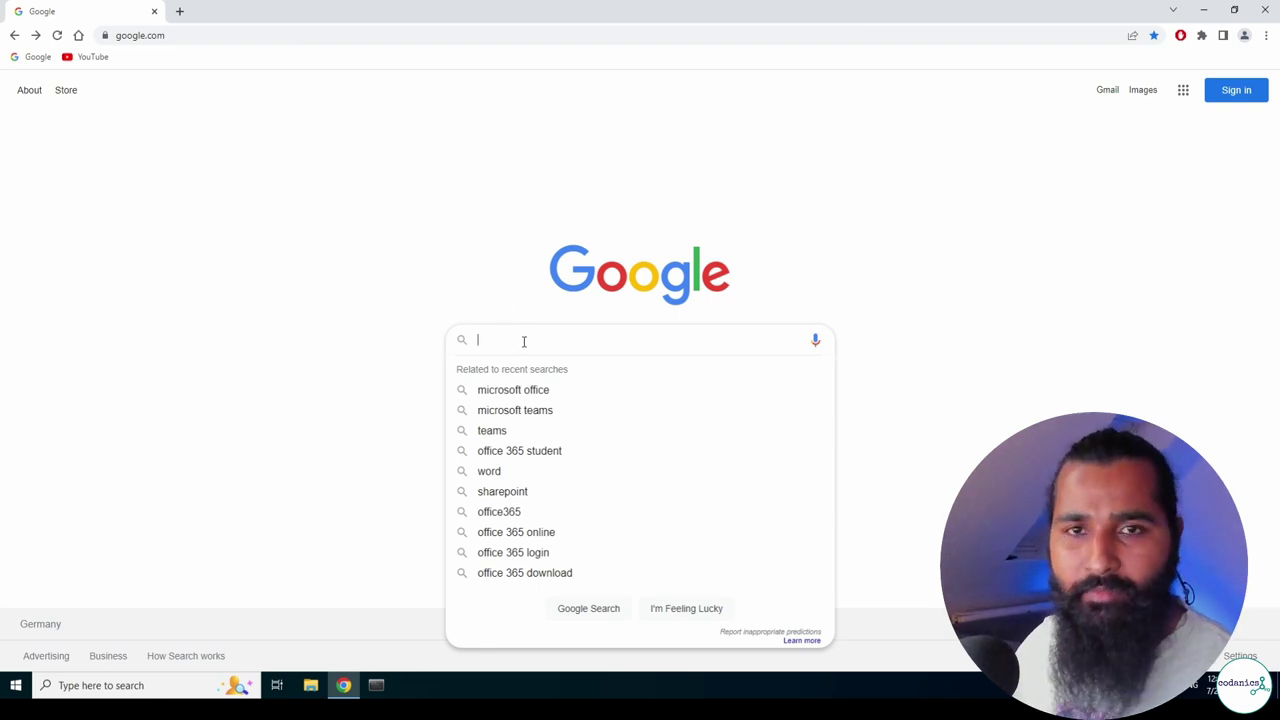
Search Google for 'microsoft office', then go back to the Google homepage.
{"action": "key", "text": "Down"}
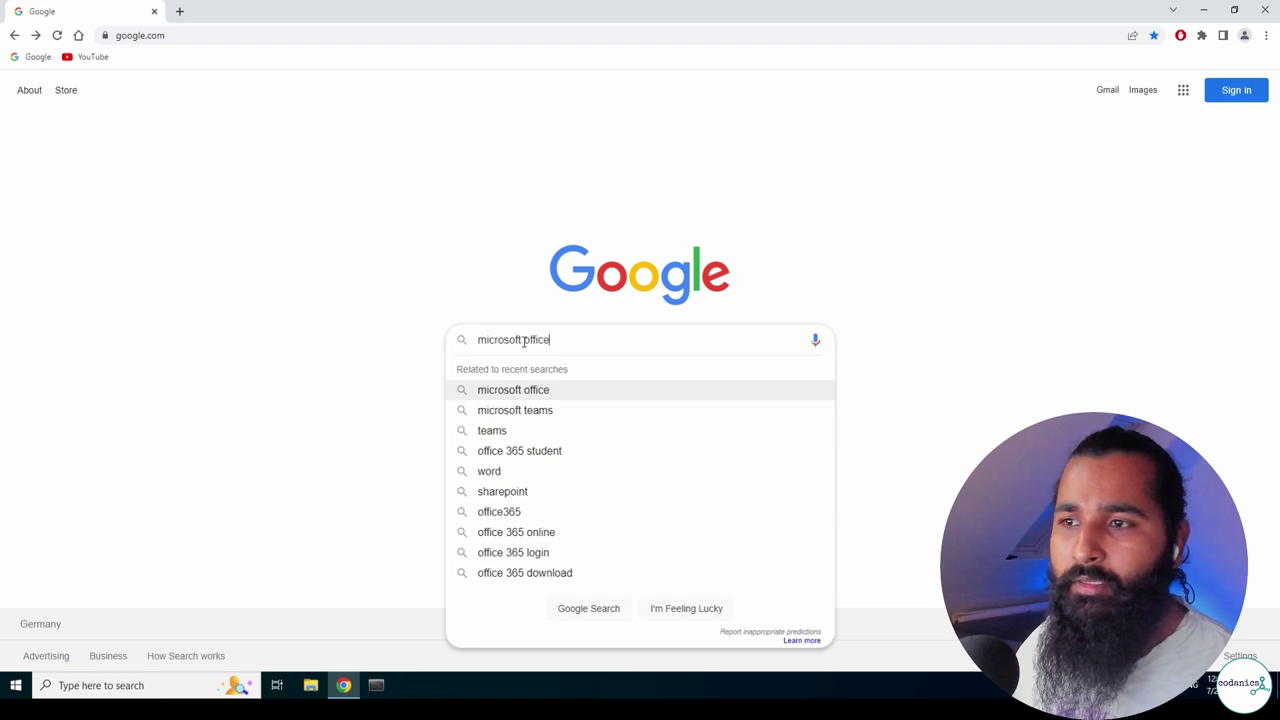
{"action": "key", "text": "Return"}
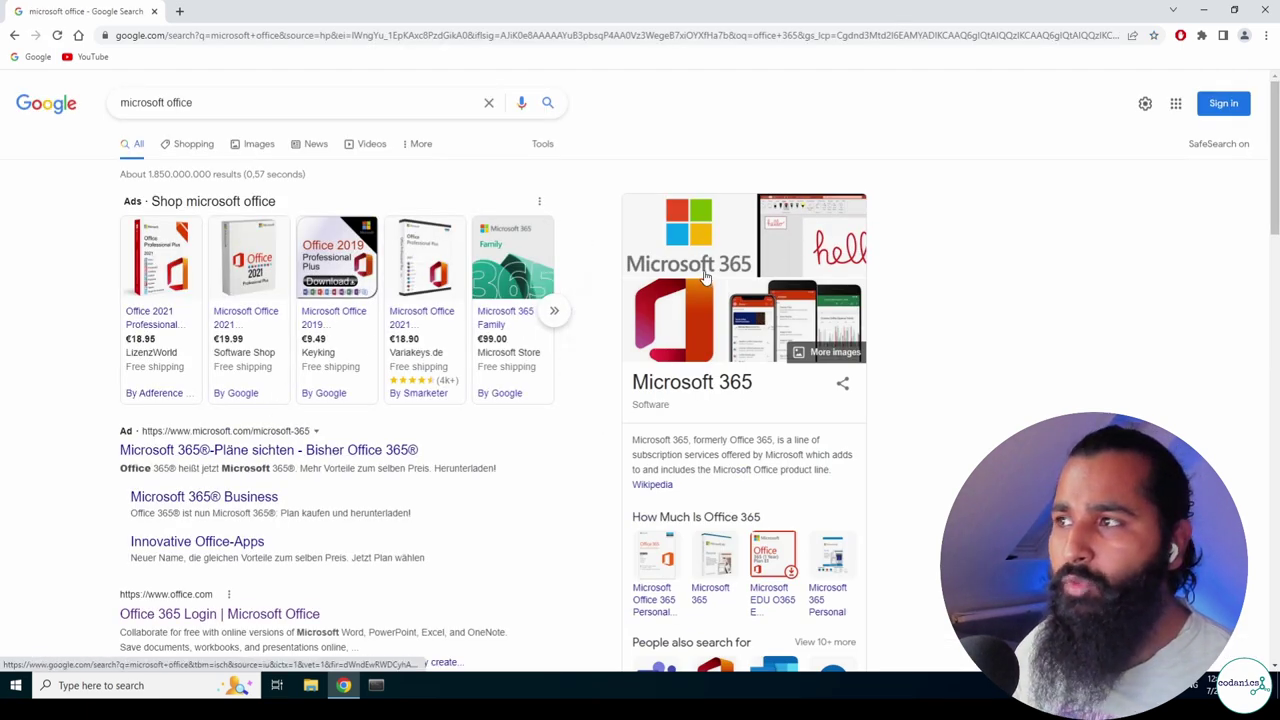
{"action": "left_click", "coordinate": [212, 112]}
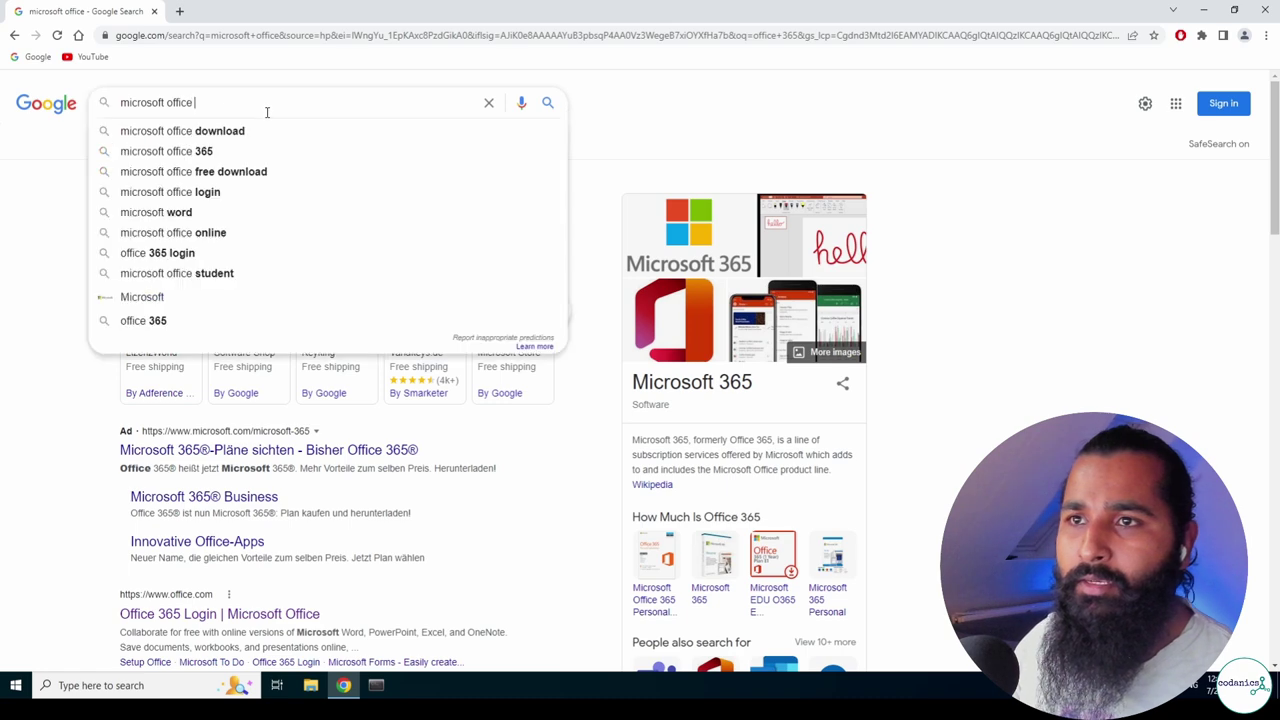
{"action": "left_click", "coordinate": [271, 150]}
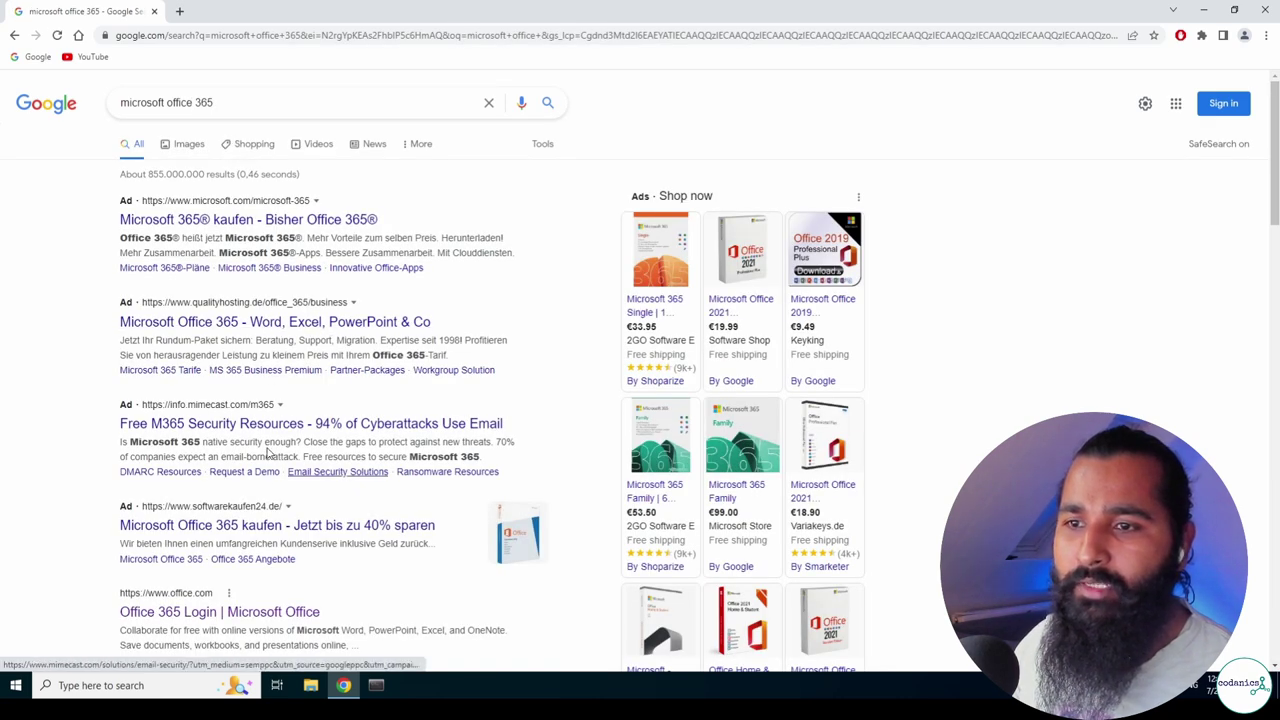
{"action": "key", "text": "alt+Left"}
{"action": "key", "text": "alt+Left"}
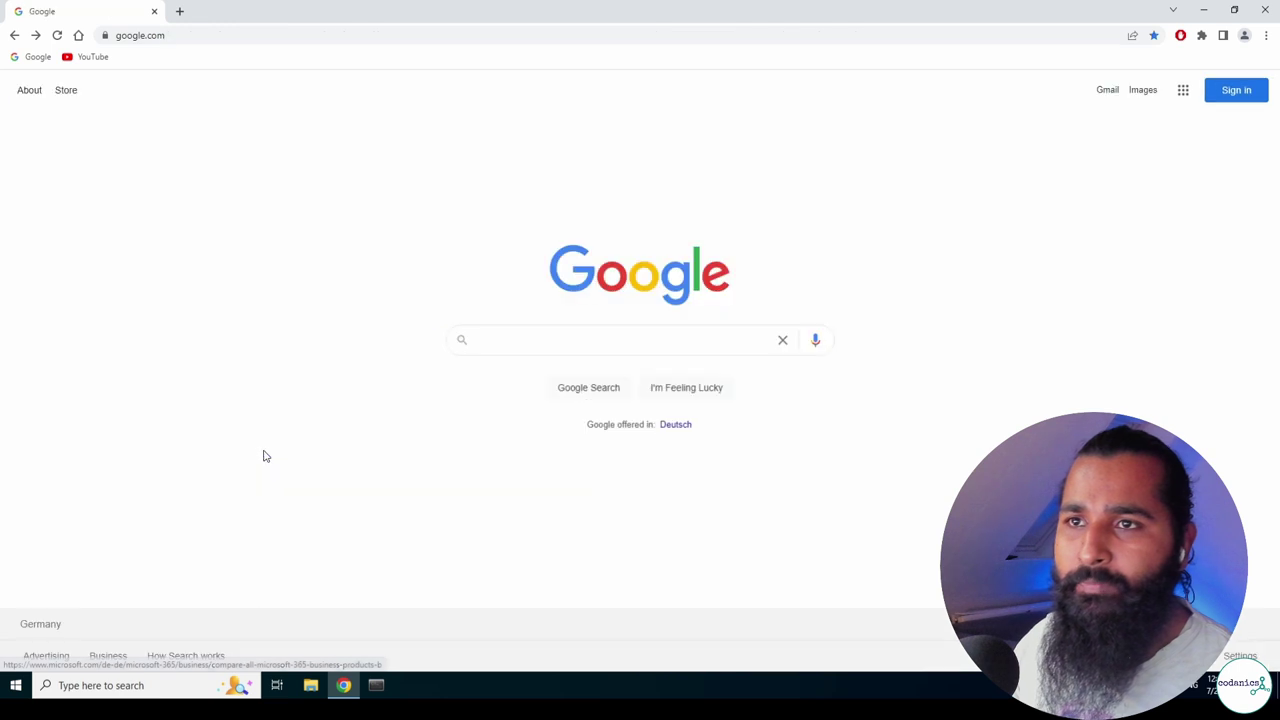
{"action": "key", "text": "alt+Left"}
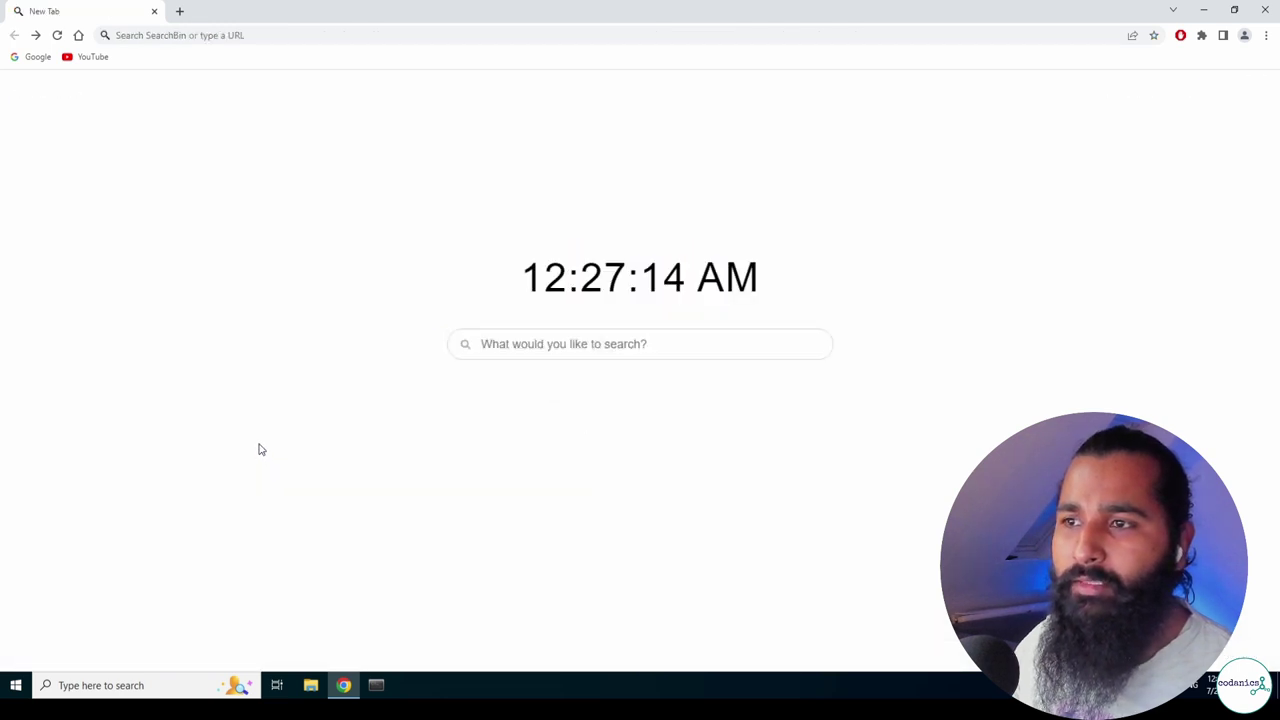
{"action": "key", "text": "alt+Right"}
Search Google for 'office 365' and open the 'Office 365 Login | Microsoft Office' result.
{"action": "left_click", "coordinate": [563, 335]}
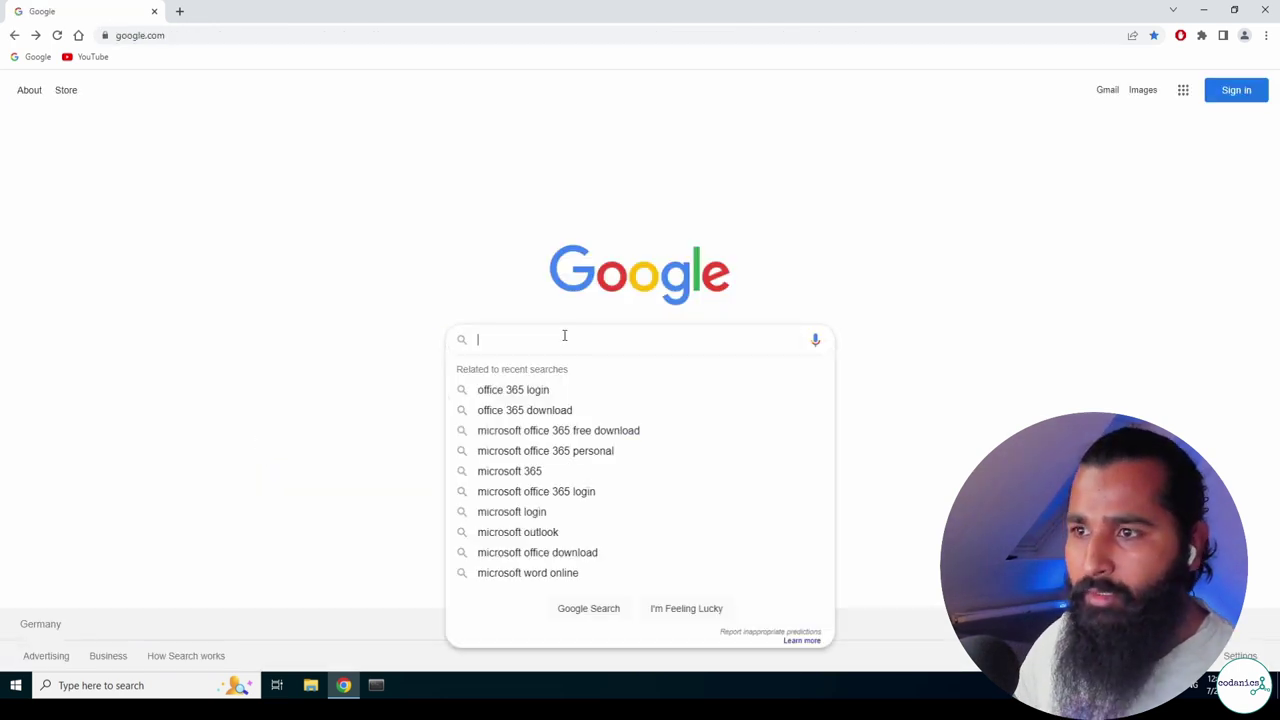
{"action": "key", "text": "Down"}
{"action": "key", "text": "Down"}
{"action": "key", "text": "Down"}
{"action": "key", "text": "Down"}
{"action": "key", "text": "Up"}
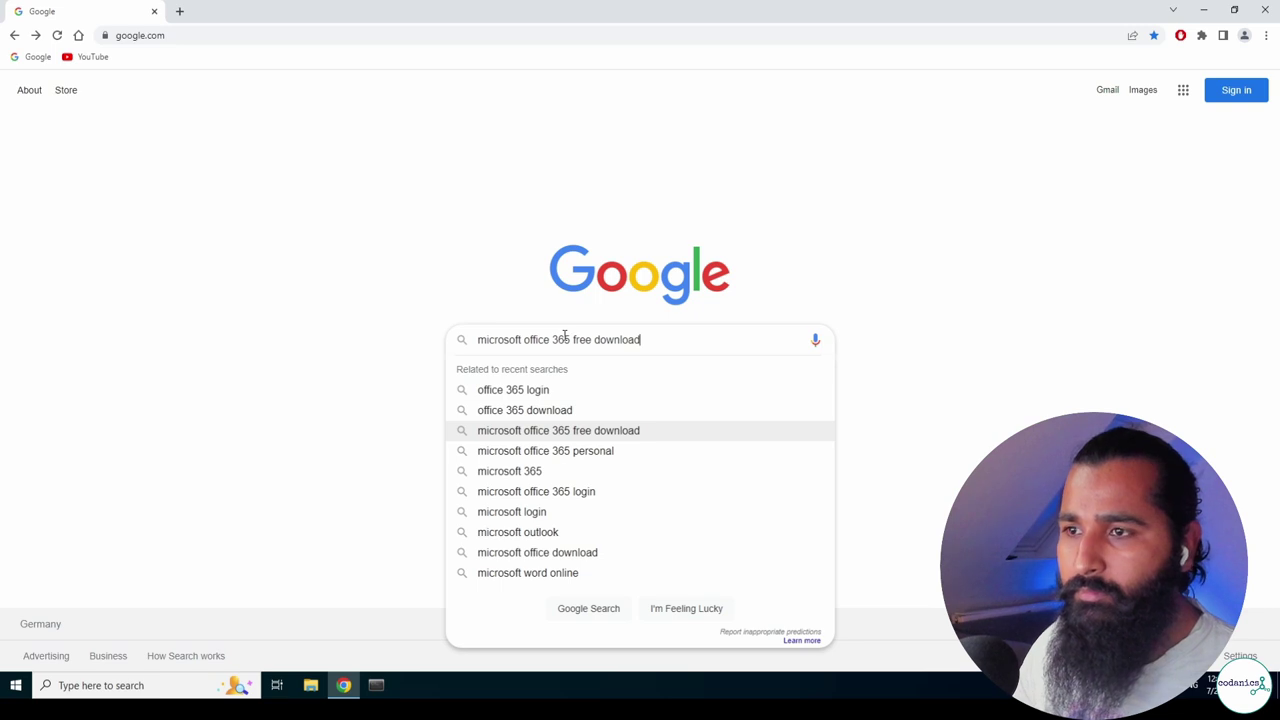
{"action": "key", "text": "Up"}
{"action": "key", "text": "Up"}
{"action": "key", "text": "Up"}
{"action": "key", "text": "Return"}
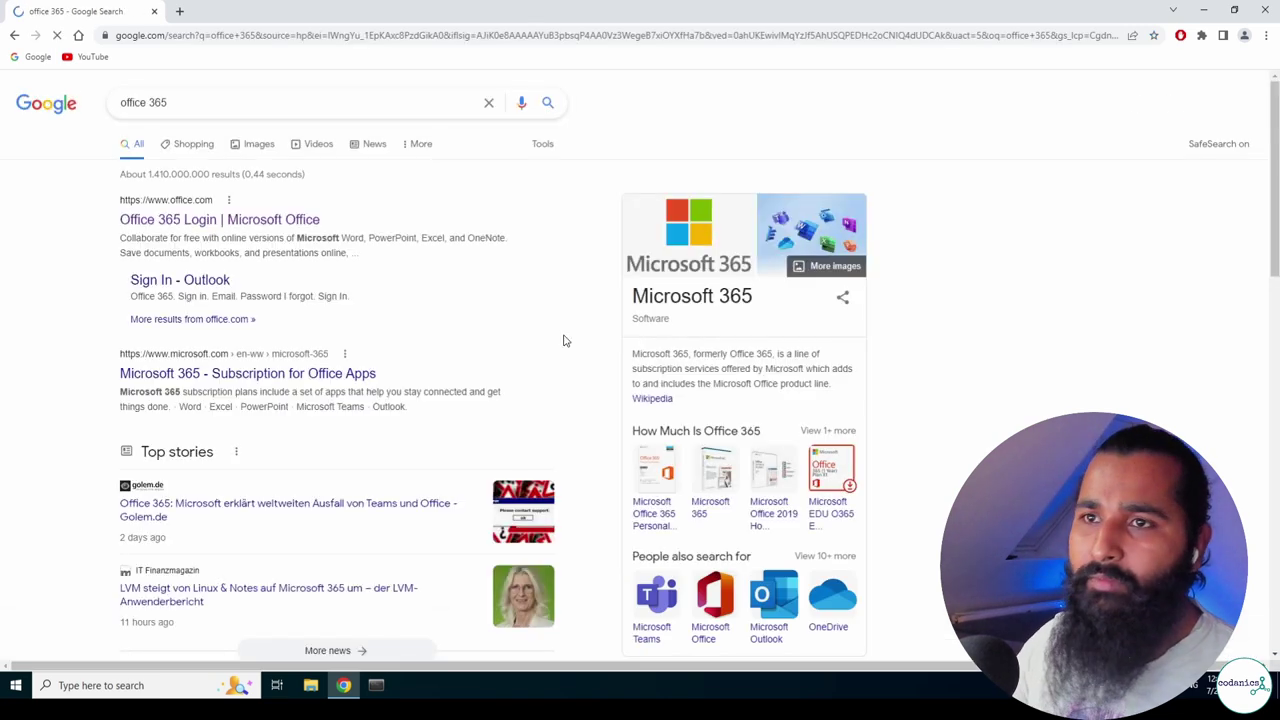
{"action": "left_click", "coordinate": [166, 224]}
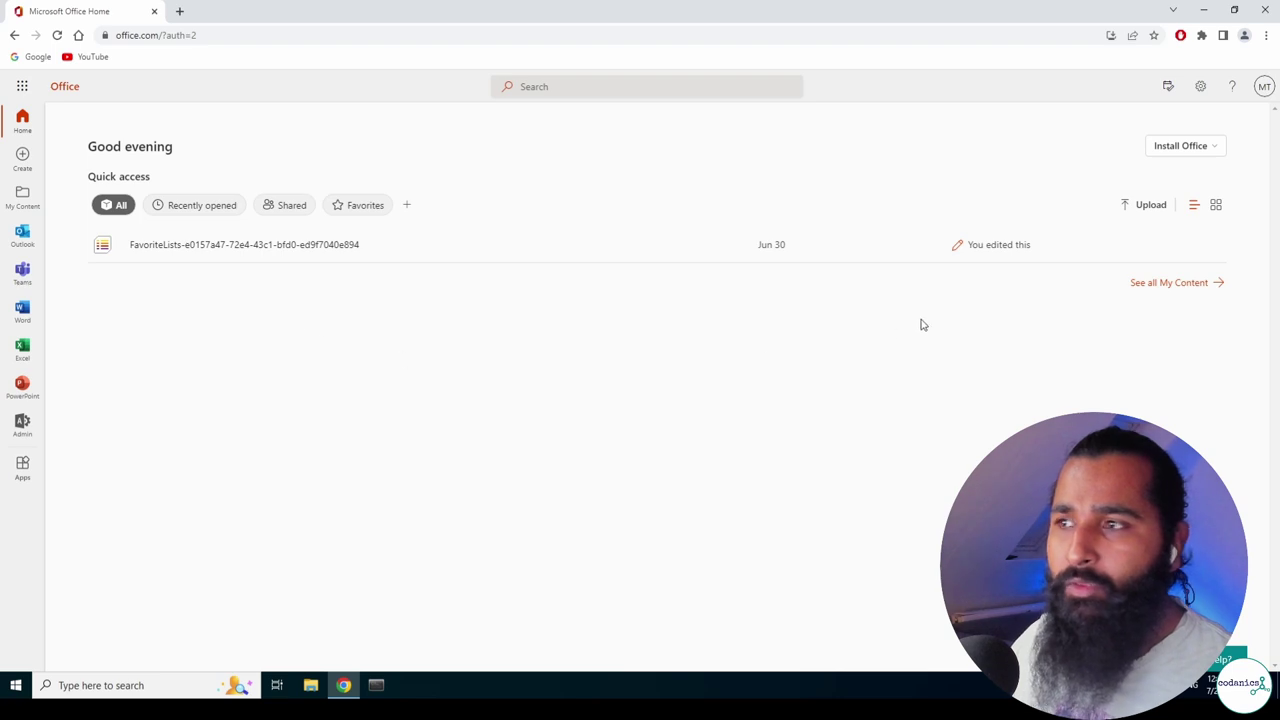
View the Install Office dropdown options on the Office home page, then dismiss it.
{"action": "left_click", "coordinate": [1214, 150]}
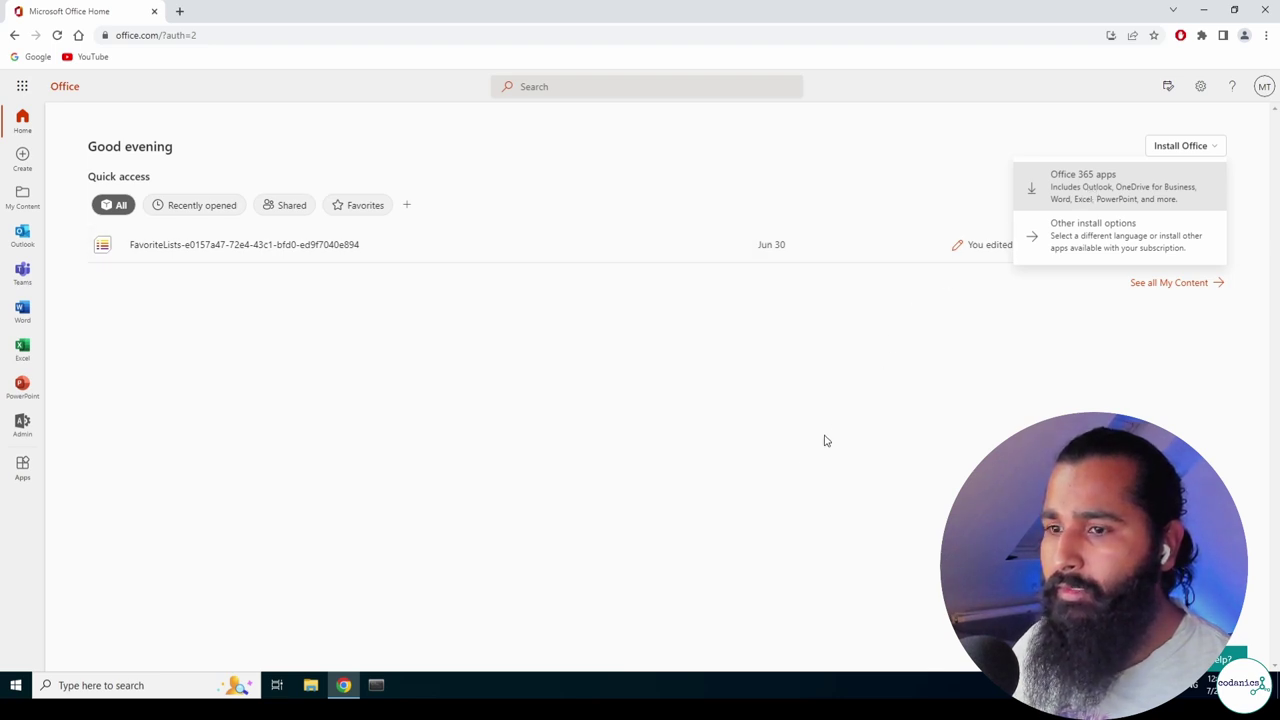
{"action": "left_click", "coordinate": [785, 467]}
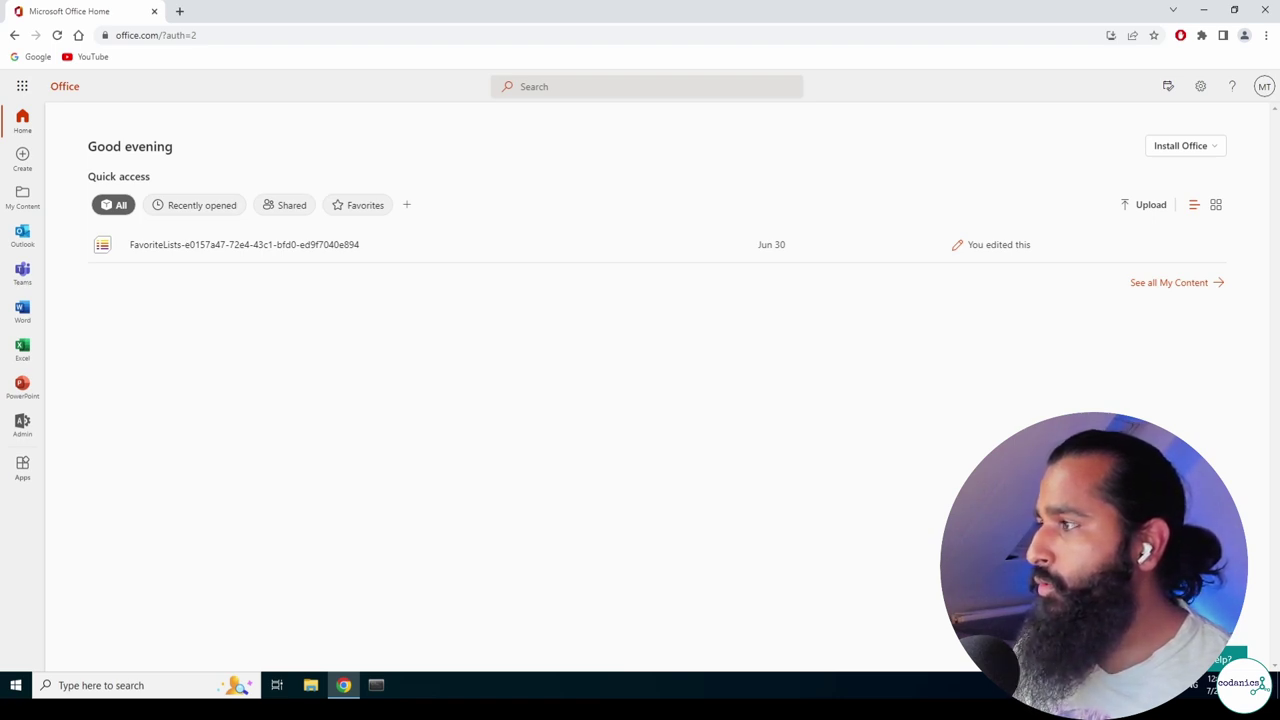
{"action": "left_click", "coordinate": [180, 12]}
{"action": "type", "text": "google.com"}
{"action": "key", "text": "Return"}
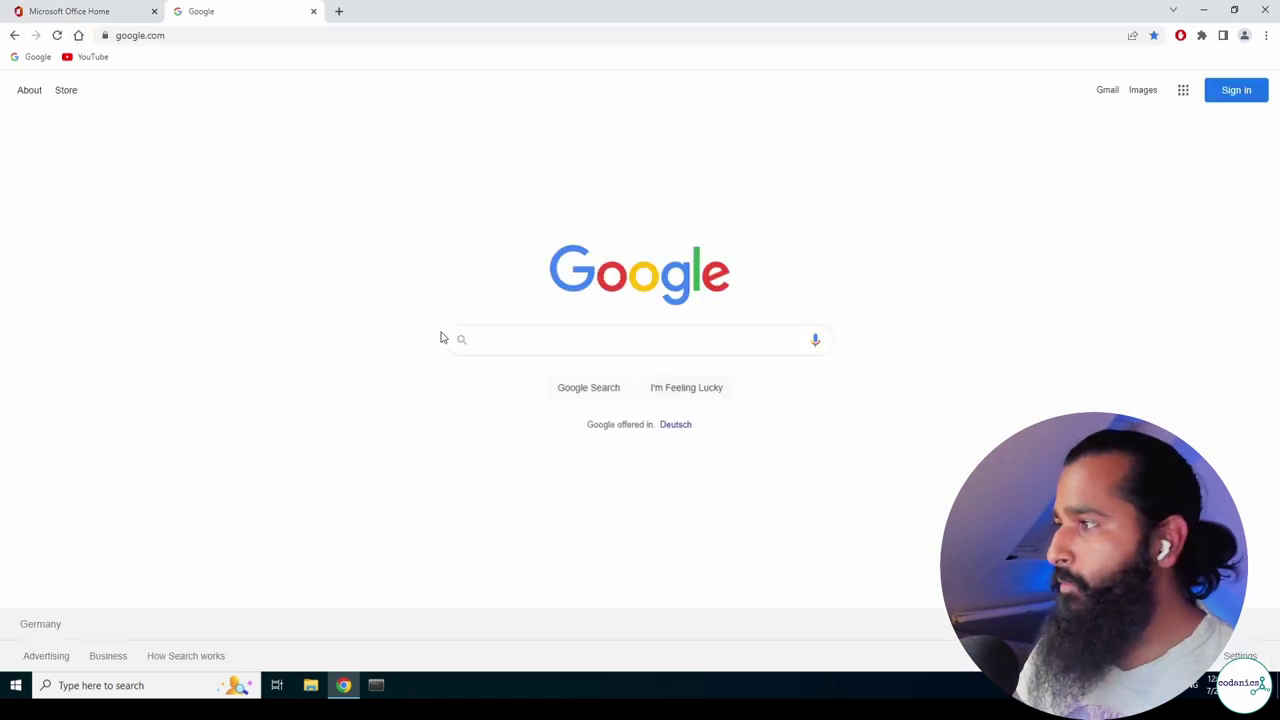
{"action": "type", "text": "office "}
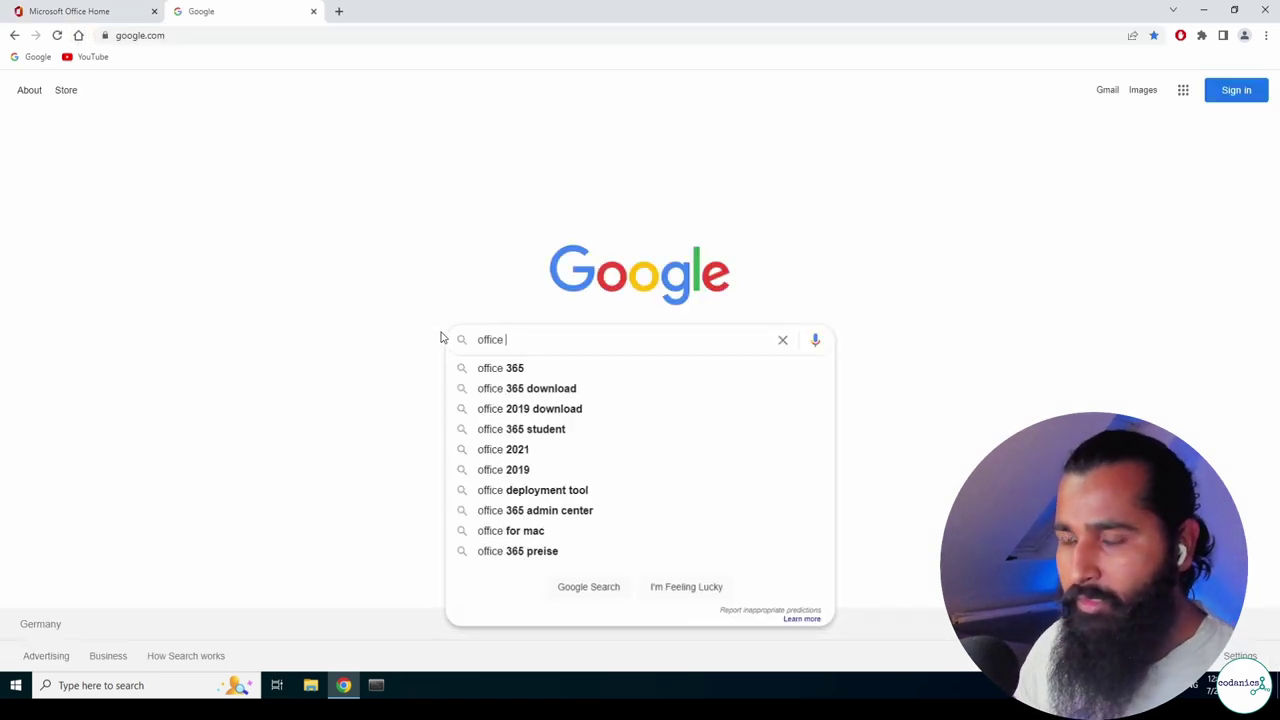
{"action": "type", "text": "365 free "}
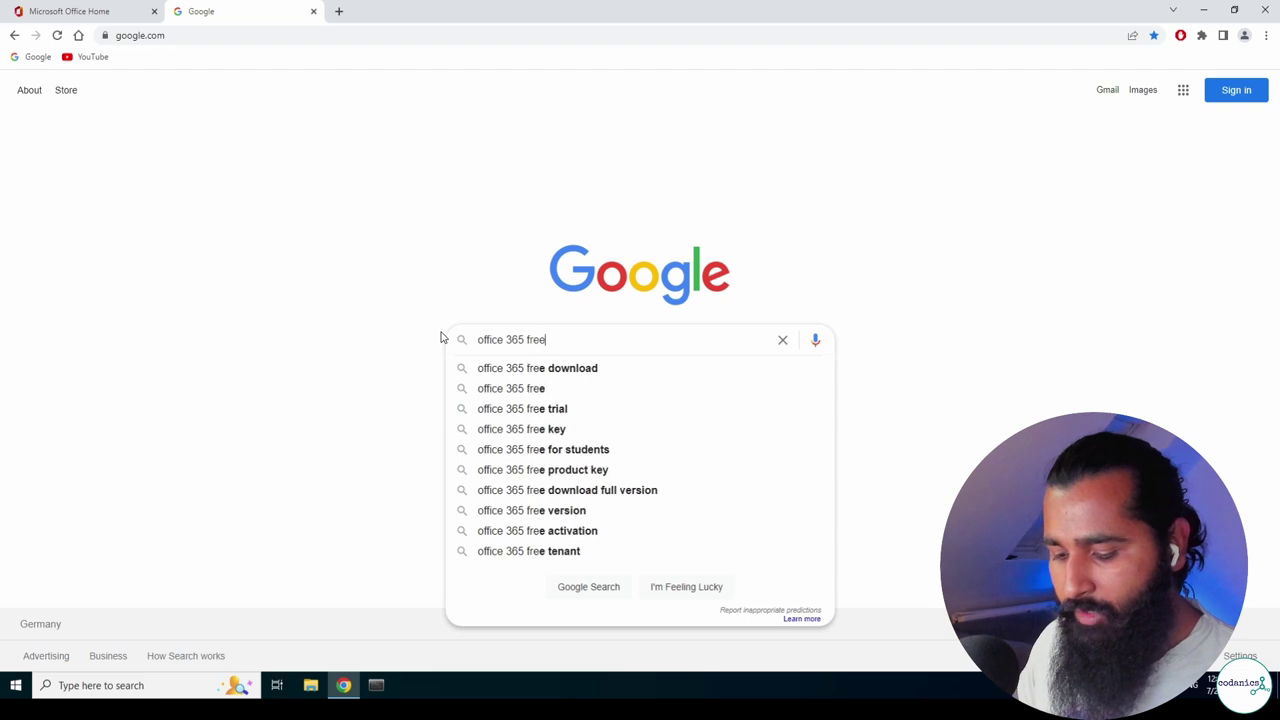
{"action": "type", "text": "do"}
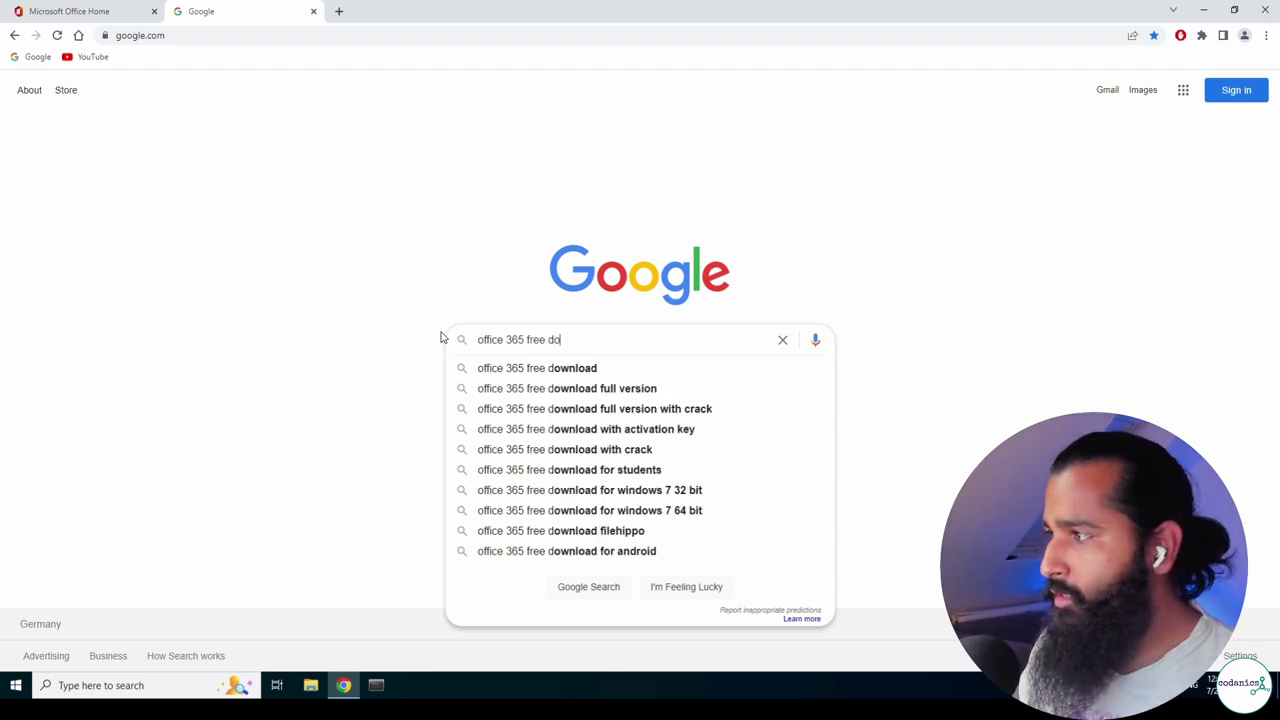
{"action": "type", "text": "wnload l"}
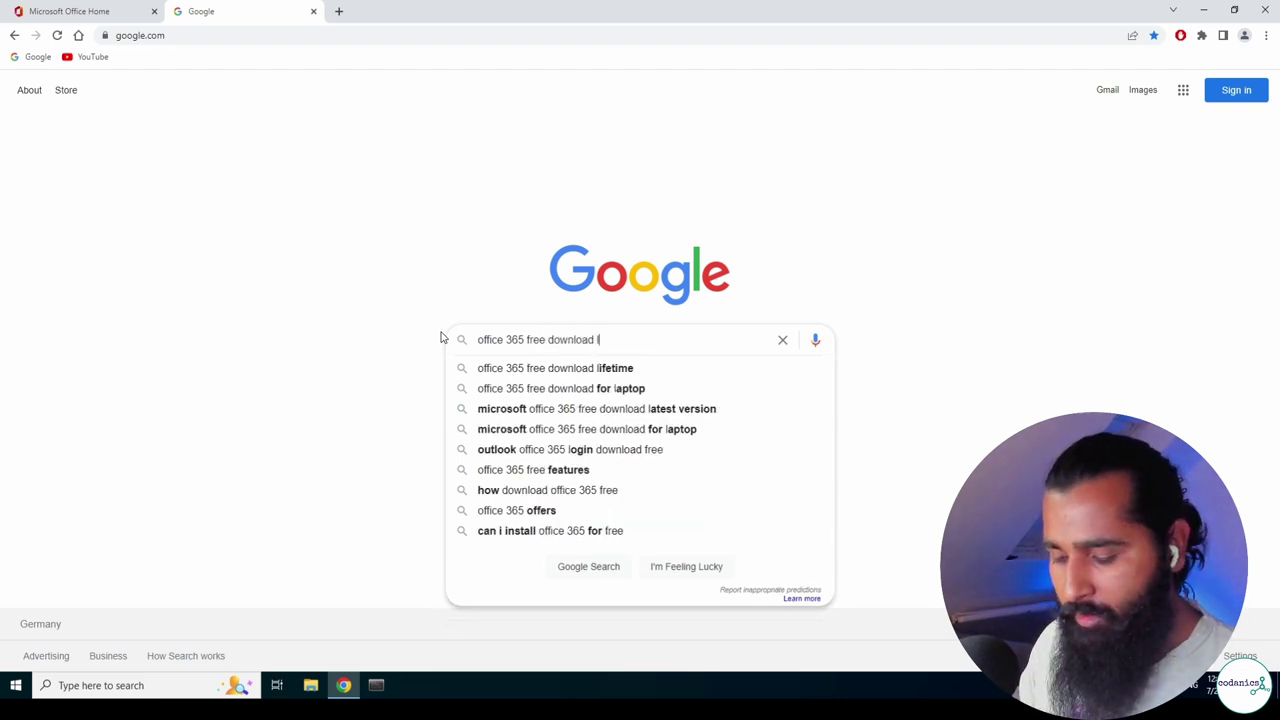
{"action": "type", "text": "ifetime"}
{"action": "key", "text": "Return"}
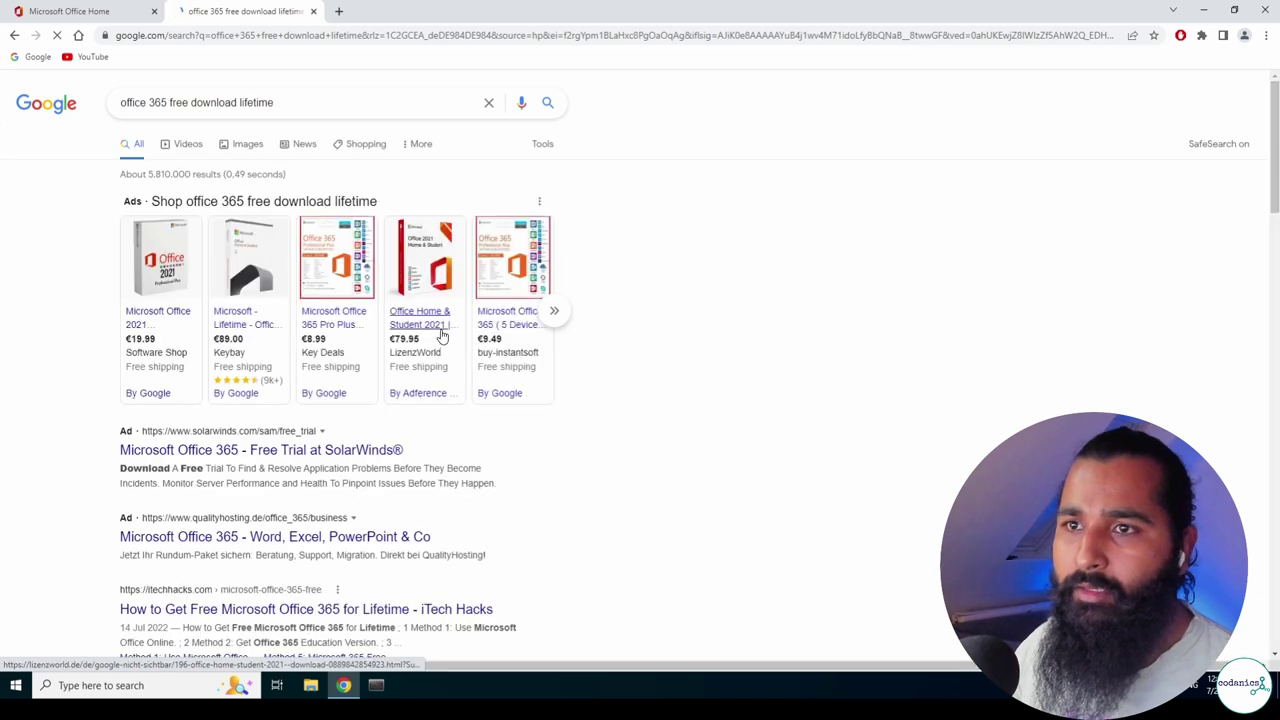
{"action": "left_click", "coordinate": [194, 150]}
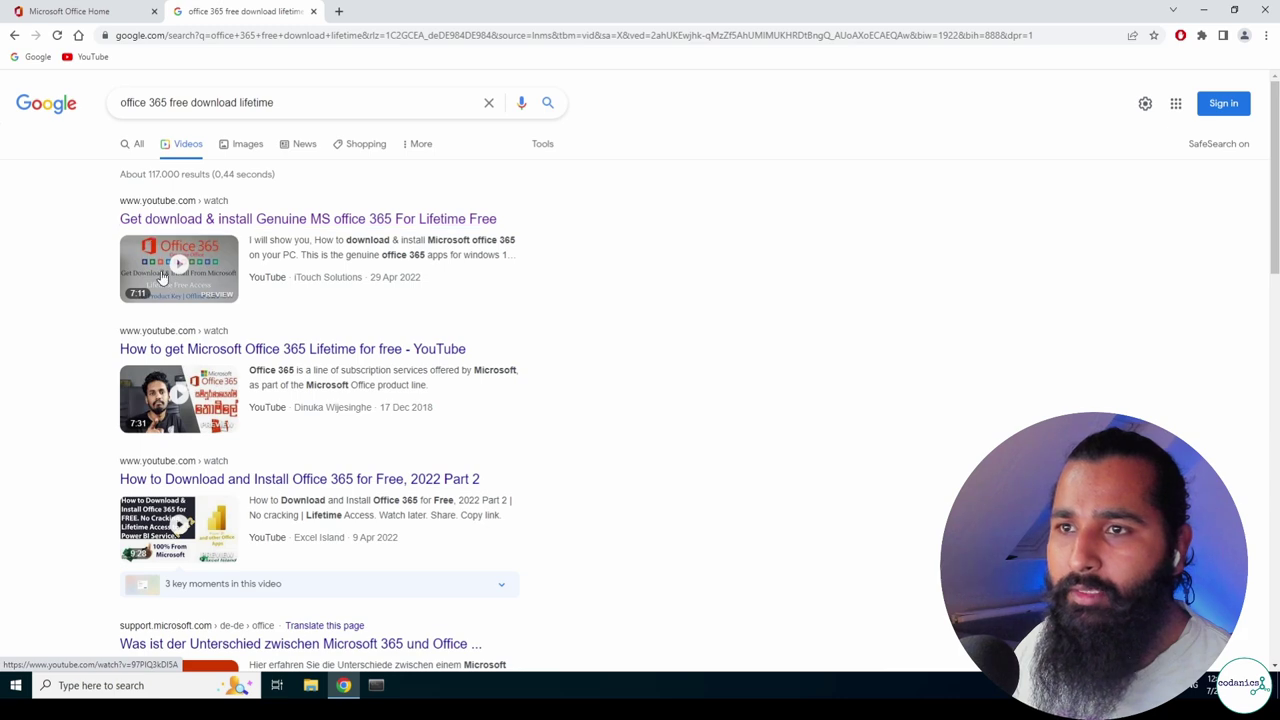
{"action": "left_click", "coordinate": [275, 221]}
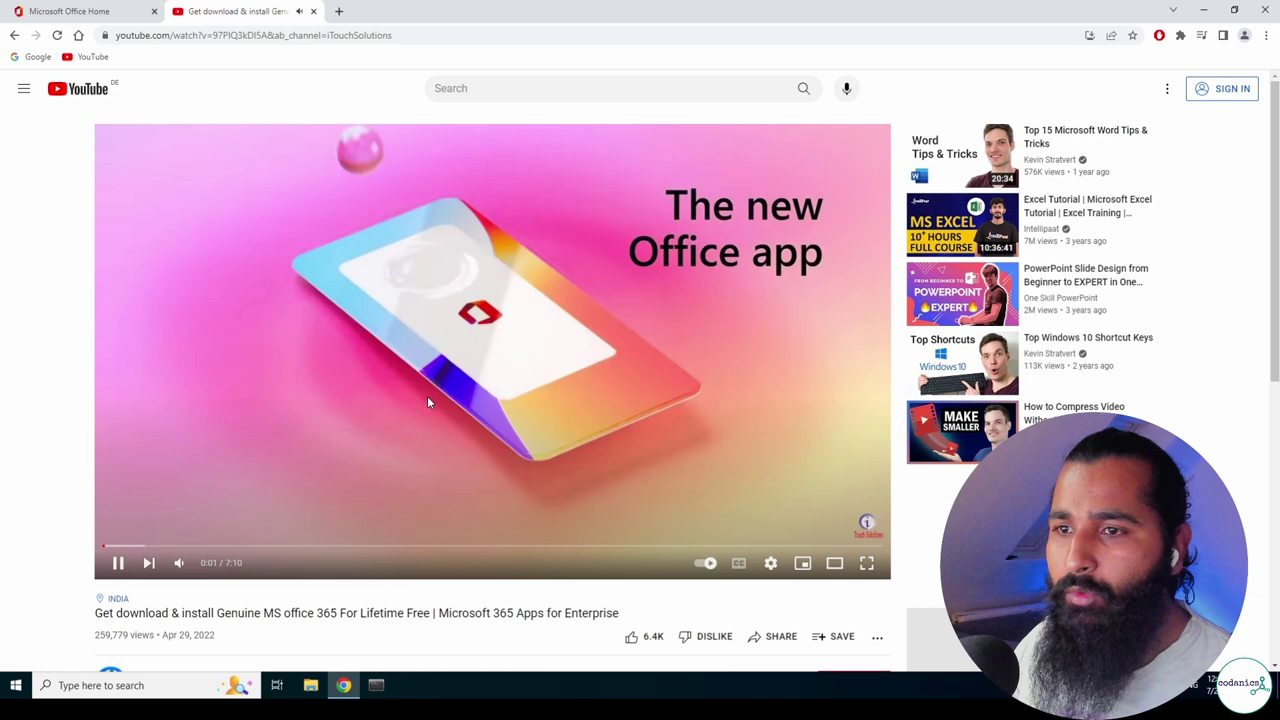
{"action": "left_click", "coordinate": [332, 405]}
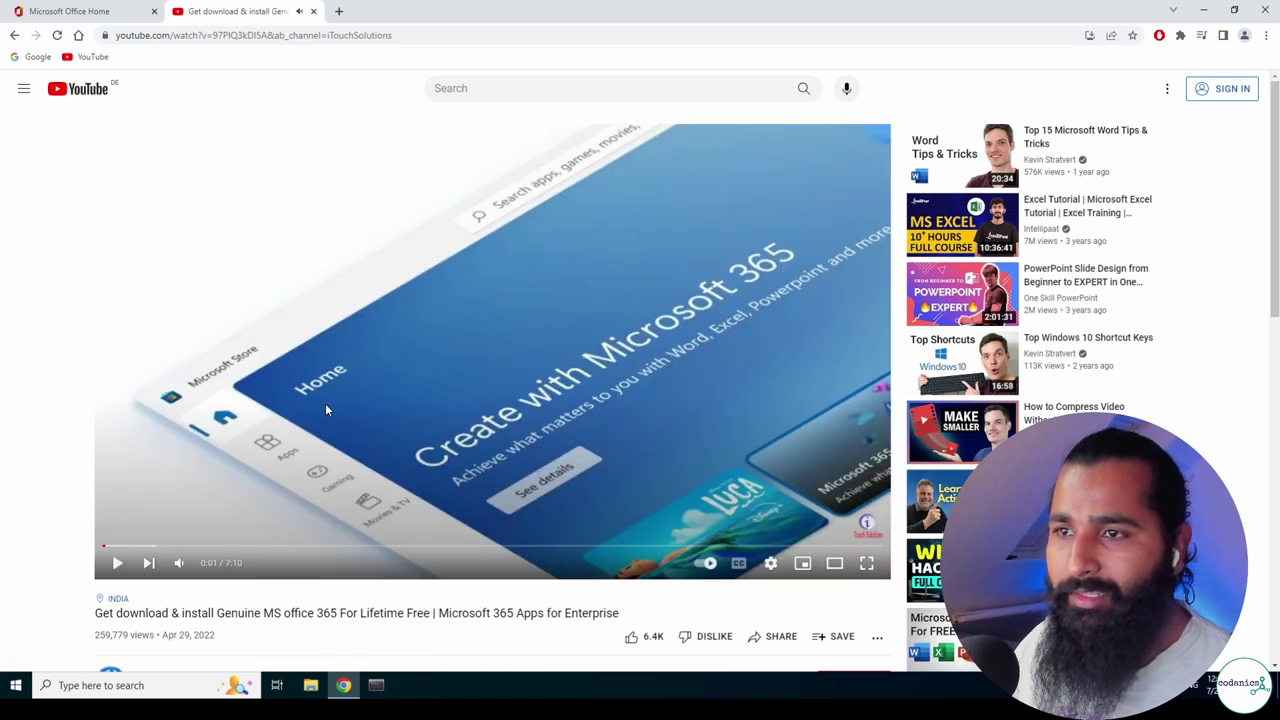
{"action": "left_click", "coordinate": [313, 12]}
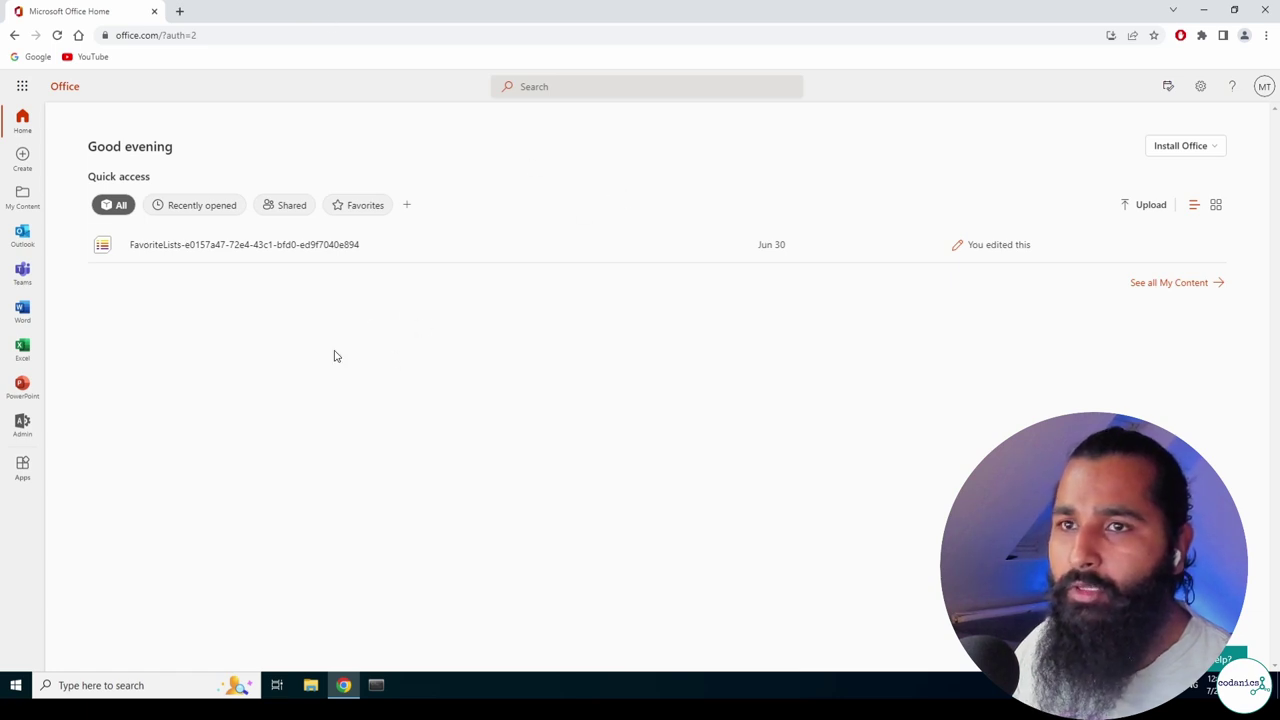
Open the Office apps list from the side bar and scroll through it.
{"action": "left_click", "coordinate": [22, 88]}
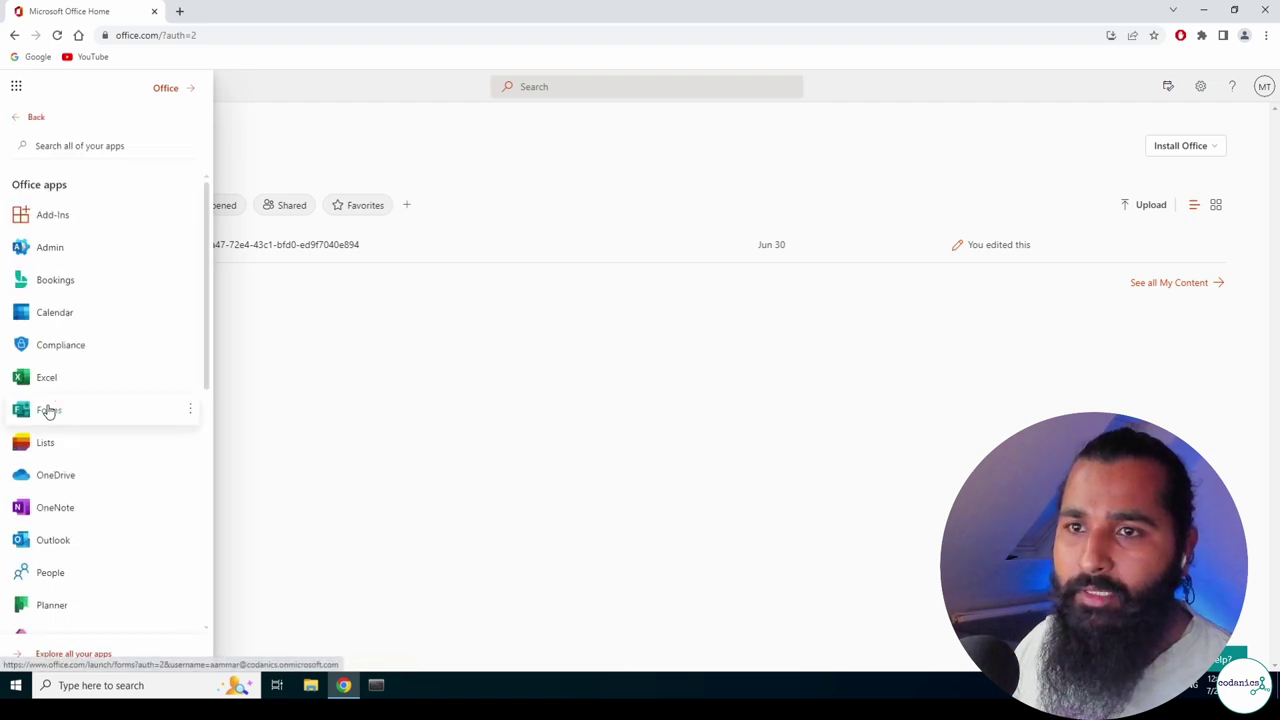
{"action": "scroll", "coordinate": [128, 240], "scroll_direction": "down", "scroll_amount": 2}
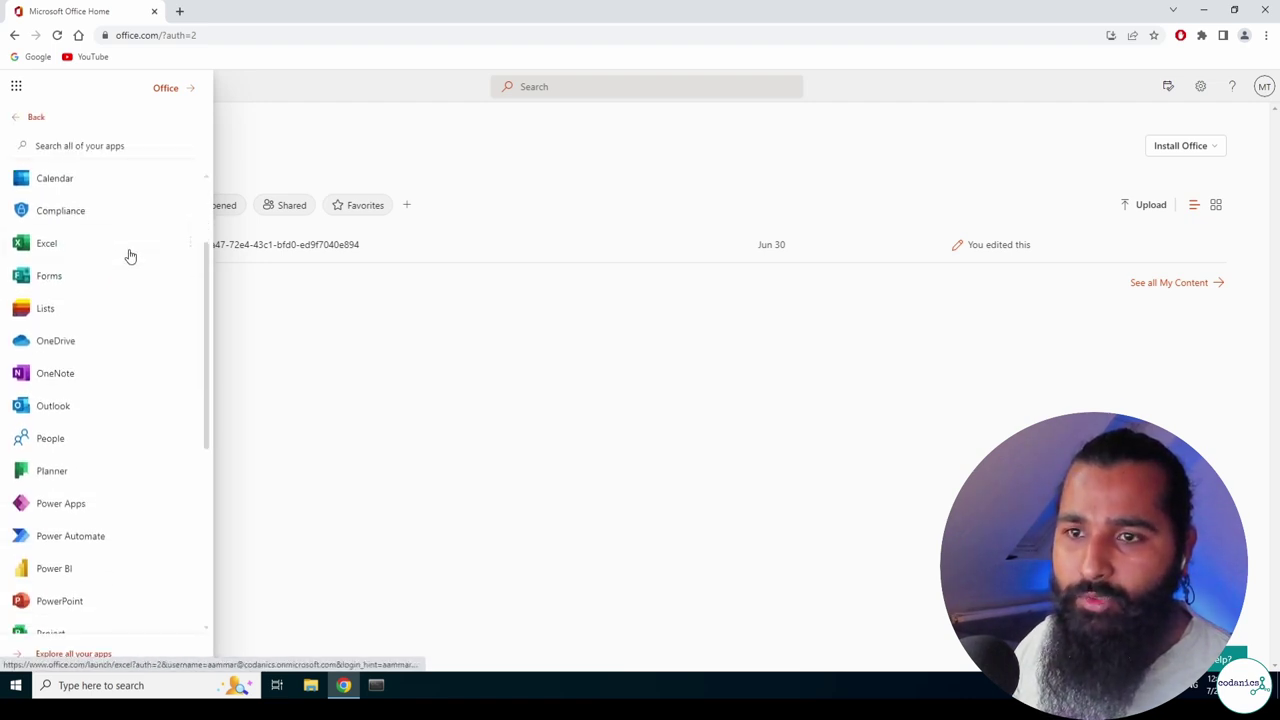
{"action": "scroll", "coordinate": [129, 257], "scroll_direction": "down", "scroll_amount": 2}
{"action": "scroll", "coordinate": [130, 260], "scroll_direction": "down", "scroll_amount": 2}
{"action": "scroll", "coordinate": [130, 260], "scroll_direction": "down", "scroll_amount": 2}
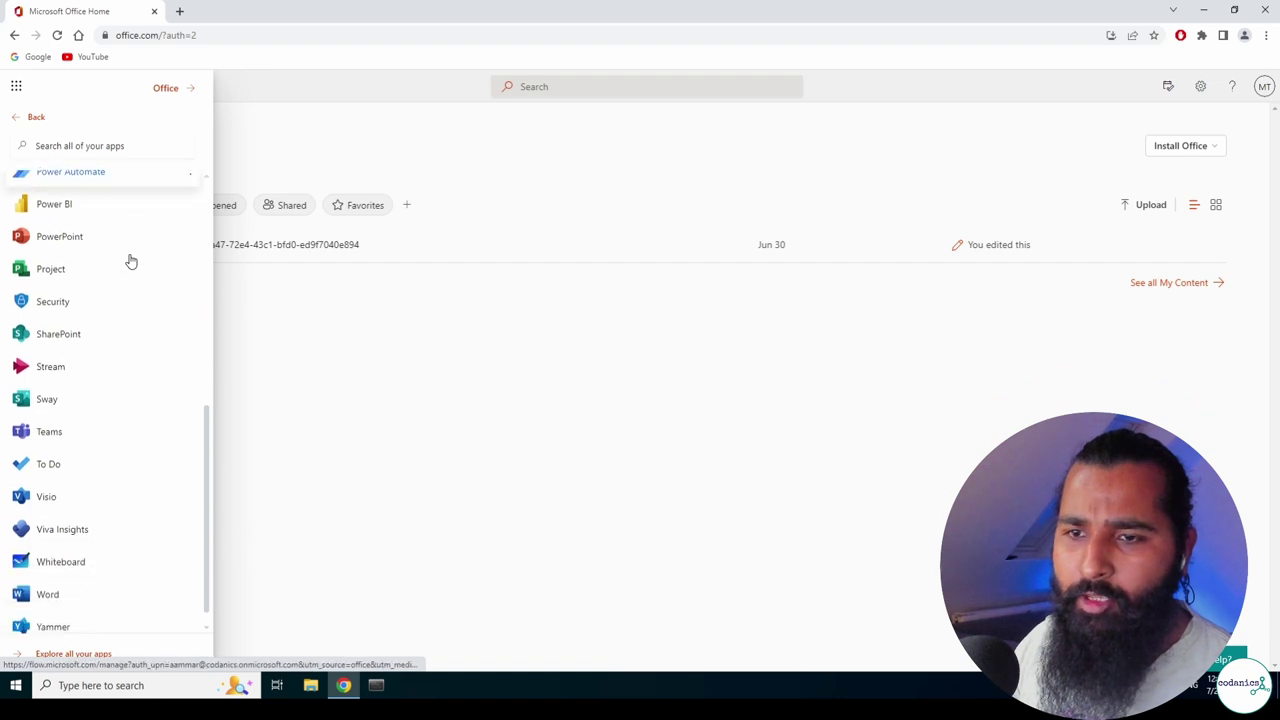
Open the All apps page and scroll through the full app grid filtered to All apps.
{"action": "left_click", "coordinate": [70, 654]}
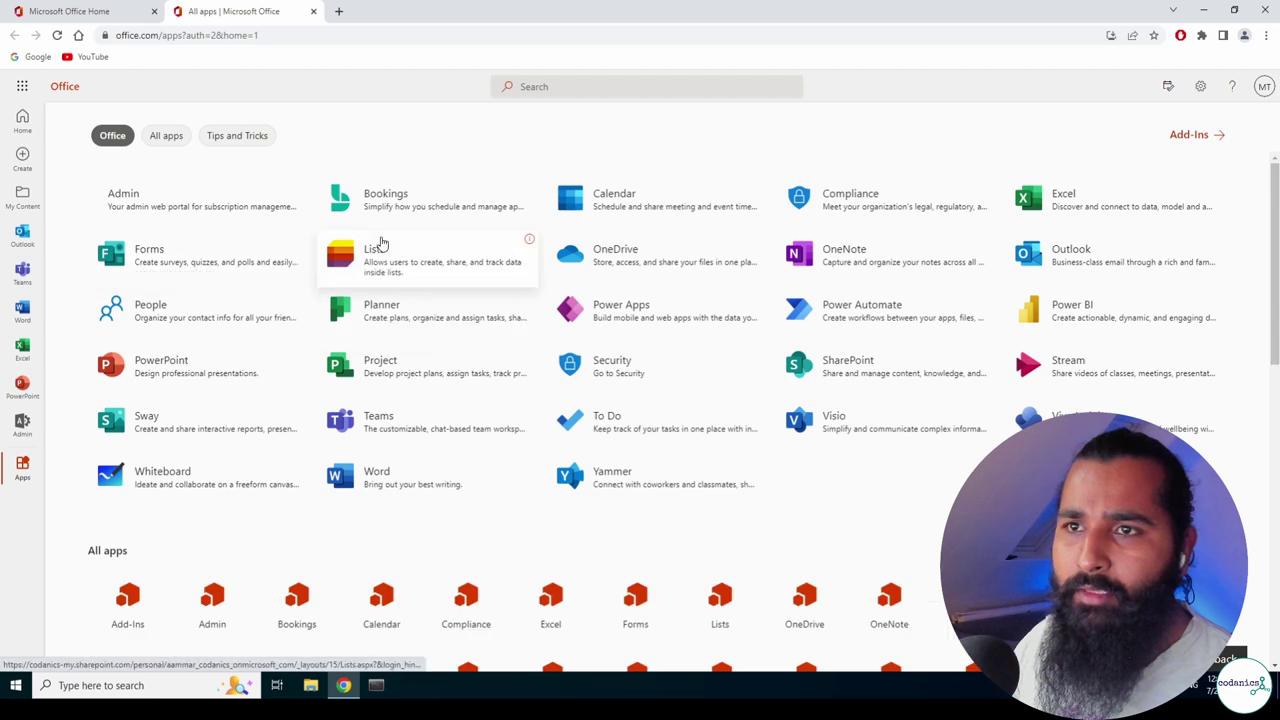
{"action": "scroll", "coordinate": [1150, 425], "scroll_direction": "down", "scroll_amount": 1}
{"action": "scroll", "coordinate": [711, 571], "scroll_direction": "down", "scroll_amount": 2}
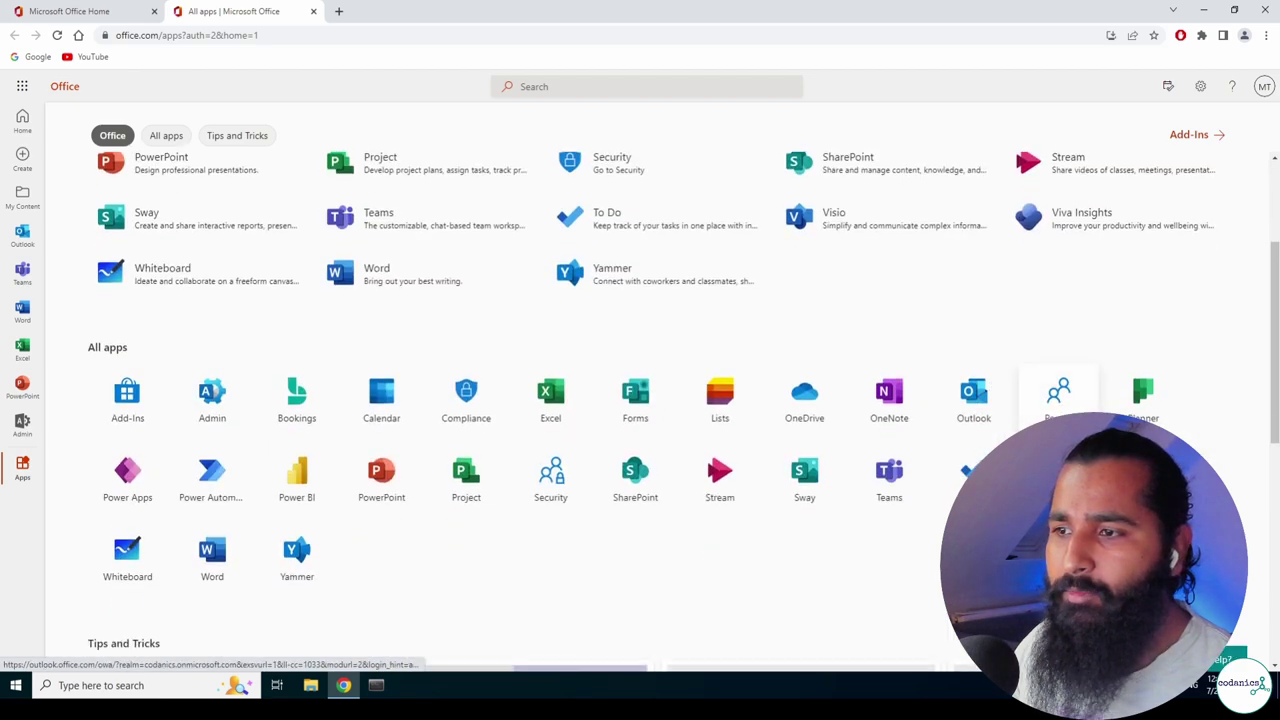
{"action": "scroll", "coordinate": [711, 571], "scroll_direction": "down", "scroll_amount": 1}
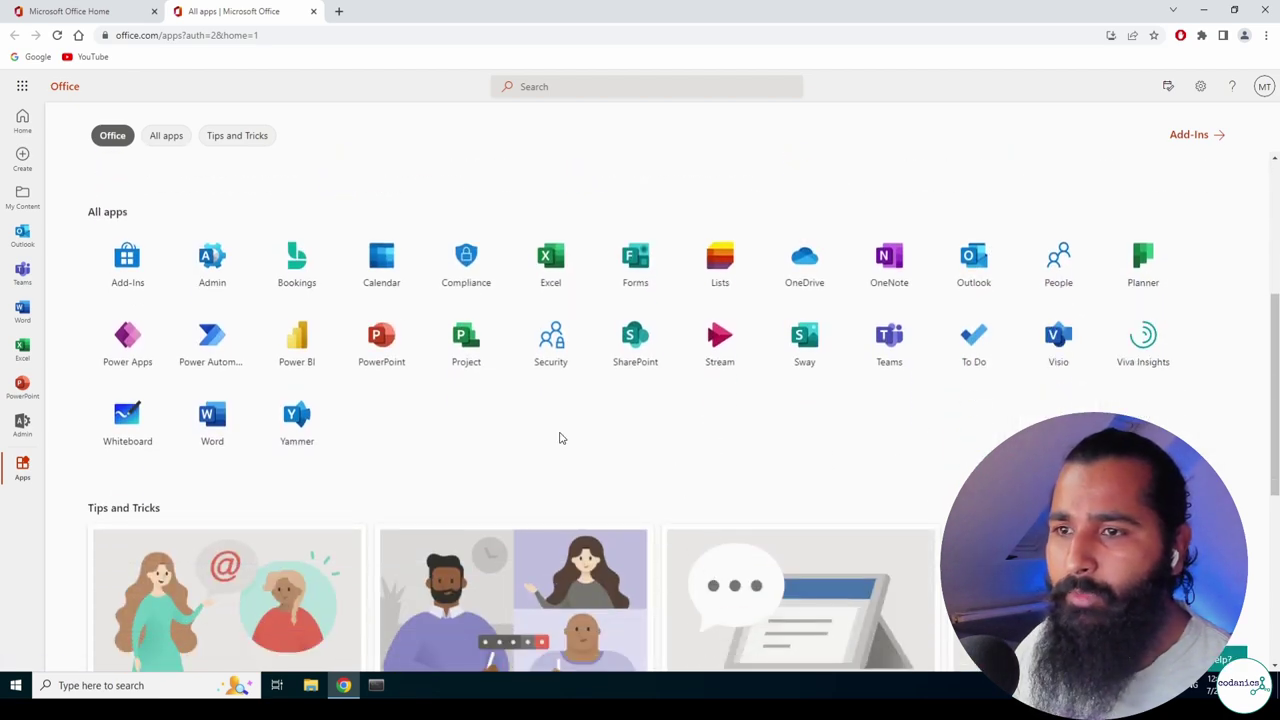
{"action": "scroll", "coordinate": [558, 437], "scroll_direction": "down", "scroll_amount": 2}
{"action": "scroll", "coordinate": [558, 437], "scroll_direction": "down", "scroll_amount": 1}
{"action": "scroll", "coordinate": [558, 437], "scroll_direction": "up", "scroll_amount": 4}
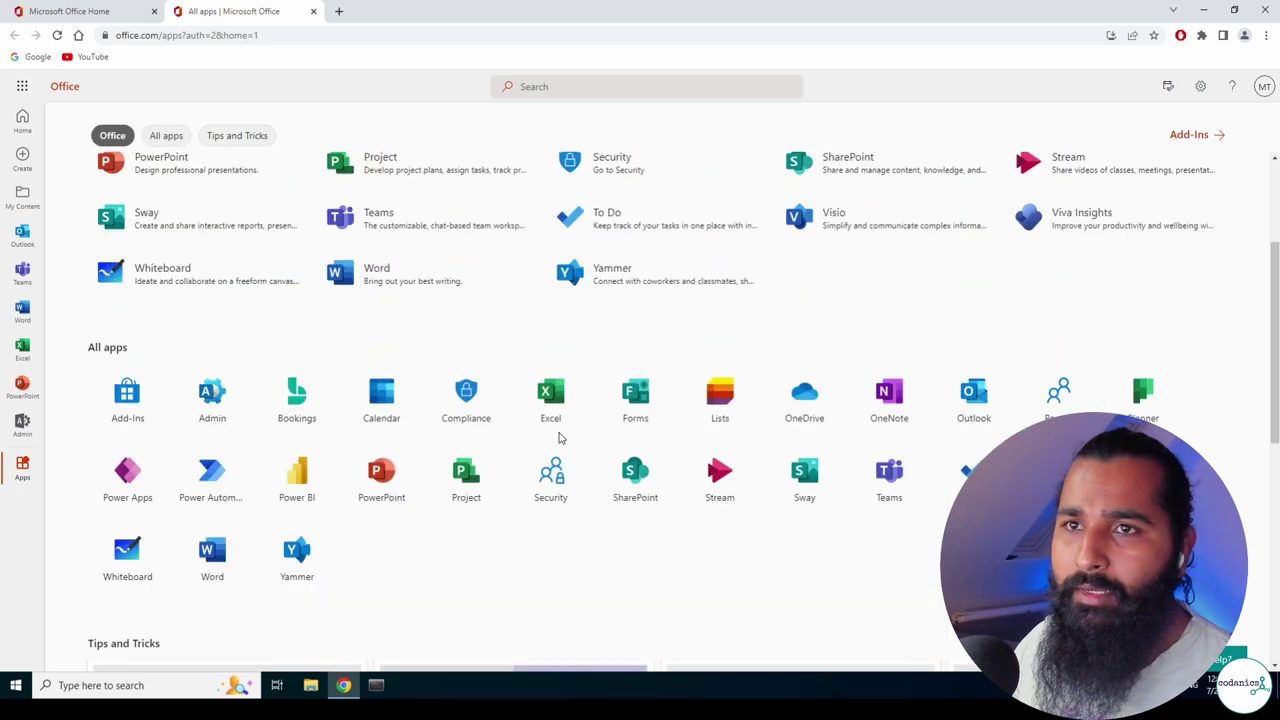
{"action": "scroll", "coordinate": [320, 277], "scroll_direction": "up", "scroll_amount": 2}
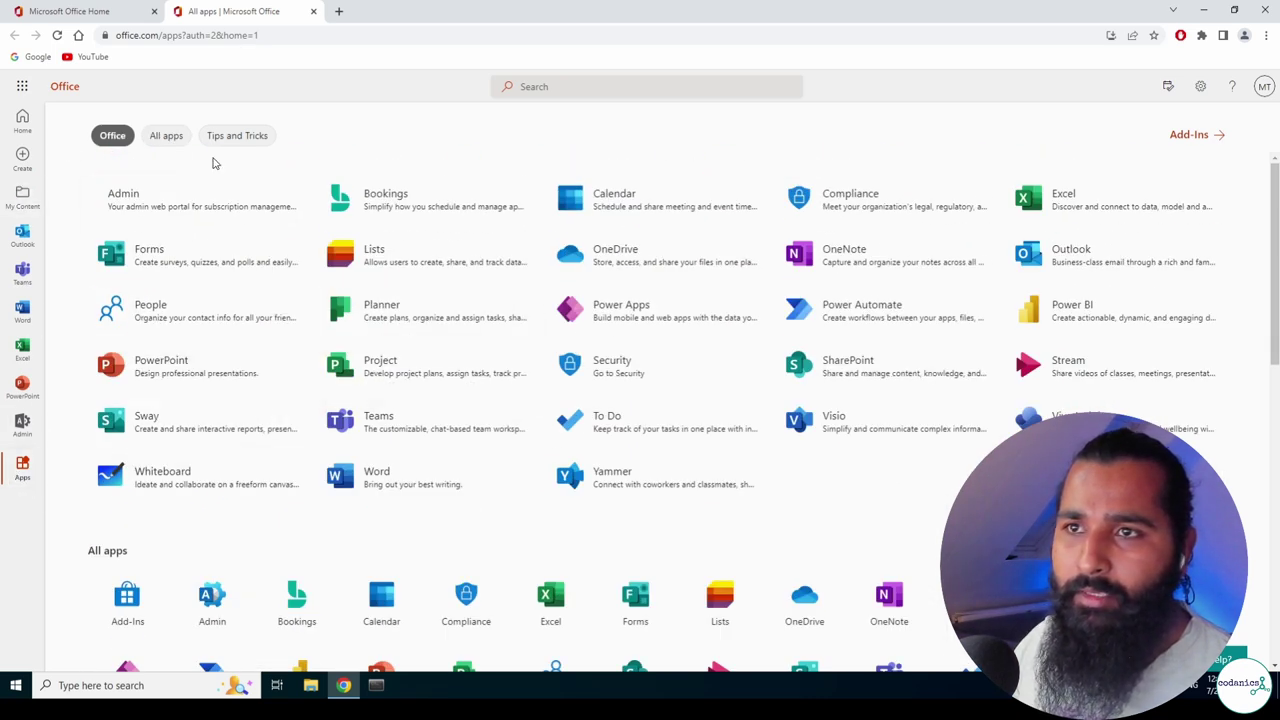
{"action": "left_click", "coordinate": [170, 140]}
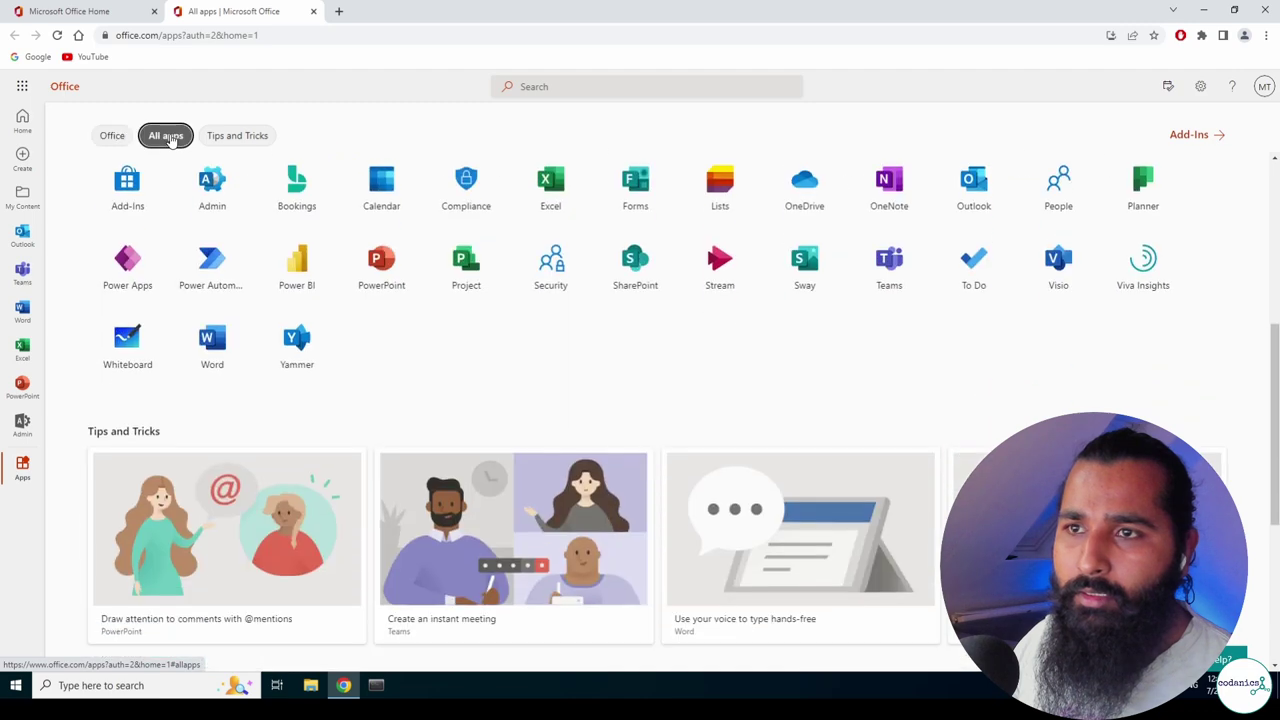
{"action": "scroll", "coordinate": [324, 311], "scroll_direction": "down", "scroll_amount": 3}
{"action": "scroll", "coordinate": [324, 311], "scroll_direction": "up", "scroll_amount": 3}
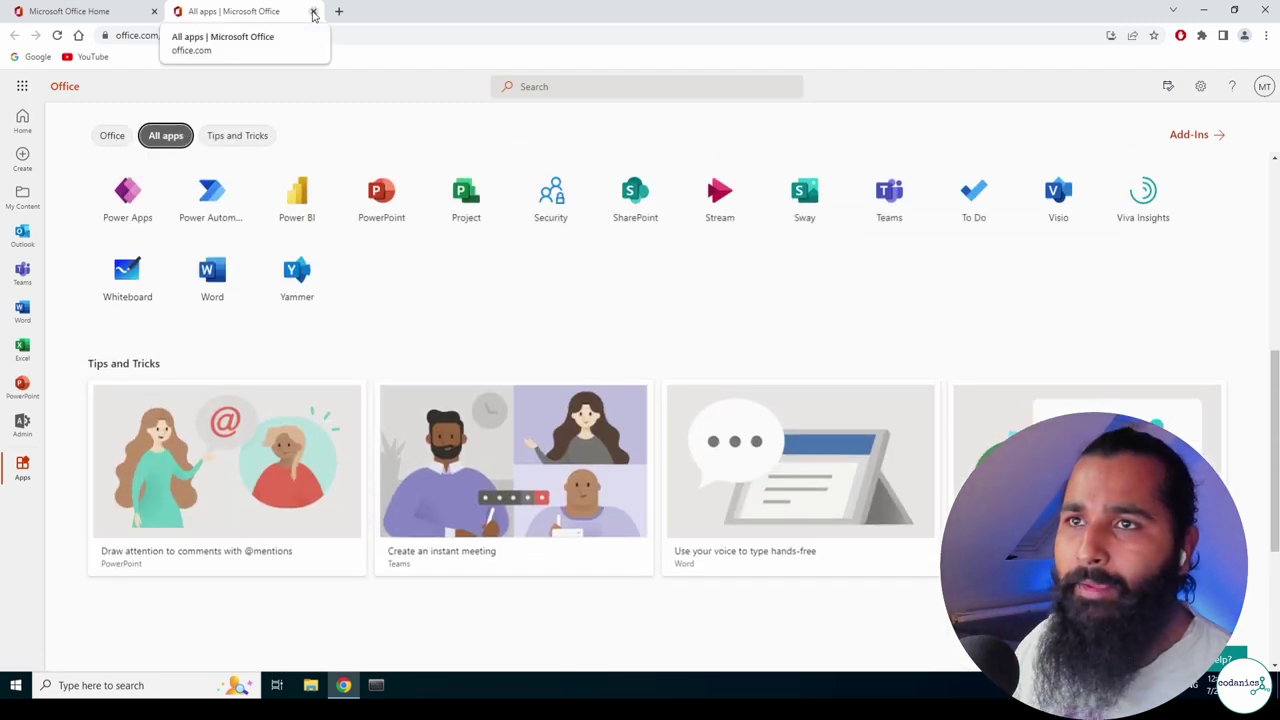
Close Chrome, then launch Excel from Start search and maximize its window.
{"action": "left_click", "coordinate": [1265, 10]}
{"action": "left_click", "coordinate": [15, 685]}
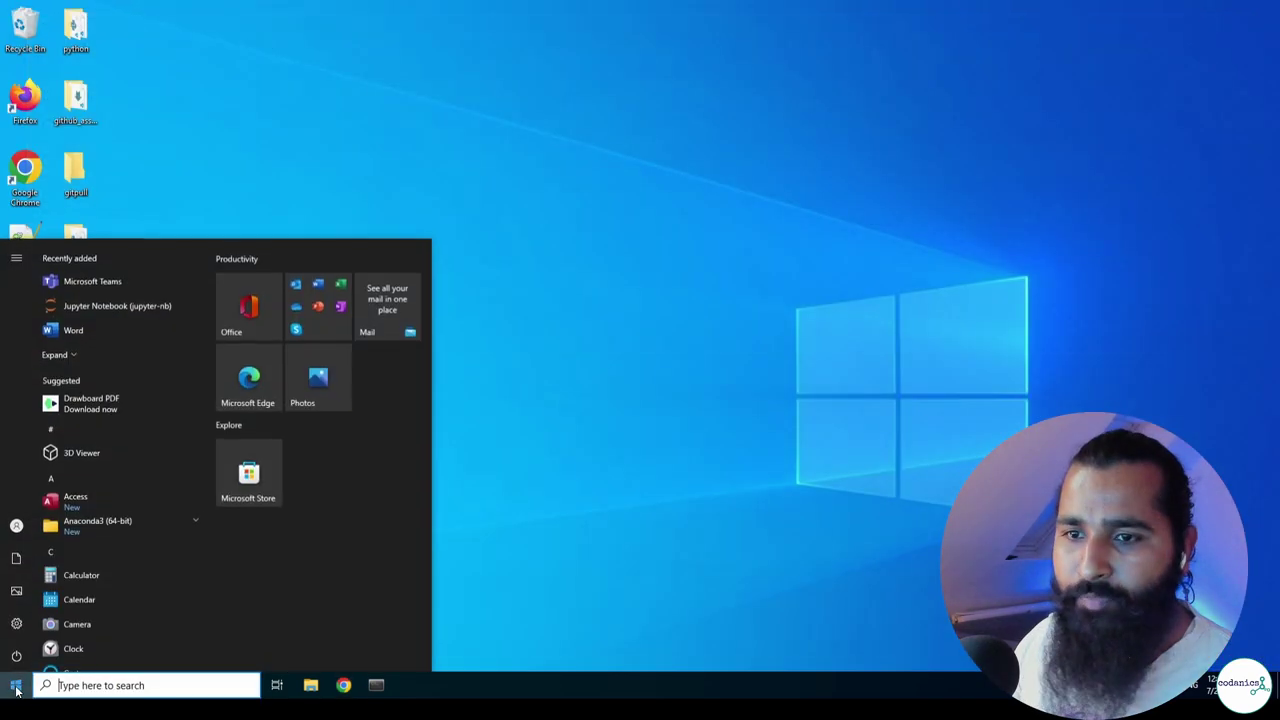
{"action": "left_click", "coordinate": [89, 684]}
{"action": "type", "text": "e"}
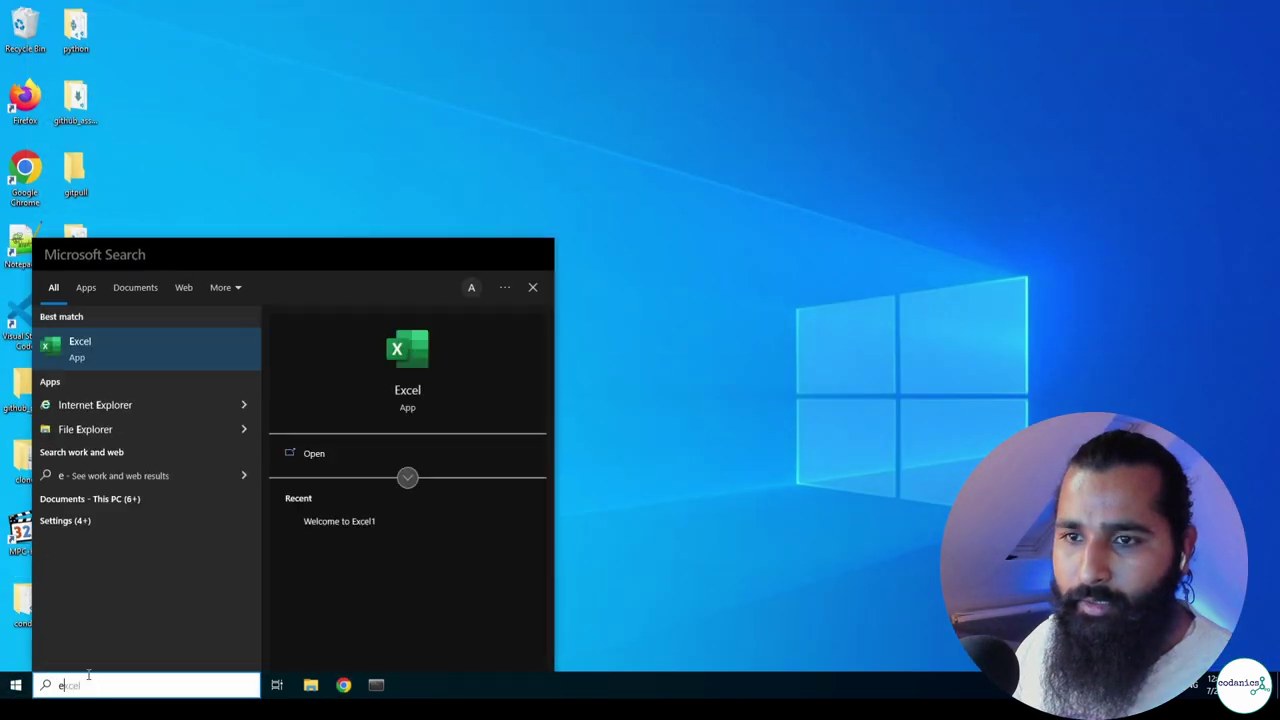
{"action": "left_click", "coordinate": [128, 366]}
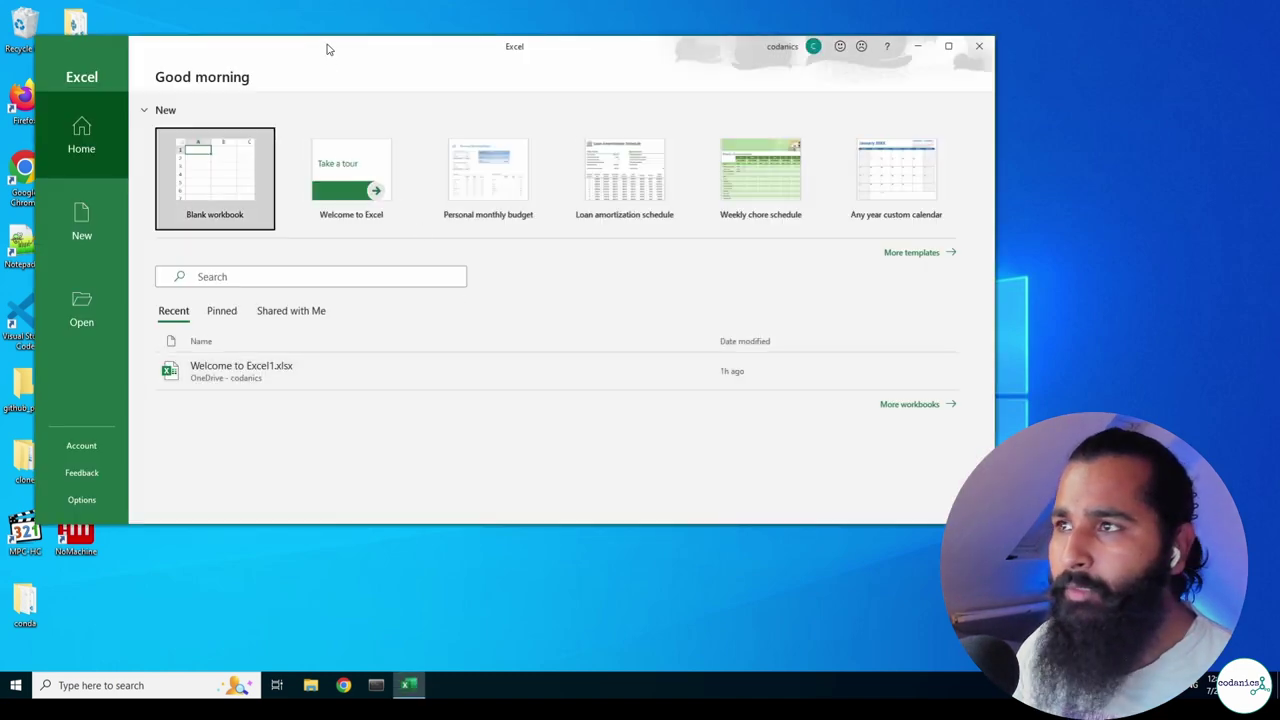
{"action": "double_click", "coordinate": [324, 47]}
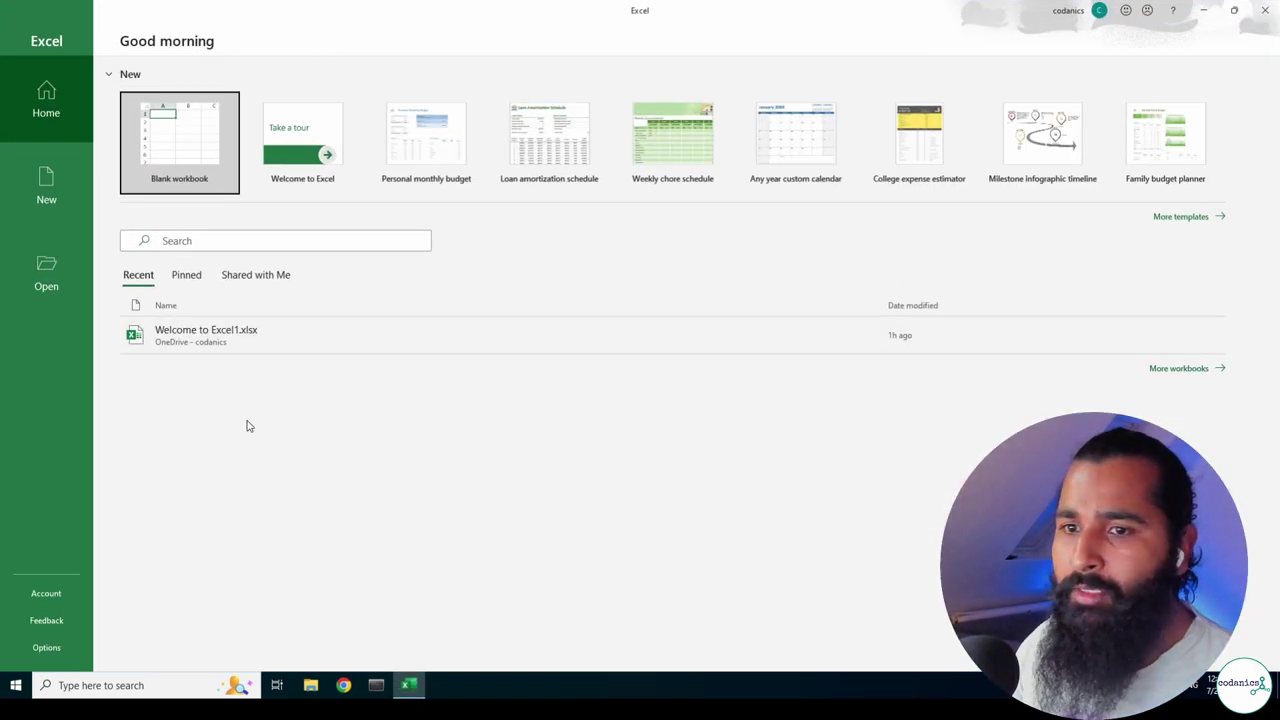
Review the Account page's subscription details, then close Excel and reopen the taskbar search.
{"action": "left_click", "coordinate": [40, 596]}
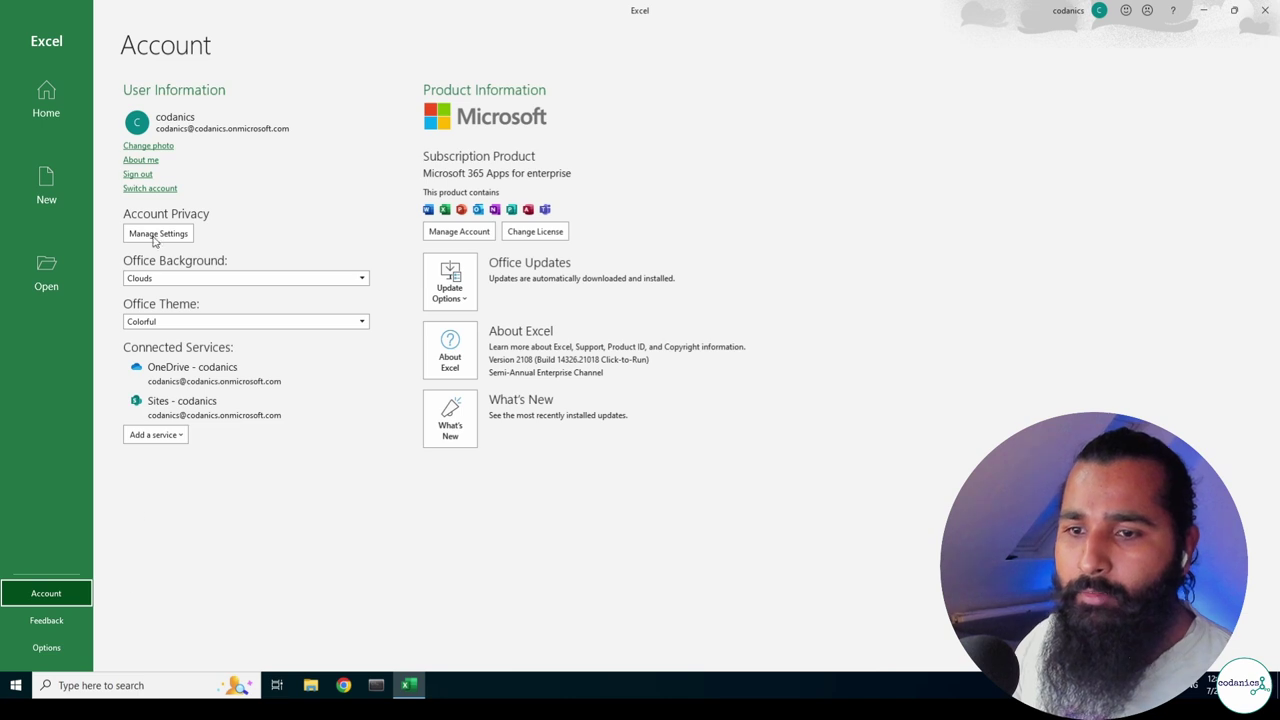
{"action": "left_click", "coordinate": [1265, 10]}
{"action": "left_click", "coordinate": [84, 683]}
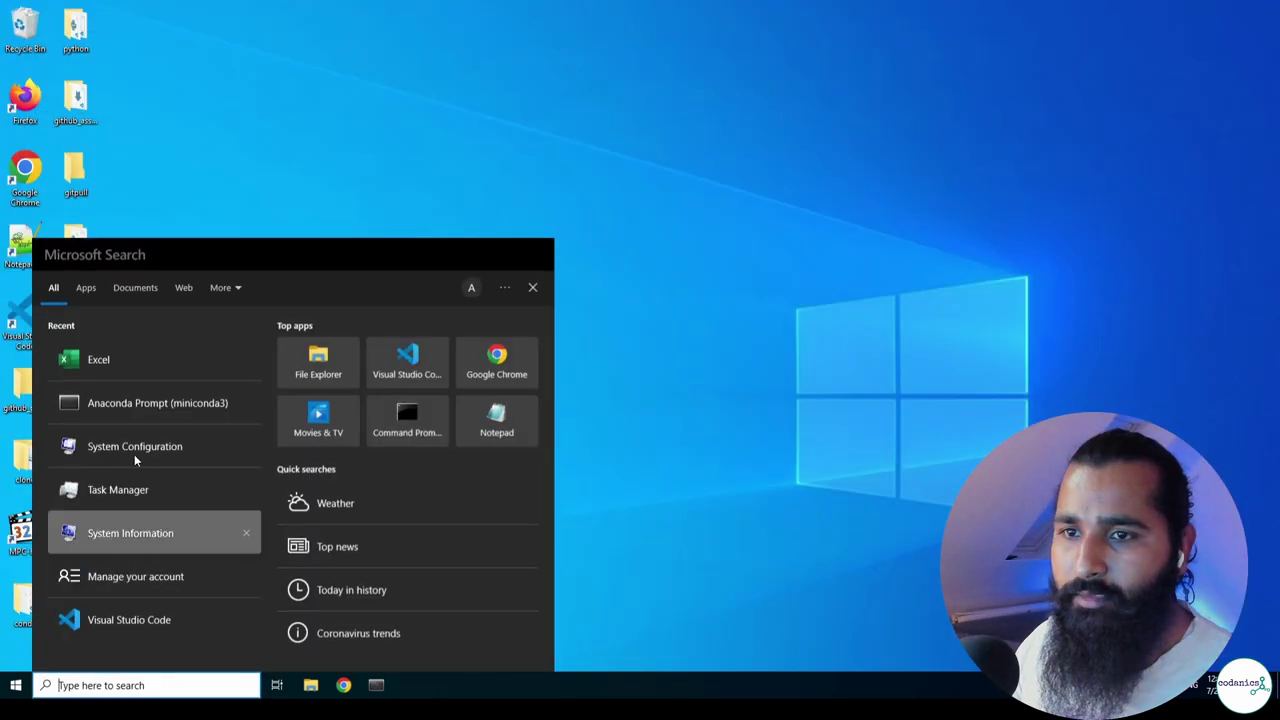
Relaunch Excel from the search results and create a Blank workbook, Book1.
{"action": "left_click", "coordinate": [125, 362]}
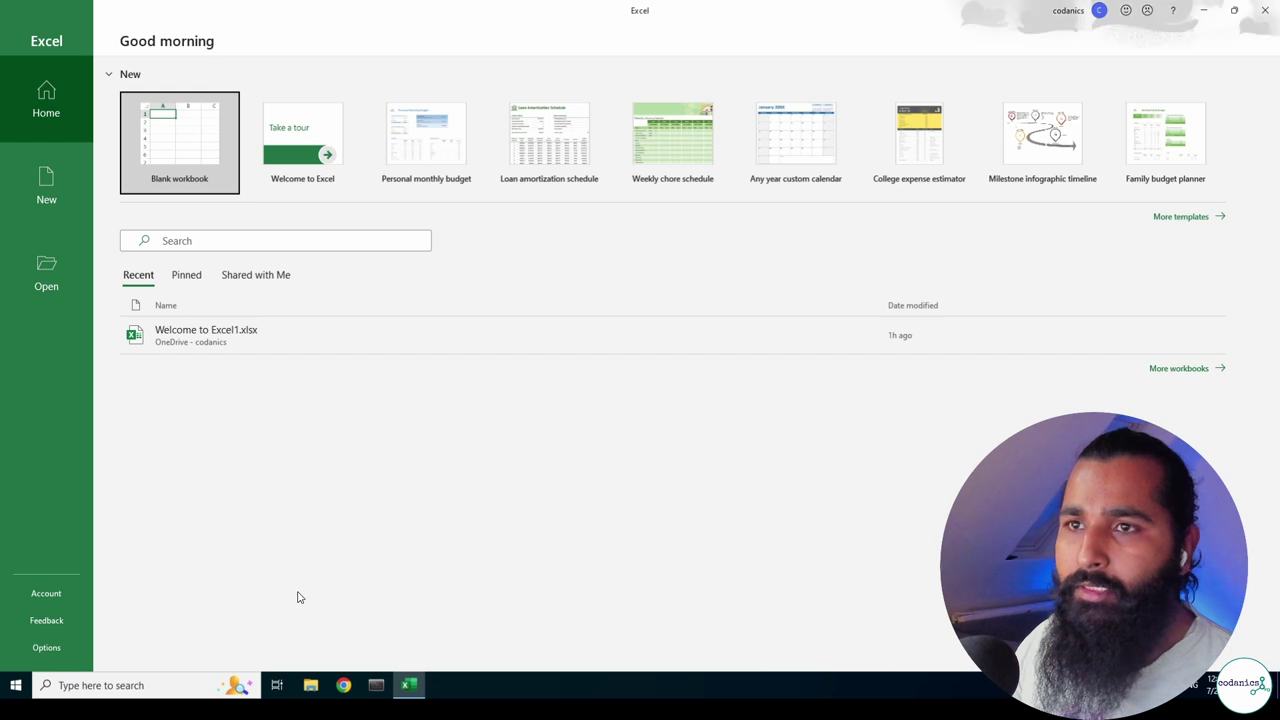
{"action": "left_click", "coordinate": [189, 133]}
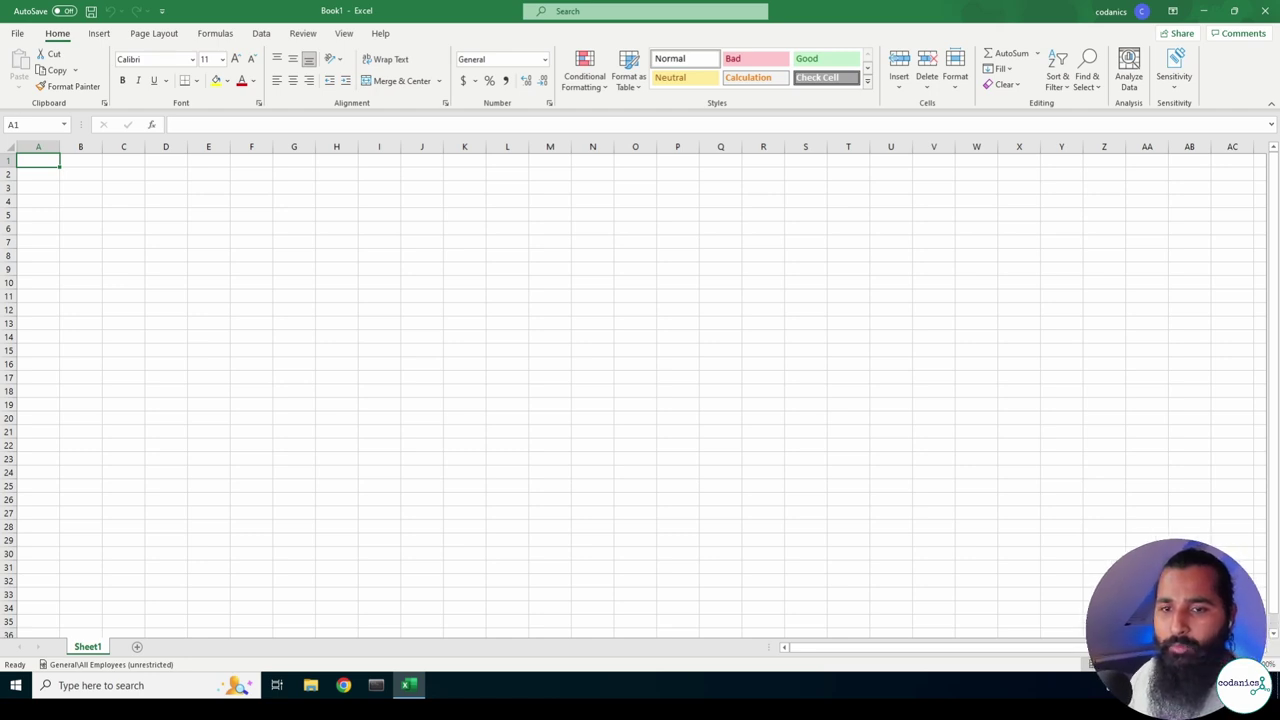
{"action": "left_click", "coordinate": [94, 187]}
{"action": "left_click", "coordinate": [38, 162]}
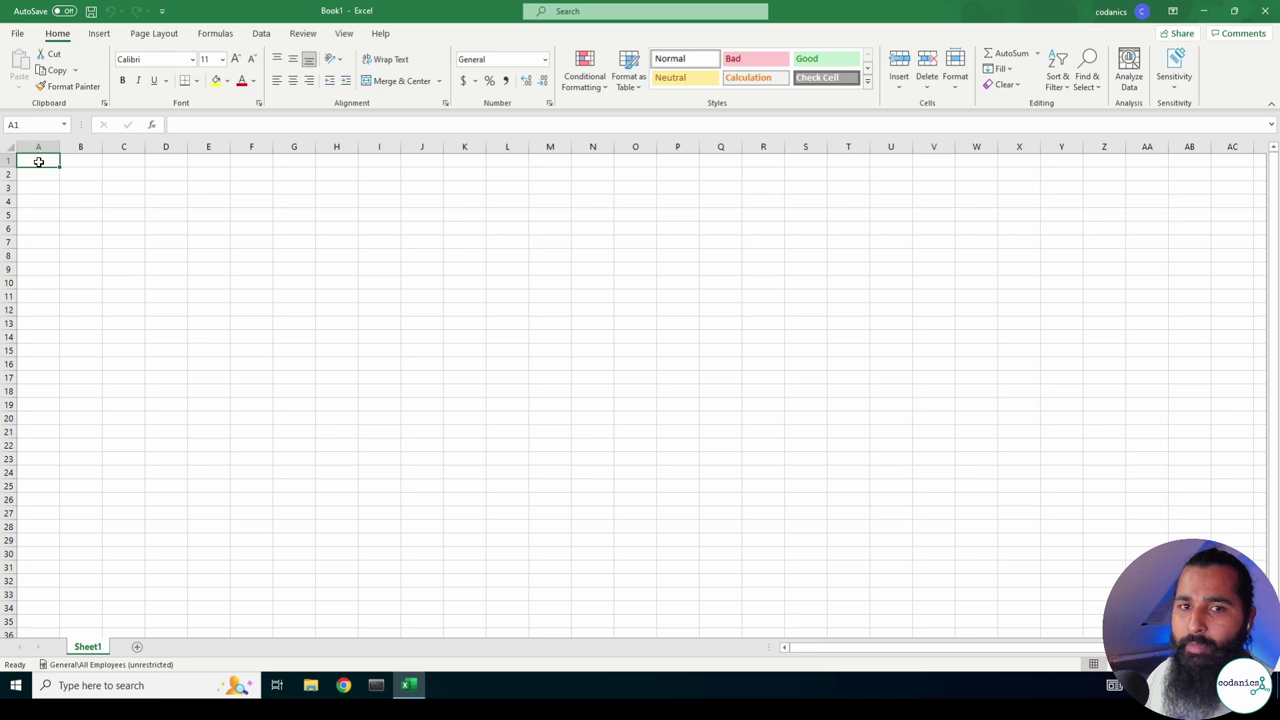
{"action": "left_click_drag", "start_coordinate": [49, 162], "coordinate": [1077, 620]}
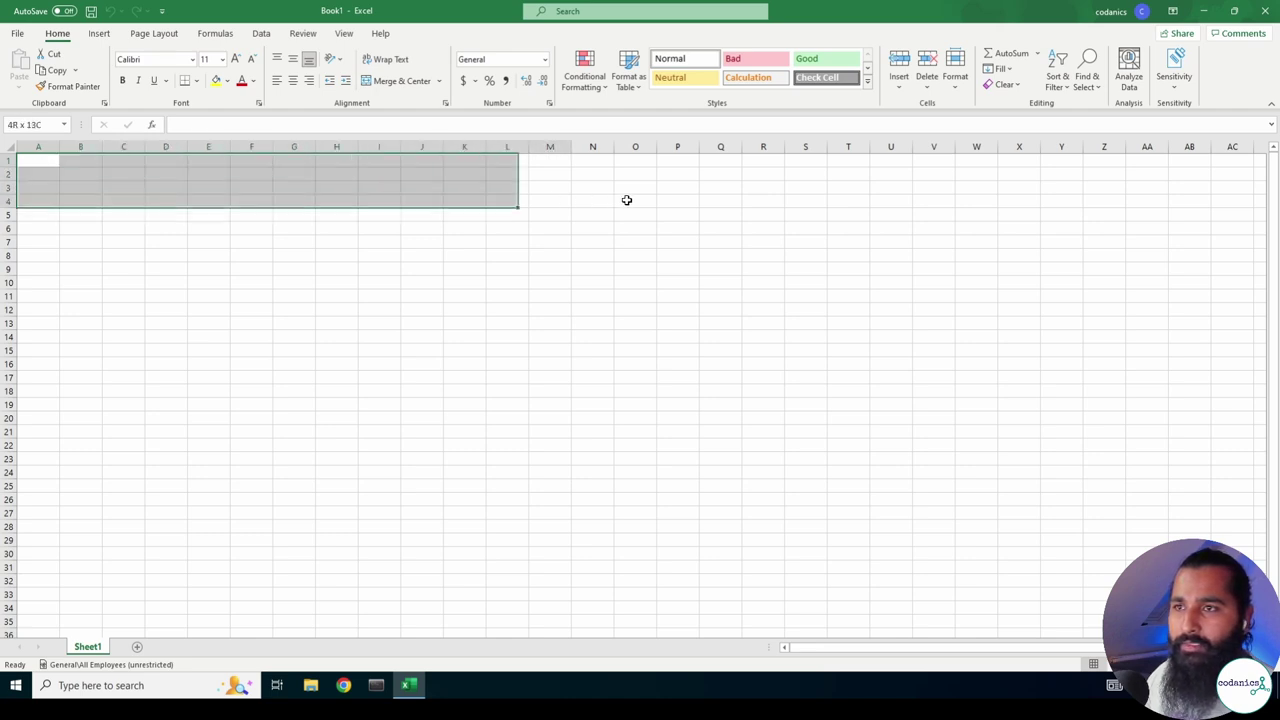
{"action": "left_click", "coordinate": [41, 162]}
{"action": "scroll", "coordinate": [41, 162], "scroll_direction": "up", "scroll_amount": 4, "text": "ctrl"}
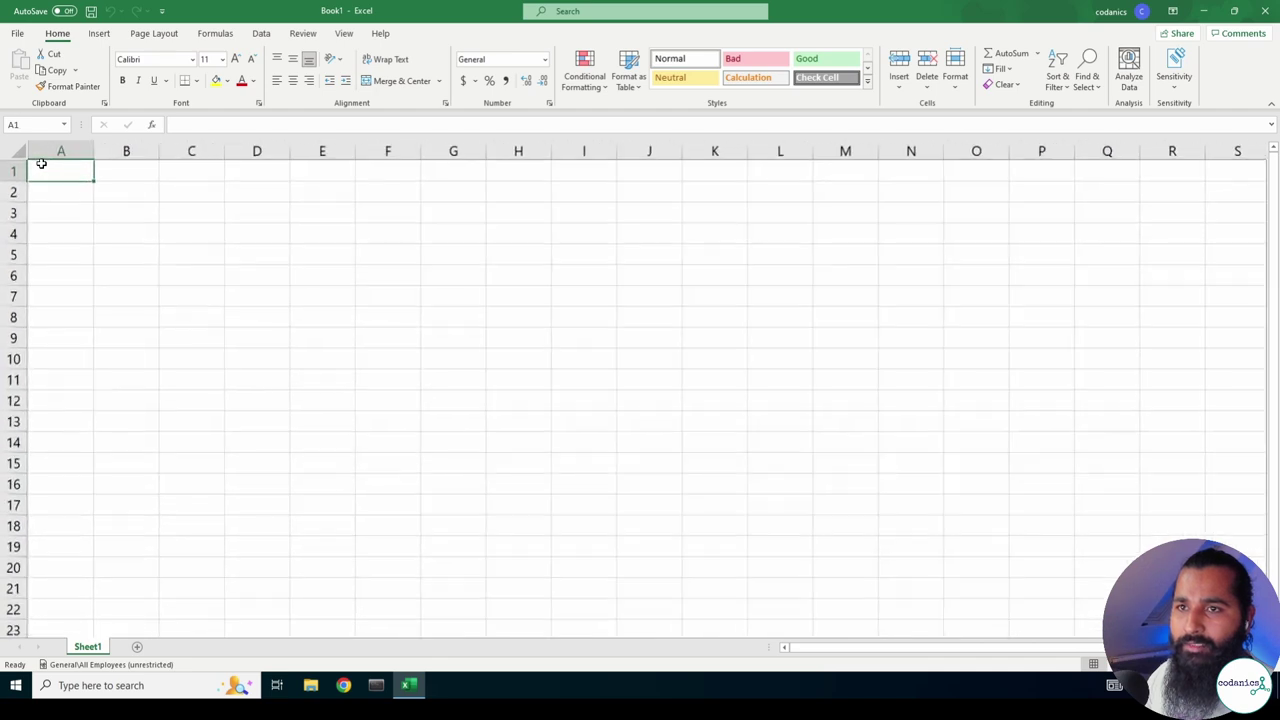
{"action": "left_click", "coordinate": [13, 171]}
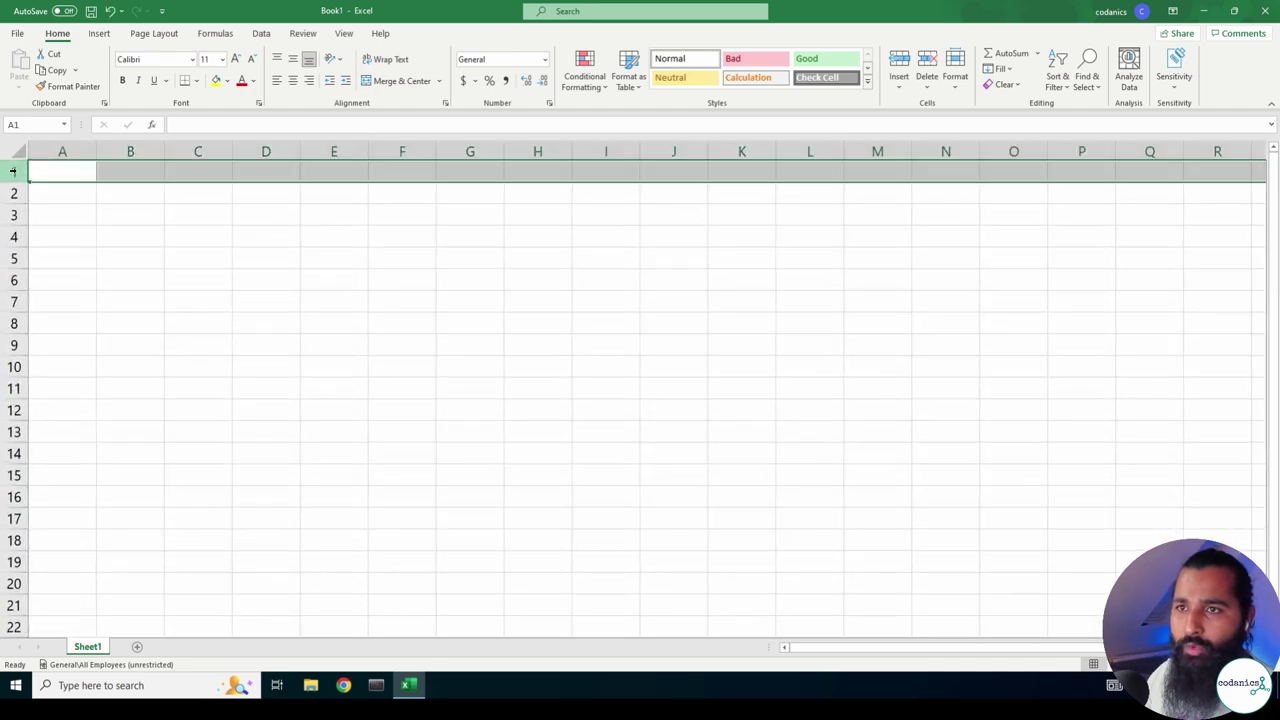
{"action": "left_click", "coordinate": [60, 150]}
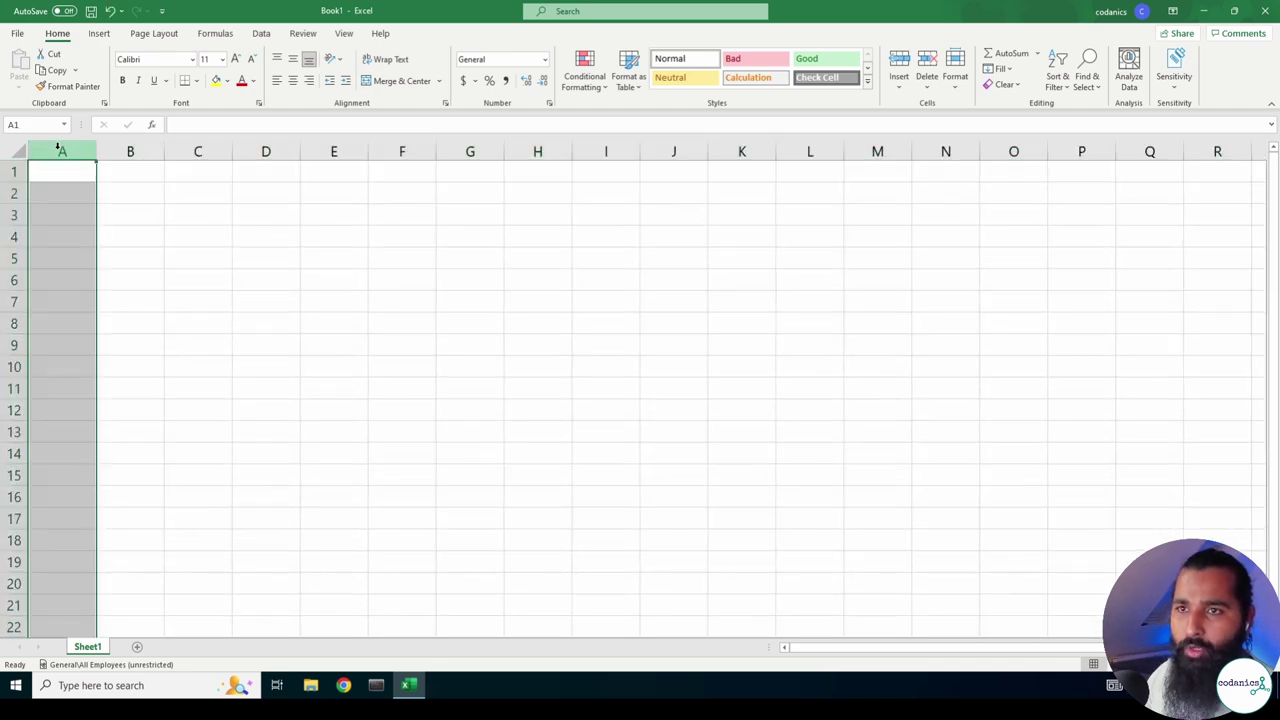
{"action": "left_click", "coordinate": [11, 171]}
{"action": "left_click", "coordinate": [62, 150]}
{"action": "left_click", "coordinate": [58, 175]}
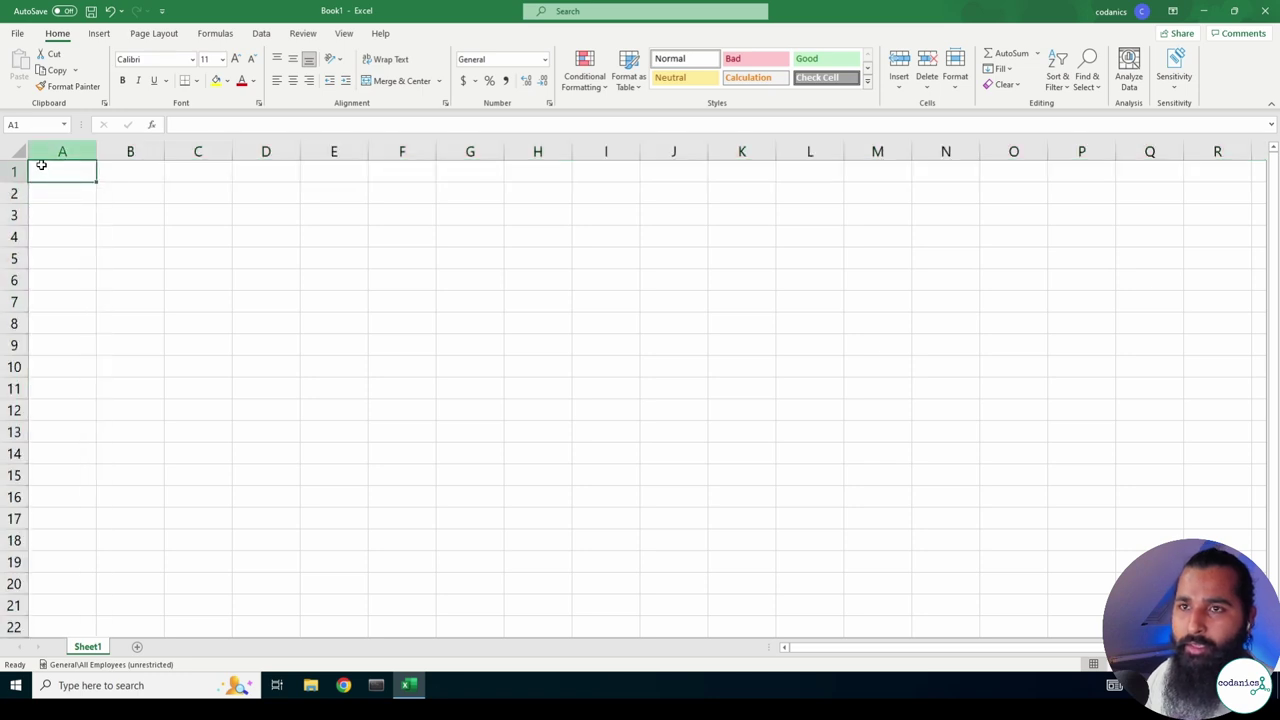
{"action": "left_click", "coordinate": [58, 150]}
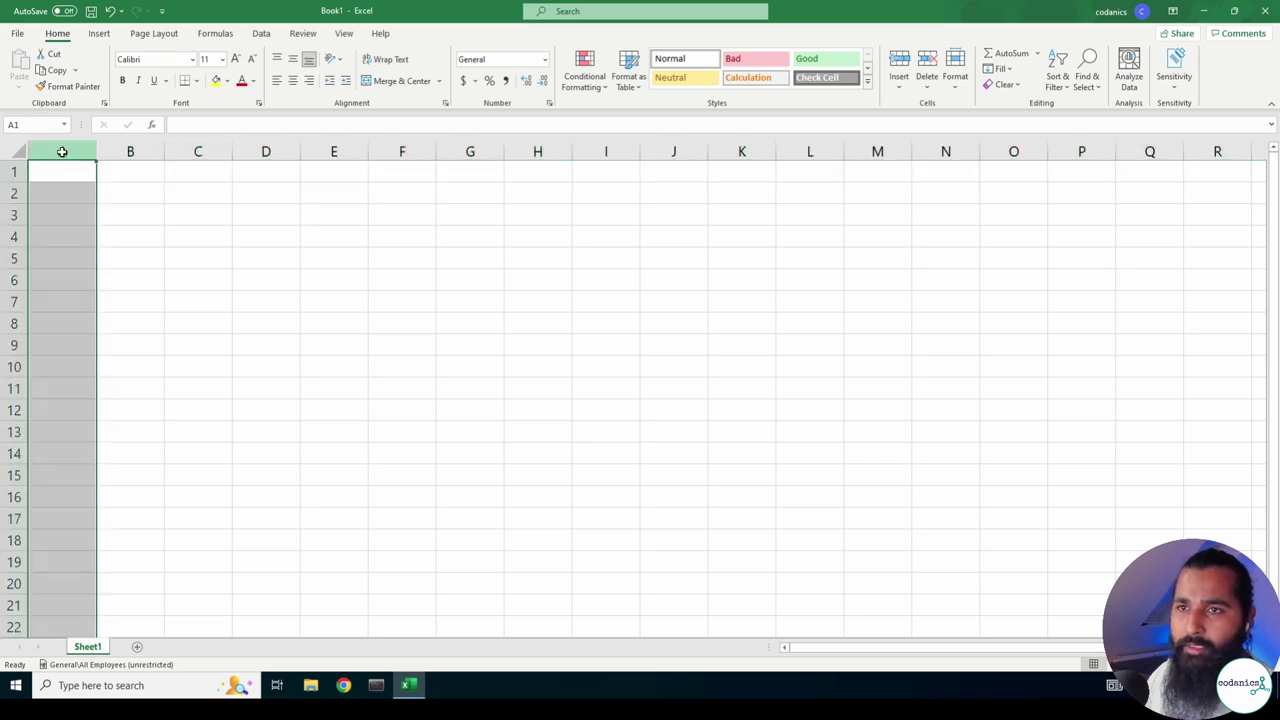
{"action": "left_click", "coordinate": [14, 175]}
{"action": "key", "text": "ctrl+space"}
{"action": "left_click", "coordinate": [20, 170]}
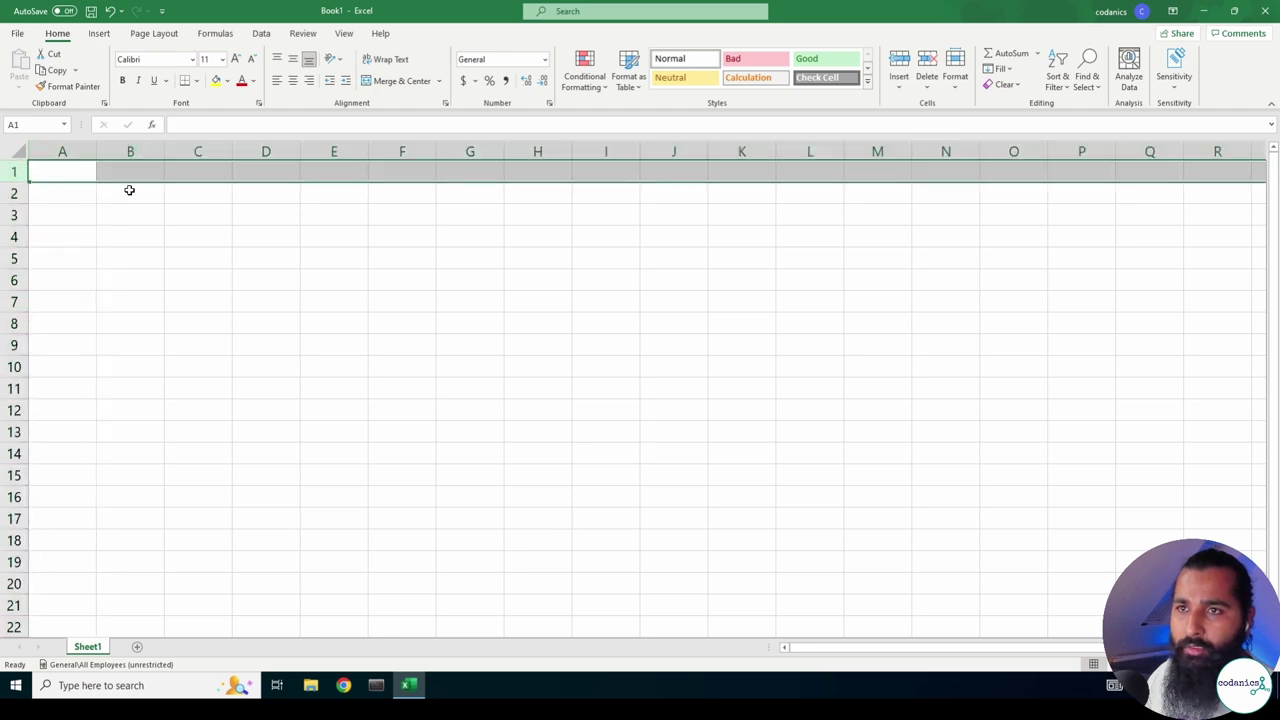
{"action": "left_click", "coordinate": [120, 237]}
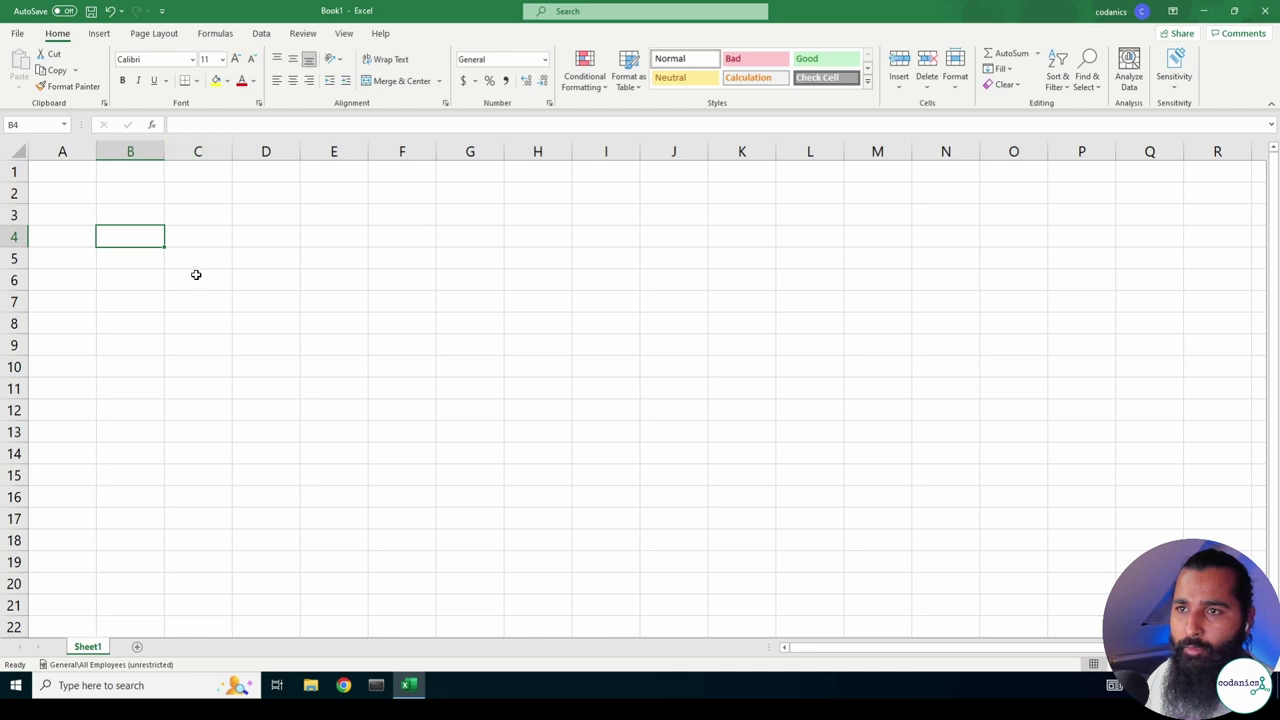
{"action": "left_click_drag", "start_coordinate": [194, 285], "coordinate": [190, 281]}
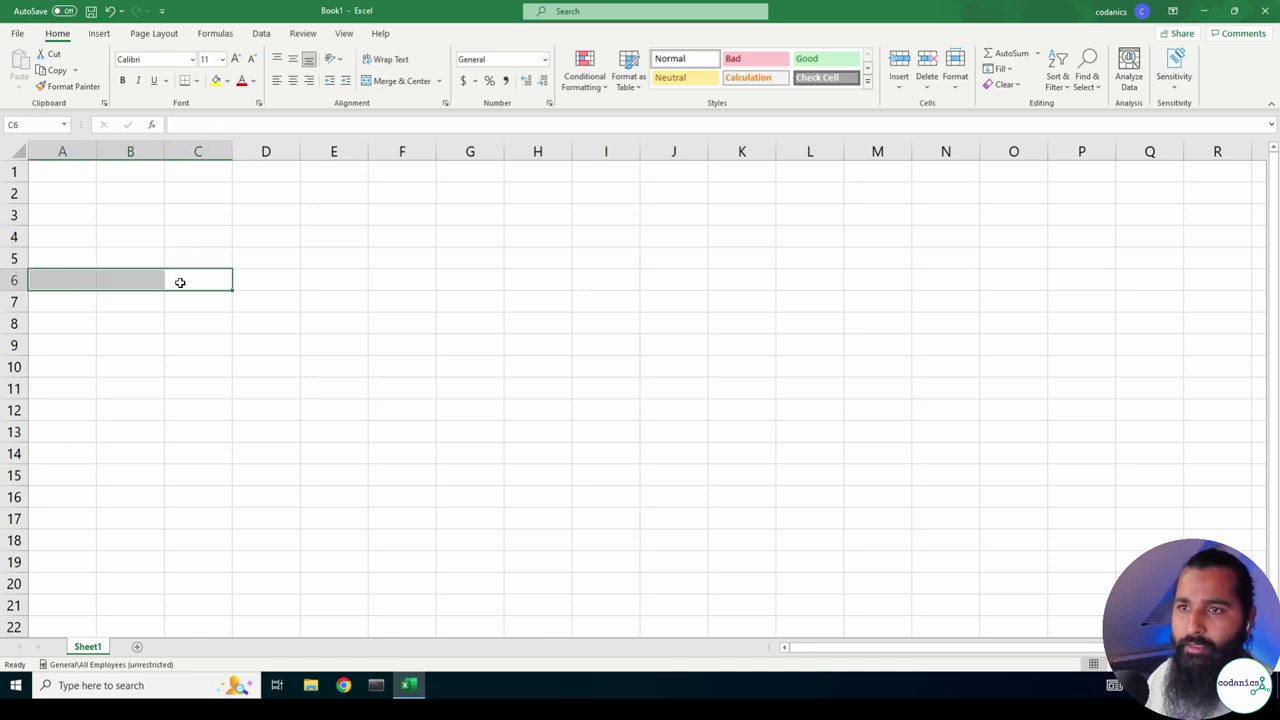
{"action": "left_click", "coordinate": [271, 257]}
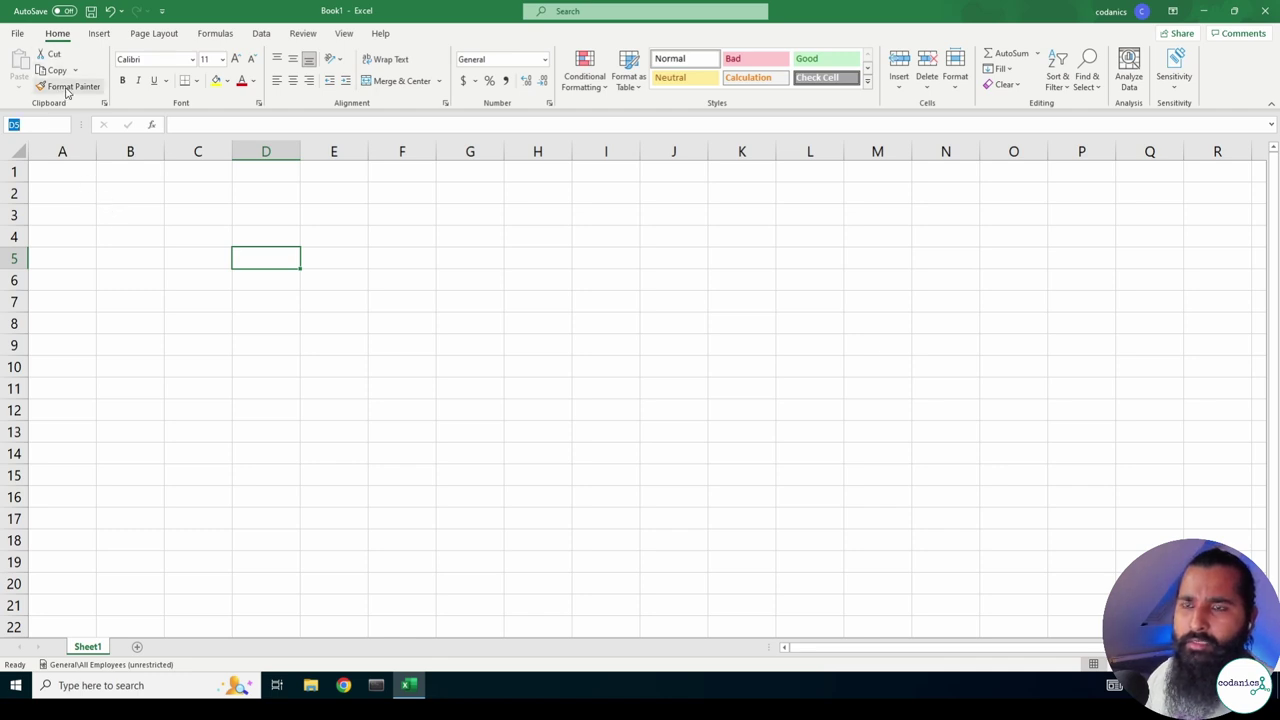
Enter 'Codanics' in cell A1.
{"action": "left_click", "coordinate": [194, 61]}
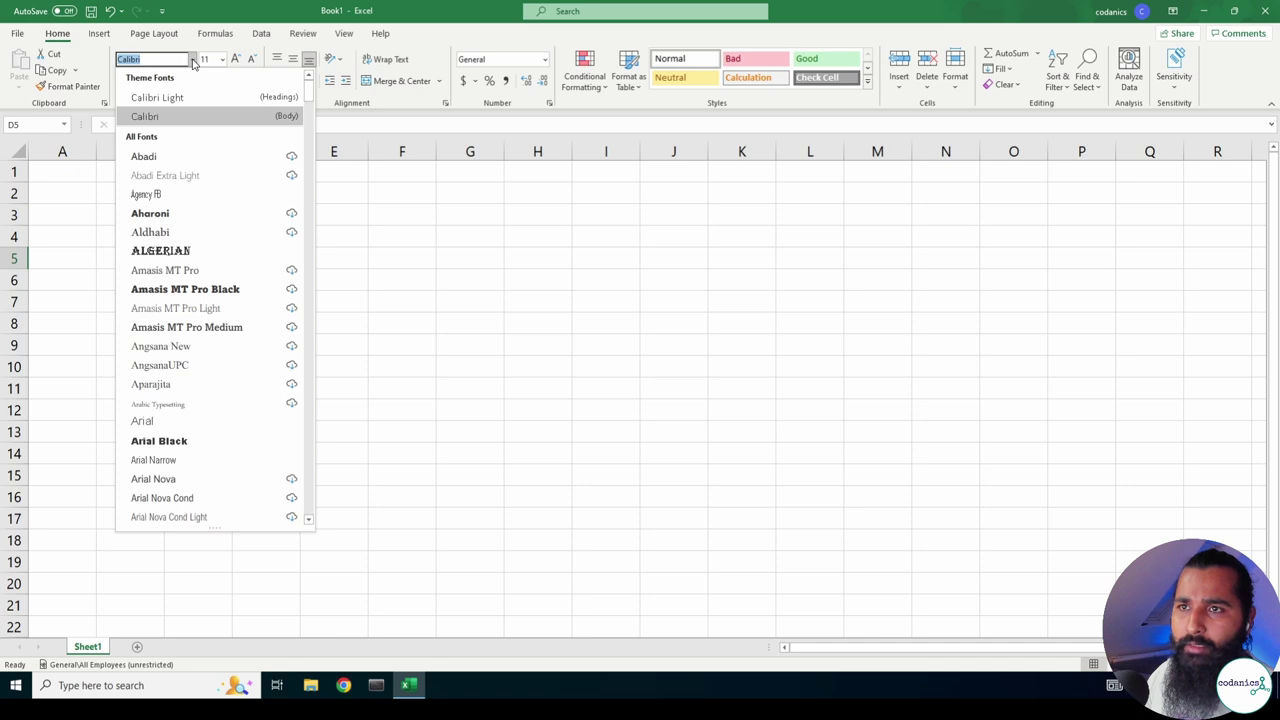
{"action": "left_click", "coordinate": [194, 62]}
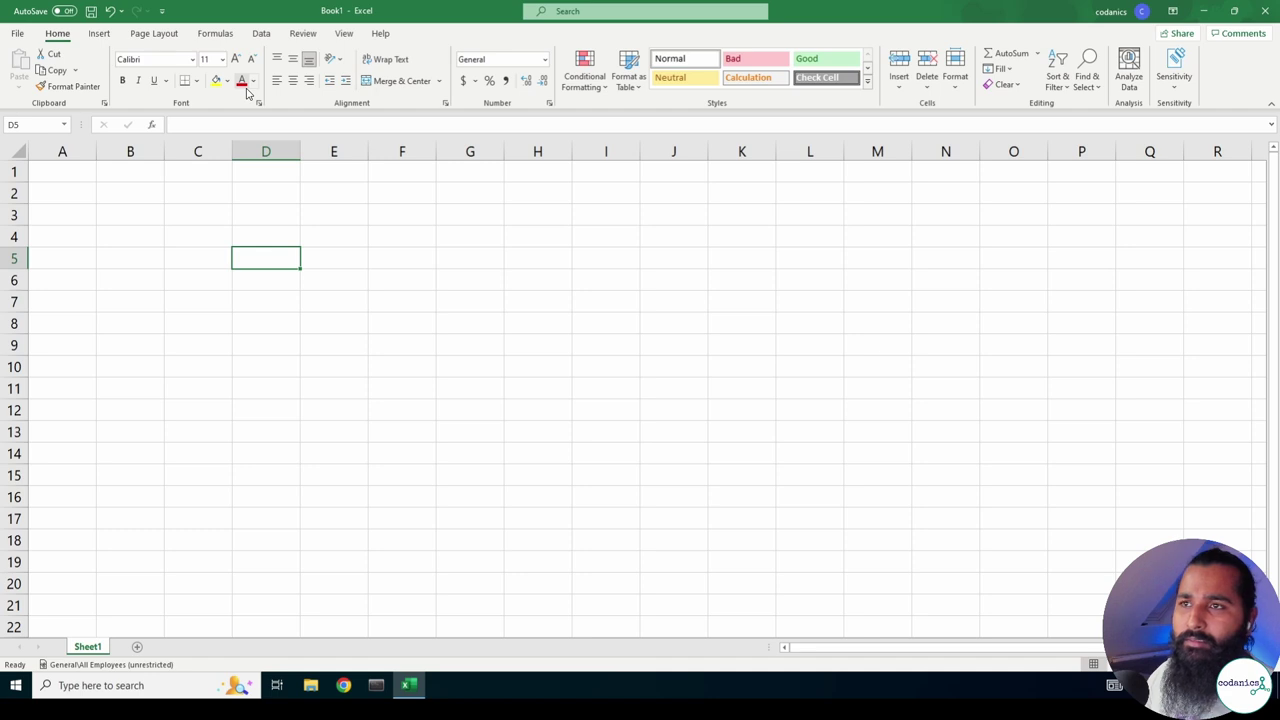
{"action": "left_click", "coordinate": [84, 176]}
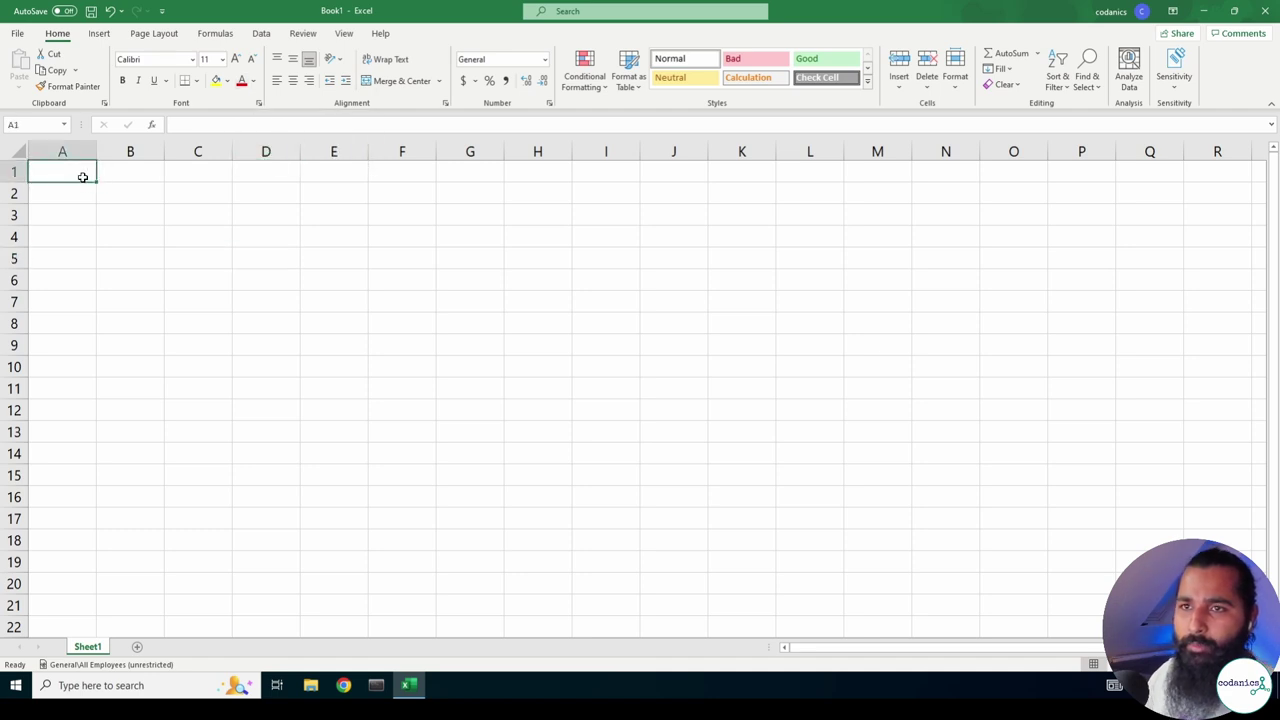
{"action": "type", "text": "A"}
{"action": "key", "text": "BackSpace"}
{"action": "type", "text": "Coda"}
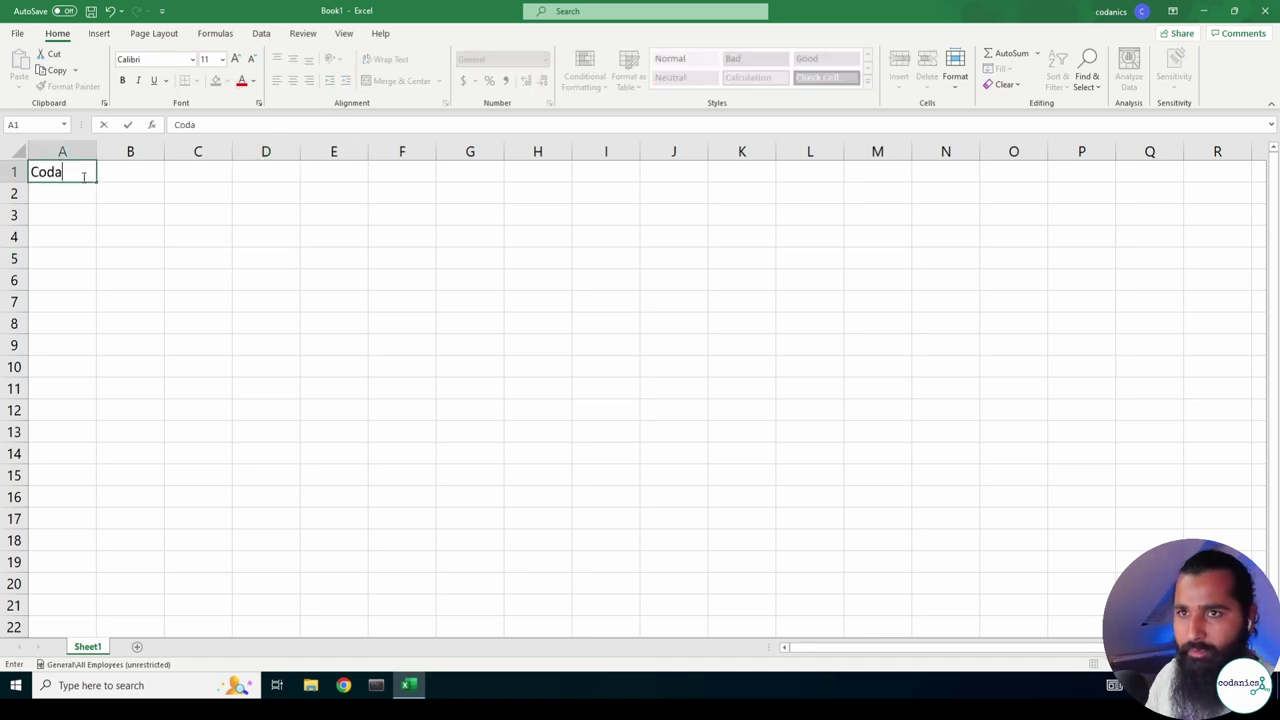
{"action": "type", "text": "nics"}
{"action": "key", "text": "Return"}
{"action": "left_click", "coordinate": [80, 176]}
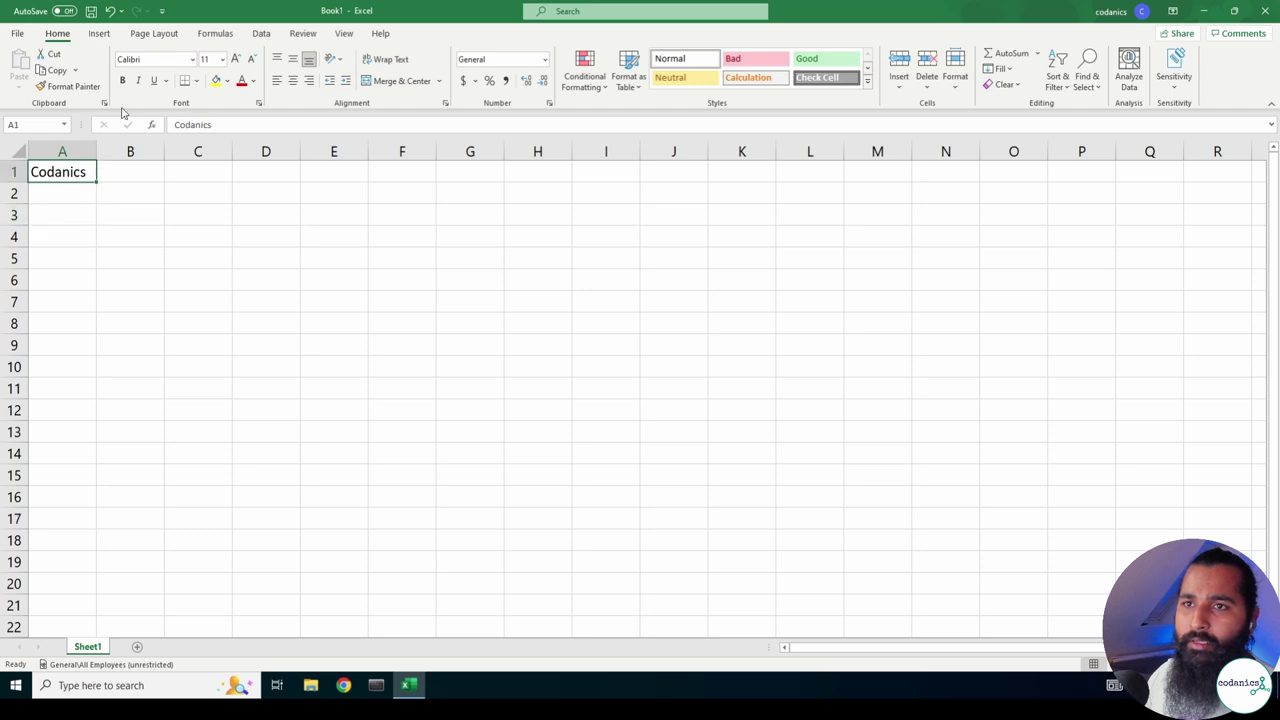
Try size 12, yellow fill and blue text on A1, ending with no fill and automatic black.
{"action": "left_click", "coordinate": [233, 60]}
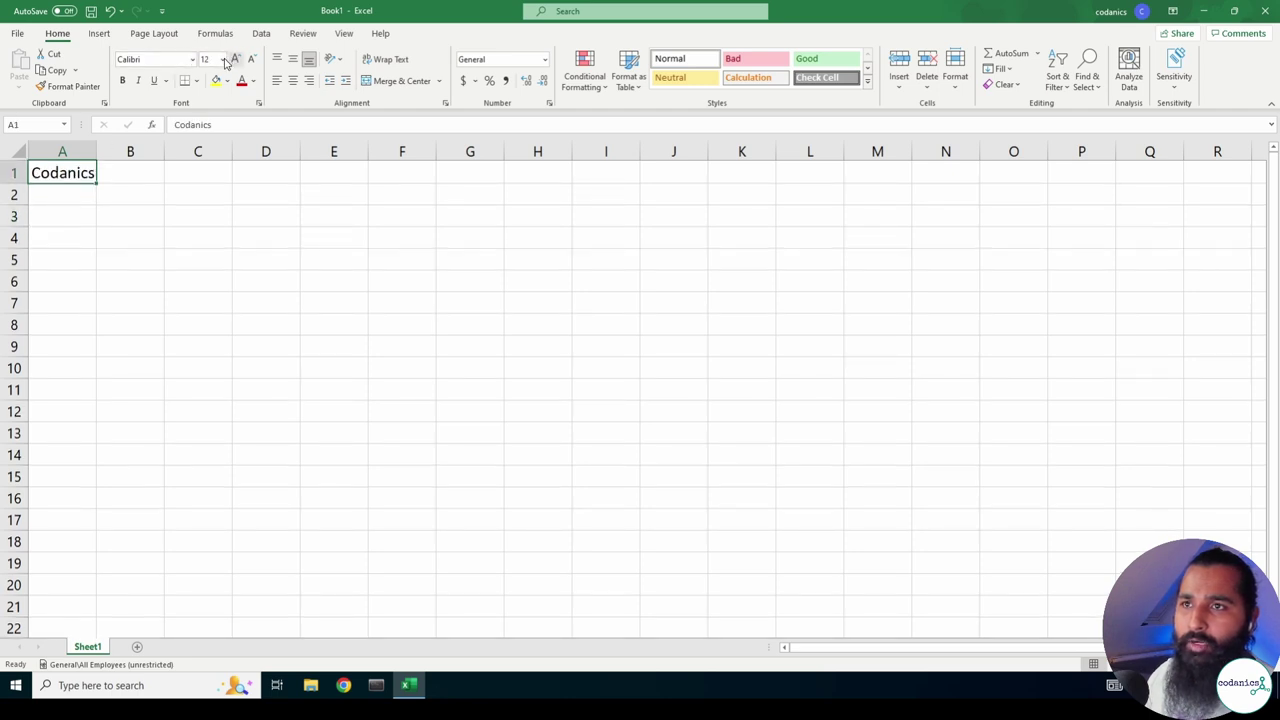
{"action": "left_click", "coordinate": [251, 59]}
{"action": "left_click", "coordinate": [216, 82]}
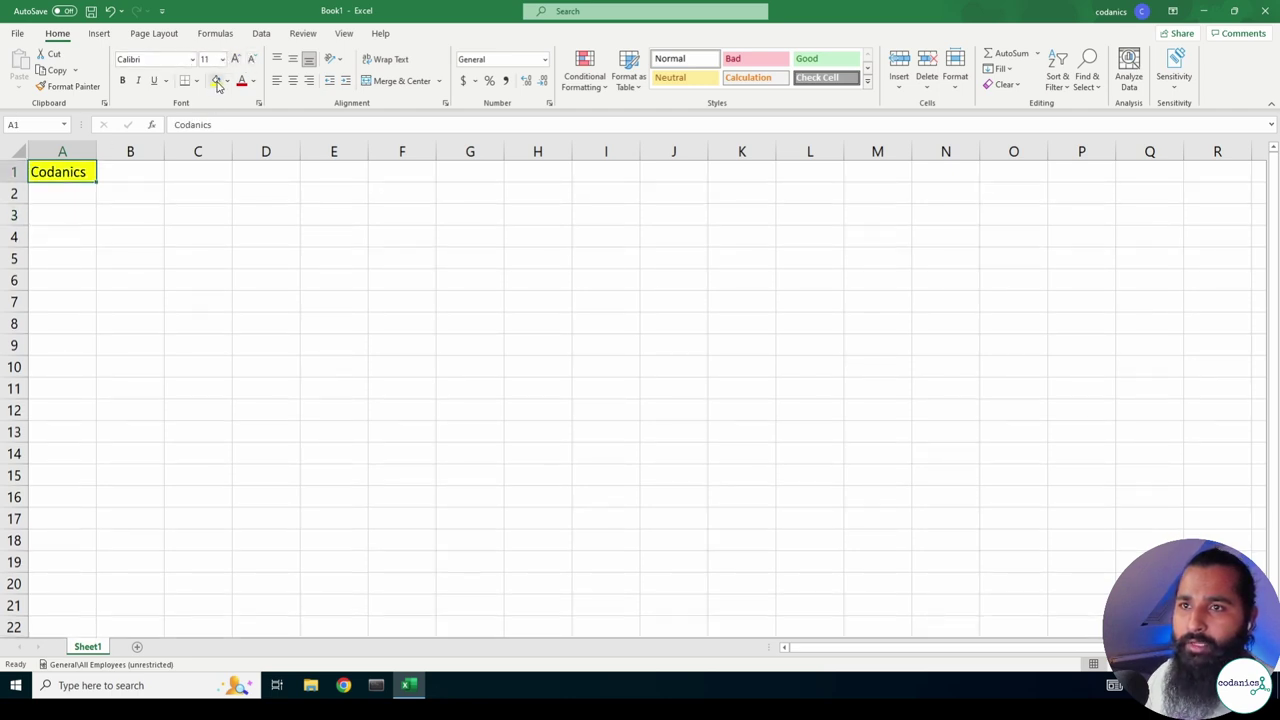
{"action": "left_click", "coordinate": [228, 84]}
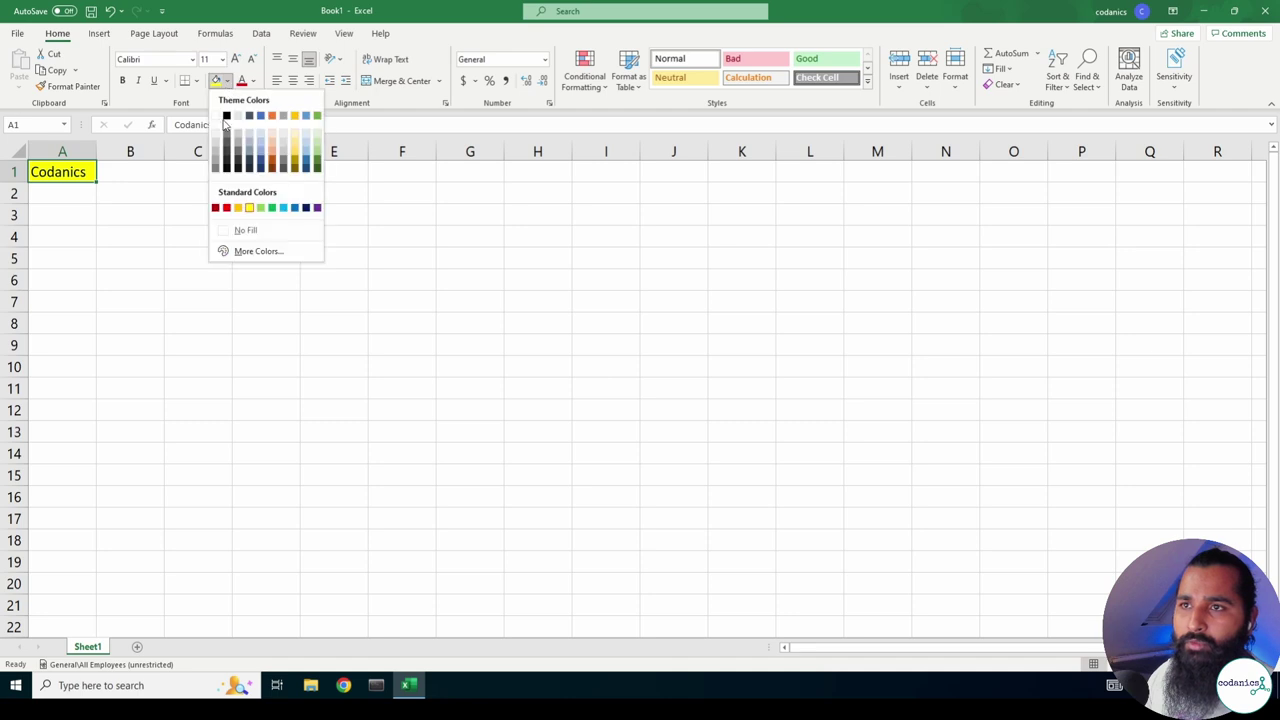
{"action": "left_click", "coordinate": [241, 233]}
{"action": "left_click", "coordinate": [255, 82]}
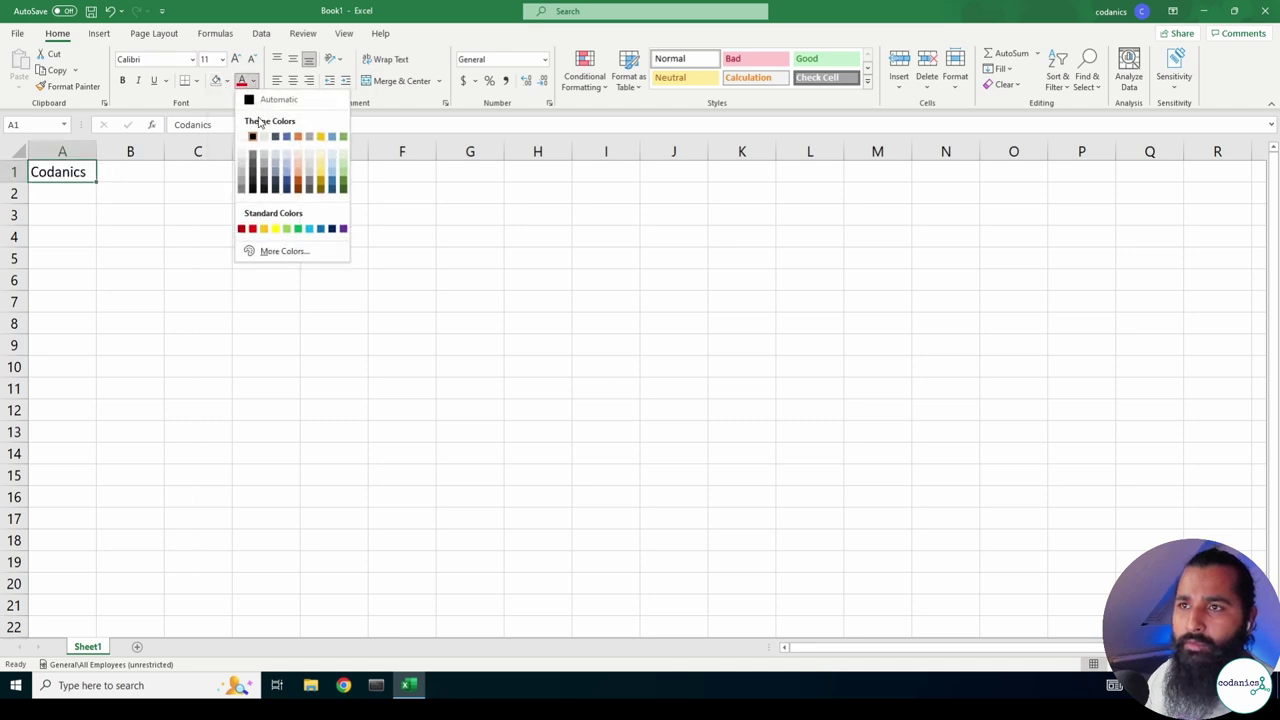
{"action": "left_click", "coordinate": [285, 138]}
{"action": "left_click", "coordinate": [255, 82]}
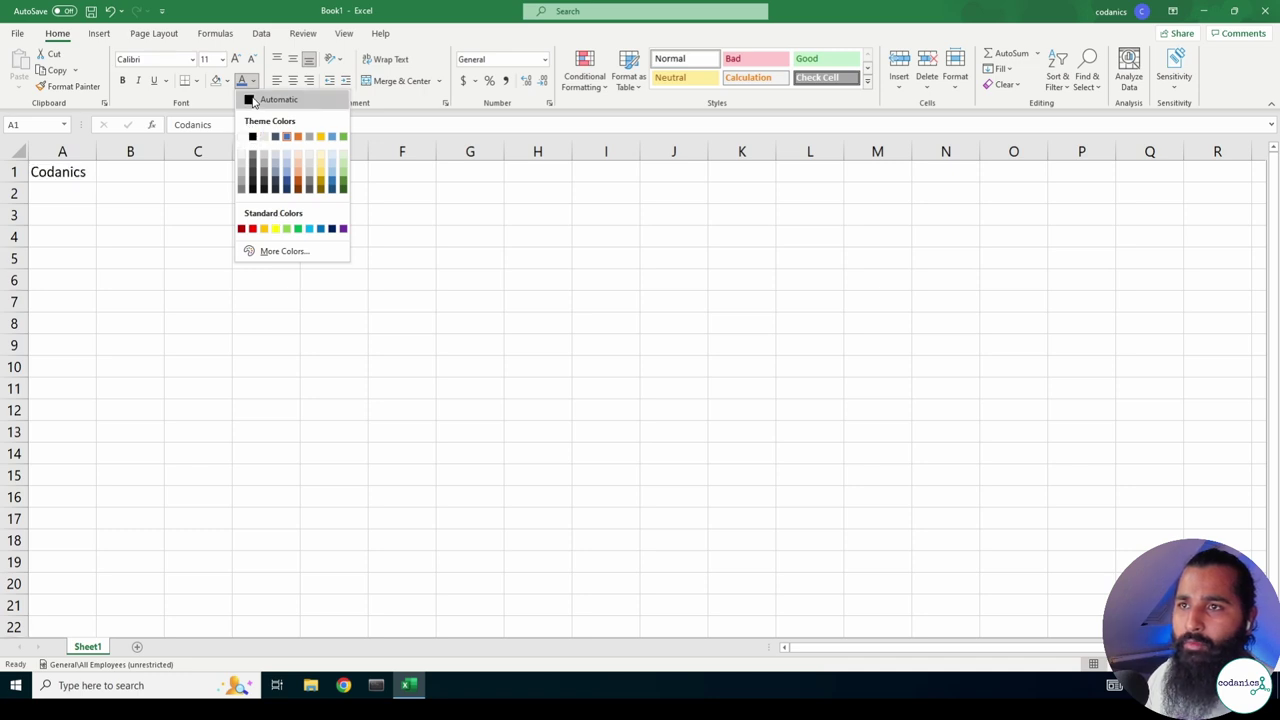
{"action": "left_click", "coordinate": [255, 99]}
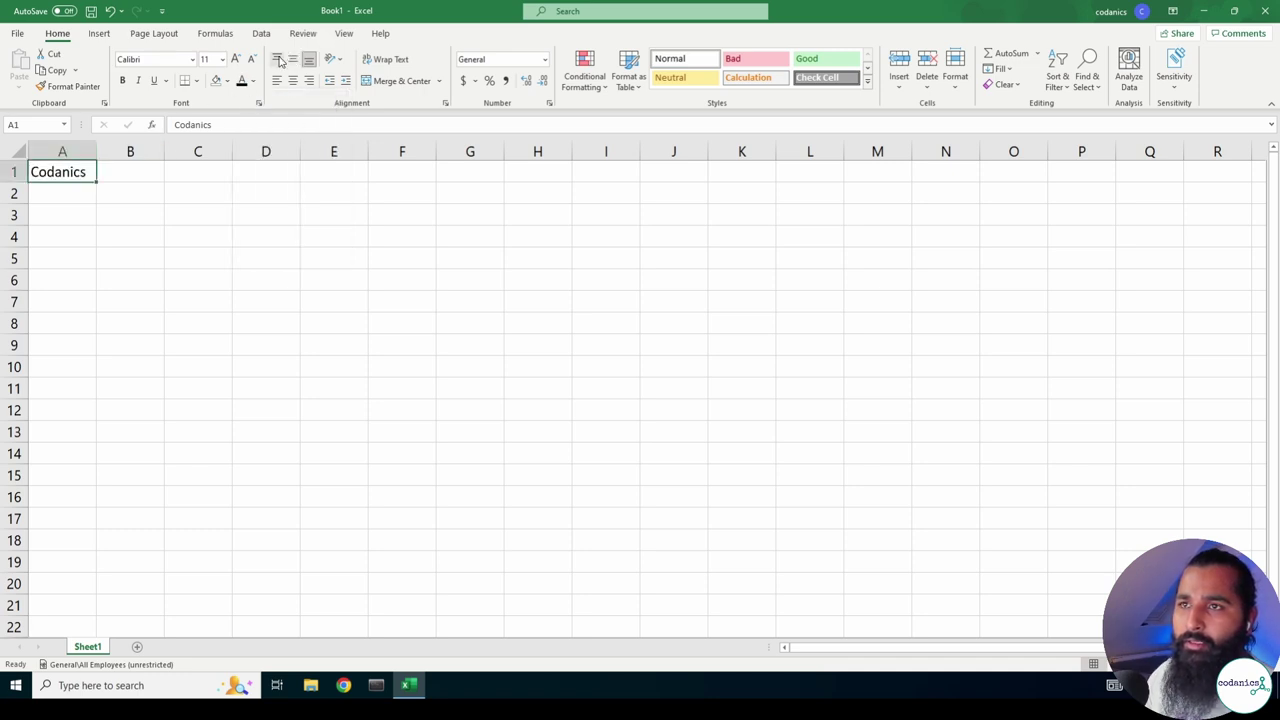
Centre Codanics horizontally in A1 after trying top, middle and bottom alignment.
{"action": "left_click", "coordinate": [279, 60]}
{"action": "left_click", "coordinate": [293, 59]}
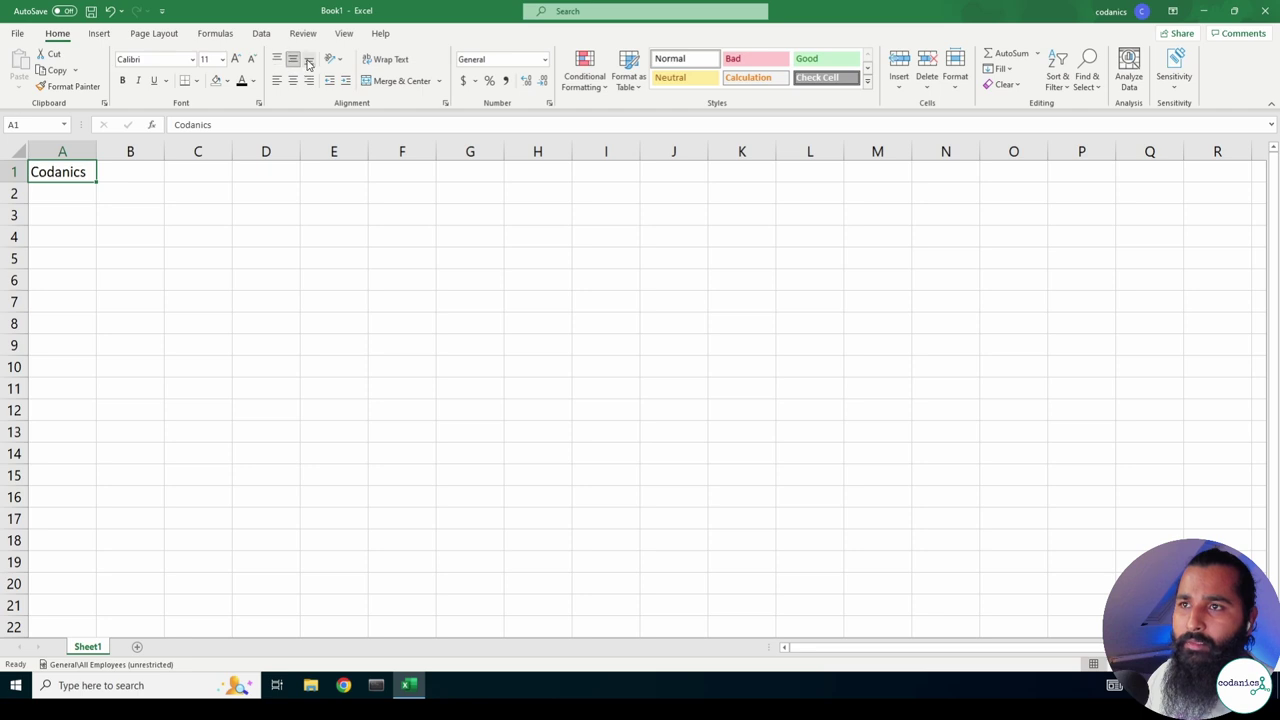
{"action": "left_click", "coordinate": [309, 59]}
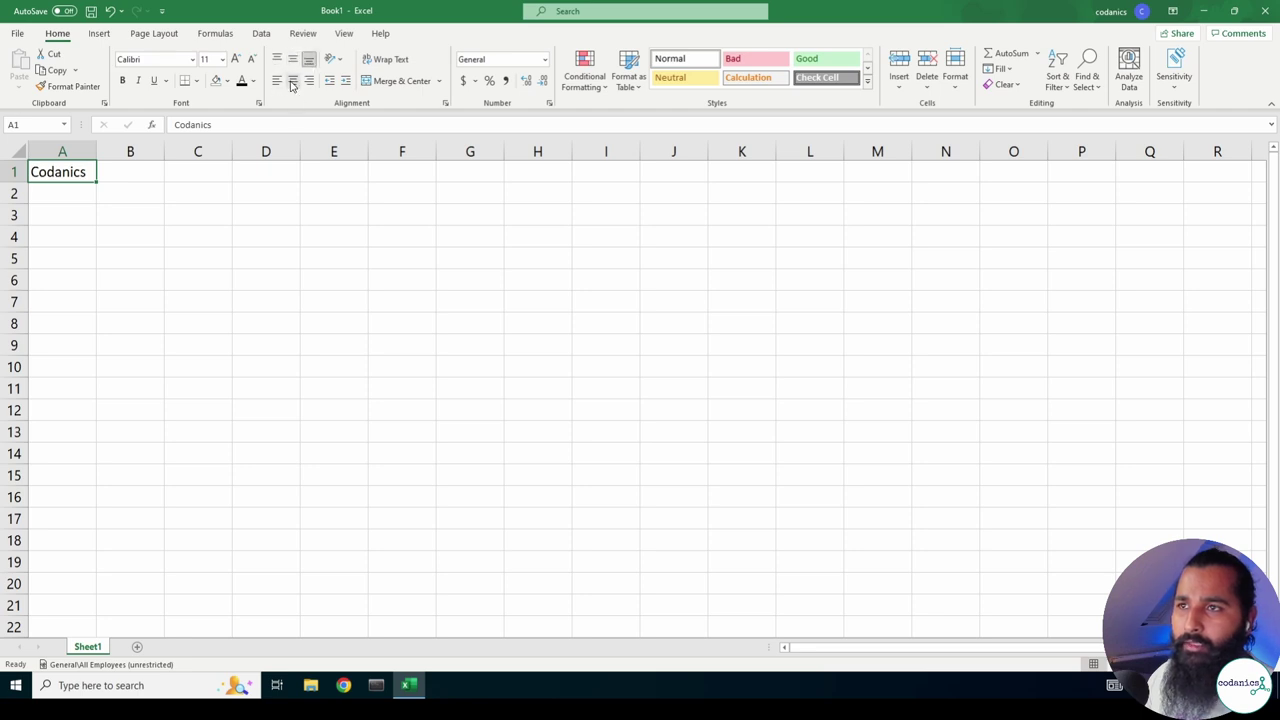
{"action": "left_click", "coordinate": [292, 82]}
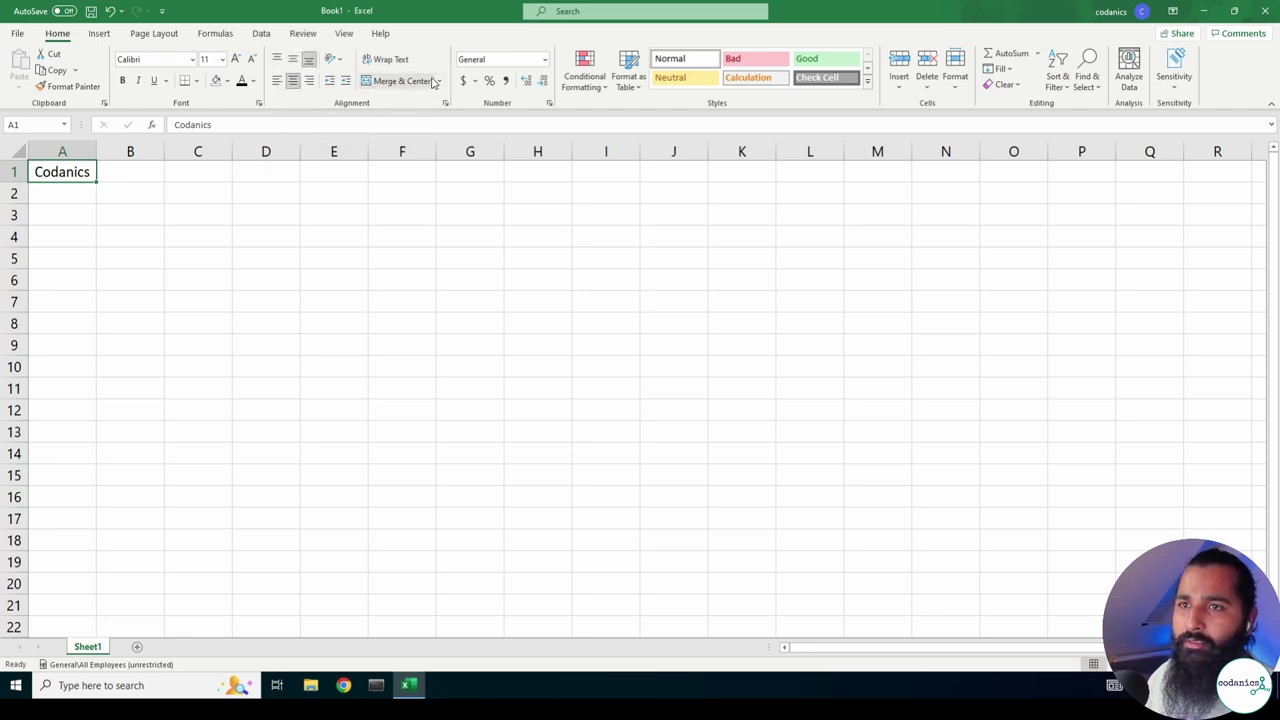
{"action": "left_click", "coordinate": [118, 174]}
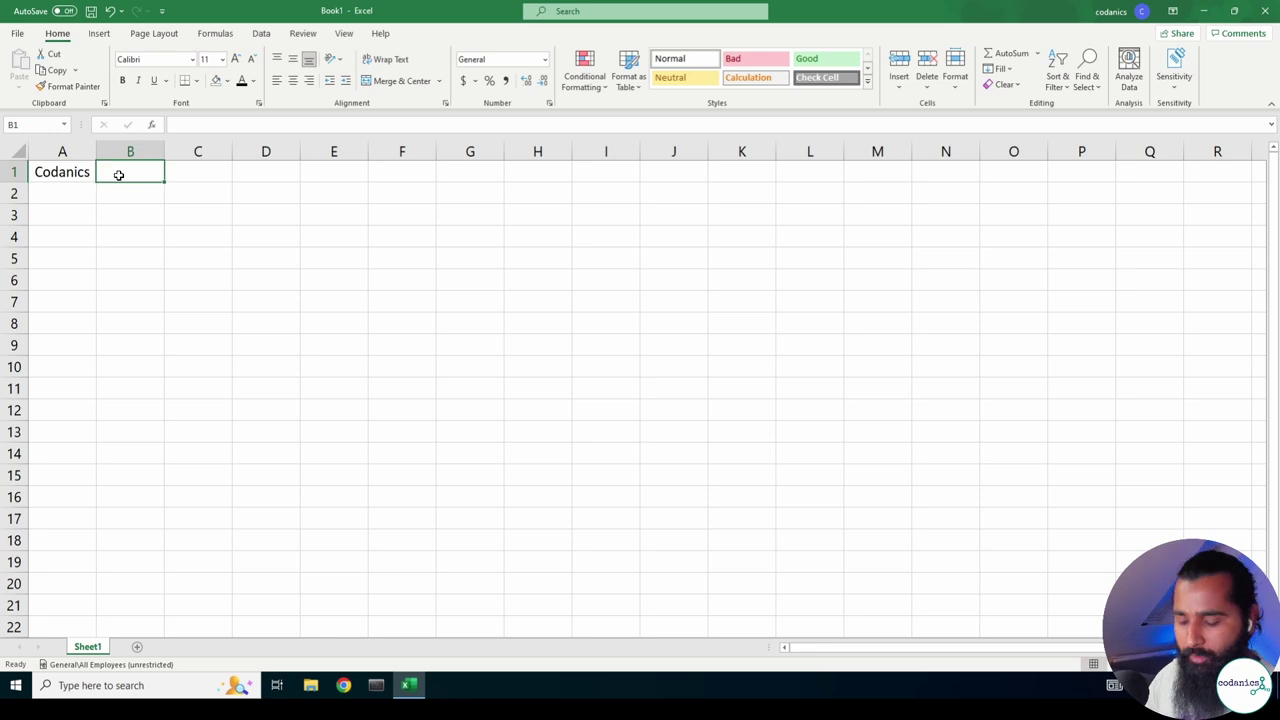
Enter 'Youtube' in B1, merge and centre A1:B1, then undo the merge.
{"action": "type", "text": "Youtube"}
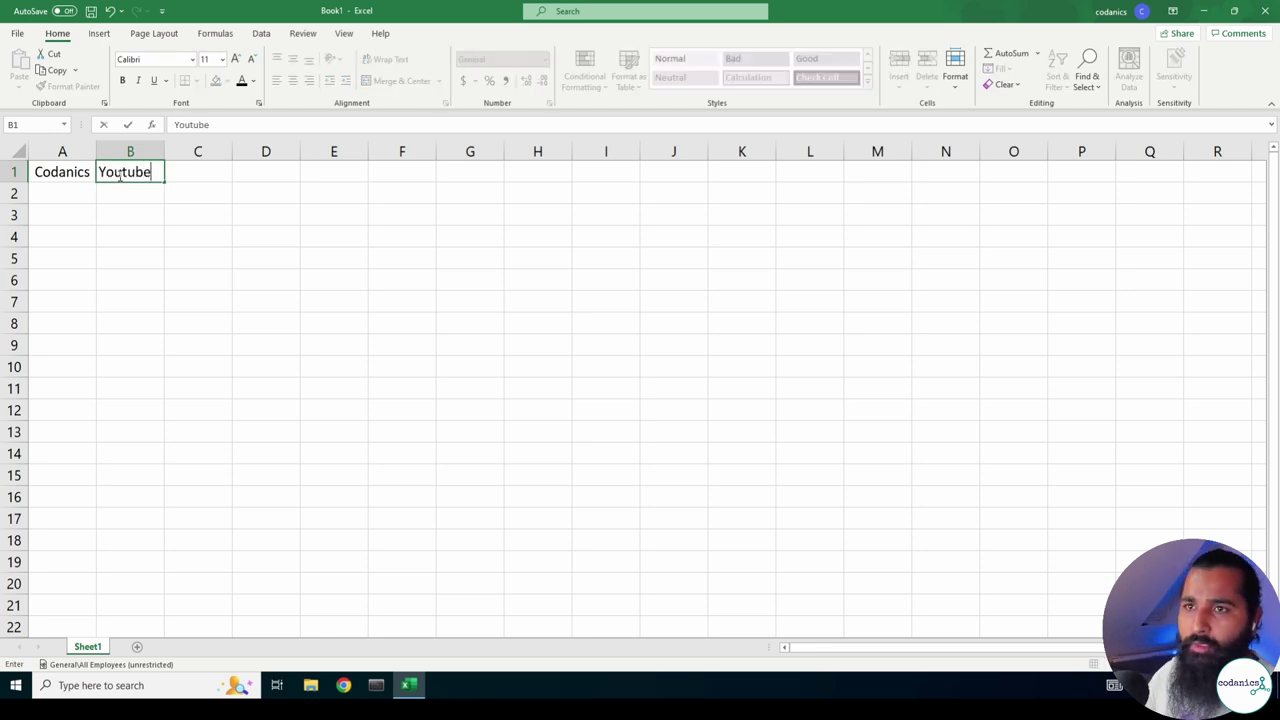
{"action": "left_click", "coordinate": [111, 191]}
{"action": "left_click", "coordinate": [76, 172]}
{"action": "left_click_drag", "start_coordinate": [76, 172], "coordinate": [140, 174]}
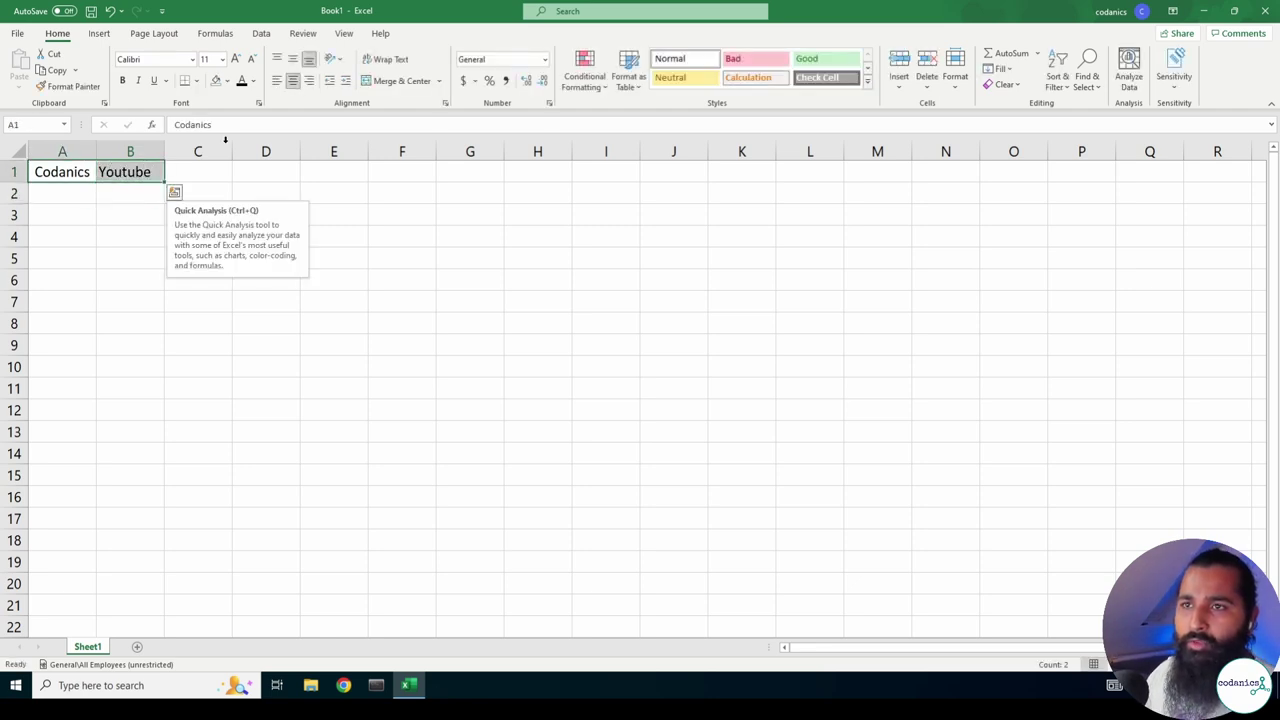
{"action": "left_click", "coordinate": [400, 80]}
{"action": "left_click", "coordinate": [618, 380]}
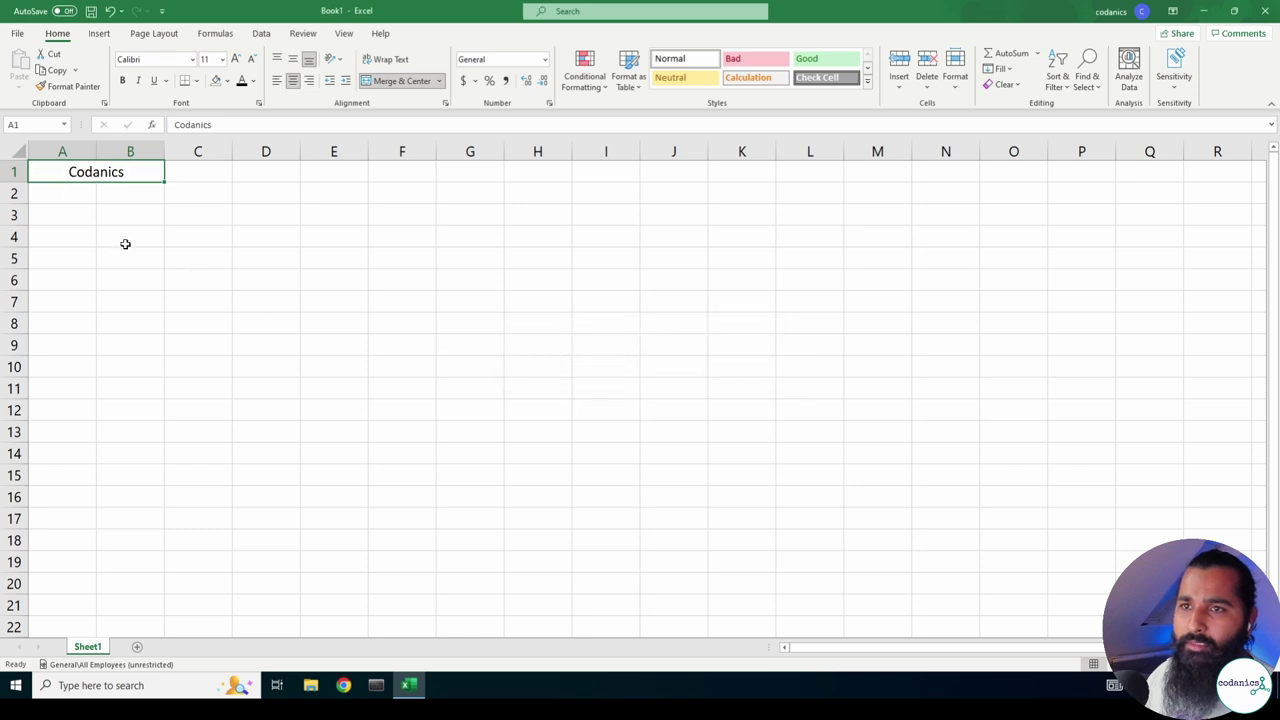
{"action": "left_click", "coordinate": [126, 240]}
{"action": "left_click", "coordinate": [82, 172]}
{"action": "double_click", "coordinate": [117, 171]}
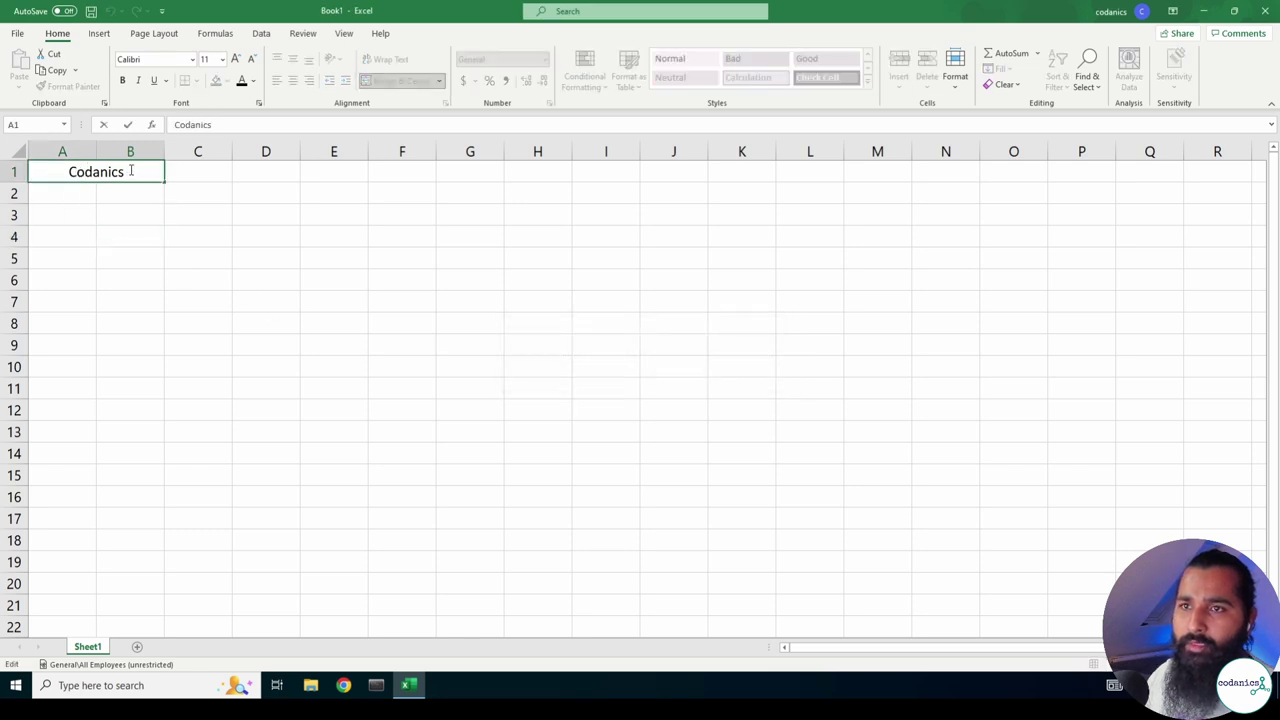
{"action": "left_click", "coordinate": [132, 217]}
{"action": "left_click", "coordinate": [128, 168]}
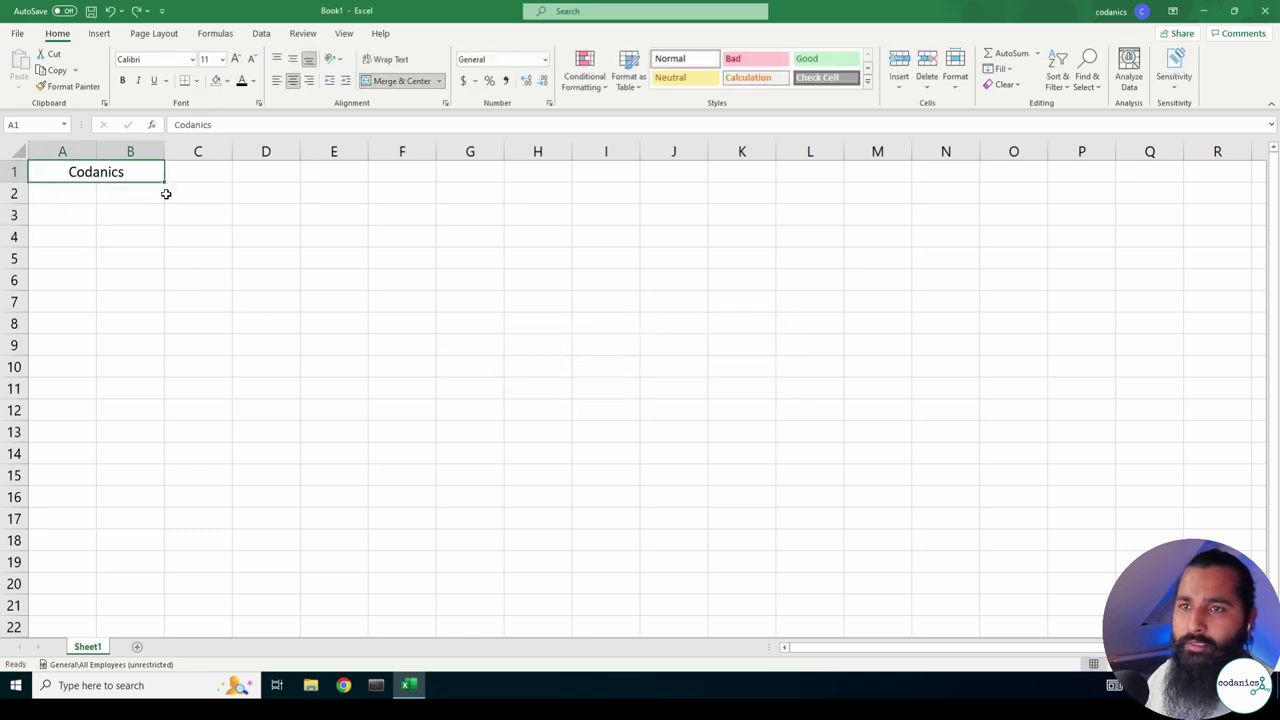
{"action": "key", "text": "ctrl+z"}
Delete Youtube from B1 and append it to A1 so it reads 'Codanics Youtube'.
{"action": "left_click", "coordinate": [126, 197]}
{"action": "left_click", "coordinate": [69, 173]}
{"action": "double_click", "coordinate": [116, 172]}
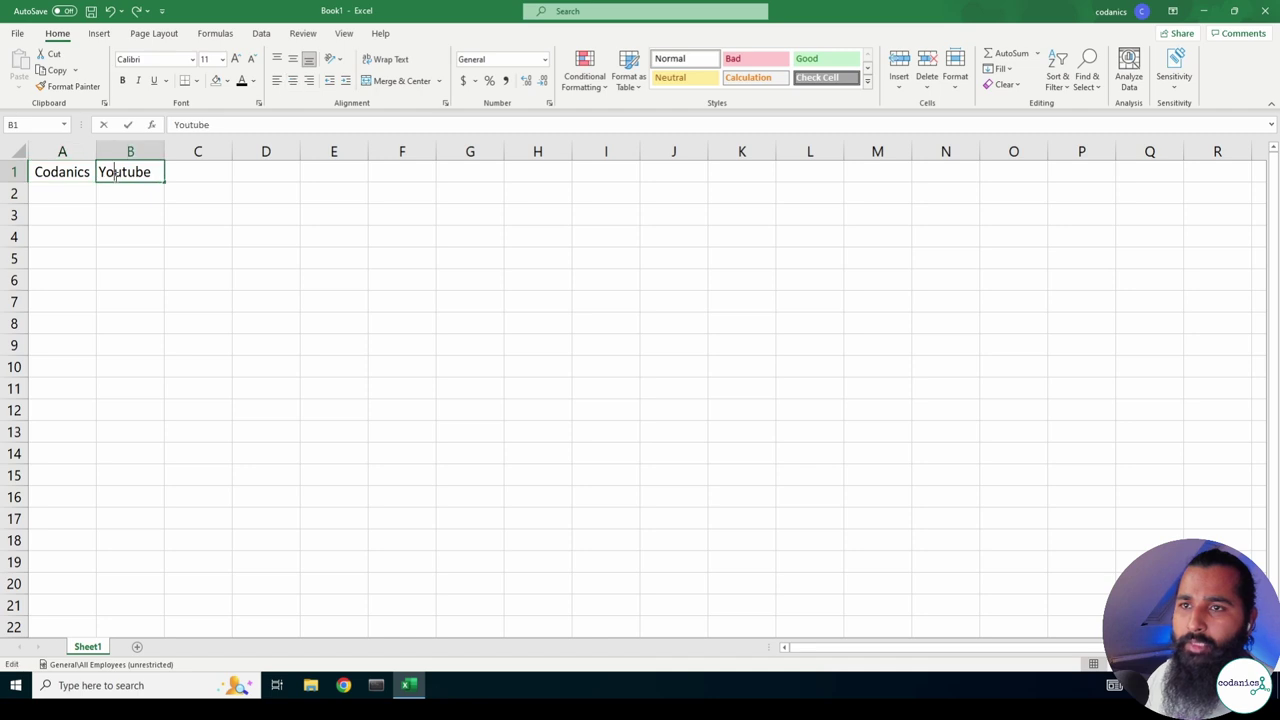
{"action": "double_click", "coordinate": [116, 172]}
{"action": "key", "text": "BackSpace"}
{"action": "double_click", "coordinate": [86, 172]}
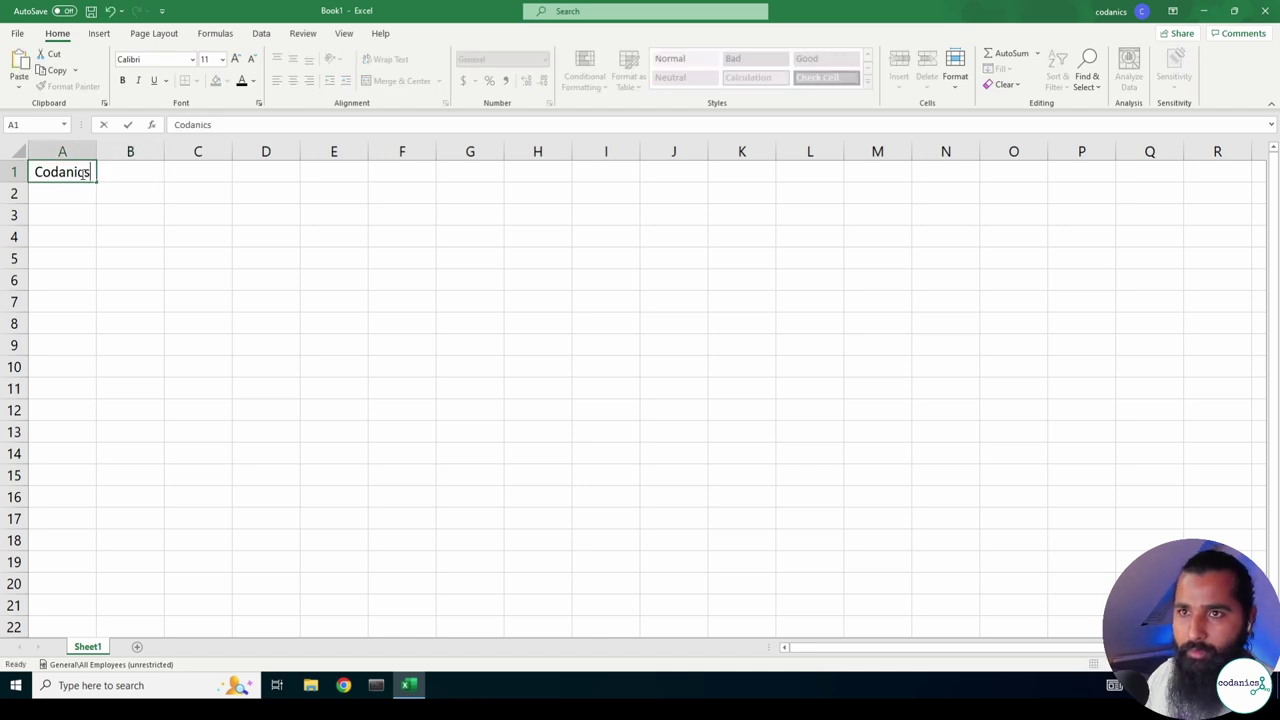
{"action": "type", "text": " Youtube"}
{"action": "left_click", "coordinate": [111, 208]}
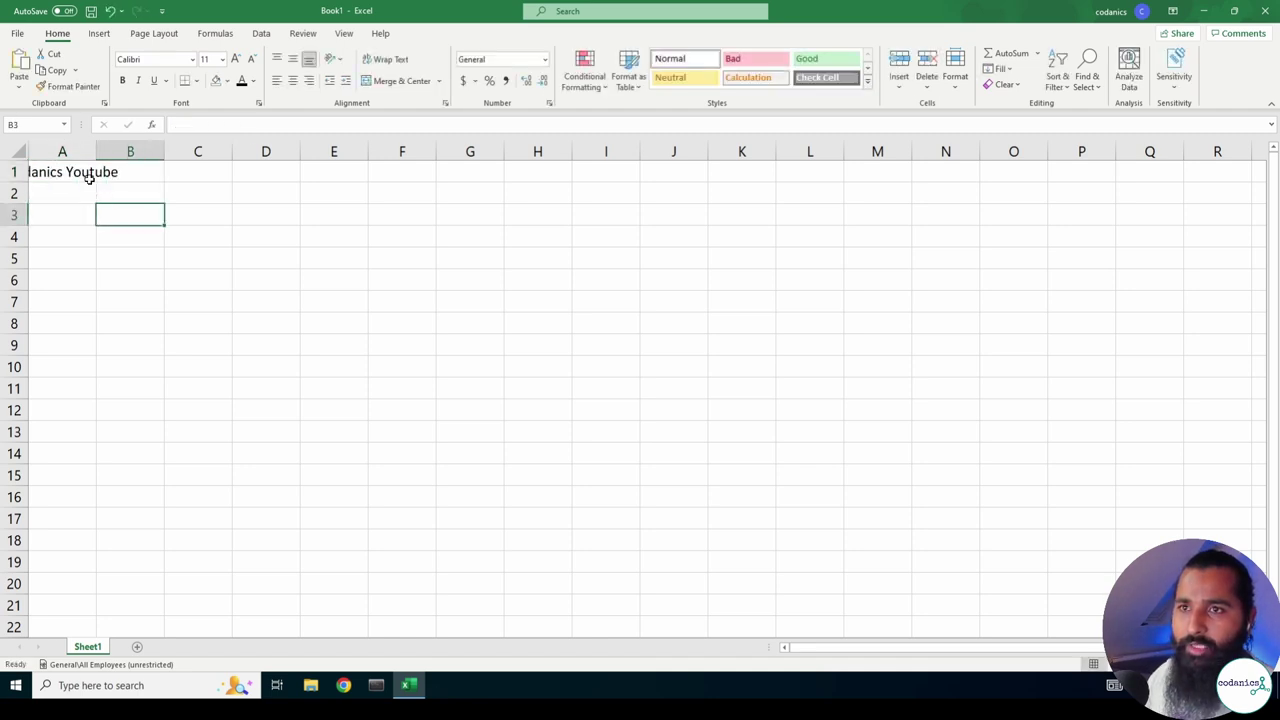
Merge and centre A1:B1, then unmerge the cells and close the workbook window.
{"action": "left_click_drag", "start_coordinate": [86, 173], "coordinate": [150, 172]}
{"action": "left_click", "coordinate": [394, 80]}
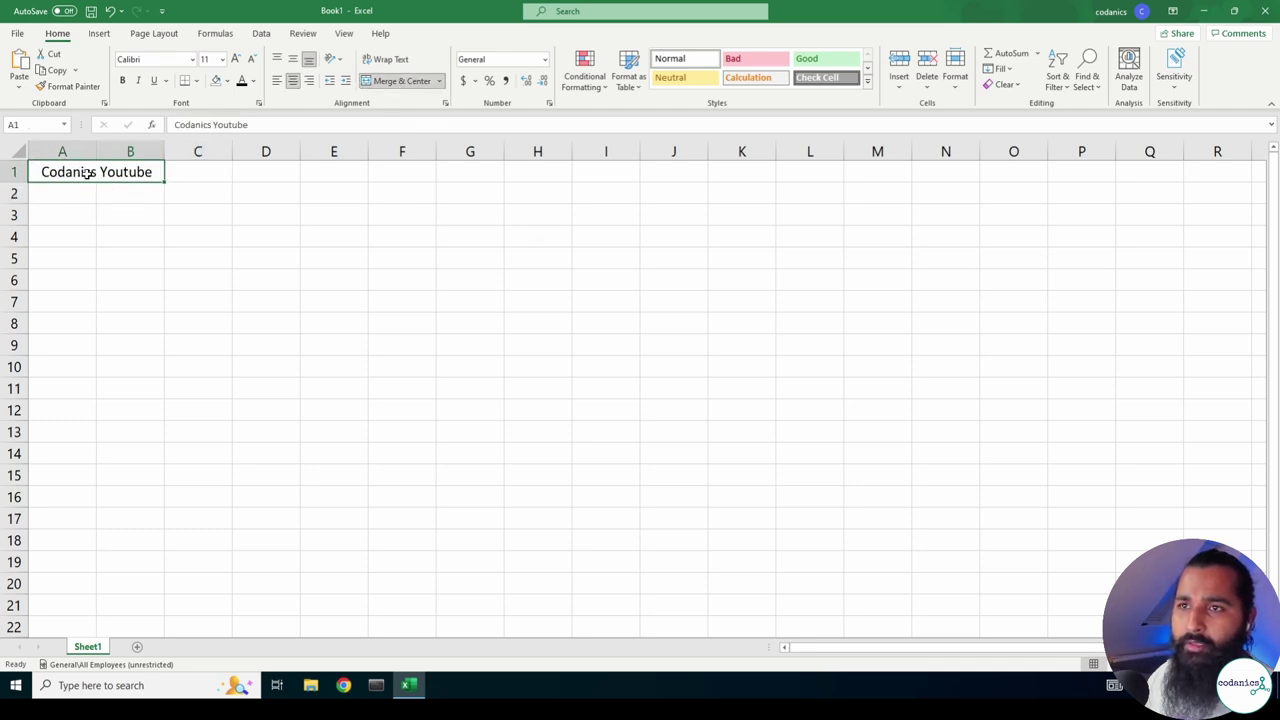
{"action": "left_click", "coordinate": [440, 81]}
{"action": "left_click", "coordinate": [384, 83]}
{"action": "left_click", "coordinate": [73, 244]}
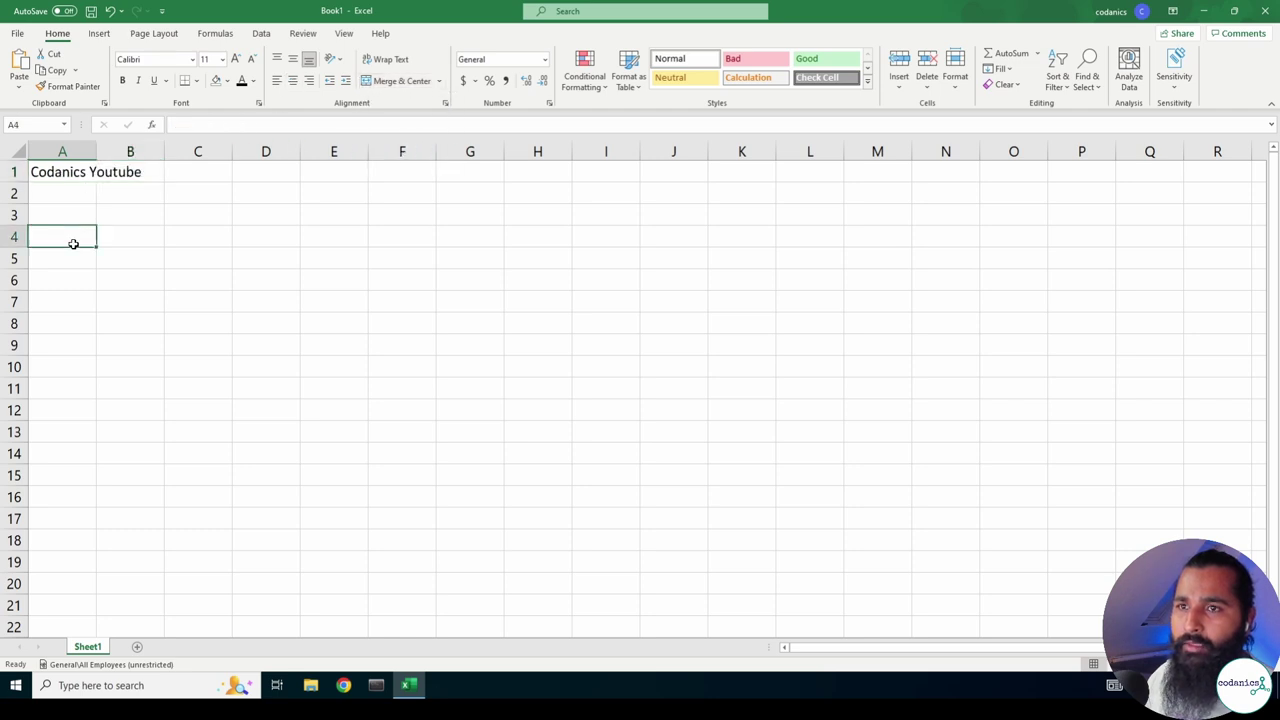
{"action": "left_click", "coordinate": [76, 172]}
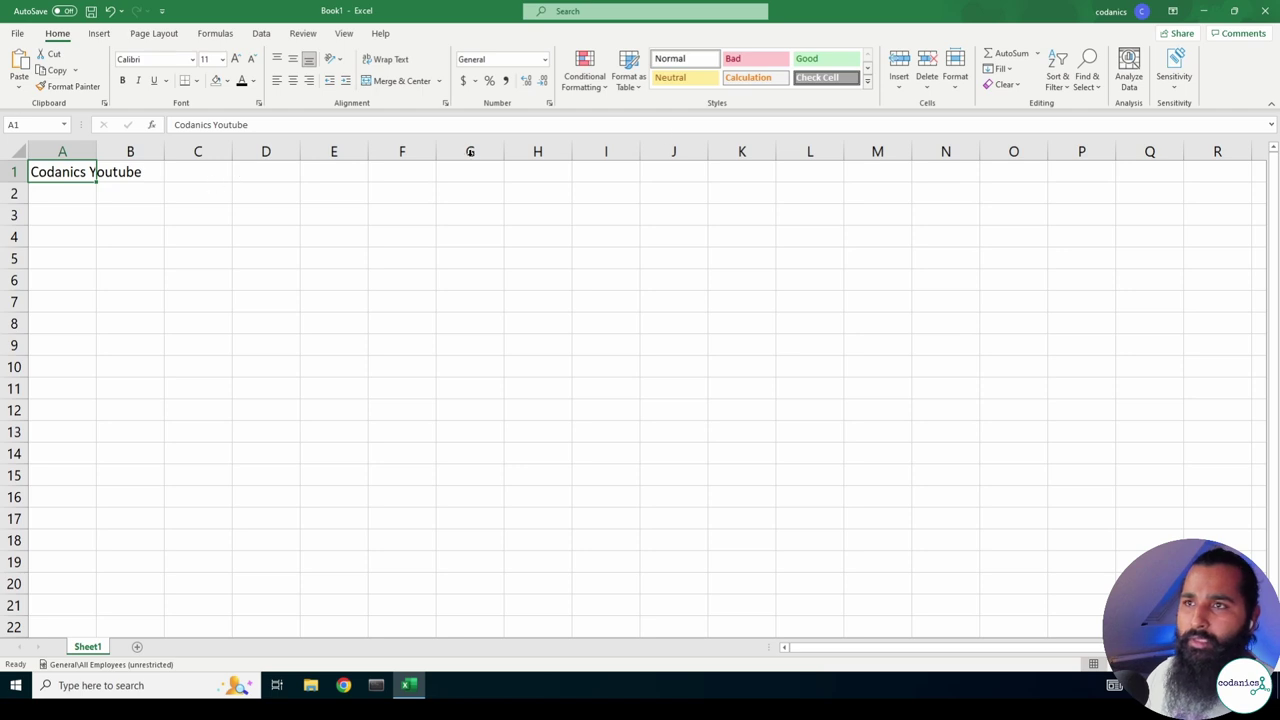
{"action": "left_click", "coordinate": [1265, 11]}
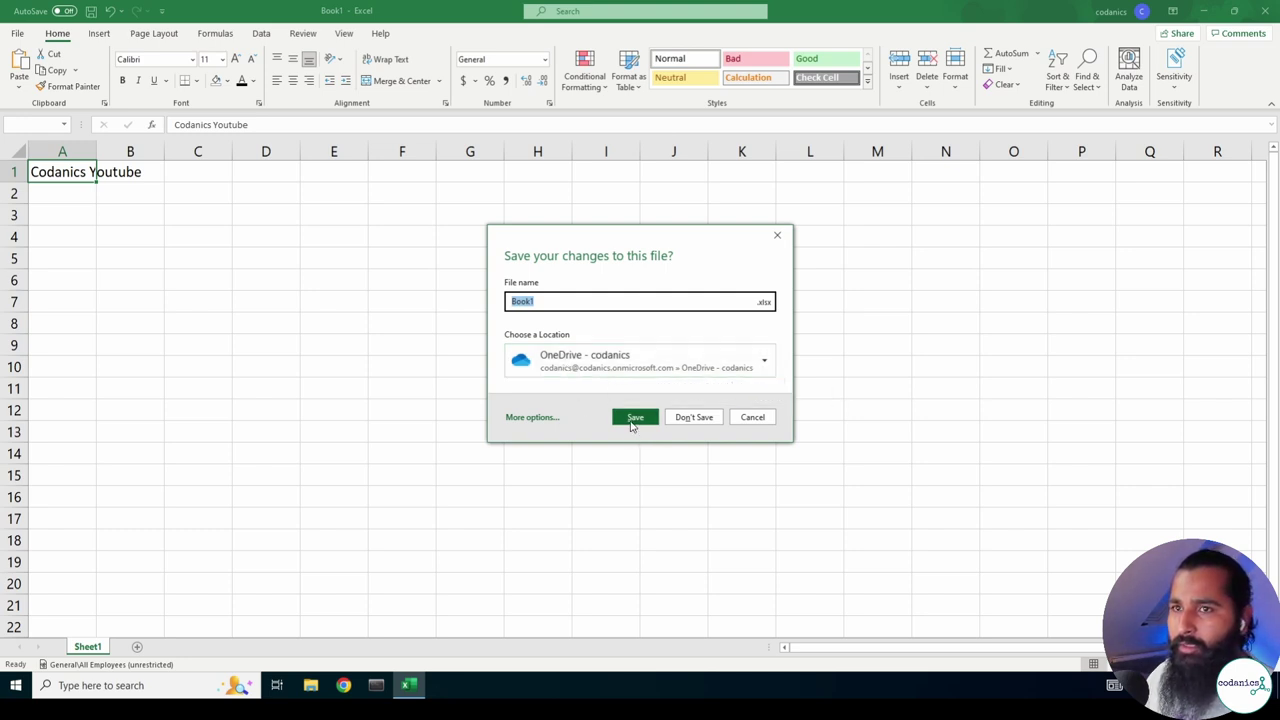
Keep the file name Book1 and save it to the OneDrive location.
{"action": "left_click", "coordinate": [583, 307]}
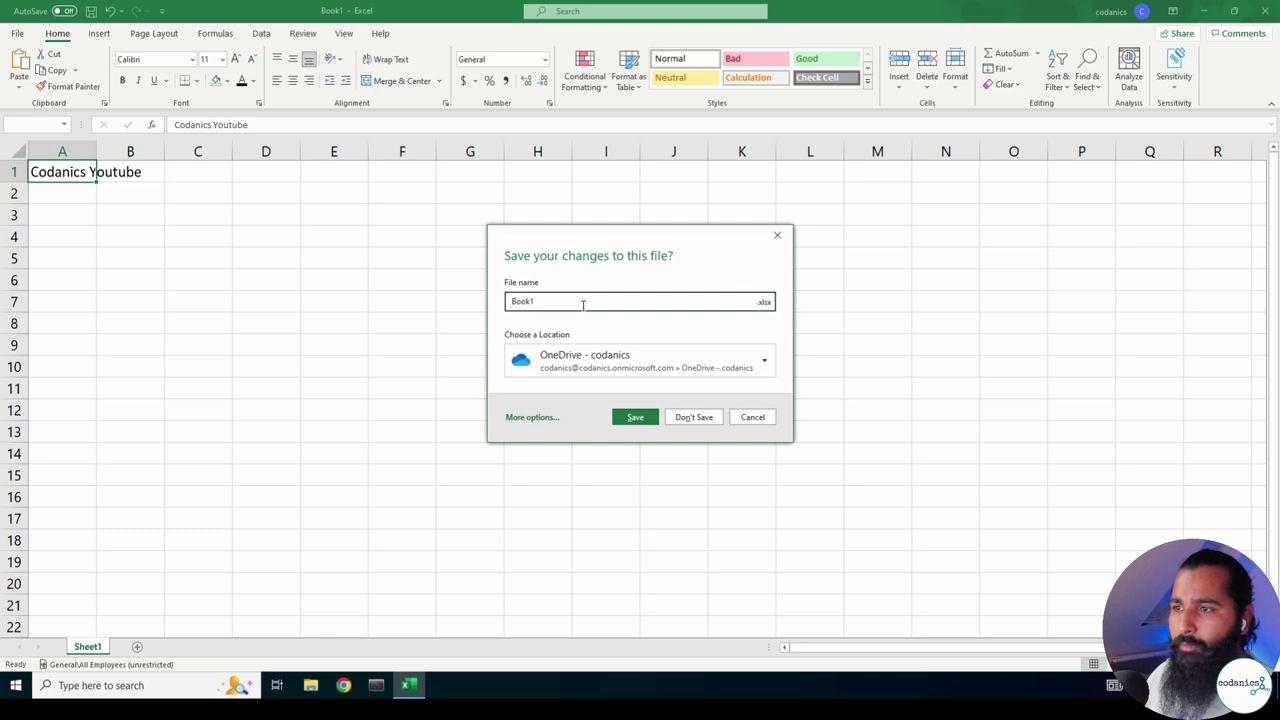
{"action": "left_click", "coordinate": [628, 418]}
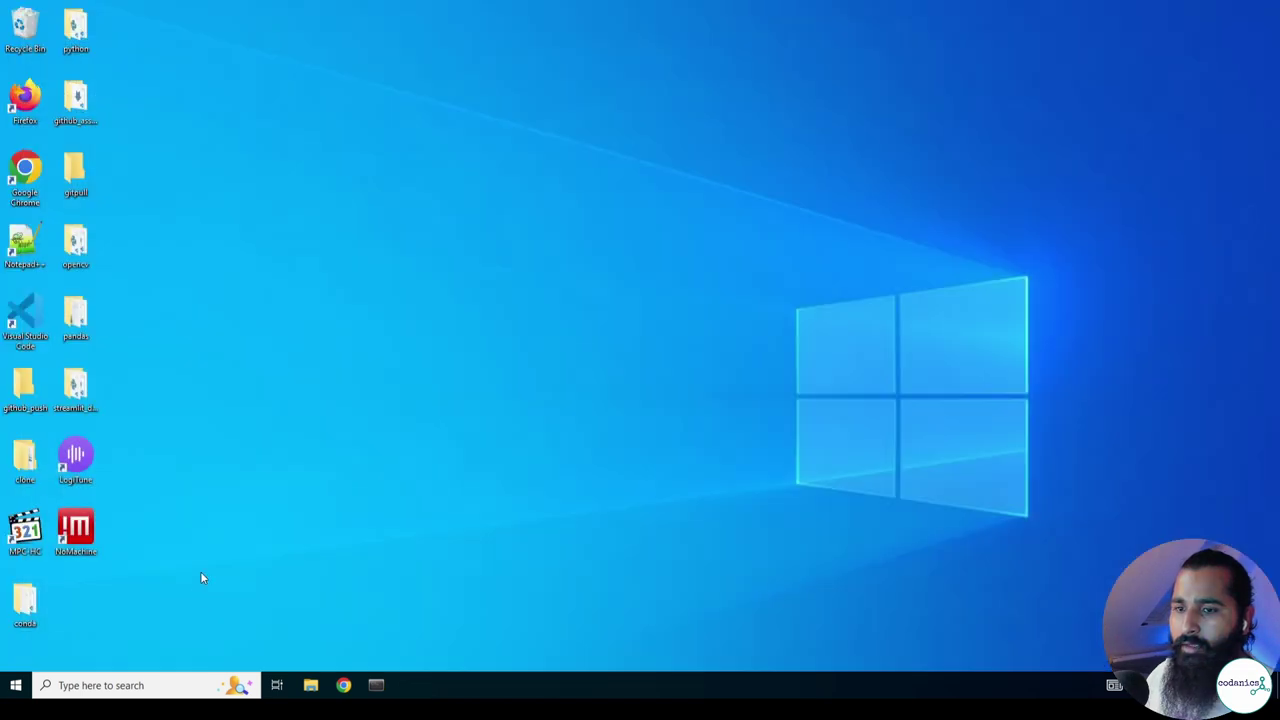
Reopen Book1.xlsx in Excel and leave AutoSave turned on after toggling it.
{"action": "left_click", "coordinate": [110, 685]}
{"action": "left_click", "coordinate": [91, 373]}
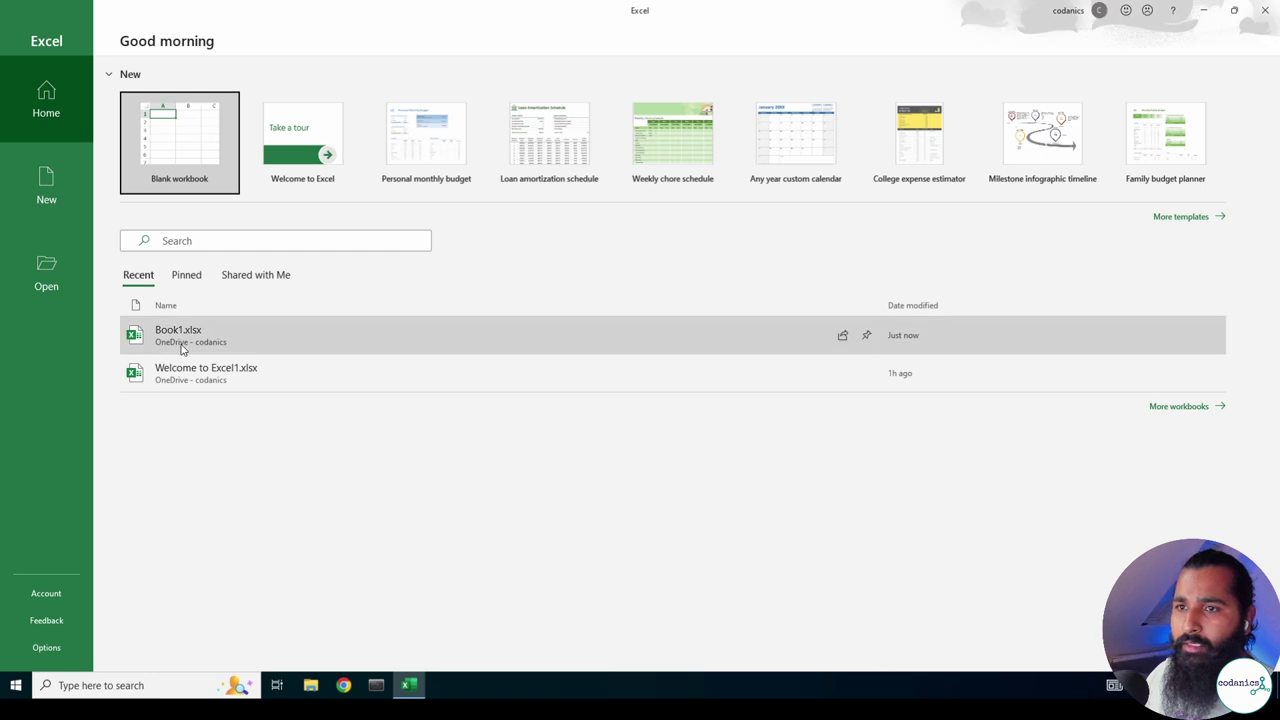
{"action": "left_click", "coordinate": [176, 337]}
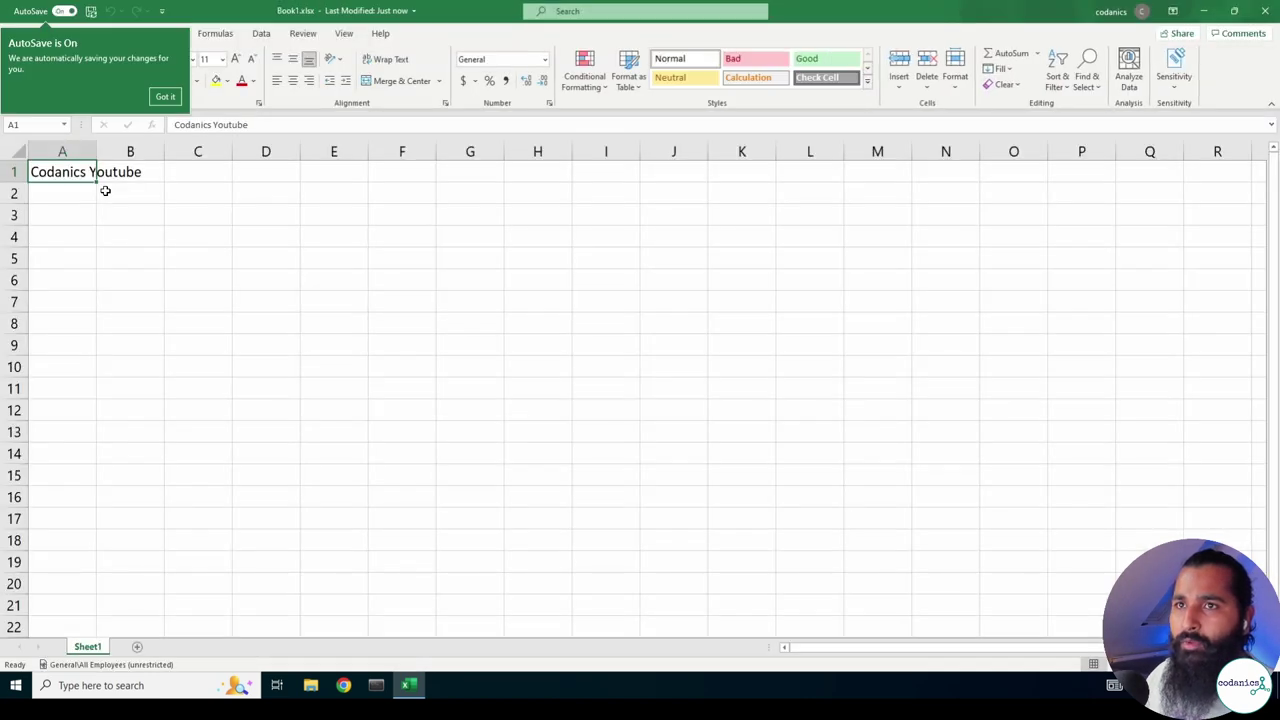
{"action": "left_click", "coordinate": [165, 96]}
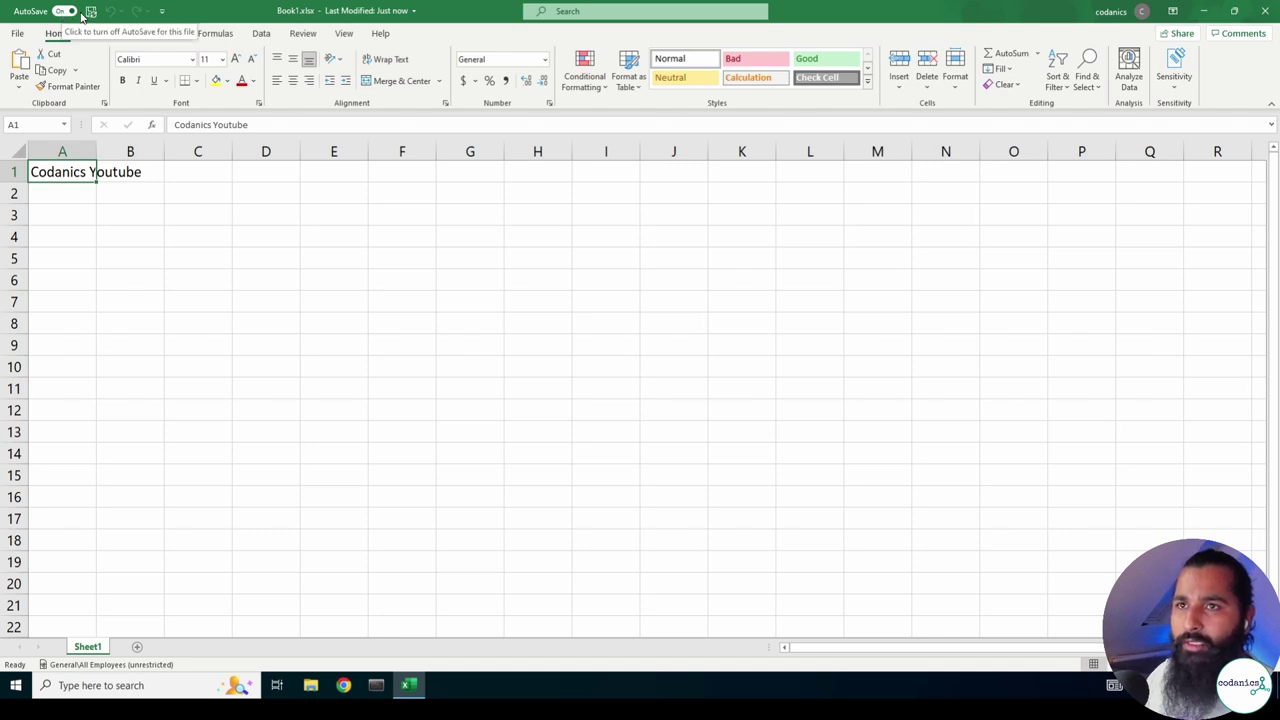
{"action": "left_click", "coordinate": [91, 14]}
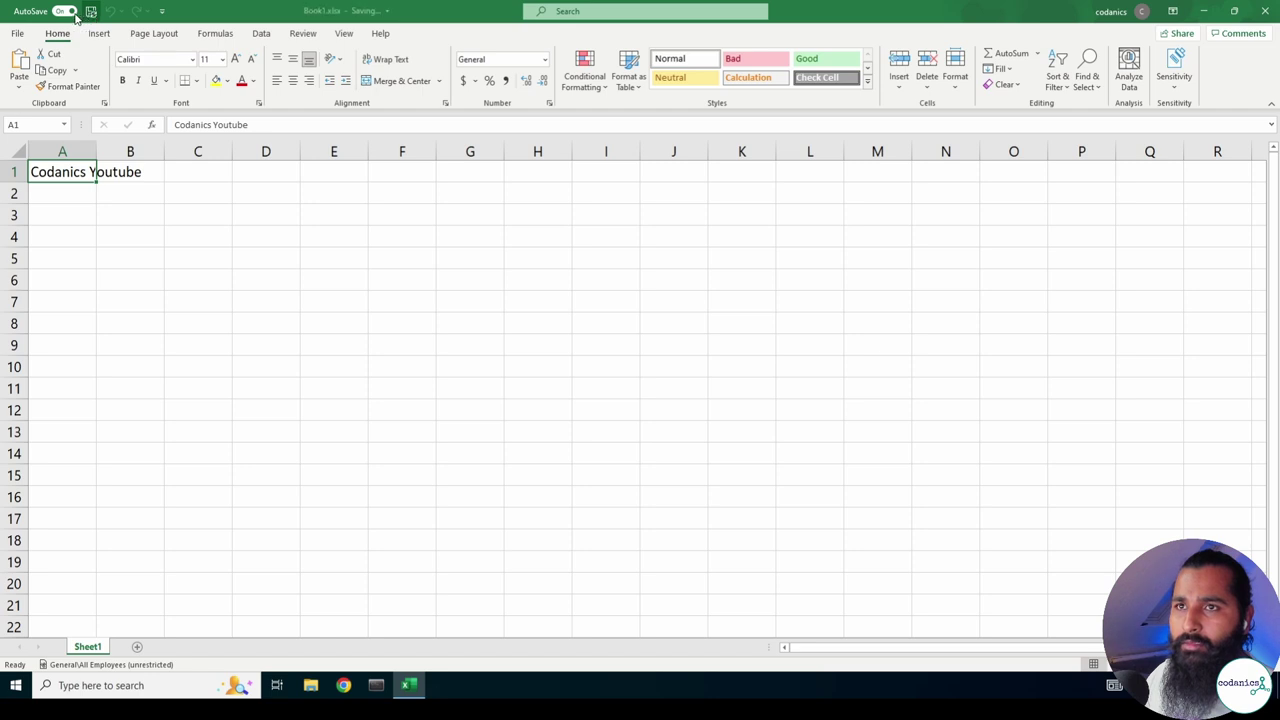
{"action": "left_click", "coordinate": [68, 12]}
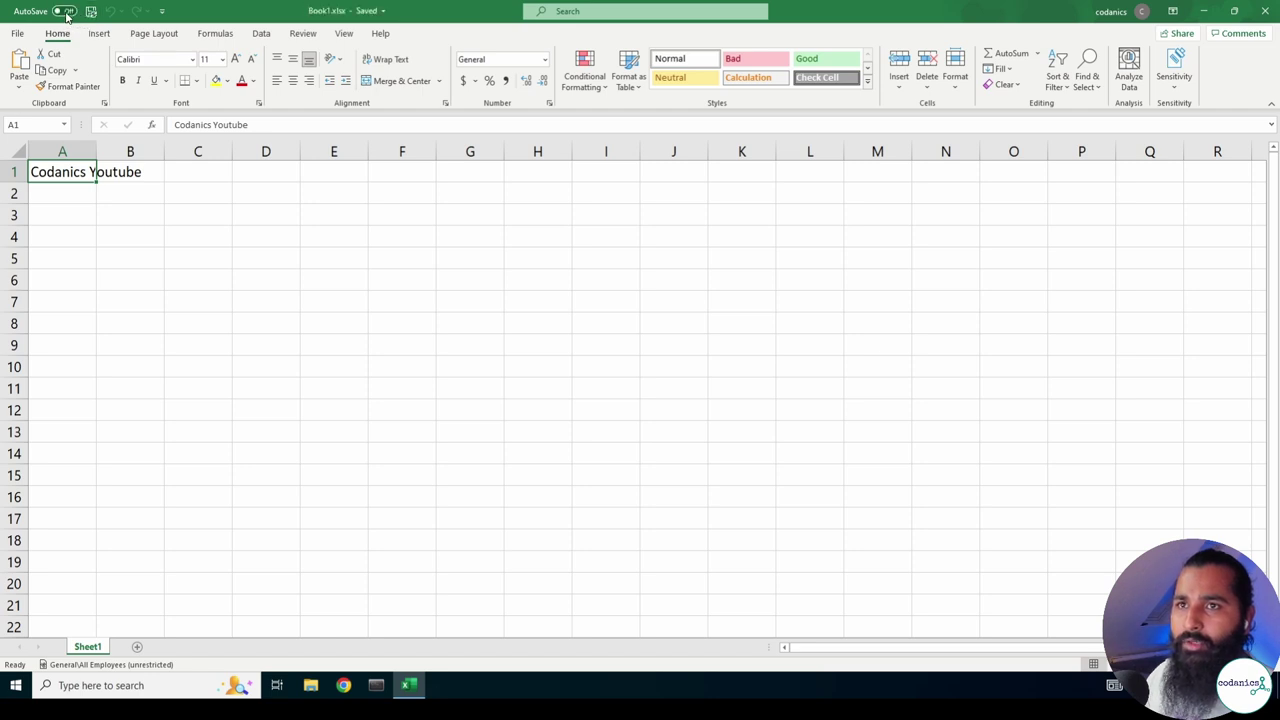
{"action": "left_click", "coordinate": [66, 12]}
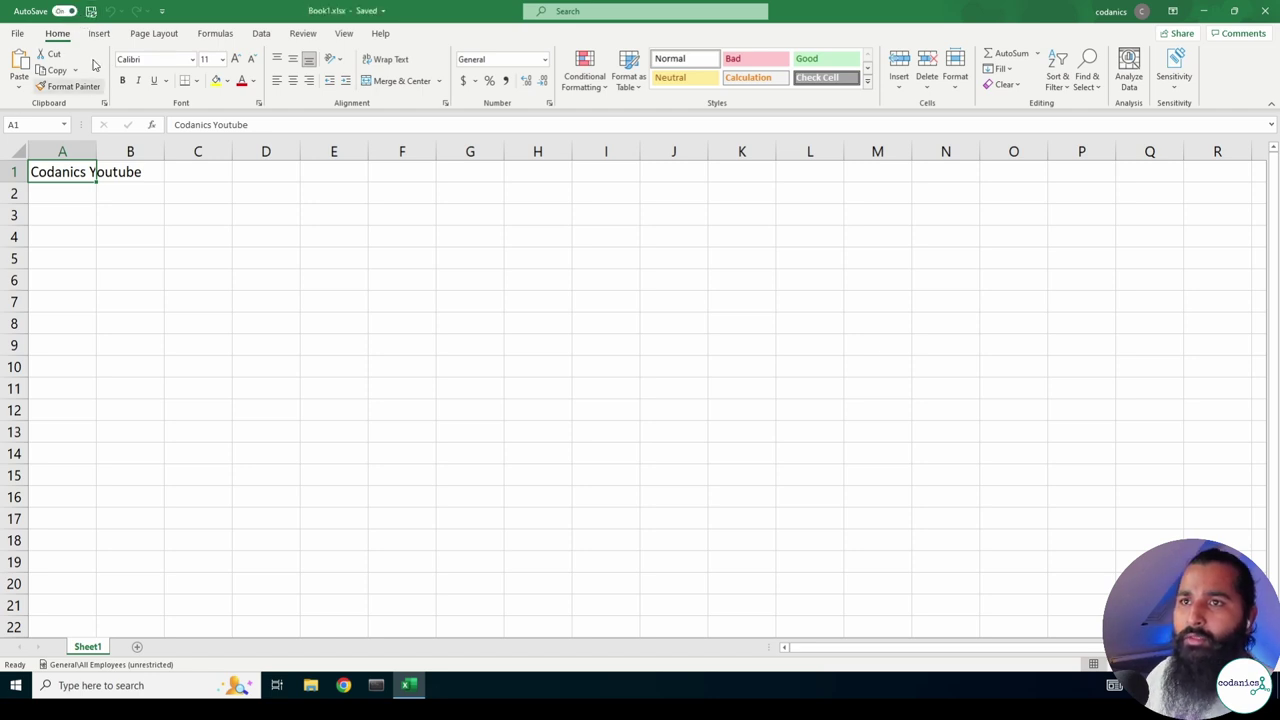
Browse the Insert through Help ribbon tabs and the File page, then close Excel.
{"action": "left_click", "coordinate": [100, 35]}
{"action": "left_click", "coordinate": [157, 35]}
{"action": "left_click", "coordinate": [215, 33]}
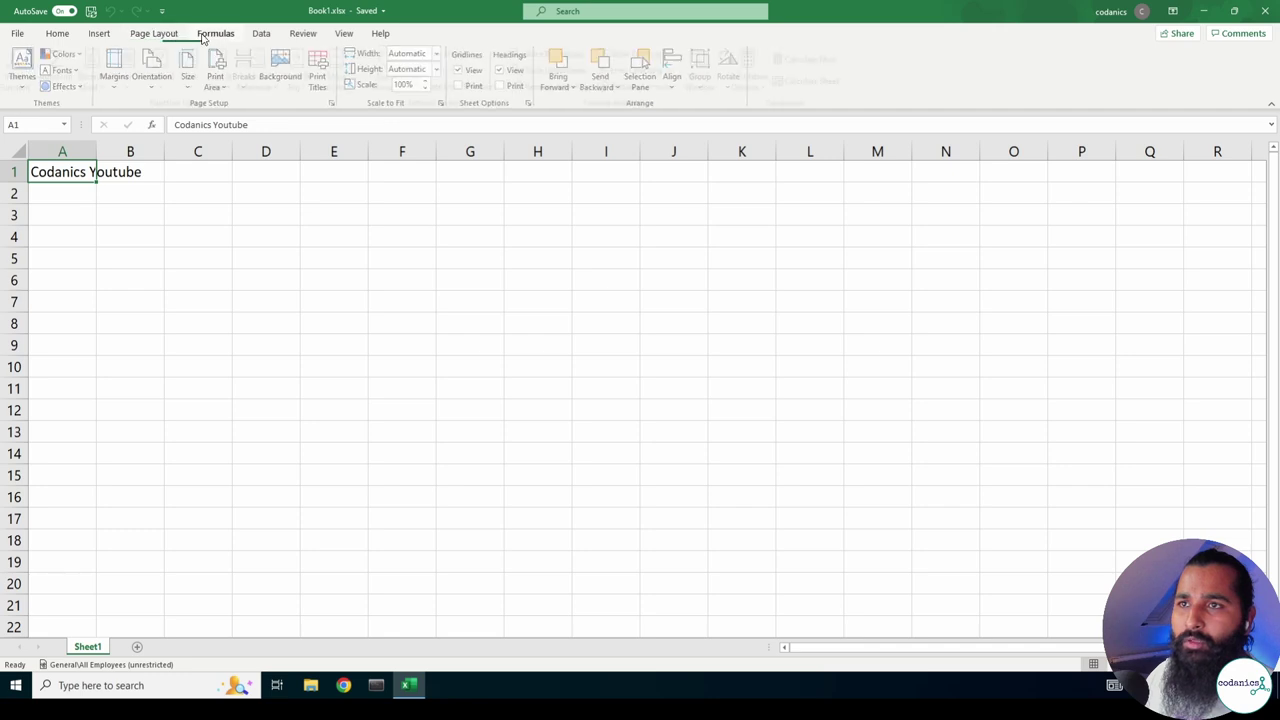
{"action": "left_click", "coordinate": [261, 33]}
{"action": "left_click", "coordinate": [302, 34]}
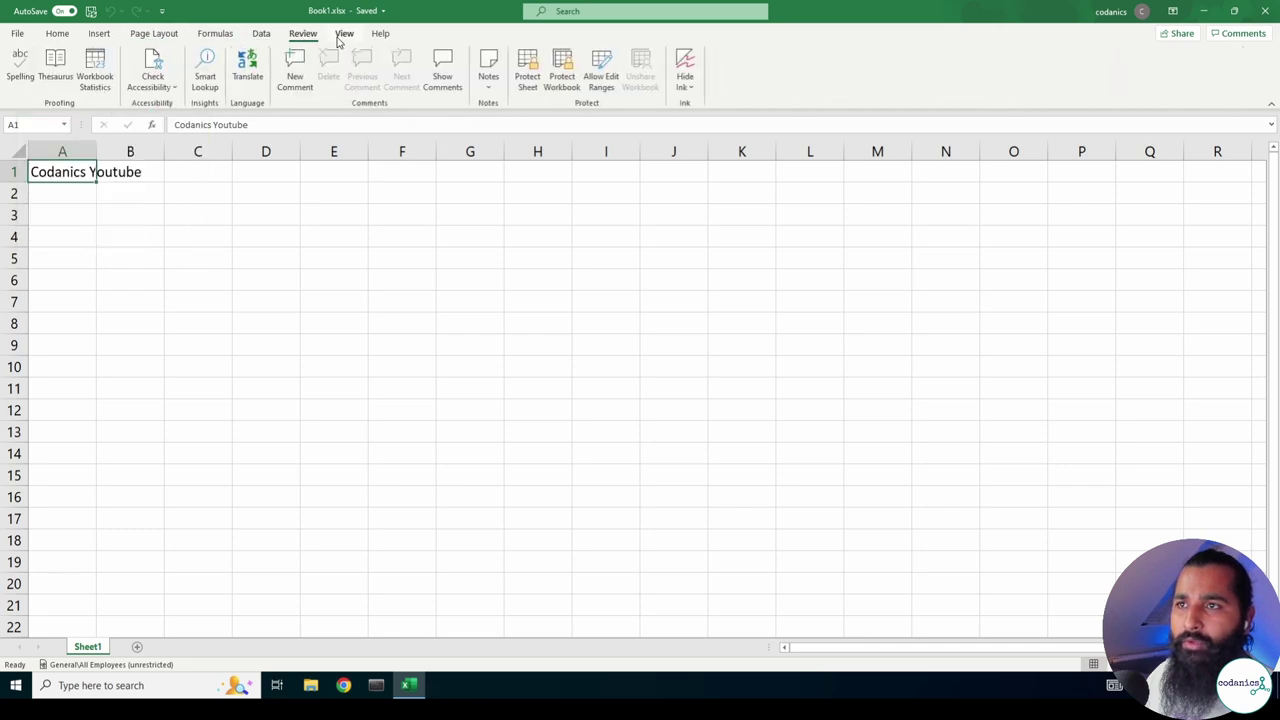
{"action": "left_click", "coordinate": [343, 34]}
{"action": "left_click", "coordinate": [380, 34]}
{"action": "left_click", "coordinate": [18, 34]}
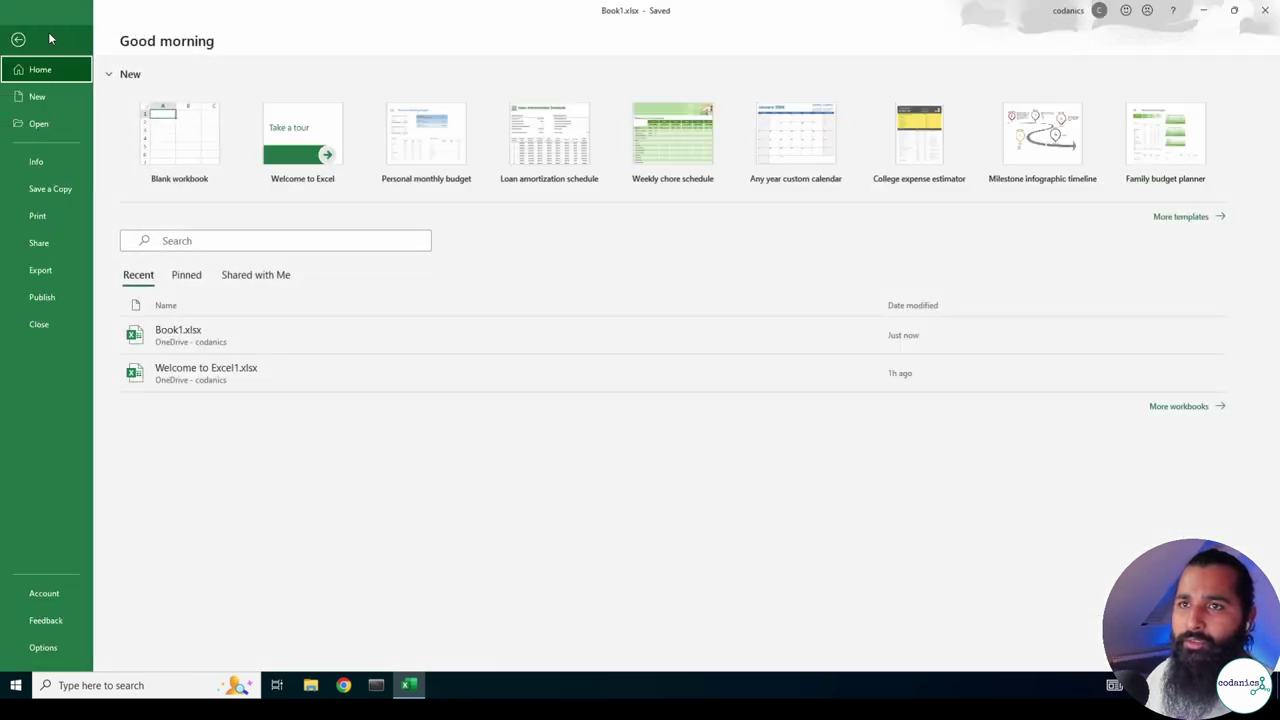
{"action": "left_click", "coordinate": [18, 40]}
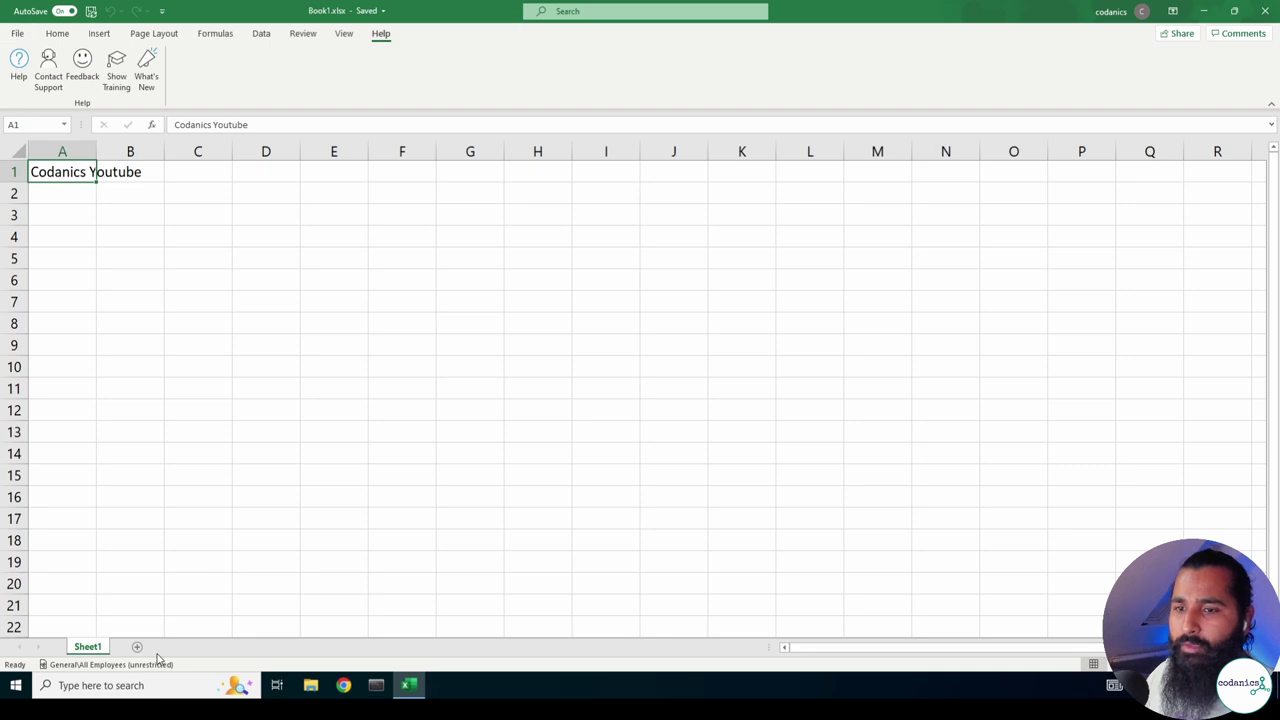
{"action": "left_click", "coordinate": [1265, 11]}
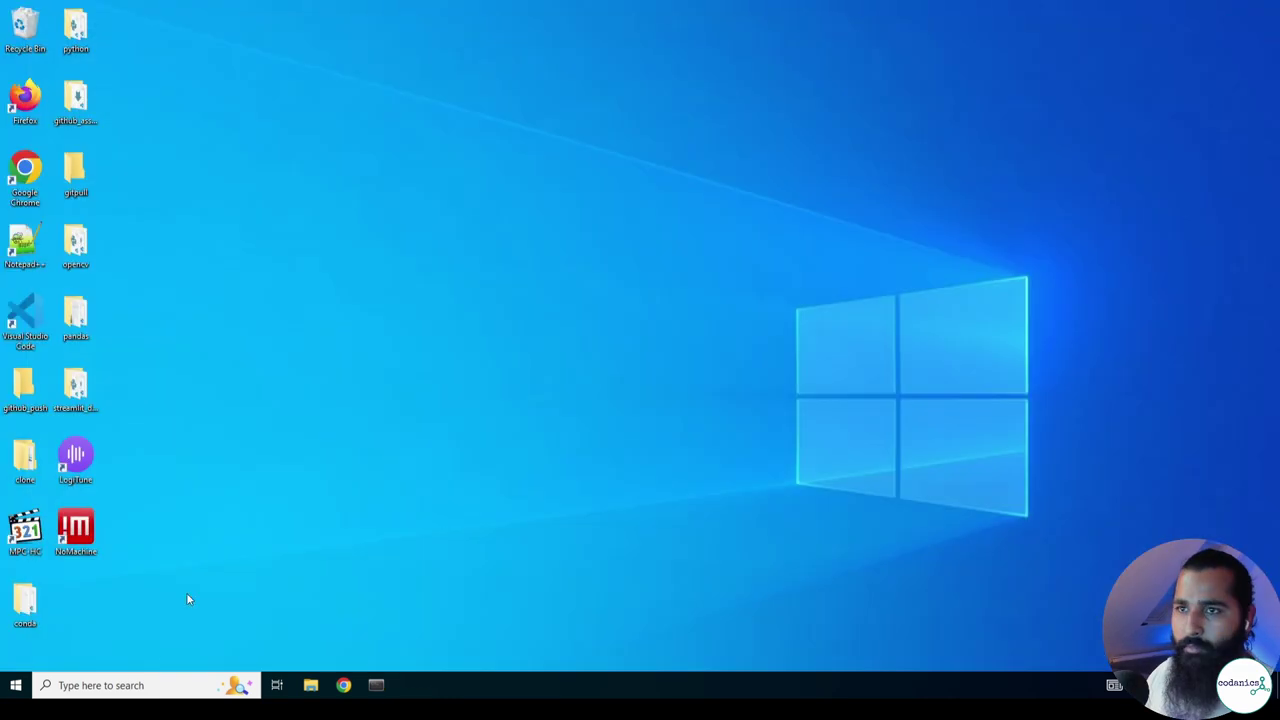
Relaunch Excel from recent apps and create the Welcome to Excel tour workbook from its template.
{"action": "left_click", "coordinate": [116, 686]}
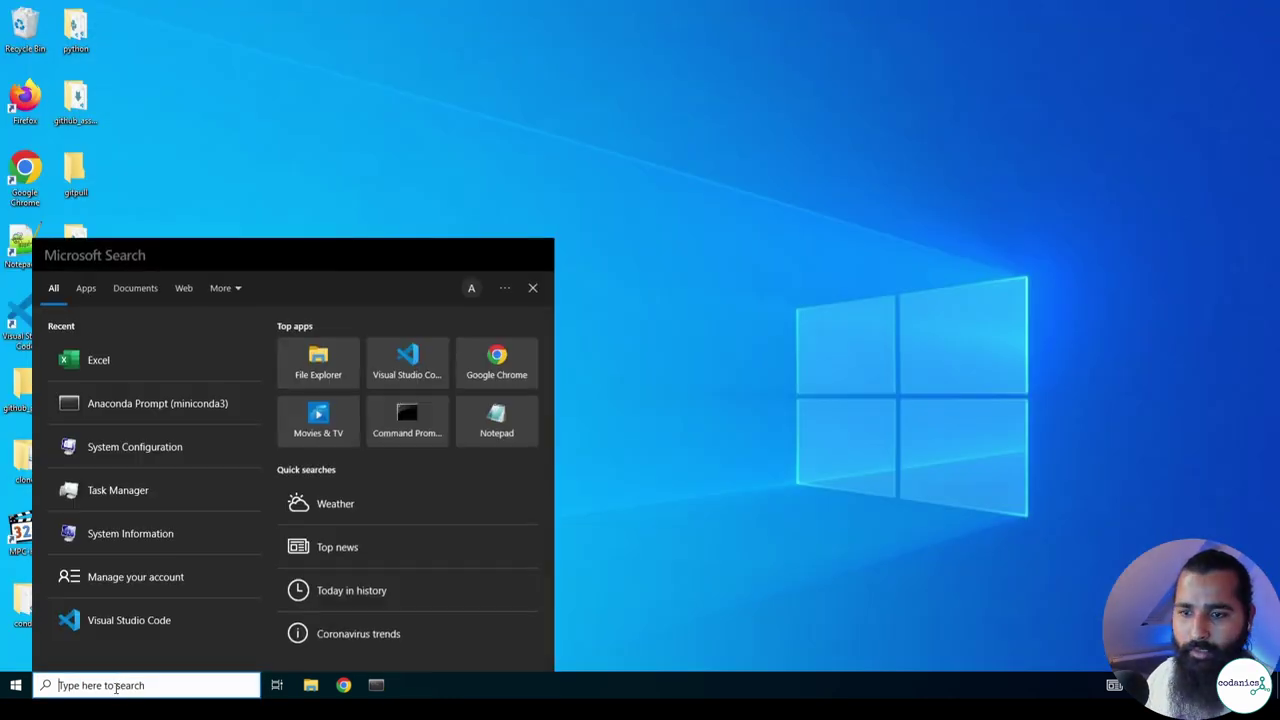
{"action": "left_click", "coordinate": [96, 361]}
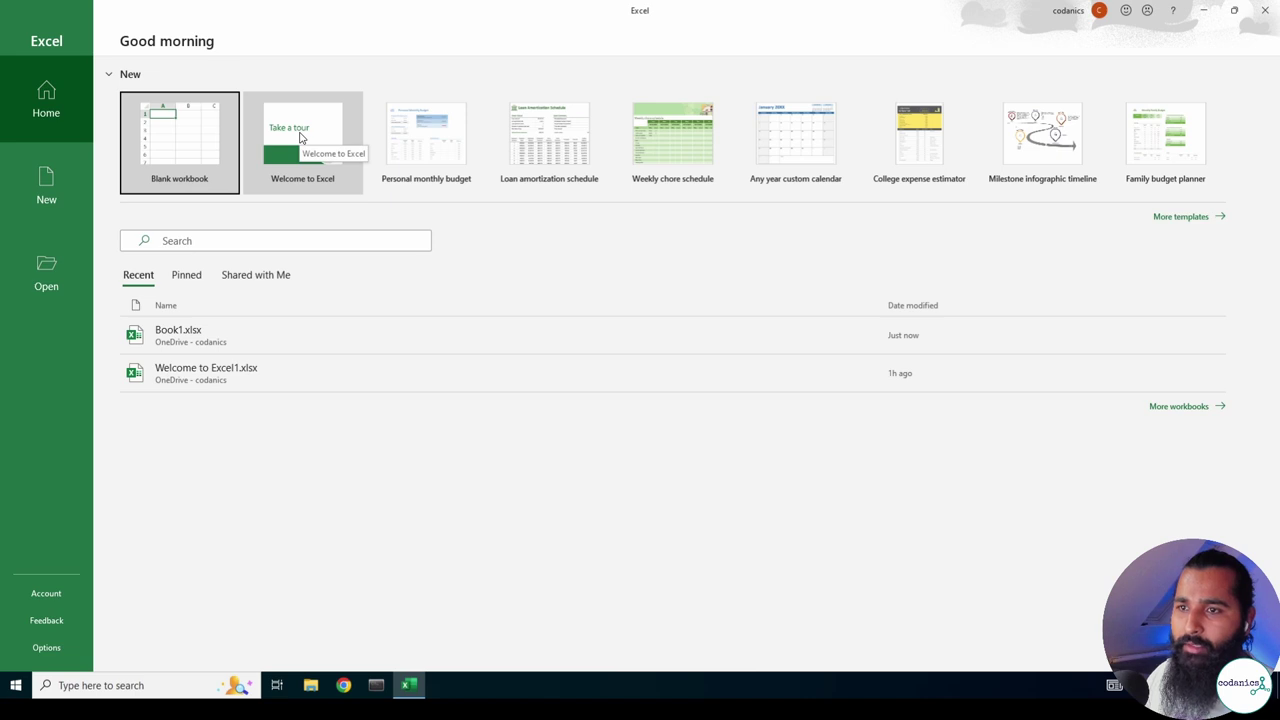
{"action": "left_click", "coordinate": [300, 138]}
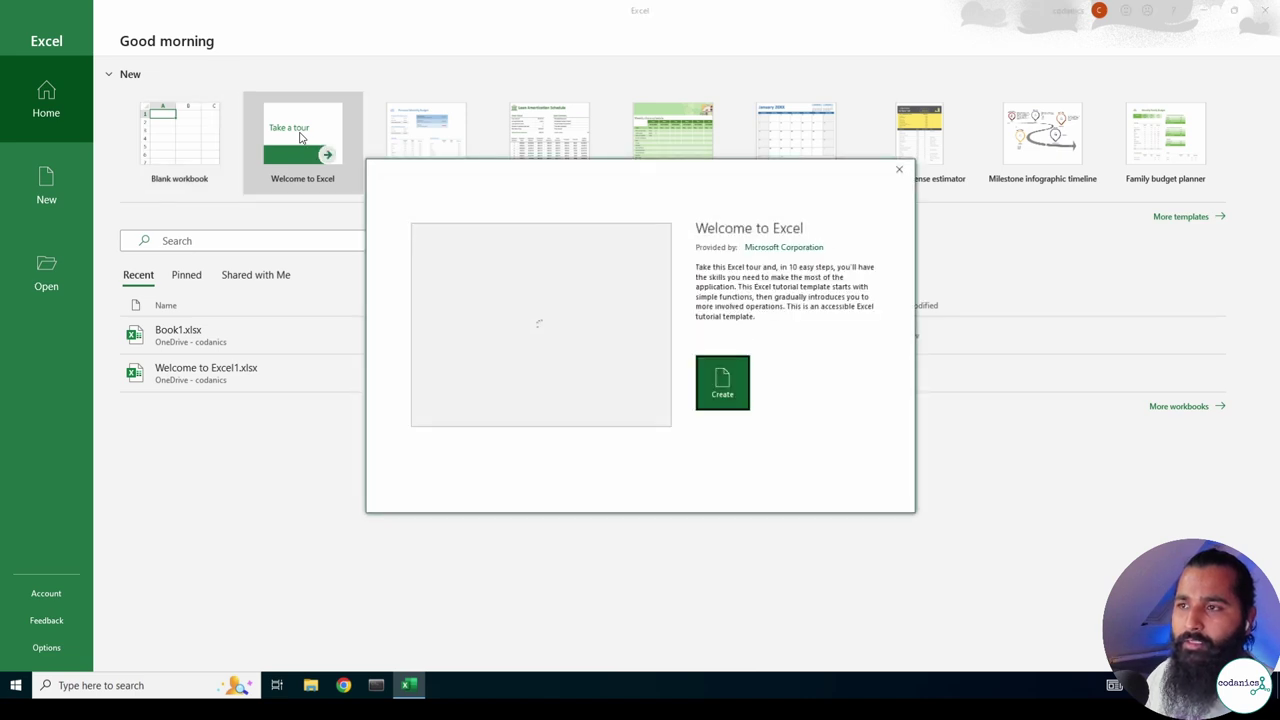
{"action": "left_click", "coordinate": [732, 390]}
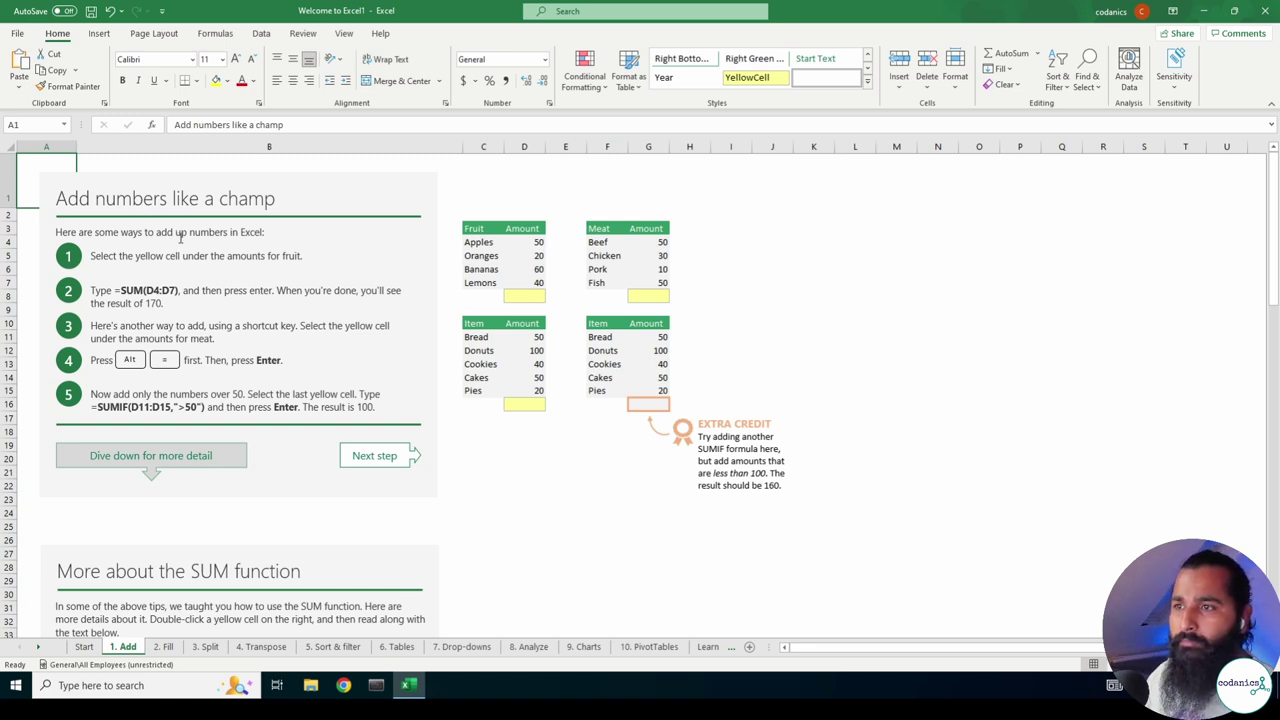
{"action": "scroll", "coordinate": [480, 243], "scroll_direction": "up", "scroll_amount": 1, "text": "ctrl"}
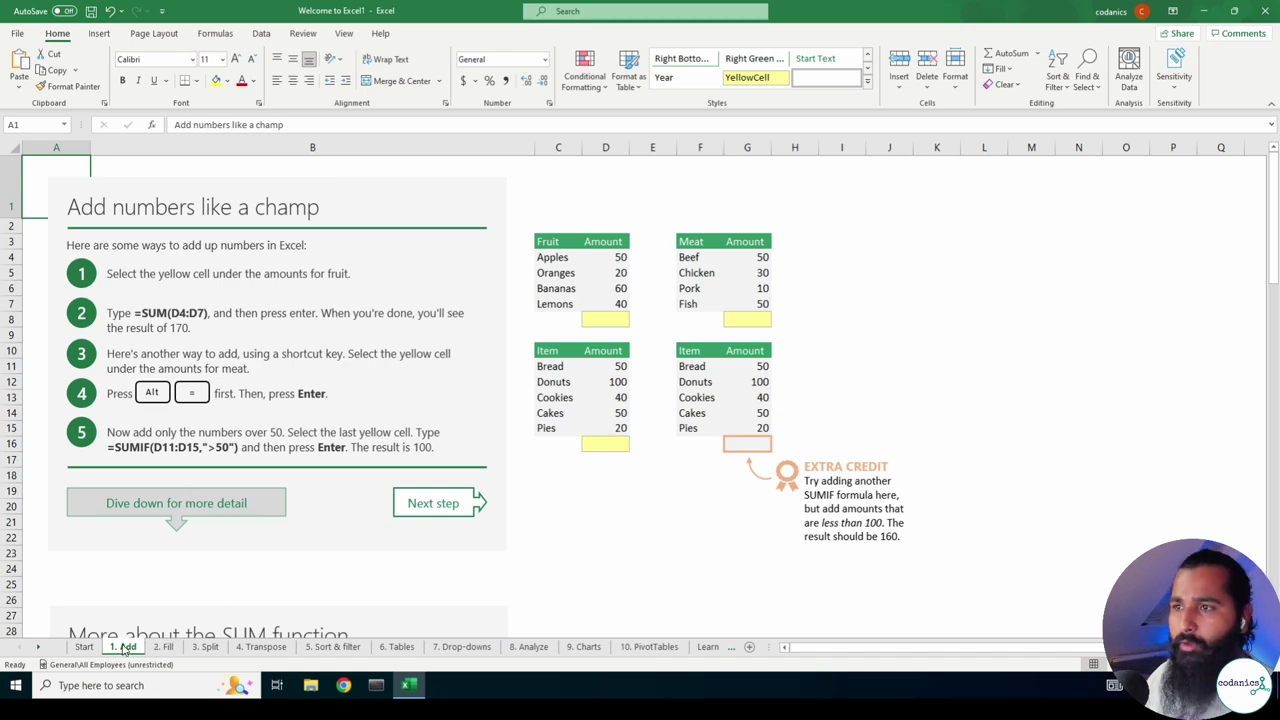
Enter =SUM(D4:D7) in the yellow cell D8 under the Fruit amounts, showing 170.
{"action": "scroll", "coordinate": [592, 285], "scroll_direction": "up", "scroll_amount": 2, "text": "ctrl"}
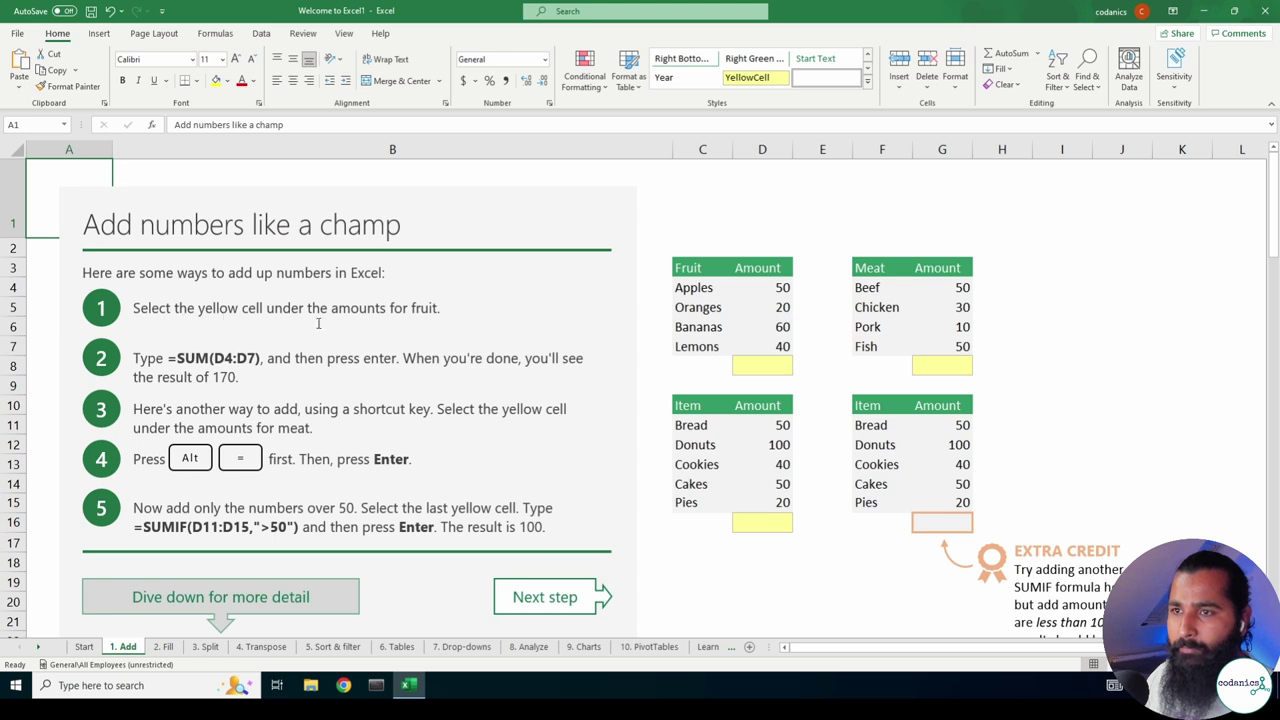
{"action": "left_click", "coordinate": [778, 366]}
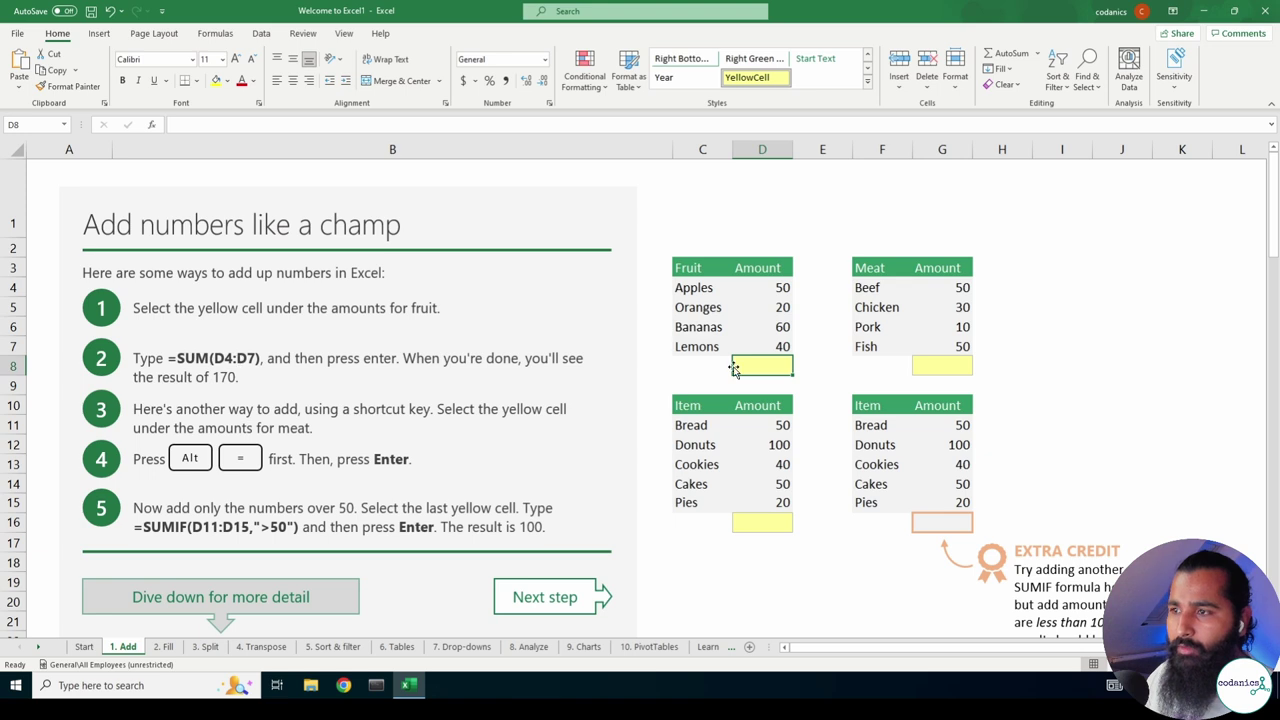
{"action": "type", "text": "="}
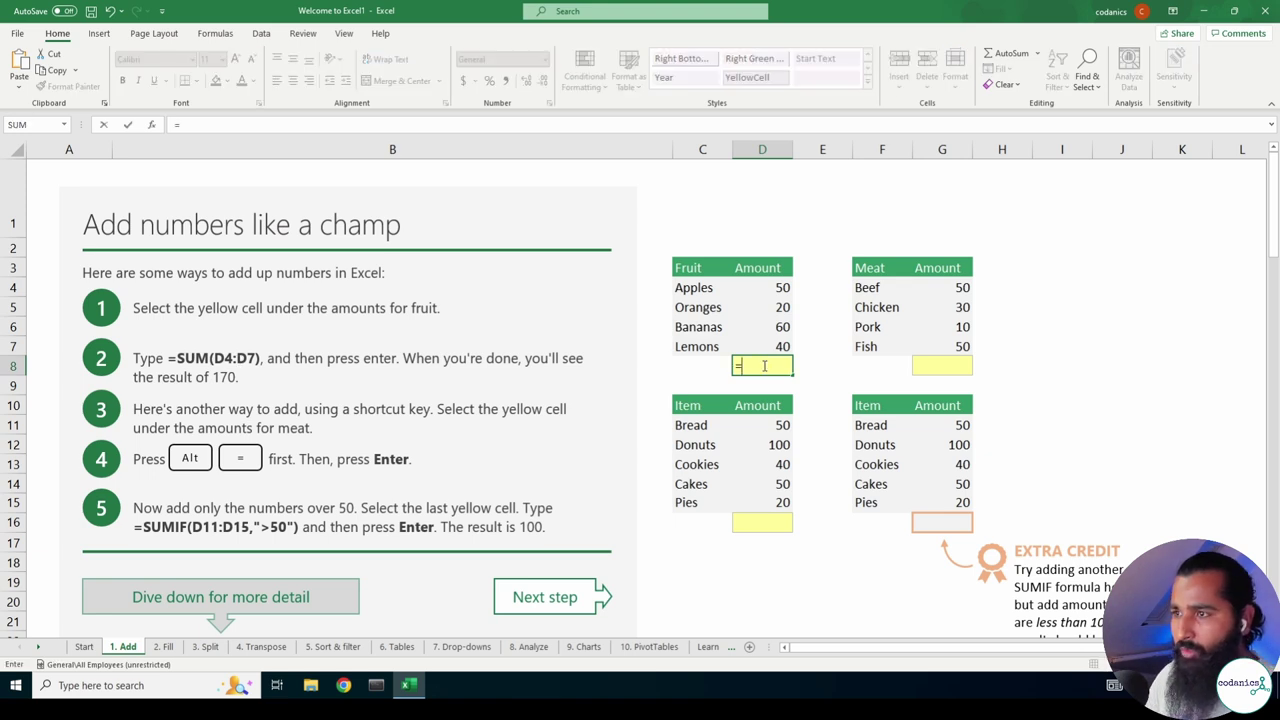
{"action": "type", "text": "sum"}
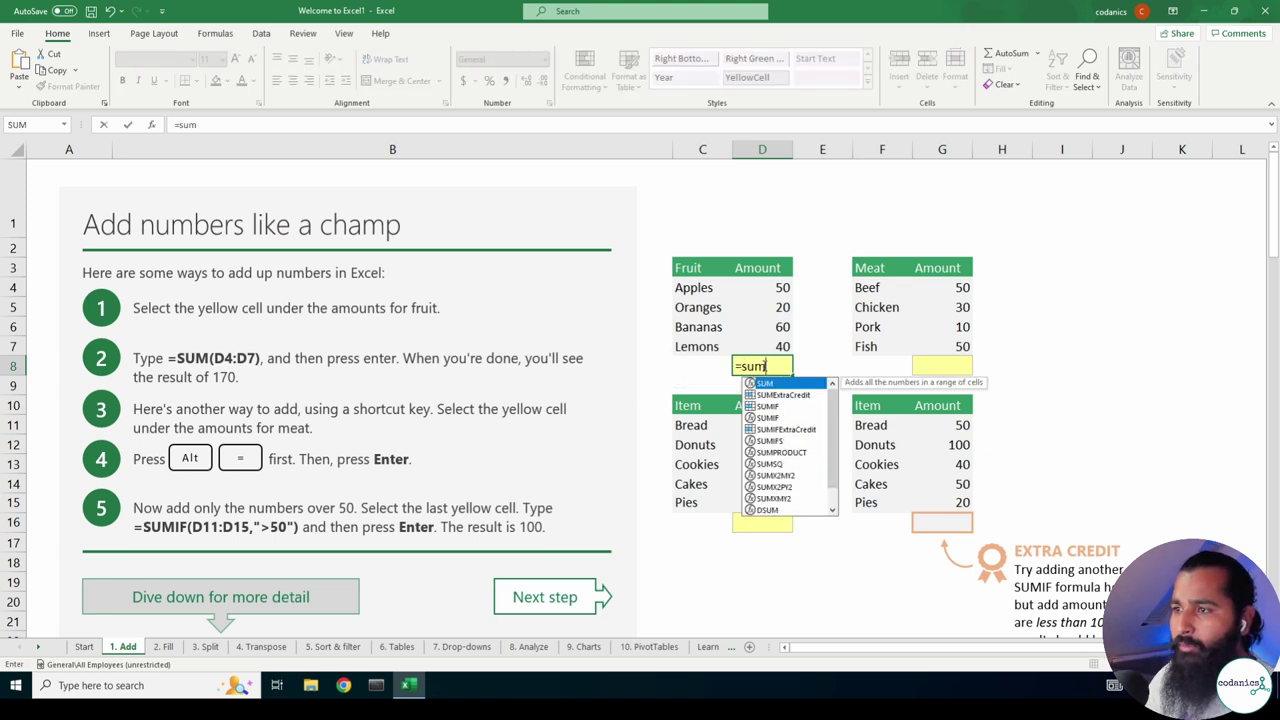
{"action": "key", "text": "Tab"}
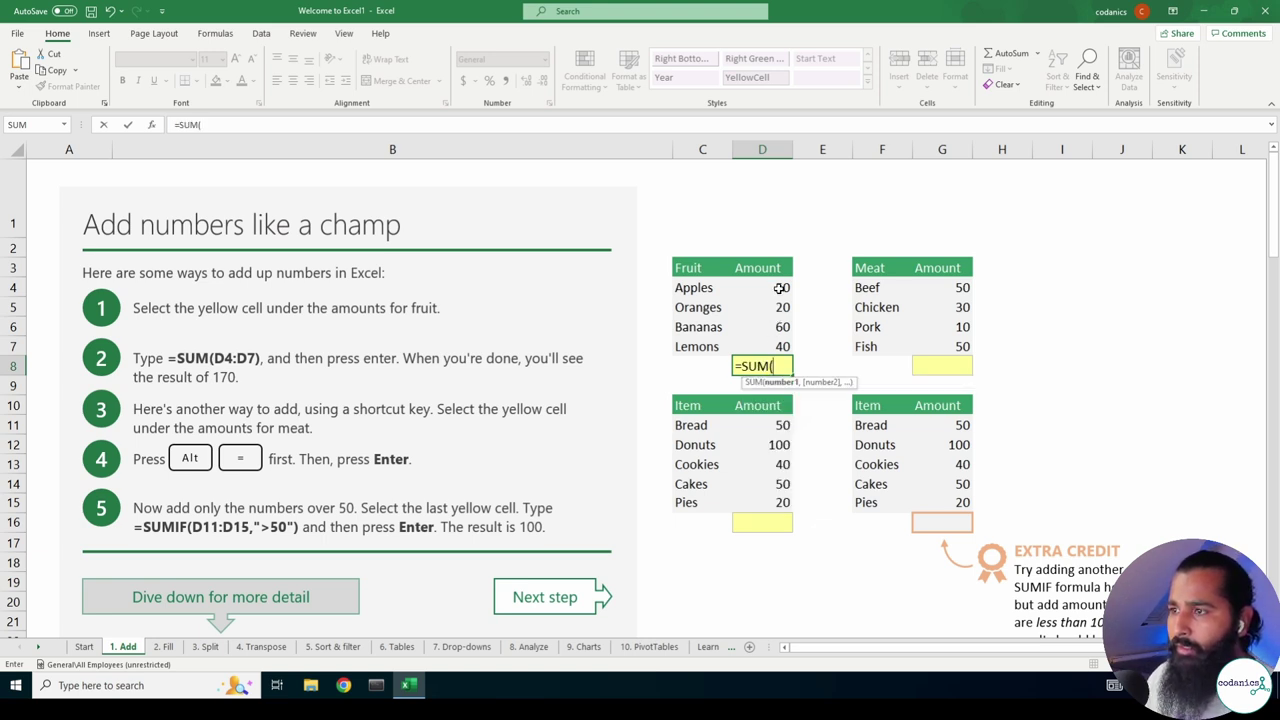
{"action": "left_click_drag", "start_coordinate": [779, 288], "coordinate": [773, 347]}
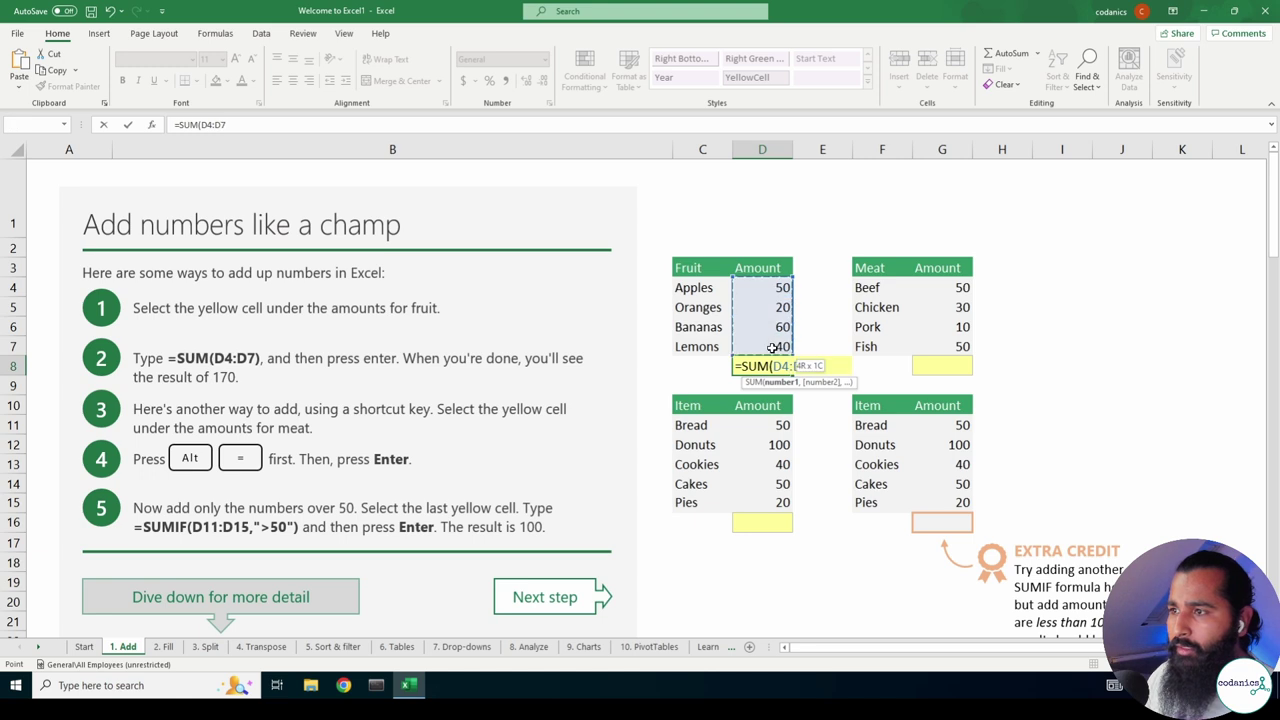
{"action": "type", "text": ")"}
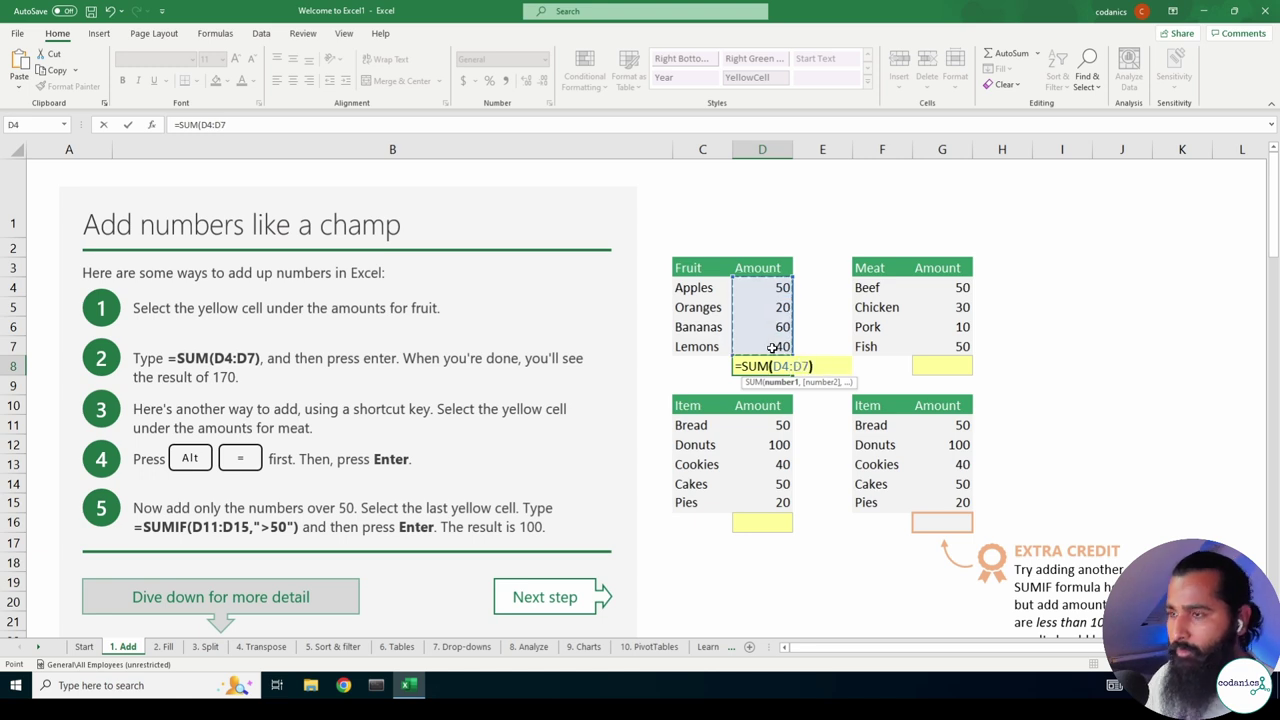
{"action": "key", "text": "Return"}
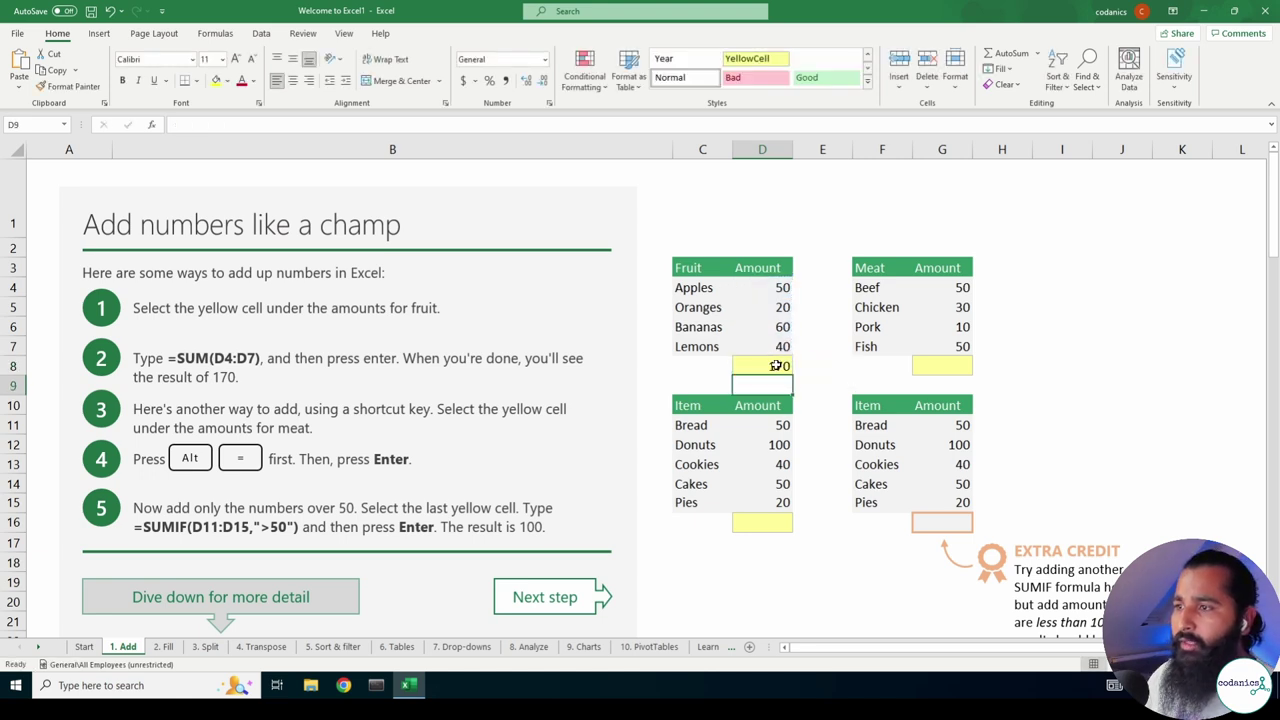
AutoSum the Meat amounts into G8 with Alt+=, giving 140, and verify G4:G7.
{"action": "left_click", "coordinate": [776, 365]}
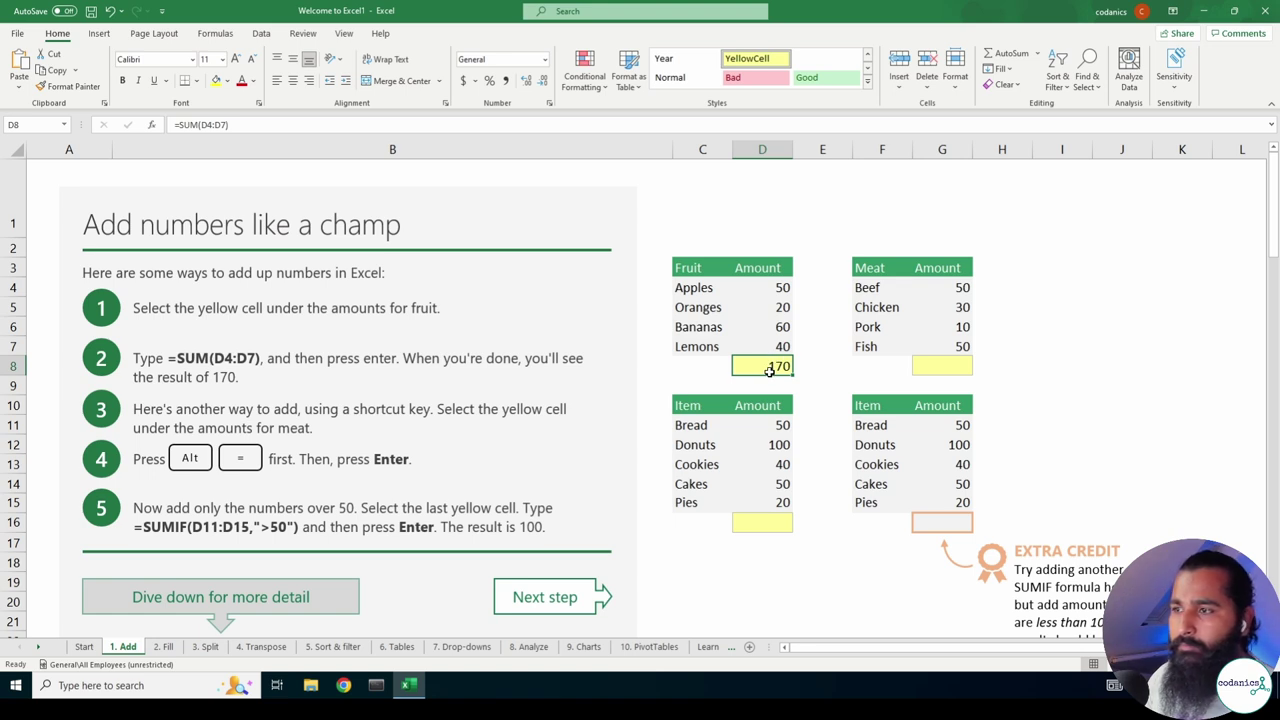
{"action": "left_click", "coordinate": [958, 369]}
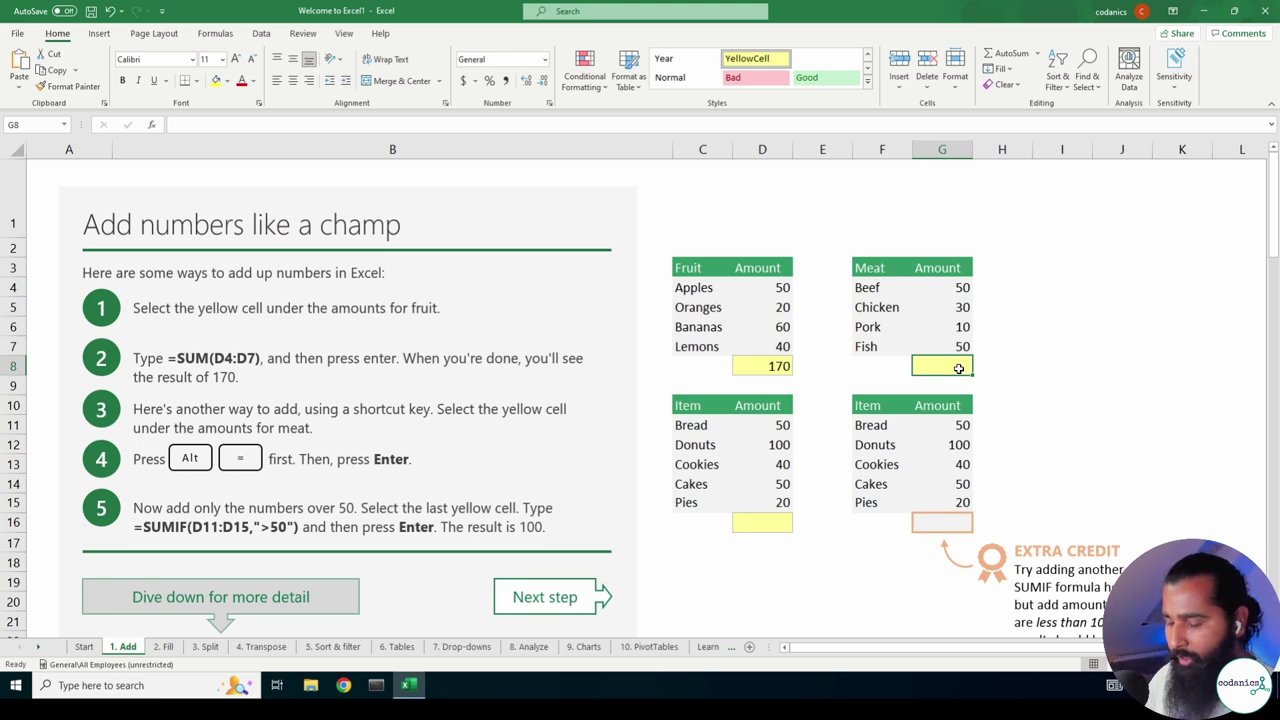
{"action": "key", "text": "alt+equal"}
{"action": "key", "text": "Return"}
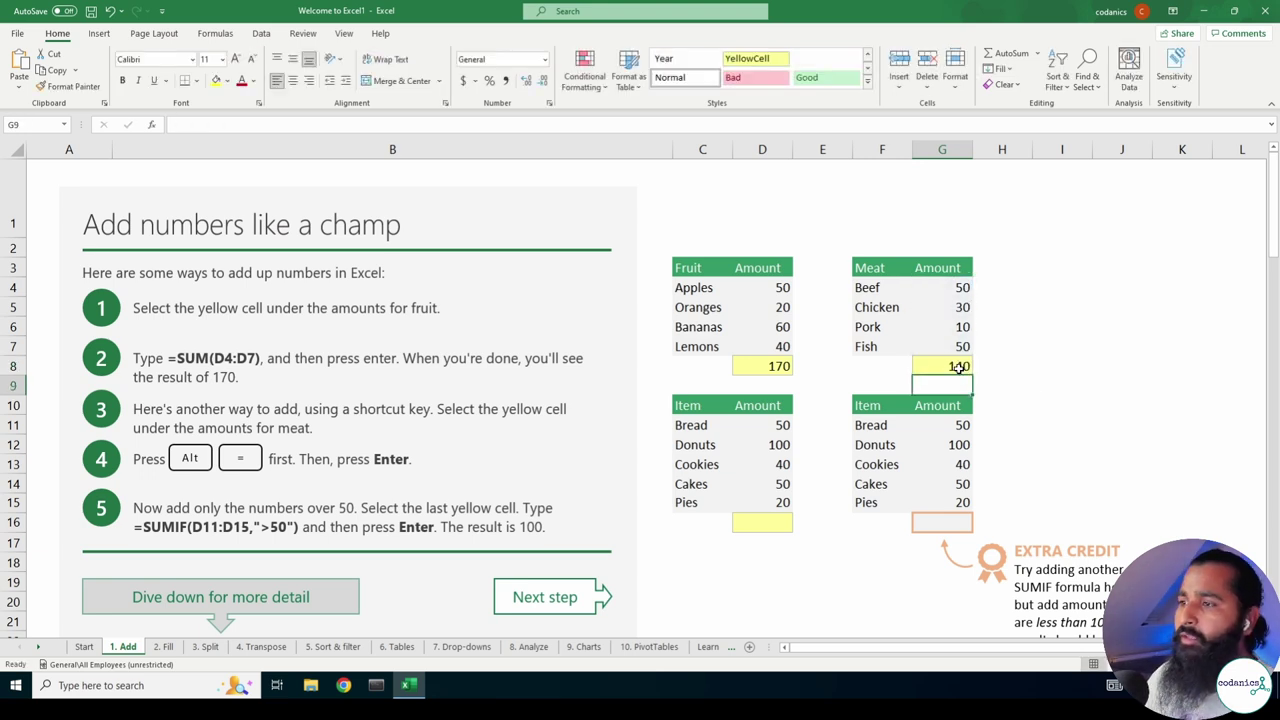
{"action": "left_click", "coordinate": [956, 286]}
{"action": "left_click_drag", "start_coordinate": [956, 308], "coordinate": [956, 346]}
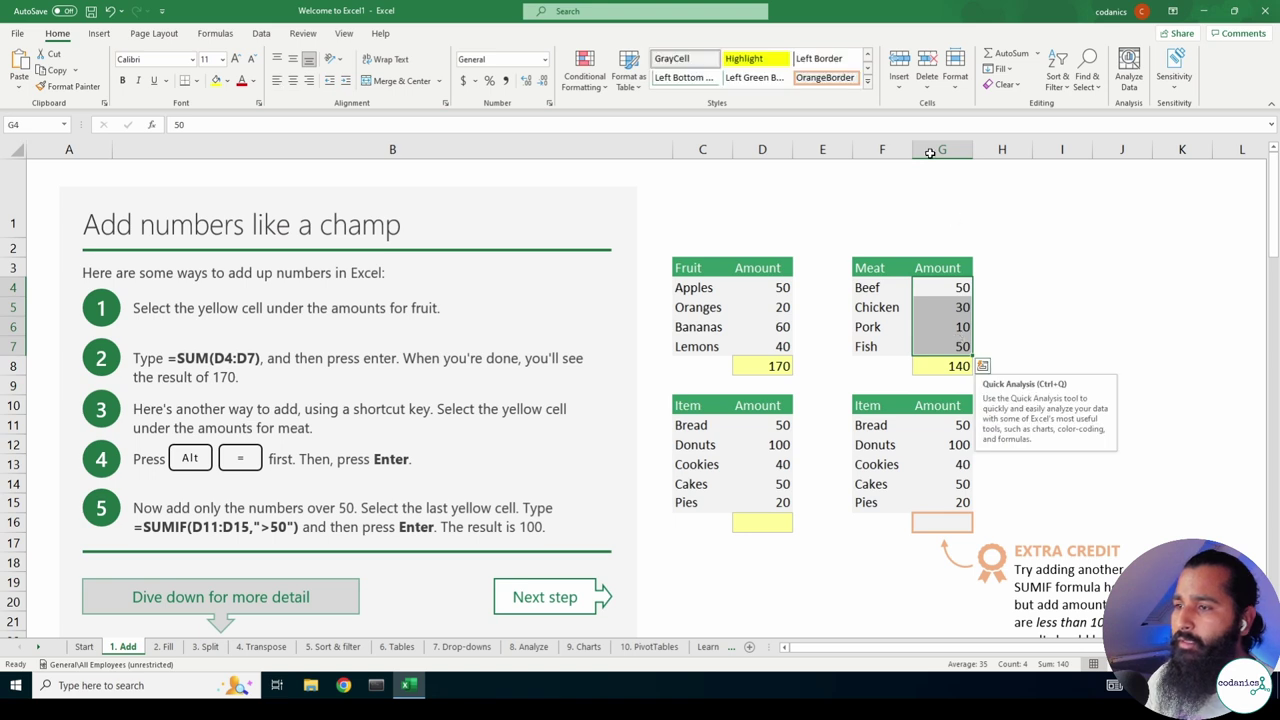
AutoSum the first Item table's amounts into D16 as =SUM(D11:D15), giving 260.
{"action": "left_click", "coordinate": [767, 524]}
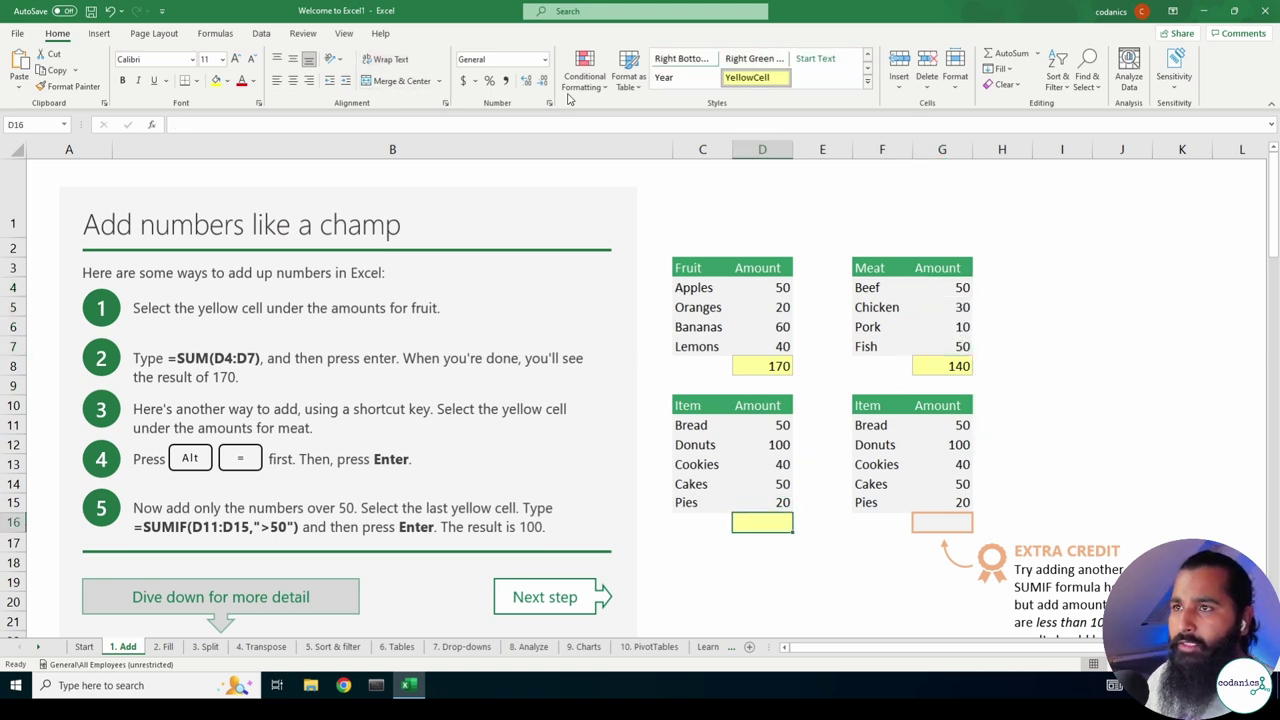
{"action": "left_click", "coordinate": [1012, 55]}
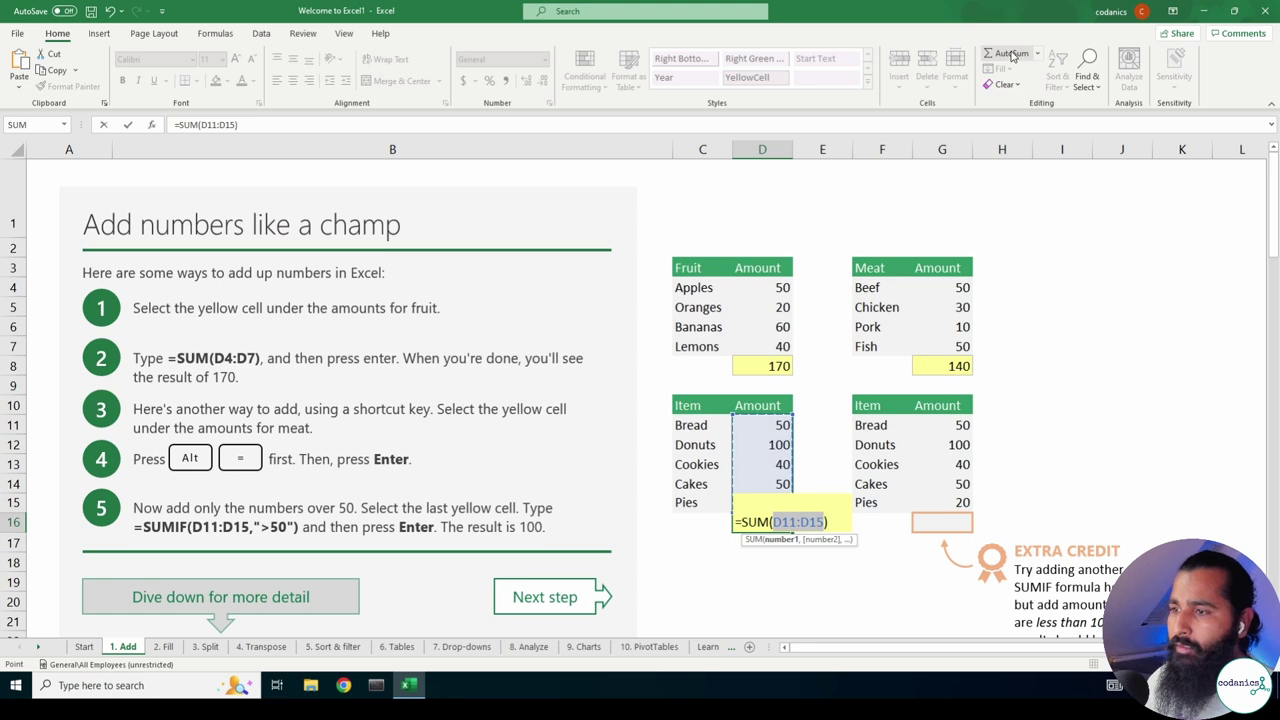
{"action": "key", "text": "Return"}
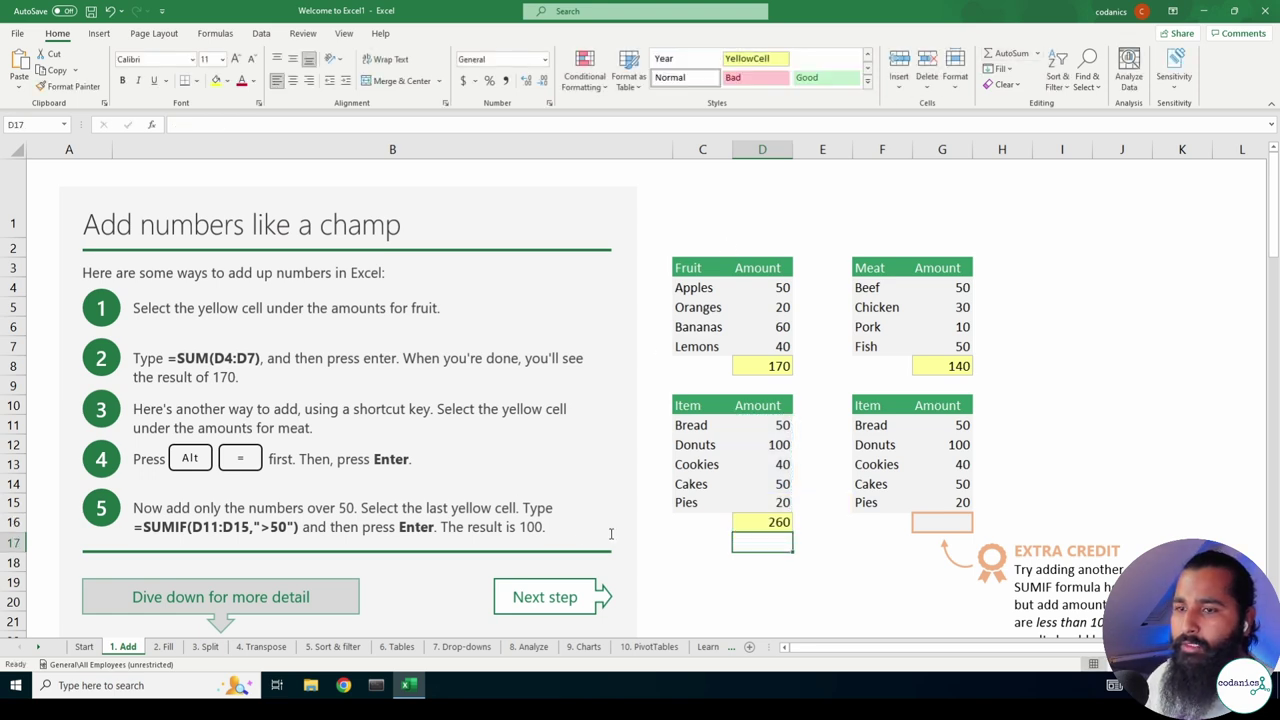
{"action": "left_click", "coordinate": [945, 522]}
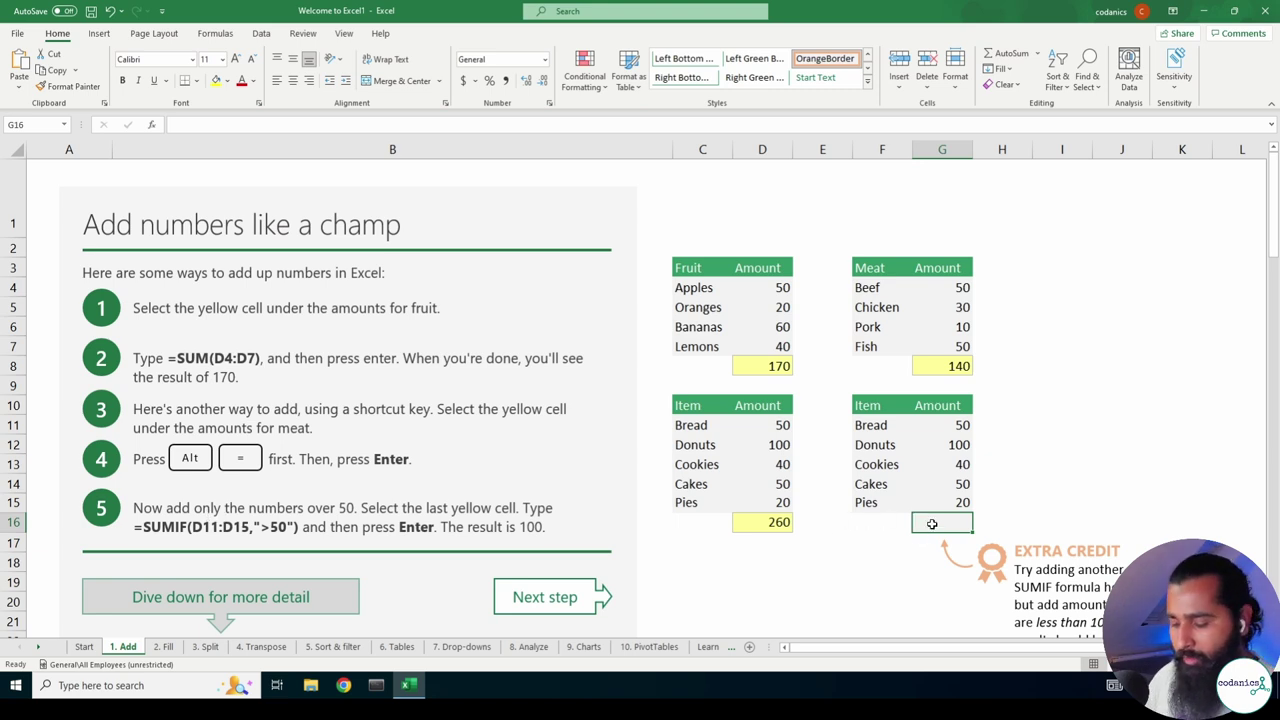
Start a SUMIF formula in G16 over the second Item table's range G11:G14.
{"action": "type", "text": "="}
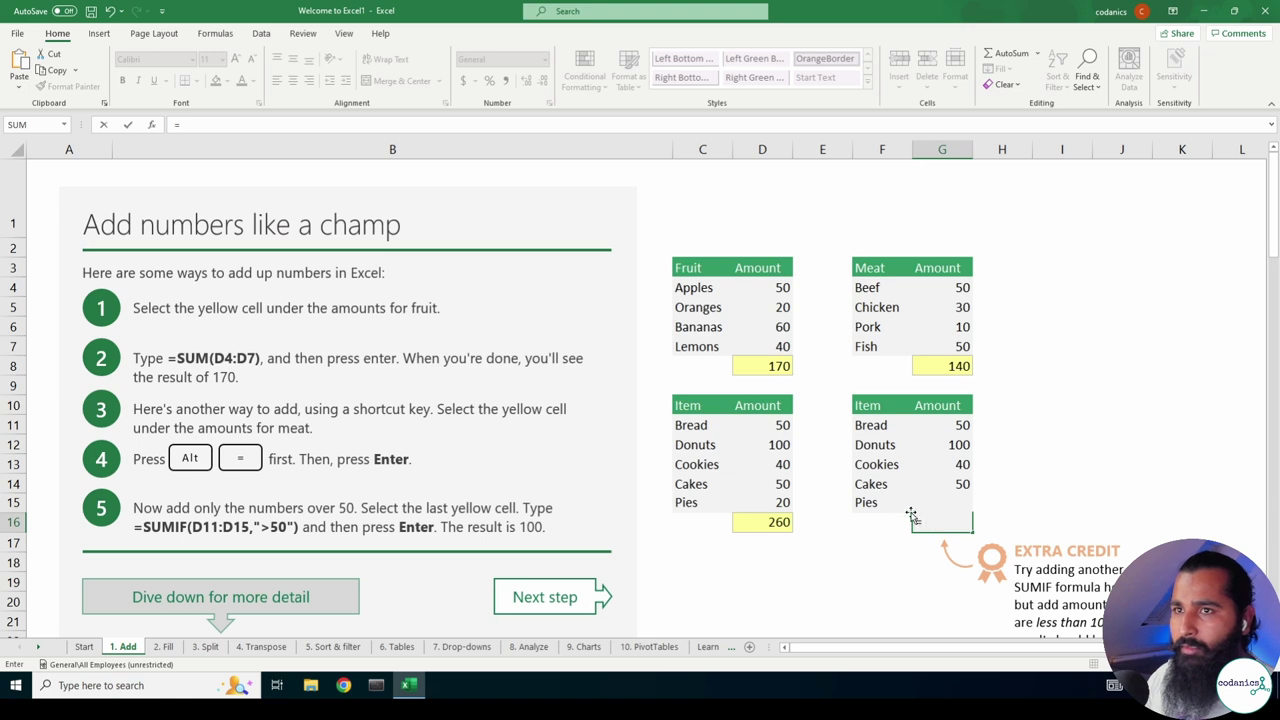
{"action": "left_click", "coordinate": [215, 121]}
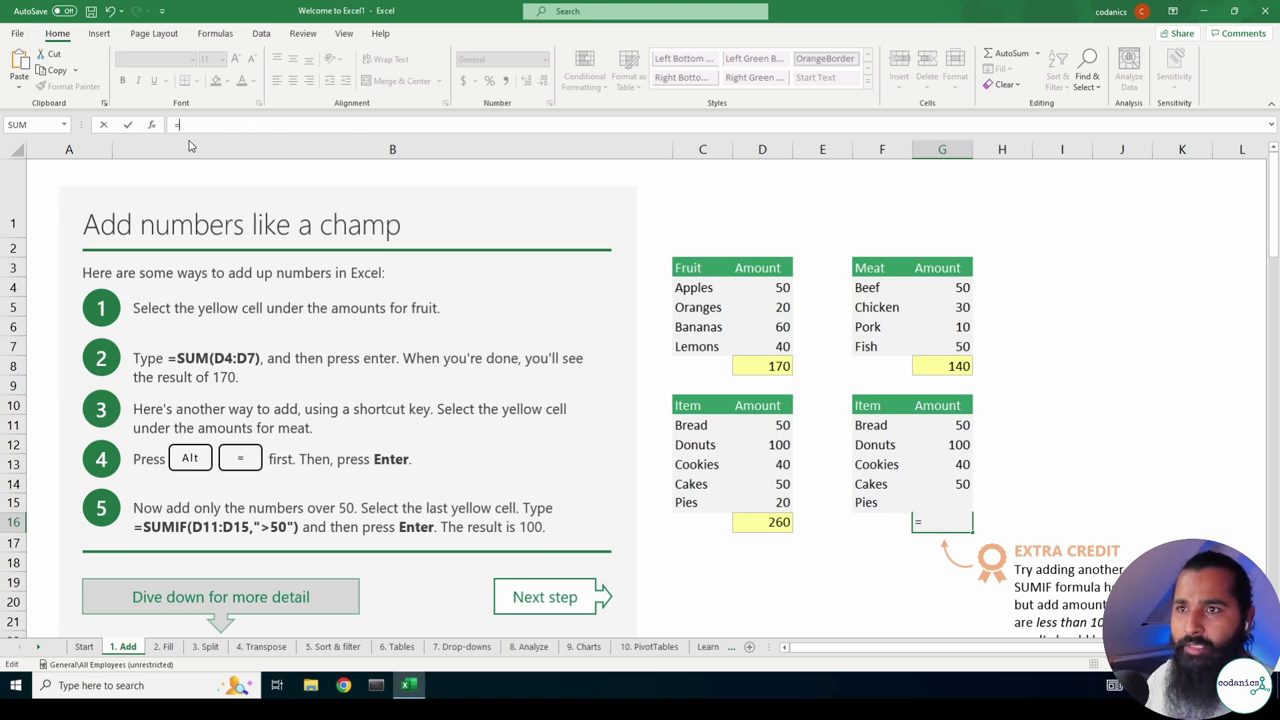
{"action": "left_click", "coordinate": [940, 523]}
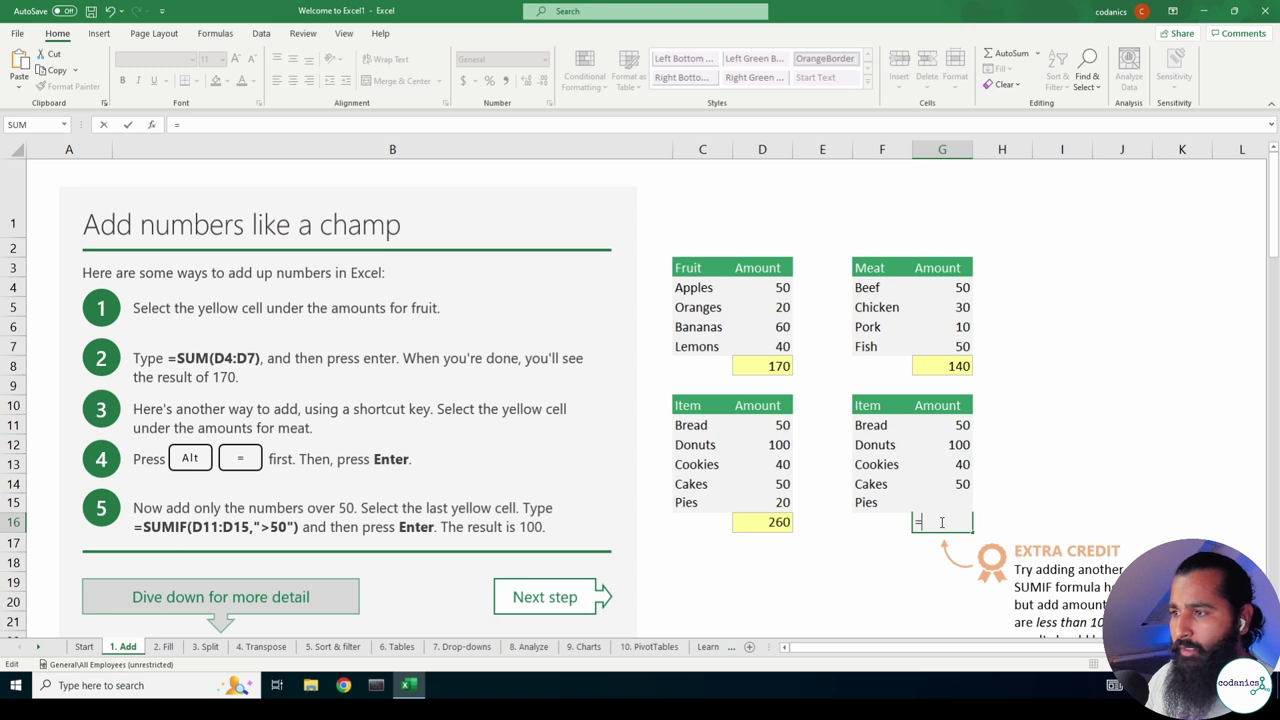
{"action": "type", "text": "sumif"}
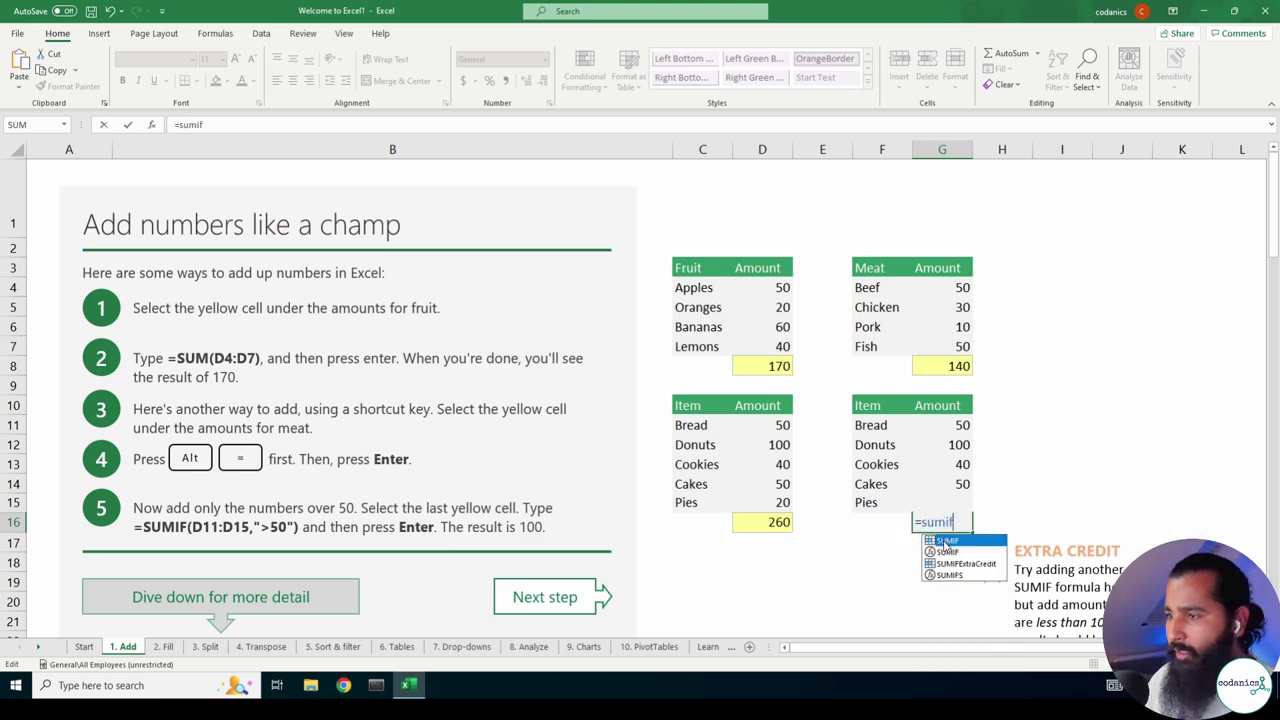
{"action": "key", "text": "Tab"}
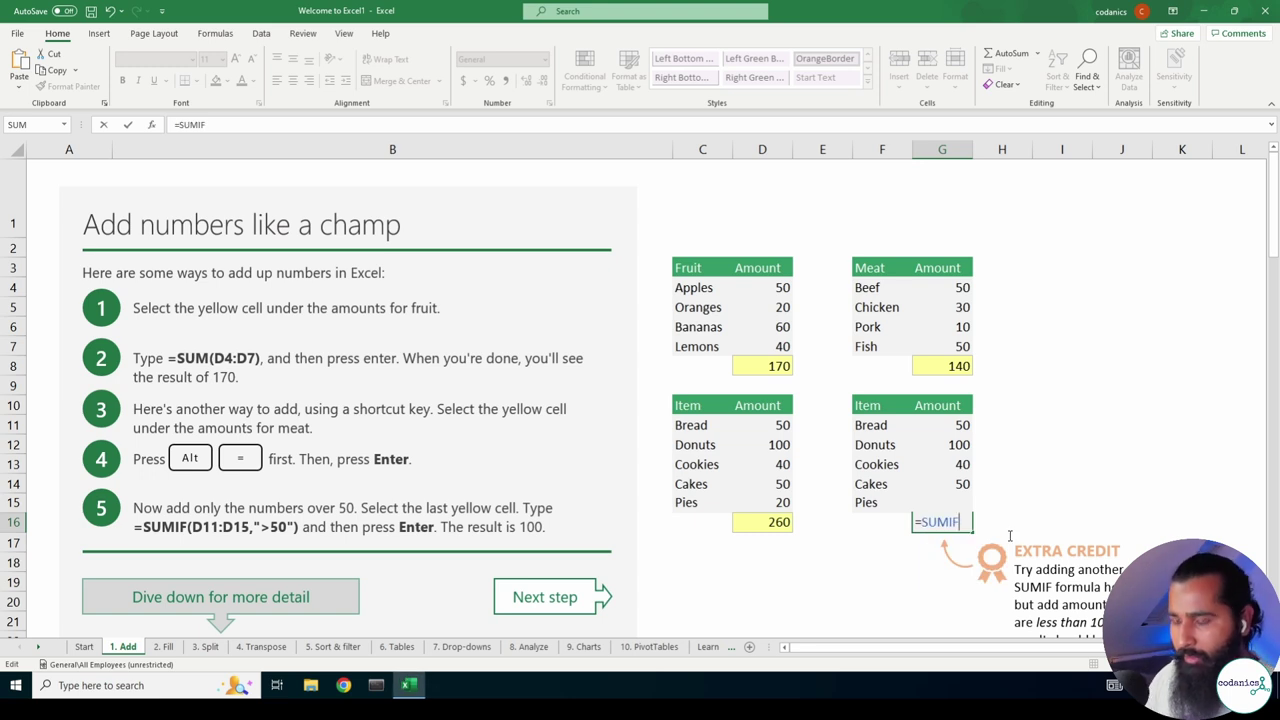
{"action": "type", "text": "("}
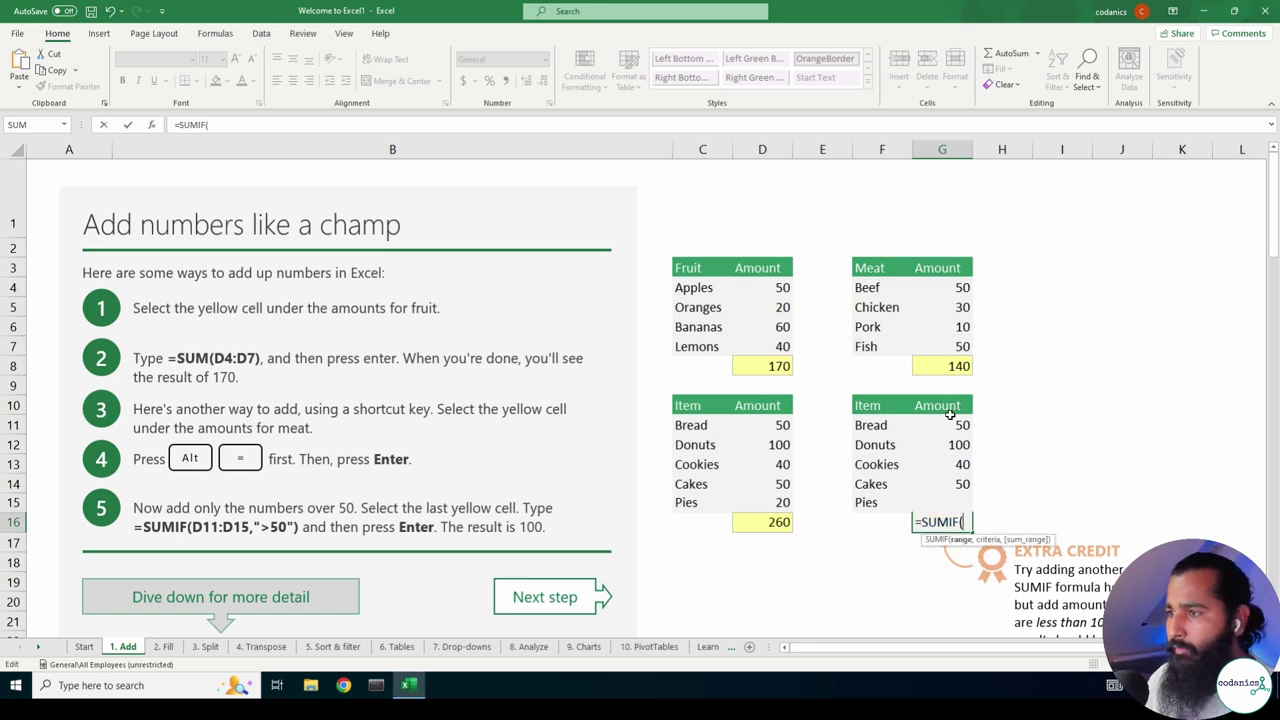
{"action": "left_click", "coordinate": [949, 424]}
{"action": "left_click_drag", "start_coordinate": [949, 424], "coordinate": [949, 484]}
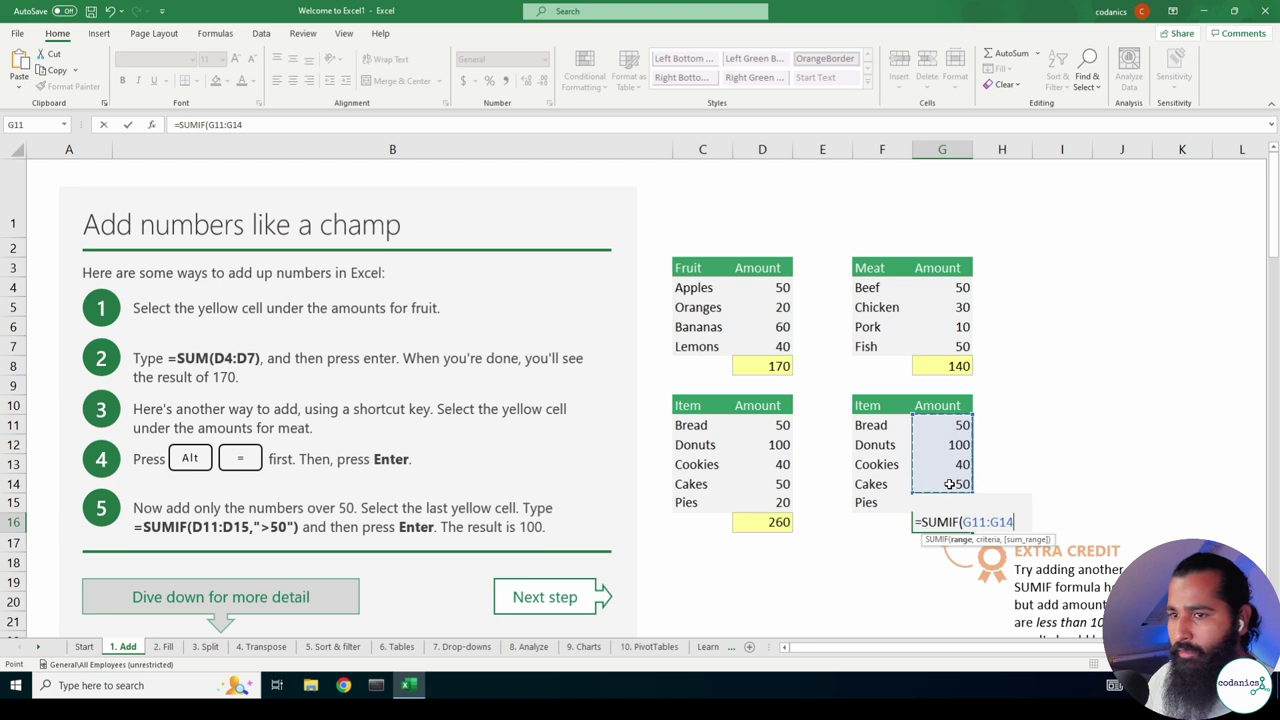
{"action": "type", "text": ","}
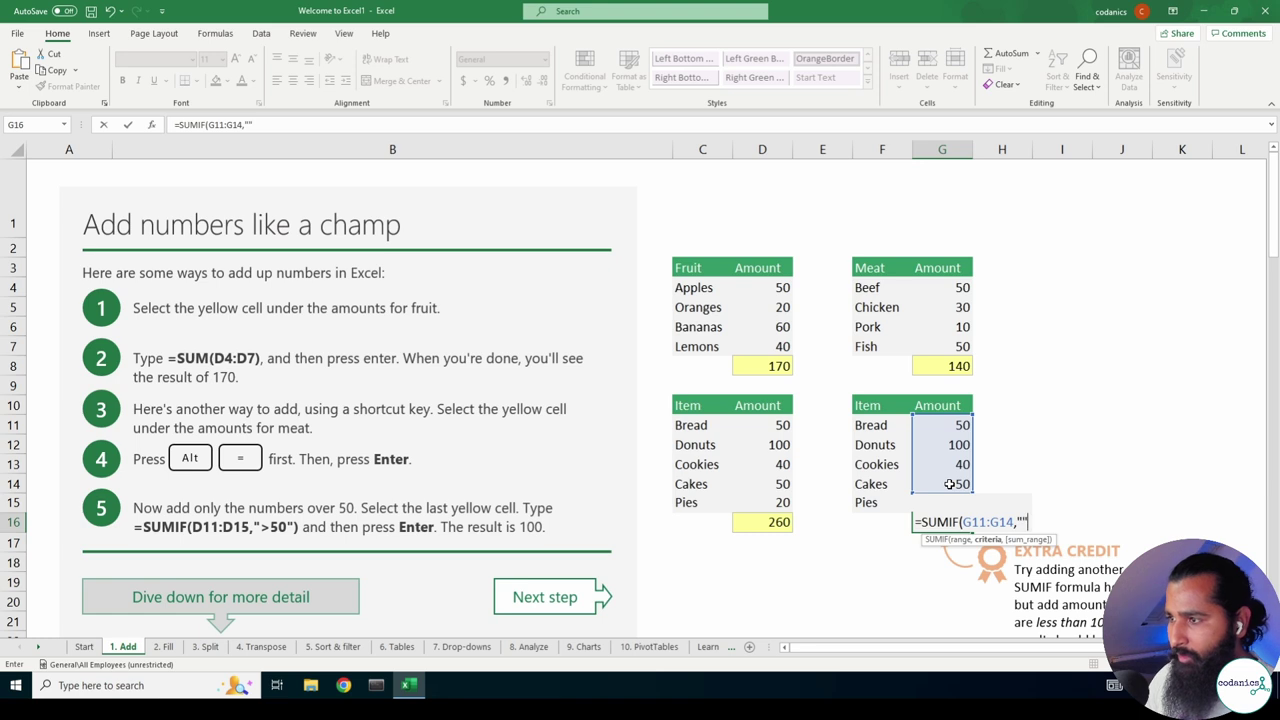
{"action": "key", "text": "Return"}
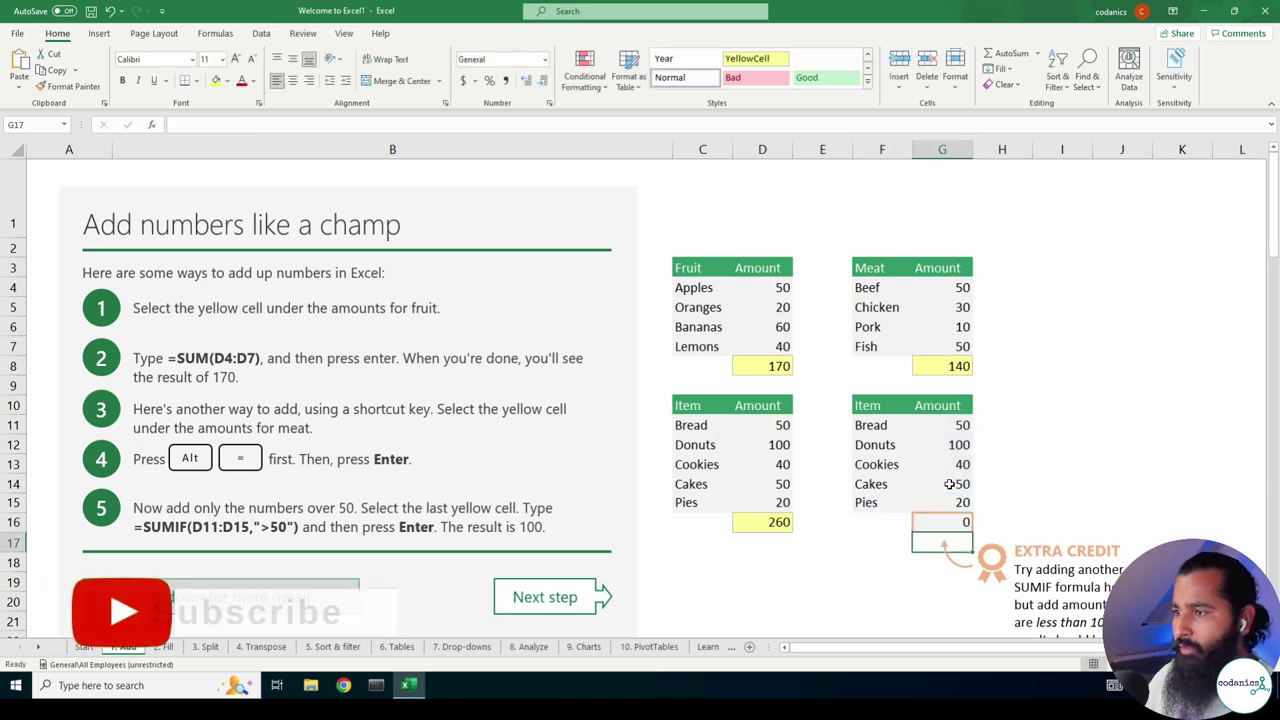
Add the ">50" criteria so G16 sums only amounts over 50.
{"action": "double_click", "coordinate": [945, 521]}
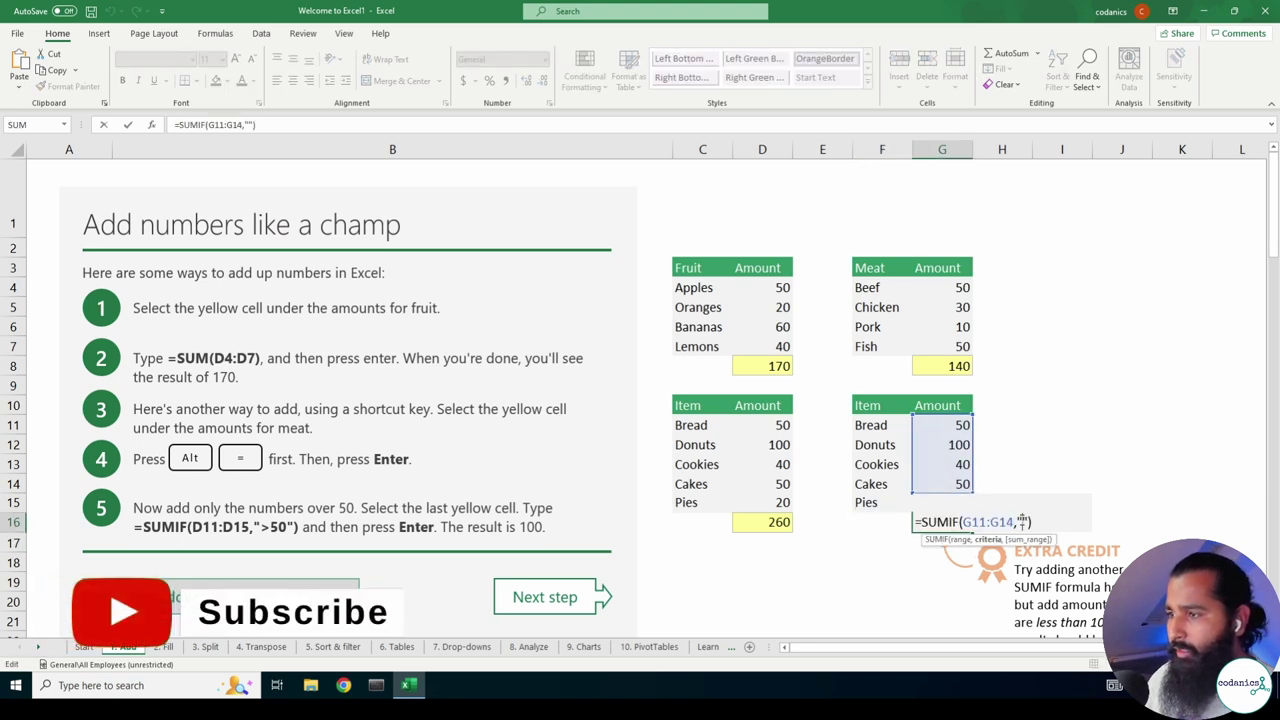
{"action": "type", "text": ">5"}
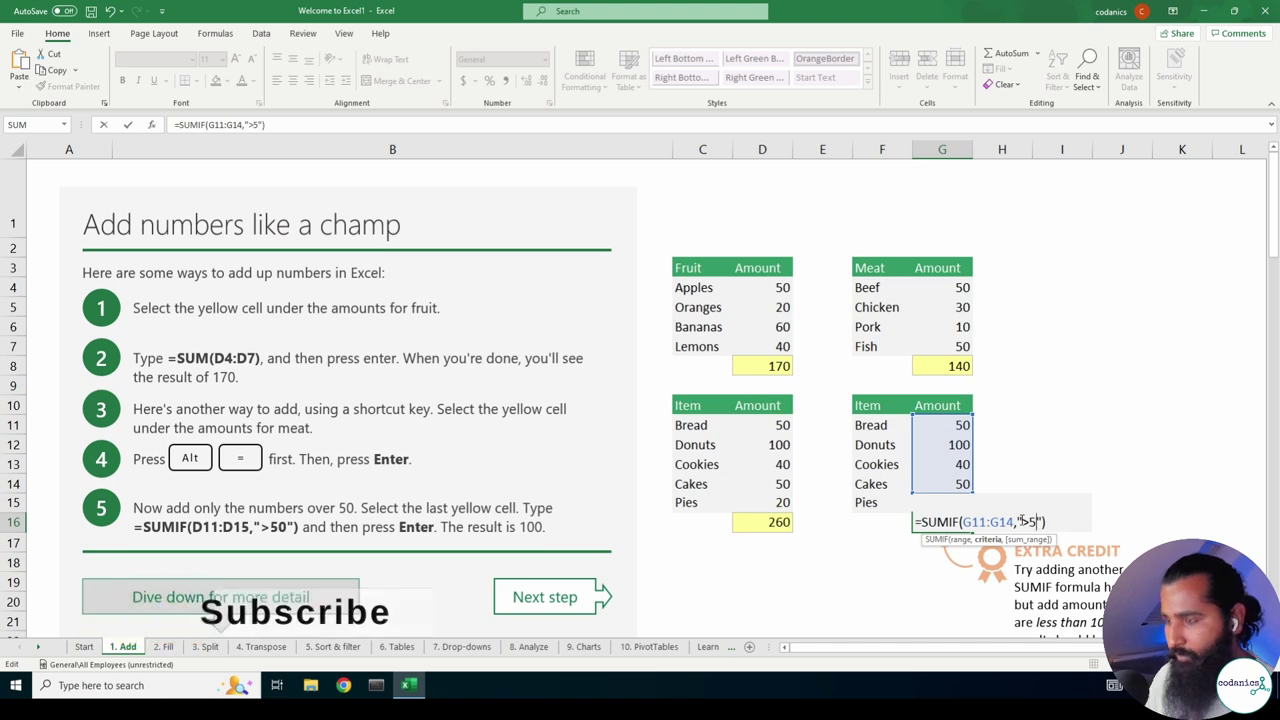
{"action": "type", "text": "0"}
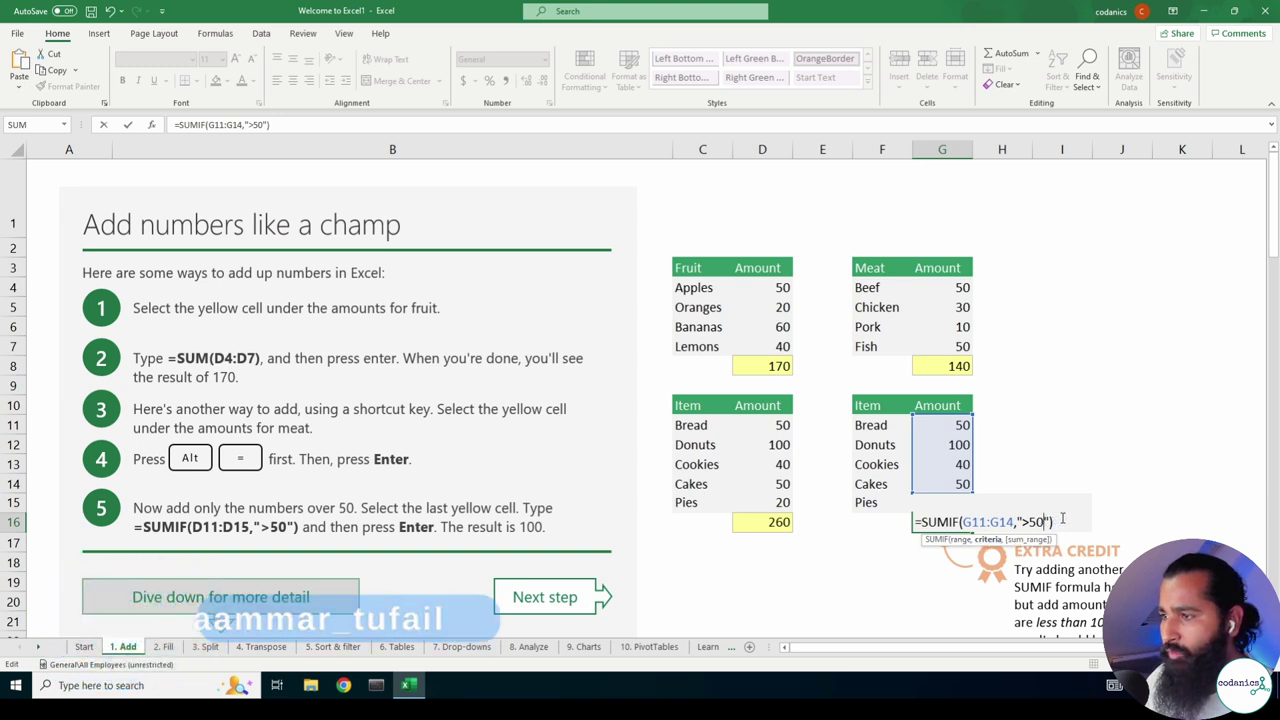
{"action": "key", "text": "Return"}
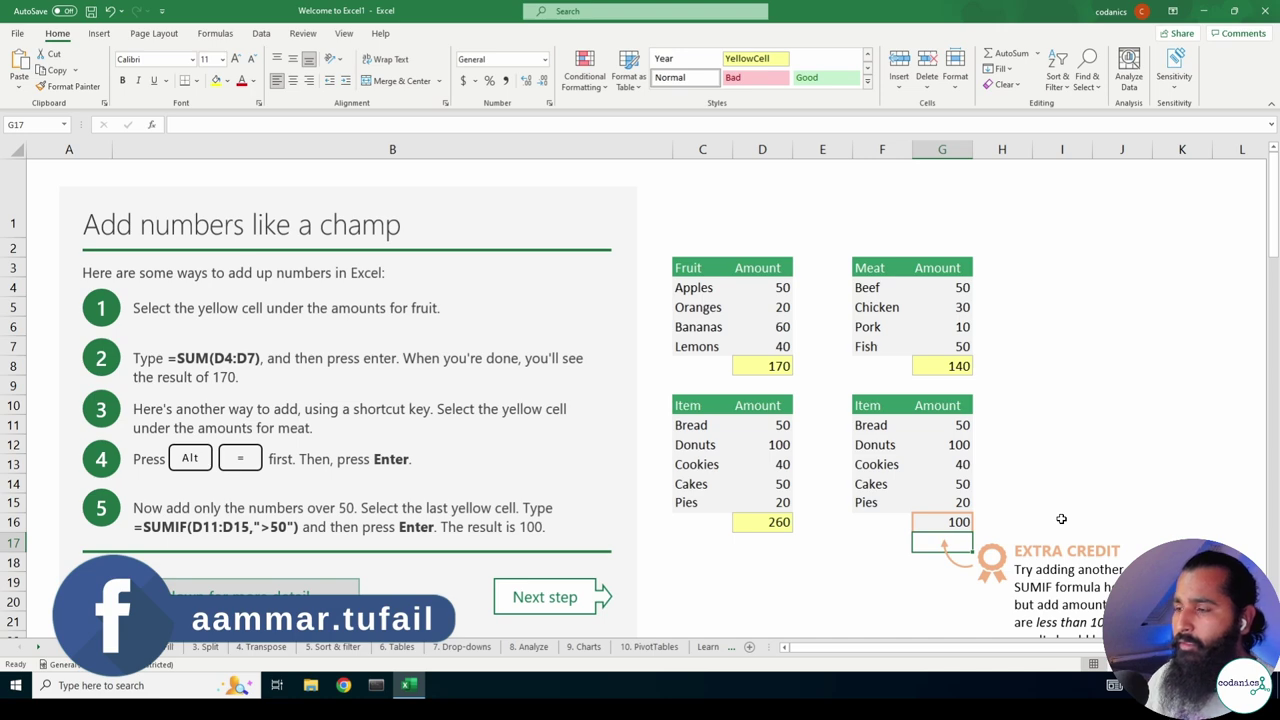
Try the SUMIF criteria as "<50", then restore ">50" so G16 shows 100.
{"action": "left_click", "coordinate": [952, 522]}
{"action": "double_click", "coordinate": [952, 522]}
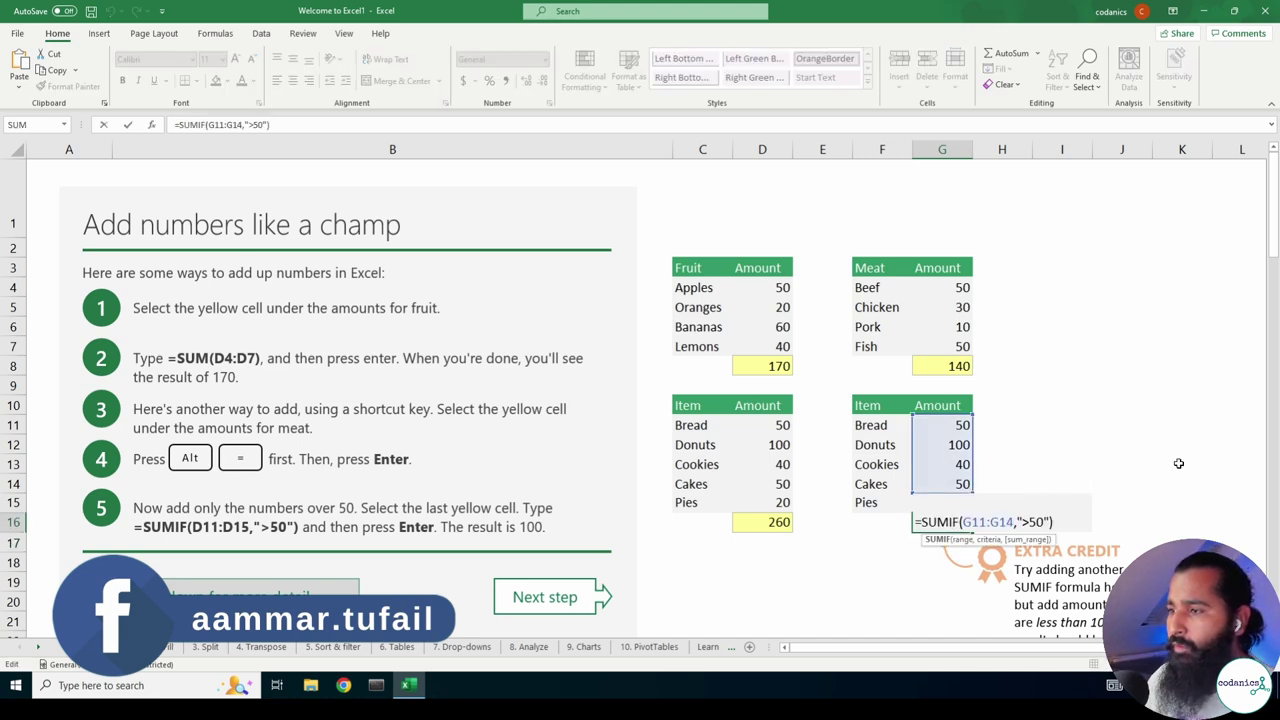
{"action": "scroll", "coordinate": [1181, 462], "scroll_direction": "down", "scroll_amount": 2}
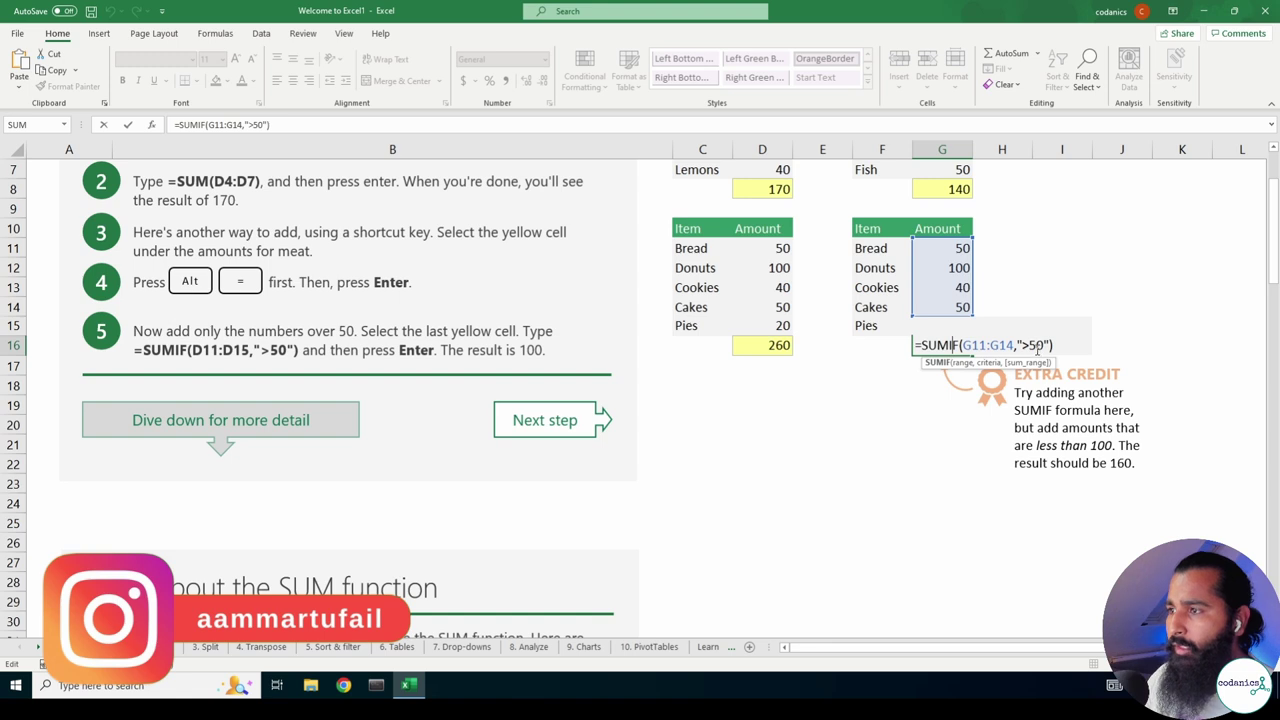
{"action": "left_click", "coordinate": [1026, 345]}
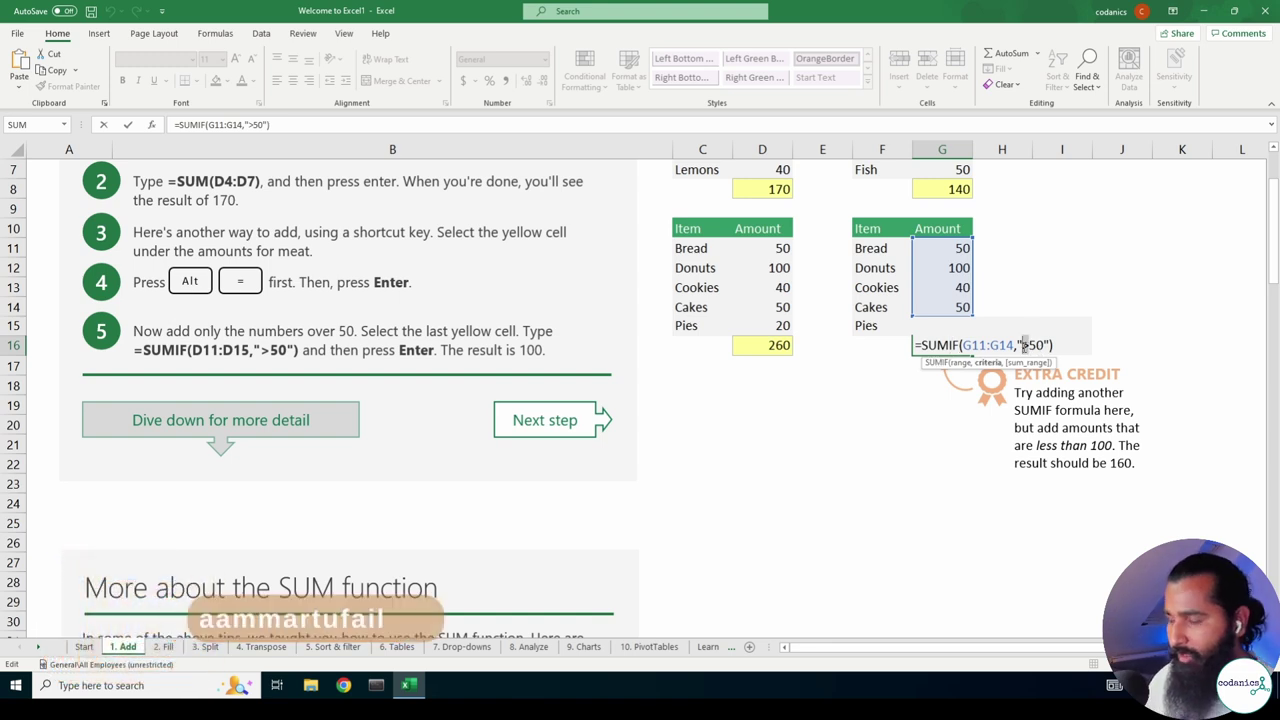
{"action": "key", "text": "BackSpace"}
{"action": "type", "text": "<"}
{"action": "key", "text": "Return"}
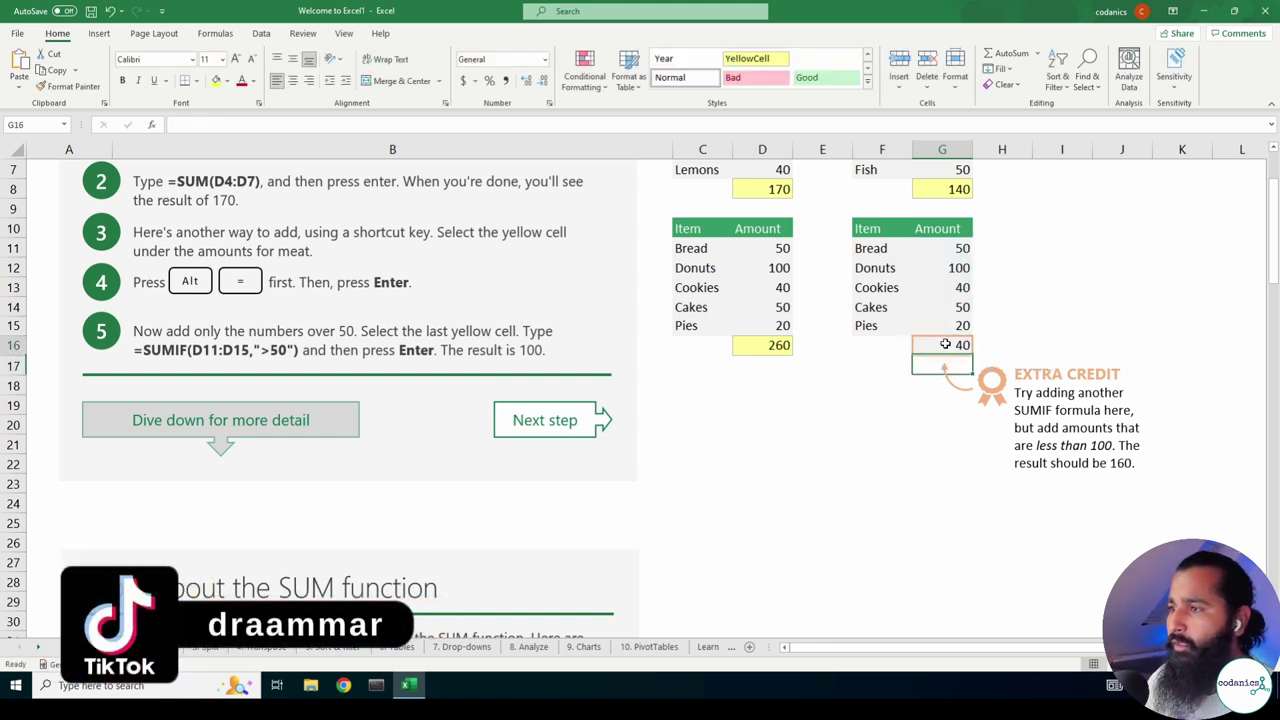
{"action": "double_click", "coordinate": [946, 345]}
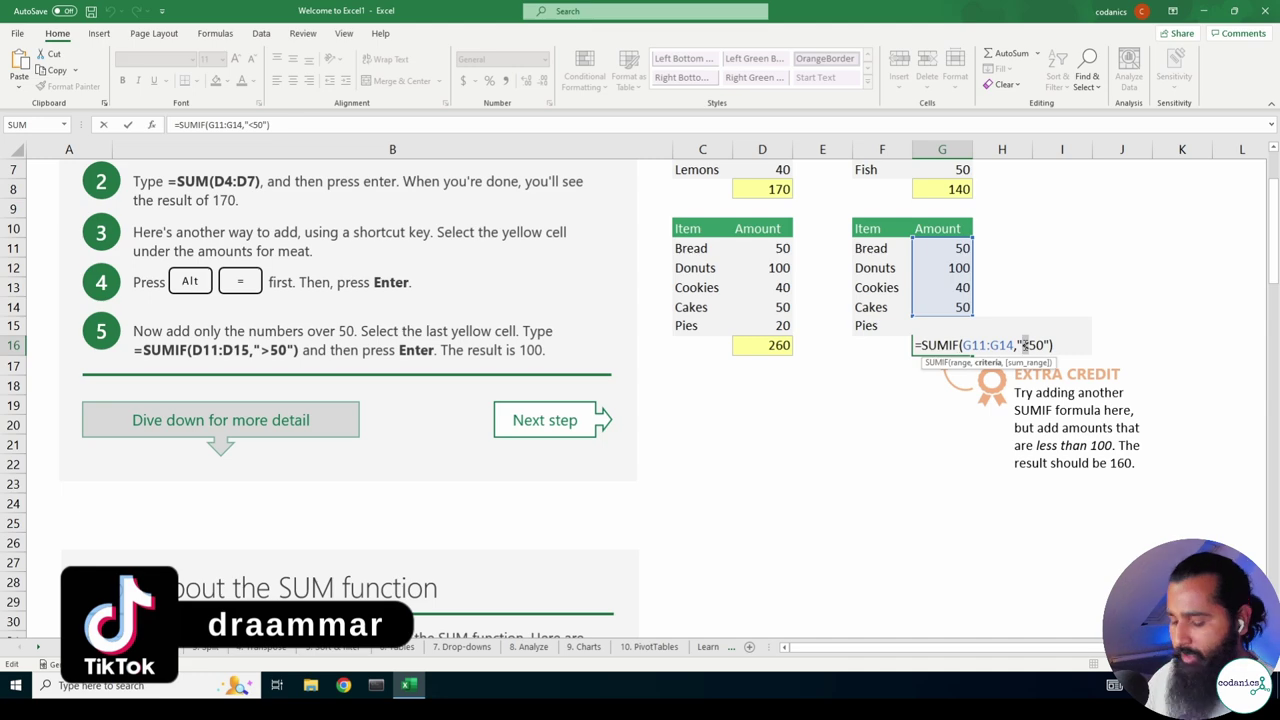
{"action": "key", "text": "Return"}
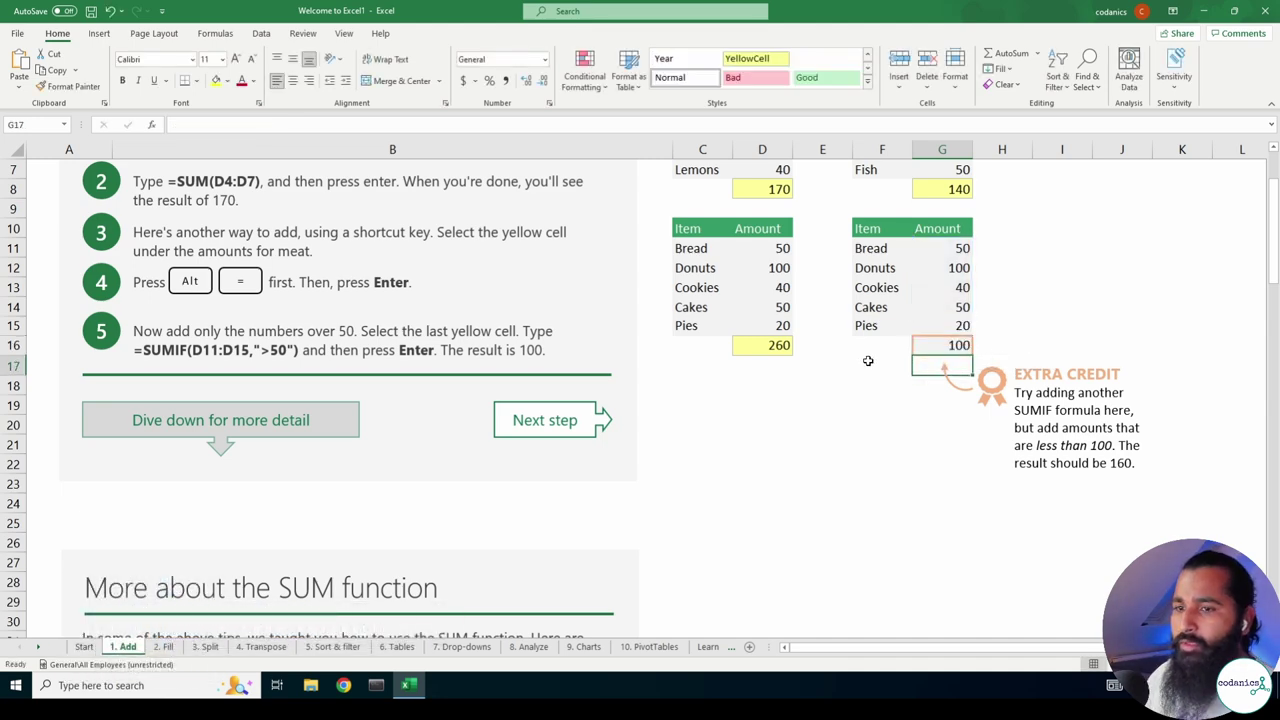
{"action": "scroll", "coordinate": [863, 365], "scroll_direction": "down", "scroll_amount": 3}
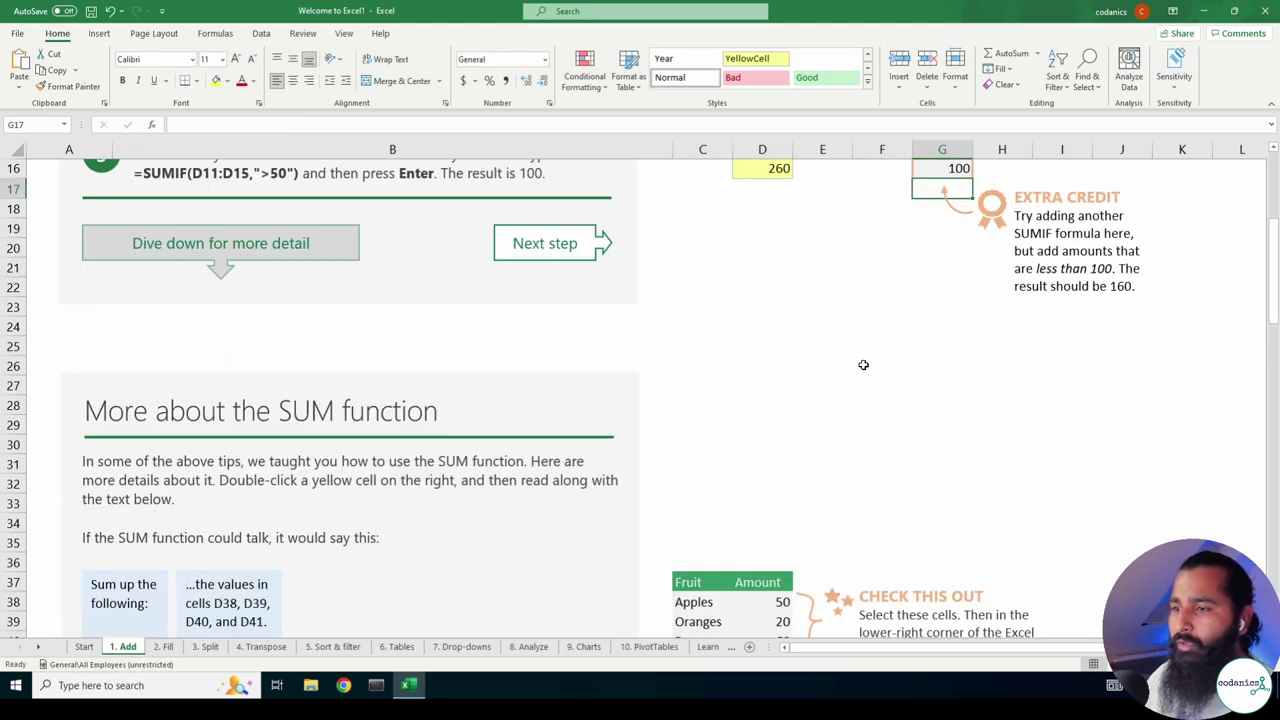
{"action": "scroll", "coordinate": [863, 365], "scroll_direction": "down", "scroll_amount": 2}
{"action": "scroll", "coordinate": [863, 365], "scroll_direction": "down", "scroll_amount": 1}
{"action": "scroll", "coordinate": [863, 365], "scroll_direction": "down", "scroll_amount": 1}
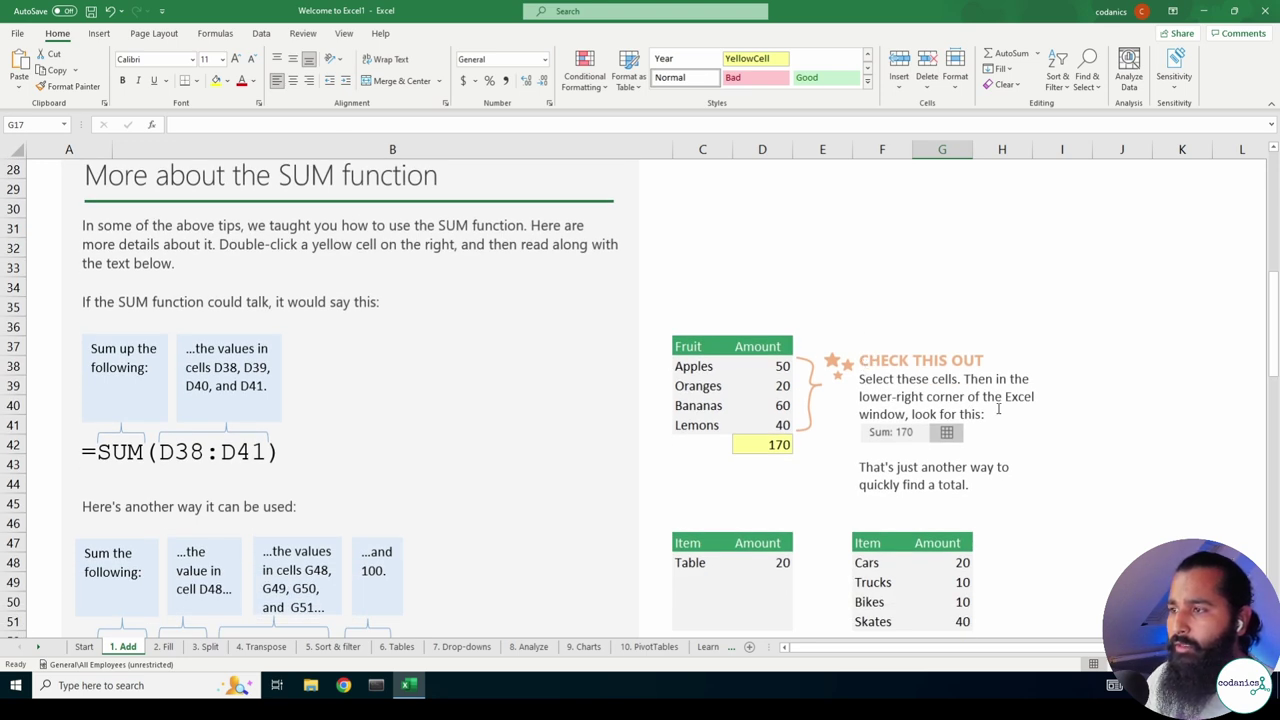
{"action": "double_click", "coordinate": [757, 447]}
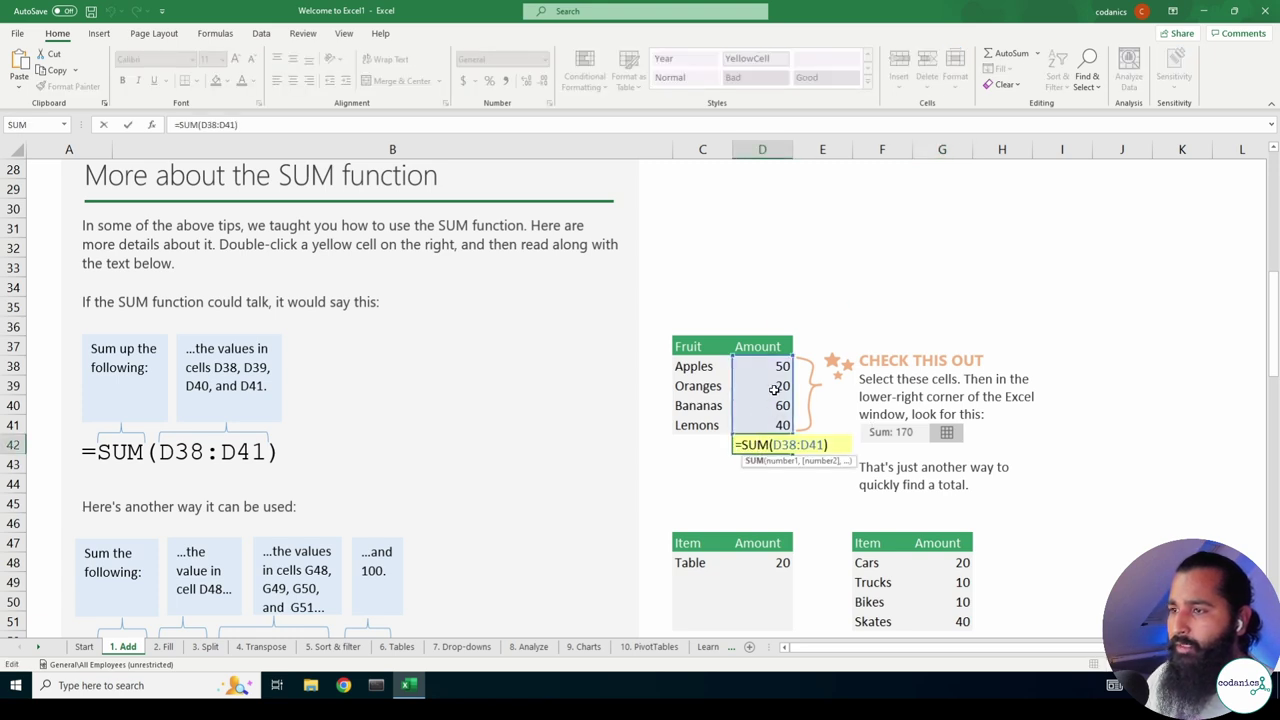
{"action": "key", "text": "Escape"}
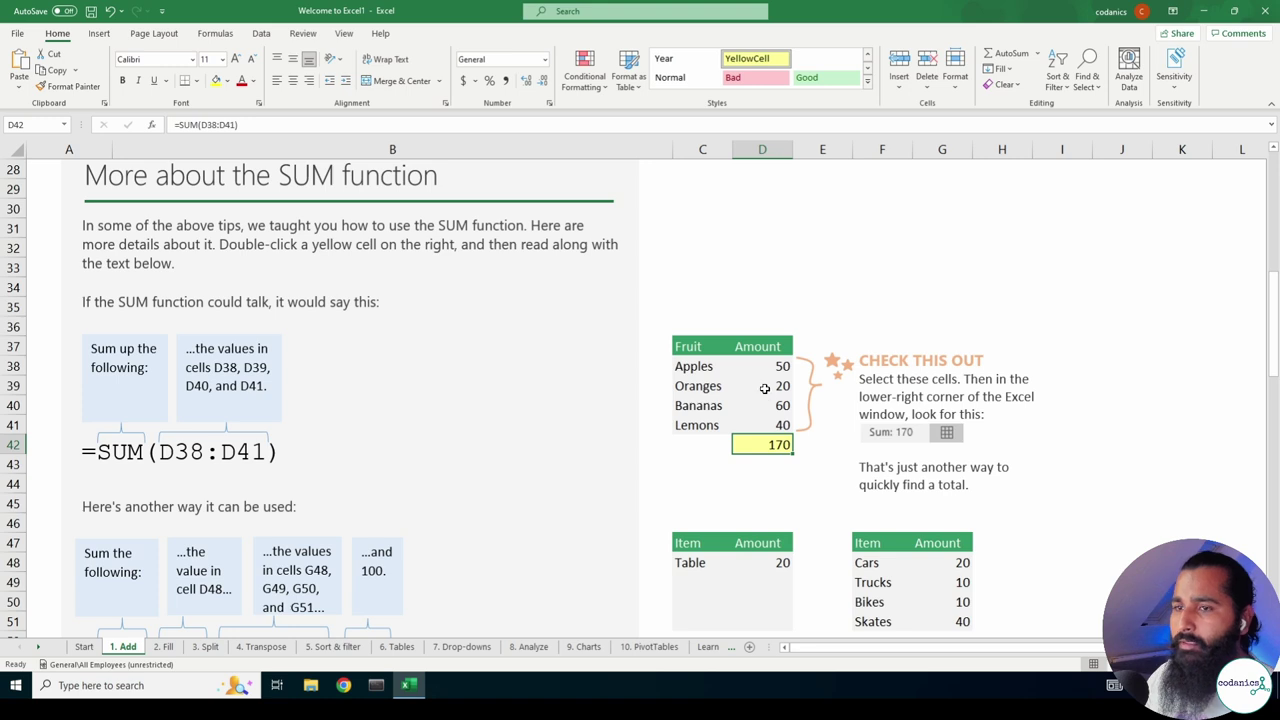
{"action": "scroll", "coordinate": [765, 390], "scroll_direction": "down", "scroll_amount": 2}
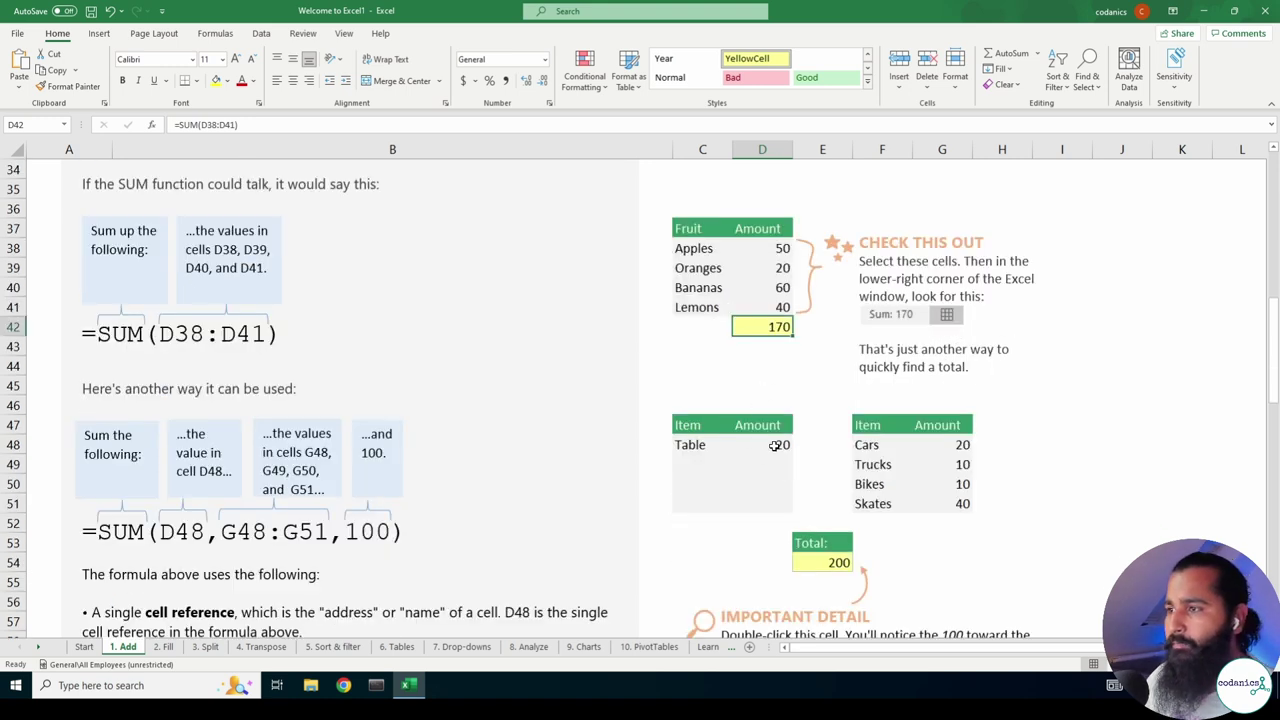
{"action": "left_click", "coordinate": [775, 445]}
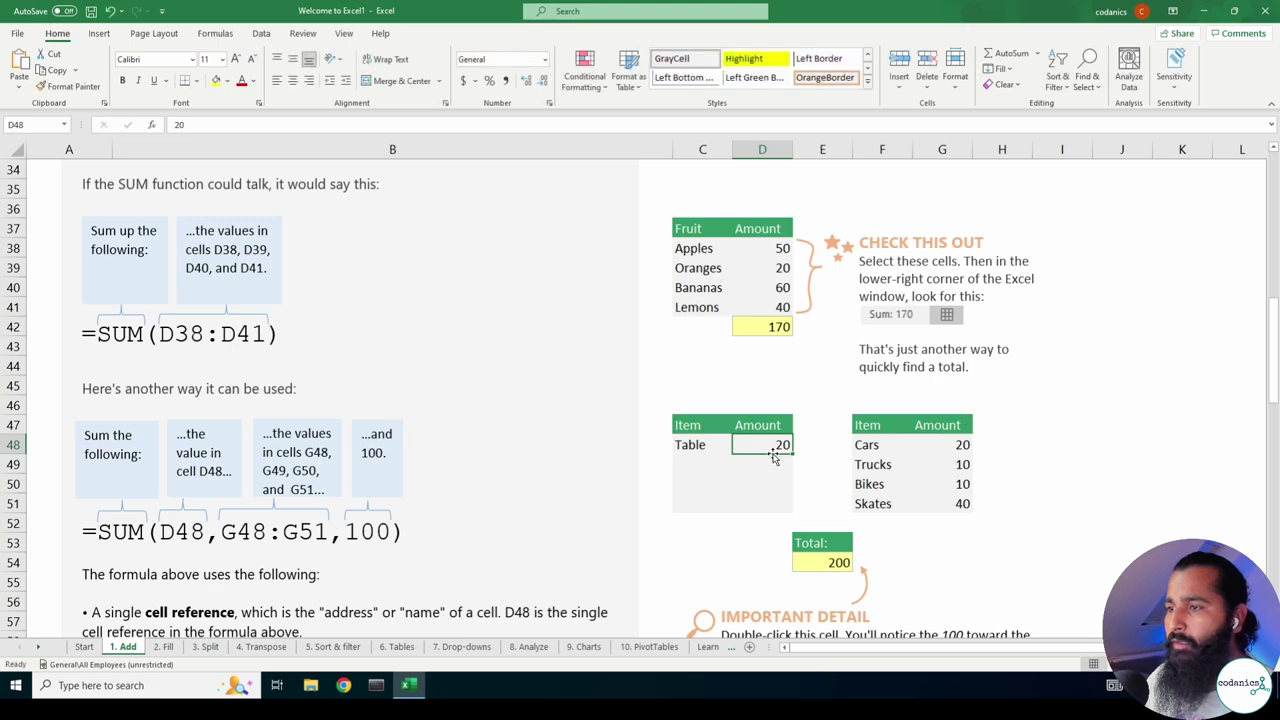
{"action": "scroll", "coordinate": [773, 458], "scroll_direction": "down", "scroll_amount": 1}
{"action": "left_click", "coordinate": [746, 444]}
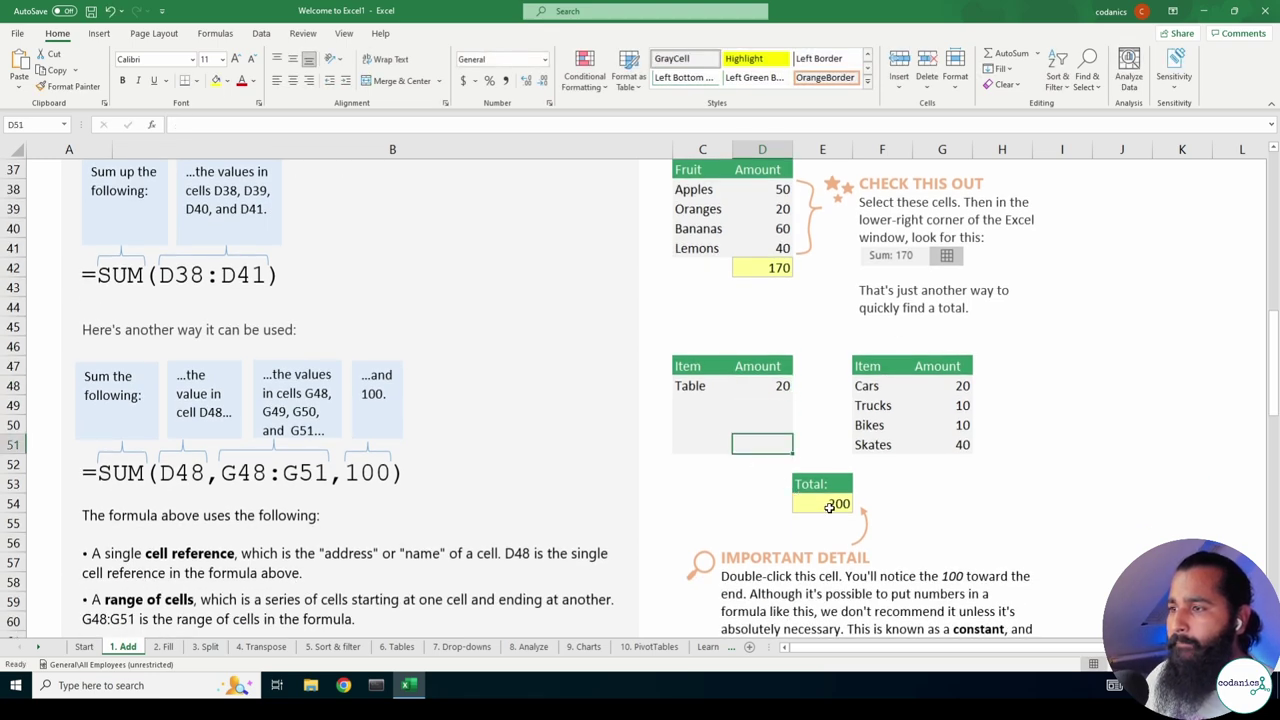
{"action": "left_click", "coordinate": [828, 503]}
{"action": "double_click", "coordinate": [828, 503]}
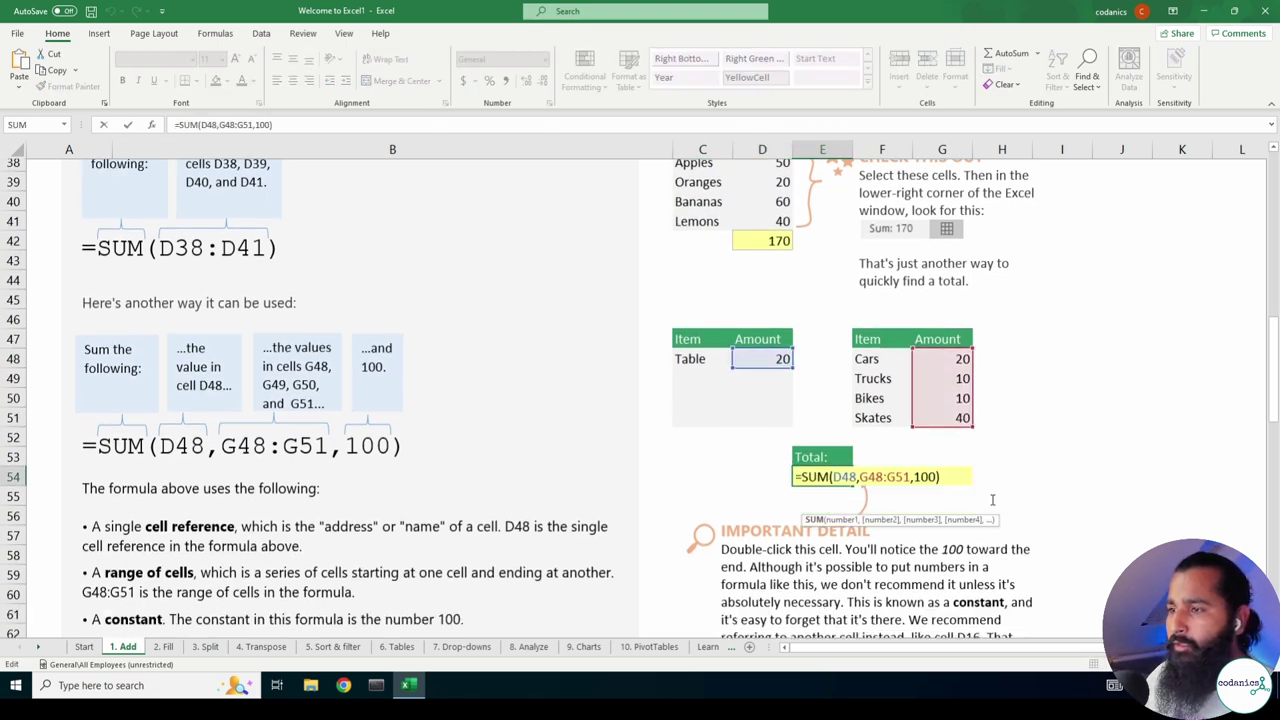
{"action": "scroll", "coordinate": [990, 500], "scroll_direction": "down", "scroll_amount": 1}
{"action": "key", "text": "Escape"}
{"action": "left_click_drag", "start_coordinate": [952, 326], "coordinate": [950, 386]}
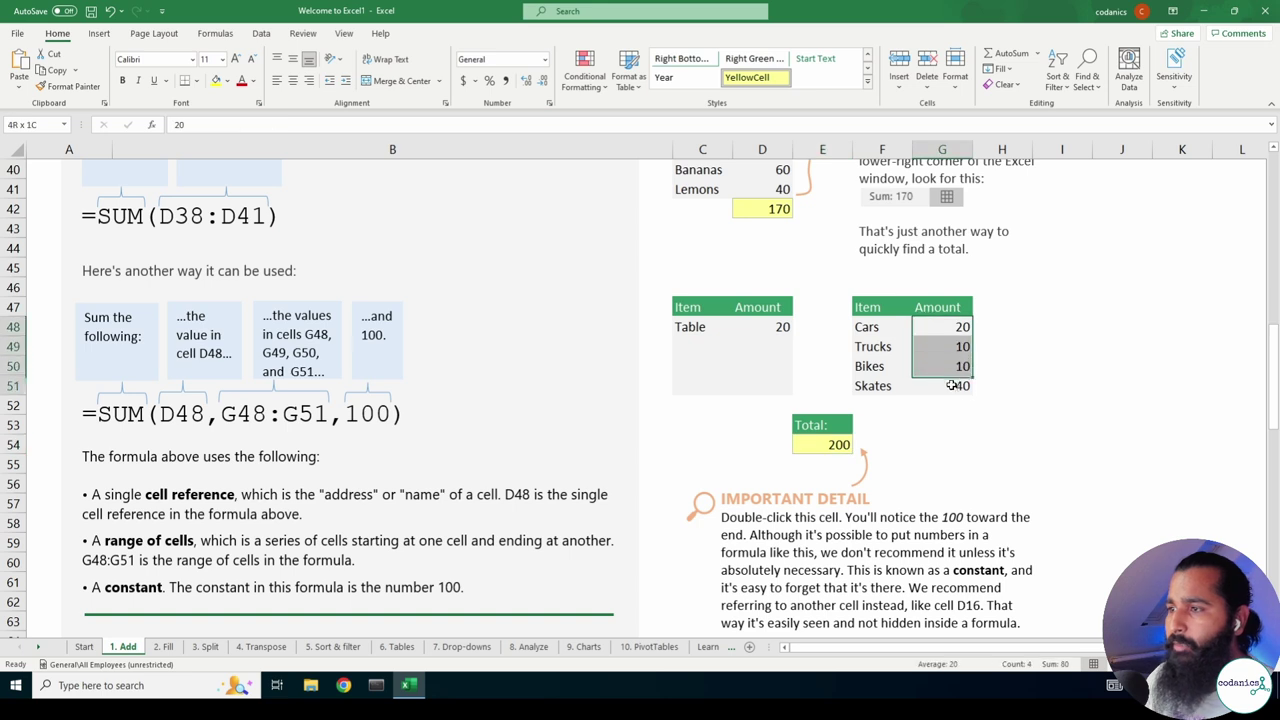
{"action": "left_click", "coordinate": [783, 326]}
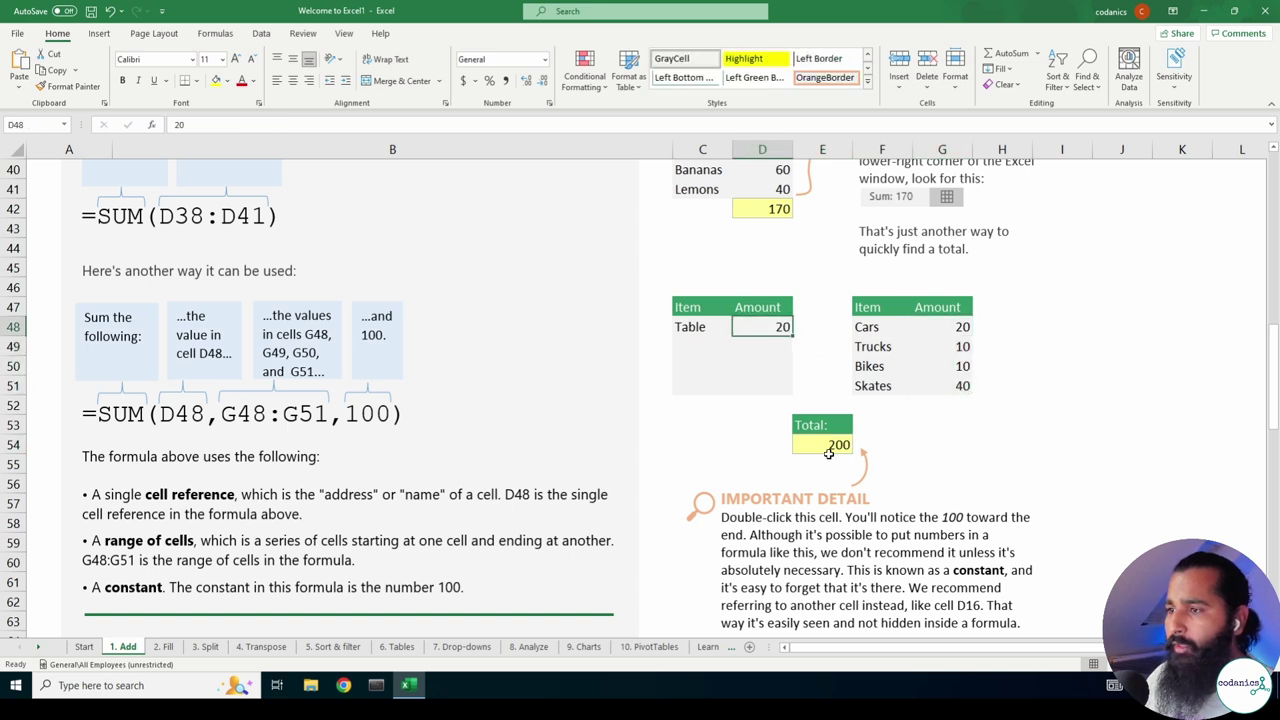
{"action": "left_click", "coordinate": [828, 453]}
{"action": "double_click", "coordinate": [829, 447]}
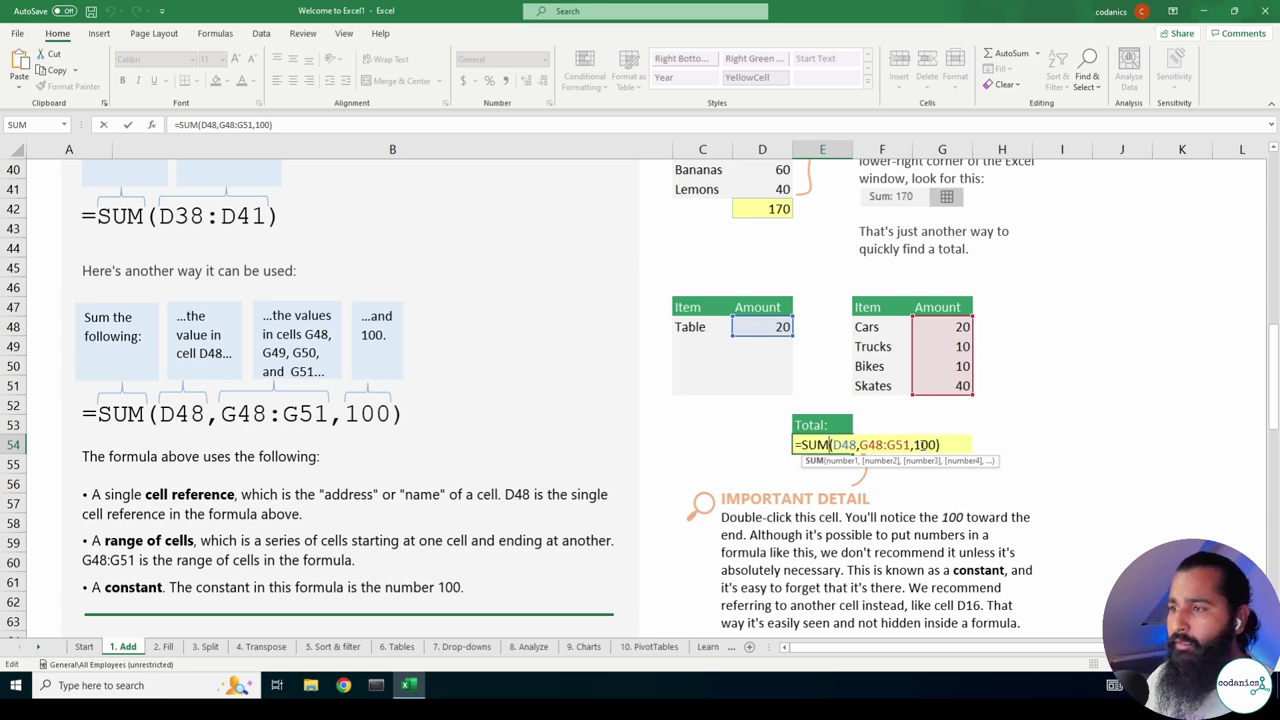
{"action": "key", "text": "Return"}
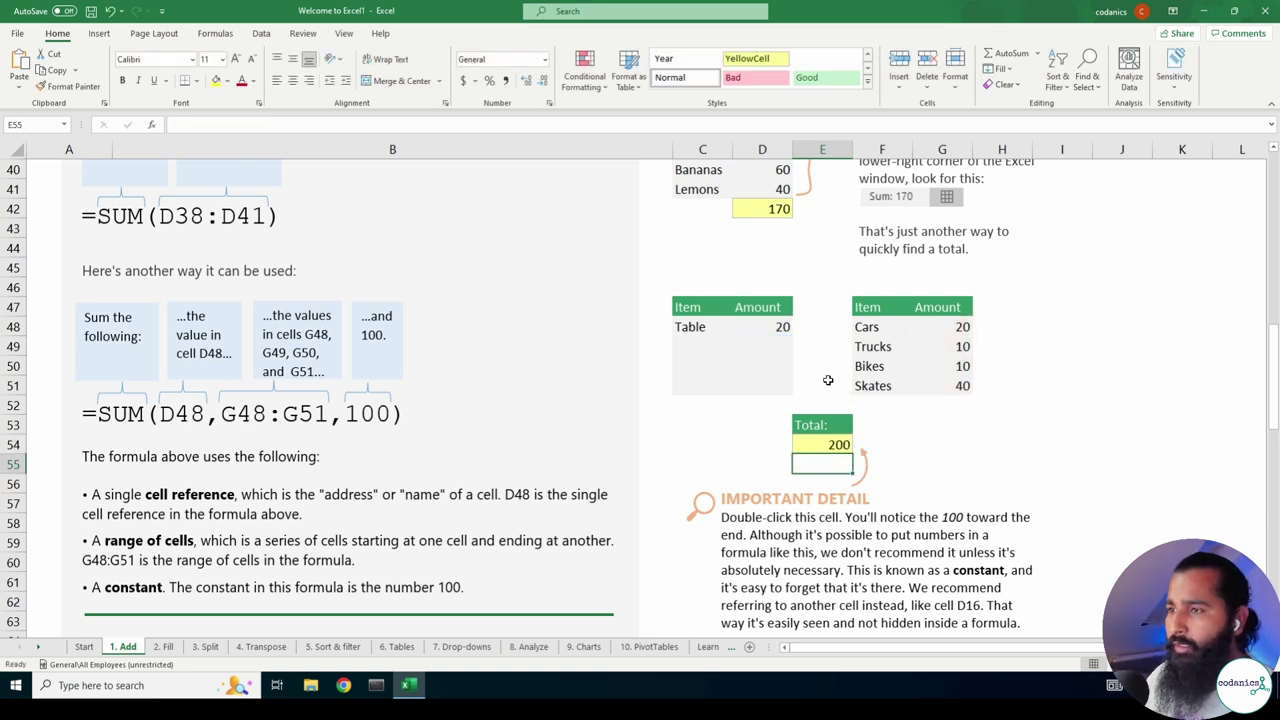
{"action": "left_click", "coordinate": [774, 328]}
Change E54's constant from 100 to 200, making =SUM(D48,G48:G51,200) total 300.
{"action": "left_click", "coordinate": [958, 327]}
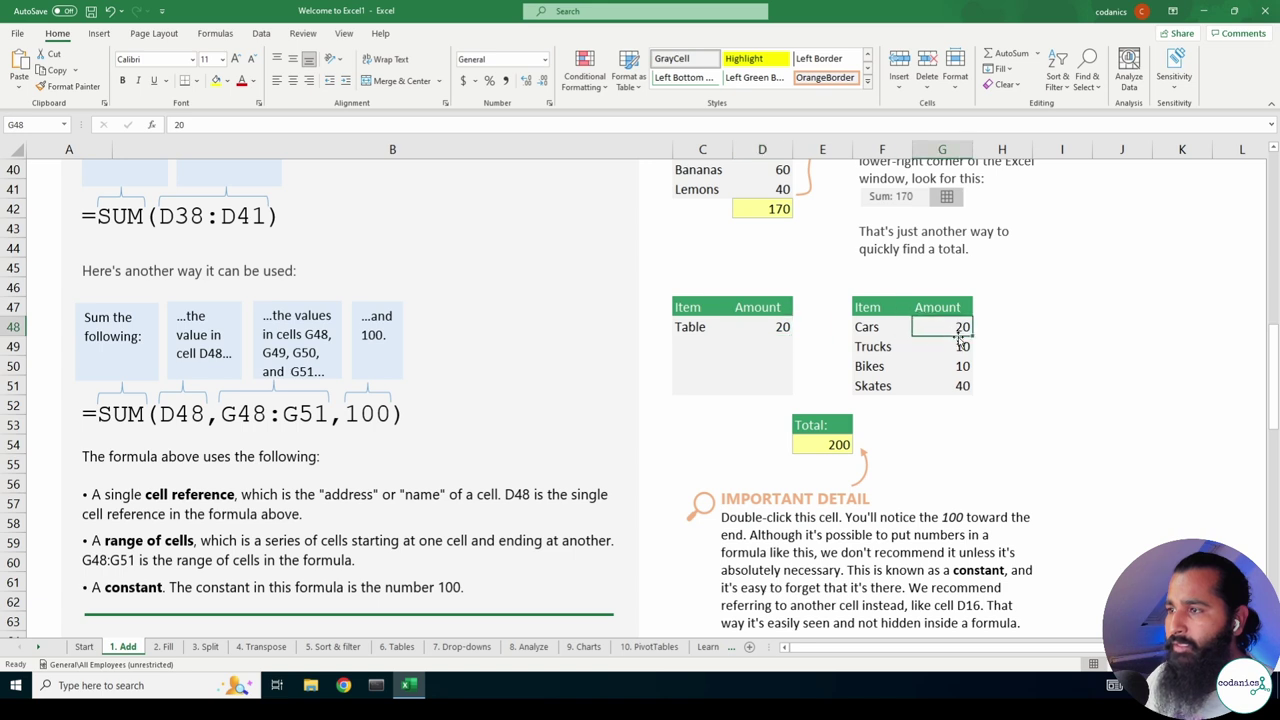
{"action": "left_click", "coordinate": [957, 346]}
{"action": "left_click", "coordinate": [952, 368]}
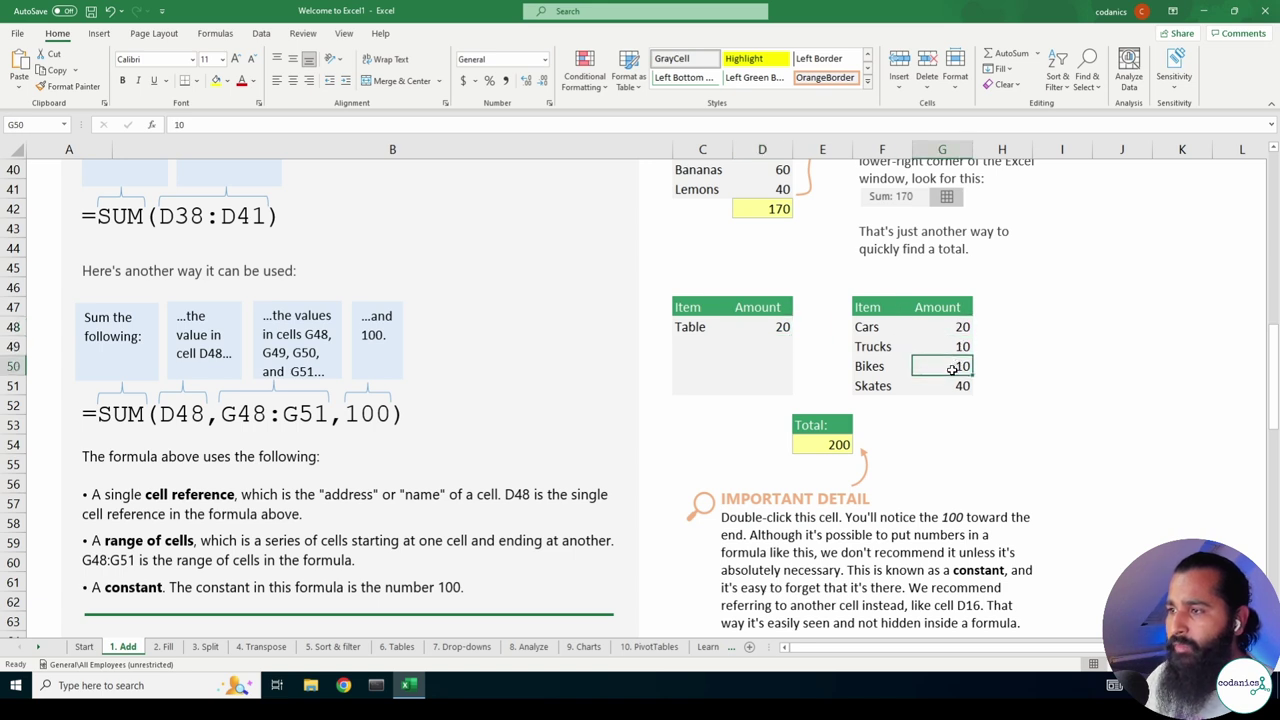
{"action": "left_click", "coordinate": [948, 388]}
{"action": "double_click", "coordinate": [826, 445]}
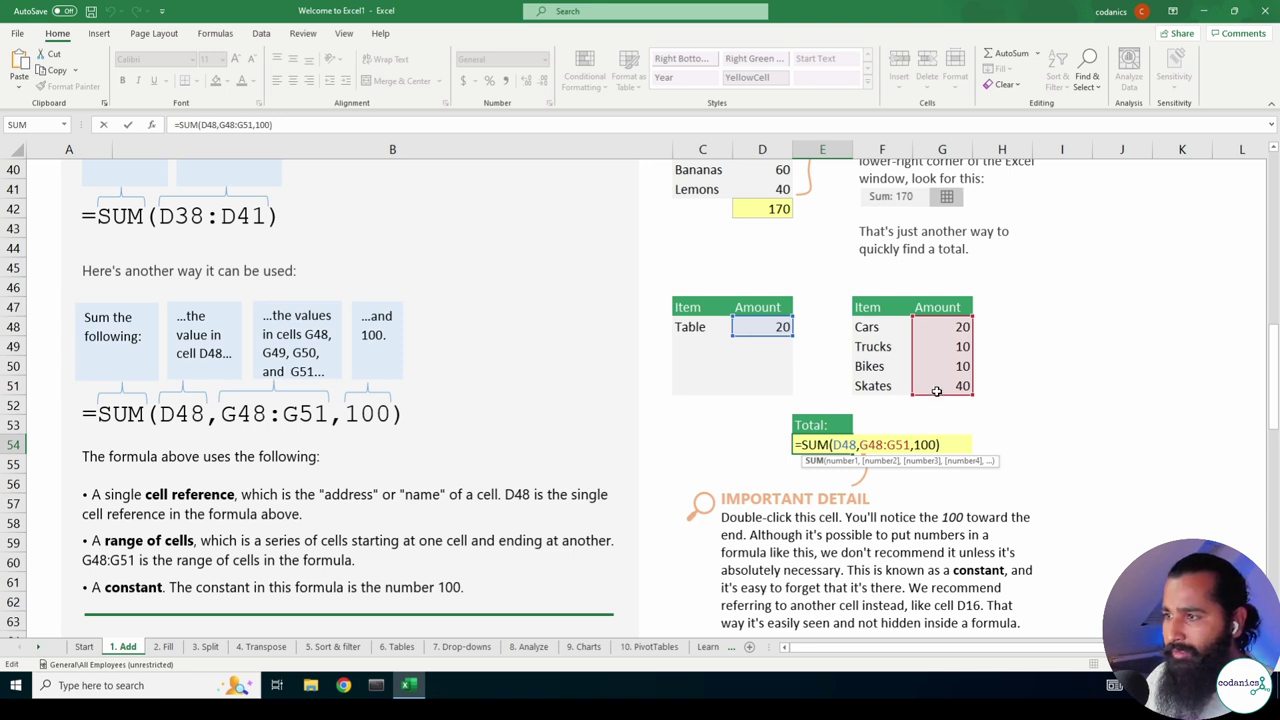
{"action": "left_click", "coordinate": [971, 440]}
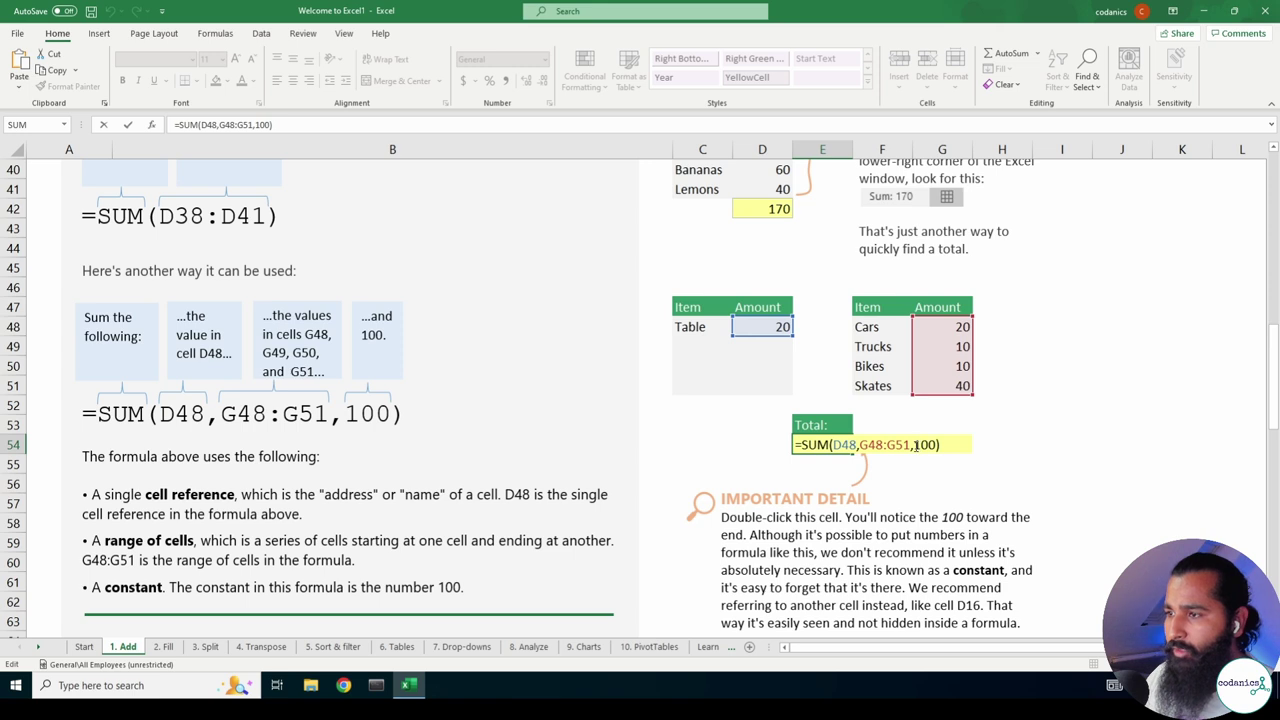
{"action": "left_click", "coordinate": [917, 445]}
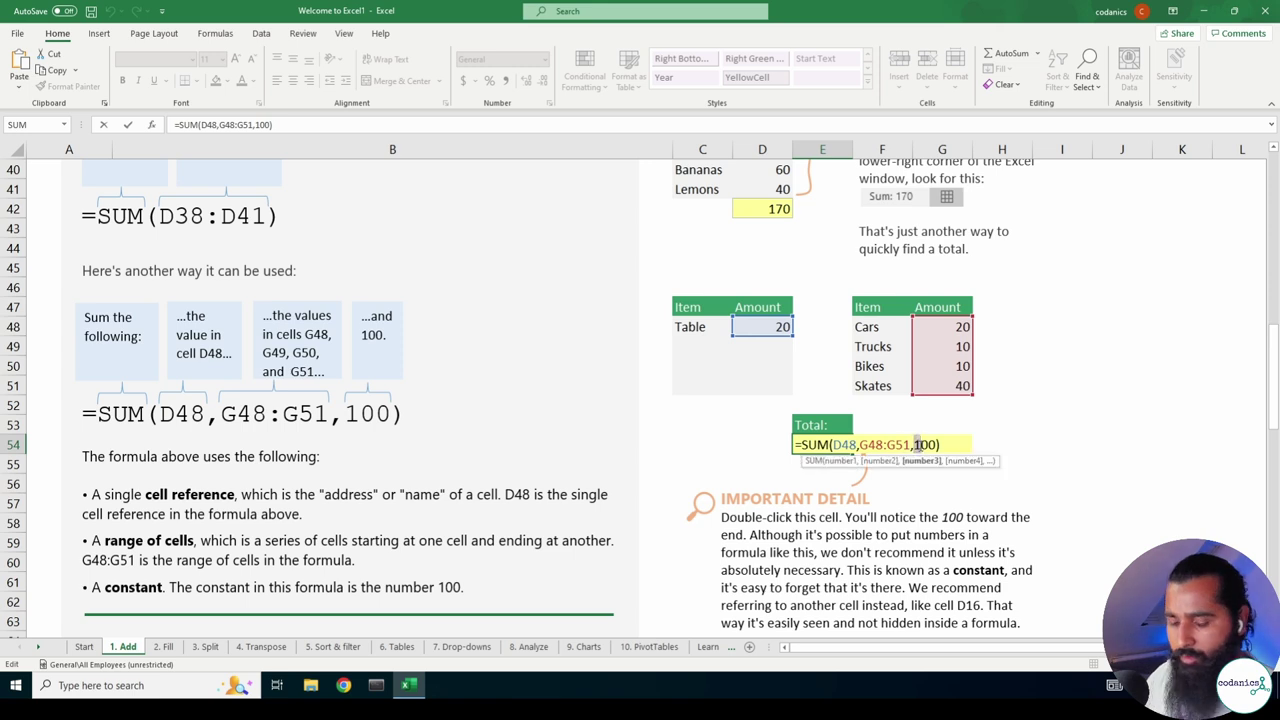
{"action": "key", "text": "BackSpace"}
{"action": "type", "text": "2"}
{"action": "key", "text": "Return"}
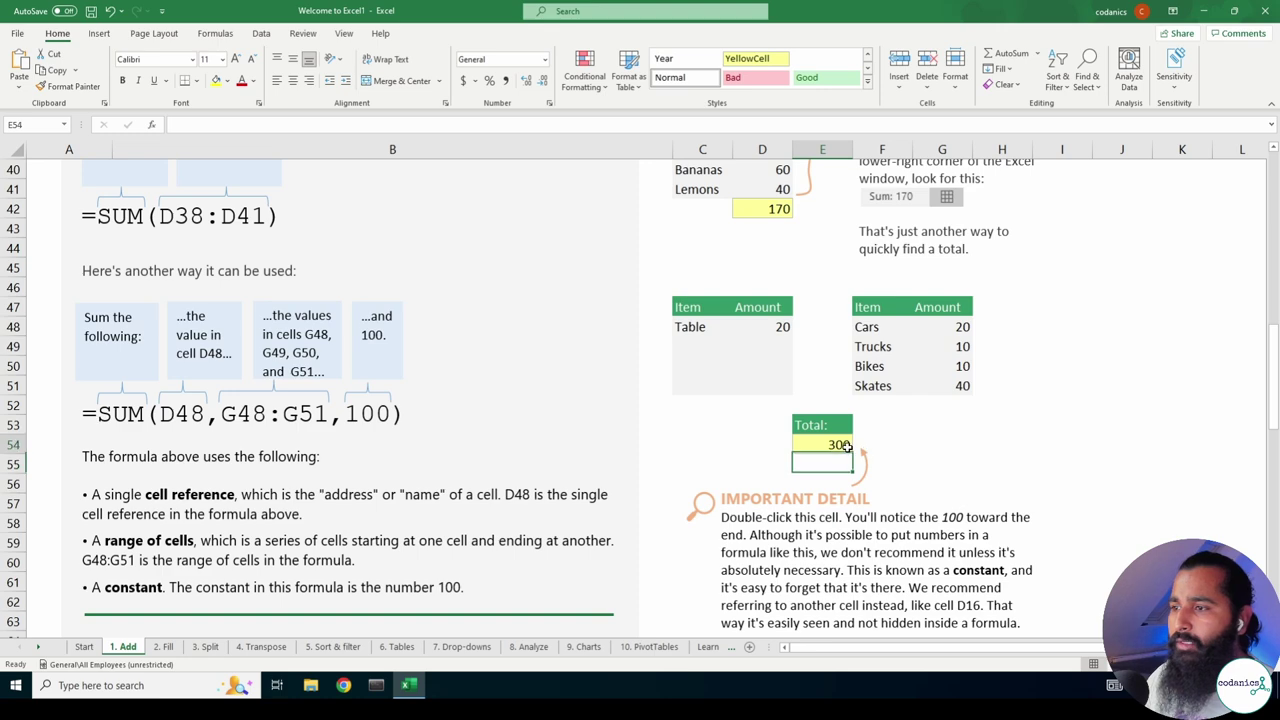
Review the E54 Total formula unchanged and scroll down to the SUMIF section.
{"action": "double_click", "coordinate": [843, 445]}
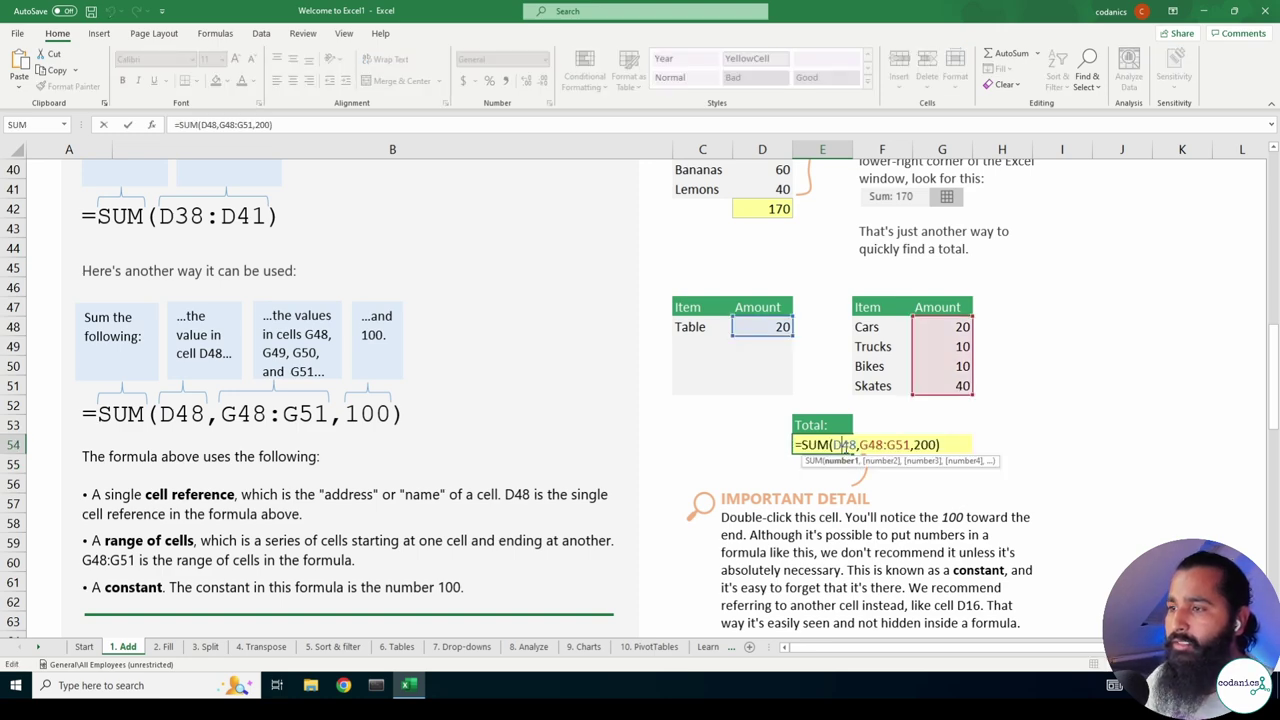
{"action": "key", "text": "Escape"}
{"action": "double_click", "coordinate": [829, 444]}
{"action": "key", "text": "Escape"}
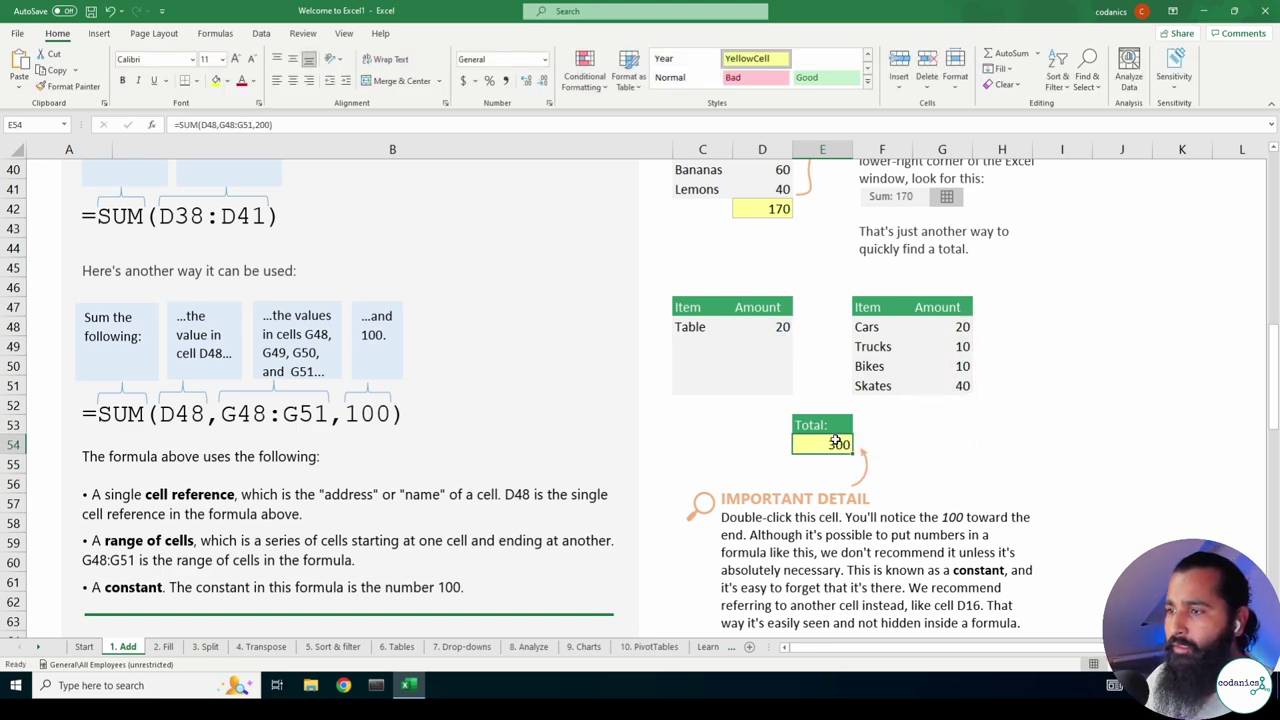
{"action": "scroll", "coordinate": [835, 440], "scroll_direction": "down", "scroll_amount": 2}
{"action": "scroll", "coordinate": [840, 437], "scroll_direction": "down", "scroll_amount": 2}
{"action": "scroll", "coordinate": [840, 437], "scroll_direction": "down", "scroll_amount": 2}
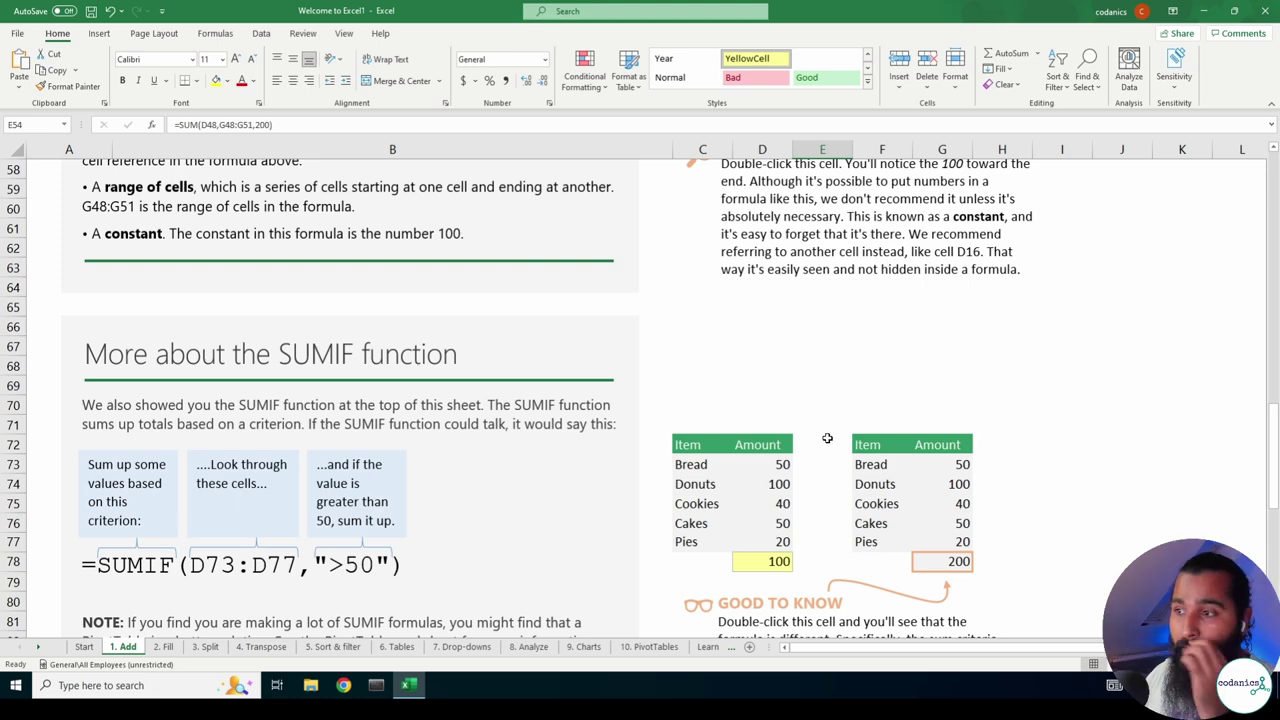
{"action": "scroll", "coordinate": [827, 438], "scroll_direction": "down", "scroll_amount": 3}
{"action": "double_click", "coordinate": [768, 385]}
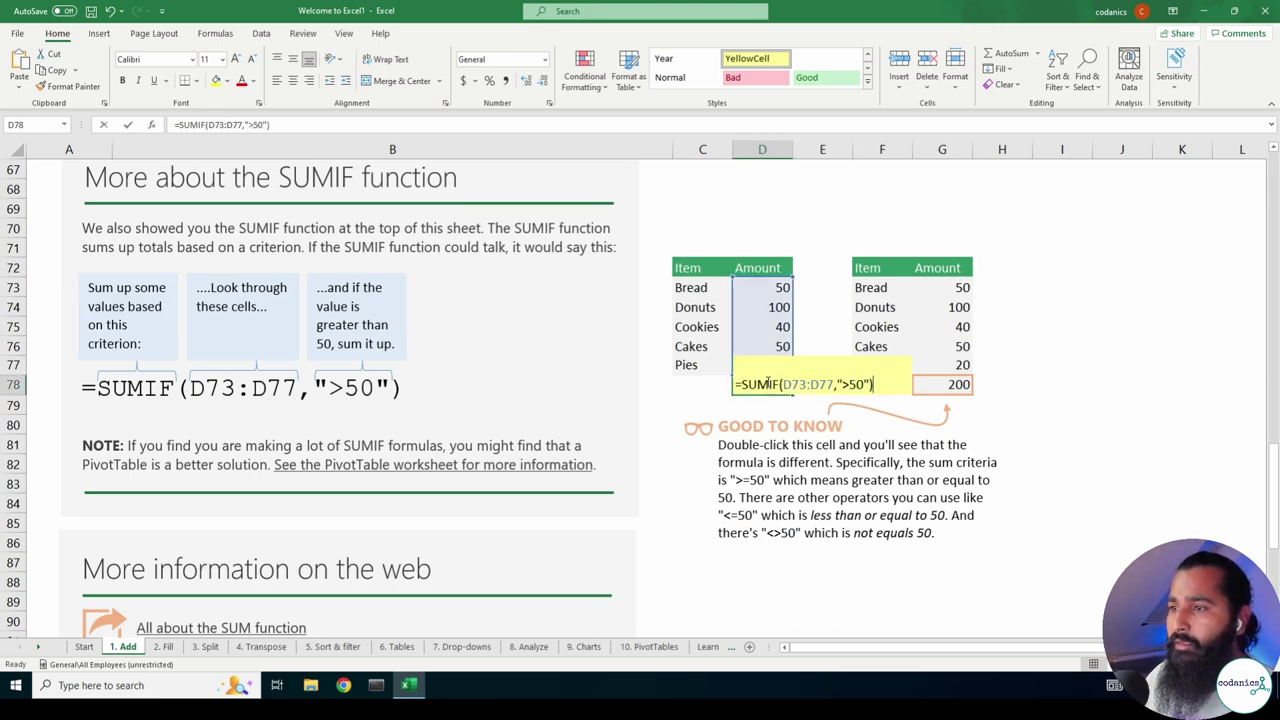
{"action": "double_click", "coordinate": [950, 385]}
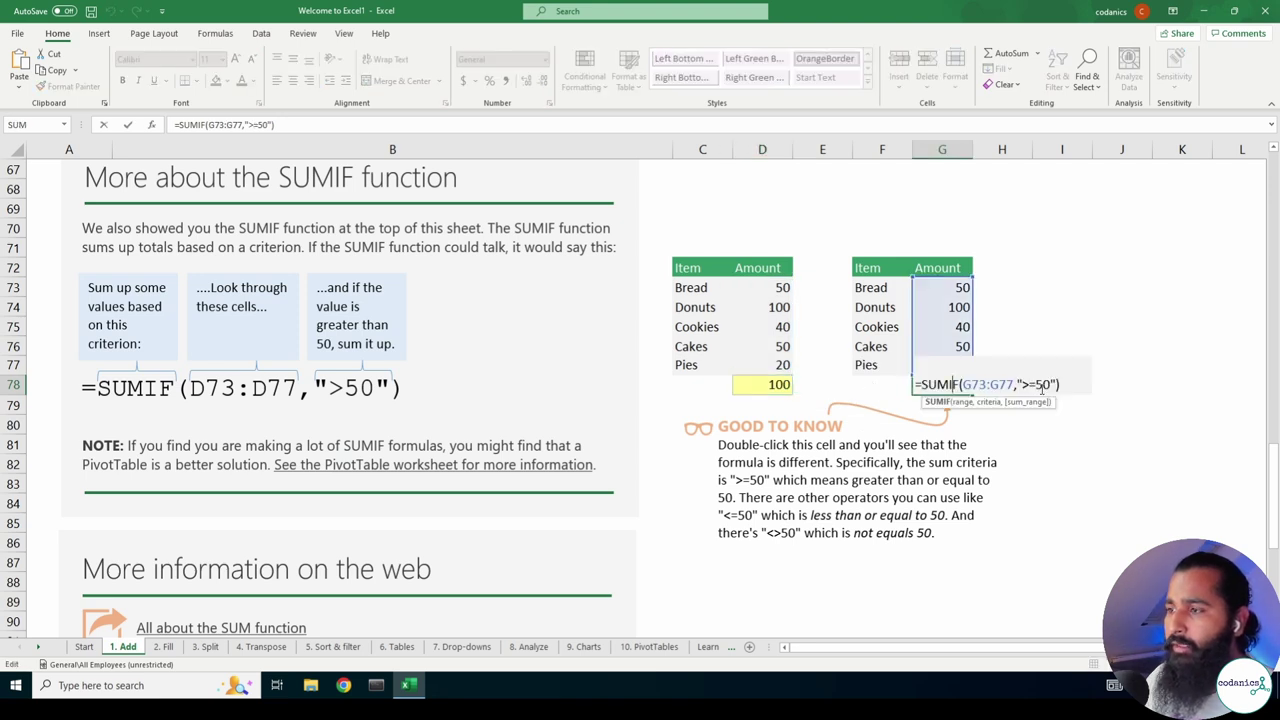
{"action": "key", "text": "Escape"}
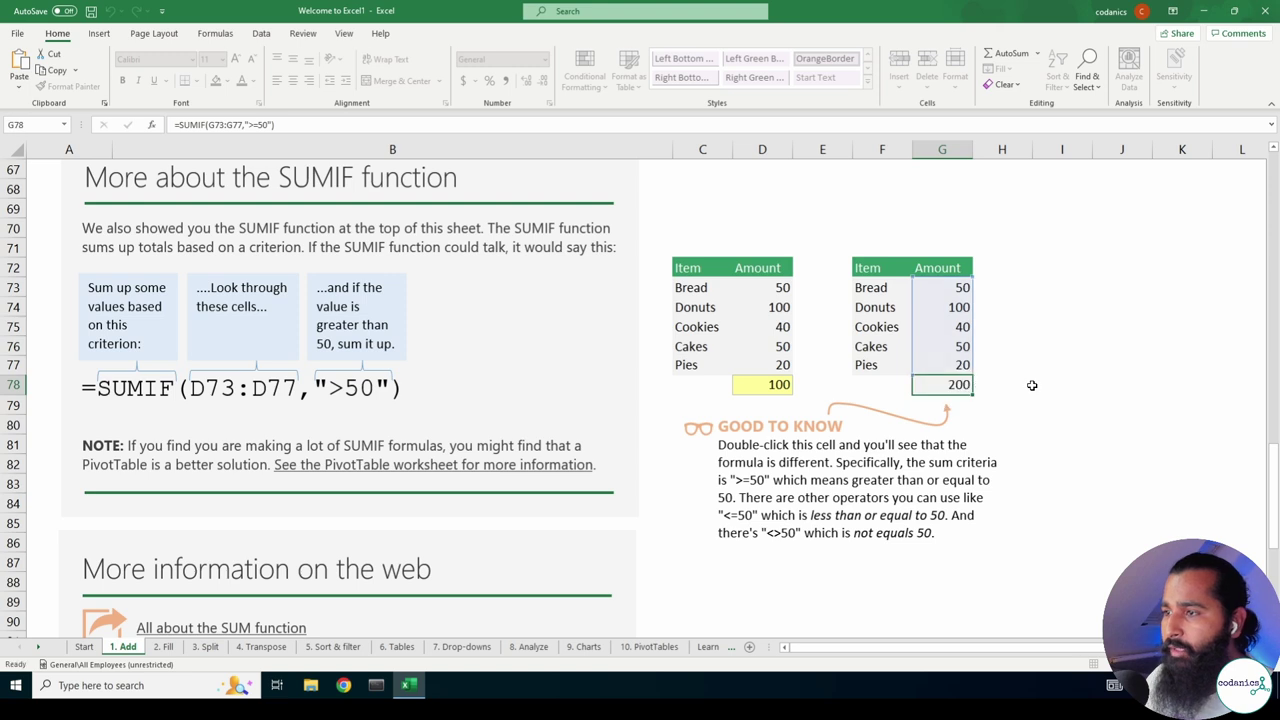
{"action": "left_click", "coordinate": [755, 387]}
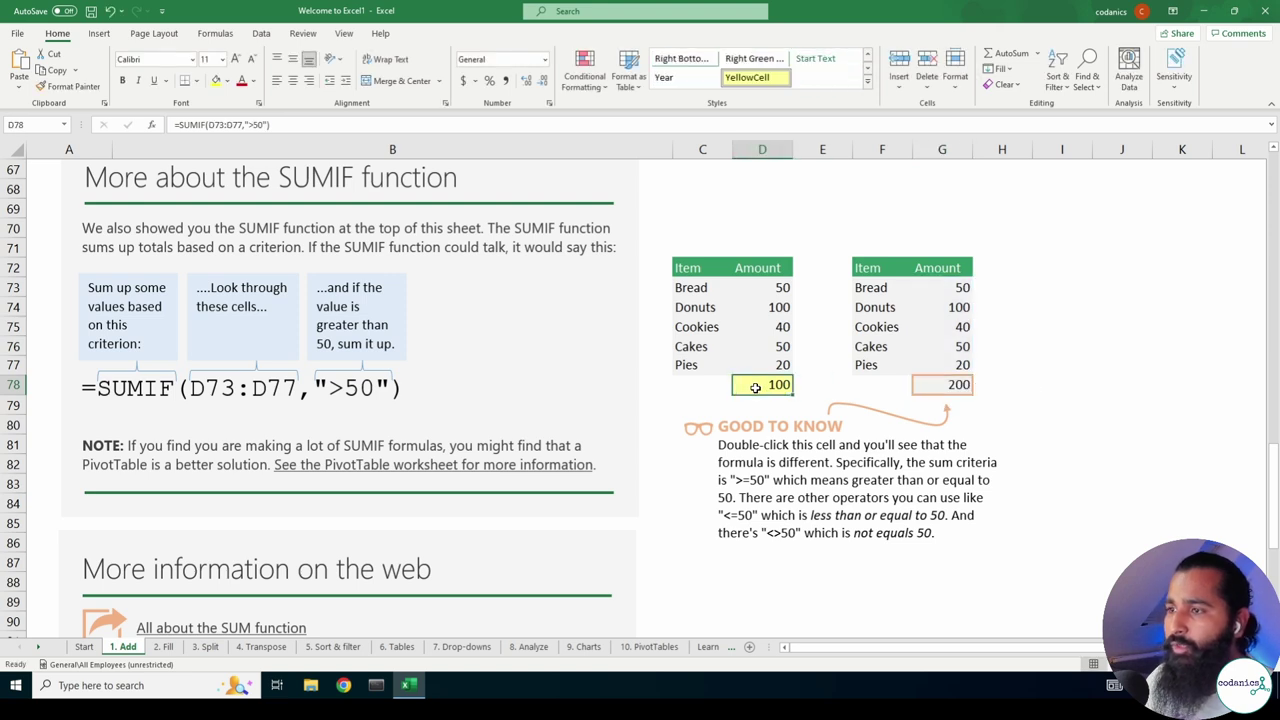
{"action": "left_click", "coordinate": [775, 307]}
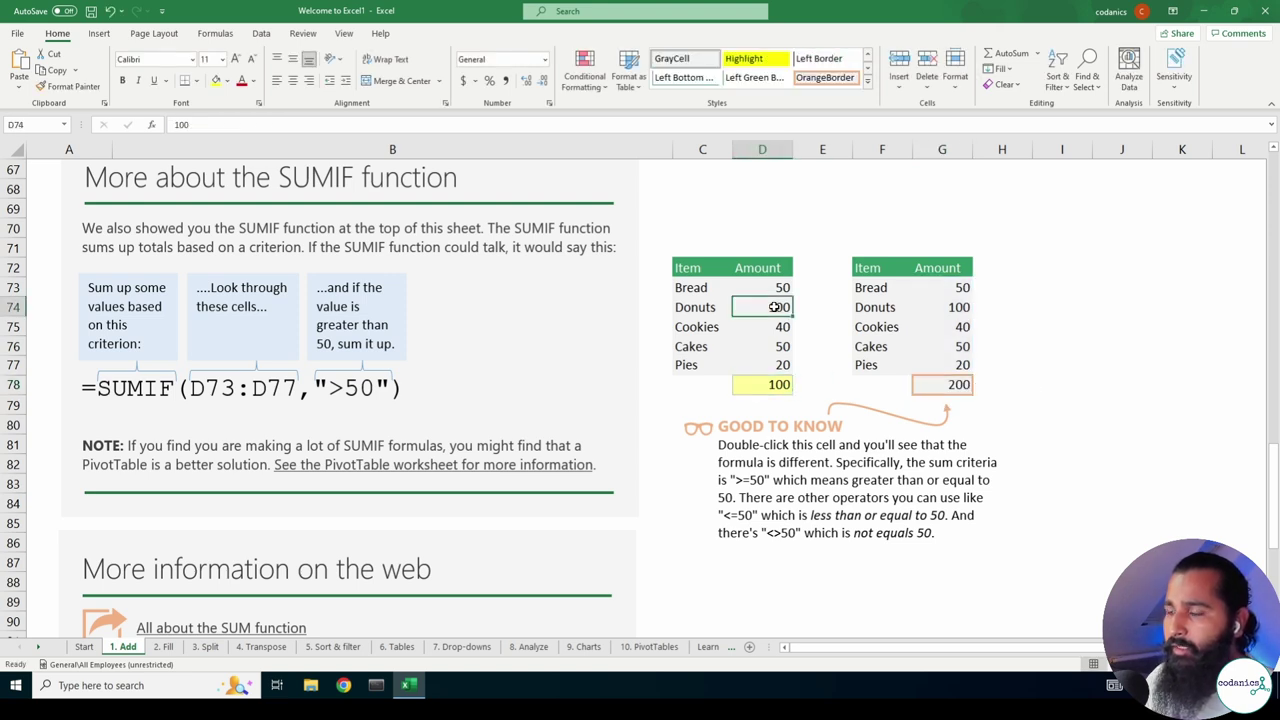
{"action": "double_click", "coordinate": [936, 385]}
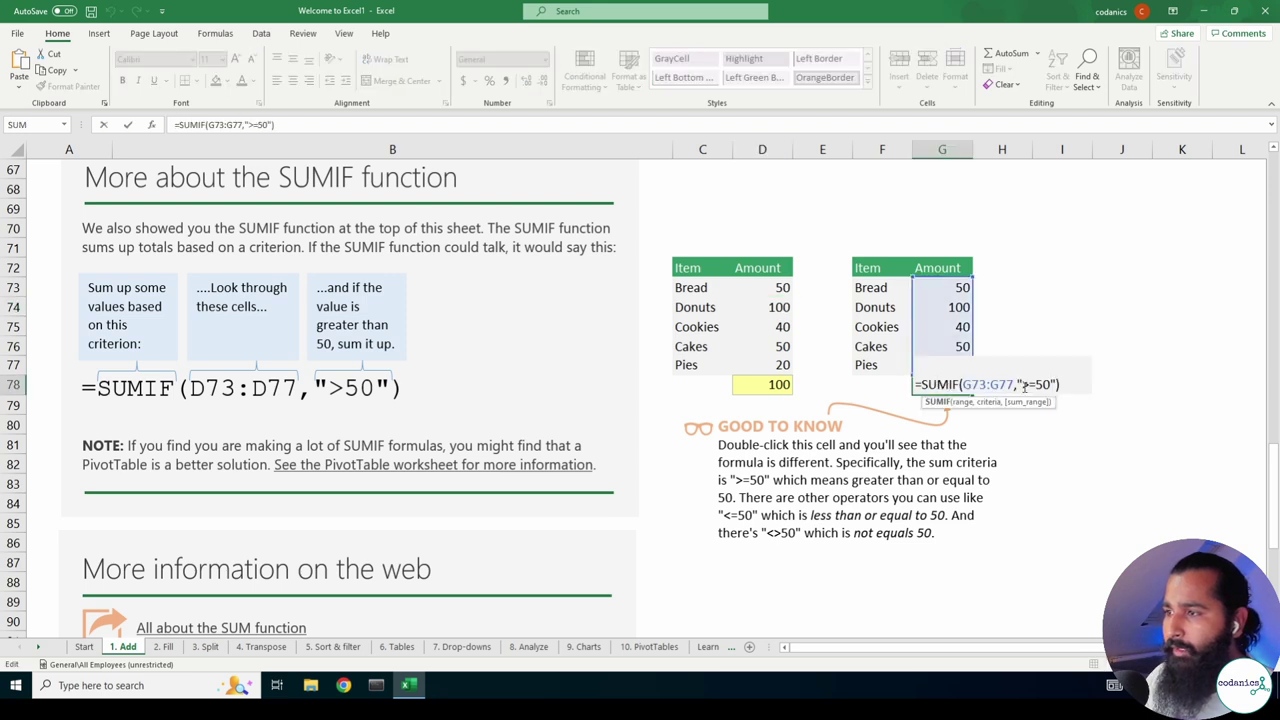
{"action": "left_click_drag", "start_coordinate": [1022, 386], "coordinate": [1052, 386]}
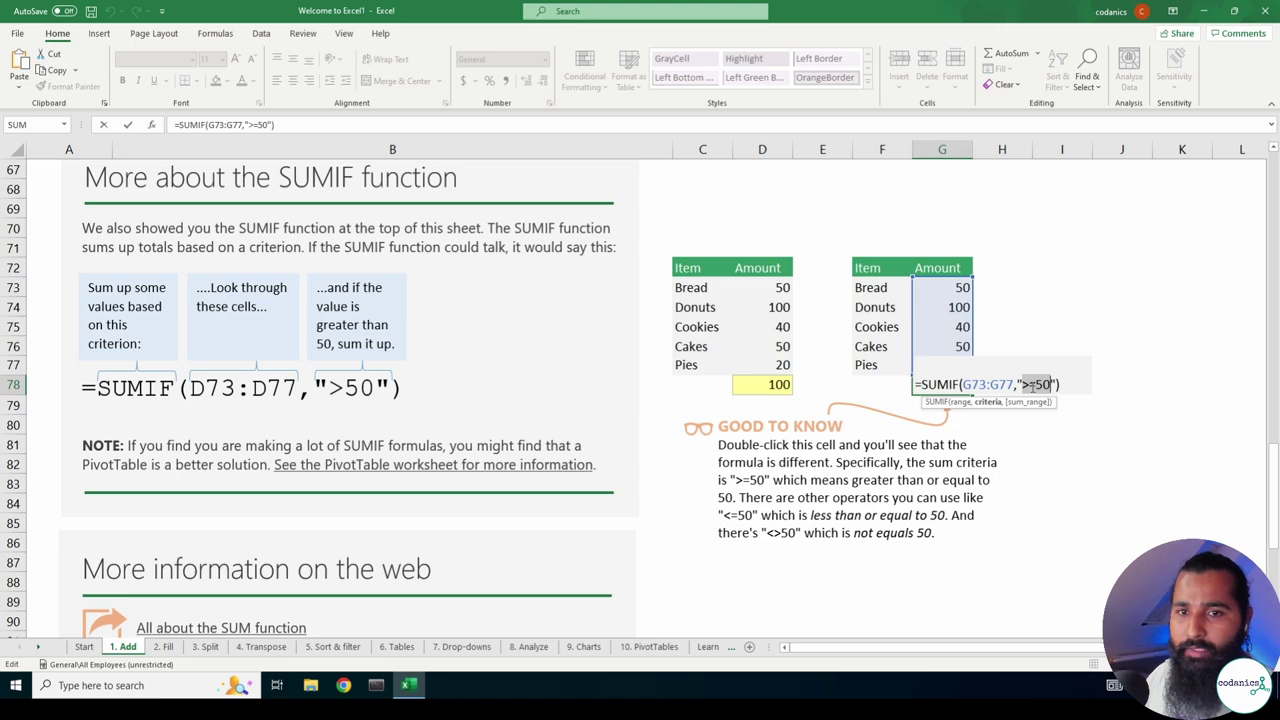
{"action": "left_click", "coordinate": [1121, 390]}
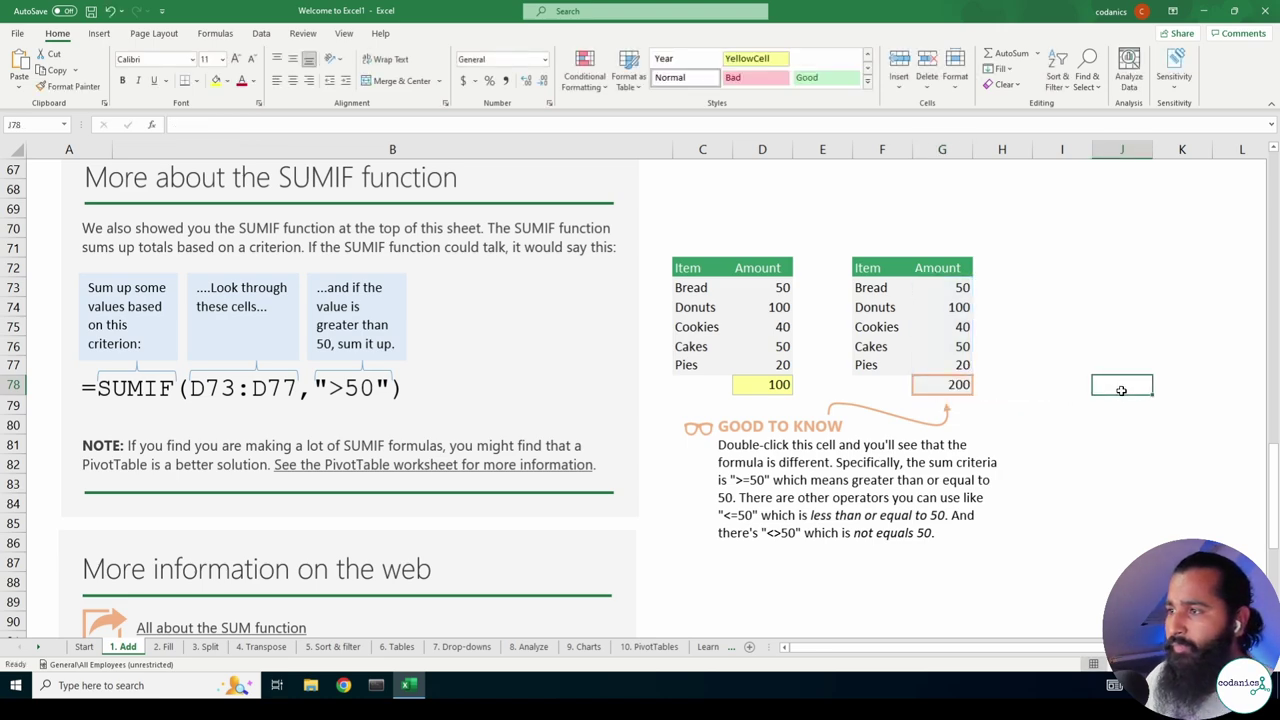
{"action": "scroll", "coordinate": [983, 397], "scroll_direction": "up", "scroll_amount": 2}
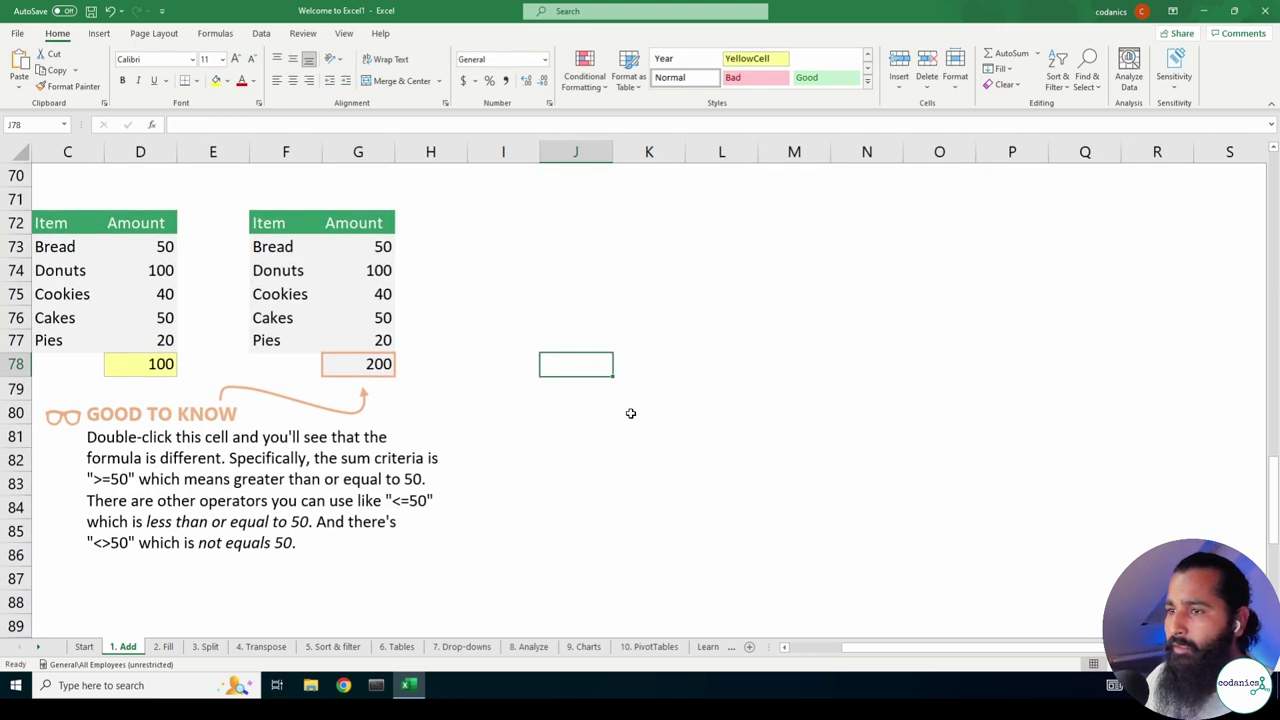
{"action": "left_click_drag", "start_coordinate": [889, 647], "coordinate": [866, 648]}
{"action": "double_click", "coordinate": [1028, 364]}
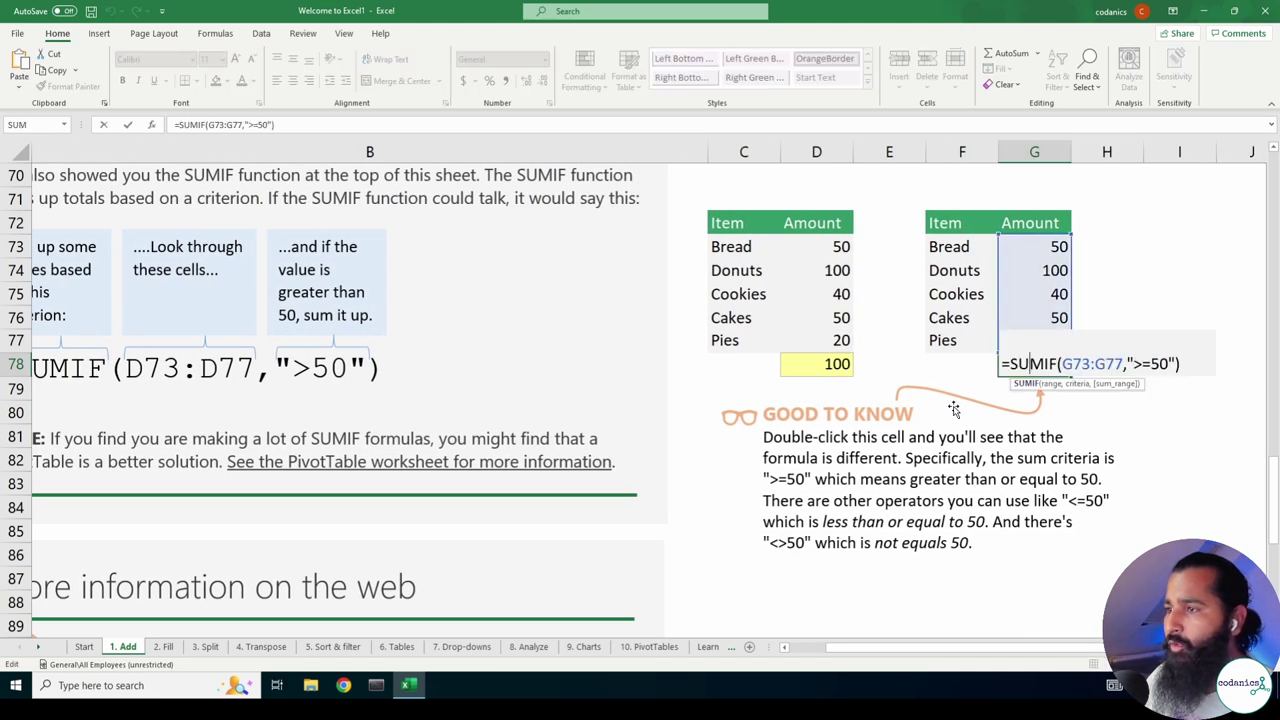
{"action": "key", "text": "Escape"}
{"action": "scroll", "coordinate": [936, 413], "scroll_direction": "down", "scroll_amount": 4}
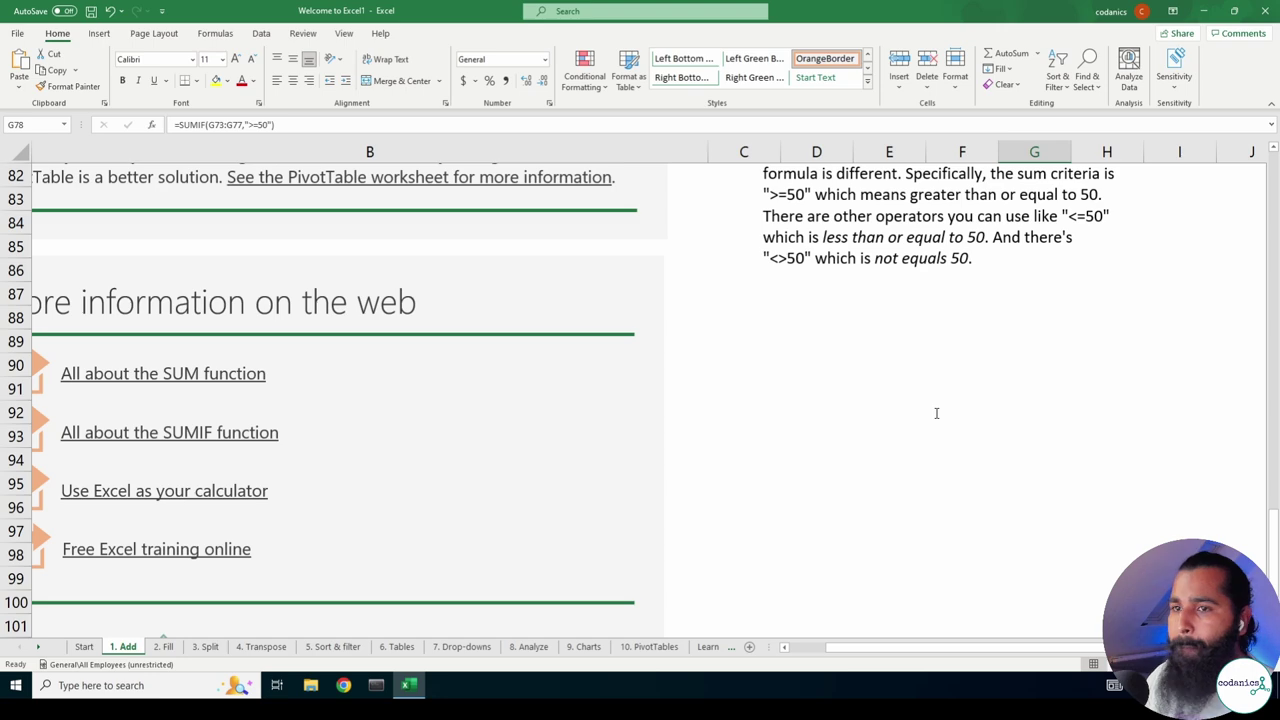
{"action": "scroll", "coordinate": [936, 413], "scroll_direction": "down", "scroll_amount": 2}
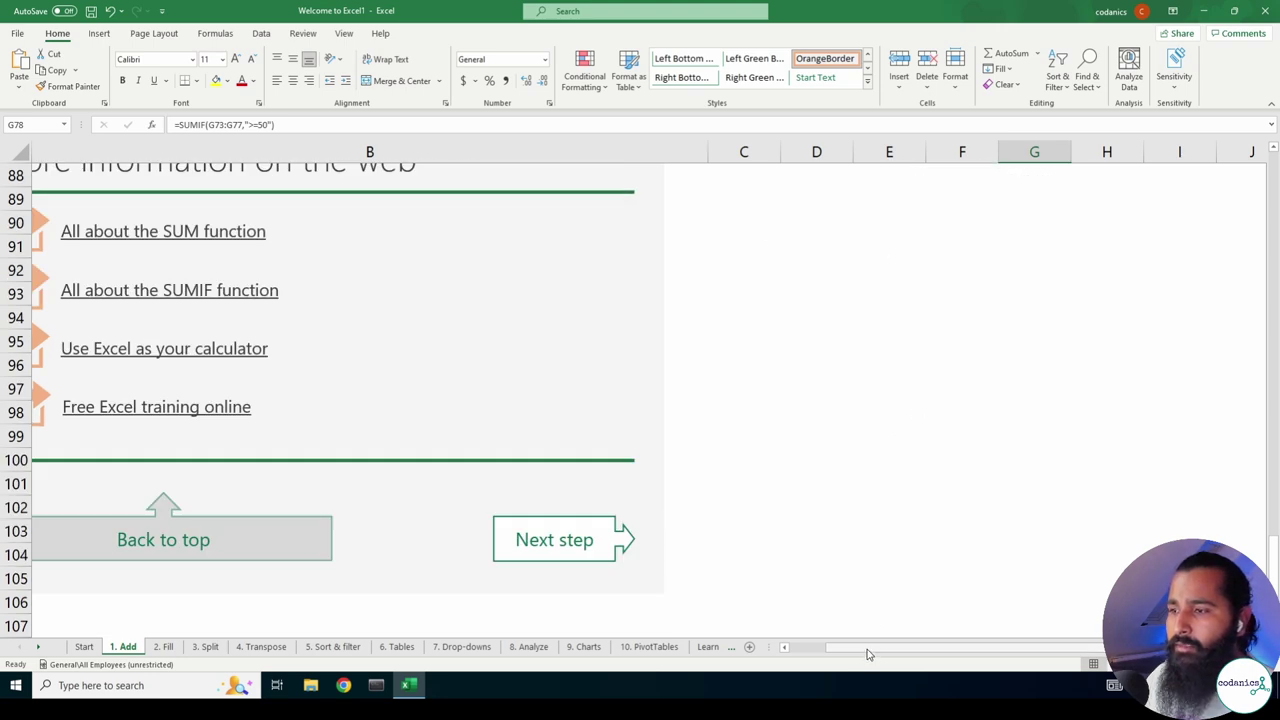
{"action": "left_click_drag", "start_coordinate": [869, 648], "coordinate": [838, 648]}
{"action": "scroll", "coordinate": [856, 373], "scroll_direction": "up", "scroll_amount": 6}
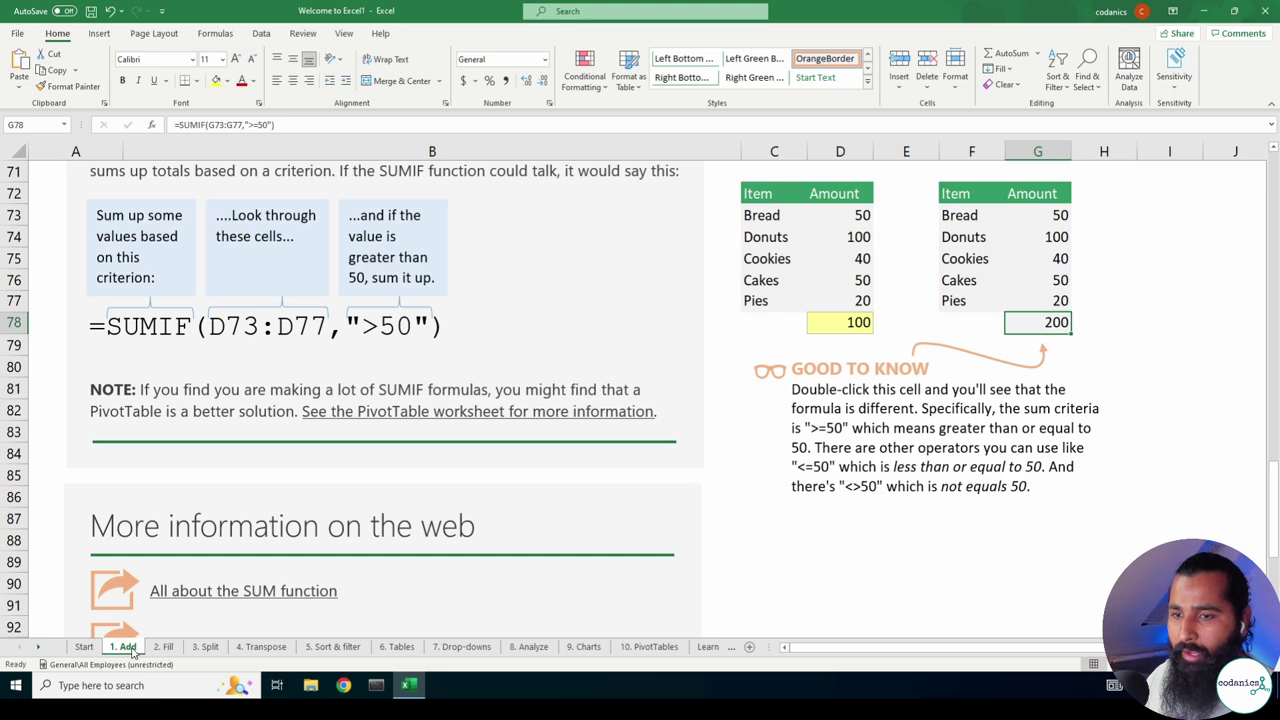
Enter =SUM(D4:D7) in the fruit total cell D8 so it shows 170.
{"action": "scroll", "coordinate": [300, 452], "scroll_direction": "up", "scroll_amount": 3}
{"action": "scroll", "coordinate": [310, 449], "scroll_direction": "up", "scroll_amount": 5}
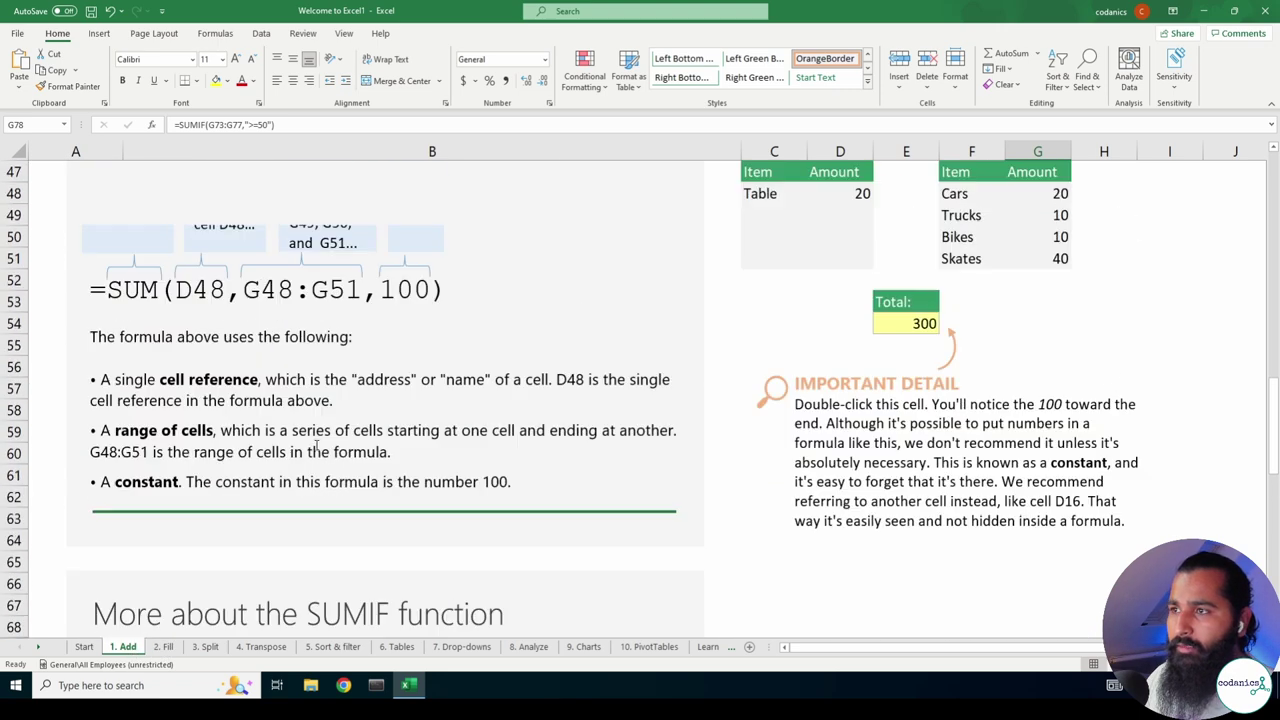
{"action": "scroll", "coordinate": [317, 448], "scroll_direction": "up", "scroll_amount": 3}
{"action": "scroll", "coordinate": [317, 448], "scroll_direction": "up", "scroll_amount": 6}
{"action": "scroll", "coordinate": [317, 445], "scroll_direction": "up", "scroll_amount": 4}
{"action": "scroll", "coordinate": [316, 450], "scroll_direction": "up", "scroll_amount": 2}
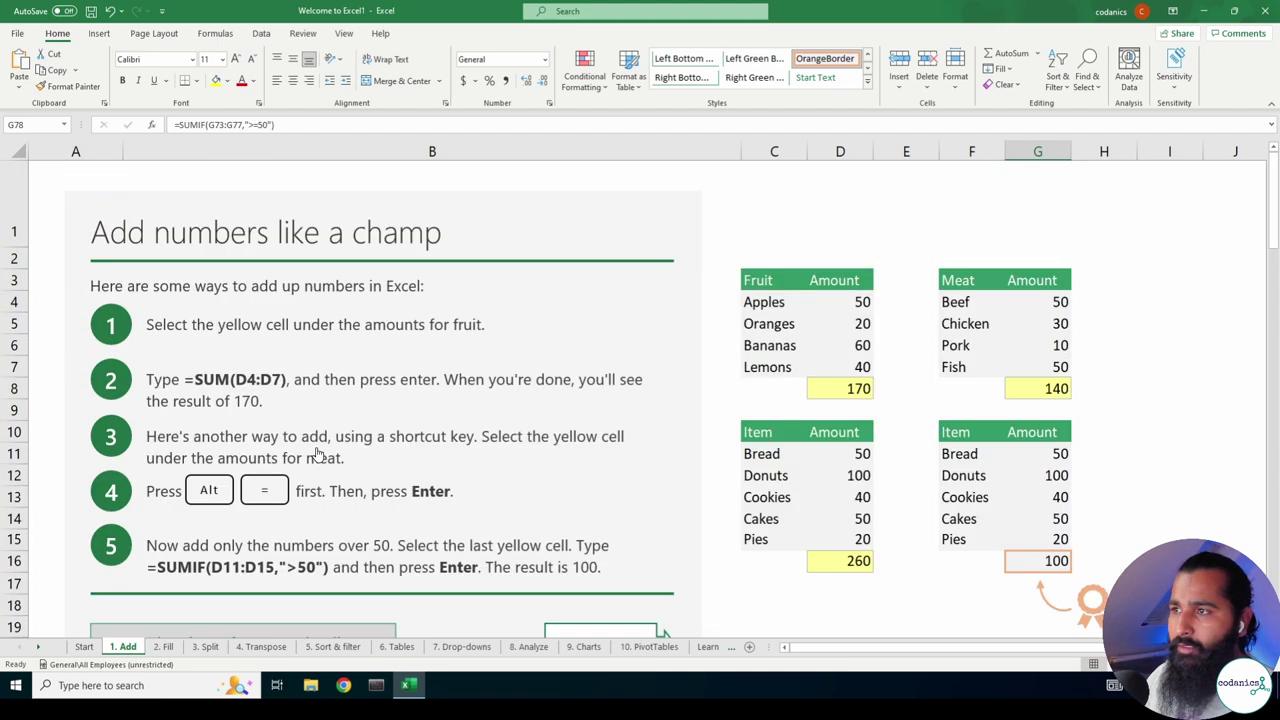
{"action": "left_click", "coordinate": [833, 397]}
{"action": "type", "text": "=SUM(D4:D7)"}
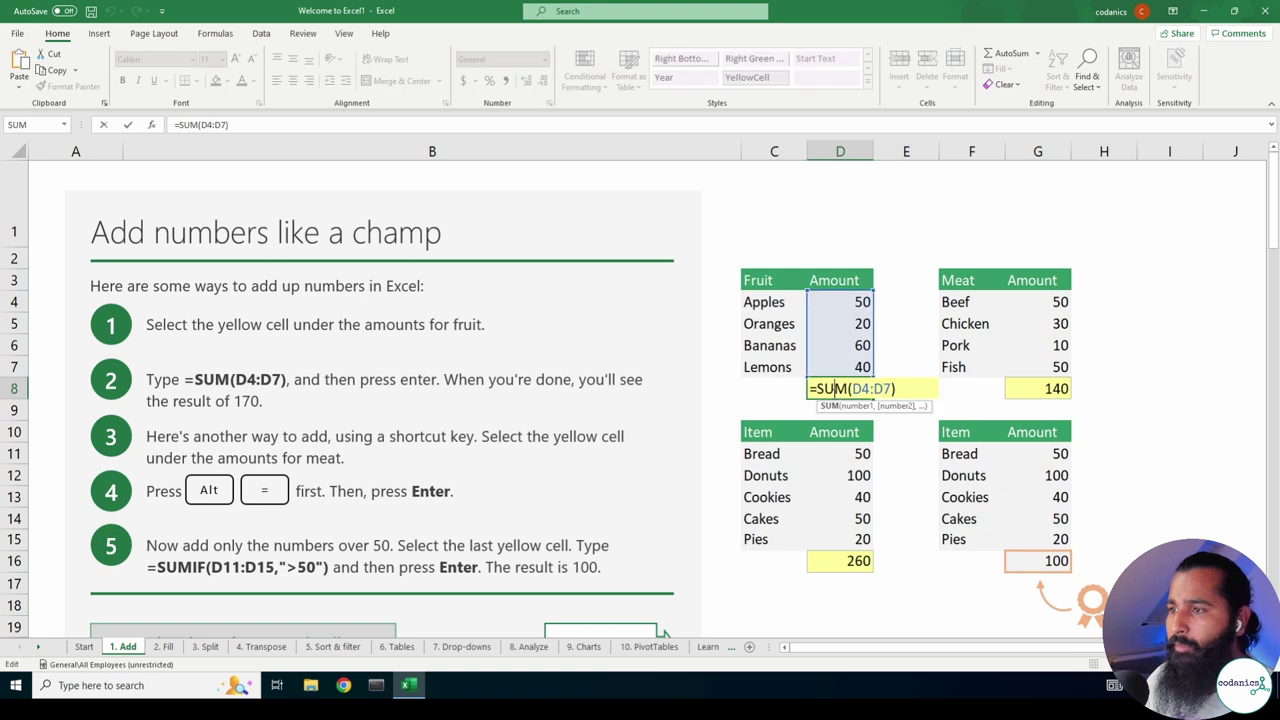
{"action": "key", "text": "Return"}
Check the meat total G8 and item total D16, then scroll down the sheet.
{"action": "left_click", "coordinate": [1046, 388]}
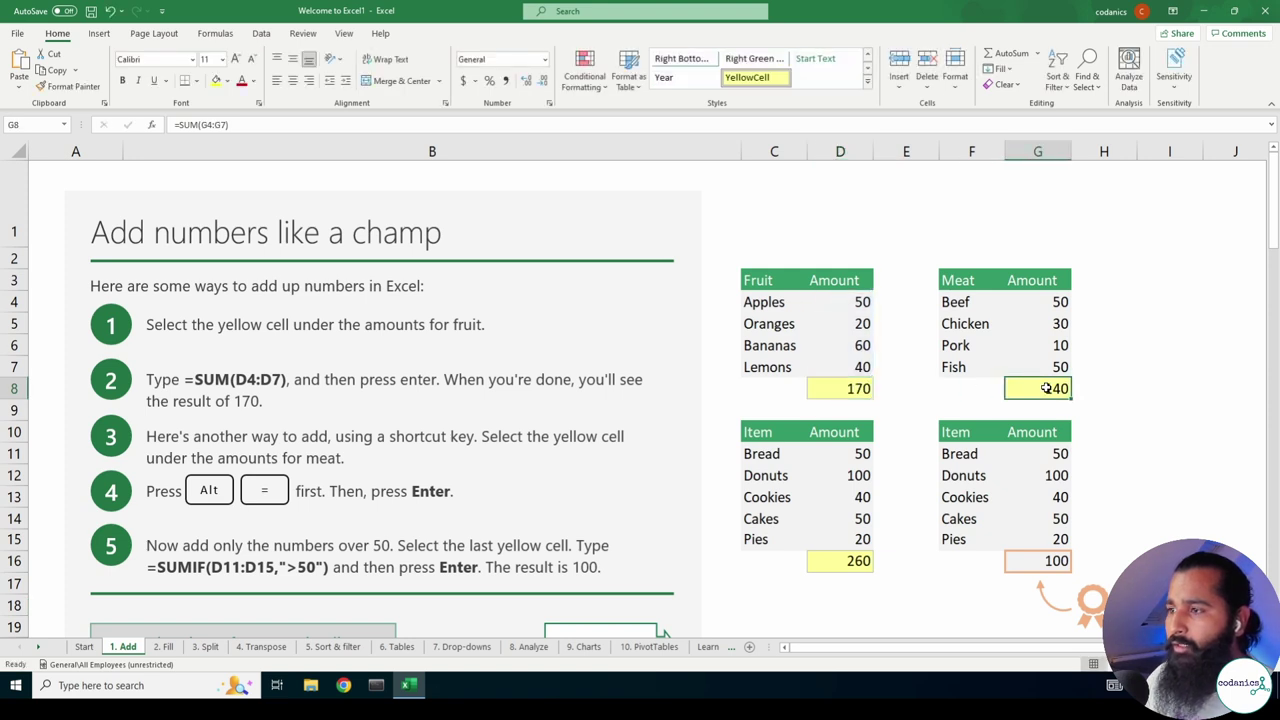
{"action": "left_click", "coordinate": [850, 565]}
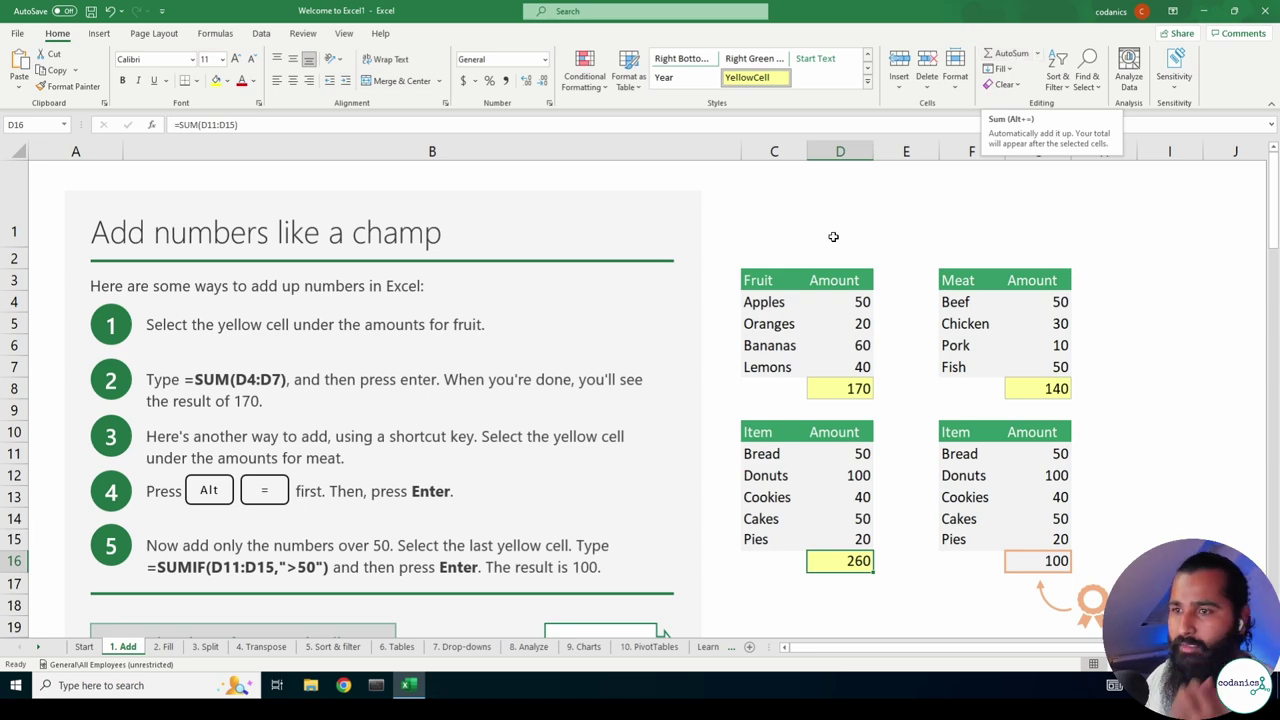
{"action": "scroll", "coordinate": [660, 452], "scroll_direction": "down", "scroll_amount": 5}
{"action": "scroll", "coordinate": [660, 452], "scroll_direction": "down", "scroll_amount": 1}
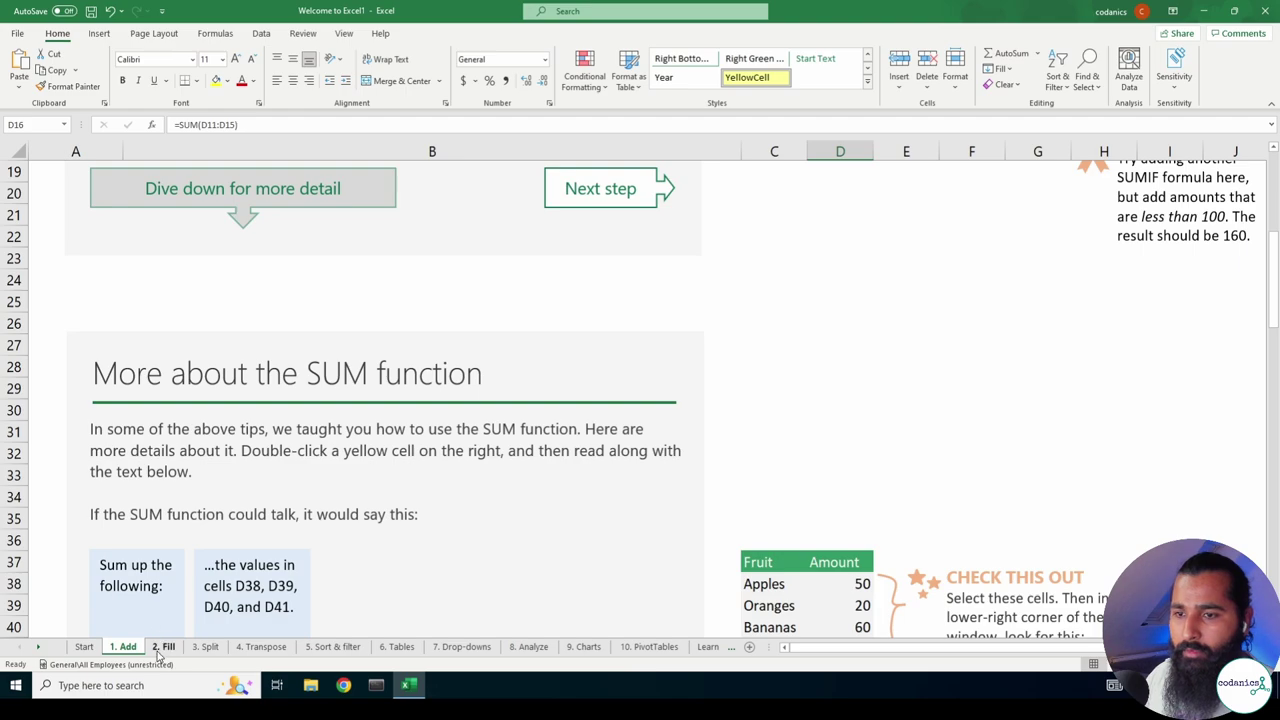
{"action": "scroll", "coordinate": [281, 489], "scroll_direction": "down", "scroll_amount": 3}
{"action": "scroll", "coordinate": [281, 489], "scroll_direction": "down", "scroll_amount": 2}
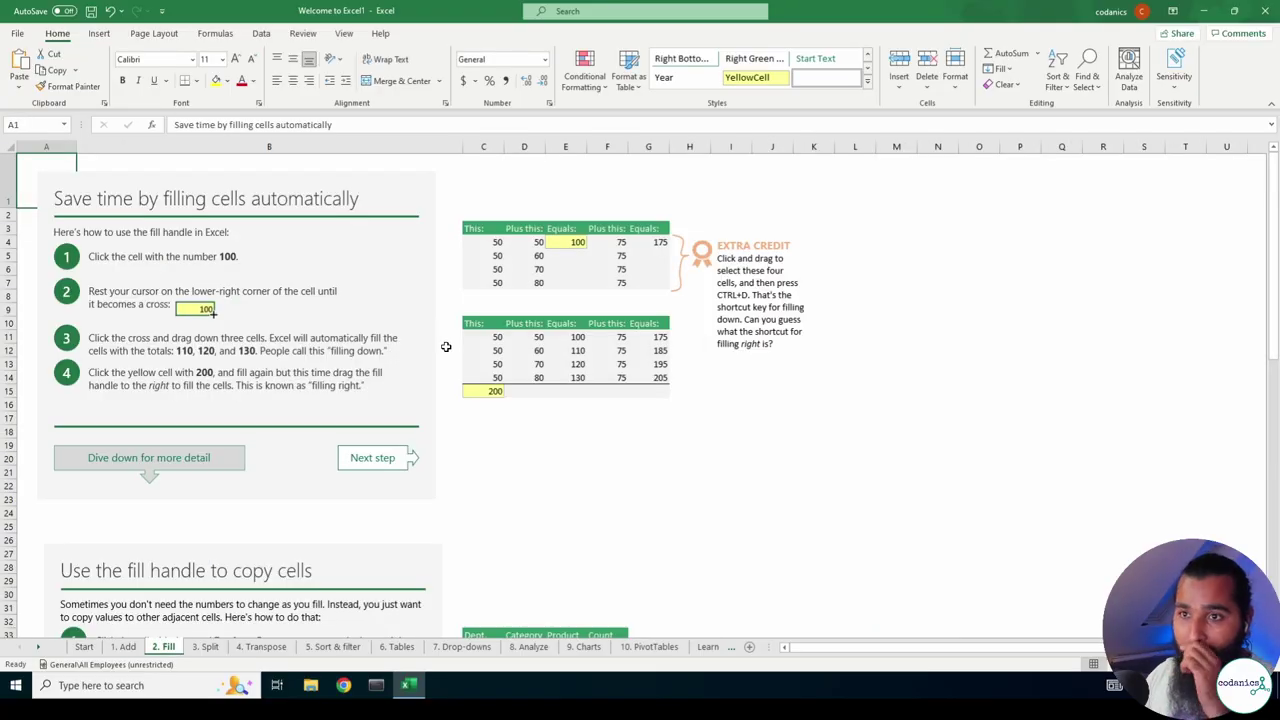
Drag E4's SUM formula down to E7 so E5:E7 show 110, 120 and 130.
{"action": "scroll", "coordinate": [572, 267], "scroll_direction": "up", "scroll_amount": 3, "text": "ctrl"}
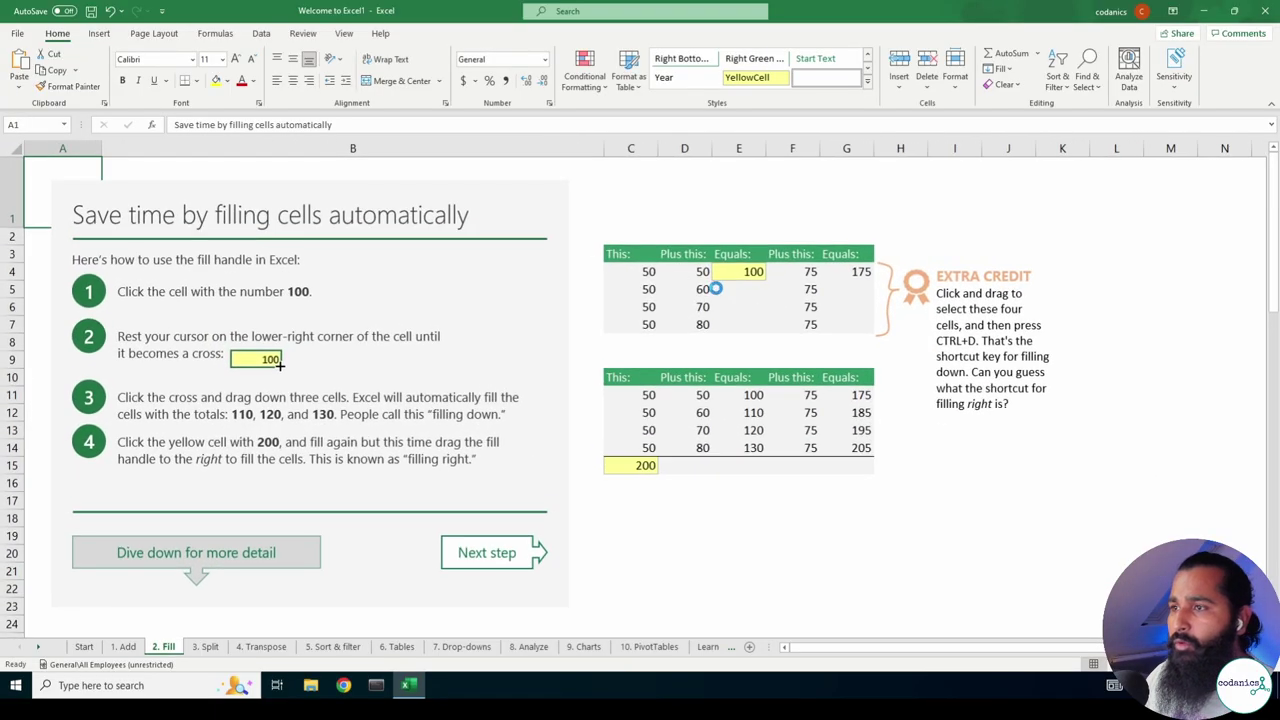
{"action": "scroll", "coordinate": [715, 288], "scroll_direction": "up", "scroll_amount": 1, "text": "ctrl"}
{"action": "double_click", "coordinate": [826, 289]}
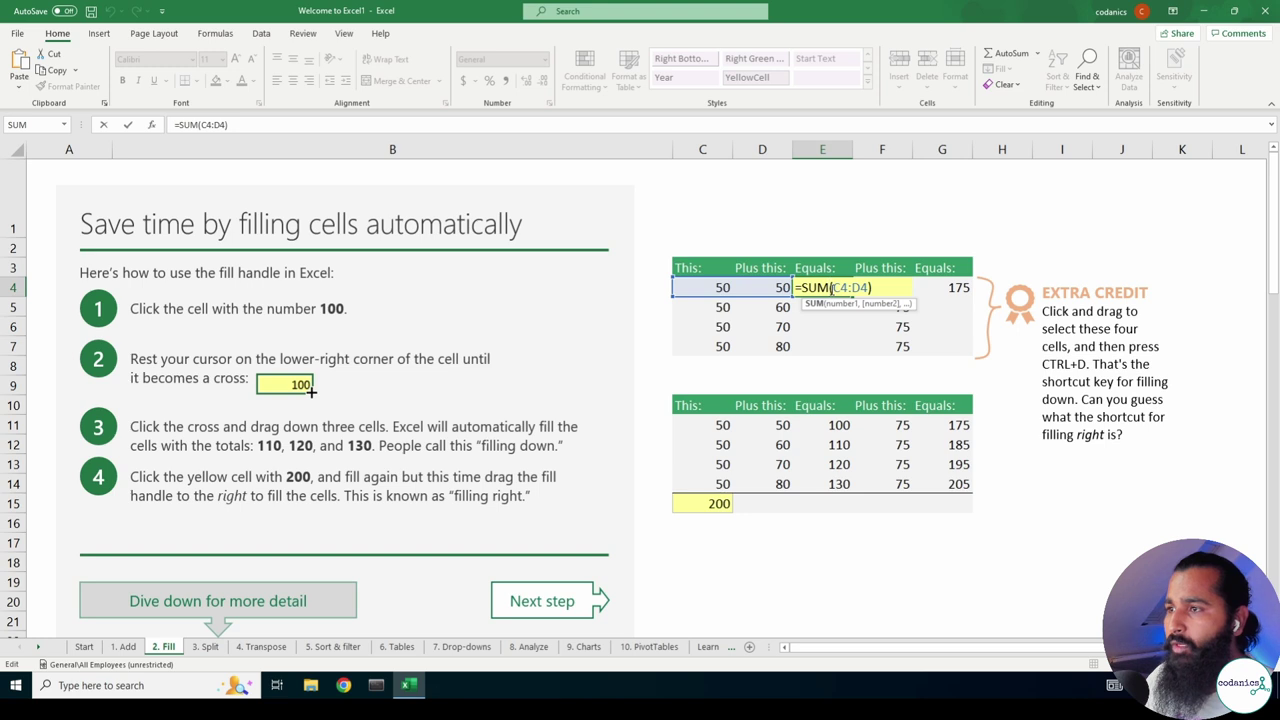
{"action": "key", "text": "ctrl+Return"}
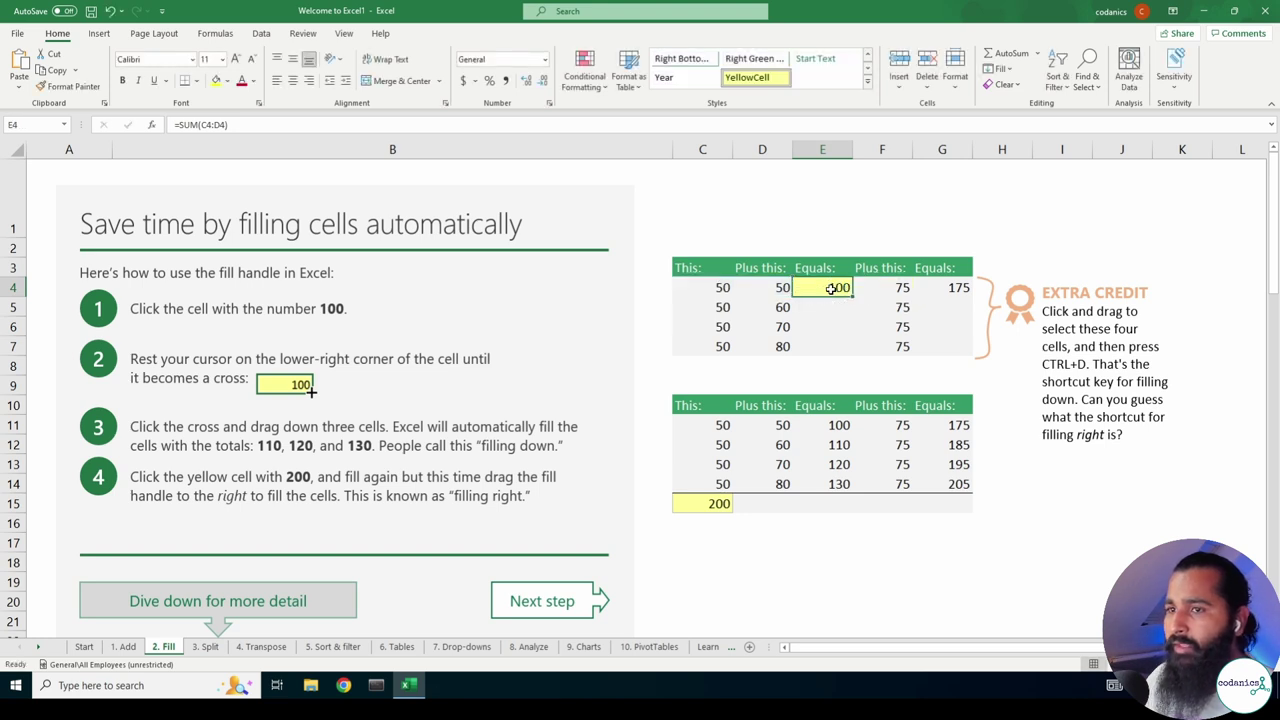
{"action": "left_click_drag", "start_coordinate": [855, 296], "coordinate": [855, 296]}
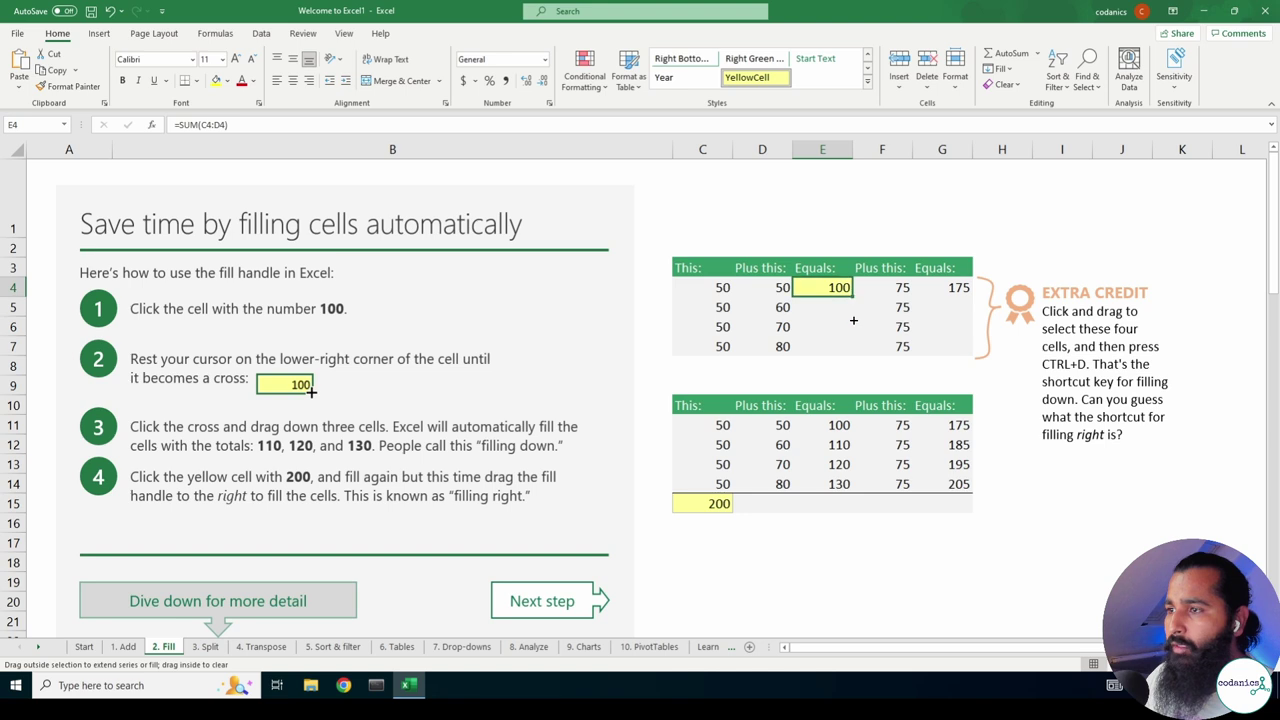
{"action": "left_click_drag", "start_coordinate": [855, 296], "coordinate": [855, 354]}
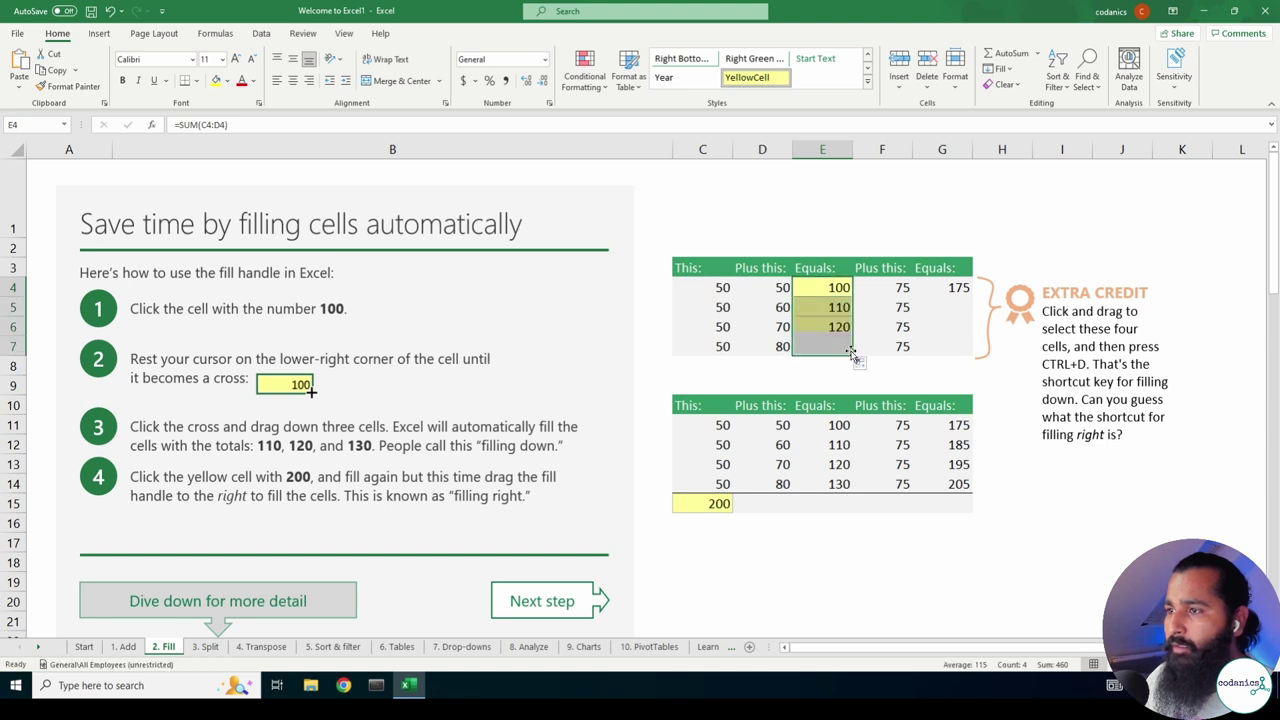
{"action": "left_click", "coordinate": [836, 288]}
{"action": "double_click", "coordinate": [813, 287]}
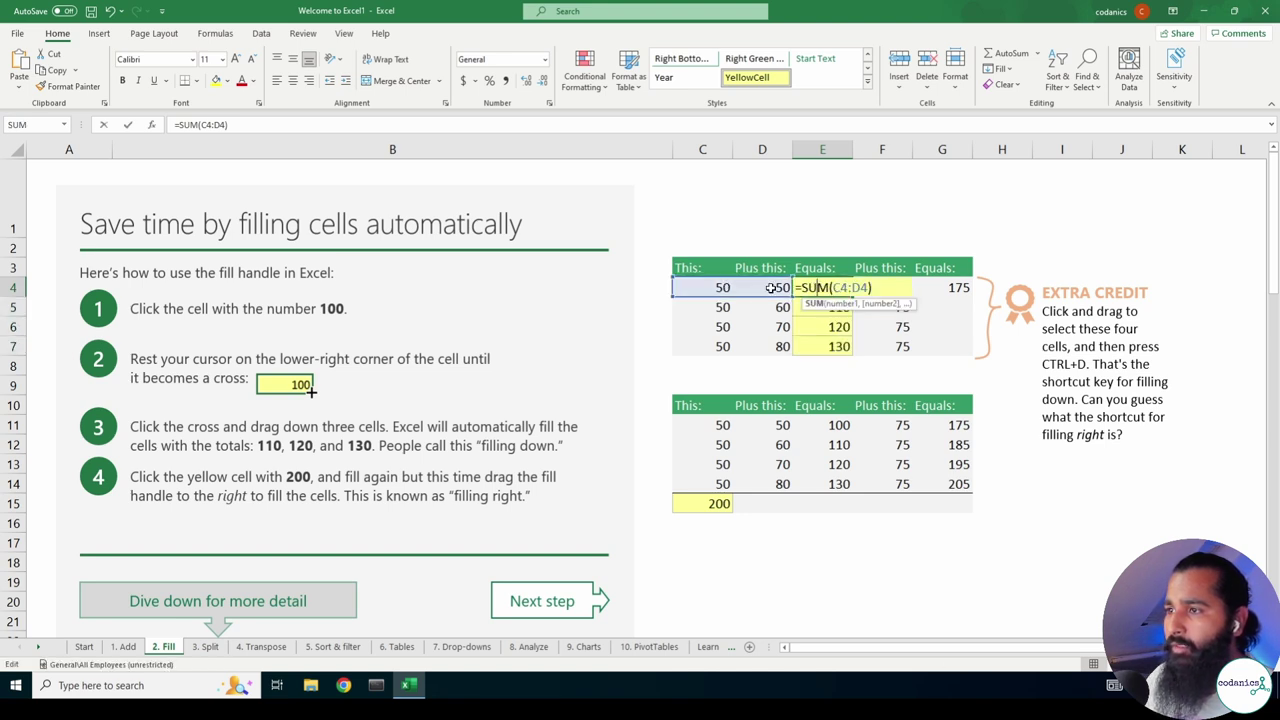
{"action": "key", "text": "Escape"}
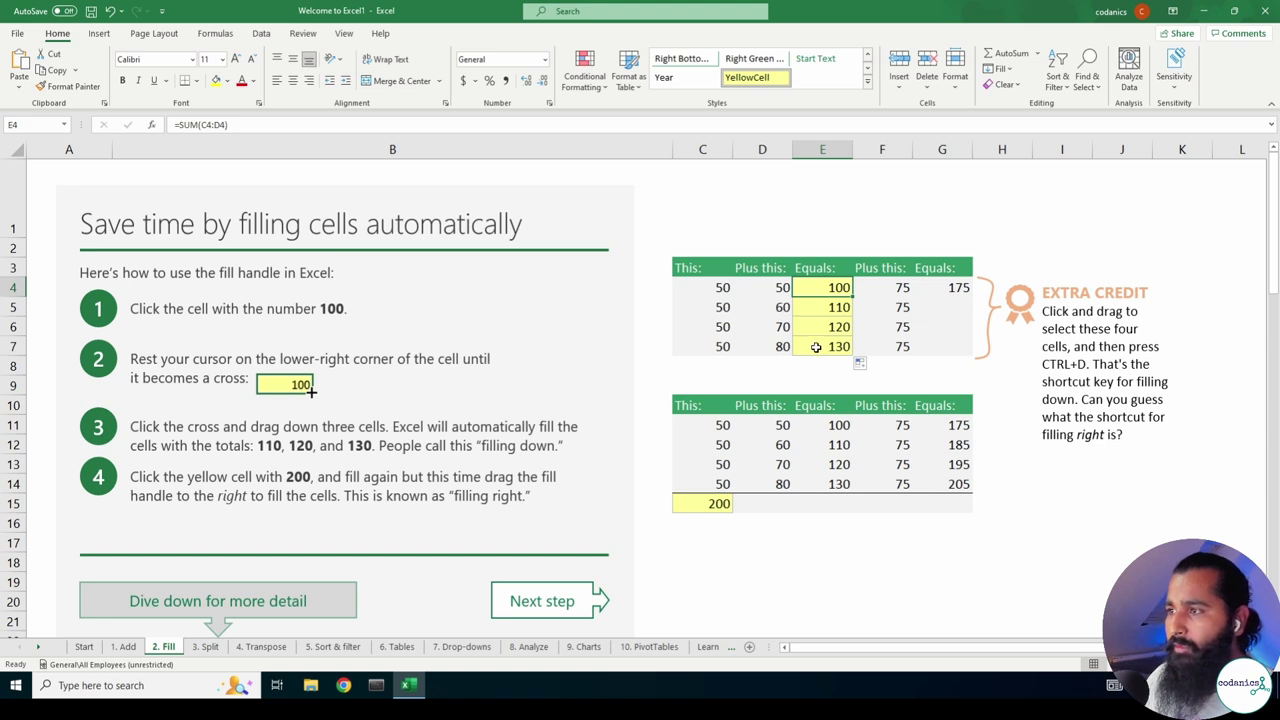
{"action": "left_click", "coordinate": [956, 287]}
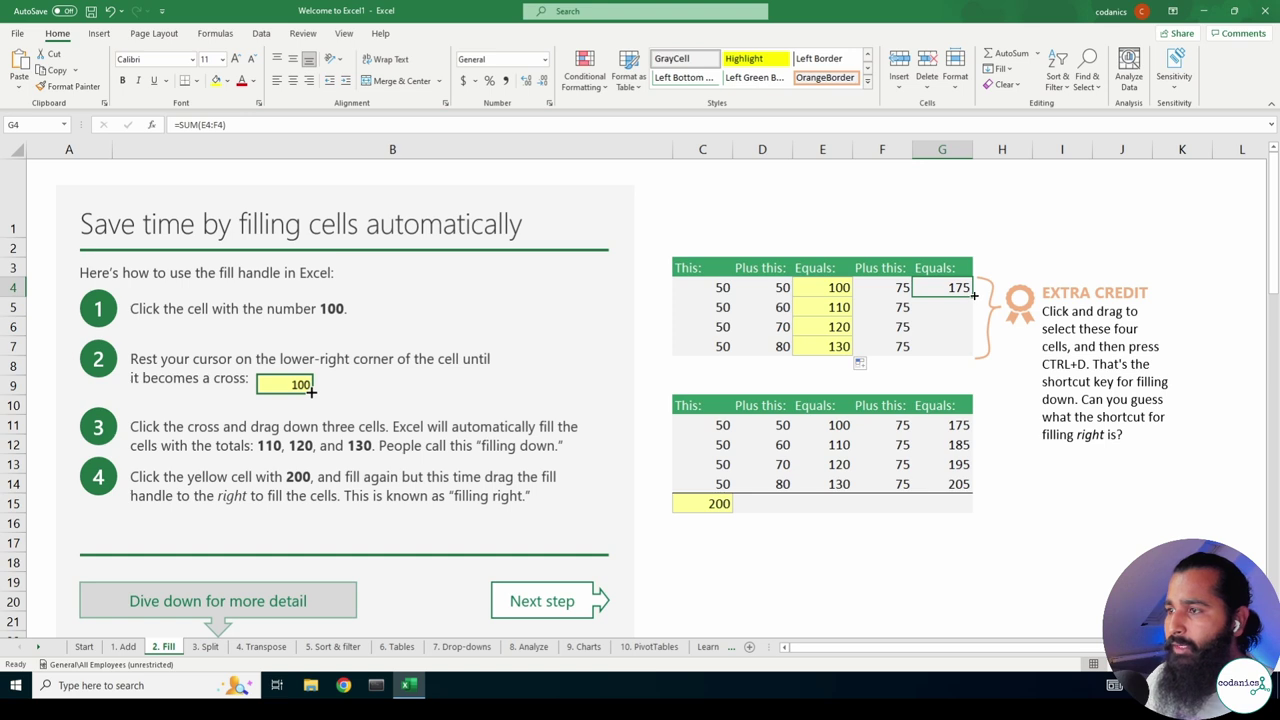
Fill the G4 total down through G7, then undo and redo the change.
{"action": "left_click_drag", "start_coordinate": [973, 295], "coordinate": [973, 356]}
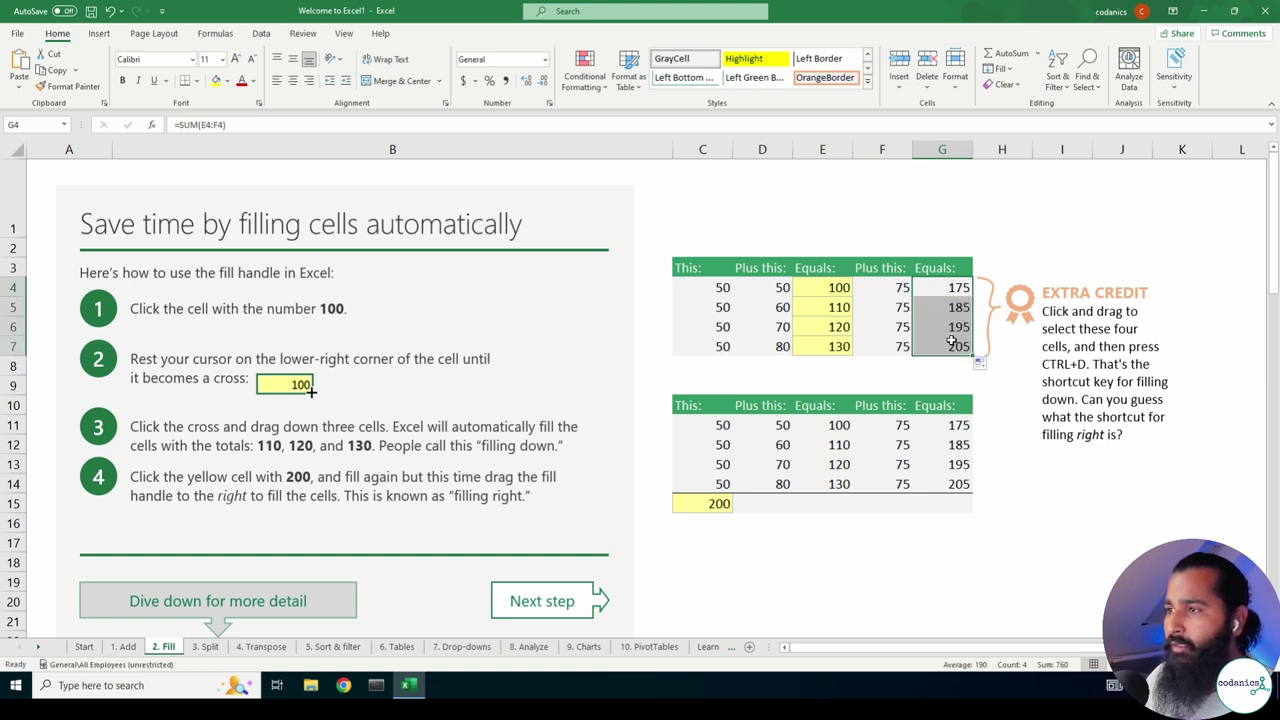
{"action": "key", "text": "ctrl+z"}
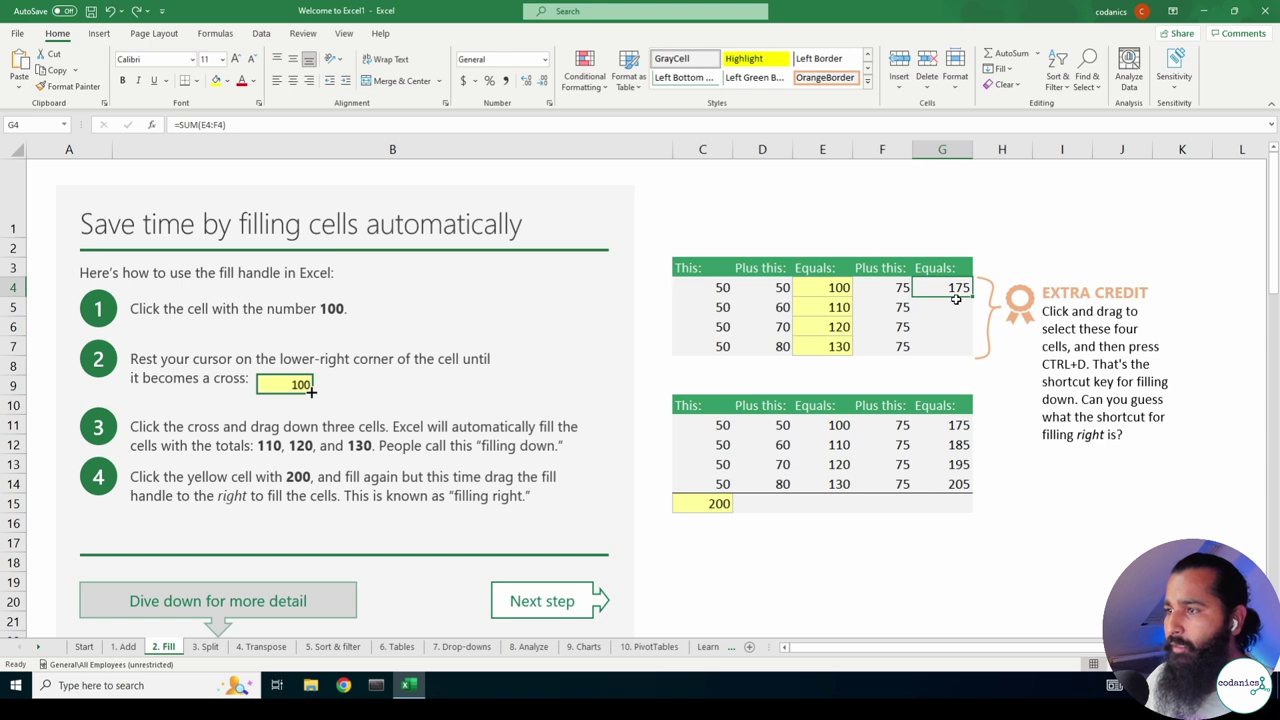
{"action": "key", "text": "ctrl+z"}
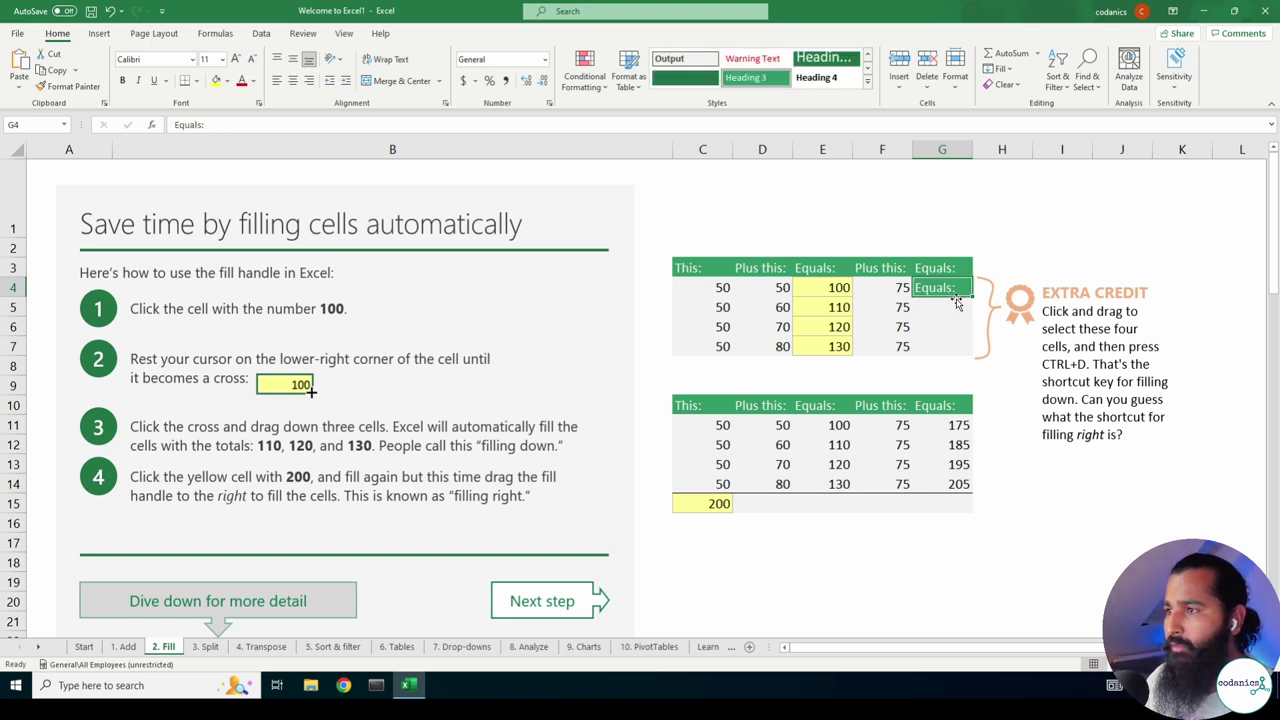
{"action": "key", "text": "ctrl+y"}
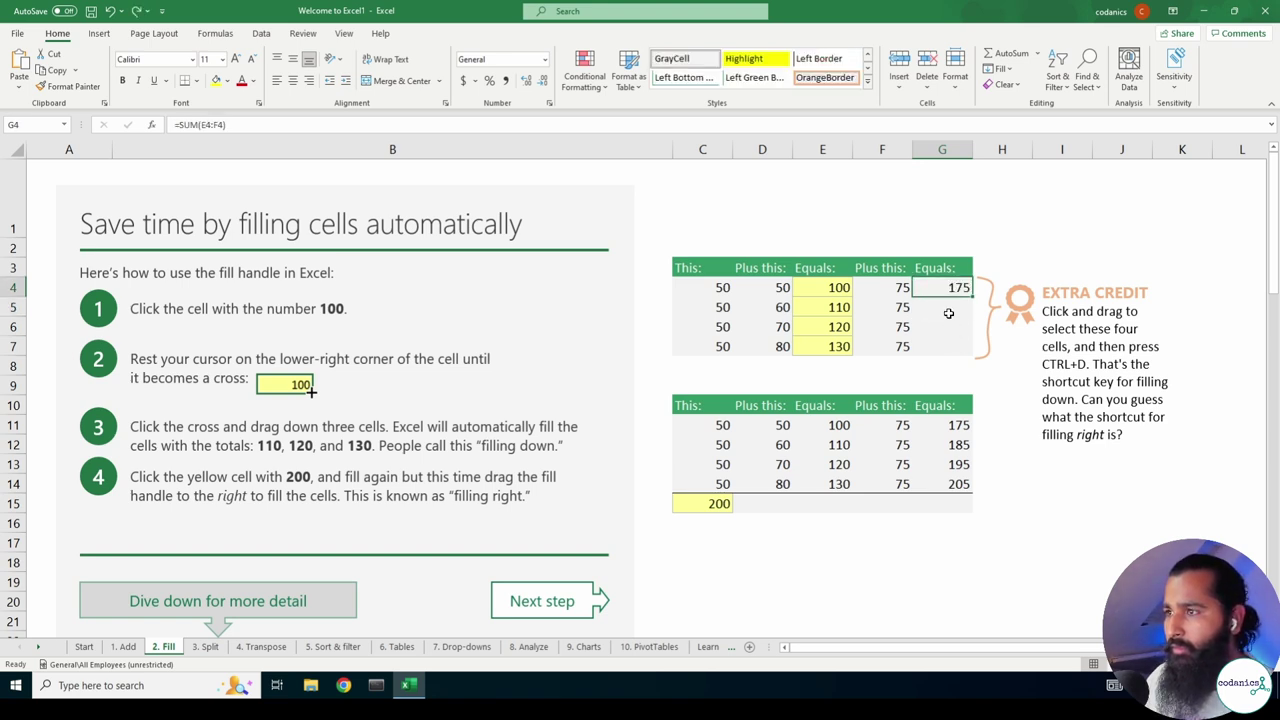
Fill G4's 175 total down into G5:G7 with Ctrl+D.
{"action": "left_click", "coordinate": [948, 310]}
{"action": "key", "text": "ctrl+d"}
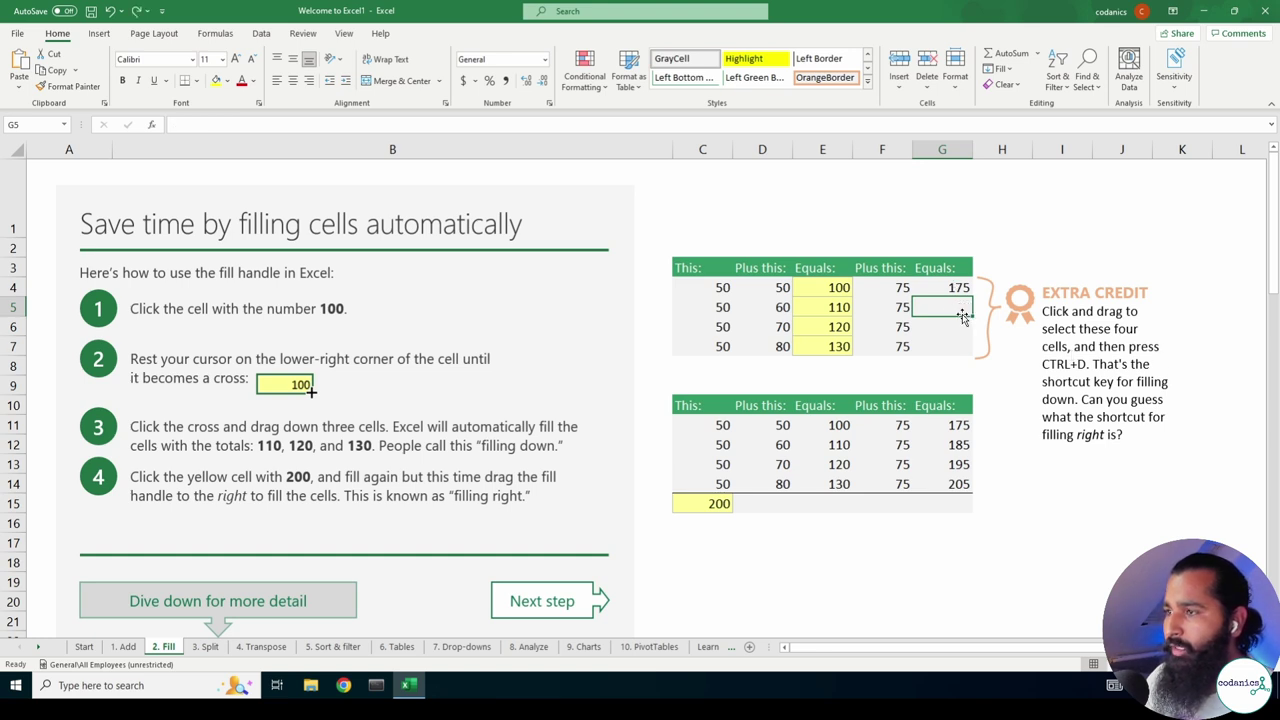
{"action": "left_click_drag", "start_coordinate": [966, 315], "coordinate": [970, 358]}
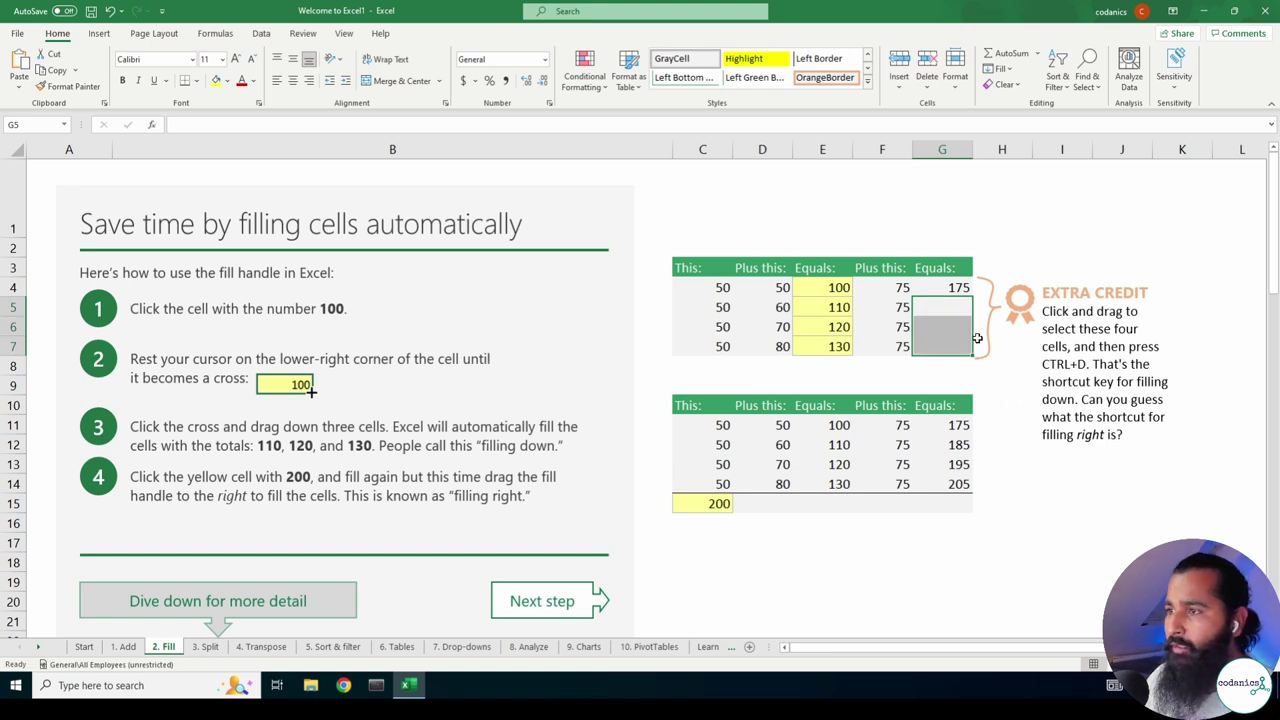
{"action": "key", "text": "ctrl+s"}
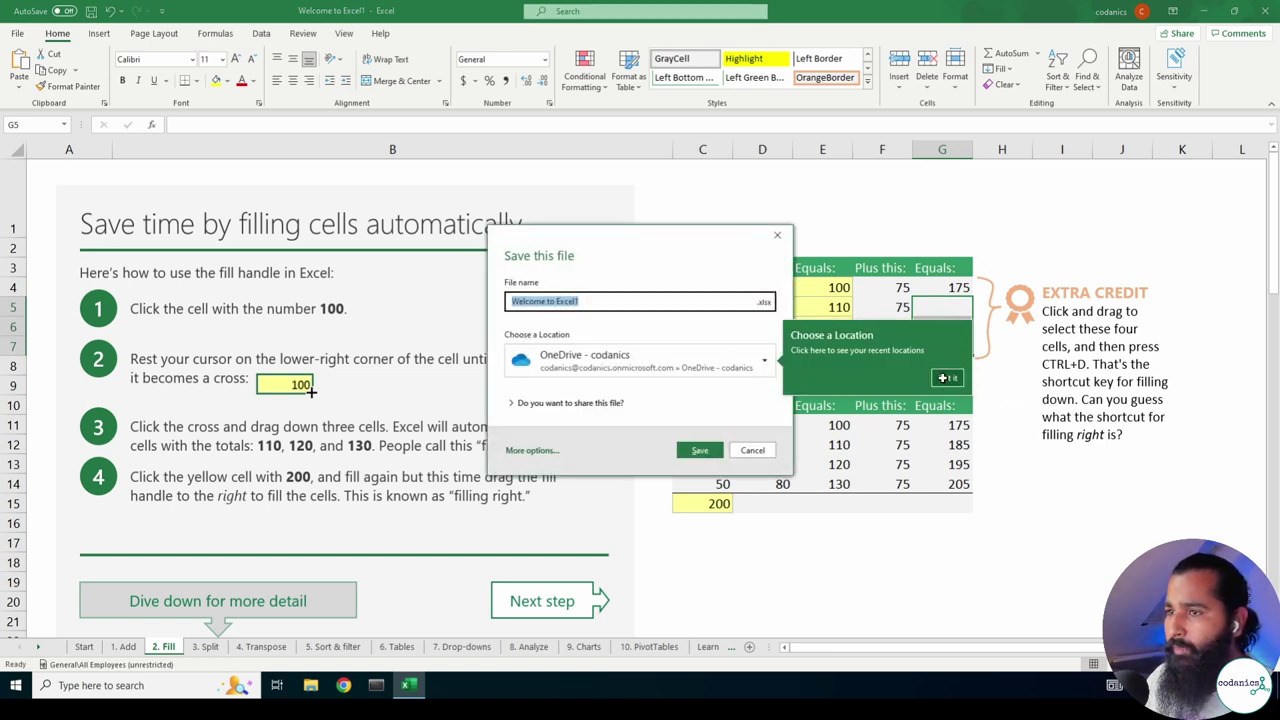
{"action": "key", "text": "Escape"}
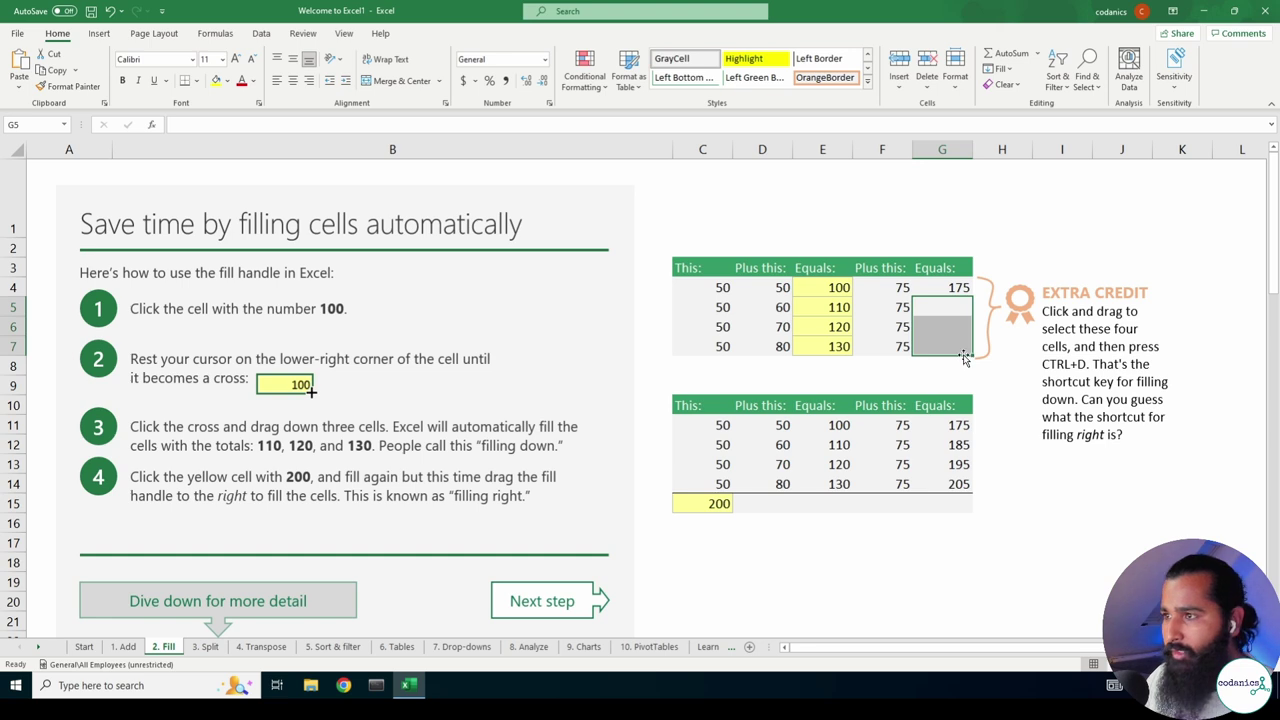
{"action": "left_click", "coordinate": [997, 383]}
{"action": "left_click_drag", "start_coordinate": [960, 310], "coordinate": [960, 350]}
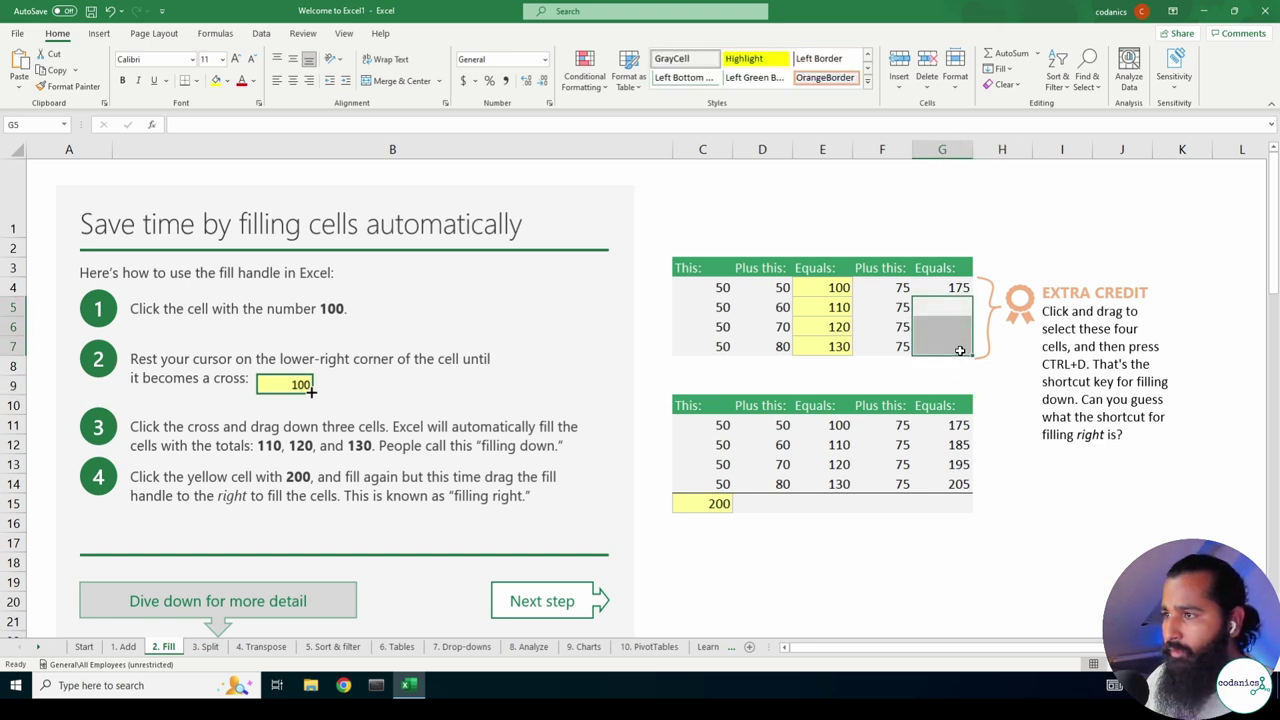
{"action": "left_click", "coordinate": [990, 382]}
{"action": "left_click", "coordinate": [960, 287]}
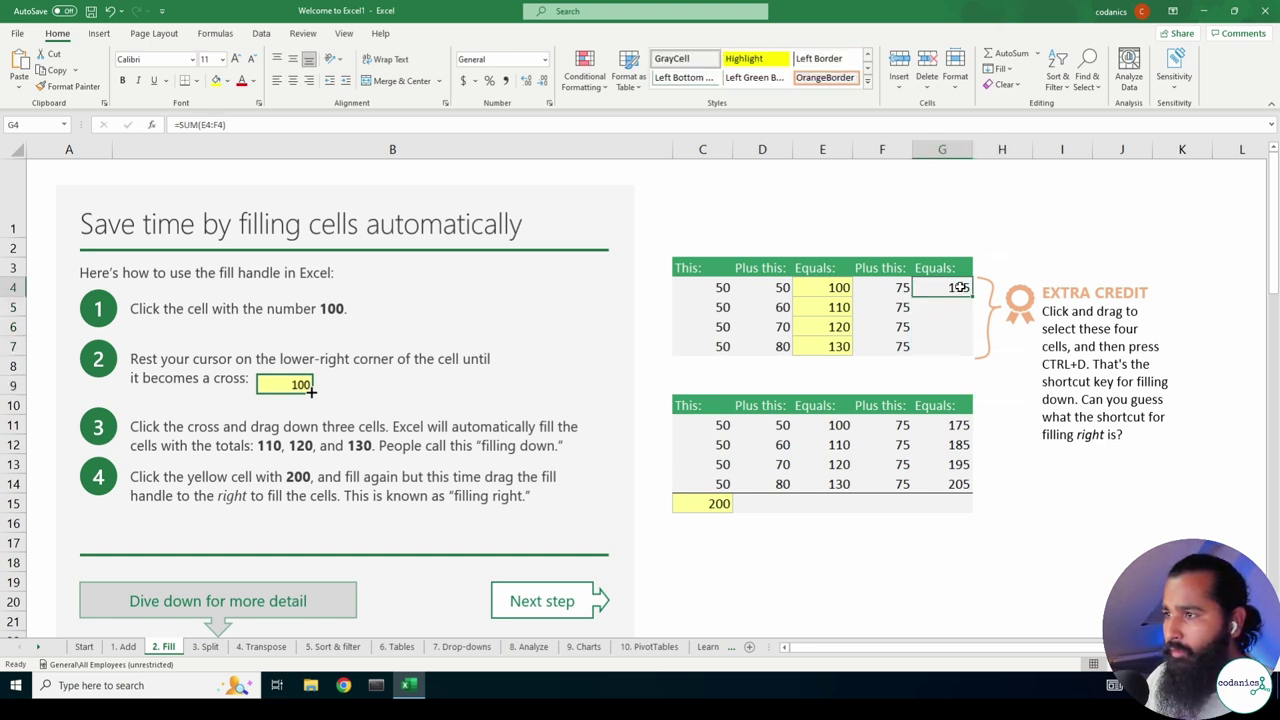
{"action": "left_click_drag", "start_coordinate": [960, 287], "coordinate": [960, 347]}
{"action": "key", "text": "ctrl+d"}
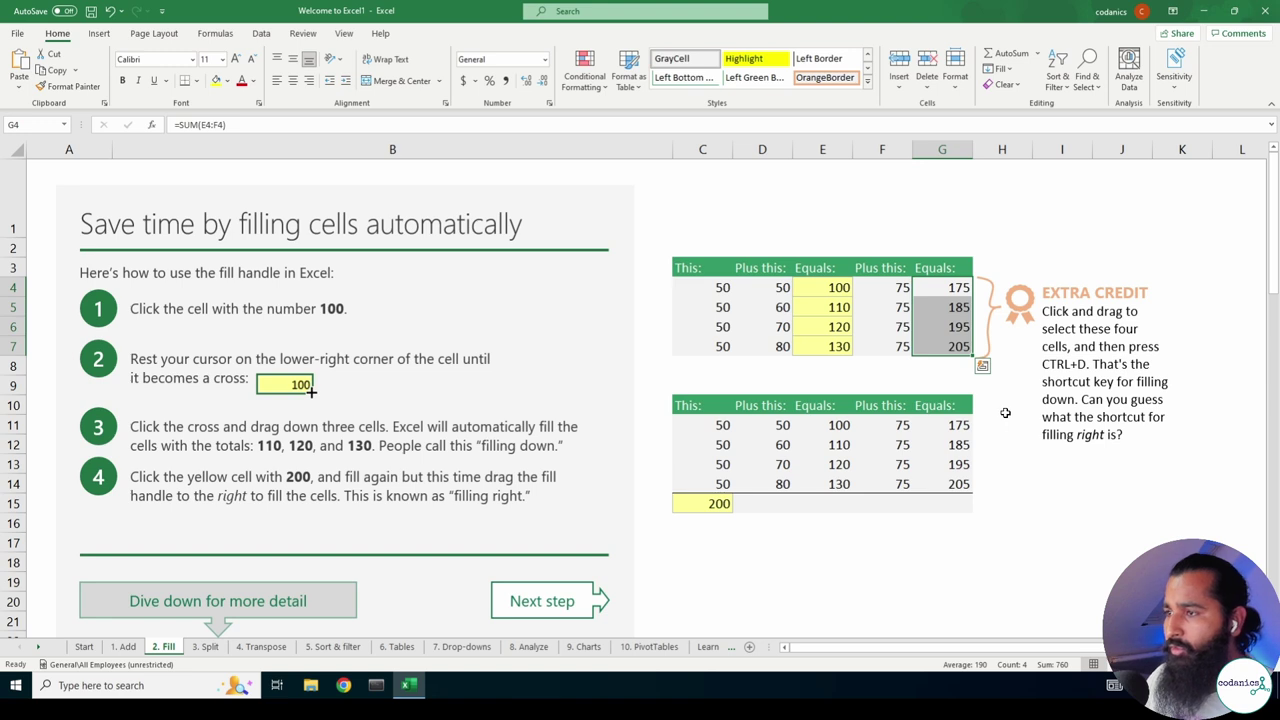
{"action": "left_click", "coordinate": [957, 287]}
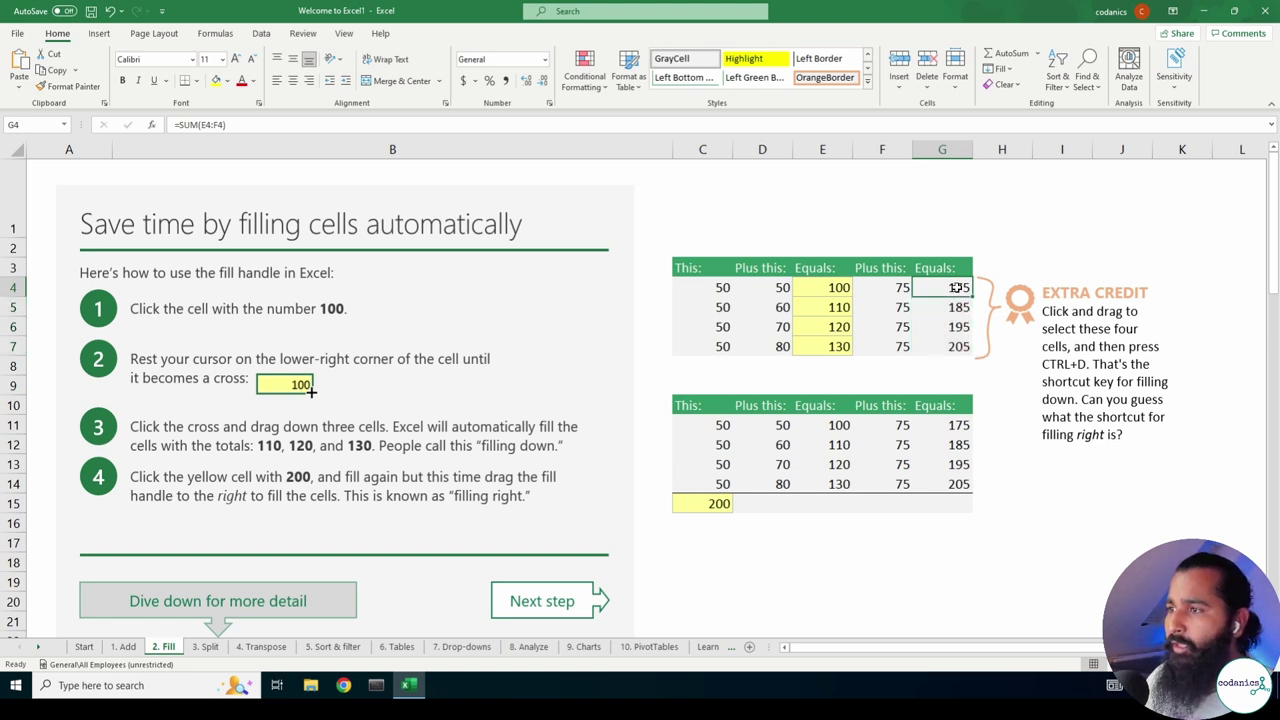
Try filling row 15 from C15 with Ctrl+D, then undo it.
{"action": "left_click", "coordinate": [825, 288]}
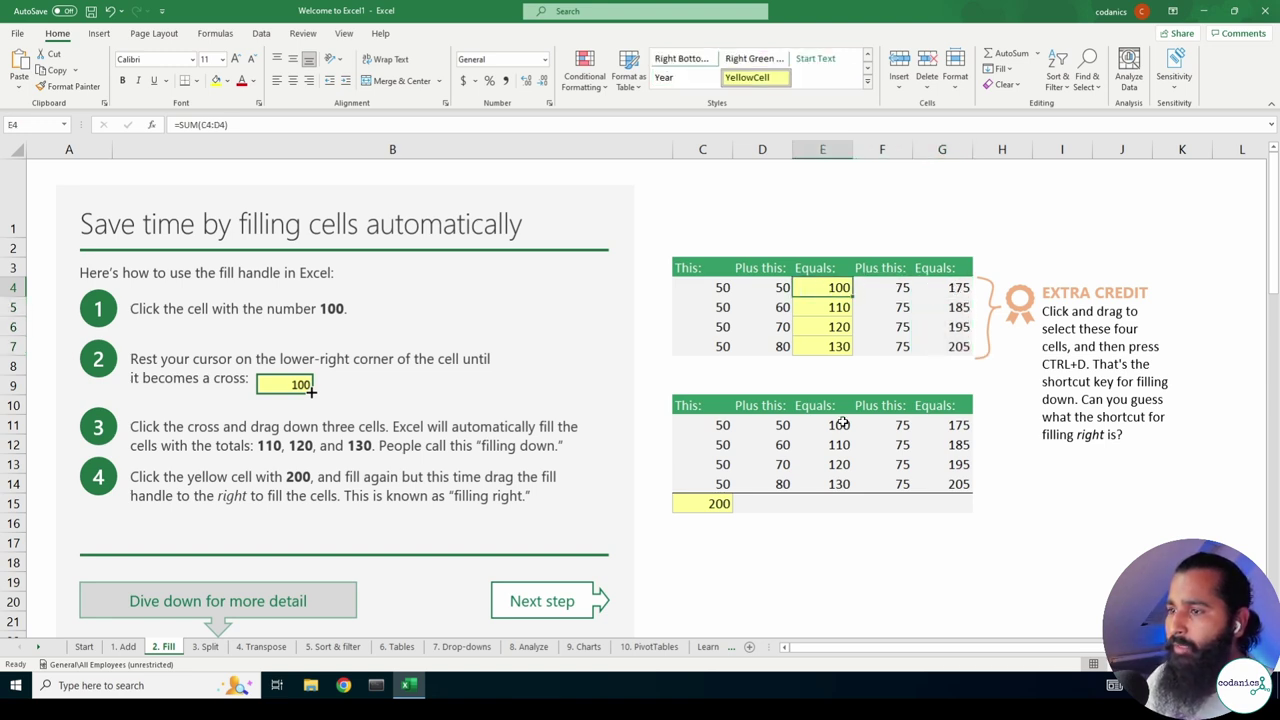
{"action": "left_click", "coordinate": [713, 503]}
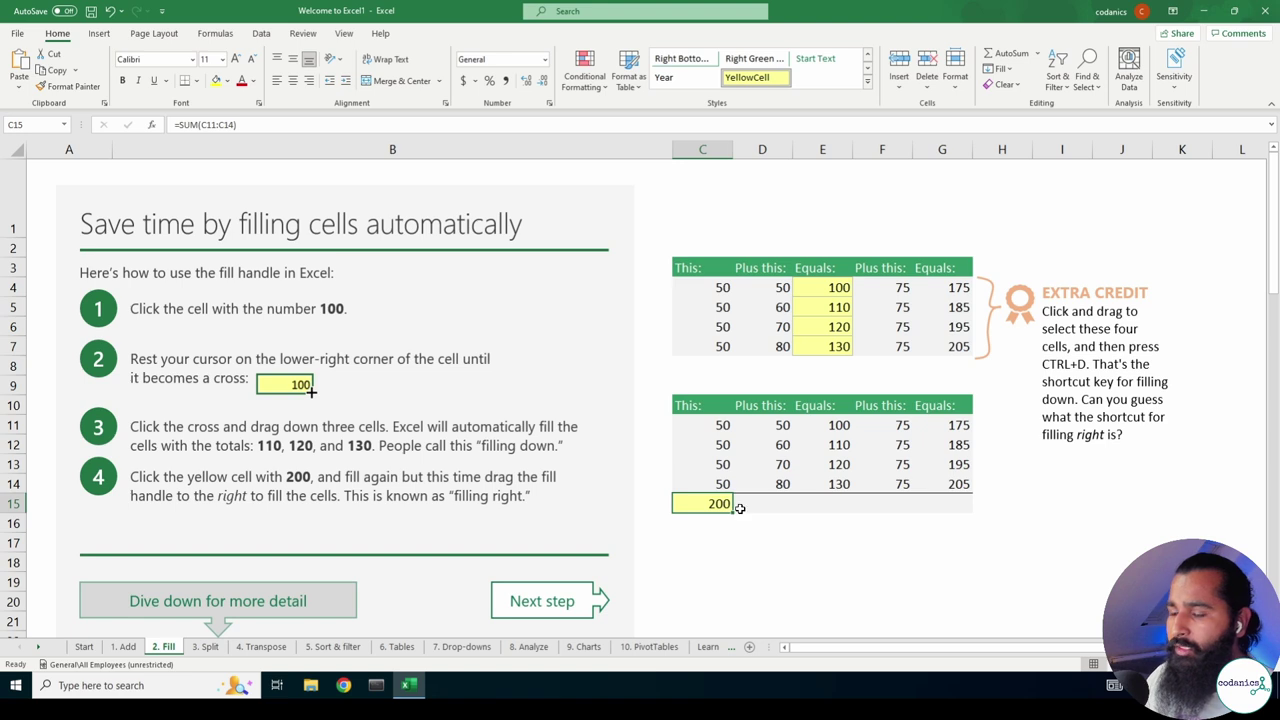
{"action": "left_click_drag", "start_coordinate": [732, 512], "coordinate": [945, 508]}
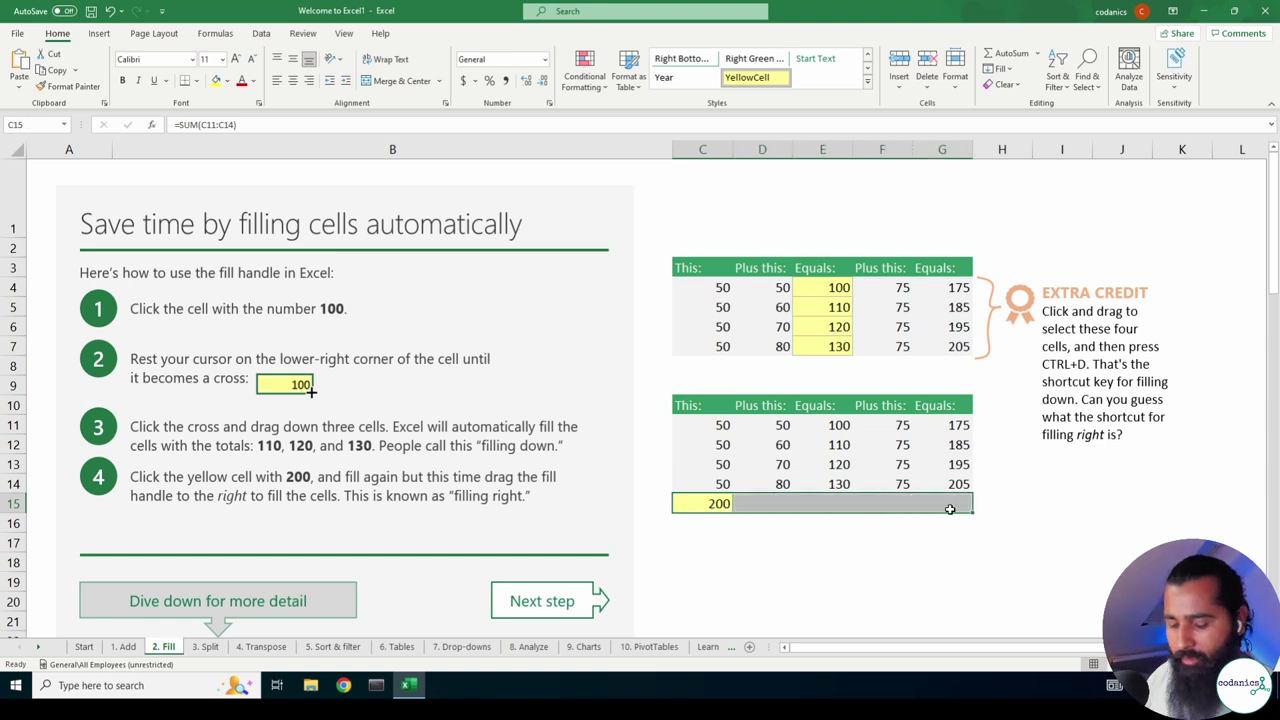
{"action": "key", "text": "ctrl+d"}
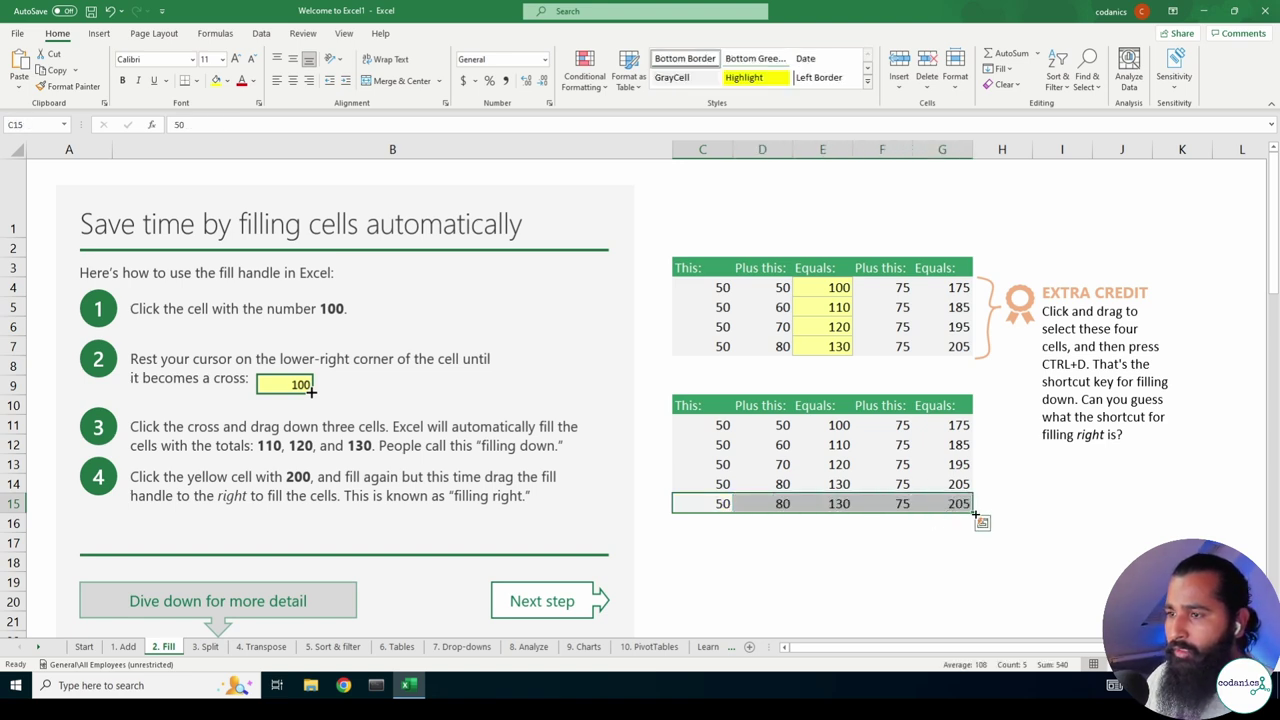
{"action": "key", "text": "ctrl+z"}
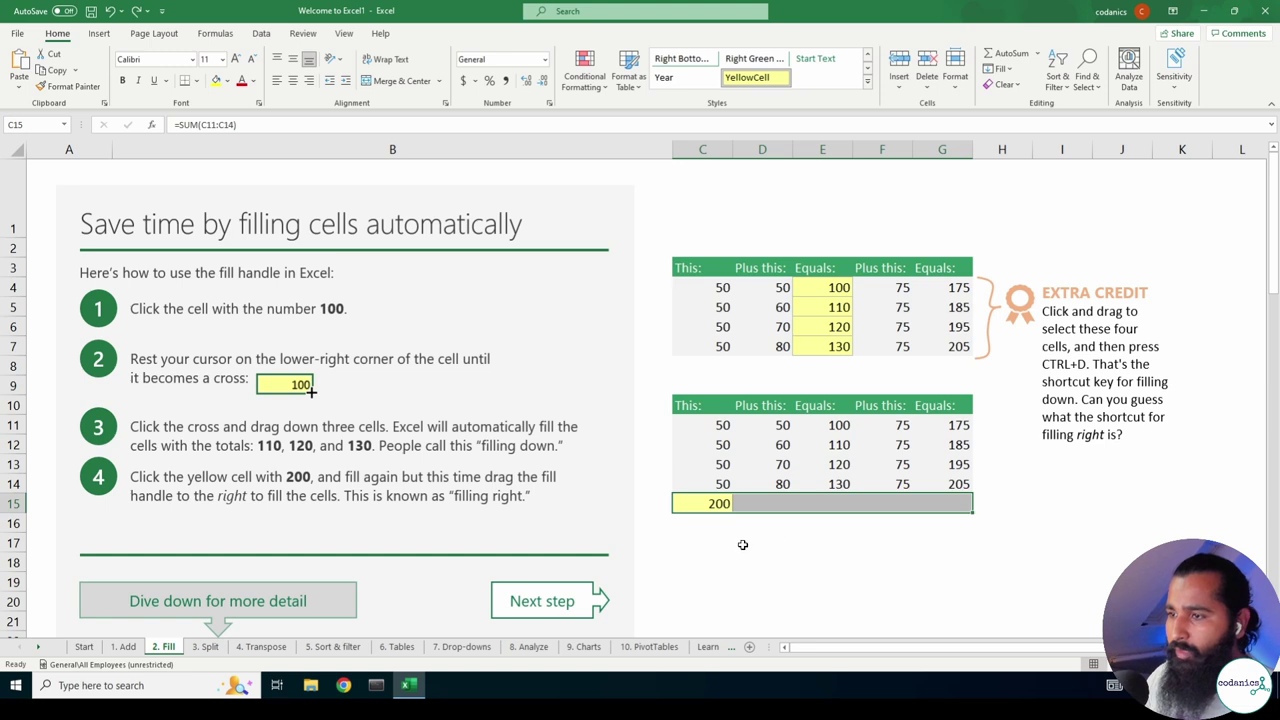
Drag C15's 200 total right across row 15 twice, undoing each attempt.
{"action": "left_click", "coordinate": [740, 543]}
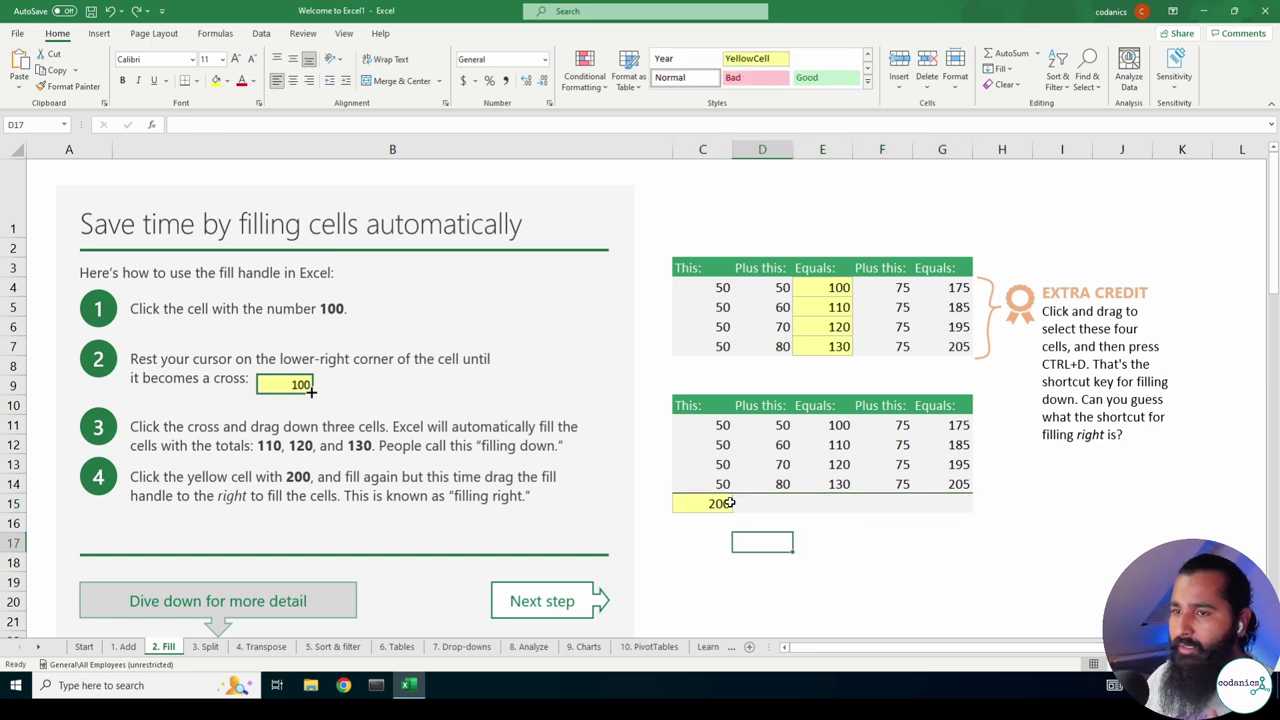
{"action": "left_click", "coordinate": [730, 503]}
{"action": "left_click_drag", "start_coordinate": [733, 513], "coordinate": [958, 504]}
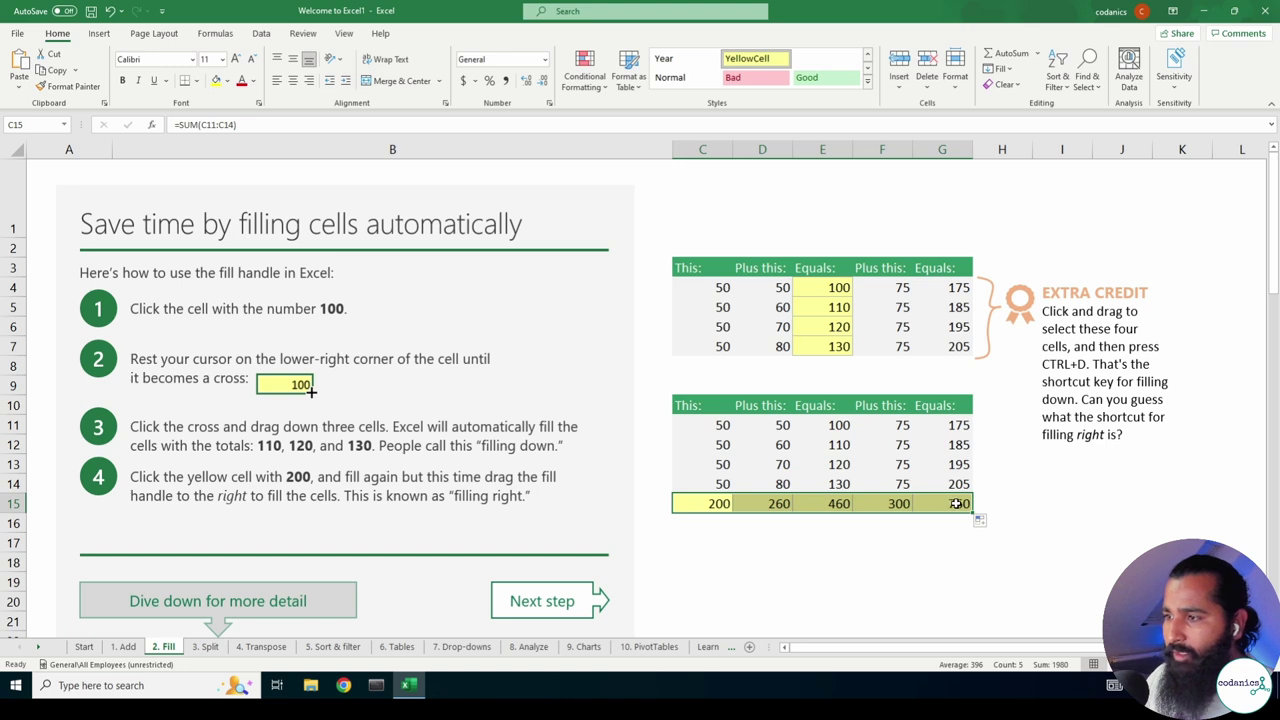
{"action": "key", "text": "ctrl+z"}
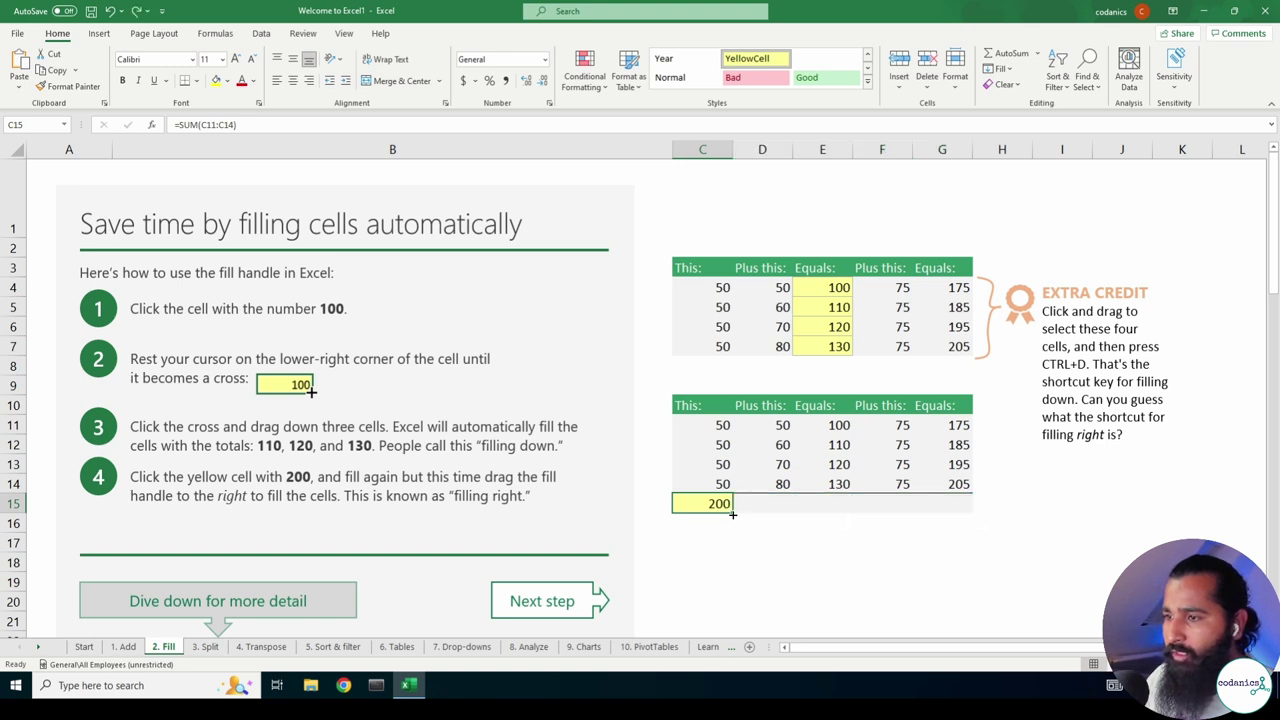
{"action": "left_click_drag", "start_coordinate": [732, 514], "coordinate": [968, 512]}
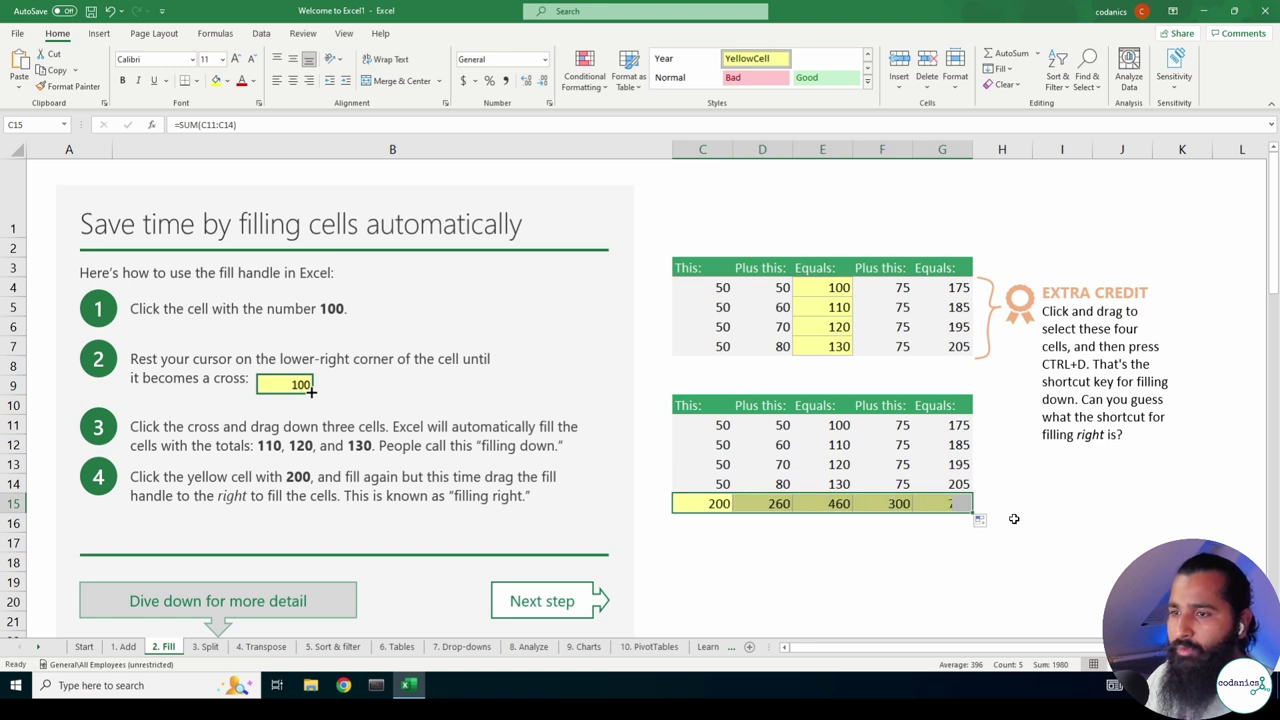
{"action": "key", "text": "ctrl+z"}
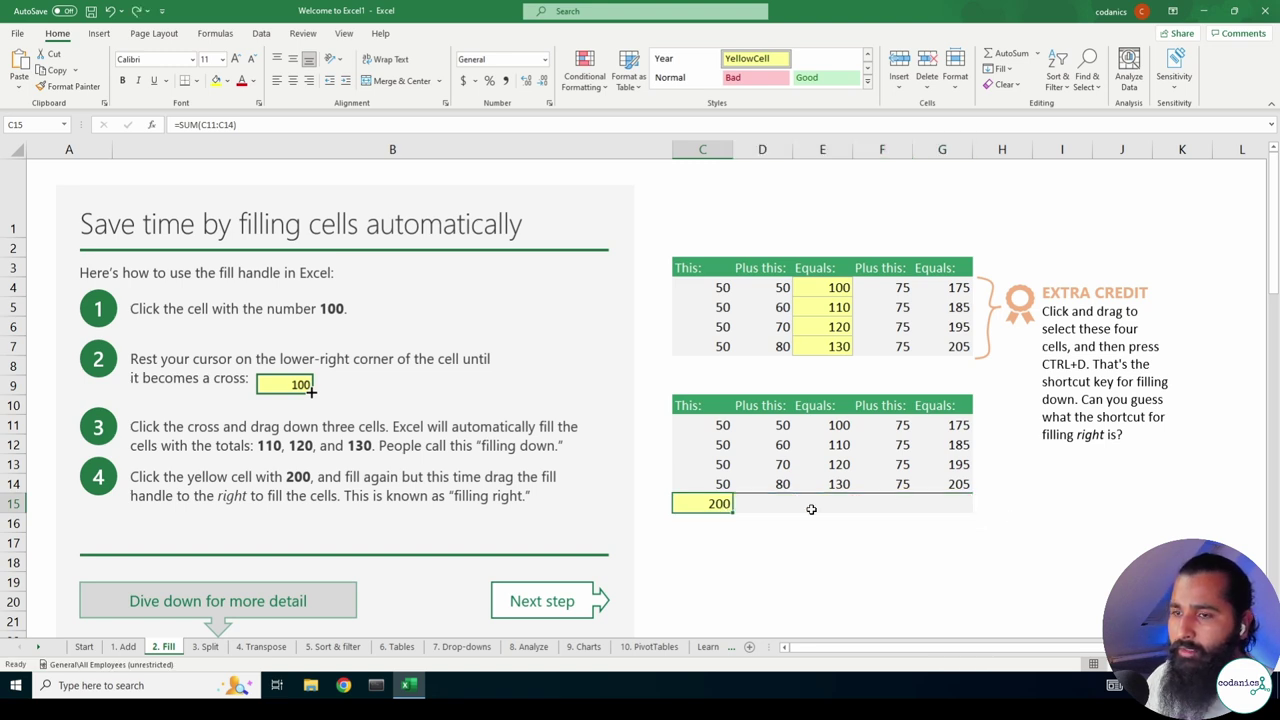
Copy-paste the C15 total into D15 through G15, then remove the pasted totals.
{"action": "key", "text": "ctrl+c"}
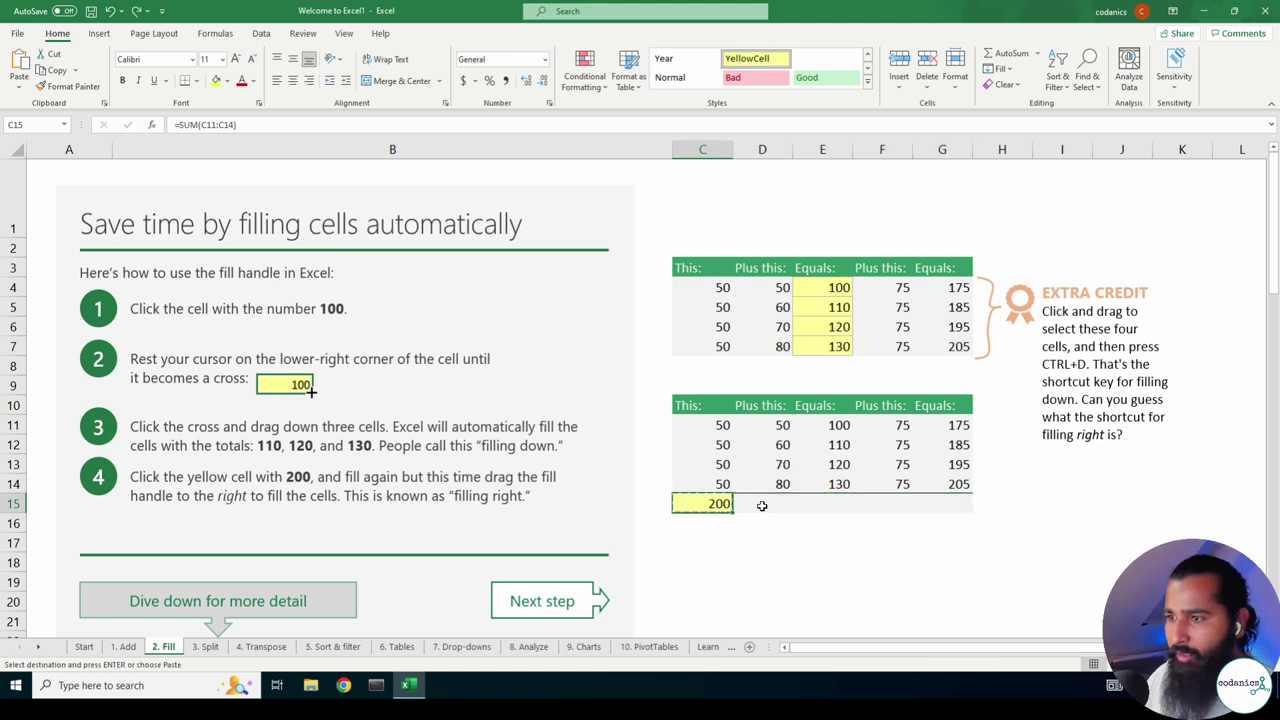
{"action": "left_click", "coordinate": [760, 503]}
{"action": "key", "text": "ctrl+v"}
{"action": "left_click", "coordinate": [822, 504]}
{"action": "key", "text": "ctrl+v"}
{"action": "left_click", "coordinate": [882, 504]}
{"action": "key", "text": "ctrl+v"}
{"action": "left_click", "coordinate": [946, 505]}
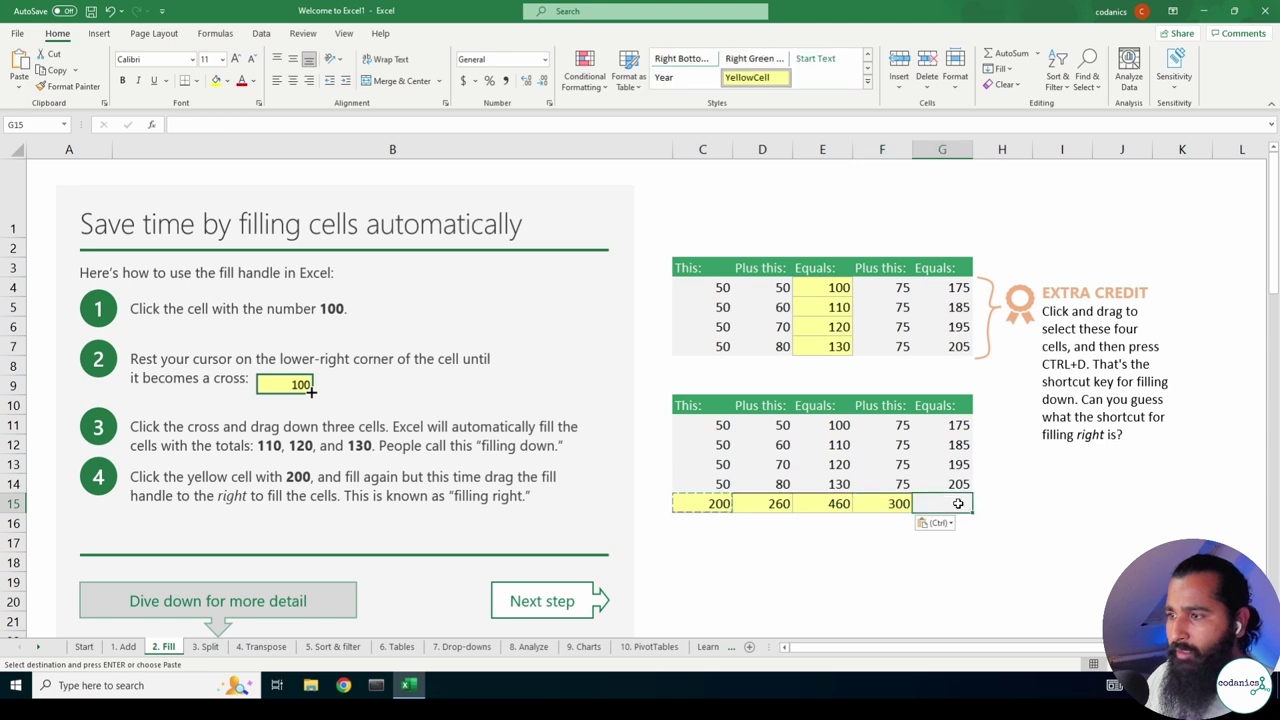
{"action": "key", "text": "ctrl+v"}
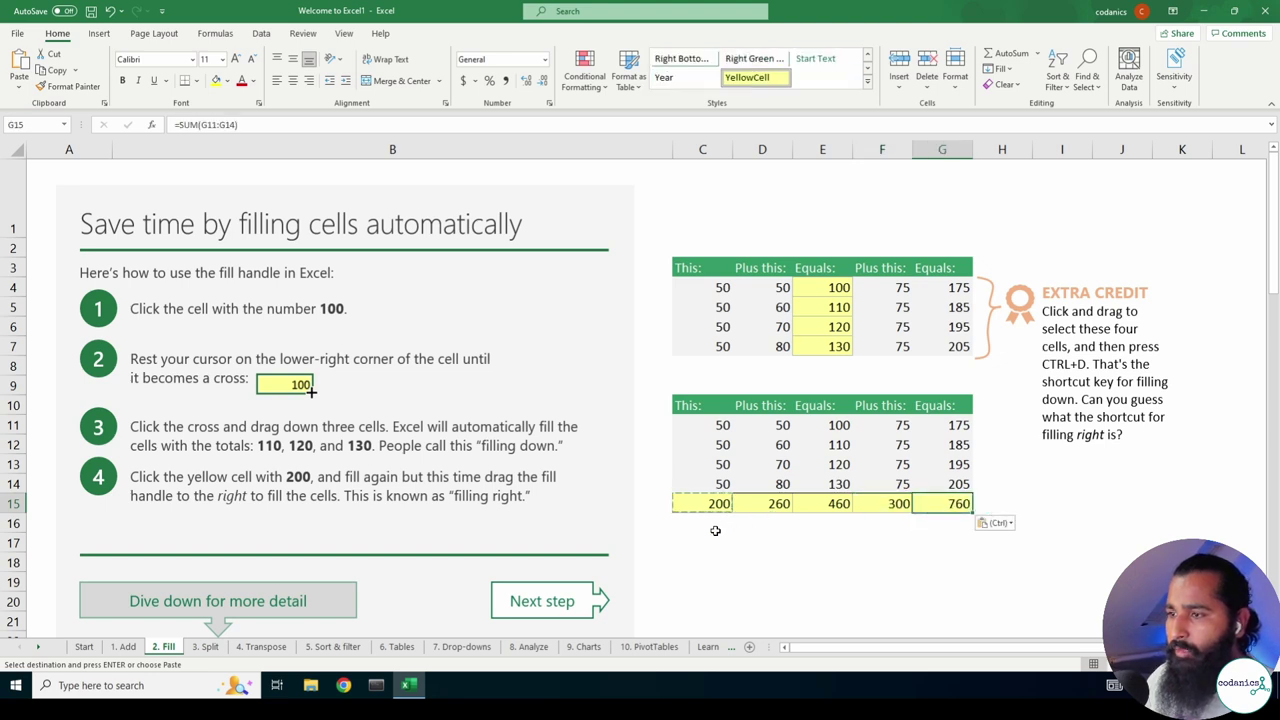
{"action": "key", "text": "ctrl+z"}
{"action": "key", "text": "ctrl+z"}
{"action": "key", "text": "ctrl+z"}
{"action": "key", "text": "ctrl+z"}
Fill the C15 total right through G15, giving totals 260, 460, 300 and 760.
{"action": "left_click", "coordinate": [722, 505]}
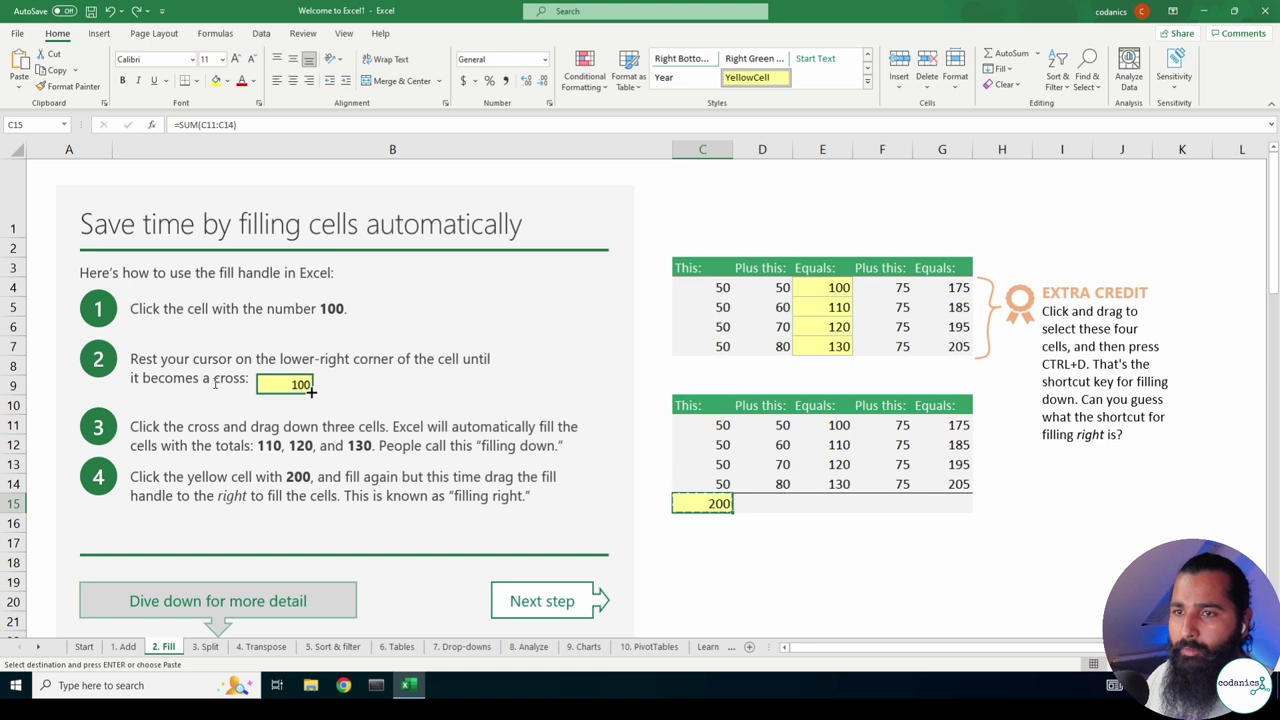
{"action": "scroll", "coordinate": [405, 370], "scroll_direction": "down", "scroll_amount": 1}
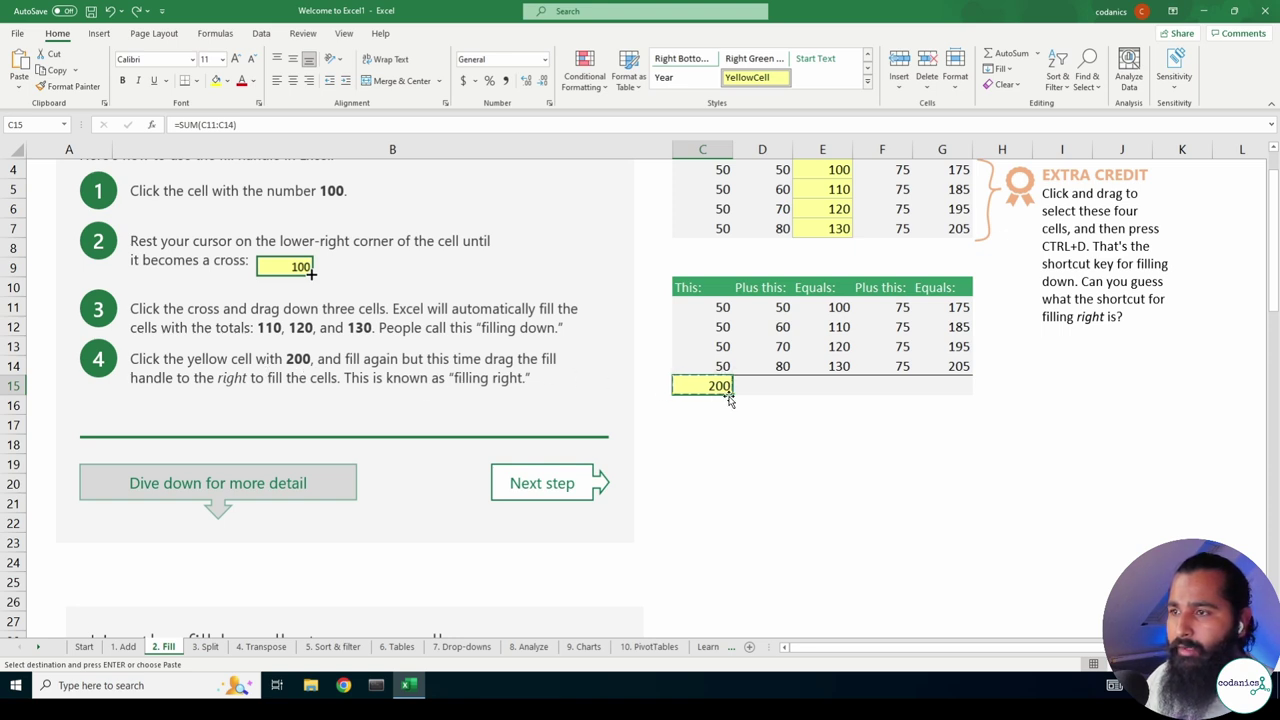
{"action": "left_click_drag", "start_coordinate": [734, 395], "coordinate": [966, 396]}
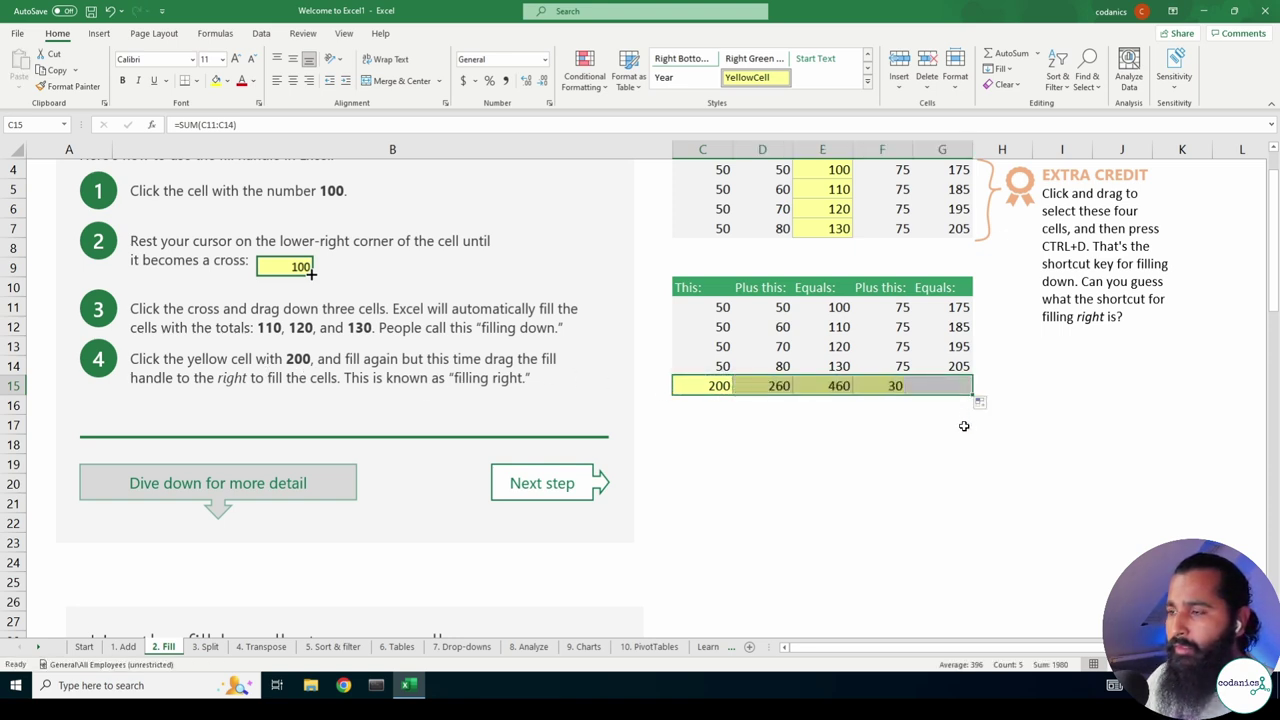
{"action": "left_click", "coordinate": [945, 444]}
{"action": "scroll", "coordinate": [968, 426], "scroll_direction": "up", "scroll_amount": 1}
{"action": "scroll", "coordinate": [968, 426], "scroll_direction": "up", "scroll_amount": 1}
Fill the E4 sum formula down to row 7 again.
{"action": "left_click", "coordinate": [921, 287]}
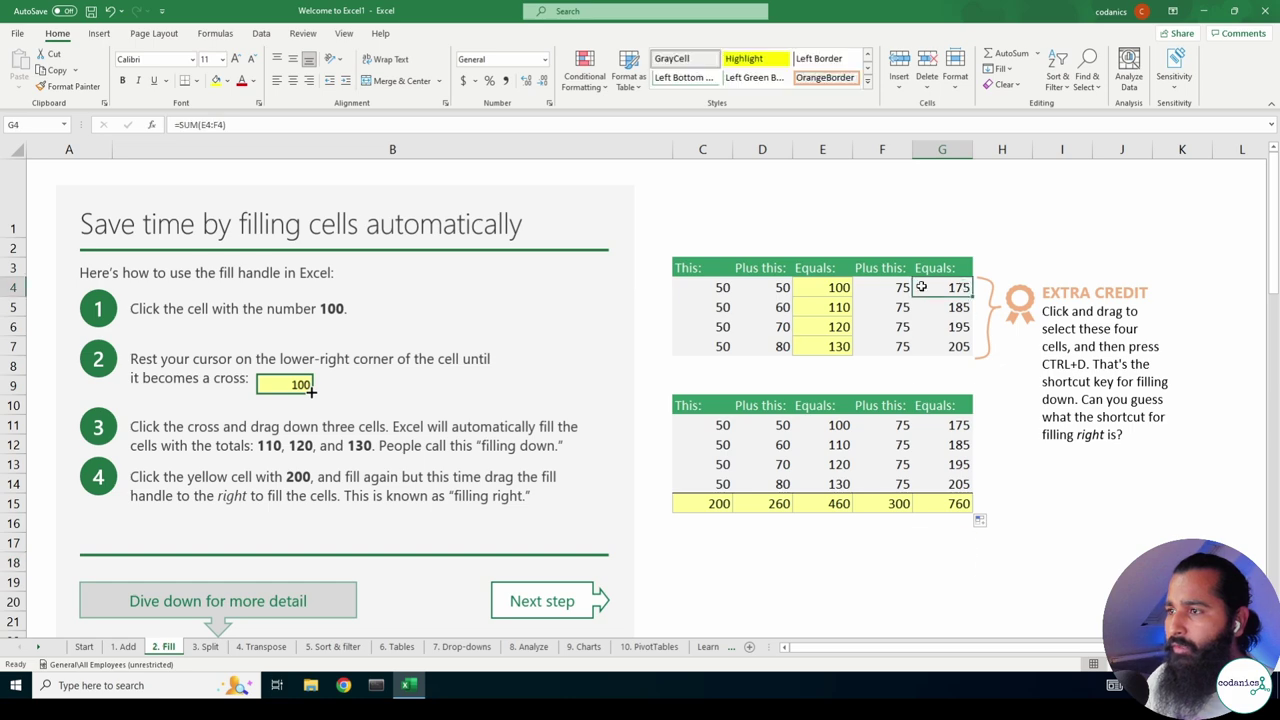
{"action": "left_click", "coordinate": [835, 287]}
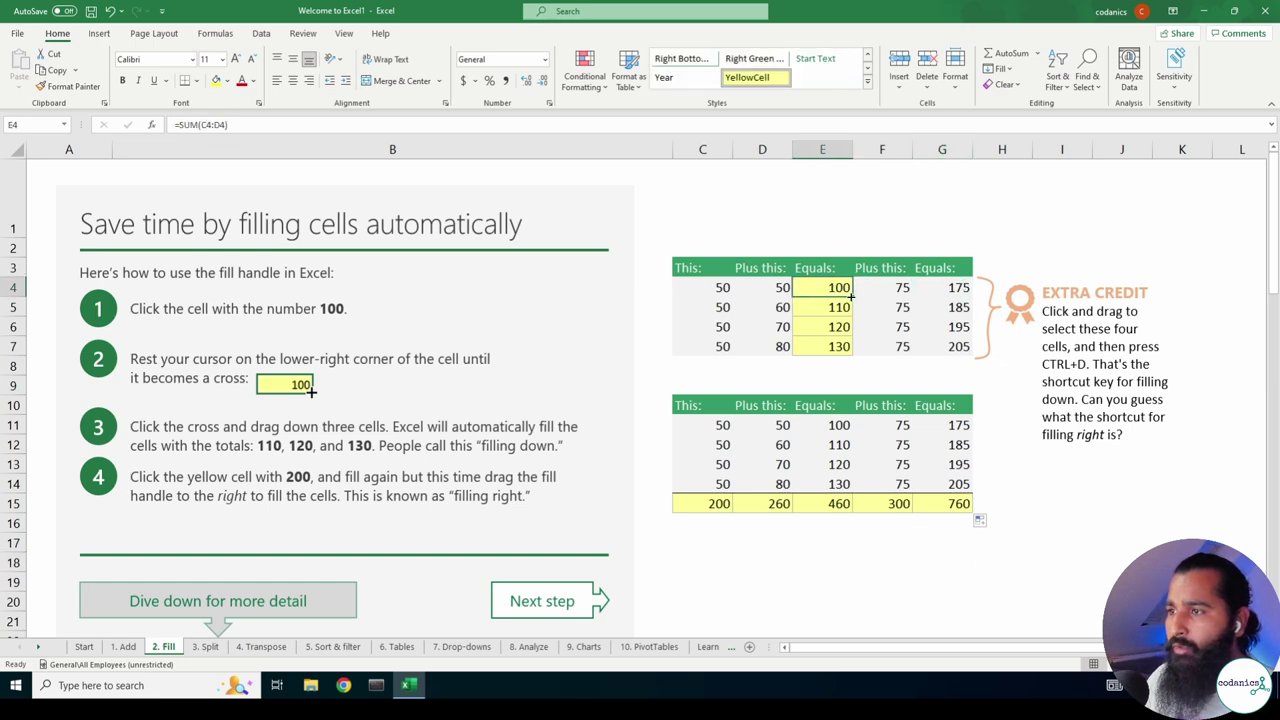
{"action": "left_click_drag", "start_coordinate": [851, 295], "coordinate": [835, 352]}
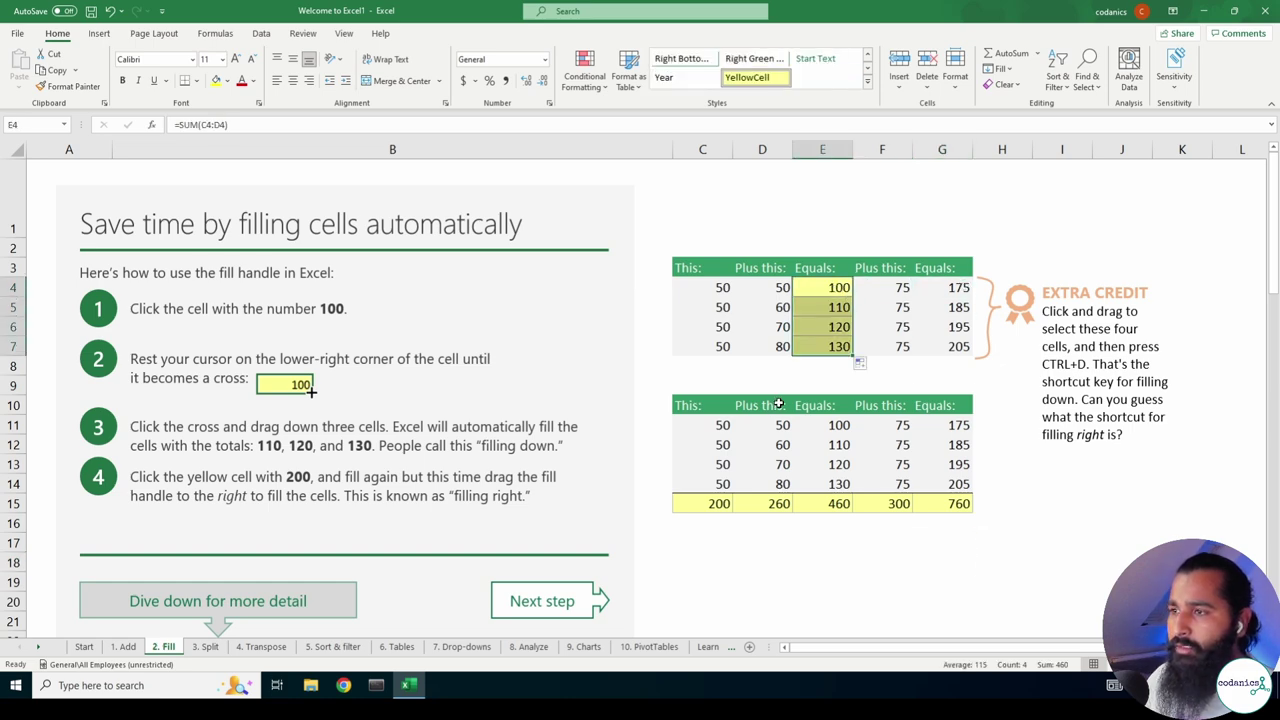
{"action": "scroll", "coordinate": [779, 403], "scroll_direction": "down", "scroll_amount": 2}
{"action": "scroll", "coordinate": [780, 403], "scroll_direction": "down", "scroll_amount": 1}
Scroll down to the product rows and check the empty Dept. and Category cells below Produce and Fruit.
{"action": "scroll", "coordinate": [782, 402], "scroll_direction": "down", "scroll_amount": 1}
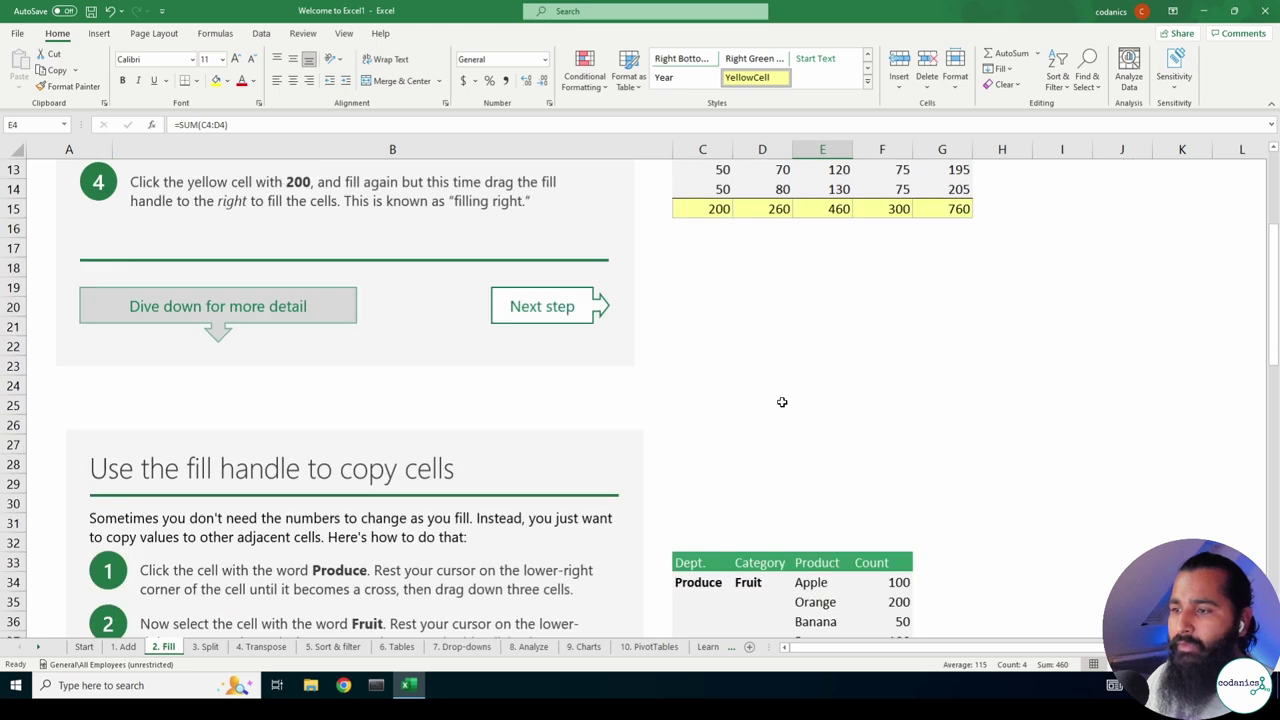
{"action": "scroll", "coordinate": [782, 402], "scroll_direction": "down", "scroll_amount": 2}
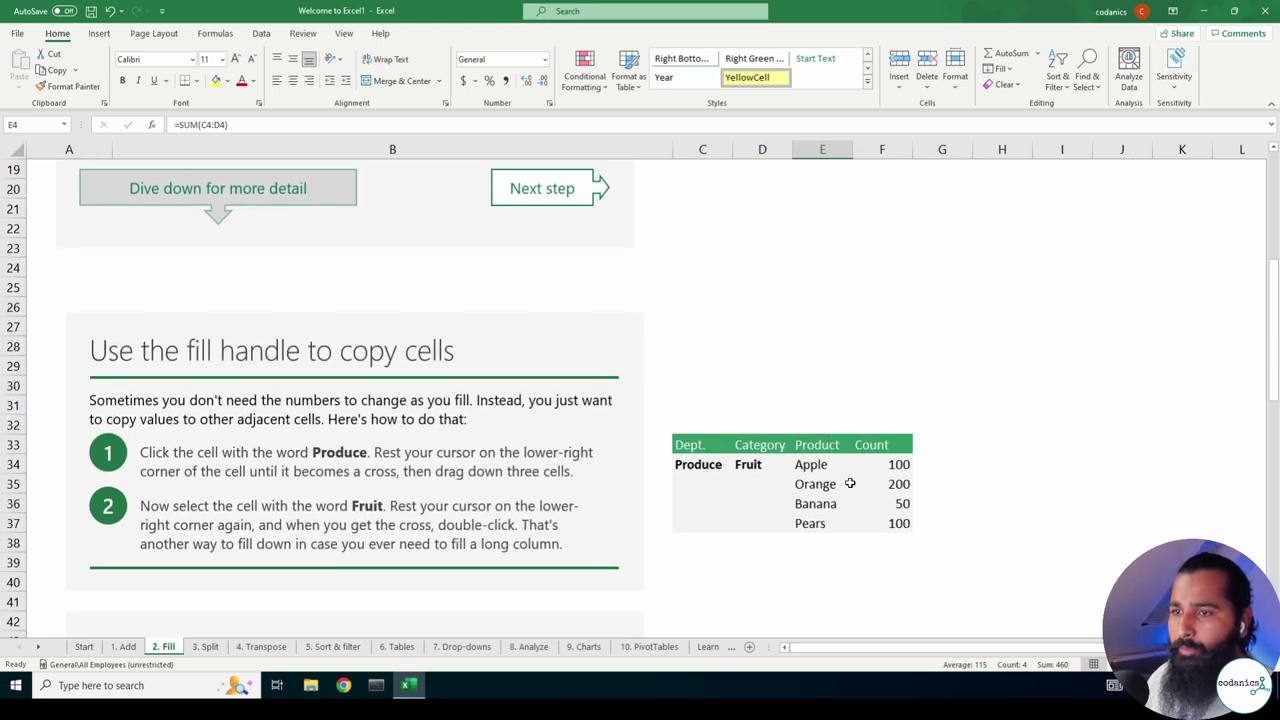
{"action": "scroll", "coordinate": [849, 483], "scroll_direction": "down", "scroll_amount": 1}
{"action": "left_click", "coordinate": [901, 413]}
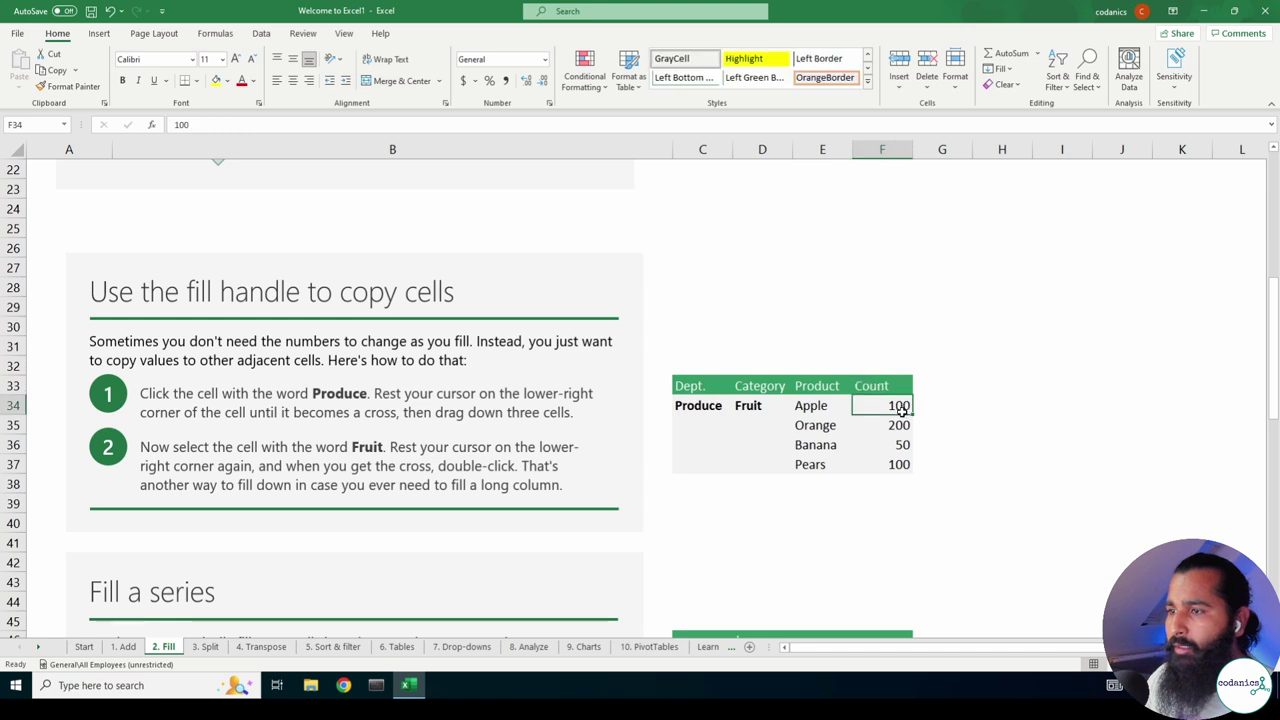
{"action": "scroll", "coordinate": [901, 415], "scroll_direction": "down", "scroll_amount": 2}
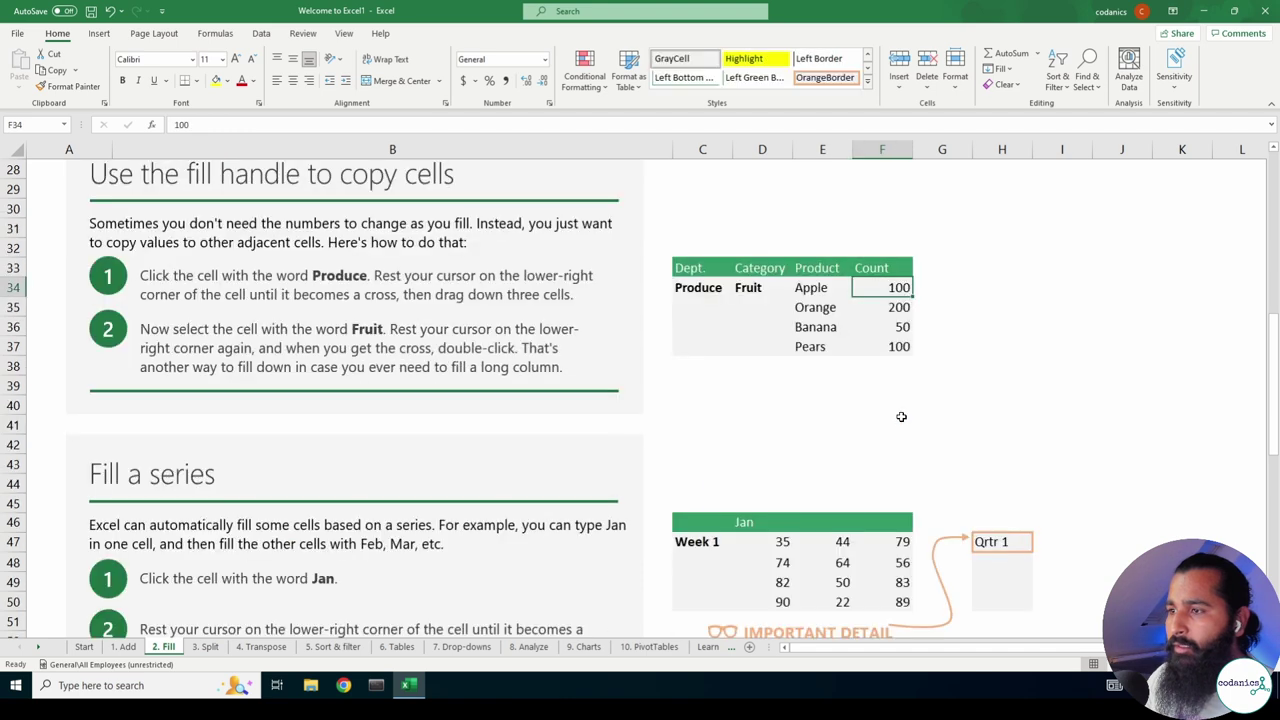
{"action": "left_click", "coordinate": [701, 307]}
{"action": "left_click", "coordinate": [760, 309]}
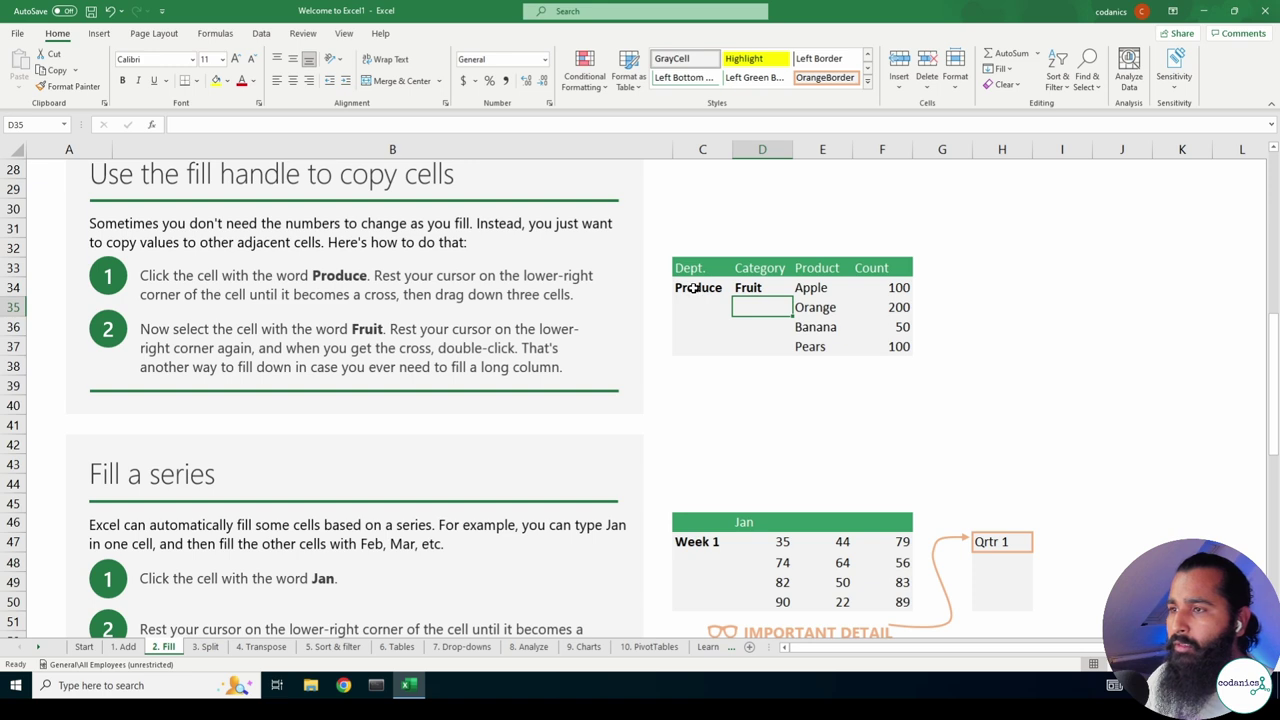
Copy Produce and Fruit from C34:D34 down through row 37 with the fill handle.
{"action": "left_click_drag", "start_coordinate": [695, 288], "coordinate": [765, 288]}
{"action": "double_click", "coordinate": [792, 297]}
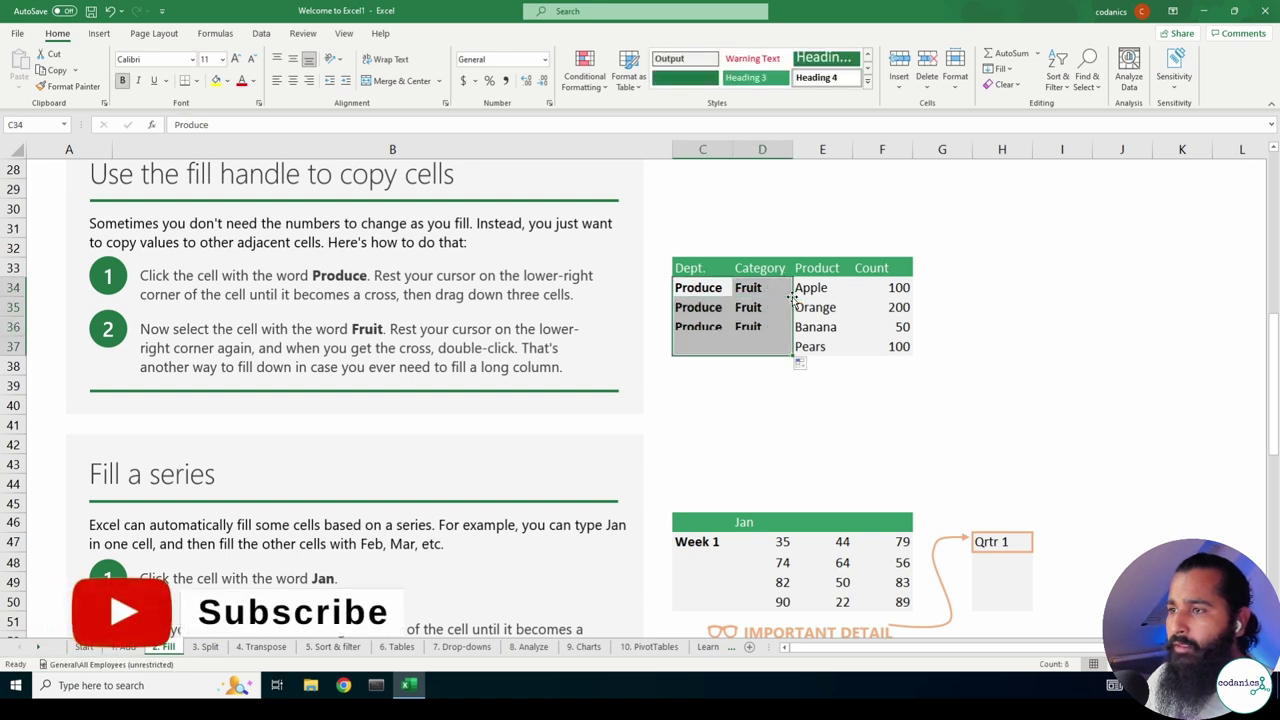
{"action": "left_click", "coordinate": [1010, 343]}
{"action": "left_click_drag", "start_coordinate": [700, 288], "coordinate": [760, 288]}
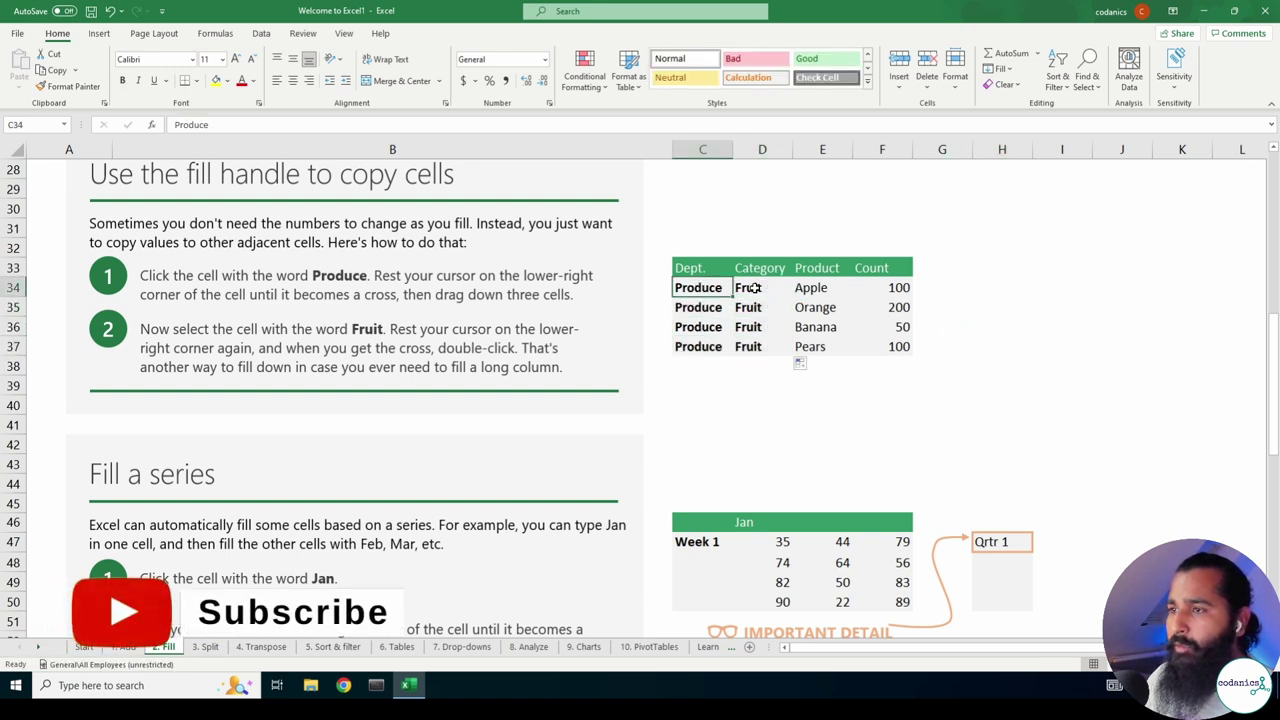
{"action": "double_click", "coordinate": [792, 297]}
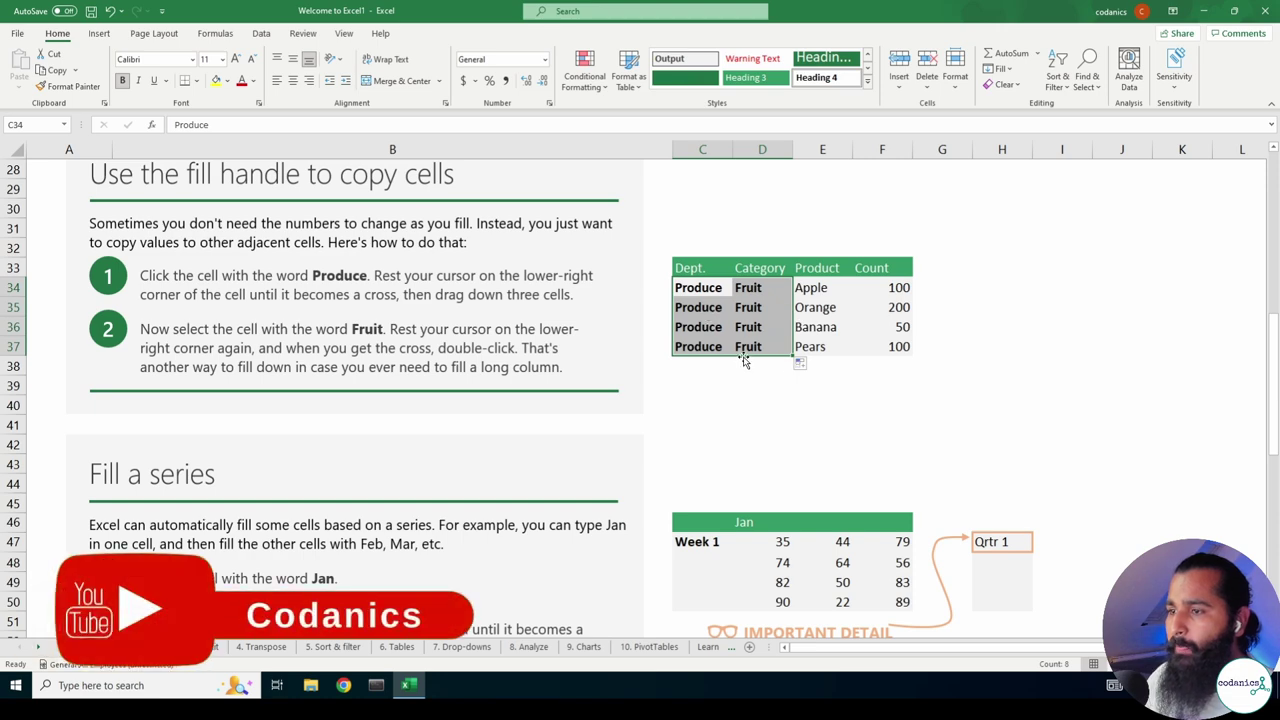
{"action": "scroll", "coordinate": [743, 361], "scroll_direction": "down", "scroll_amount": 2}
Fill Week 1 in C47 down to C50 to get Week 2 through Week 4.
{"action": "left_click", "coordinate": [695, 423]}
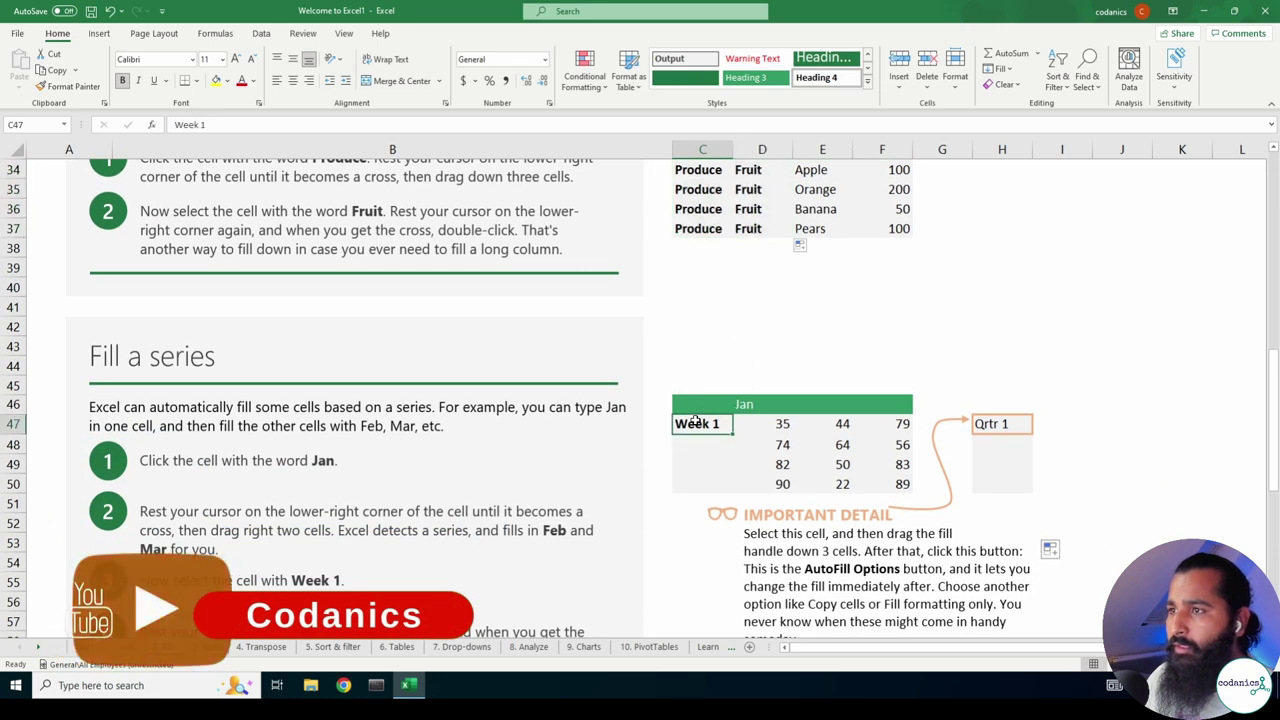
{"action": "left_click_drag", "start_coordinate": [733, 434], "coordinate": [737, 475]}
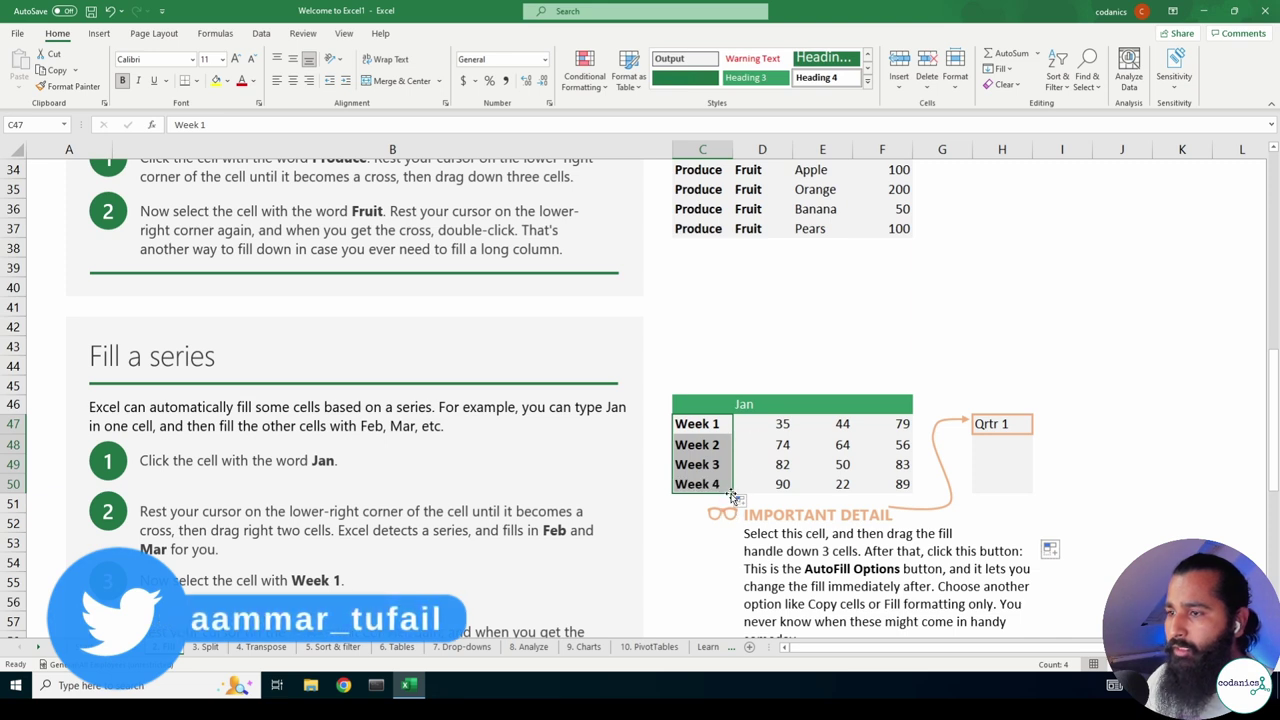
{"action": "key", "text": "ctrl+z"}
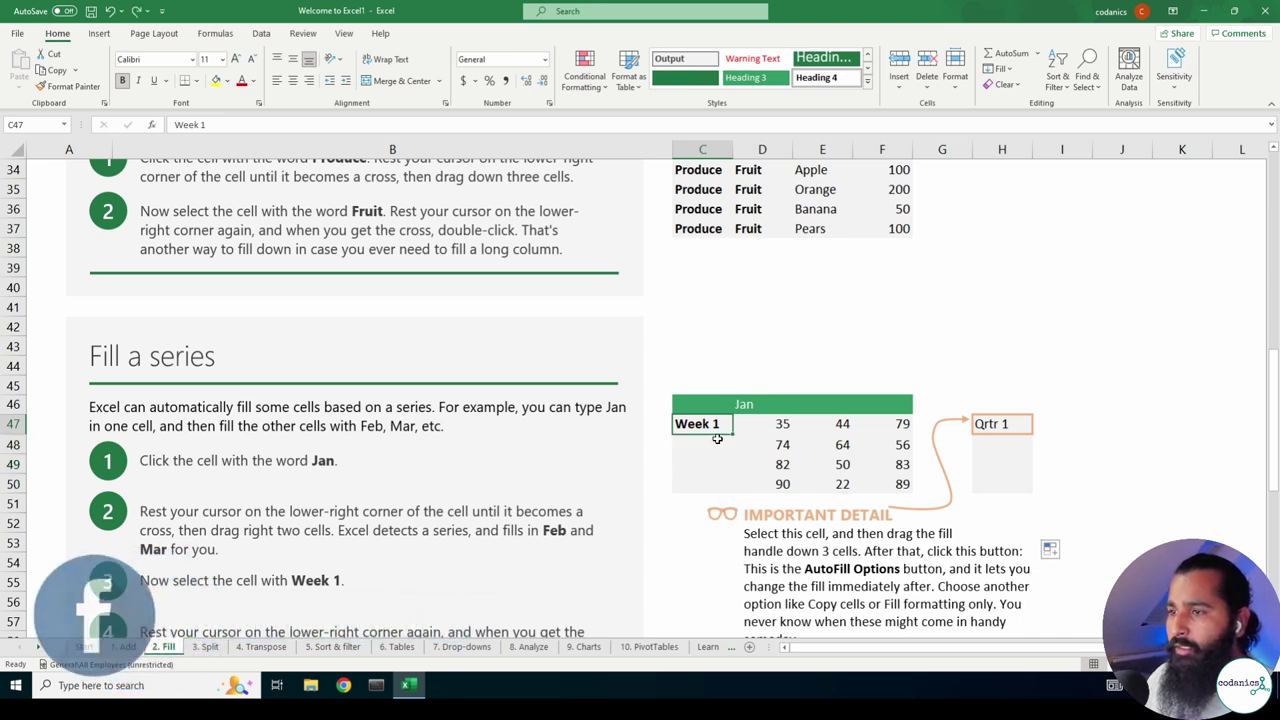
{"action": "mouse_move", "coordinate": [736, 438]}
{"action": "left_mouse_down"}
{"action": "mouse_move", "coordinate": [710, 492]}
{"action": "mouse_move", "coordinate": [729, 438]}
{"action": "mouse_move", "coordinate": [724, 490]}
{"action": "left_mouse_up"}
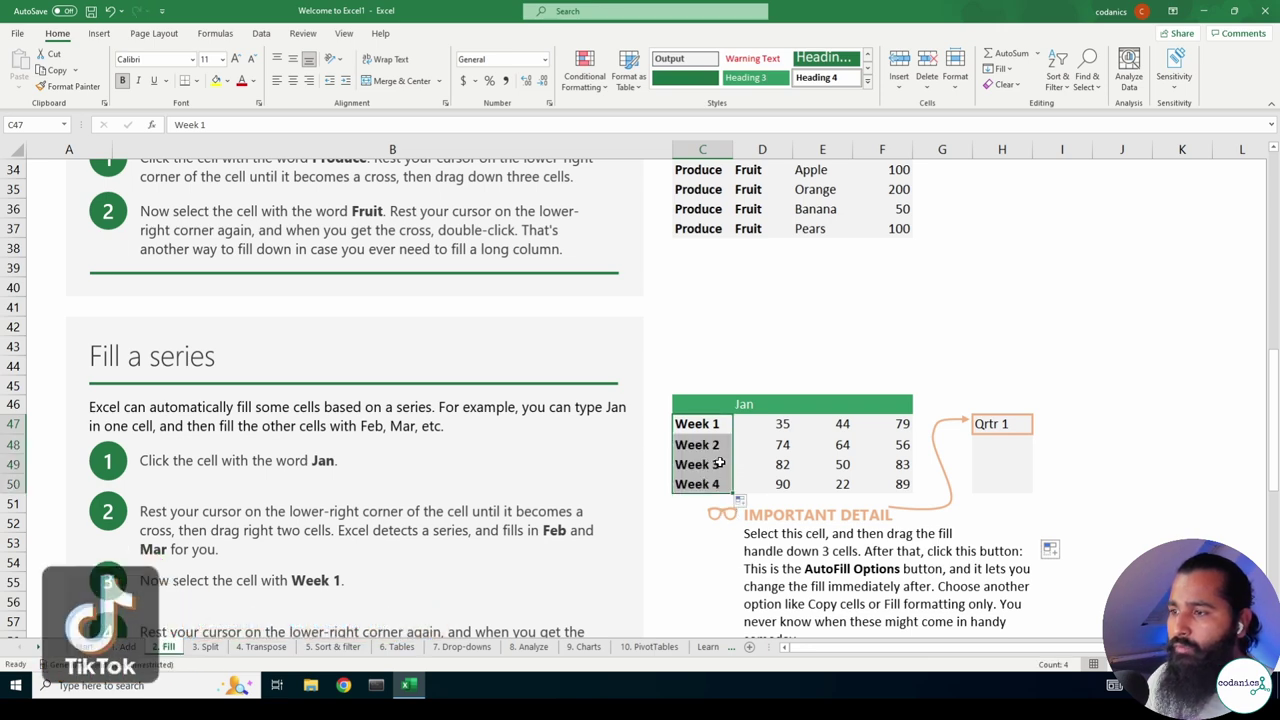
{"action": "scroll", "coordinate": [718, 463], "scroll_direction": "down", "scroll_amount": 2}
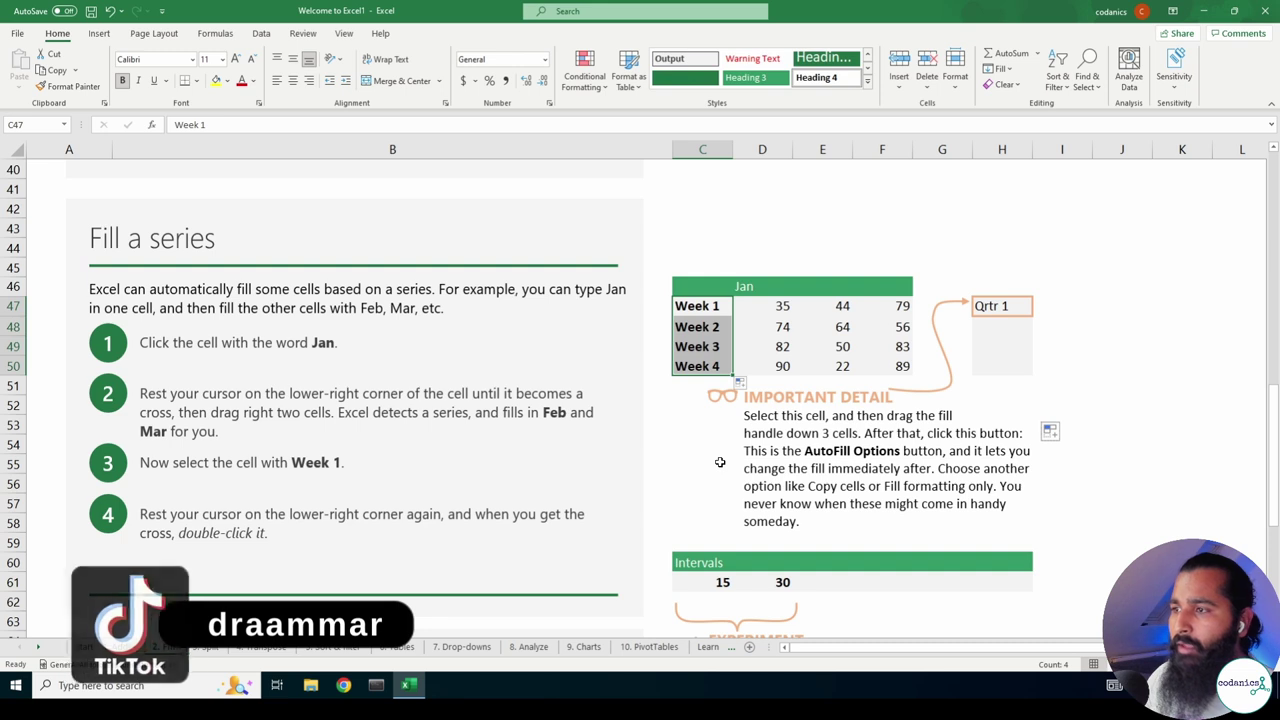
Fill Qrtr 1 in H47 down to H50 to get Qrtr 2, Qrtr 3 and Qrtr 4.
{"action": "left_click", "coordinate": [1006, 306]}
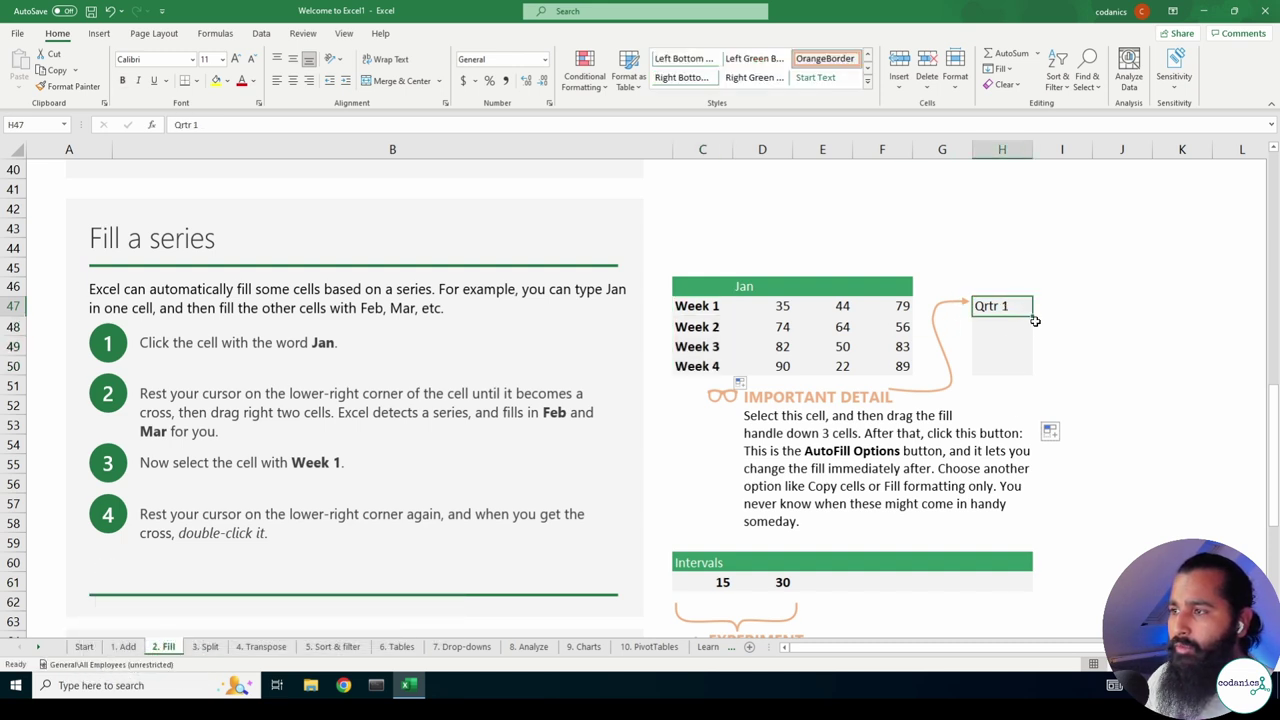
{"action": "left_click_drag", "start_coordinate": [1033, 315], "coordinate": [1034, 370]}
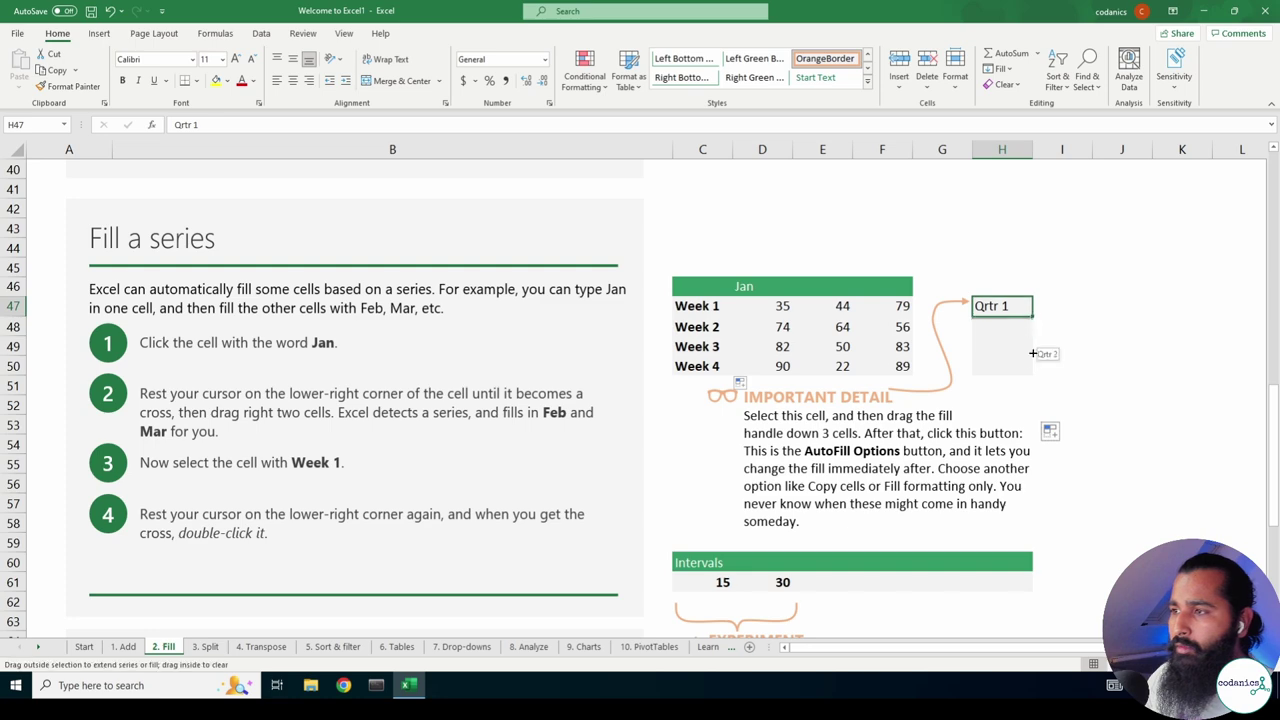
{"action": "left_click", "coordinate": [1088, 365]}
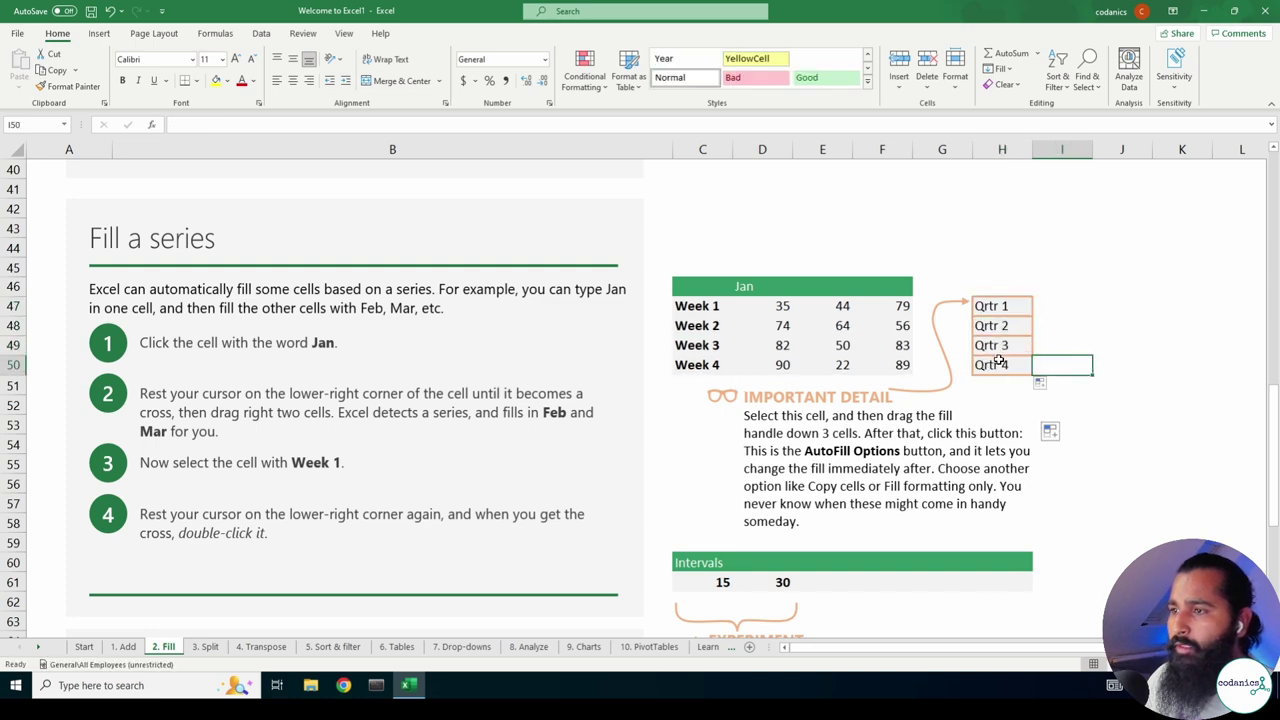
{"action": "scroll", "coordinate": [998, 361], "scroll_direction": "down", "scroll_amount": 2}
{"action": "scroll", "coordinate": [745, 365], "scroll_direction": "down", "scroll_amount": 2}
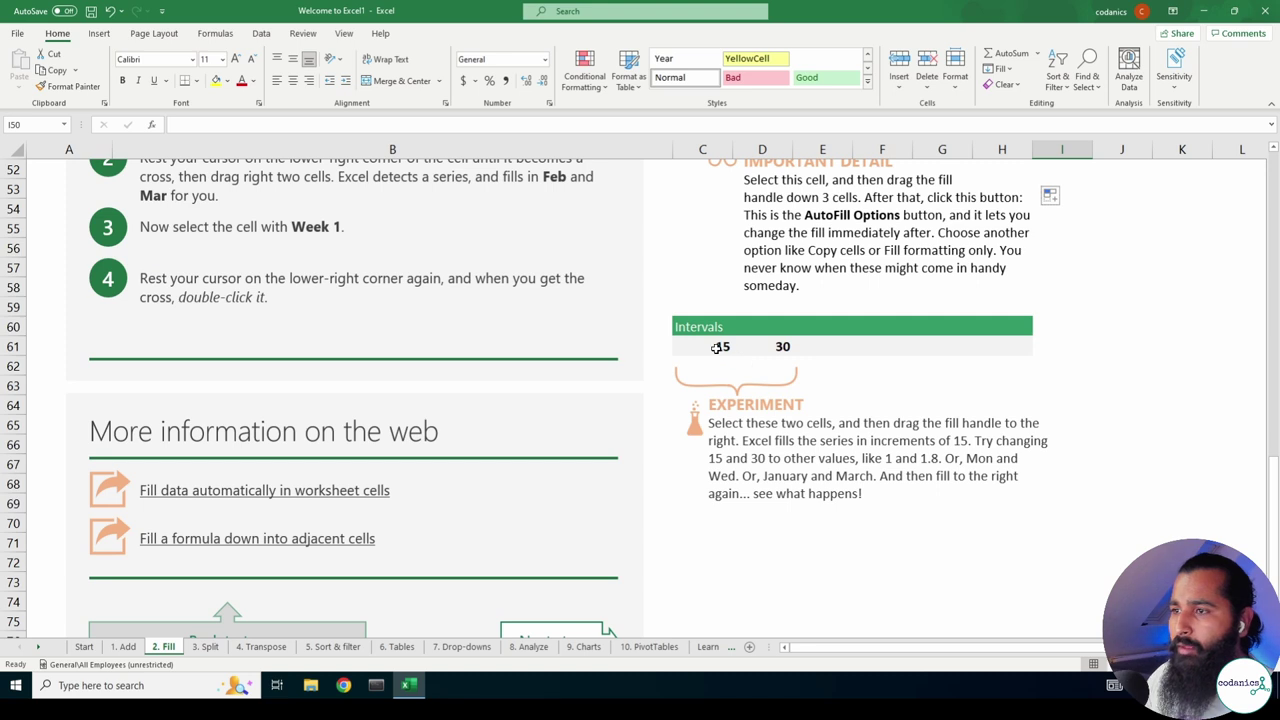
Select 15 and 30 in C61:D61 and fill right to H61, extending the series to 90.
{"action": "left_click", "coordinate": [720, 347]}
{"action": "key", "text": "Right"}
{"action": "key", "text": "Right"}
{"action": "key", "text": "Left"}
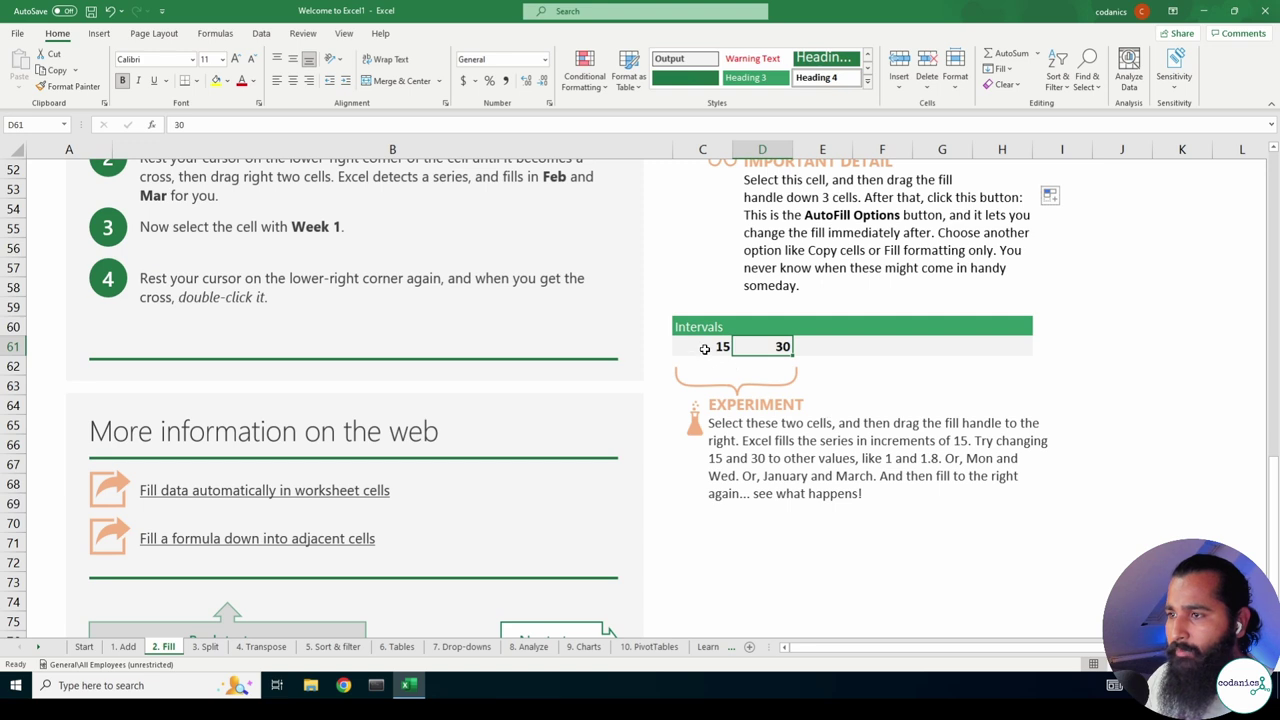
{"action": "left_click_drag", "start_coordinate": [704, 348], "coordinate": [1018, 358]}
{"action": "left_click", "coordinate": [1064, 402]}
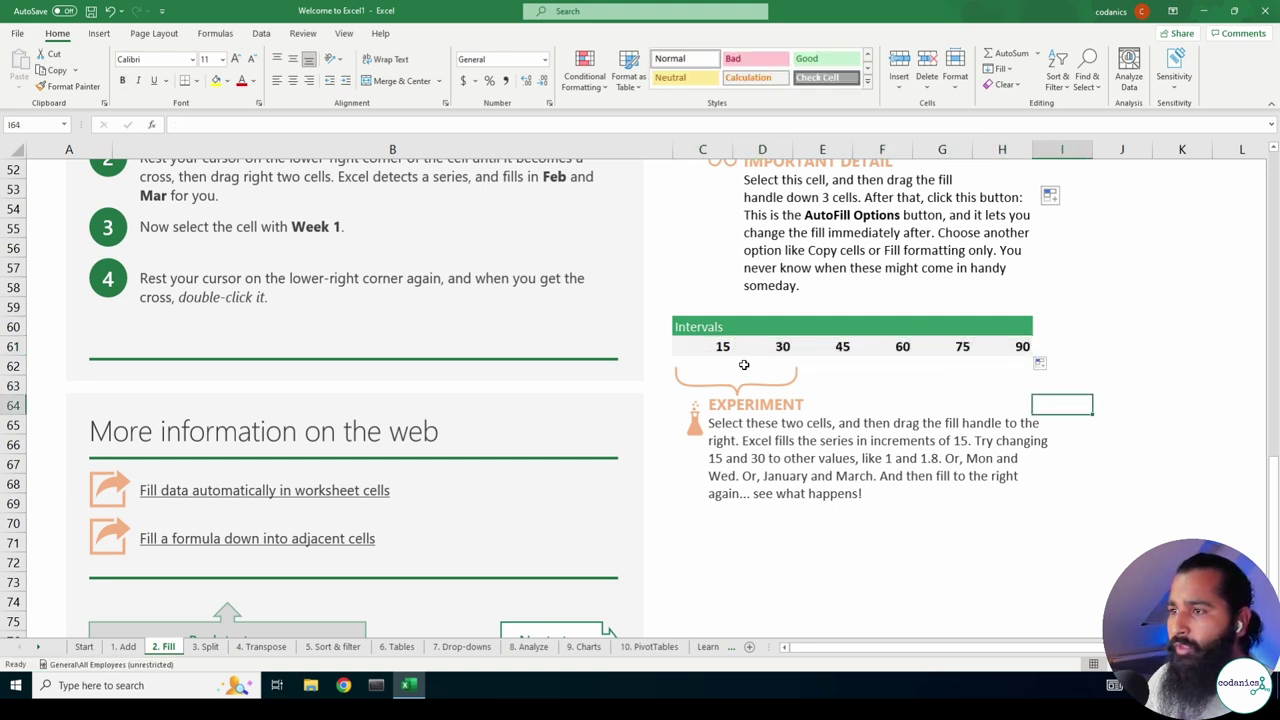
{"action": "left_click_drag", "start_coordinate": [726, 350], "coordinate": [1024, 348]}
Verify the Intervals cells read 15, 30, 45, 60, 75 and 90.
{"action": "left_click", "coordinate": [846, 350]}
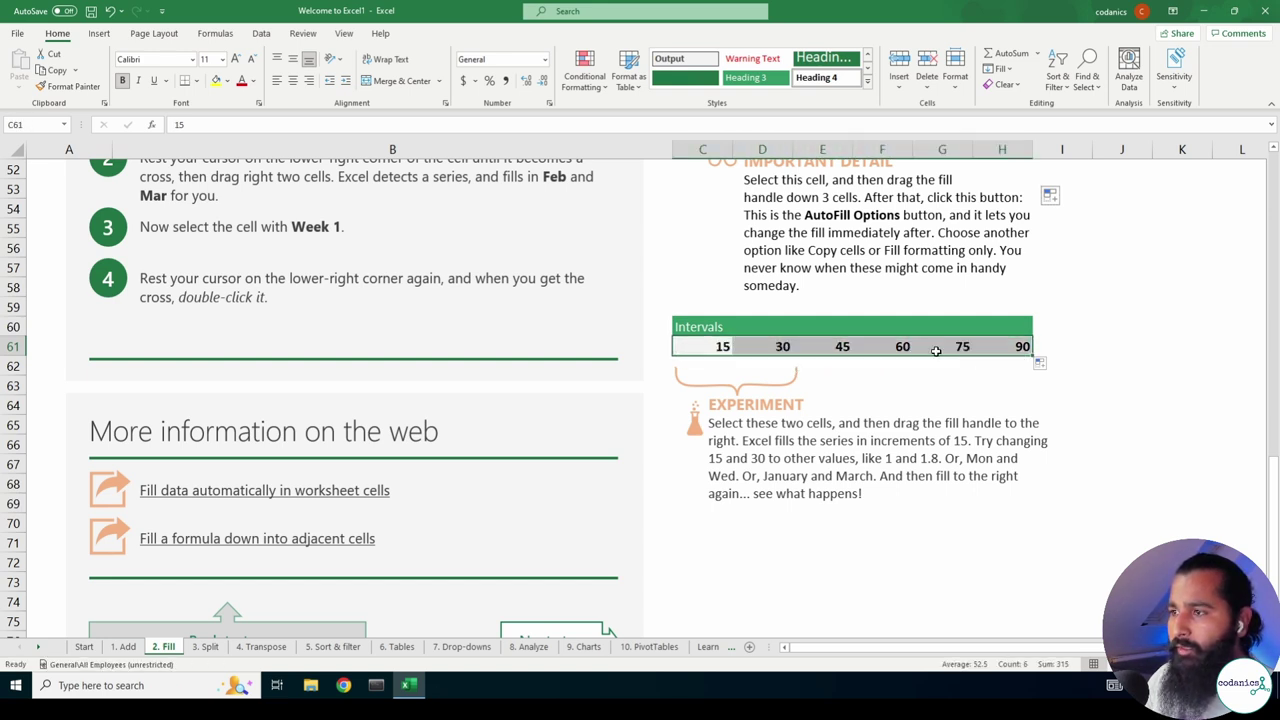
{"action": "left_click", "coordinate": [704, 348]}
{"action": "left_click", "coordinate": [781, 347]}
{"action": "left_click", "coordinate": [835, 347]}
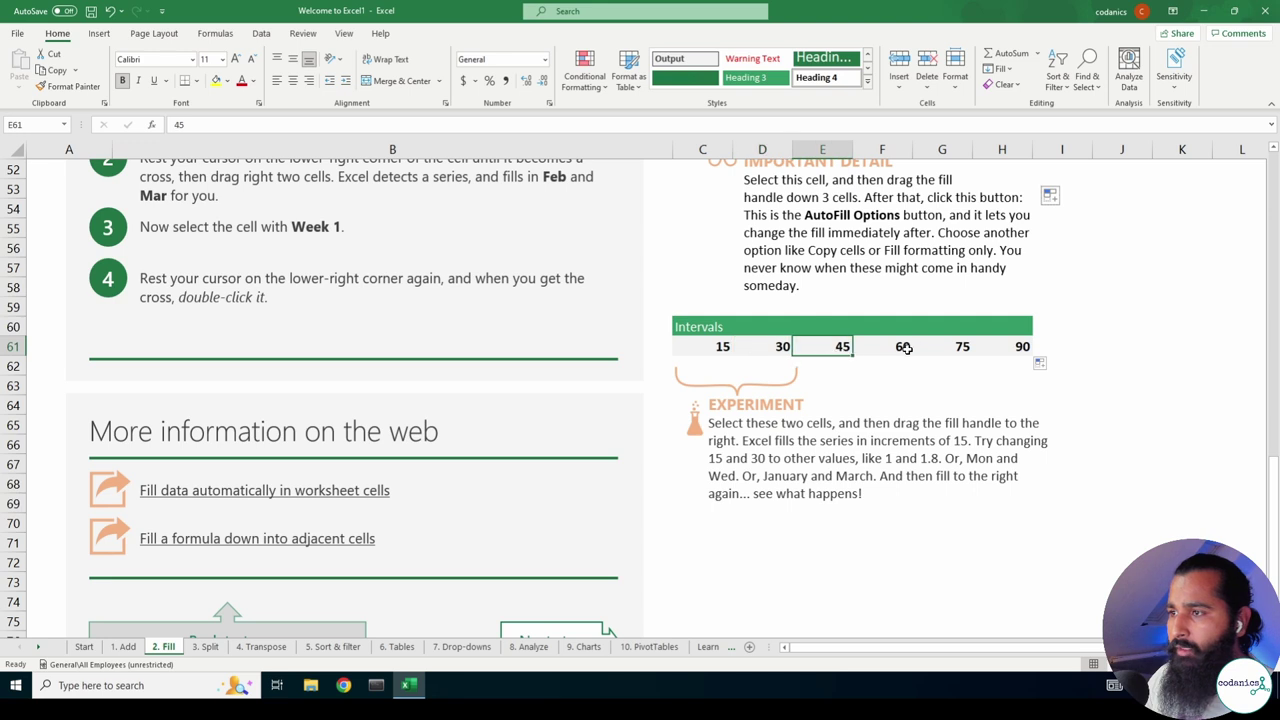
{"action": "left_click", "coordinate": [893, 347]}
{"action": "left_click", "coordinate": [952, 347]}
{"action": "left_click", "coordinate": [1014, 347]}
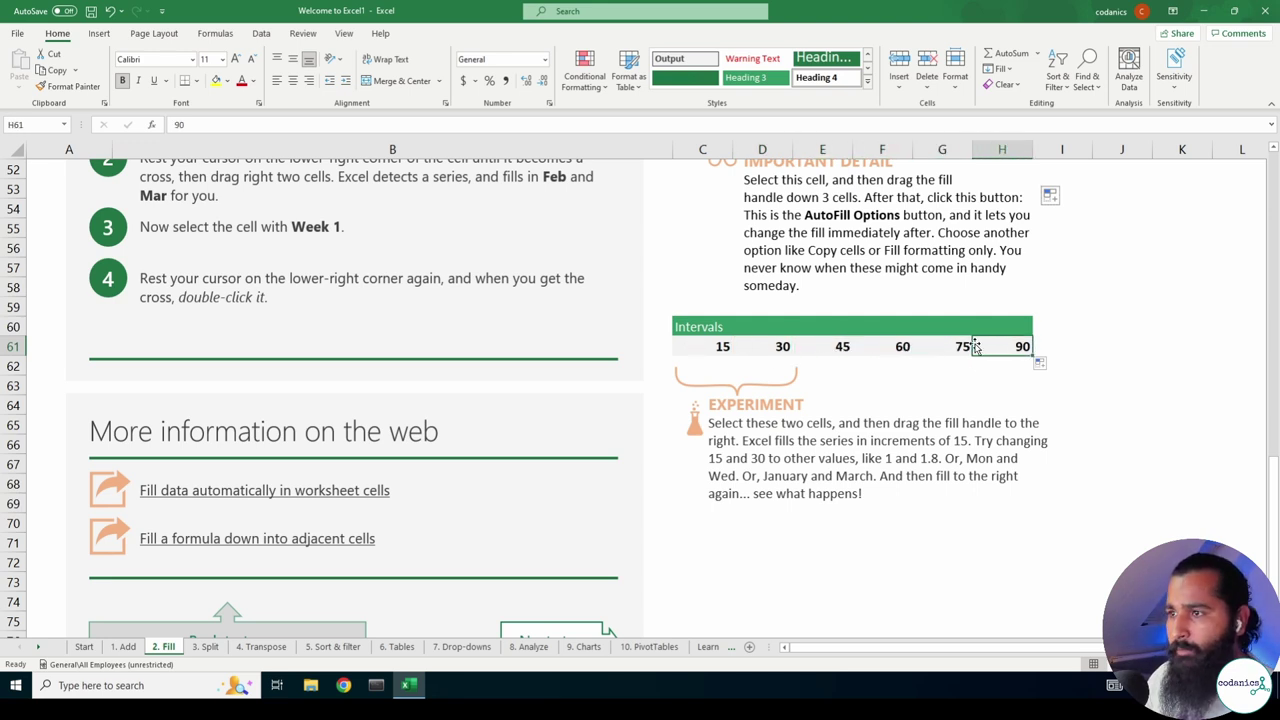
Scroll back up to the top of the 2. Fill sheet.
{"action": "scroll", "coordinate": [855, 399], "scroll_direction": "down", "scroll_amount": 4}
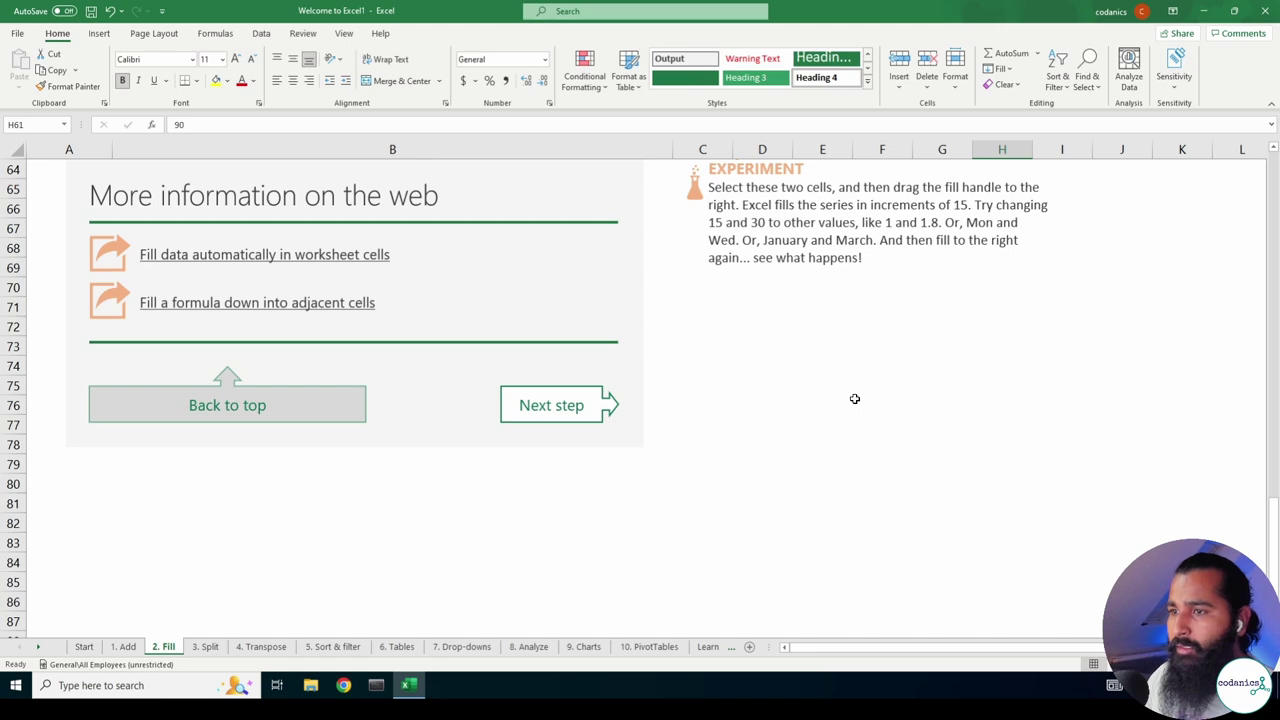
{"action": "scroll", "coordinate": [855, 399], "scroll_direction": "down", "scroll_amount": 2}
{"action": "scroll", "coordinate": [855, 399], "scroll_direction": "up", "scroll_amount": 5}
{"action": "scroll", "coordinate": [853, 400], "scroll_direction": "up", "scroll_amount": 5}
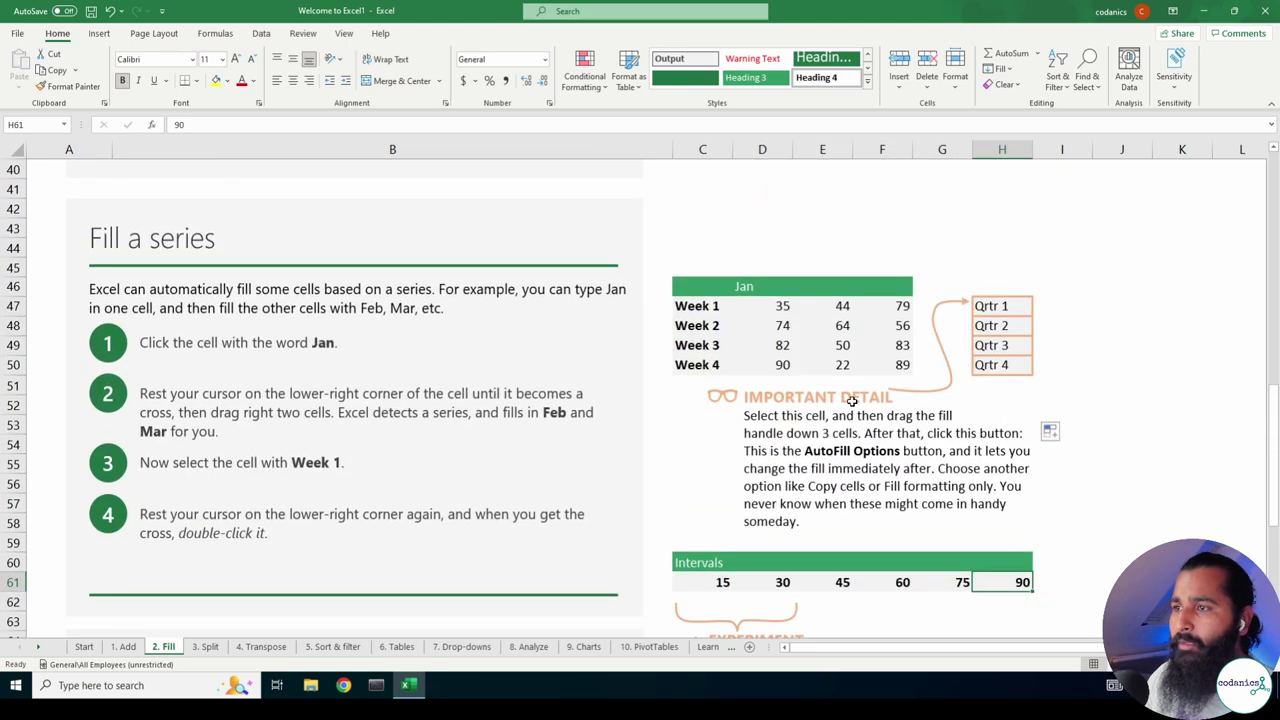
{"action": "scroll", "coordinate": [852, 400], "scroll_direction": "up", "scroll_amount": 5}
{"action": "scroll", "coordinate": [852, 400], "scroll_direction": "up", "scroll_amount": 4}
{"action": "scroll", "coordinate": [852, 400], "scroll_direction": "up", "scroll_amount": 3}
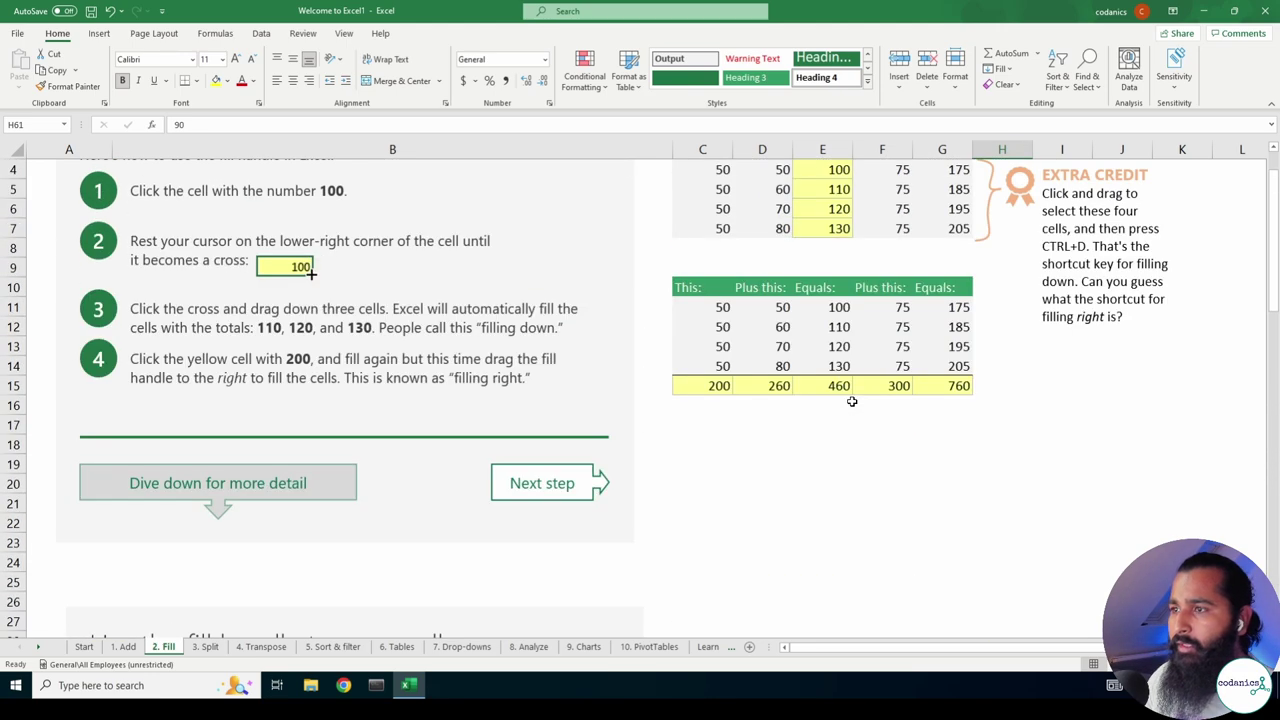
{"action": "scroll", "coordinate": [813, 312], "scroll_direction": "up", "scroll_amount": 1}
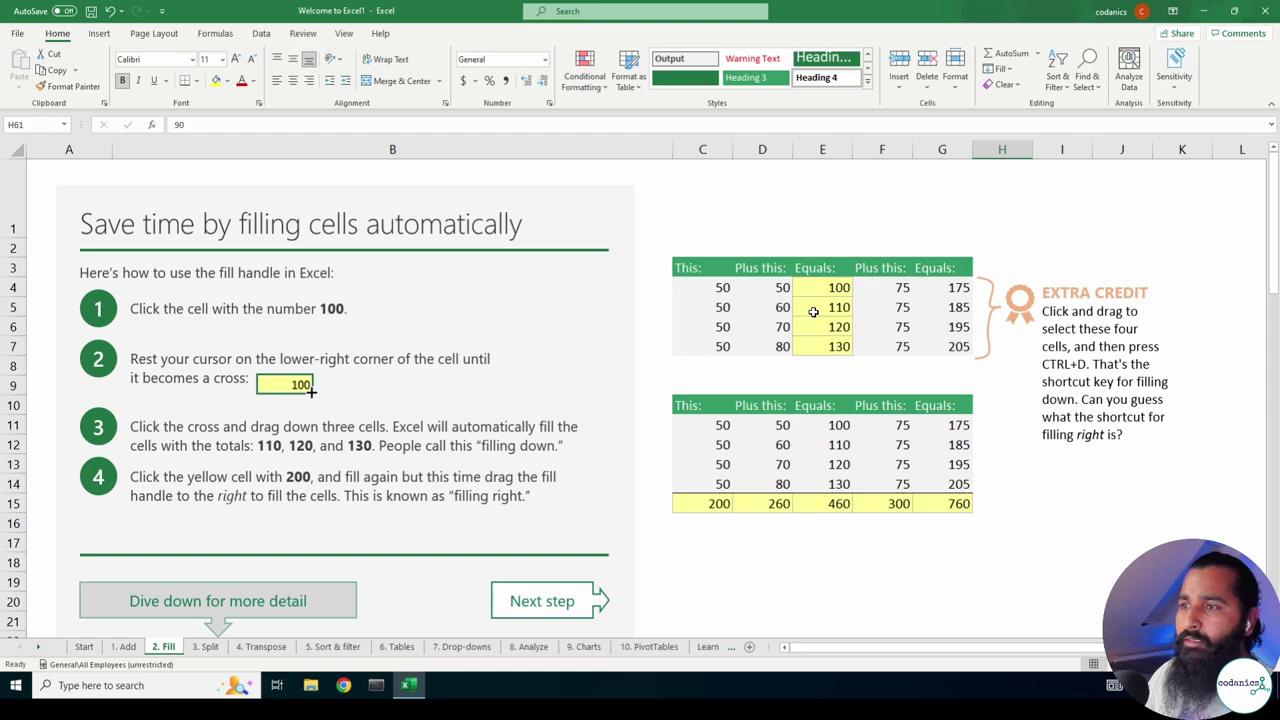
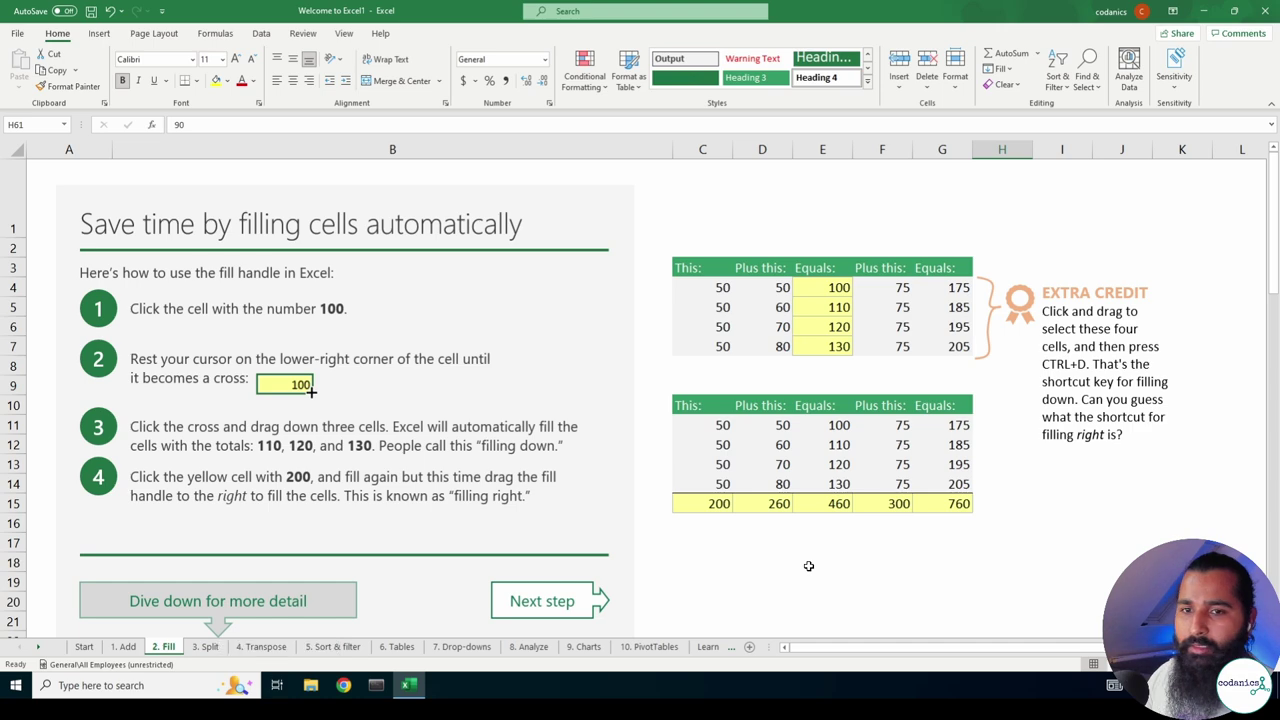
Open the 3. Split sheet and look over the five sample email addresses in column C.
{"action": "left_click", "coordinate": [207, 647]}
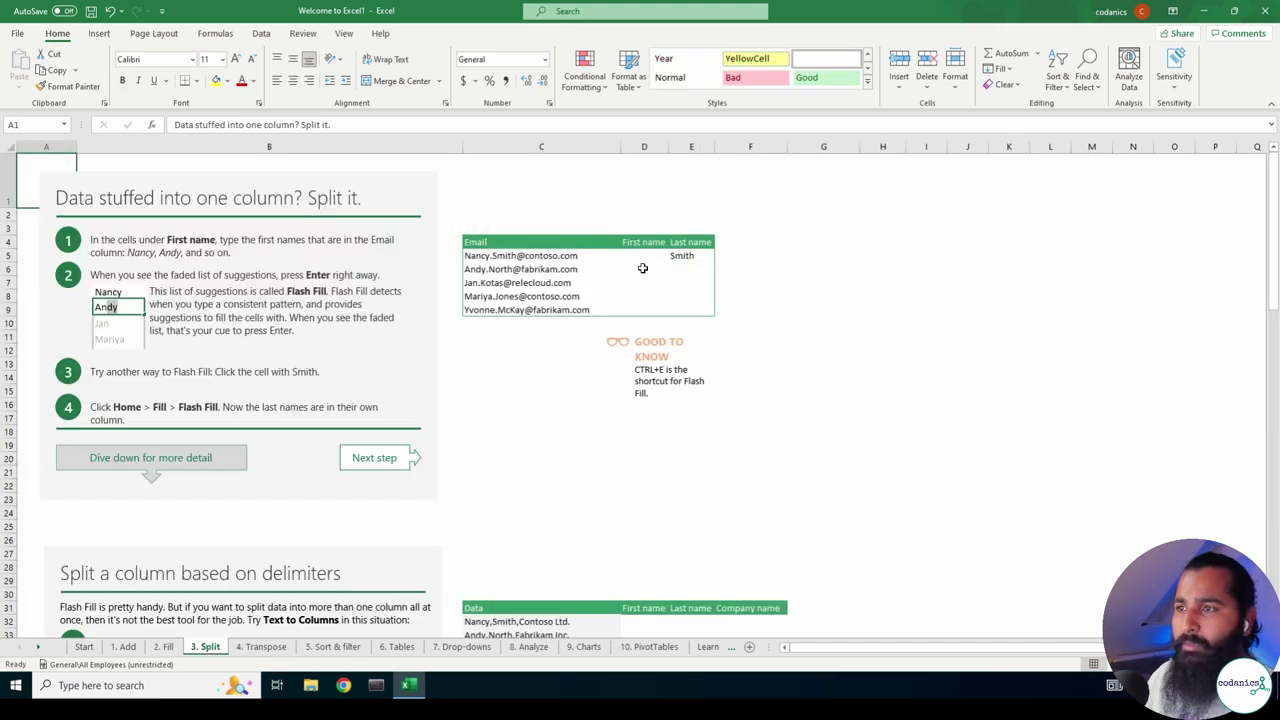
{"action": "left_click", "coordinate": [790, 272]}
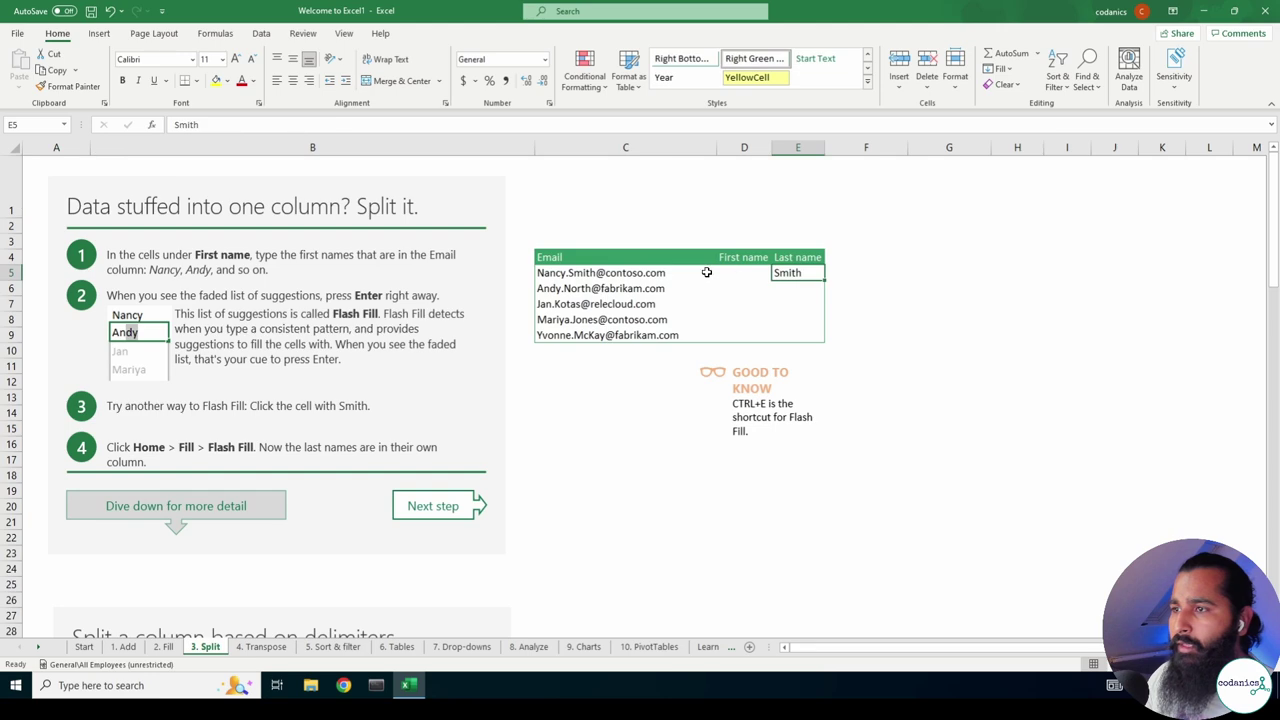
{"action": "scroll", "coordinate": [849, 234], "scroll_direction": "up", "scroll_amount": 1}
{"action": "scroll", "coordinate": [849, 246], "scroll_direction": "up", "scroll_amount": 1}
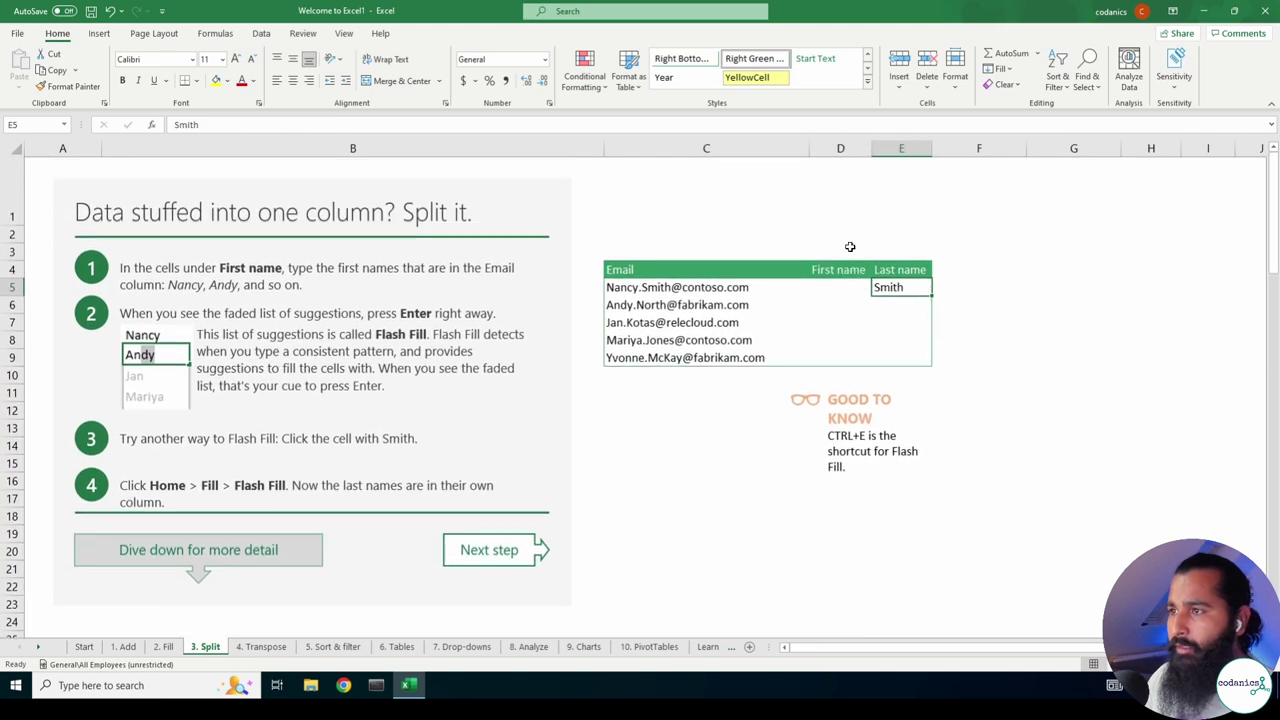
{"action": "scroll", "coordinate": [851, 314], "scroll_direction": "up", "scroll_amount": 1}
{"action": "scroll", "coordinate": [848, 309], "scroll_direction": "up", "scroll_amount": 1}
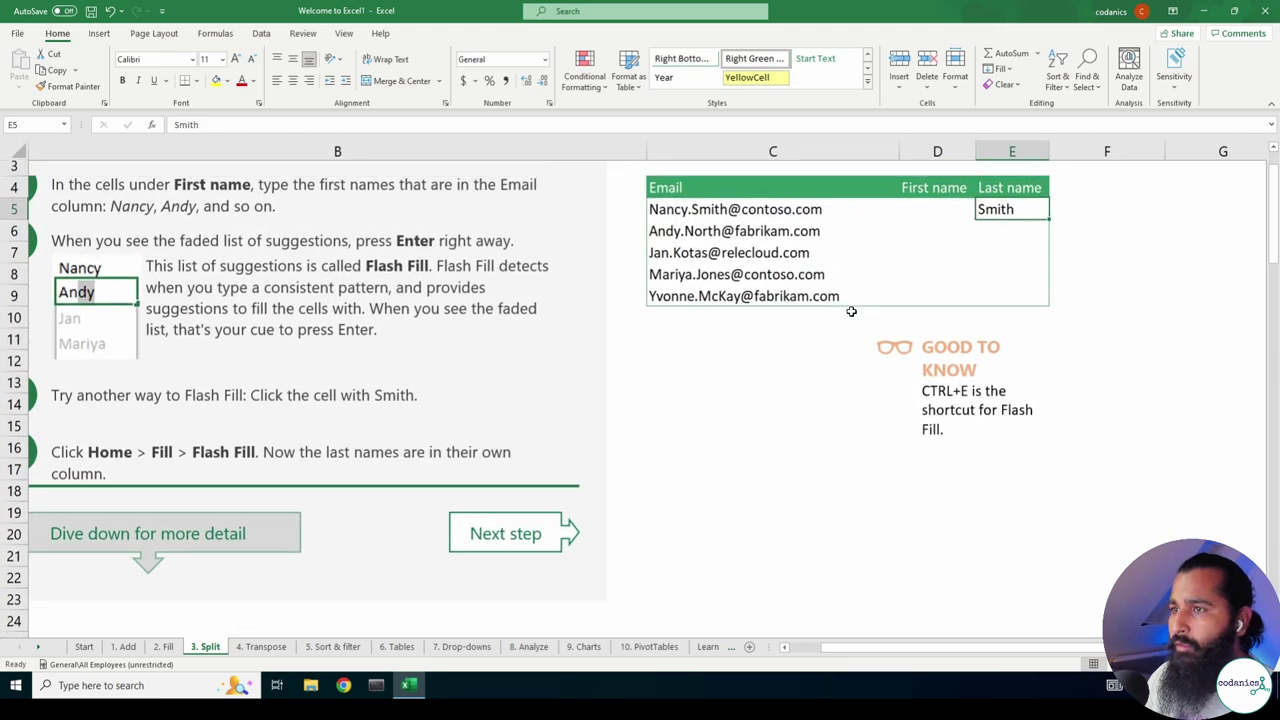
{"action": "left_click", "coordinate": [753, 331]}
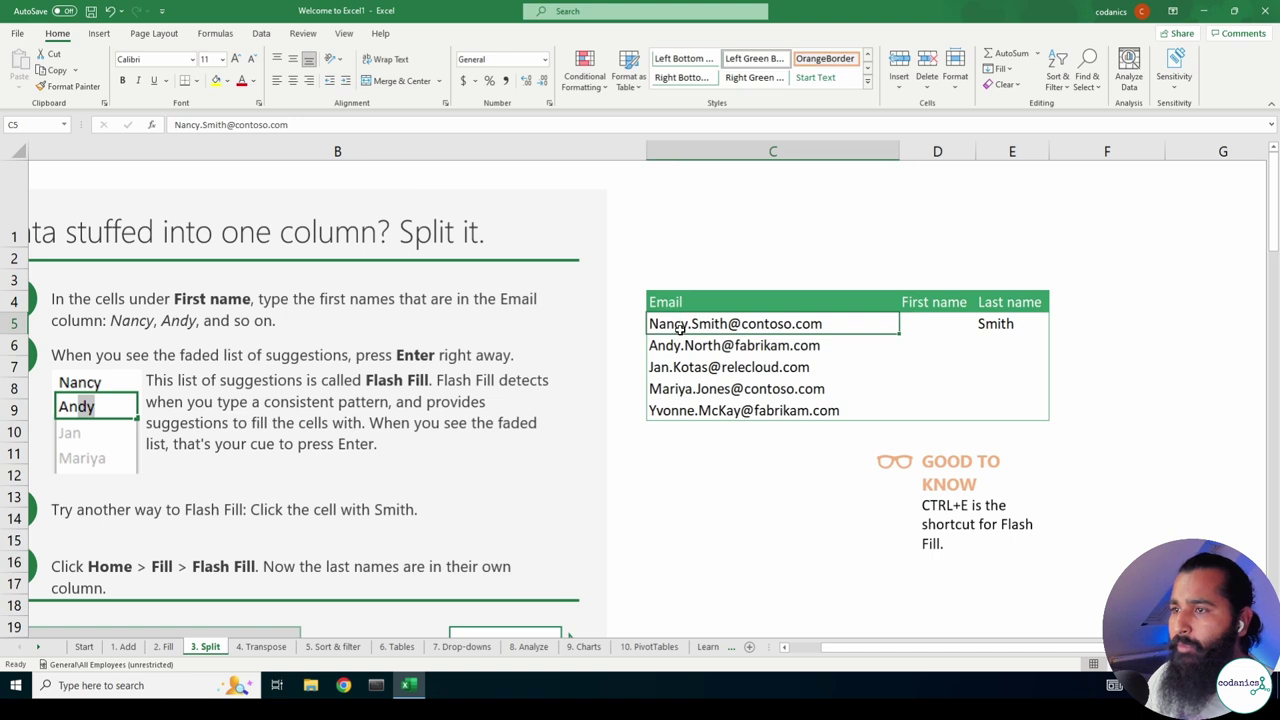
{"action": "key", "text": "Down"}
{"action": "key", "text": "Down"}
{"action": "key", "text": "Down"}
{"action": "key", "text": "Down"}
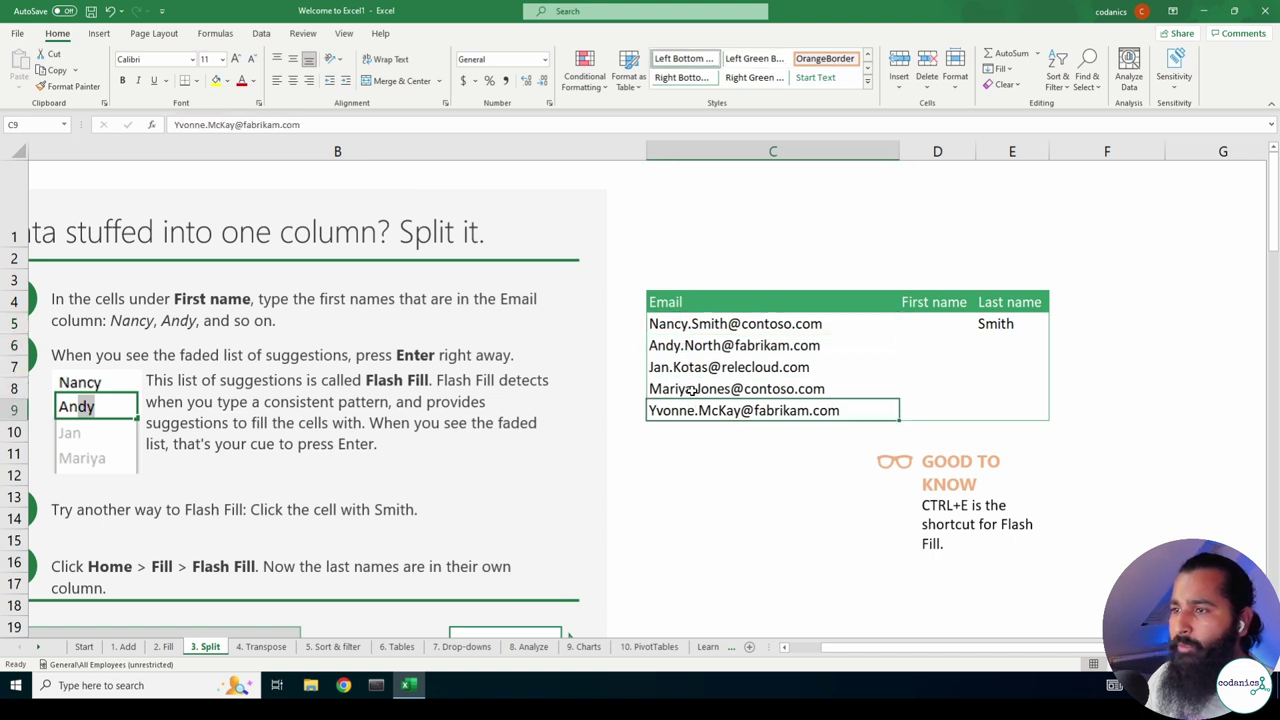
{"action": "left_click", "coordinate": [693, 321]}
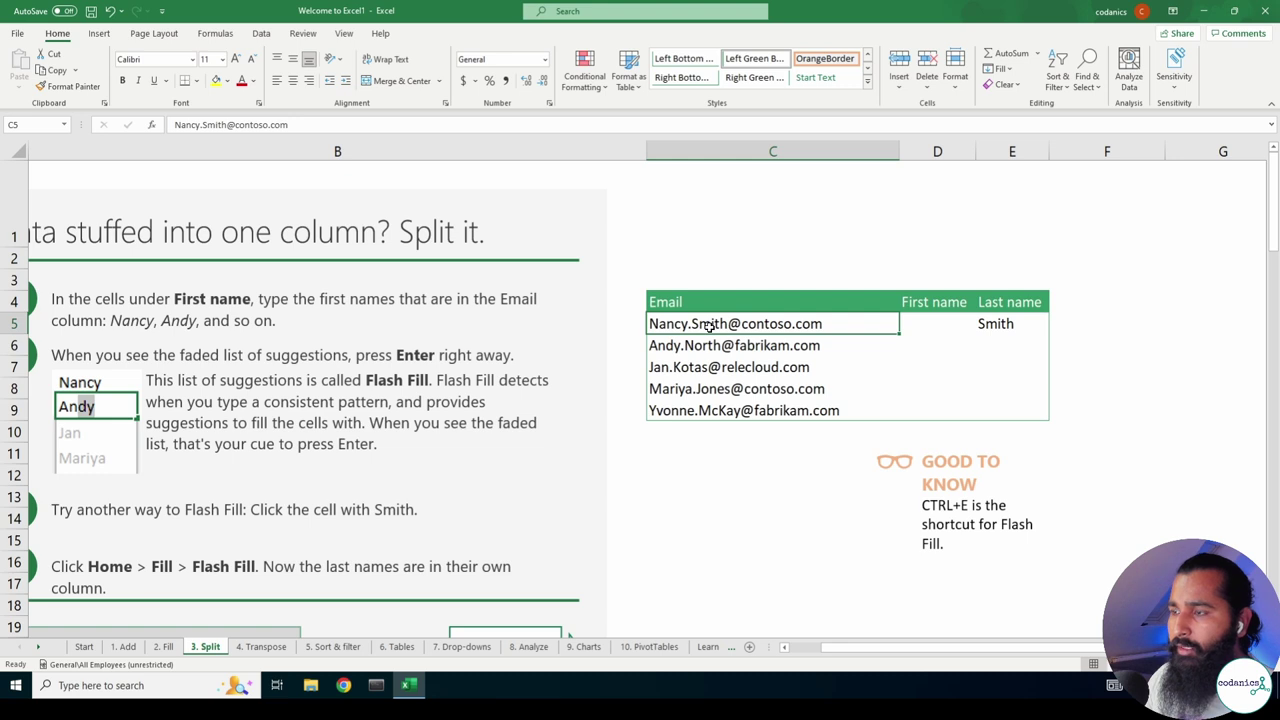
Enter Nancy and Andy as first names and accept Flash Fill for the remaining rows.
{"action": "left_click", "coordinate": [996, 325]}
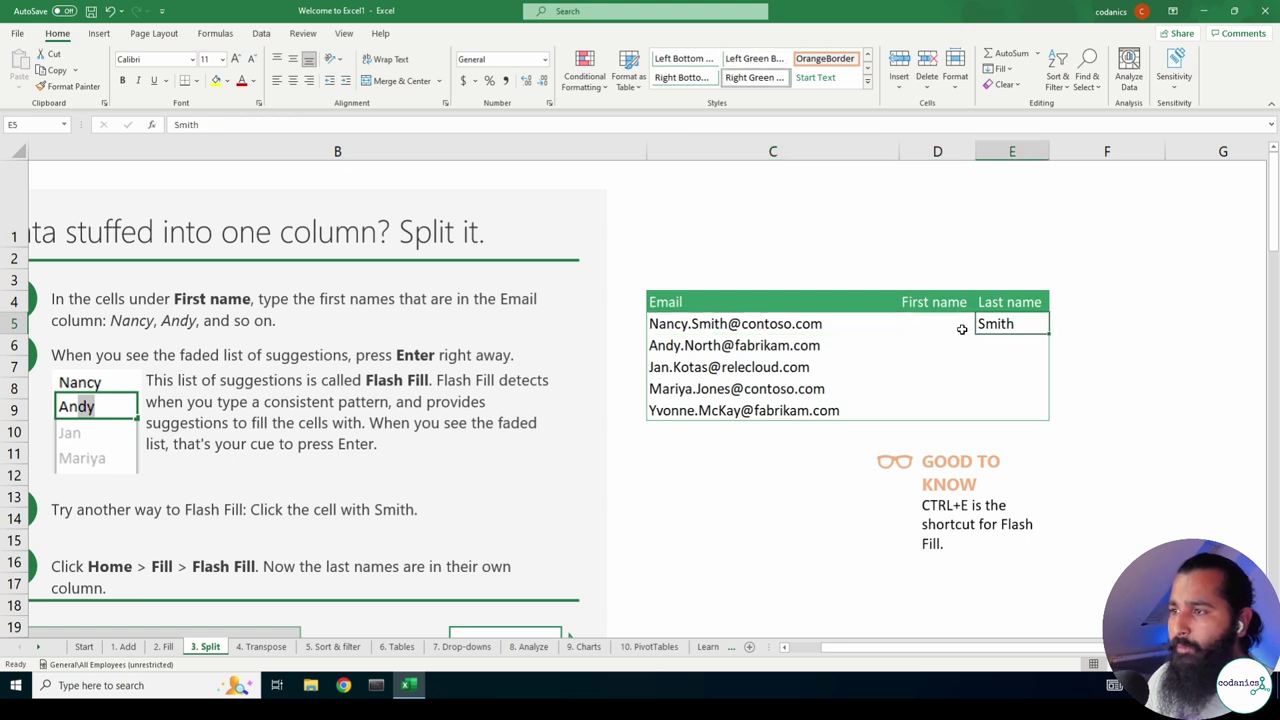
{"action": "left_click", "coordinate": [944, 324]}
{"action": "type", "text": "Nan"}
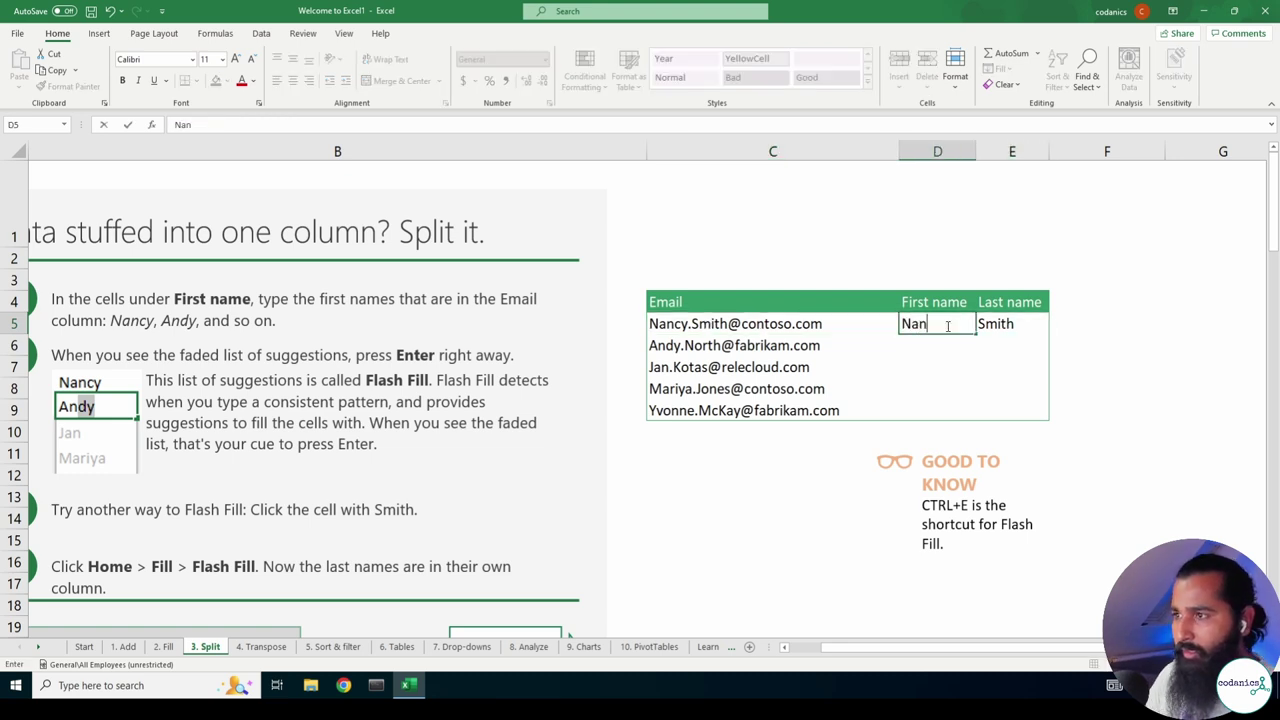
{"action": "type", "text": "cy"}
{"action": "key", "text": "Return"}
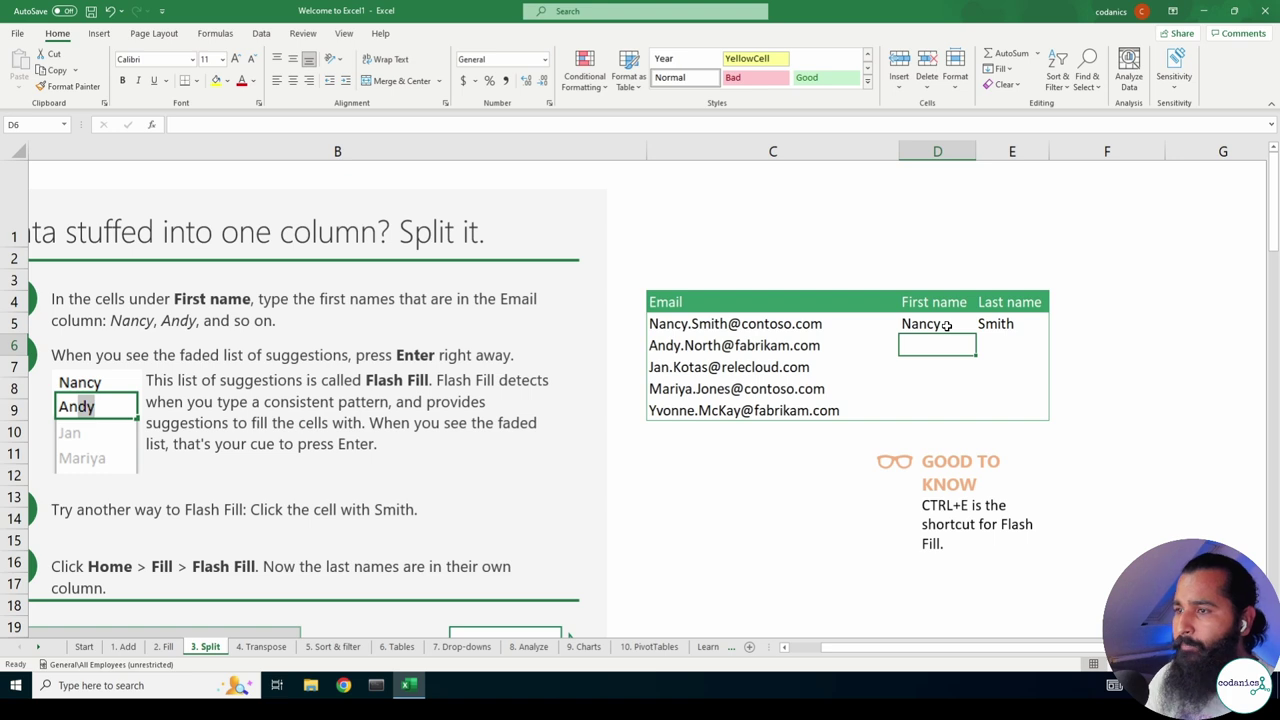
{"action": "type", "text": "Andy"}
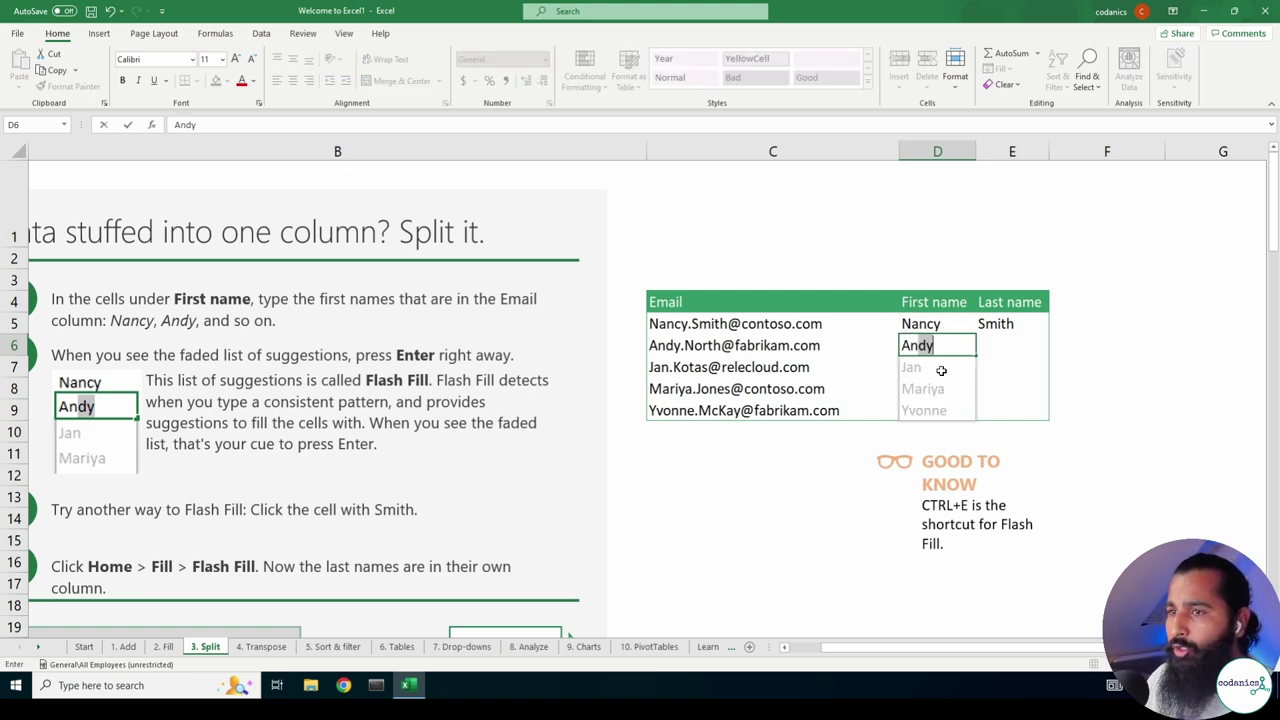
{"action": "key", "text": "Return"}
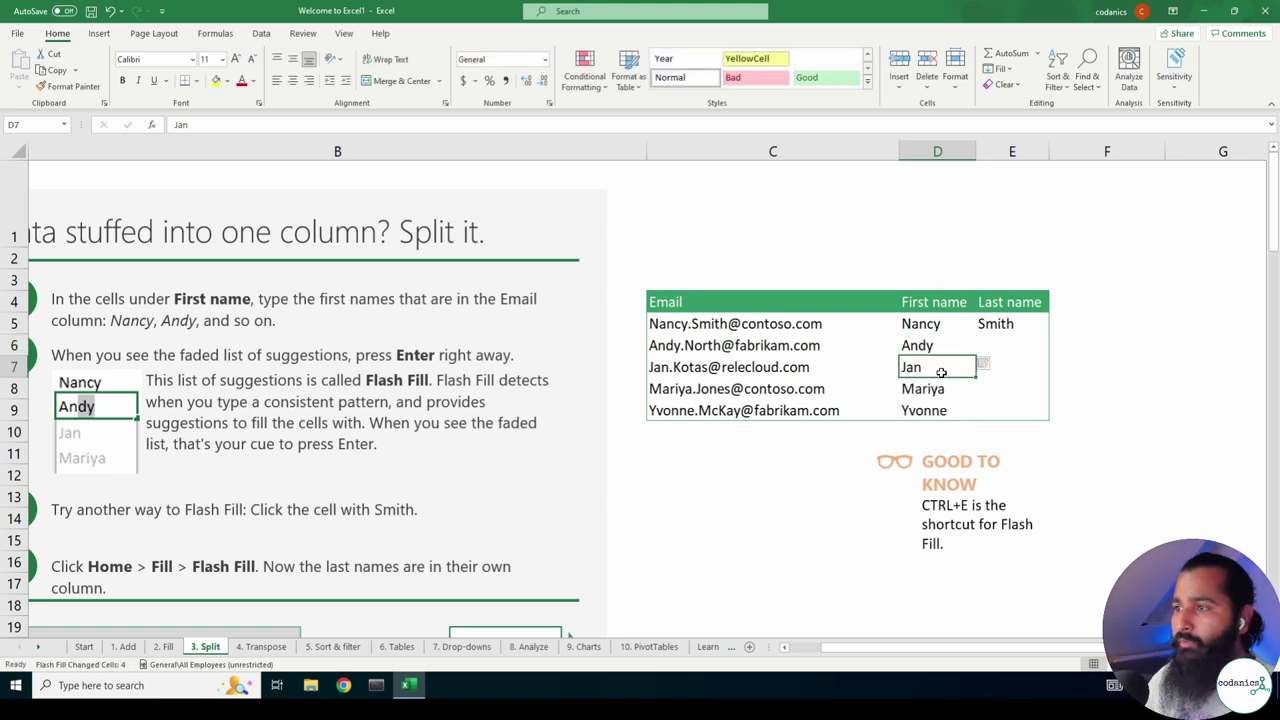
{"action": "left_click", "coordinate": [1003, 344]}
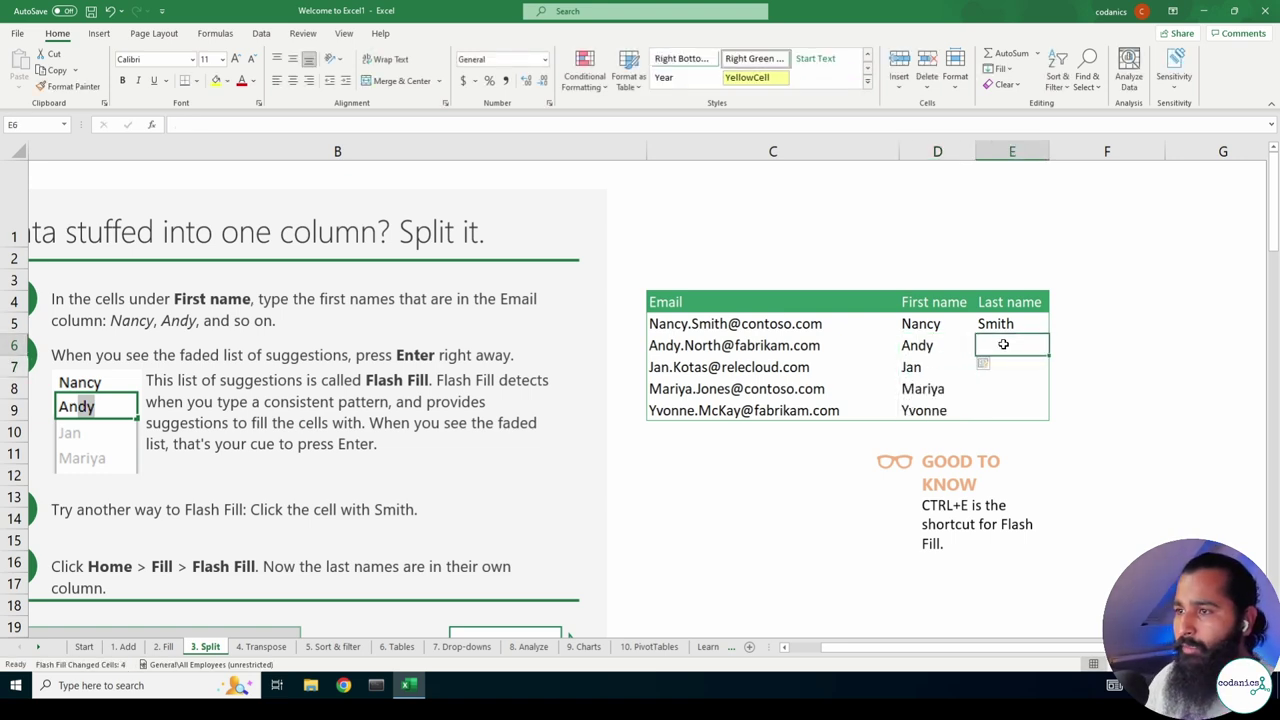
{"action": "type", "text": "Not"}
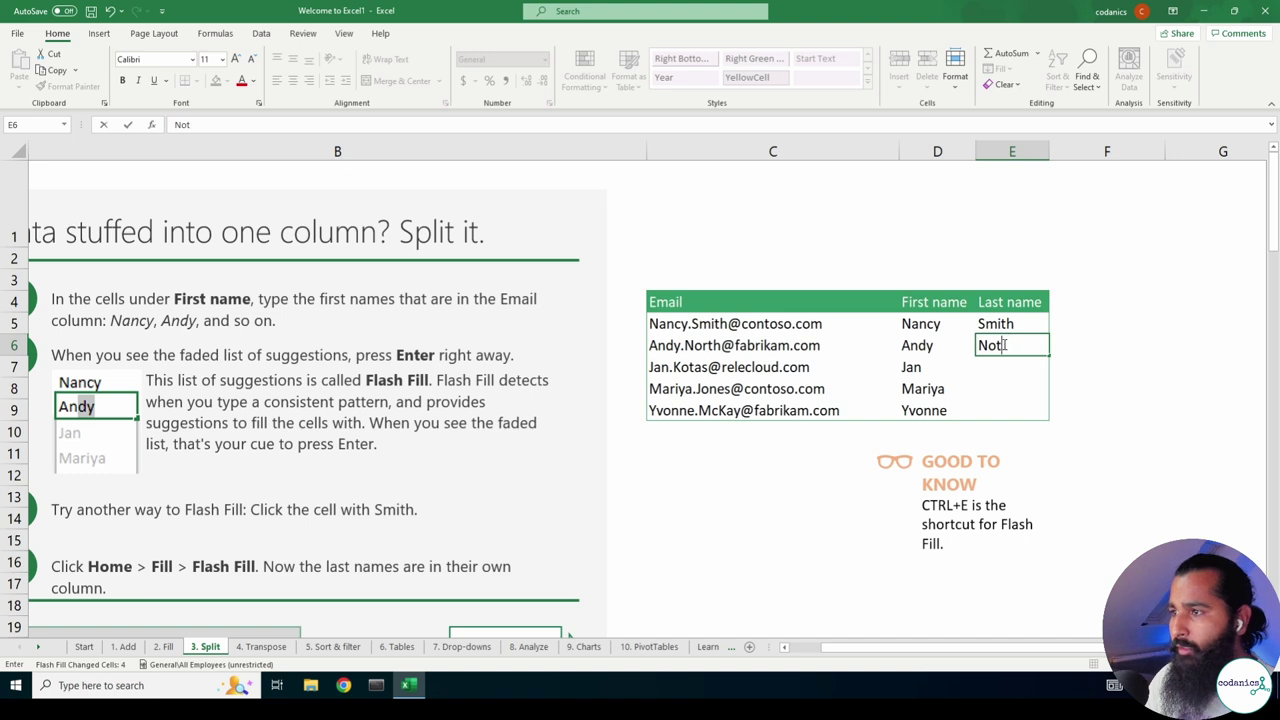
{"action": "type", "text": "ht"}
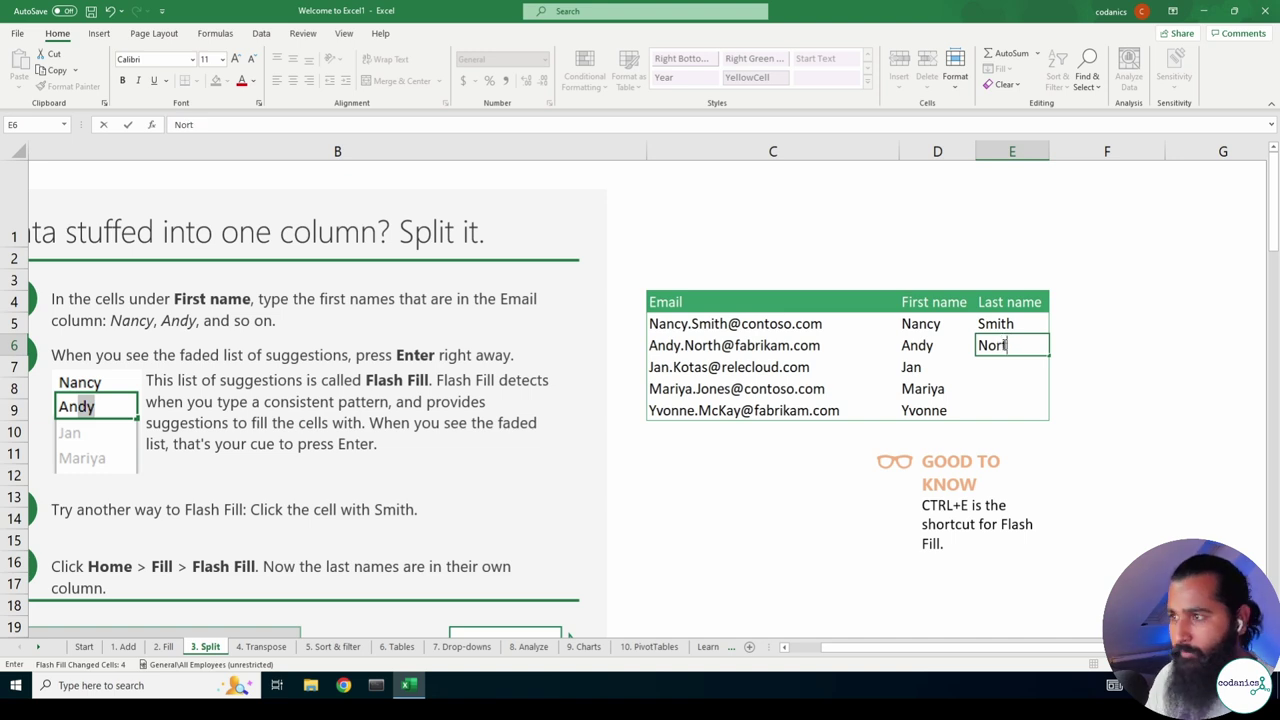
{"action": "type", "text": "h"}
{"action": "key", "text": "Return"}
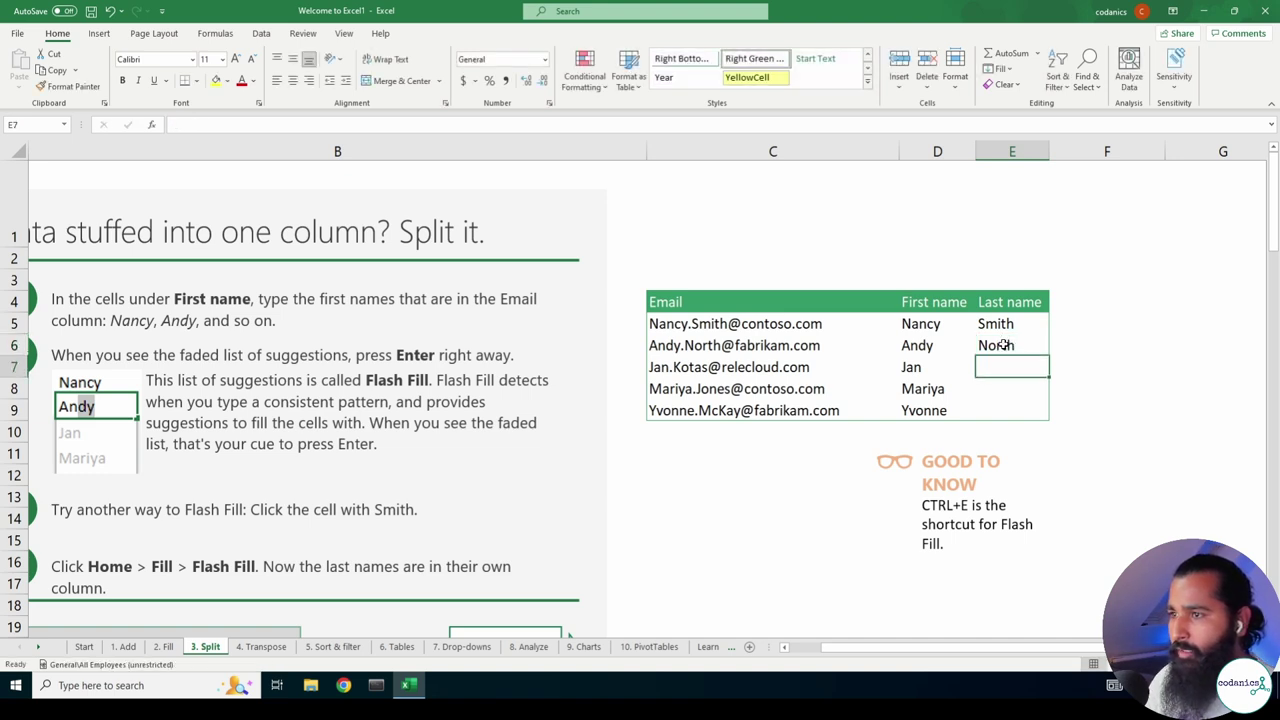
{"action": "type", "text": "Kotas"}
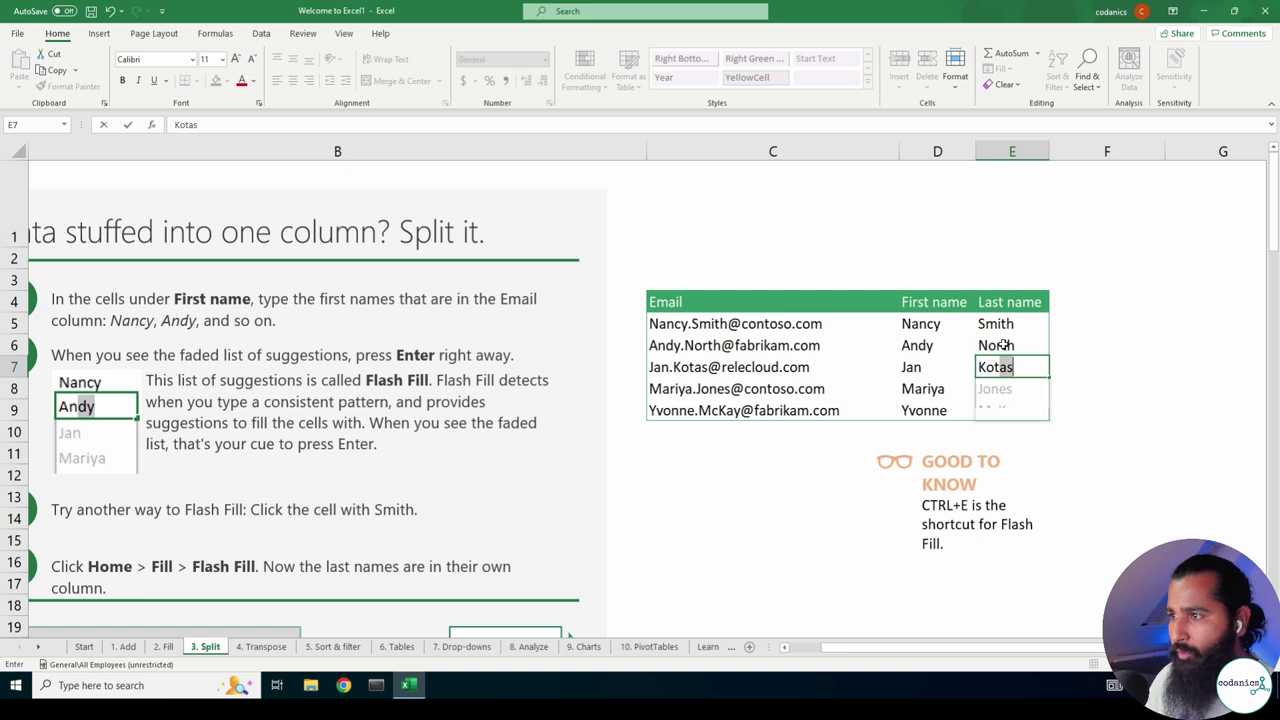
{"action": "key", "text": "Return"}
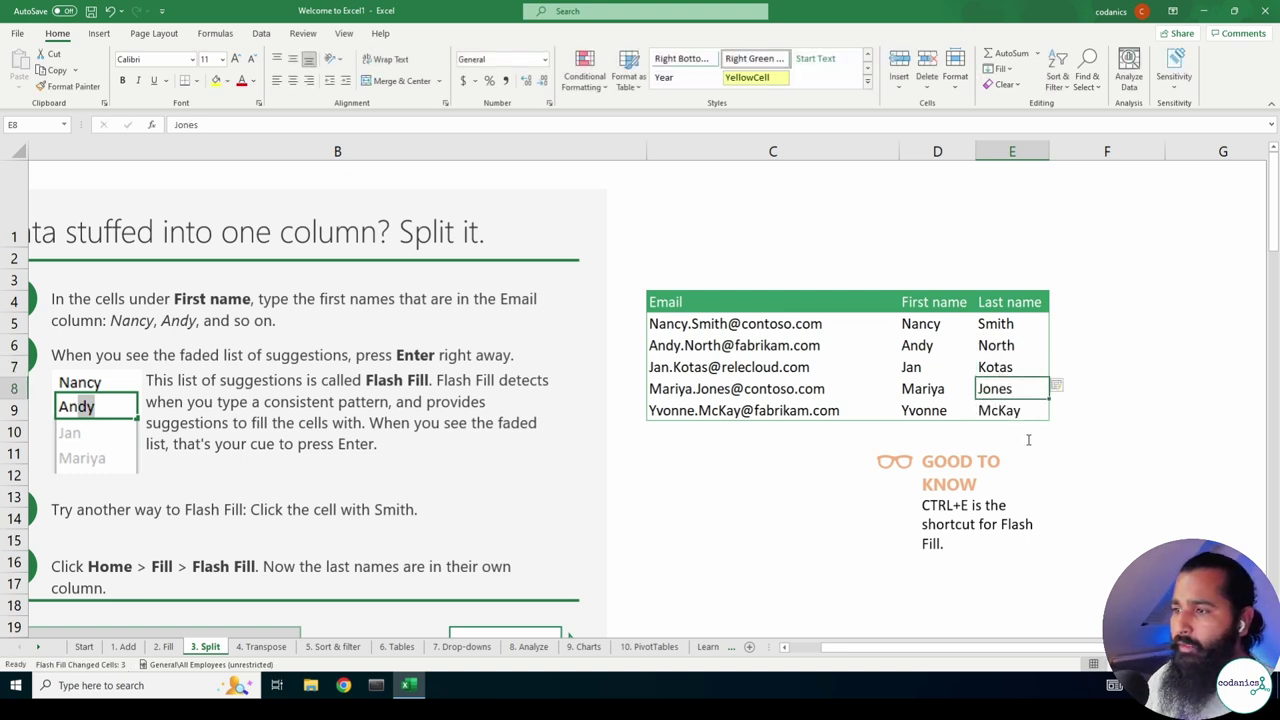
{"action": "key", "text": "ctrl+z"}
{"action": "key", "text": "ctrl+z"}
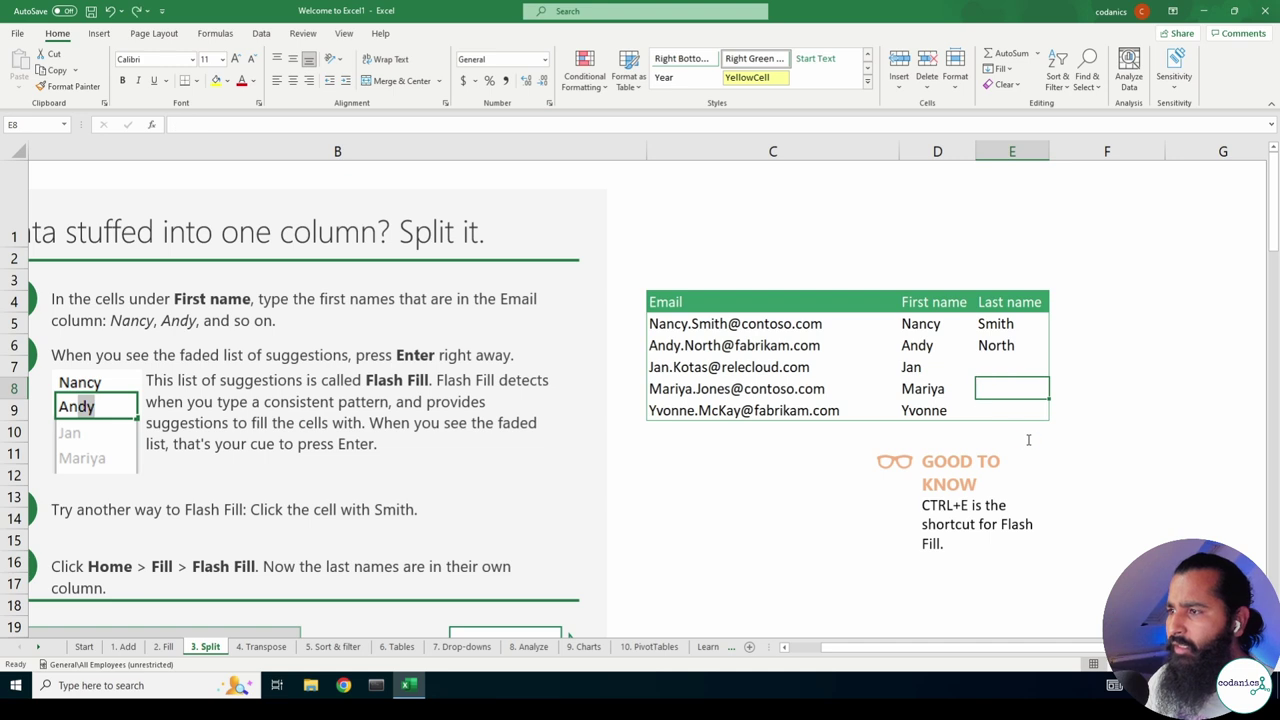
{"action": "key", "text": "ctrl+z"}
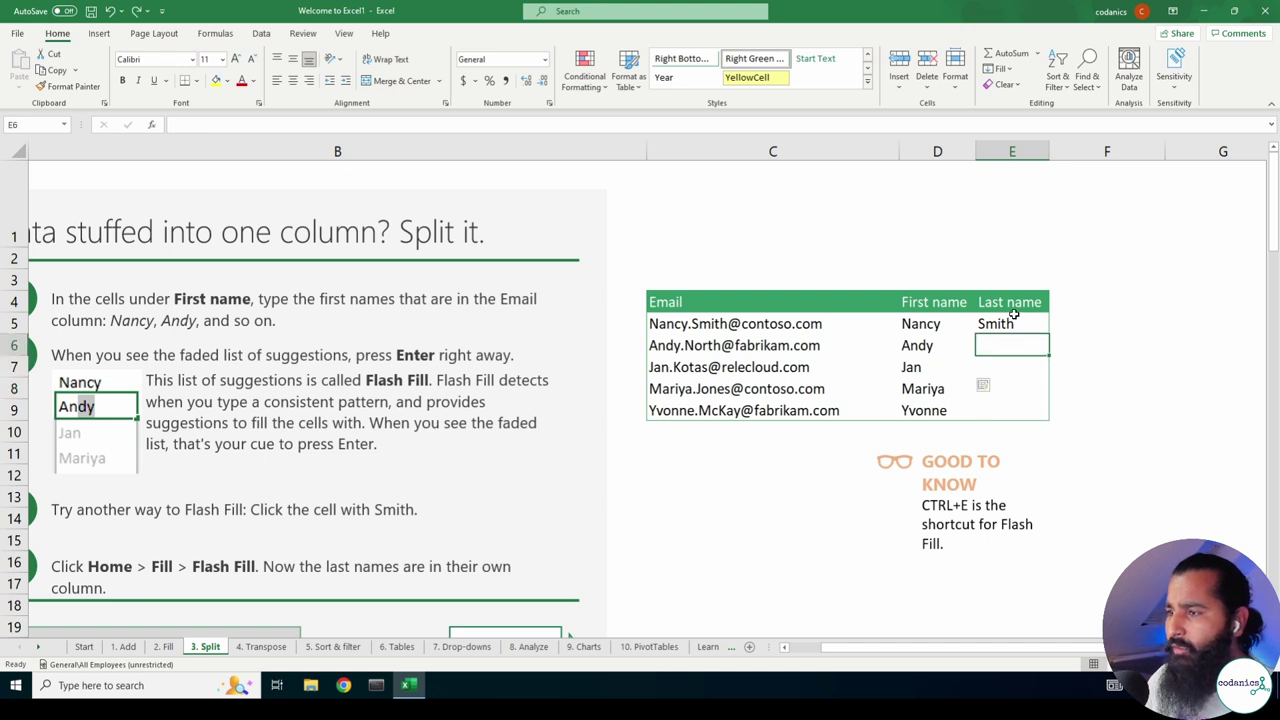
Flash Fill E5:E10 with Ctrl+E to add North, Kotas, Jones and McKay, dismissing the warning.
{"action": "left_click", "coordinate": [1015, 318]}
{"action": "left_click_drag", "start_coordinate": [1013, 318], "coordinate": [1008, 423]}
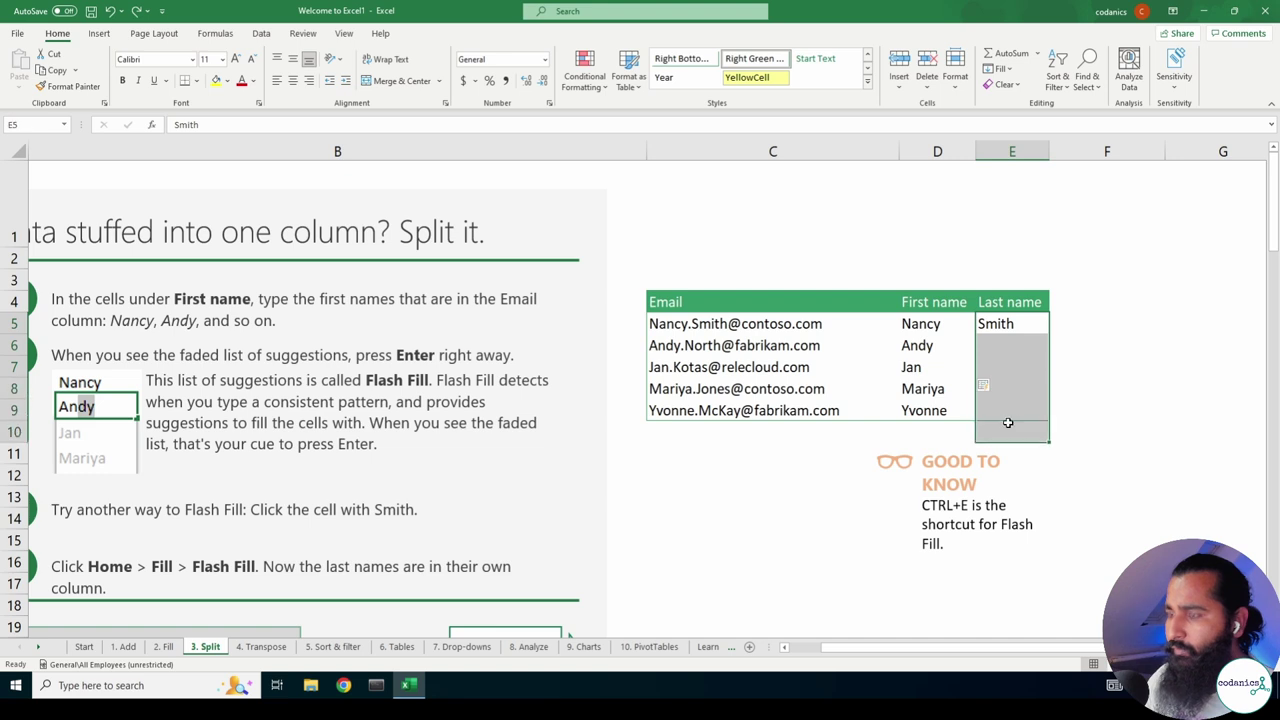
{"action": "key", "text": "ctrl+e"}
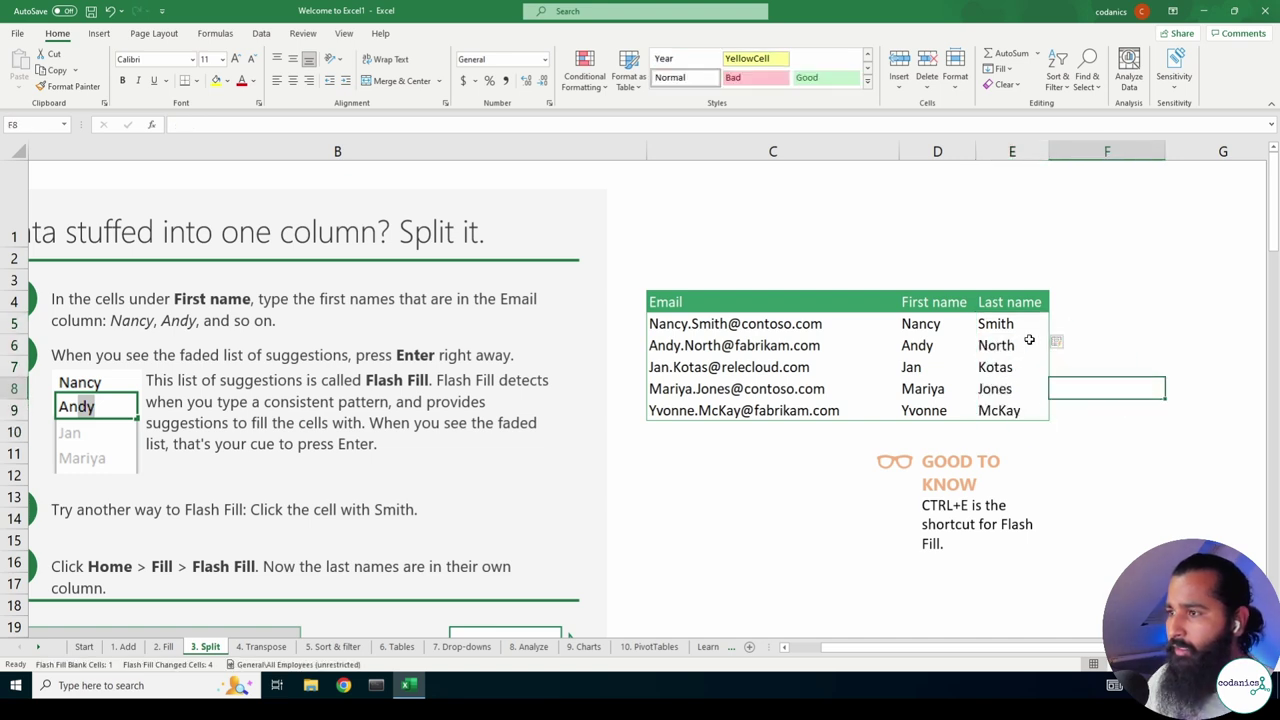
{"action": "left_click_drag", "start_coordinate": [1006, 324], "coordinate": [991, 413]}
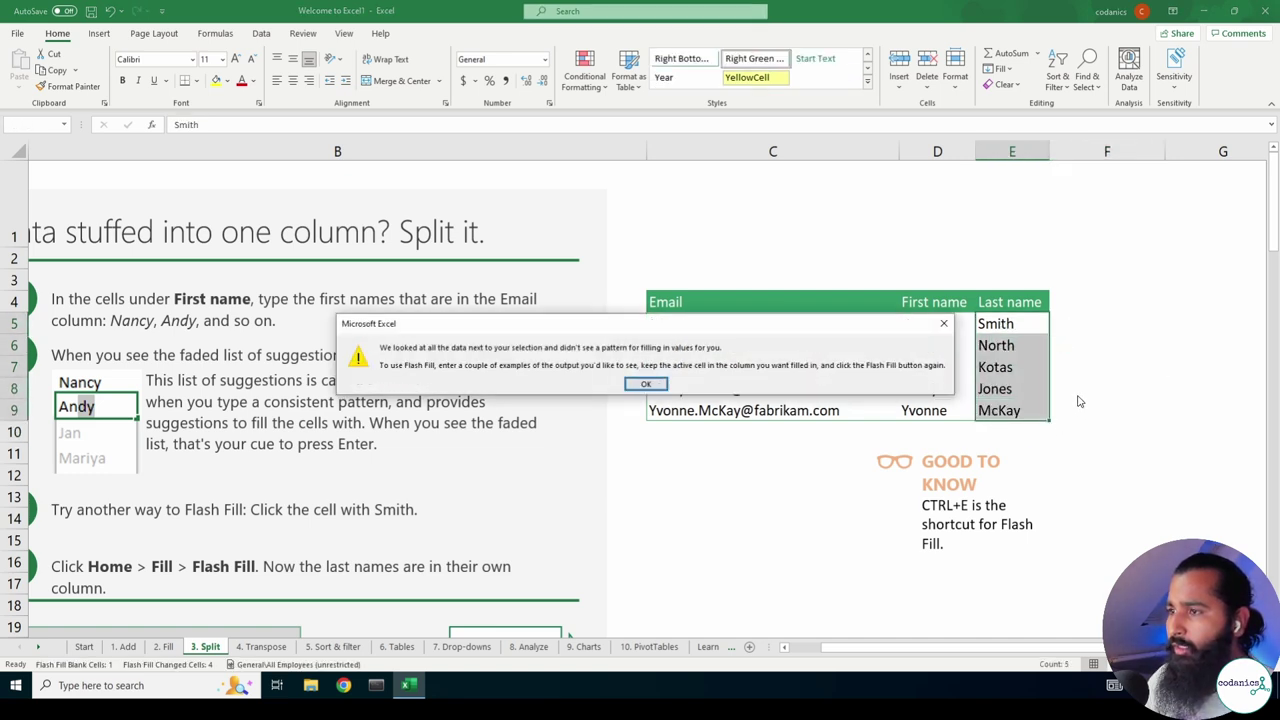
{"action": "key", "text": "Return"}
{"action": "left_click", "coordinate": [1086, 348]}
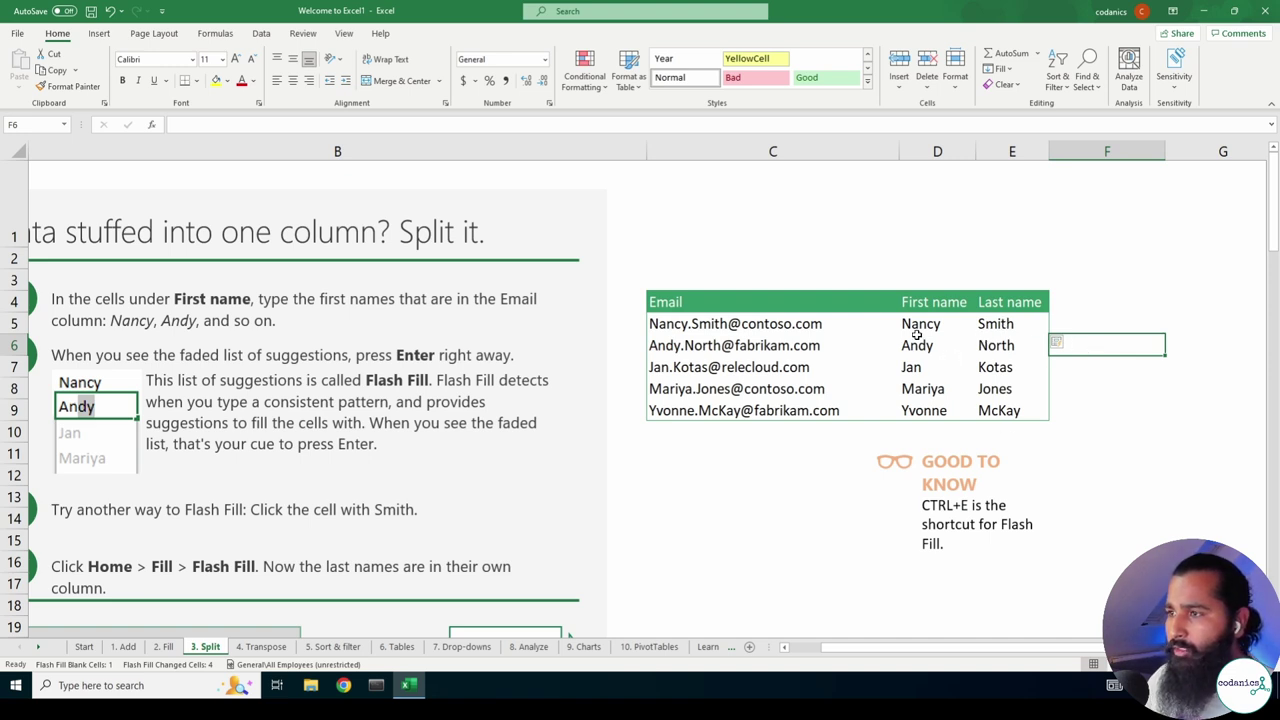
Check the filled name columns and scroll down to the delimiter section.
{"action": "left_click", "coordinate": [847, 322]}
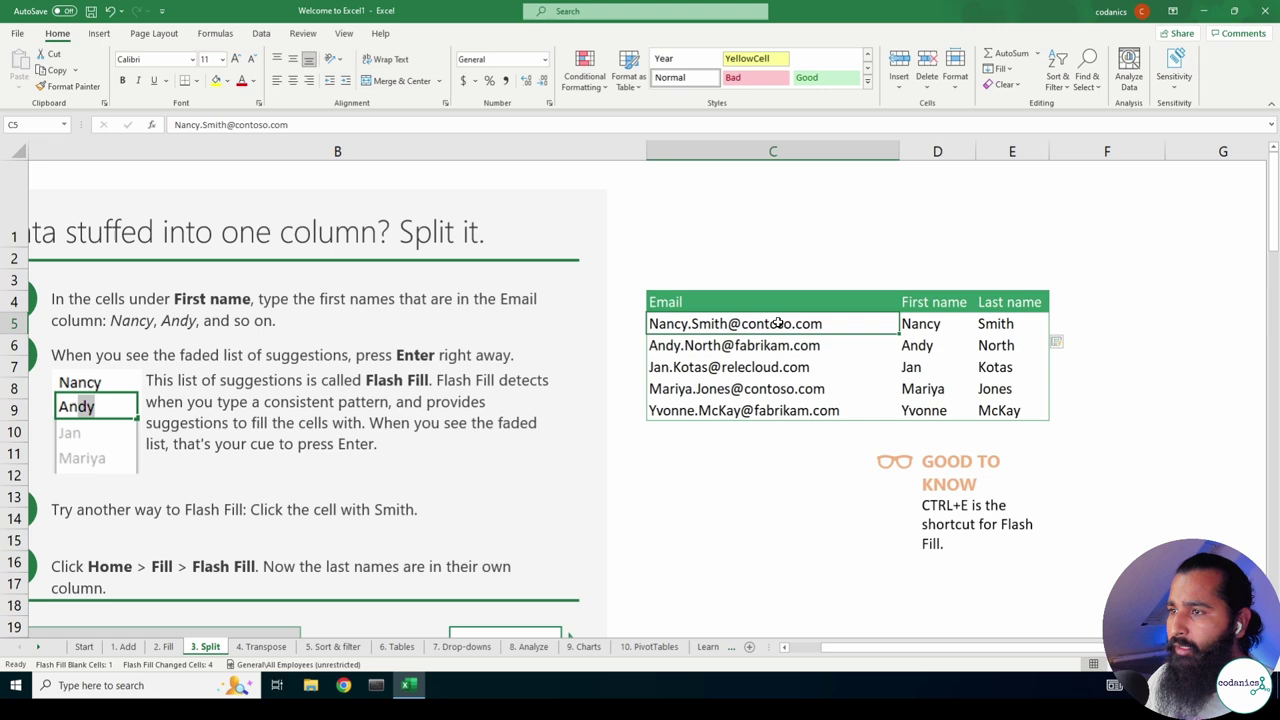
{"action": "left_click", "coordinate": [936, 326]}
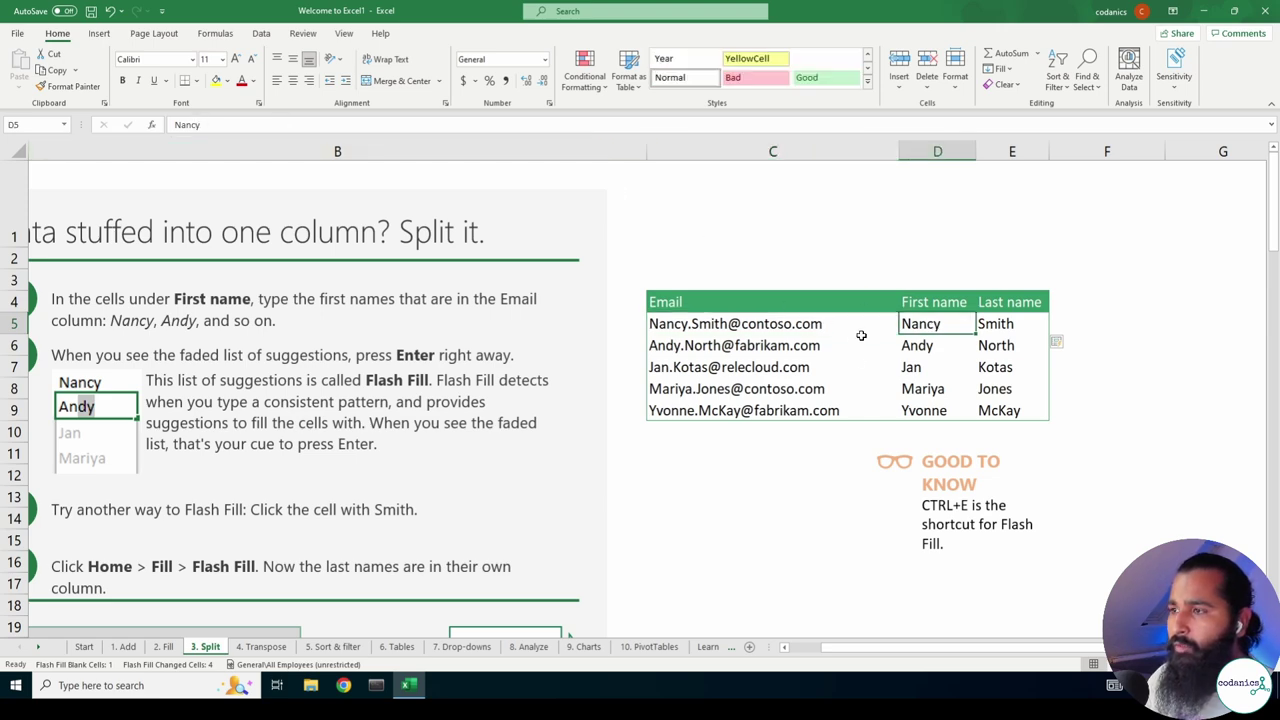
{"action": "scroll", "coordinate": [905, 354], "scroll_direction": "down", "scroll_amount": 3}
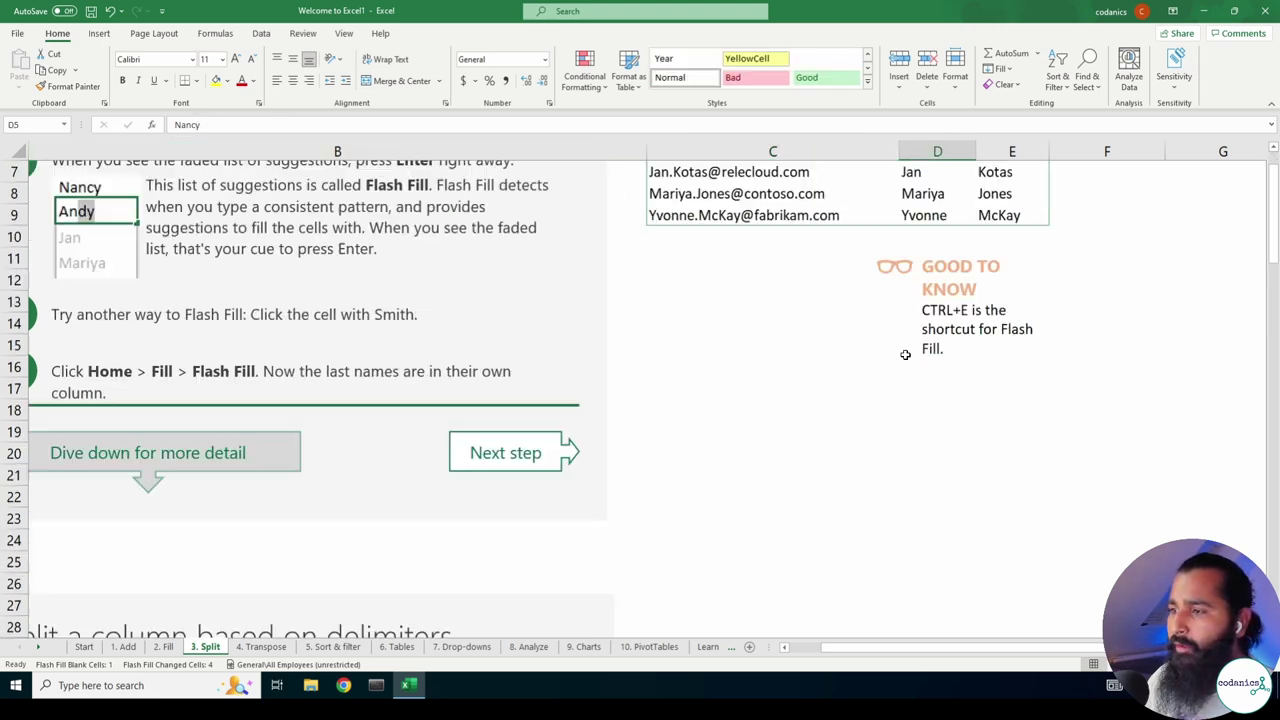
{"action": "scroll", "coordinate": [905, 354], "scroll_direction": "down", "scroll_amount": 3}
{"action": "scroll", "coordinate": [897, 351], "scroll_direction": "down", "scroll_amount": 3}
Type Nancy and Andy in D32:D33 and accept Flash Fill for the remaining first names.
{"action": "left_click", "coordinate": [760, 328]}
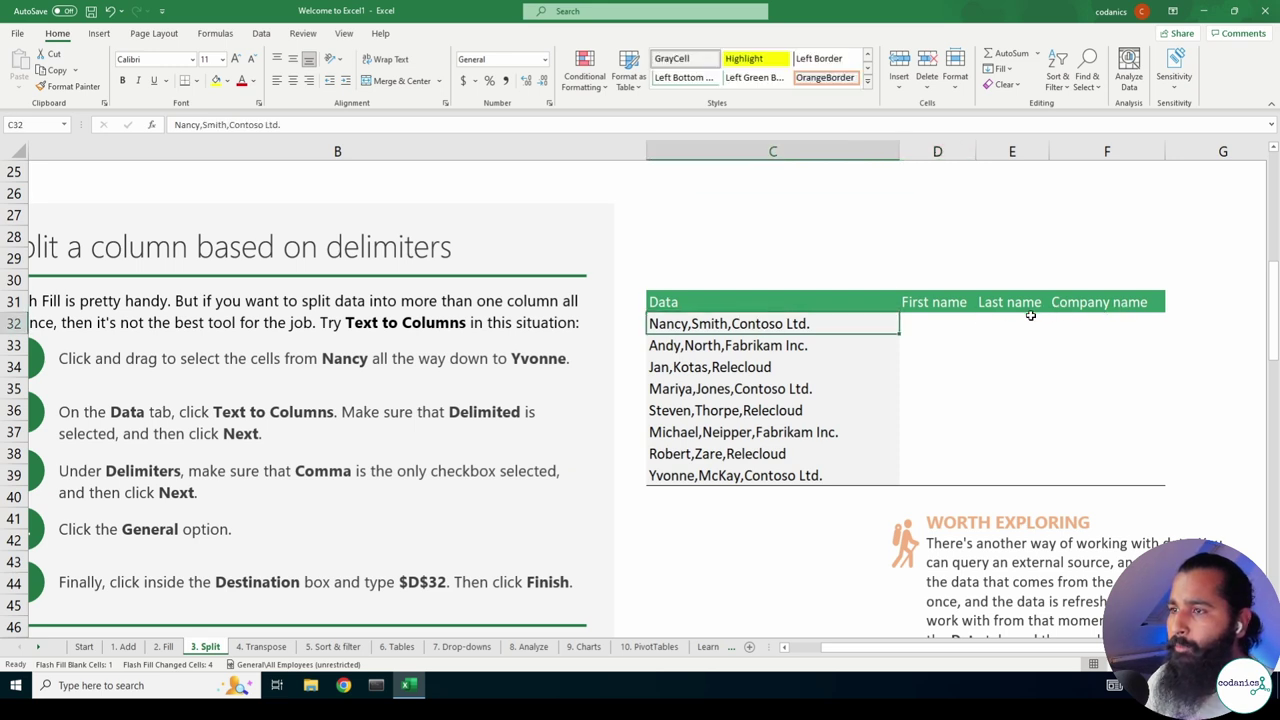
{"action": "left_click", "coordinate": [935, 324]}
{"action": "type", "text": "N"}
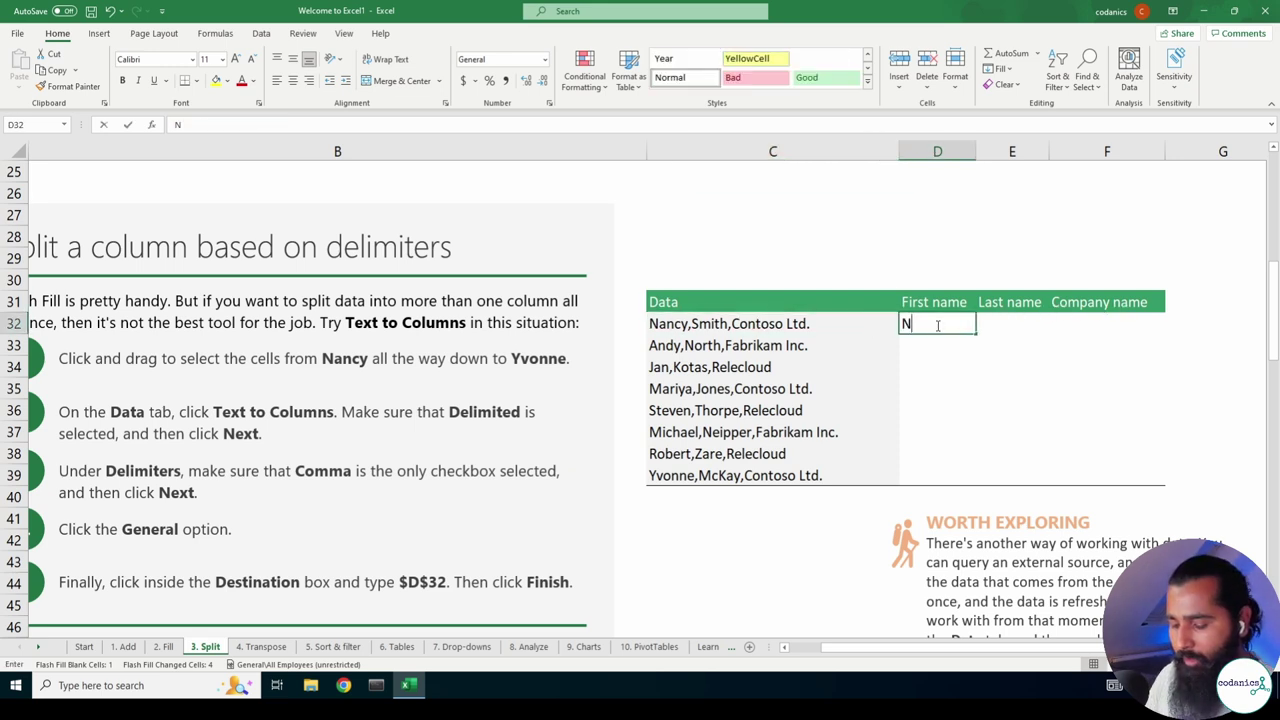
{"action": "type", "text": "a"}
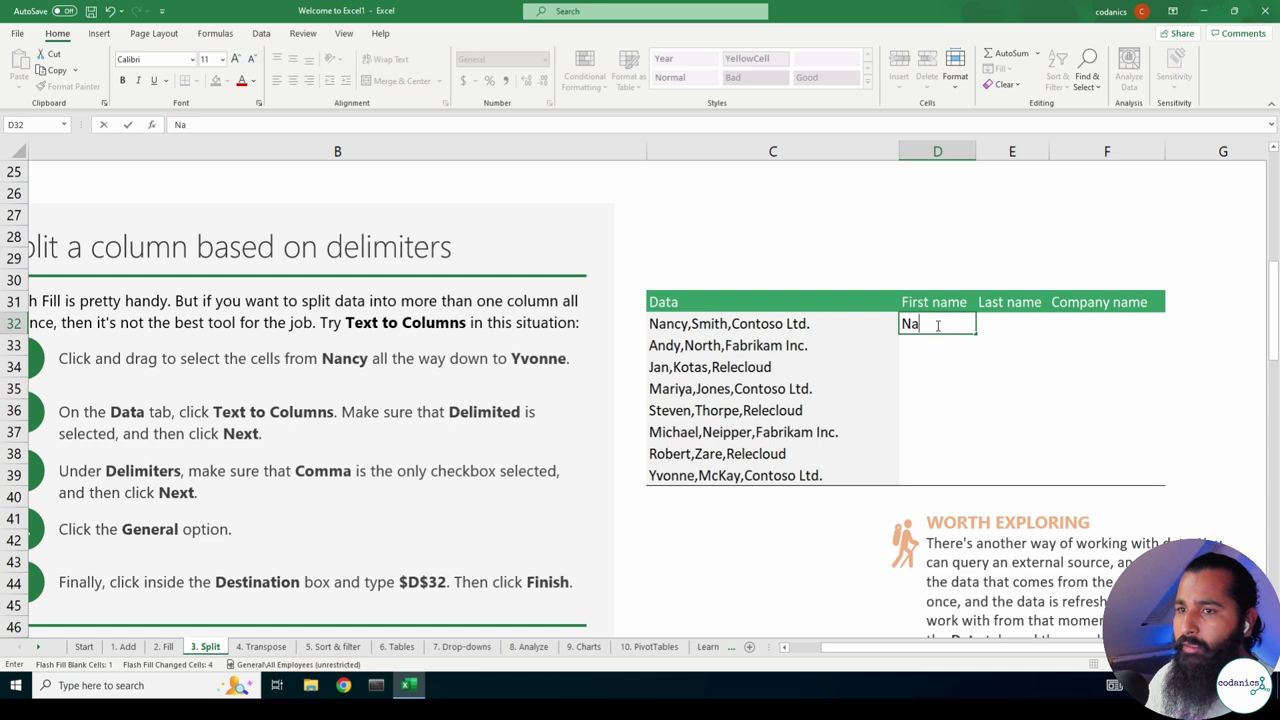
{"action": "type", "text": "ncncy"}
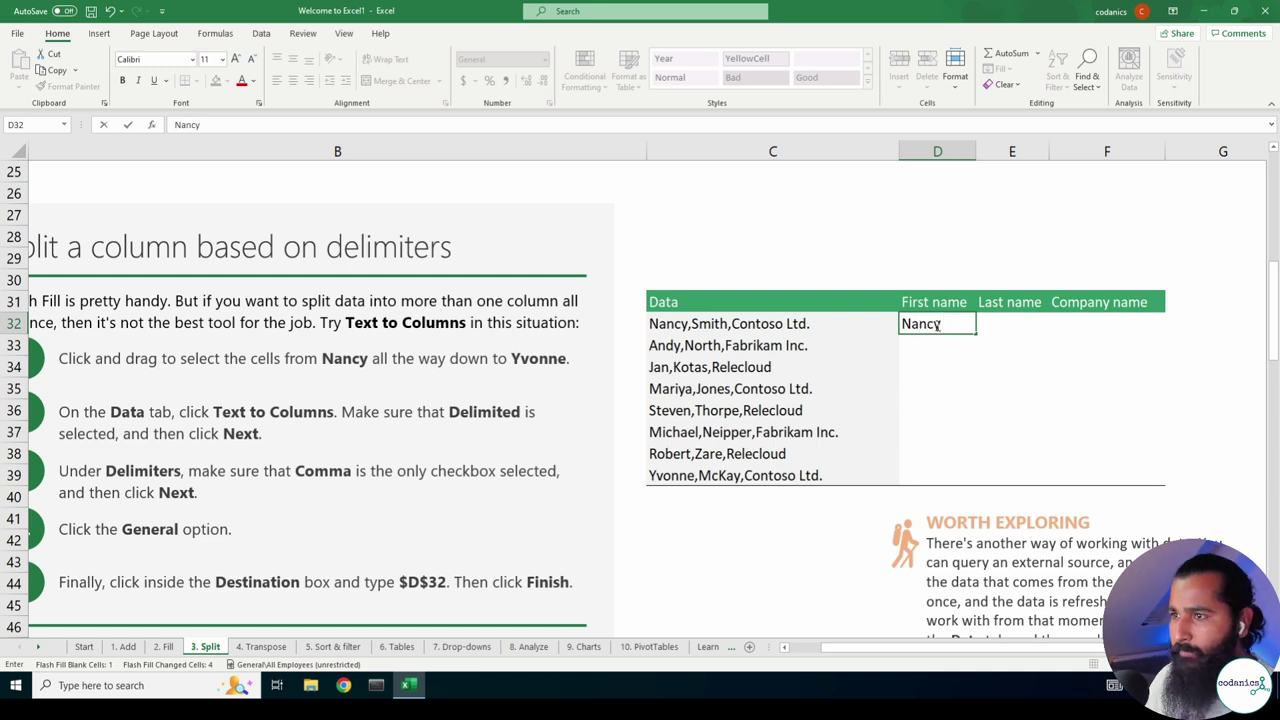
{"action": "key", "text": "Return"}
{"action": "type", "text": "Andy"}
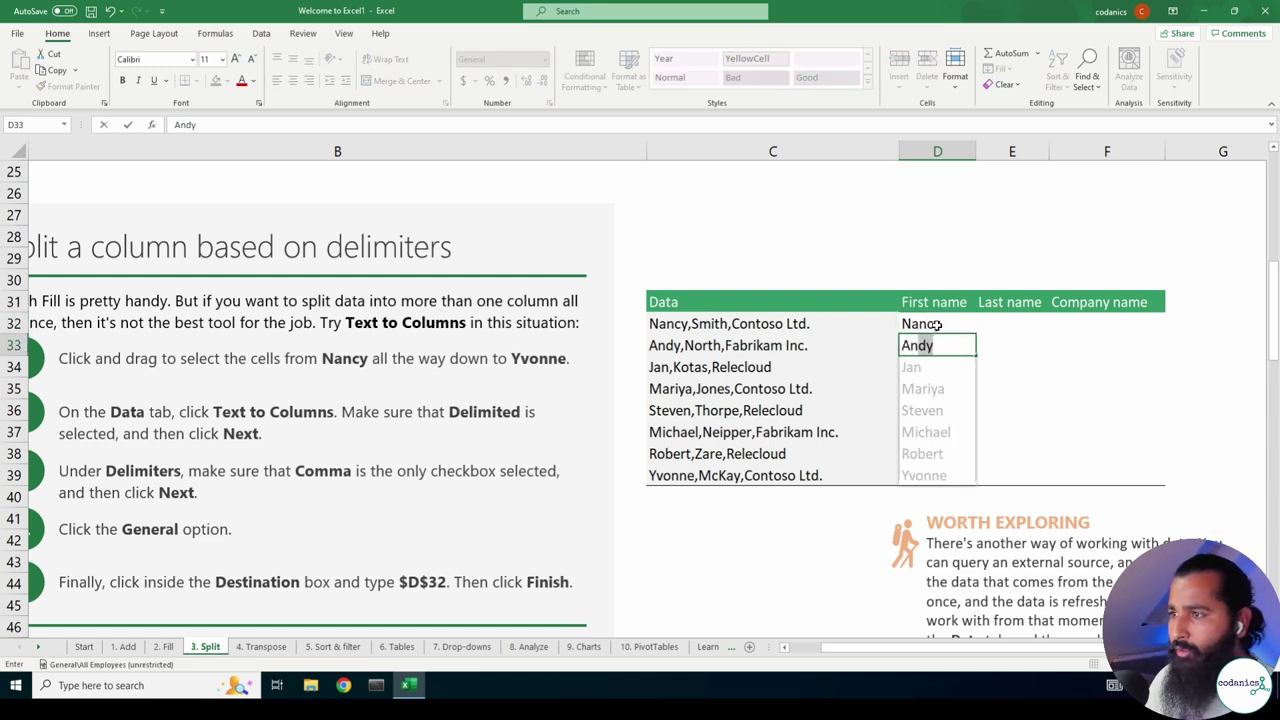
{"action": "key", "text": "Return"}
Enter Smith in E32 and Flash Fill E32:E39 with the remaining last names.
{"action": "left_click", "coordinate": [1006, 322]}
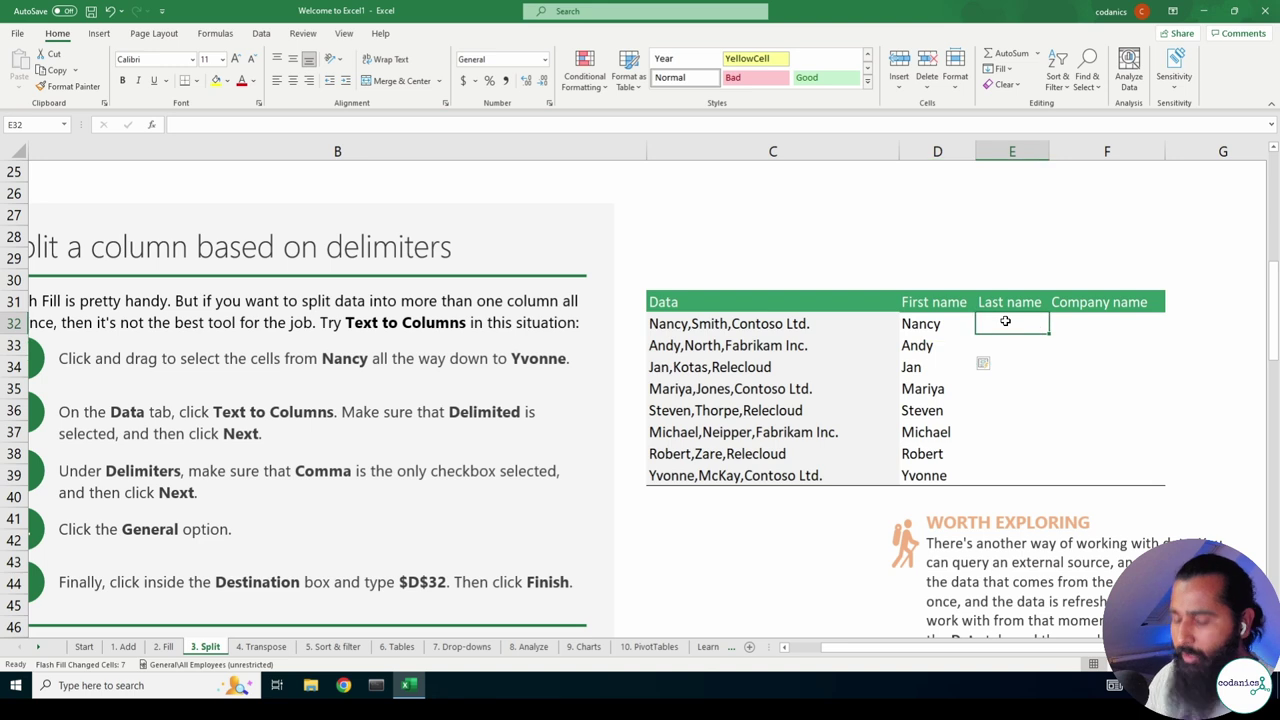
{"action": "type", "text": "Smith"}
{"action": "key", "text": "Return"}
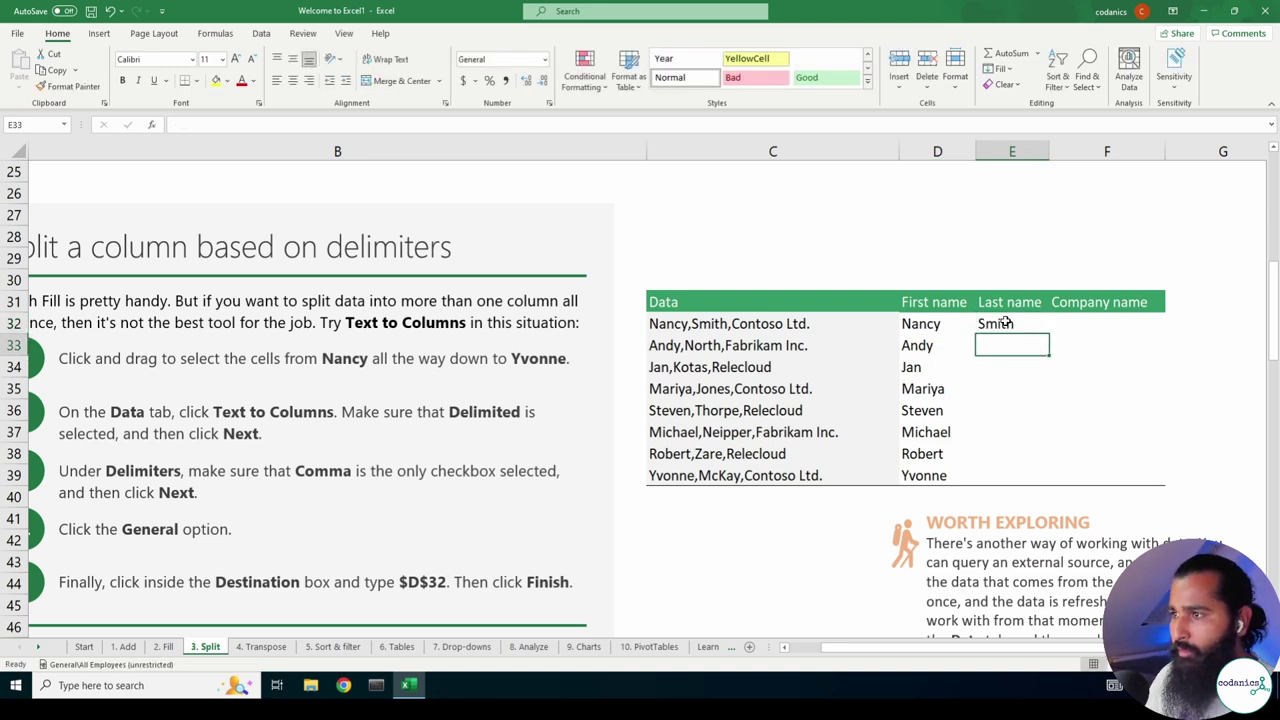
{"action": "left_click_drag", "start_coordinate": [1006, 322], "coordinate": [995, 480]}
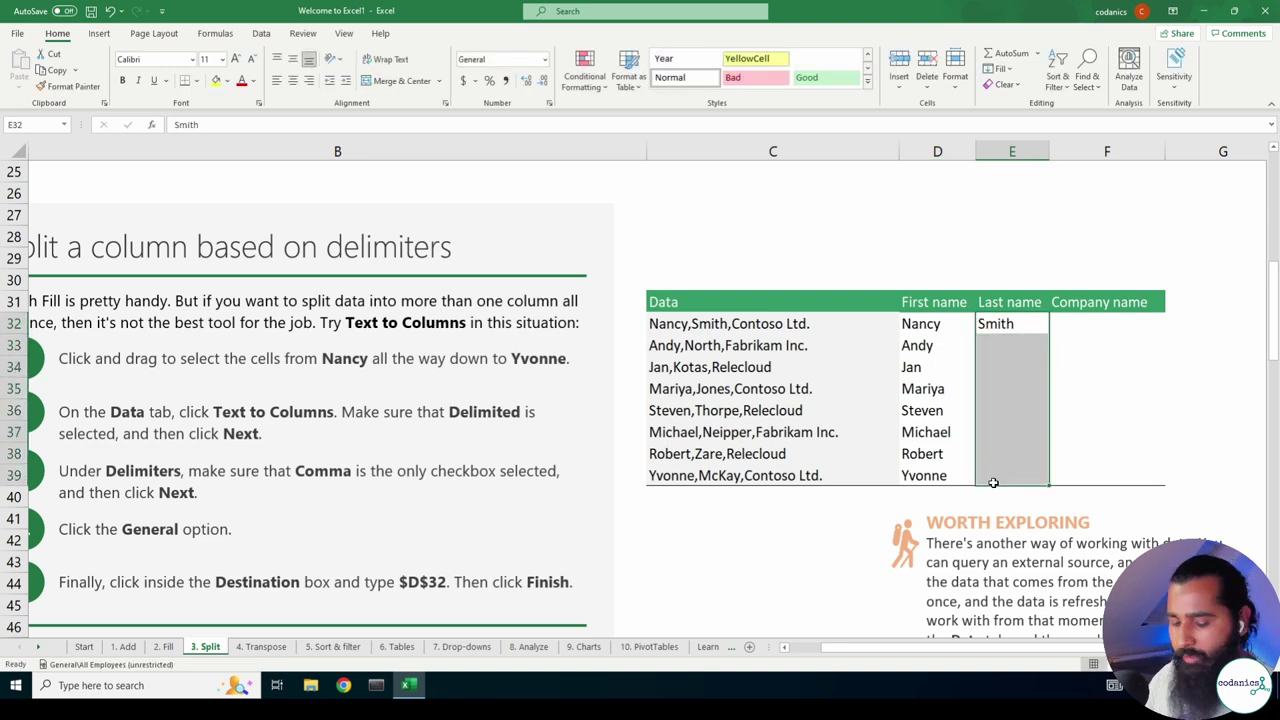
{"action": "key", "text": "ctrl+e"}
Enter Contoso Ltd. in F32 and Flash Fill F32:F39 with the remaining company names.
{"action": "left_click", "coordinate": [1091, 321]}
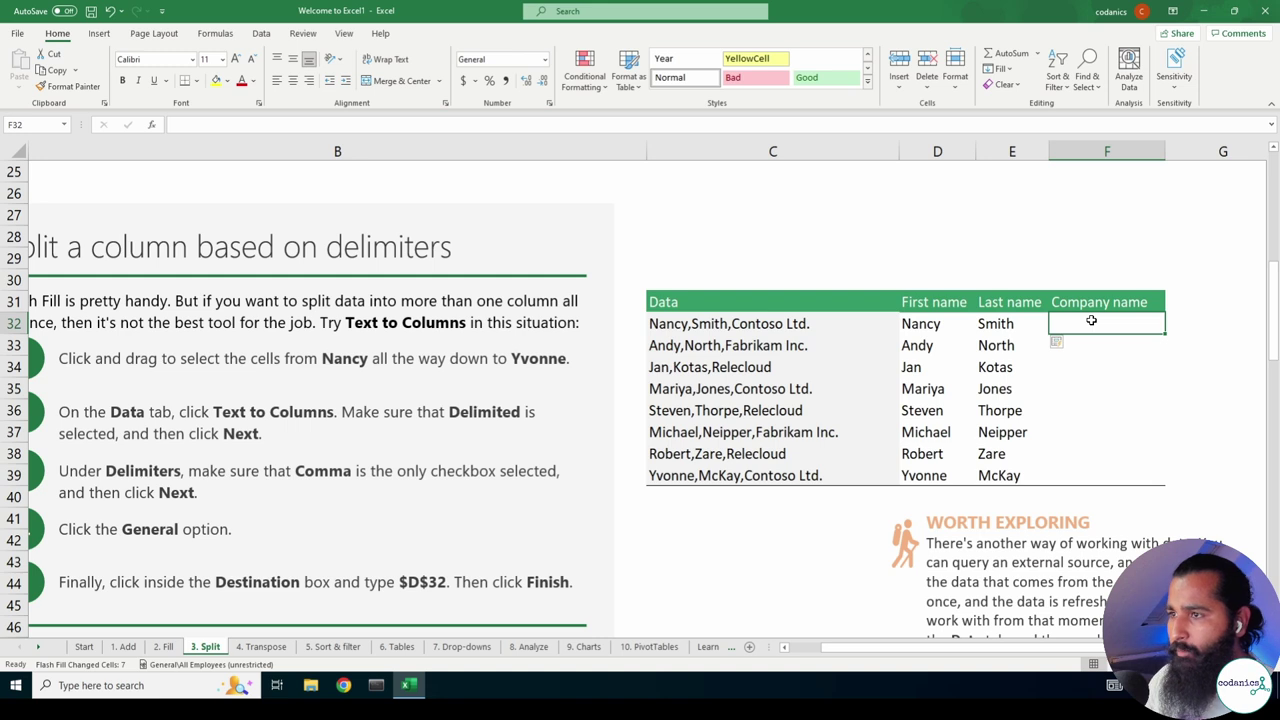
{"action": "type", "text": "Contoso Ltd"}
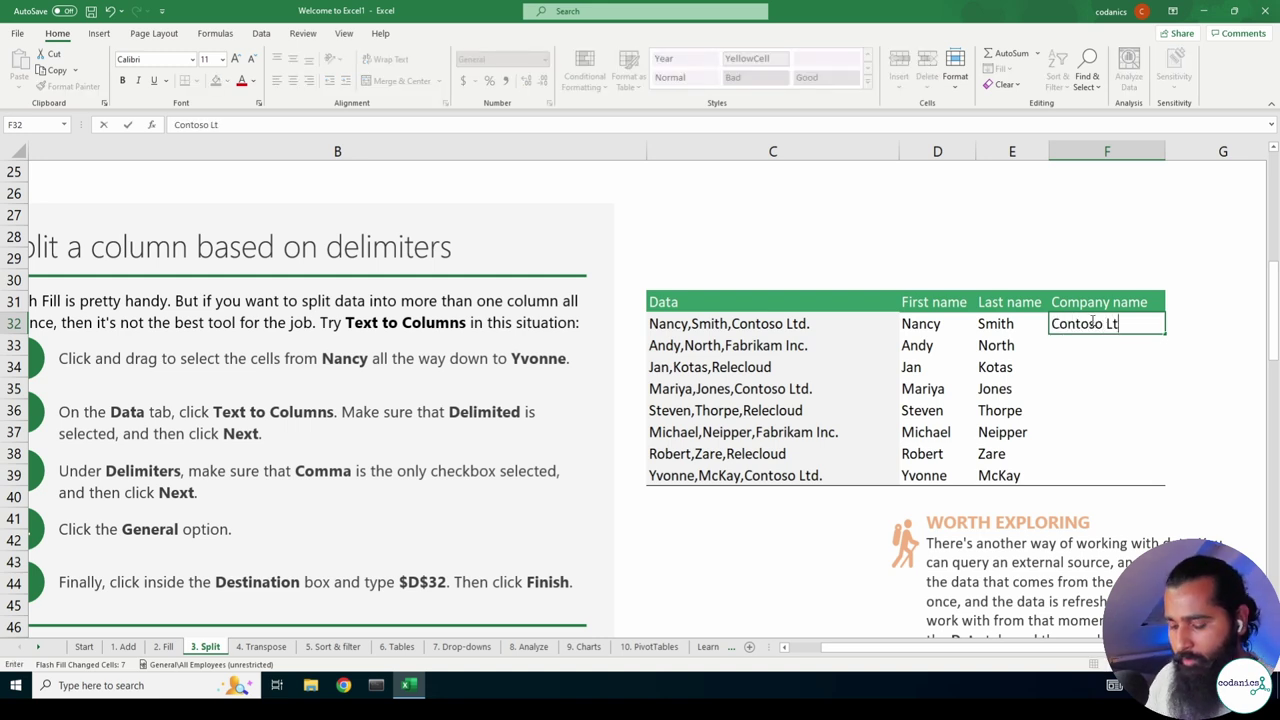
{"action": "type", "text": "."}
{"action": "key", "text": "Return"}
{"action": "left_click", "coordinate": [1104, 330]}
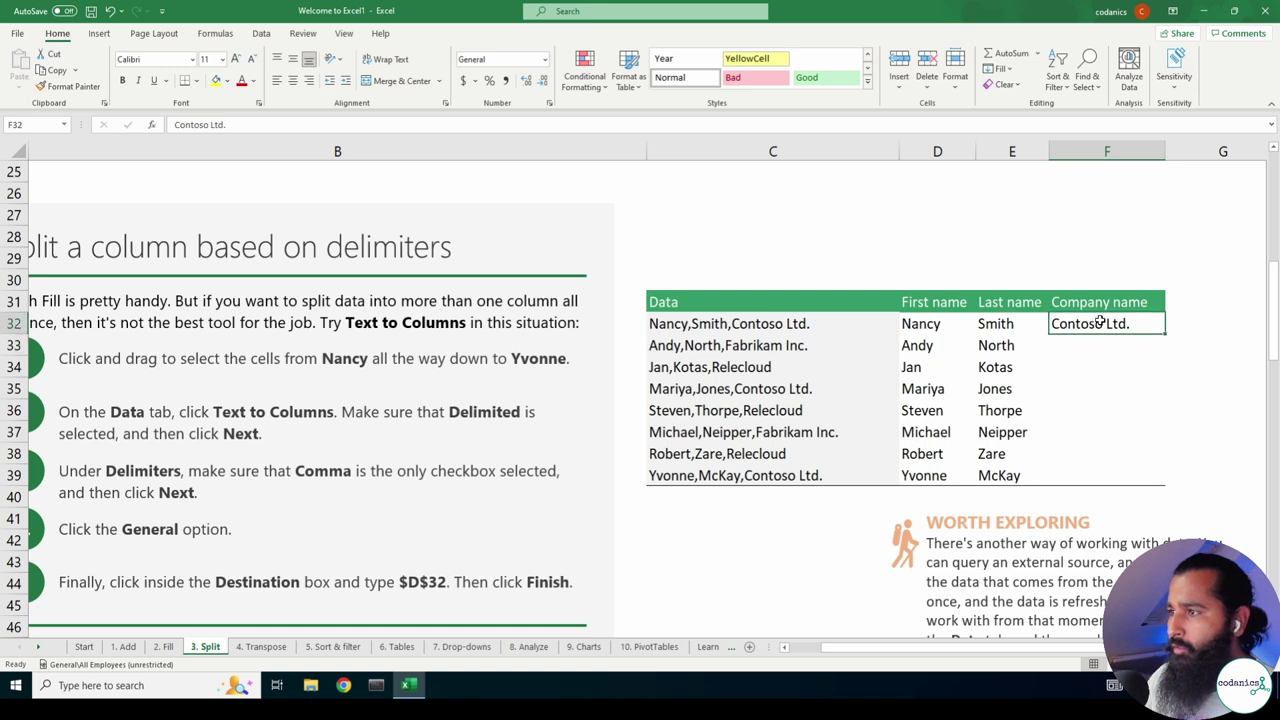
{"action": "left_click_drag", "start_coordinate": [1104, 330], "coordinate": [1080, 478]}
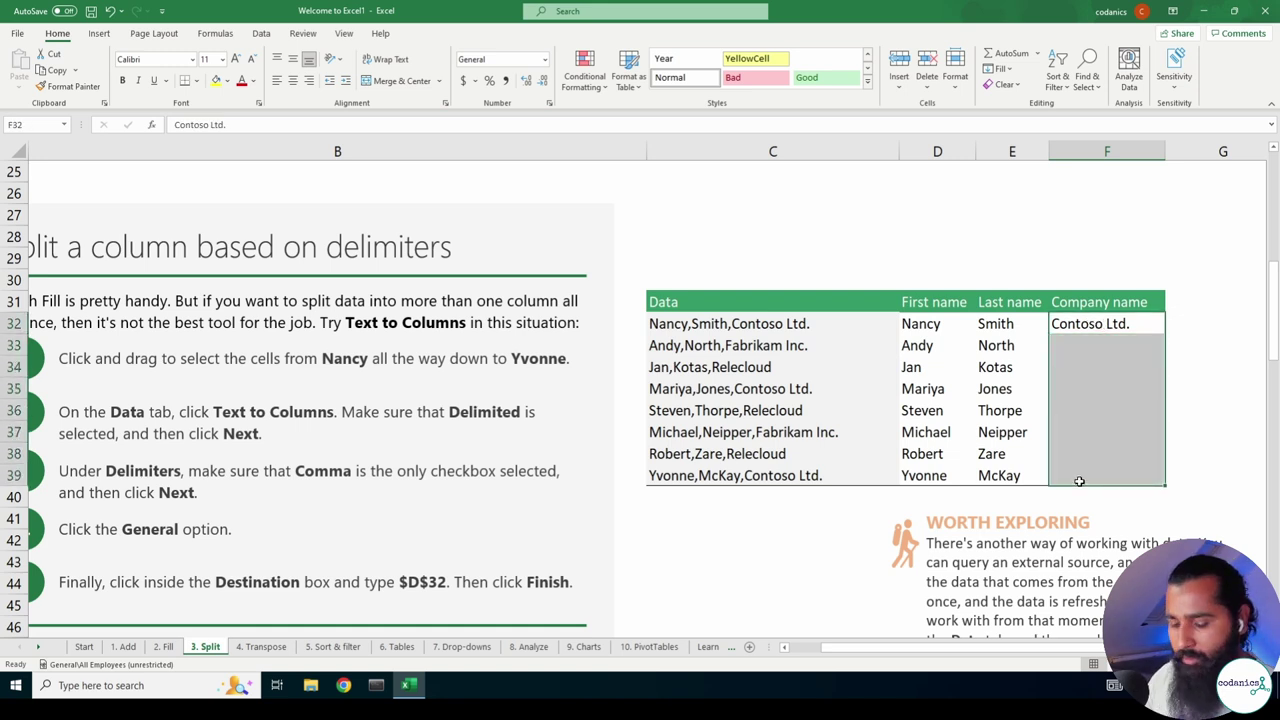
{"action": "key", "text": "ctrl+e"}
{"action": "left_click", "coordinate": [1197, 411]}
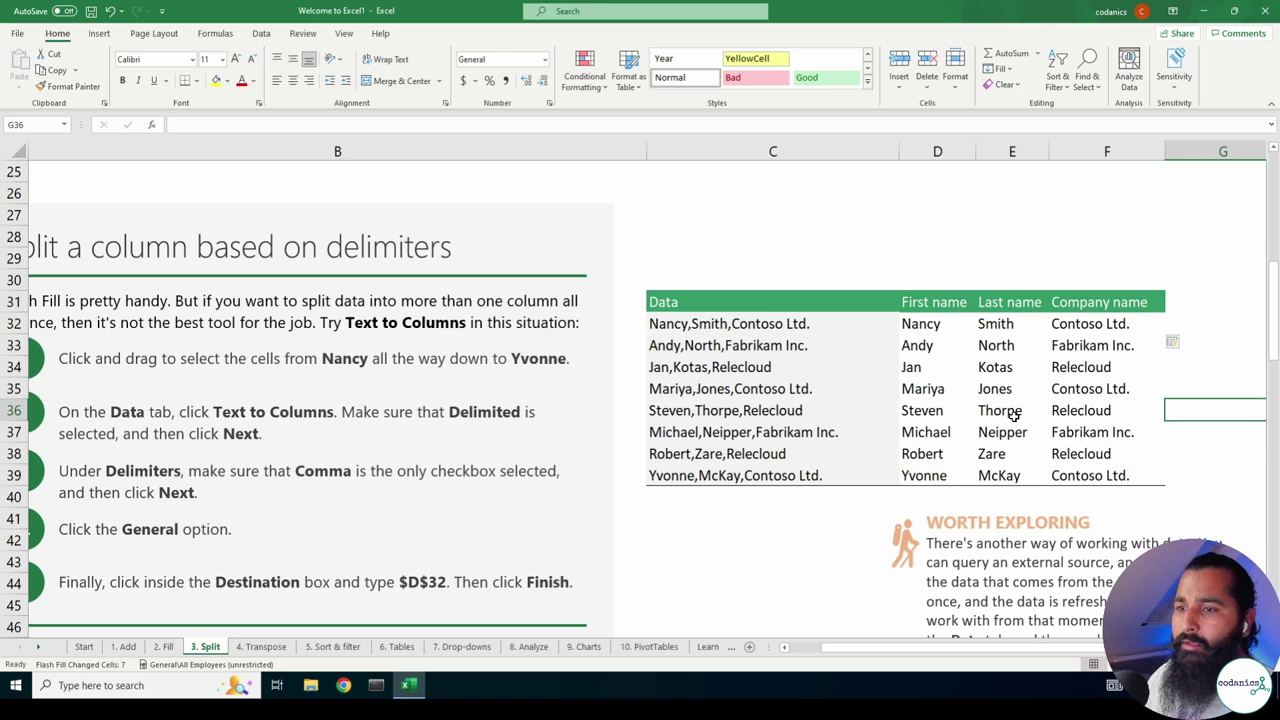
{"action": "scroll", "coordinate": [1014, 415], "scroll_direction": "down", "scroll_amount": 2}
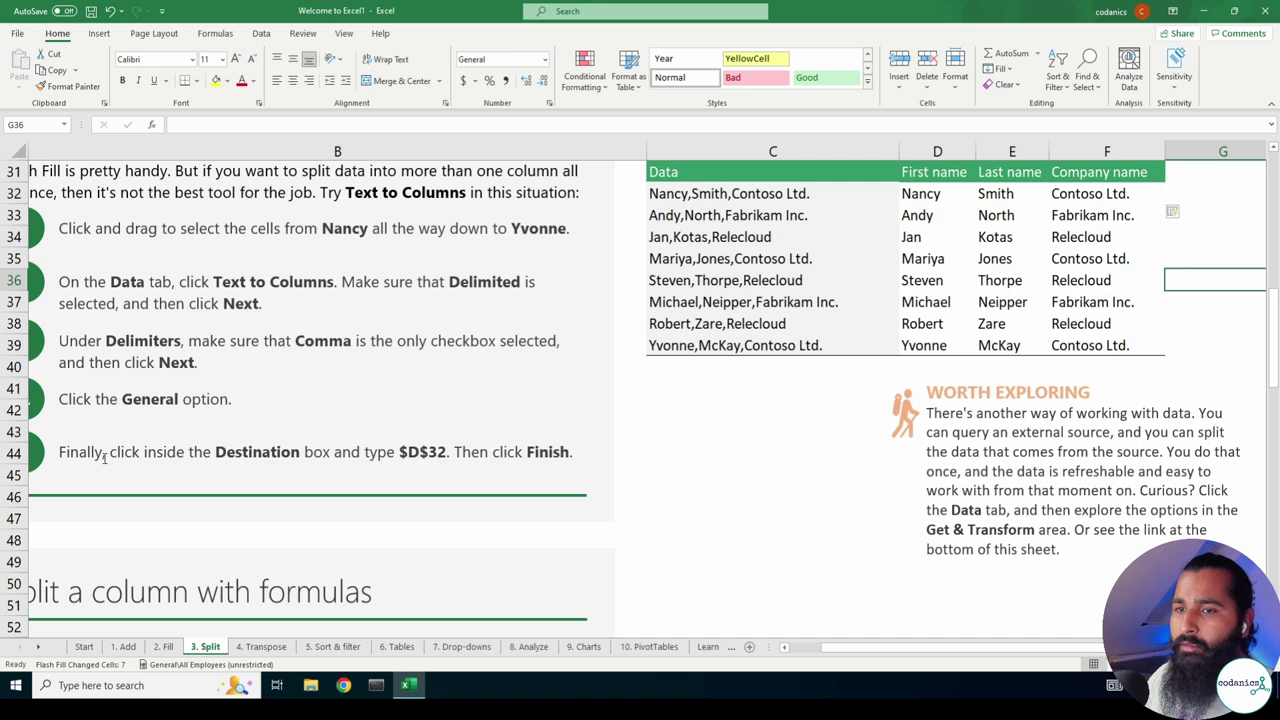
{"action": "scroll", "coordinate": [104, 457], "scroll_direction": "up", "scroll_amount": 1}
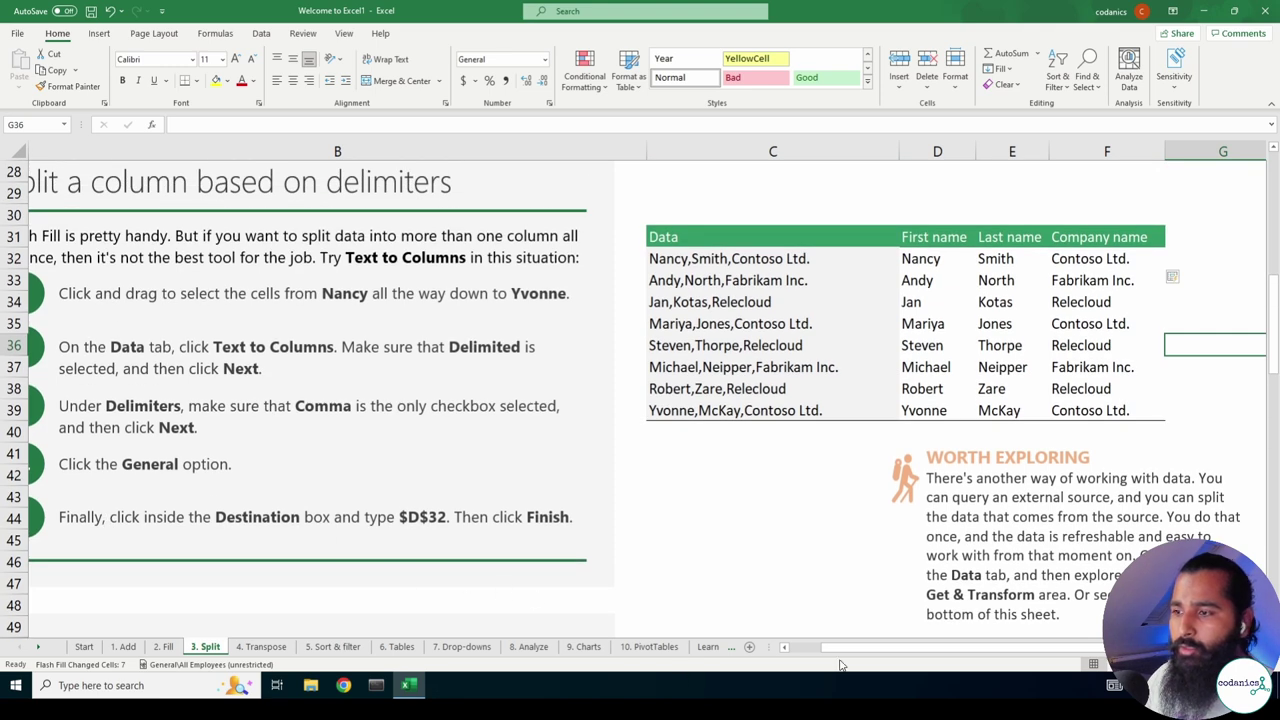
Delete the split results in D32:F39, leaving only the eight Data entries.
{"action": "left_click_drag", "start_coordinate": [830, 647], "coordinate": [805, 647]}
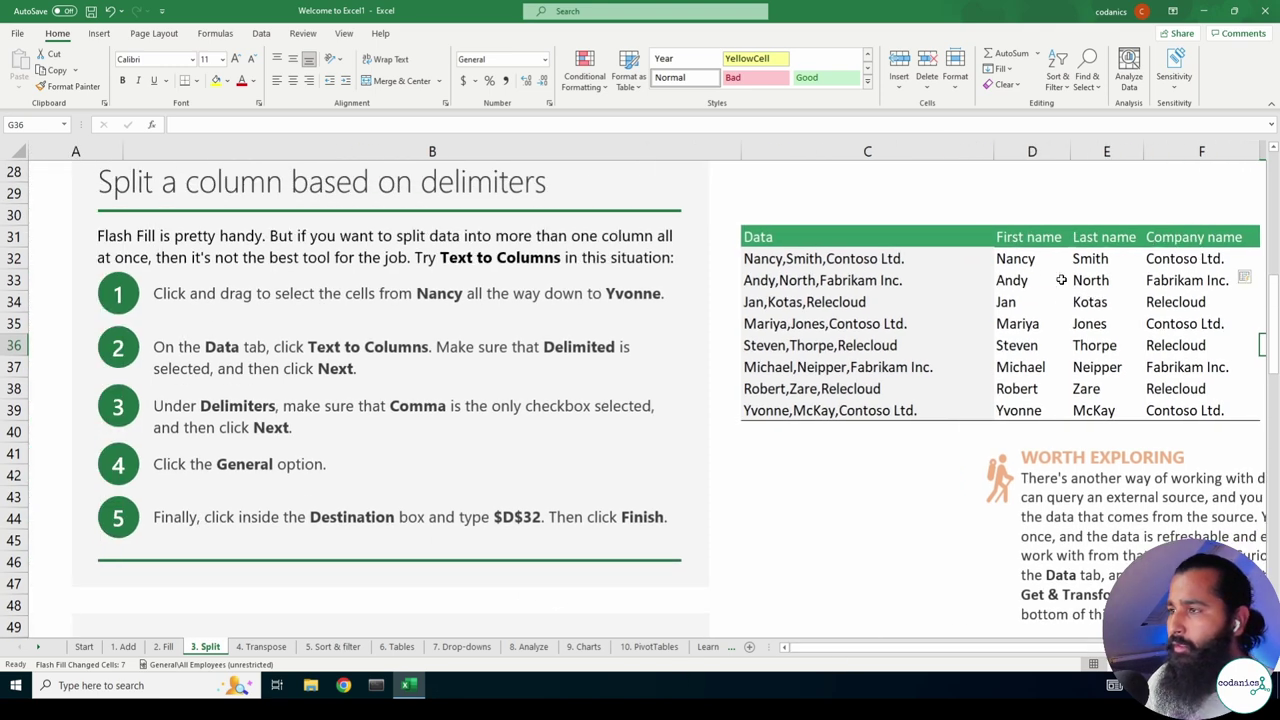
{"action": "mouse_move", "coordinate": [1021, 259]}
{"action": "left_mouse_down"}
{"action": "mouse_move", "coordinate": [1166, 430]}
{"action": "mouse_move", "coordinate": [1170, 410]}
{"action": "left_mouse_up"}
{"action": "key", "text": "Delete"}
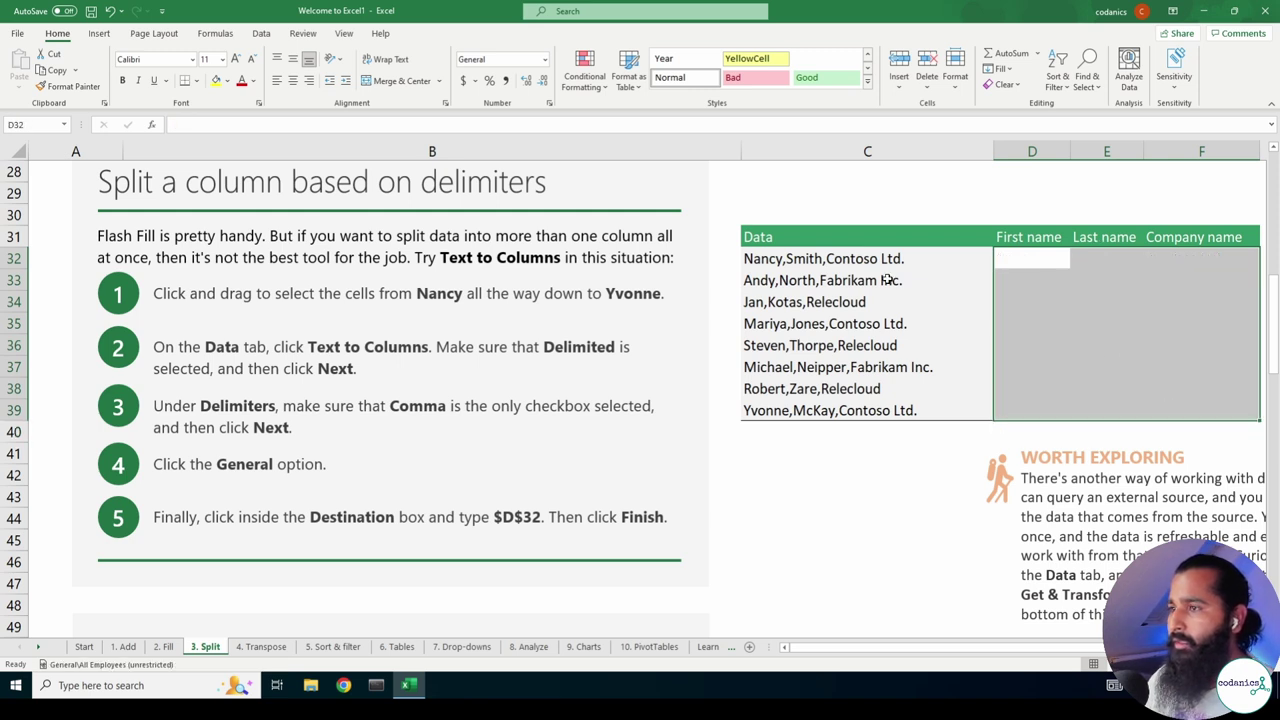
{"action": "left_click", "coordinate": [853, 260]}
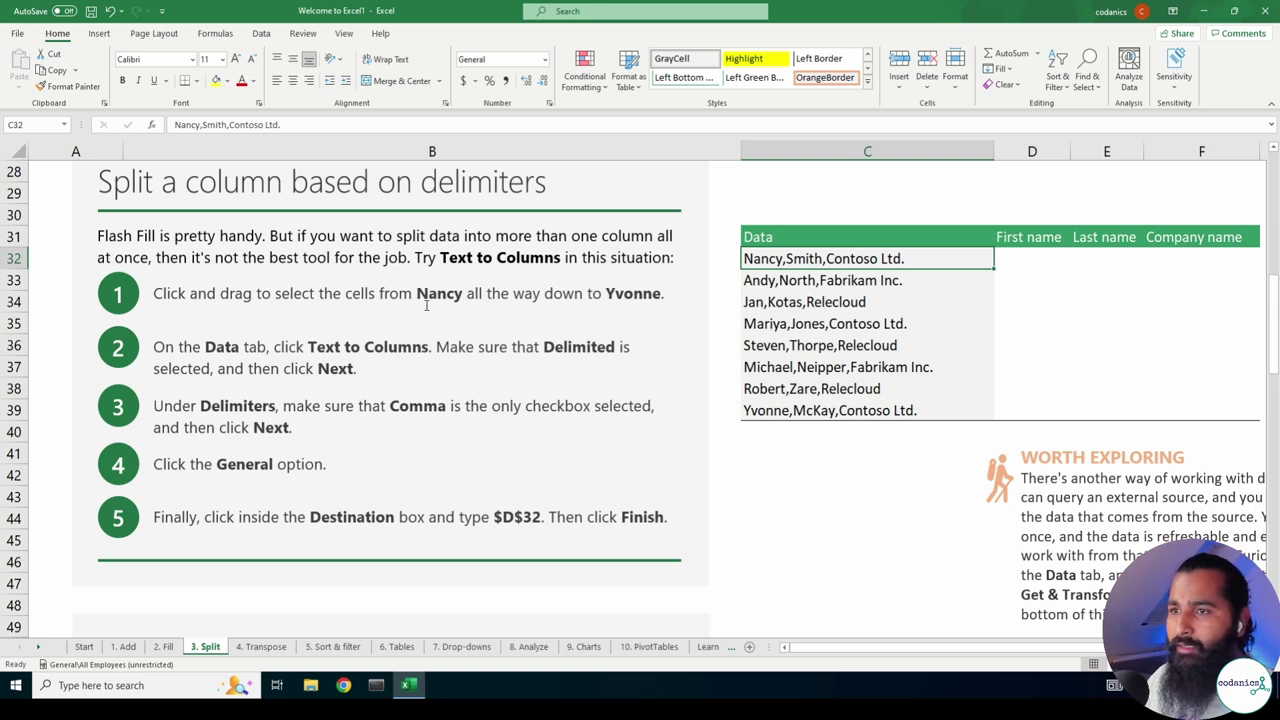
Split C32:C39 with Text to Columns, delimited by comma, across columns C, D and E.
{"action": "left_click", "coordinate": [828, 410], "text": "shift"}
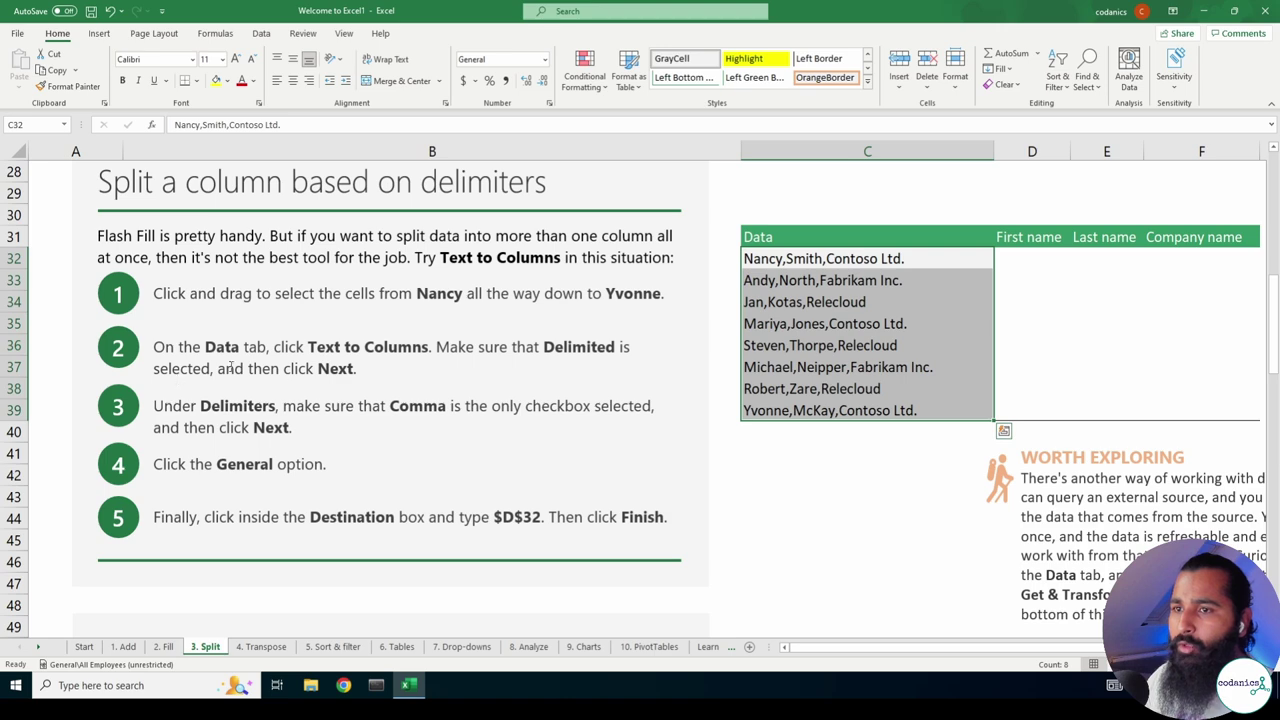
{"action": "left_click", "coordinate": [262, 34]}
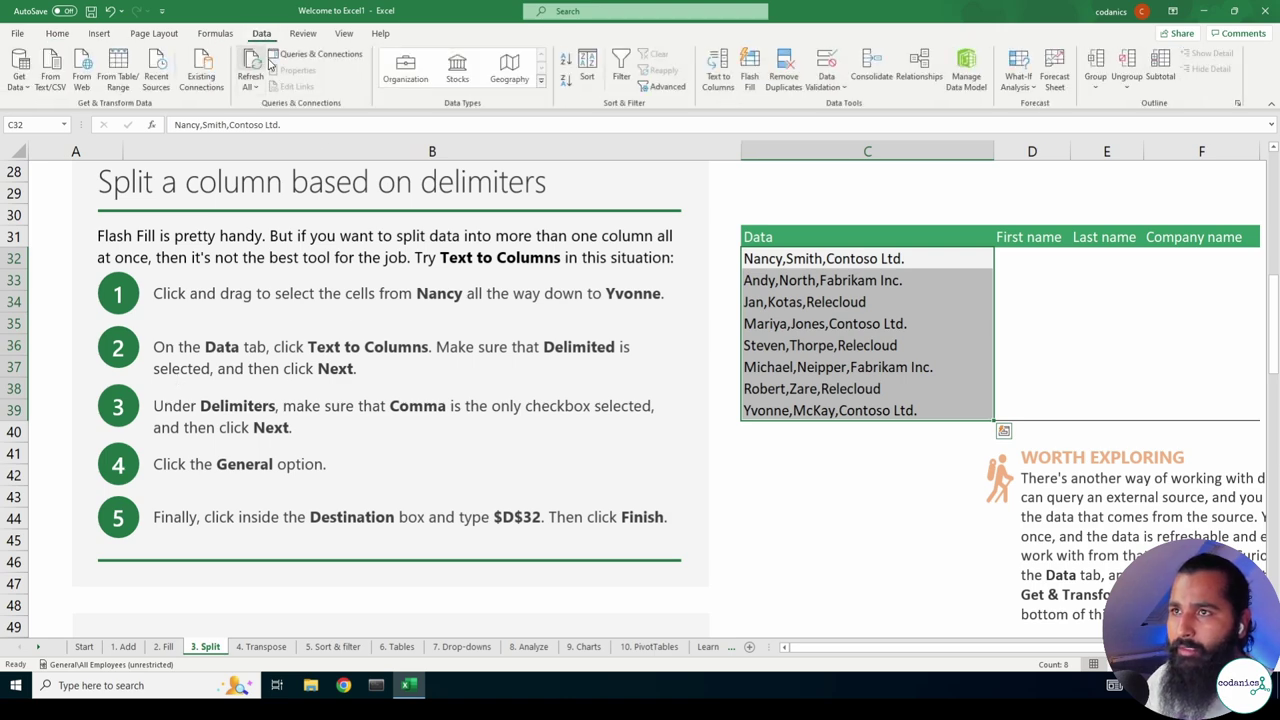
{"action": "left_click", "coordinate": [719, 88]}
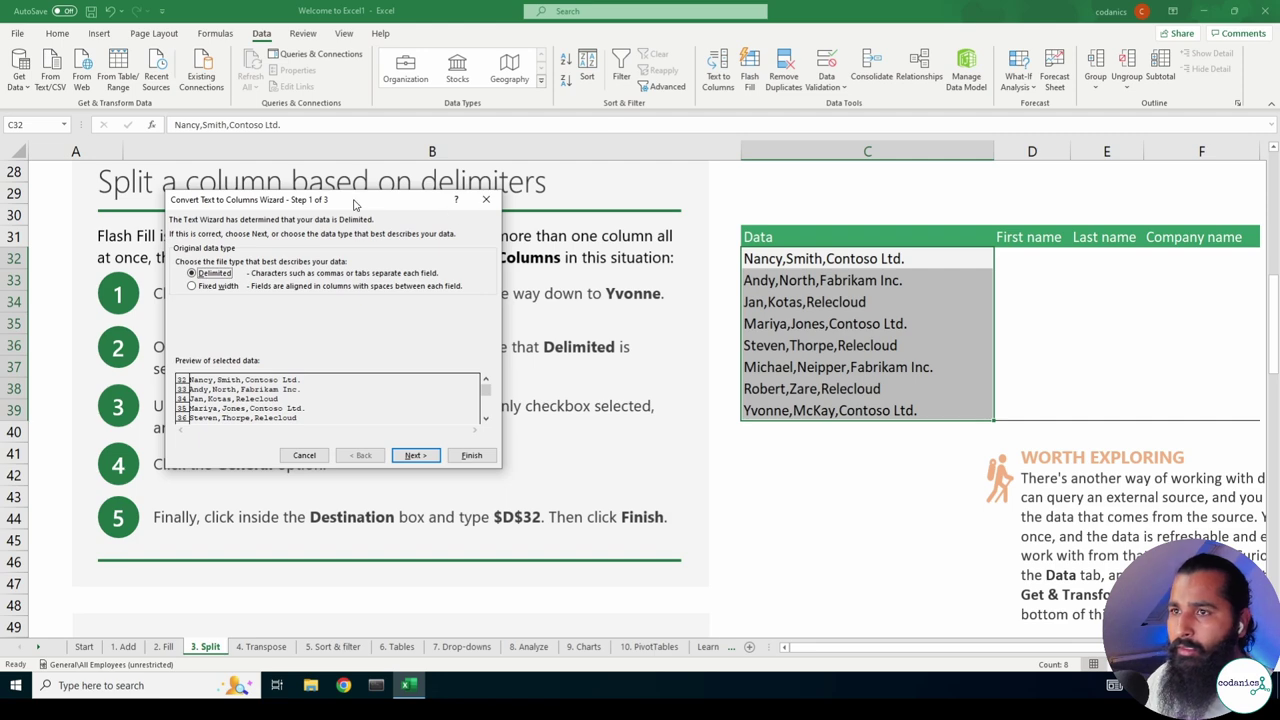
{"action": "left_click_drag", "start_coordinate": [354, 205], "coordinate": [880, 156]}
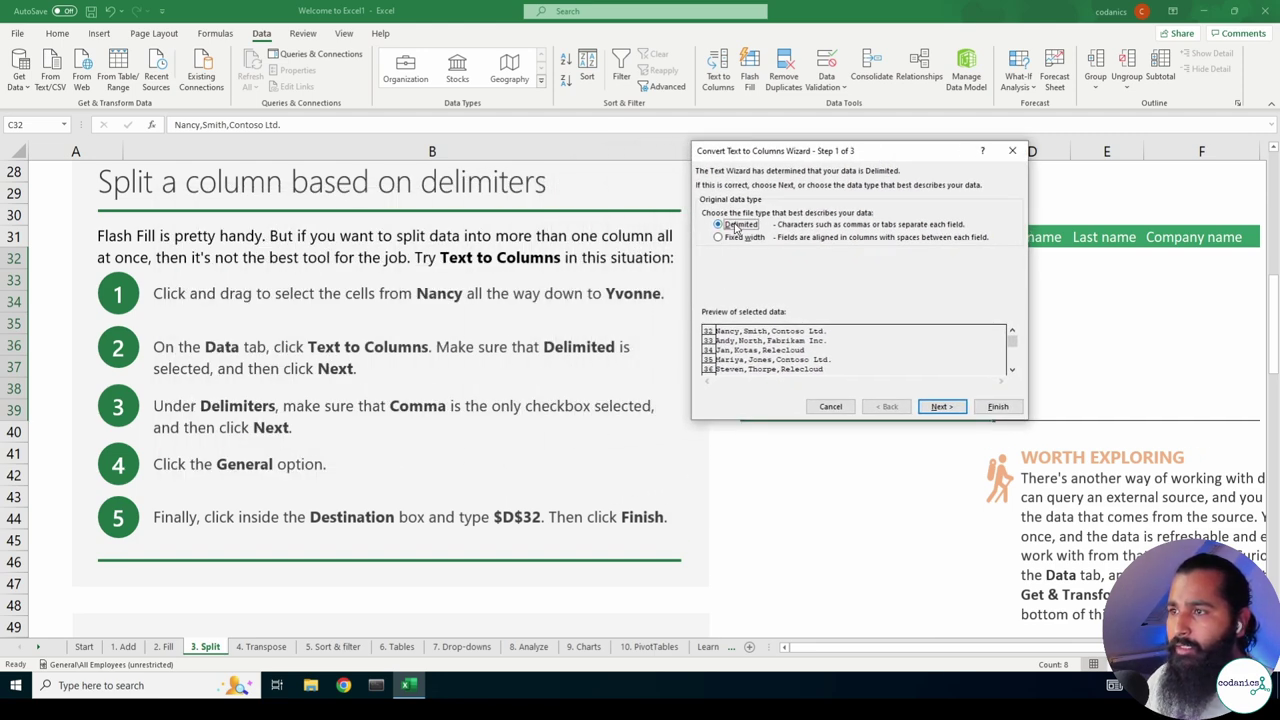
{"action": "left_click_drag", "start_coordinate": [801, 154], "coordinate": [473, 176]}
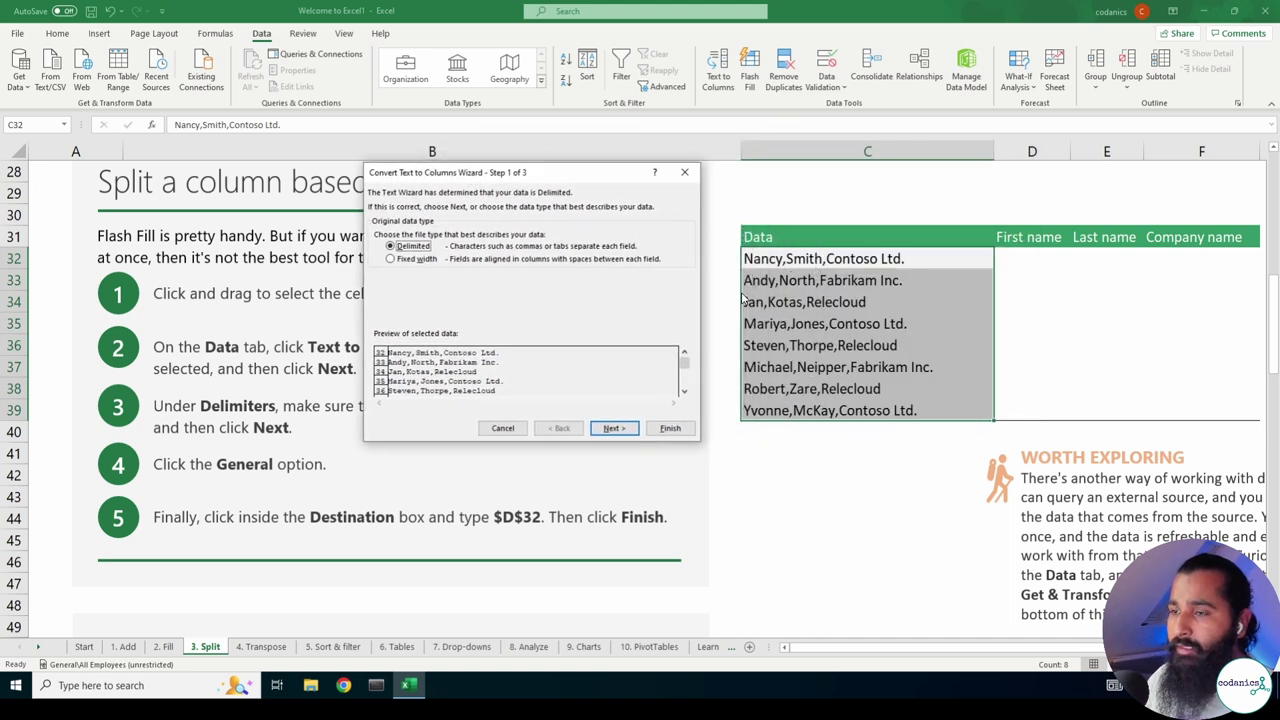
{"action": "left_click", "coordinate": [606, 428]}
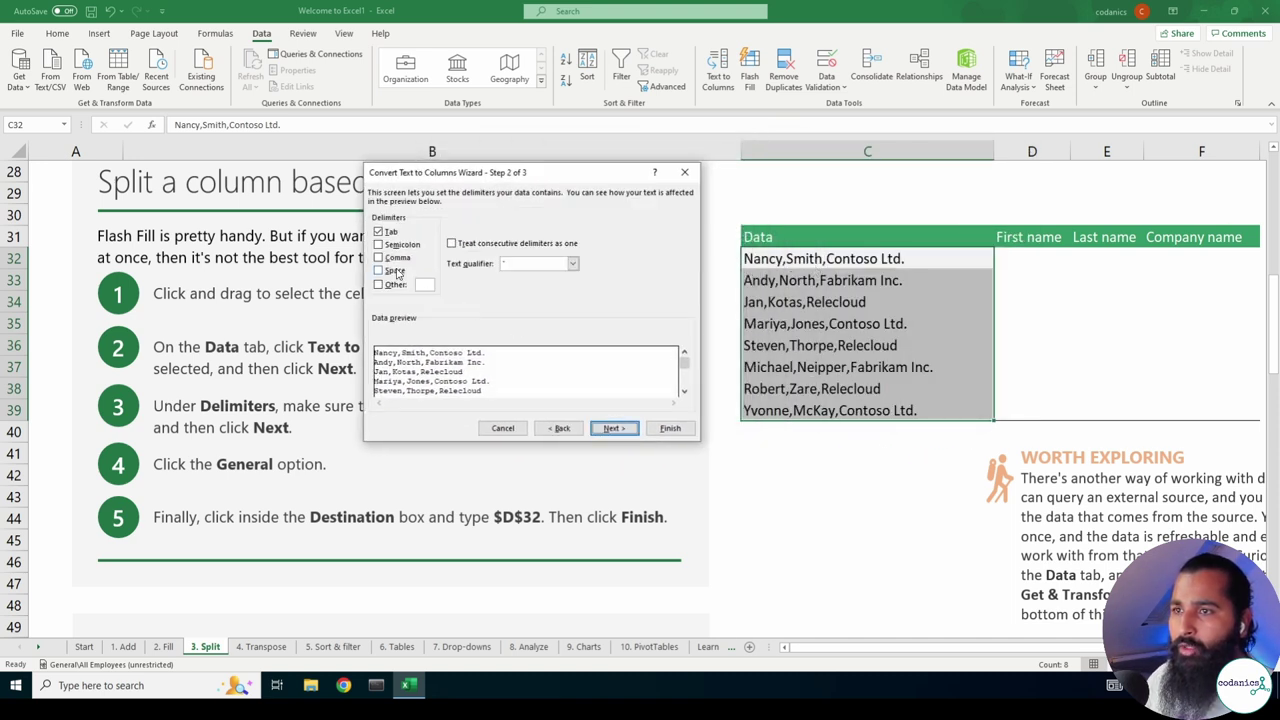
{"action": "left_click", "coordinate": [379, 257]}
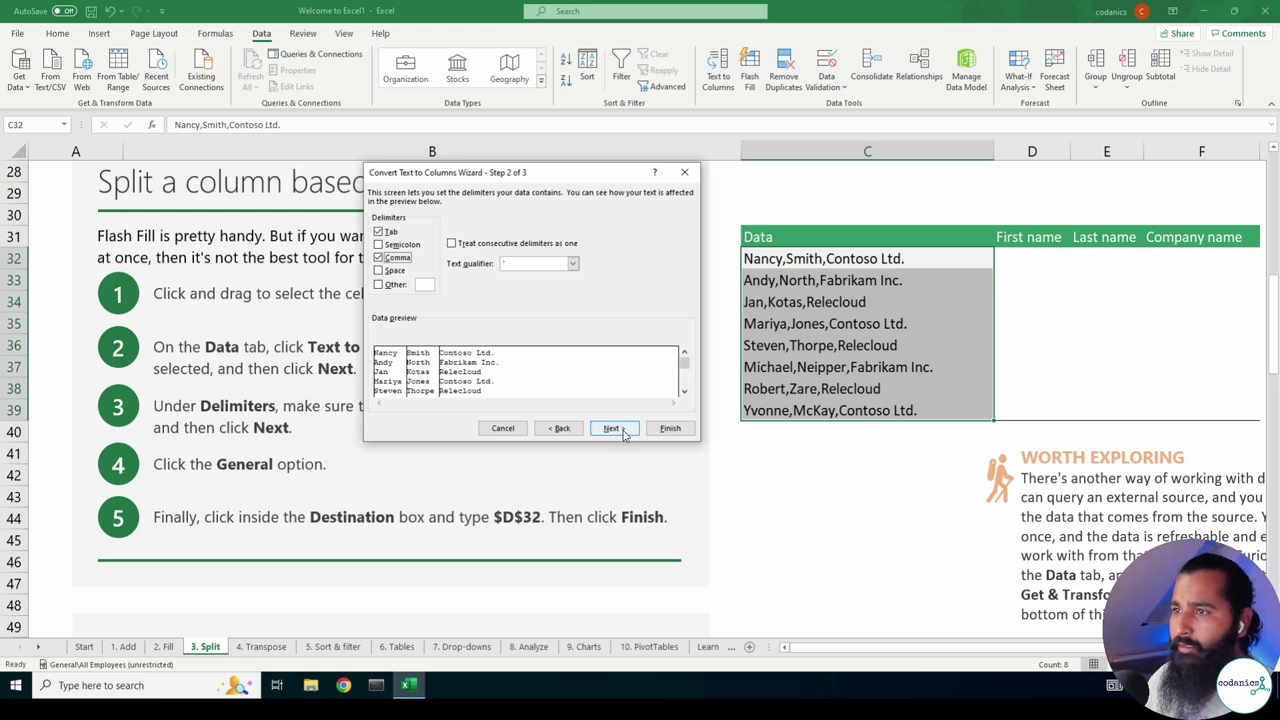
{"action": "left_click", "coordinate": [612, 428]}
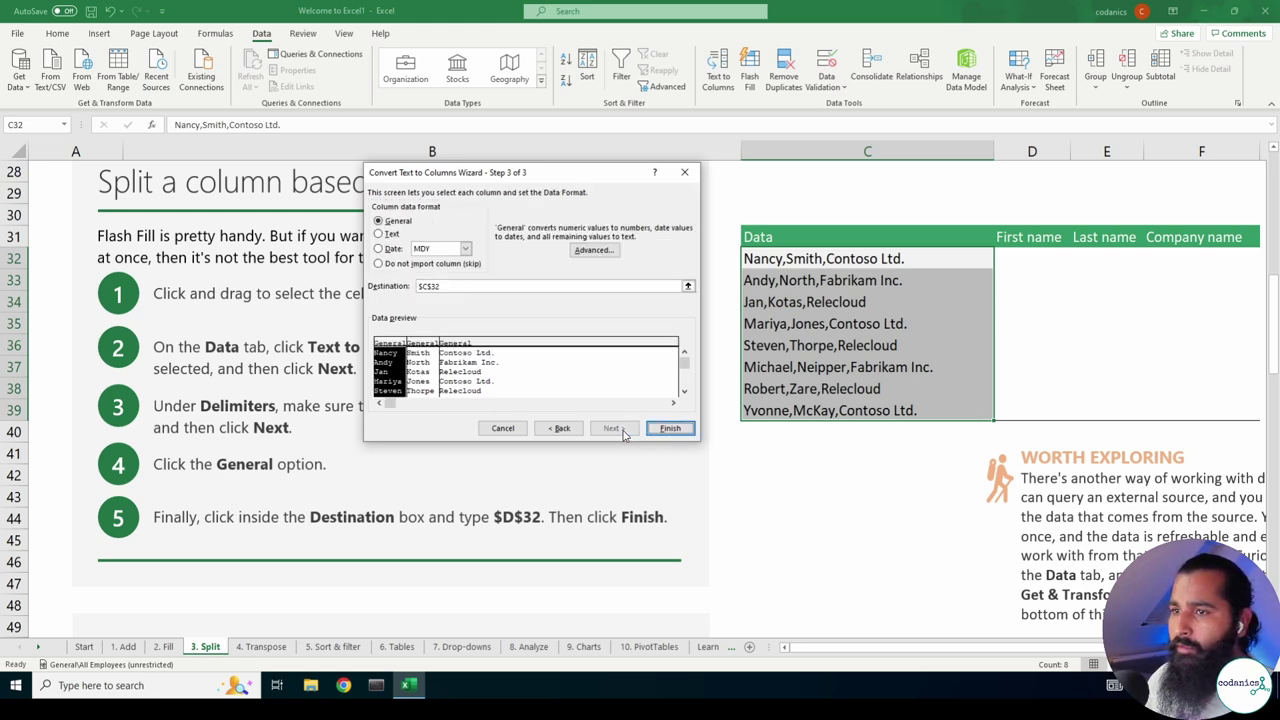
{"action": "left_click", "coordinate": [669, 428]}
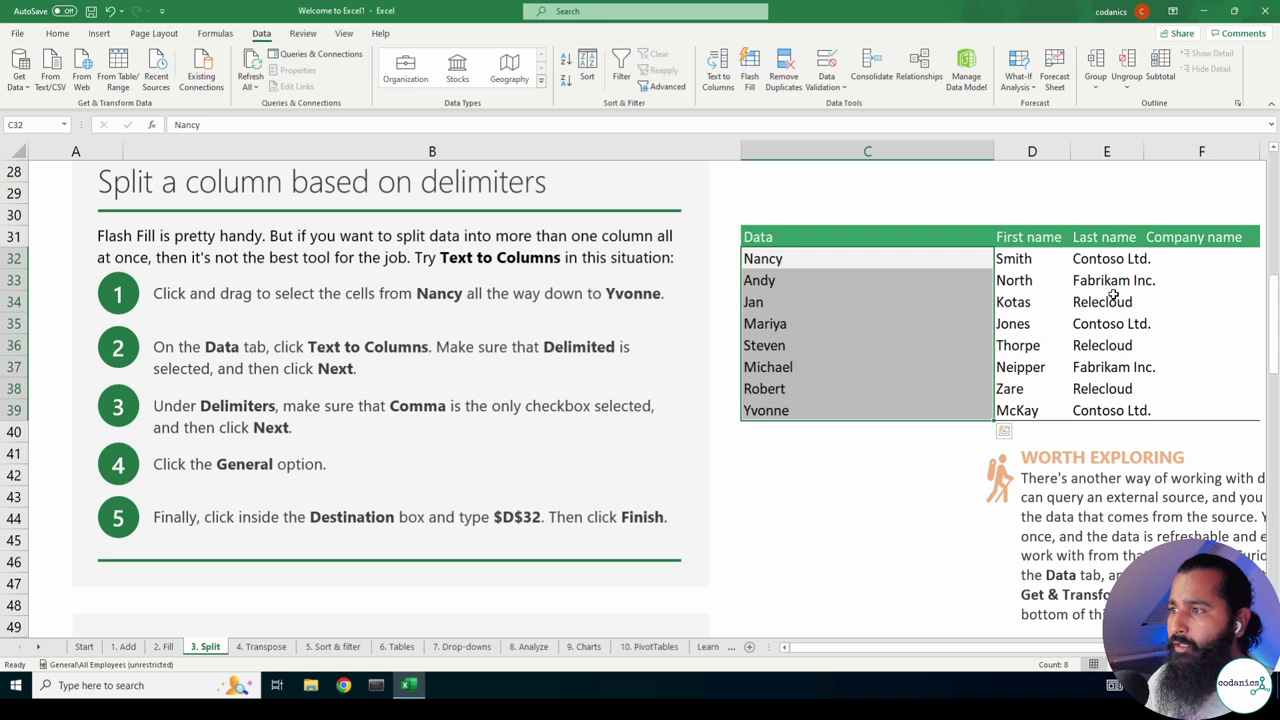
Undo the Text to Columns split of the Data column.
{"action": "left_click", "coordinate": [1113, 289]}
{"action": "left_click", "coordinate": [1202, 256]}
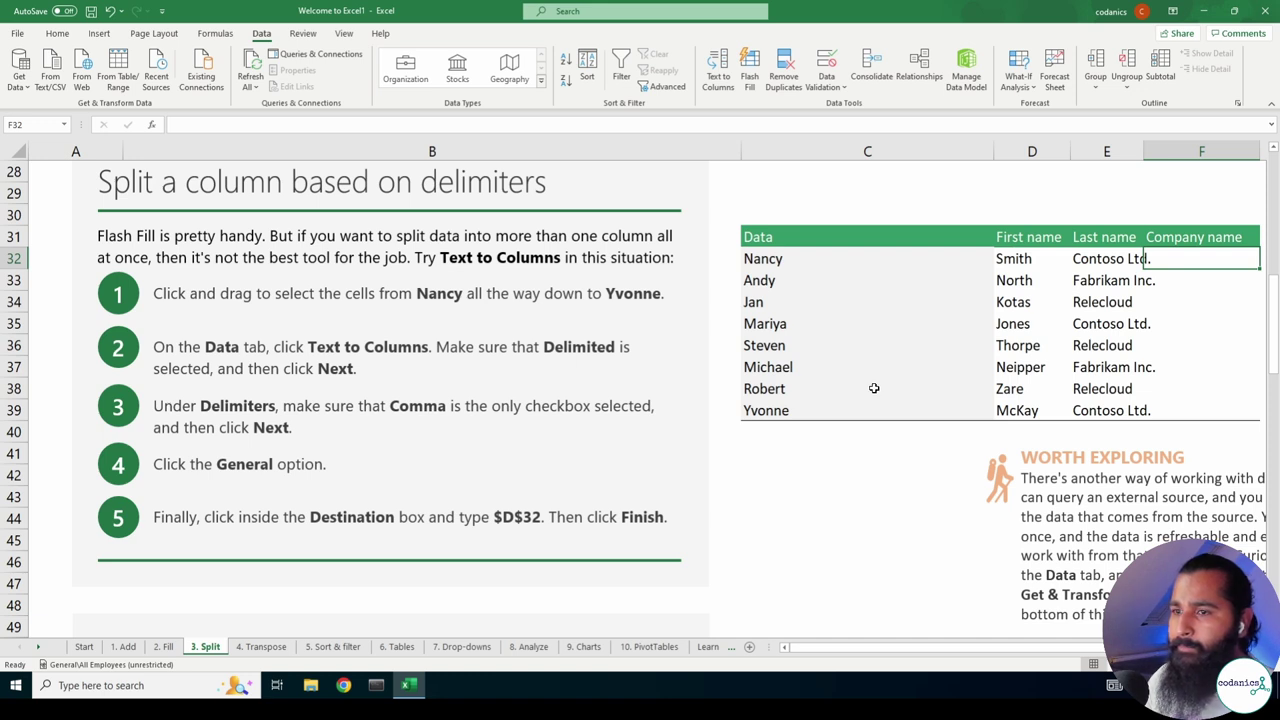
{"action": "key", "text": "ctrl+z"}
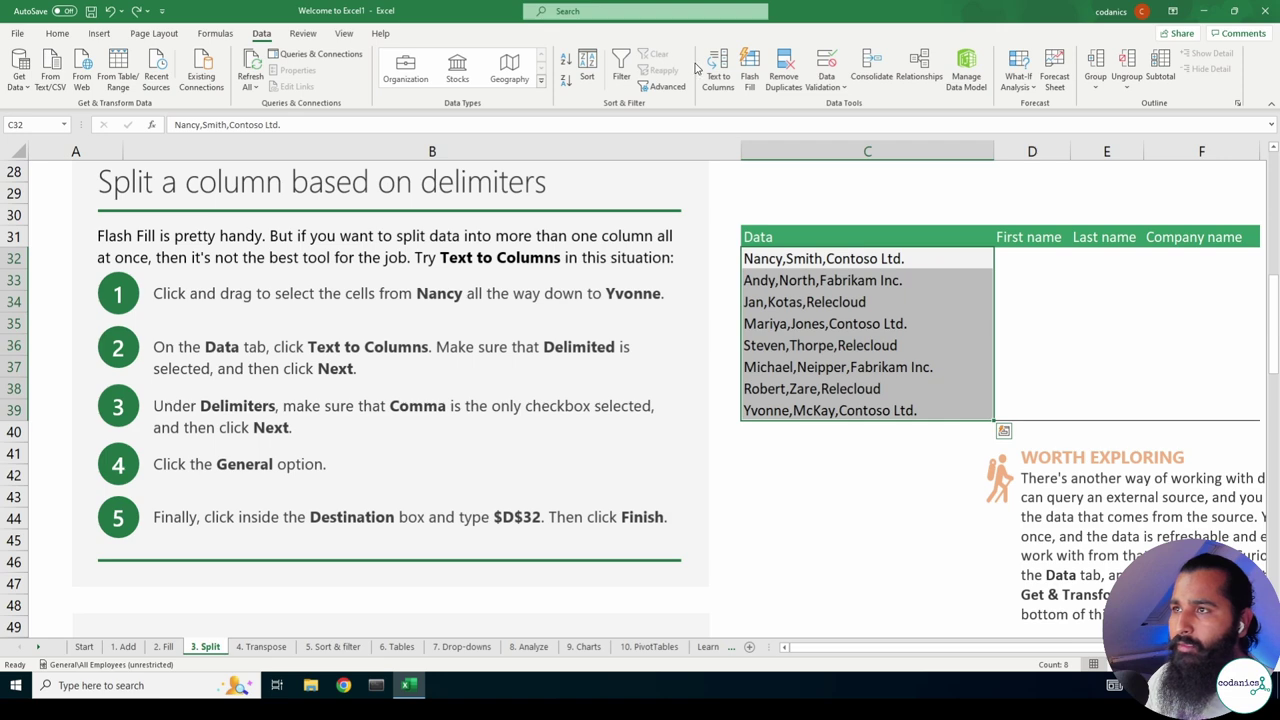
{"action": "scroll", "coordinate": [697, 80], "scroll_direction": "down", "scroll_amount": 1}
{"action": "scroll", "coordinate": [697, 90], "scroll_direction": "up", "scroll_amount": 1}
Run Text to Columns on the Data entries again with the same comma settings.
{"action": "left_click", "coordinate": [717, 76]}
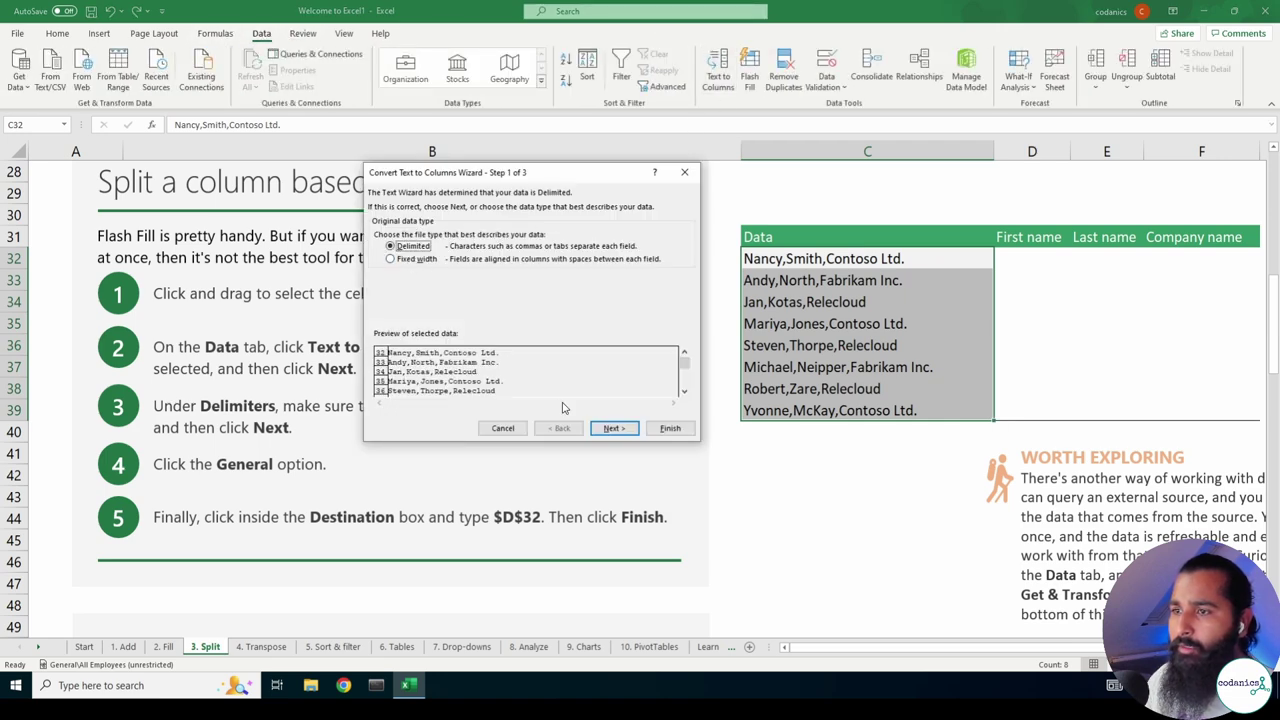
{"action": "left_click", "coordinate": [612, 428]}
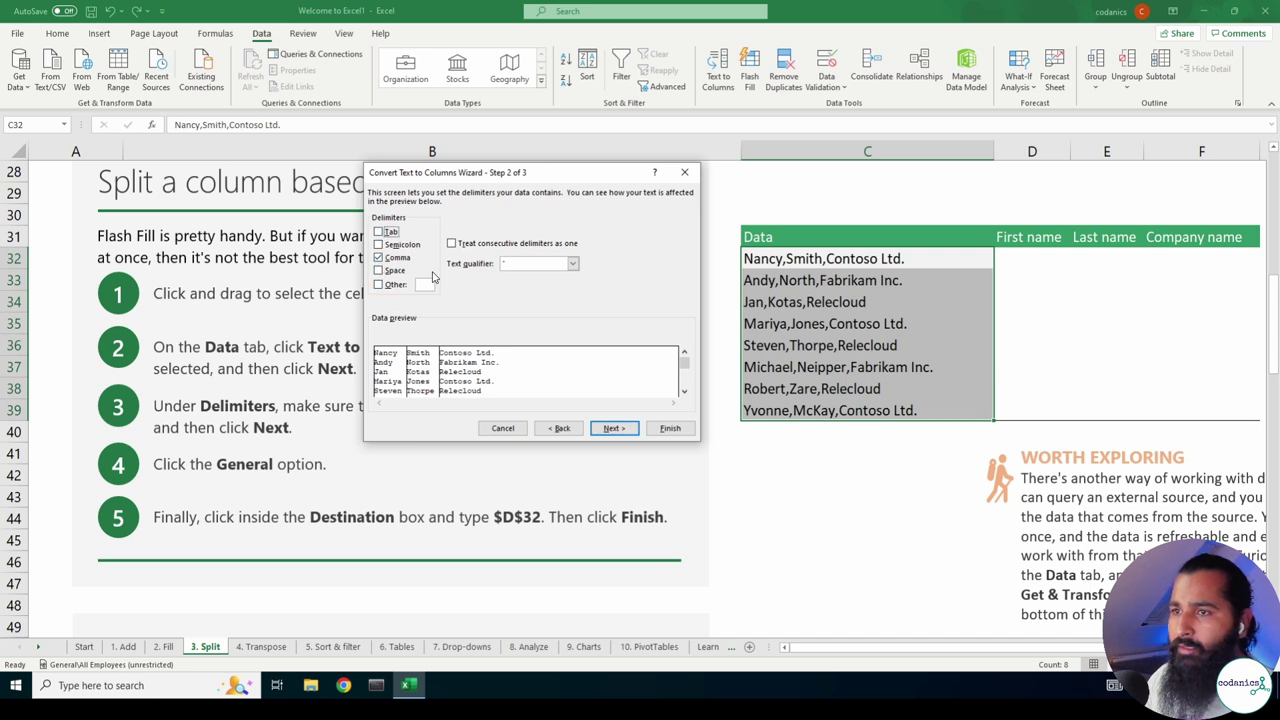
{"action": "left_click", "coordinate": [613, 428]}
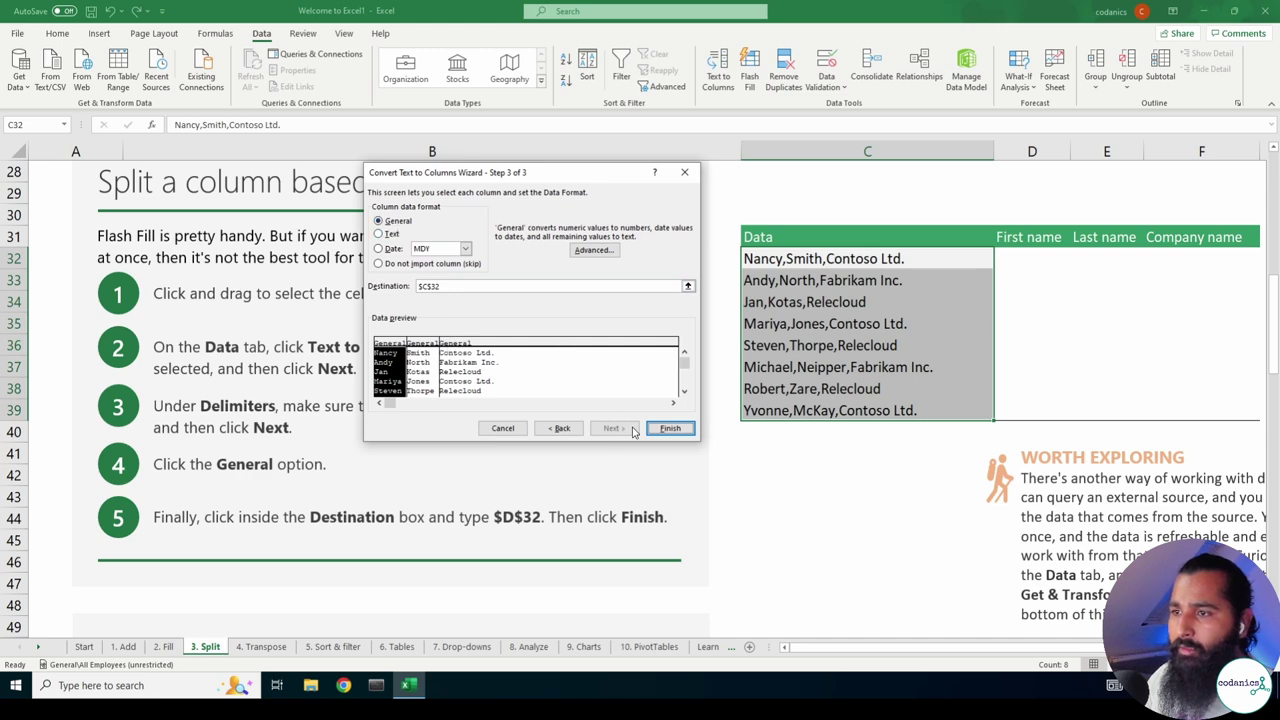
{"action": "left_click", "coordinate": [669, 428]}
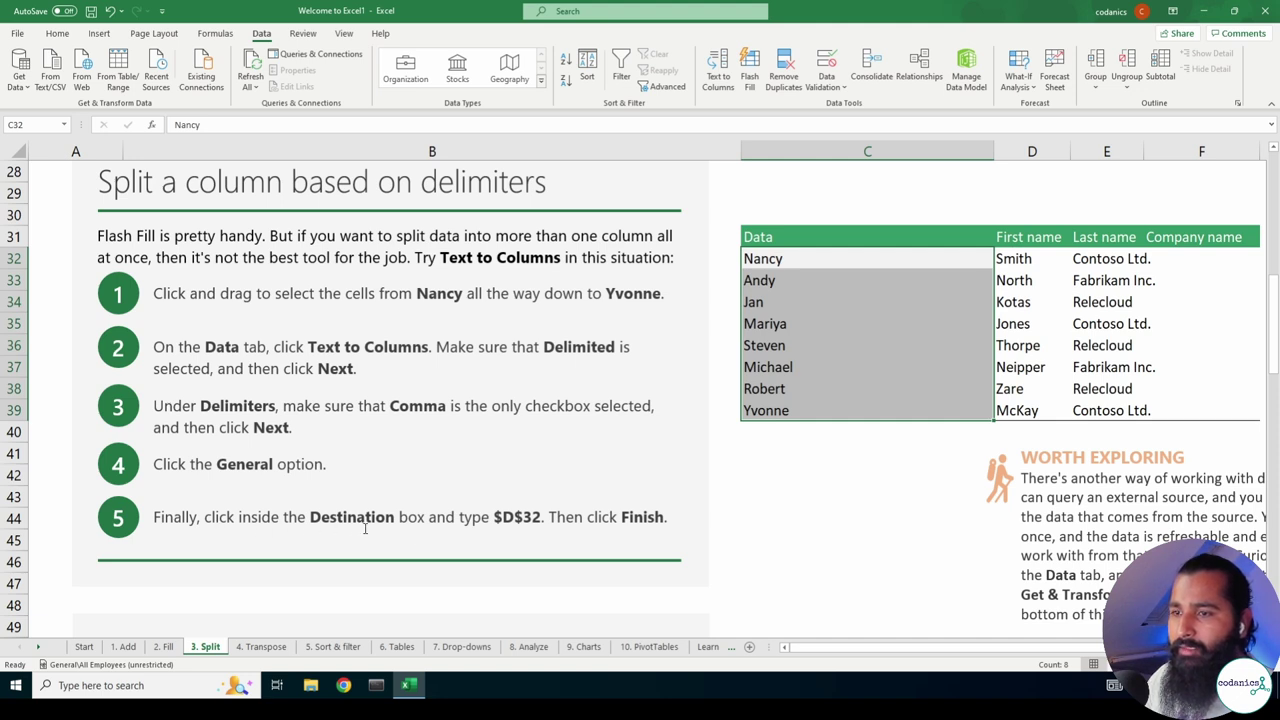
Restore the $D$32 reference in the step-5 note and undo the repeated split from C32.
{"action": "double_click", "coordinate": [497, 518]}
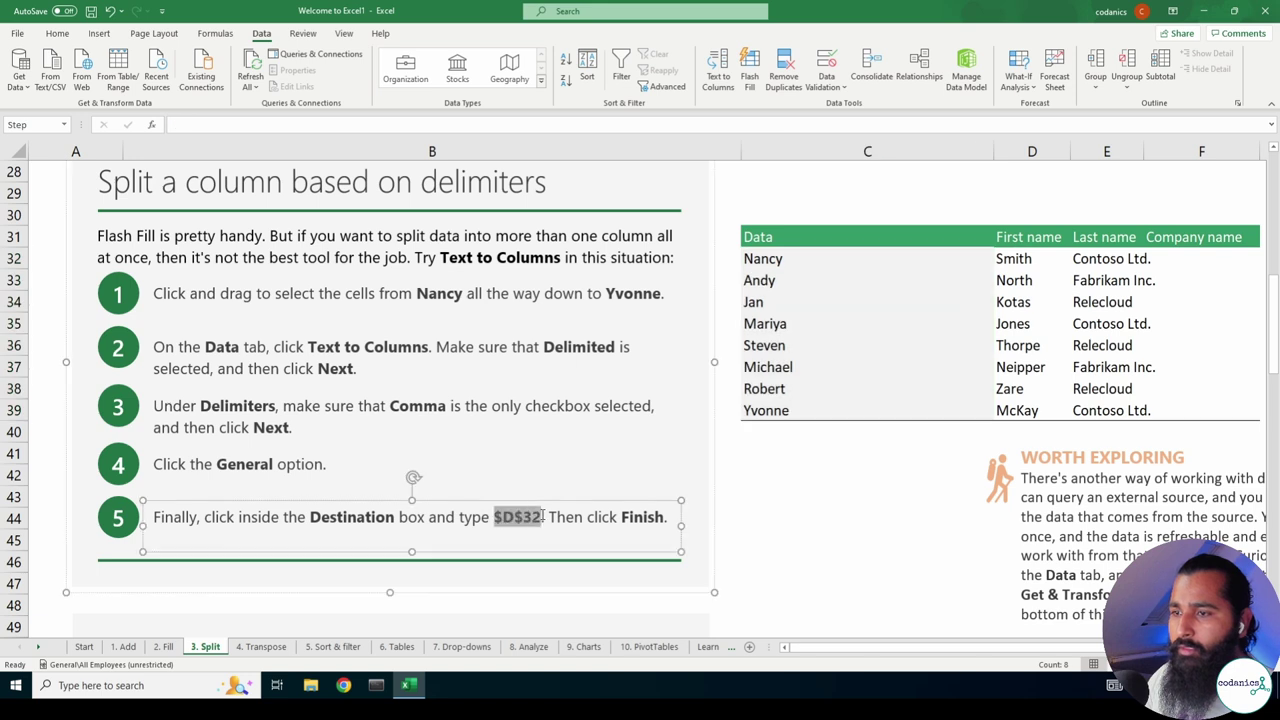
{"action": "key", "text": "BackSpace"}
{"action": "key", "text": "ctrl+z"}
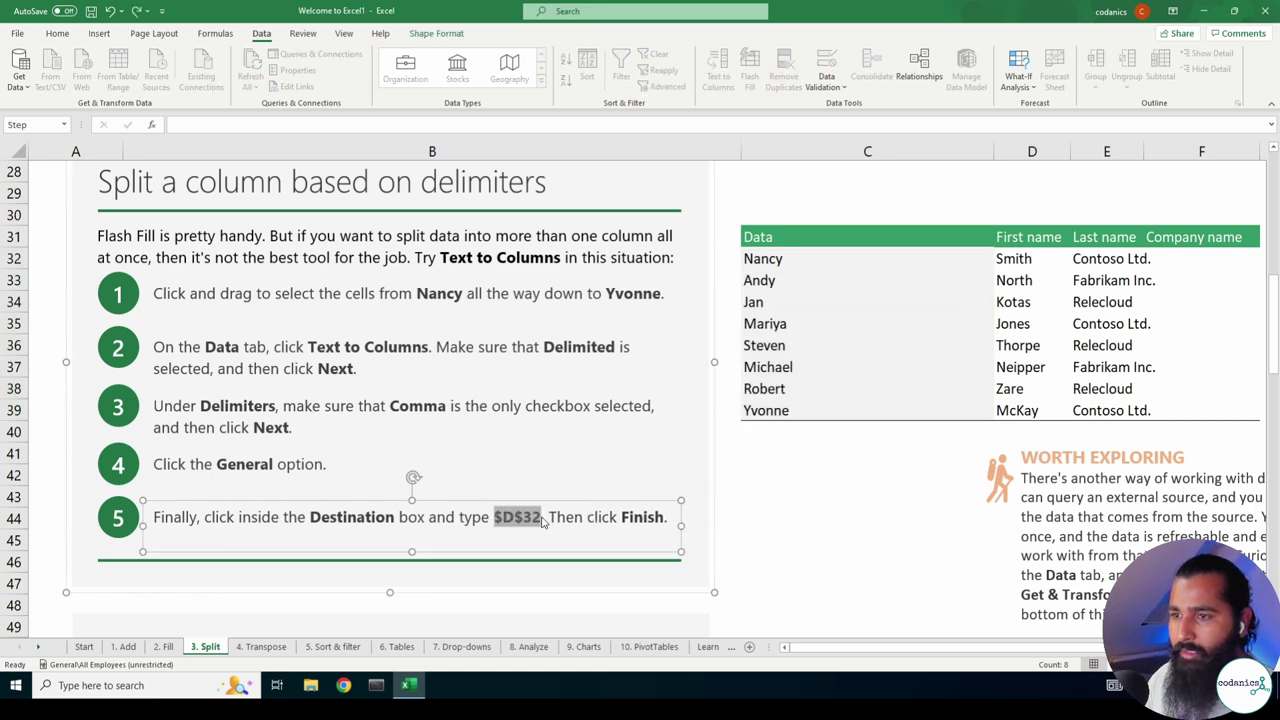
{"action": "left_click", "coordinate": [856, 303]}
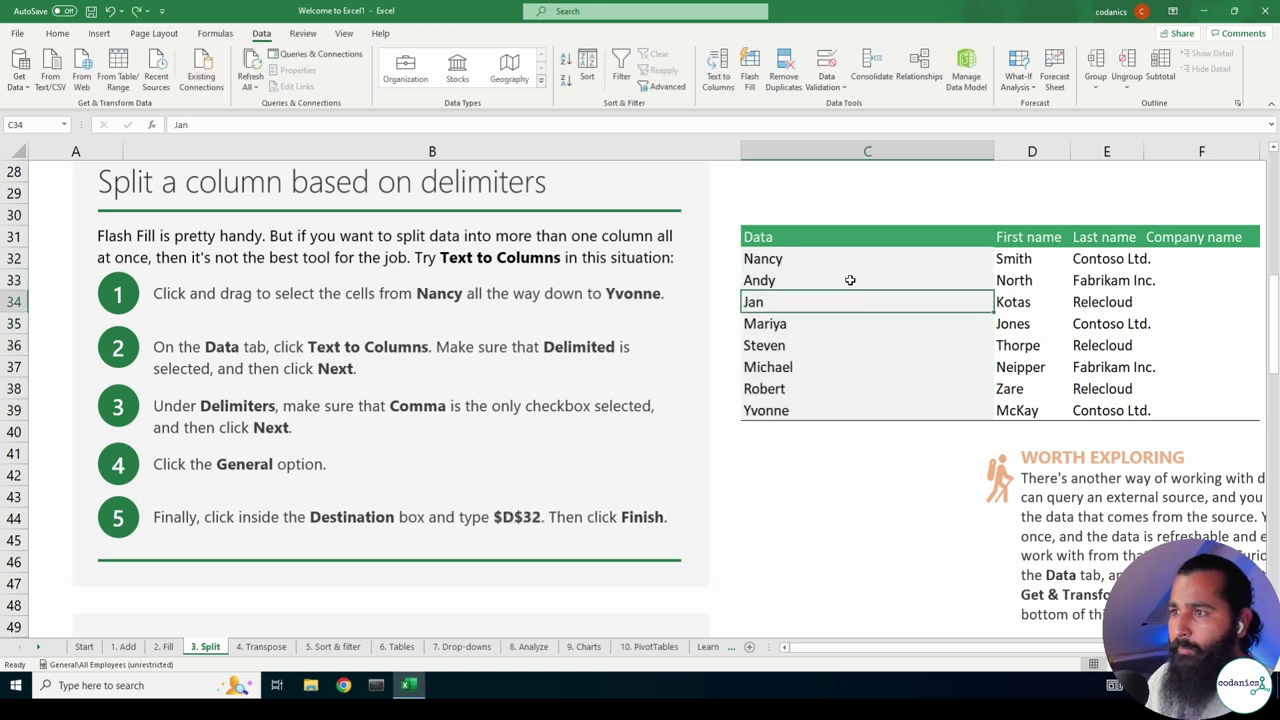
{"action": "left_click", "coordinate": [853, 258]}
{"action": "key", "text": "ctrl+z"}
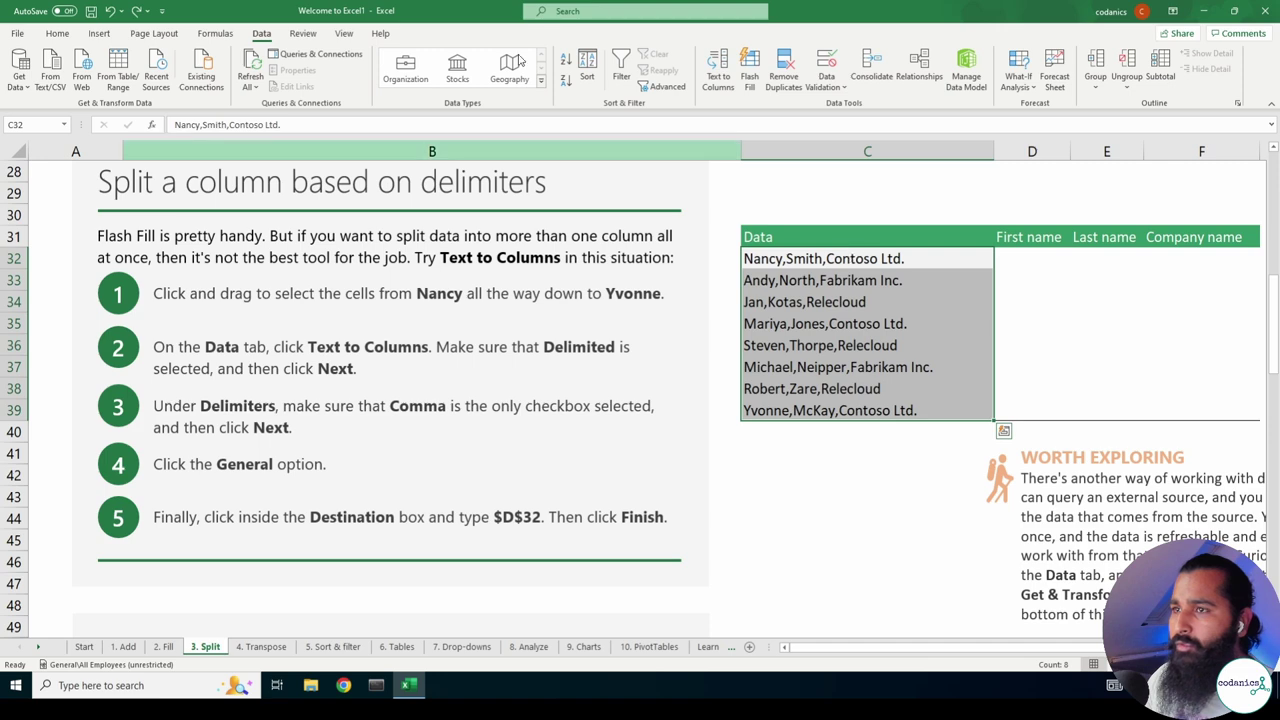
Run Text to Columns by comma with destination $D$32, filling D32:F39 and keeping Data intact.
{"action": "left_click", "coordinate": [720, 66]}
{"action": "left_click", "coordinate": [612, 426]}
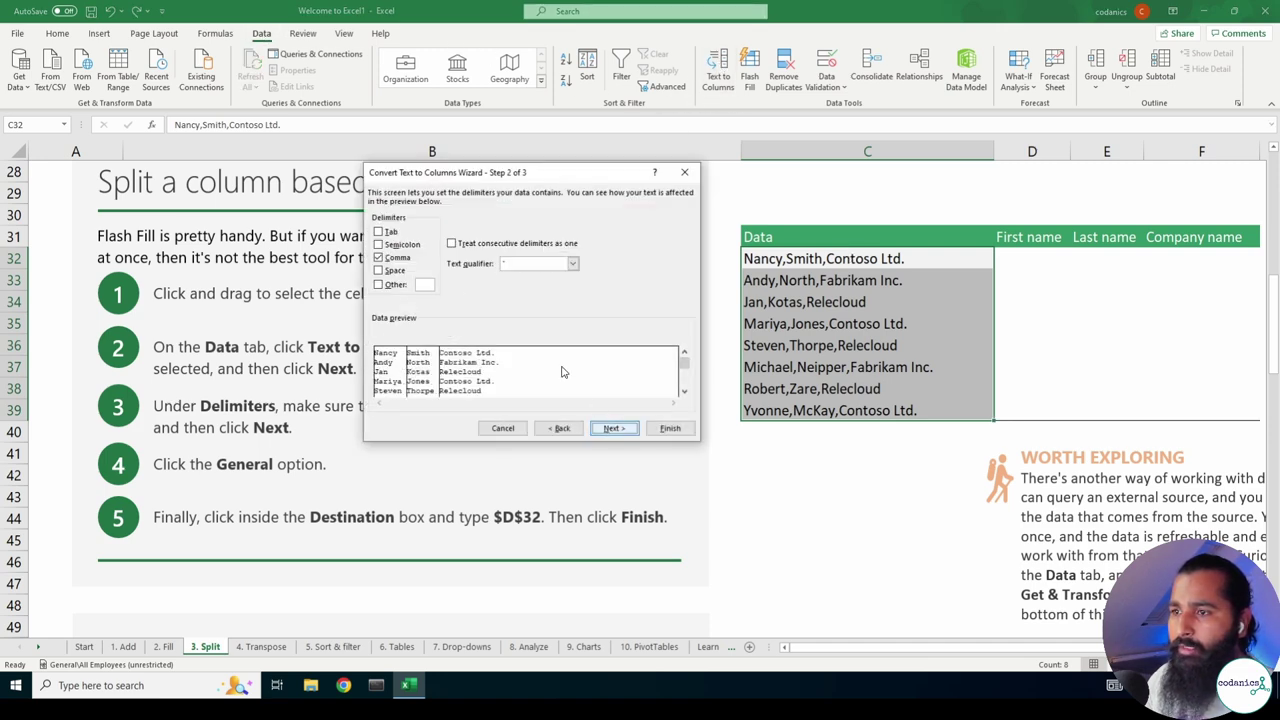
{"action": "left_click", "coordinate": [613, 428]}
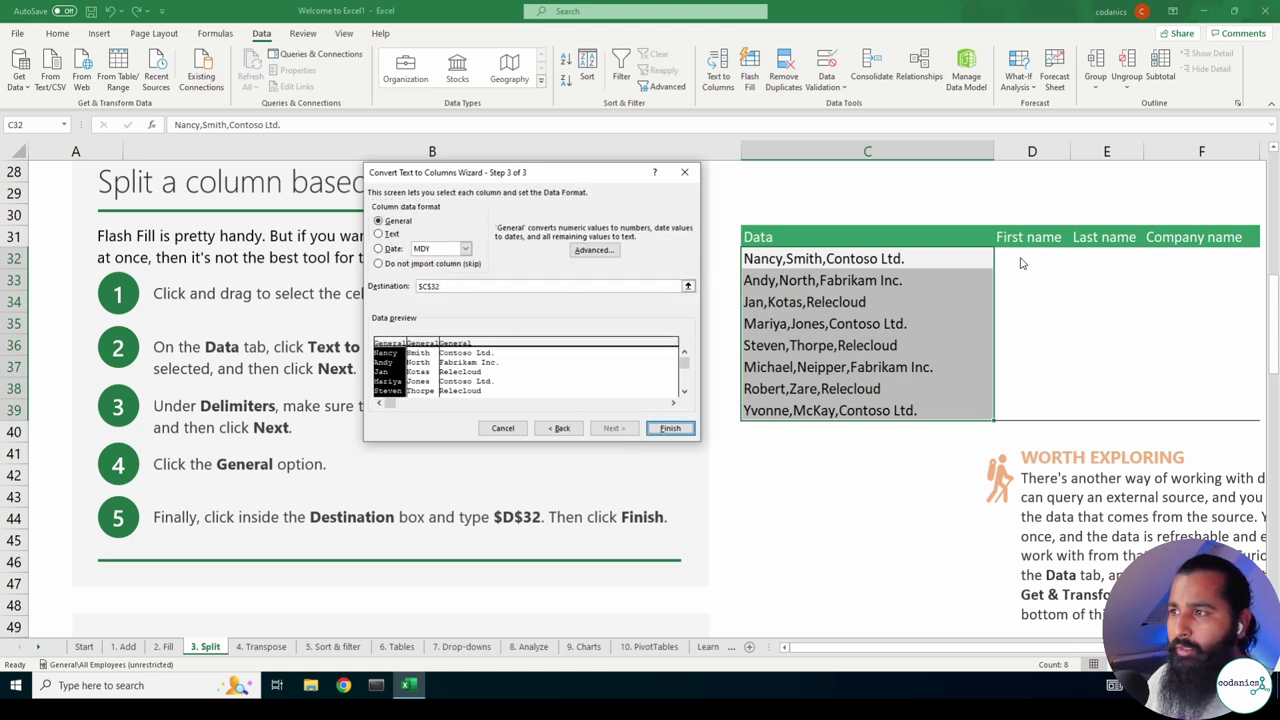
{"action": "left_click", "coordinate": [427, 286]}
{"action": "key", "text": "BackSpace"}
{"action": "type", "text": "D"}
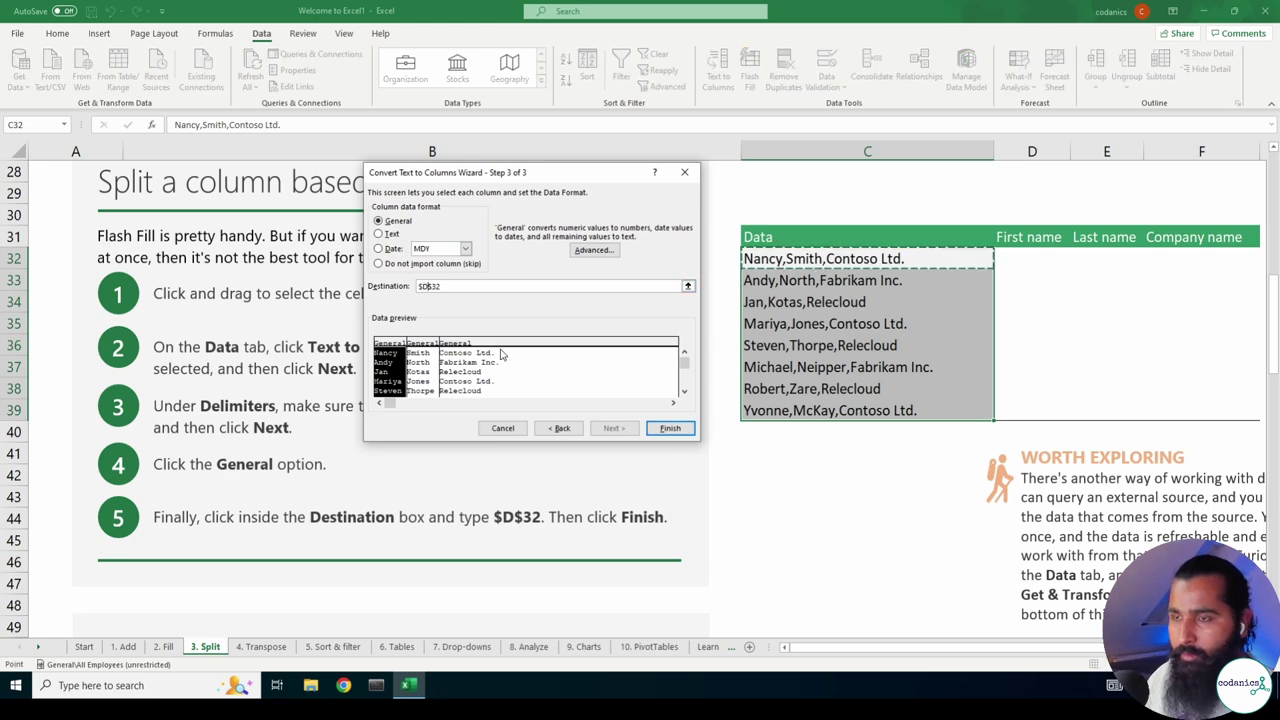
{"action": "left_click", "coordinate": [669, 428]}
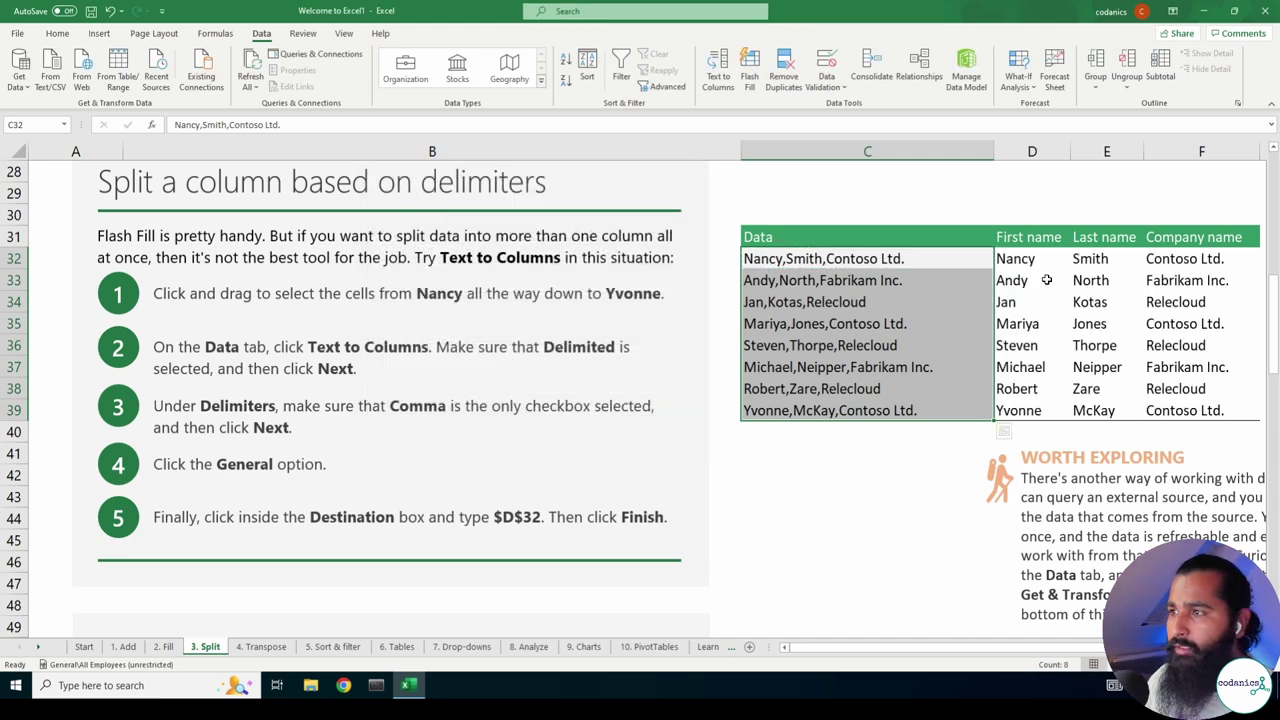
{"action": "left_click_drag", "start_coordinate": [1030, 261], "coordinate": [1202, 411]}
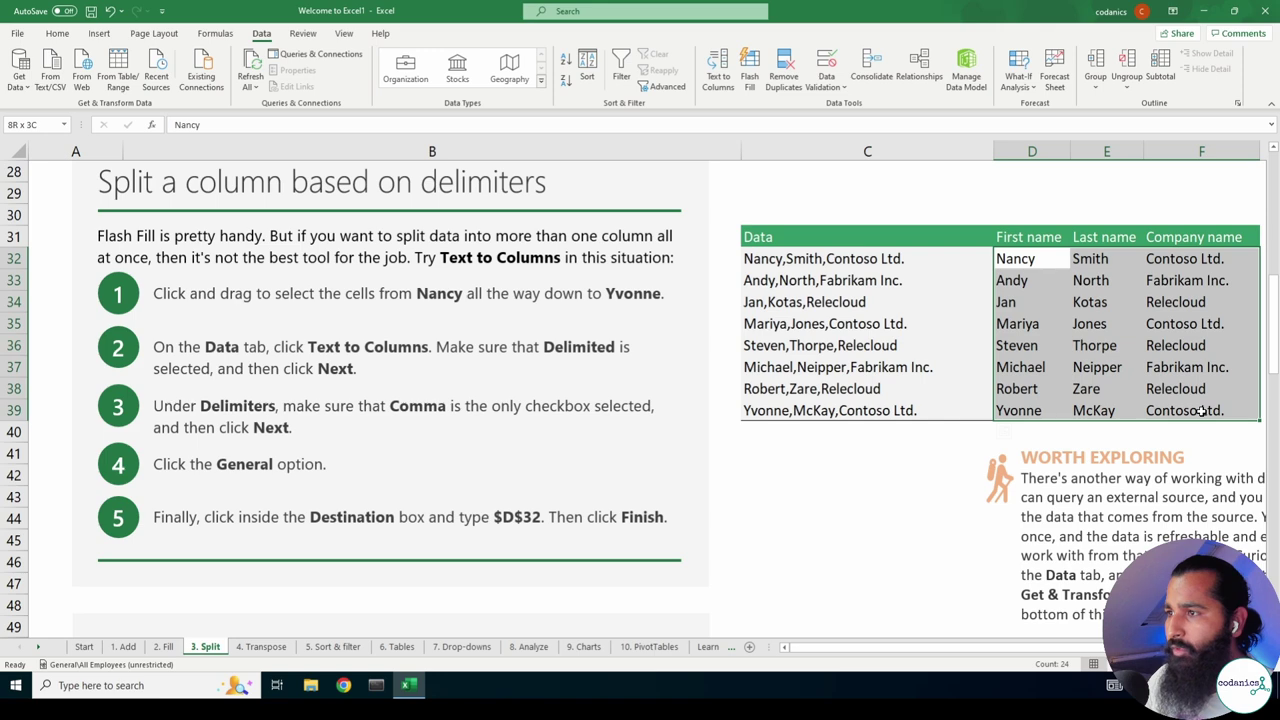
{"action": "left_click_drag", "start_coordinate": [822, 259], "coordinate": [1175, 408]}
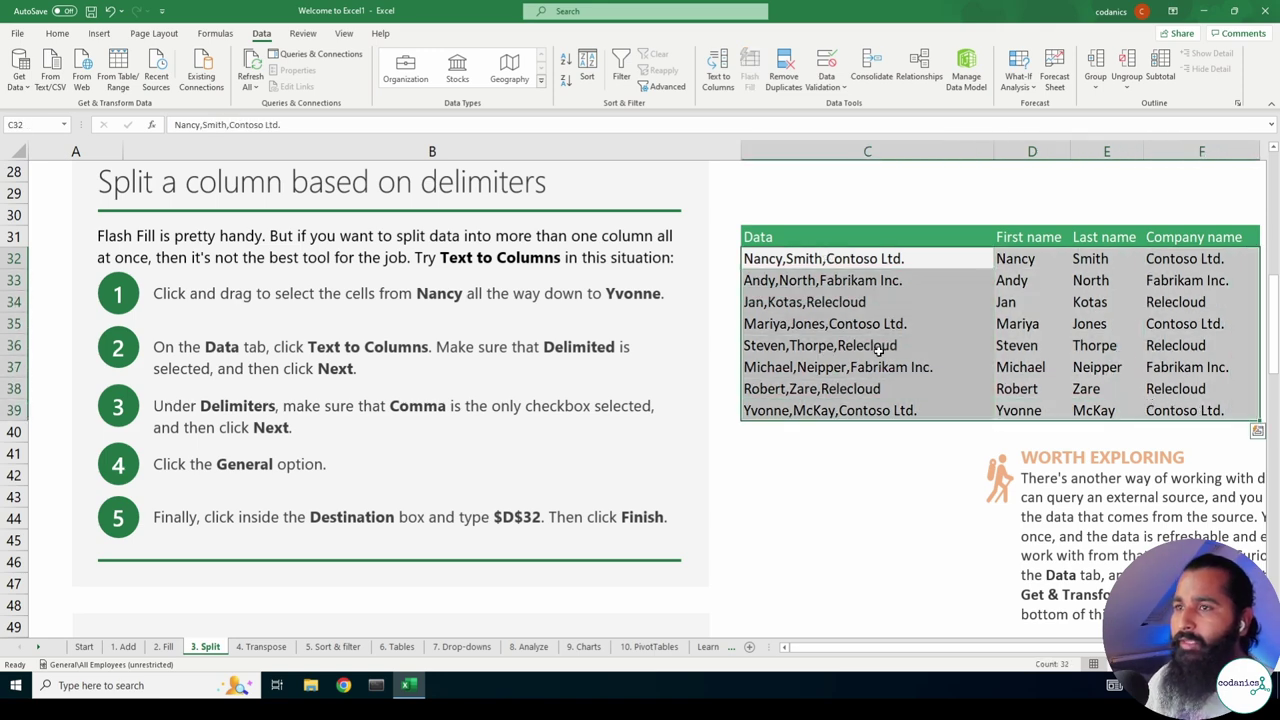
Read through the split-with-formulas section and its LEFT(C56 diagram, then go to 4. Transpose.
{"action": "scroll", "coordinate": [878, 349], "scroll_direction": "down", "scroll_amount": 3}
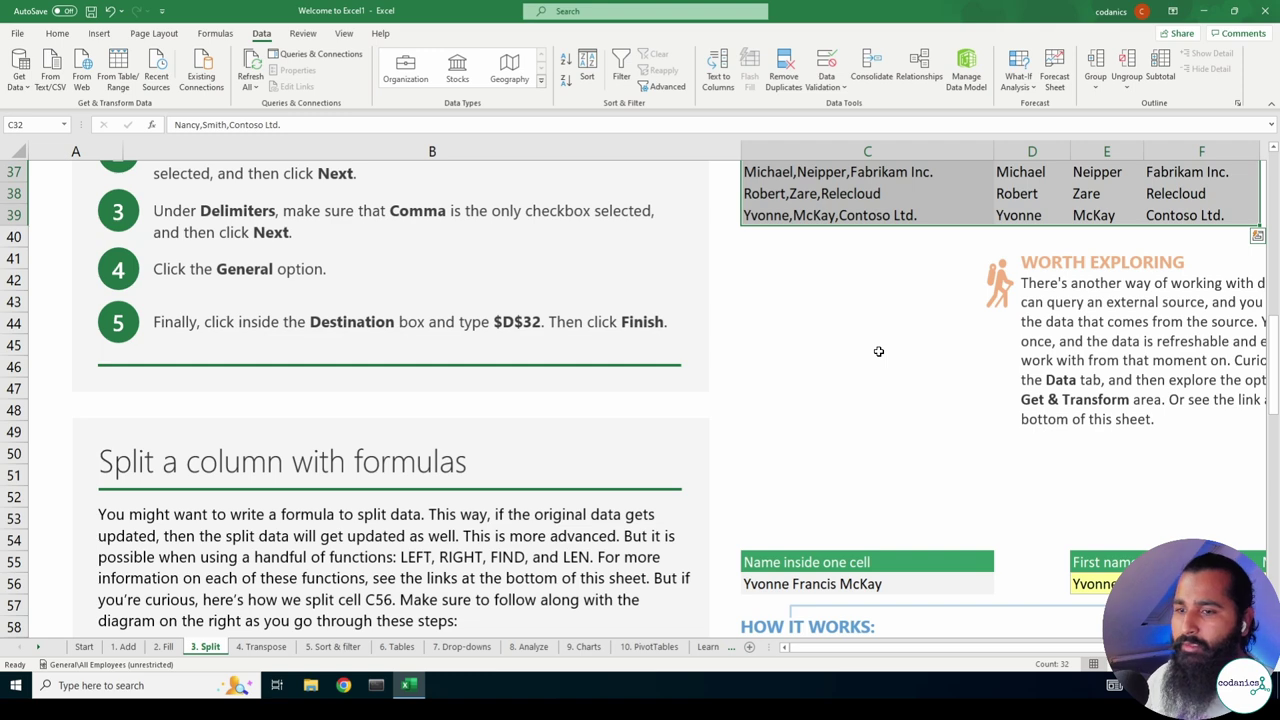
{"action": "scroll", "coordinate": [878, 351], "scroll_direction": "down", "scroll_amount": 3}
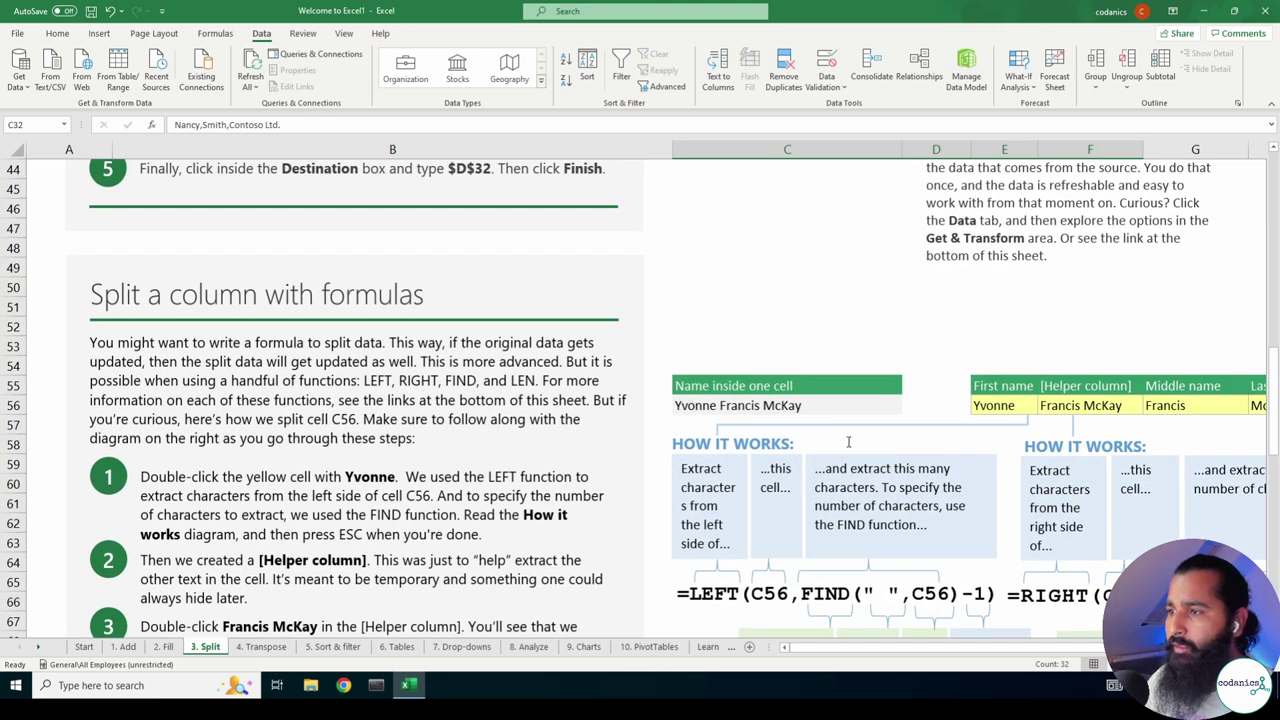
{"action": "left_click_drag", "start_coordinate": [979, 652], "coordinate": [1010, 652]}
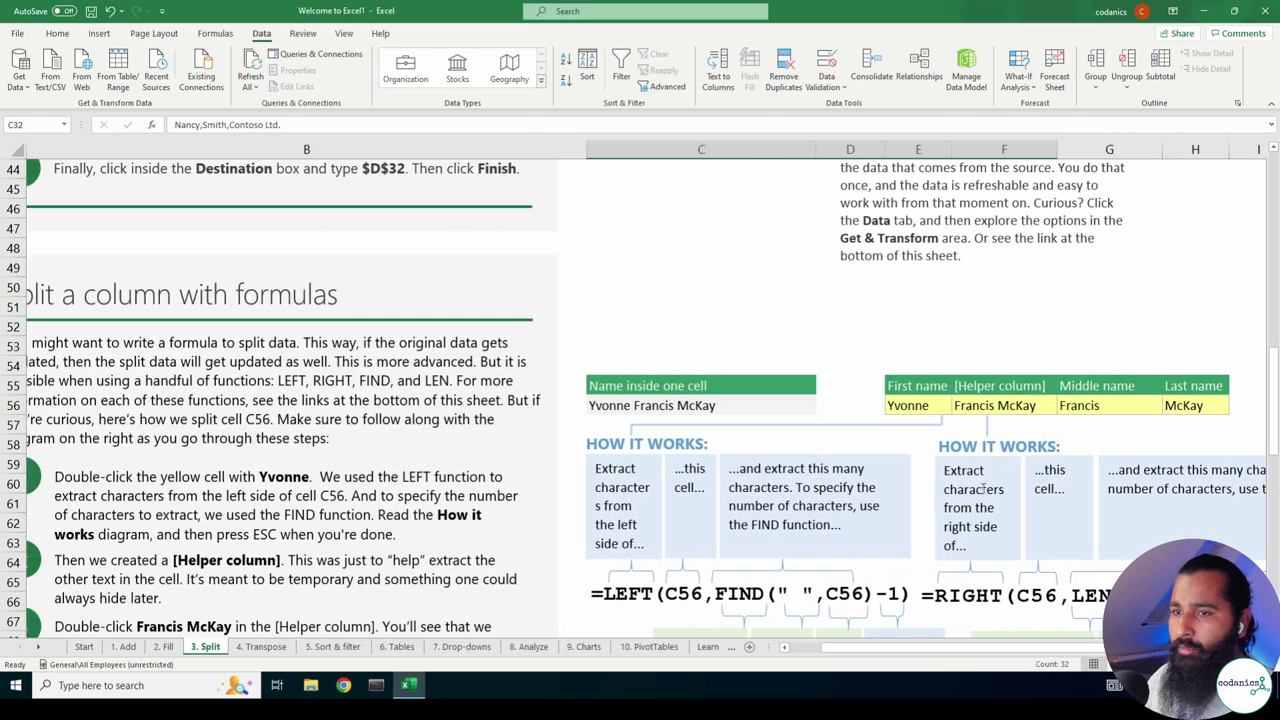
{"action": "scroll", "coordinate": [985, 488], "scroll_direction": "down", "scroll_amount": 3}
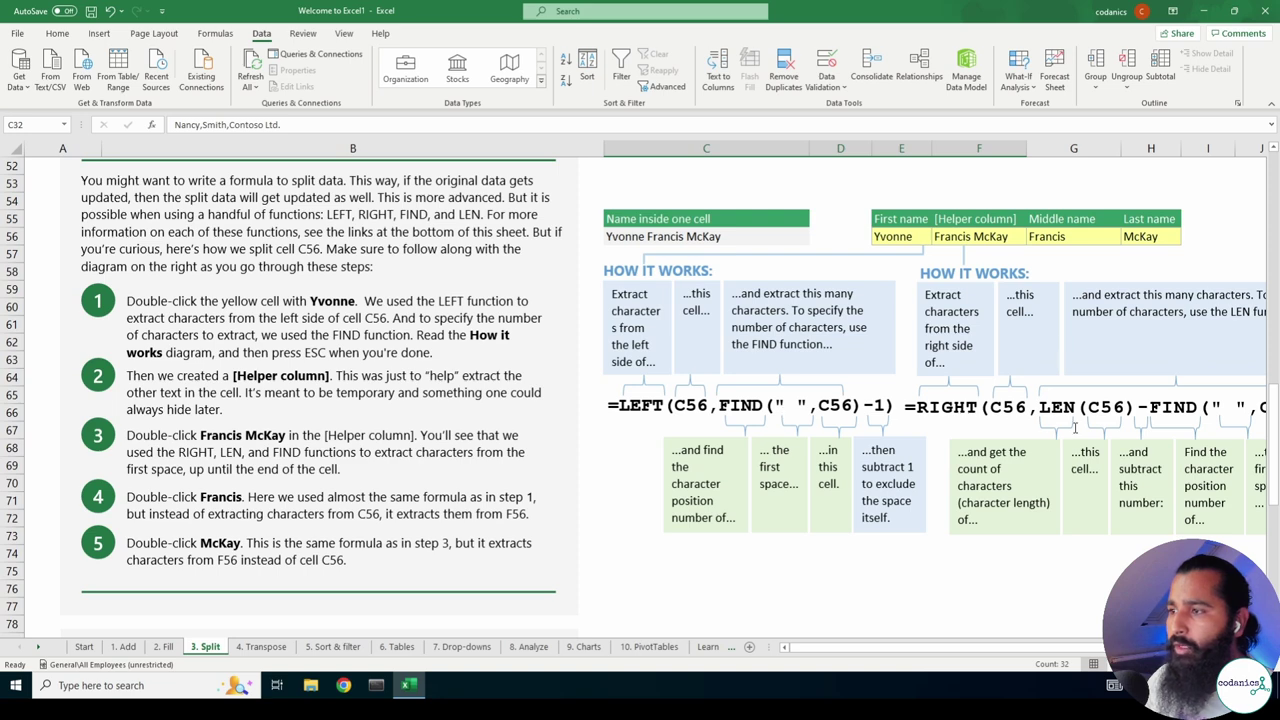
{"action": "scroll", "coordinate": [1075, 428], "scroll_direction": "down", "scroll_amount": 1}
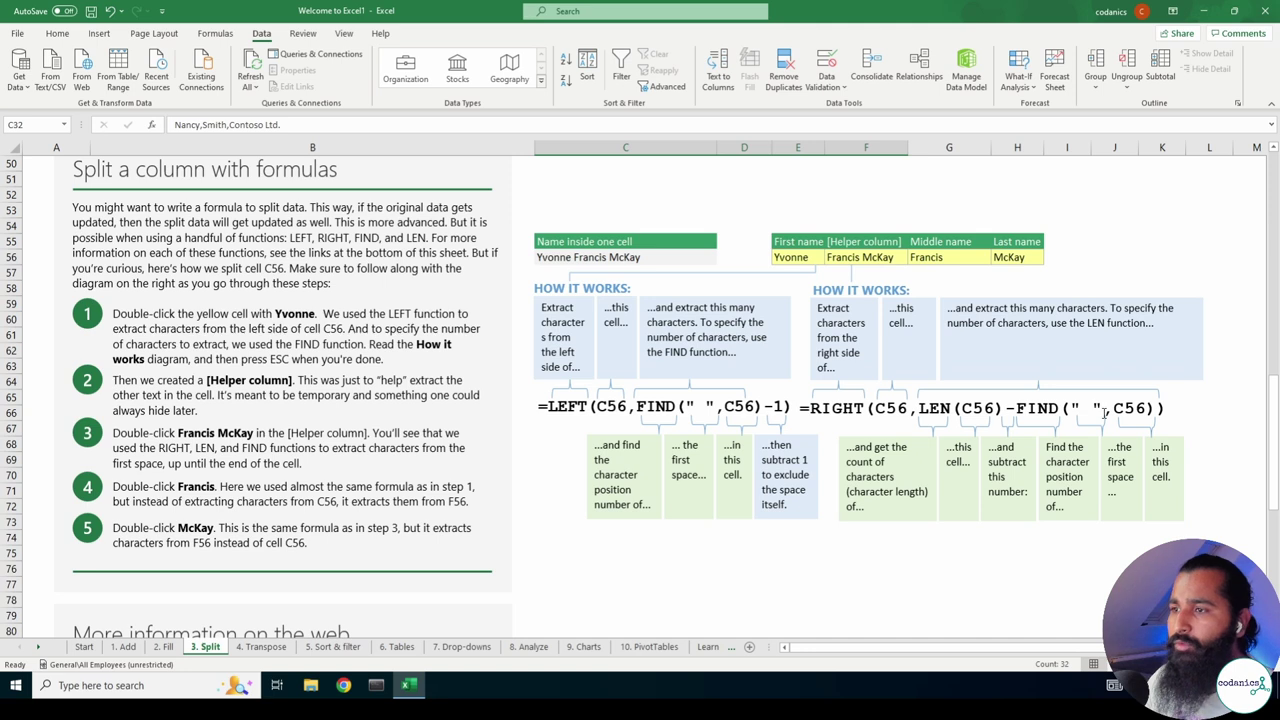
{"action": "left_click_drag", "start_coordinate": [549, 407], "coordinate": [627, 407]}
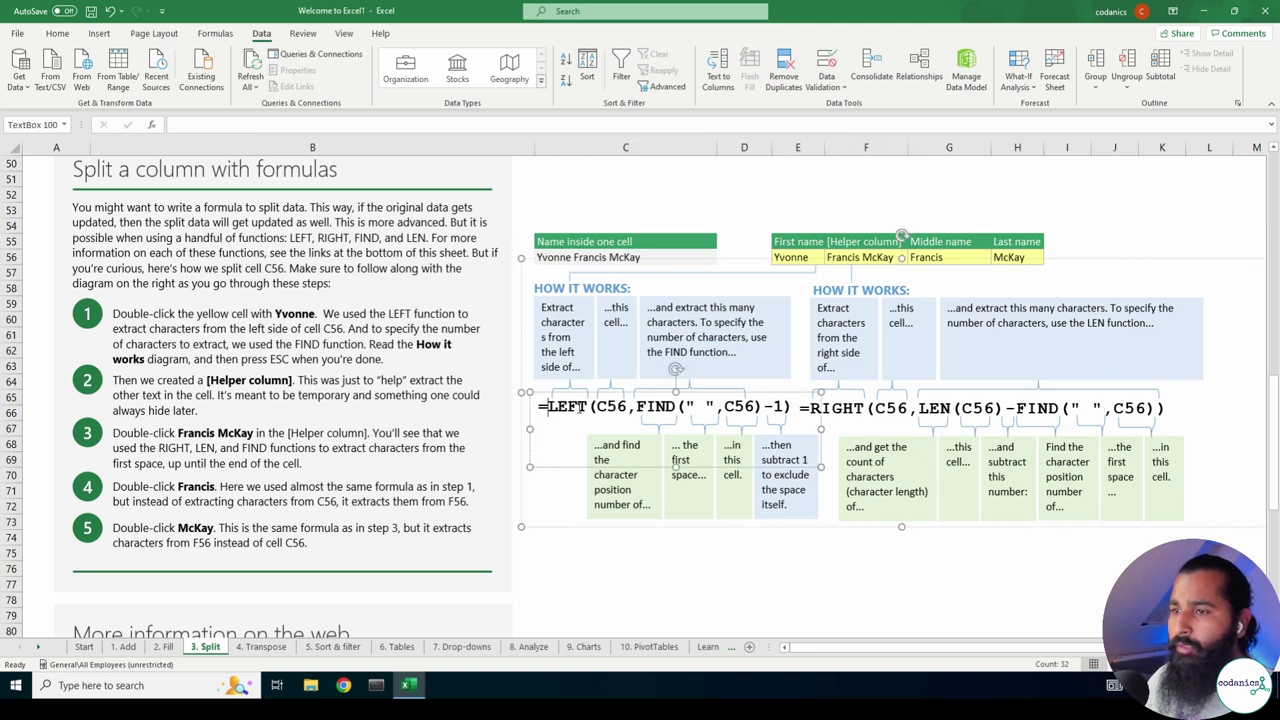
{"action": "left_click", "coordinate": [603, 415]}
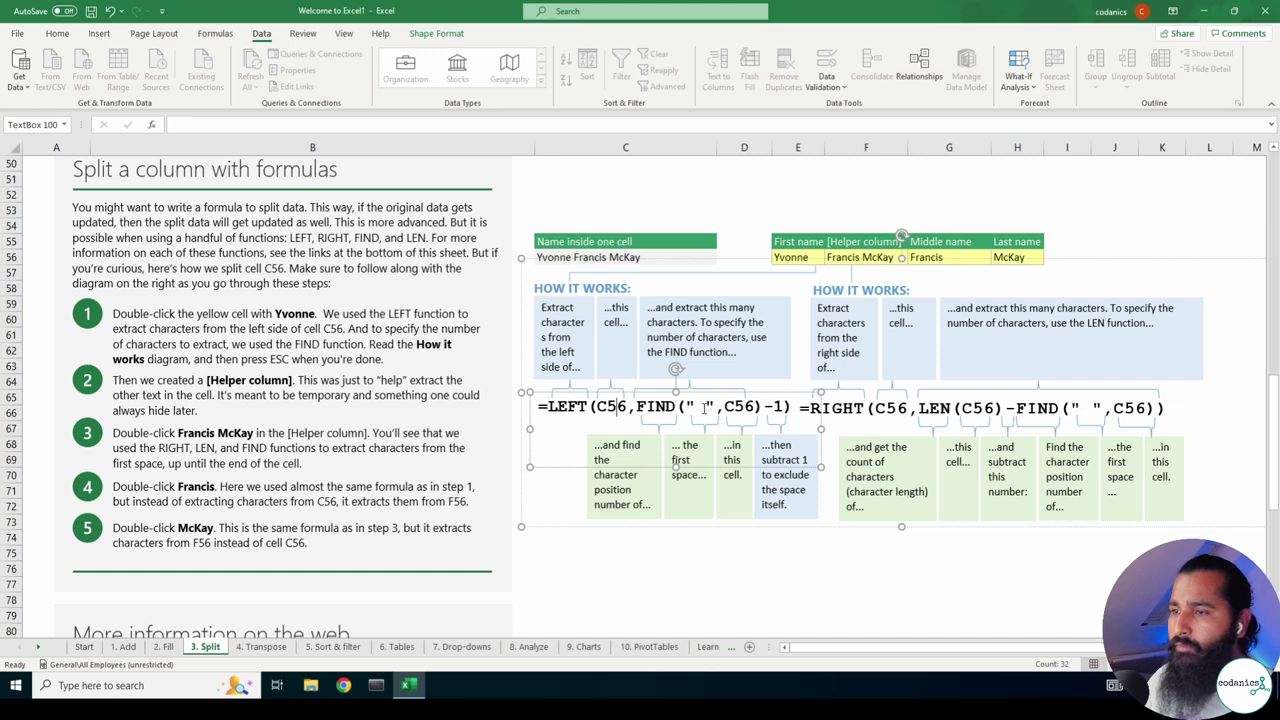
{"action": "scroll", "coordinate": [1052, 393], "scroll_direction": "down", "scroll_amount": 1}
{"action": "scroll", "coordinate": [1052, 393], "scroll_direction": "down", "scroll_amount": 2}
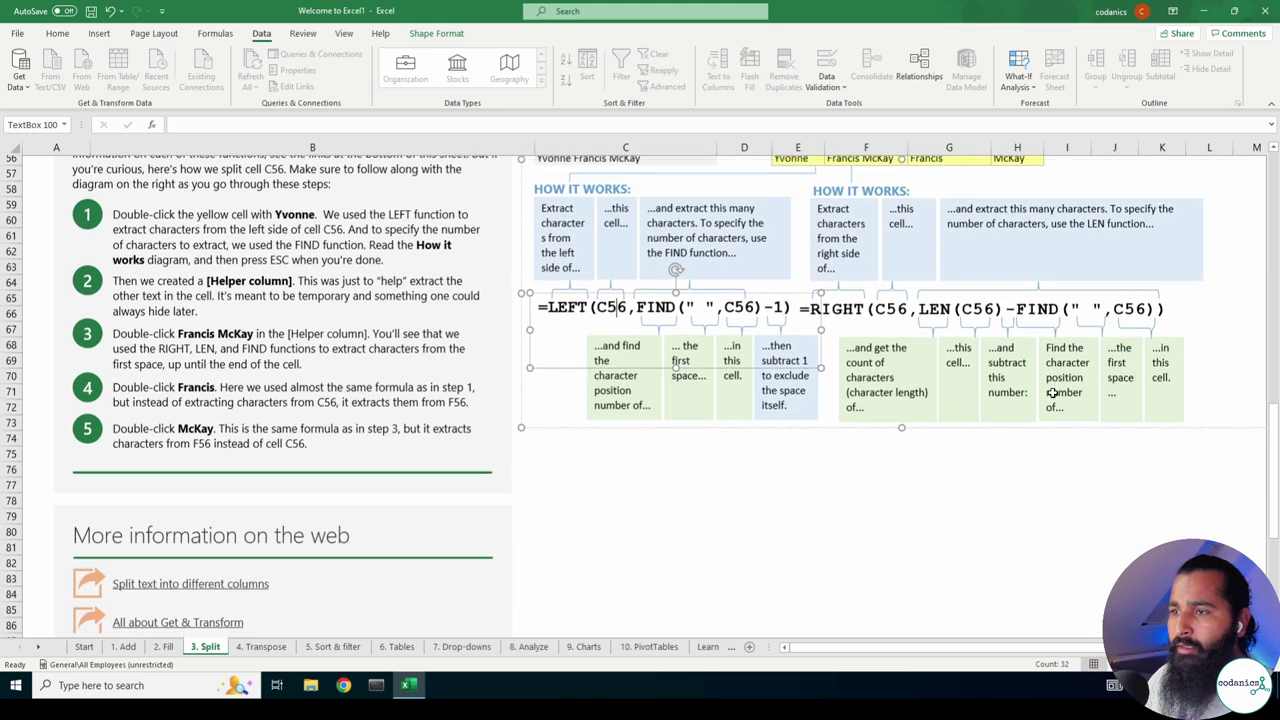
{"action": "scroll", "coordinate": [1052, 393], "scroll_direction": "down", "scroll_amount": 3}
{"action": "scroll", "coordinate": [1052, 393], "scroll_direction": "down", "scroll_amount": 2}
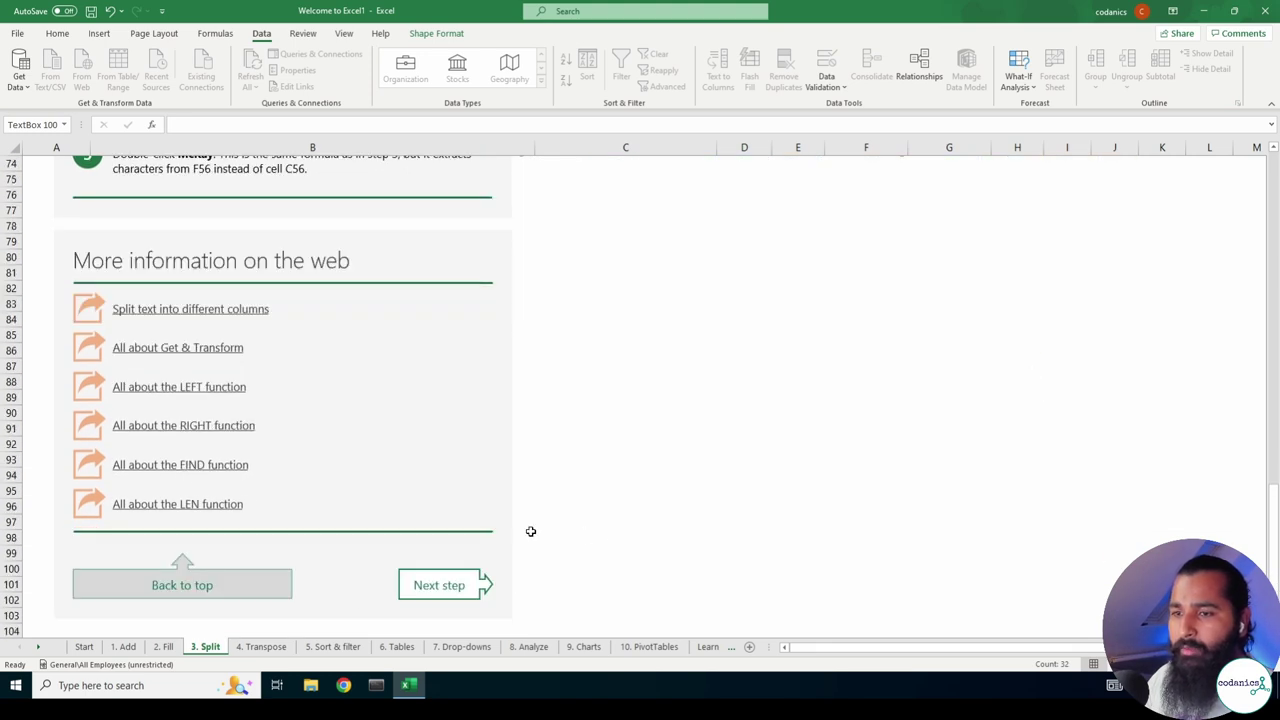
{"action": "left_click", "coordinate": [254, 650]}
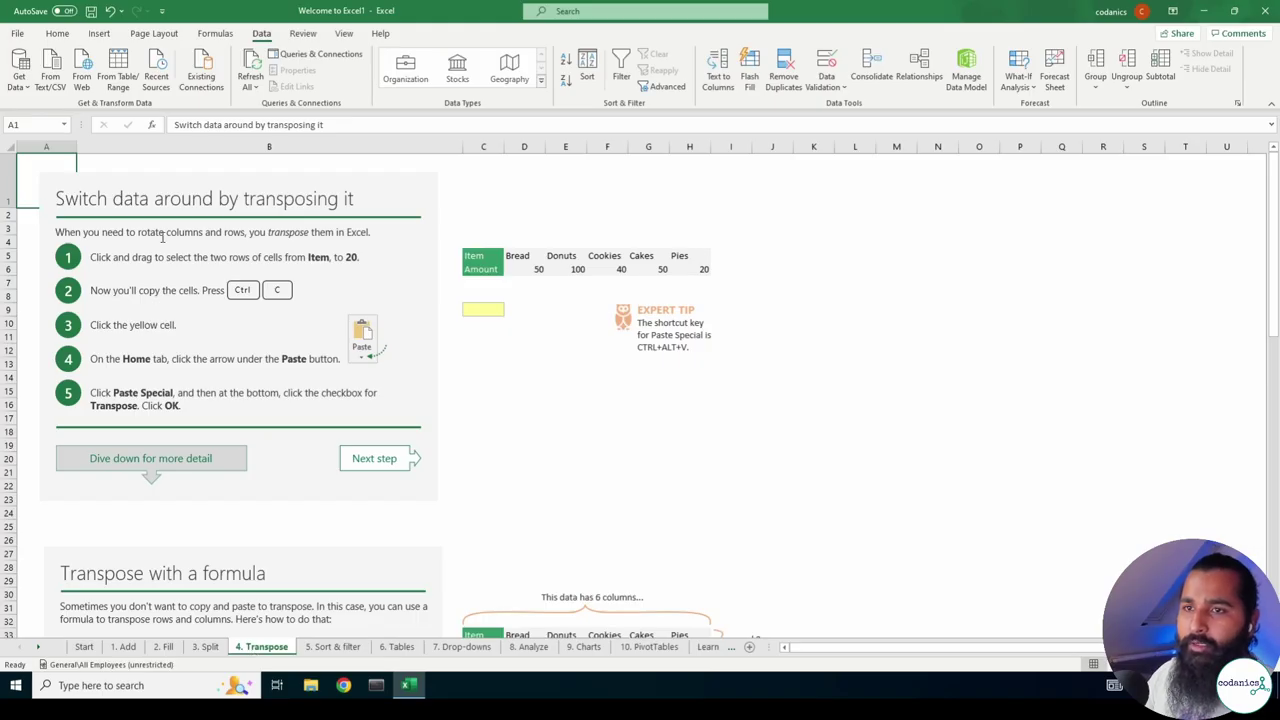
Copy C5:H6, paste it transposed at C9 through Paste Special, then undo that paste.
{"action": "scroll", "coordinate": [531, 318], "scroll_direction": "up", "scroll_amount": 1, "text": "ctrl"}
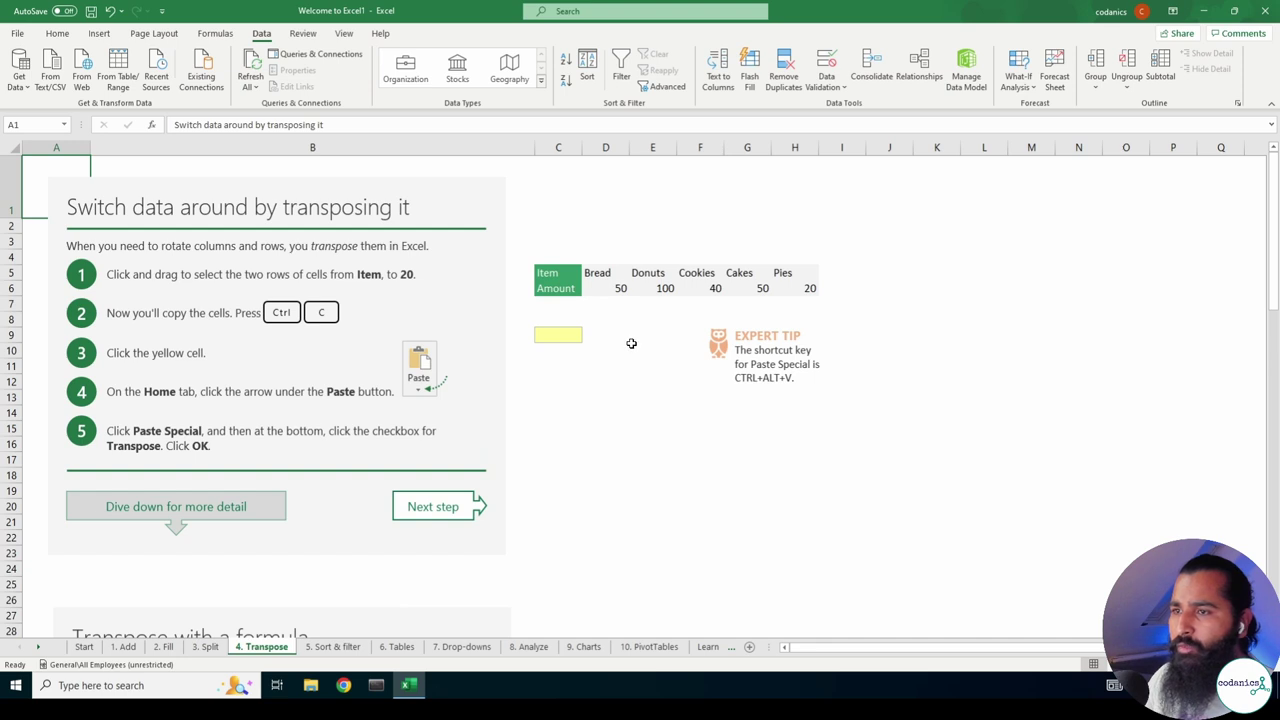
{"action": "scroll", "coordinate": [631, 347], "scroll_direction": "up", "scroll_amount": 1}
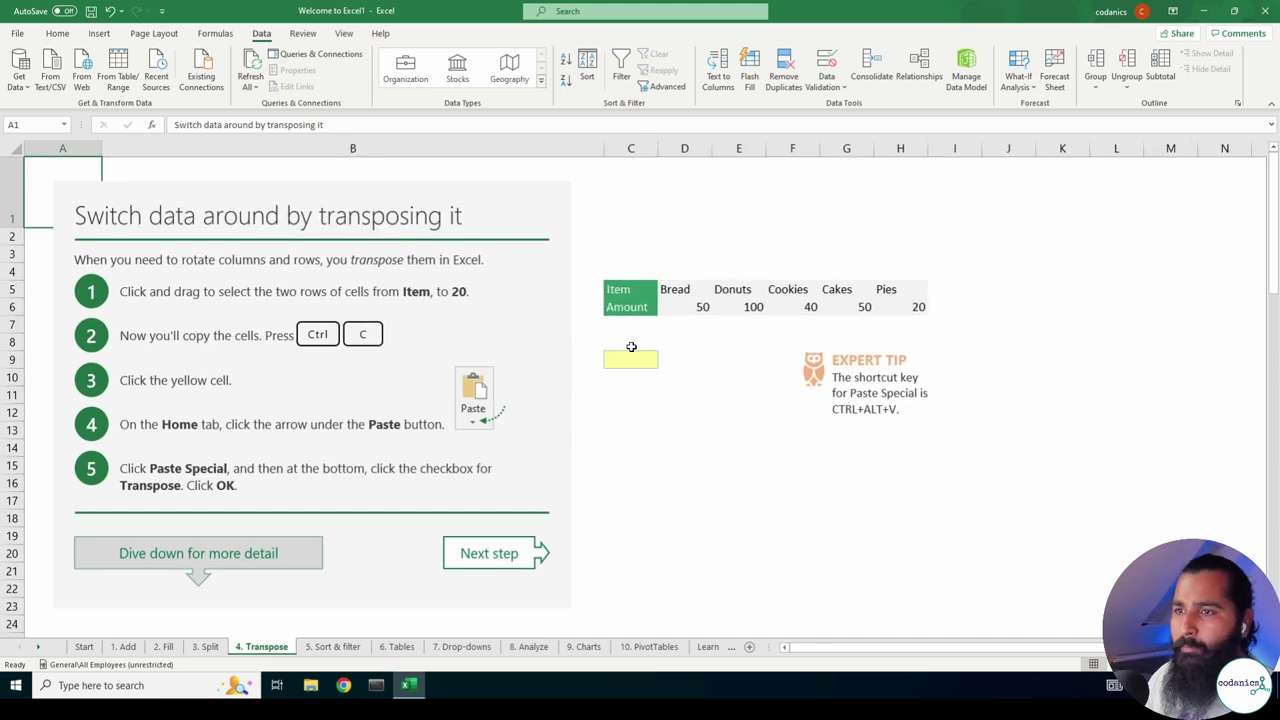
{"action": "left_click_drag", "start_coordinate": [633, 291], "coordinate": [896, 307]}
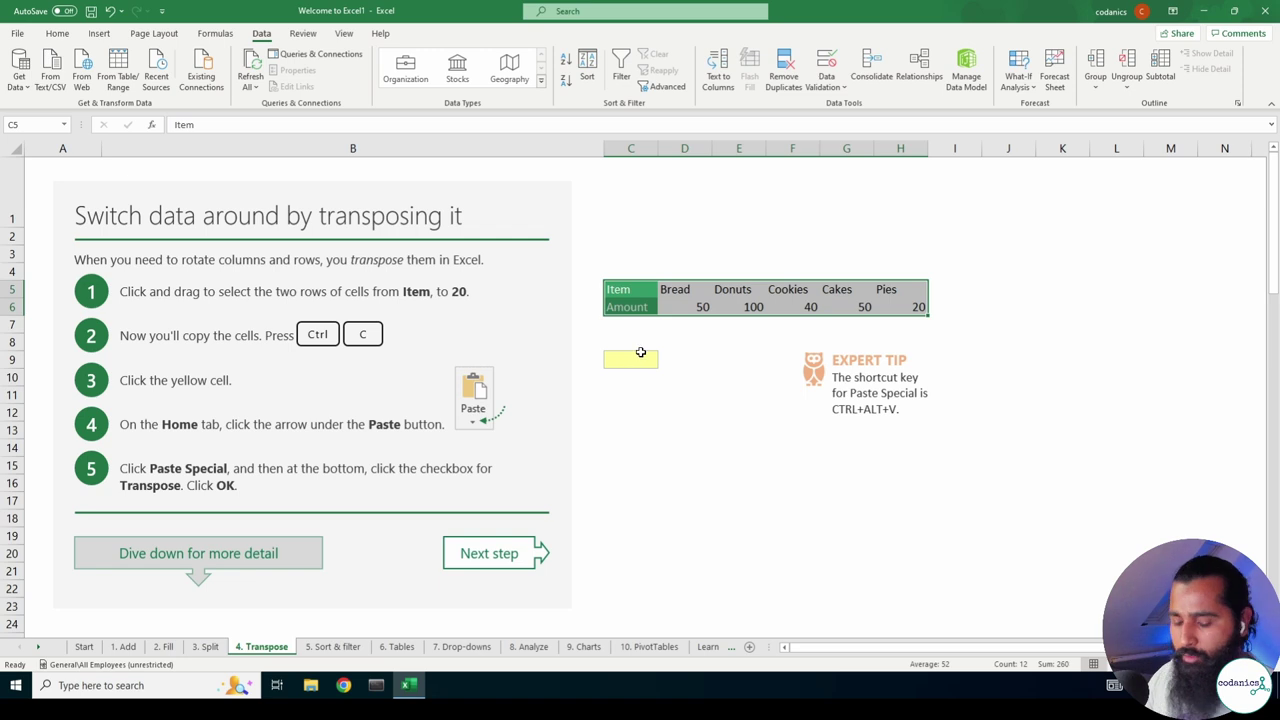
{"action": "key", "text": "ctrl+c"}
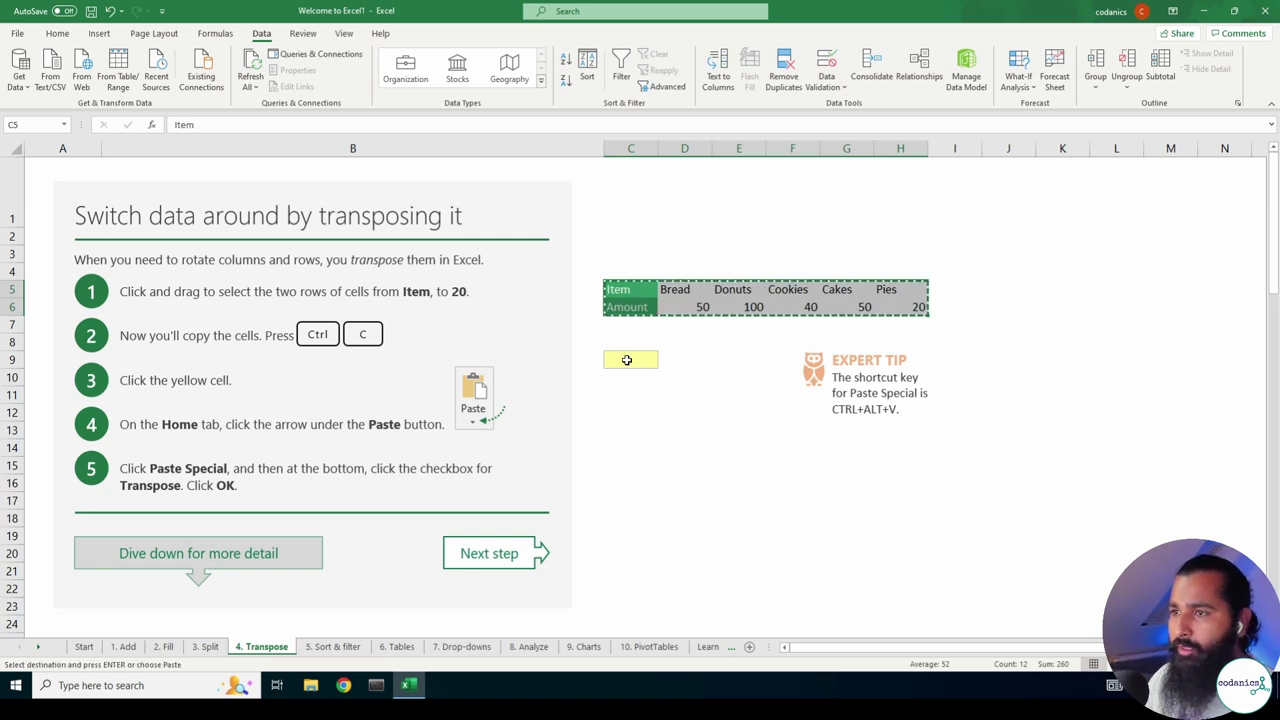
{"action": "right_click", "coordinate": [627, 362]}
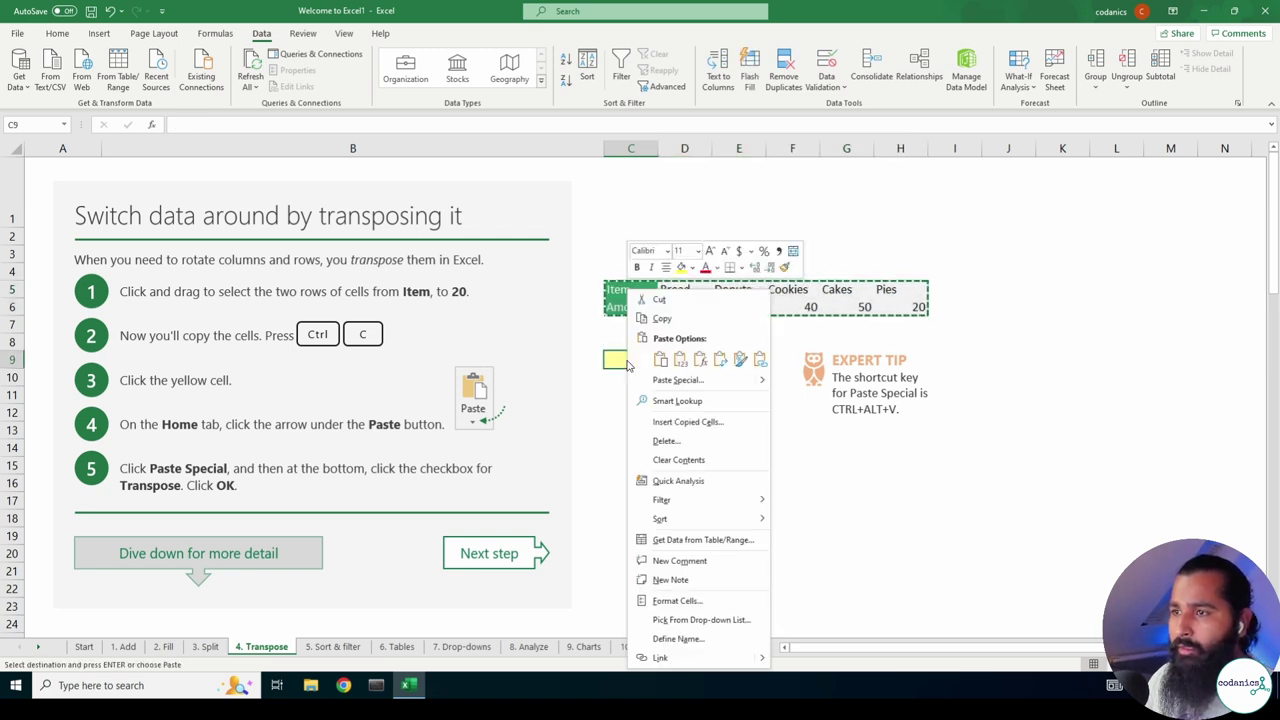
{"action": "left_click", "coordinate": [705, 384]}
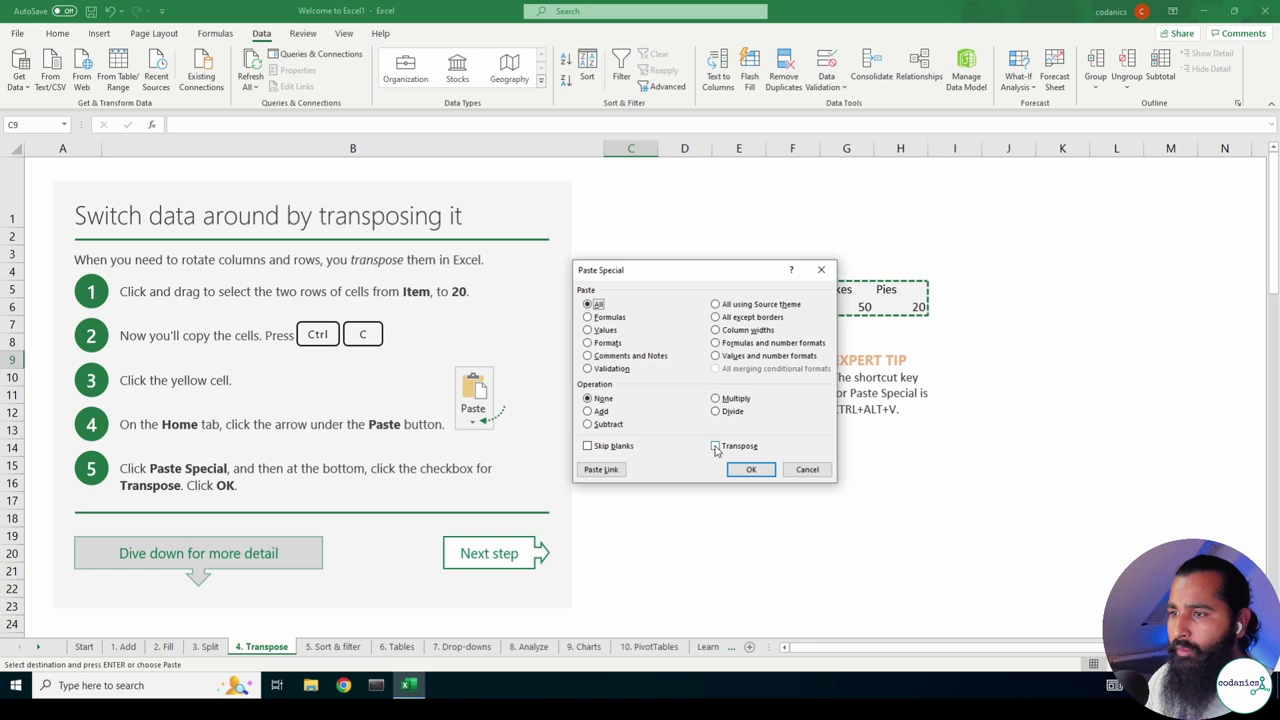
{"action": "left_click", "coordinate": [716, 446]}
{"action": "left_click", "coordinate": [747, 469]}
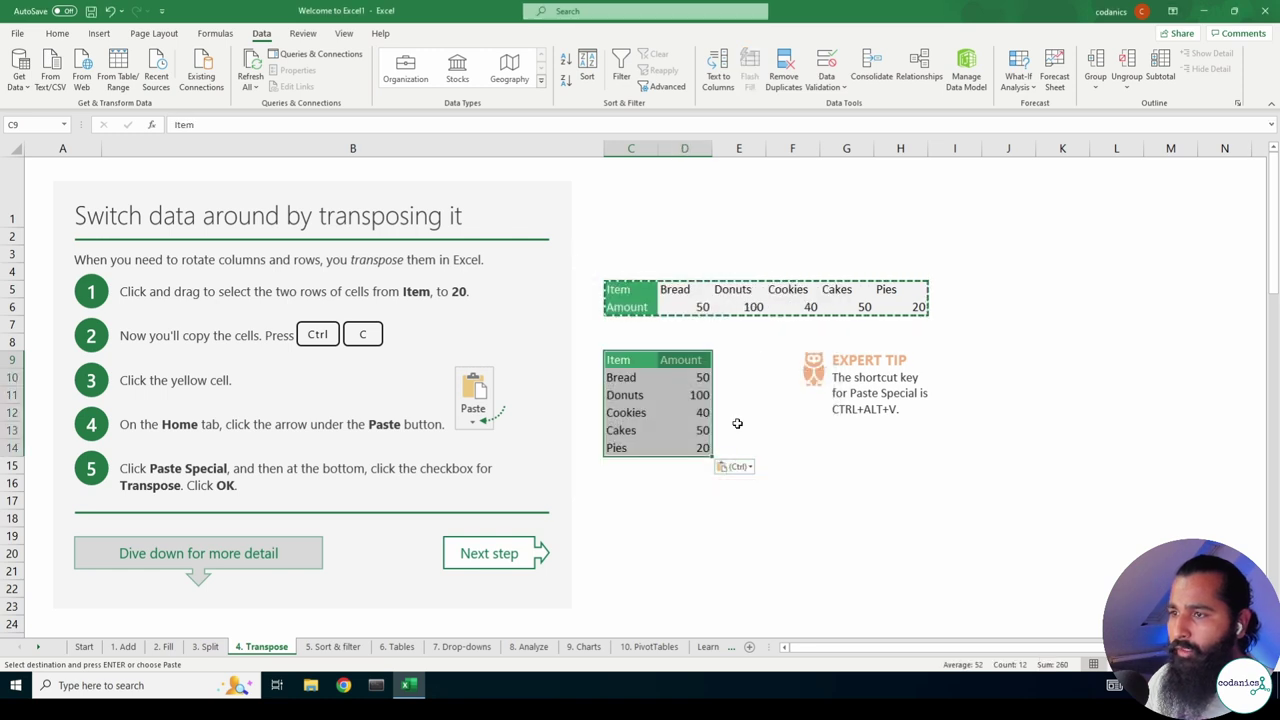
{"action": "left_click", "coordinate": [739, 366]}
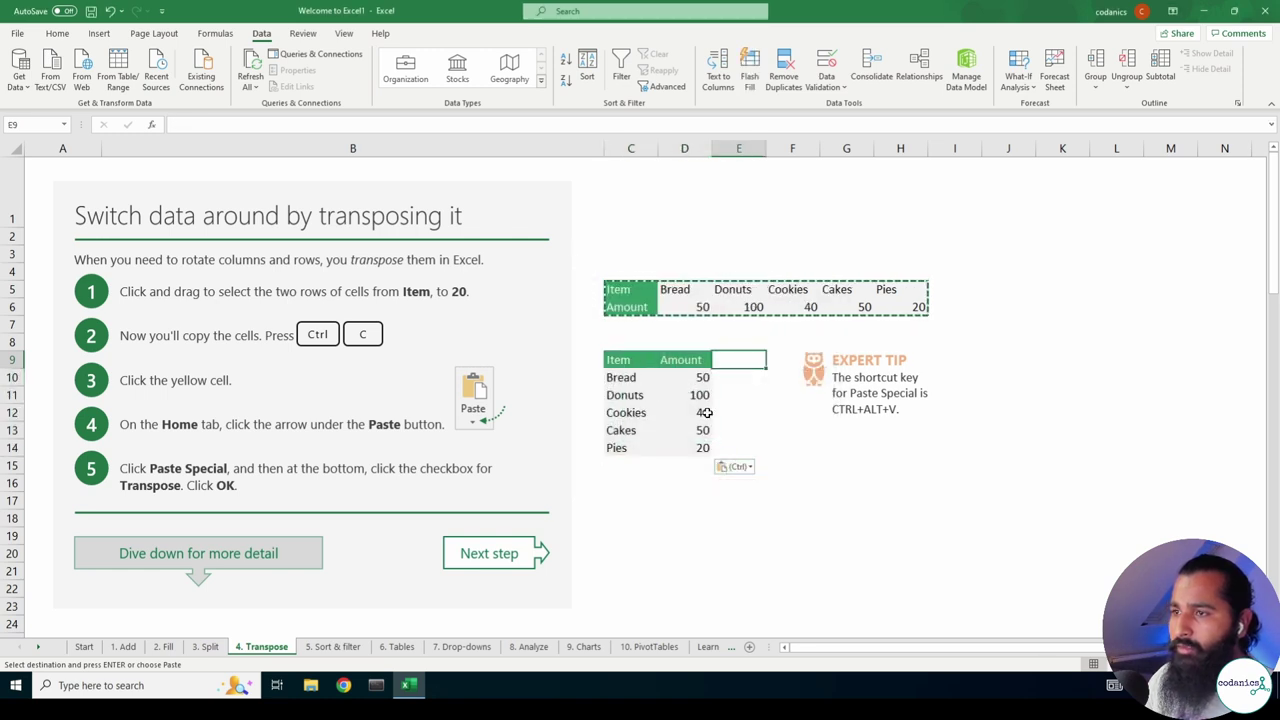
{"action": "key", "text": "ctrl+z"}
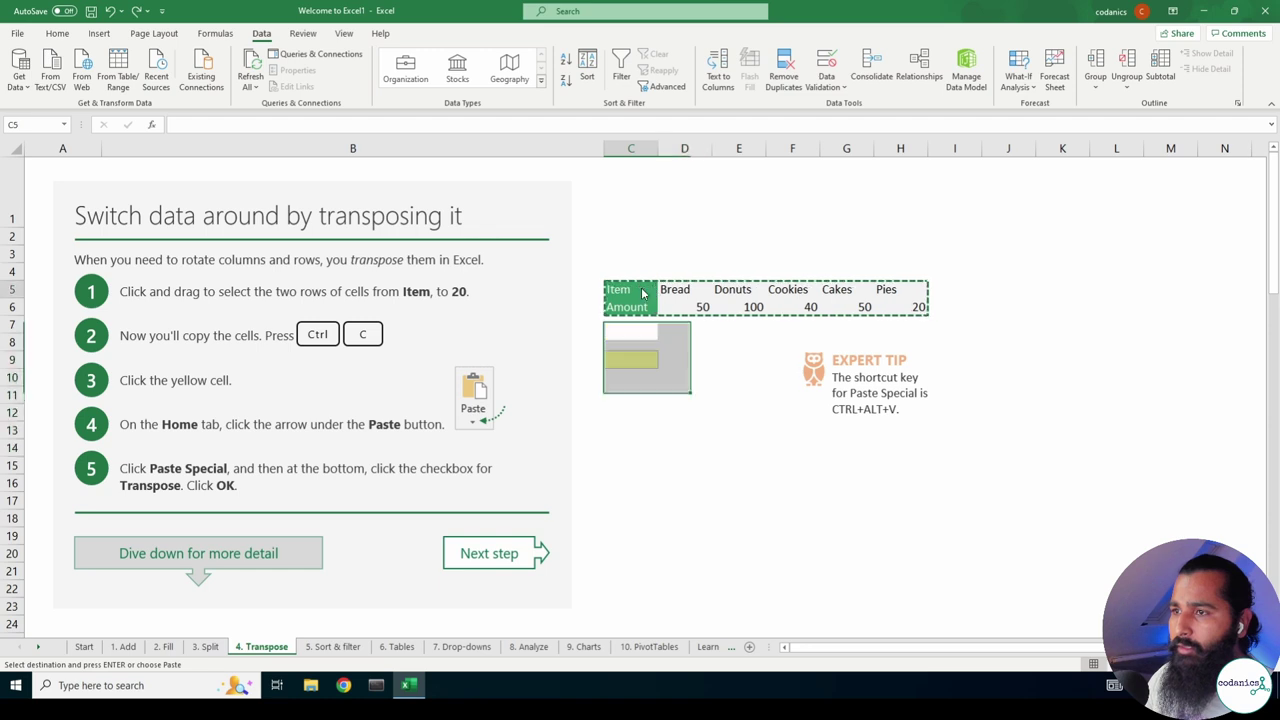
Recopy the Item and Amount rows C5:H6, transpose-paste them at C9 again, then undo.
{"action": "right_click", "coordinate": [636, 291]}
{"action": "left_click", "coordinate": [668, 298]}
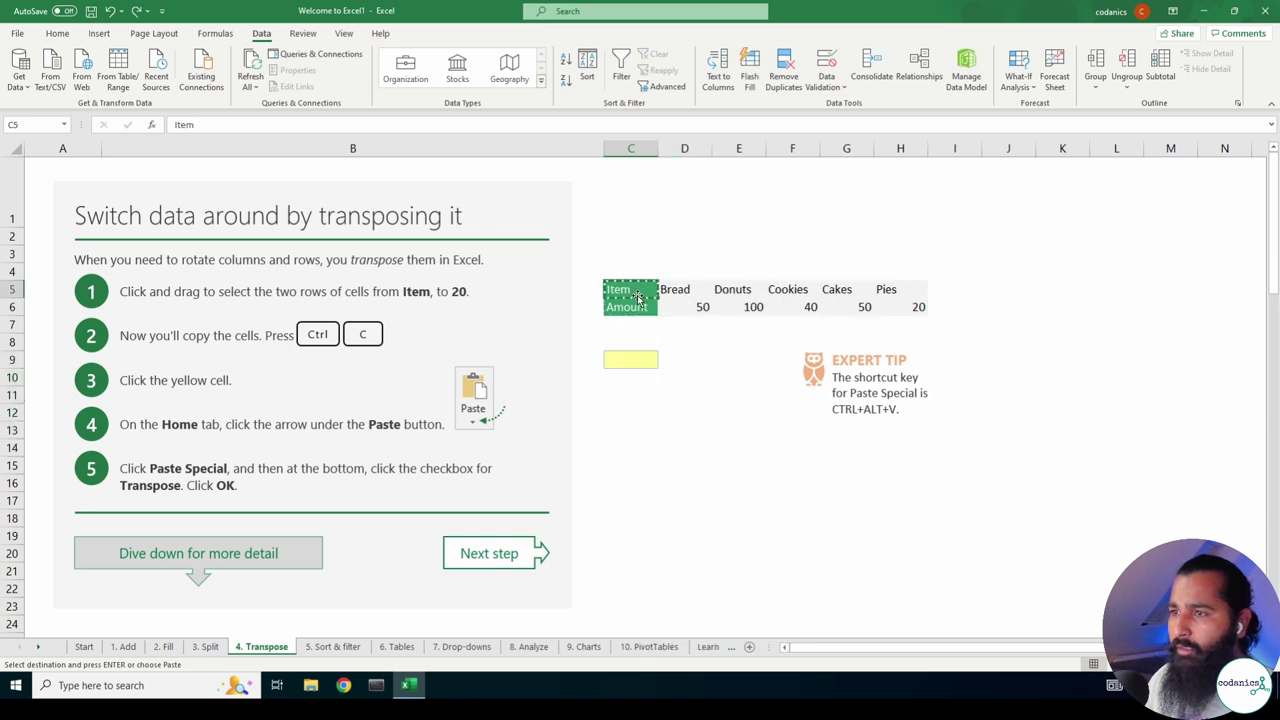
{"action": "left_click_drag", "start_coordinate": [637, 297], "coordinate": [920, 307]}
{"action": "key", "text": "ctrl+c"}
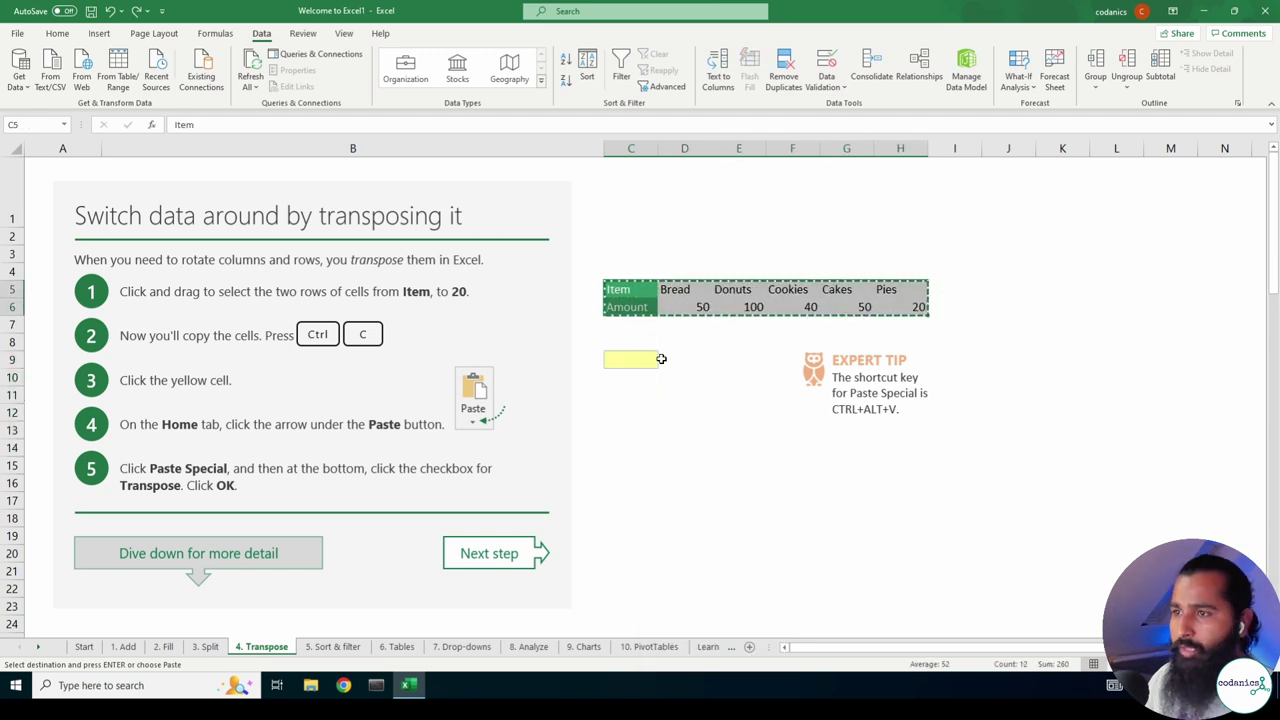
{"action": "left_click", "coordinate": [626, 363]}
{"action": "right_click", "coordinate": [627, 360]}
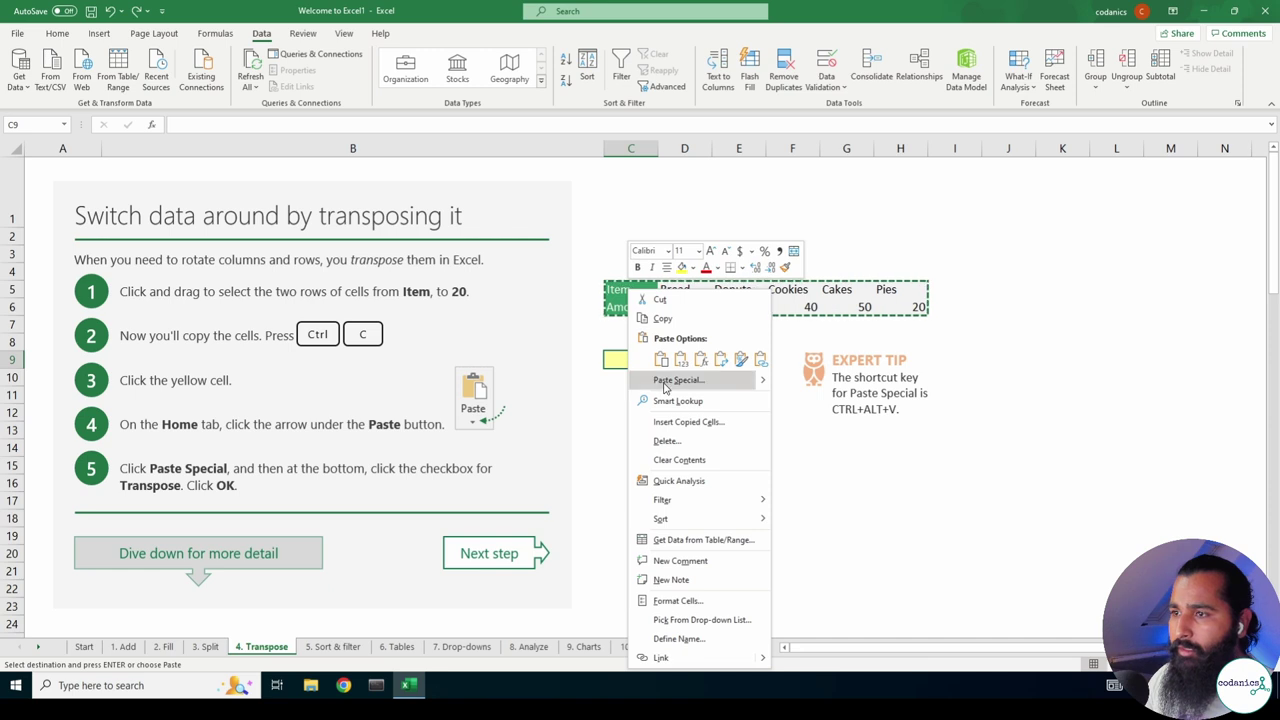
{"action": "left_click", "coordinate": [675, 377]}
{"action": "left_click", "coordinate": [673, 446]}
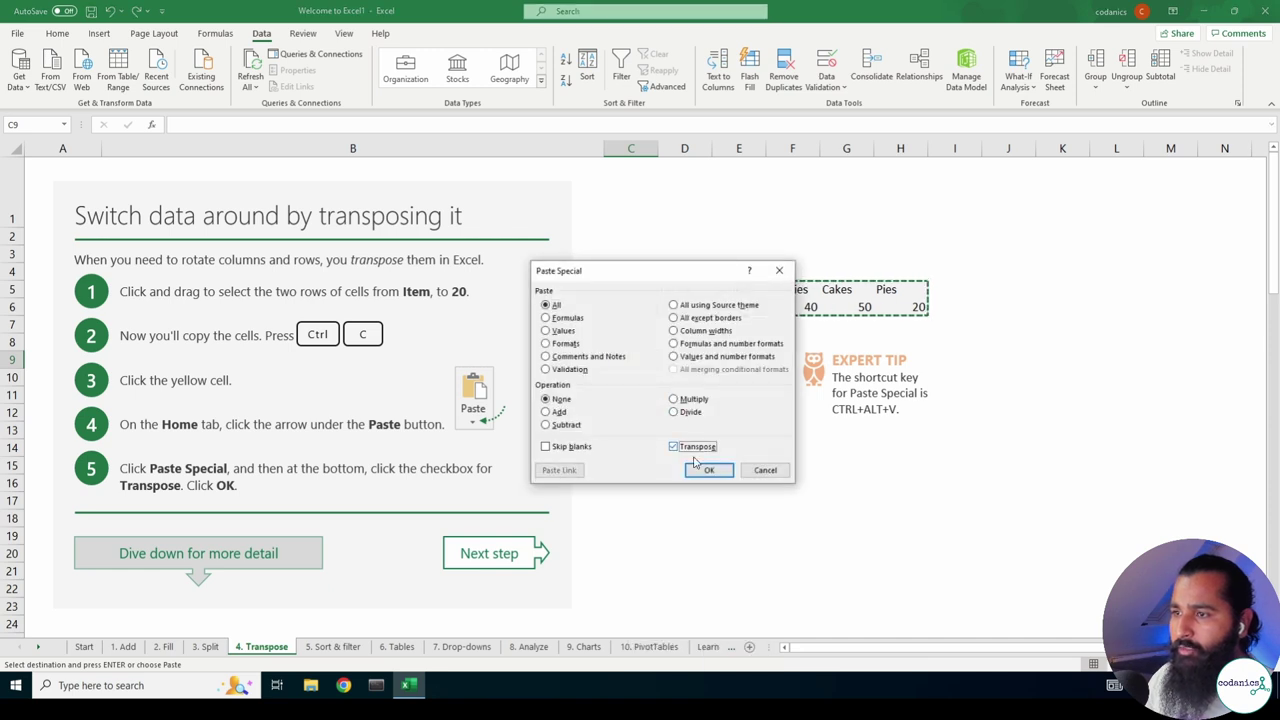
{"action": "left_click", "coordinate": [708, 470]}
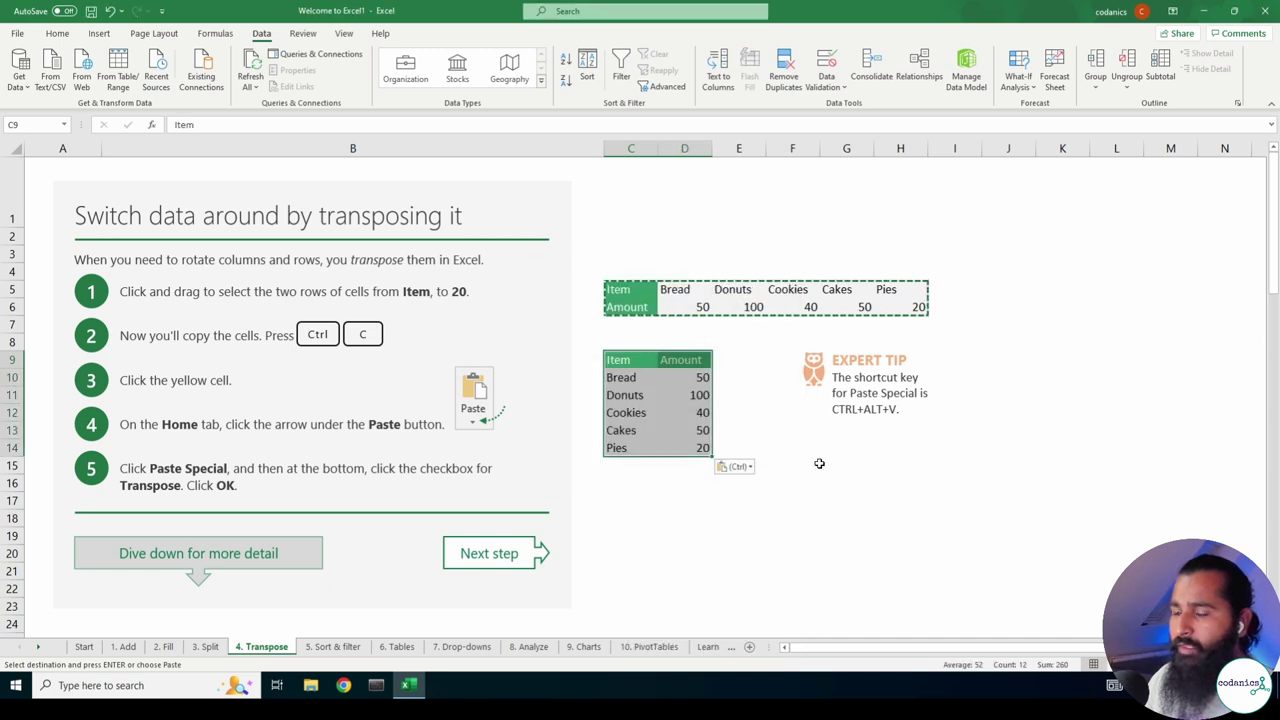
{"action": "key", "text": "ctrl+z"}
Transpose-paste the copied rows into C9 with Ctrl+Alt+V, listing Bread 50 through Pies 20 vertically.
{"action": "left_click", "coordinate": [629, 361]}
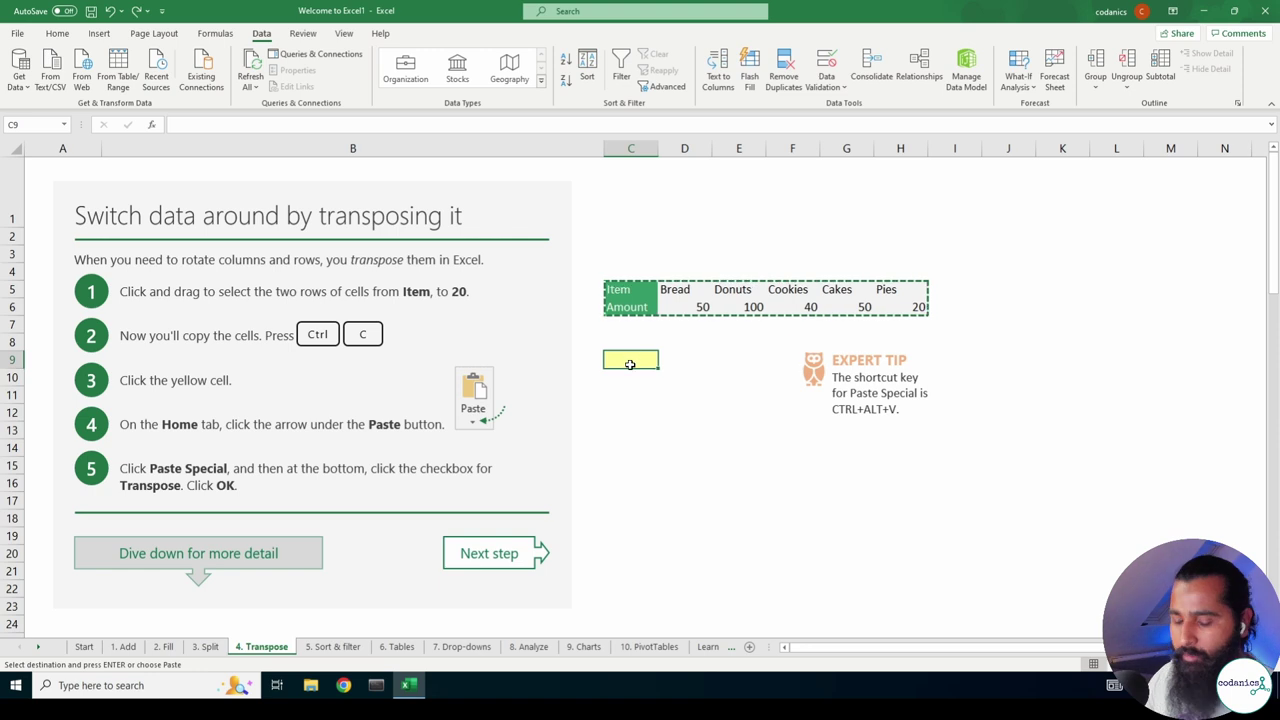
{"action": "key", "text": "ctrl+space"}
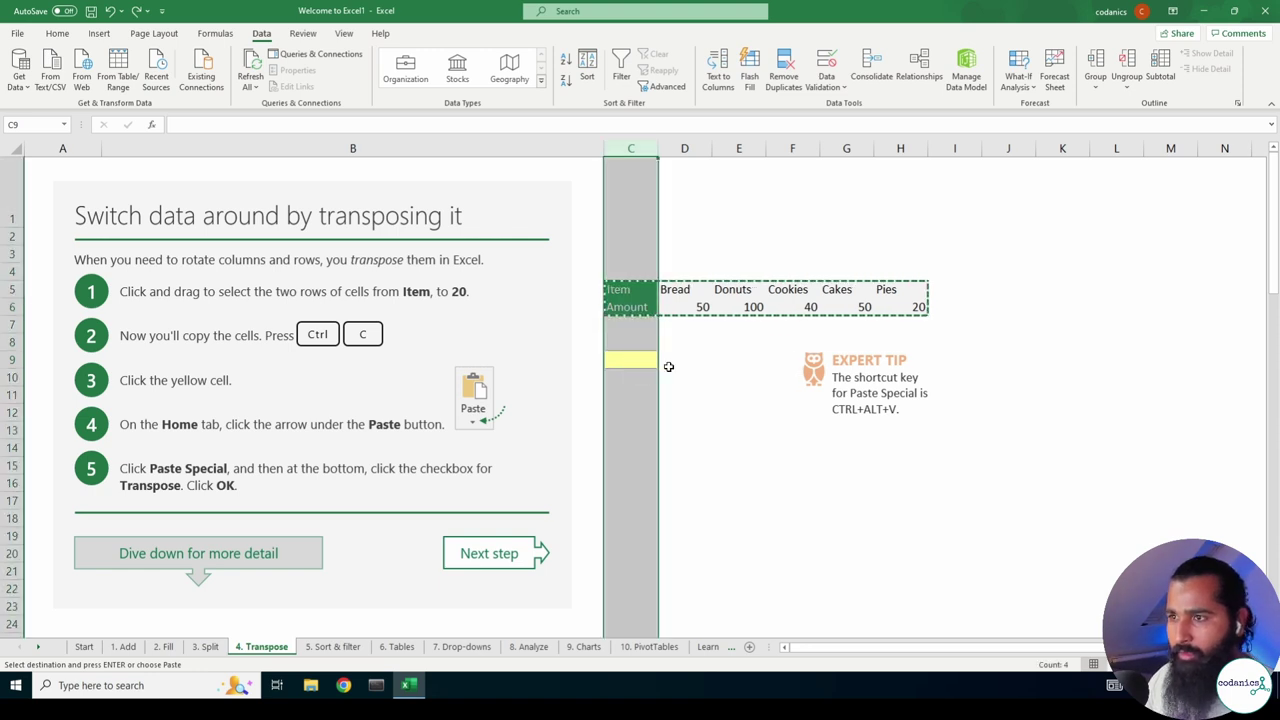
{"action": "left_click", "coordinate": [668, 367]}
{"action": "left_click", "coordinate": [625, 362]}
{"action": "key", "text": "ctrl+alt+v"}
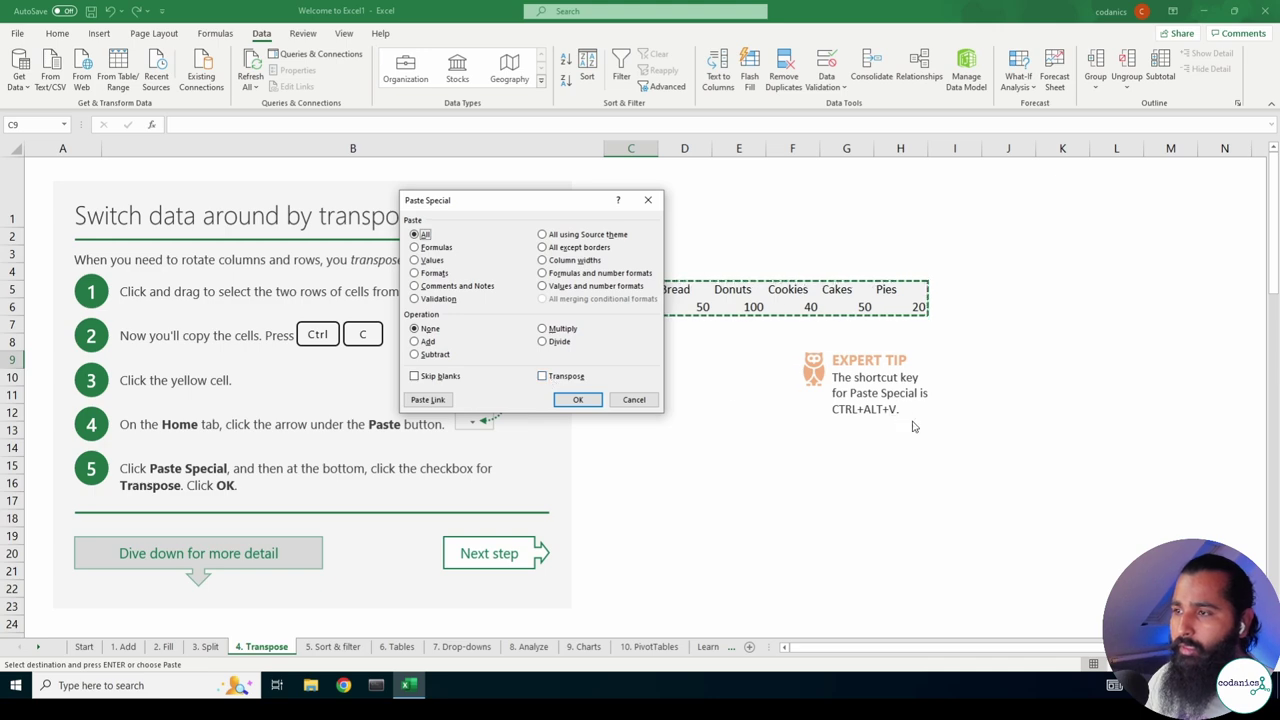
{"action": "left_click", "coordinate": [545, 377]}
{"action": "left_click", "coordinate": [576, 400]}
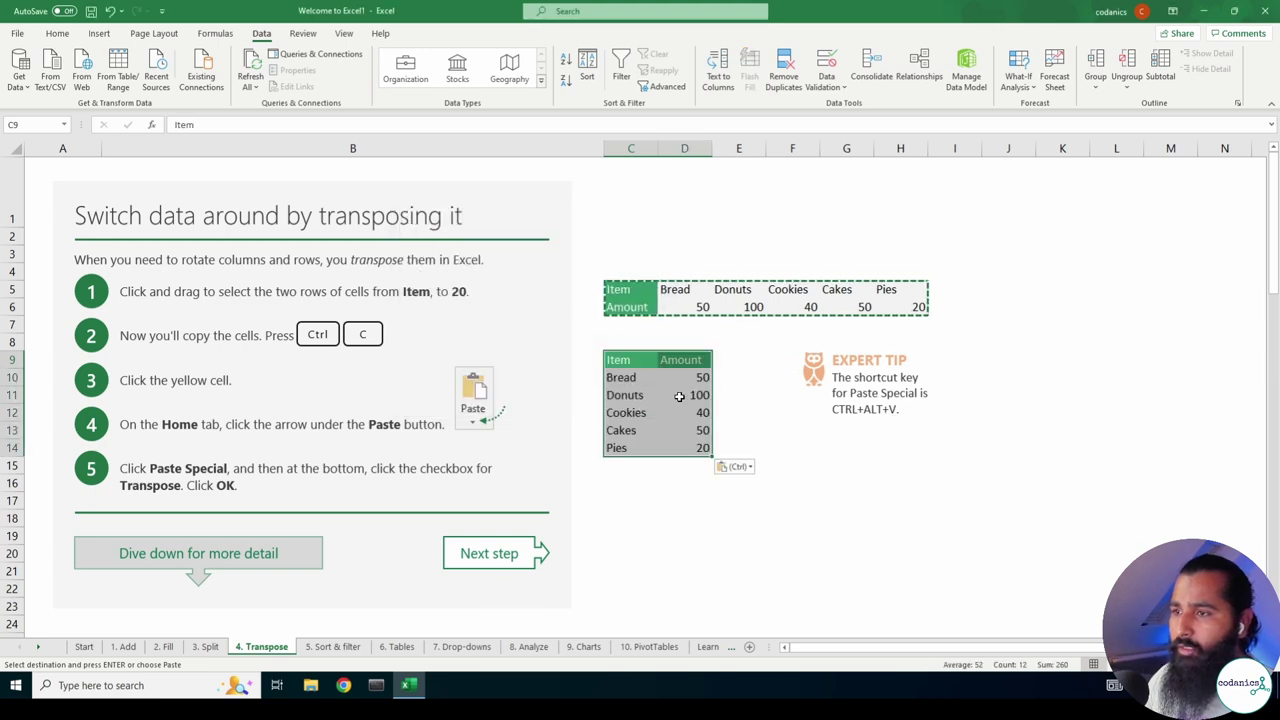
Scroll down to the Transpose with a formula example, checking source C33:H34 and target C40.
{"action": "left_click", "coordinate": [746, 409]}
{"action": "scroll", "coordinate": [753, 409], "scroll_direction": "down", "scroll_amount": 1}
{"action": "scroll", "coordinate": [753, 409], "scroll_direction": "down", "scroll_amount": 3}
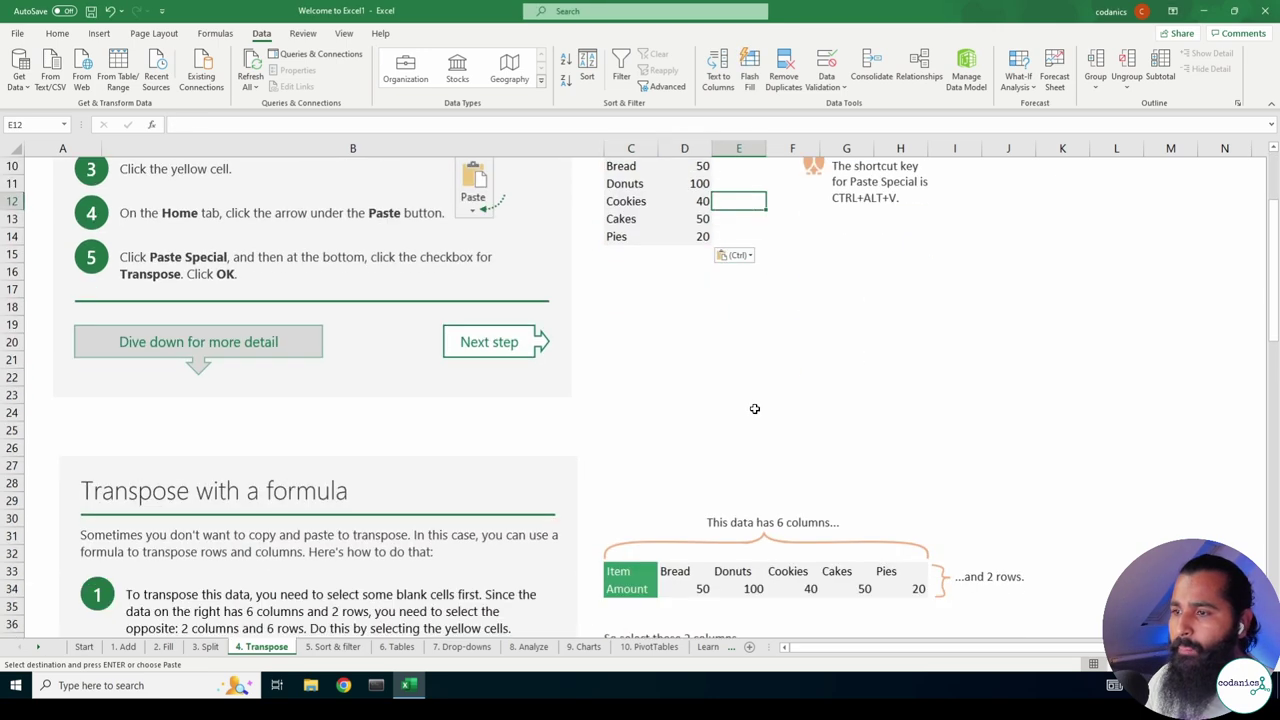
{"action": "scroll", "coordinate": [753, 409], "scroll_direction": "down", "scroll_amount": 2}
{"action": "scroll", "coordinate": [753, 409], "scroll_direction": "down", "scroll_amount": 2}
{"action": "scroll", "coordinate": [740, 380], "scroll_direction": "down", "scroll_amount": 1}
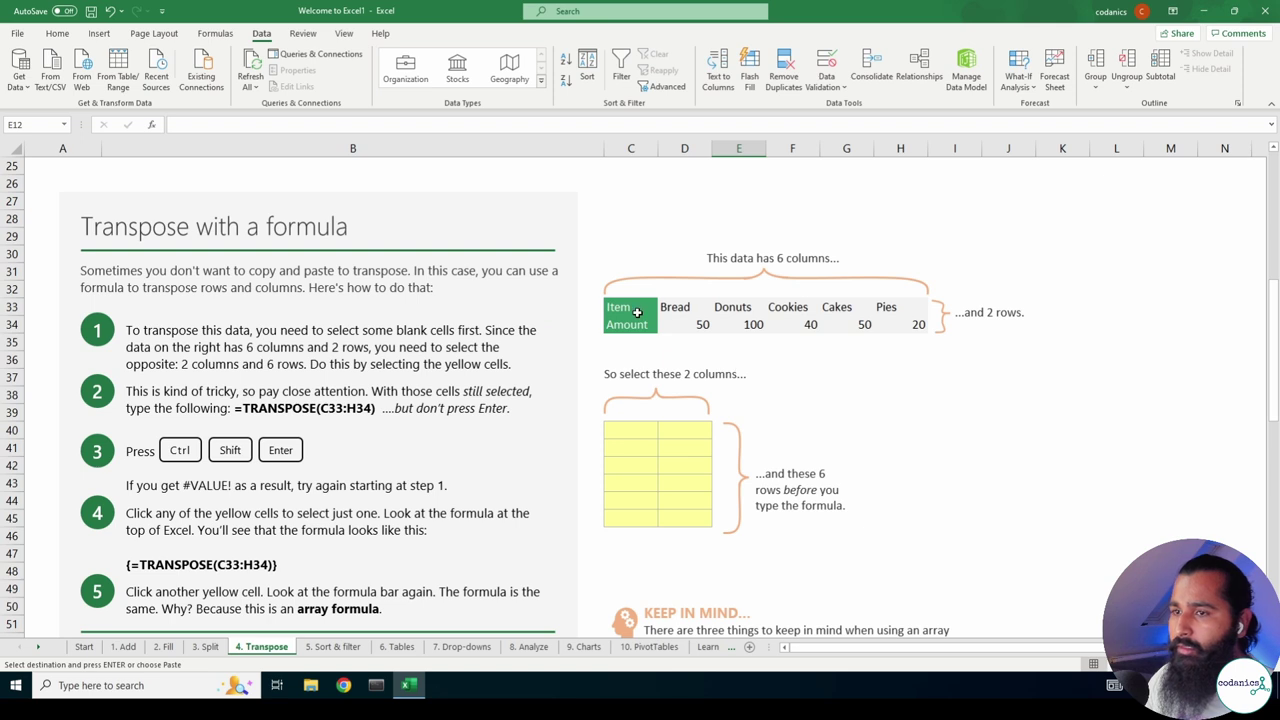
{"action": "left_click", "coordinate": [633, 428]}
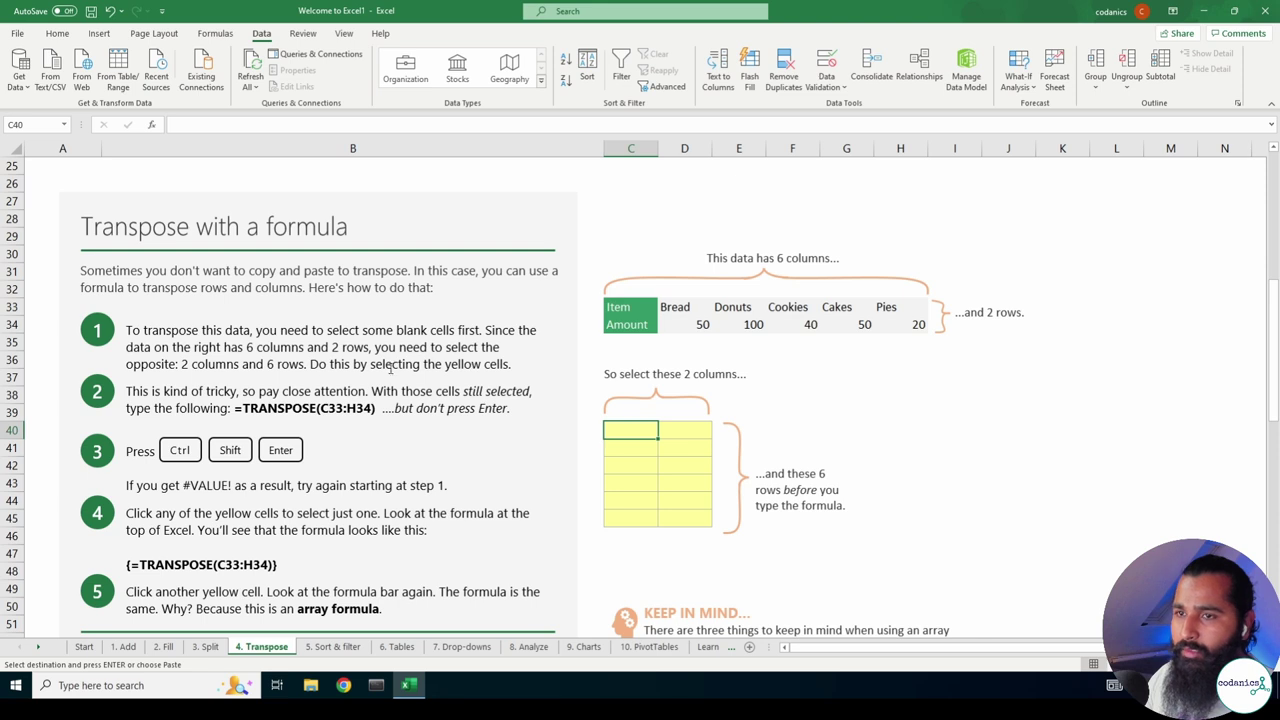
{"action": "left_click_drag", "start_coordinate": [640, 306], "coordinate": [915, 324]}
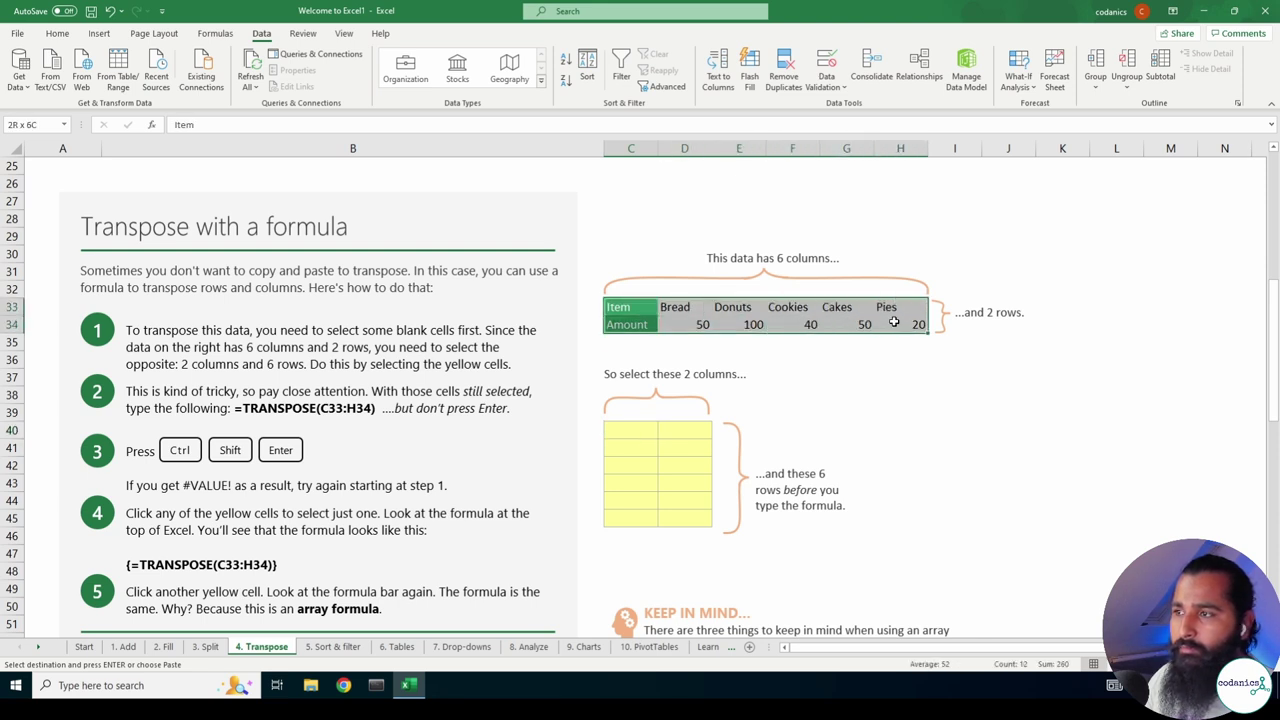
{"action": "left_click", "coordinate": [605, 428]}
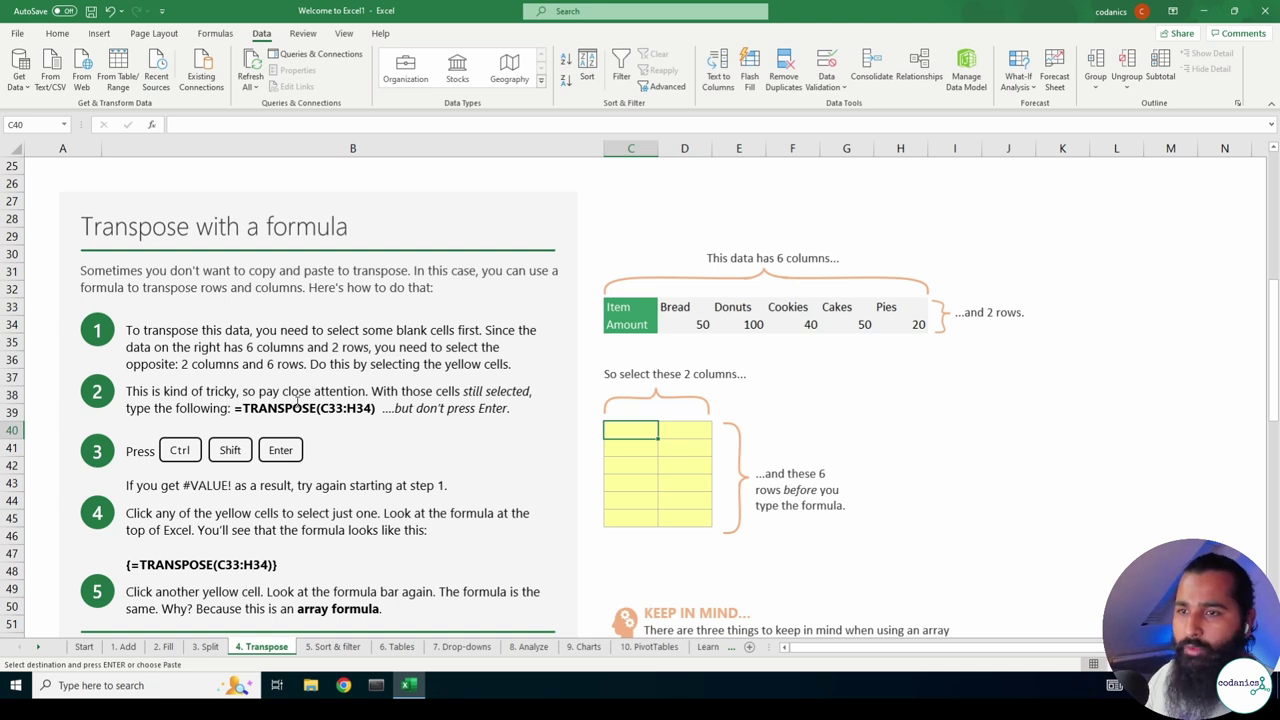
Enter =TRANSPOSE(C33:H34) in C40 as an array formula and review its formula.
{"action": "type", "text": "=t"}
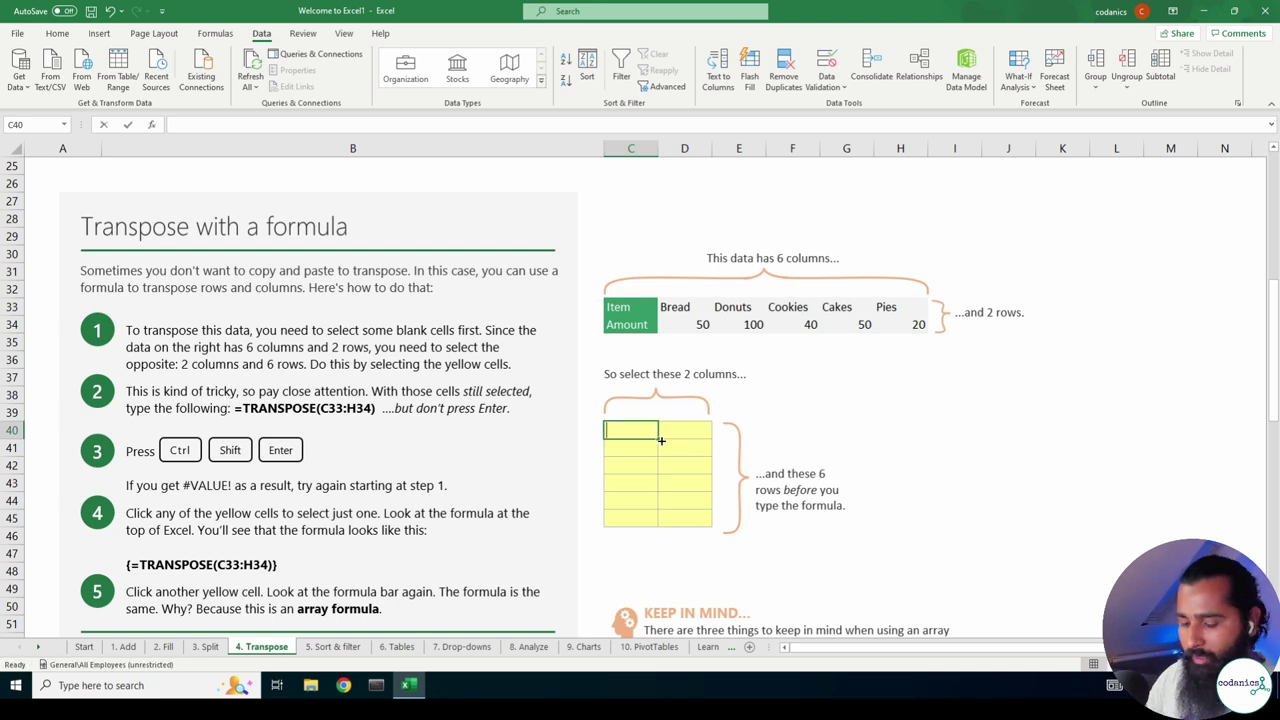
{"action": "type", "text": "r"}
{"action": "key", "text": "Tab"}
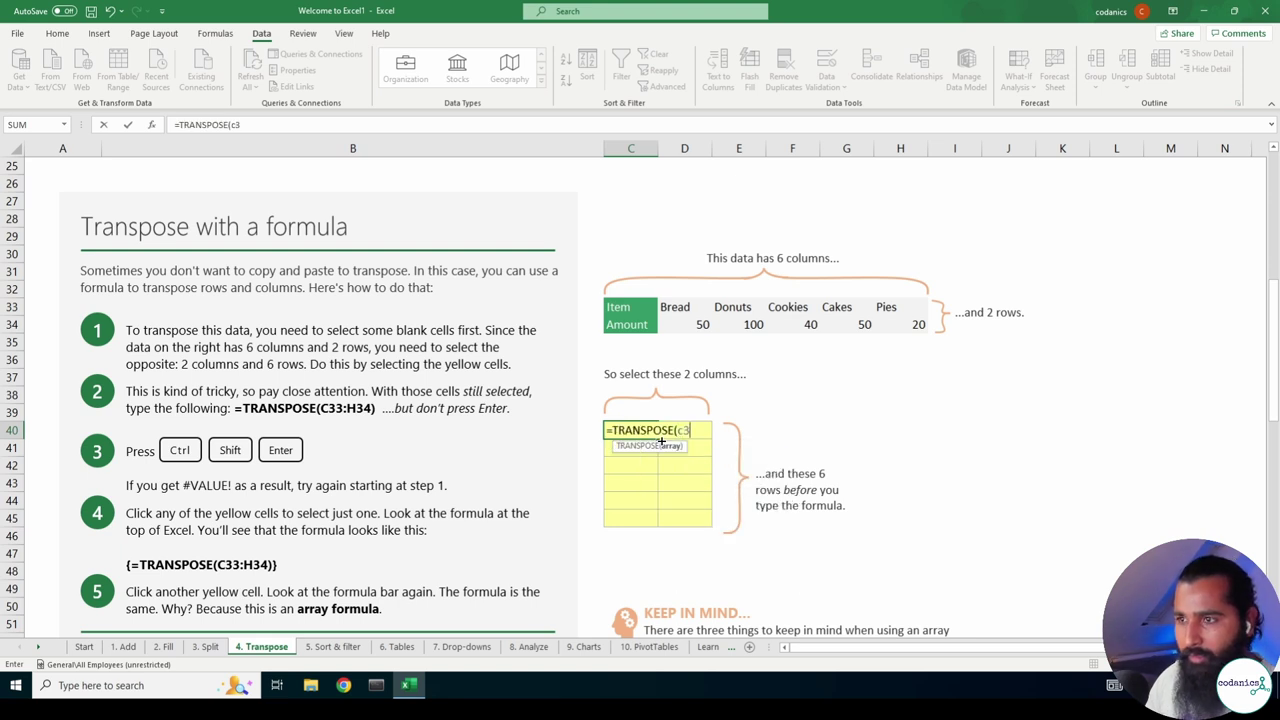
{"action": "type", "text": "c33:"}
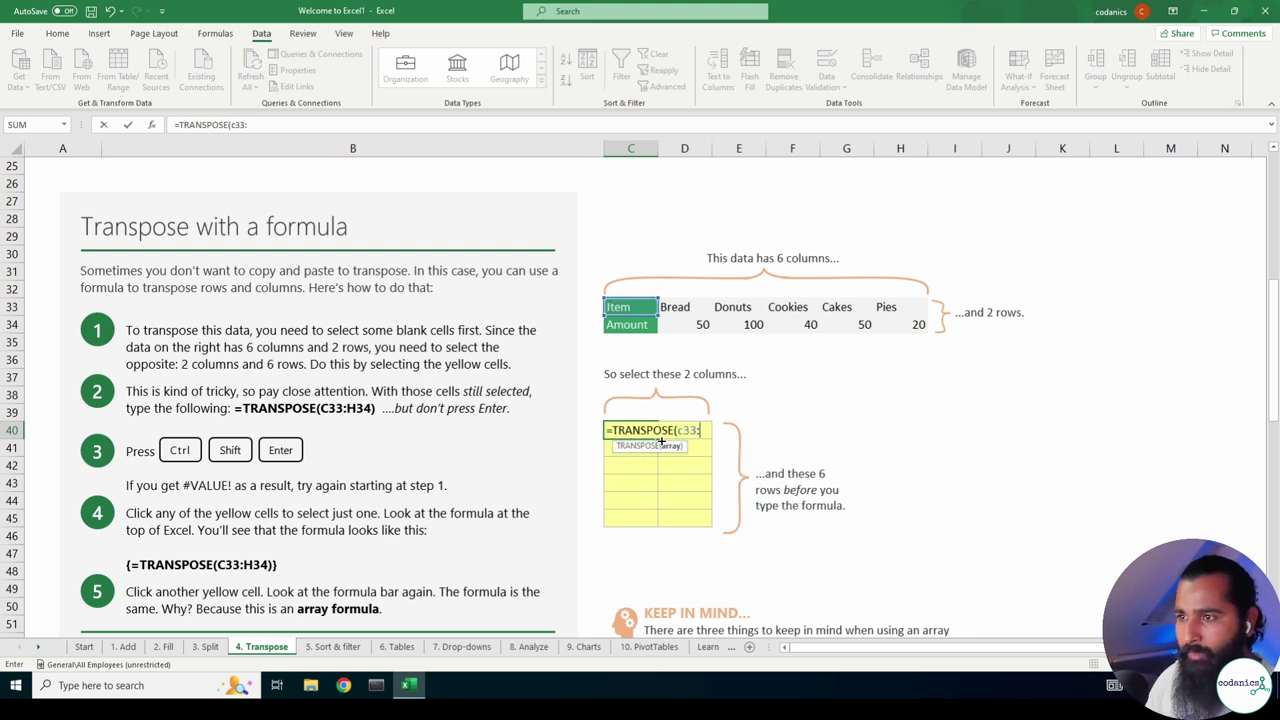
{"action": "type", "text": "h34"}
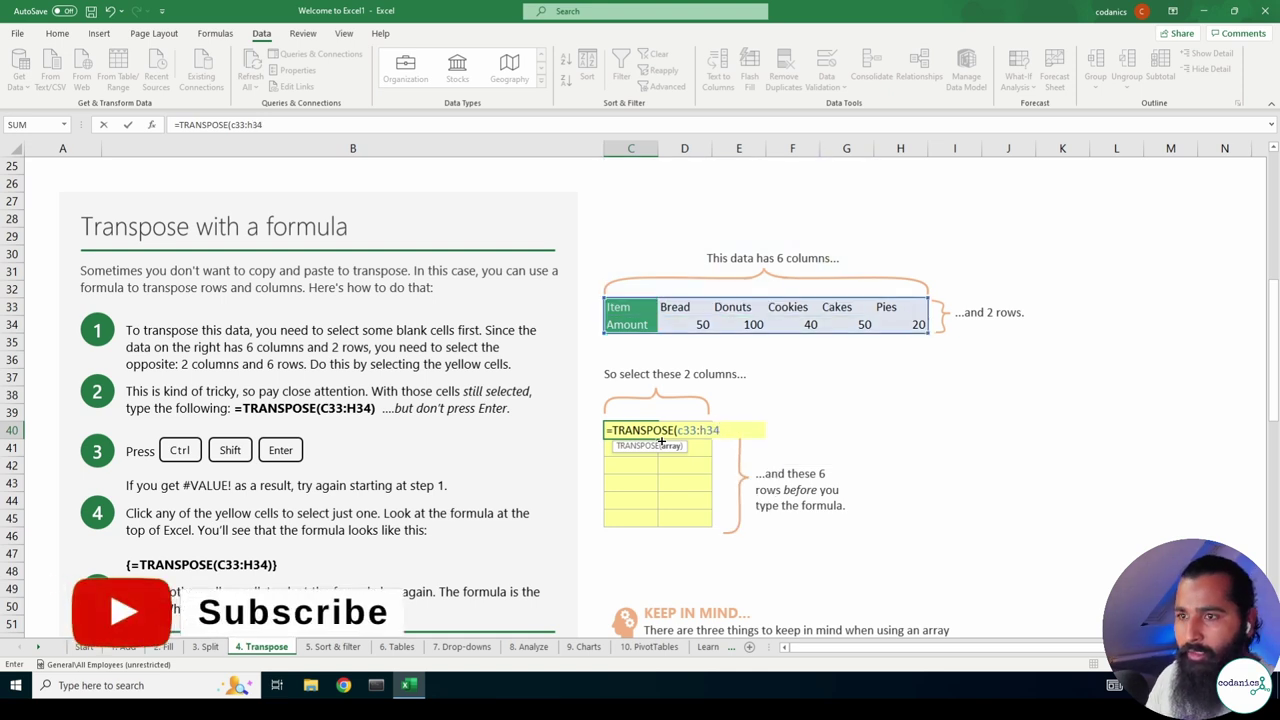
{"action": "key", "text": "ctrl+shift+Return"}
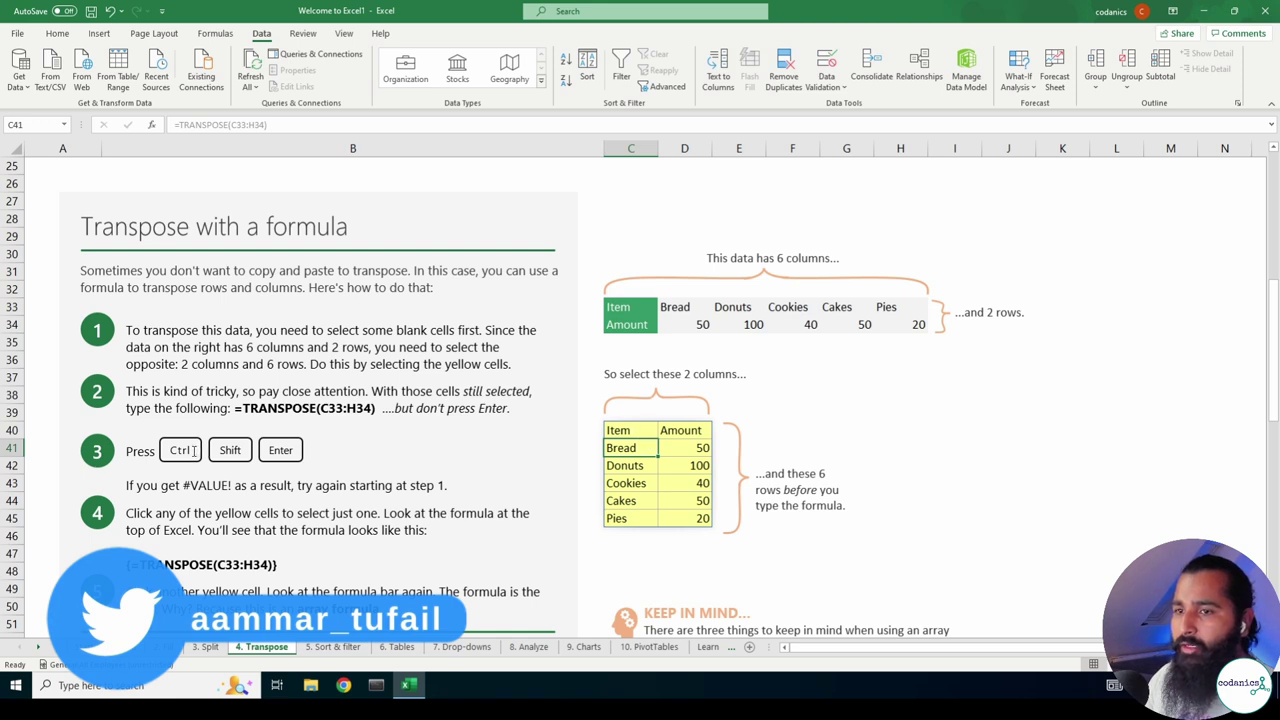
{"action": "left_click", "coordinate": [632, 428]}
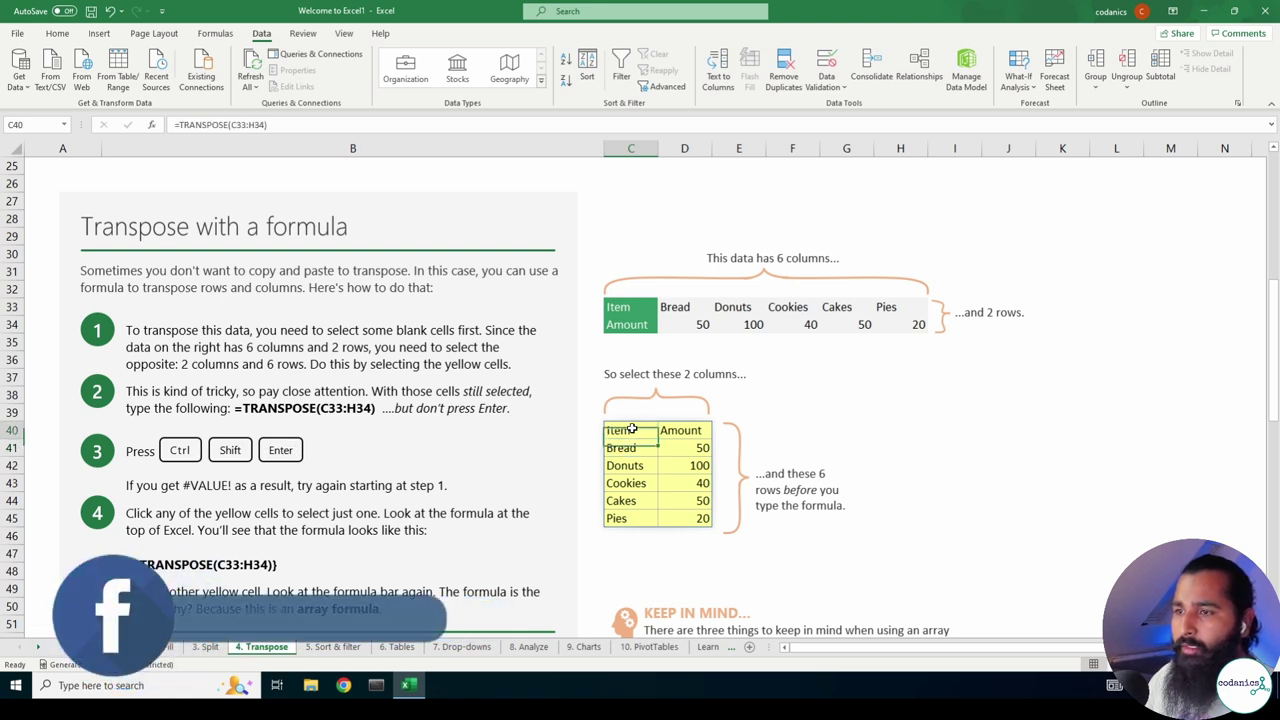
{"action": "double_click", "coordinate": [632, 428]}
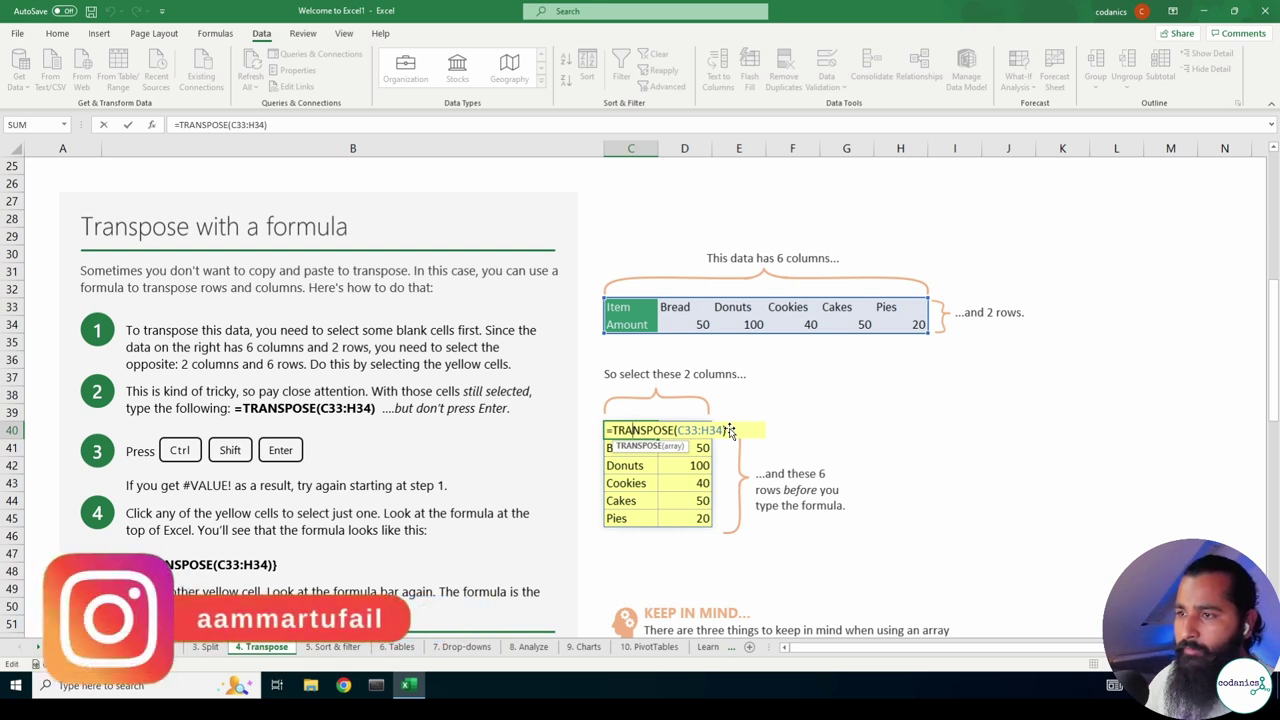
{"action": "key", "text": "ctrl+shift+Return"}
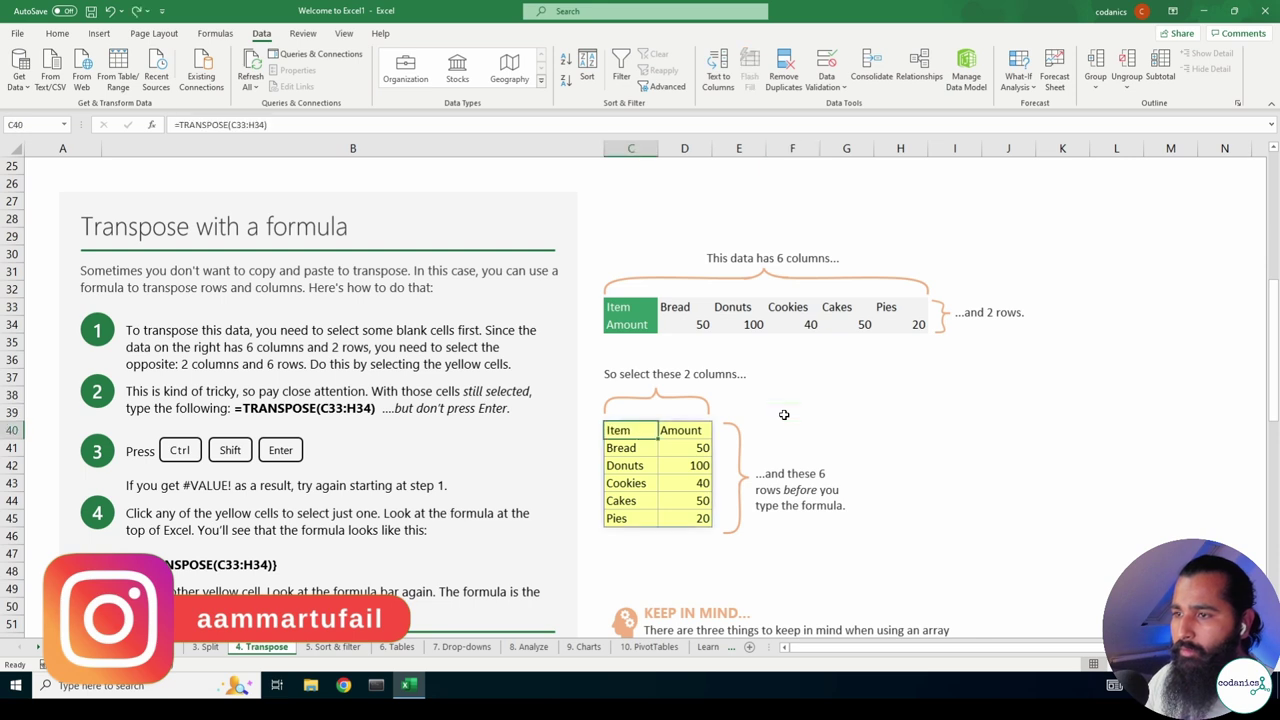
Undo the results and re-enter =TRANSPOSE(C33:H34) as an array formula in C40 only.
{"action": "key", "text": "ctrl+z"}
{"action": "key", "text": "BackSpace"}
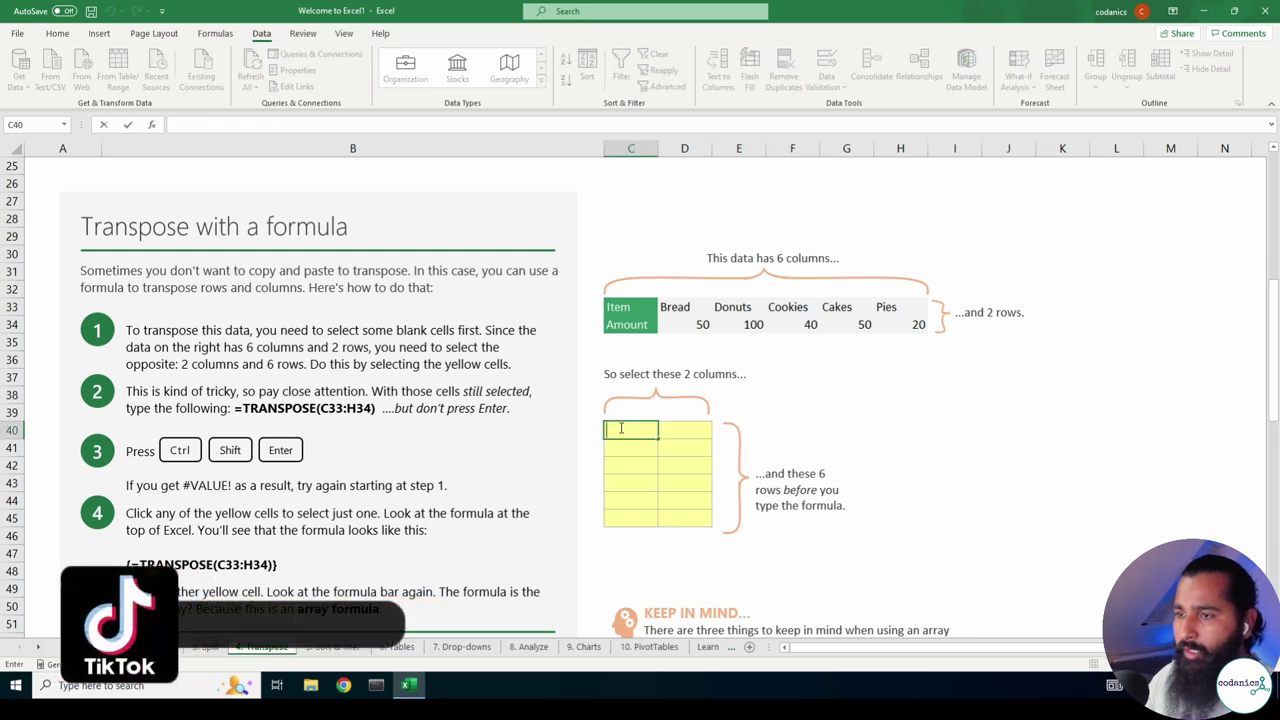
{"action": "type", "text": "=tr"}
{"action": "key", "text": "Tab"}
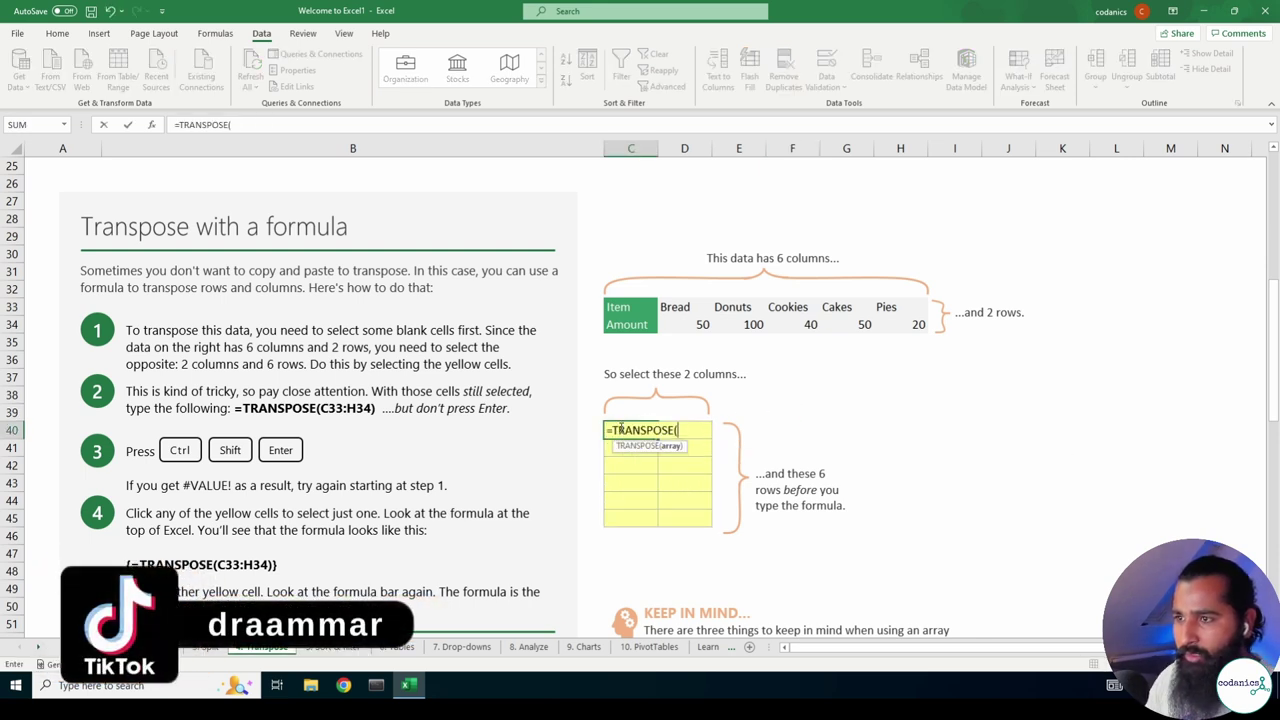
{"action": "type", "text": "C"}
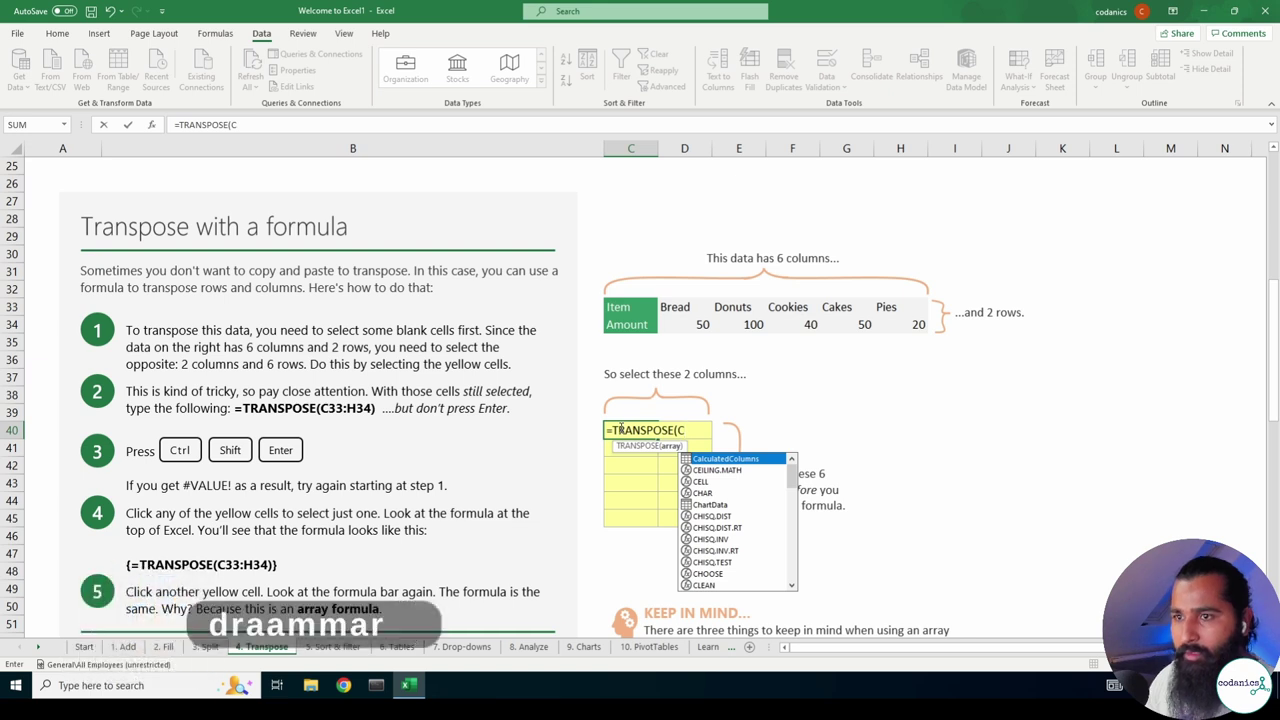
{"action": "type", "text": "33:"}
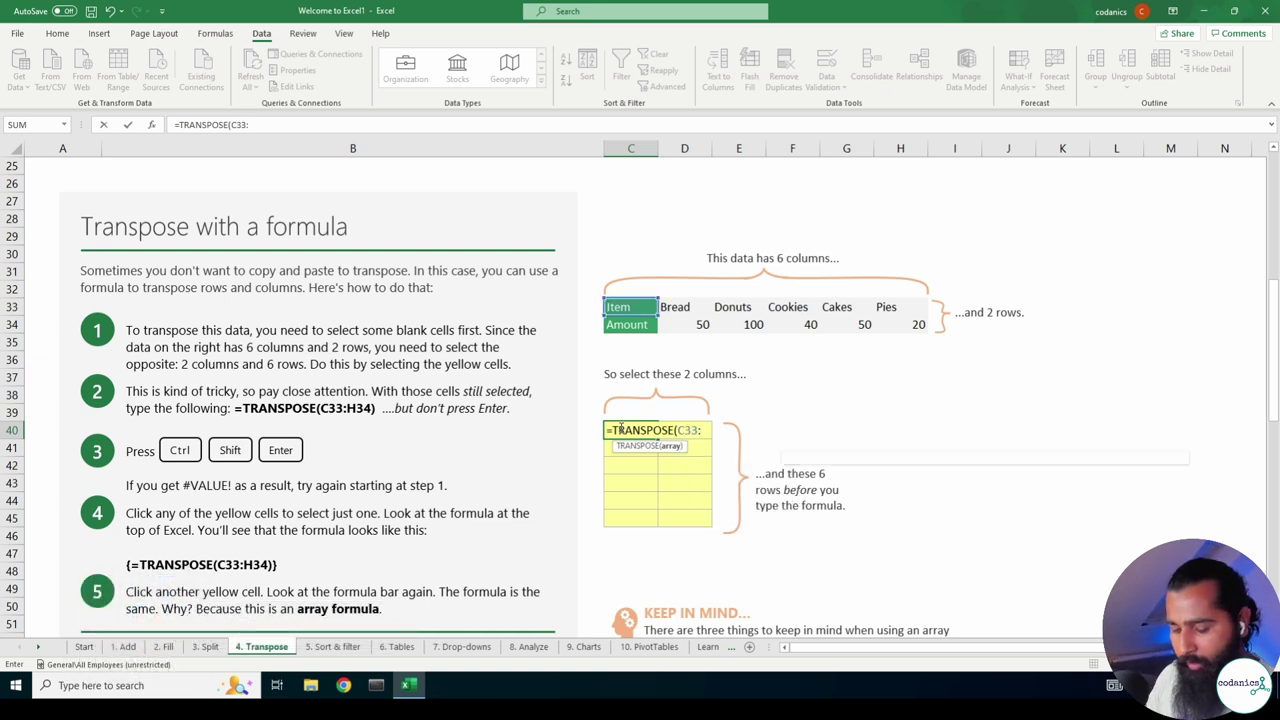
{"action": "type", "text": "H34"}
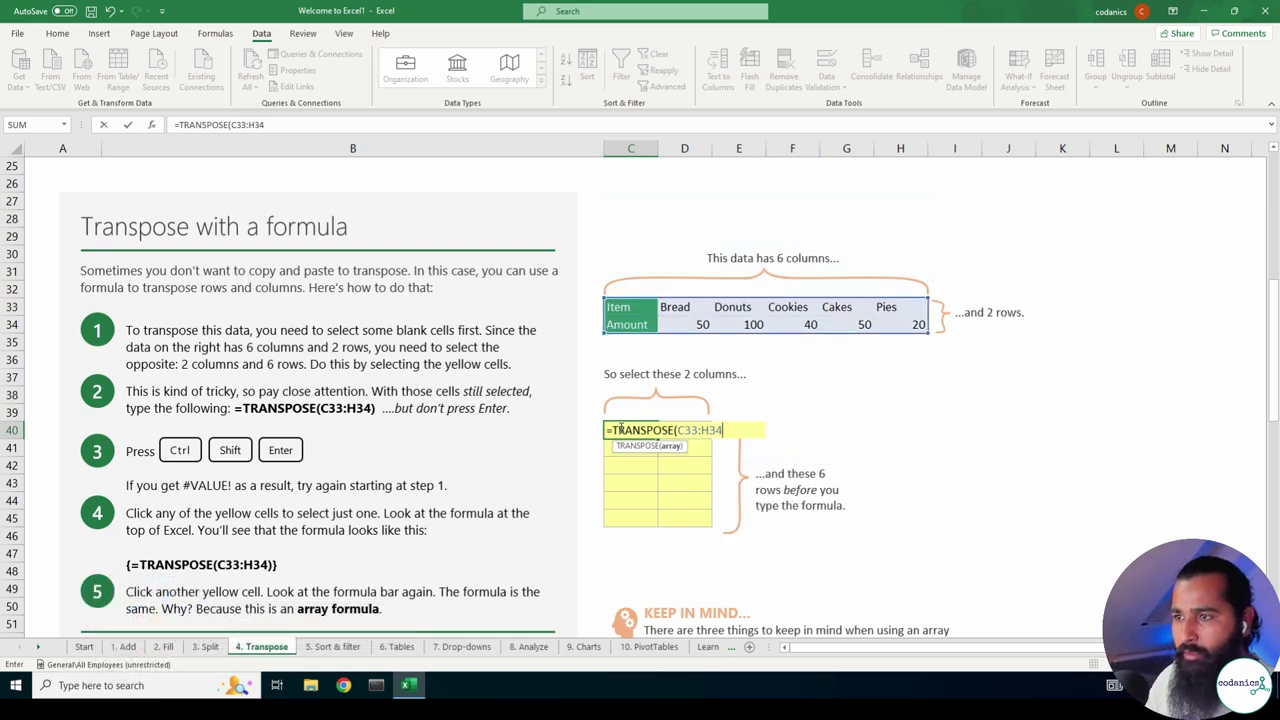
{"action": "type", "text": ")"}
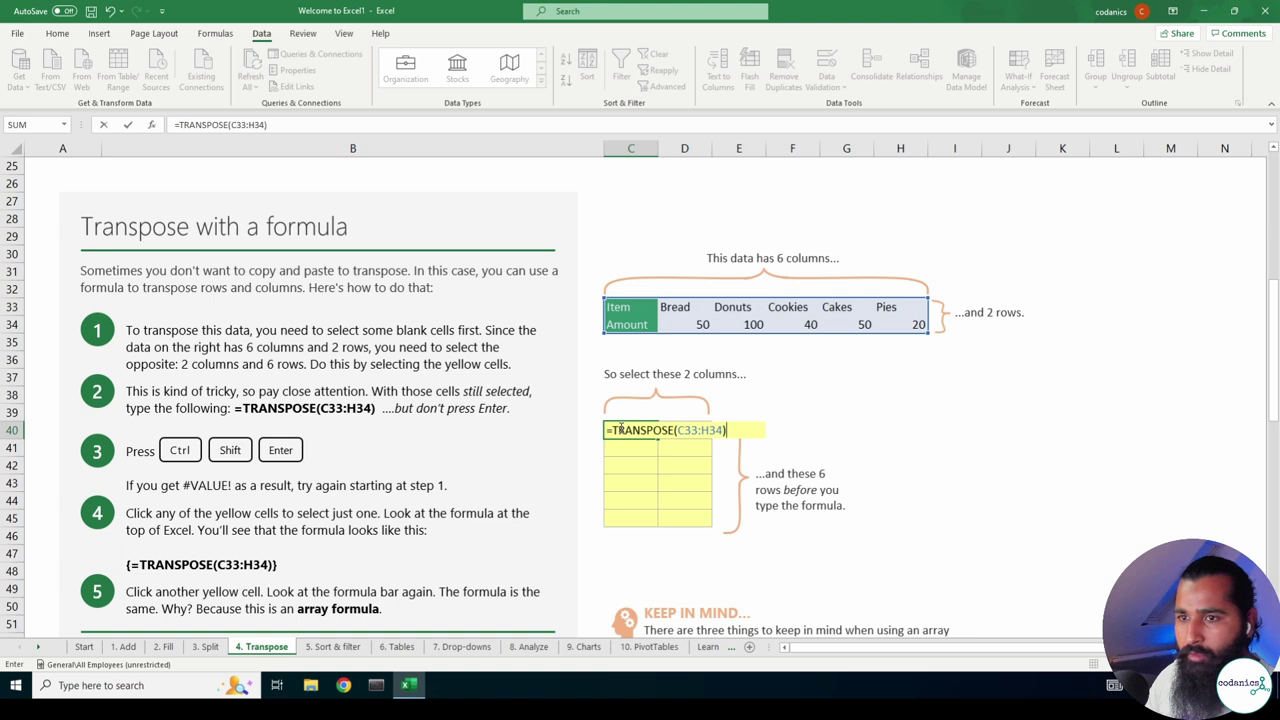
{"action": "key", "text": "ctrl+shift+Return"}
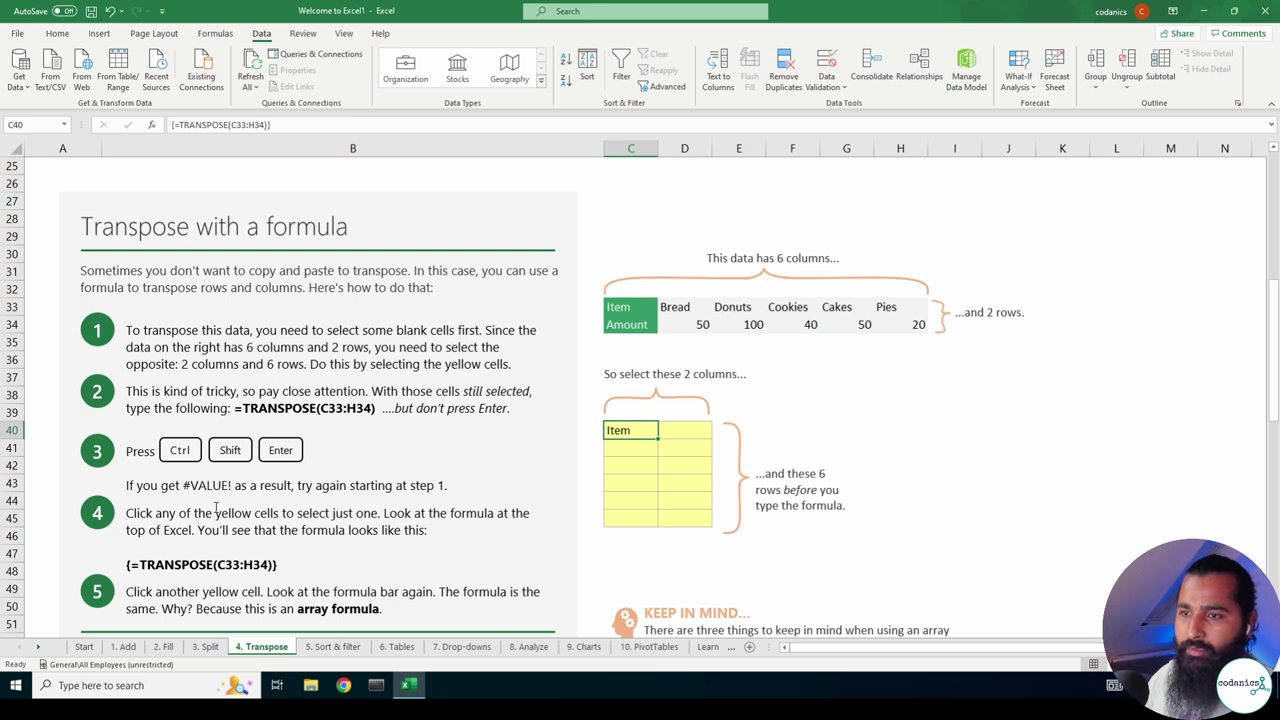
{"action": "scroll", "coordinate": [215, 508], "scroll_direction": "down", "scroll_amount": 1}
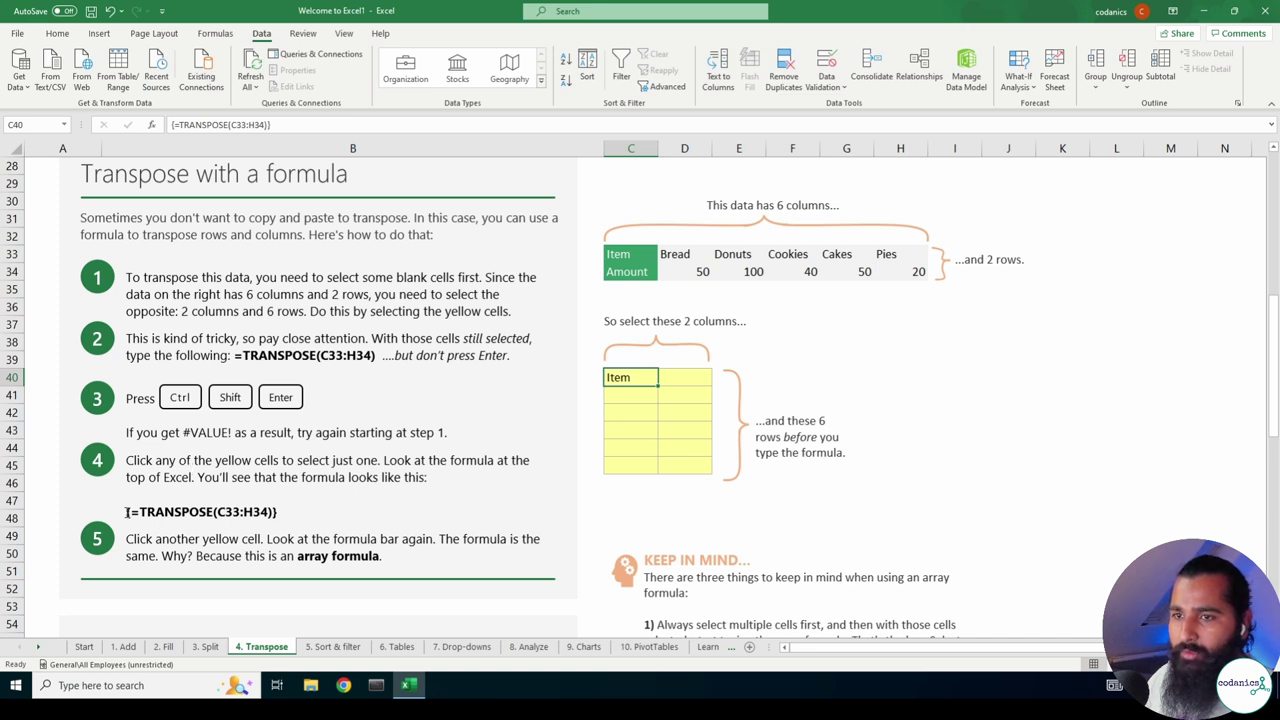
Paste the instructions' formula into C40 and wrap it in manually typed braces.
{"action": "left_click_drag", "start_coordinate": [127, 512], "coordinate": [290, 510]}
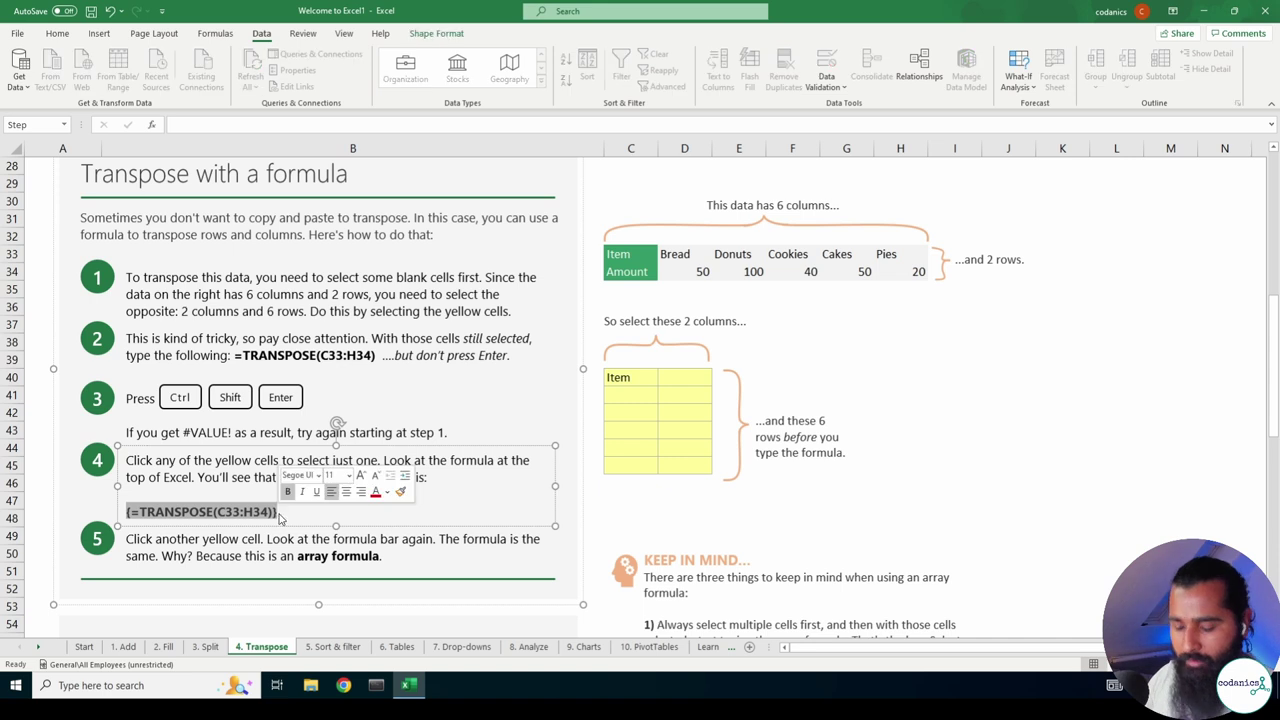
{"action": "key", "text": "ctrl+c"}
{"action": "double_click", "coordinate": [620, 378]}
{"action": "key", "text": "ctrl+v"}
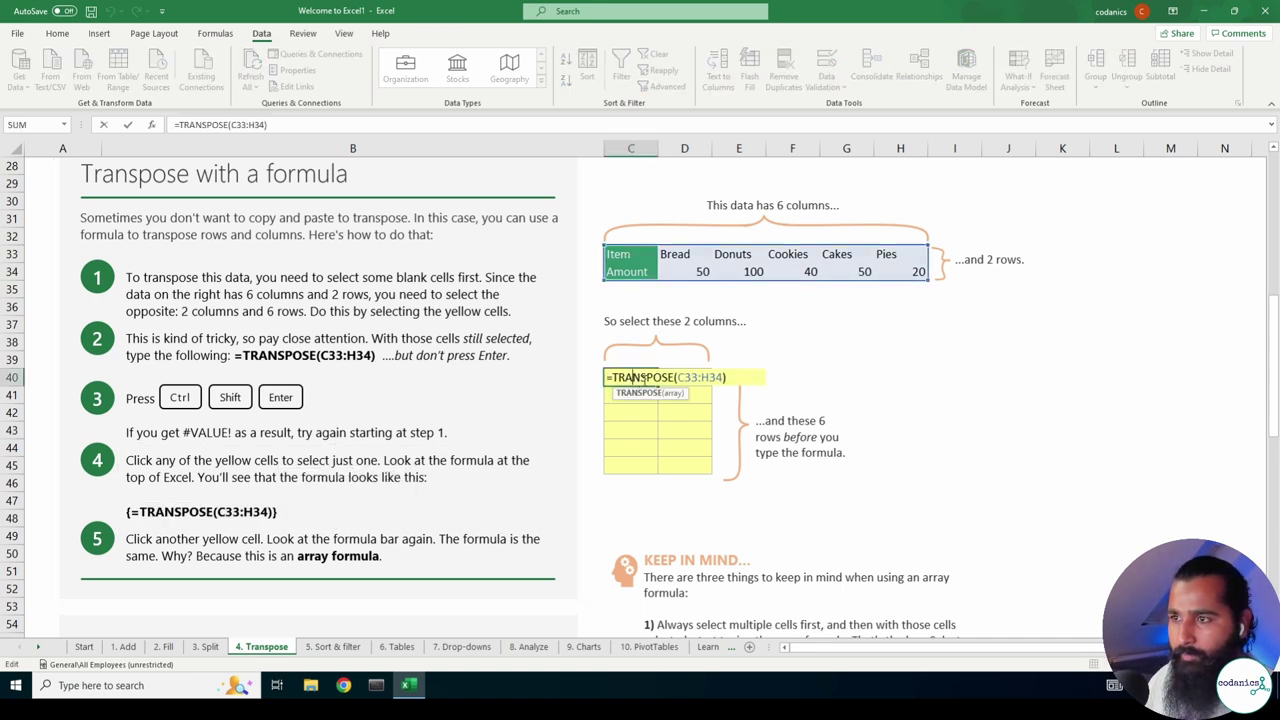
{"action": "left_click_drag", "start_coordinate": [608, 377], "coordinate": [730, 378]}
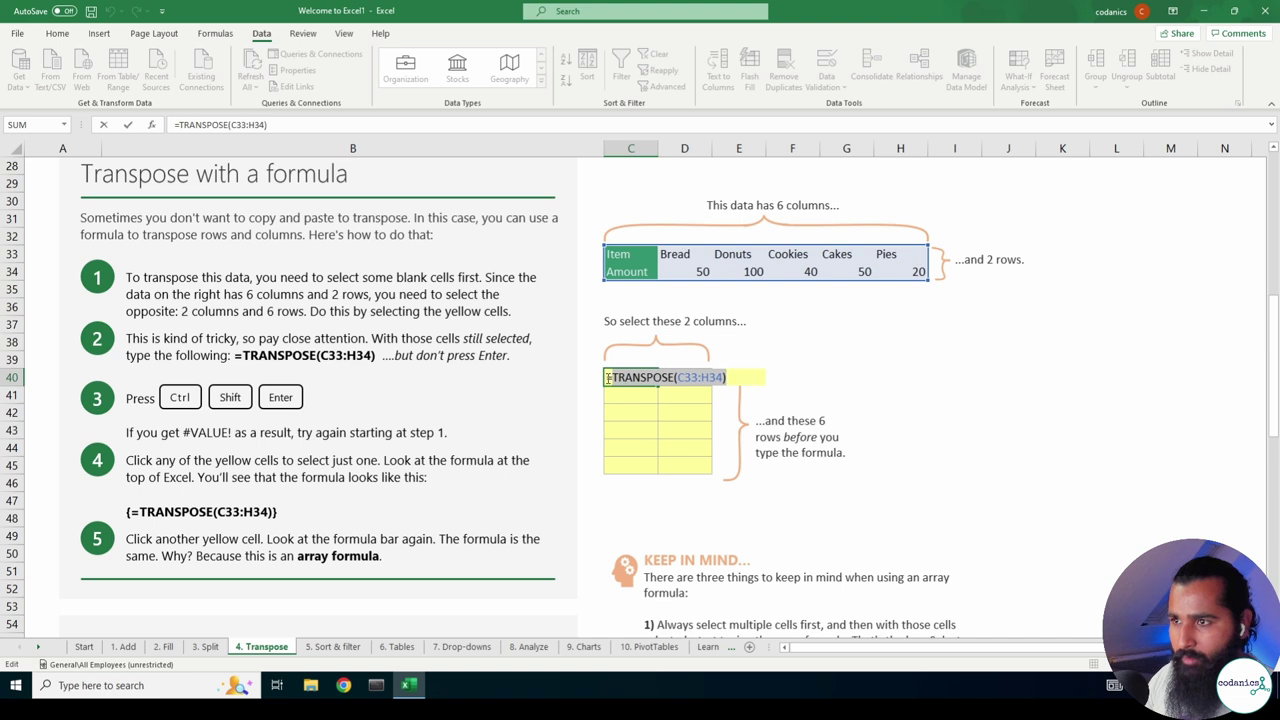
{"action": "left_click_drag", "start_coordinate": [608, 378], "coordinate": [743, 390]}
{"action": "key", "text": "Home"}
{"action": "type", "text": "{"}
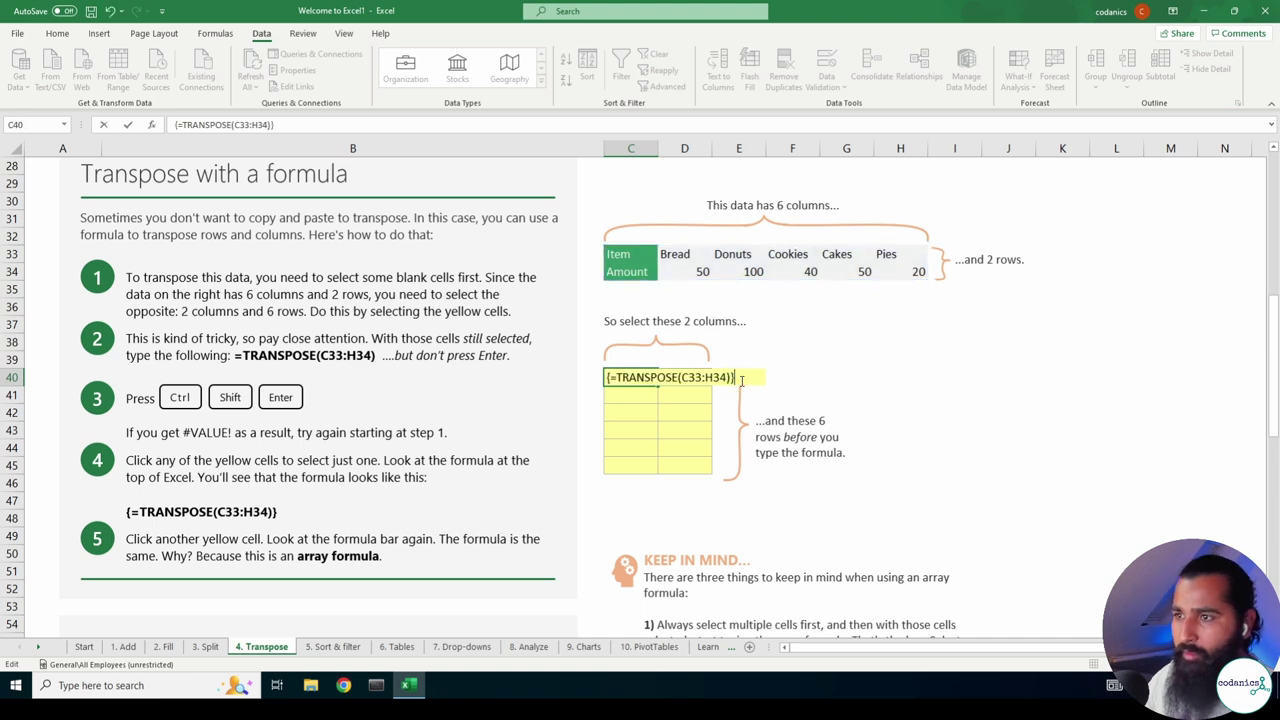
{"action": "key", "text": "End"}
{"action": "type", "text": "}"}
{"action": "key", "text": "Return"}
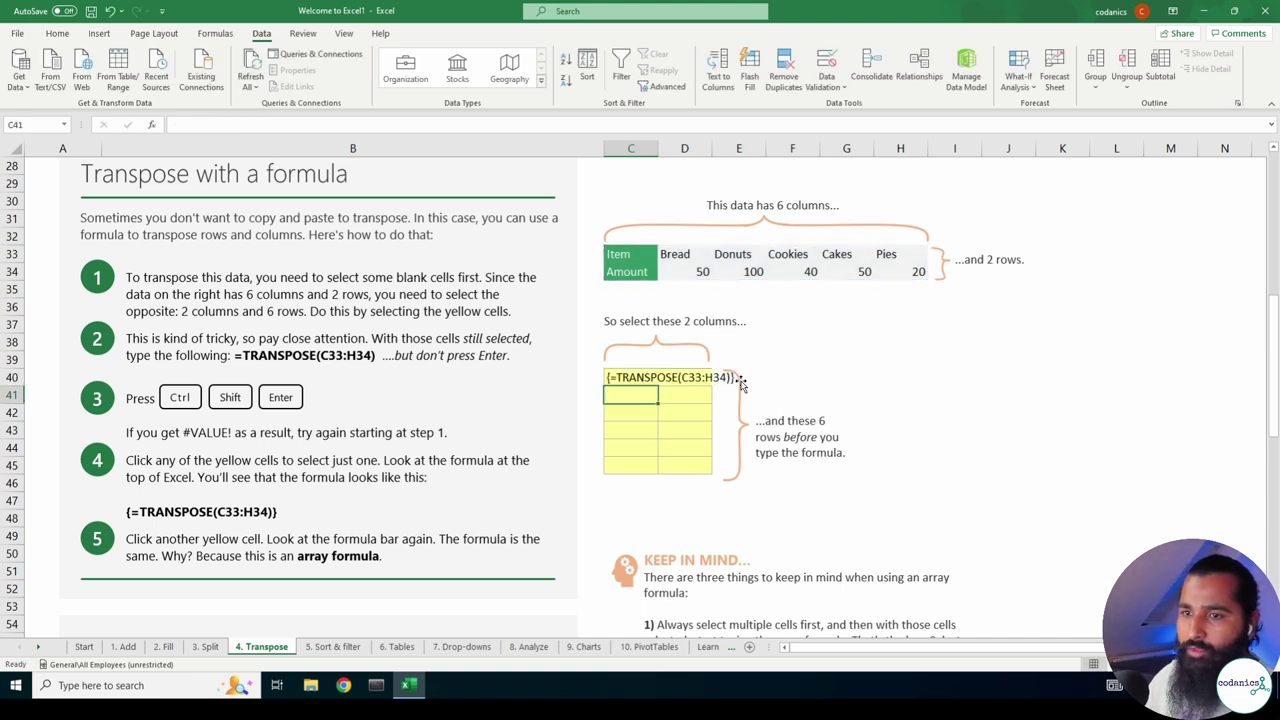
Re-edit C40, compare it with source C33:H34, and re-enter the TRANSPOSE formula.
{"action": "key", "text": "Up"}
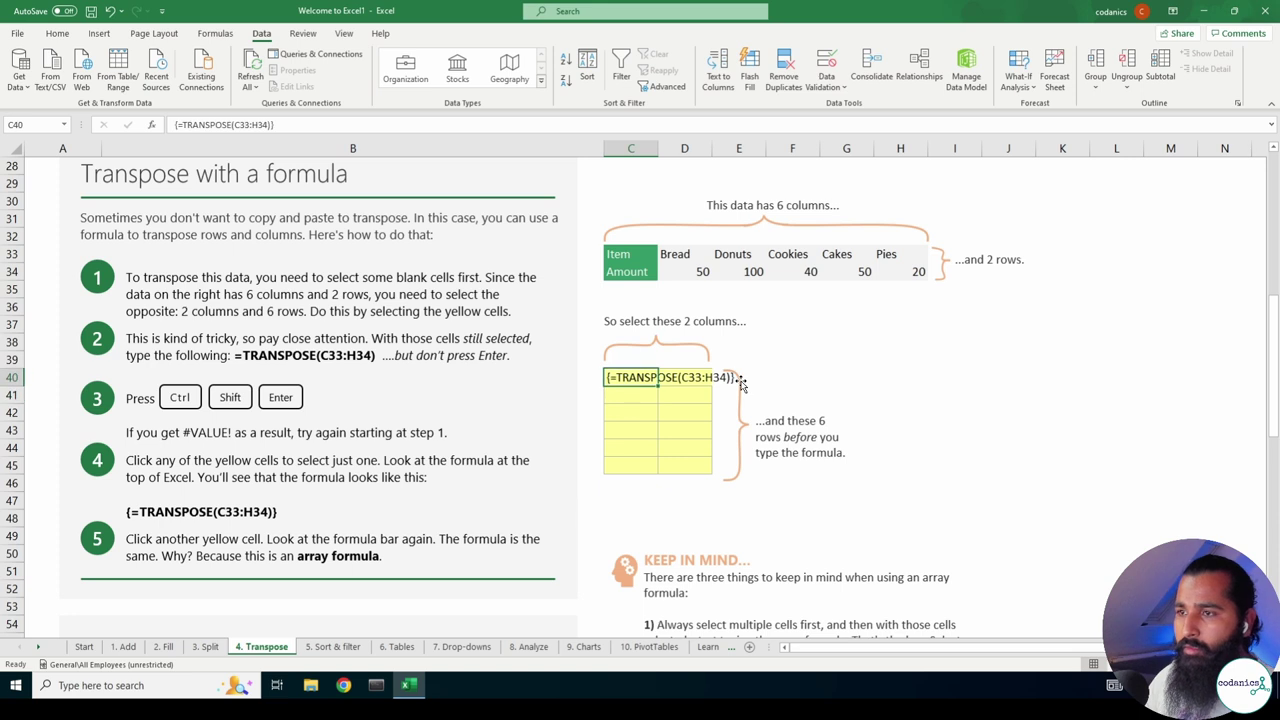
{"action": "key", "text": "F2"}
{"action": "key", "text": "Escape"}
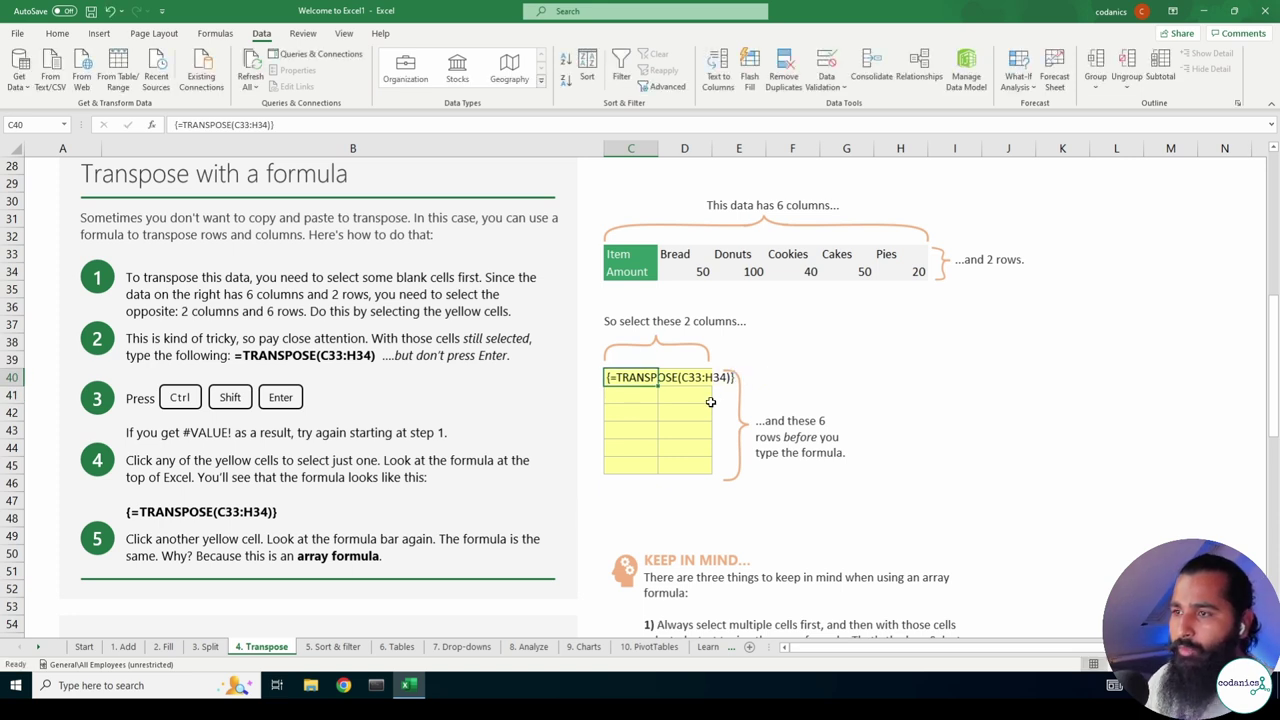
{"action": "key", "text": "ctrl+shift+Return"}
{"action": "left_click", "coordinate": [630, 391]}
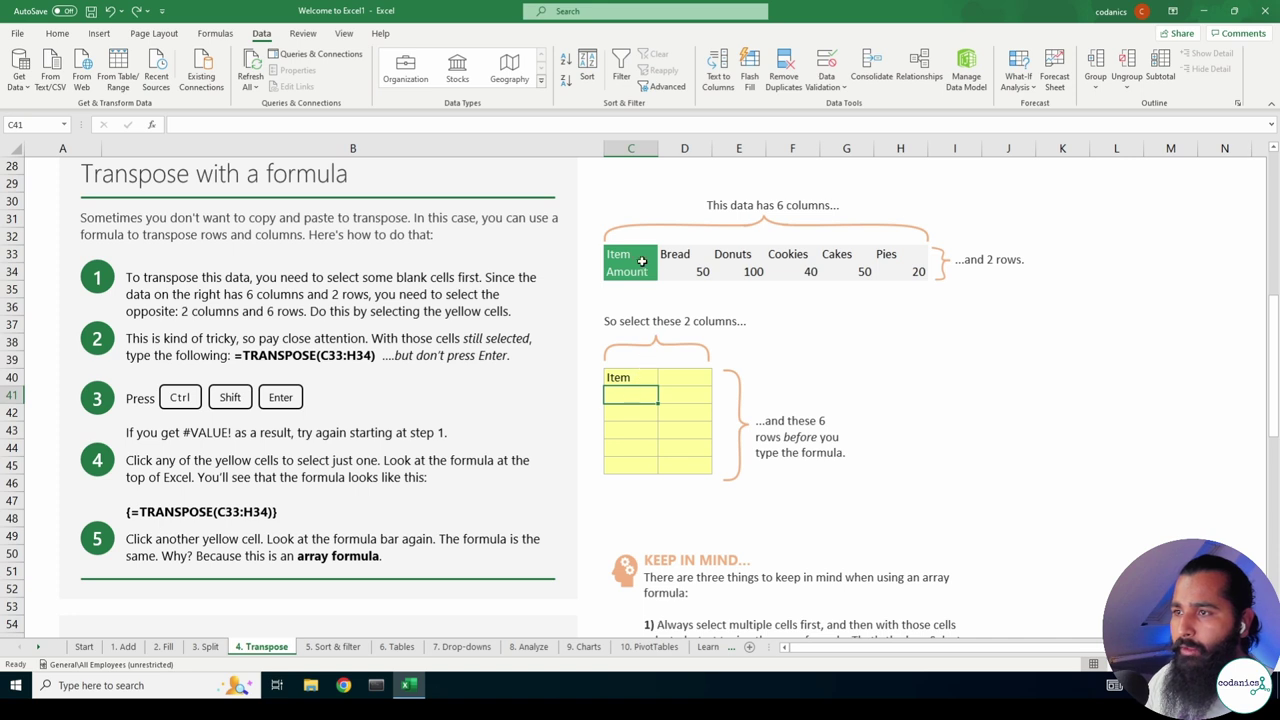
{"action": "left_click_drag", "start_coordinate": [640, 262], "coordinate": [901, 272]}
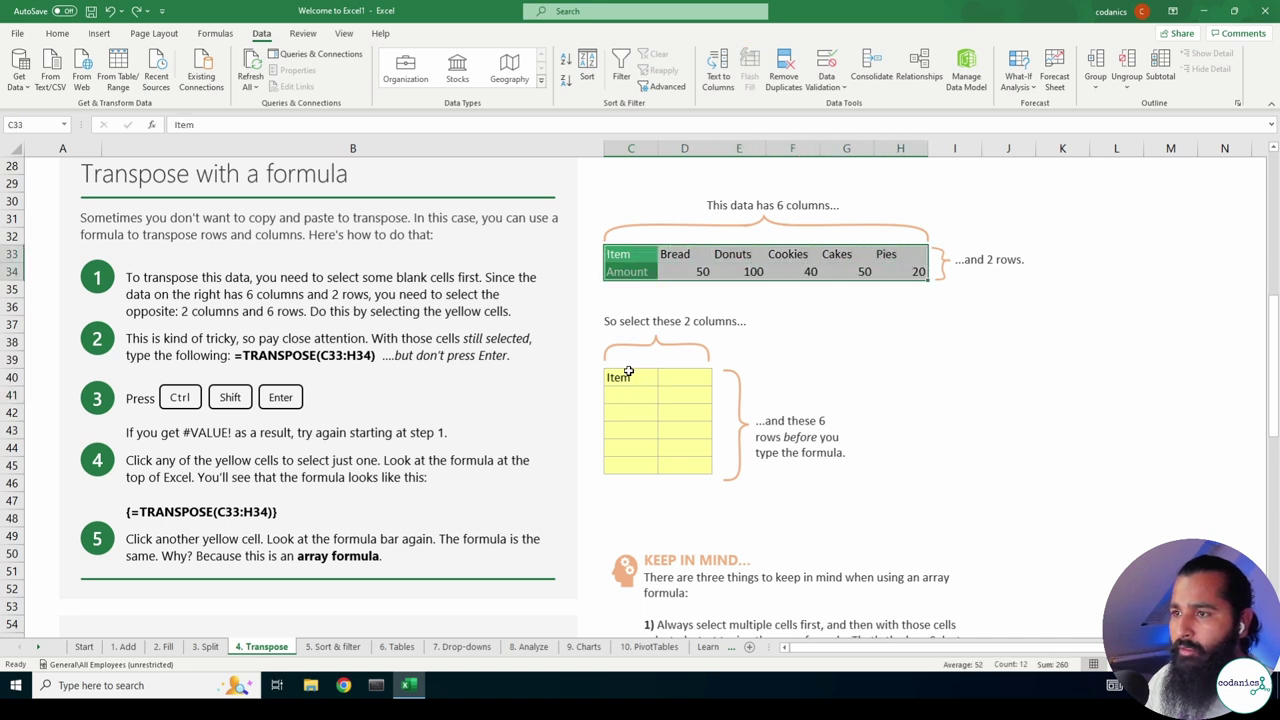
{"action": "left_click", "coordinate": [626, 376]}
{"action": "left_click_drag", "start_coordinate": [235, 355], "coordinate": [381, 356]}
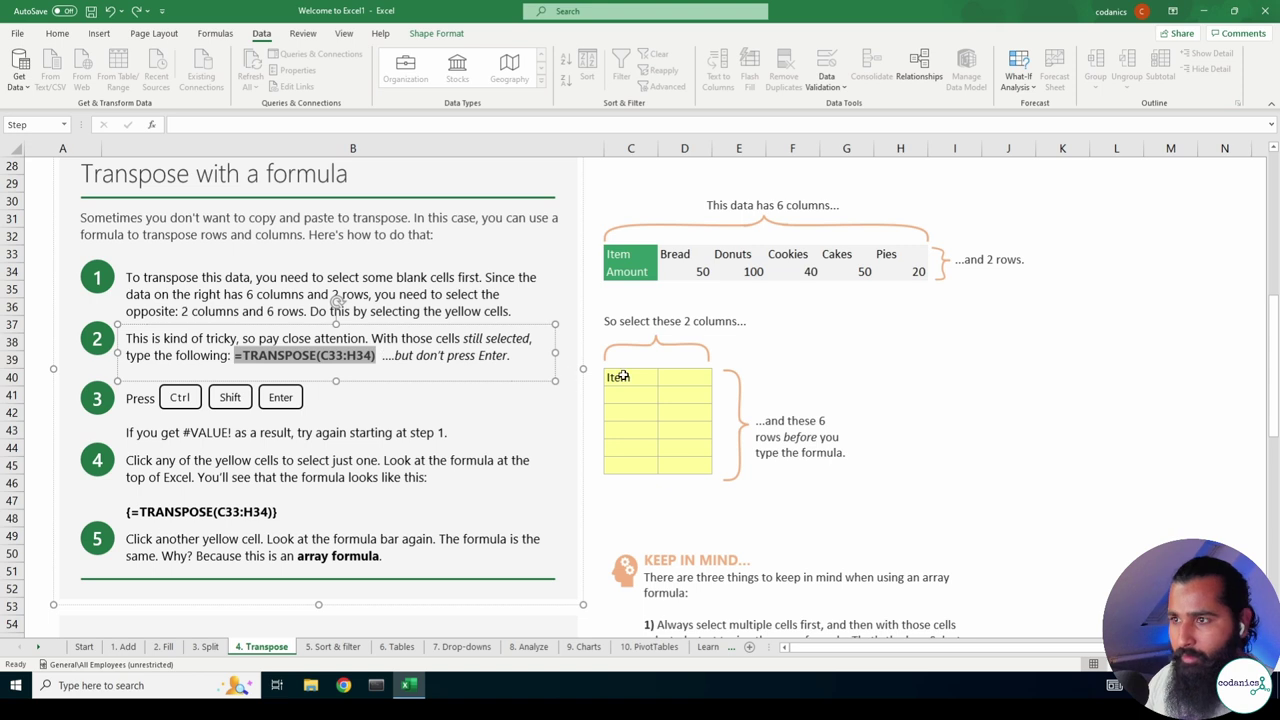
{"action": "left_click", "coordinate": [629, 376]}
{"action": "double_click", "coordinate": [631, 376]}
{"action": "triple_click", "coordinate": [631, 376]}
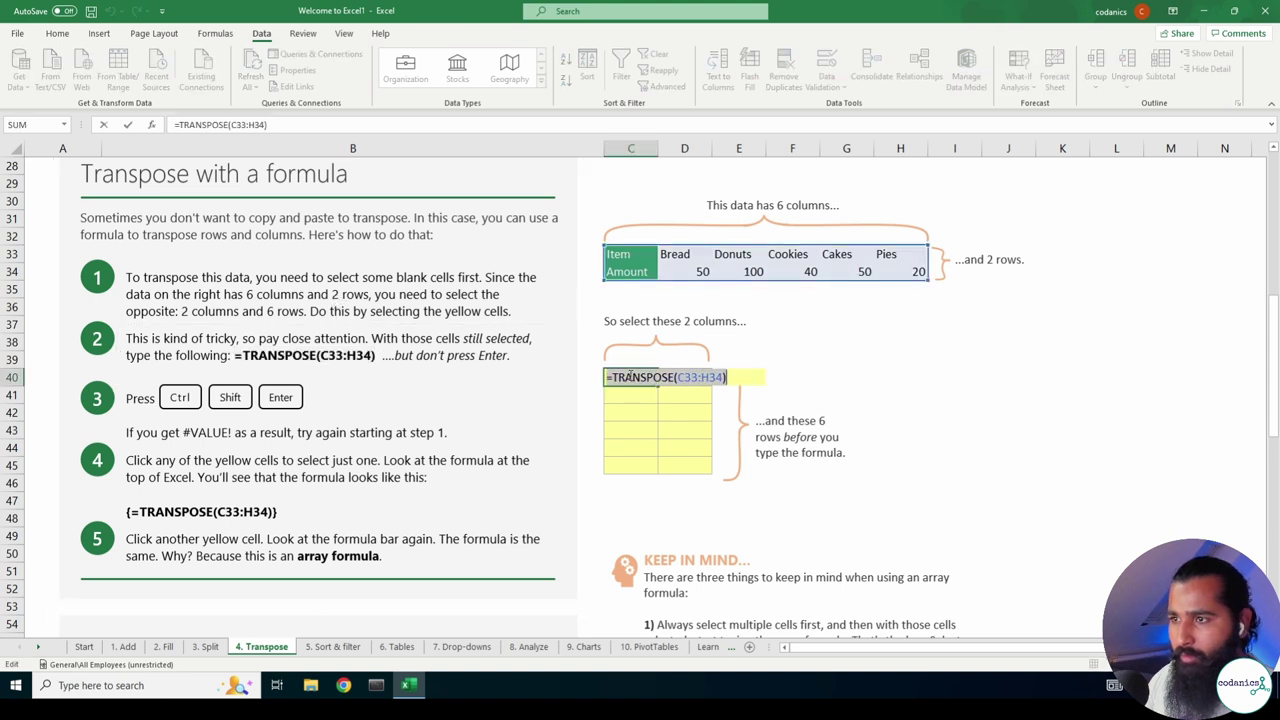
{"action": "key", "text": "Return"}
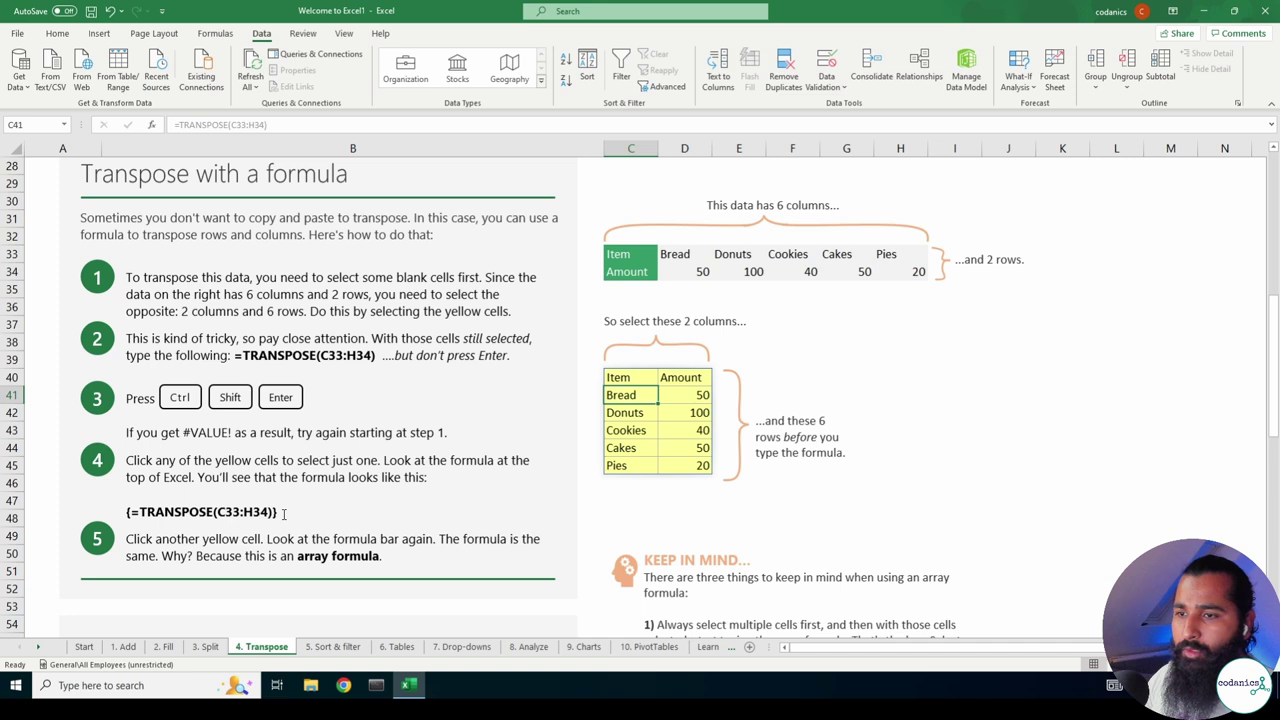
Retype =TRANSPOSE(C33:H34) as an array, dismiss the brace-typing errors, and cancel with Esc.
{"action": "left_click_drag", "start_coordinate": [284, 513], "coordinate": [127, 516]}
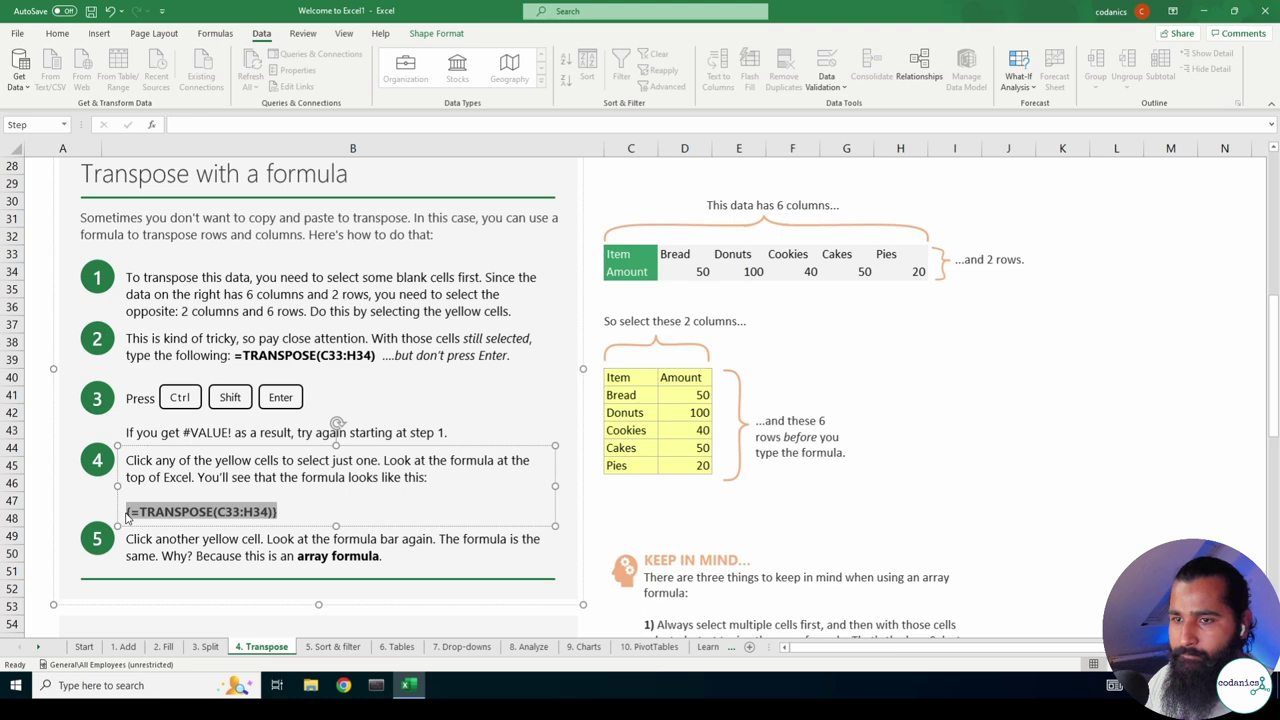
{"action": "scroll", "coordinate": [684, 494], "scroll_direction": "down", "scroll_amount": 2}
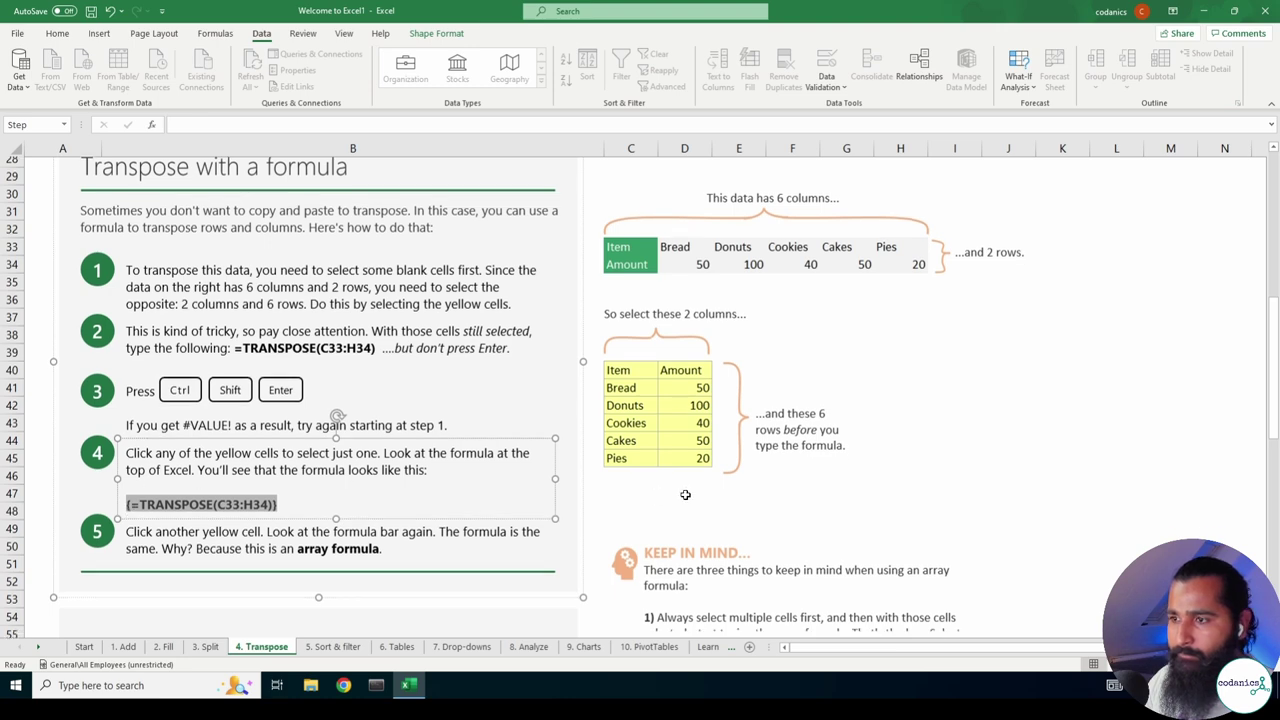
{"action": "left_click", "coordinate": [641, 264]}
{"action": "type", "text": "=TRANSPOSE(C33:H34)"}
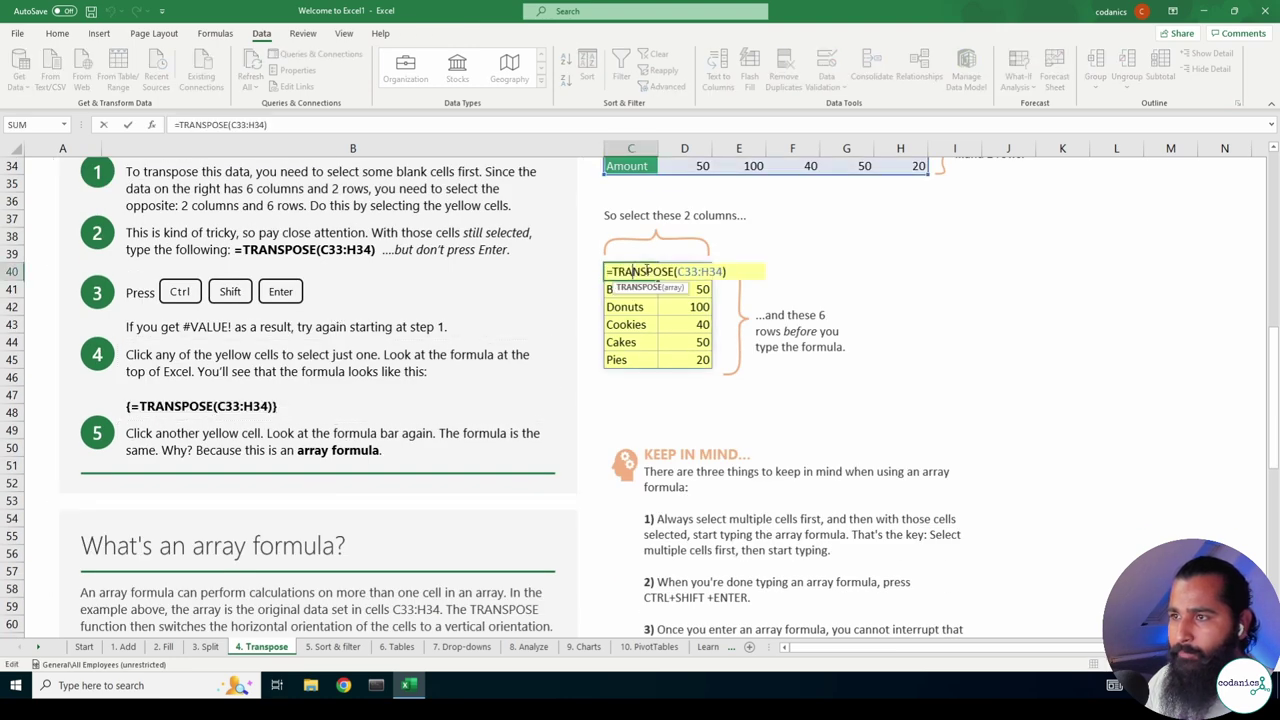
{"action": "key", "text": "ctrl+shift+Return"}
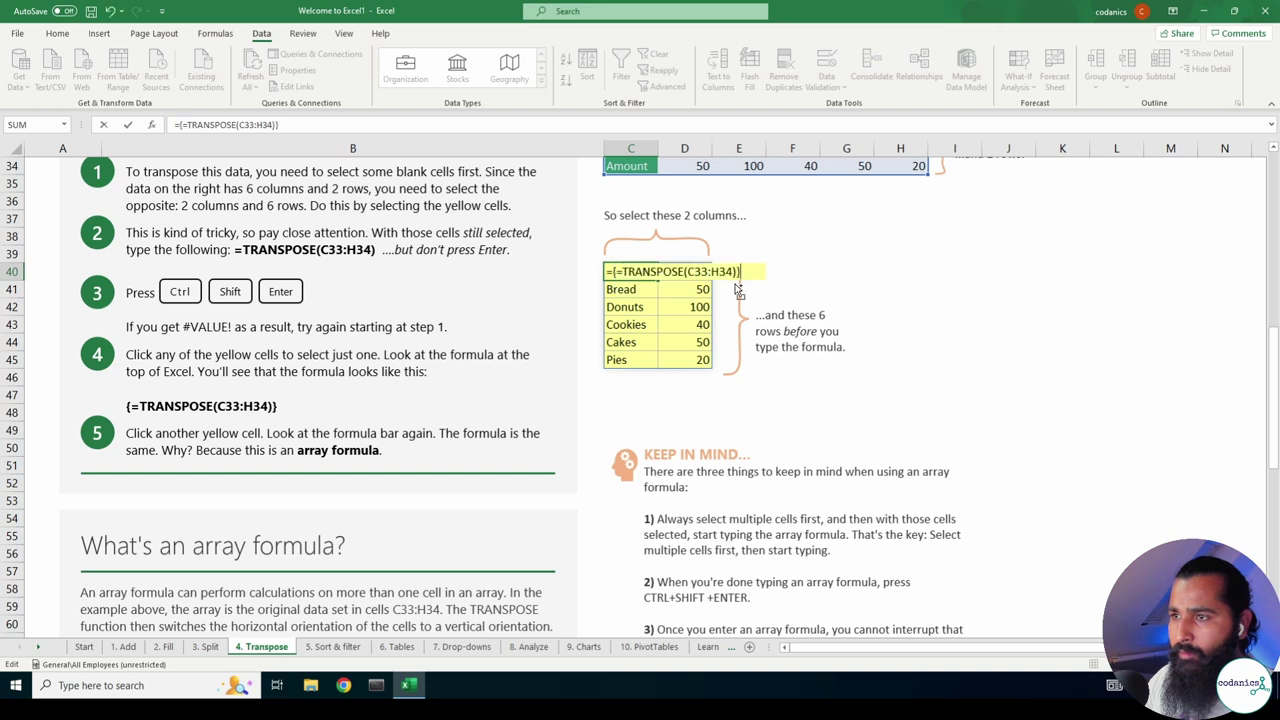
{"action": "key", "text": "Return"}
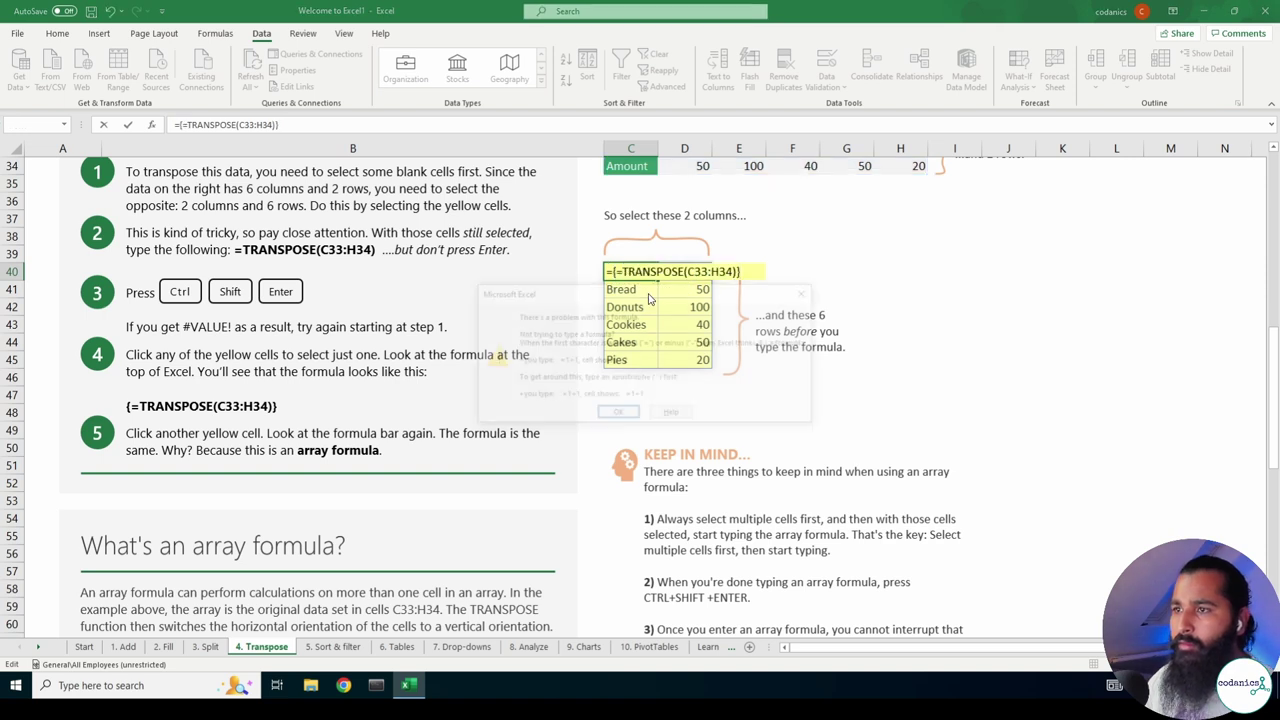
{"action": "left_click", "coordinate": [618, 414]}
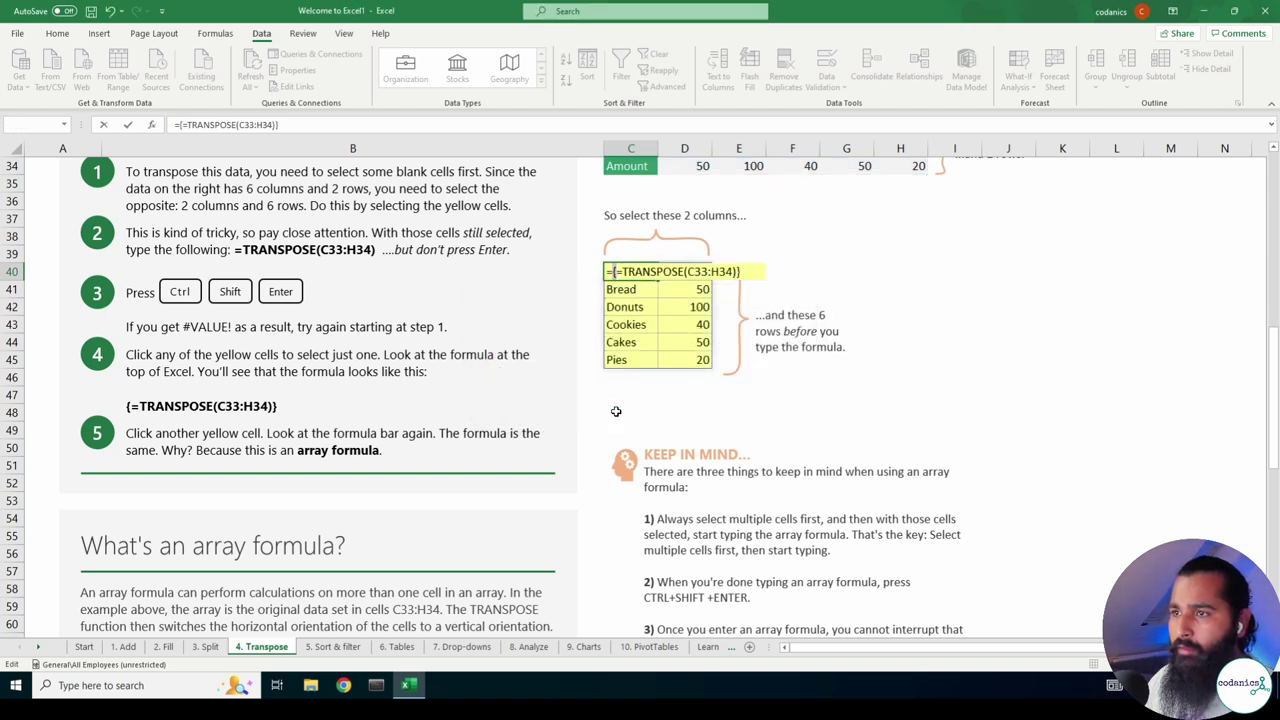
{"action": "key", "text": "Delete"}
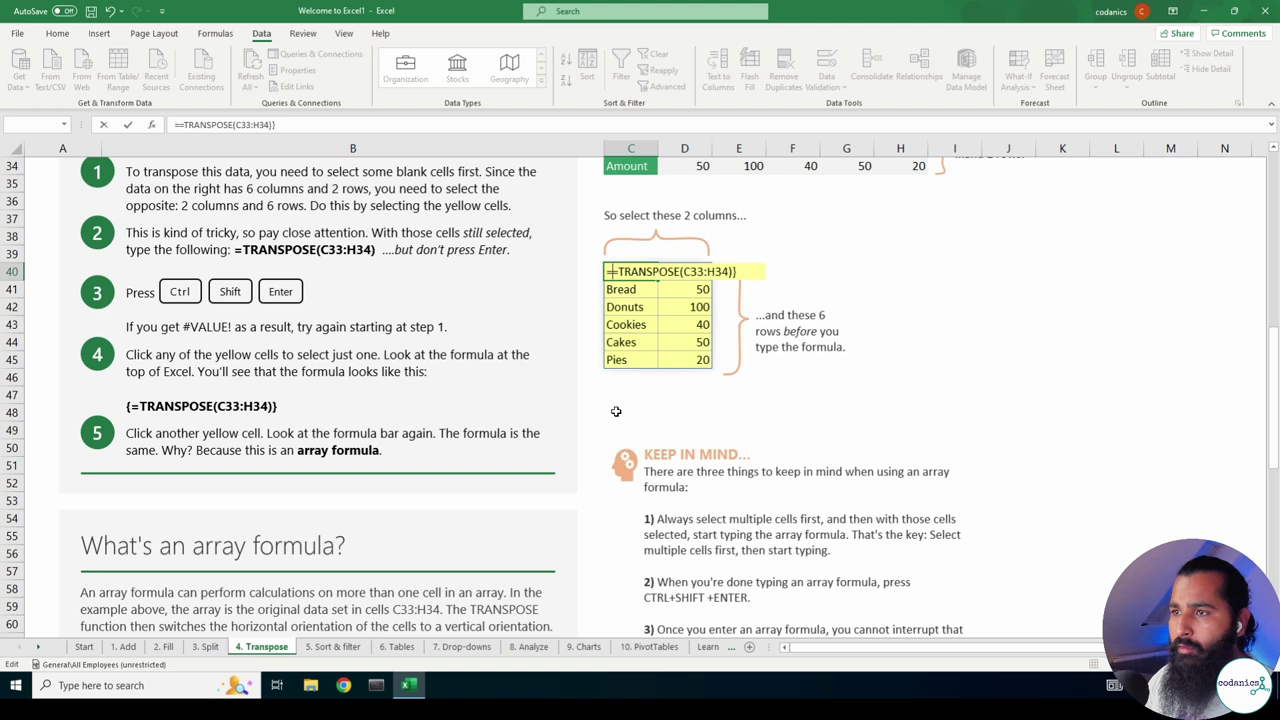
{"action": "key", "text": "Delete"}
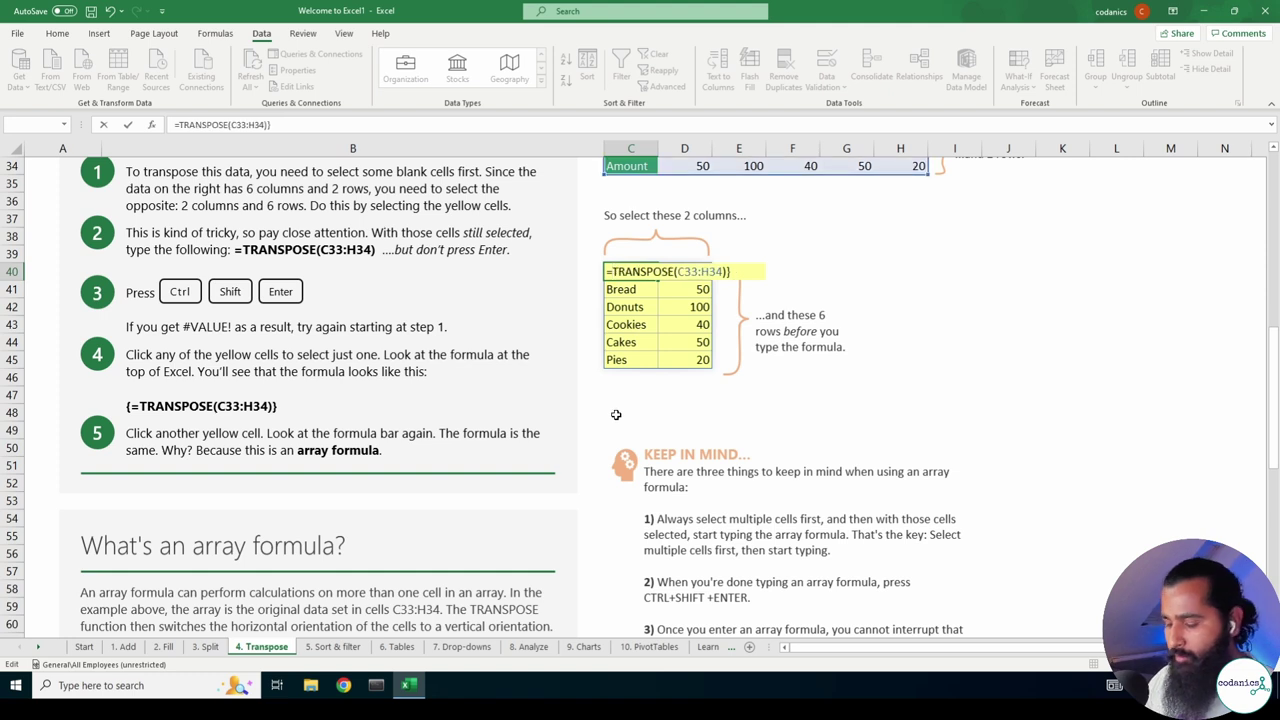
{"action": "type", "text": "{"}
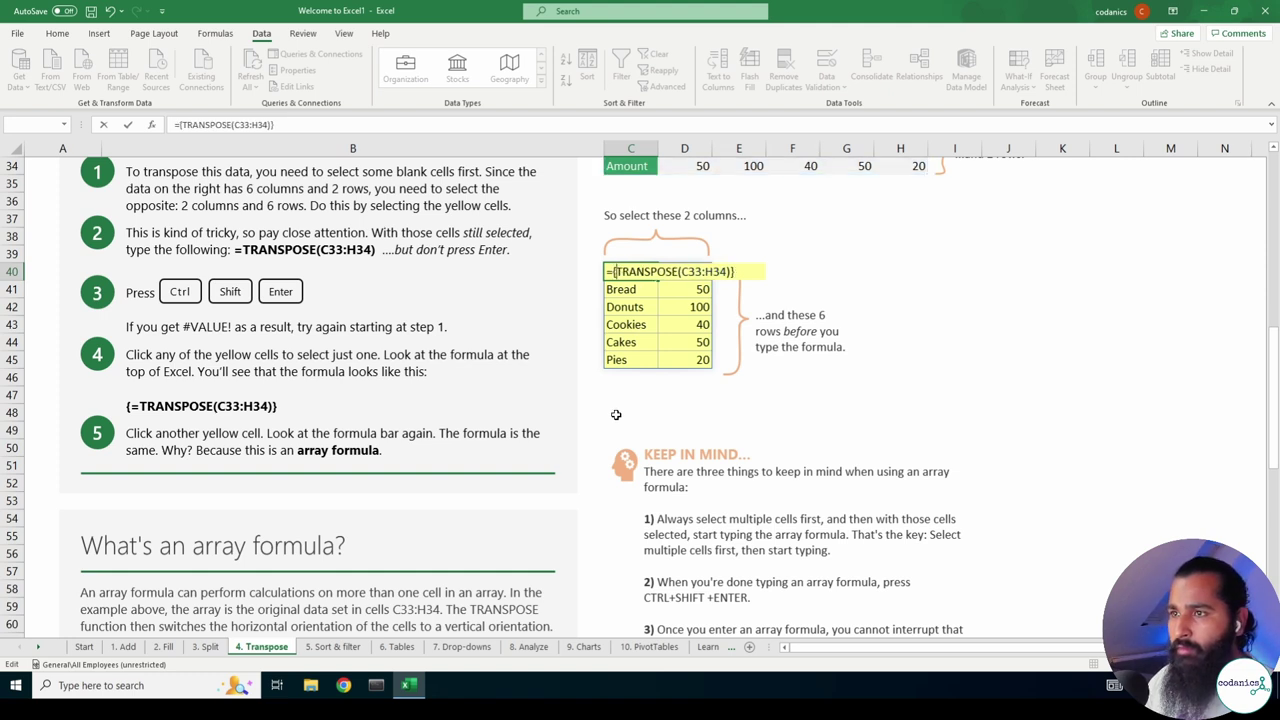
{"action": "key", "text": "ctrl+shift+Return"}
{"action": "left_click", "coordinate": [618, 416]}
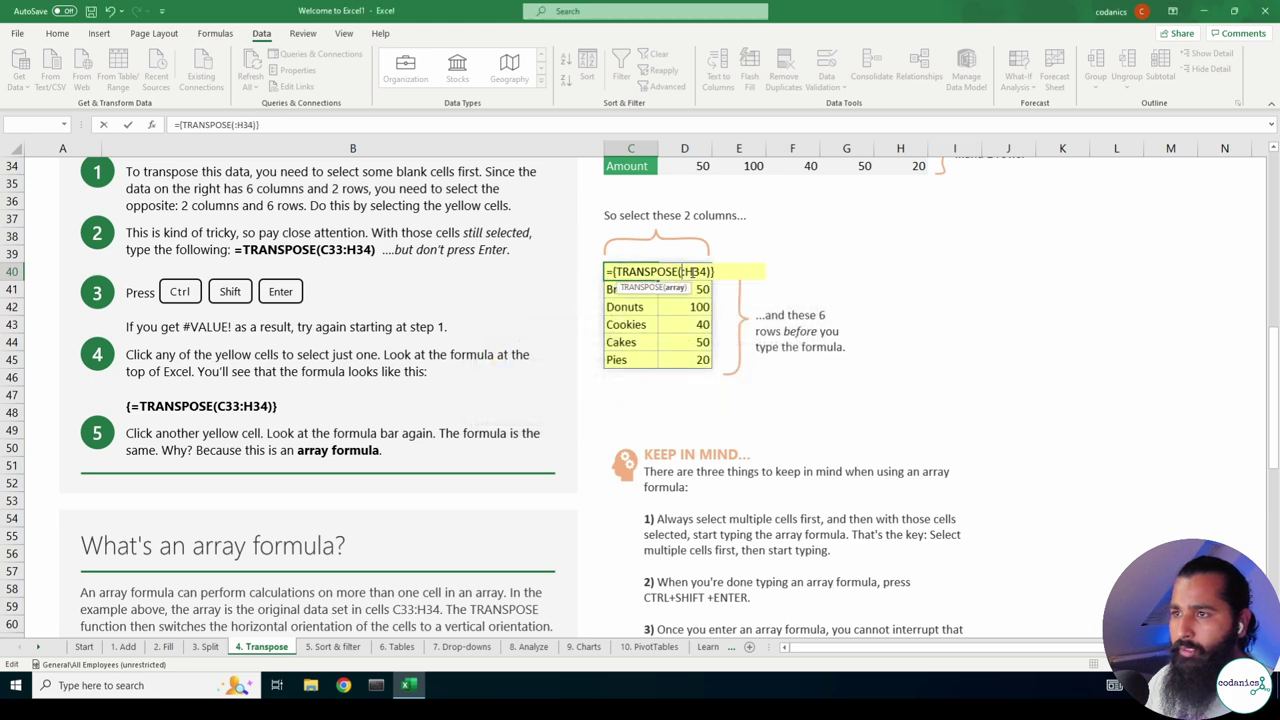
{"action": "key", "text": "Escape"}
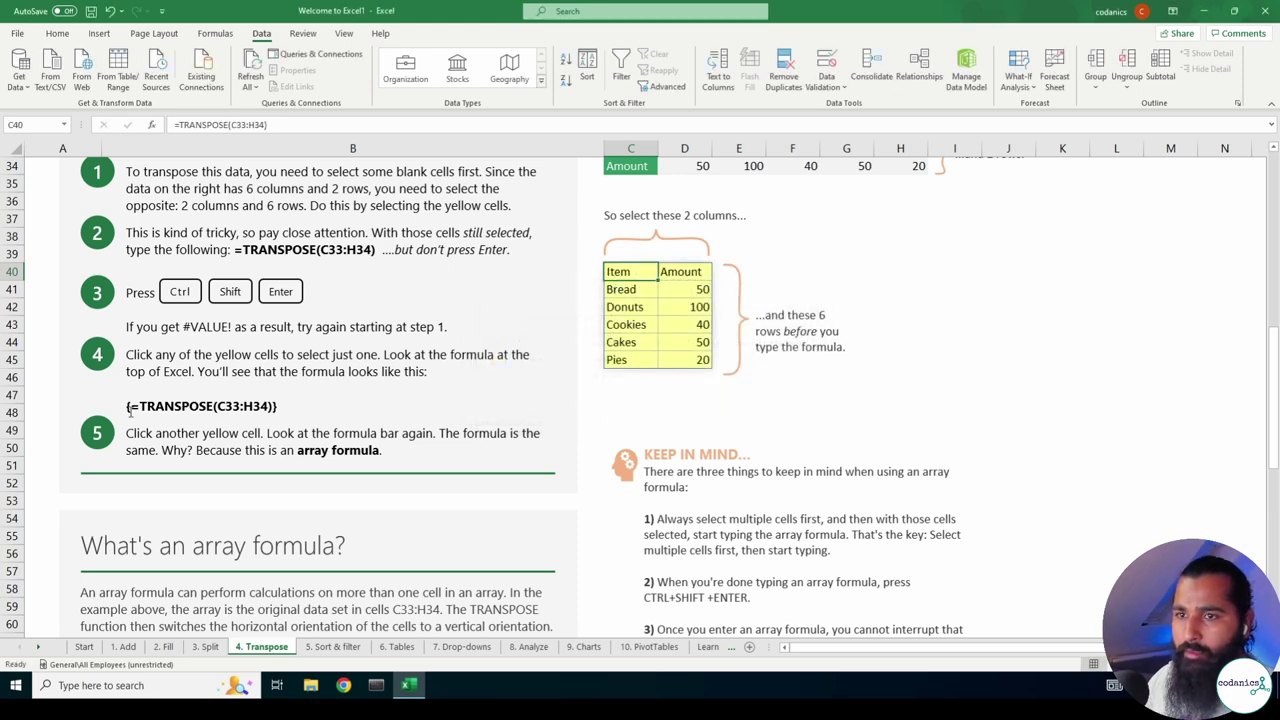
Review the clearing instructions and select the blank yellow block C40:D45.
{"action": "scroll", "coordinate": [131, 413], "scroll_direction": "up", "scroll_amount": 1}
{"action": "scroll", "coordinate": [131, 413], "scroll_direction": "up", "scroll_amount": 1}
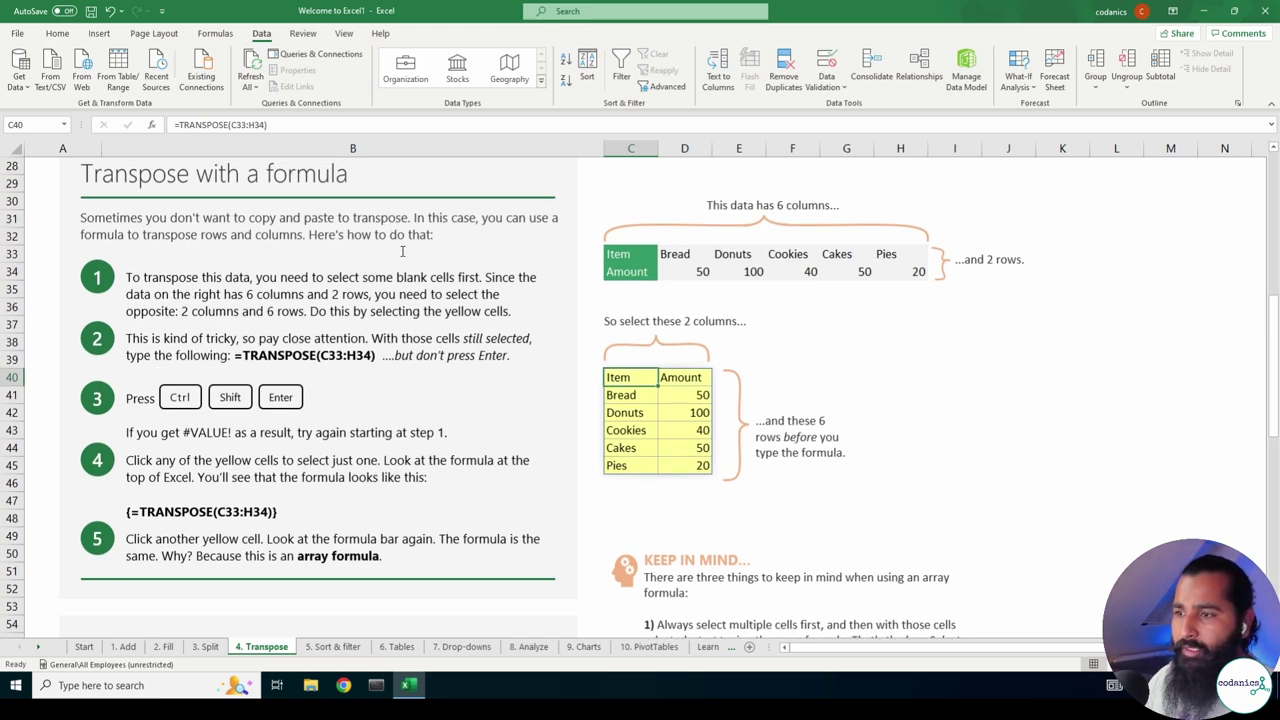
{"action": "scroll", "coordinate": [903, 535], "scroll_direction": "down", "scroll_amount": 2}
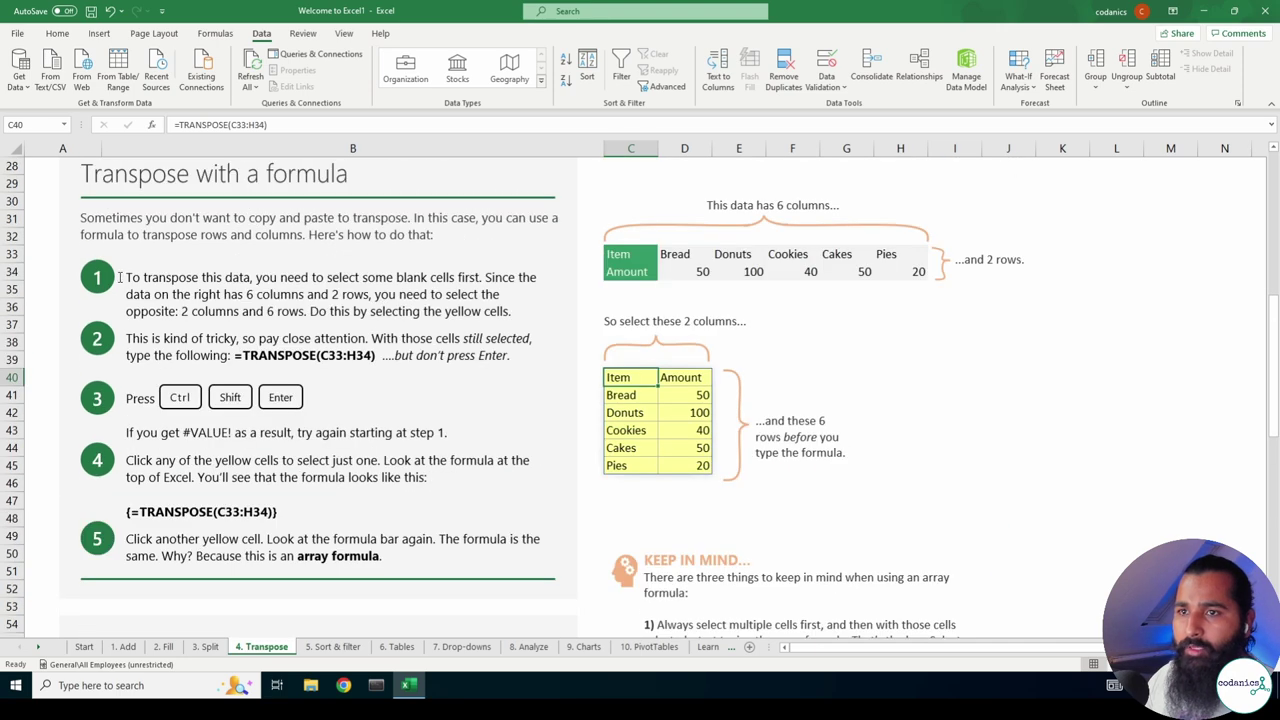
{"action": "left_click_drag", "start_coordinate": [127, 277], "coordinate": [480, 280]}
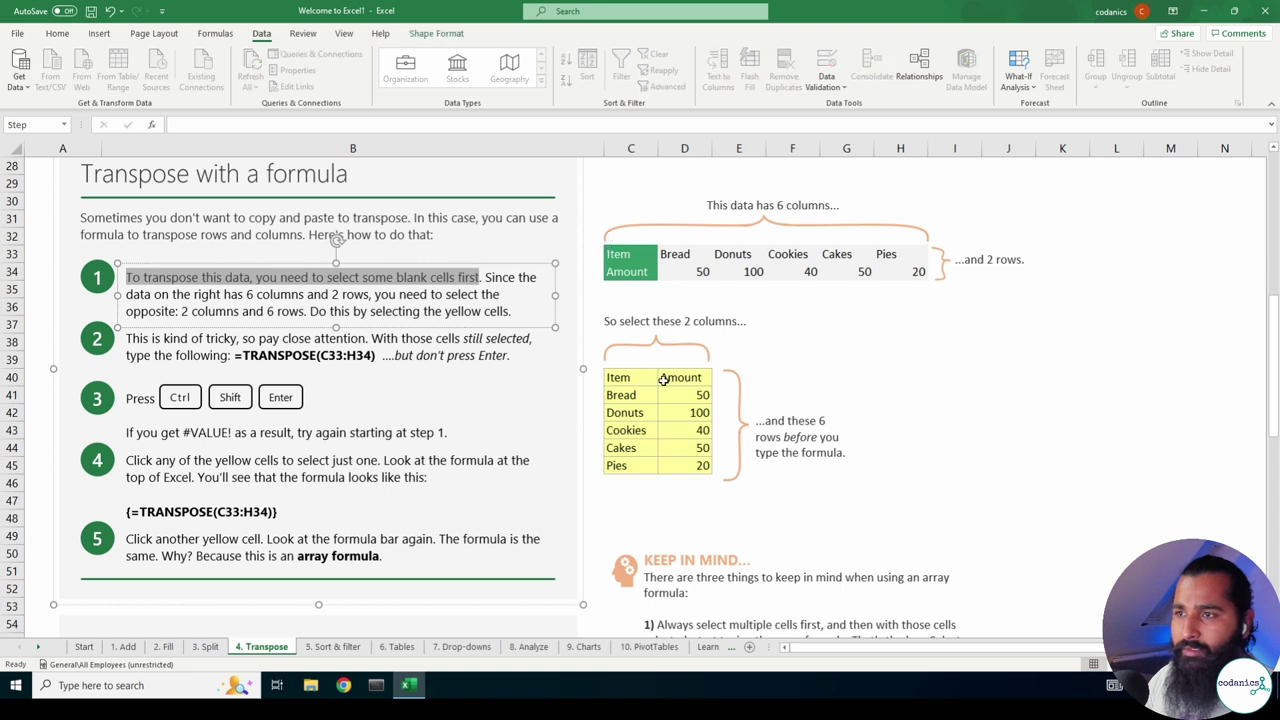
{"action": "left_click_drag", "start_coordinate": [638, 384], "coordinate": [692, 465]}
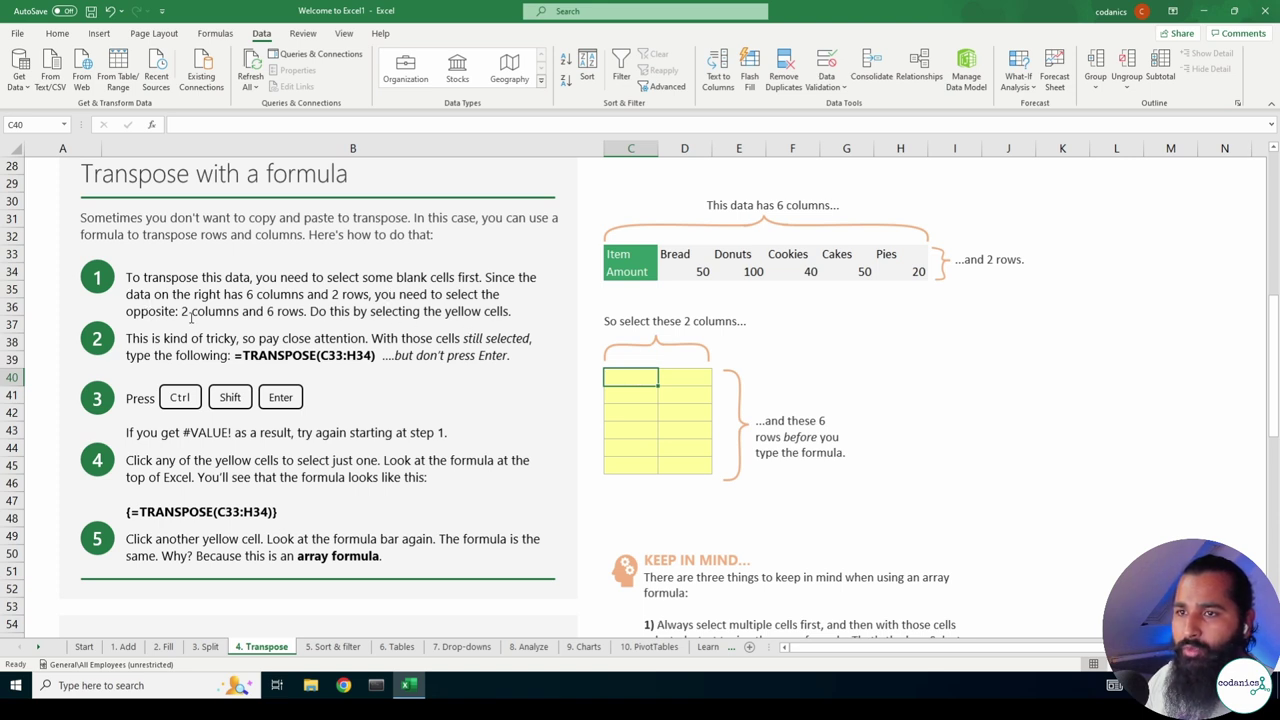
{"action": "left_click_drag", "start_coordinate": [617, 375], "coordinate": [686, 465]}
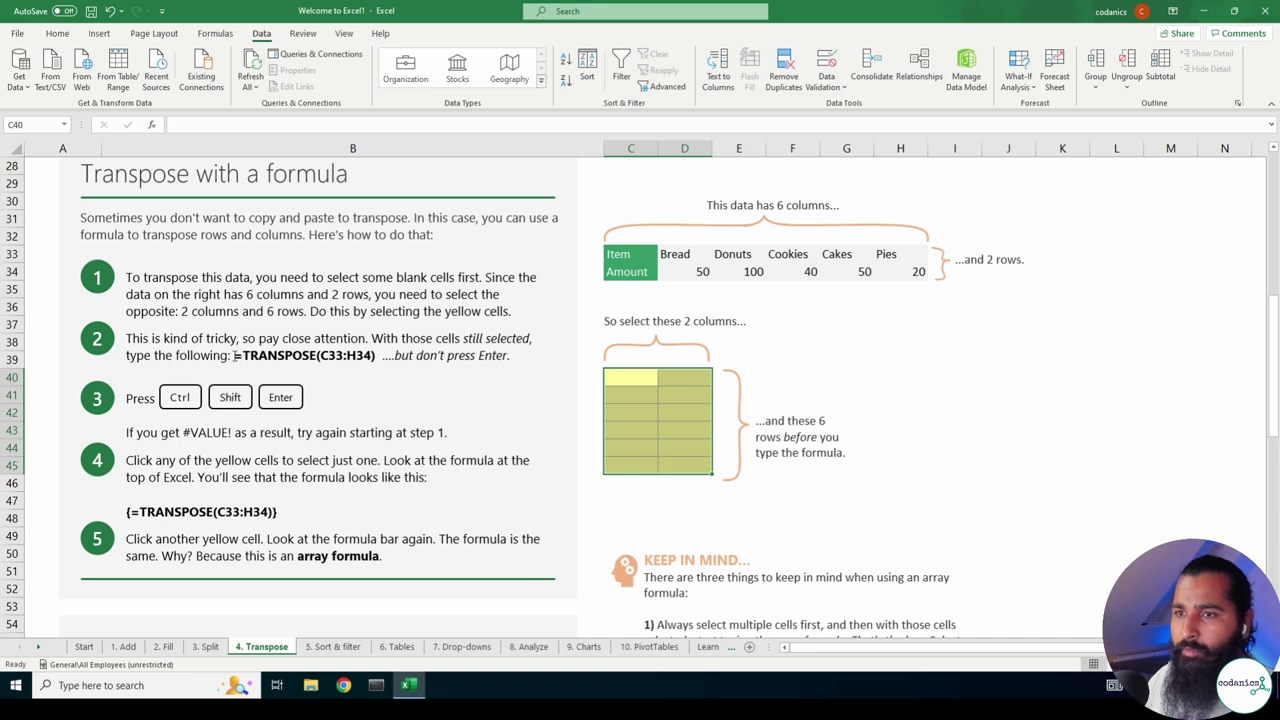
Enter =TRANSPOSE(C33:H34) across C40:D45 as an array formula after undoing a #NAME? slip.
{"action": "left_click", "coordinate": [187, 123]}
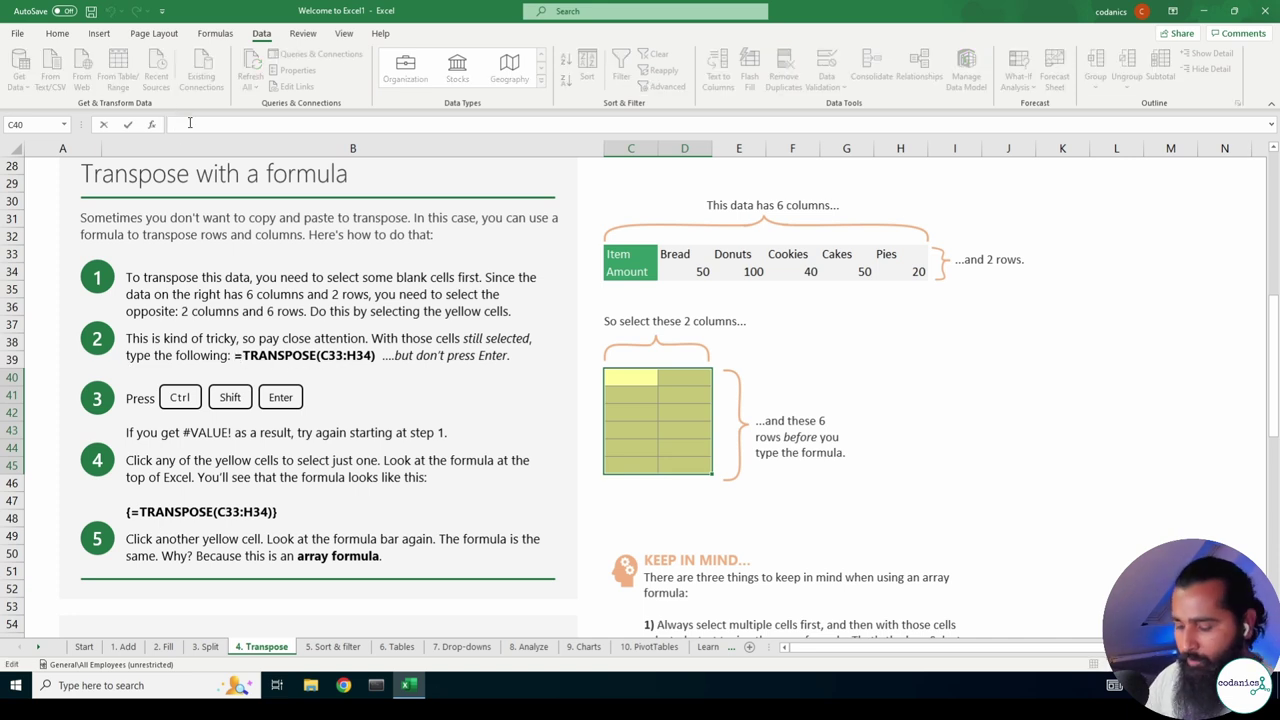
{"action": "type", "text": "=Tr"}
{"action": "key", "text": "Return"}
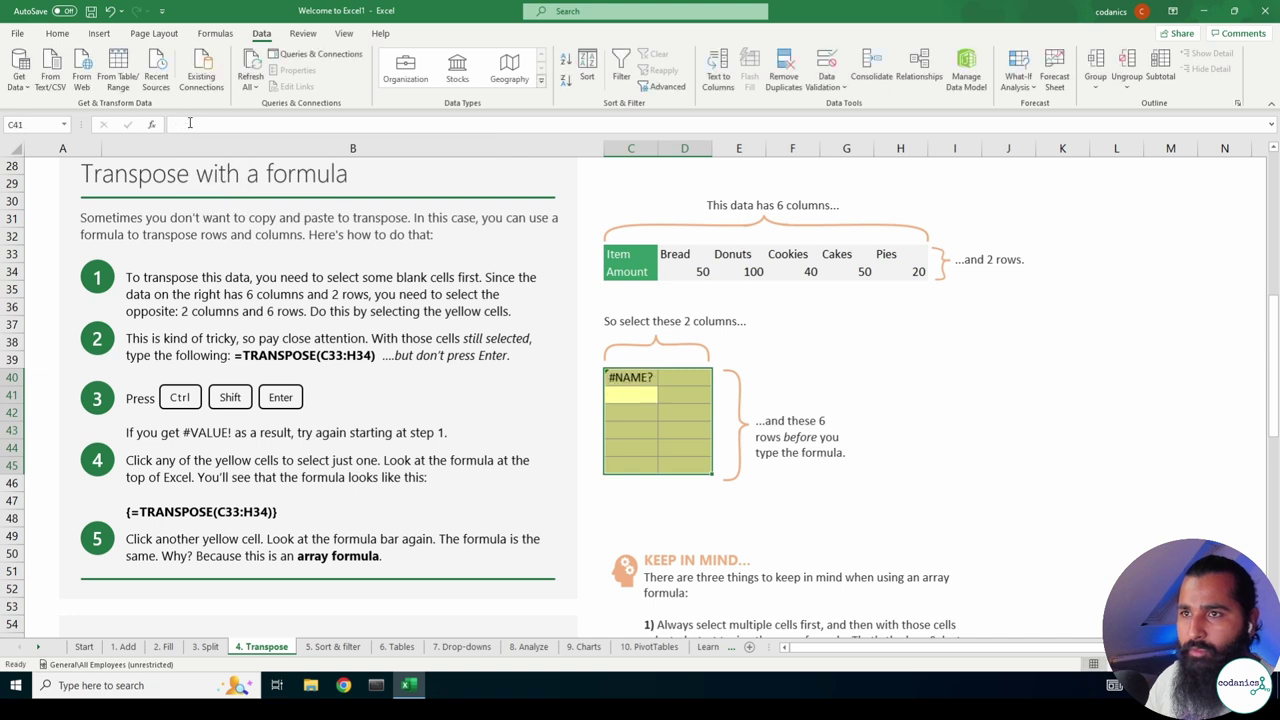
{"action": "key", "text": "ctrl+z"}
{"action": "left_click", "coordinate": [199, 120]}
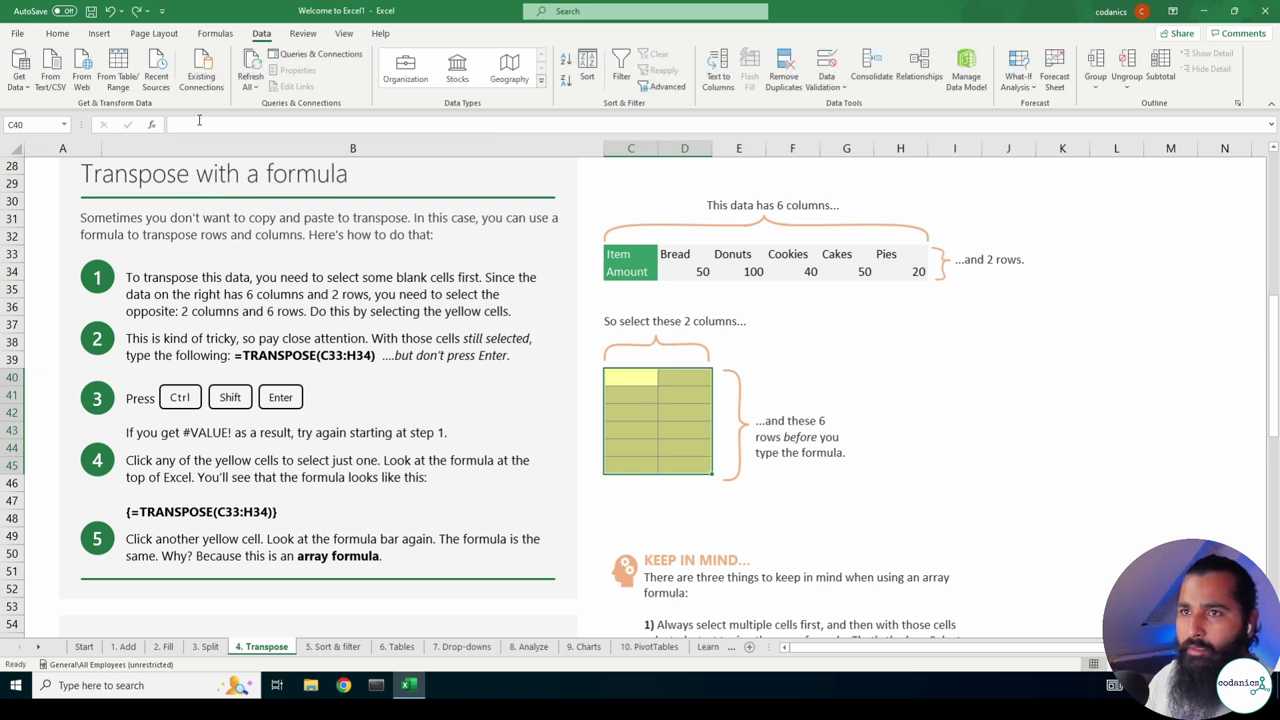
{"action": "type", "text": "=T"}
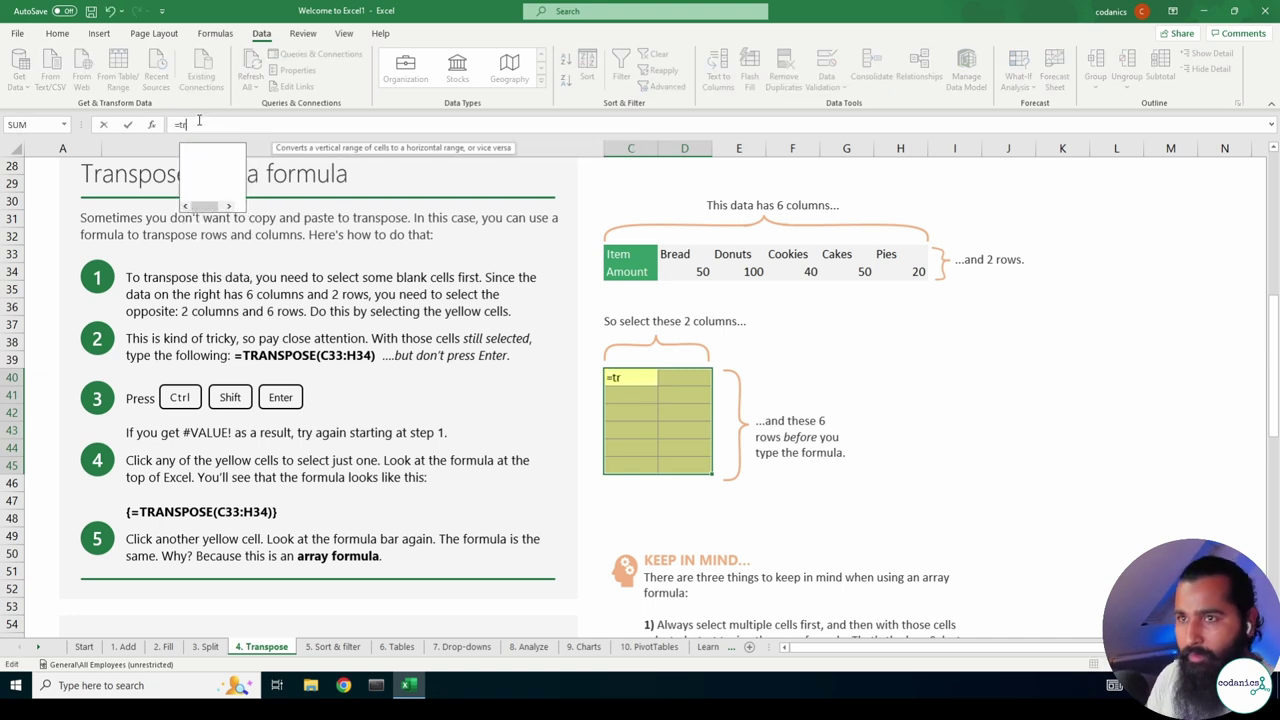
{"action": "type", "text": "R"}
{"action": "key", "text": "Tab"}
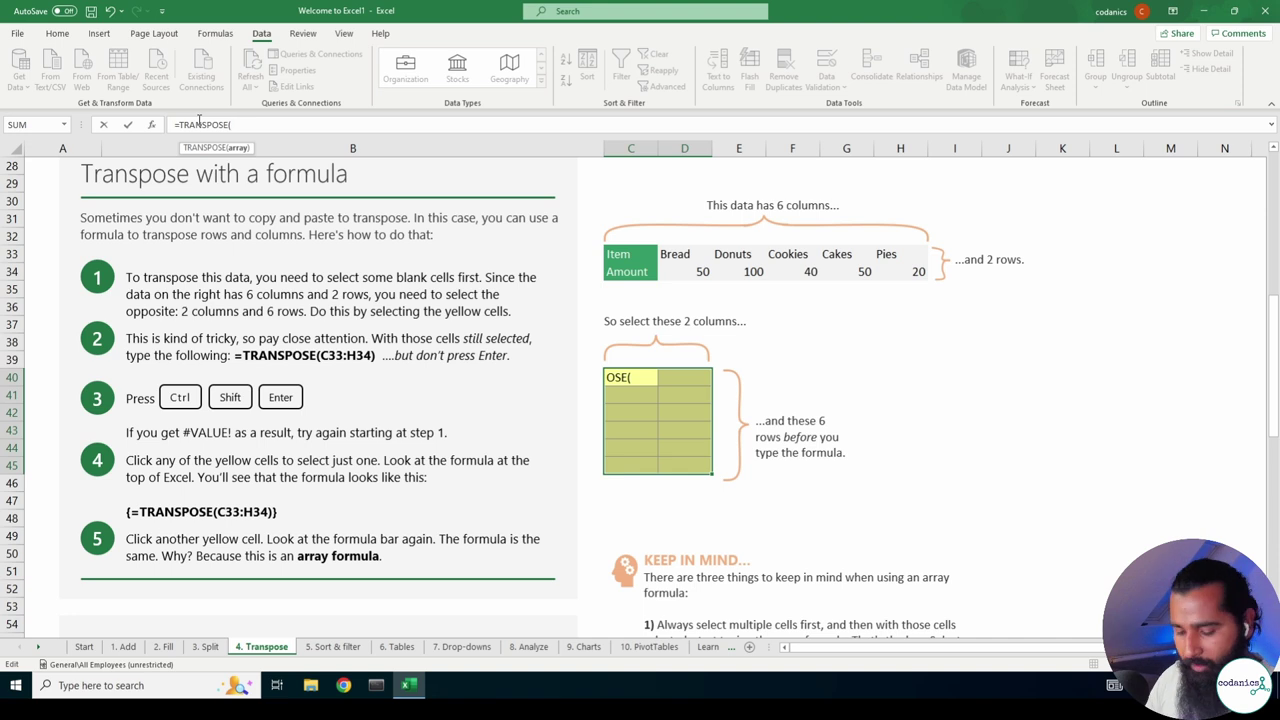
{"action": "type", "text": "C33:"}
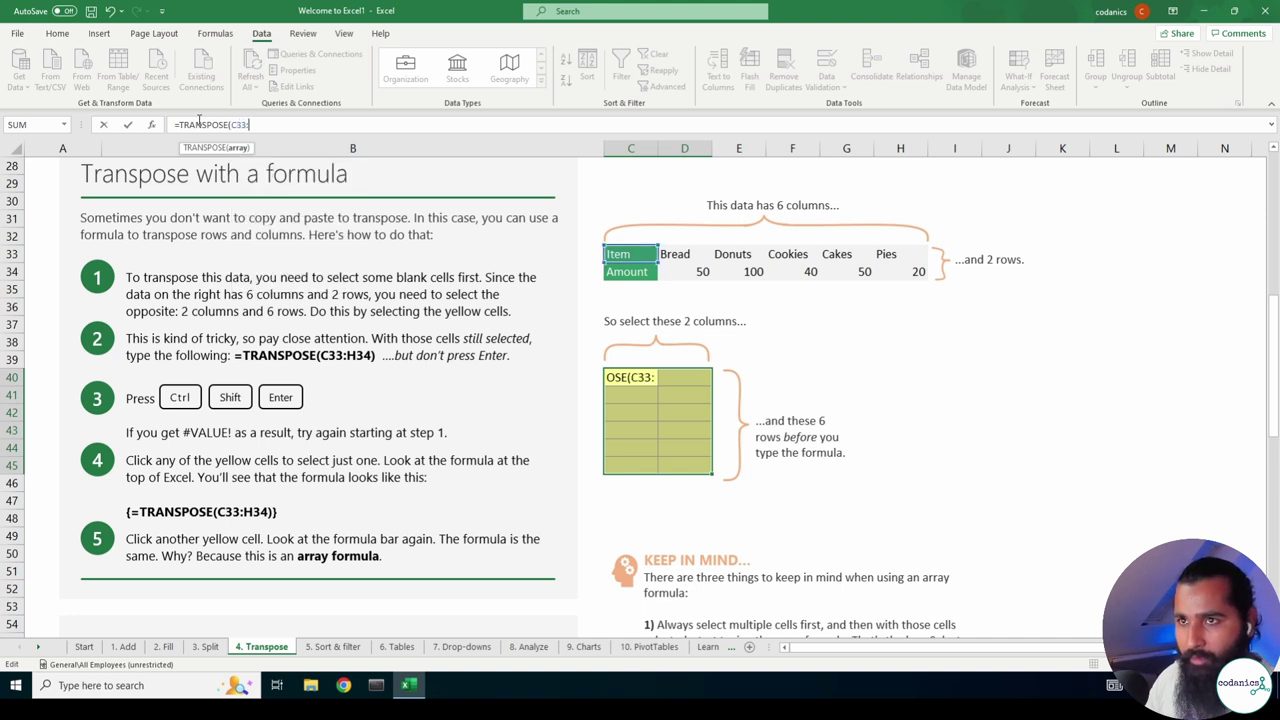
{"action": "type", "text": "C"}
{"action": "key", "text": "BackSpace"}
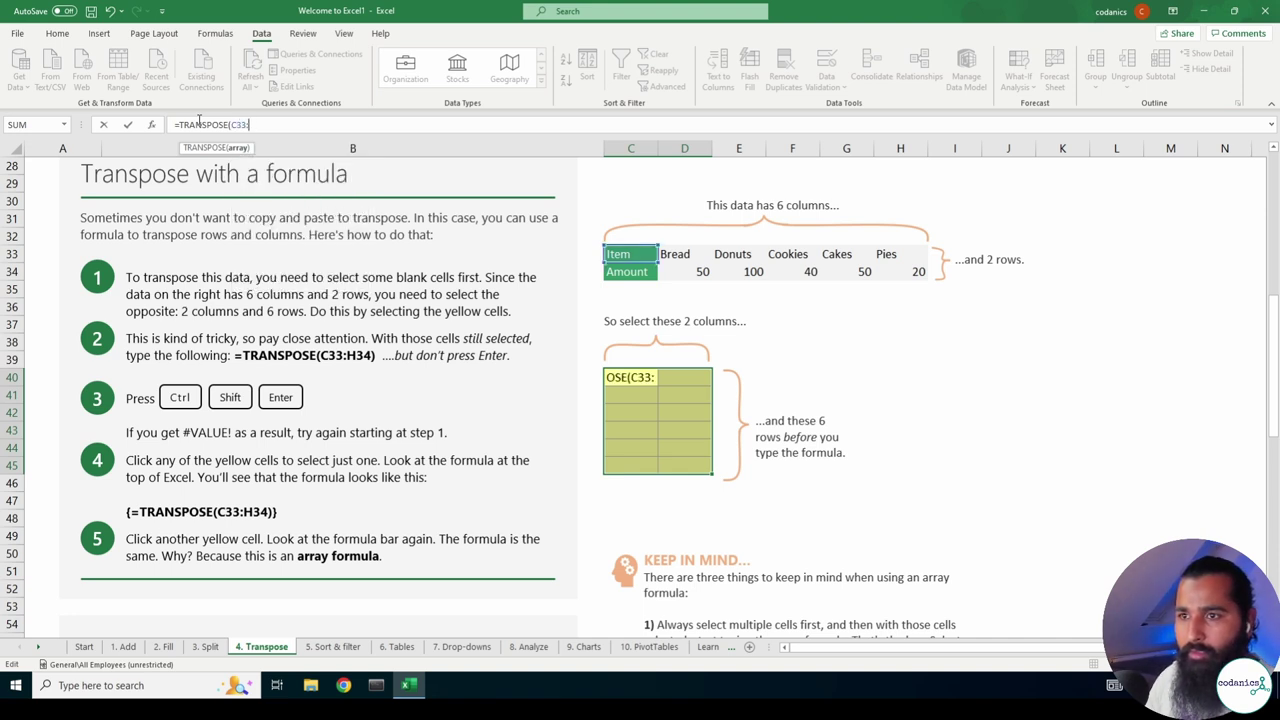
{"action": "type", "text": "H34"}
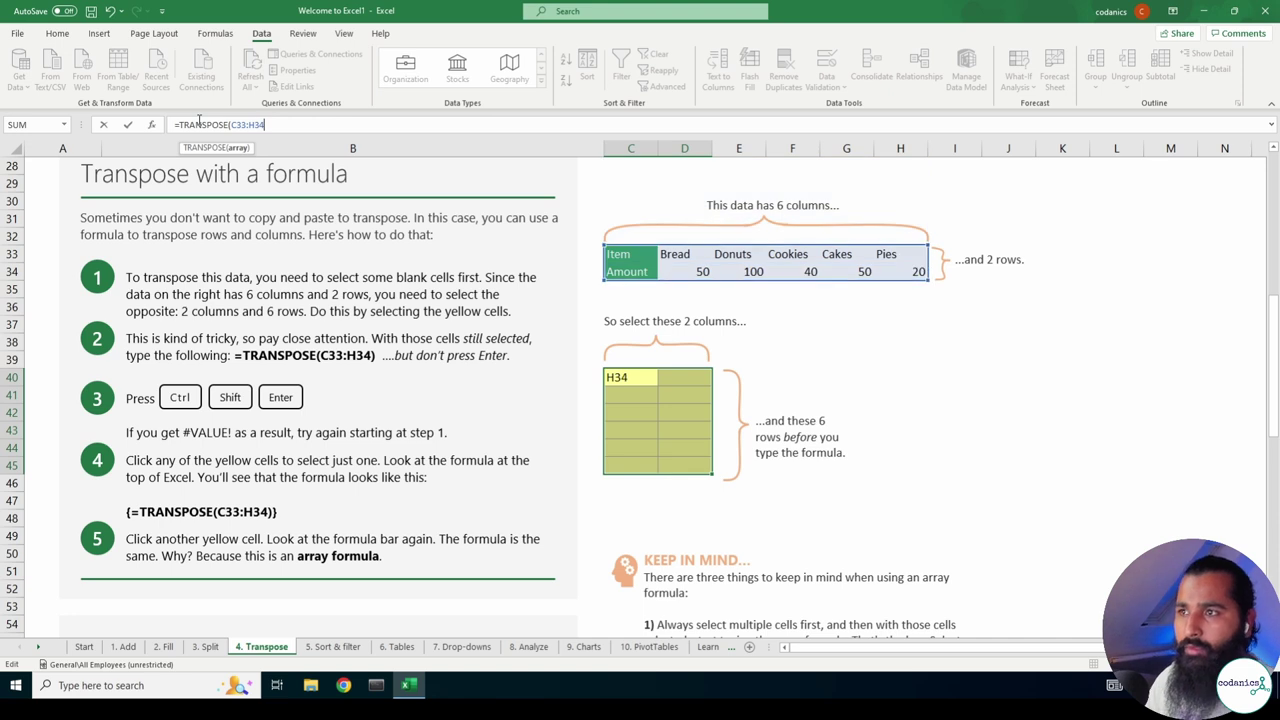
{"action": "type", "text": ")"}
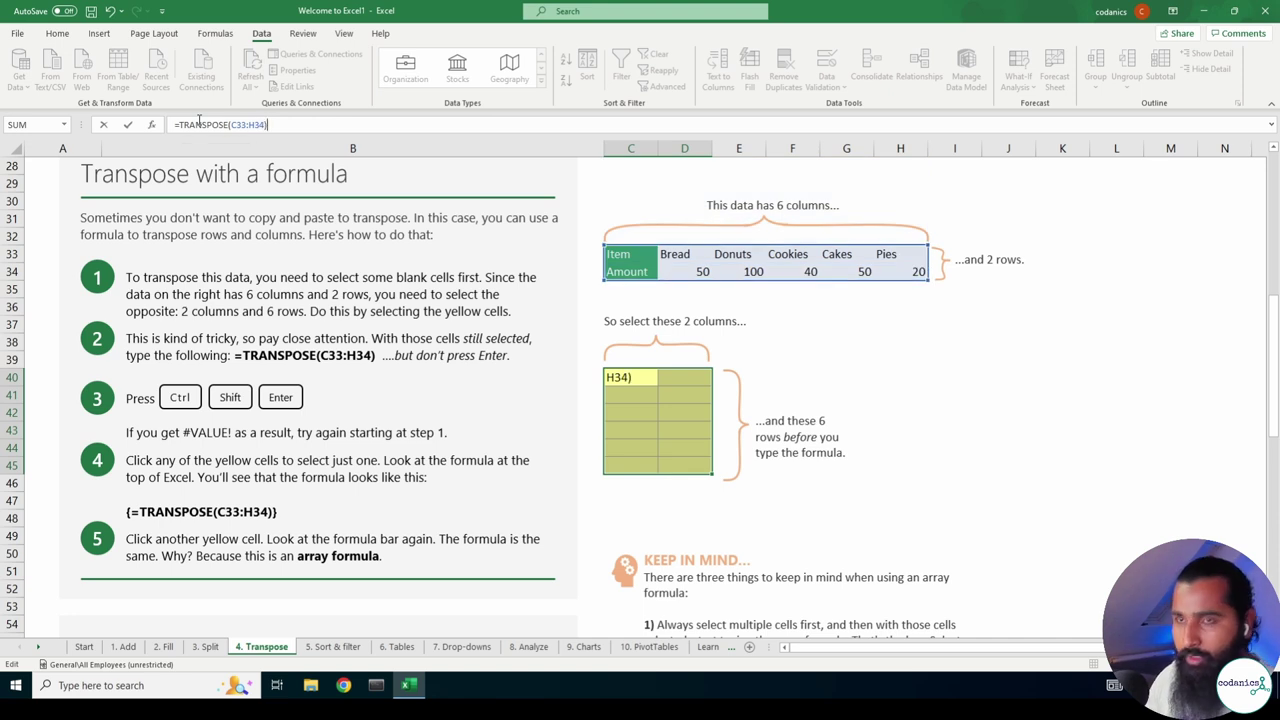
{"action": "key", "text": "ctrl+shift+Return"}
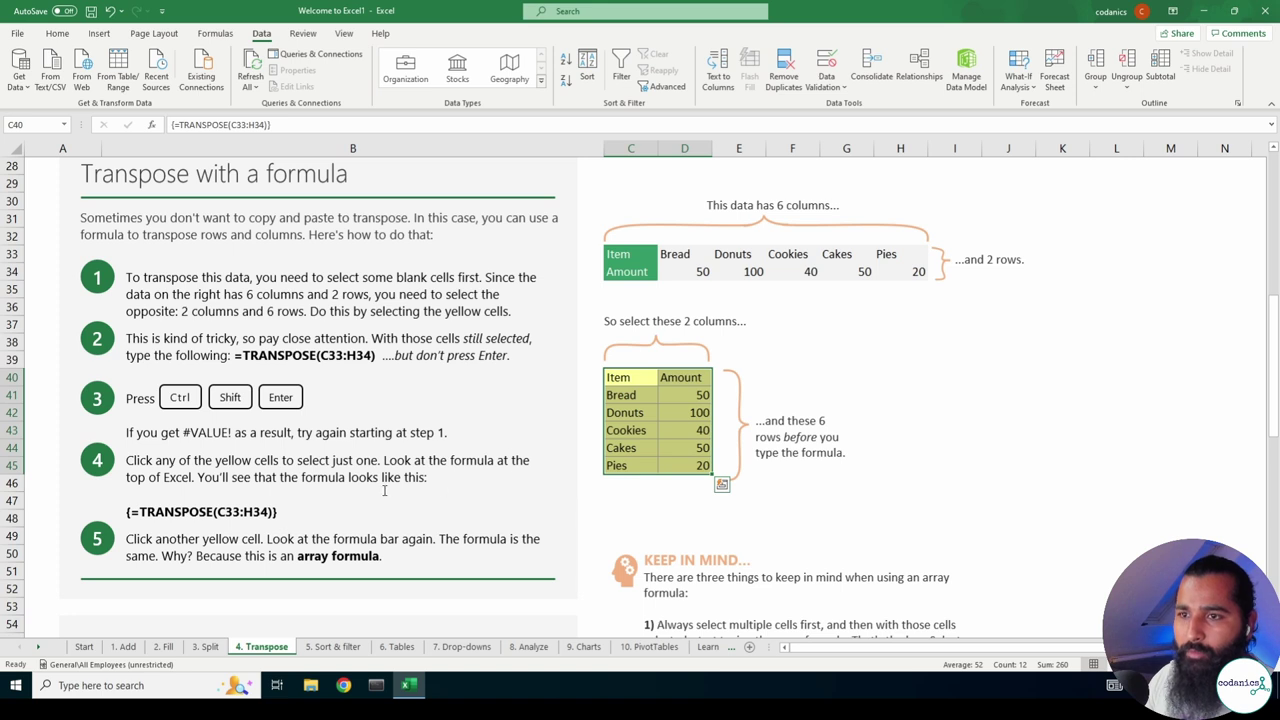
{"action": "left_click", "coordinate": [670, 448]}
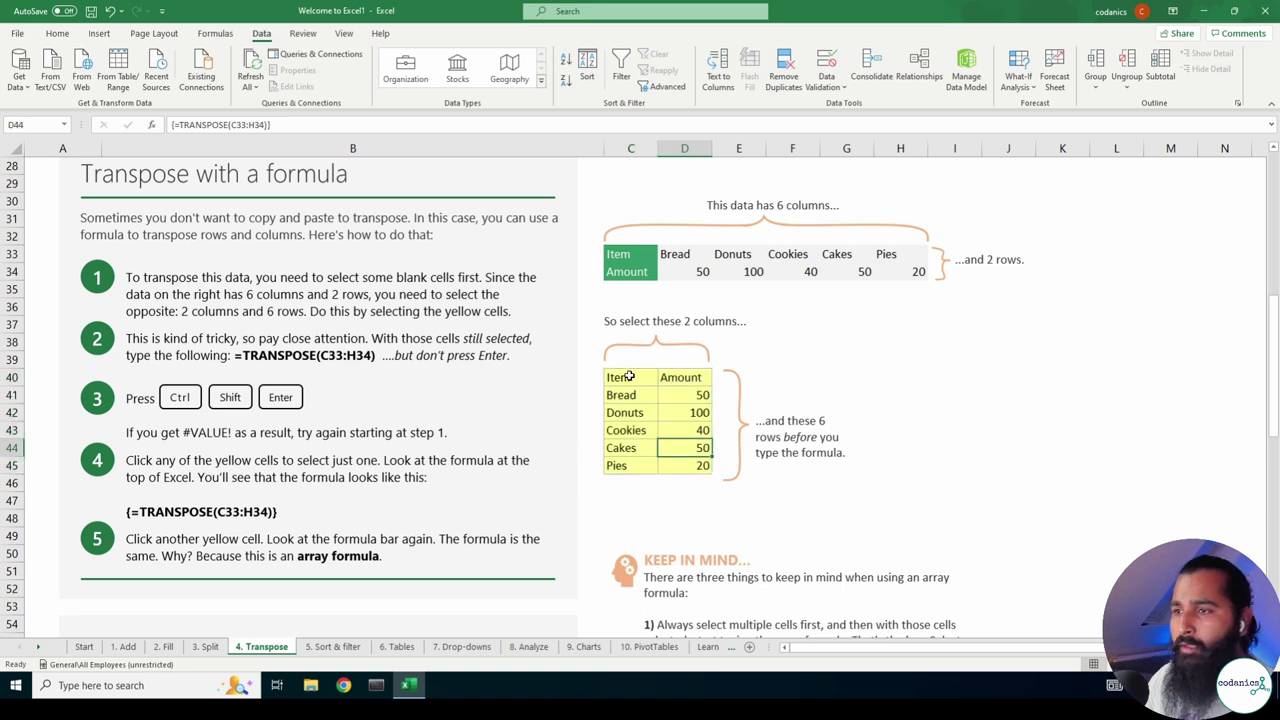
{"action": "left_click_drag", "start_coordinate": [630, 376], "coordinate": [700, 465]}
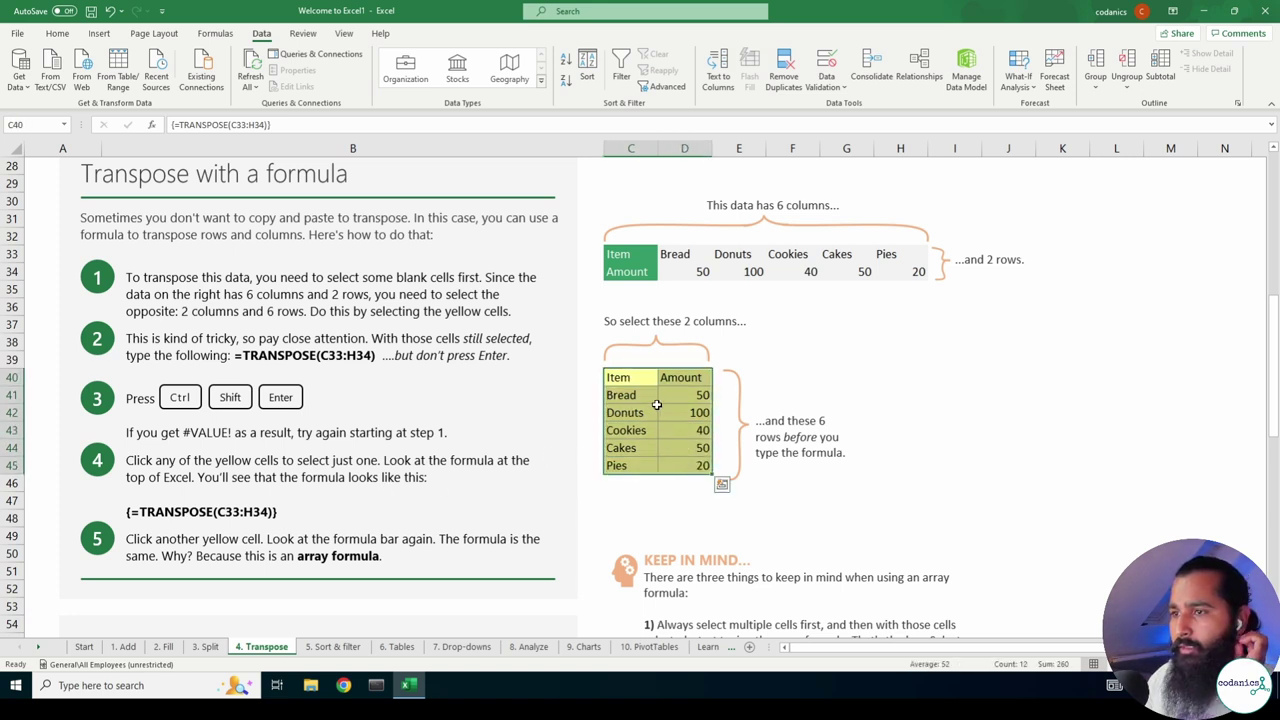
{"action": "left_click", "coordinate": [640, 380]}
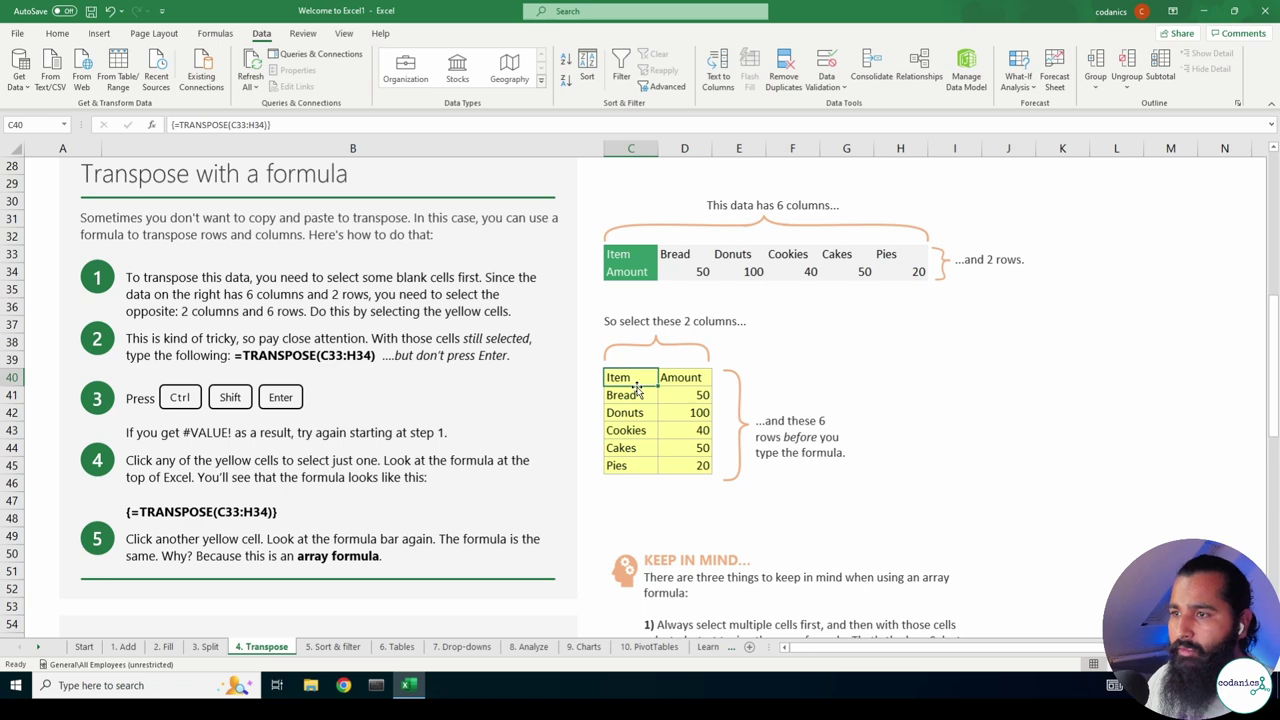
{"action": "double_click", "coordinate": [632, 395]}
{"action": "key", "text": "Escape"}
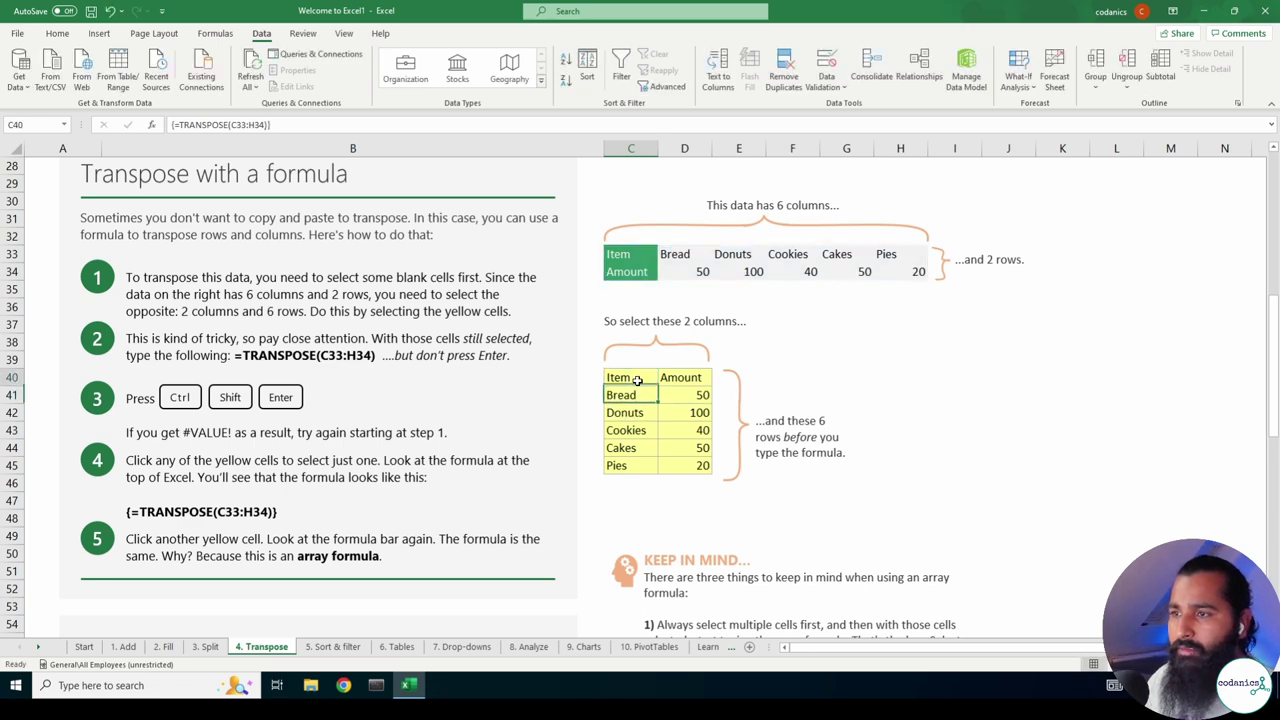
{"action": "double_click", "coordinate": [630, 378]}
{"action": "key", "text": "Escape"}
{"action": "double_click", "coordinate": [686, 376]}
{"action": "key", "text": "Escape"}
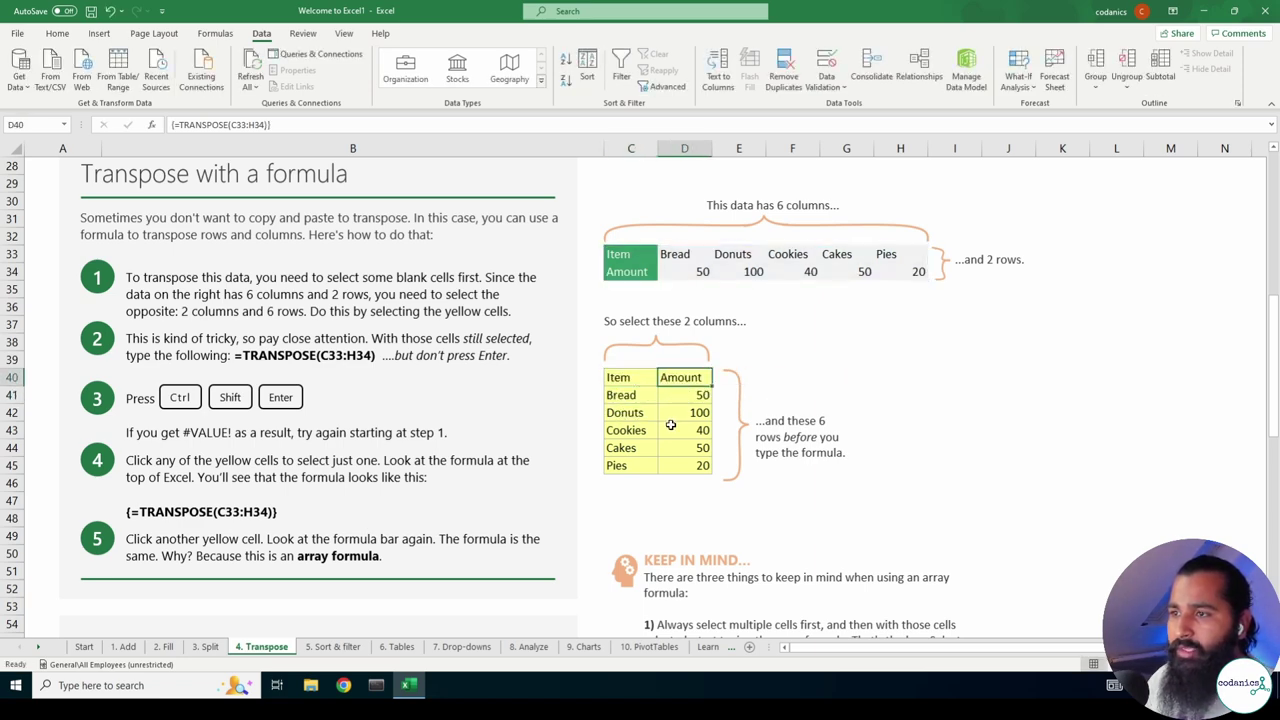
{"action": "double_click", "coordinate": [700, 396]}
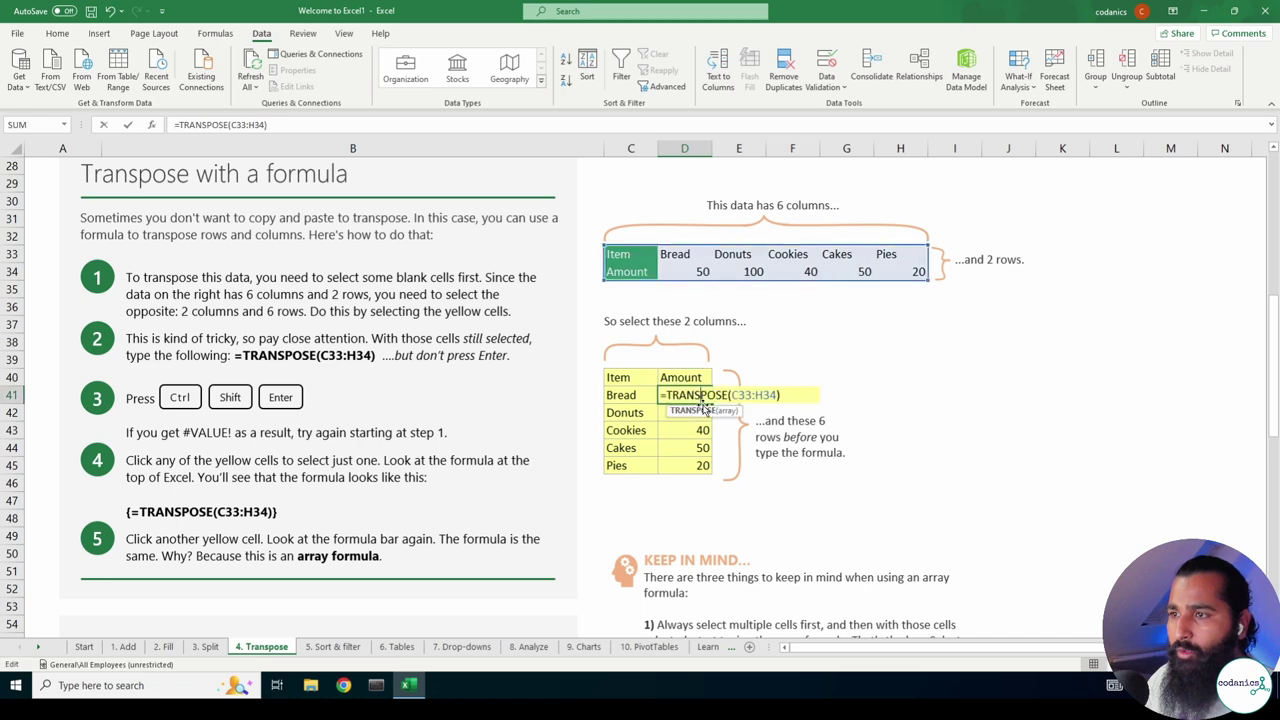
{"action": "key", "text": "Escape"}
{"action": "double_click", "coordinate": [700, 412]}
{"action": "key", "text": "Escape"}
{"action": "double_click", "coordinate": [685, 432]}
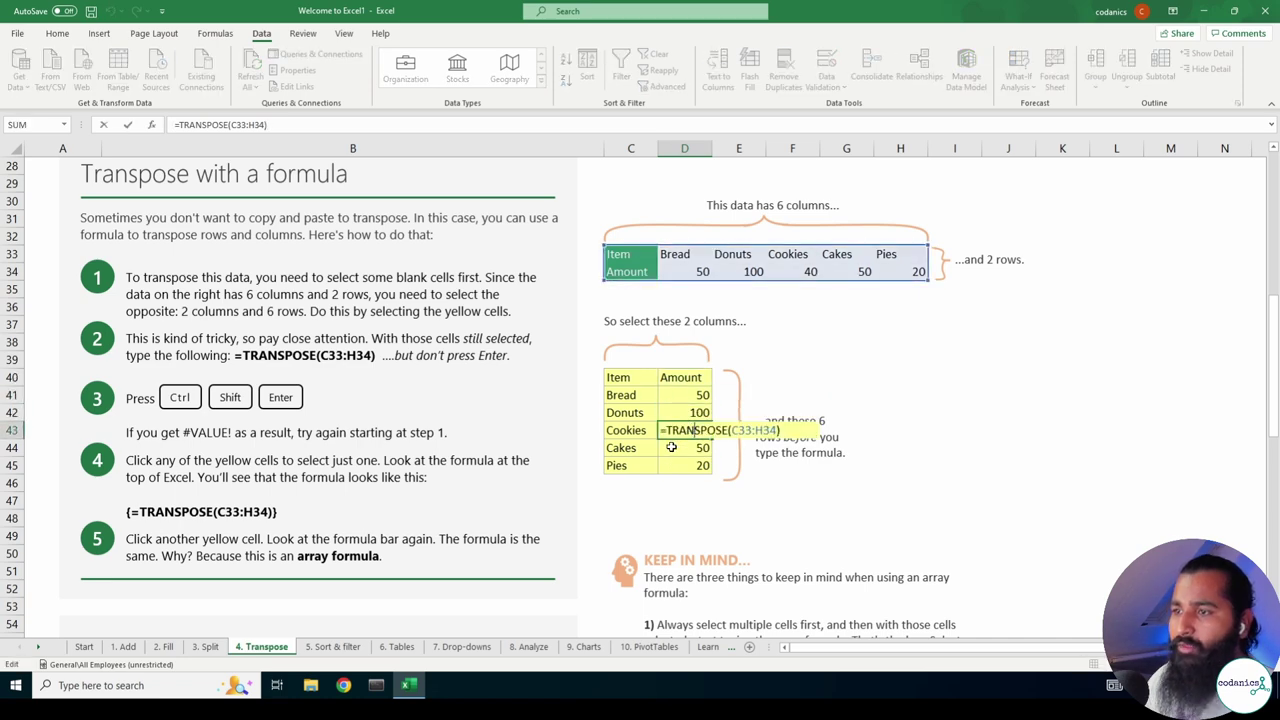
{"action": "key", "text": "Escape"}
{"action": "left_click", "coordinate": [672, 451]}
{"action": "double_click", "coordinate": [672, 451]}
{"action": "key", "text": "Escape"}
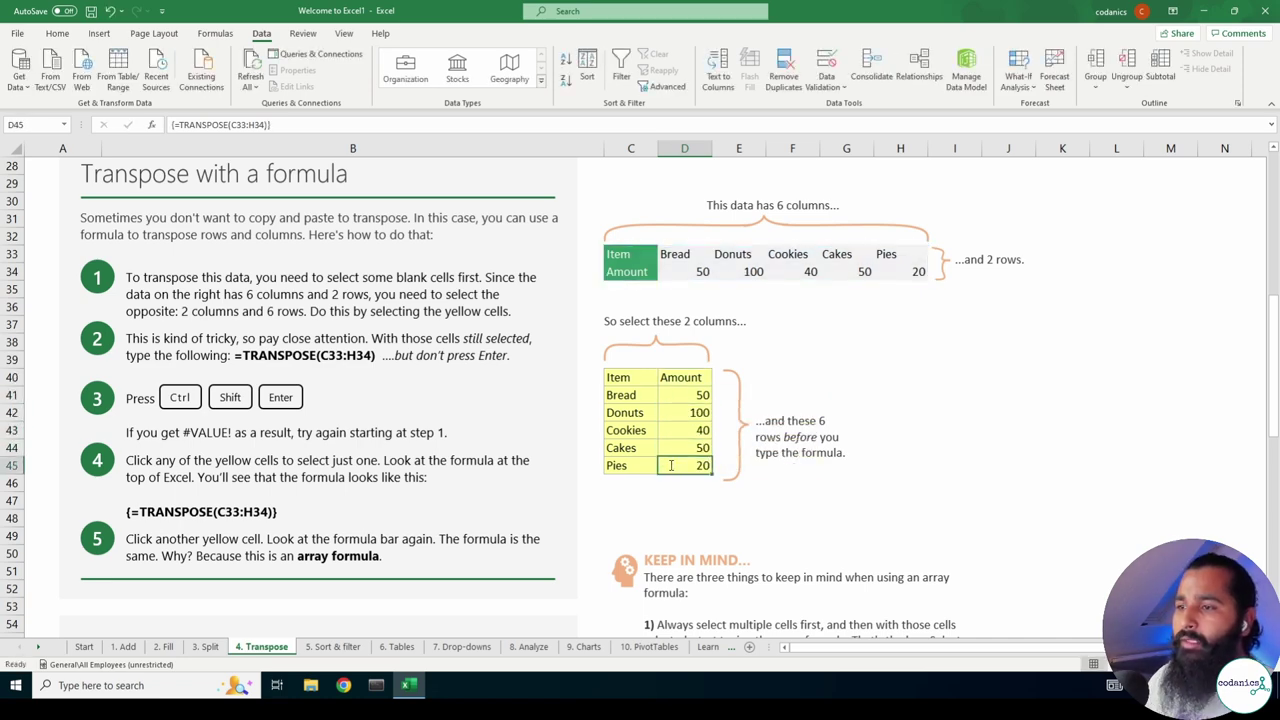
{"action": "double_click", "coordinate": [685, 465]}
{"action": "key", "text": "Escape"}
Scroll through and highlight the three Keep in Mind tips on array formulas.
{"action": "scroll", "coordinate": [906, 401], "scroll_direction": "down", "scroll_amount": 2}
{"action": "scroll", "coordinate": [906, 401], "scroll_direction": "down", "scroll_amount": 2}
{"action": "scroll", "coordinate": [907, 402], "scroll_direction": "down", "scroll_amount": 1}
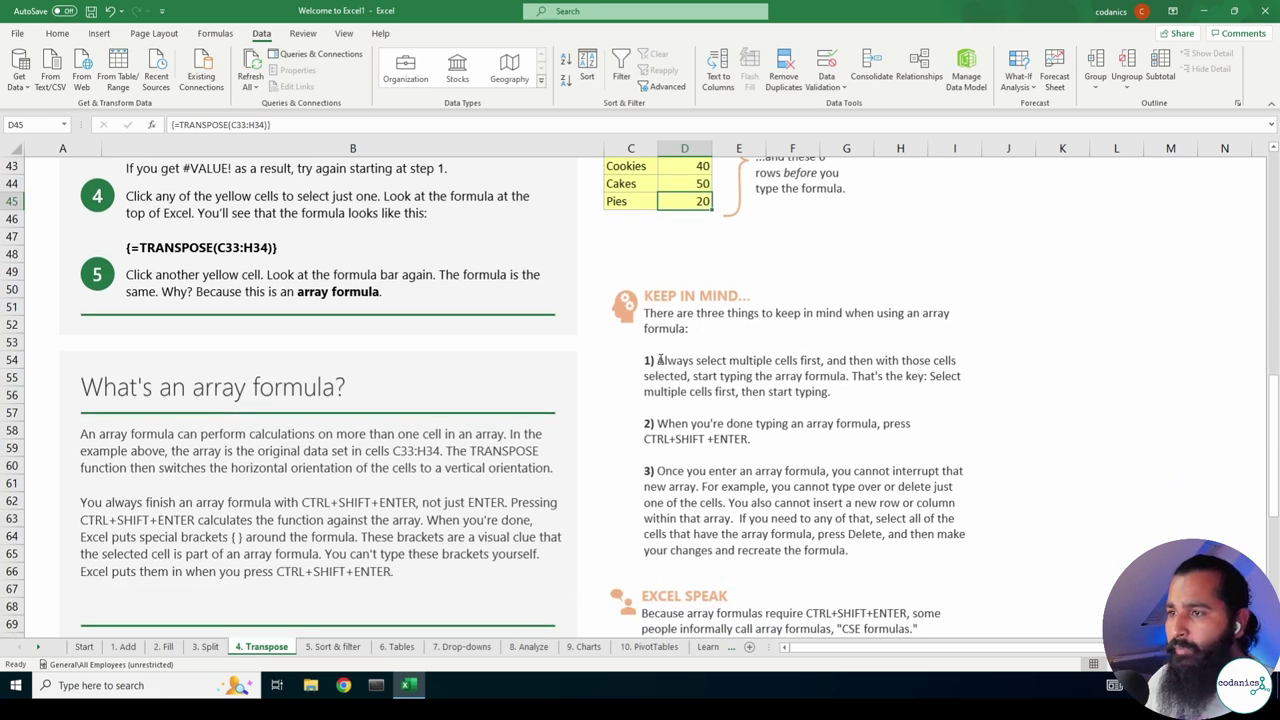
{"action": "left_click_drag", "start_coordinate": [659, 360], "coordinate": [835, 393]}
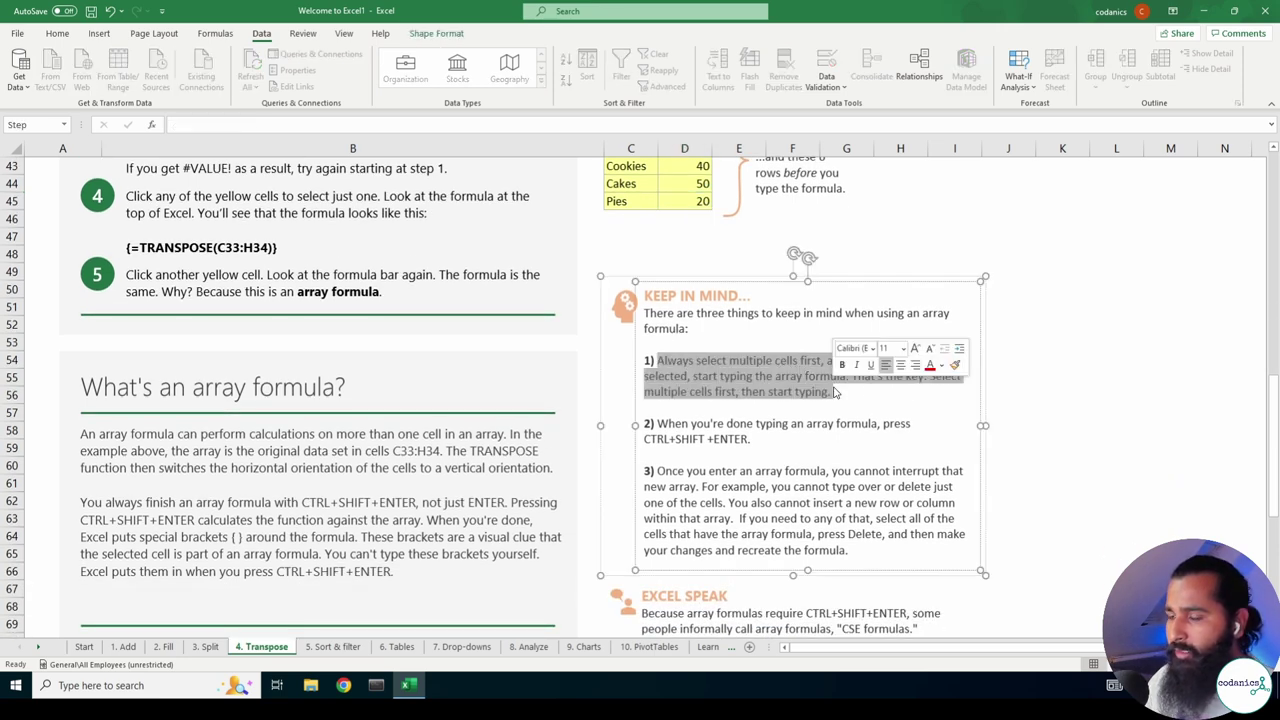
{"action": "scroll", "coordinate": [835, 393], "scroll_direction": "down", "scroll_amount": 1}
{"action": "left_click_drag", "start_coordinate": [659, 370], "coordinate": [752, 386]}
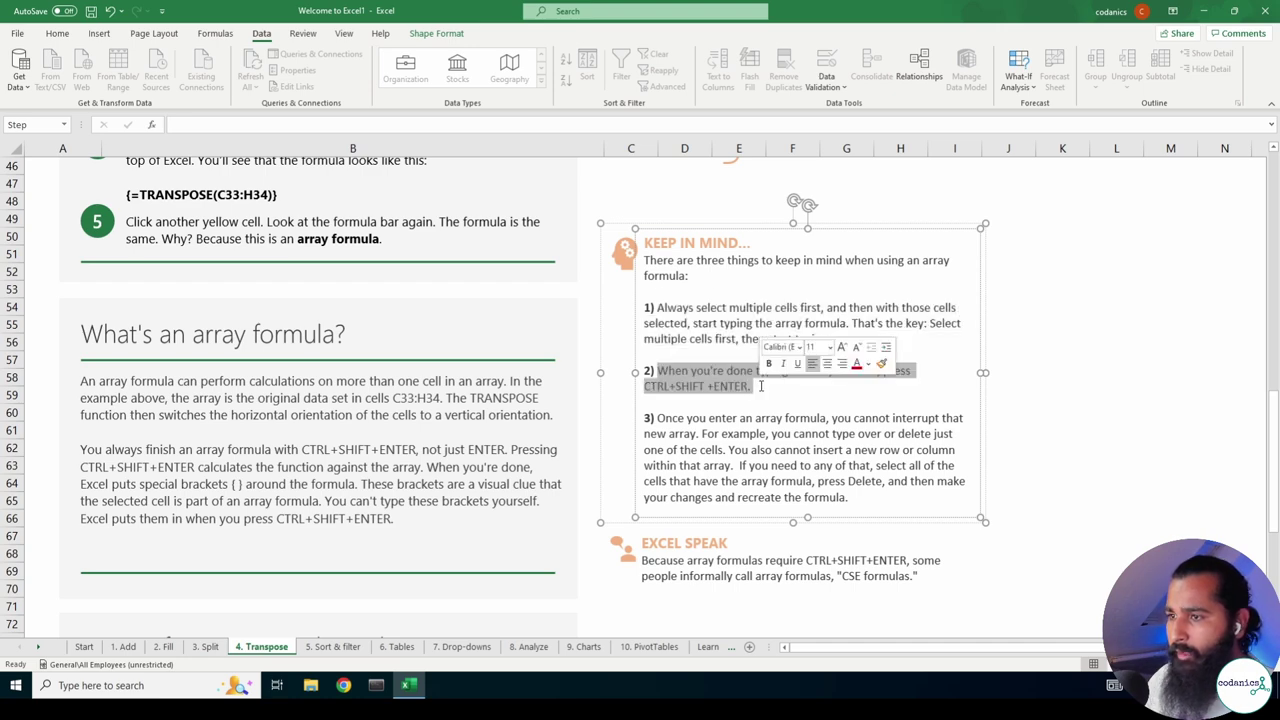
{"action": "scroll", "coordinate": [760, 386], "scroll_direction": "down", "scroll_amount": 1}
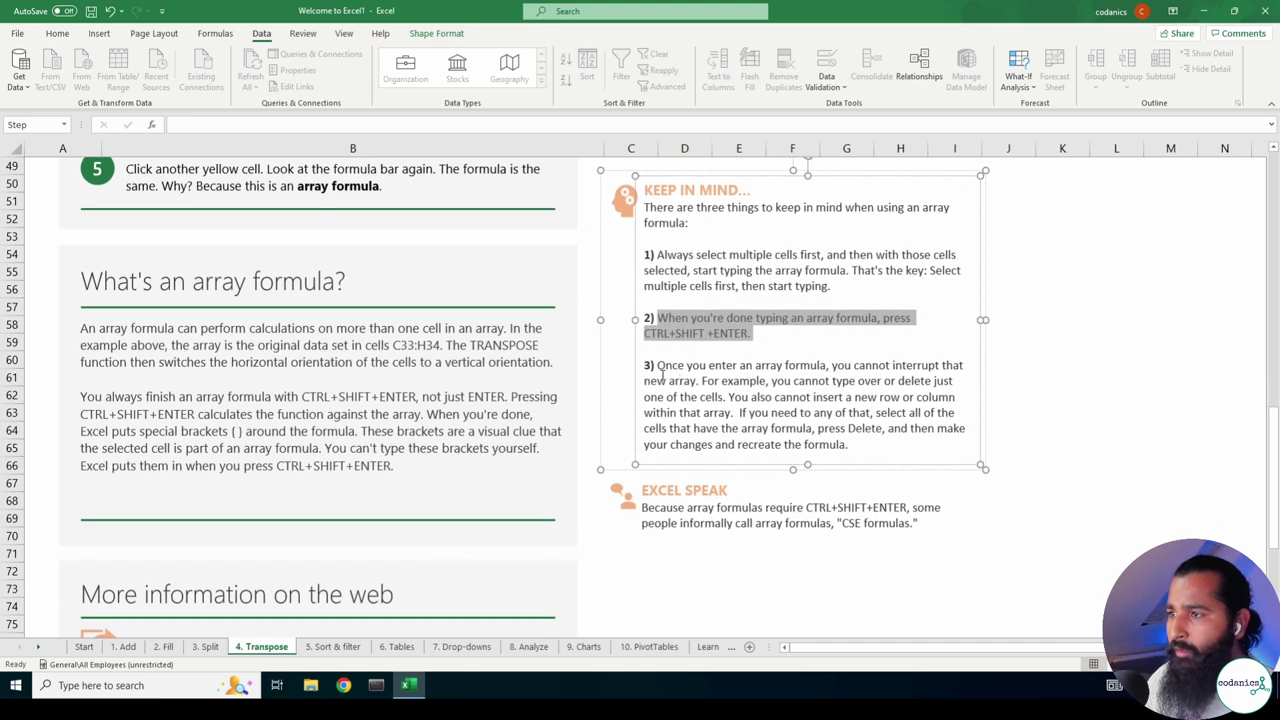
{"action": "left_click_drag", "start_coordinate": [659, 366], "coordinate": [866, 441]}
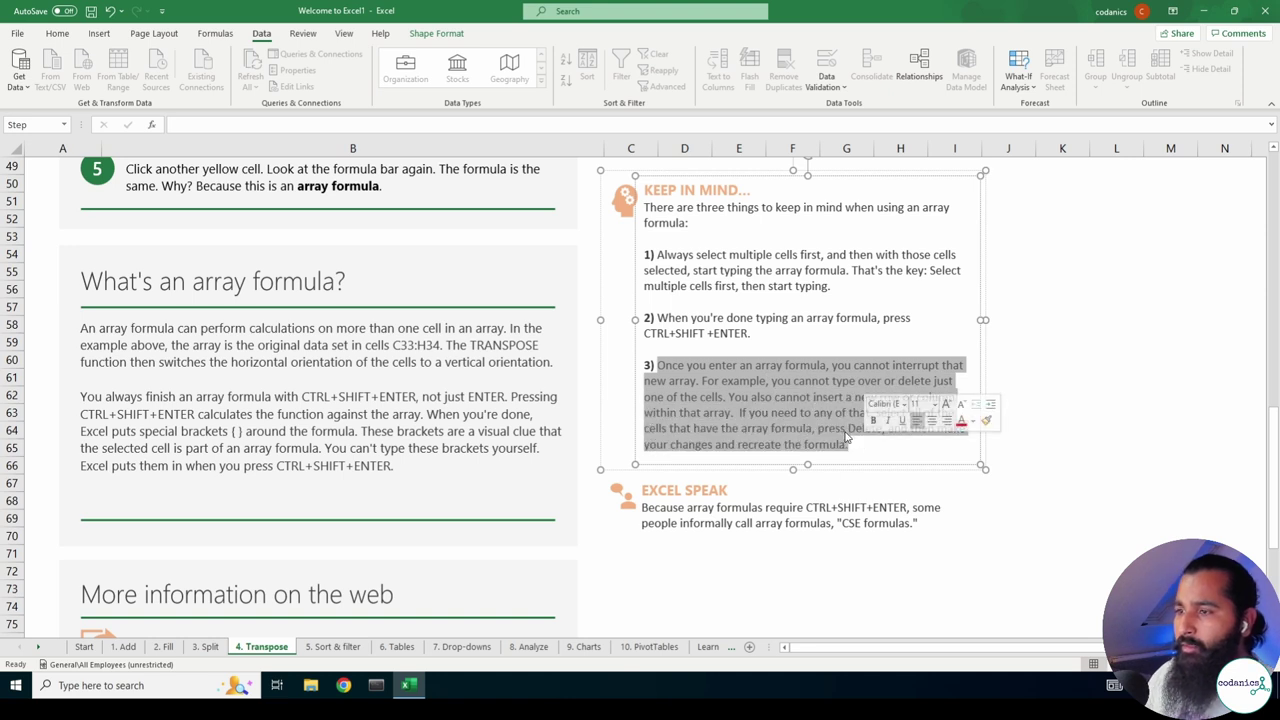
{"action": "scroll", "coordinate": [846, 437], "scroll_direction": "down", "scroll_amount": 1}
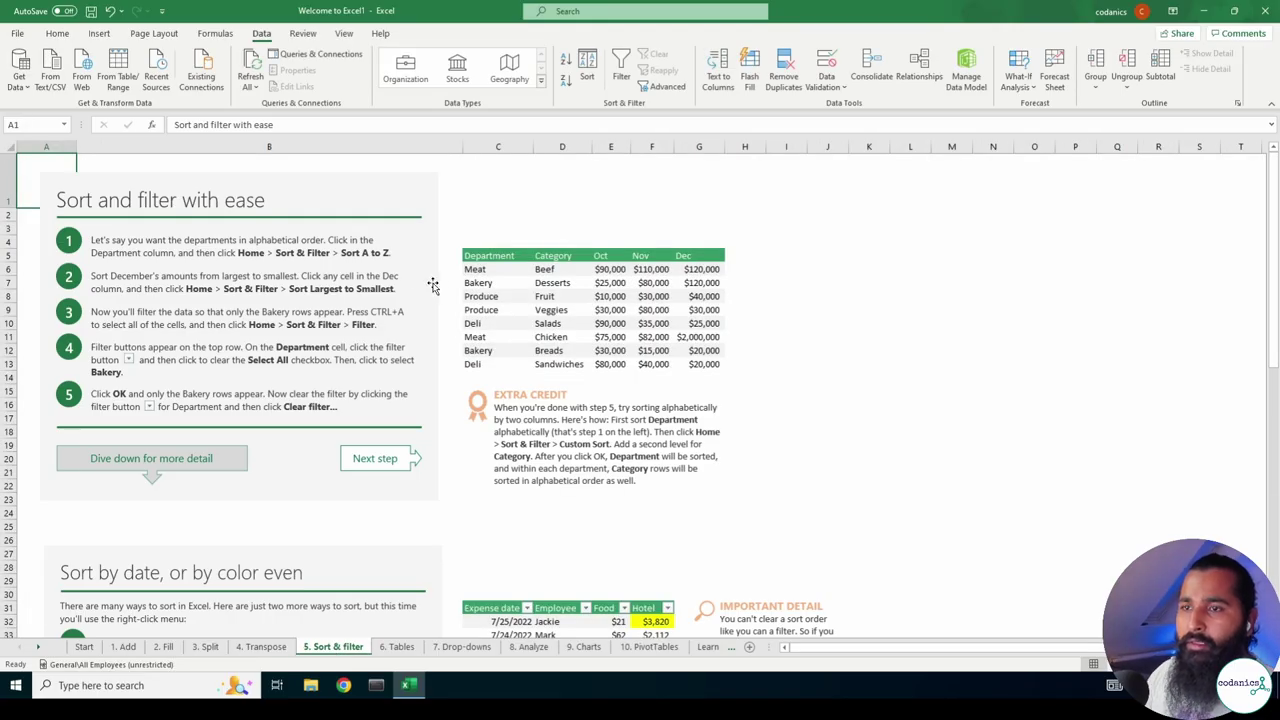
Return to the top of the Sort & filter sheet and select the Department heading cell.
{"action": "scroll", "coordinate": [531, 329], "scroll_direction": "up", "scroll_amount": 2}
{"action": "scroll", "coordinate": [803, 377], "scroll_direction": "up", "scroll_amount": 1}
{"action": "scroll", "coordinate": [803, 377], "scroll_direction": "up", "scroll_amount": 2}
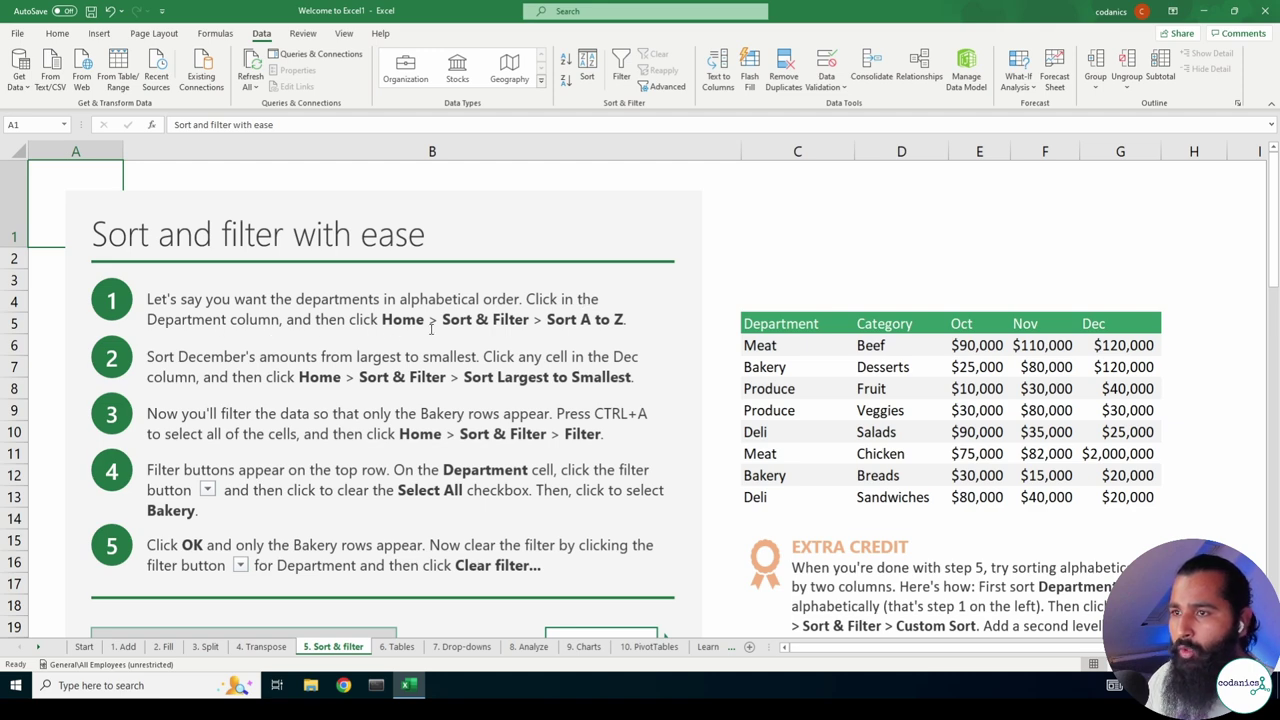
{"action": "left_click", "coordinate": [781, 328]}
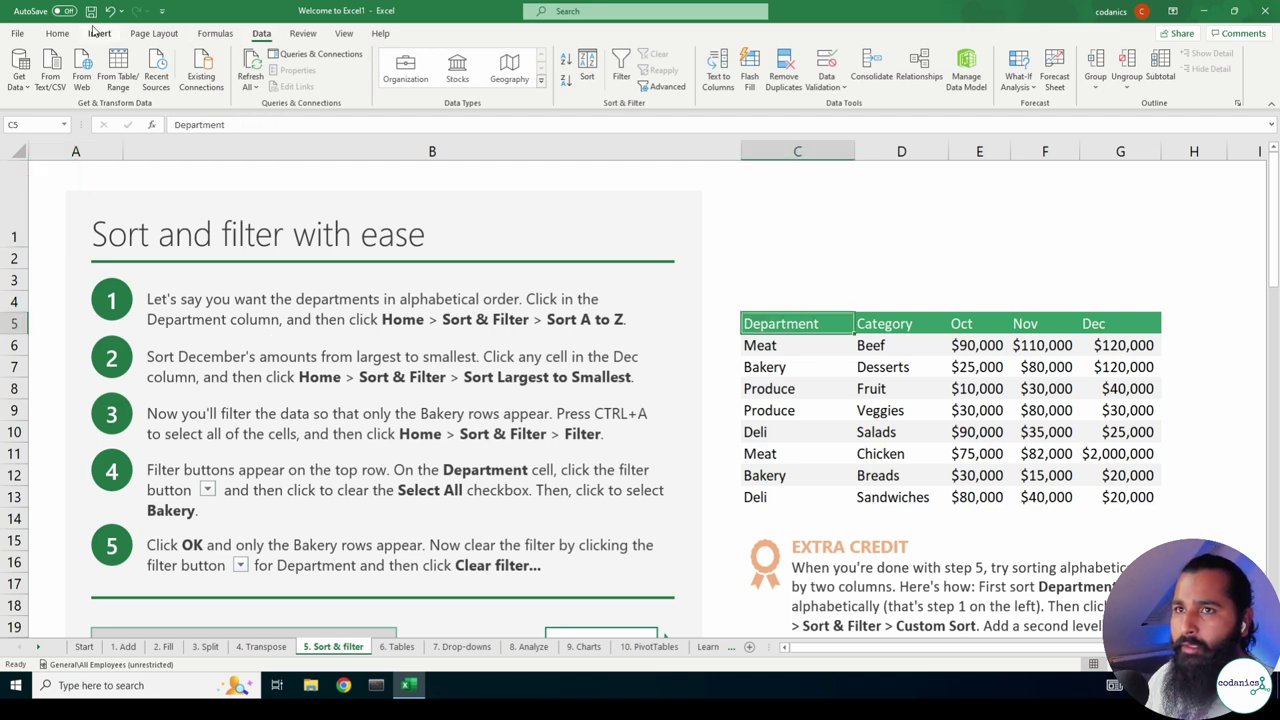
Sort the sales table by Department A to Z from the Home tab's Sort & Filter menu.
{"action": "left_click", "coordinate": [62, 35]}
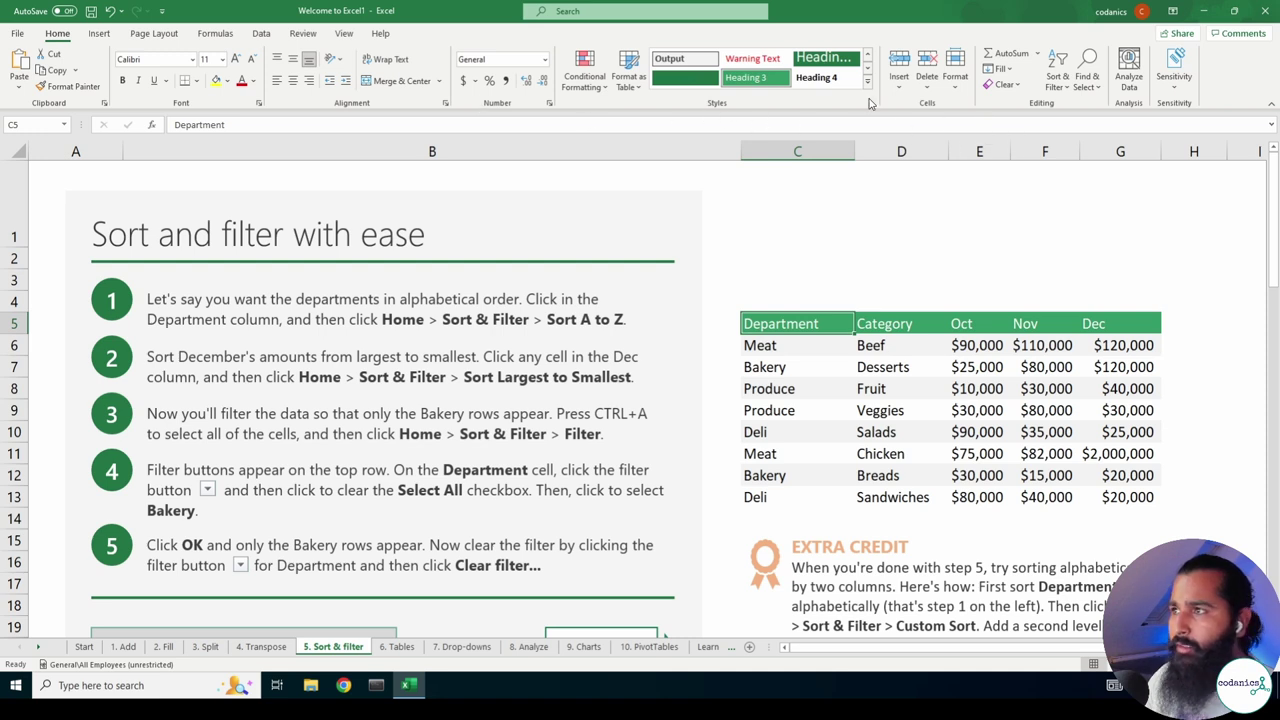
{"action": "left_click", "coordinate": [1060, 64]}
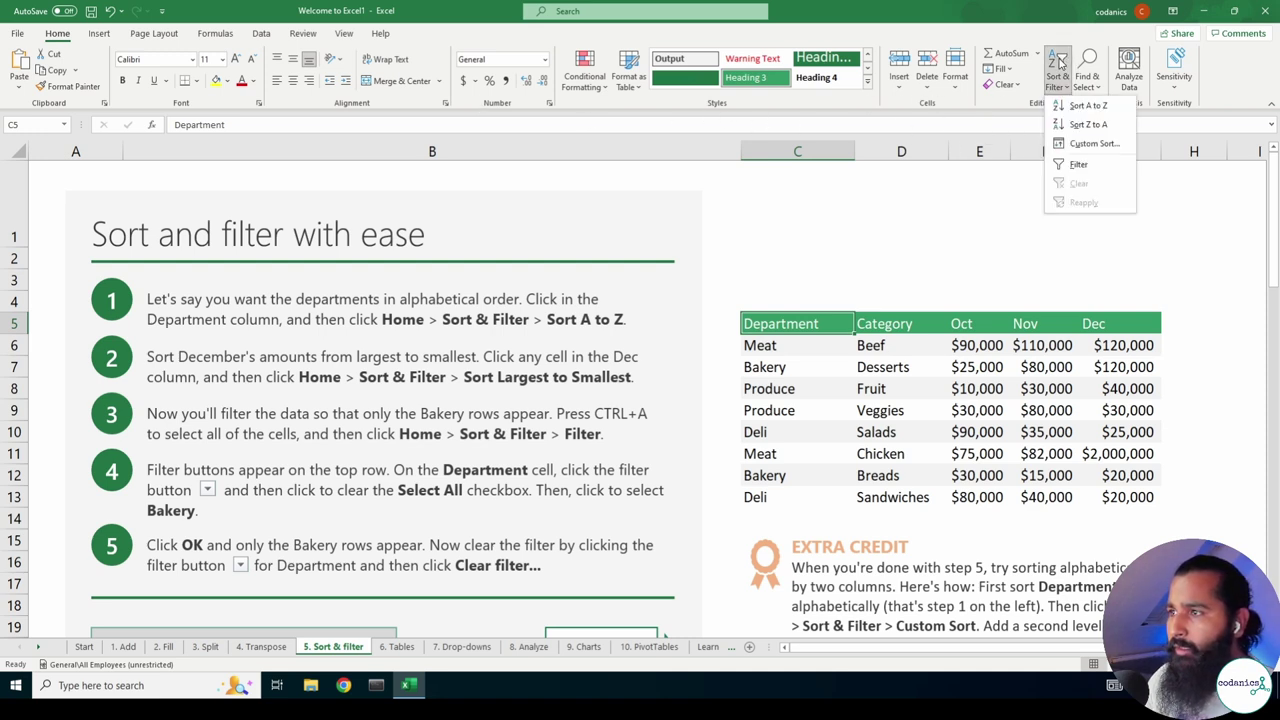
{"action": "left_click", "coordinate": [1088, 106]}
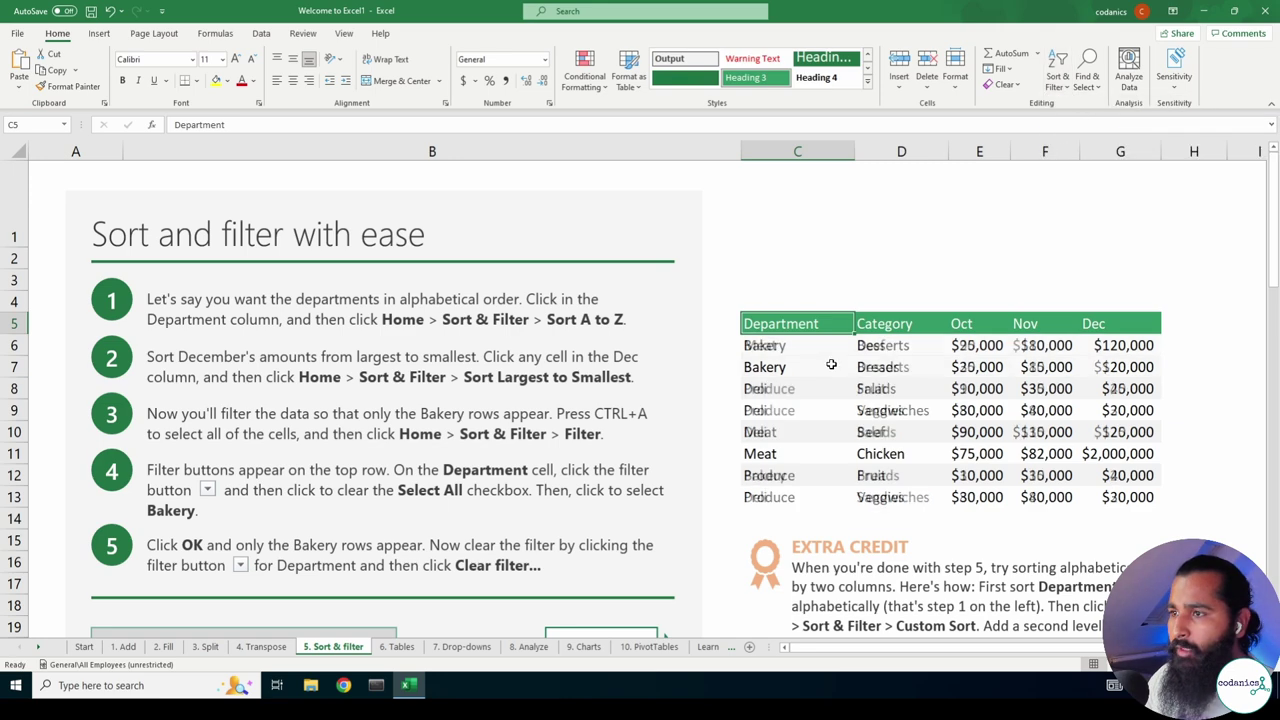
{"action": "left_click_drag", "start_coordinate": [778, 348], "coordinate": [776, 494]}
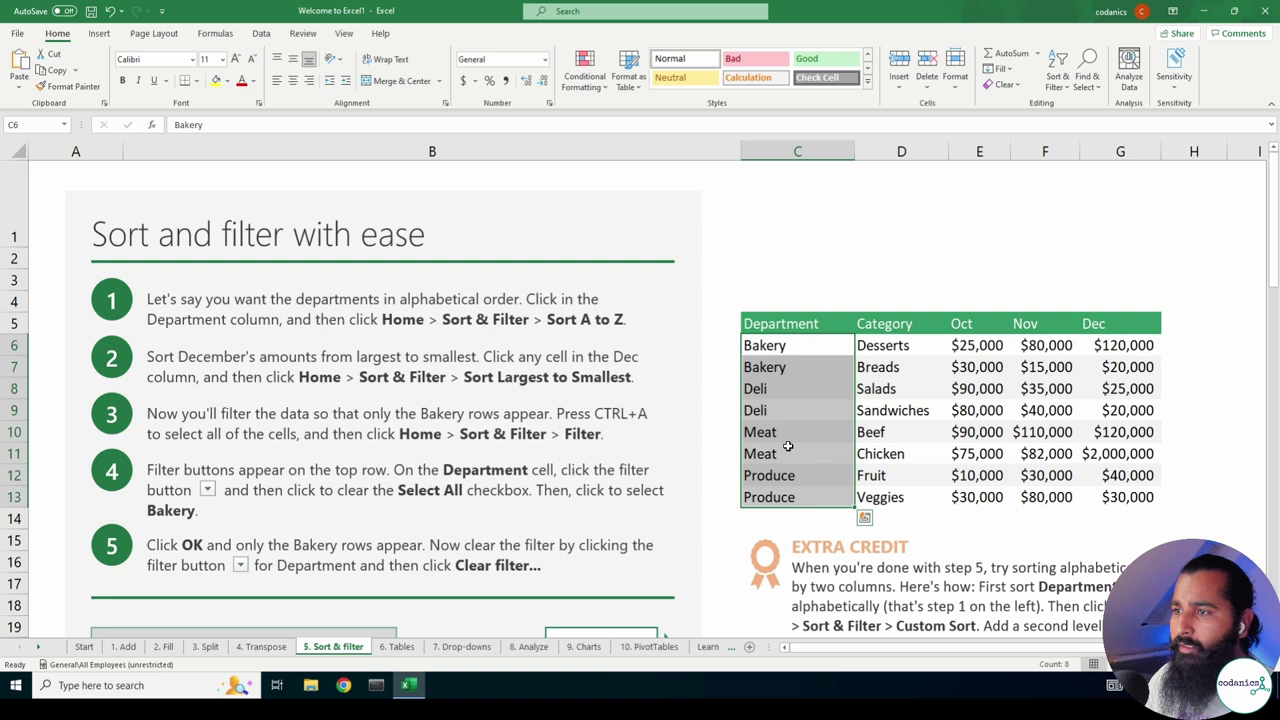
{"action": "left_click", "coordinate": [807, 344]}
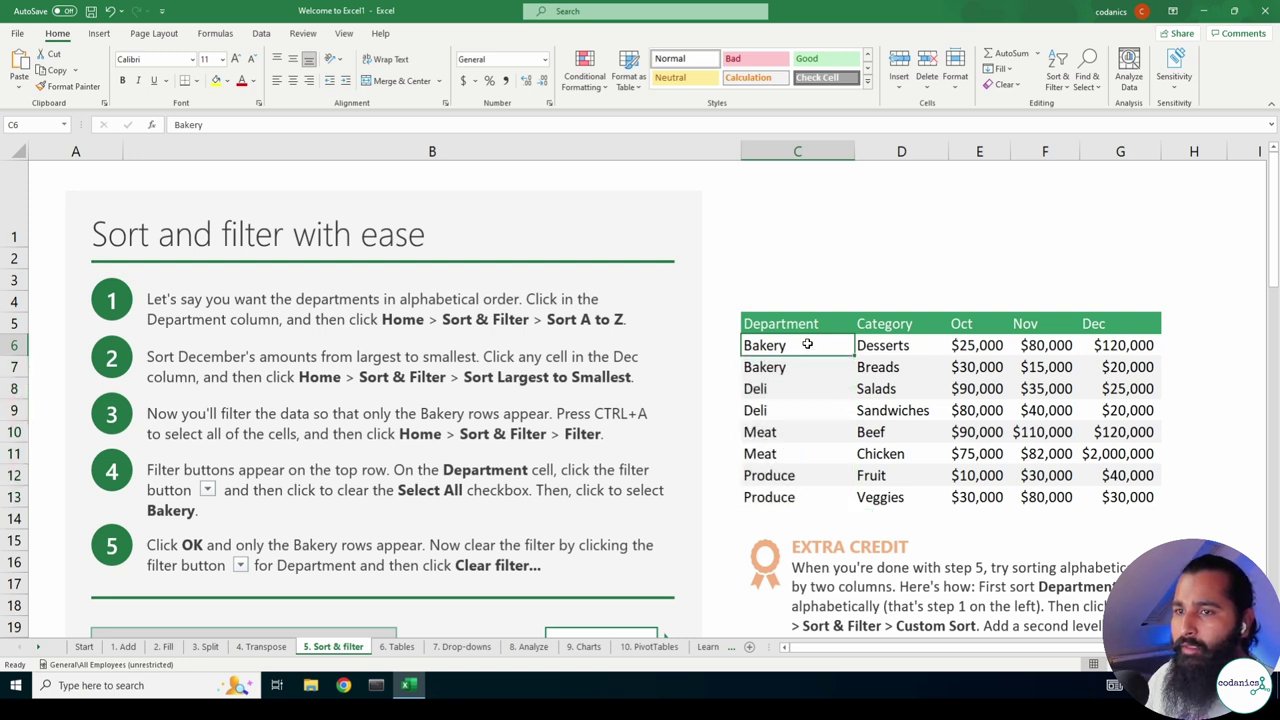
Sort the table by Dec amounts, largest to smallest.
{"action": "left_click", "coordinate": [1128, 345]}
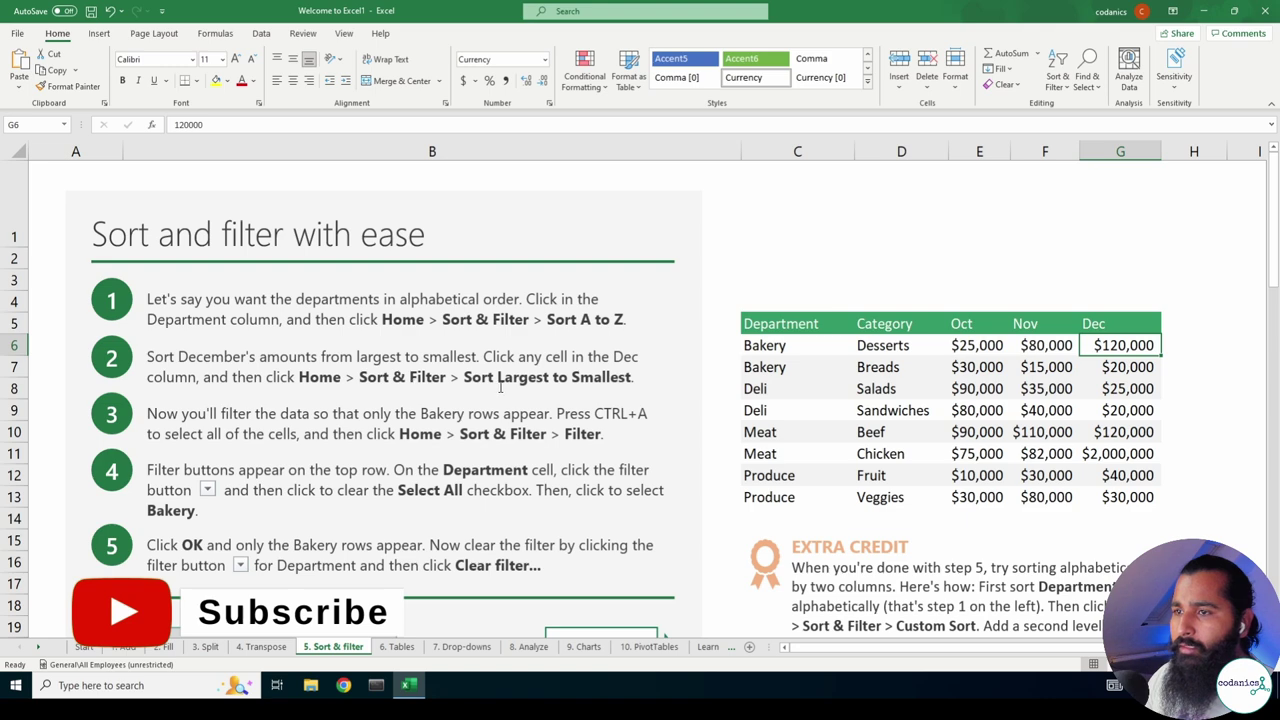
{"action": "left_click", "coordinate": [1062, 88]}
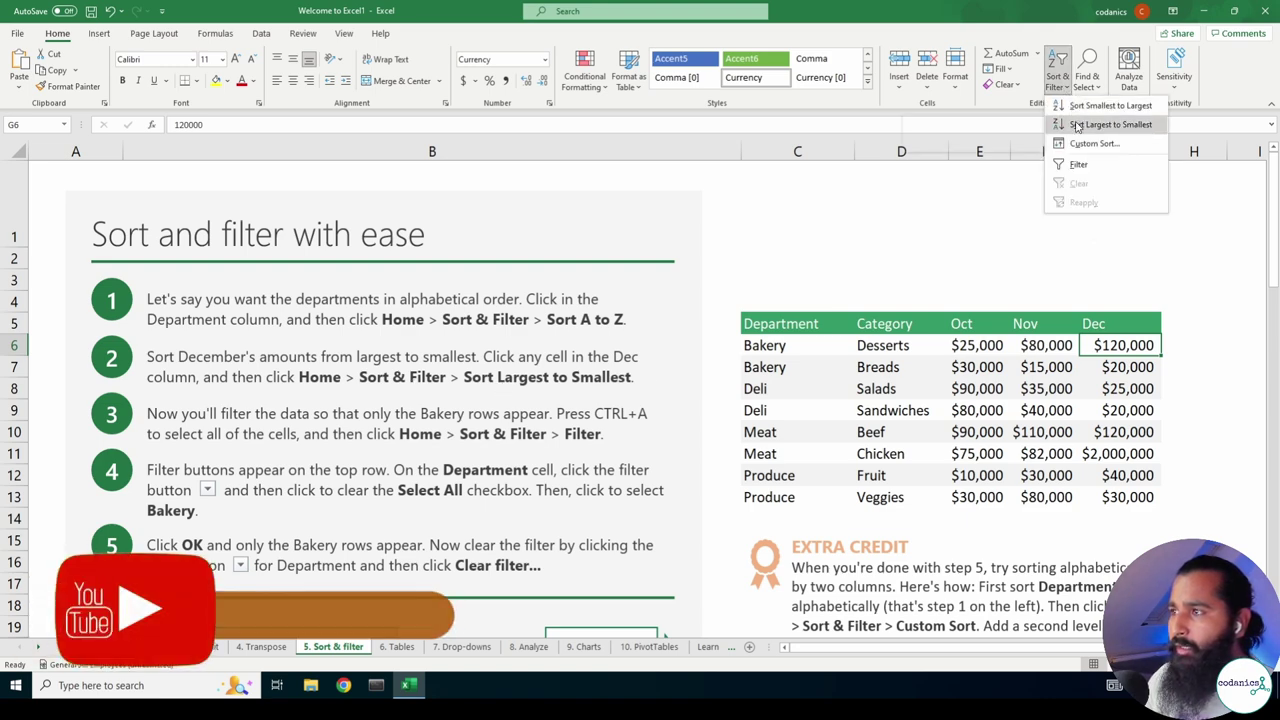
{"action": "left_click", "coordinate": [1077, 125]}
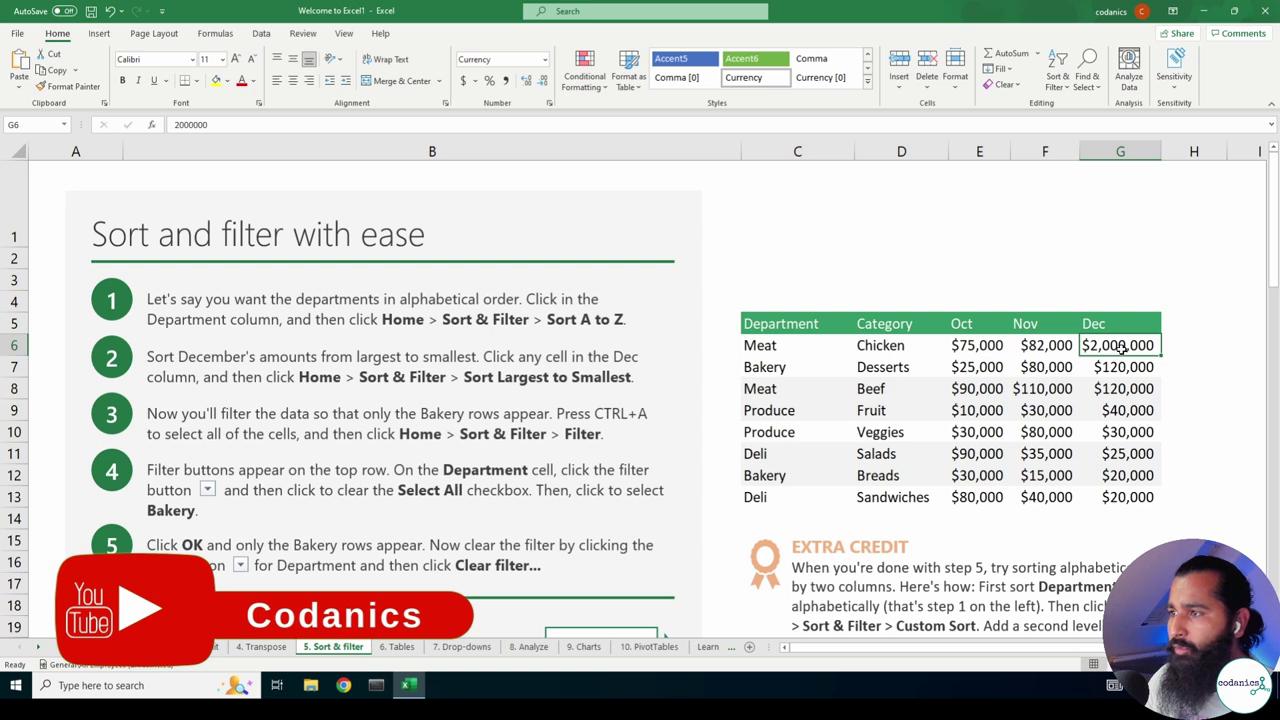
{"action": "left_click_drag", "start_coordinate": [1120, 346], "coordinate": [1125, 497]}
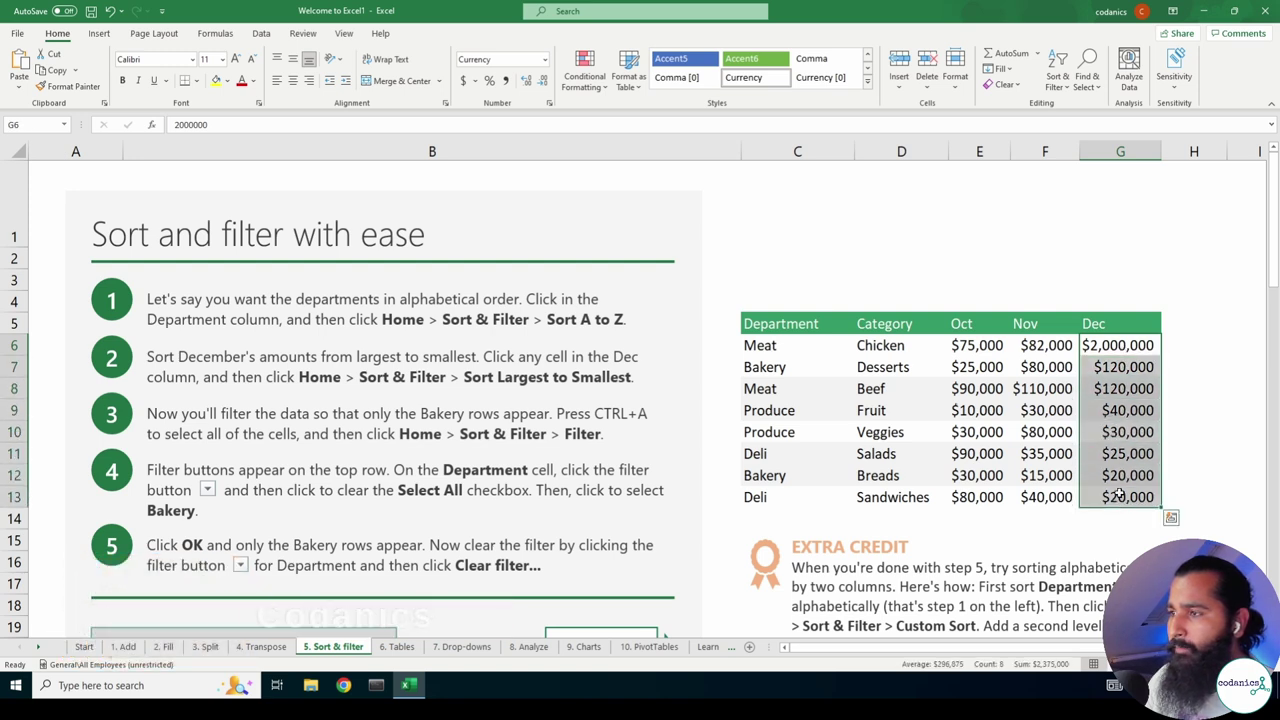
{"action": "left_click", "coordinate": [1120, 326]}
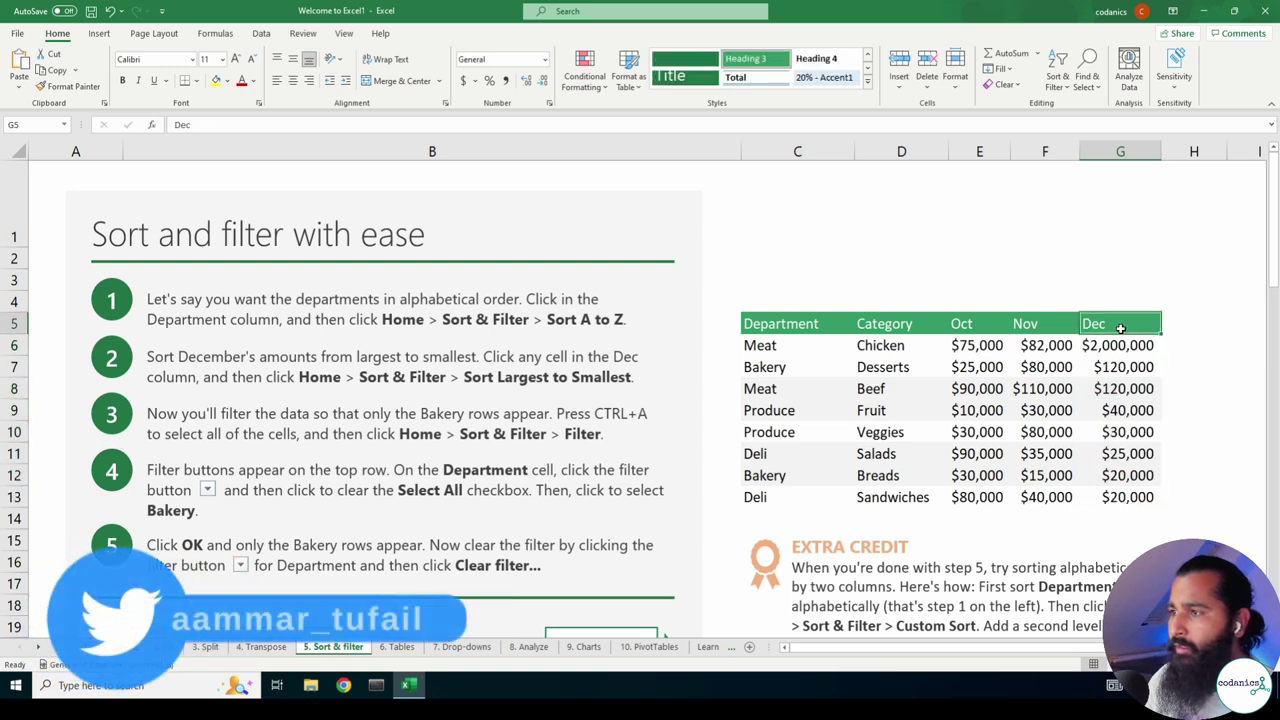
{"action": "left_click", "coordinate": [1057, 70]}
{"action": "left_click", "coordinate": [1077, 124]}
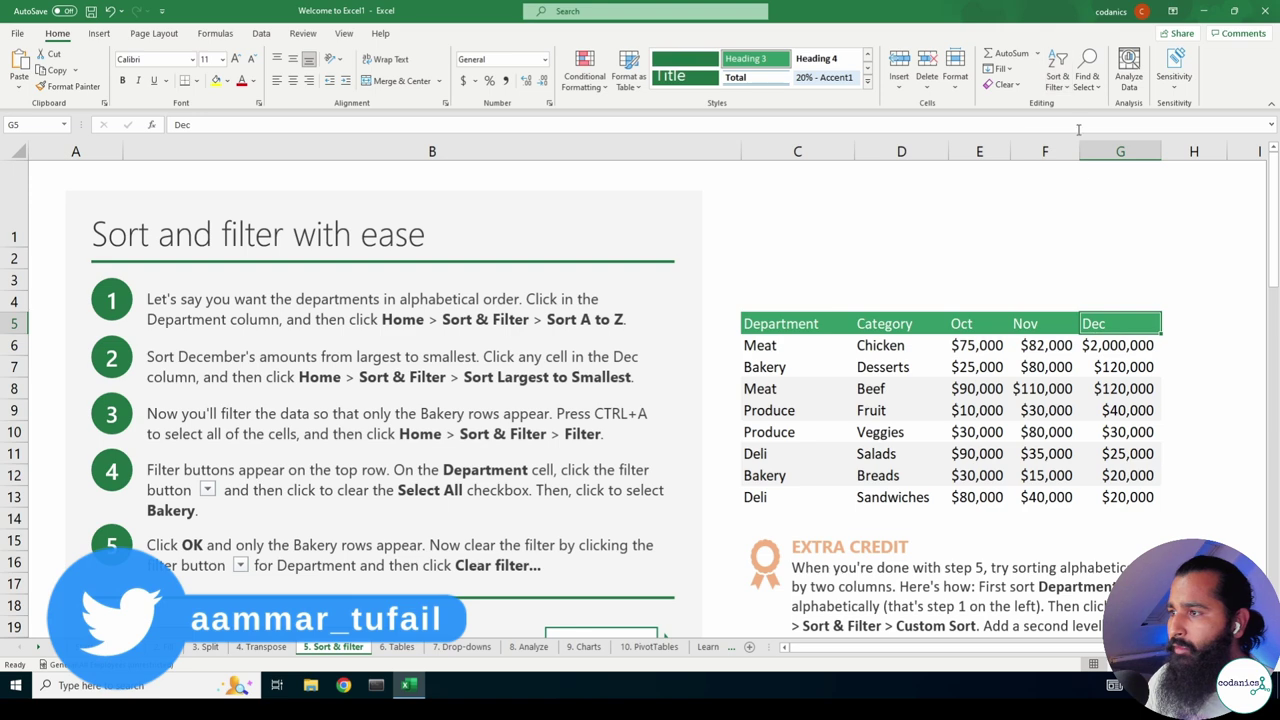
Sort by Nov largest to smallest, then by Oct smallest to largest.
{"action": "left_click", "coordinate": [1040, 325]}
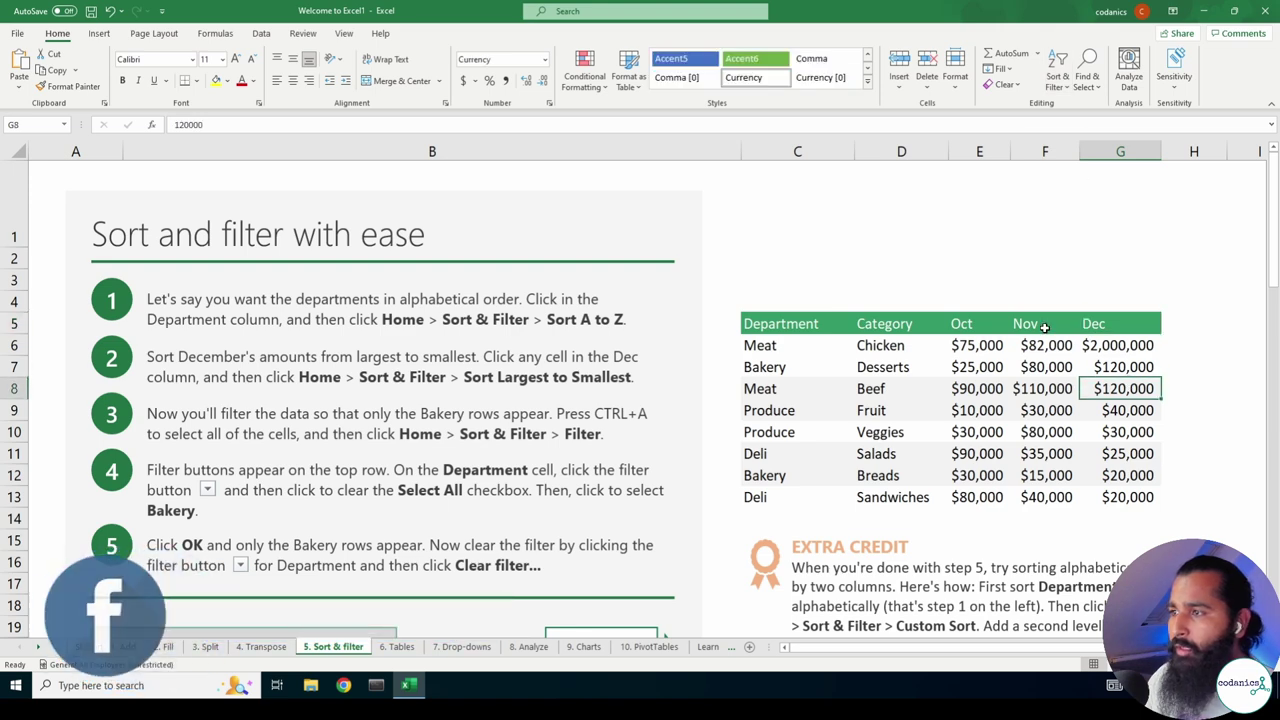
{"action": "left_click", "coordinate": [1062, 76]}
{"action": "left_click", "coordinate": [1072, 125]}
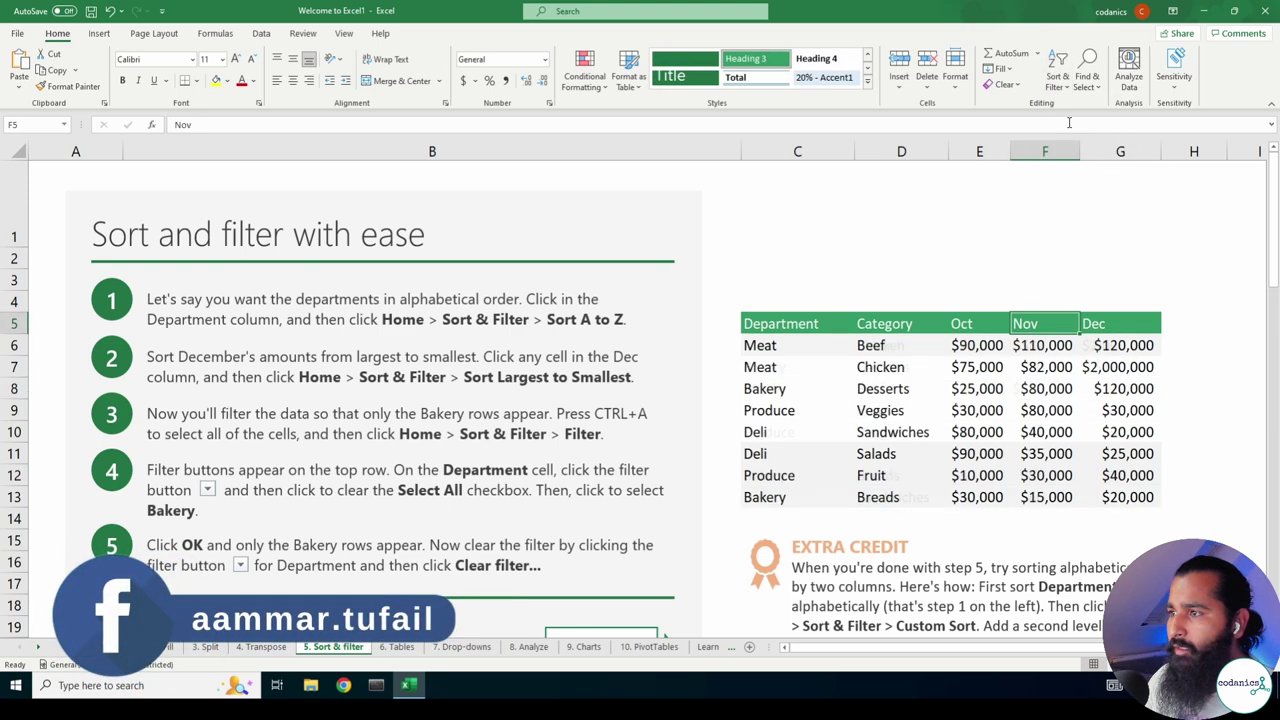
{"action": "left_click", "coordinate": [985, 324]}
{"action": "left_click", "coordinate": [1057, 76]}
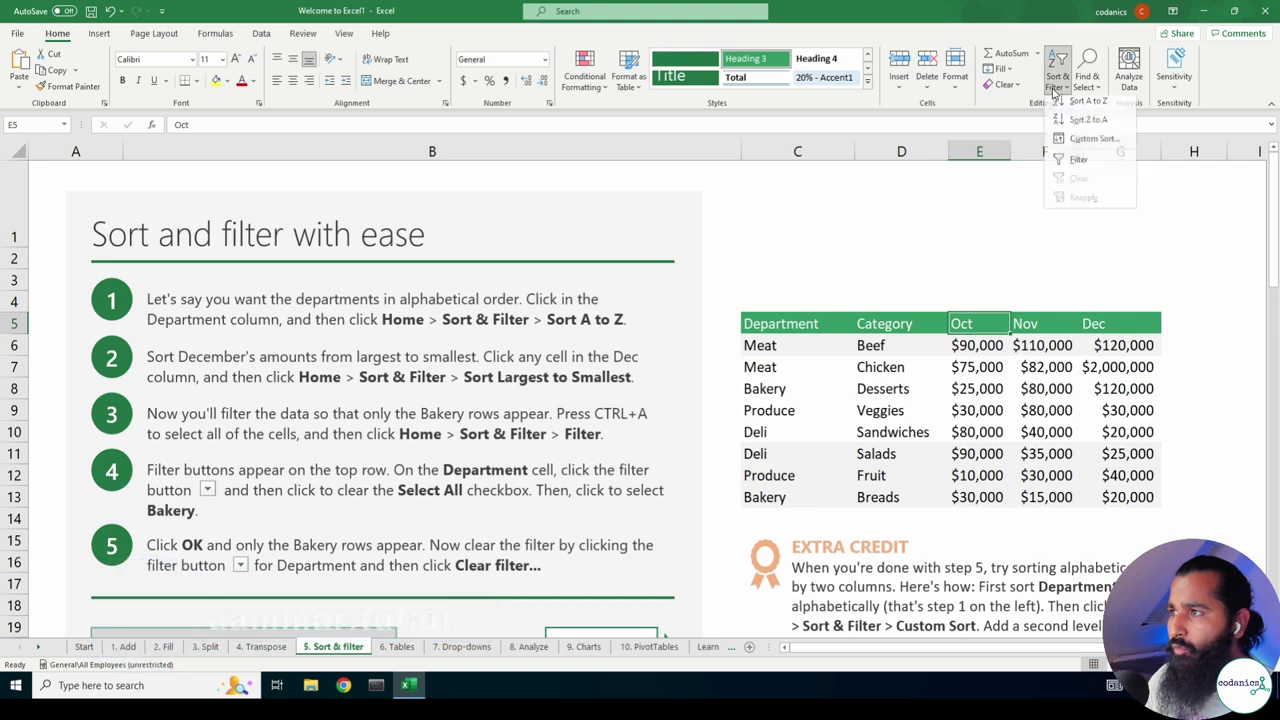
{"action": "left_click", "coordinate": [1084, 105]}
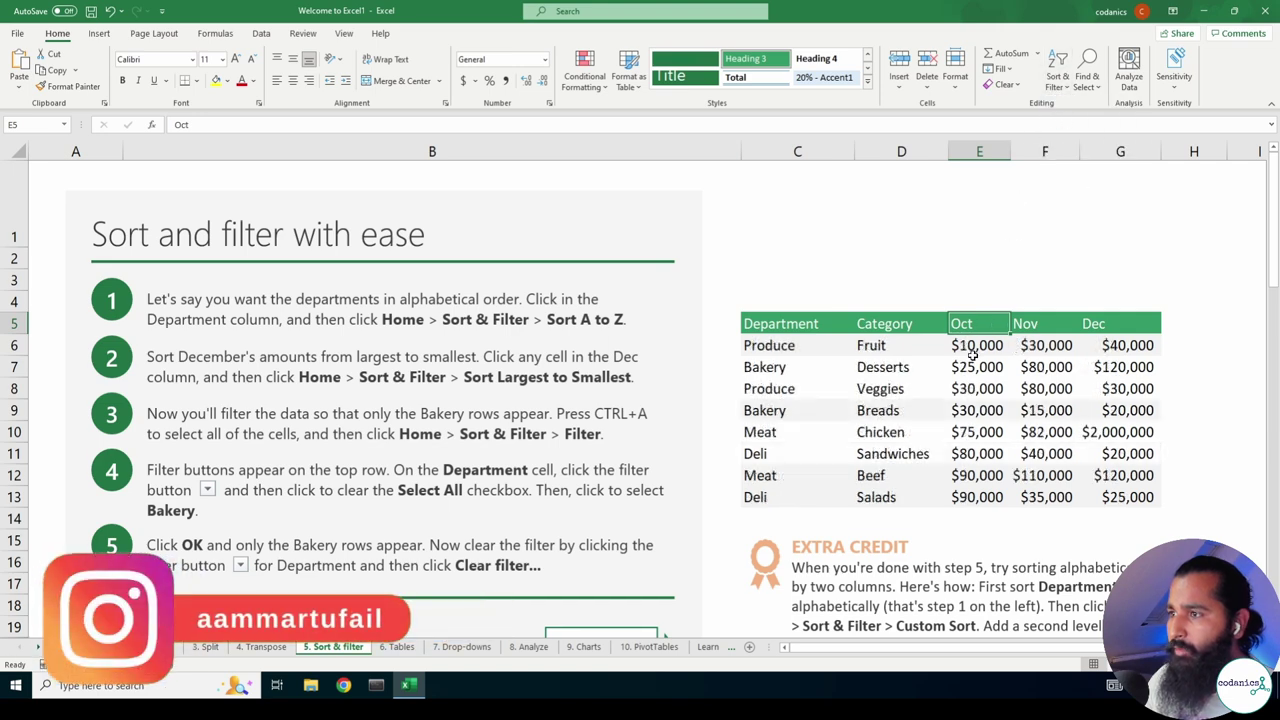
{"action": "left_click", "coordinate": [813, 346]}
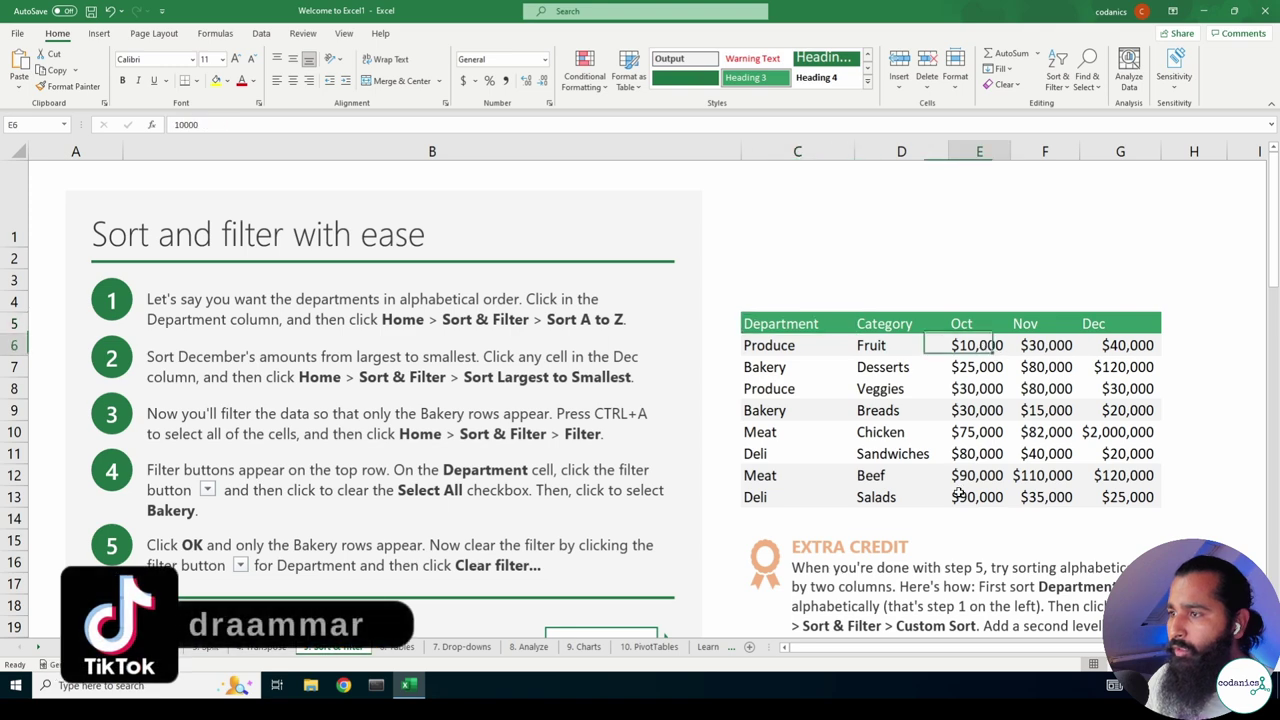
{"action": "left_click_drag", "start_coordinate": [976, 345], "coordinate": [978, 497]}
Sort the Department column A to Z, Z to A, then back to A to Z.
{"action": "left_click", "coordinate": [790, 325]}
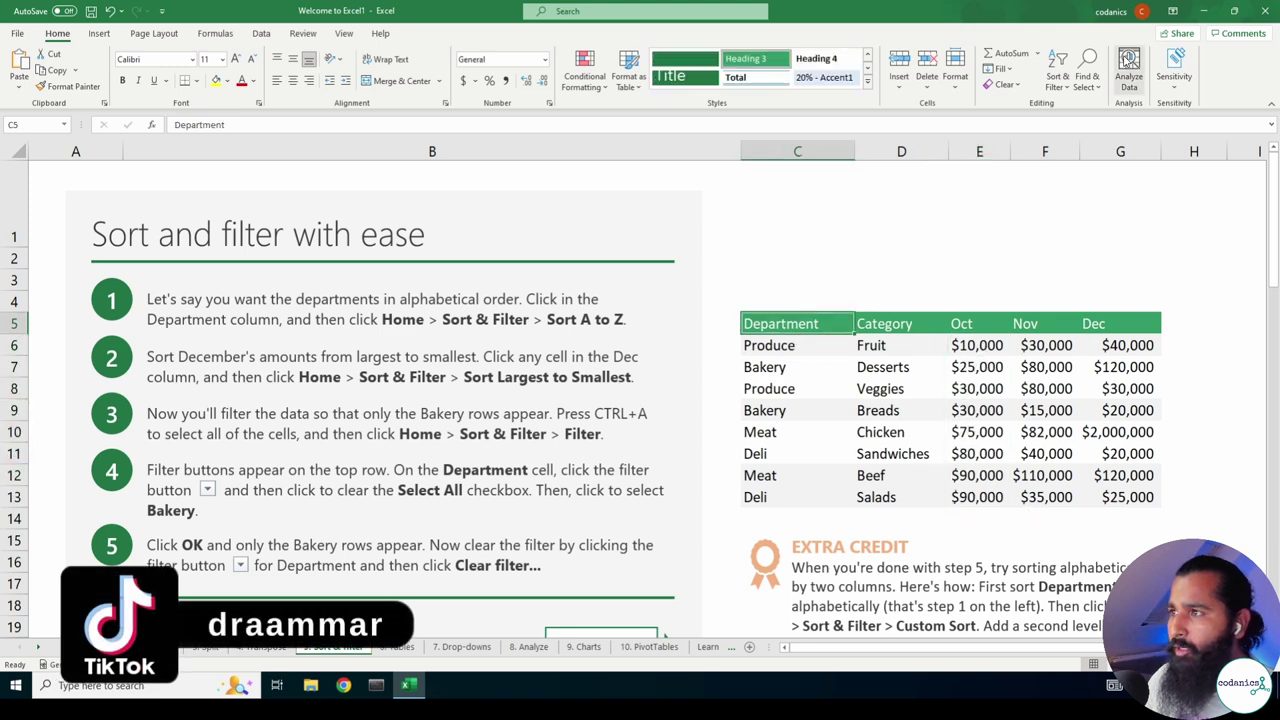
{"action": "left_click", "coordinate": [1056, 76]}
{"action": "left_click", "coordinate": [1086, 106]}
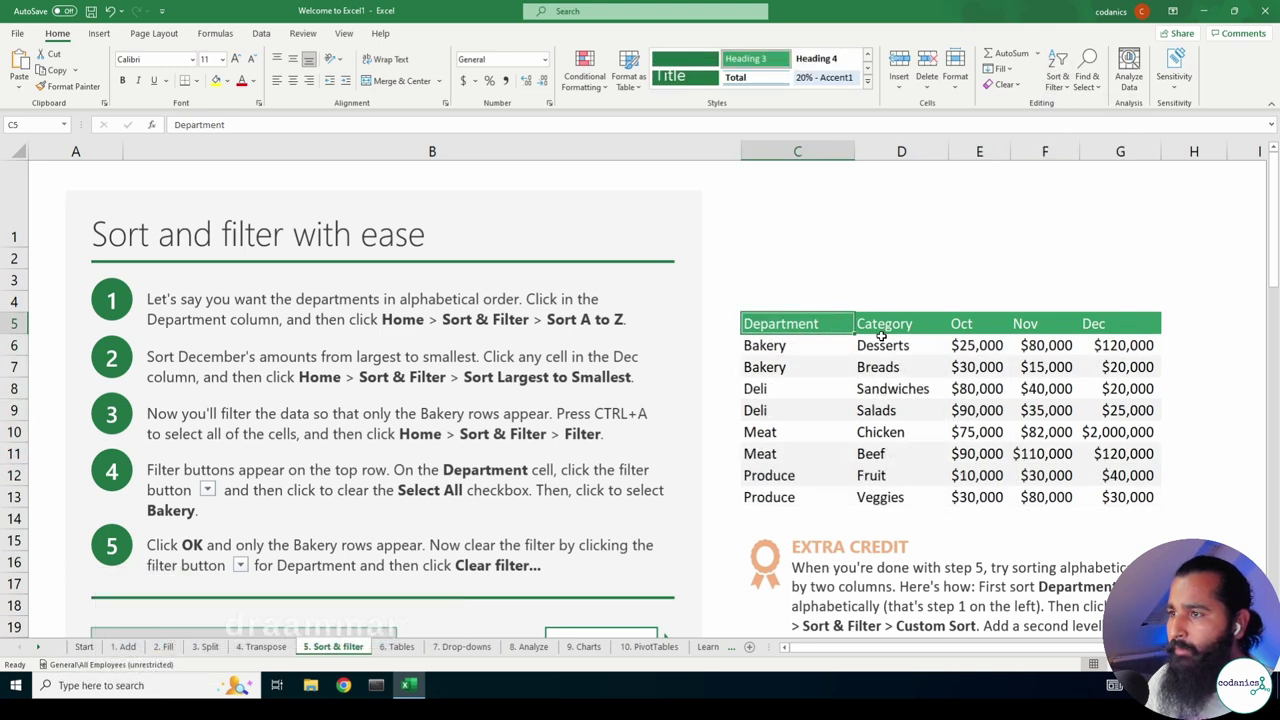
{"action": "left_click", "coordinate": [1063, 85]}
{"action": "left_click", "coordinate": [1075, 128]}
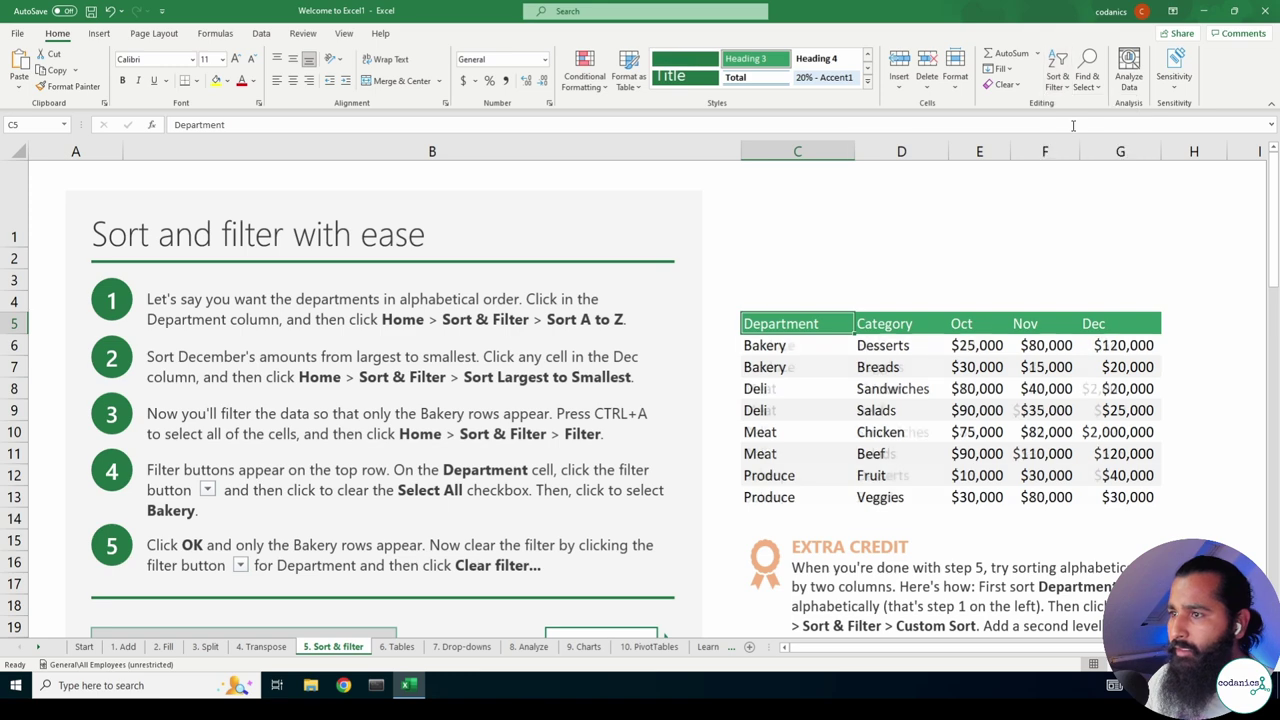
{"action": "left_click", "coordinate": [1058, 80]}
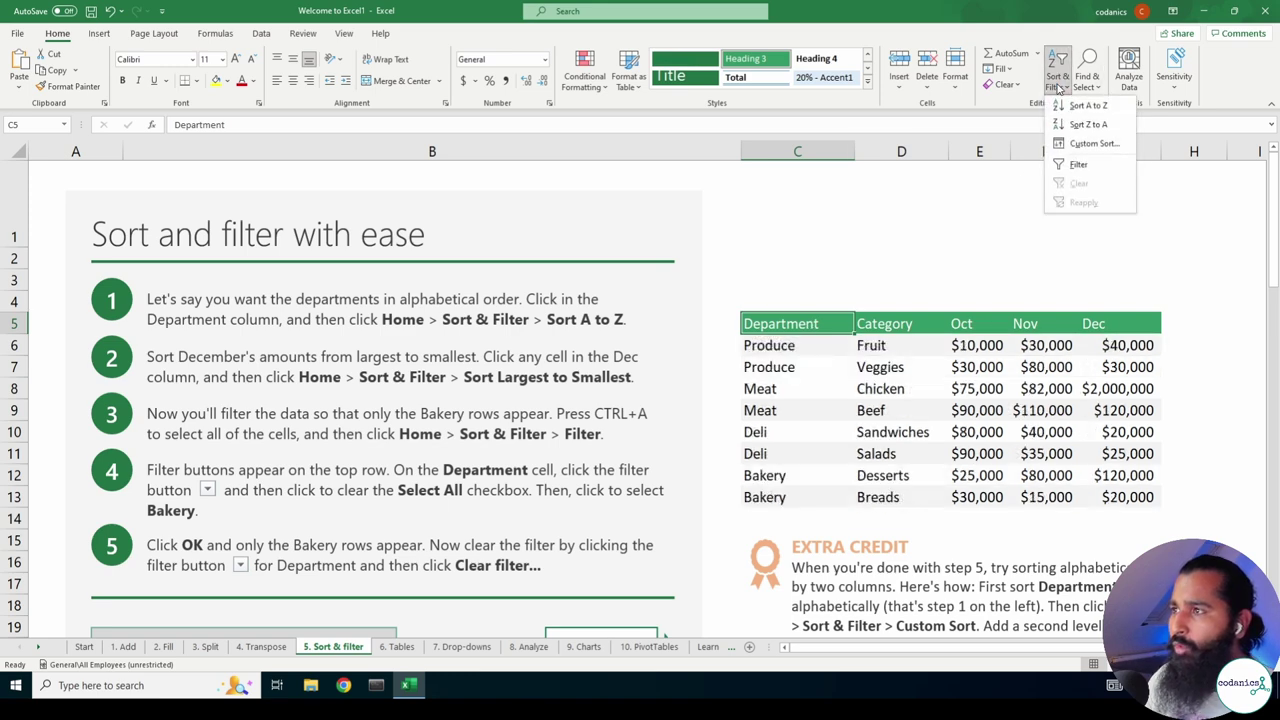
{"action": "left_click", "coordinate": [1080, 106]}
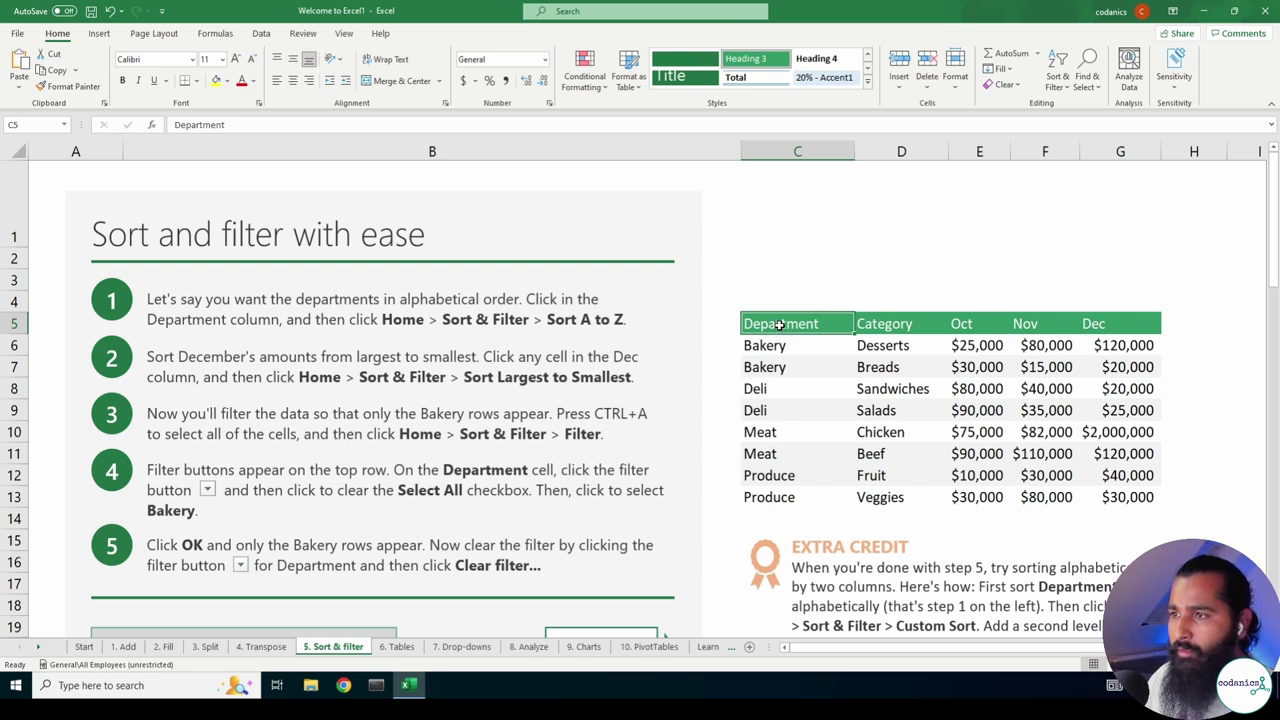
Select the whole sales table with Ctrl+A and turn on Filter for its headers.
{"action": "key", "text": "ctrl+a"}
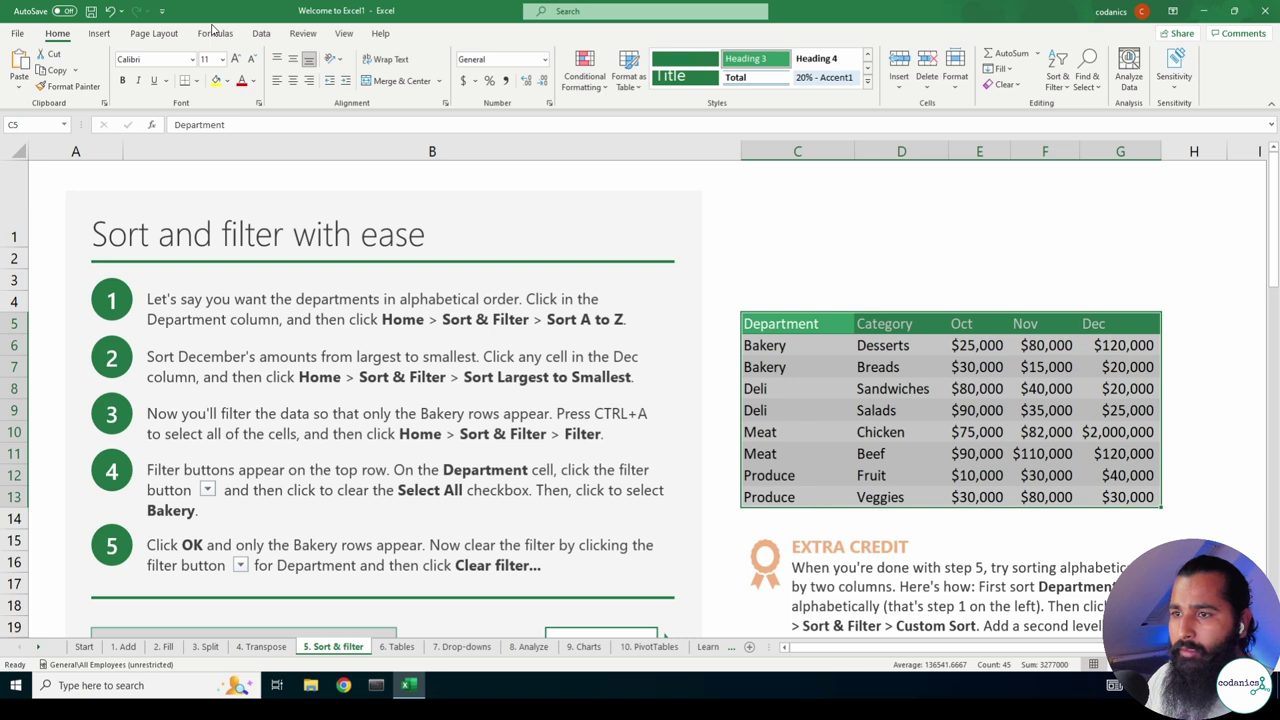
{"action": "left_click", "coordinate": [1058, 66]}
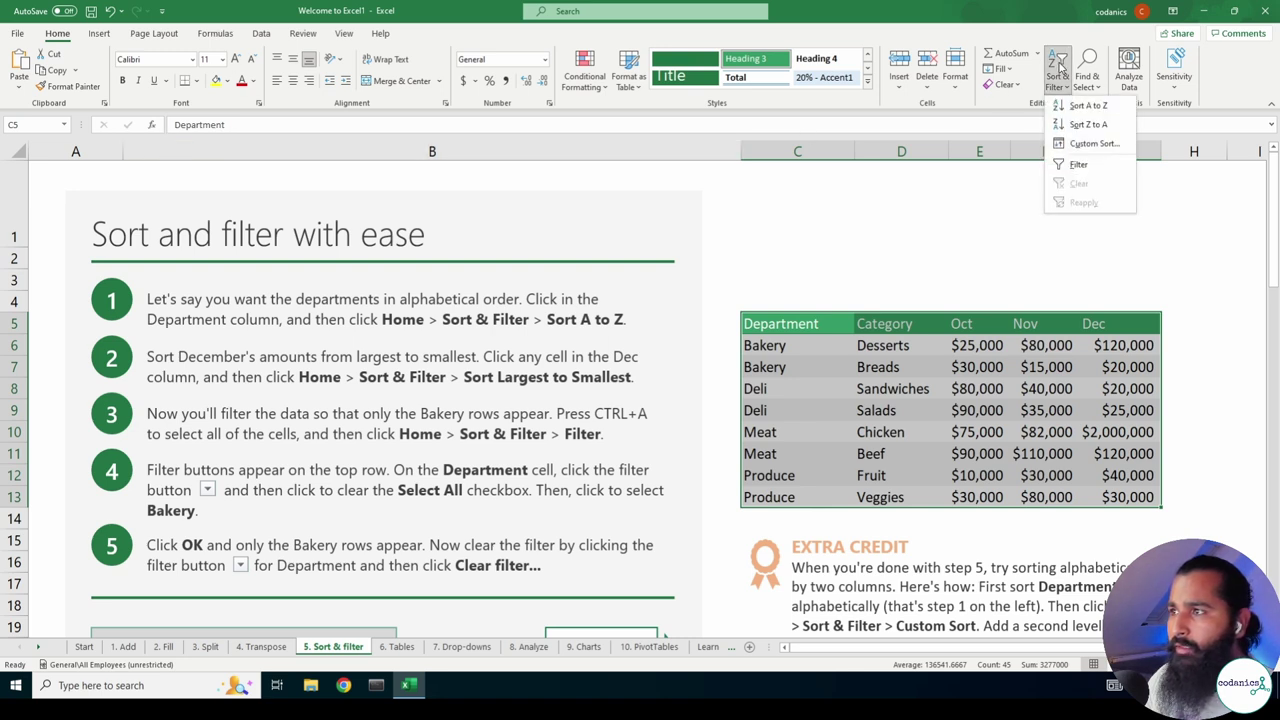
{"action": "left_click", "coordinate": [1066, 167]}
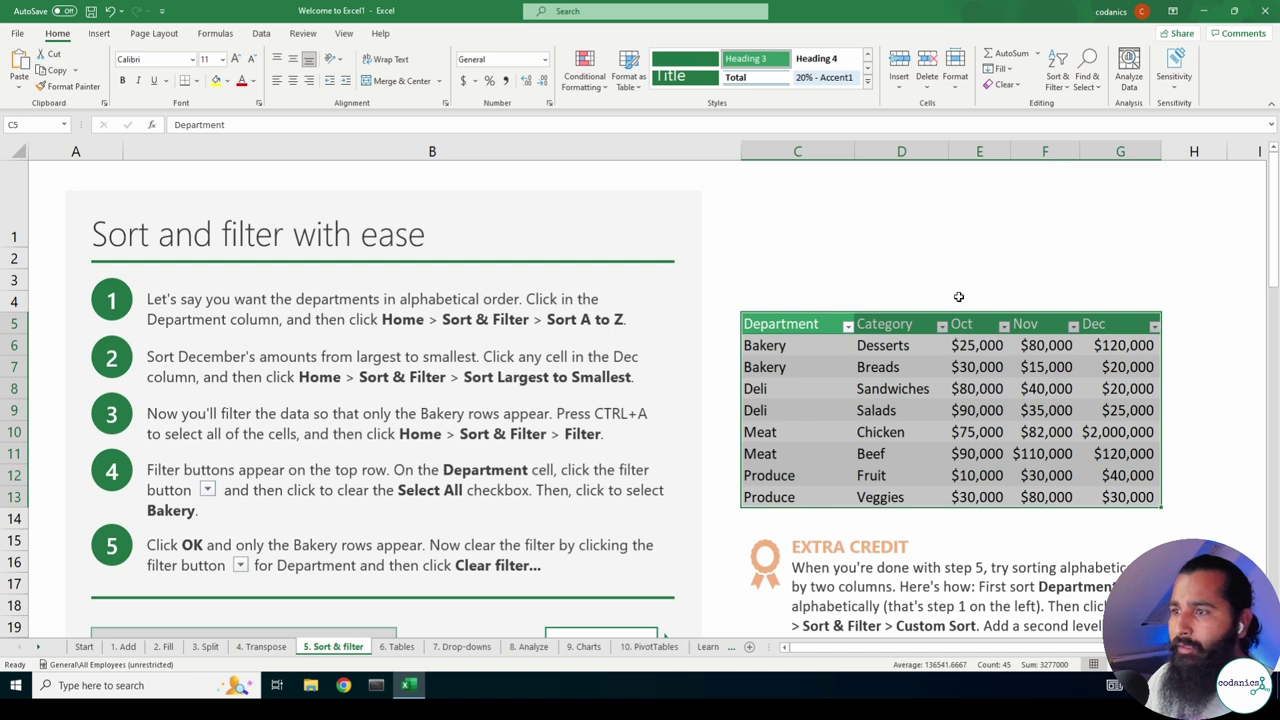
{"action": "left_click", "coordinate": [842, 352]}
{"action": "left_click", "coordinate": [847, 326]}
{"action": "left_click", "coordinate": [847, 326]}
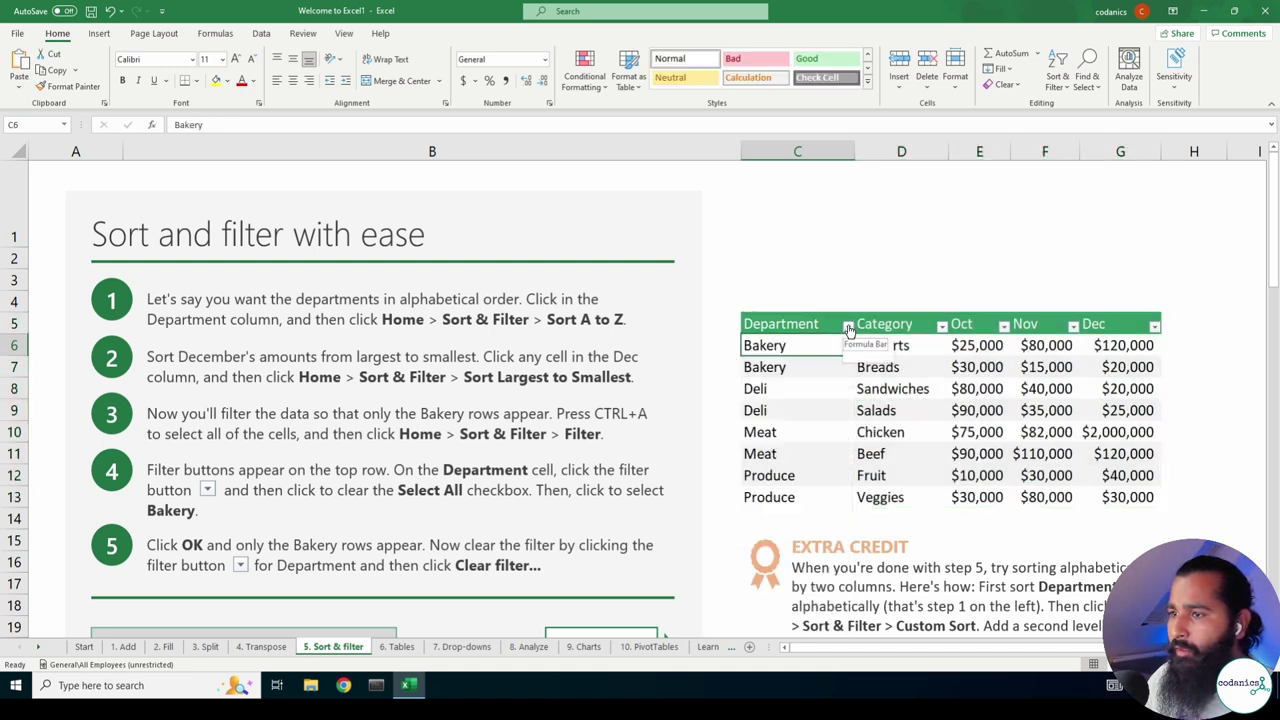
{"action": "scroll", "coordinate": [842, 362], "scroll_direction": "down", "scroll_amount": 1}
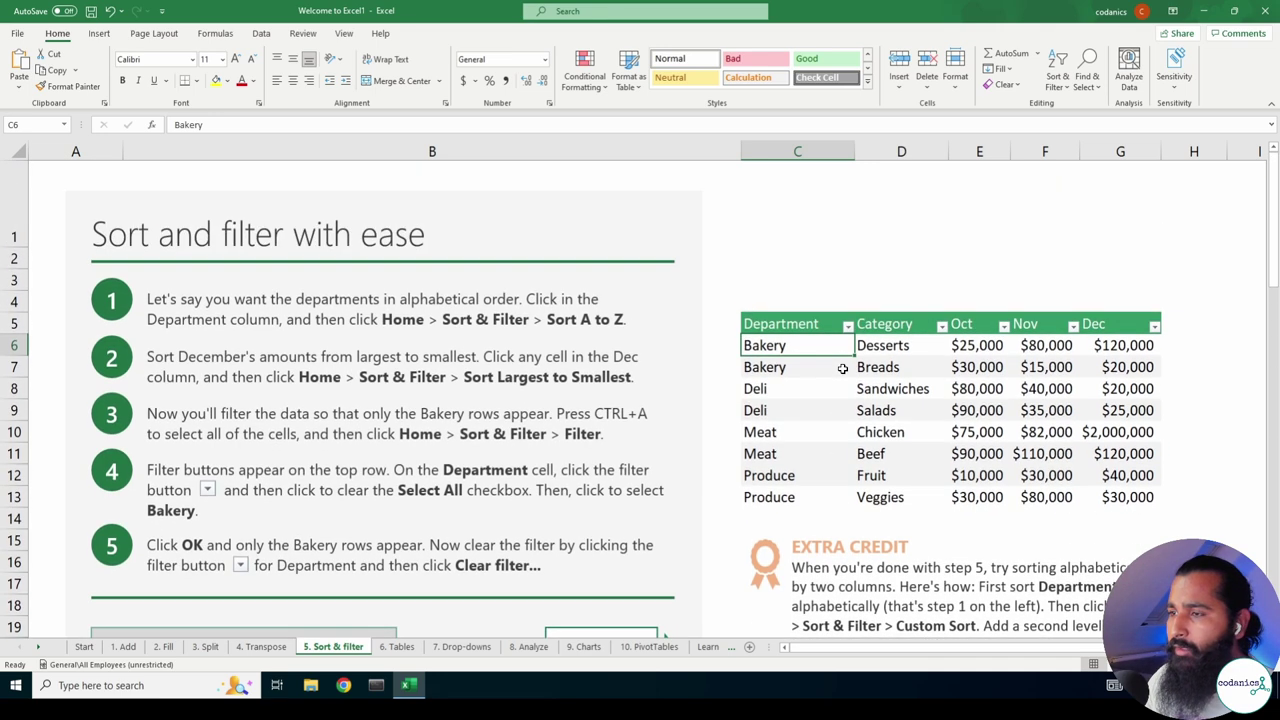
{"action": "left_click", "coordinate": [848, 326]}
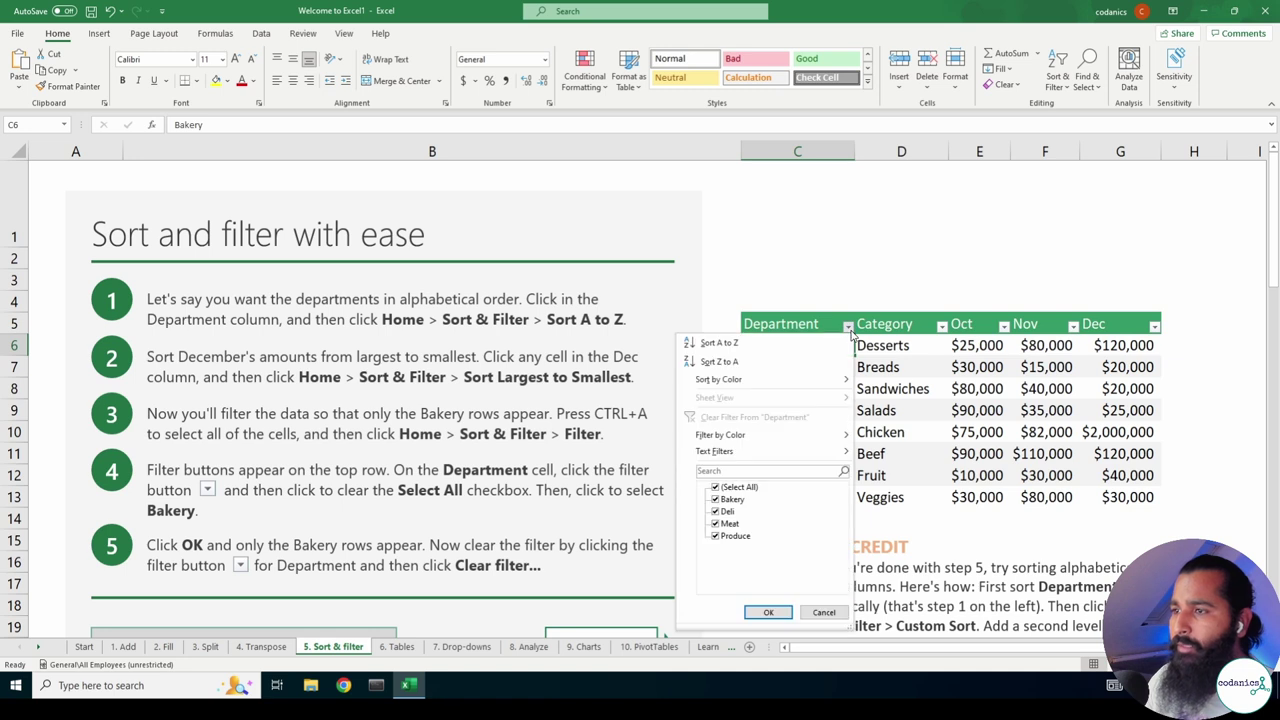
{"action": "left_click", "coordinate": [715, 487]}
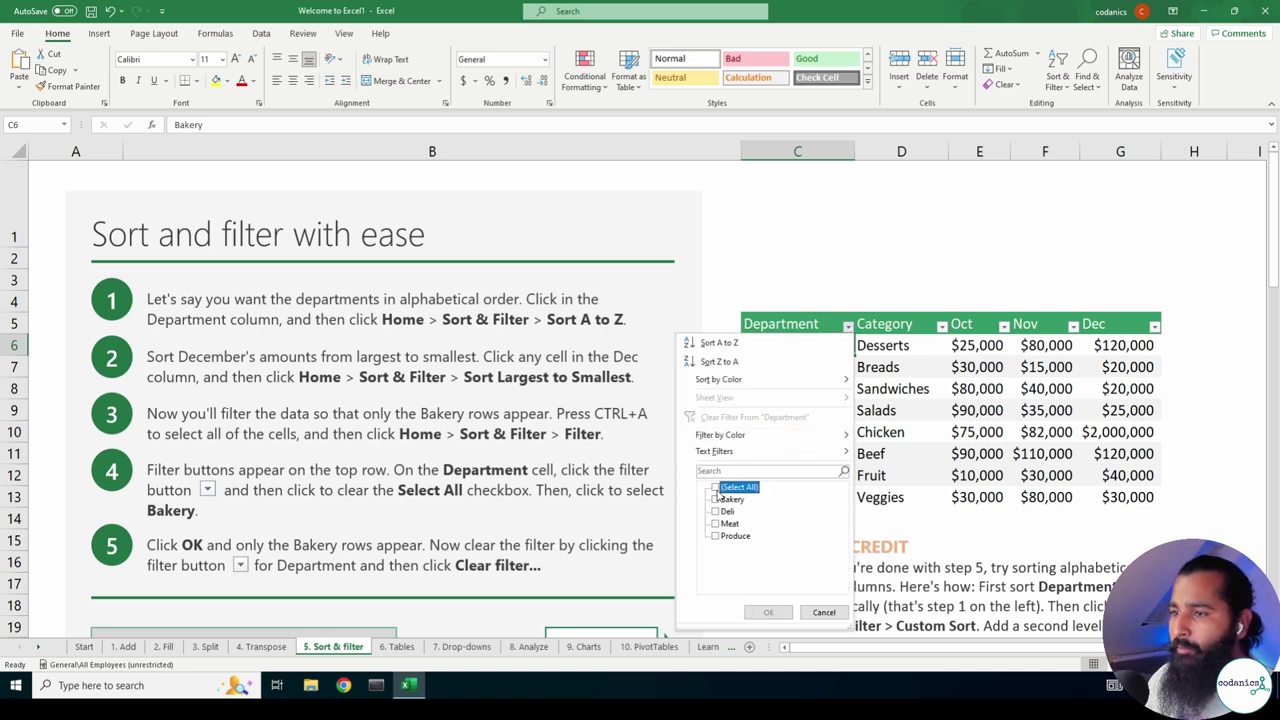
{"action": "left_click", "coordinate": [715, 499]}
{"action": "left_click", "coordinate": [768, 612]}
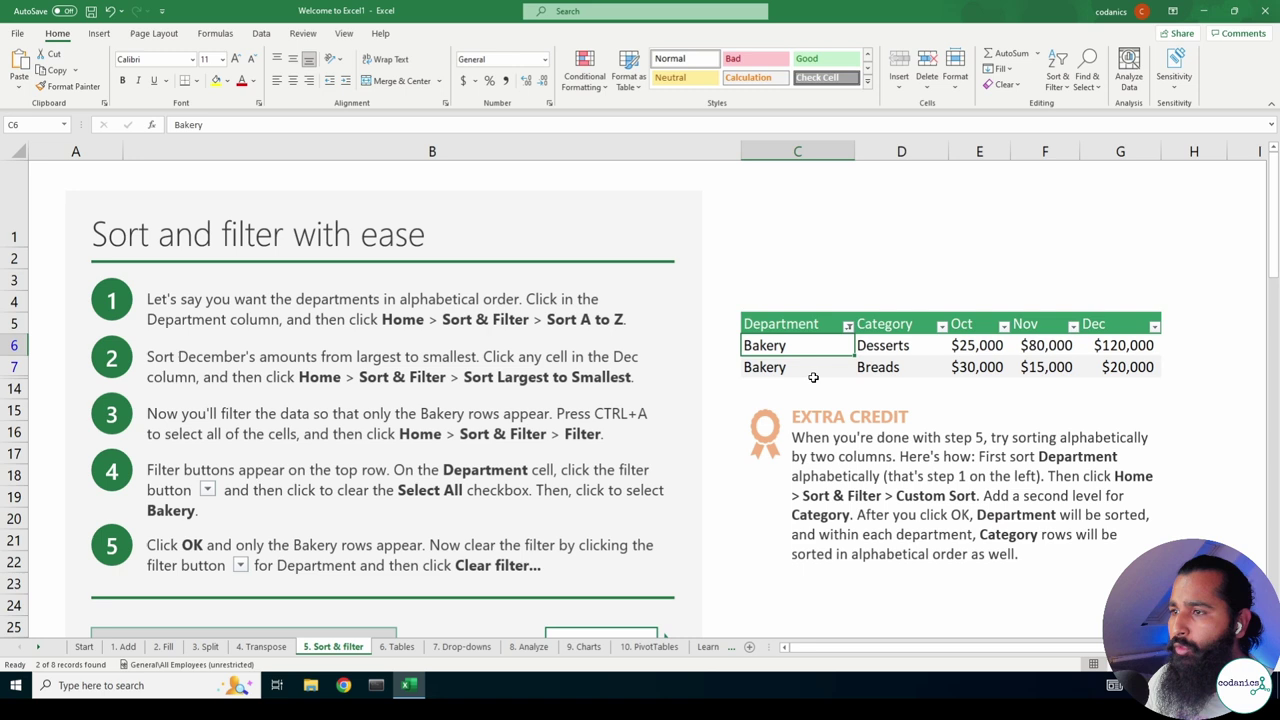
{"action": "left_click", "coordinate": [848, 326]}
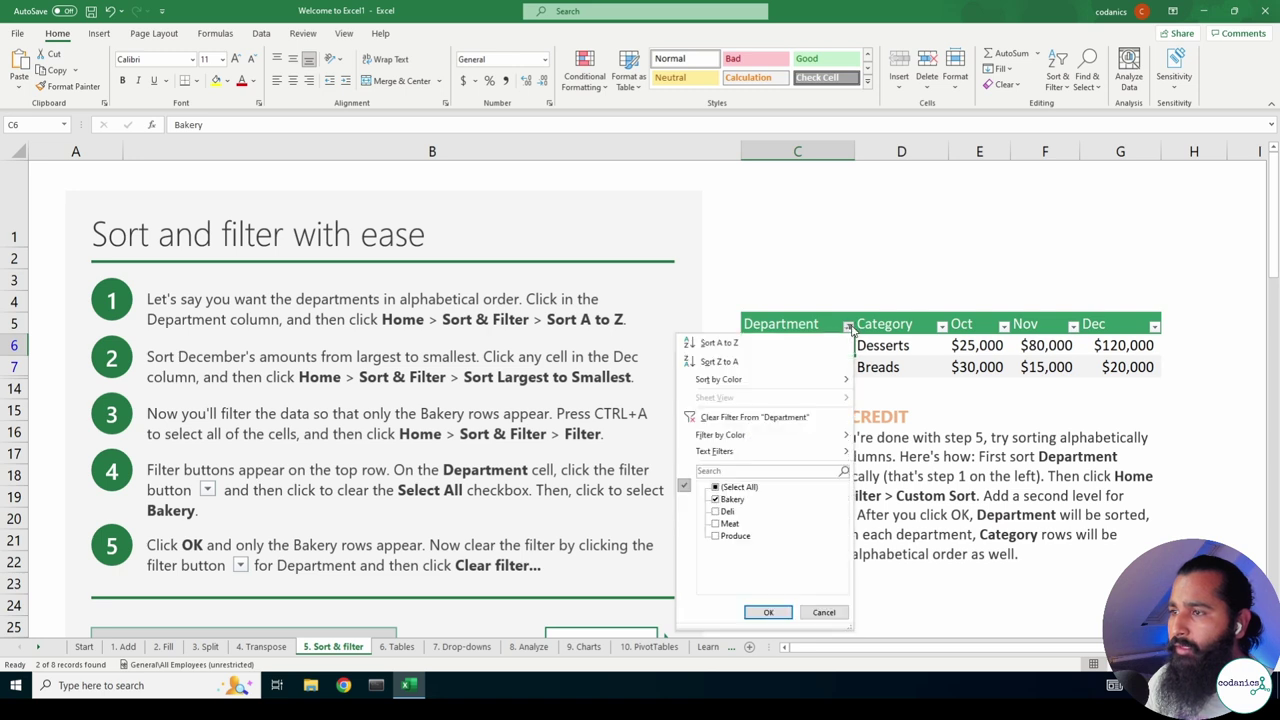
{"action": "left_click", "coordinate": [715, 523]}
{"action": "left_click", "coordinate": [768, 612]}
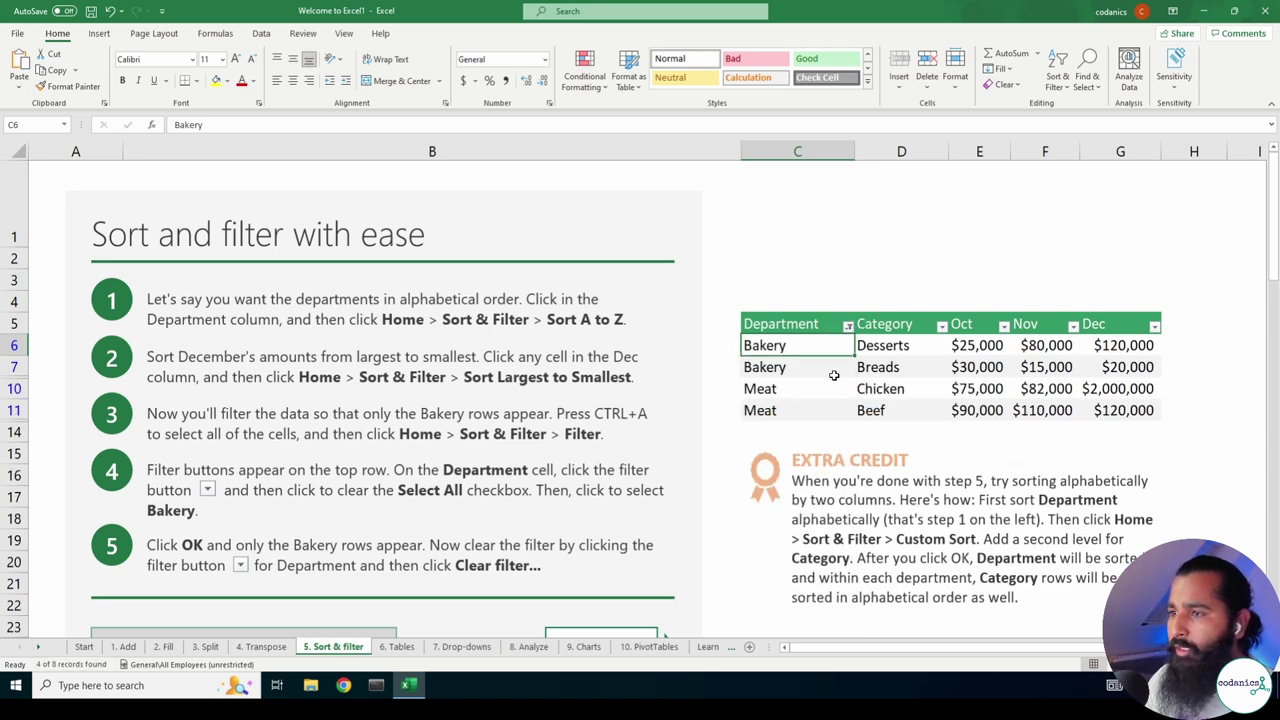
{"action": "left_click", "coordinate": [848, 326]}
{"action": "left_click", "coordinate": [718, 488]}
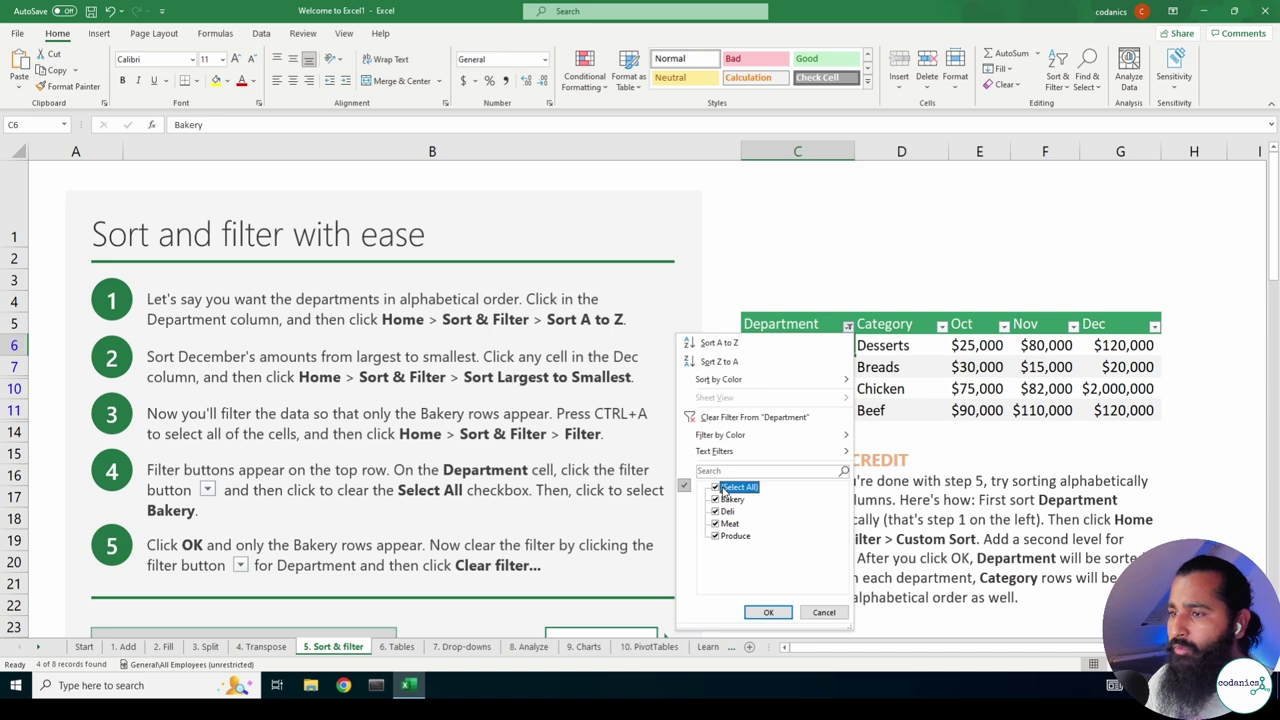
{"action": "left_click", "coordinate": [768, 612]}
{"action": "left_click", "coordinate": [848, 326]}
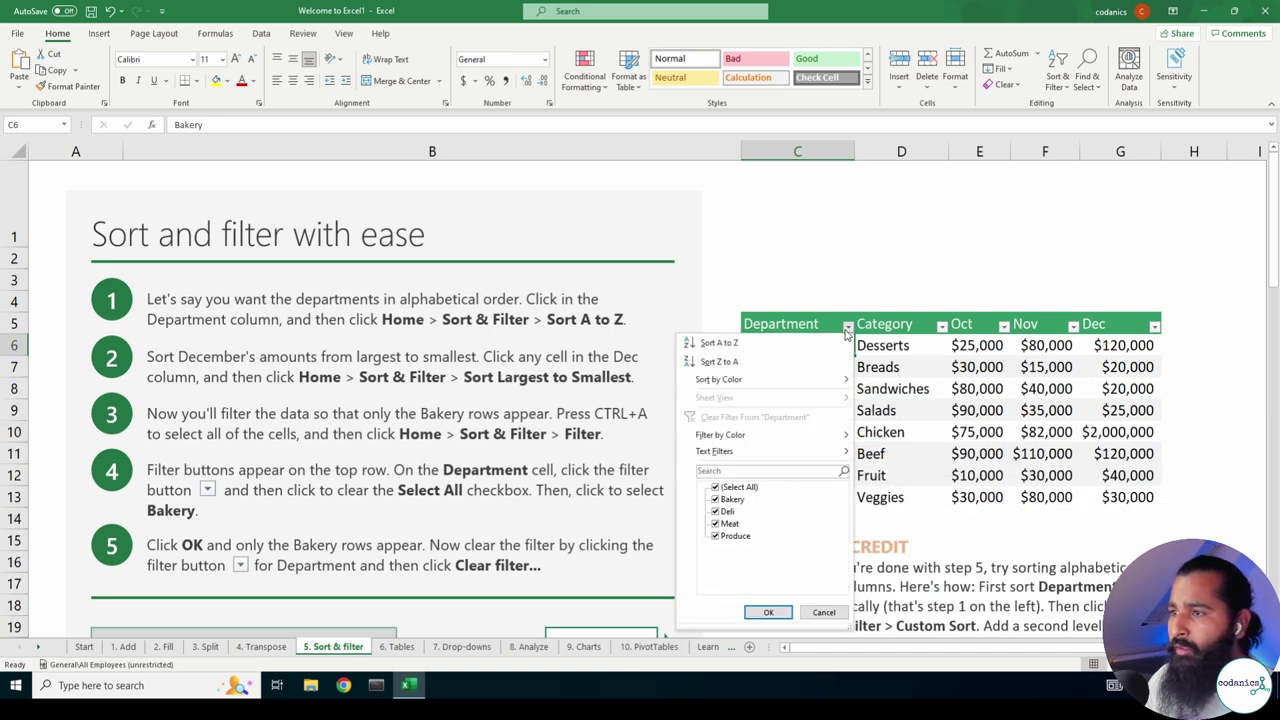
{"action": "left_click", "coordinate": [770, 349]}
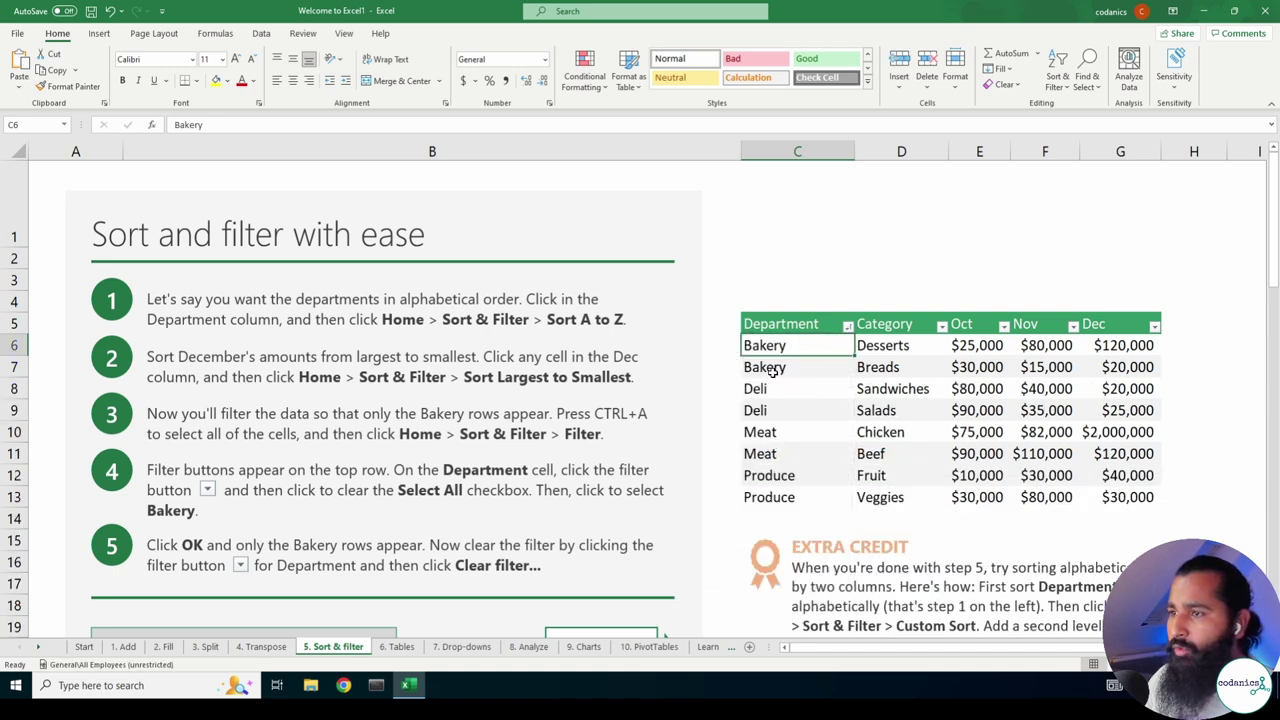
{"action": "left_click", "coordinate": [1155, 326]}
Sort by Dec smallest first and filter Category to show only Beef.
{"action": "left_click", "coordinate": [1098, 345]}
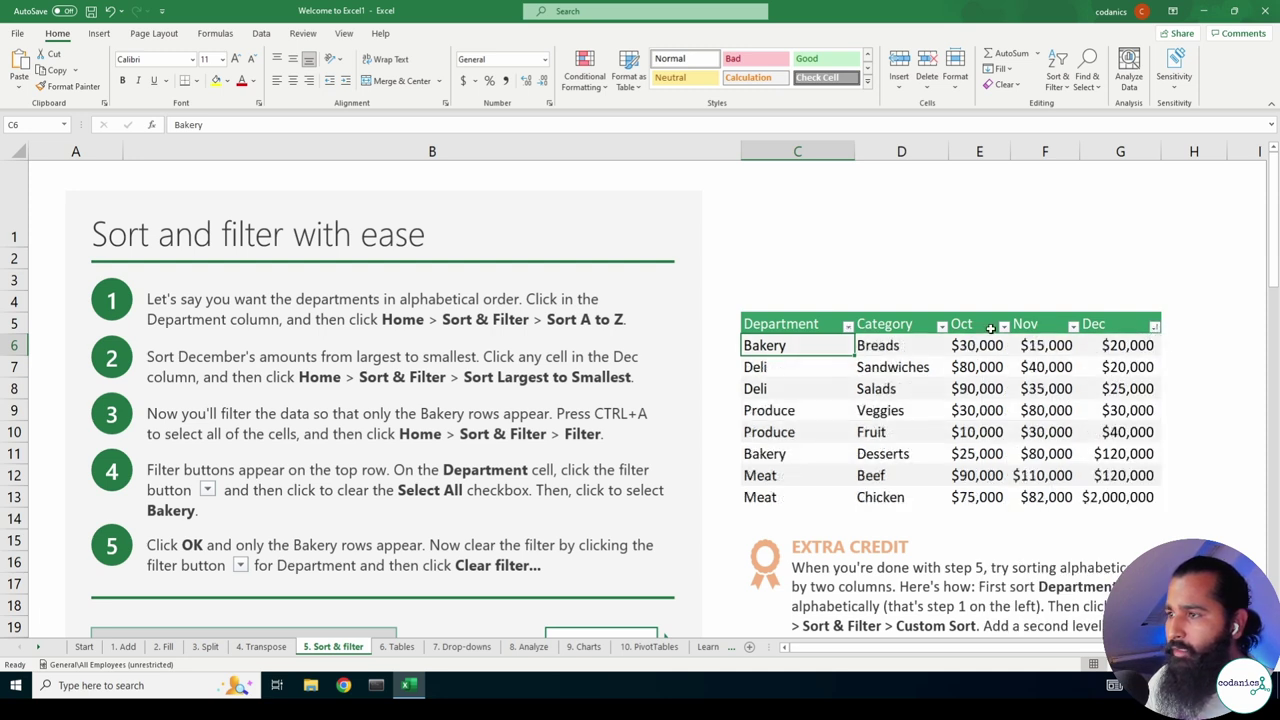
{"action": "left_click", "coordinate": [941, 327]}
{"action": "left_click", "coordinate": [826, 488]}
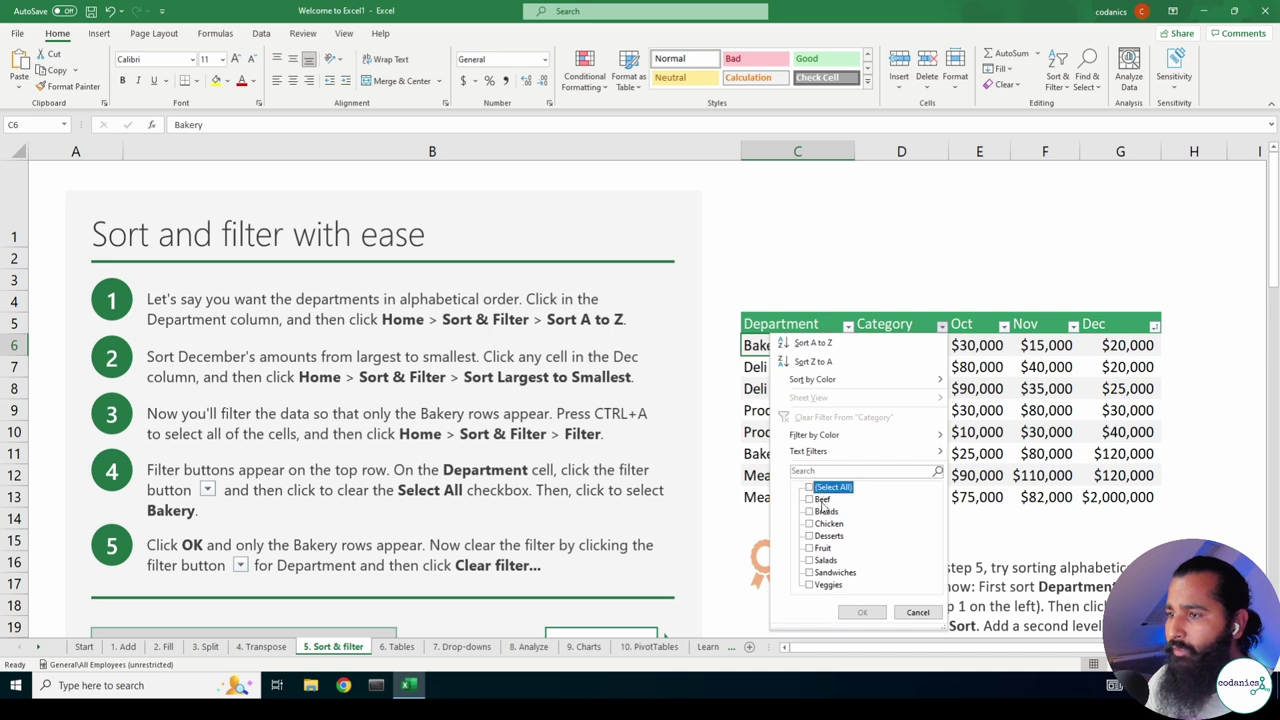
{"action": "left_click", "coordinate": [822, 500]}
{"action": "left_click", "coordinate": [862, 612]}
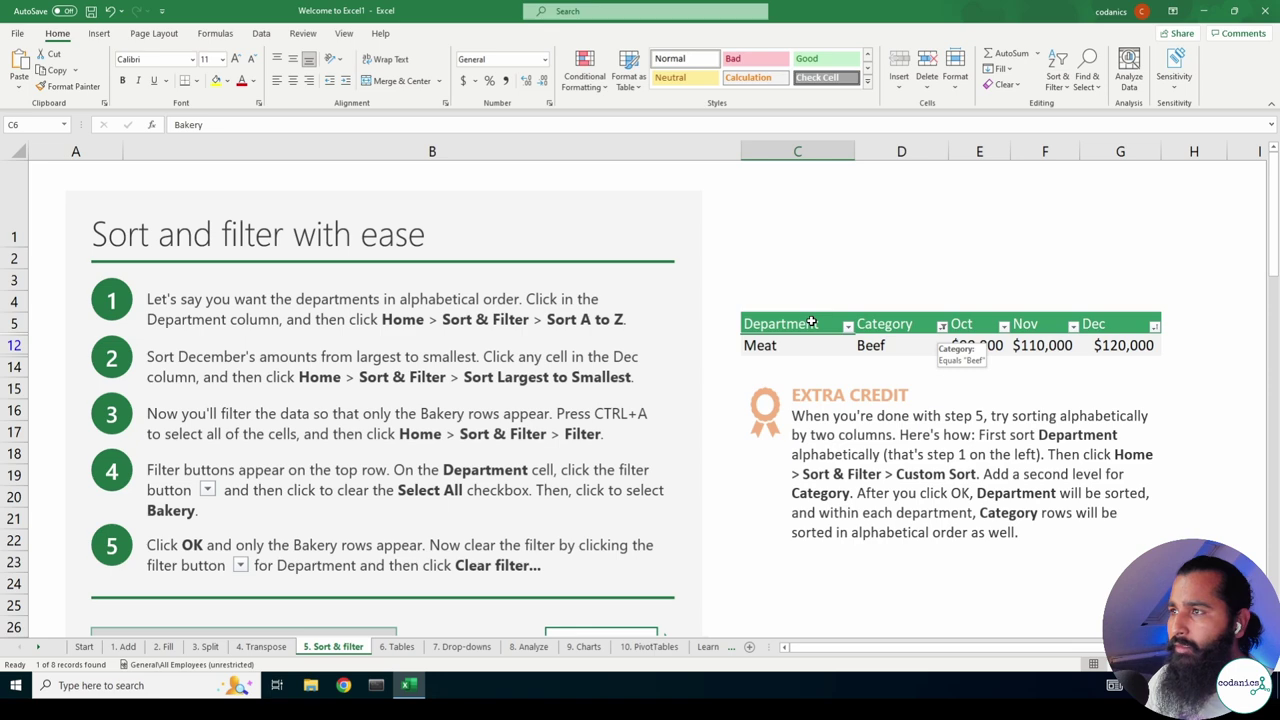
Re-select all categories in the Category filter to show all eight rows.
{"action": "left_click", "coordinate": [941, 326]}
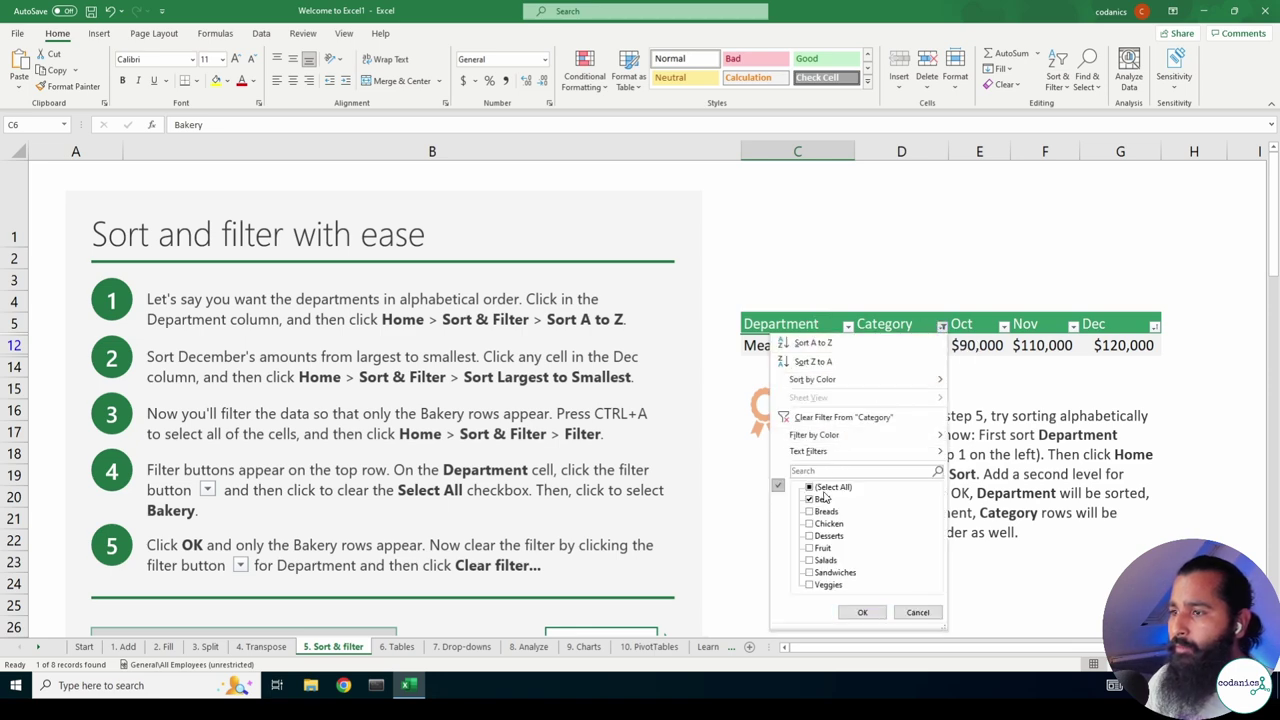
{"action": "left_click", "coordinate": [811, 487]}
{"action": "left_click", "coordinate": [862, 612]}
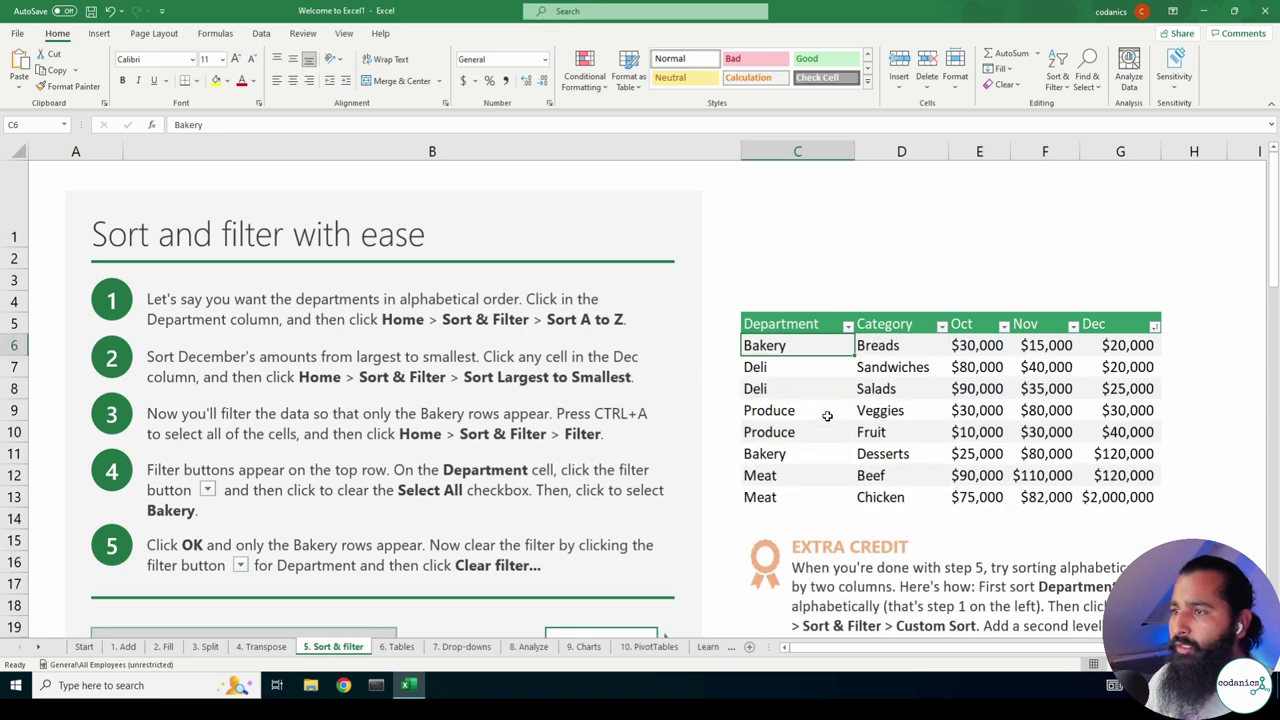
Select the department table and toggle Filter off, on, and off again.
{"action": "left_click_drag", "start_coordinate": [811, 325], "coordinate": [1112, 508]}
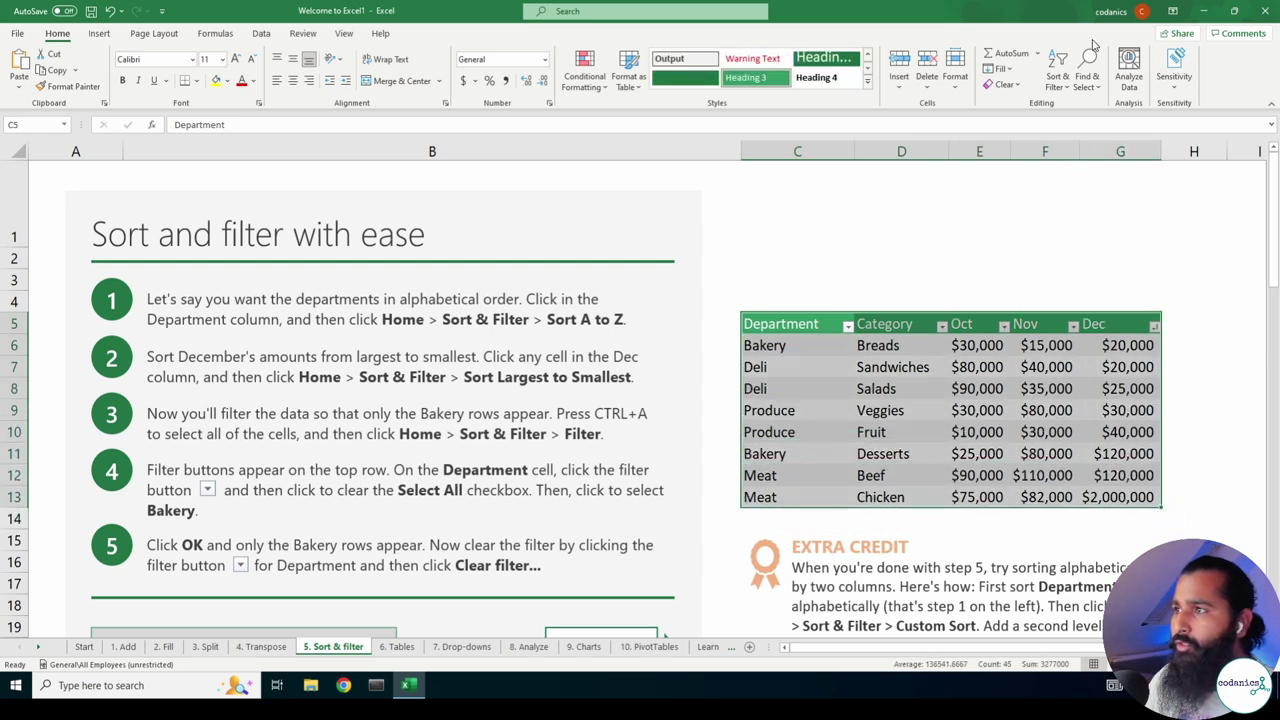
{"action": "left_click", "coordinate": [1057, 76]}
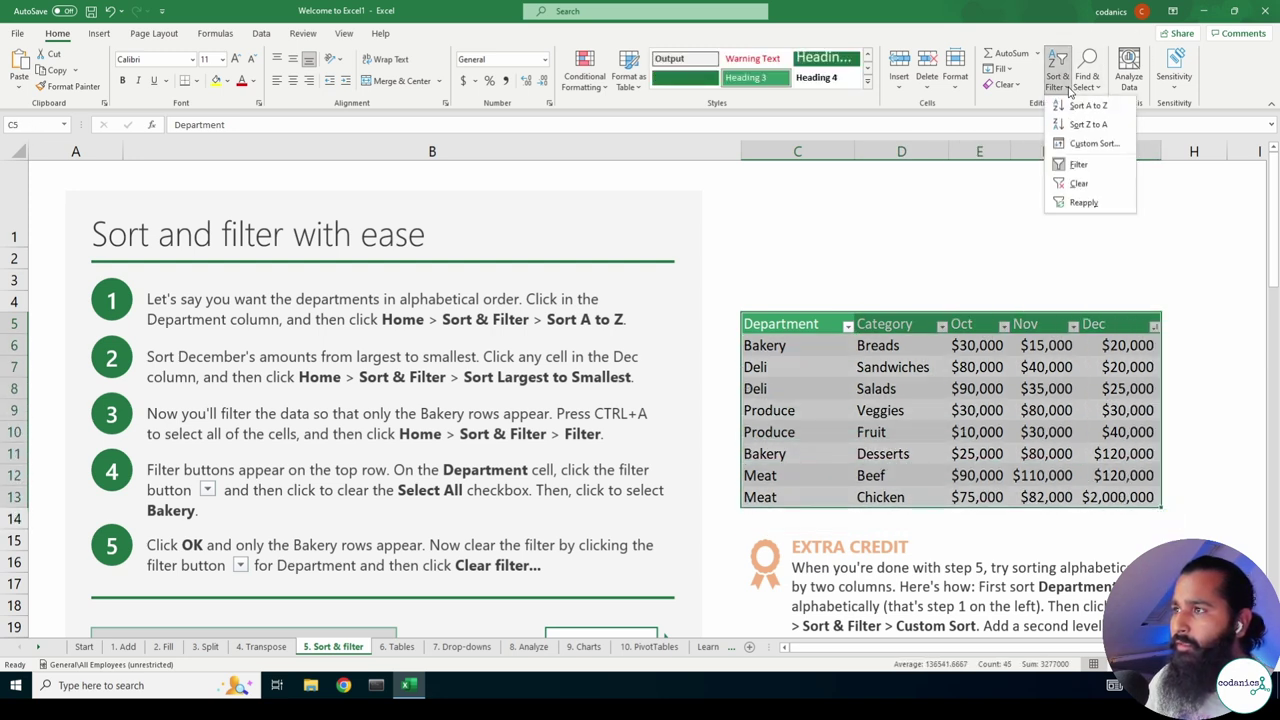
{"action": "left_click", "coordinate": [1066, 166]}
{"action": "left_click", "coordinate": [1057, 76]}
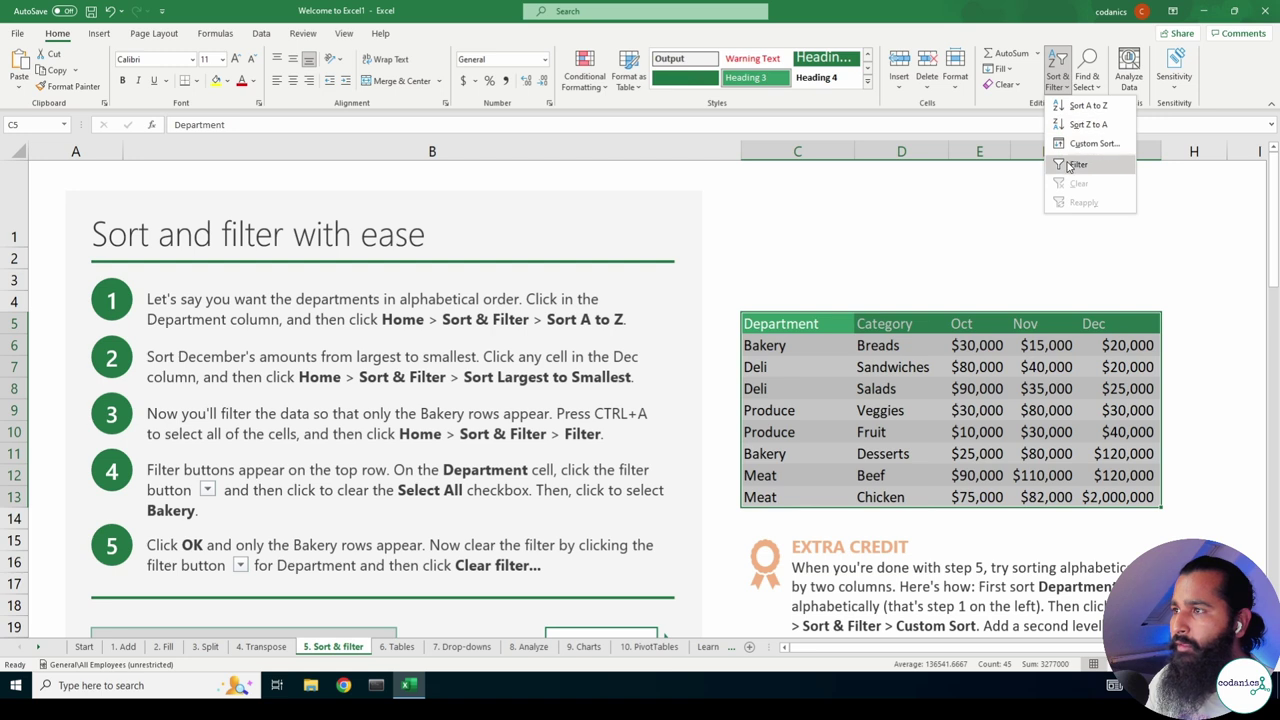
{"action": "left_click", "coordinate": [1068, 166]}
{"action": "left_click", "coordinate": [1057, 76]}
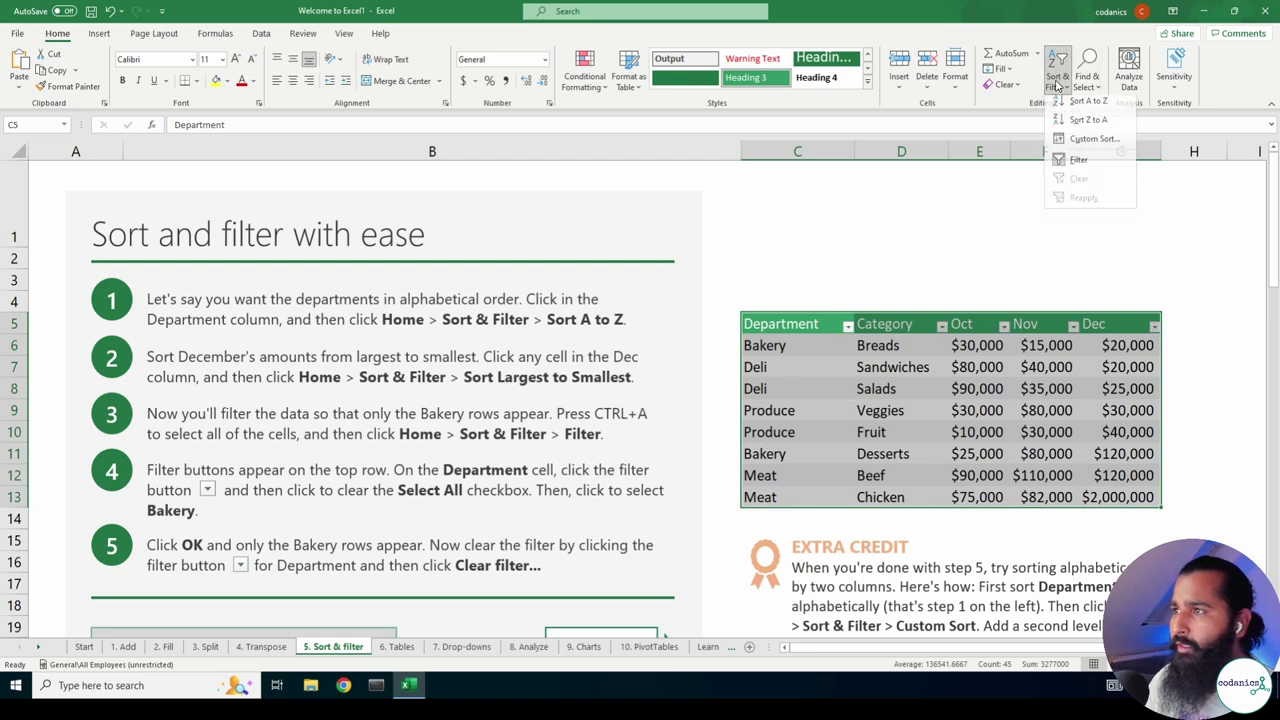
{"action": "left_click", "coordinate": [1068, 164]}
{"action": "left_click", "coordinate": [999, 262]}
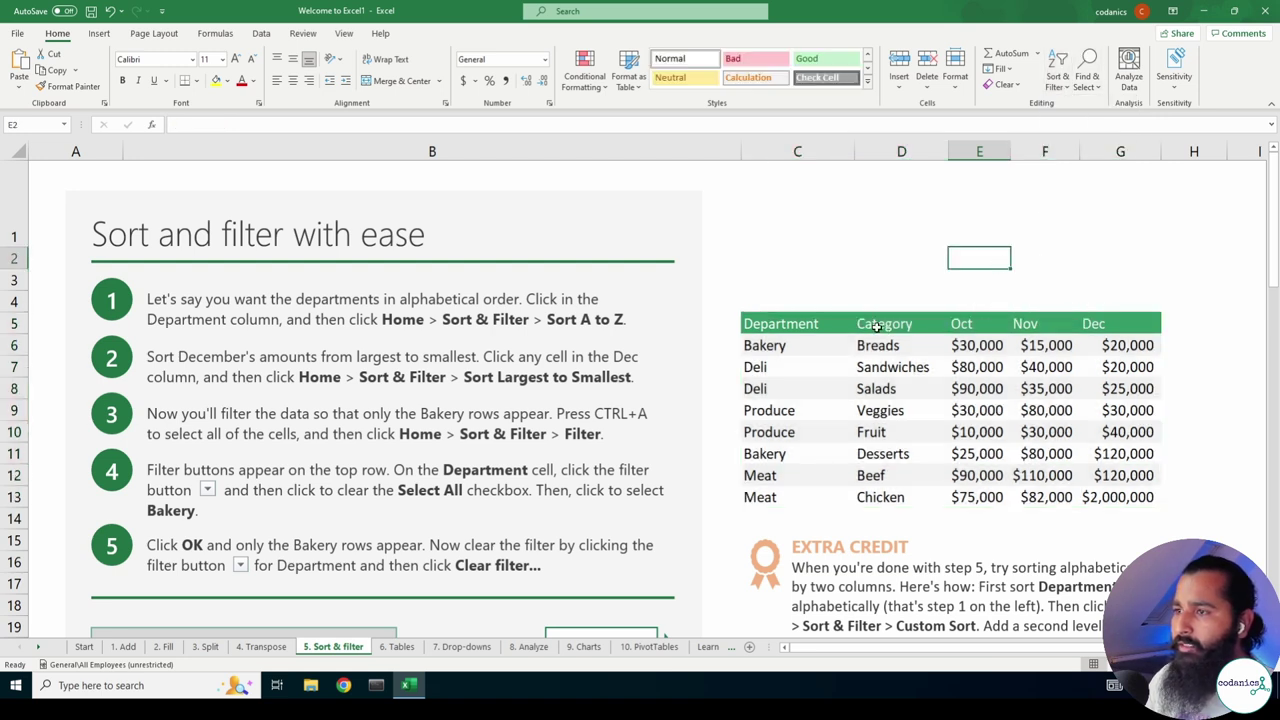
{"action": "left_click_drag", "start_coordinate": [800, 324], "coordinate": [1150, 497]}
Sort the expense table by Expense date, oldest to newest, and review the dates.
{"action": "scroll", "coordinate": [940, 390], "scroll_direction": "down", "scroll_amount": 3}
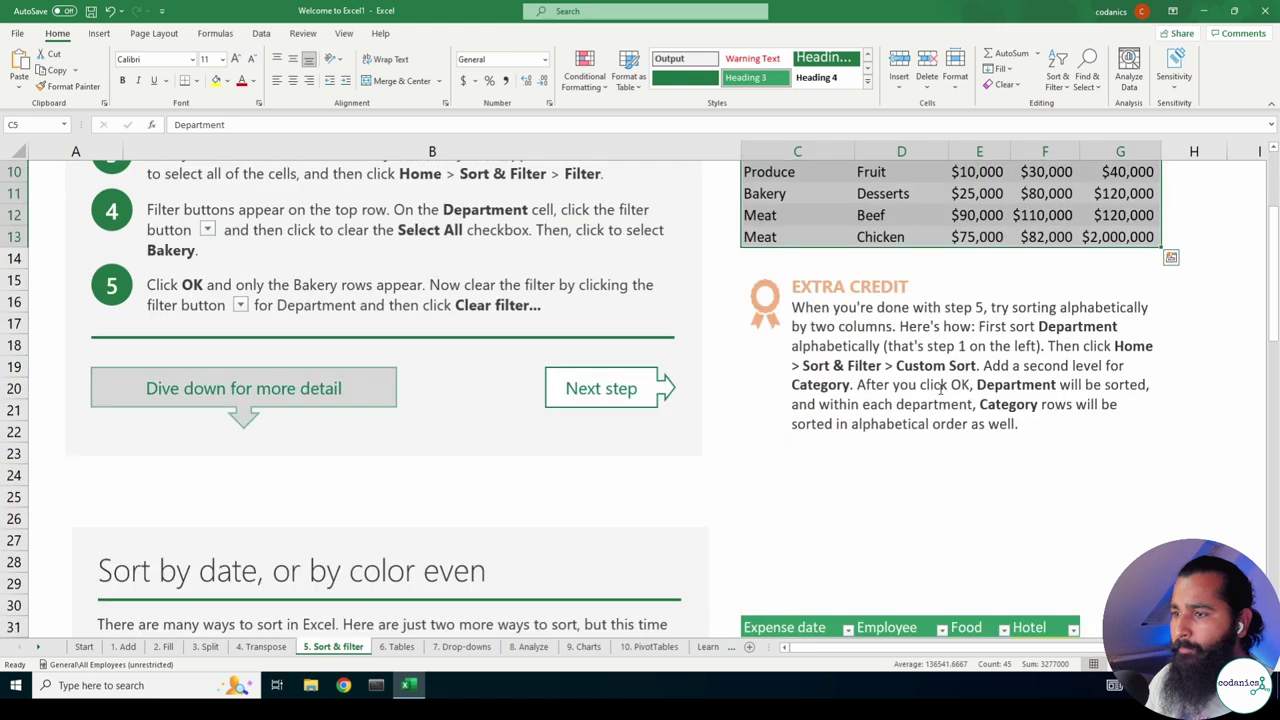
{"action": "scroll", "coordinate": [940, 390], "scroll_direction": "down", "scroll_amount": 3}
{"action": "scroll", "coordinate": [938, 408], "scroll_direction": "down", "scroll_amount": 2}
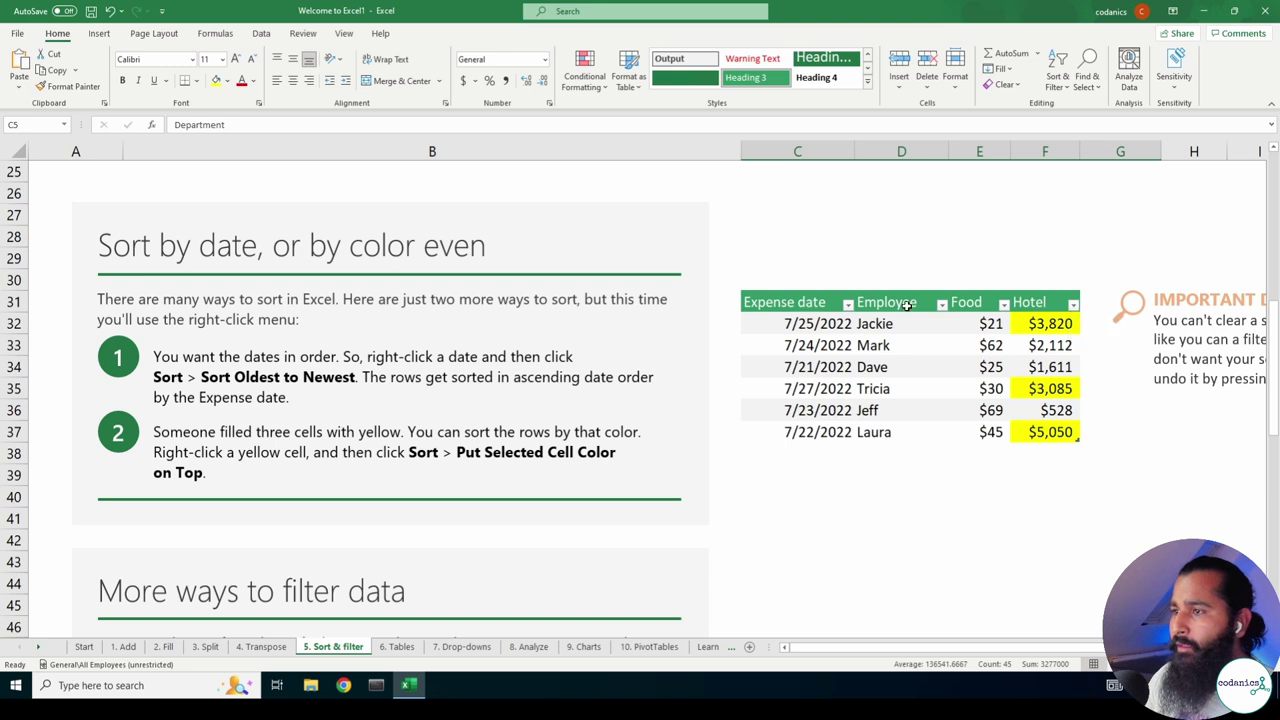
{"action": "left_click", "coordinate": [847, 305]}
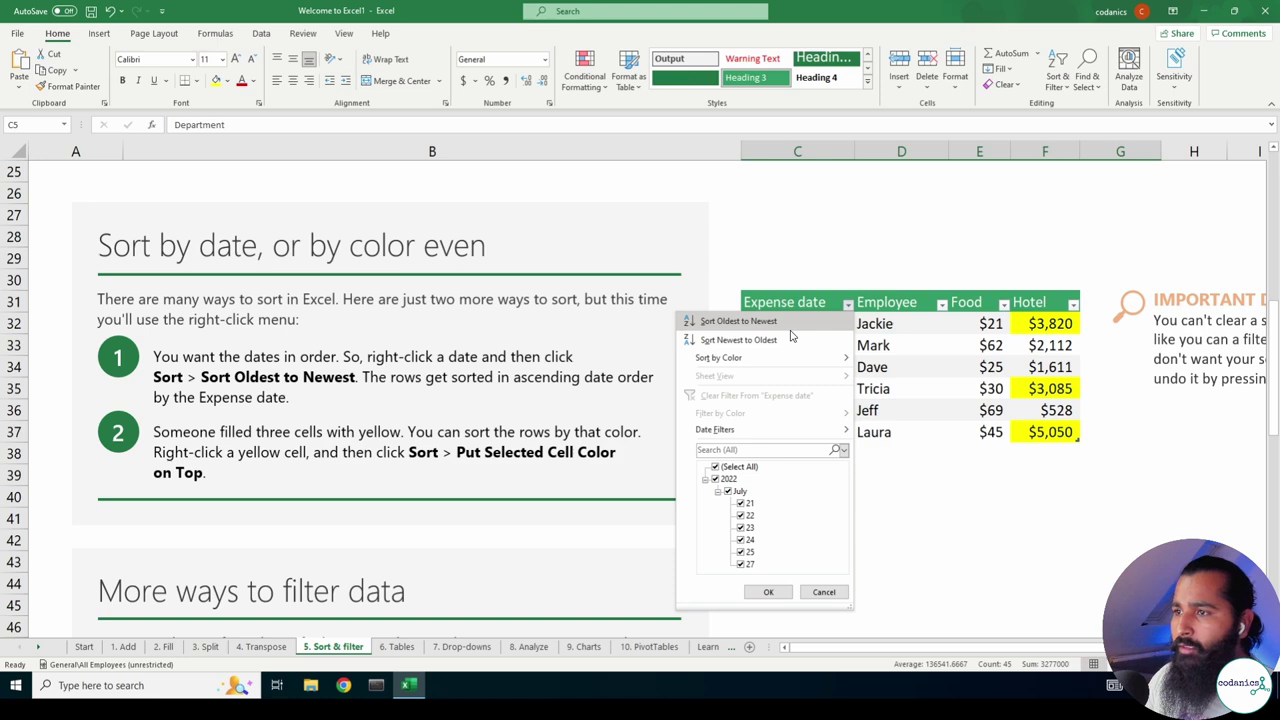
{"action": "left_click", "coordinate": [760, 322]}
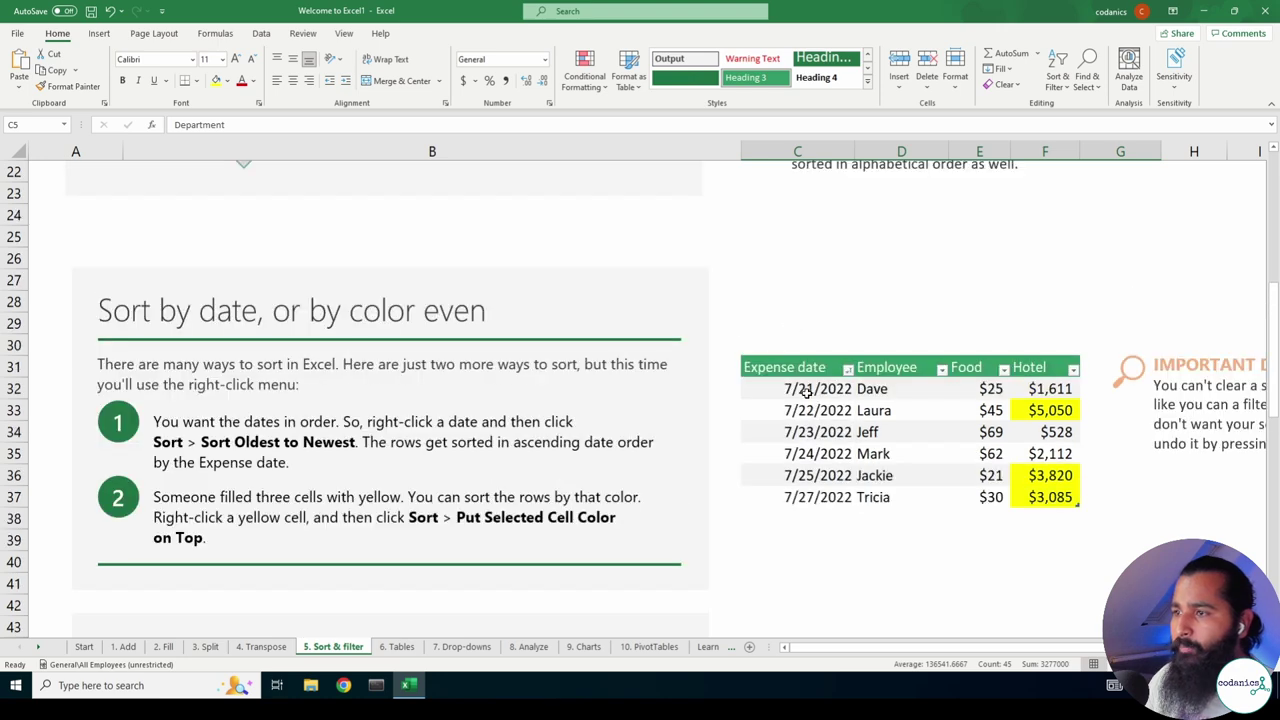
{"action": "left_click", "coordinate": [797, 393]}
{"action": "left_click", "coordinate": [801, 410]}
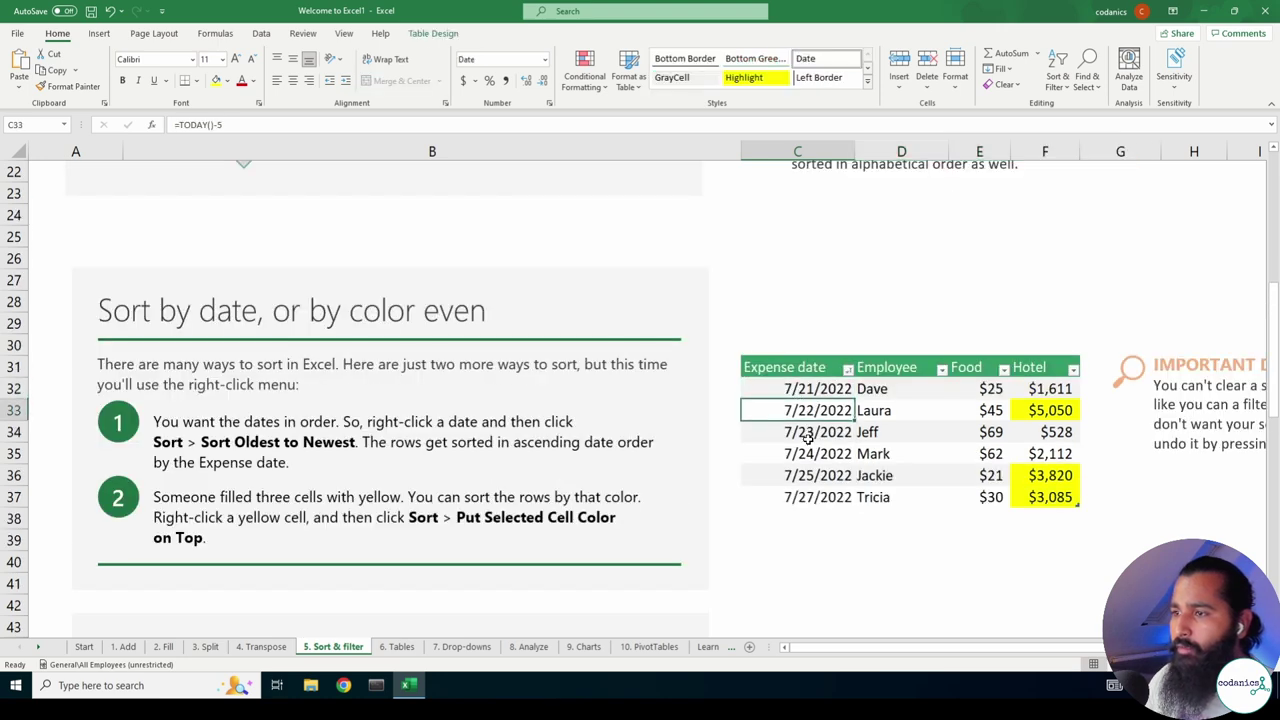
{"action": "left_click", "coordinate": [810, 435]}
{"action": "left_click", "coordinate": [827, 457]}
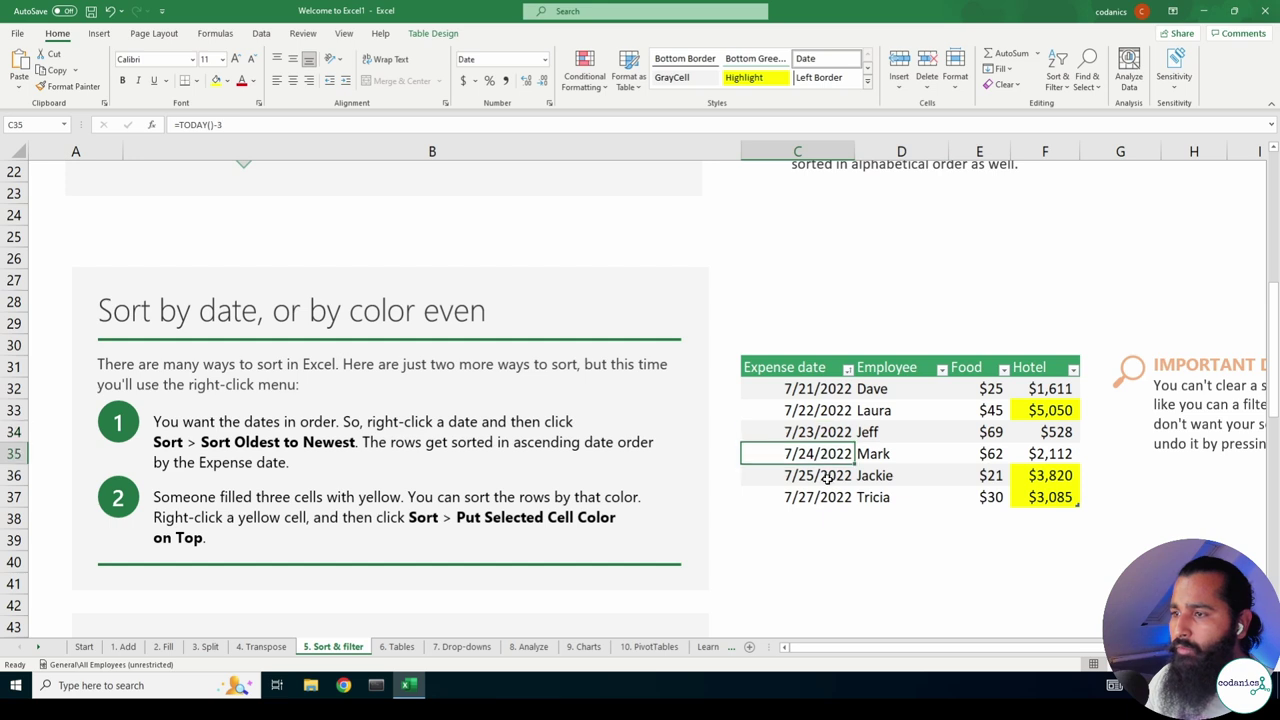
{"action": "left_click", "coordinate": [820, 476]}
{"action": "left_click", "coordinate": [820, 497]}
Sort the Expense date newest to oldest, then back to oldest to newest.
{"action": "left_click", "coordinate": [847, 369]}
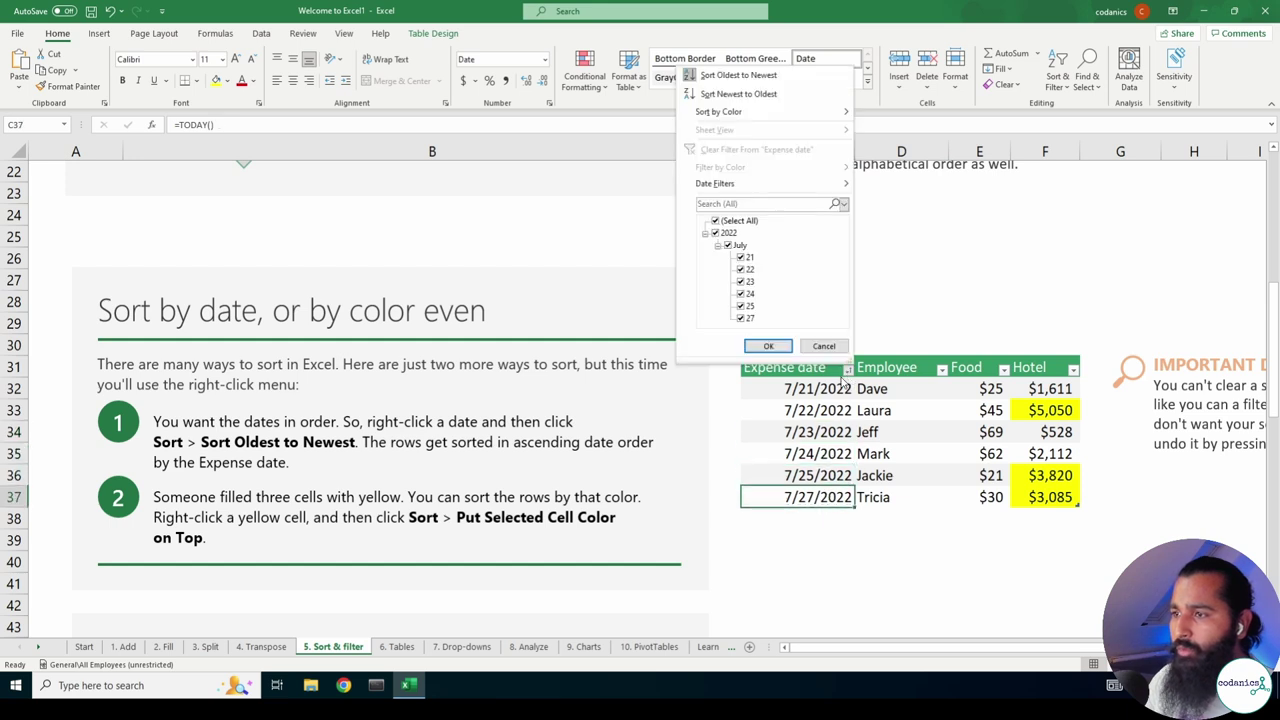
{"action": "left_click", "coordinate": [738, 93]}
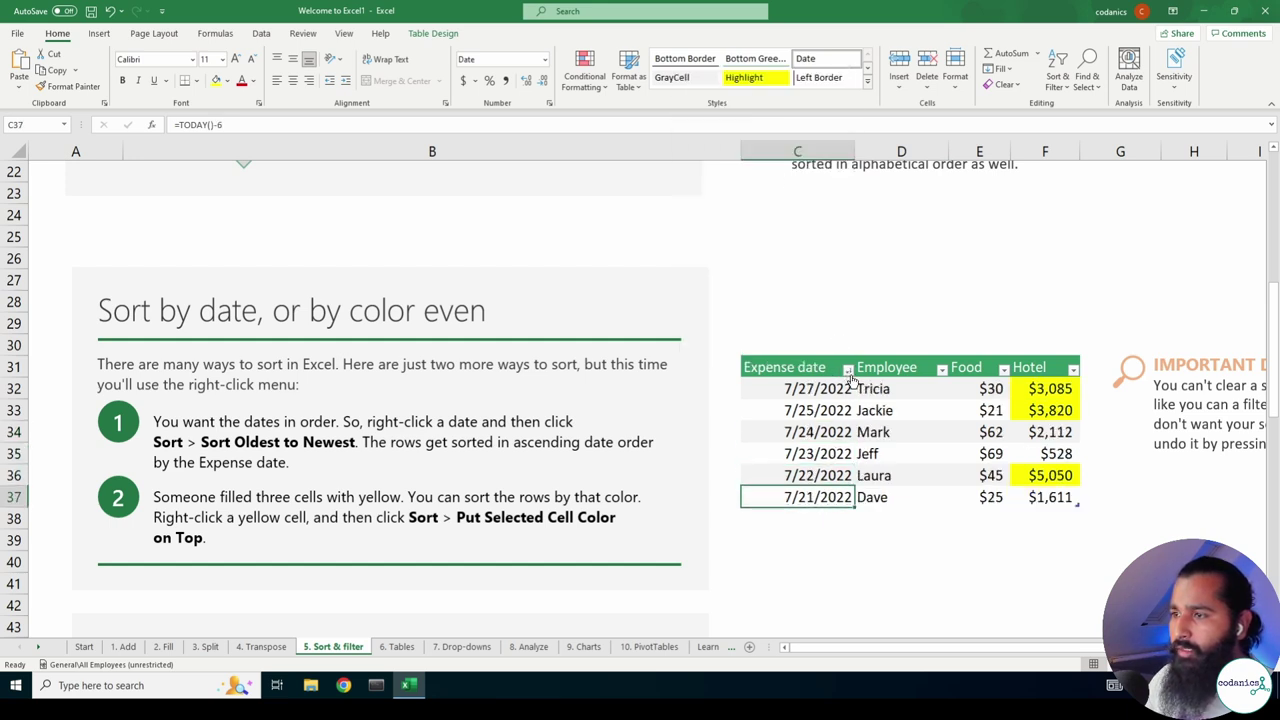
{"action": "left_click", "coordinate": [848, 369]}
{"action": "left_click", "coordinate": [740, 77]}
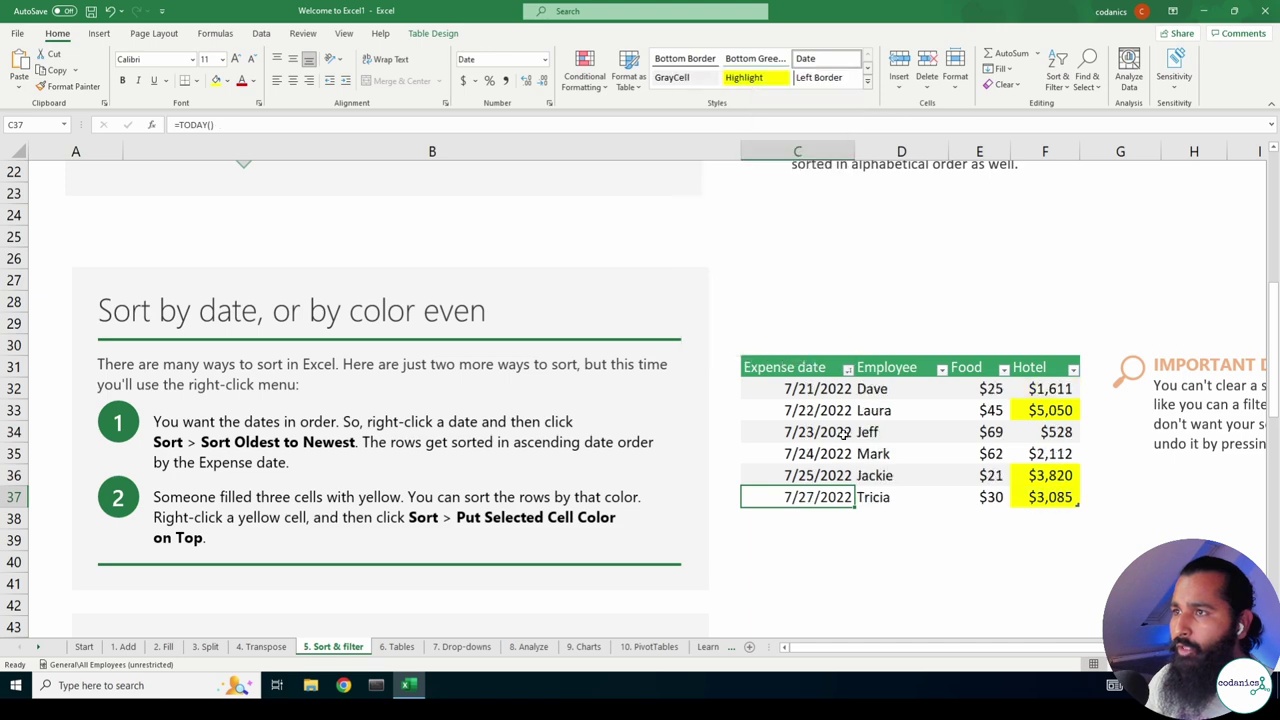
Sort the Hotel column by color, putting the yellow cells on top.
{"action": "scroll", "coordinate": [1060, 440], "scroll_direction": "up", "scroll_amount": 1, "text": "ctrl"}
{"action": "scroll", "coordinate": [1100, 400], "scroll_direction": "up", "scroll_amount": 1, "text": "ctrl"}
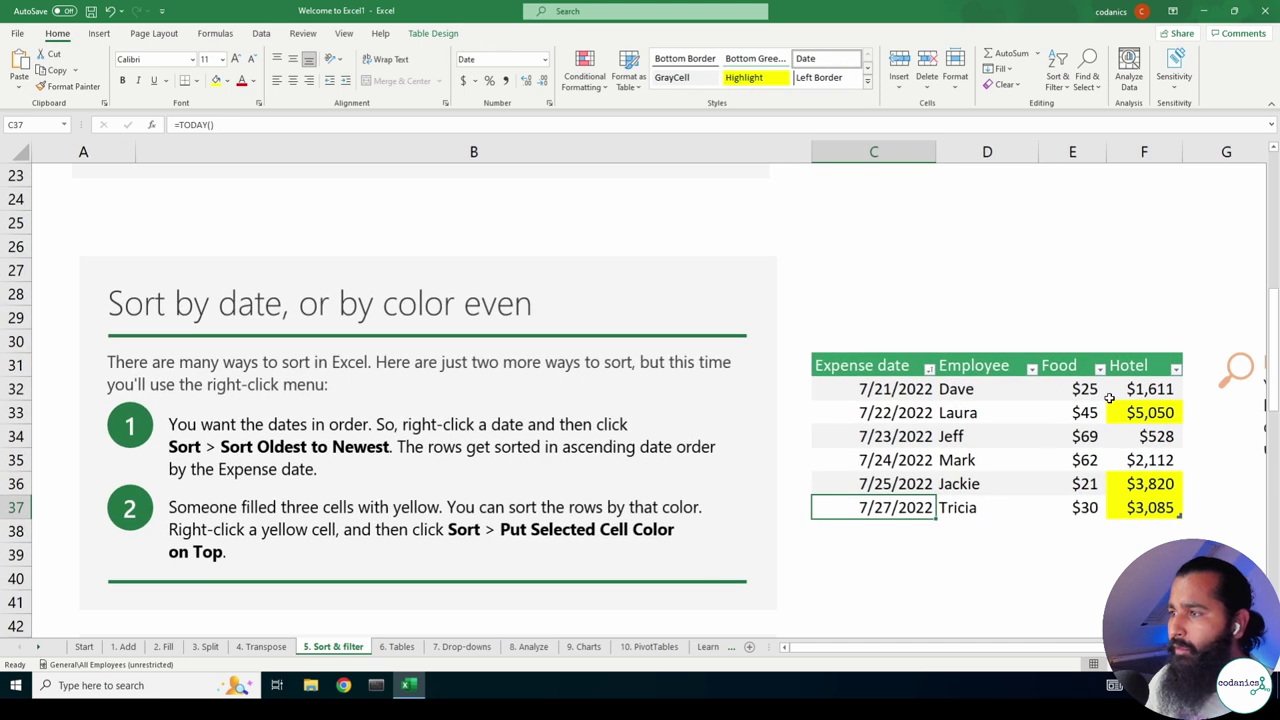
{"action": "left_click", "coordinate": [1176, 372]}
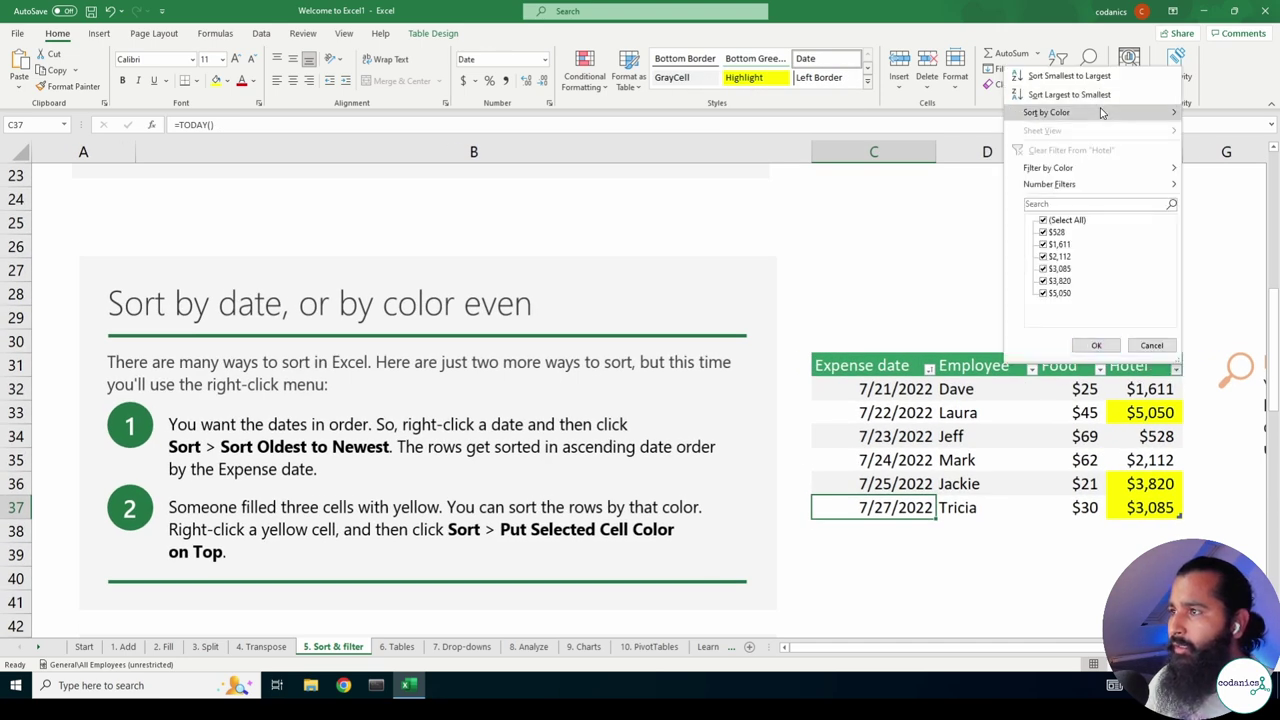
{"action": "left_click", "coordinate": [1202, 133]}
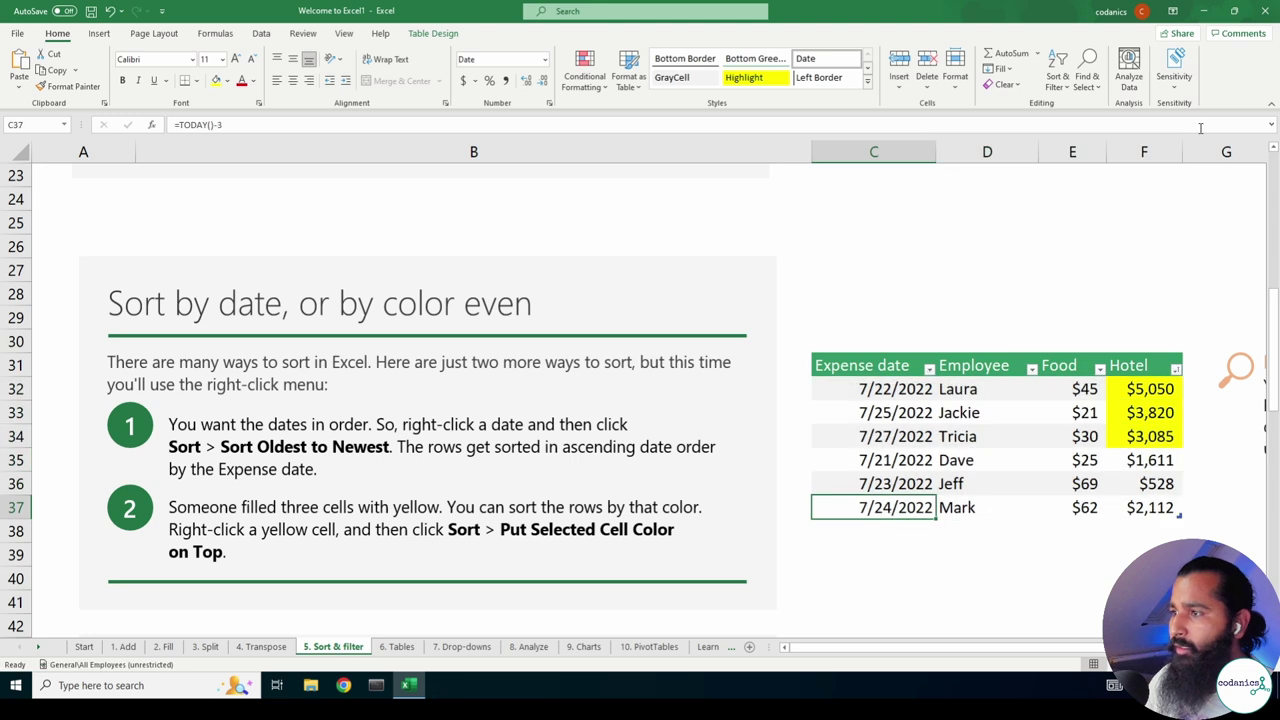
{"action": "left_click", "coordinate": [1177, 374]}
{"action": "mouse_move", "coordinate": [1148, 113]}
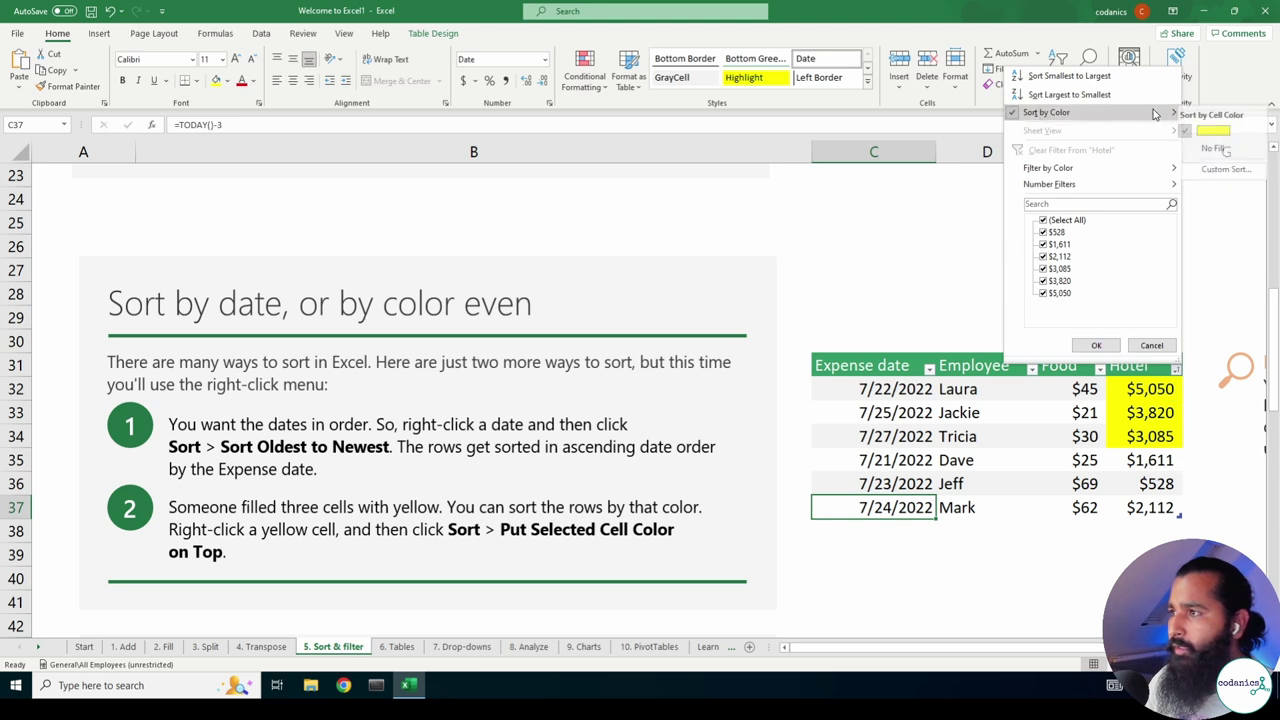
{"action": "left_click", "coordinate": [1216, 133]}
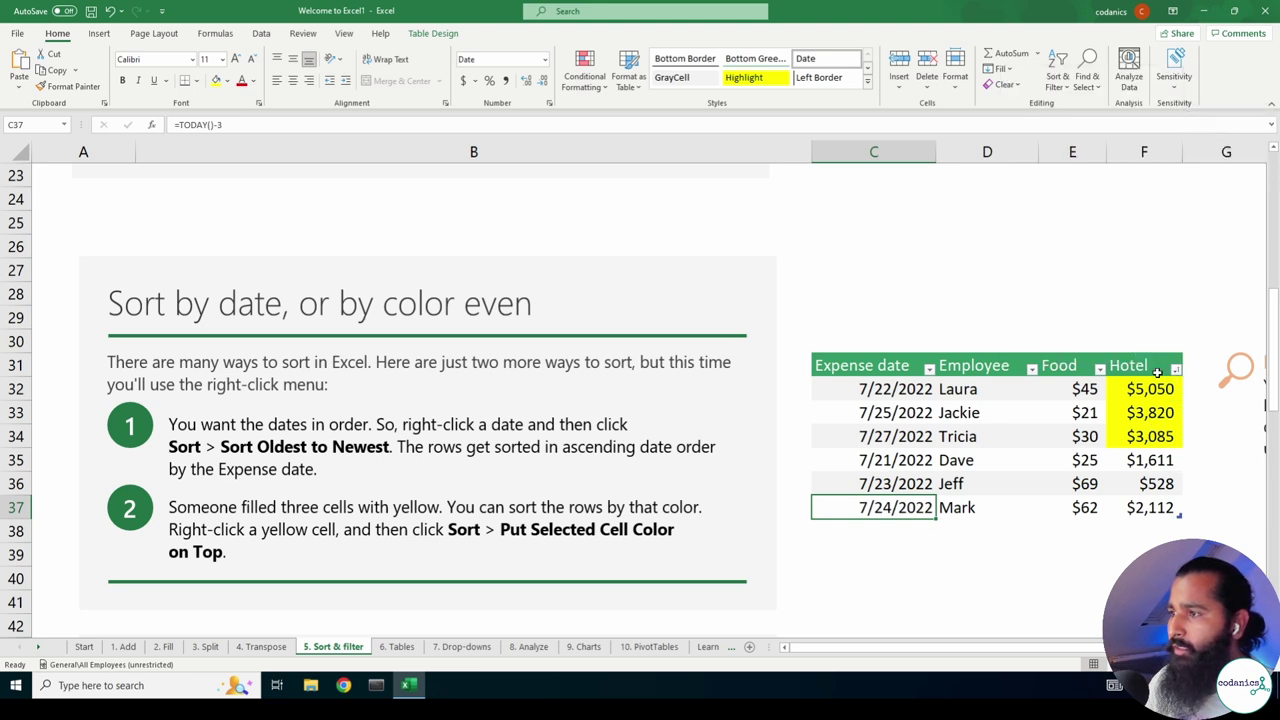
Sort by date oldest first, Employee A to Z, then Food smallest-to-largest and largest-to-smallest.
{"action": "left_click", "coordinate": [929, 369]}
{"action": "left_click", "coordinate": [840, 75]}
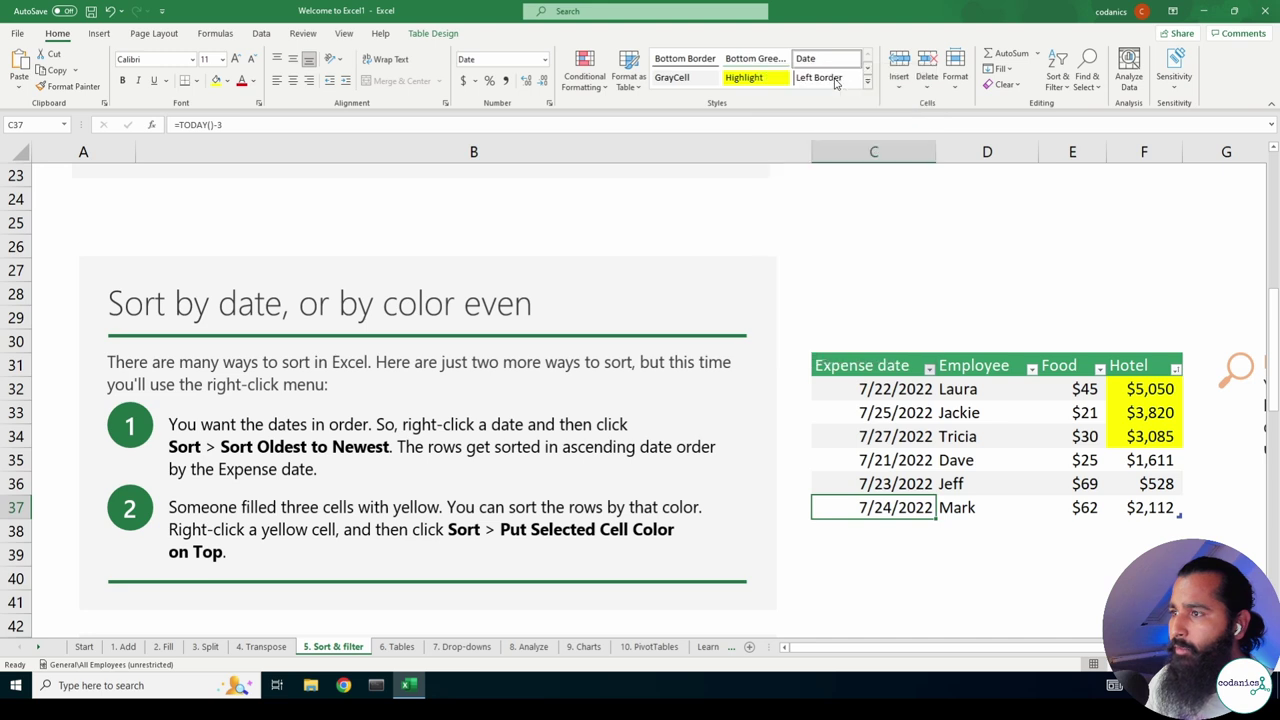
{"action": "left_click", "coordinate": [1032, 369]}
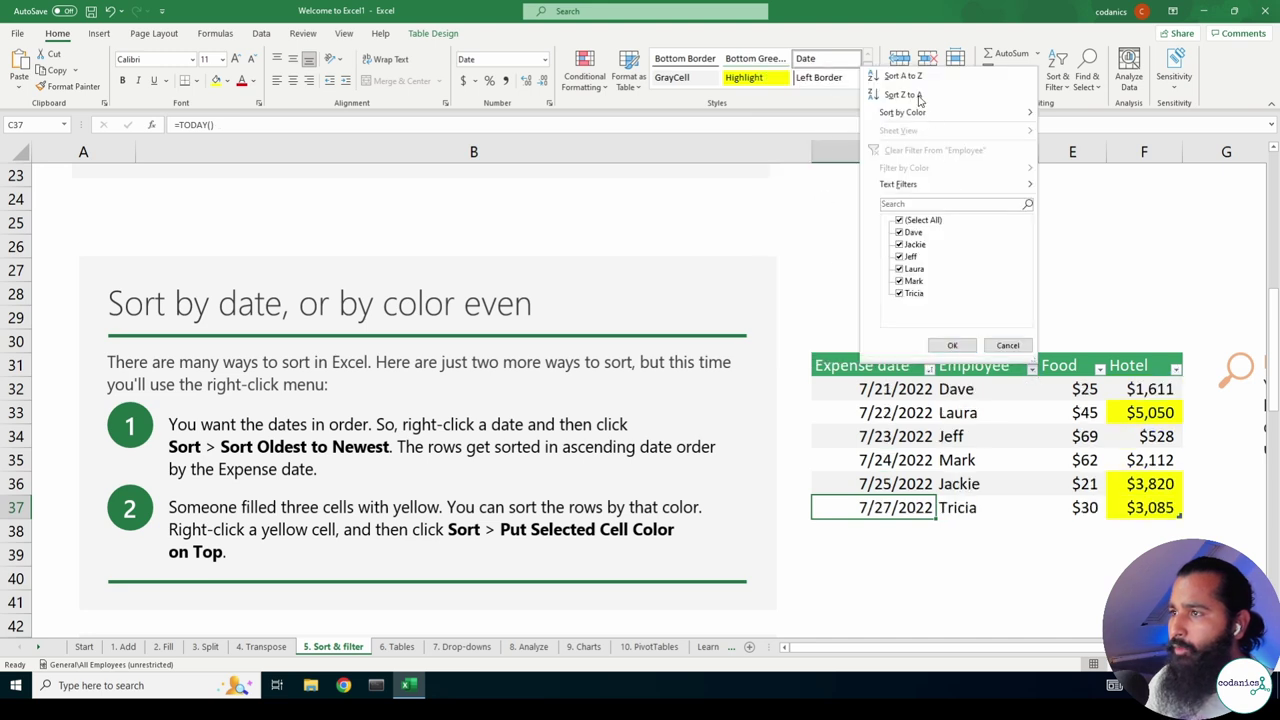
{"action": "left_click", "coordinate": [918, 76]}
{"action": "left_click", "coordinate": [1100, 369]}
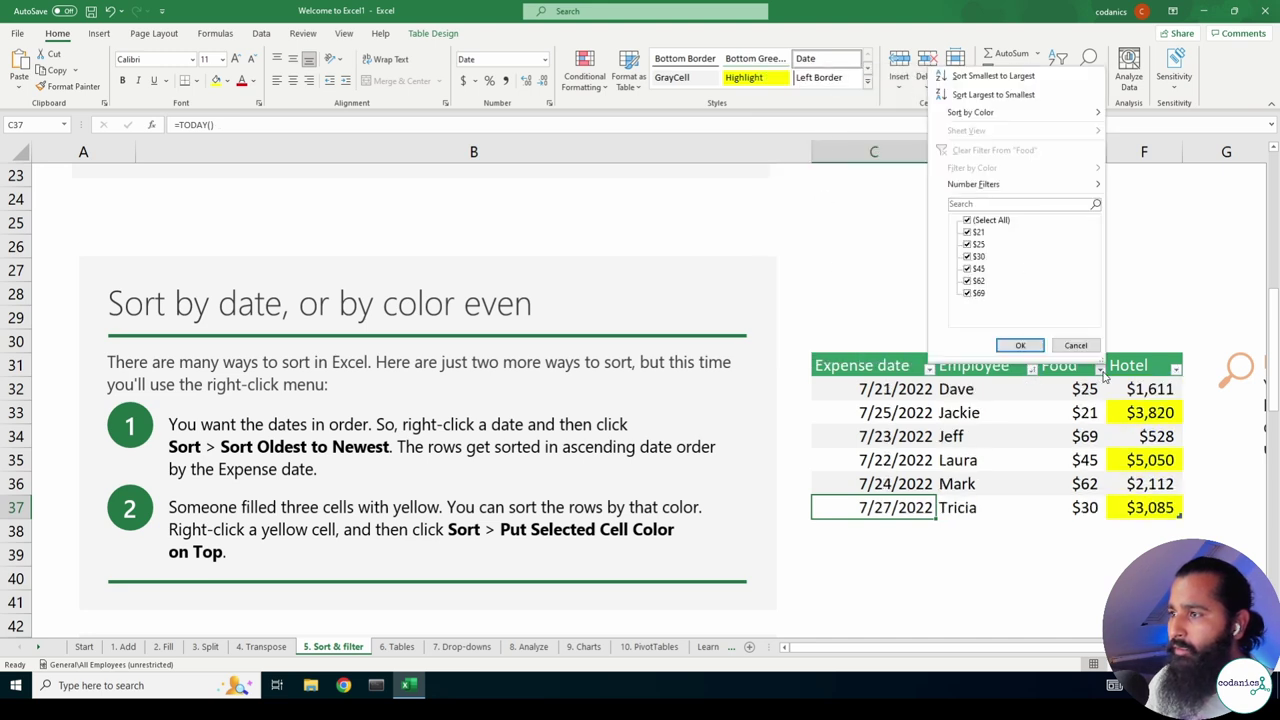
{"action": "left_click", "coordinate": [990, 76]}
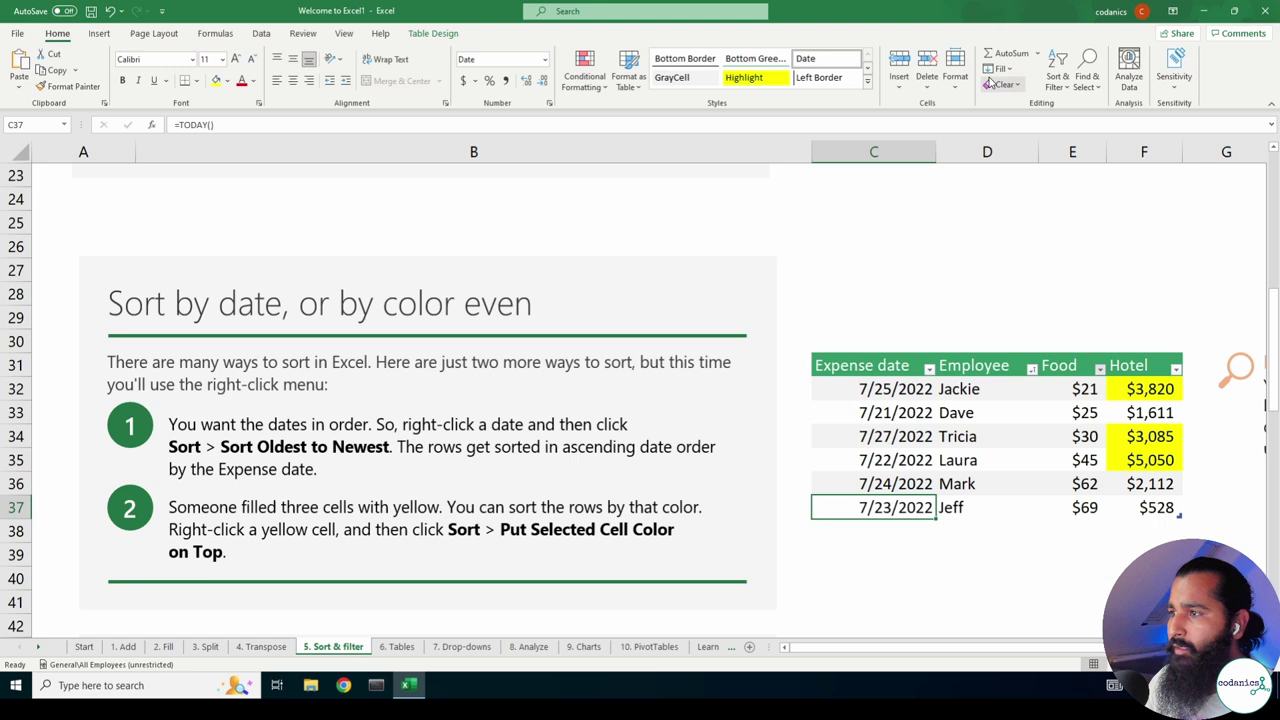
{"action": "left_click", "coordinate": [1100, 369]}
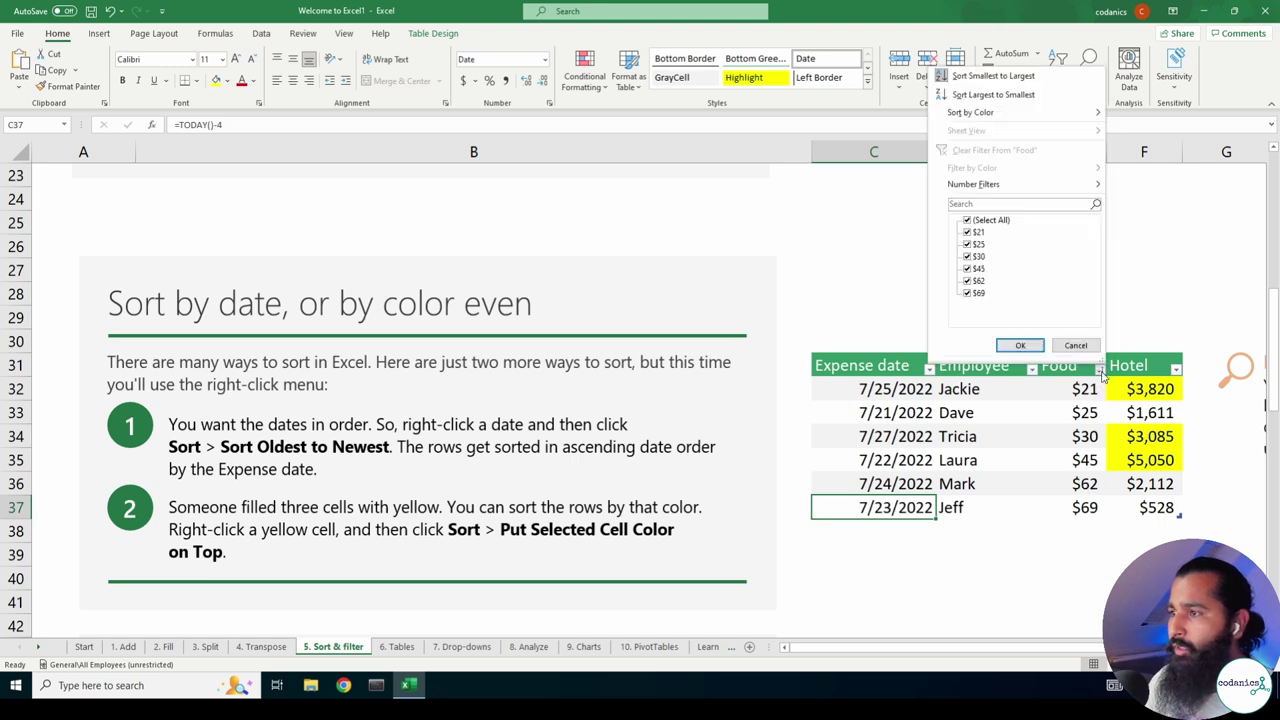
{"action": "left_click", "coordinate": [1010, 95]}
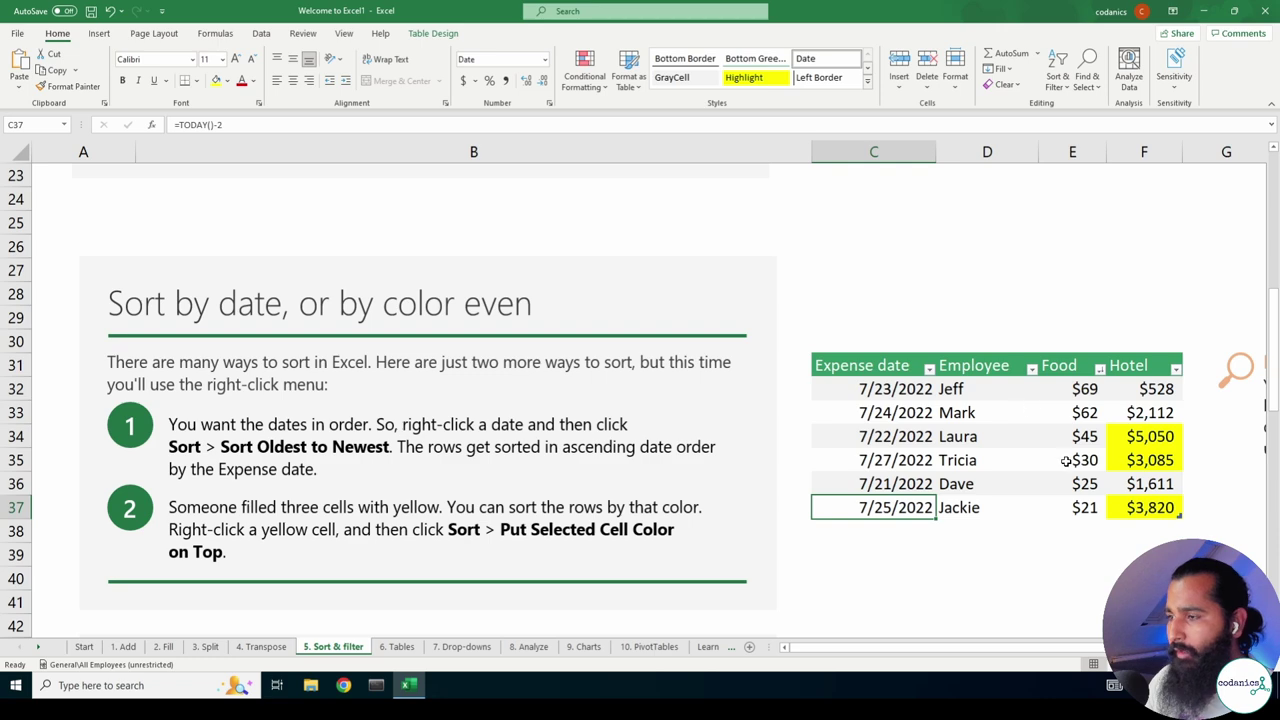
Filter the Hotel column to show only amounts above average.
{"action": "scroll", "coordinate": [992, 476], "scroll_direction": "down", "scroll_amount": 2}
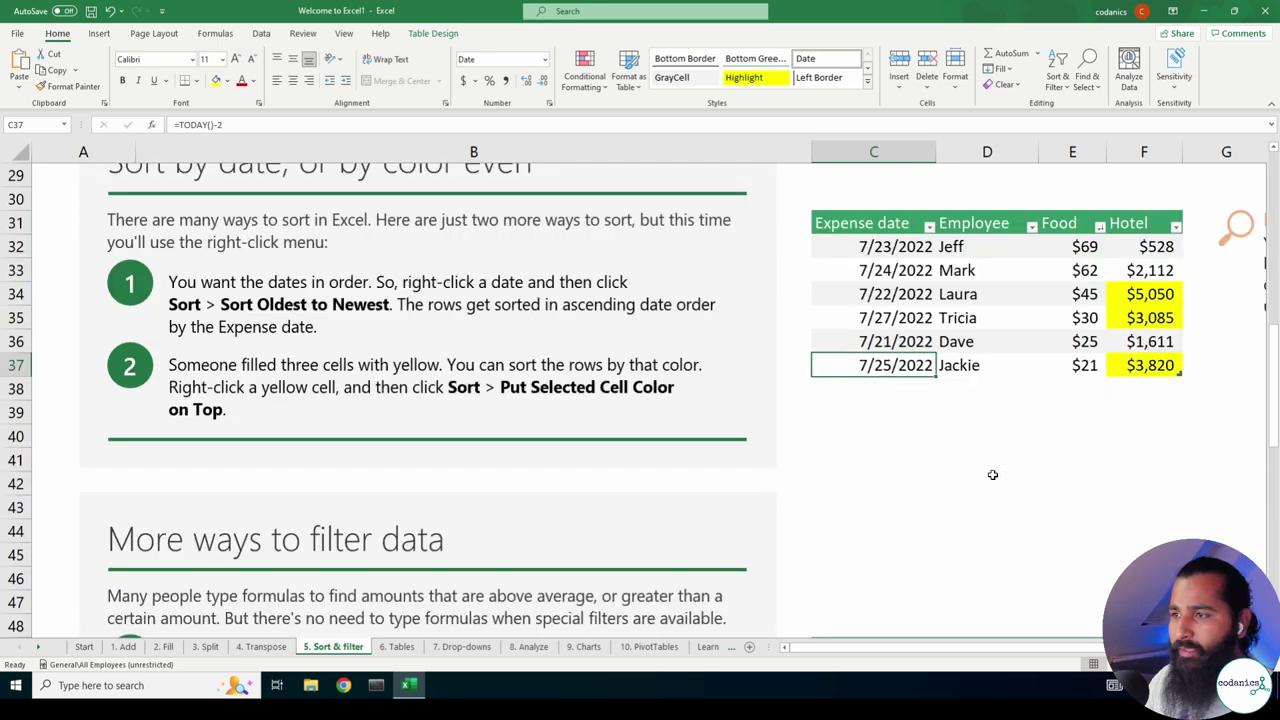
{"action": "scroll", "coordinate": [990, 473], "scroll_direction": "down", "scroll_amount": 3}
{"action": "scroll", "coordinate": [990, 473], "scroll_direction": "down", "scroll_amount": 1}
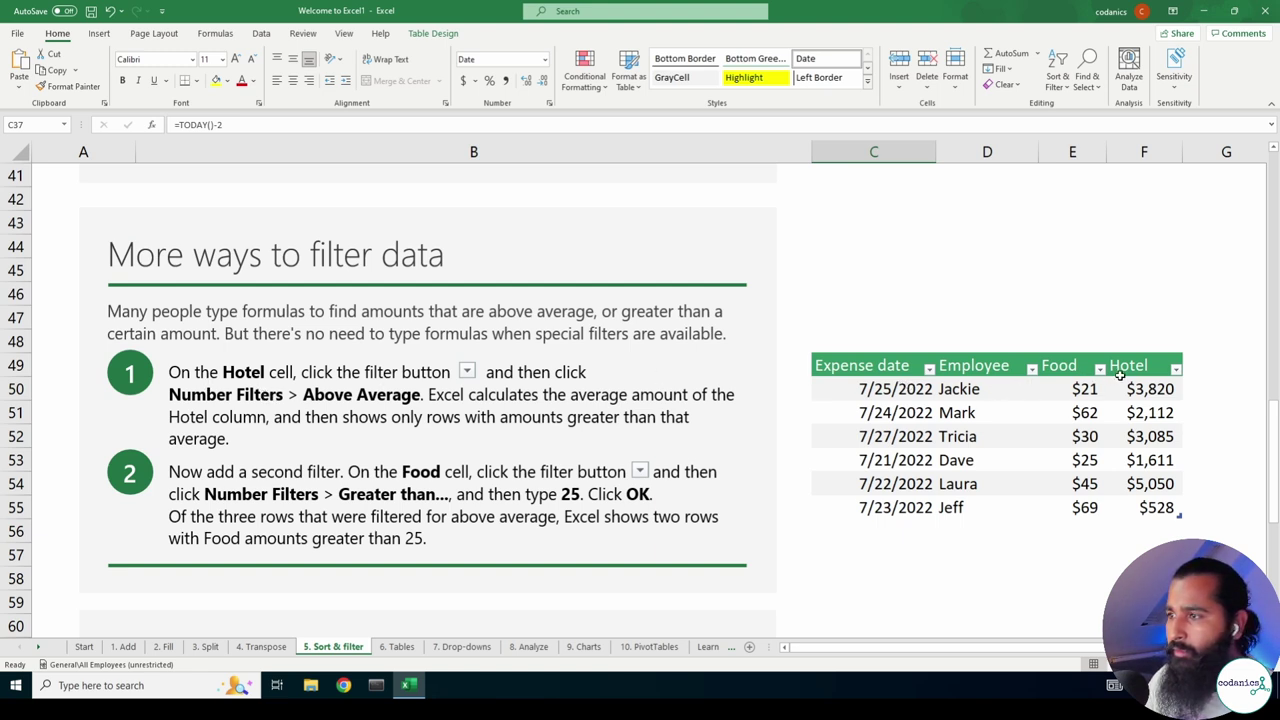
{"action": "left_click", "coordinate": [1176, 370]}
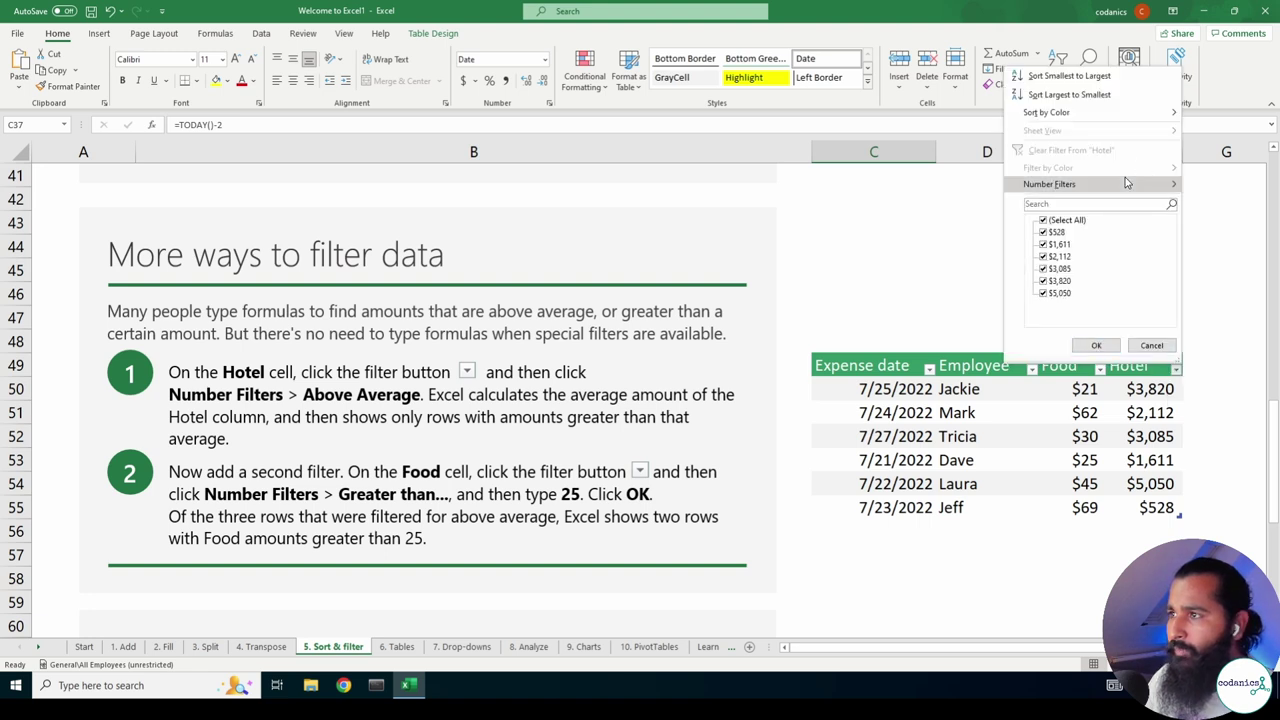
{"action": "mouse_move", "coordinate": [1125, 181]}
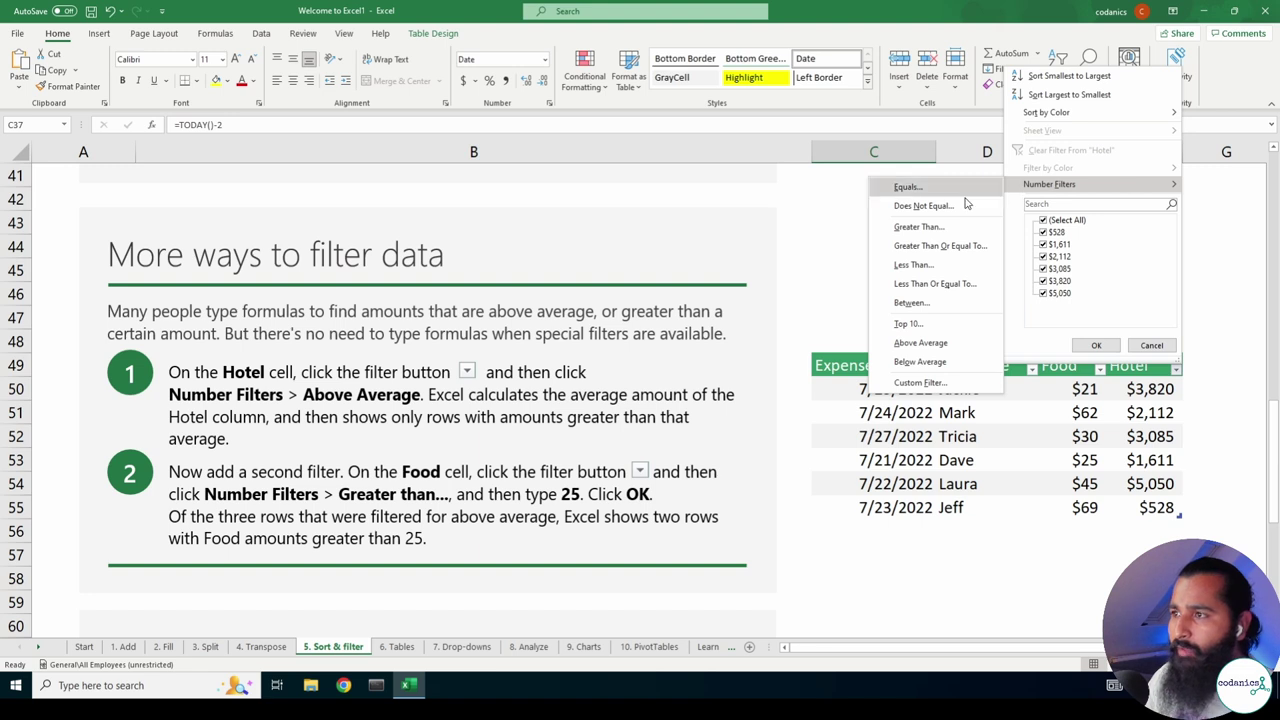
{"action": "left_click", "coordinate": [929, 342]}
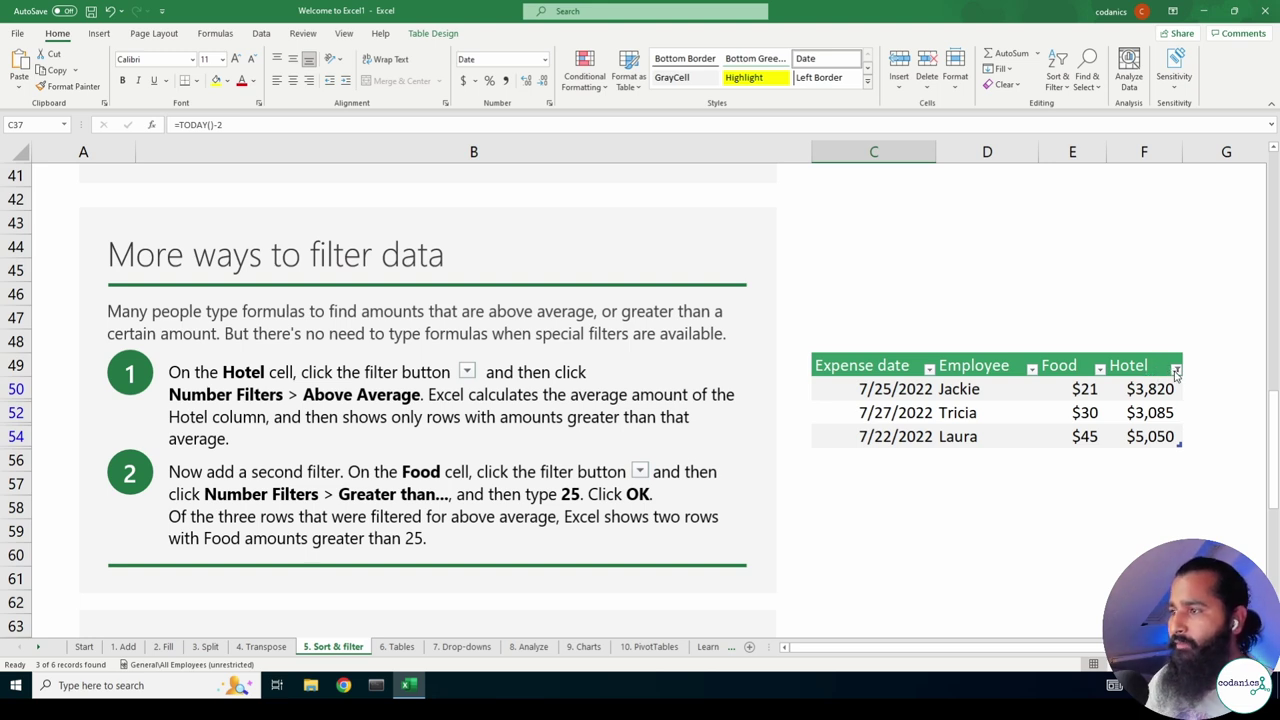
Switch to a Below Average Hotel filter, clear it, and select Hotel amounts to read the $2,701 average.
{"action": "left_click", "coordinate": [1176, 370]}
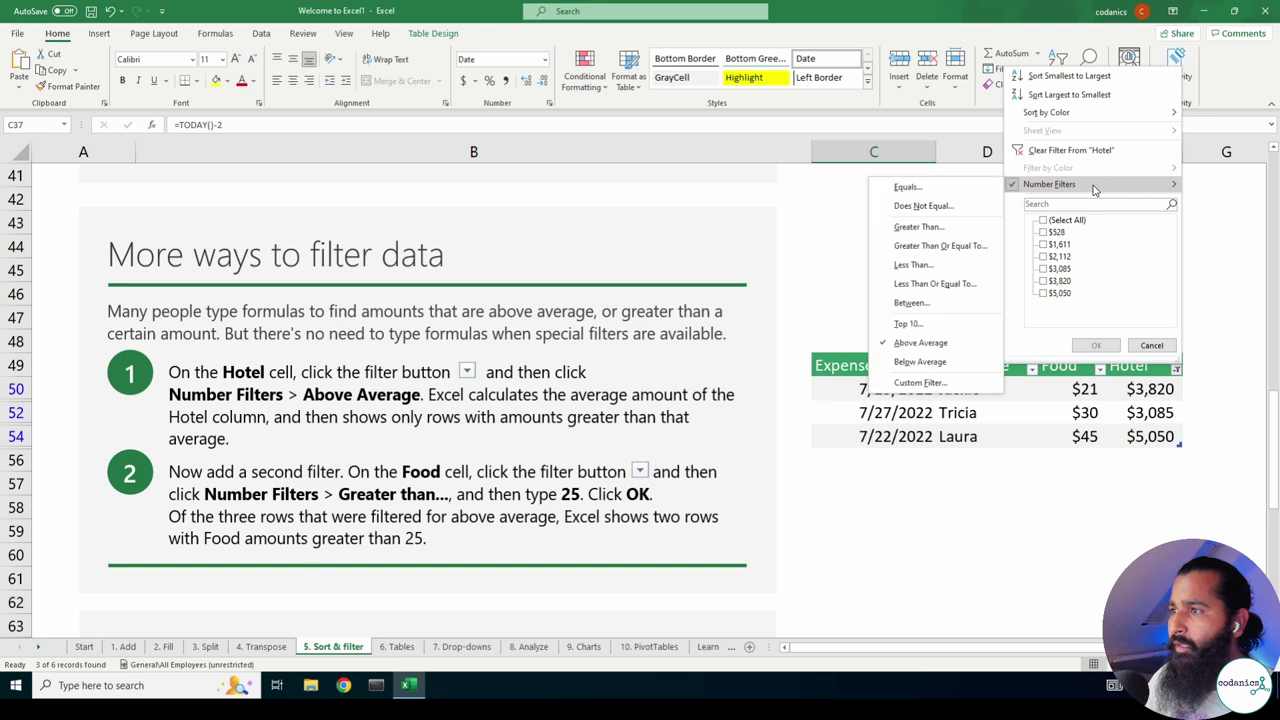
{"action": "left_click", "coordinate": [938, 363]}
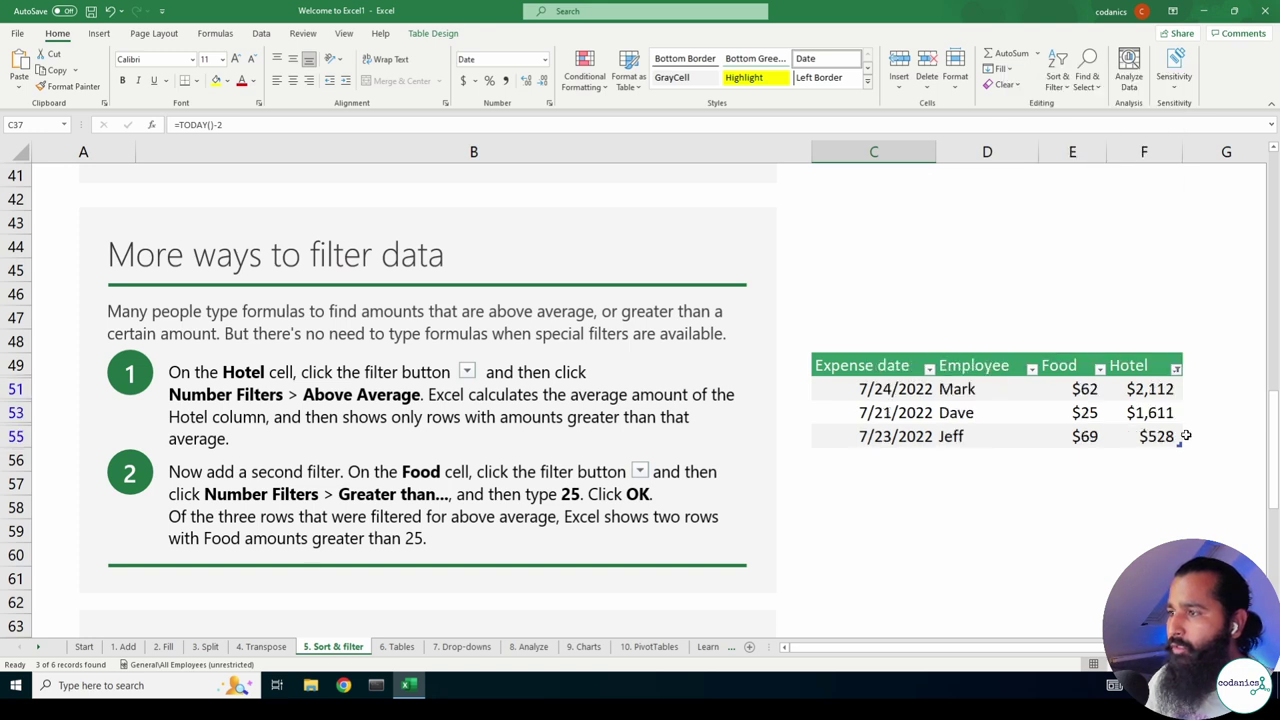
{"action": "left_click", "coordinate": [1176, 369]}
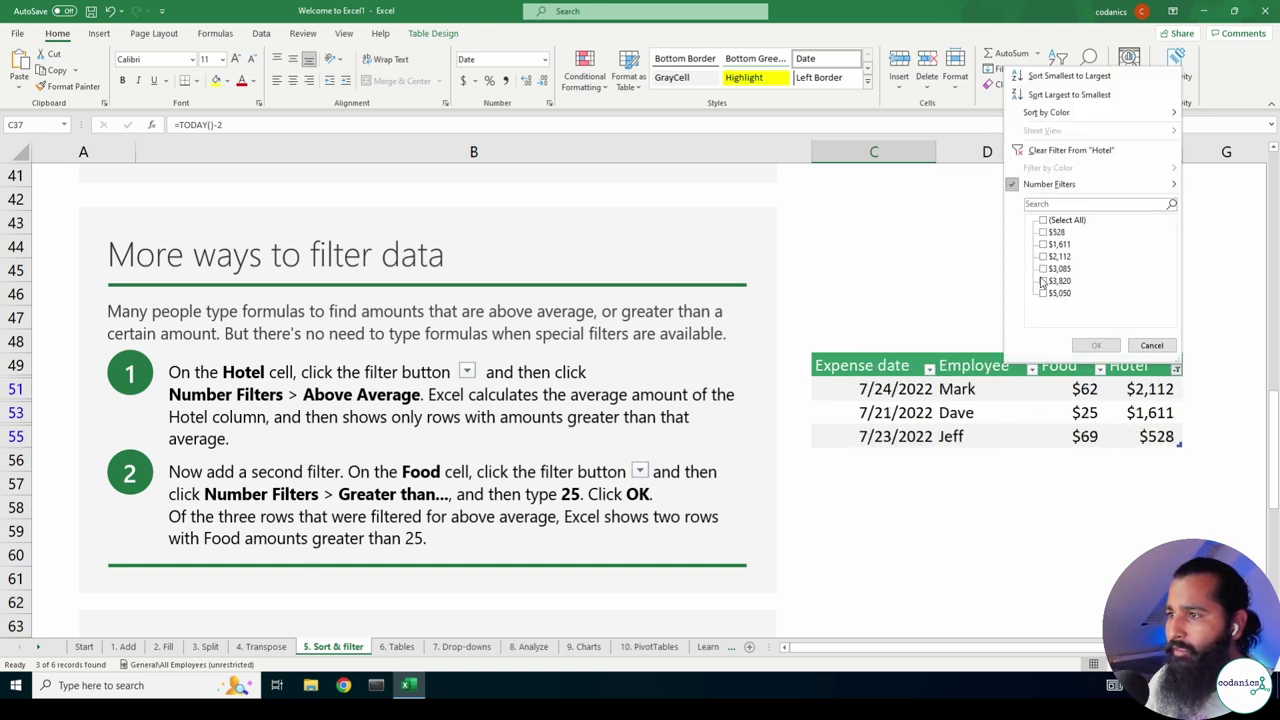
{"action": "mouse_move", "coordinate": [1050, 184]}
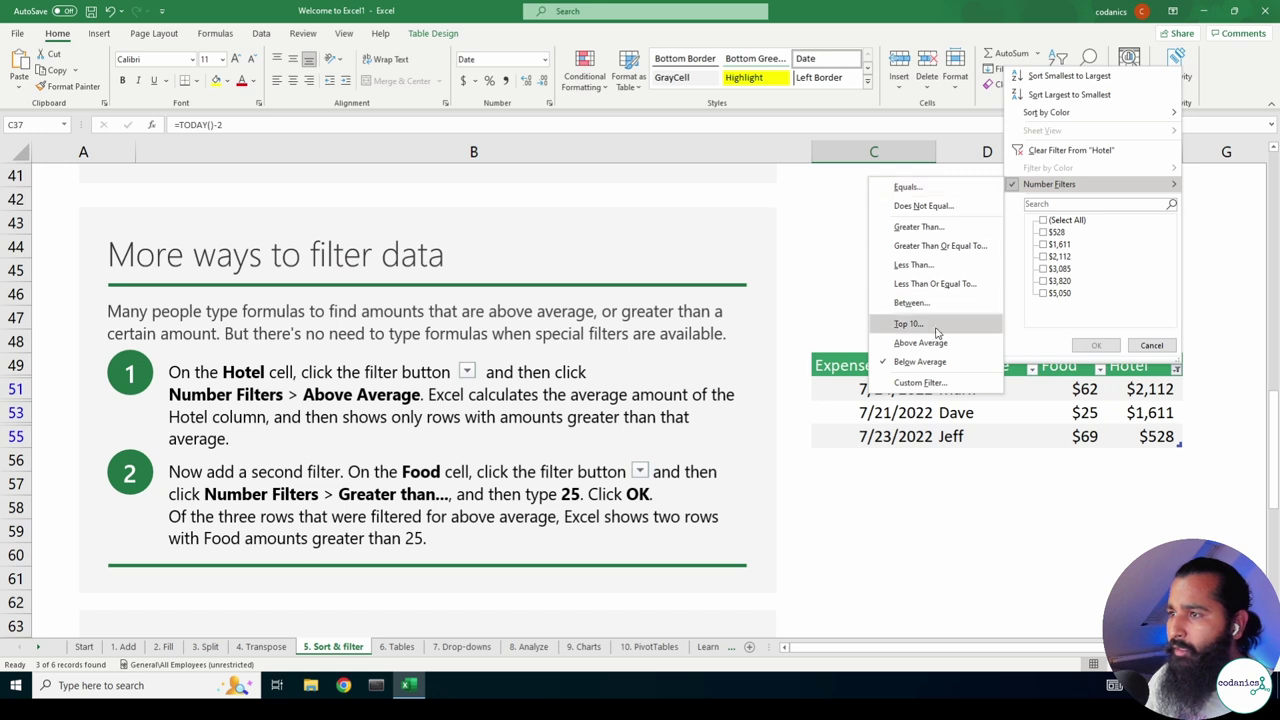
{"action": "left_click", "coordinate": [914, 365]}
{"action": "left_click_drag", "start_coordinate": [1155, 385], "coordinate": [1141, 515]}
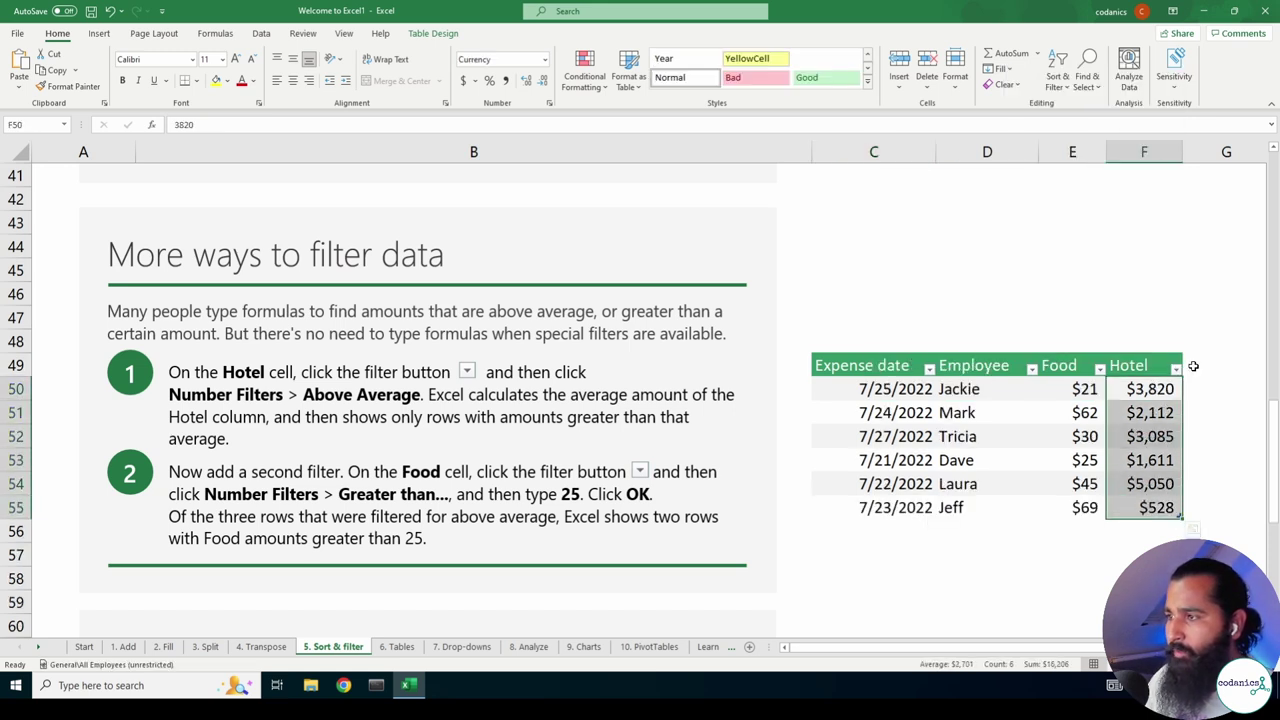
{"action": "left_click", "coordinate": [1158, 400]}
{"action": "left_click", "coordinate": [1176, 368]}
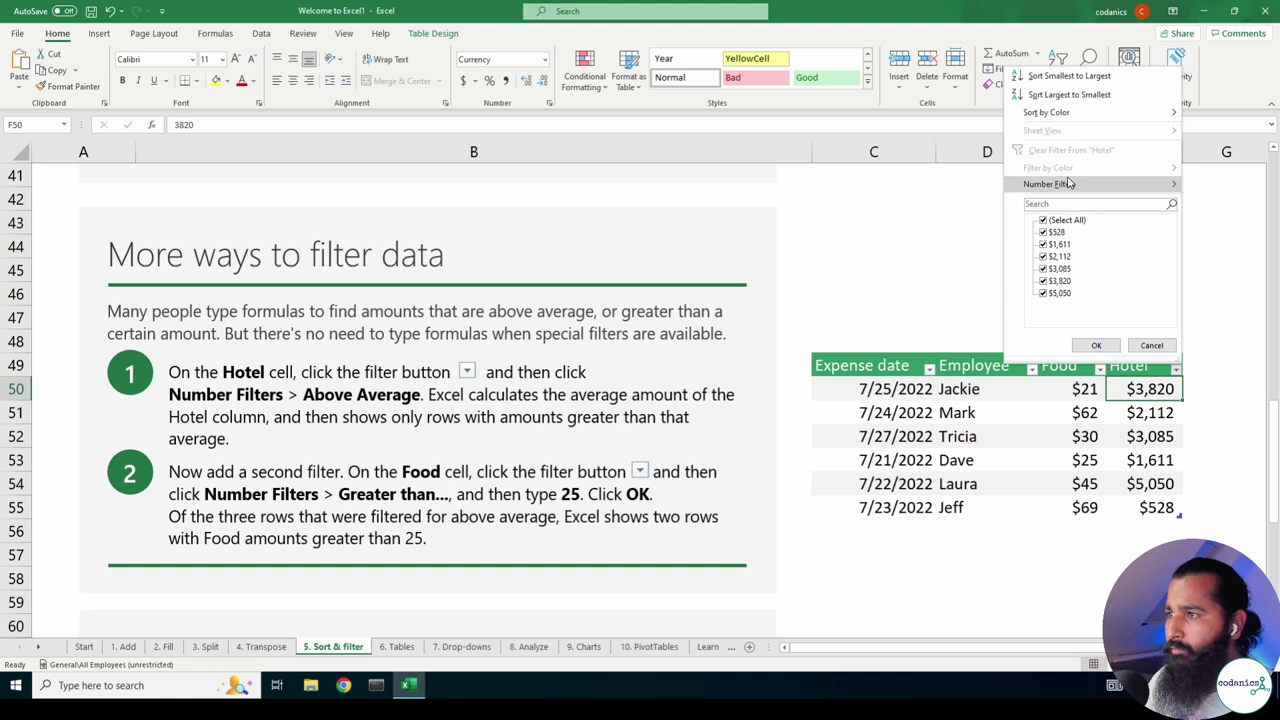
{"action": "mouse_move", "coordinate": [1068, 183]}
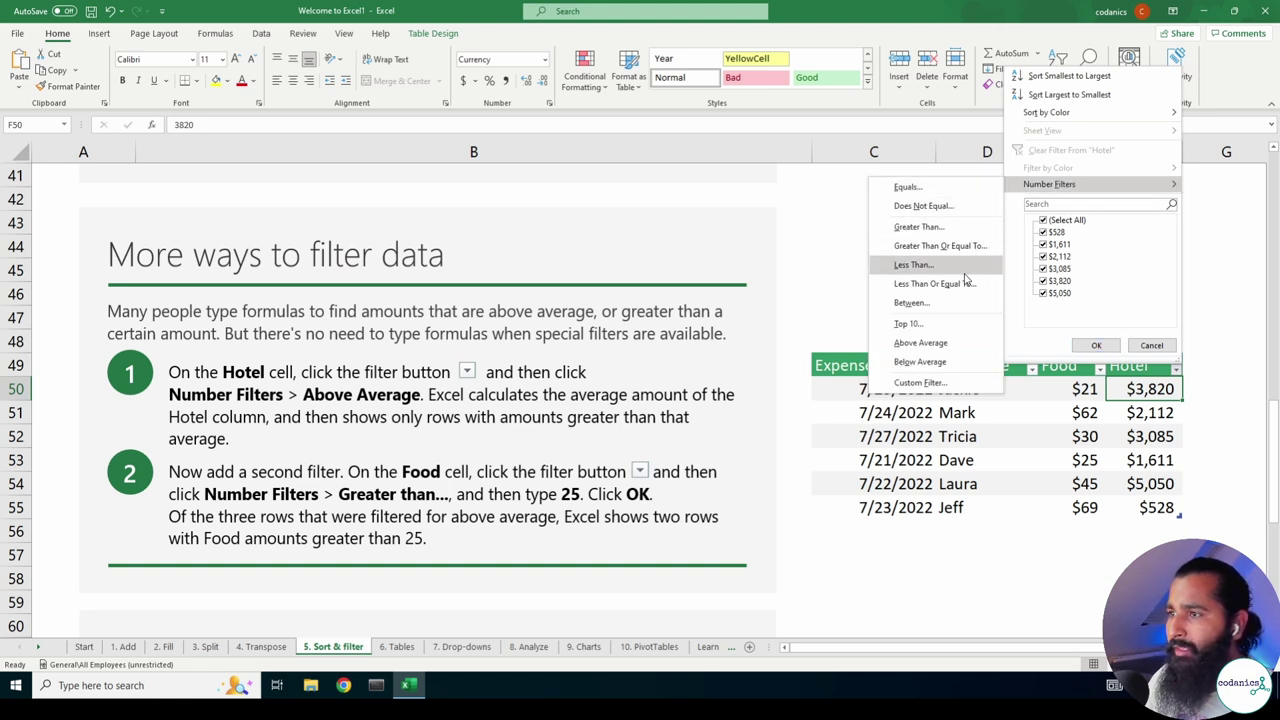
{"action": "left_click", "coordinate": [953, 330]}
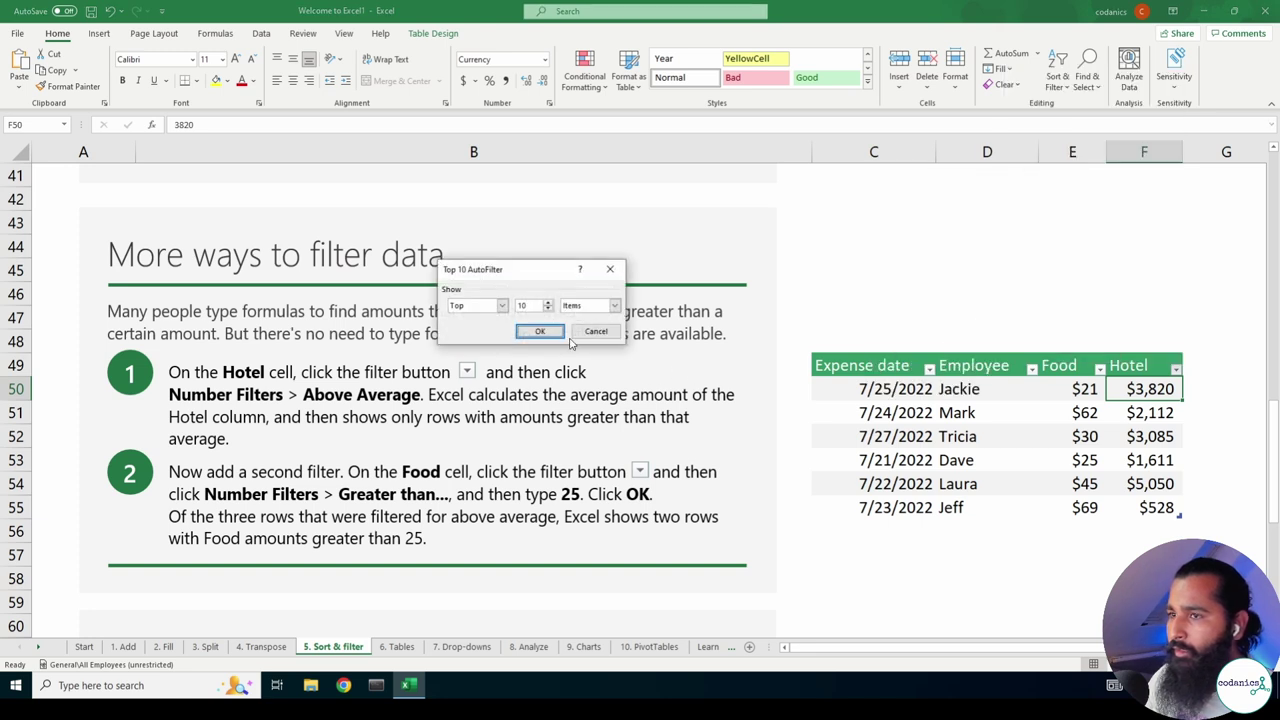
{"action": "left_click", "coordinate": [548, 309]}
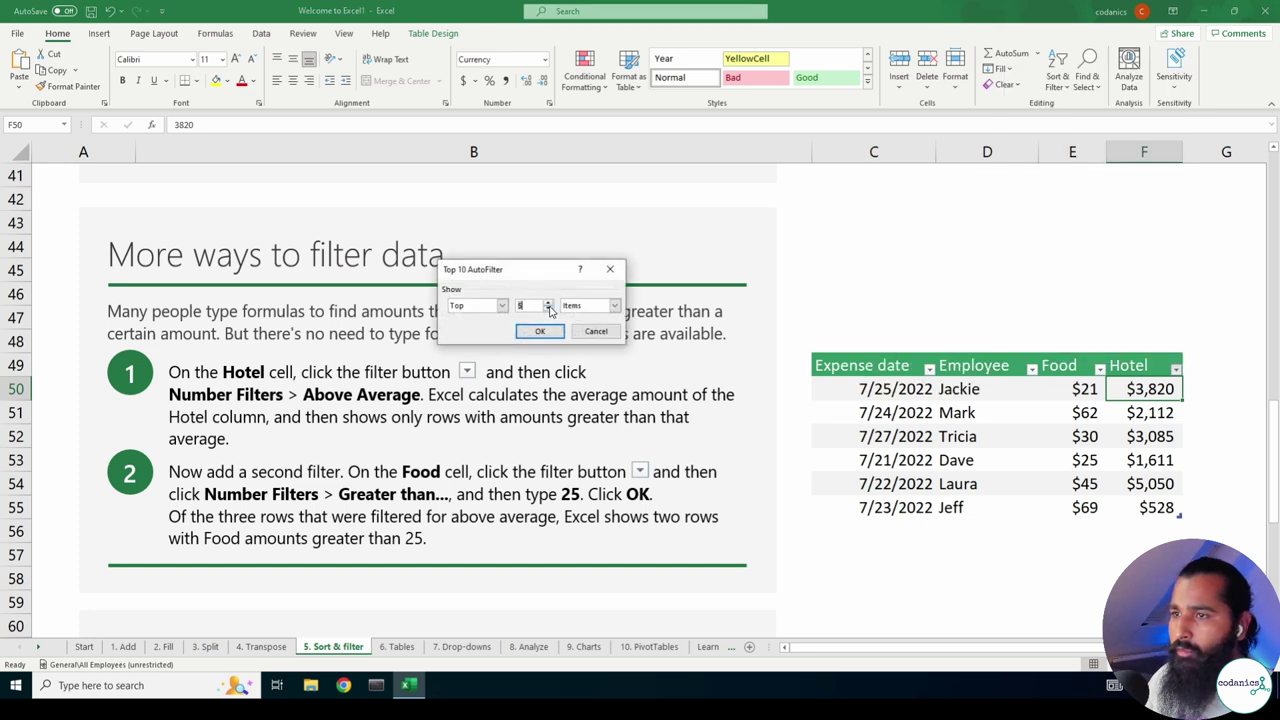
{"action": "left_click", "coordinate": [535, 331]}
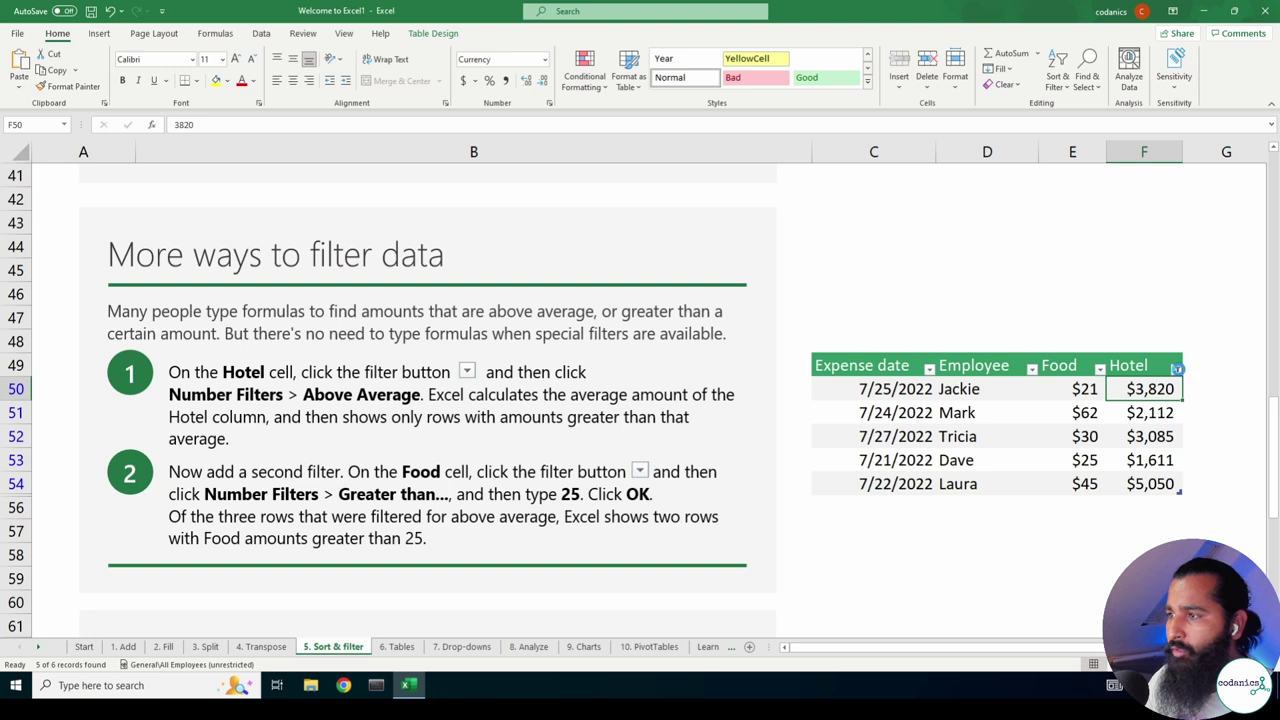
{"action": "left_click", "coordinate": [1178, 369]}
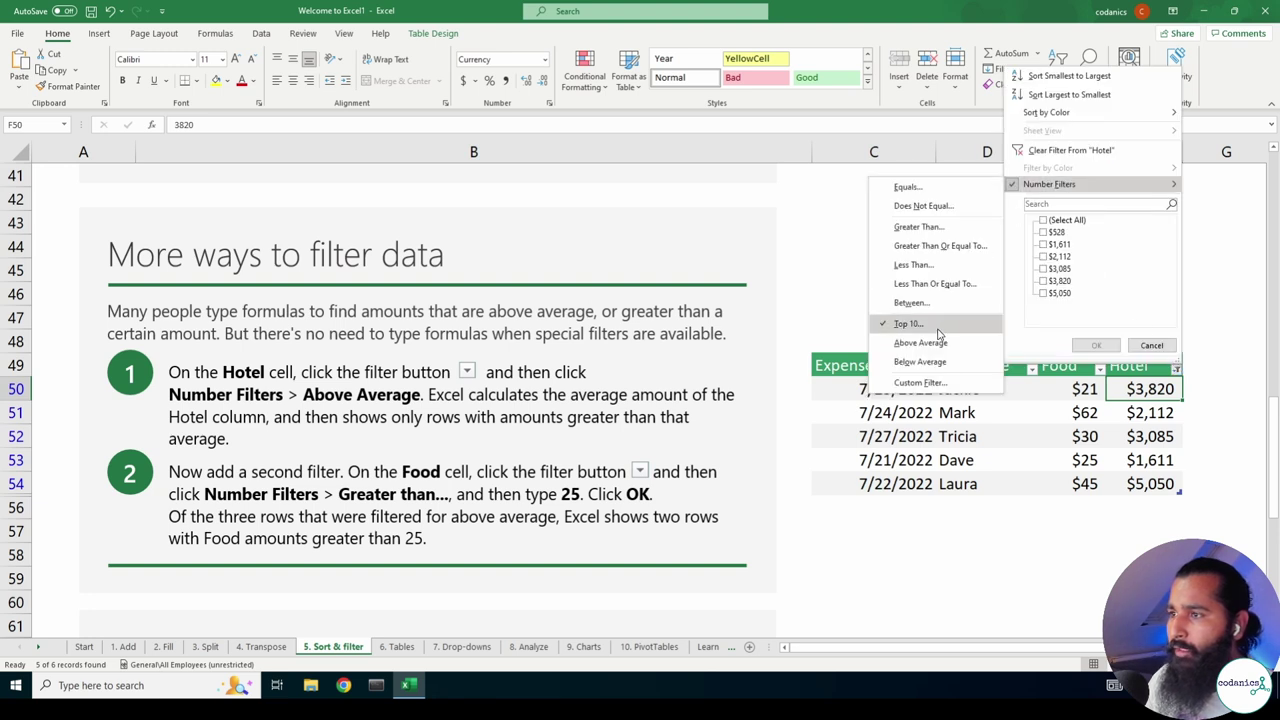
{"action": "left_click", "coordinate": [938, 328]}
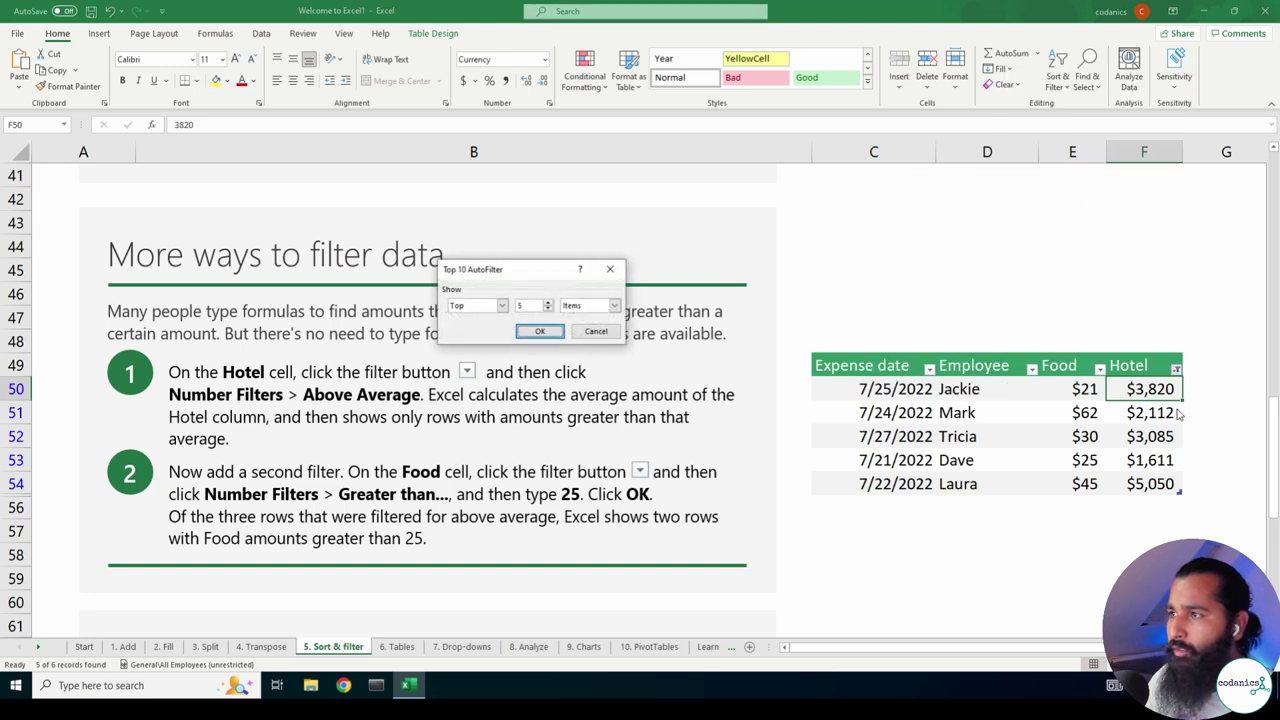
{"action": "left_click", "coordinate": [548, 303]}
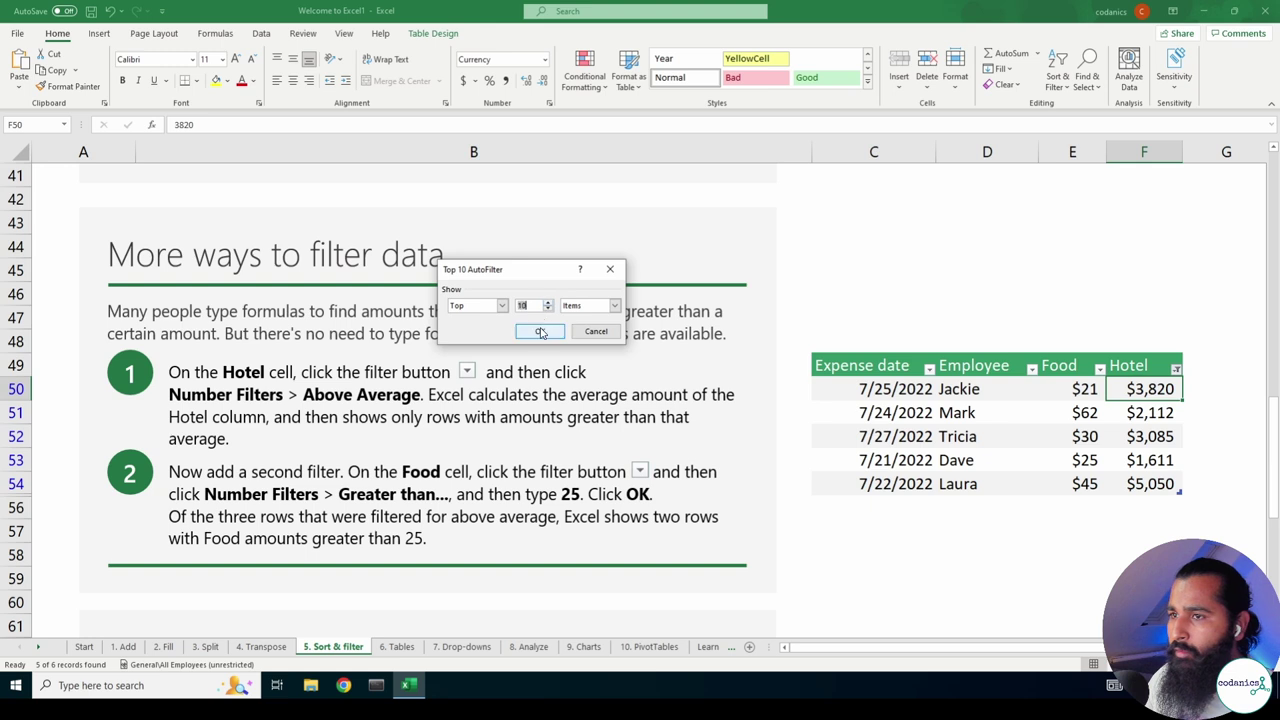
{"action": "left_click", "coordinate": [539, 331]}
{"action": "left_click", "coordinate": [1175, 369]}
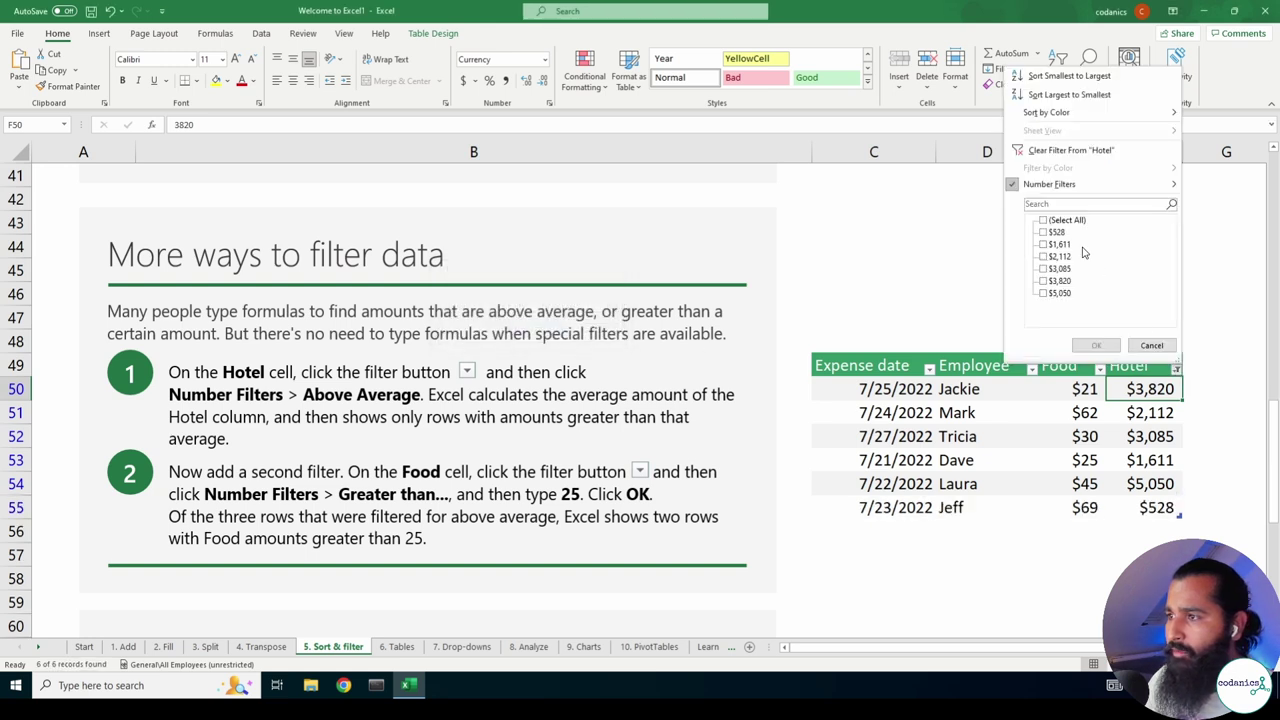
{"action": "mouse_move", "coordinate": [1063, 186]}
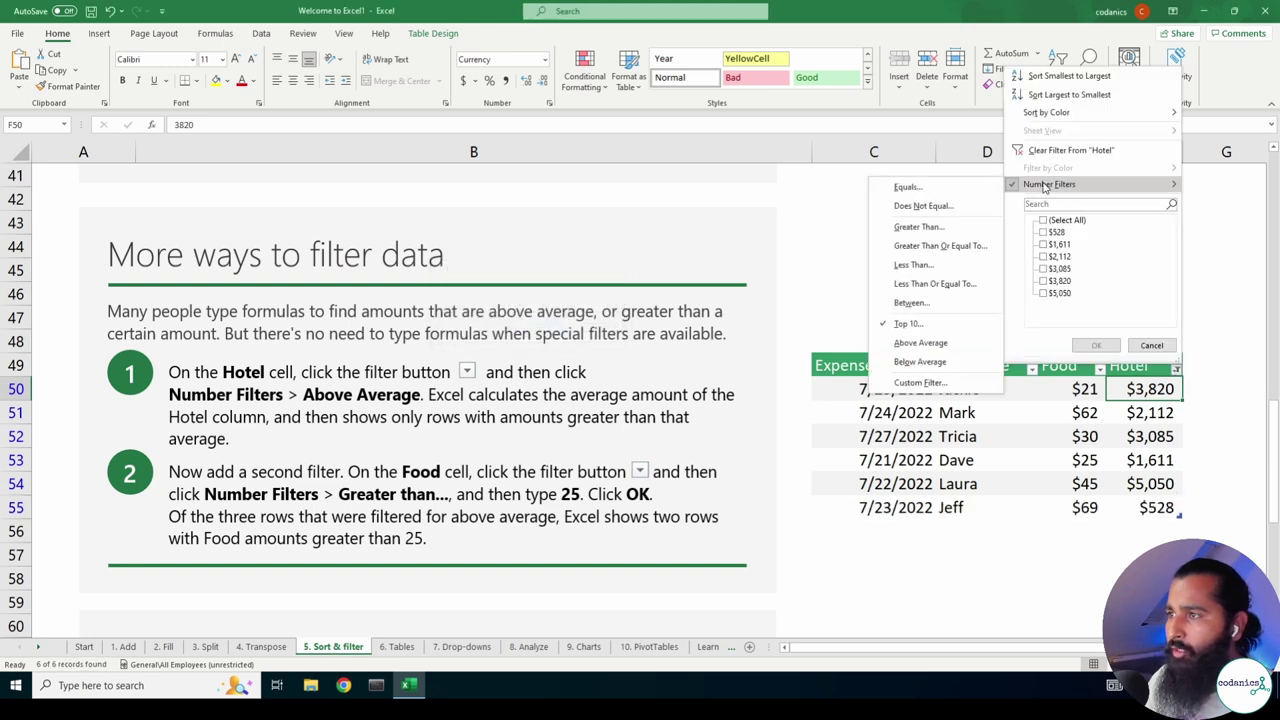
{"action": "left_click", "coordinate": [908, 323]}
{"action": "left_click", "coordinate": [603, 332]}
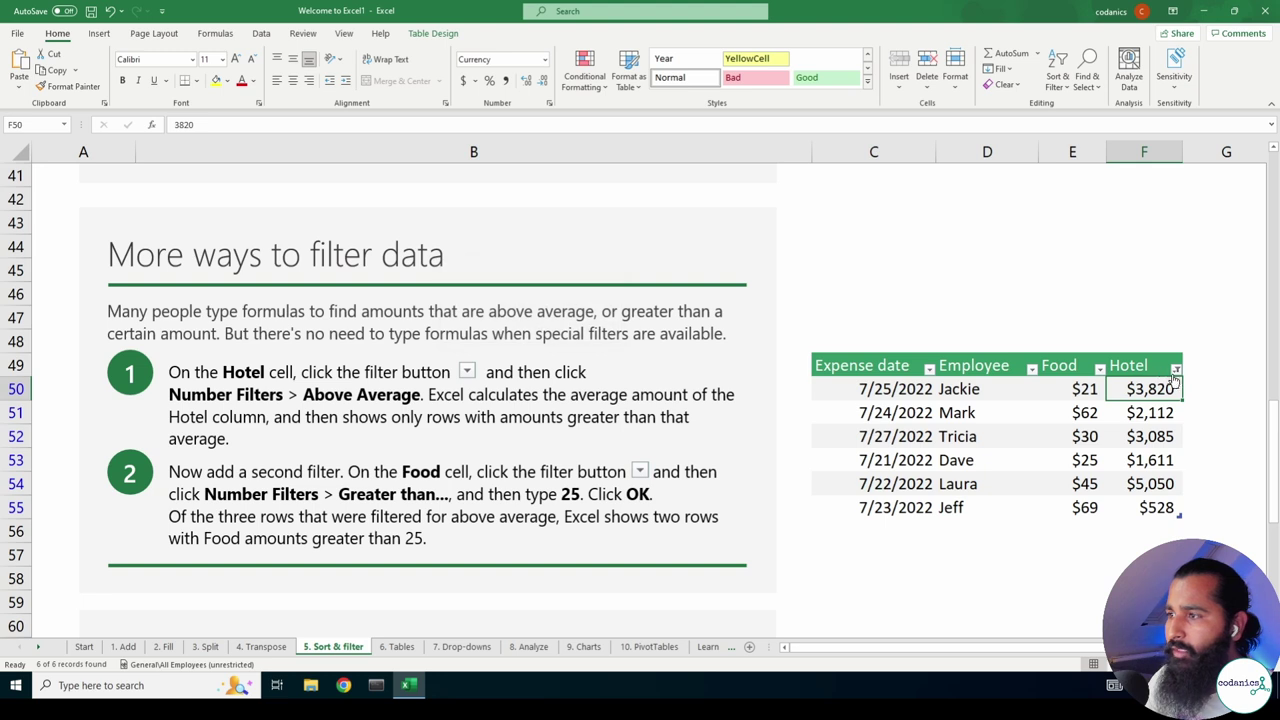
{"action": "left_click", "coordinate": [1176, 370]}
{"action": "mouse_move", "coordinate": [1060, 186]}
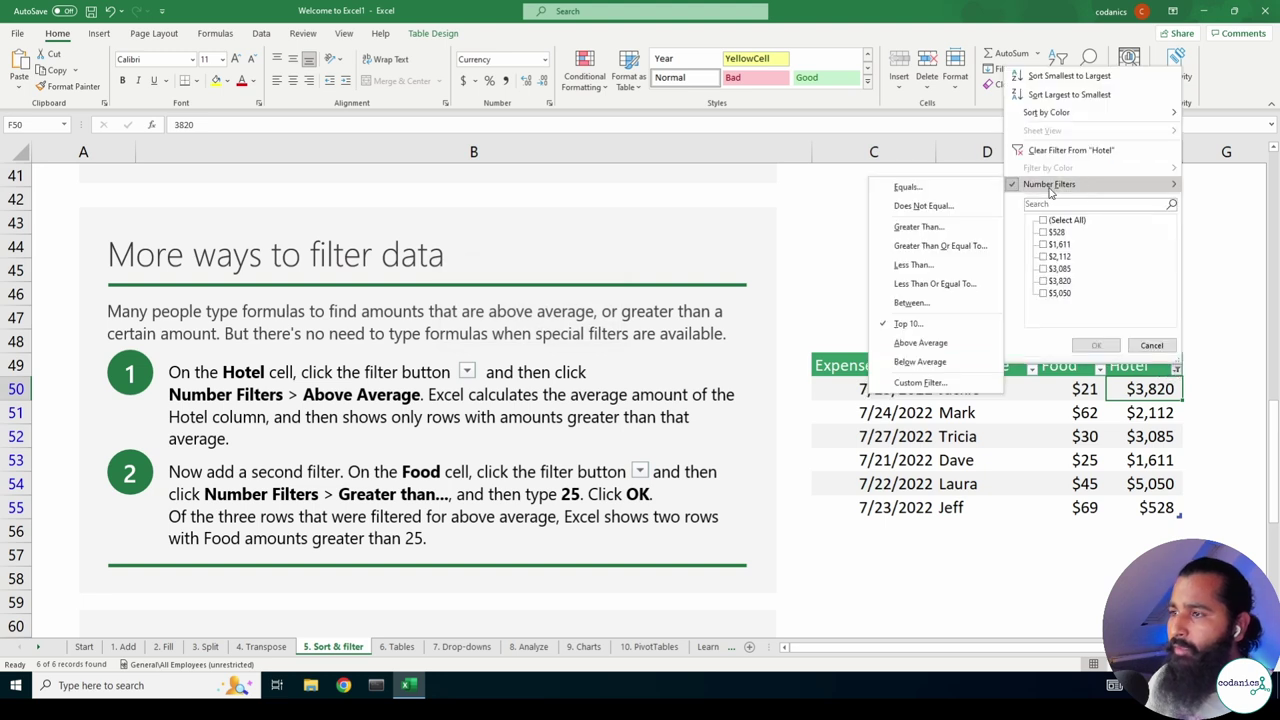
{"action": "left_click", "coordinate": [950, 343]}
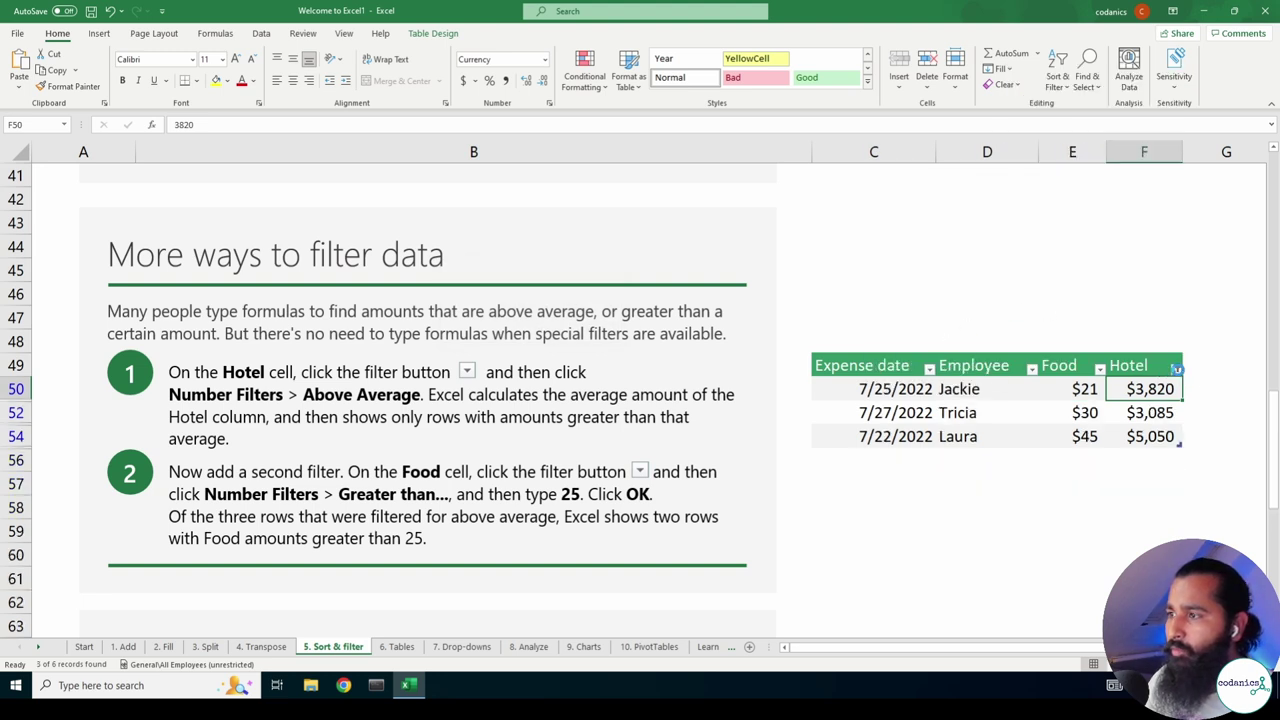
{"action": "left_click", "coordinate": [1176, 370]}
{"action": "mouse_move", "coordinate": [1046, 192]}
{"action": "left_click", "coordinate": [1070, 150]}
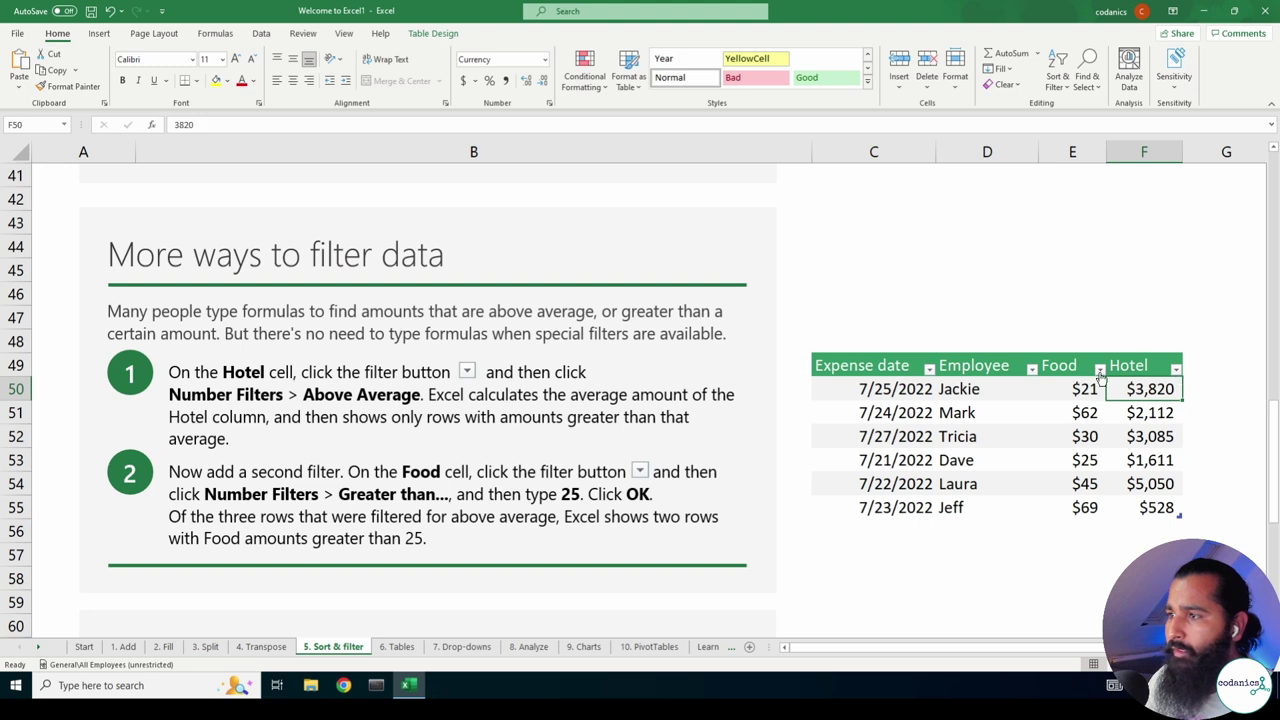
Start a Greater Than number filter on the Food column with value 25.
{"action": "left_click", "coordinate": [1100, 370]}
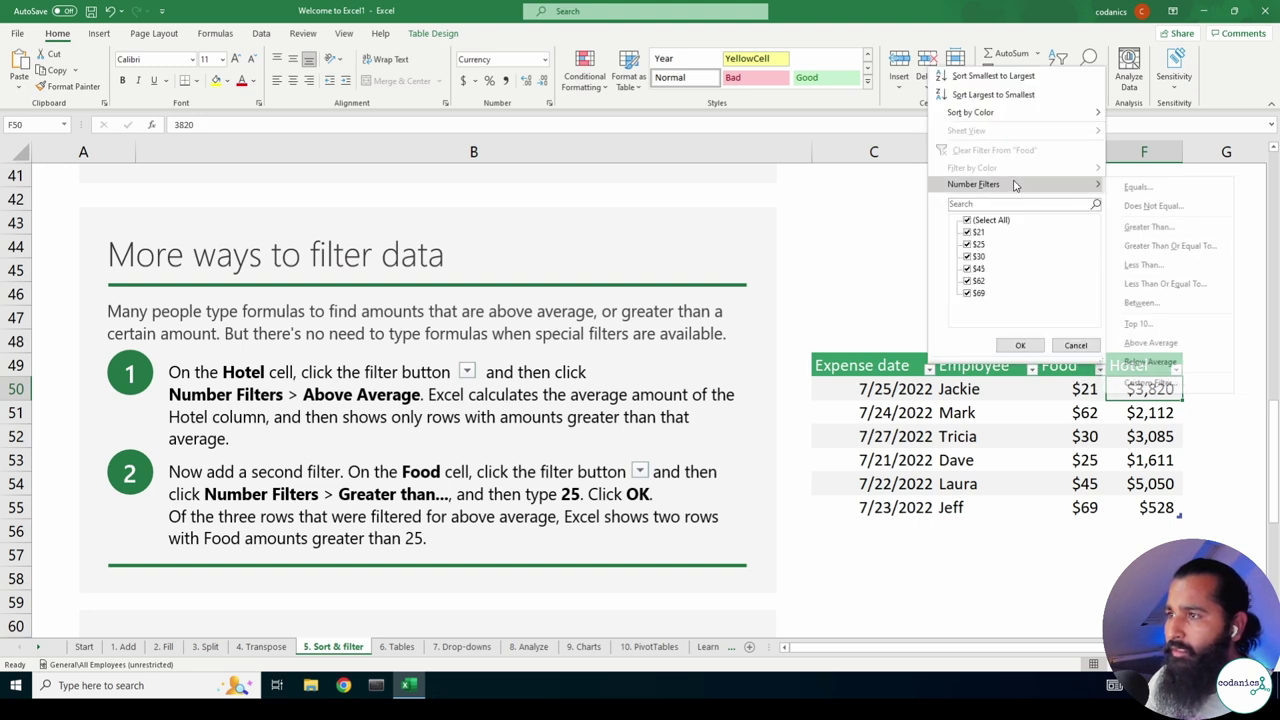
{"action": "left_click", "coordinate": [1058, 368]}
{"action": "left_click", "coordinate": [1099, 370]}
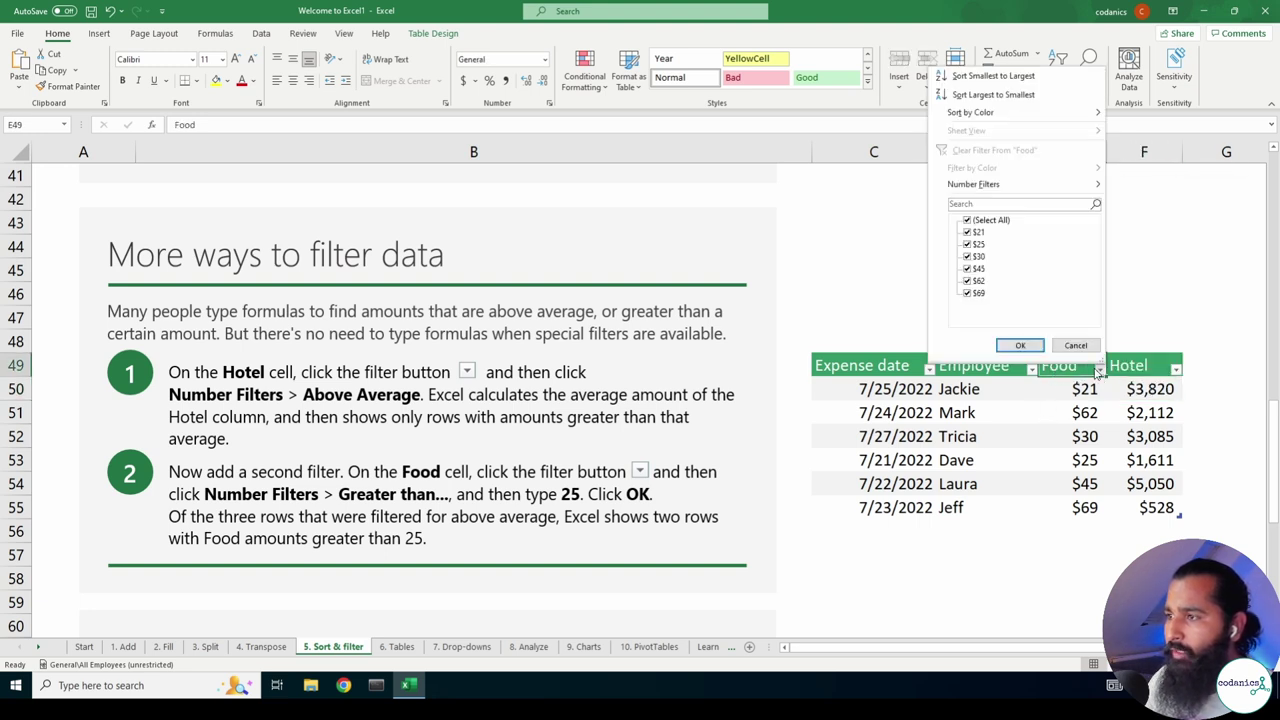
{"action": "mouse_move", "coordinate": [1029, 187]}
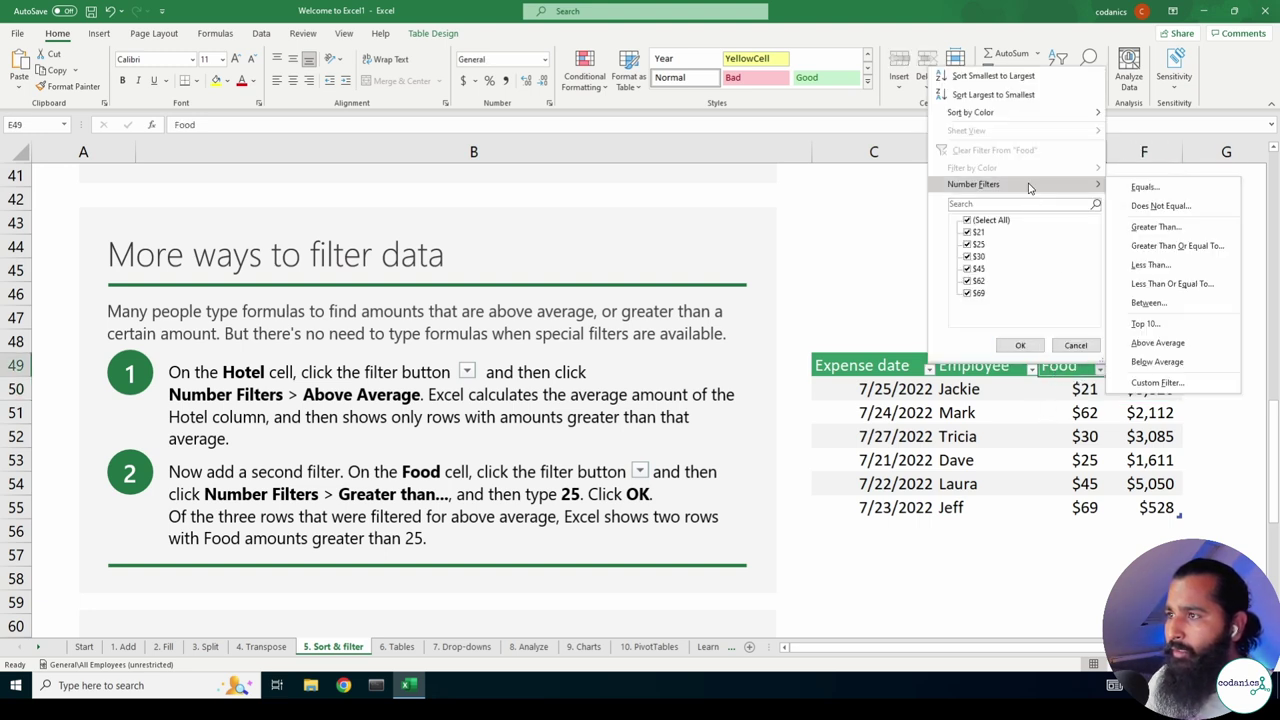
{"action": "left_click", "coordinate": [1156, 226]}
{"action": "type", "text": "25"}
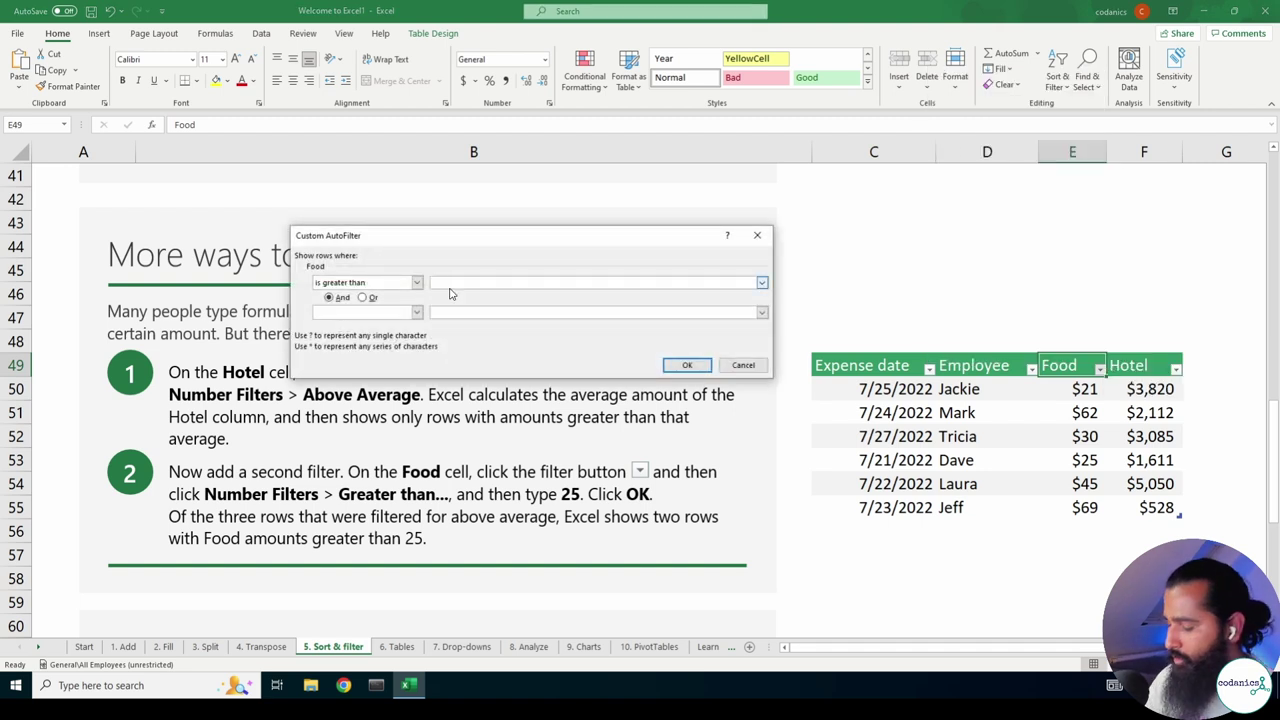
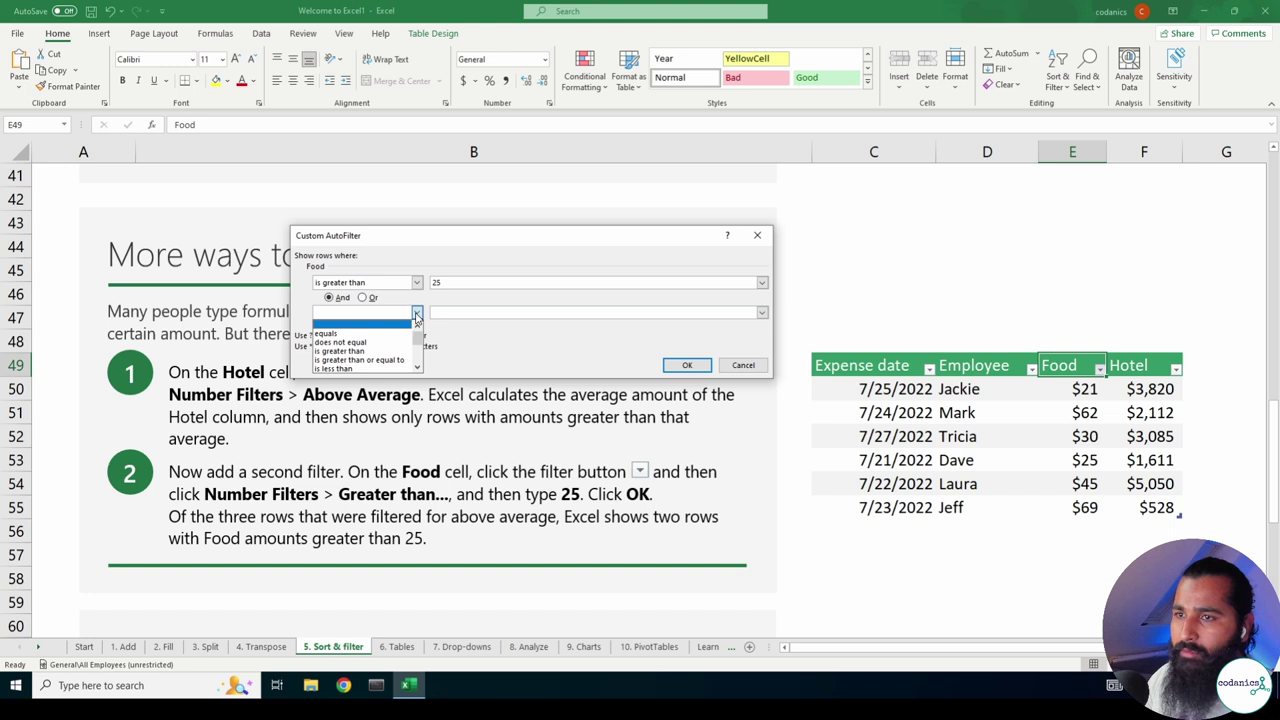
Filter the Food column to amounts greater than 25 and check the filtered amounts' sum.
{"action": "left_click", "coordinate": [417, 316]}
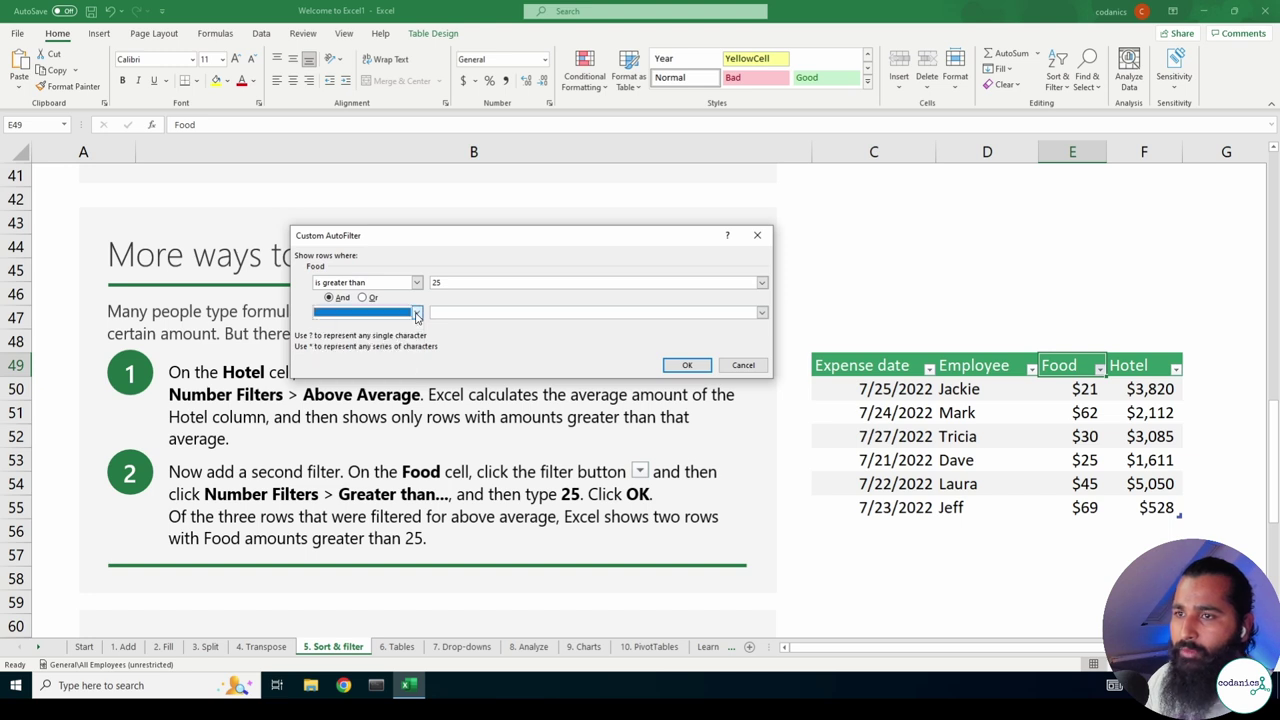
{"action": "left_click", "coordinate": [687, 365]}
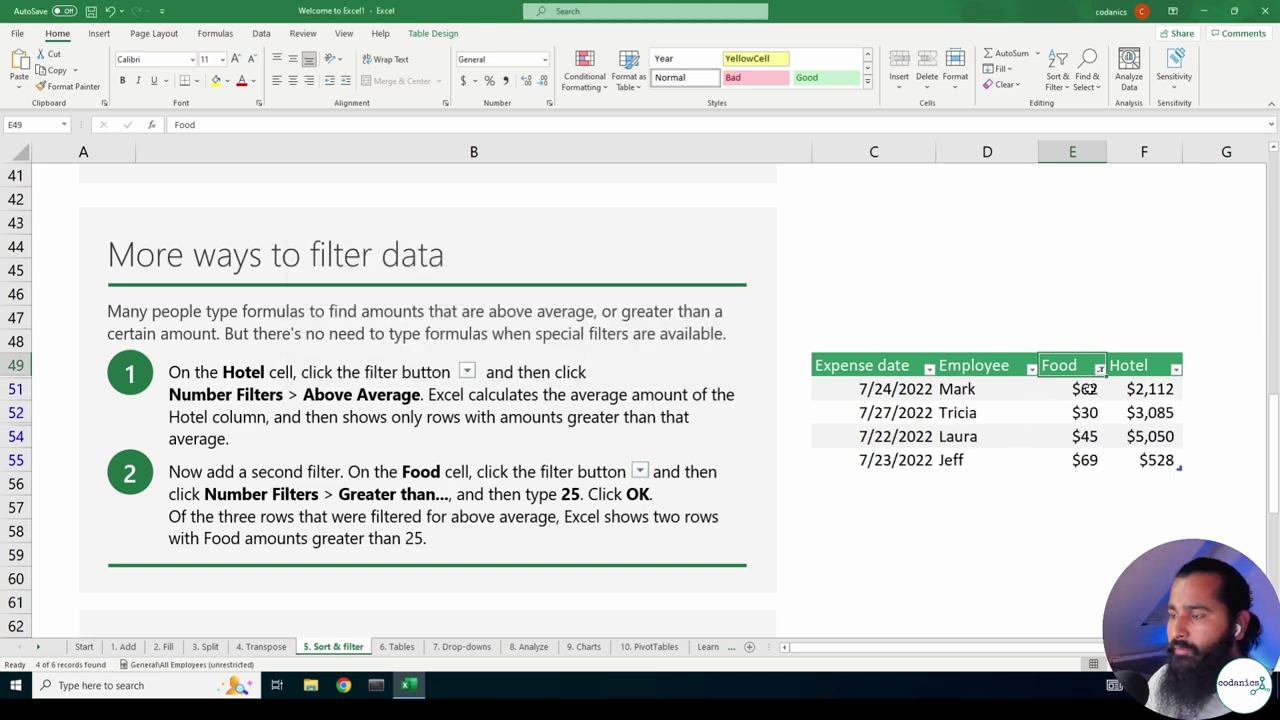
{"action": "left_click_drag", "start_coordinate": [1088, 389], "coordinate": [1086, 460]}
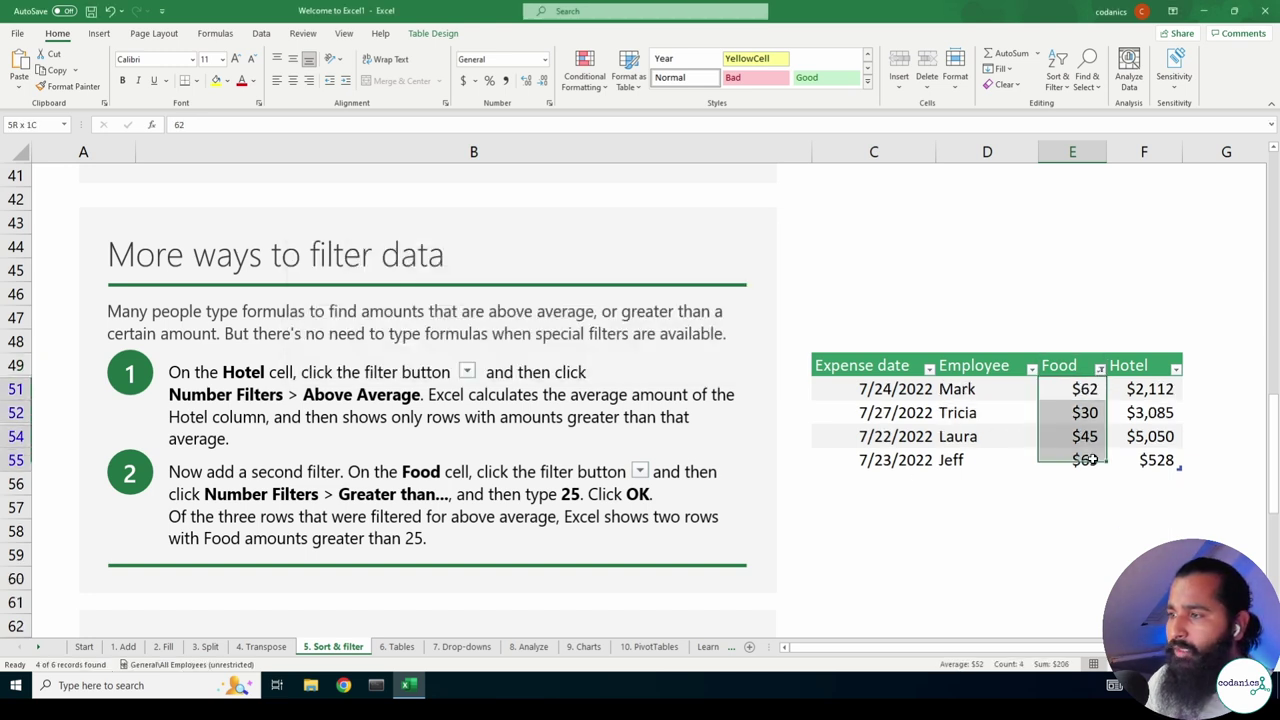
Add an And 'is less than 65' condition to the Food custom filter.
{"action": "left_click", "coordinate": [1100, 369]}
{"action": "left_click", "coordinate": [1100, 369]}
{"action": "left_click", "coordinate": [1084, 370]}
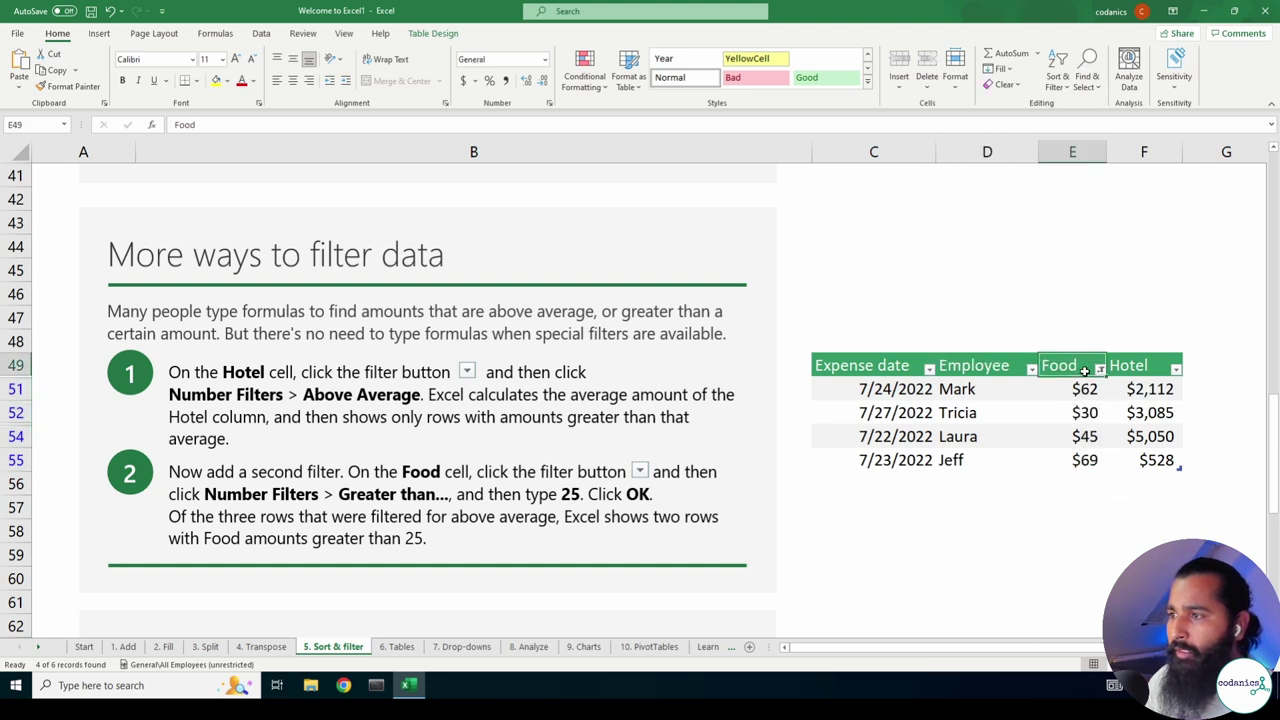
{"action": "left_click", "coordinate": [1100, 369]}
{"action": "mouse_move", "coordinate": [976, 190]}
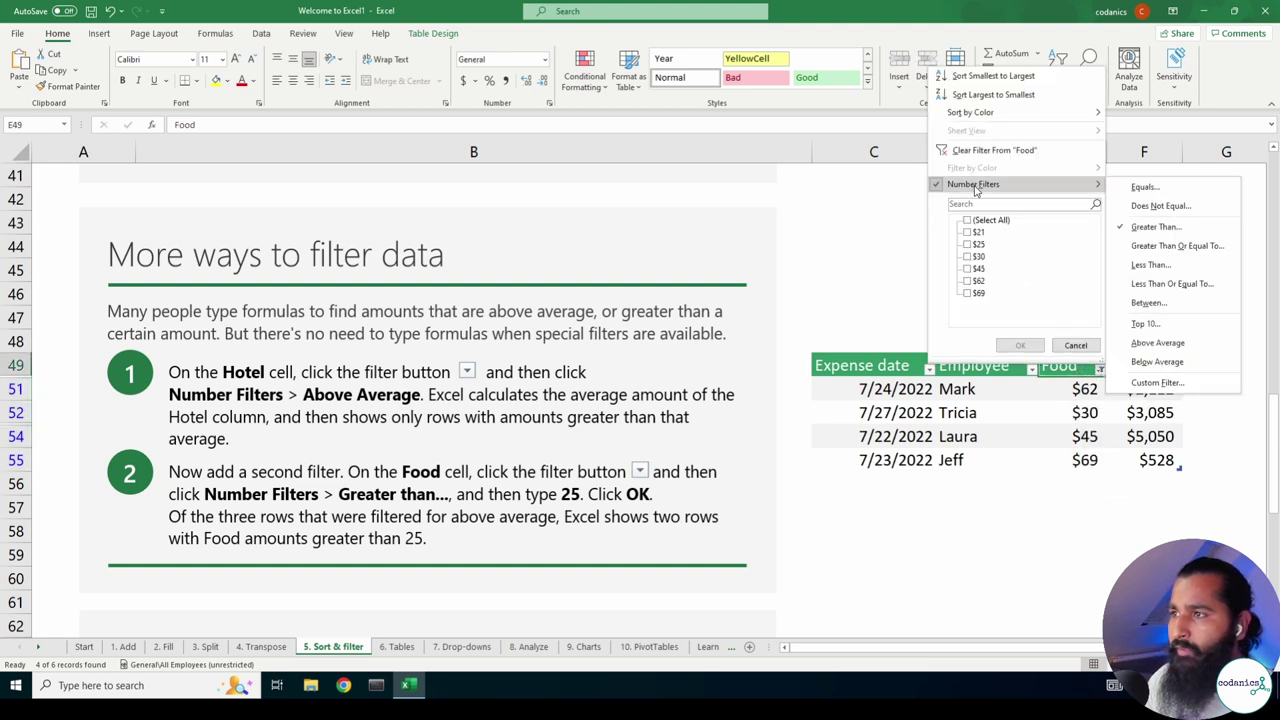
{"action": "left_click", "coordinate": [1156, 226]}
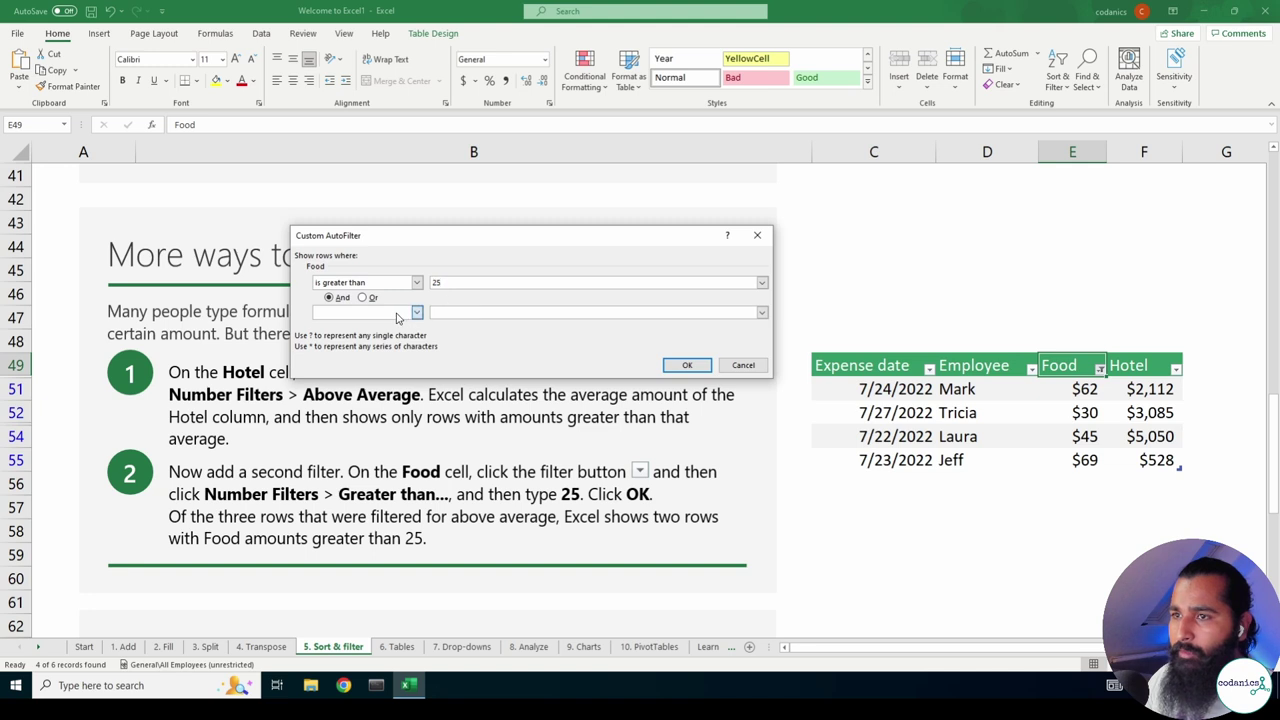
{"action": "left_click", "coordinate": [396, 317]}
{"action": "left_click", "coordinate": [370, 328]}
{"action": "left_click", "coordinate": [519, 313]}
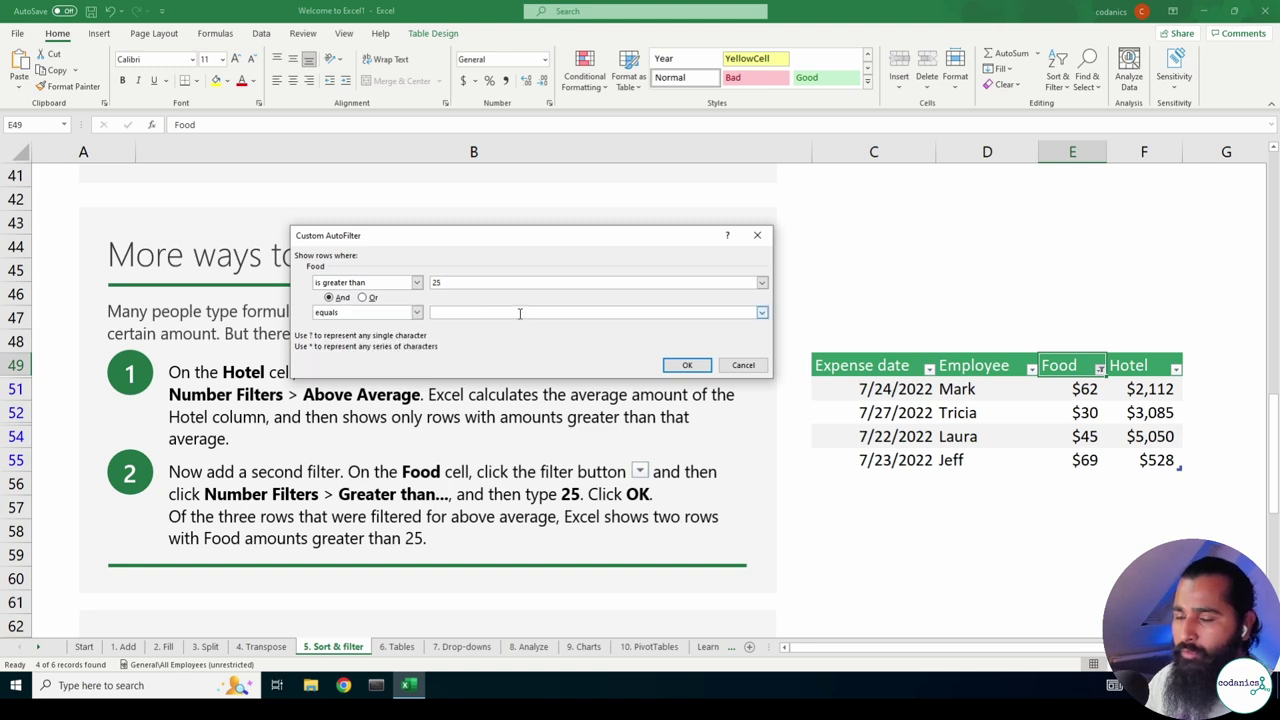
{"action": "left_click", "coordinate": [416, 313]}
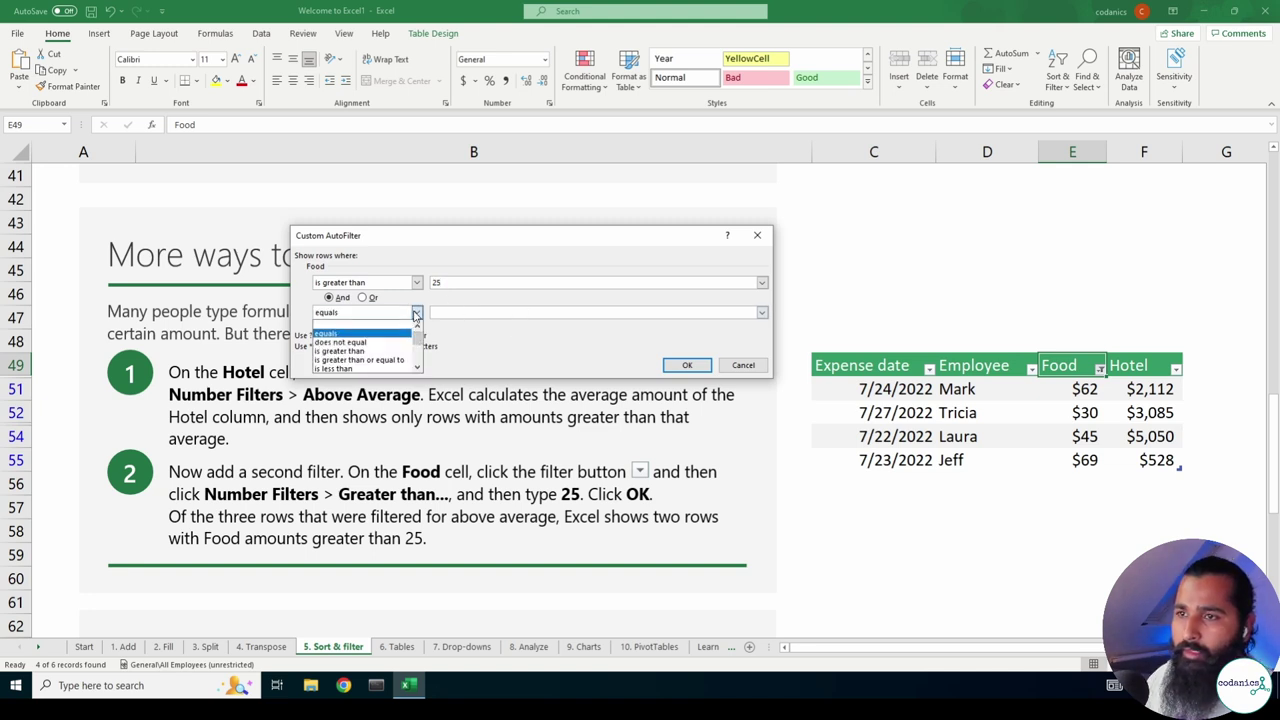
{"action": "left_click", "coordinate": [370, 369]}
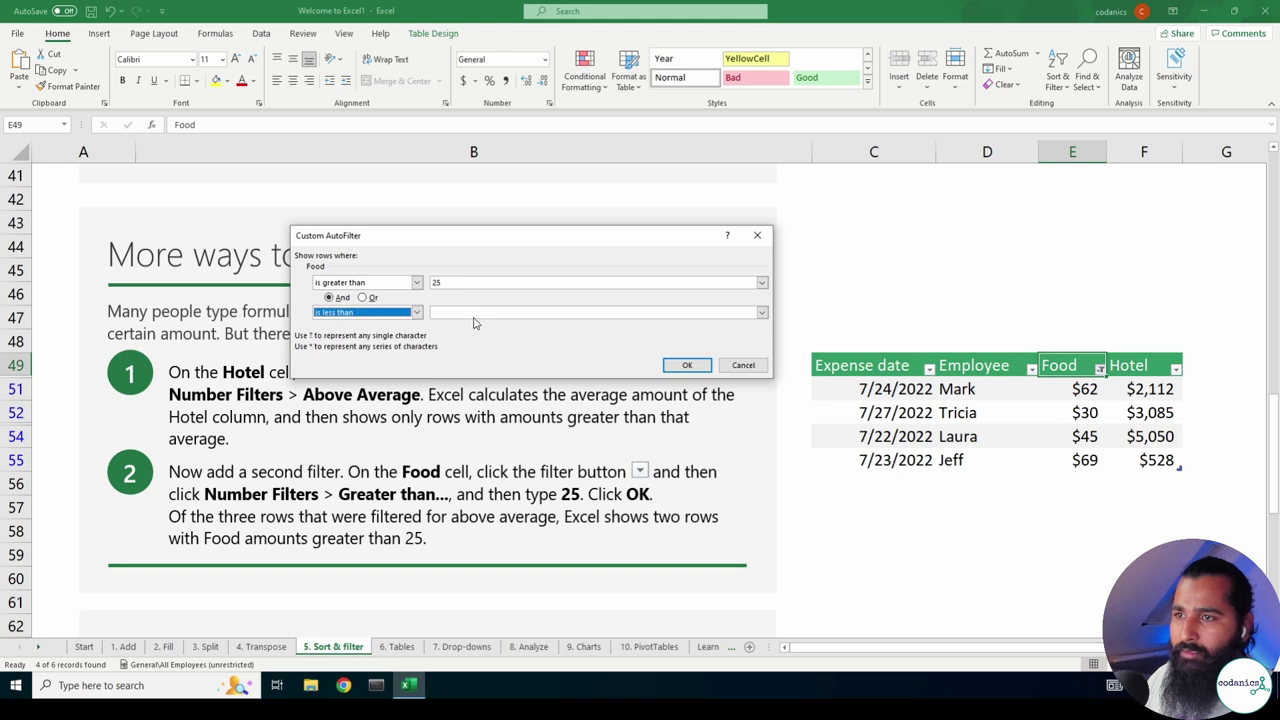
{"action": "left_click", "coordinate": [475, 315]}
{"action": "type", "text": "60"}
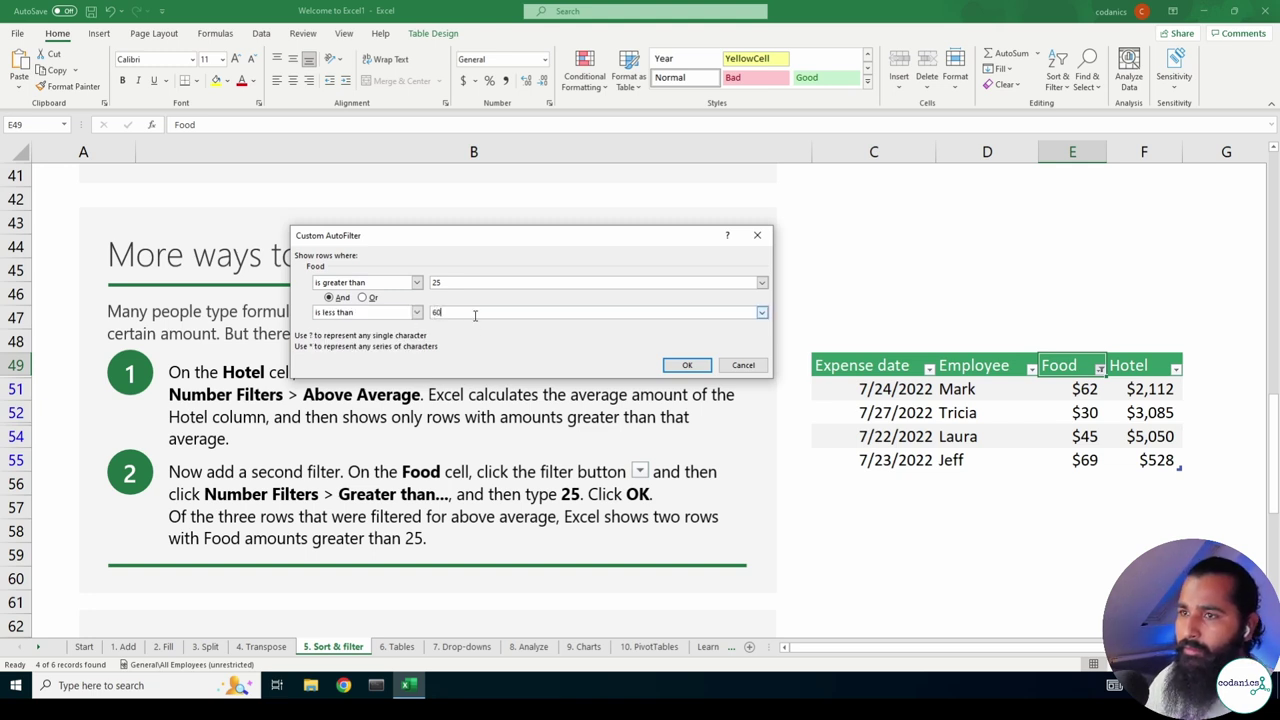
{"action": "type", "text": "5"}
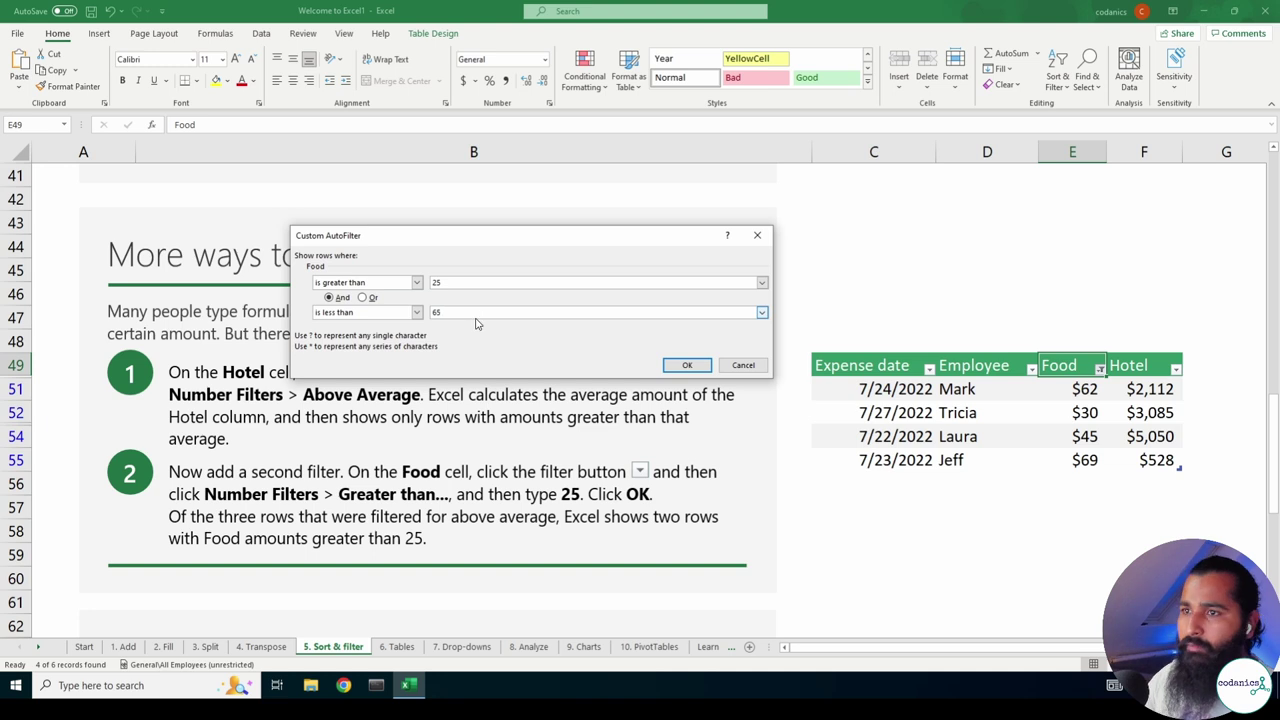
{"action": "left_click", "coordinate": [690, 366]}
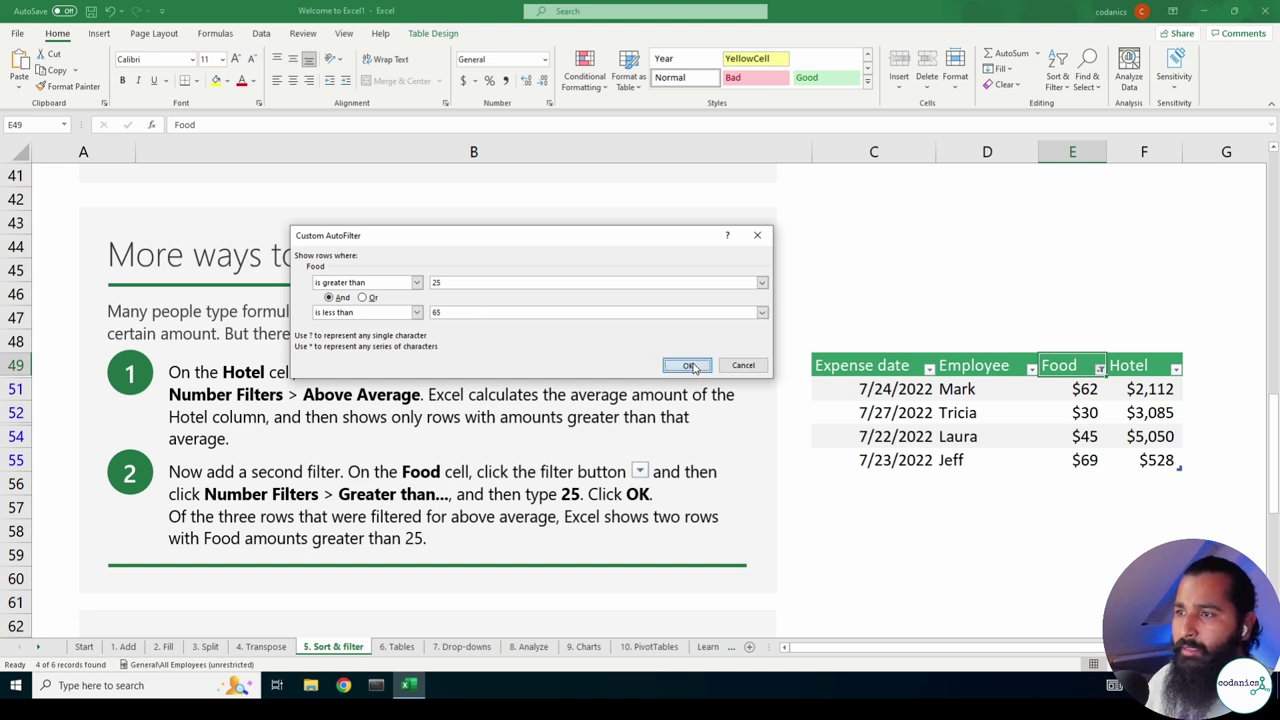
Review the Food custom filter's 25–65 conditions and cancel without changes.
{"action": "left_click", "coordinate": [1100, 369]}
{"action": "mouse_move", "coordinate": [985, 186]}
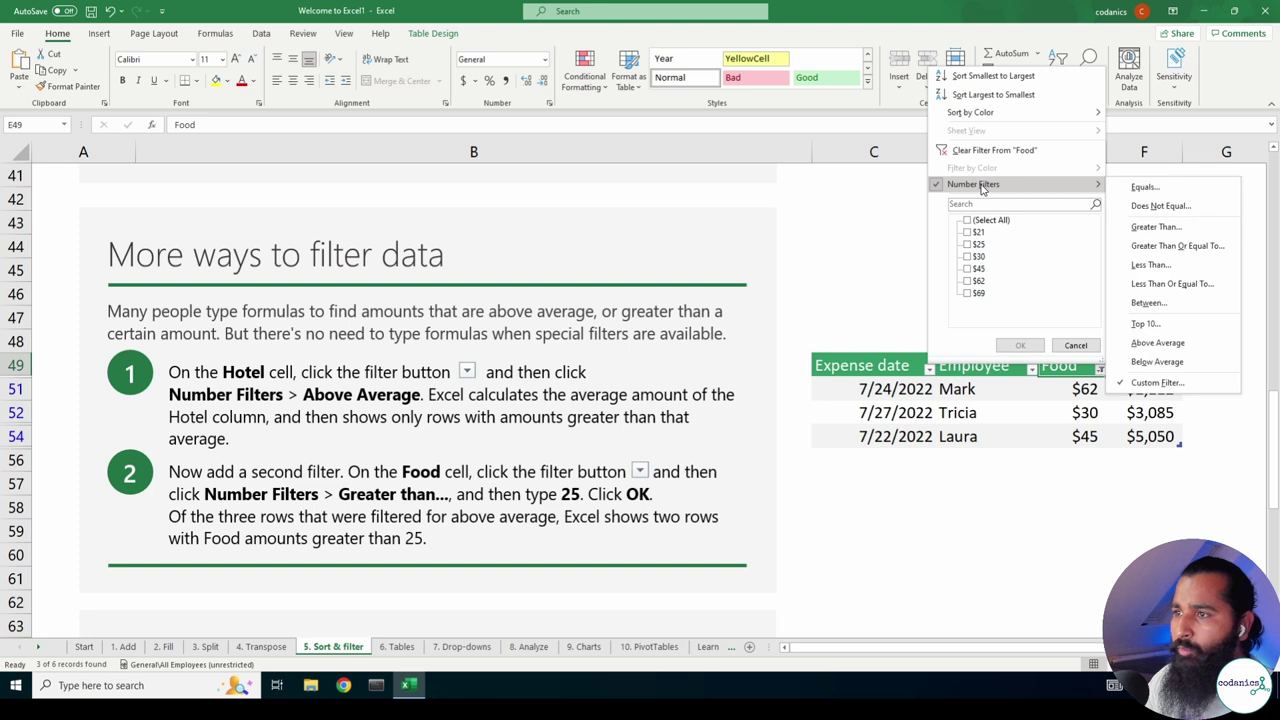
{"action": "left_click", "coordinate": [1150, 383]}
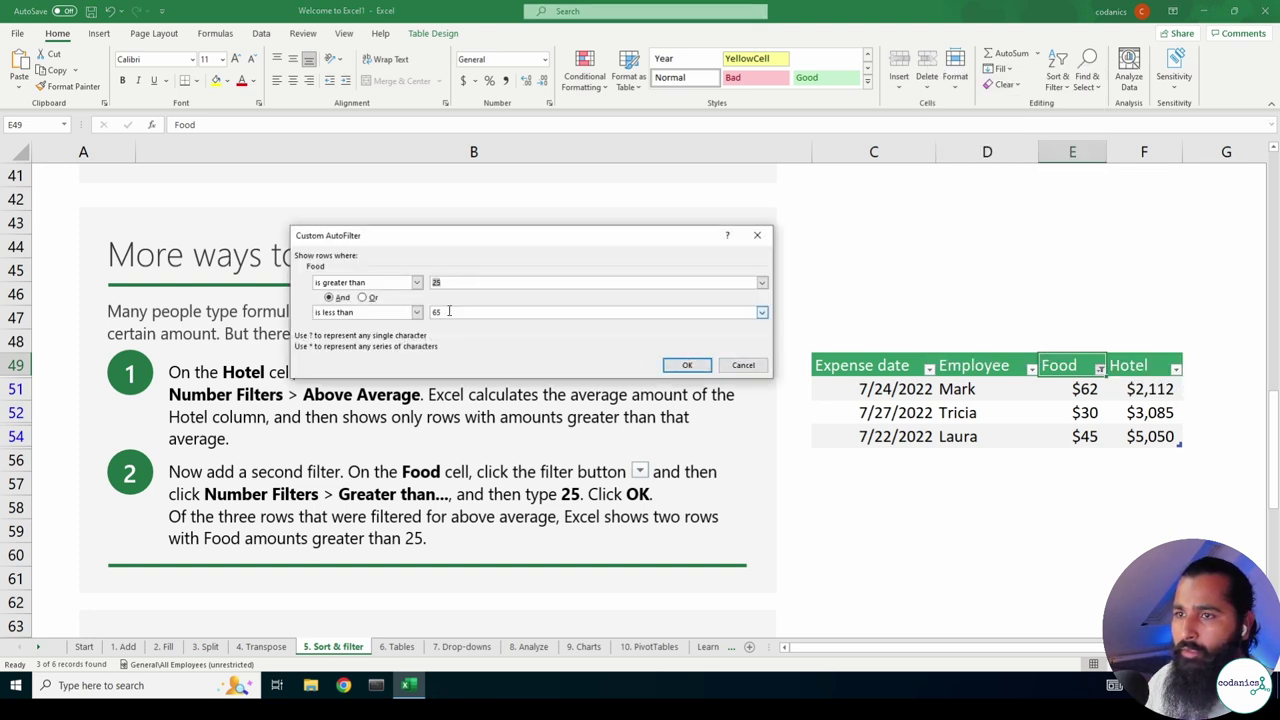
{"action": "double_click", "coordinate": [440, 312]}
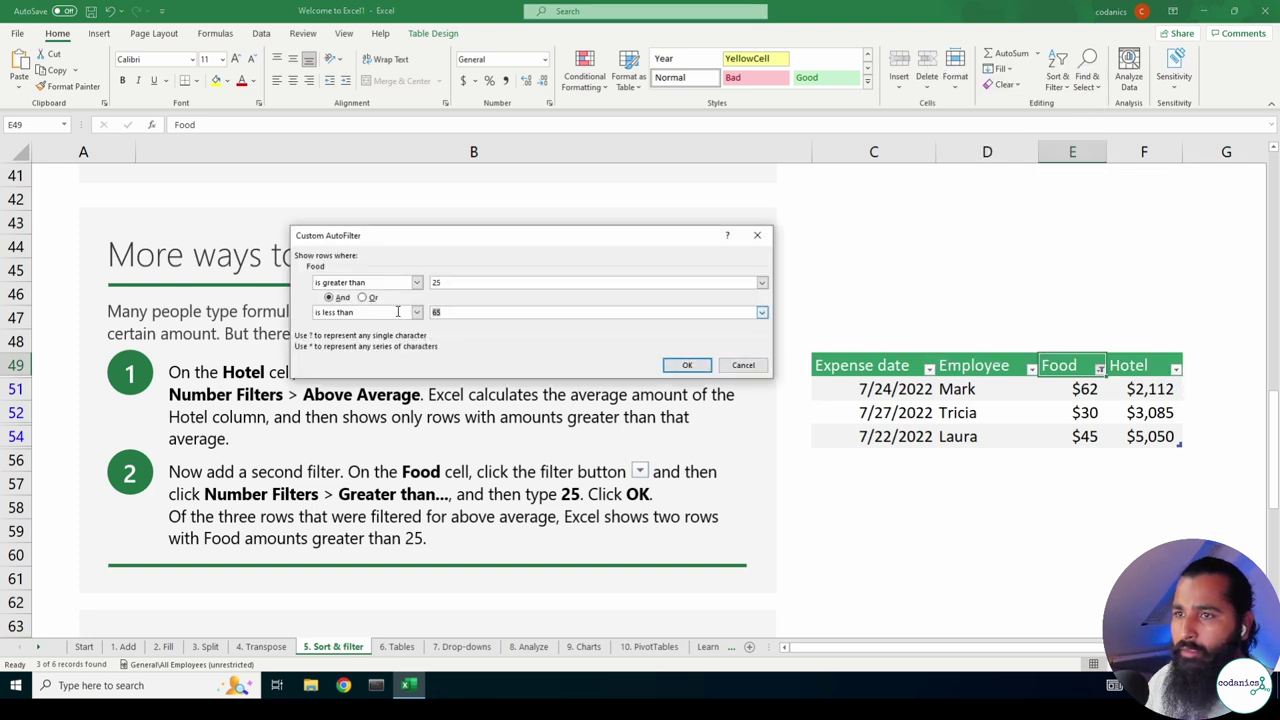
{"action": "left_click", "coordinate": [742, 365]}
Apply an Above Average filter to Food, then turn it off so all six rows show.
{"action": "left_click", "coordinate": [1099, 369]}
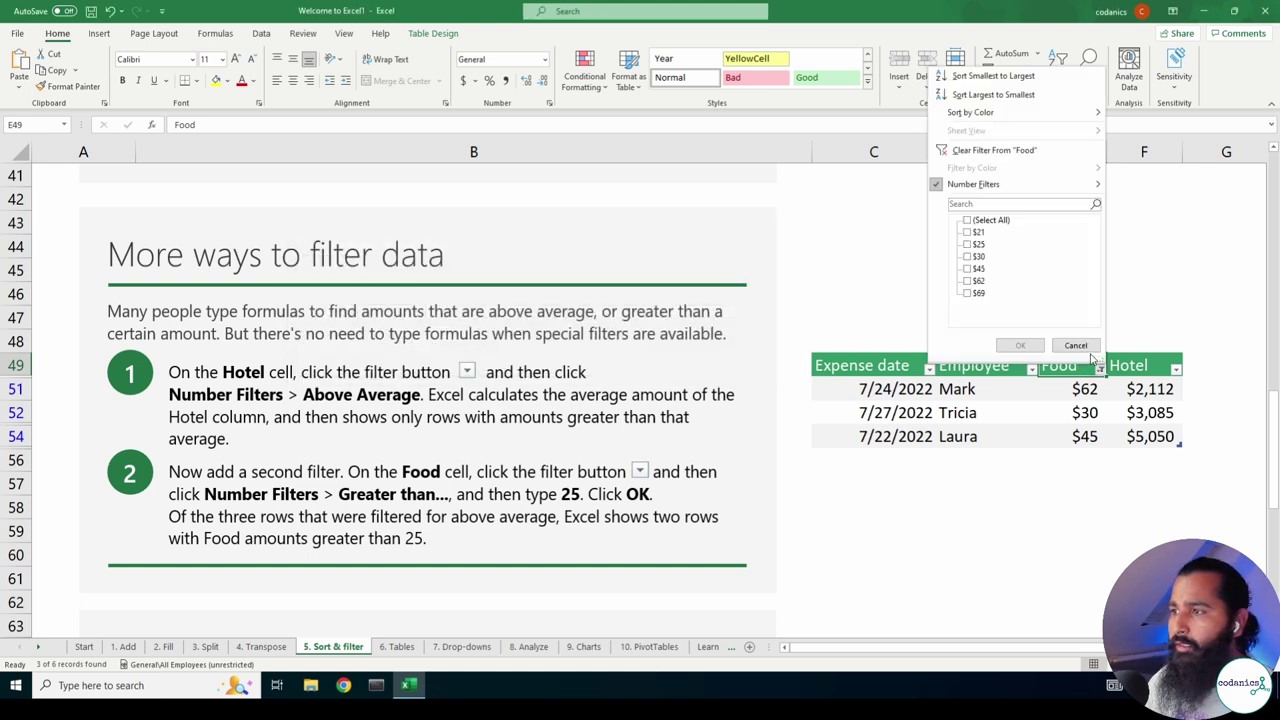
{"action": "mouse_move", "coordinate": [993, 186]}
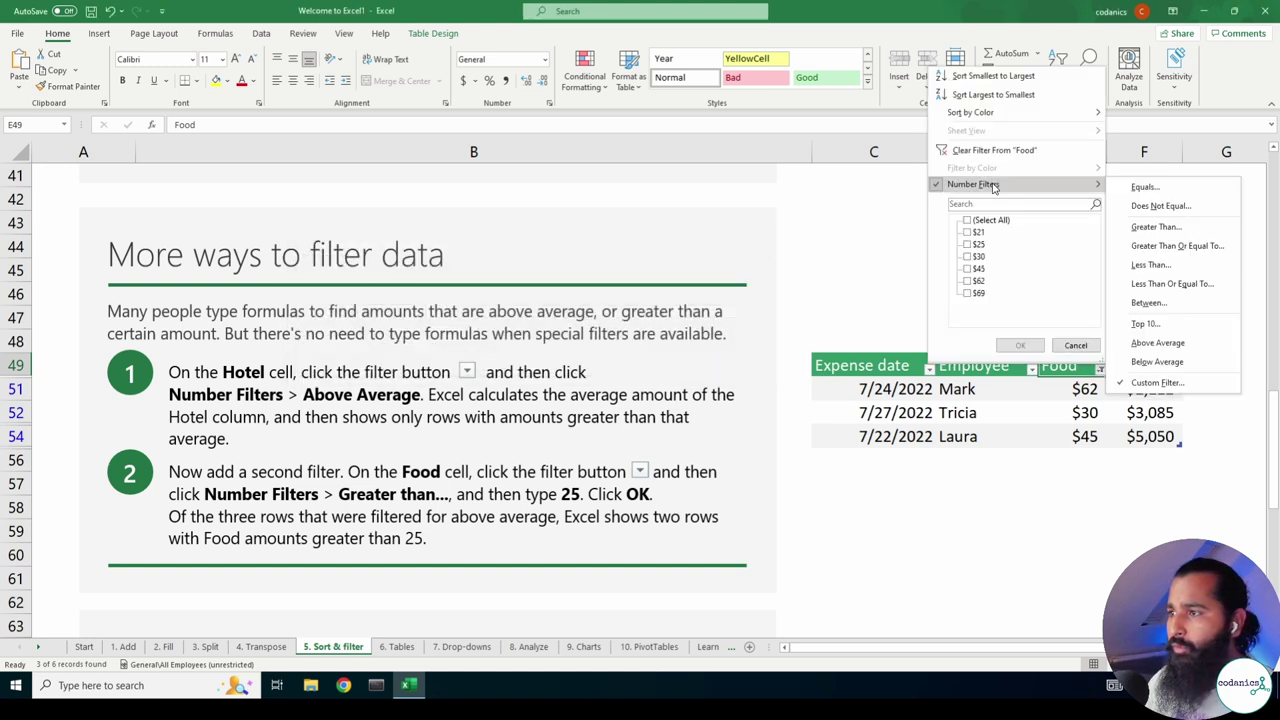
{"action": "left_click", "coordinate": [1160, 343]}
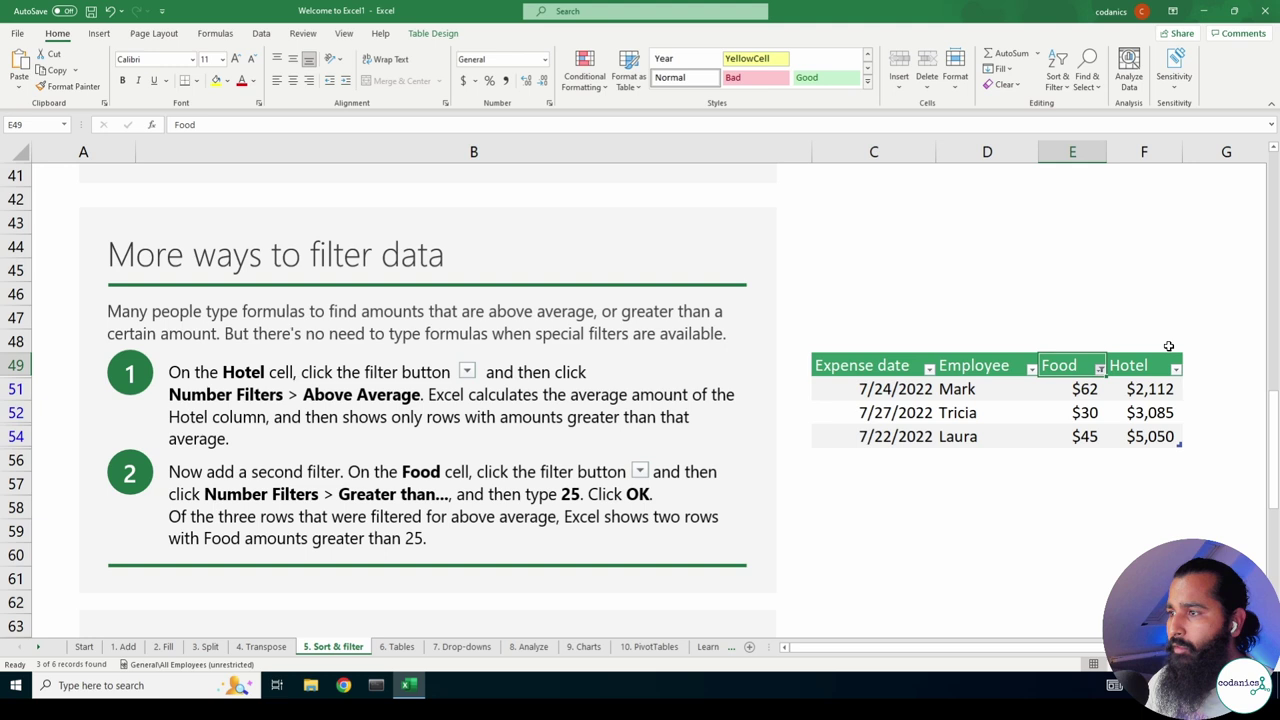
{"action": "left_click", "coordinate": [1100, 369]}
{"action": "mouse_move", "coordinate": [1081, 188]}
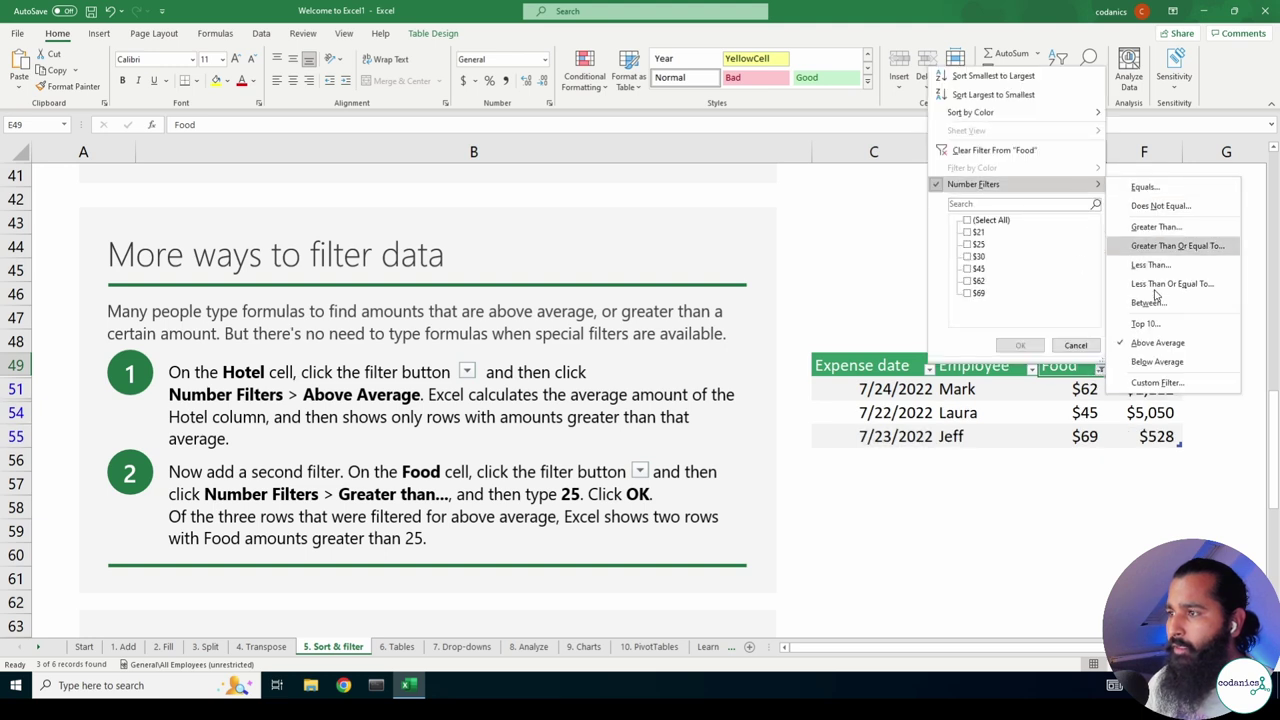
{"action": "left_click", "coordinate": [1145, 344]}
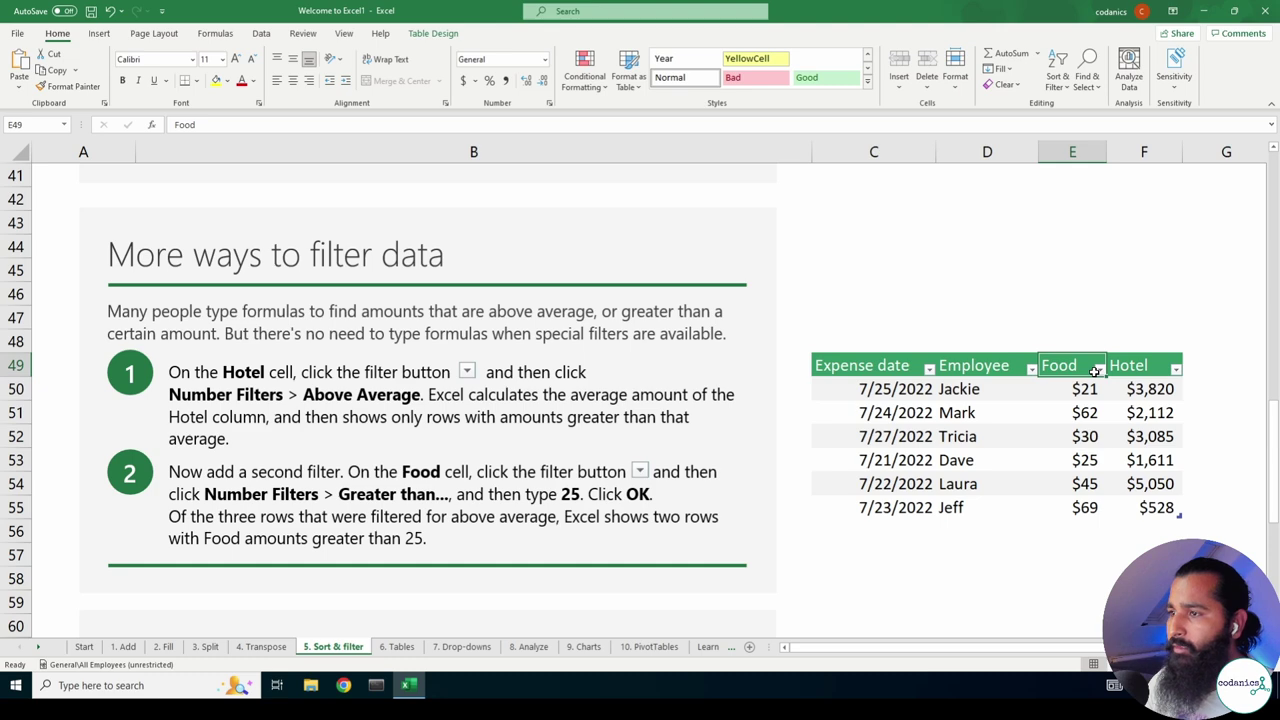
{"action": "scroll", "coordinate": [1094, 372], "scroll_direction": "down", "scroll_amount": 4}
{"action": "scroll", "coordinate": [1094, 372], "scroll_direction": "down", "scroll_amount": 4}
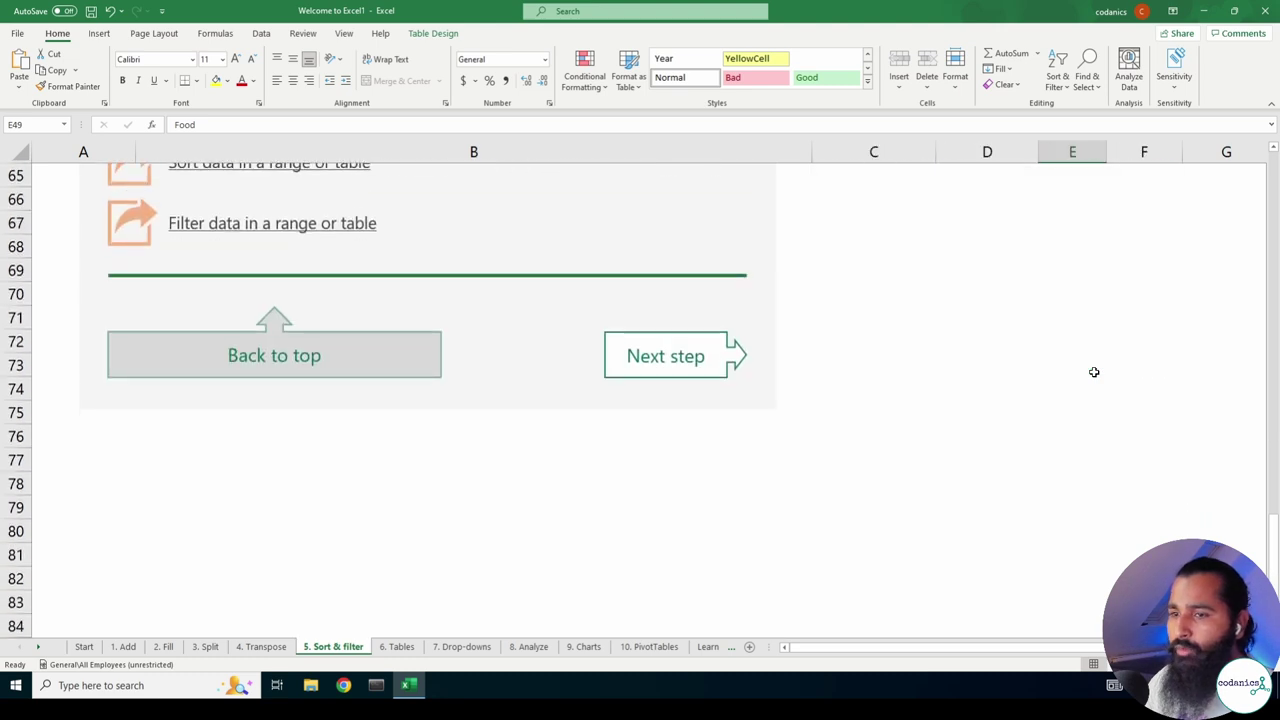
{"action": "scroll", "coordinate": [1094, 372], "scroll_direction": "up", "scroll_amount": 4}
{"action": "scroll", "coordinate": [1086, 380], "scroll_direction": "up", "scroll_amount": 6}
{"action": "scroll", "coordinate": [1086, 380], "scroll_direction": "up", "scroll_amount": 1}
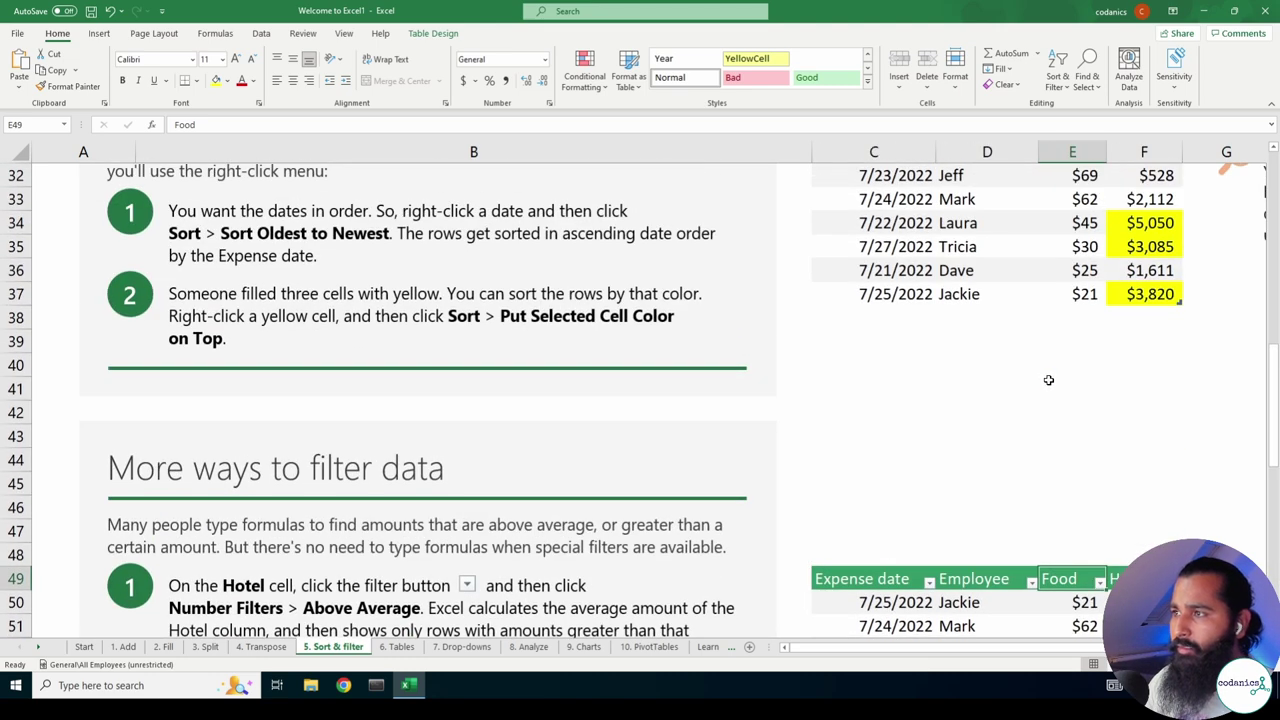
{"action": "scroll", "coordinate": [1048, 380], "scroll_direction": "down", "scroll_amount": 1}
Convert the Department sales data to a table, then undo it with Ctrl+Z, leaving a plain range.
{"action": "left_click", "coordinate": [1062, 90]}
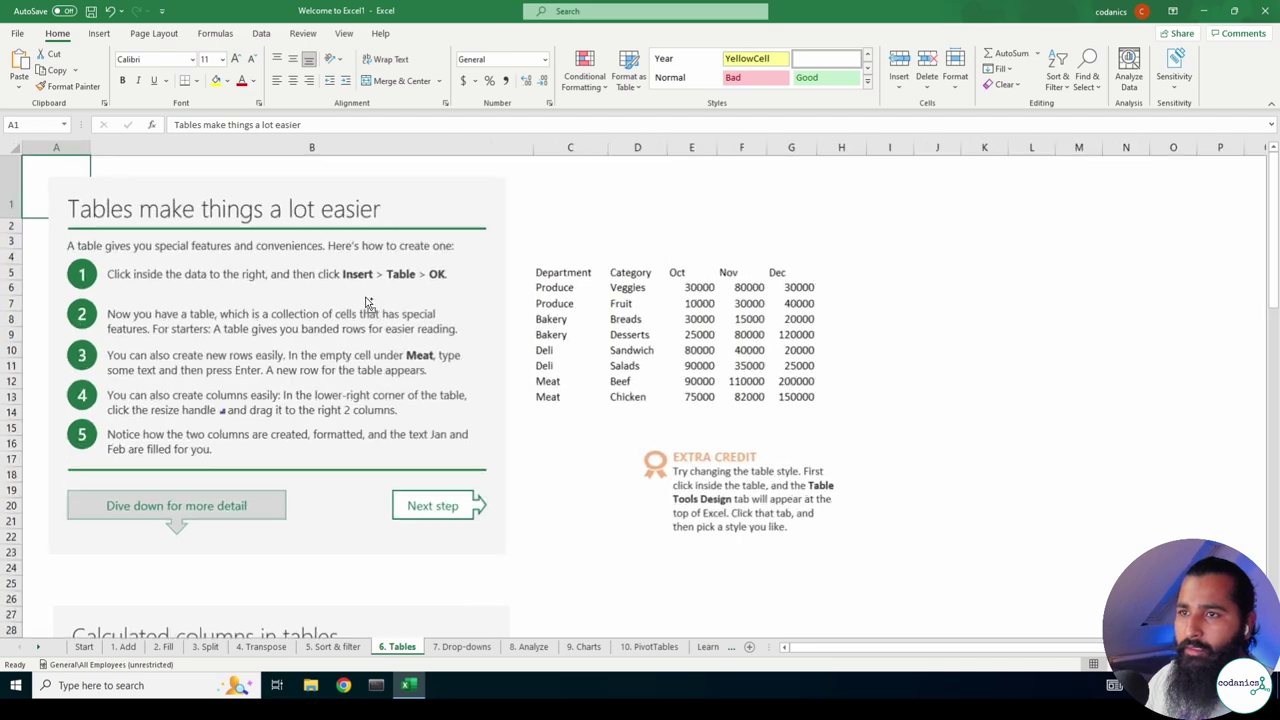
{"action": "scroll", "coordinate": [652, 373], "scroll_direction": "up", "scroll_amount": 2}
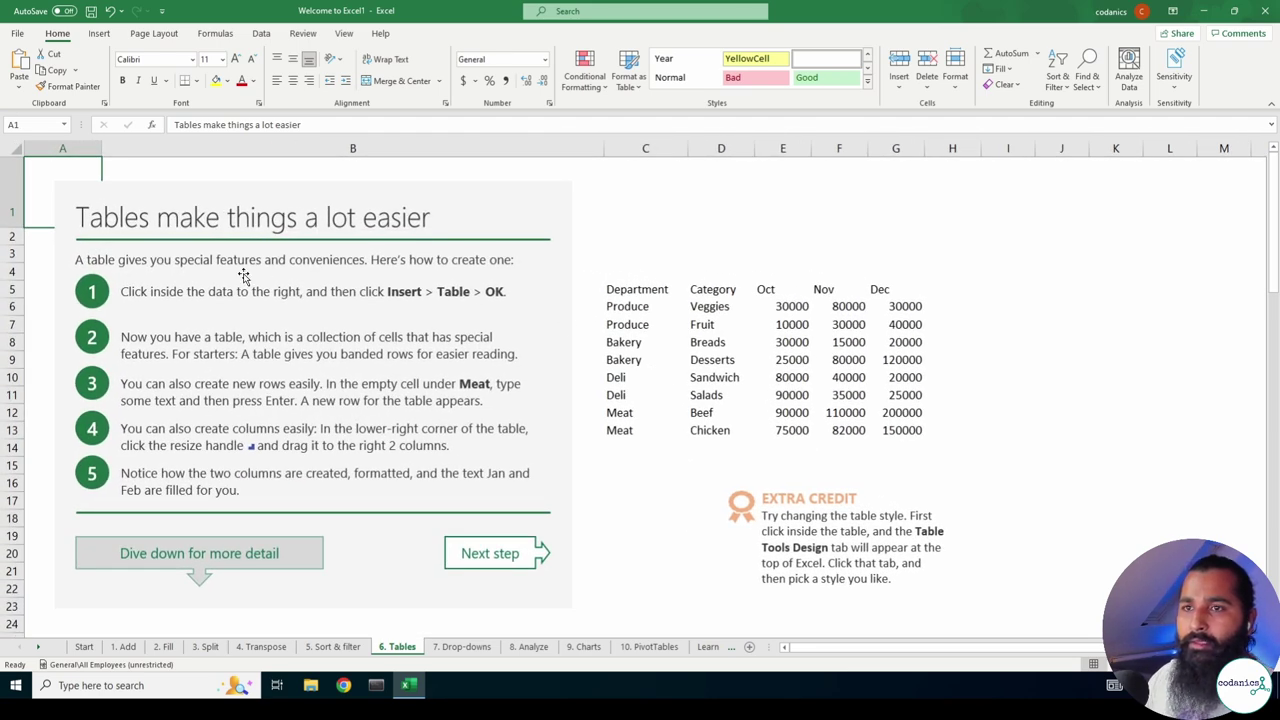
{"action": "scroll", "coordinate": [685, 342], "scroll_direction": "up", "scroll_amount": 1}
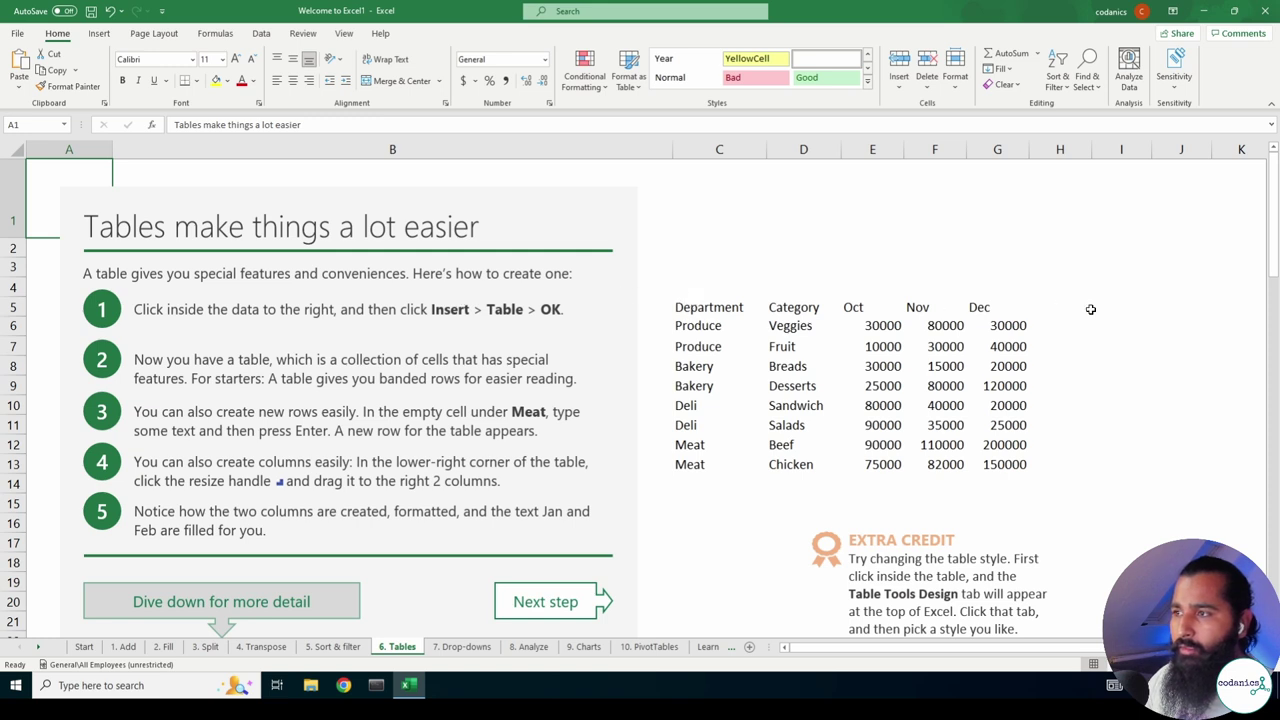
{"action": "left_click", "coordinate": [1055, 305]}
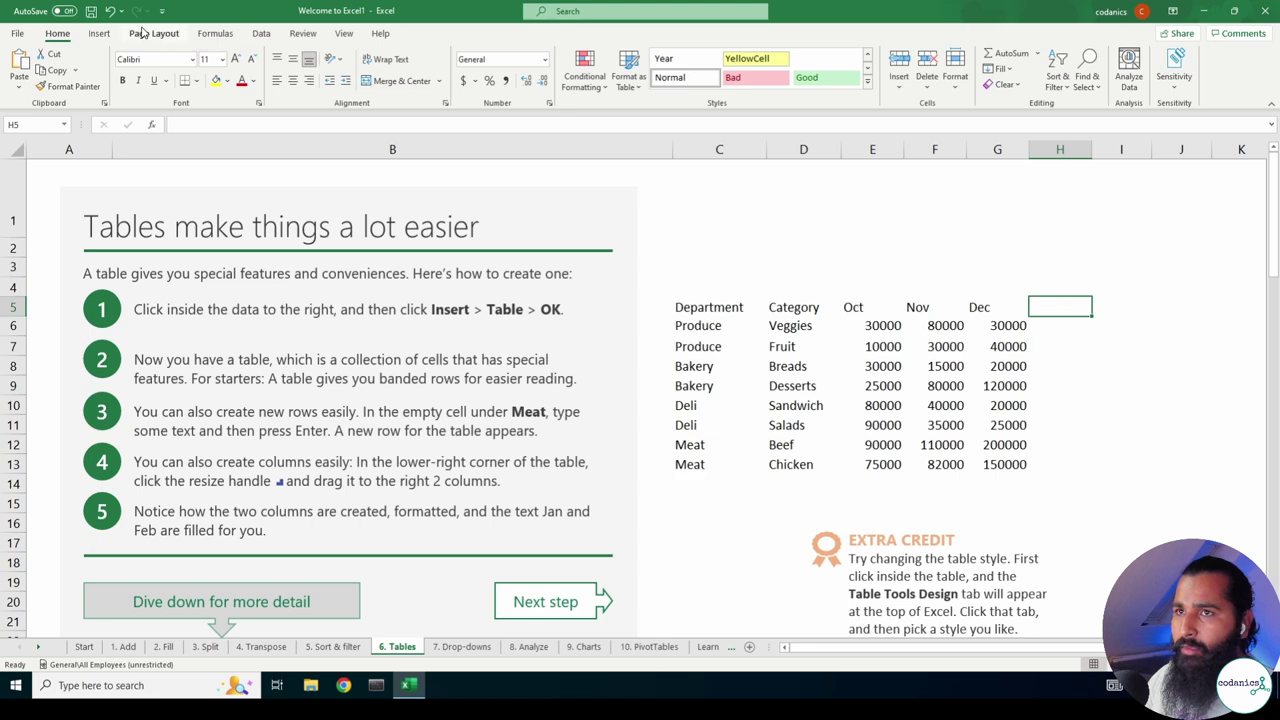
{"action": "left_click", "coordinate": [99, 33]}
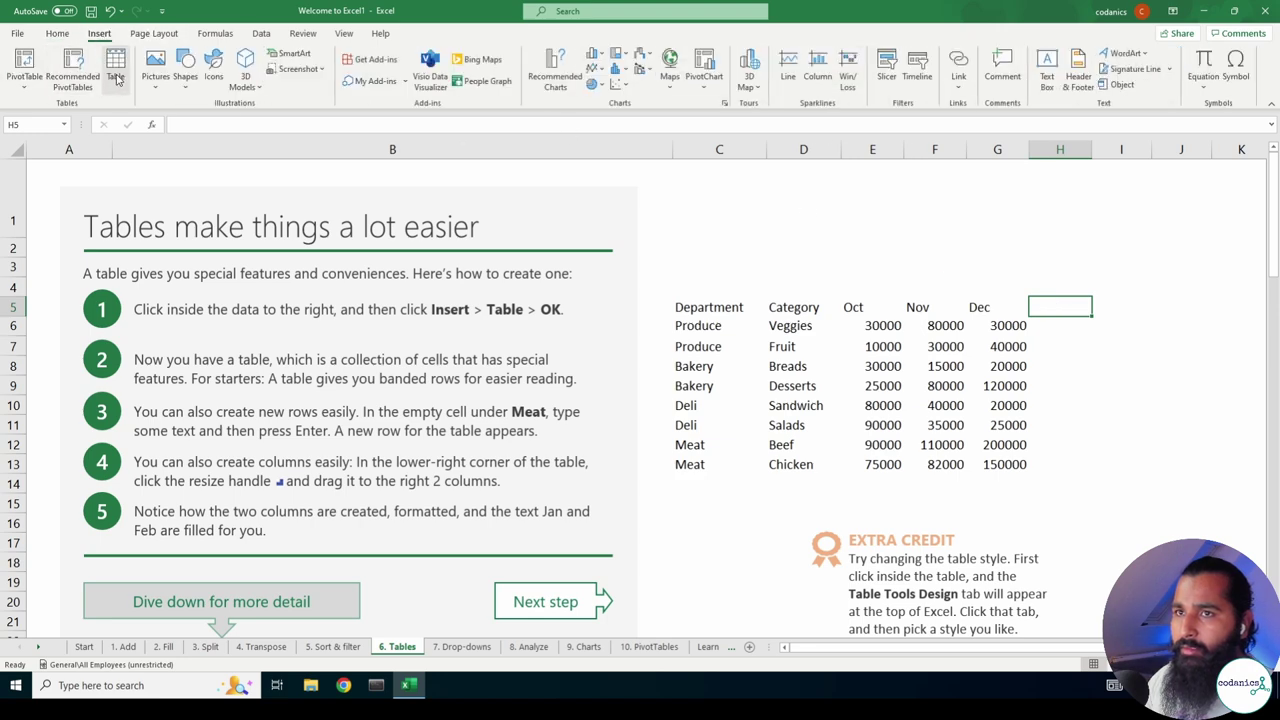
{"action": "left_click", "coordinate": [116, 68]}
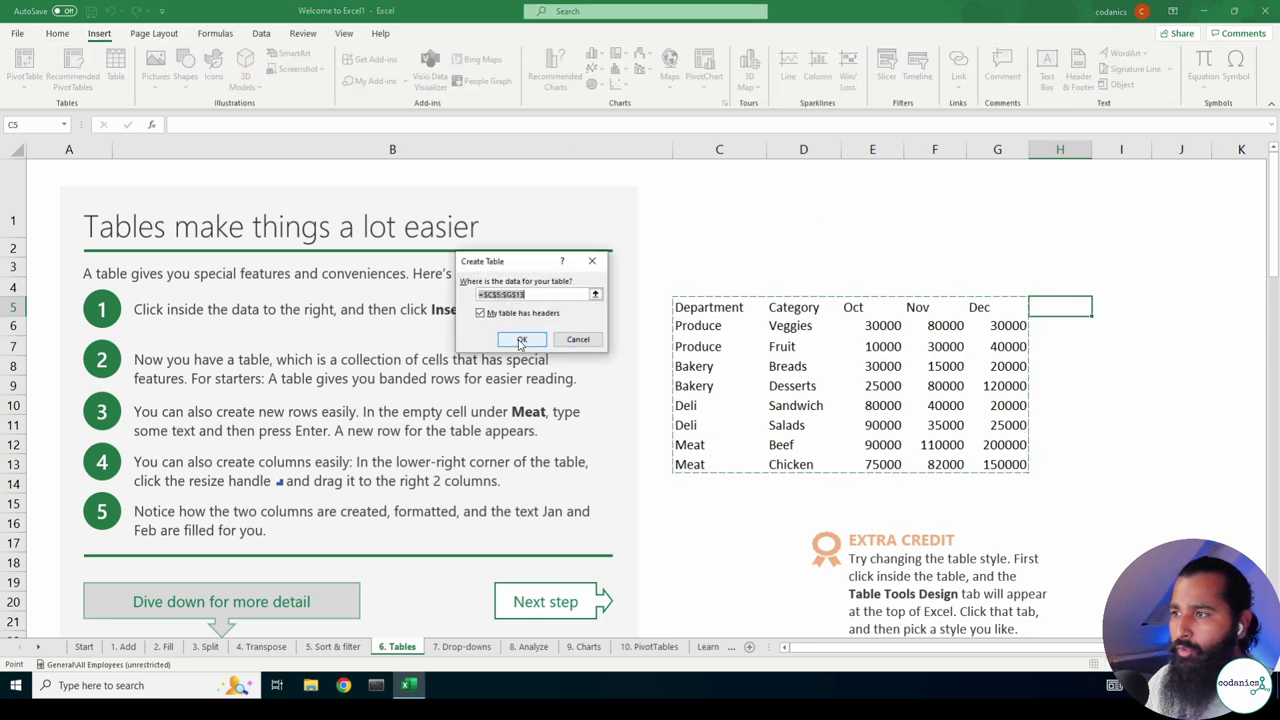
{"action": "left_click", "coordinate": [521, 341]}
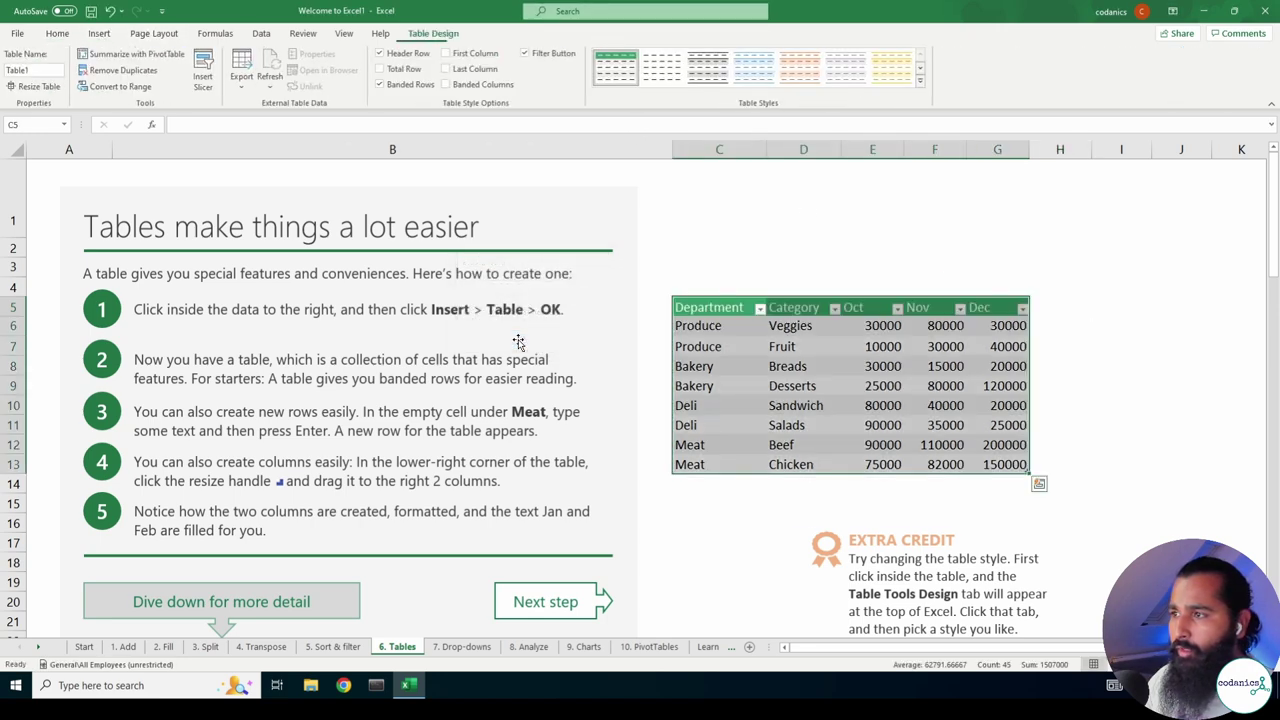
{"action": "left_click", "coordinate": [797, 424]}
{"action": "key", "text": "ctrl+z"}
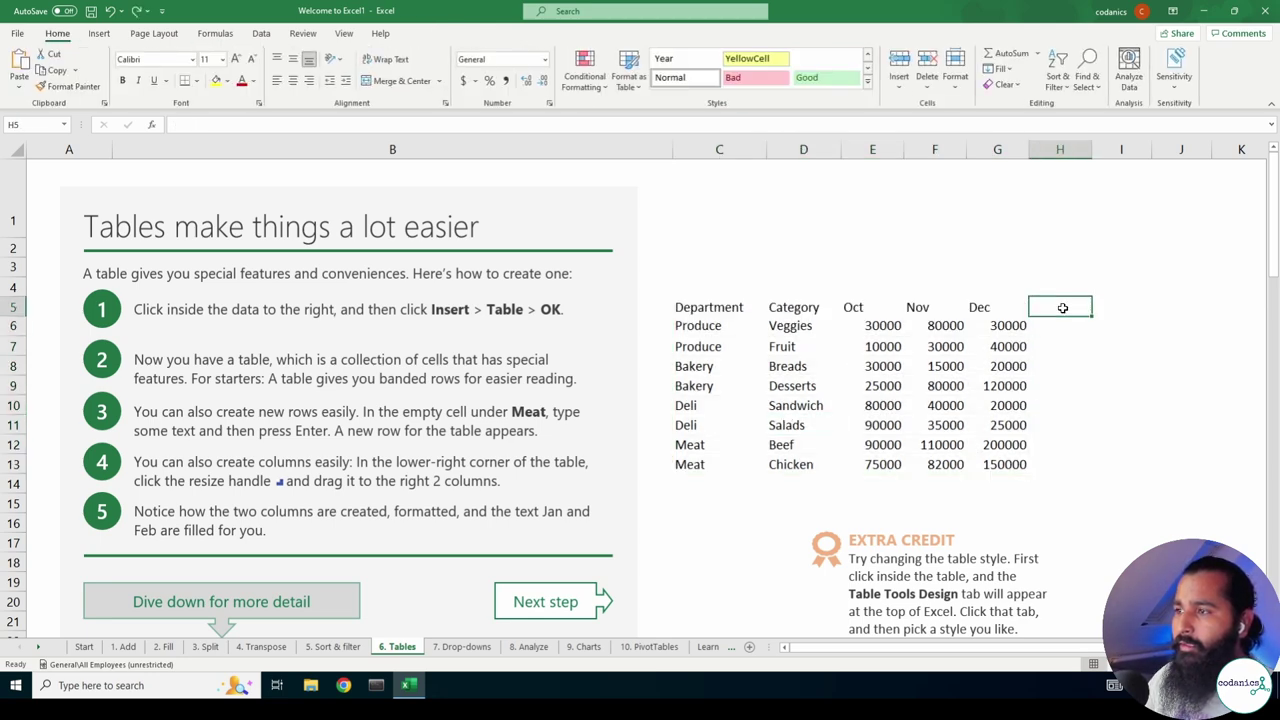
Insert a table with headers from the C5:G13 Department data, then select C14 below it.
{"action": "left_click", "coordinate": [99, 33]}
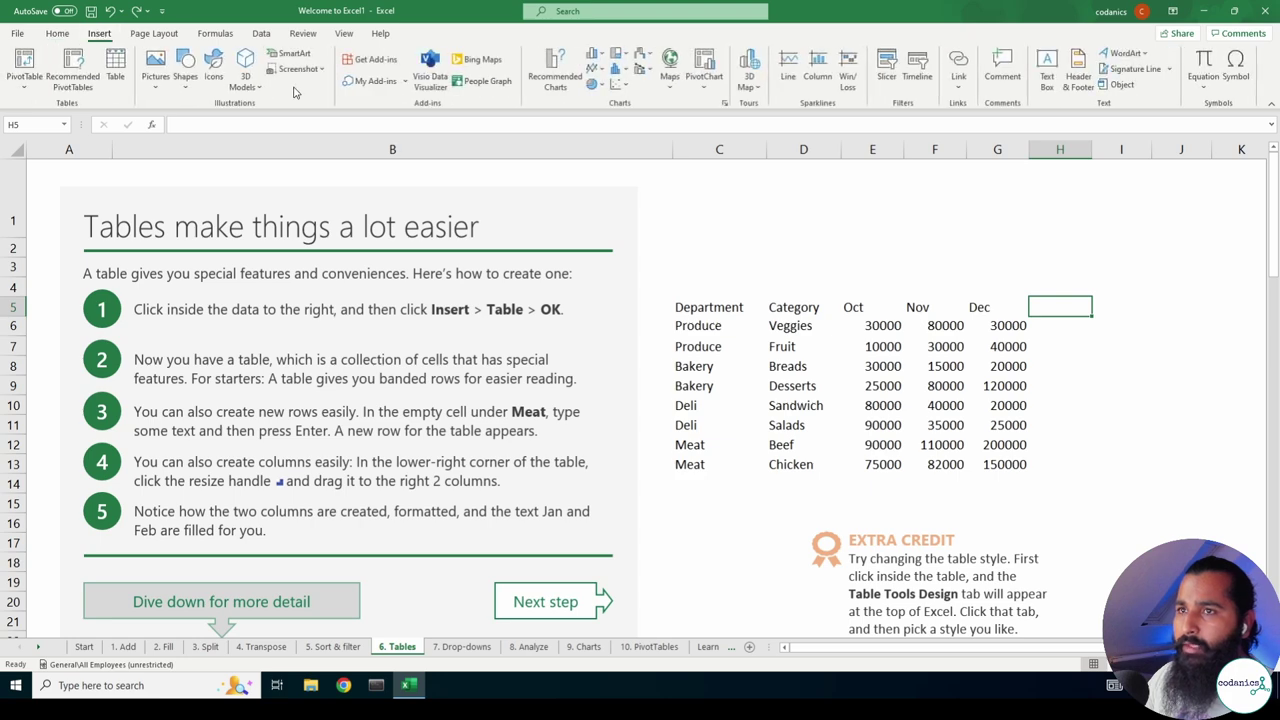
{"action": "left_click", "coordinate": [118, 76]}
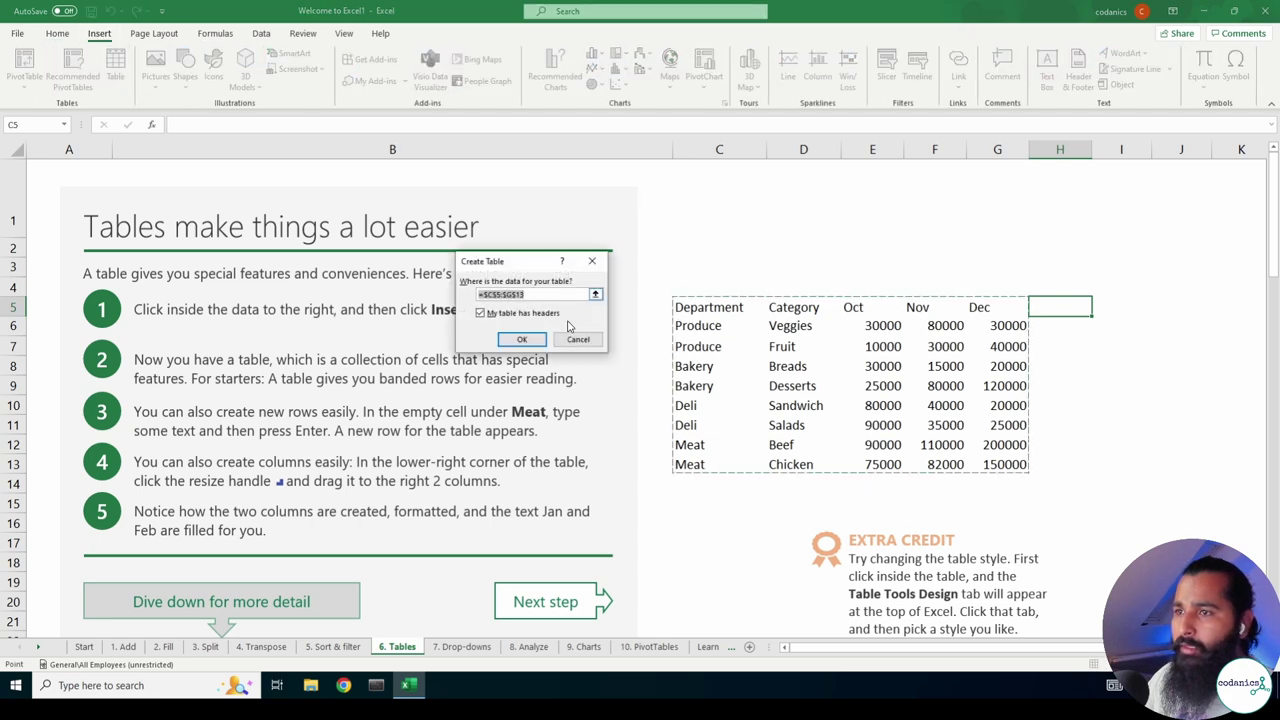
{"action": "left_click", "coordinate": [522, 338]}
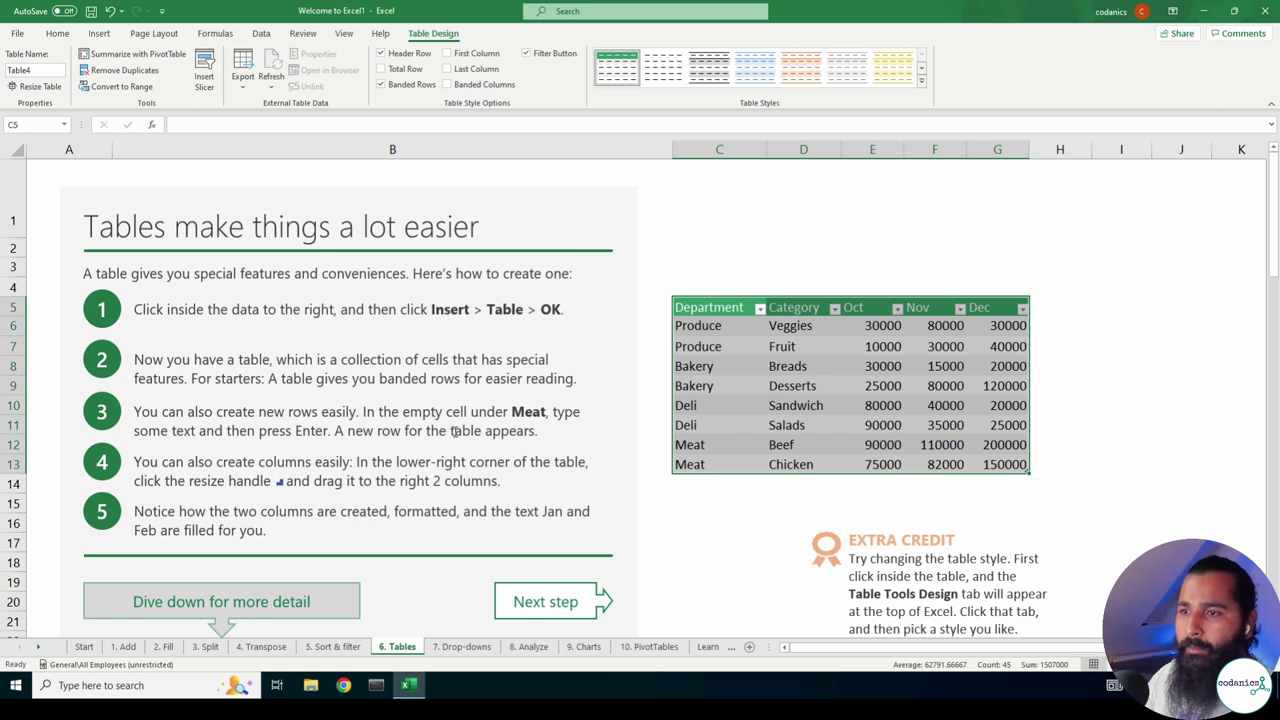
{"action": "left_click", "coordinate": [1061, 386]}
{"action": "left_click", "coordinate": [718, 480]}
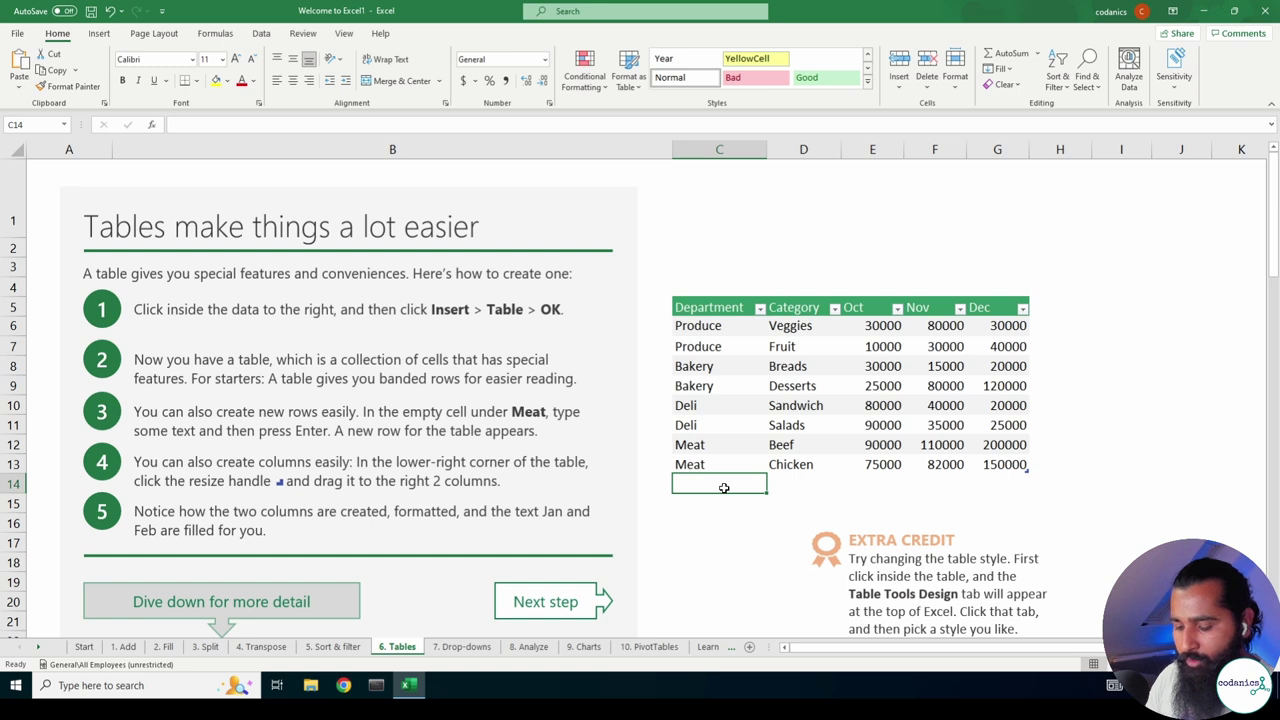
Enter Gosht and Curry as new Department entries below Meat.
{"action": "type", "text": "Gosht"}
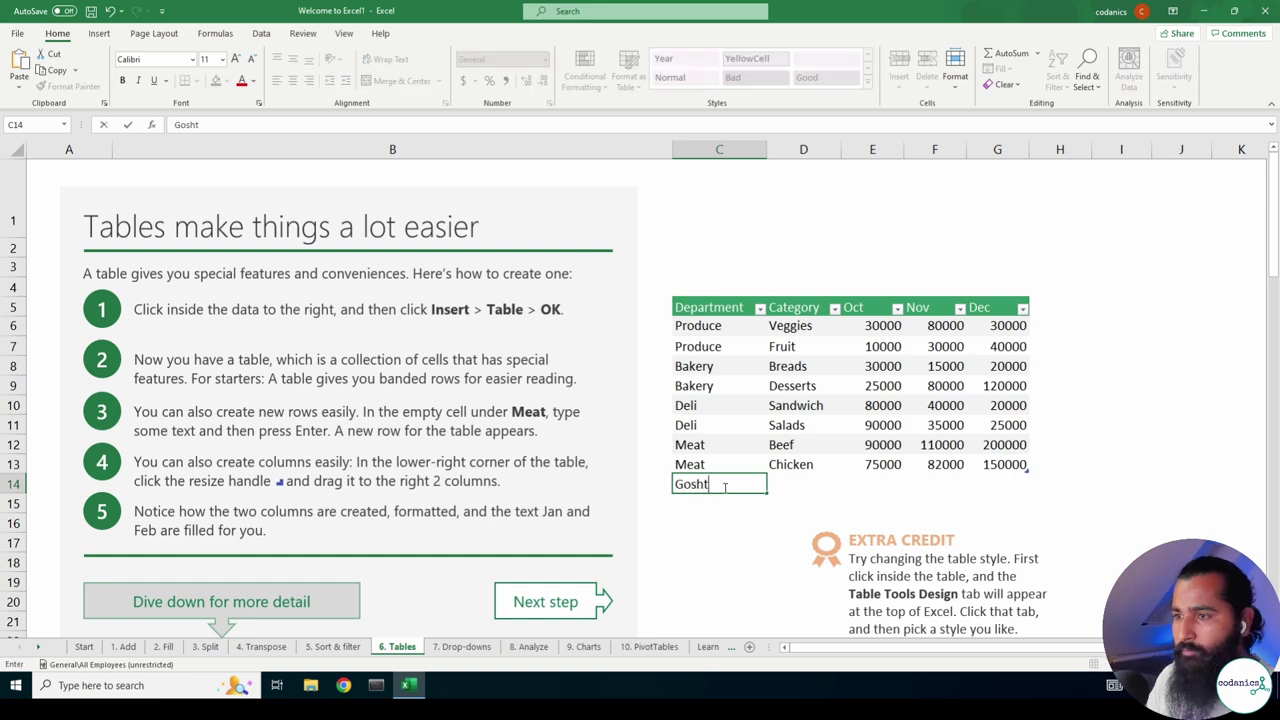
{"action": "key", "text": "Return"}
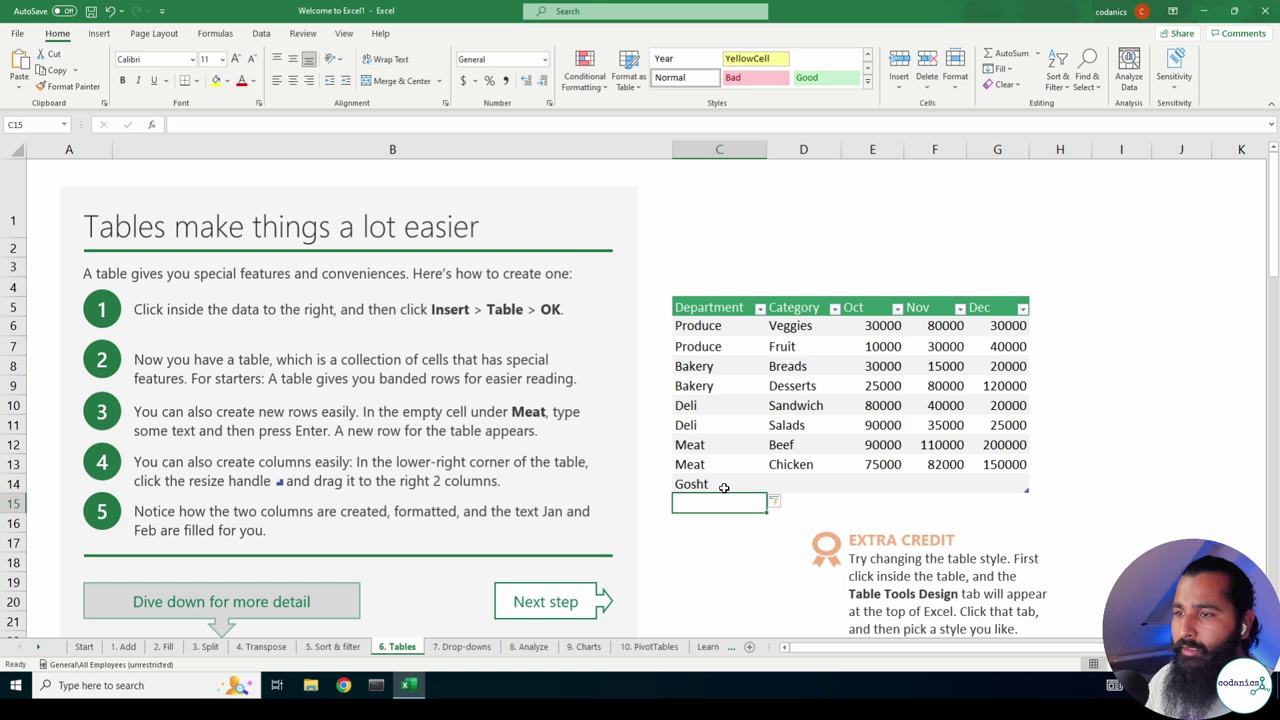
{"action": "type", "text": "Curr"}
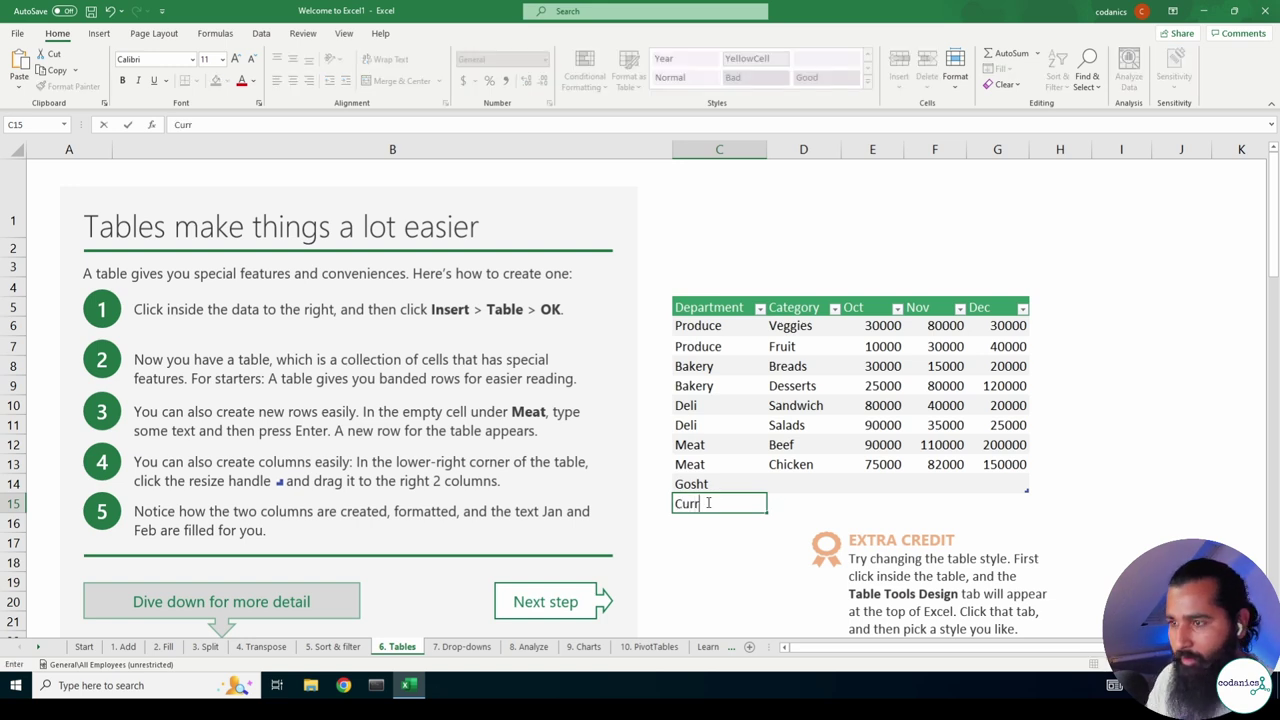
{"action": "type", "text": "y"}
{"action": "key", "text": "Return"}
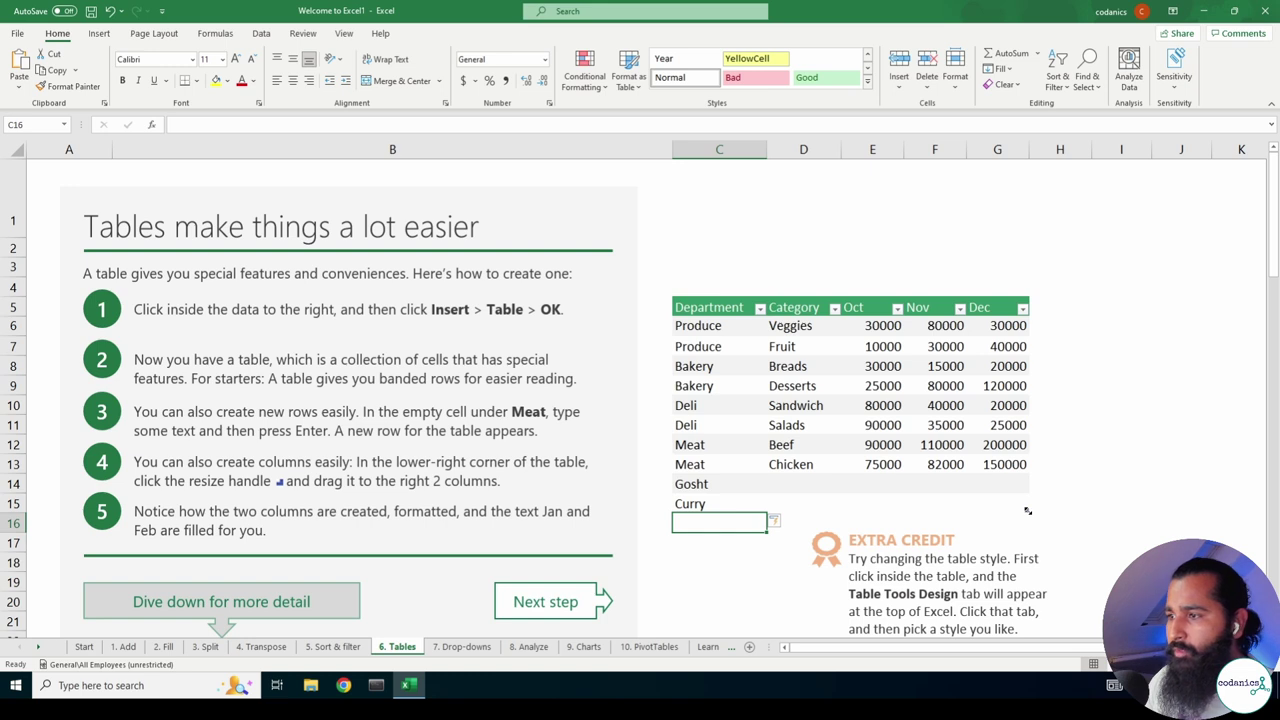
Drag the table's resize handle two columns right to add Jan and Feb columns.
{"action": "left_click_drag", "start_coordinate": [1027, 511], "coordinate": [1150, 512]}
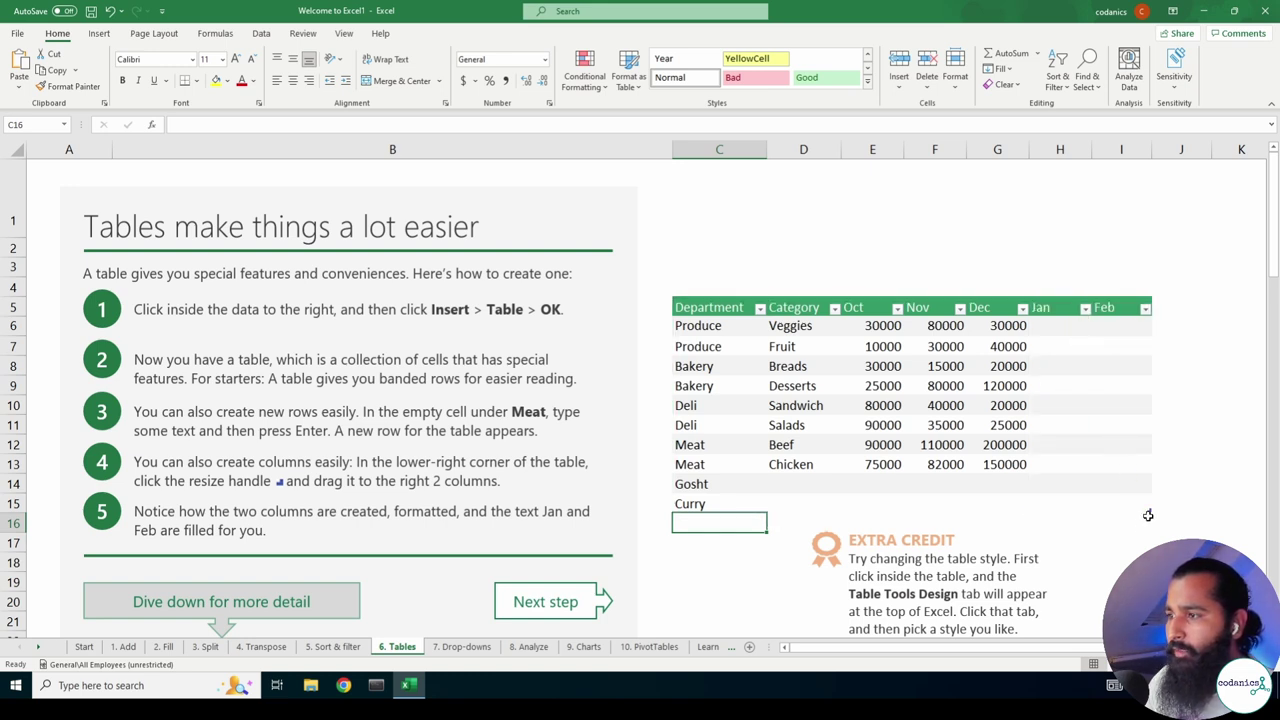
{"action": "mouse_move", "coordinate": [1150, 511]}
{"action": "left_mouse_down"}
{"action": "mouse_move", "coordinate": [1025, 515]}
{"action": "mouse_move", "coordinate": [1150, 512]}
{"action": "left_mouse_up"}
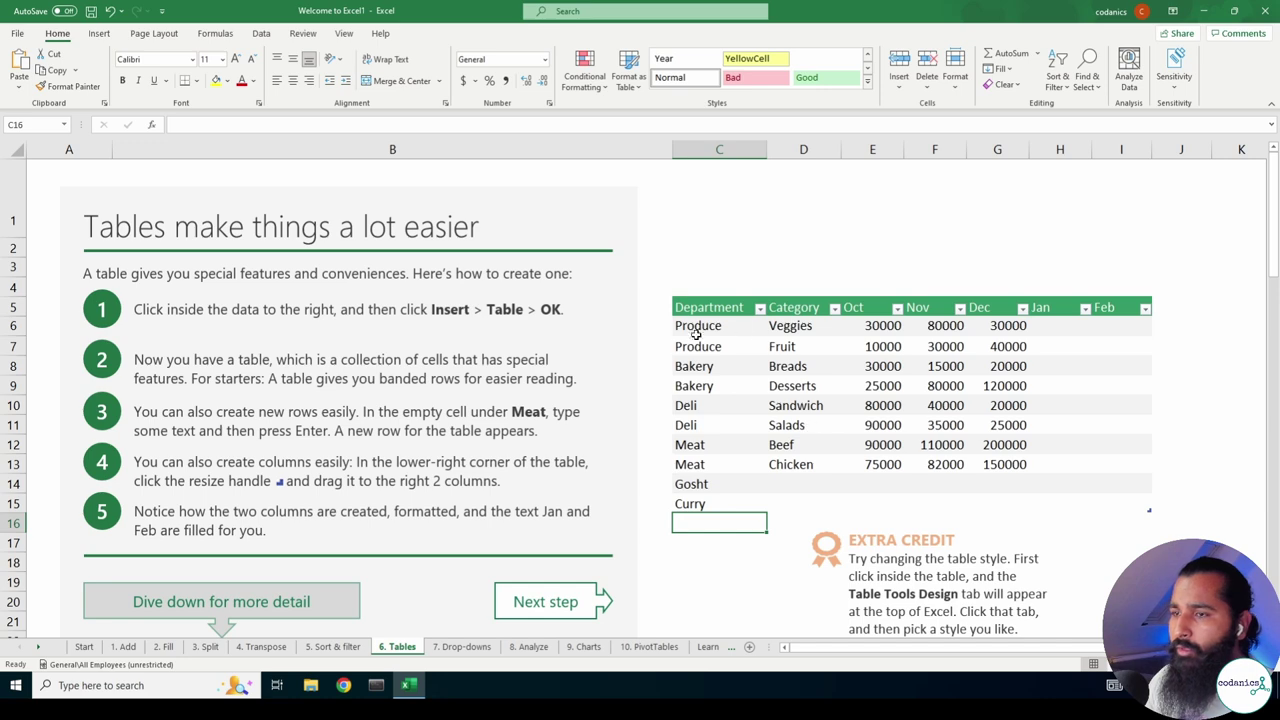
{"action": "scroll", "coordinate": [733, 362], "scroll_direction": "down", "scroll_amount": 3}
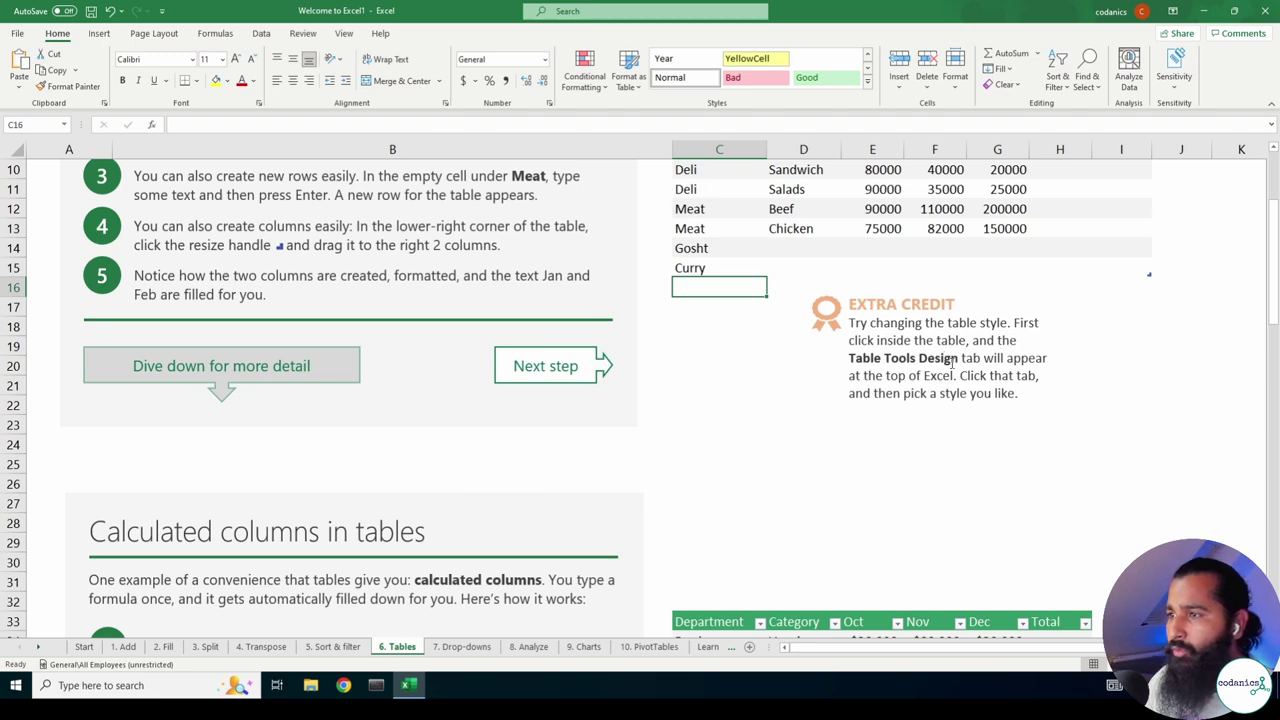
{"action": "scroll", "coordinate": [958, 390], "scroll_direction": "up", "scroll_amount": 3}
Bring up the table styling options with the Department header cell C5 selected.
{"action": "left_click", "coordinate": [705, 313]}
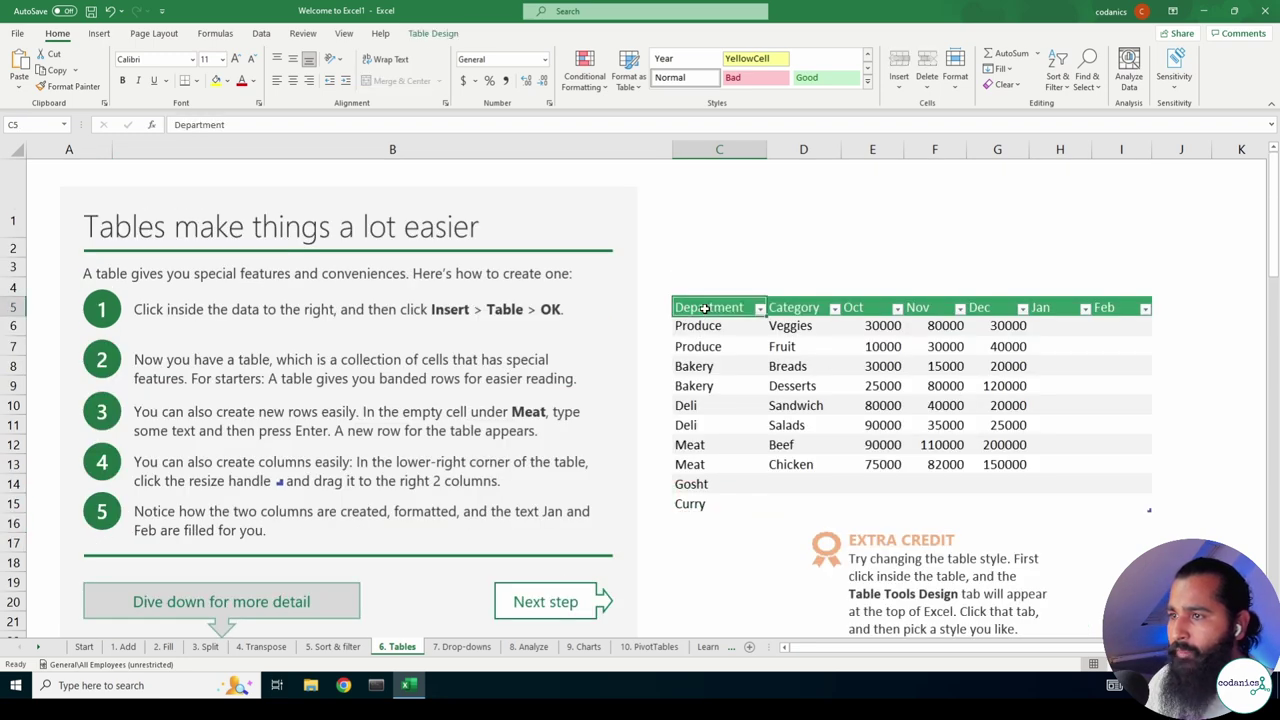
{"action": "right_click", "coordinate": [705, 312]}
{"action": "left_click", "coordinate": [692, 309]}
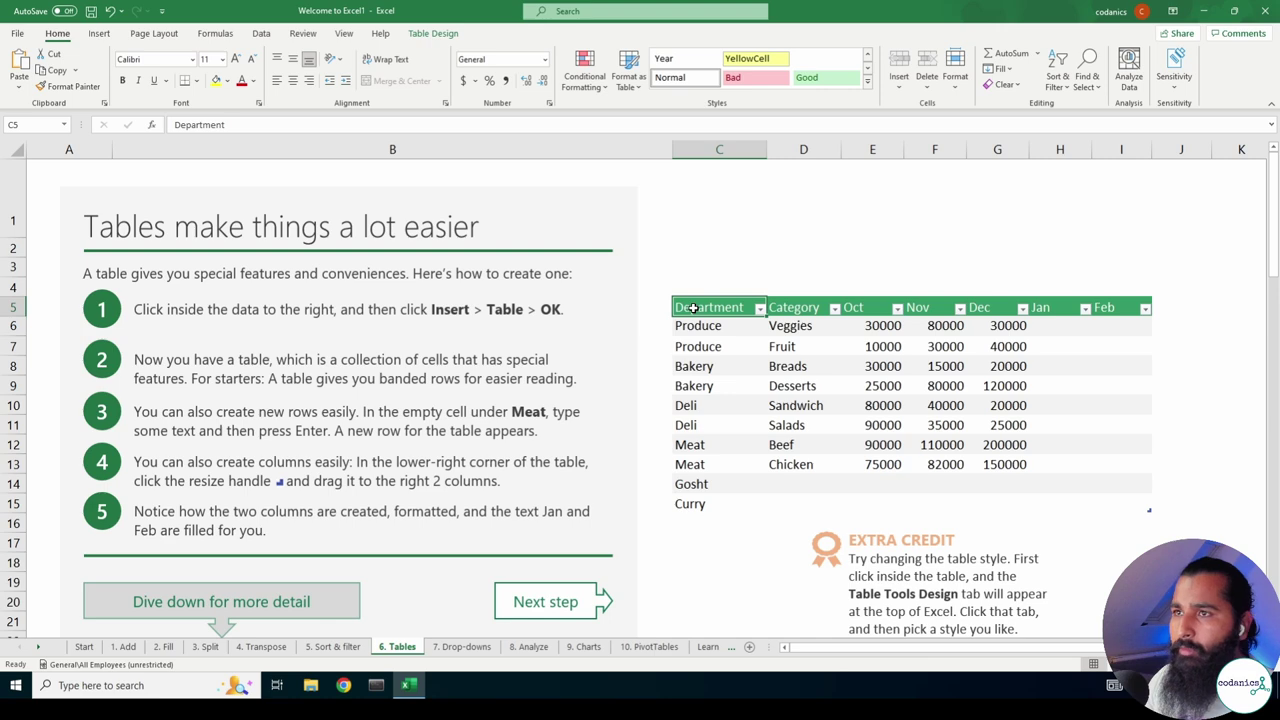
{"action": "left_click", "coordinate": [433, 34]}
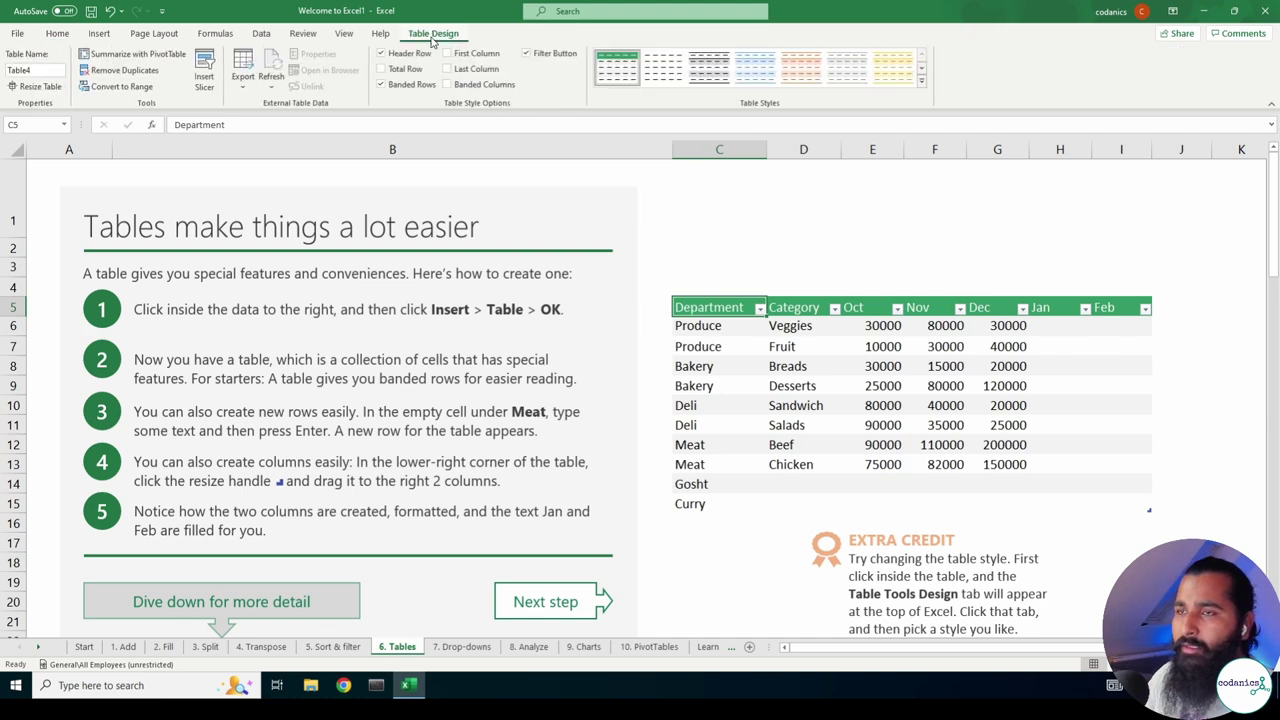
{"action": "left_click", "coordinate": [770, 252]}
{"action": "left_click", "coordinate": [730, 284]}
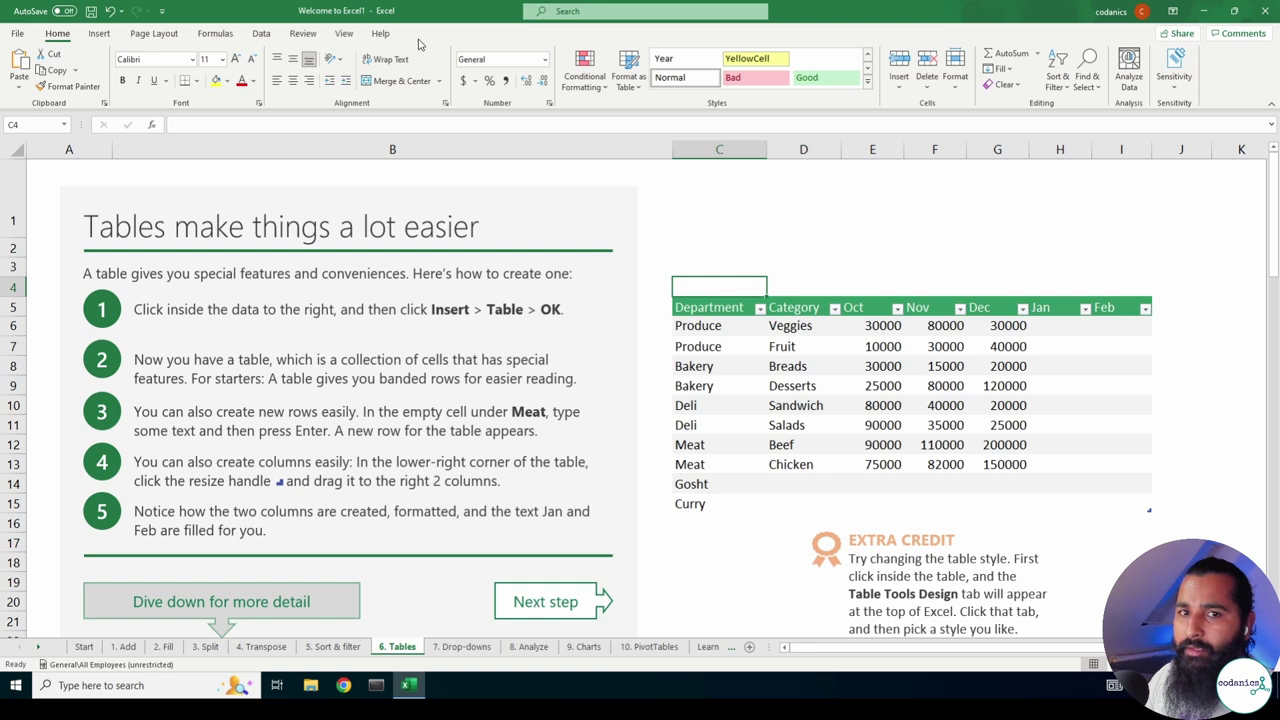
{"action": "left_click", "coordinate": [708, 307]}
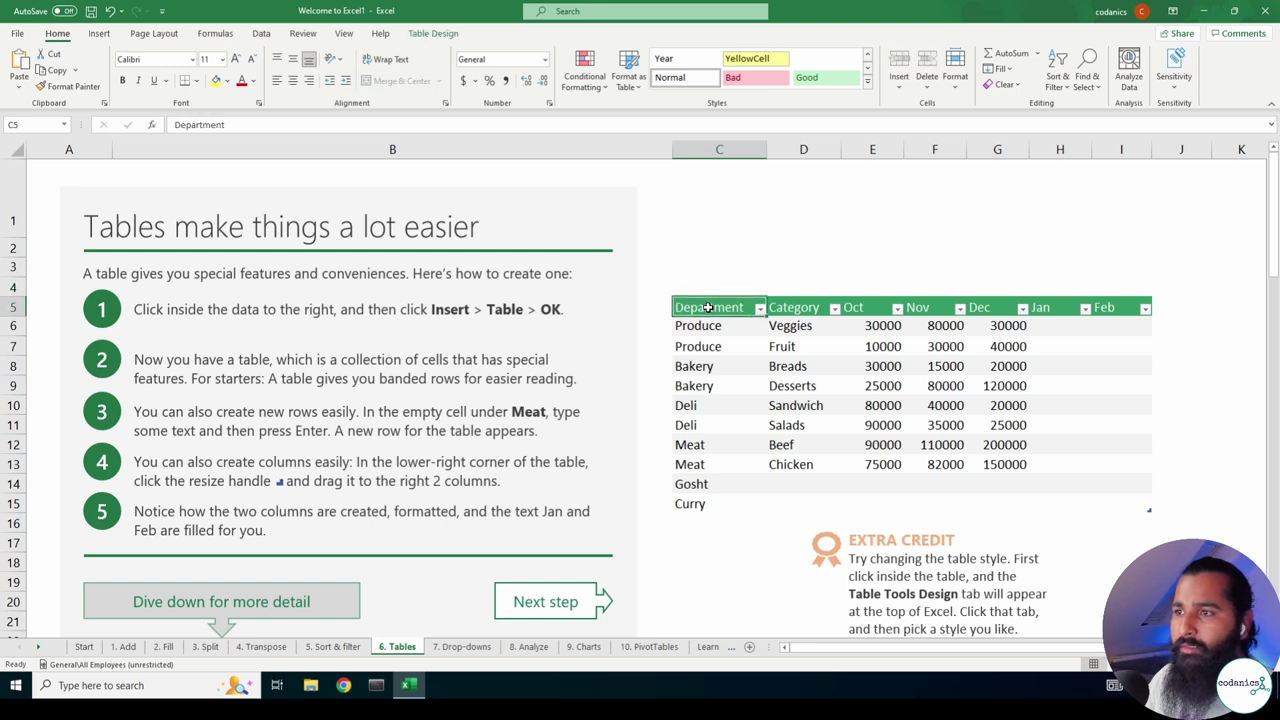
Try a different table style, then undo the style, Jan/Feb columns, new rows and table.
{"action": "left_click", "coordinate": [440, 34]}
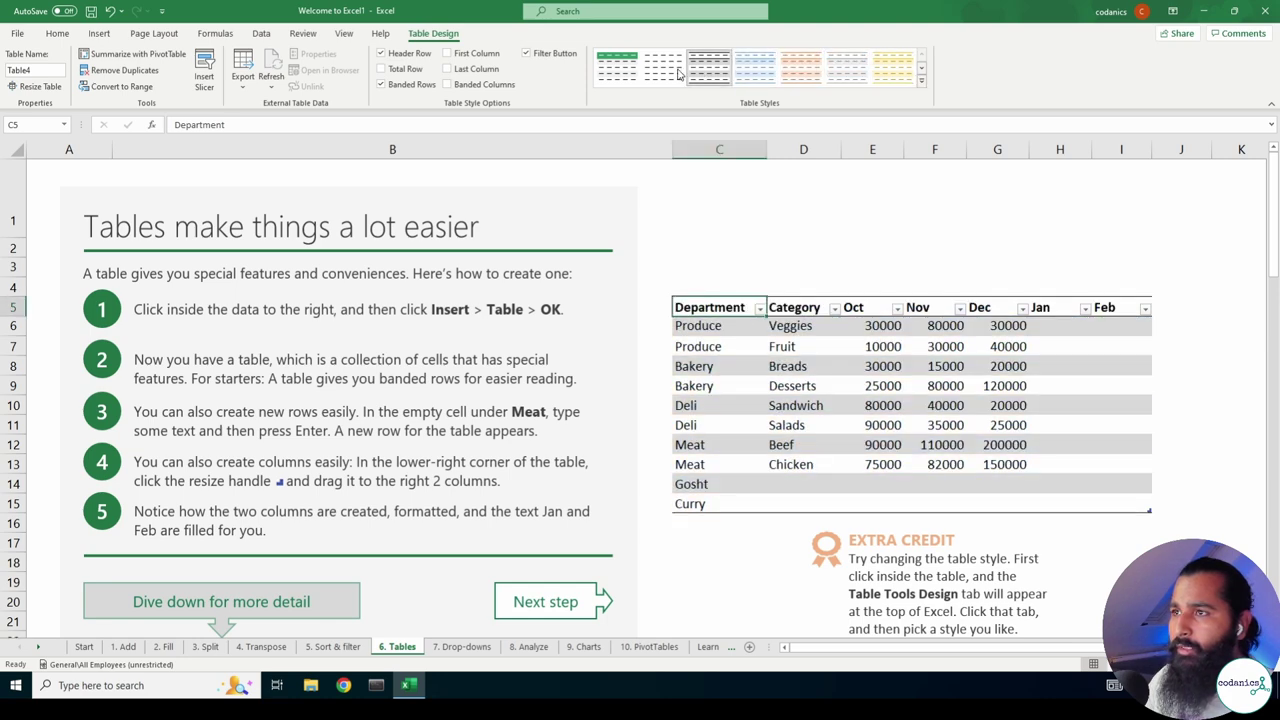
{"action": "left_click", "coordinate": [619, 78]}
{"action": "left_click", "coordinate": [759, 233]}
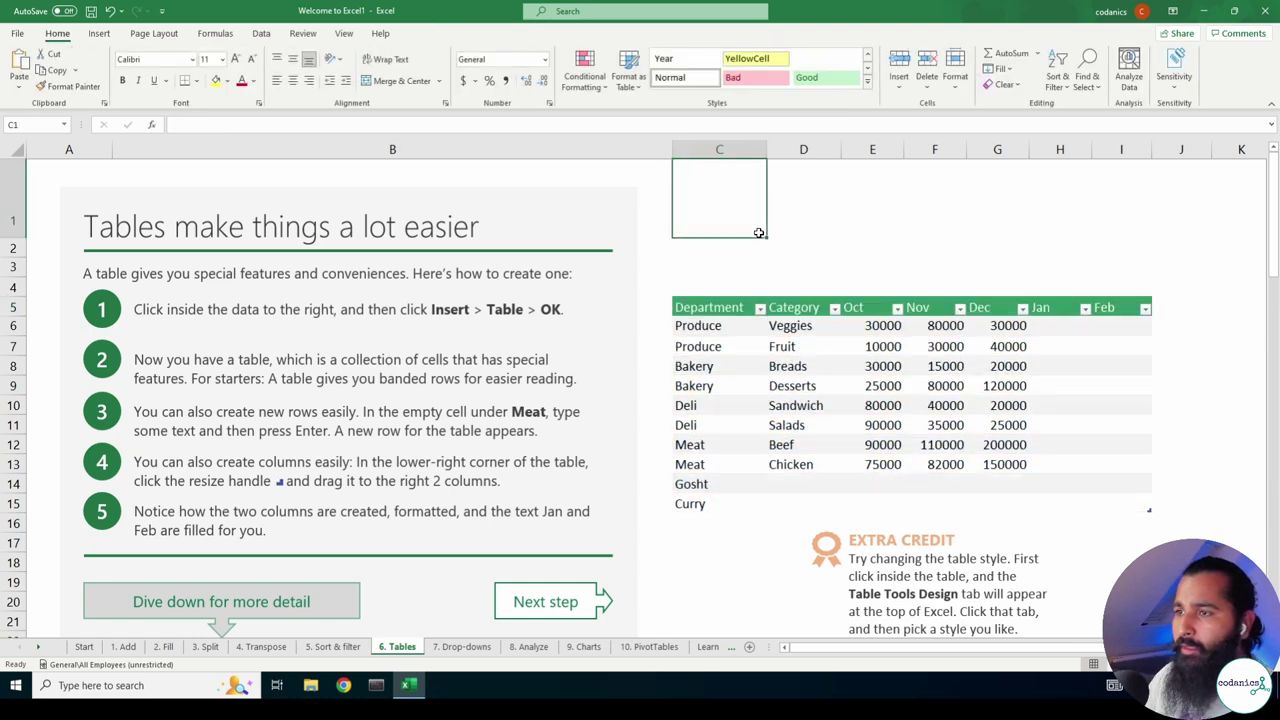
{"action": "key", "text": "ctrl+z"}
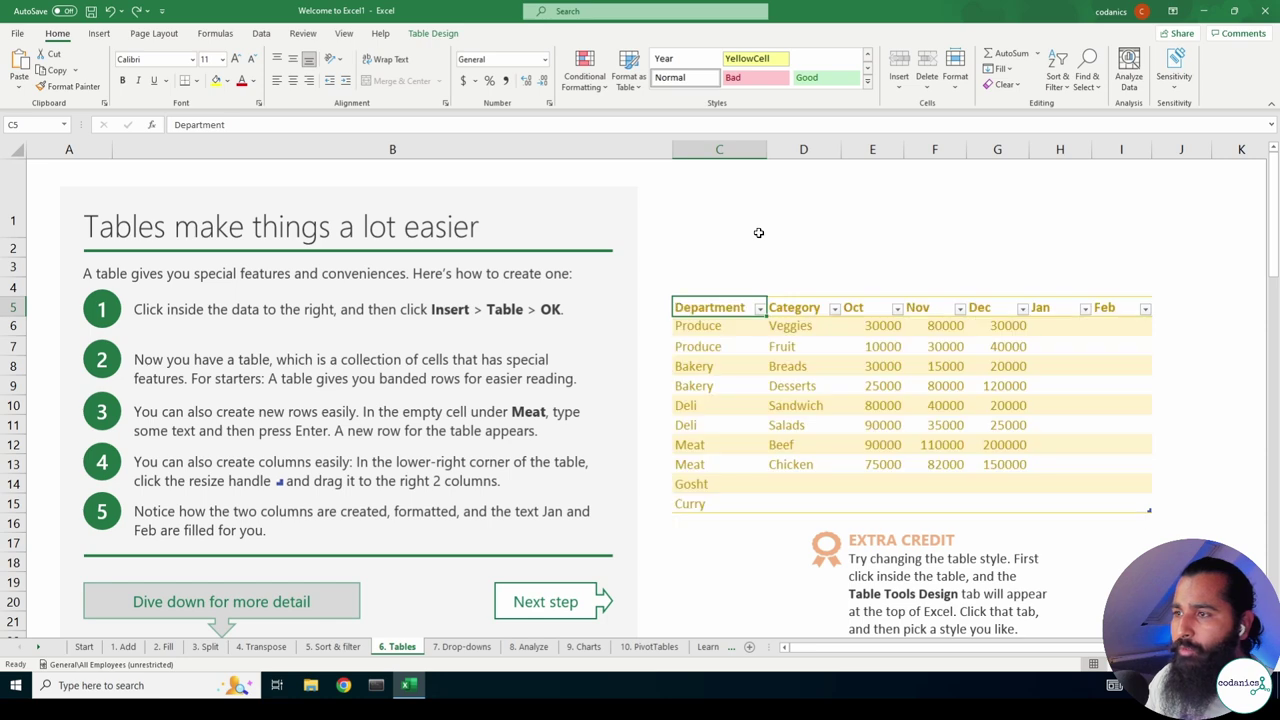
{"action": "key", "text": "ctrl+z"}
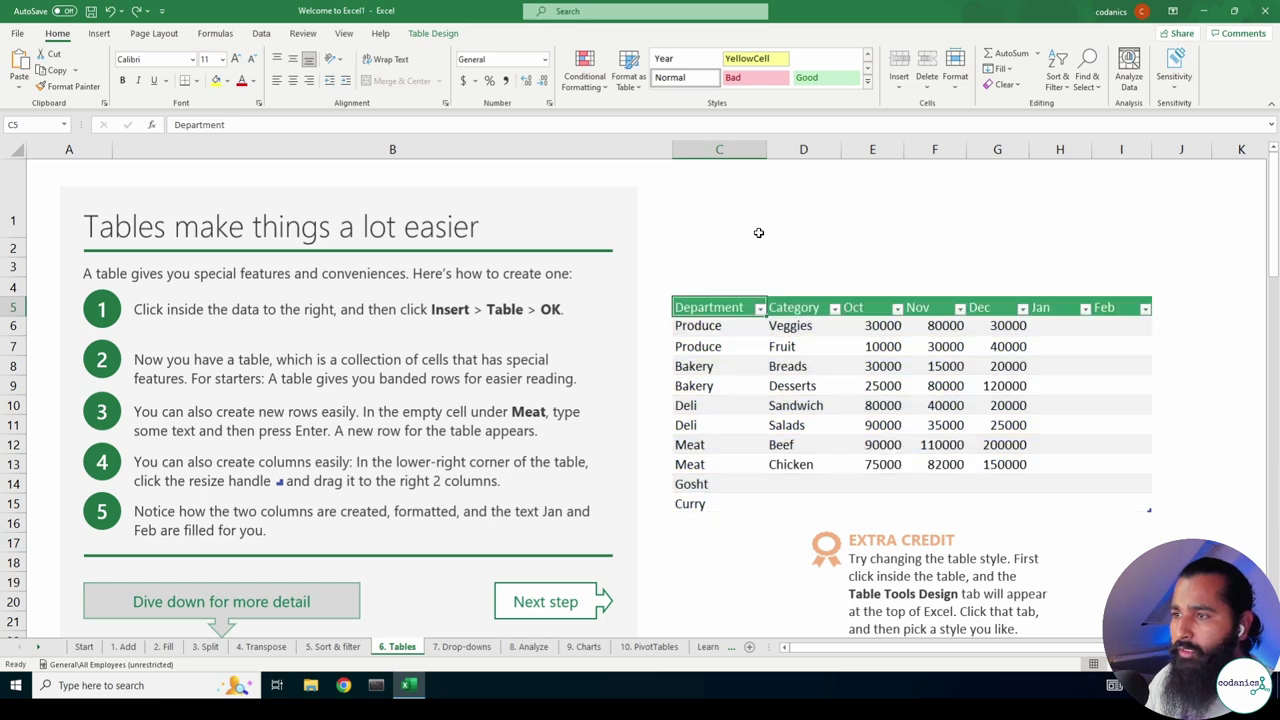
{"action": "key", "text": "ctrl+z"}
{"action": "key", "text": "ctrl+z"}
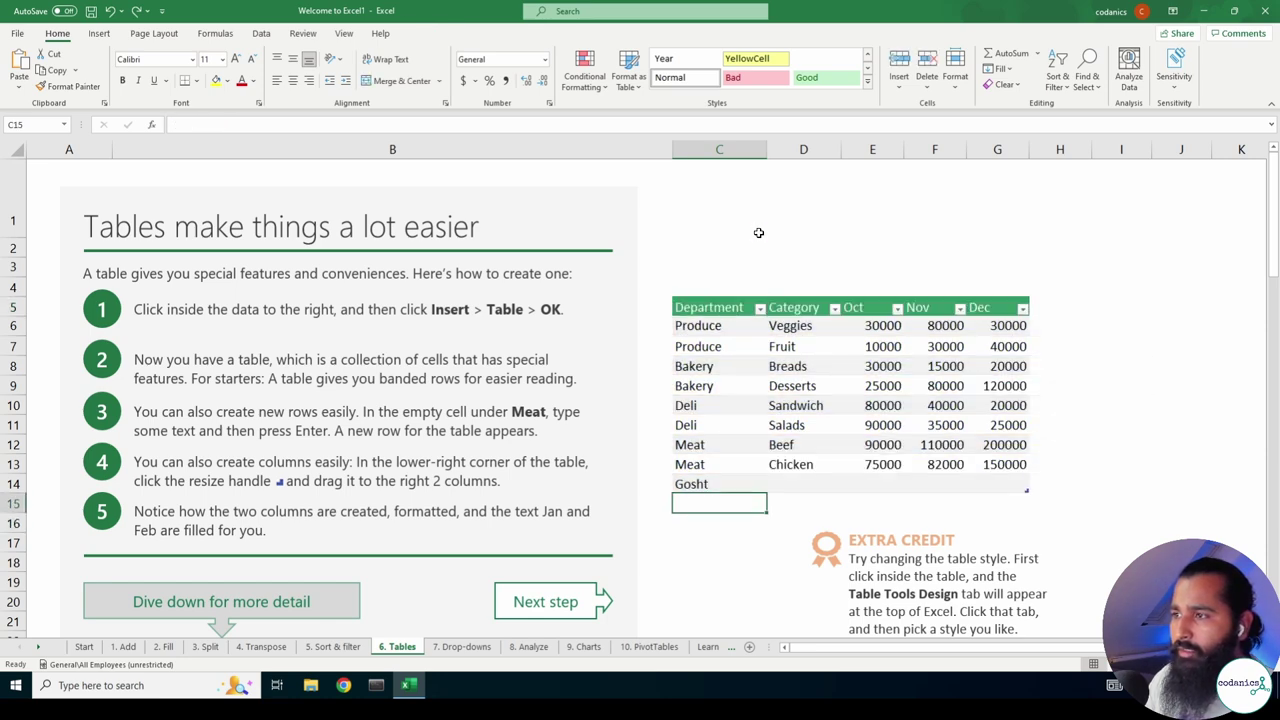
{"action": "key", "text": "ctrl+z"}
{"action": "key", "text": "ctrl+z"}
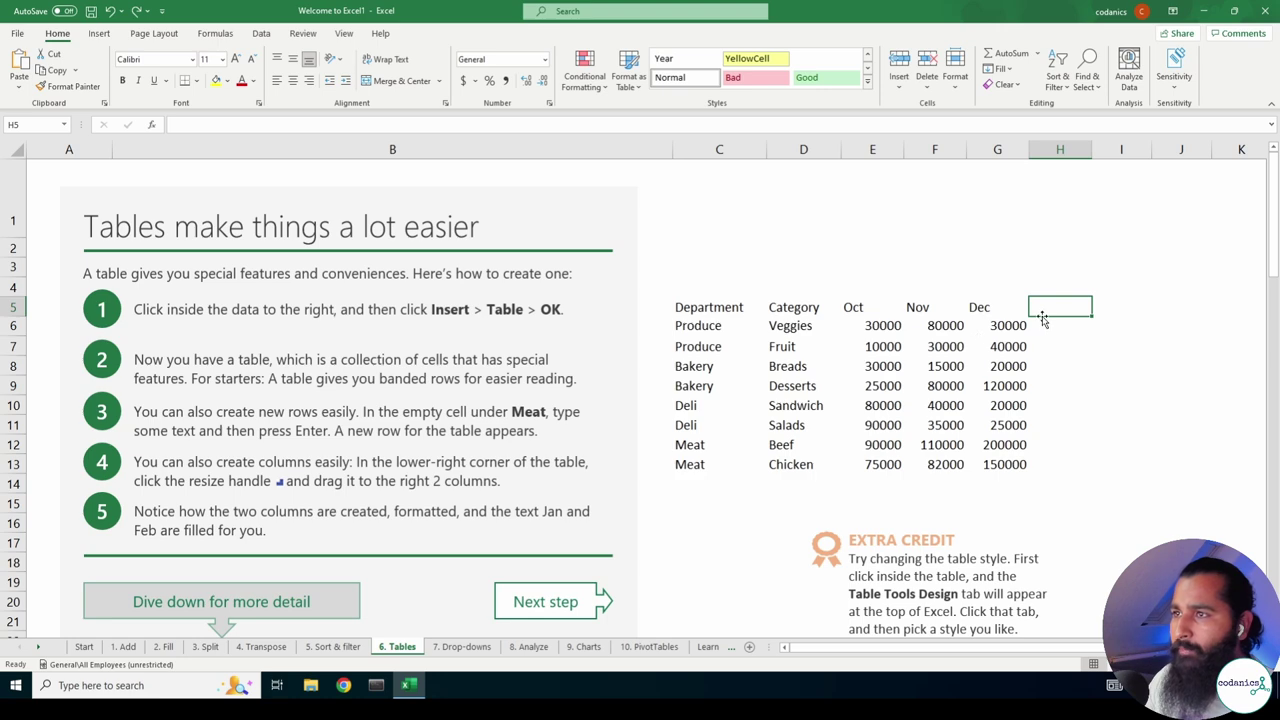
Recreate the table from C5:G13 with headers and select cell H10 beside it.
{"action": "left_click", "coordinate": [102, 36]}
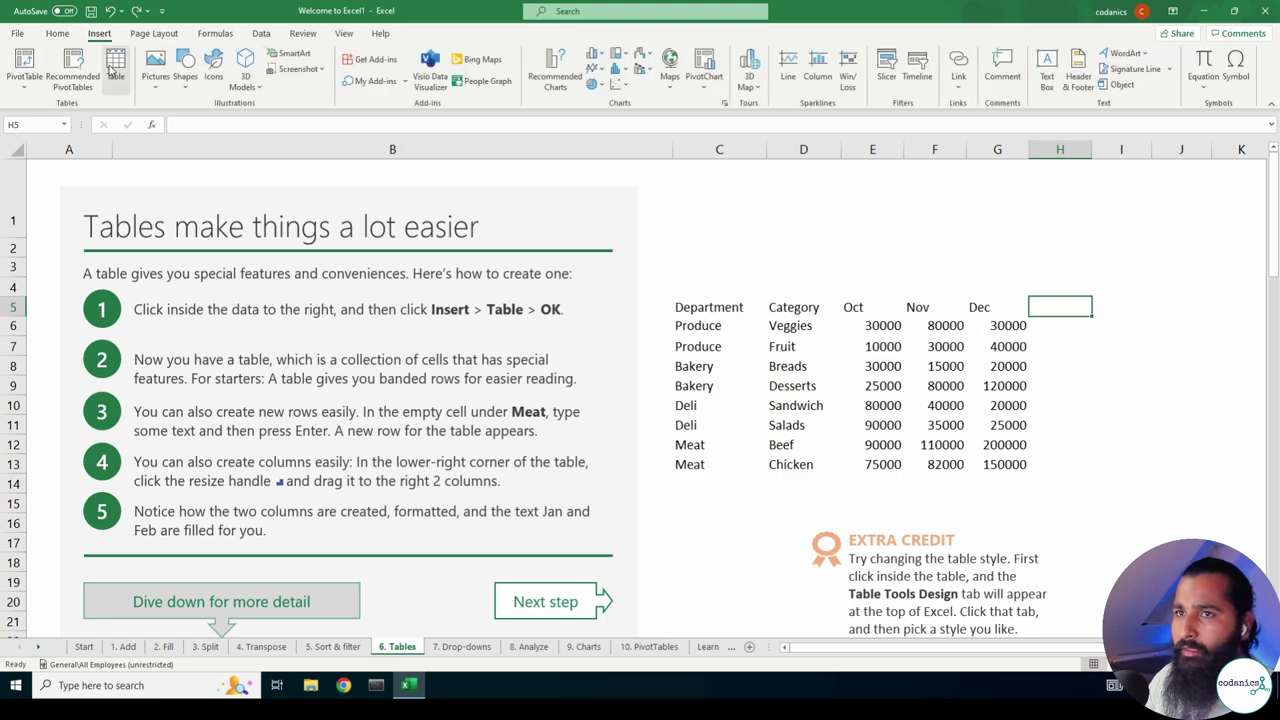
{"action": "left_click", "coordinate": [115, 66]}
{"action": "left_click", "coordinate": [517, 340]}
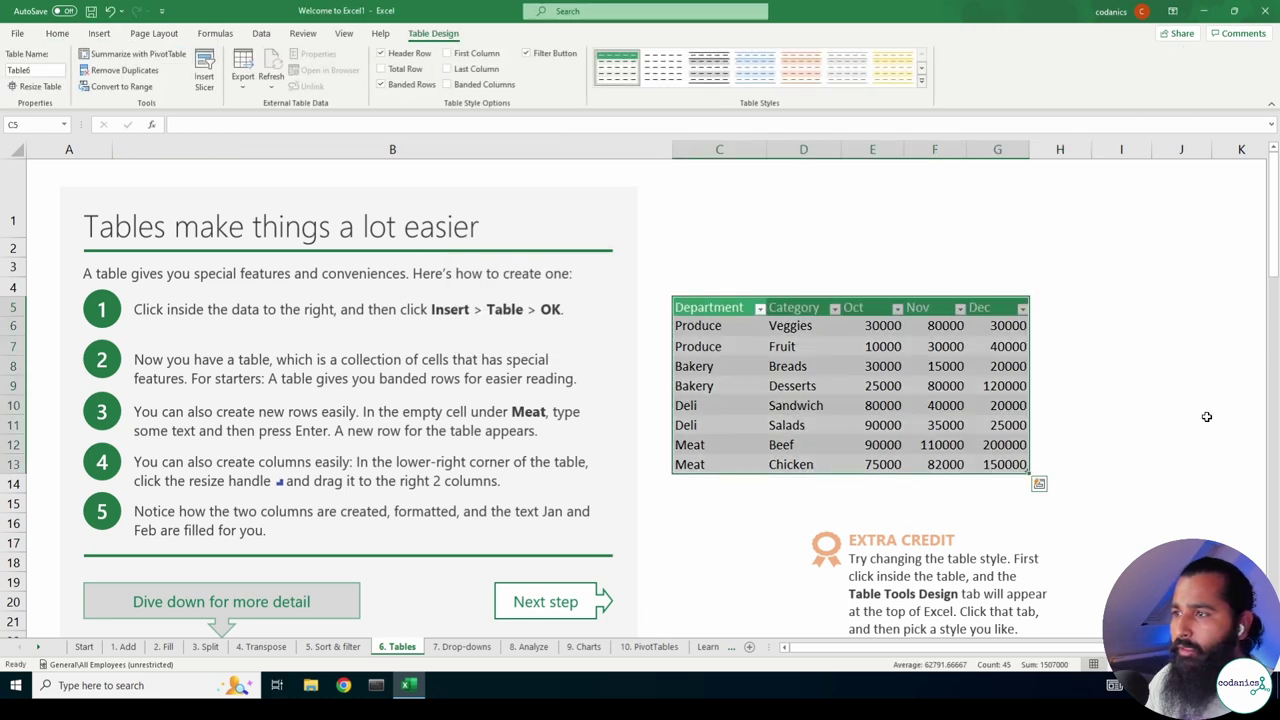
{"action": "left_click", "coordinate": [1020, 404]}
{"action": "left_click", "coordinate": [1064, 401]}
Sum Oct–Dec in H34 with Alt+= so the Total column fills down, then autofit column H.
{"action": "scroll", "coordinate": [1067, 400], "scroll_direction": "down", "scroll_amount": 2}
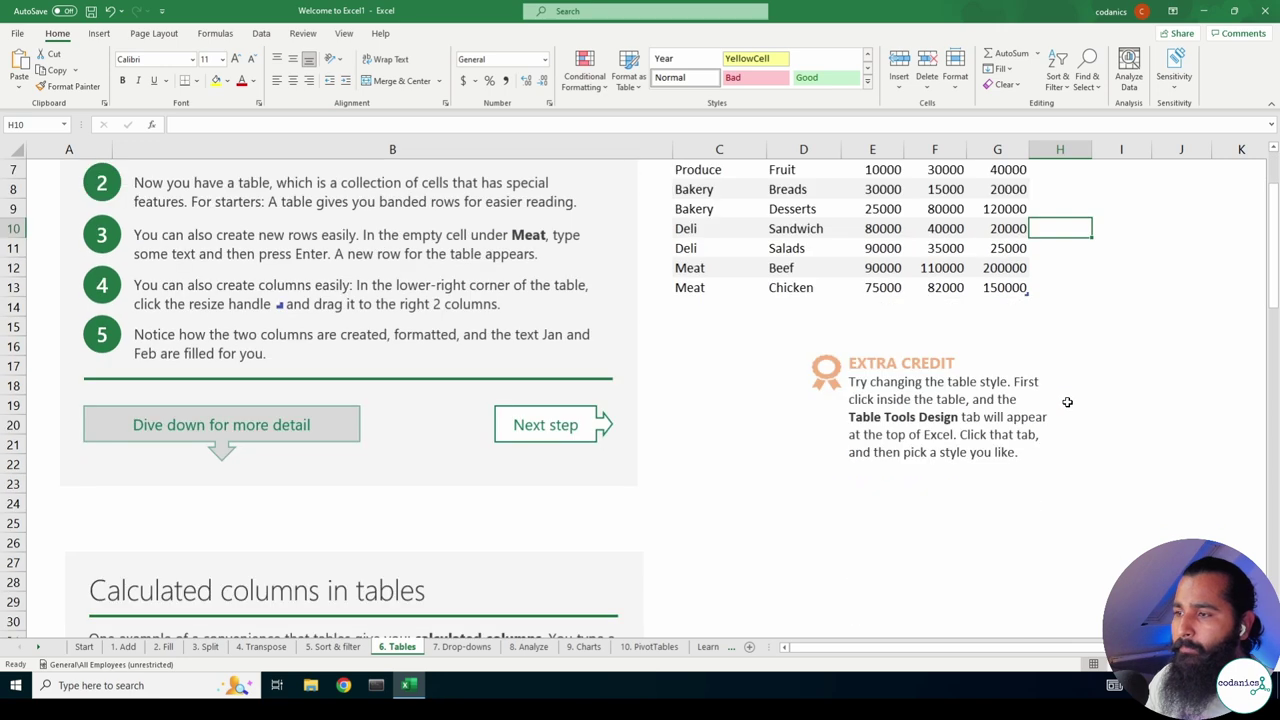
{"action": "scroll", "coordinate": [1067, 401], "scroll_direction": "down", "scroll_amount": 2}
{"action": "scroll", "coordinate": [1067, 403], "scroll_direction": "down", "scroll_amount": 2}
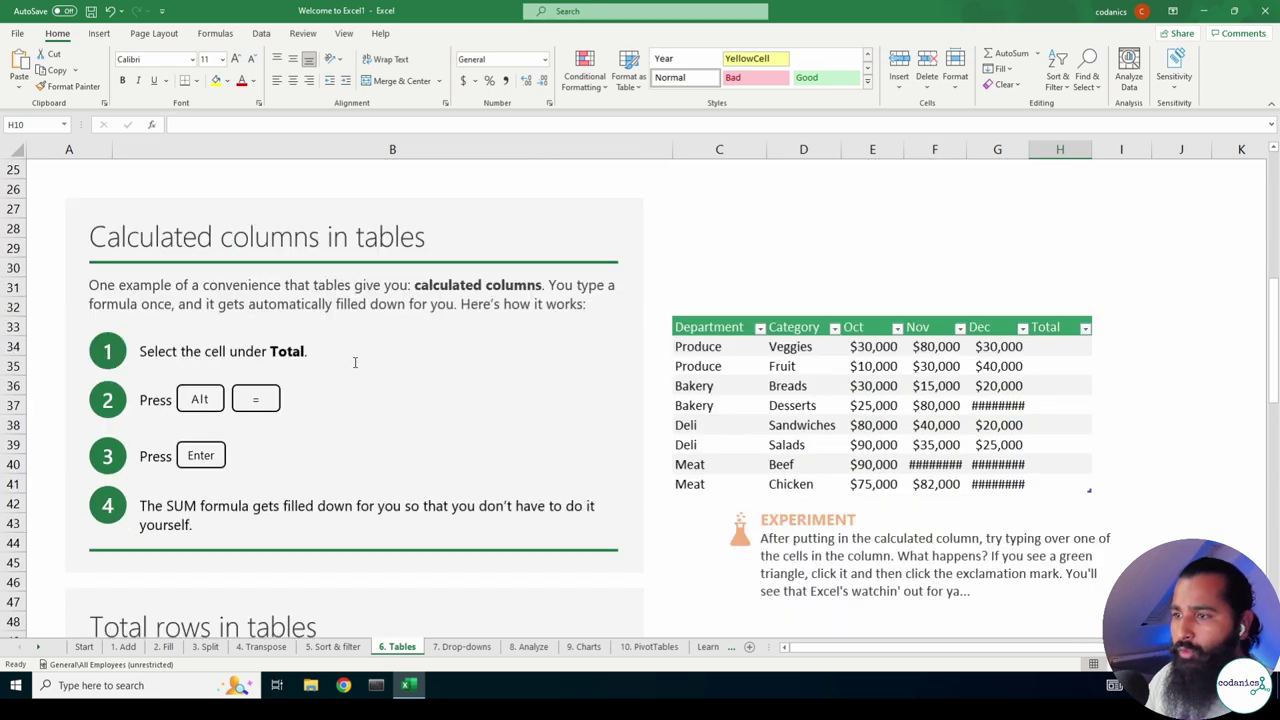
{"action": "left_click", "coordinate": [1062, 347]}
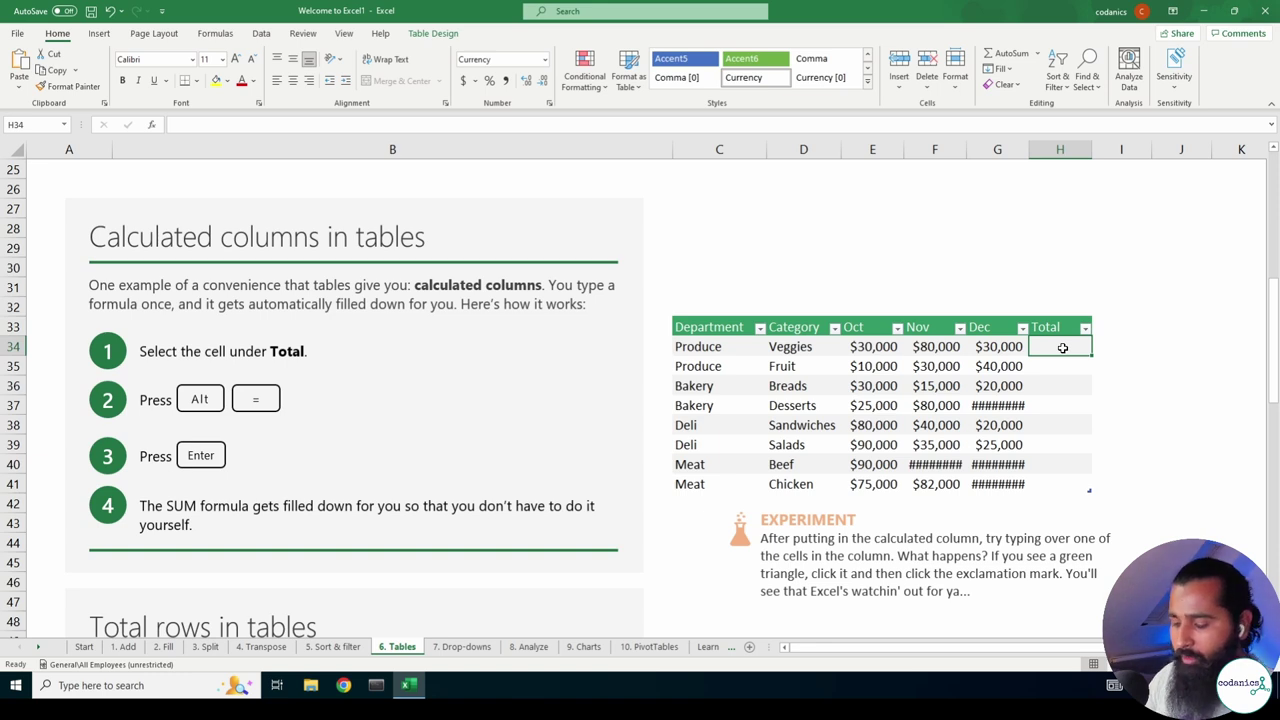
{"action": "key", "text": "alt"}
{"action": "key", "text": "alt+="}
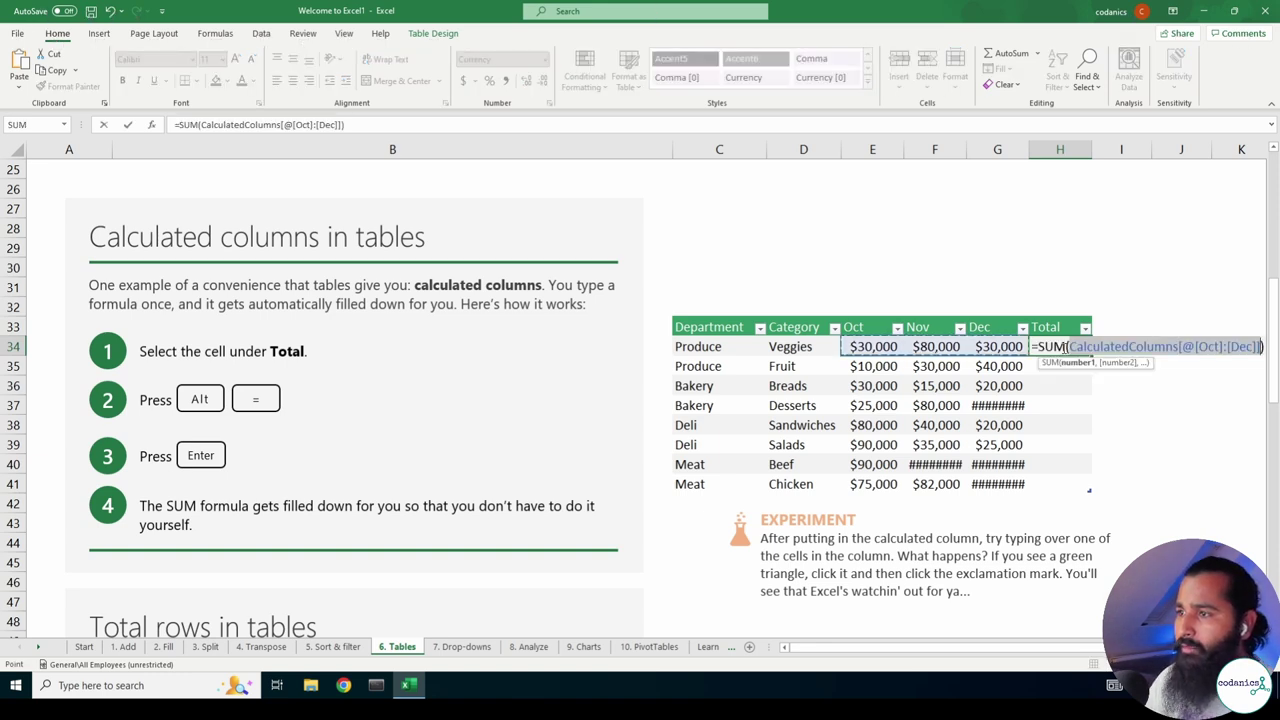
{"action": "key", "text": "Return"}
{"action": "left_click", "coordinate": [1062, 347]}
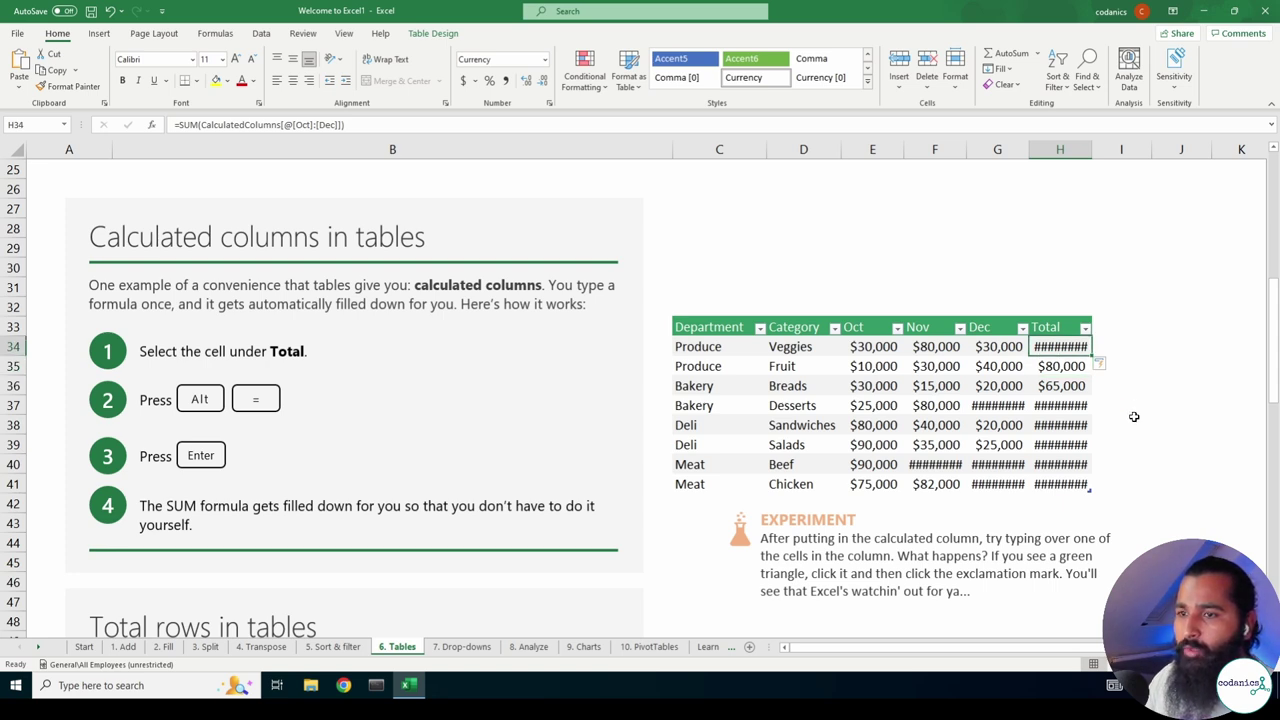
{"action": "double_click", "coordinate": [1091, 149]}
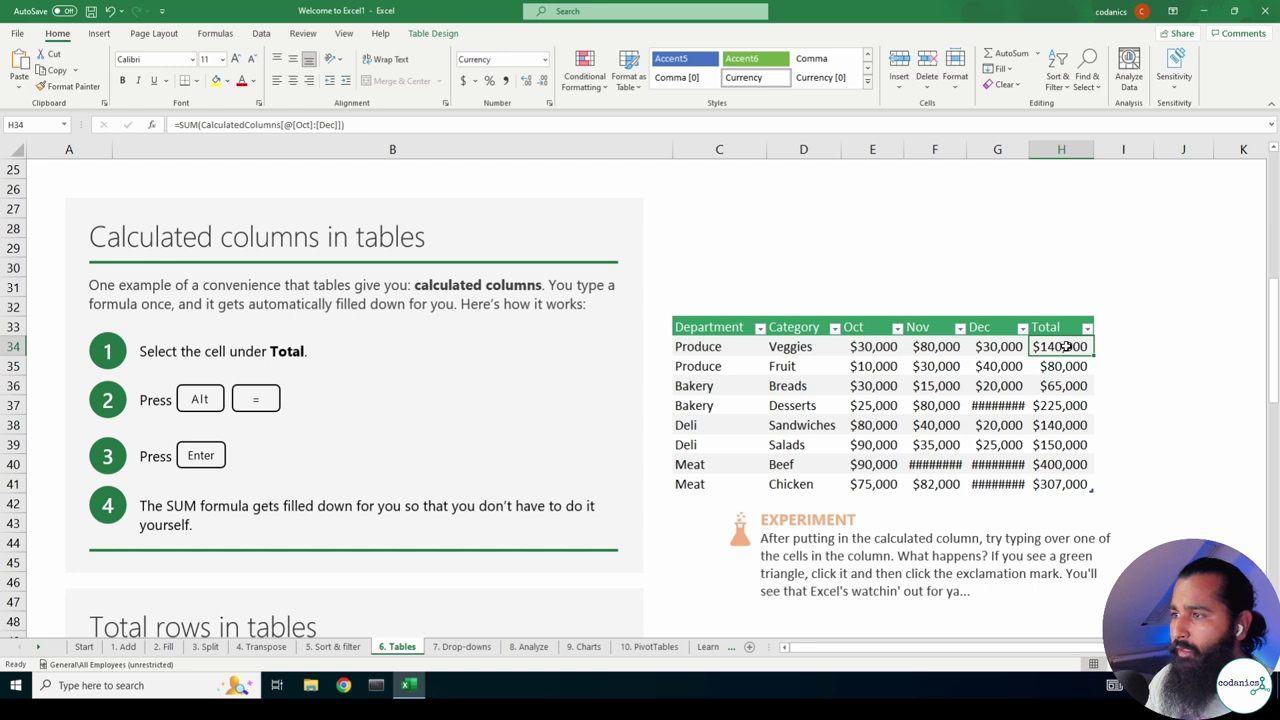
Undo the totals and autofit, then redo the Oct–Dec SUM fill and autofit column H.
{"action": "key", "text": "ctrl+z"}
{"action": "key", "text": "ctrl+z"}
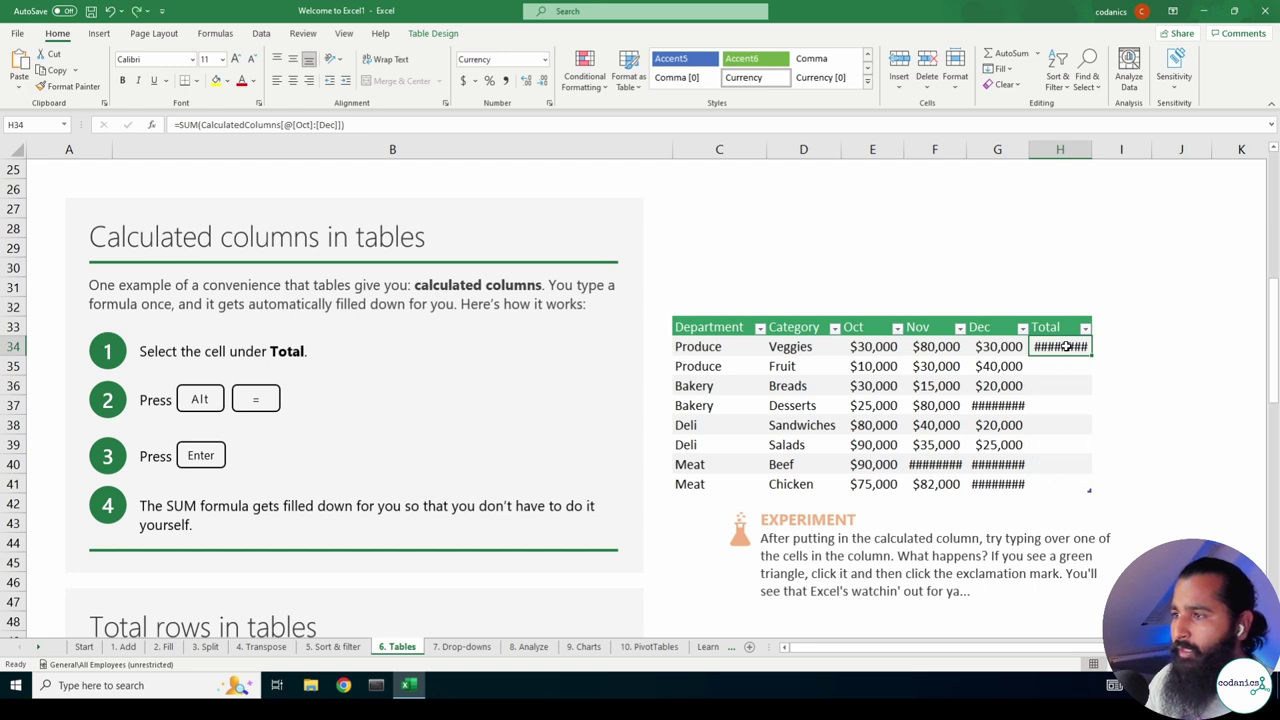
{"action": "key", "text": "ctrl+z"}
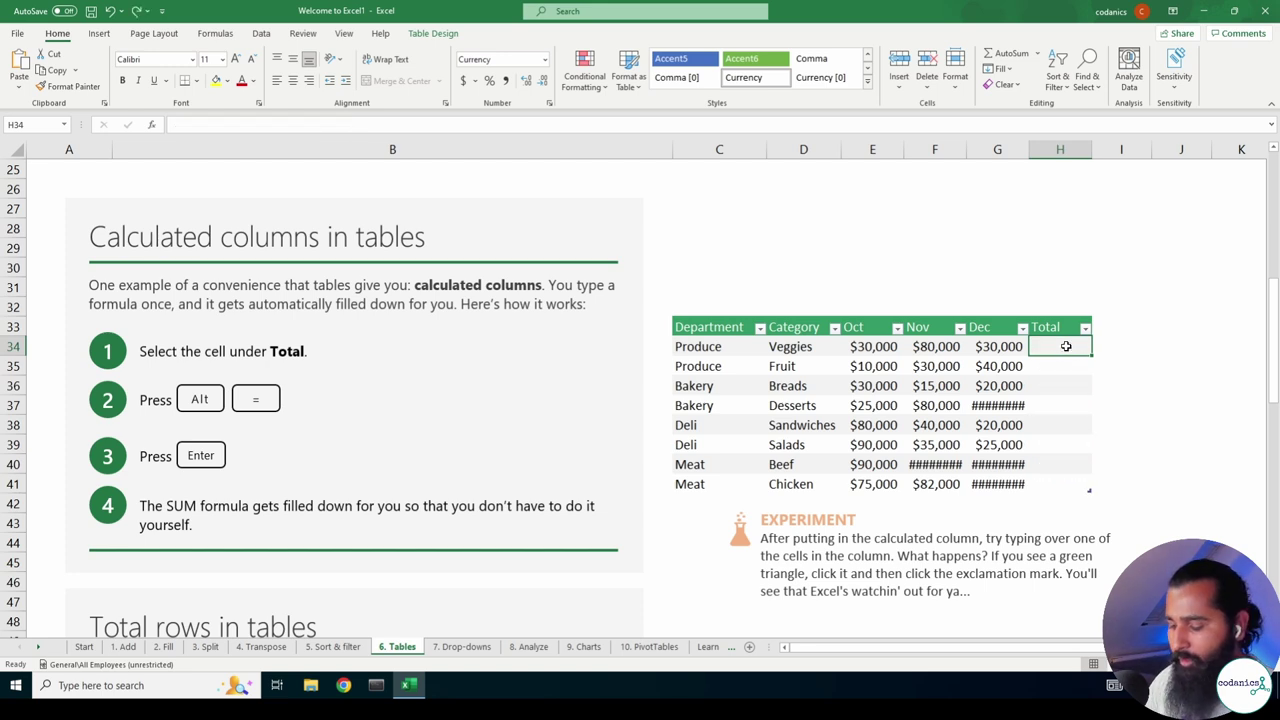
{"action": "key", "text": "alt+equal"}
{"action": "key", "text": "Return"}
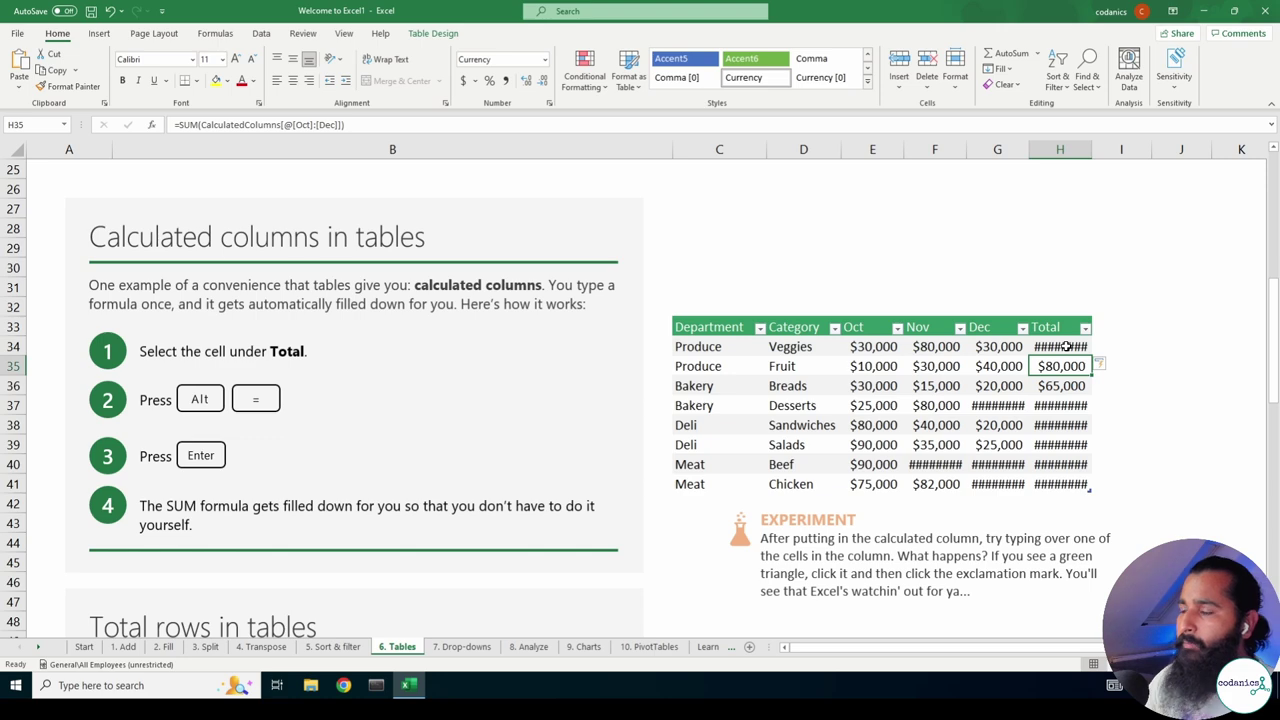
{"action": "double_click", "coordinate": [1094, 148]}
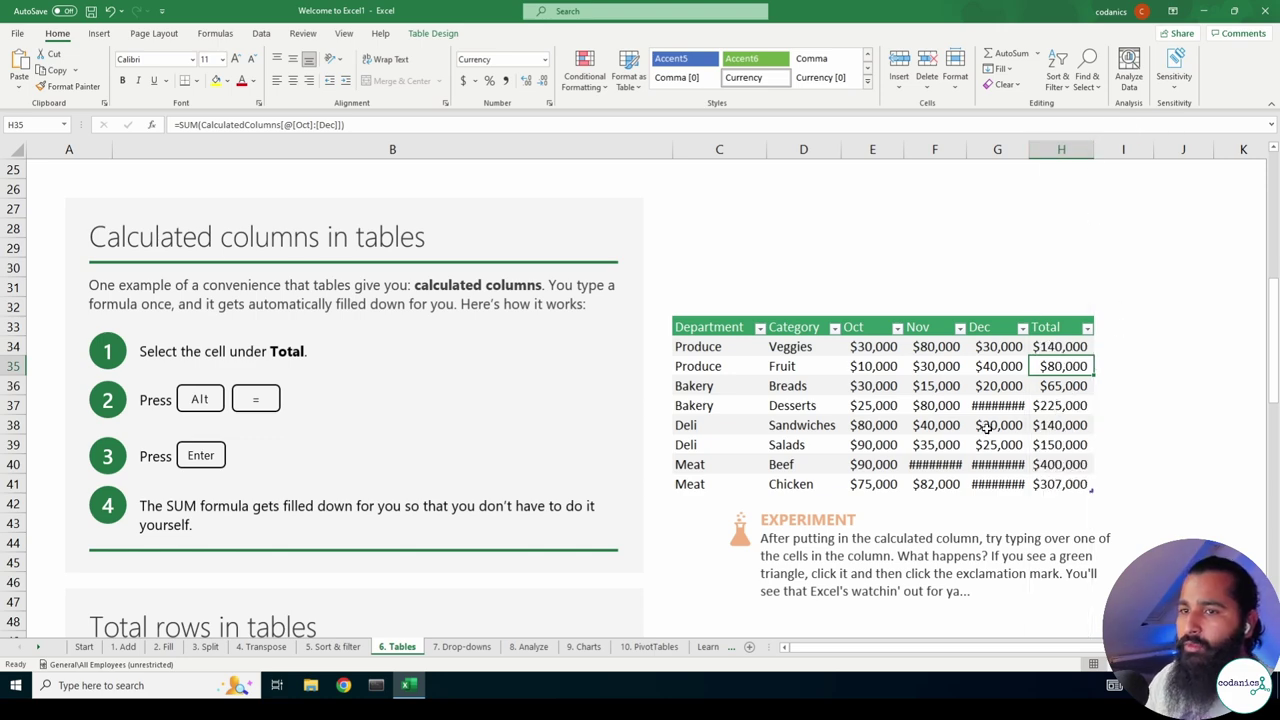
Scroll down to the Total rows lesson and check the Sales table's name, TotalRows.
{"action": "scroll", "coordinate": [986, 430], "scroll_direction": "down", "scroll_amount": 2}
{"action": "scroll", "coordinate": [978, 458], "scroll_direction": "down", "scroll_amount": 2}
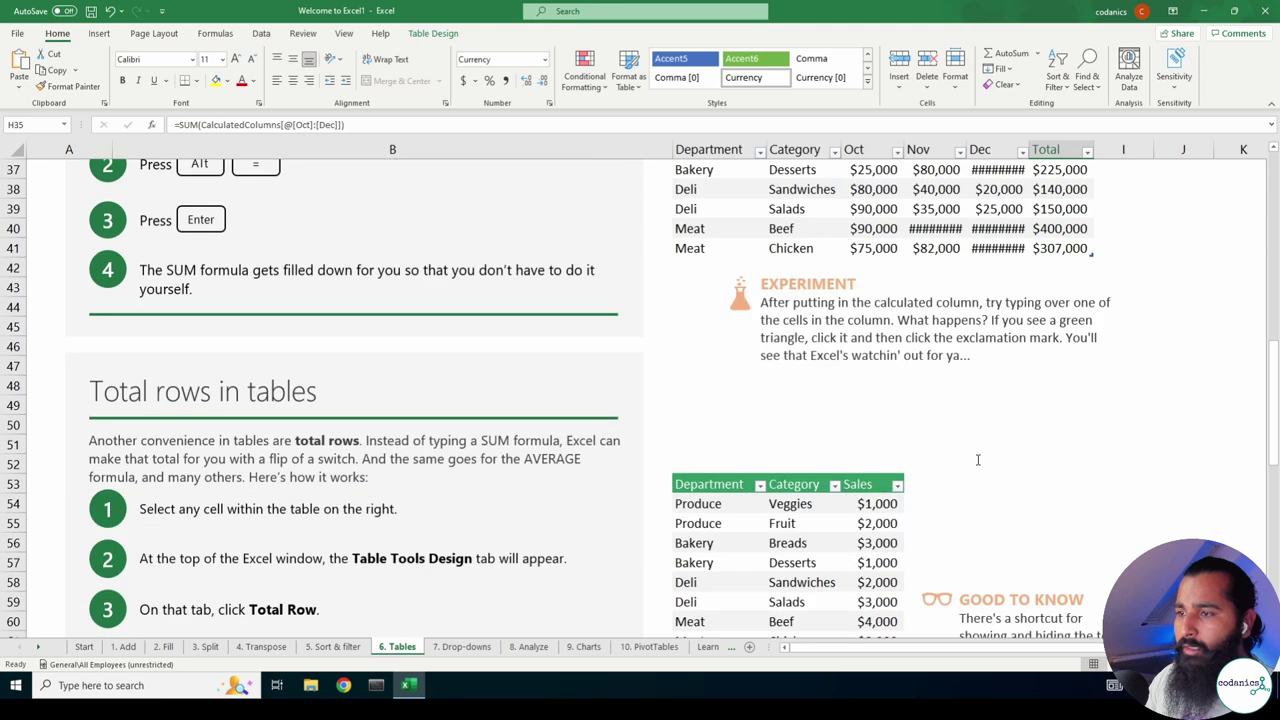
{"action": "scroll", "coordinate": [980, 457], "scroll_direction": "down", "scroll_amount": 2}
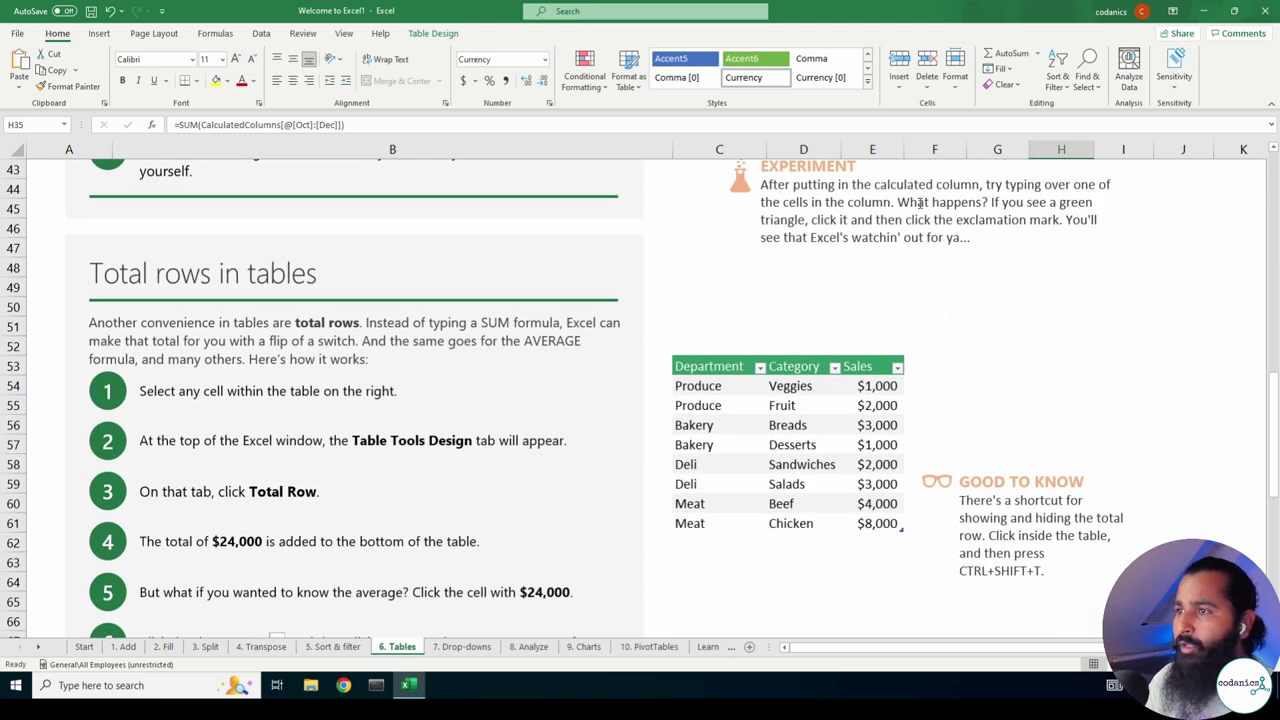
{"action": "scroll", "coordinate": [865, 212], "scroll_direction": "up", "scroll_amount": 2}
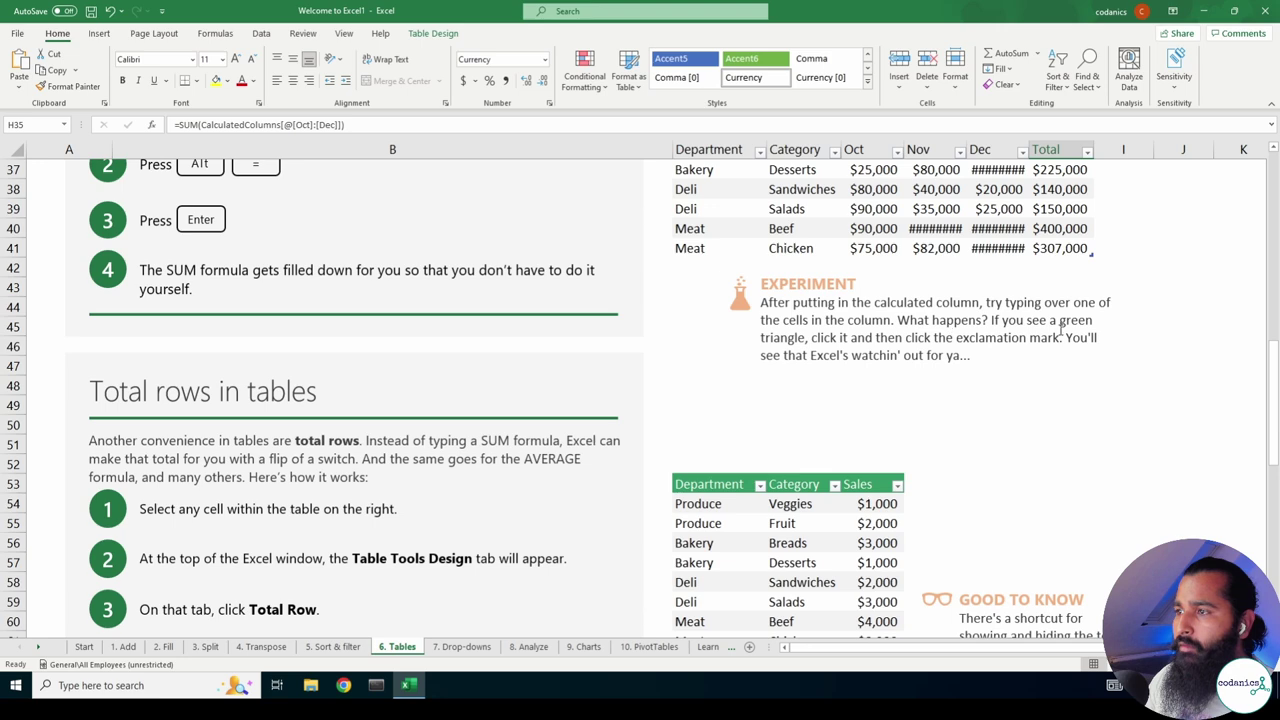
{"action": "scroll", "coordinate": [805, 372], "scroll_direction": "down", "scroll_amount": 3}
{"action": "scroll", "coordinate": [805, 372], "scroll_direction": "down", "scroll_amount": 1}
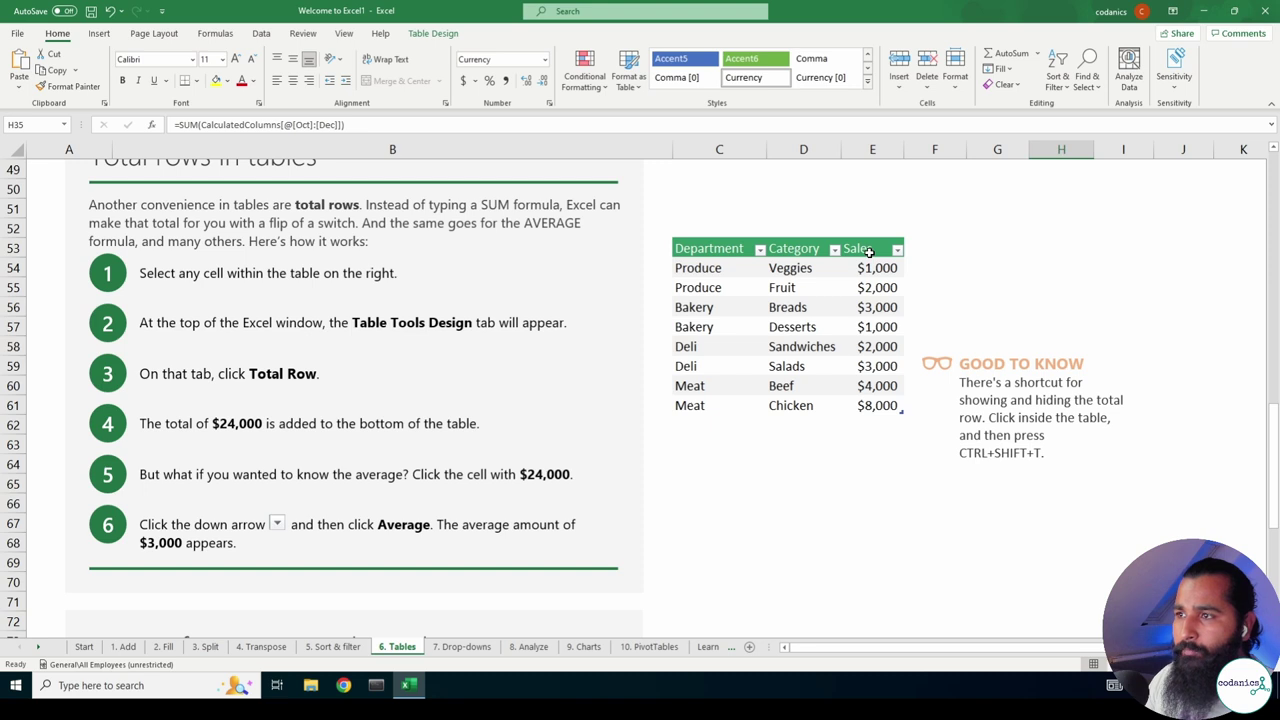
{"action": "left_click", "coordinate": [869, 252]}
{"action": "left_click", "coordinate": [433, 33]}
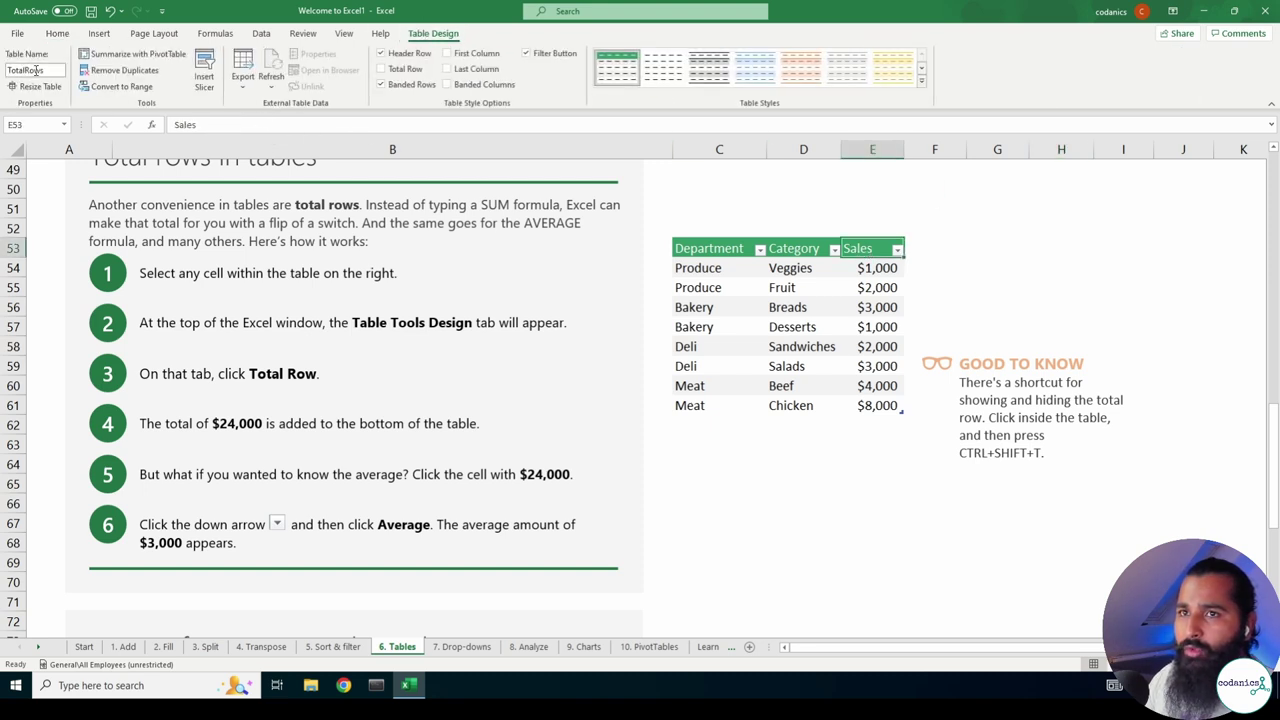
{"action": "left_click", "coordinate": [36, 70]}
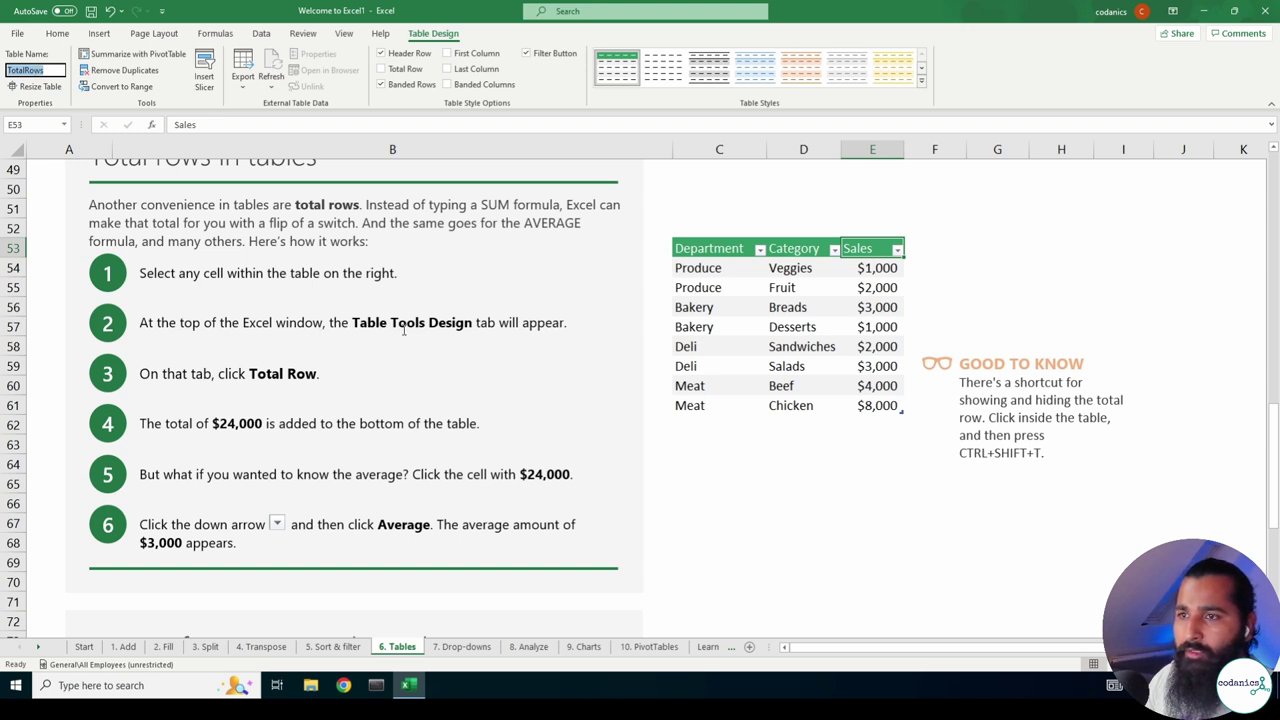
Select the Meat cell in the Sales table and bring up its table design options.
{"action": "left_click", "coordinate": [1066, 228]}
{"action": "left_click", "coordinate": [943, 254]}
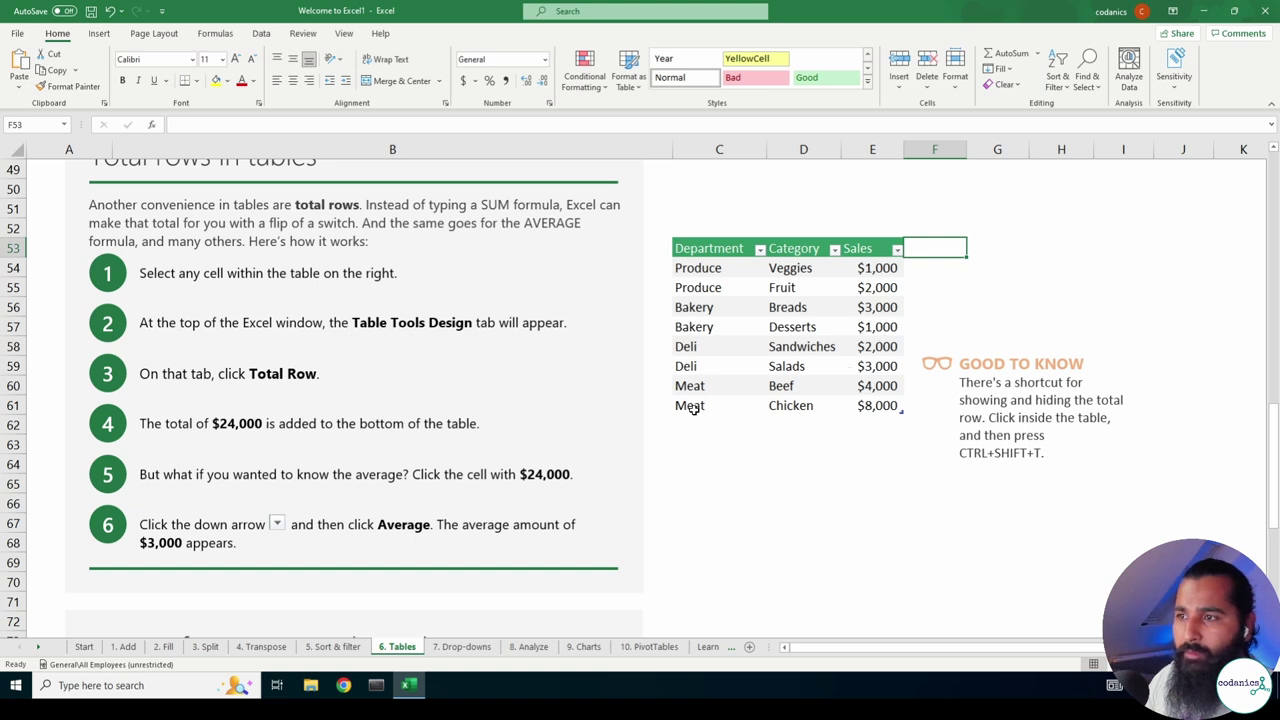
{"action": "left_click", "coordinate": [692, 407]}
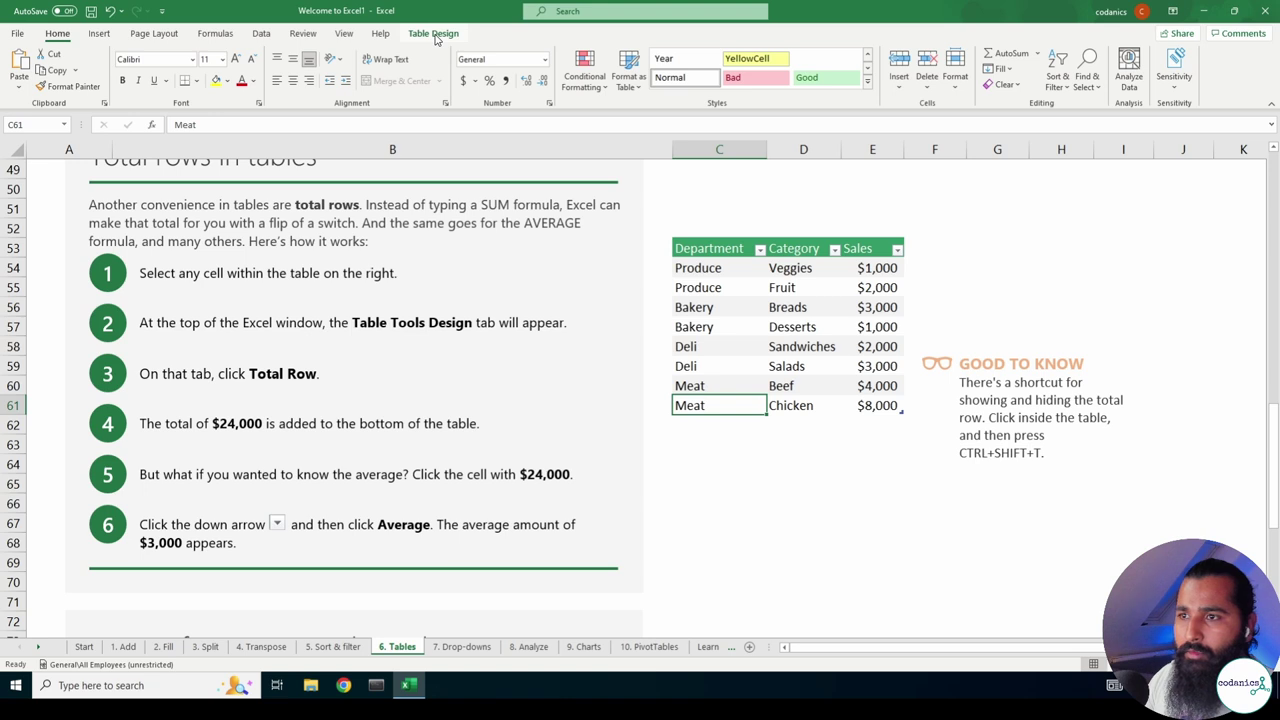
{"action": "left_click", "coordinate": [433, 34]}
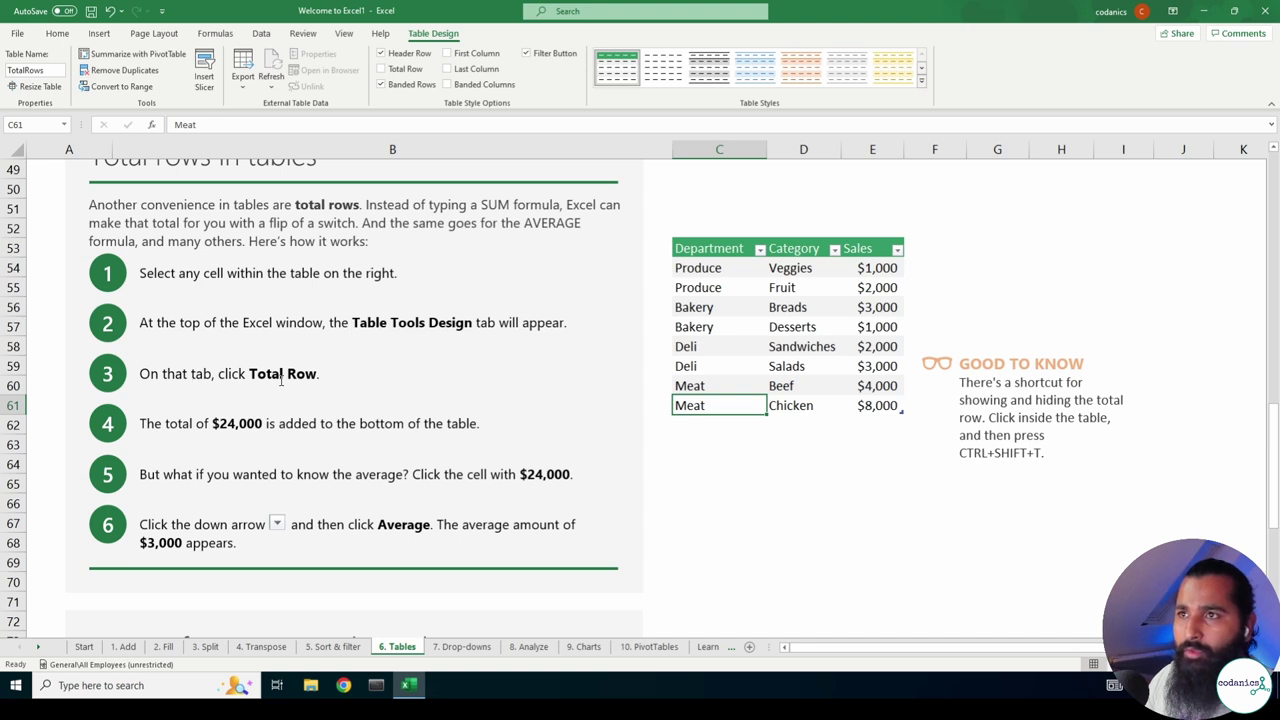
Add a Total row below the Sales table, toggling it off and back on.
{"action": "left_click", "coordinate": [382, 69]}
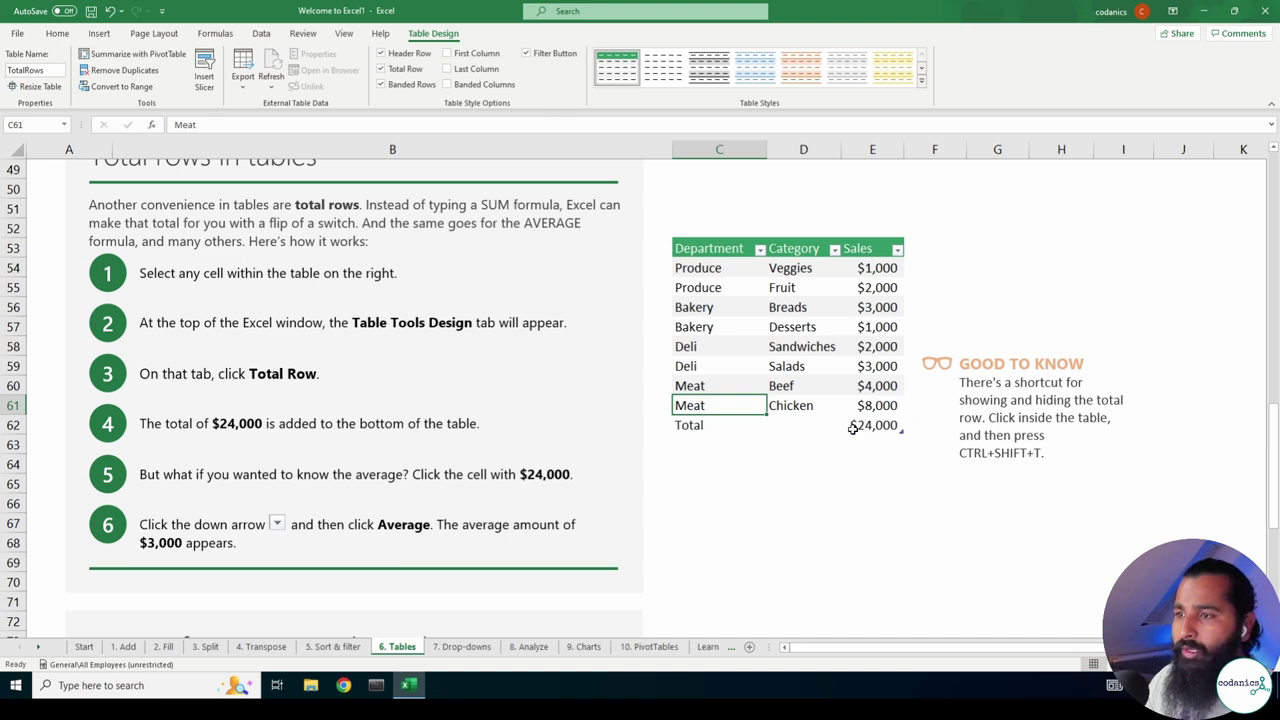
{"action": "left_click", "coordinate": [700, 425]}
{"action": "left_click", "coordinate": [394, 70]}
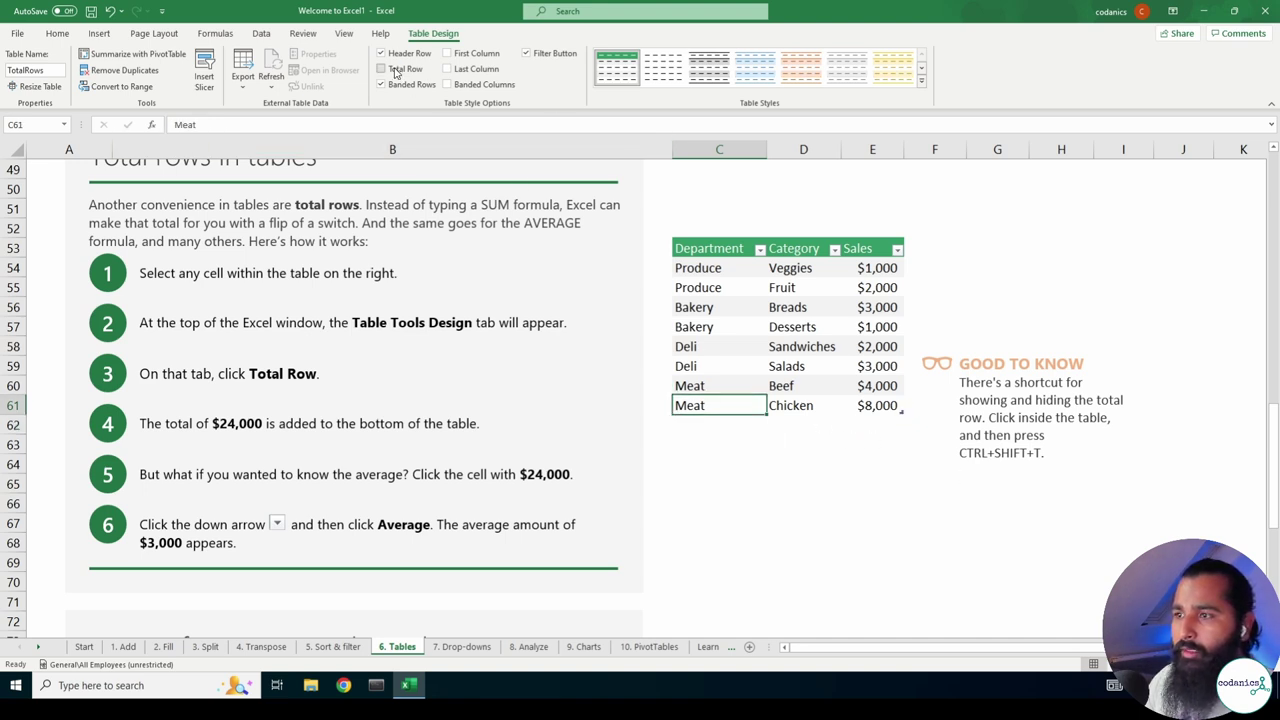
{"action": "left_click", "coordinate": [394, 70]}
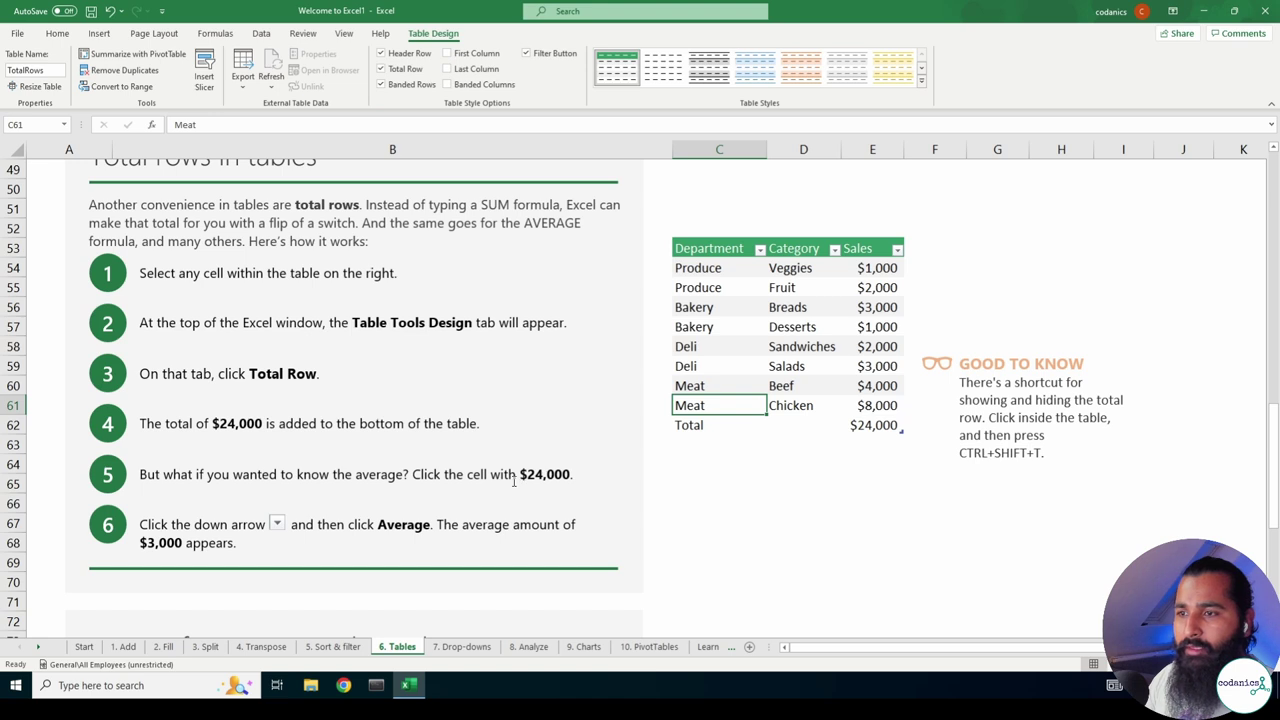
Change the E62 Sales total to Average, then to Count.
{"action": "left_click", "coordinate": [875, 427]}
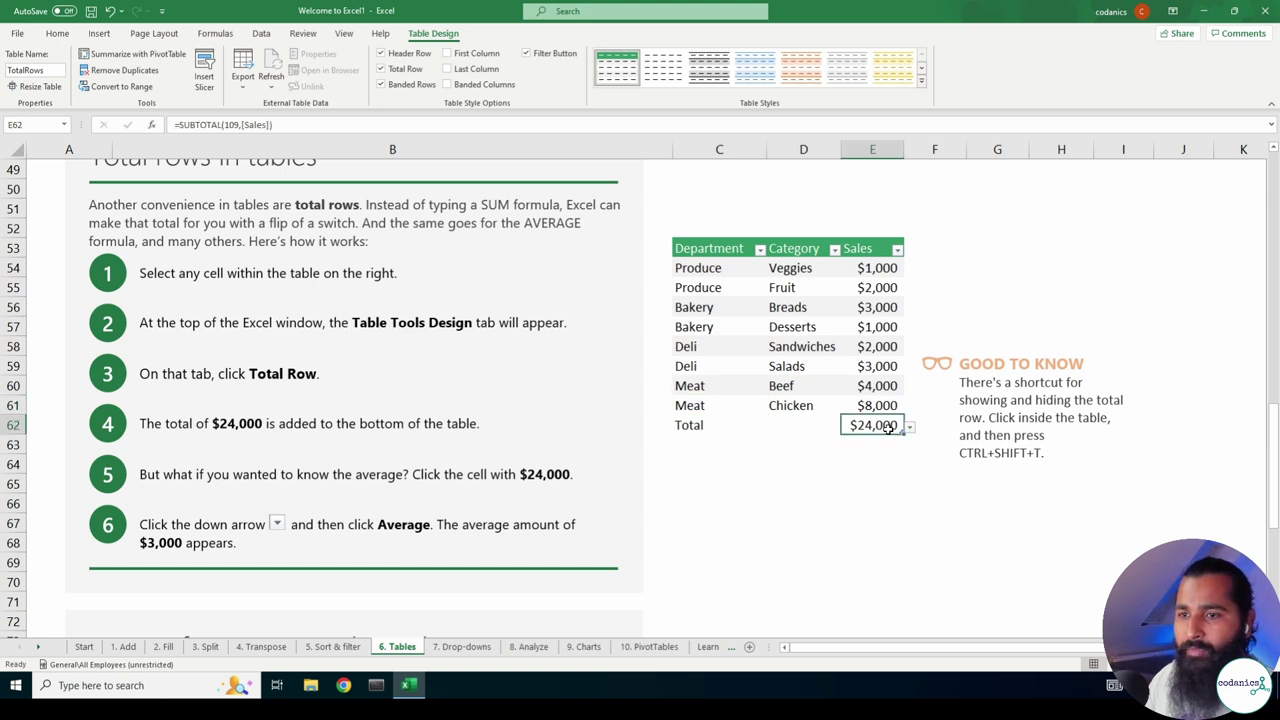
{"action": "left_click", "coordinate": [910, 427]}
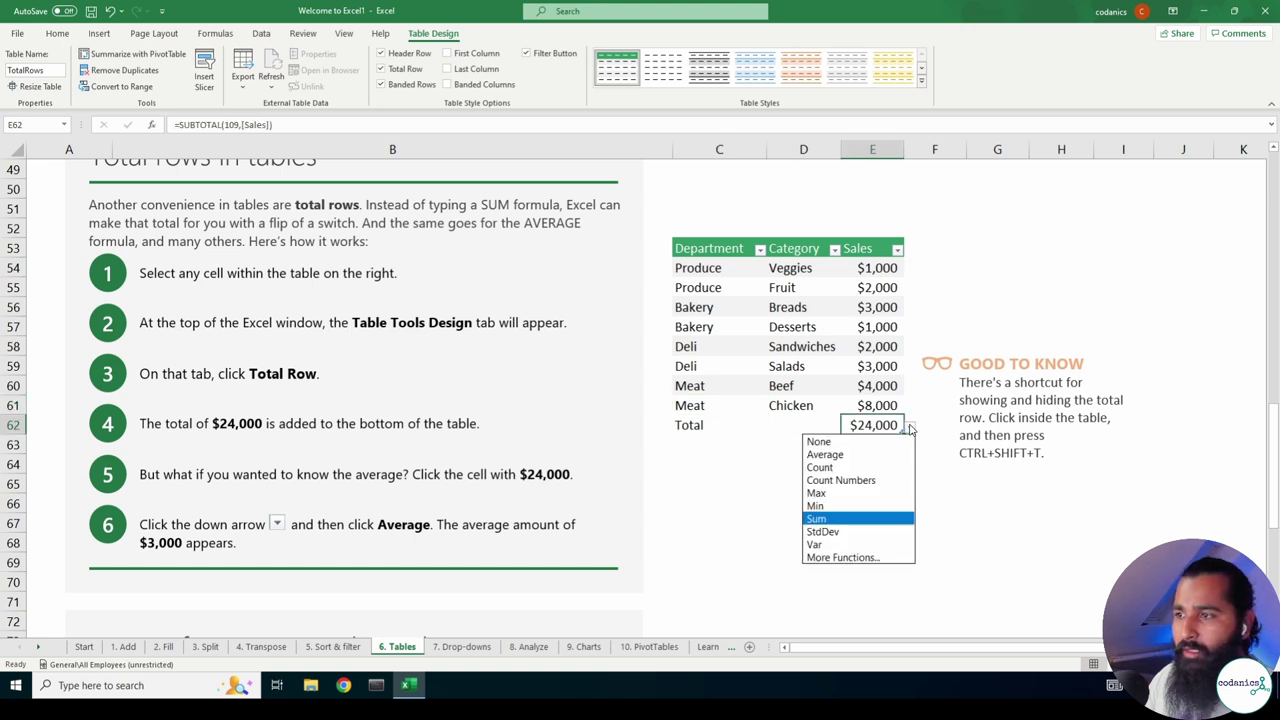
{"action": "left_click", "coordinate": [850, 454]}
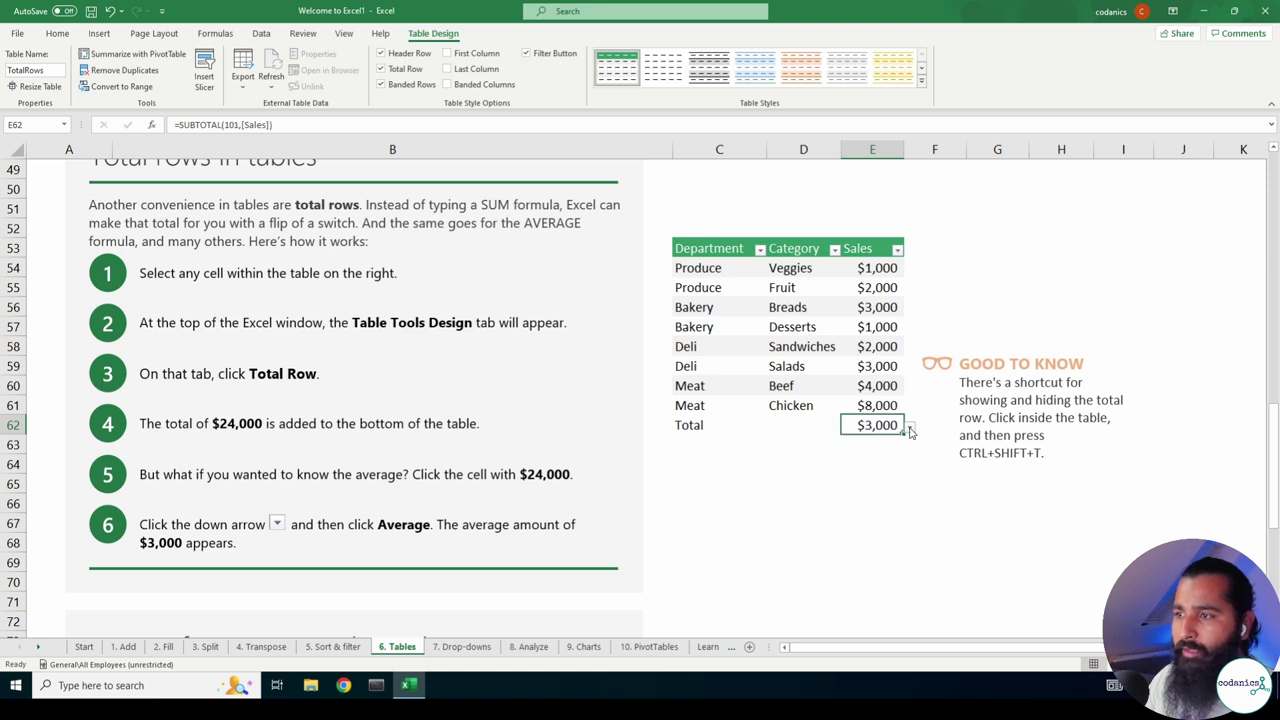
{"action": "left_click", "coordinate": [910, 428]}
{"action": "left_click", "coordinate": [825, 467]}
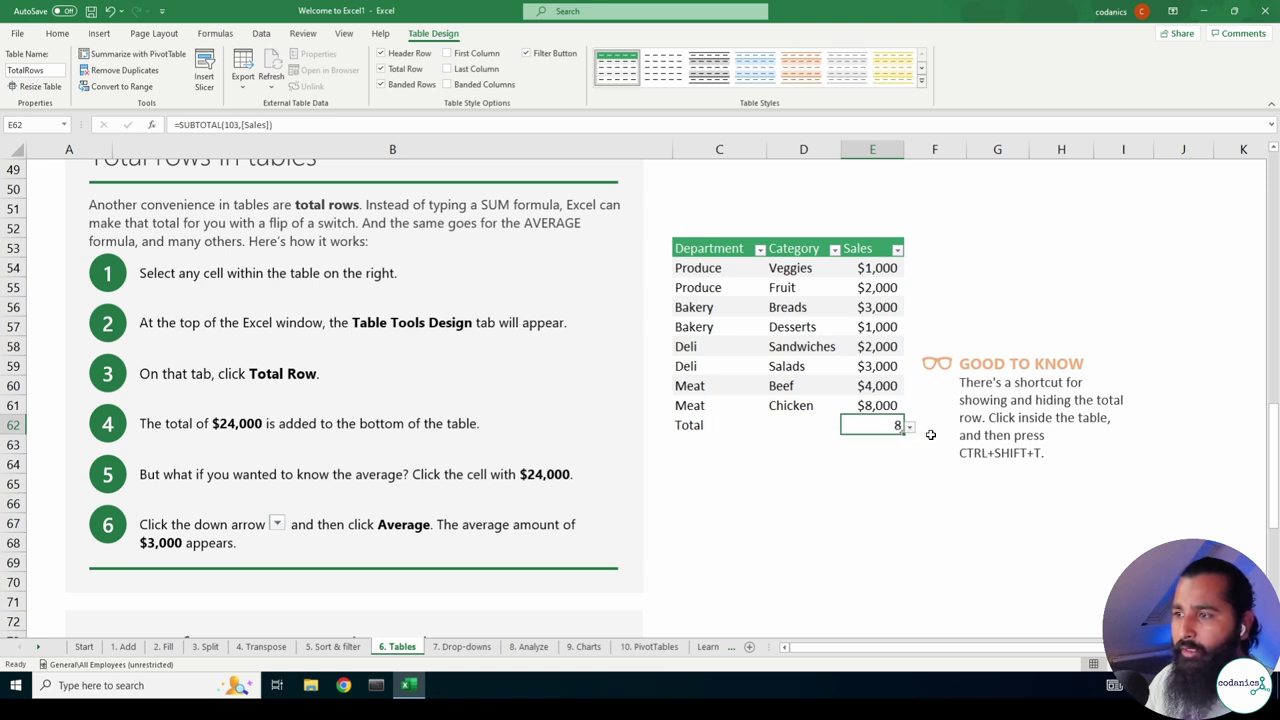
{"action": "left_click", "coordinate": [910, 428]}
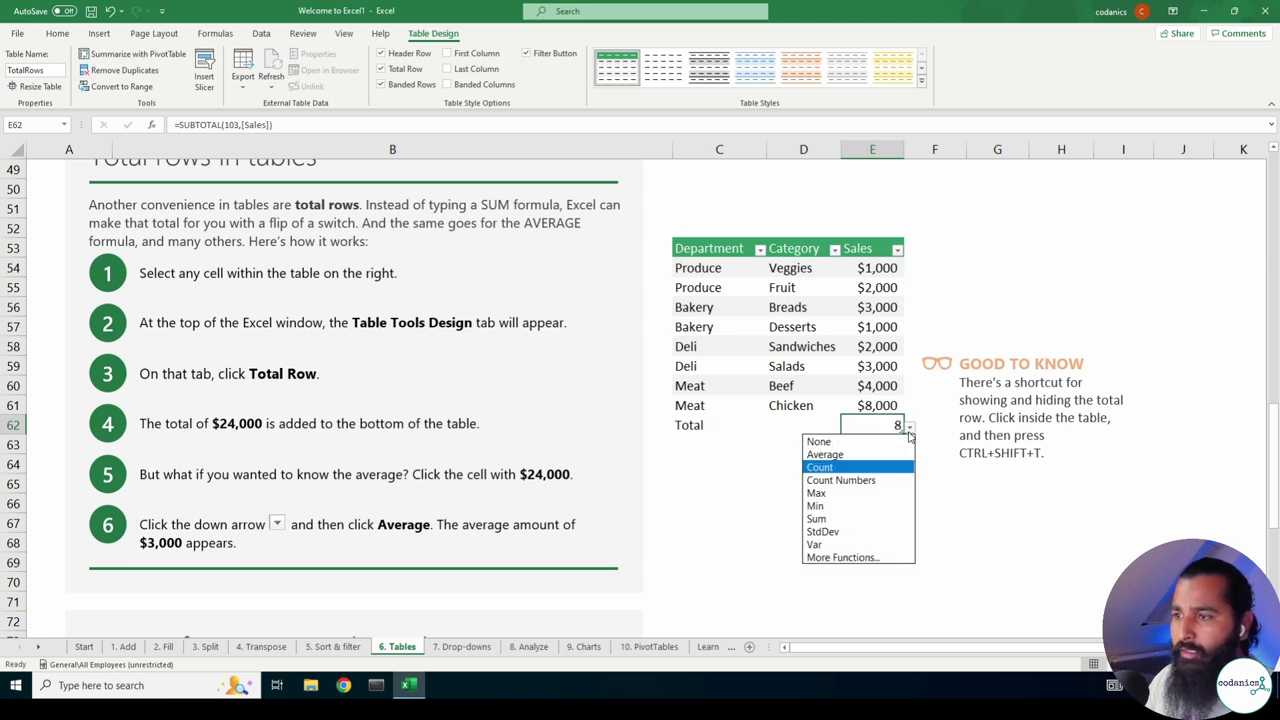
{"action": "left_click", "coordinate": [876, 481]}
Try Min and Average for the E62 total, finally setting it back to Sum ($24,000).
{"action": "left_click", "coordinate": [906, 426]}
{"action": "left_click", "coordinate": [890, 426]}
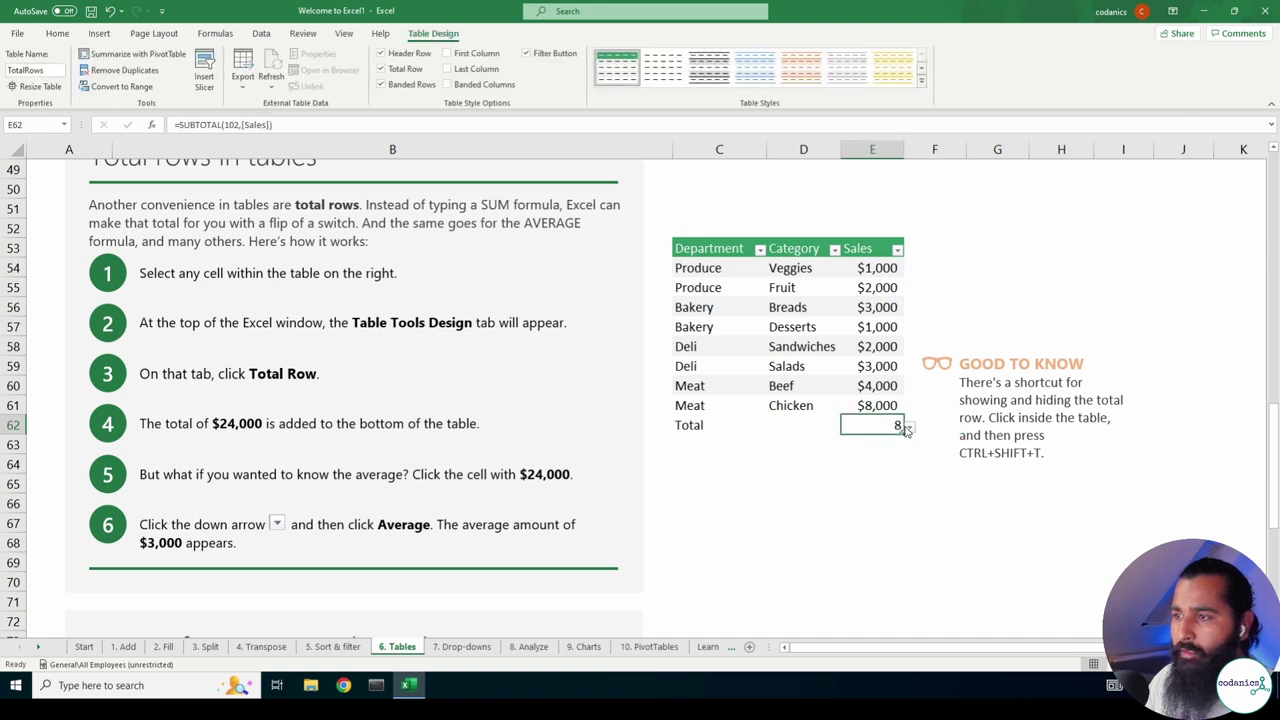
{"action": "left_click", "coordinate": [909, 427]}
{"action": "left_click", "coordinate": [861, 507]}
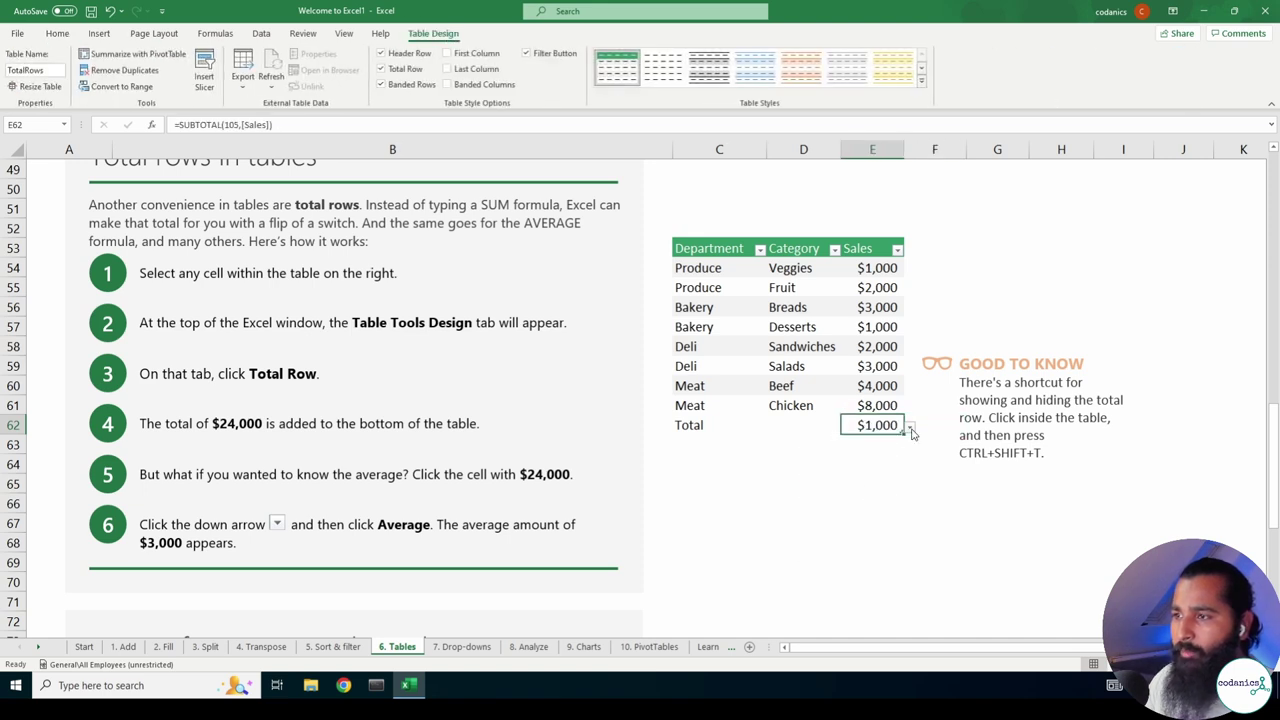
{"action": "left_click", "coordinate": [910, 428]}
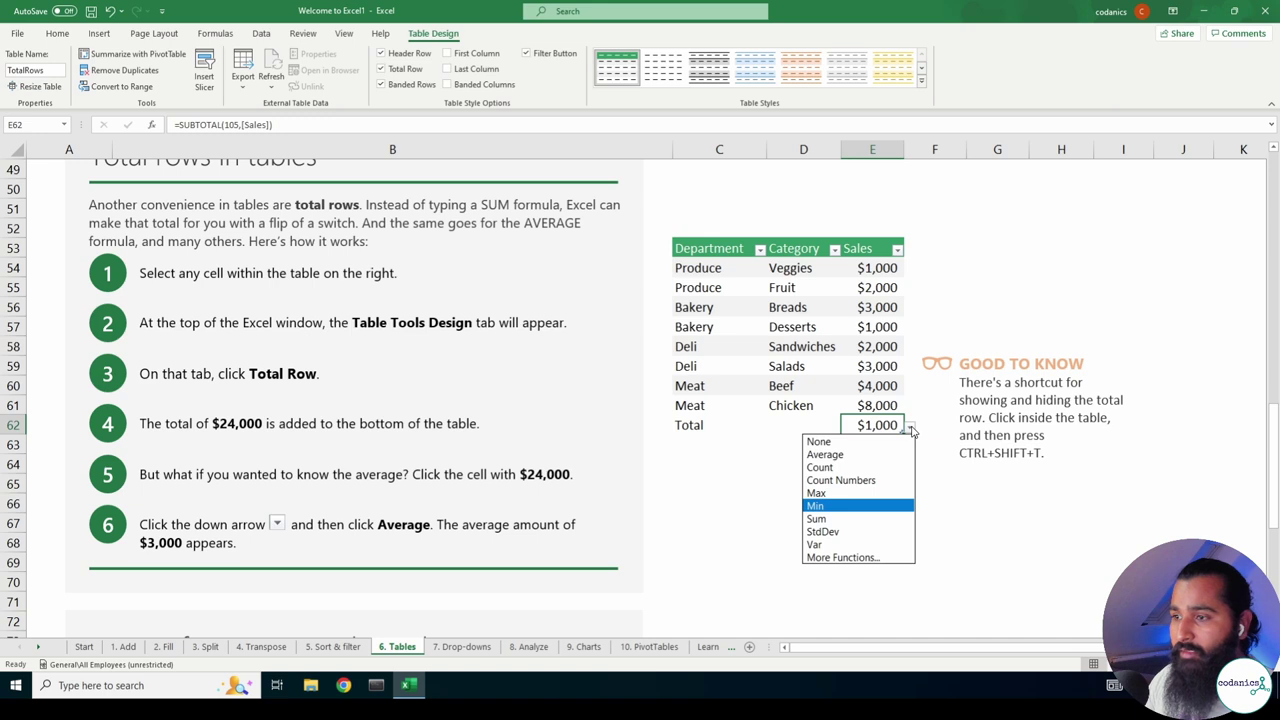
{"action": "left_click", "coordinate": [847, 454]}
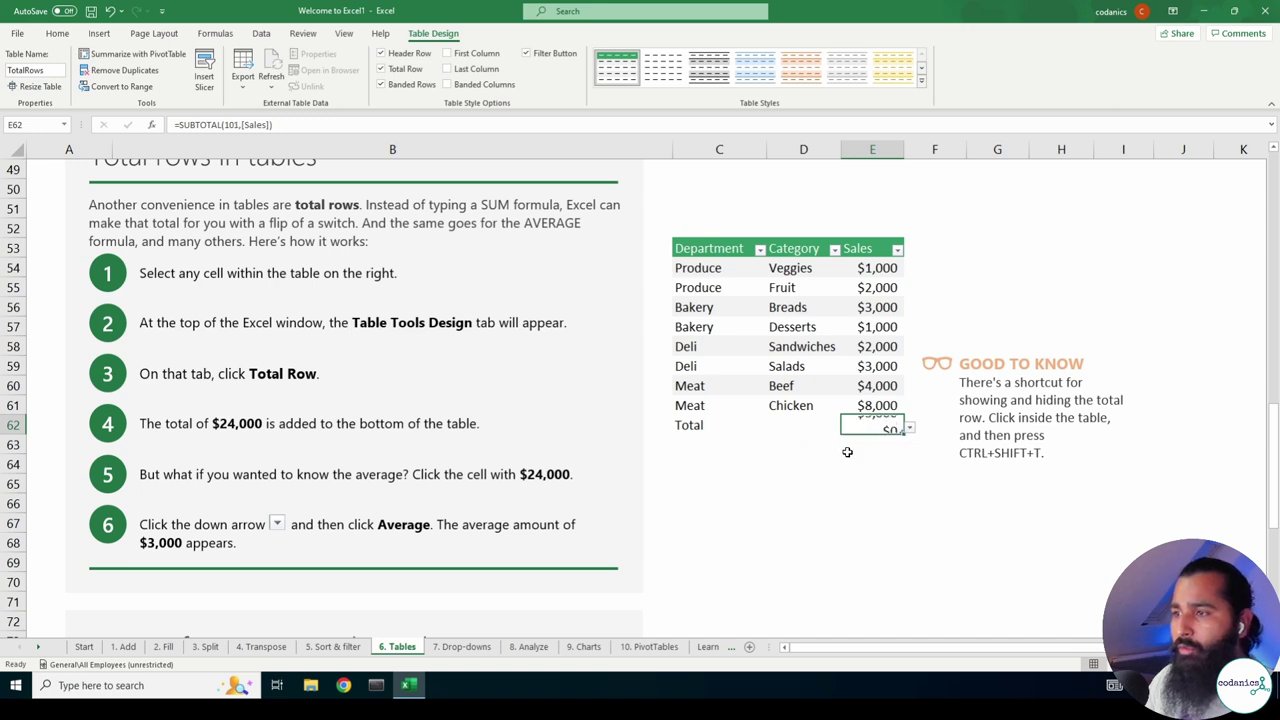
{"action": "left_click", "coordinate": [909, 427]}
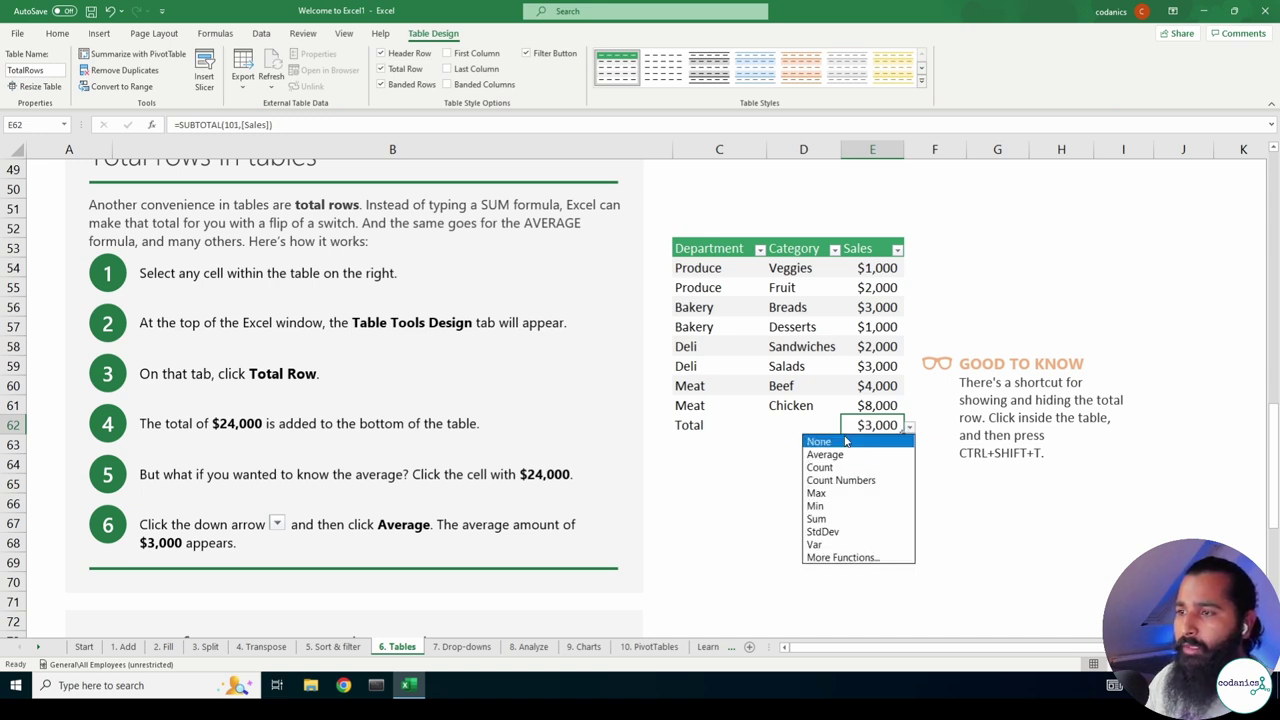
{"action": "left_click", "coordinate": [817, 518]}
{"action": "left_click", "coordinate": [803, 478]}
{"action": "left_click", "coordinate": [690, 427]}
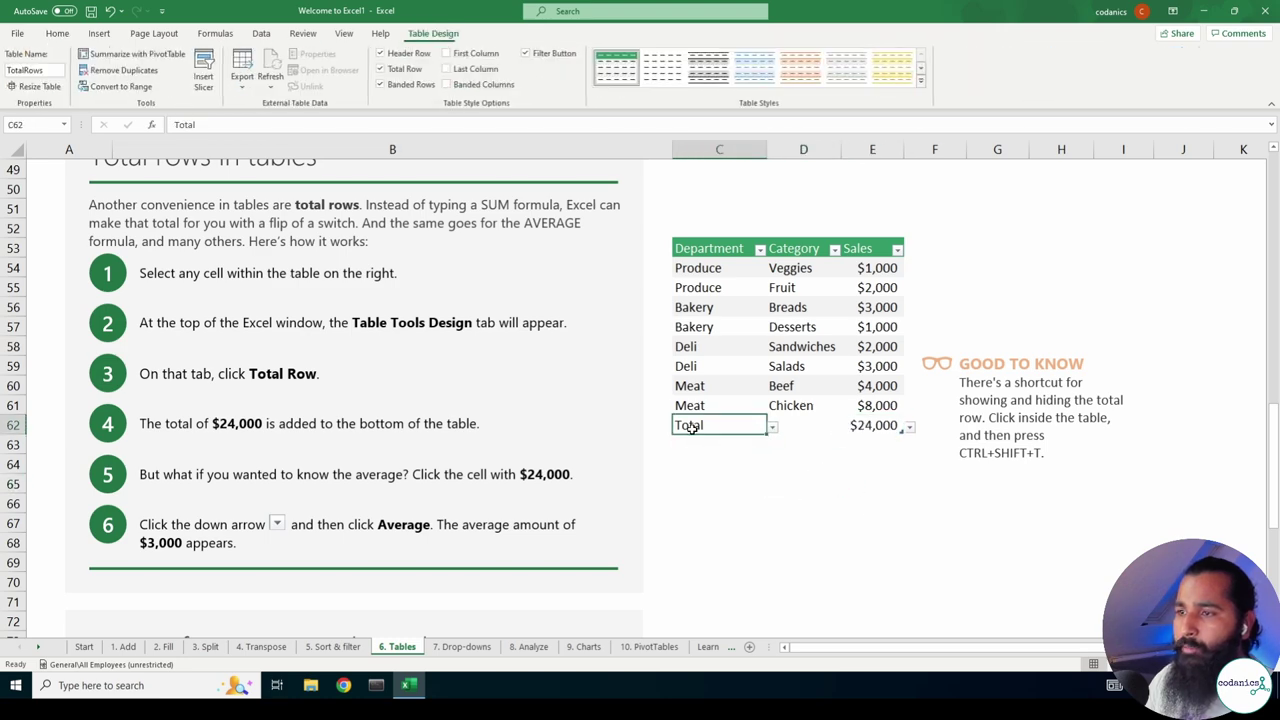
{"action": "left_click", "coordinate": [772, 427]}
{"action": "left_click", "coordinate": [745, 453]}
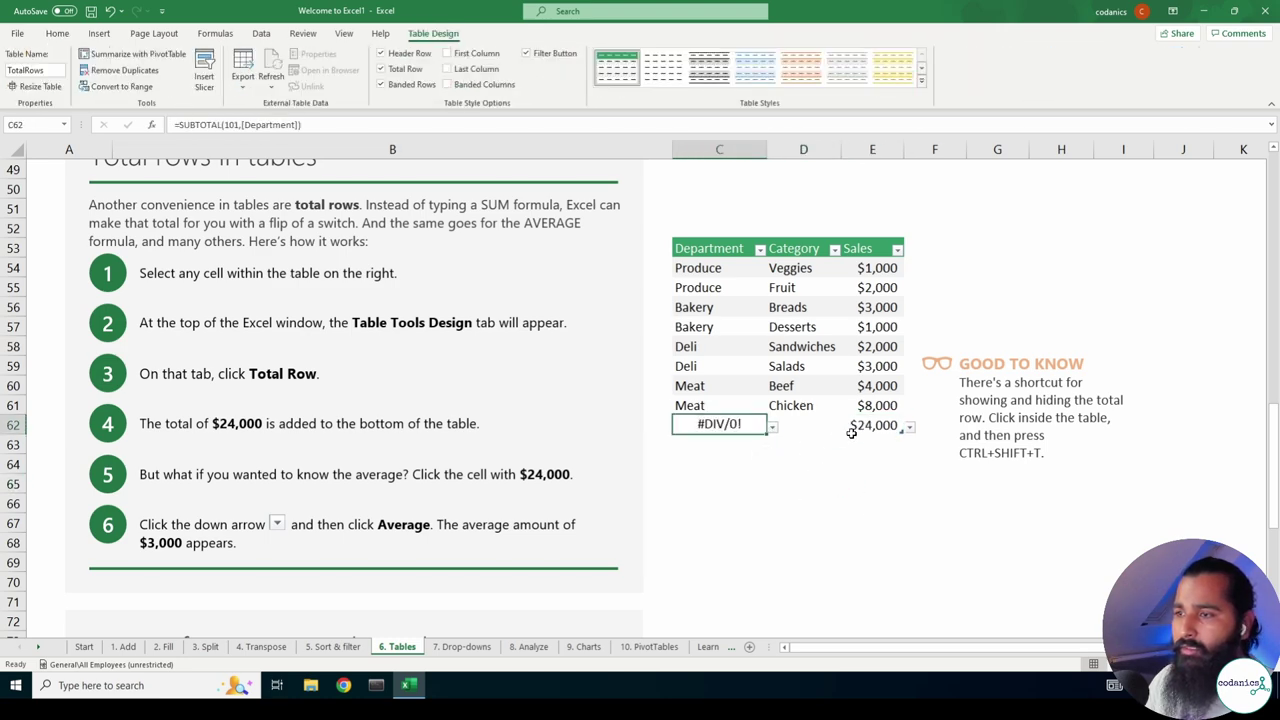
{"action": "left_click", "coordinate": [912, 428]}
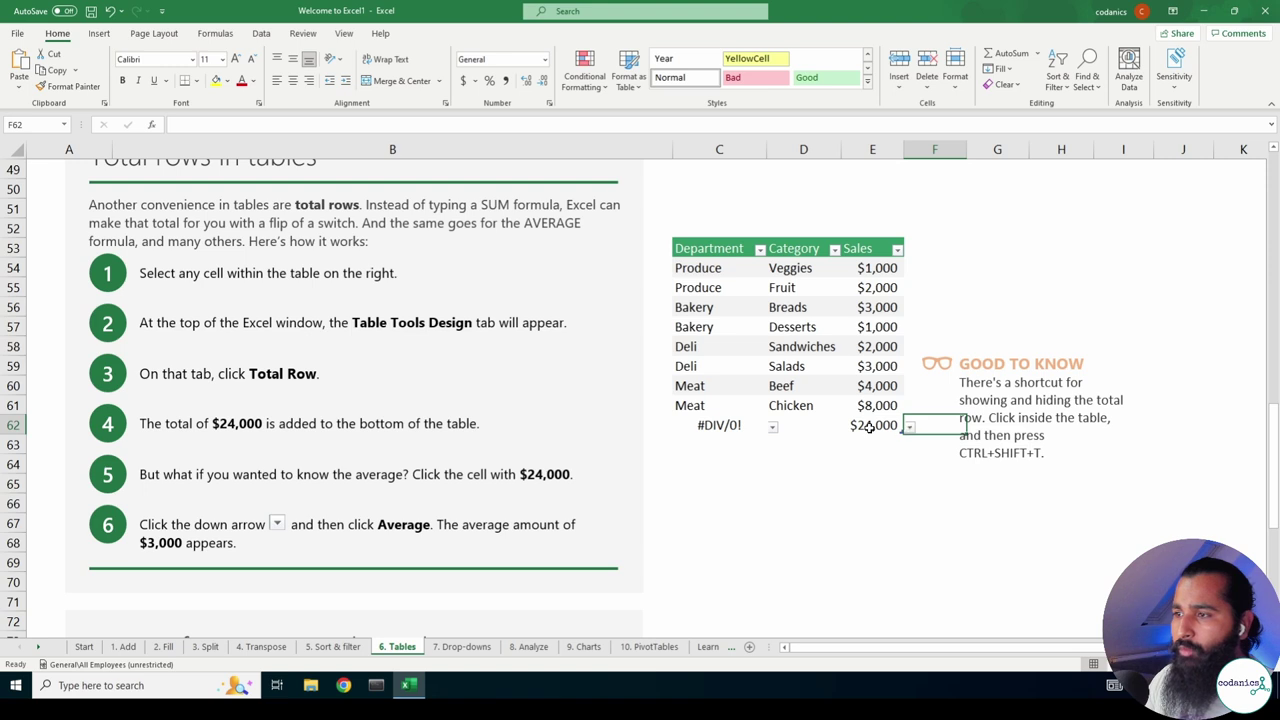
{"action": "left_click", "coordinate": [869, 427]}
{"action": "left_click", "coordinate": [909, 427]}
{"action": "left_click", "coordinate": [820, 454]}
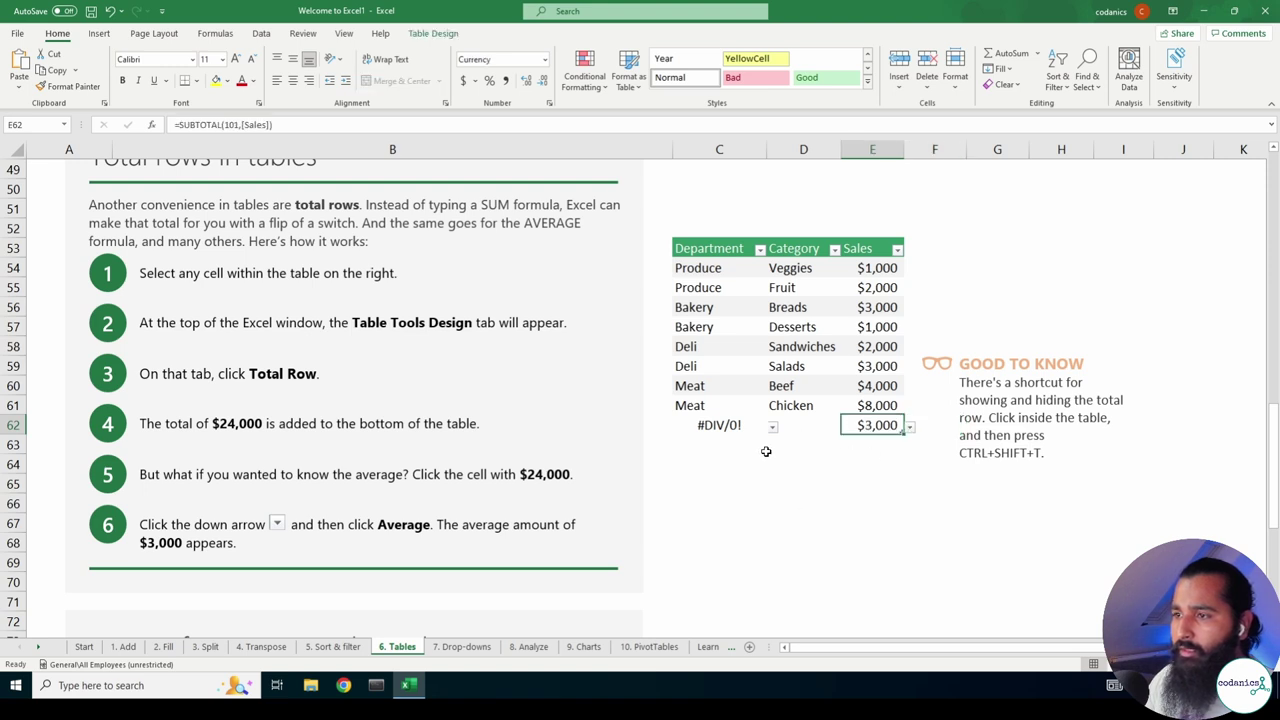
{"action": "left_click", "coordinate": [736, 426]}
{"action": "left_click", "coordinate": [772, 427]}
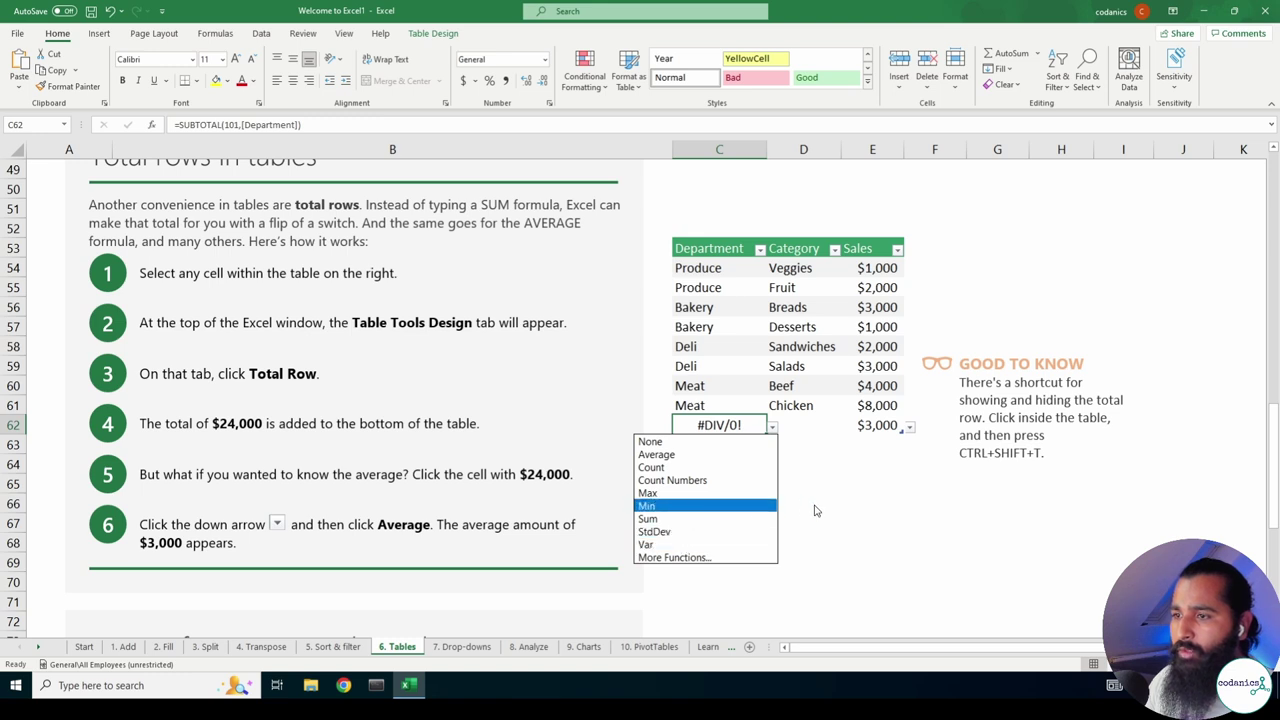
{"action": "key", "text": "Escape"}
{"action": "key", "text": "Right"}
{"action": "key", "text": "Right"}
Undo the average in C62 and select the empty cell D65 below the table.
{"action": "key", "text": "ctrl+z"}
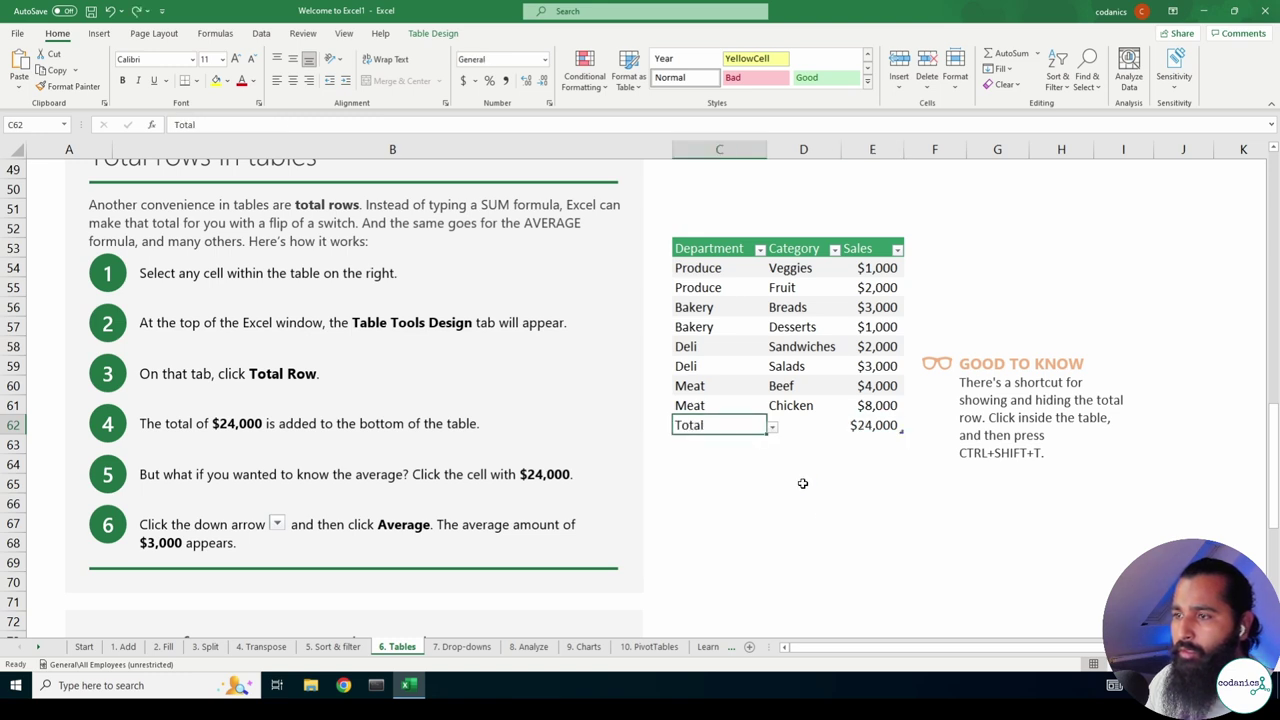
{"action": "left_click", "coordinate": [803, 483]}
{"action": "left_click", "coordinate": [877, 436]}
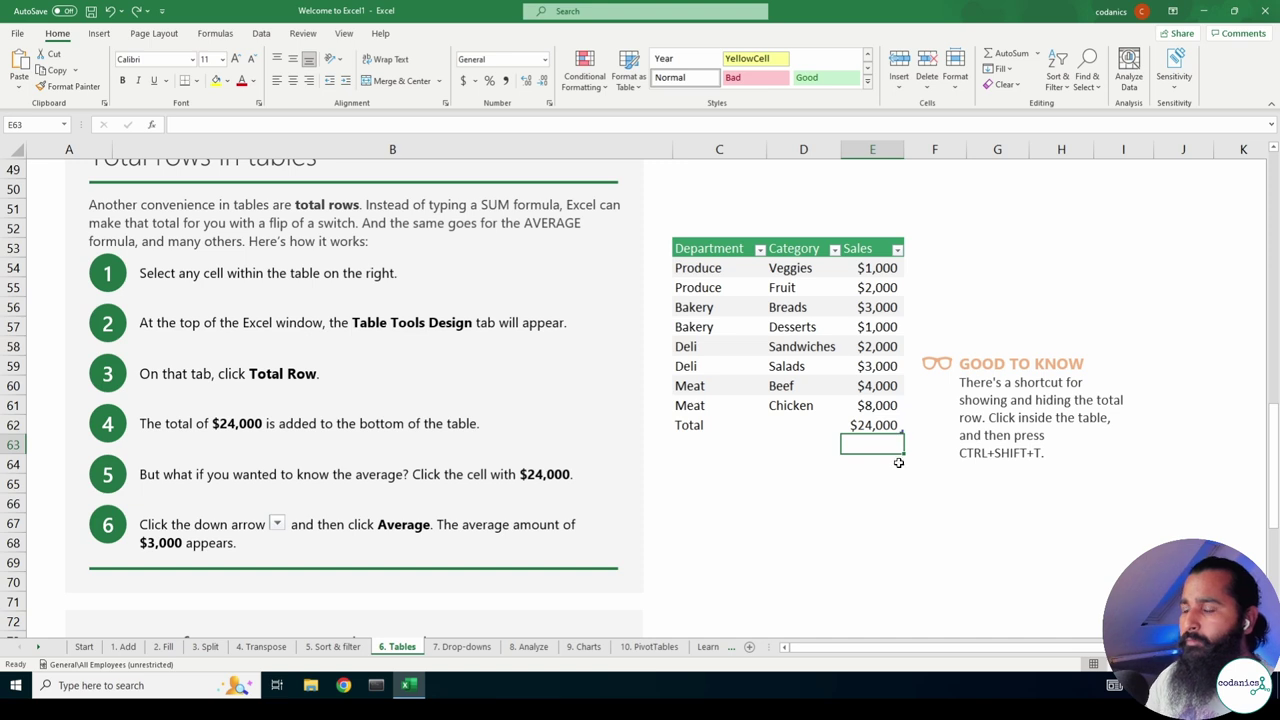
{"action": "left_click", "coordinate": [828, 484]}
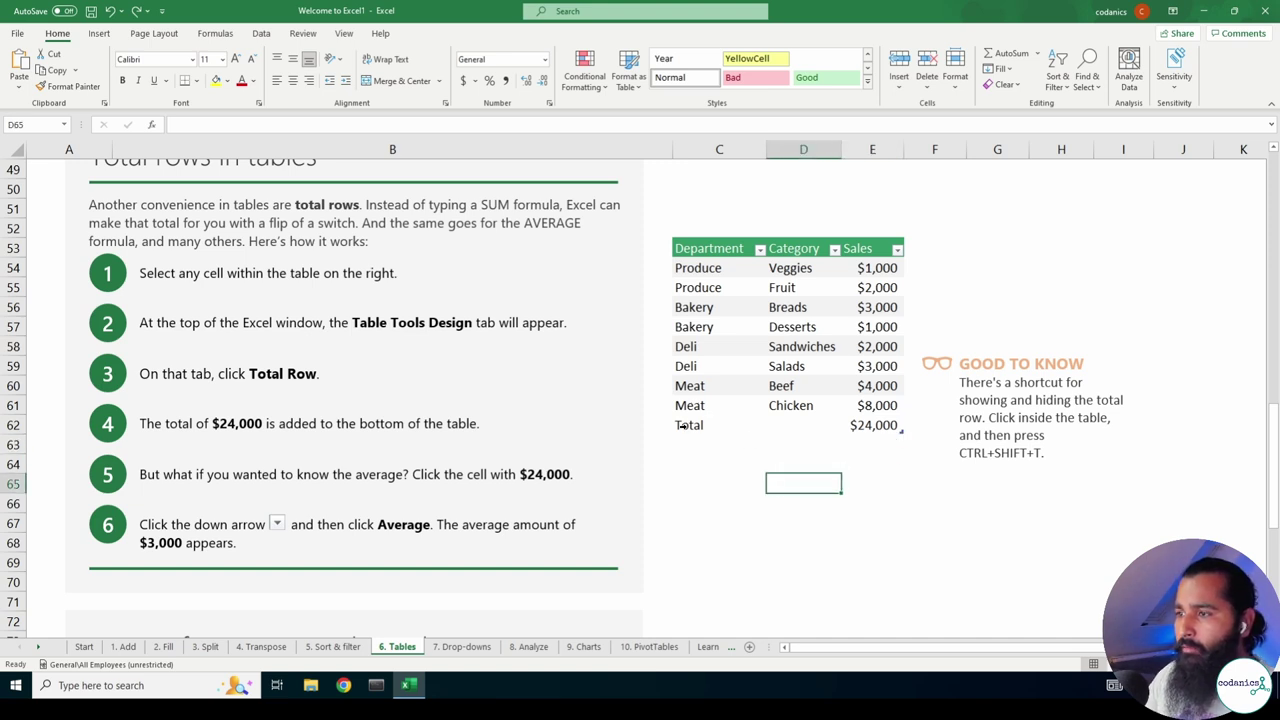
Select the total row and turn off Total Row in Table Design.
{"action": "left_click_drag", "start_coordinate": [697, 424], "coordinate": [875, 425]}
{"action": "left_click", "coordinate": [448, 33]}
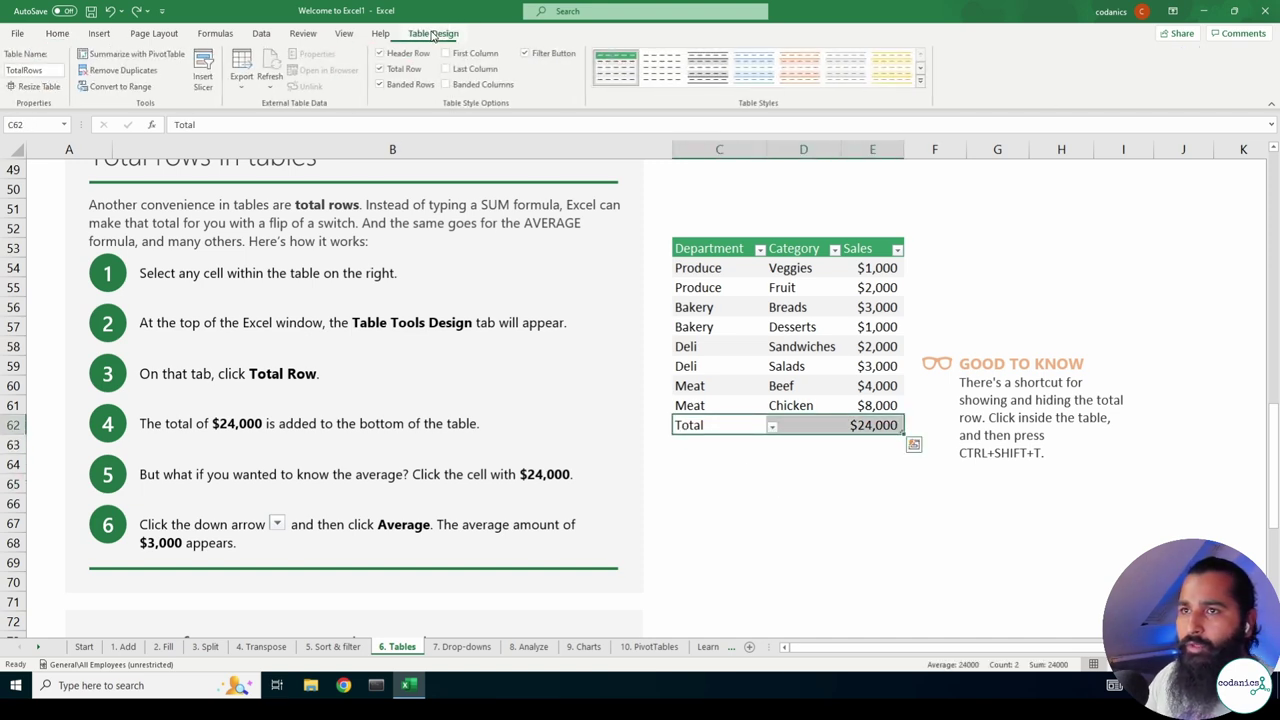
{"action": "left_click", "coordinate": [381, 68]}
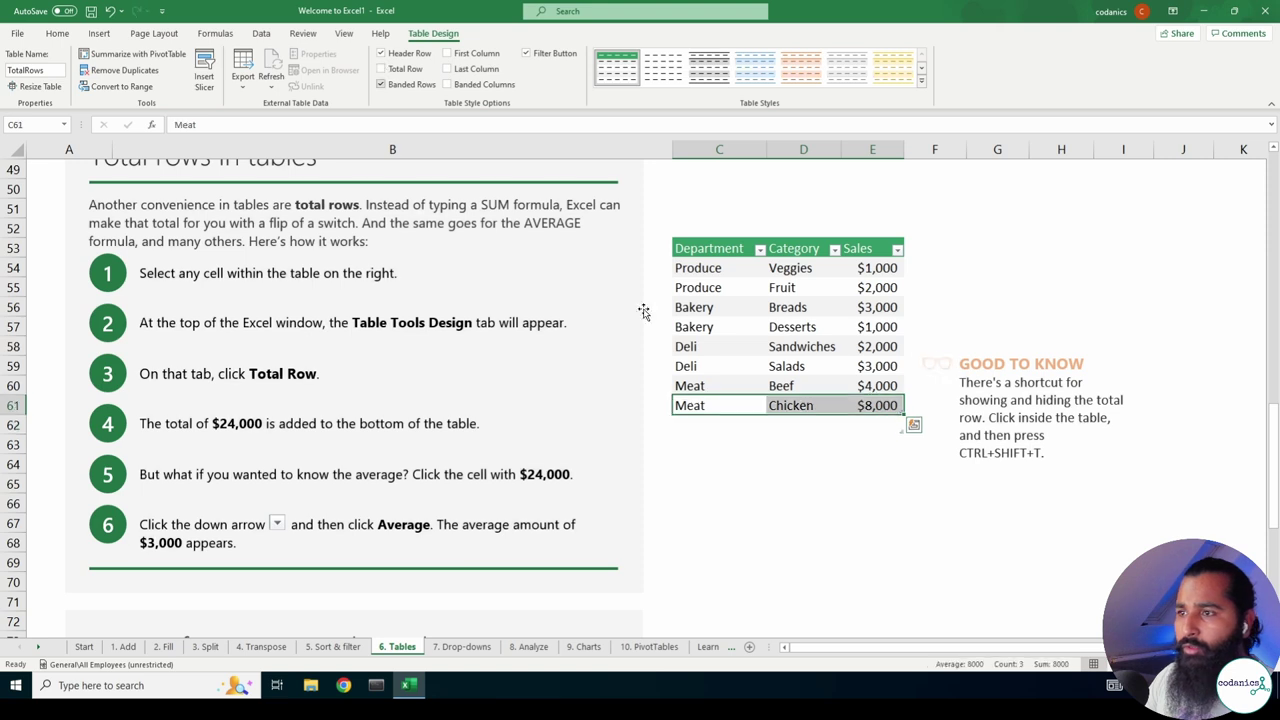
Bring the total row back with Ctrl+Shift+T, then scroll down past the table.
{"action": "left_click", "coordinate": [720, 407]}
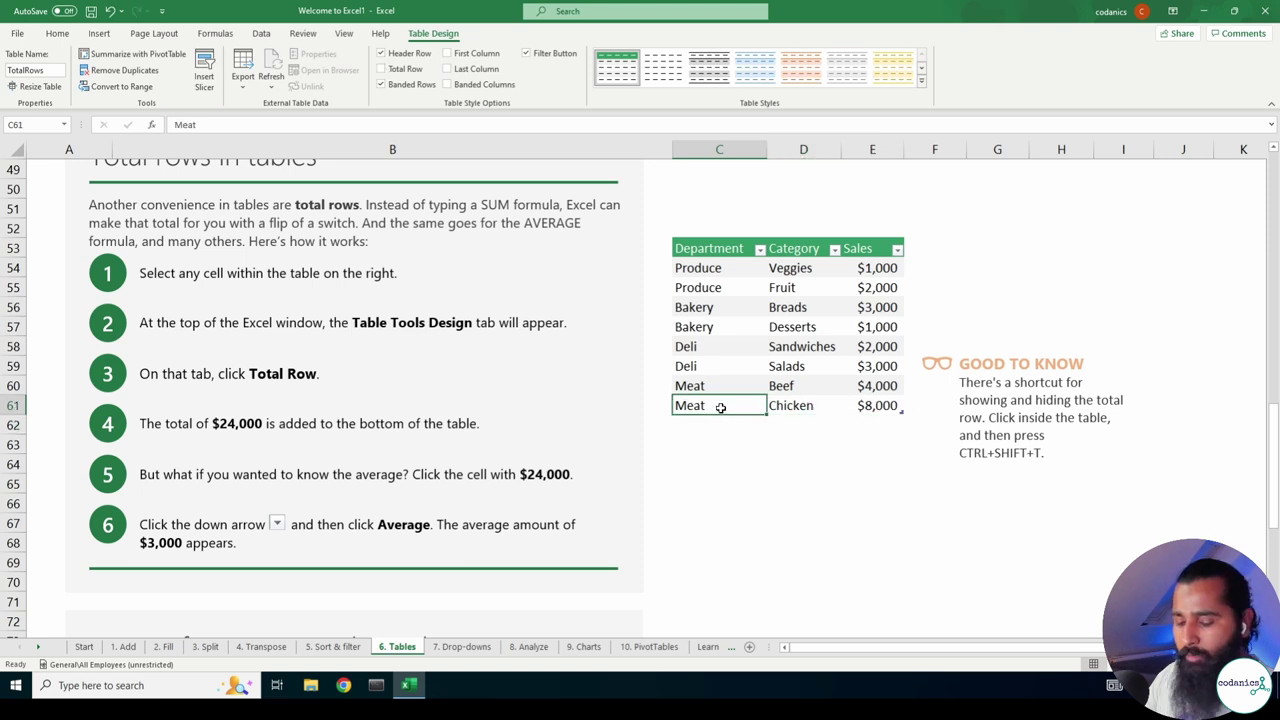
{"action": "key", "text": "ctrl+shift+t"}
{"action": "left_click", "coordinate": [749, 478]}
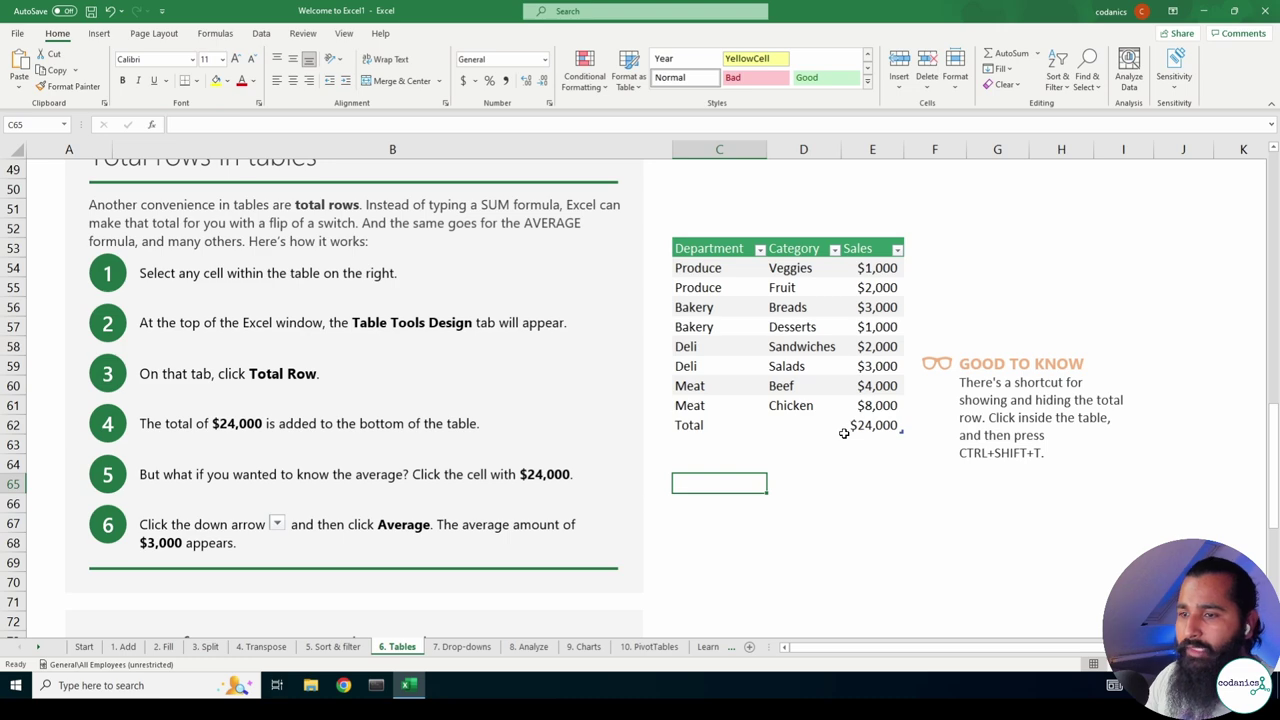
{"action": "scroll", "coordinate": [863, 422], "scroll_direction": "down", "scroll_amount": 3}
{"action": "scroll", "coordinate": [863, 420], "scroll_direction": "down", "scroll_amount": 3}
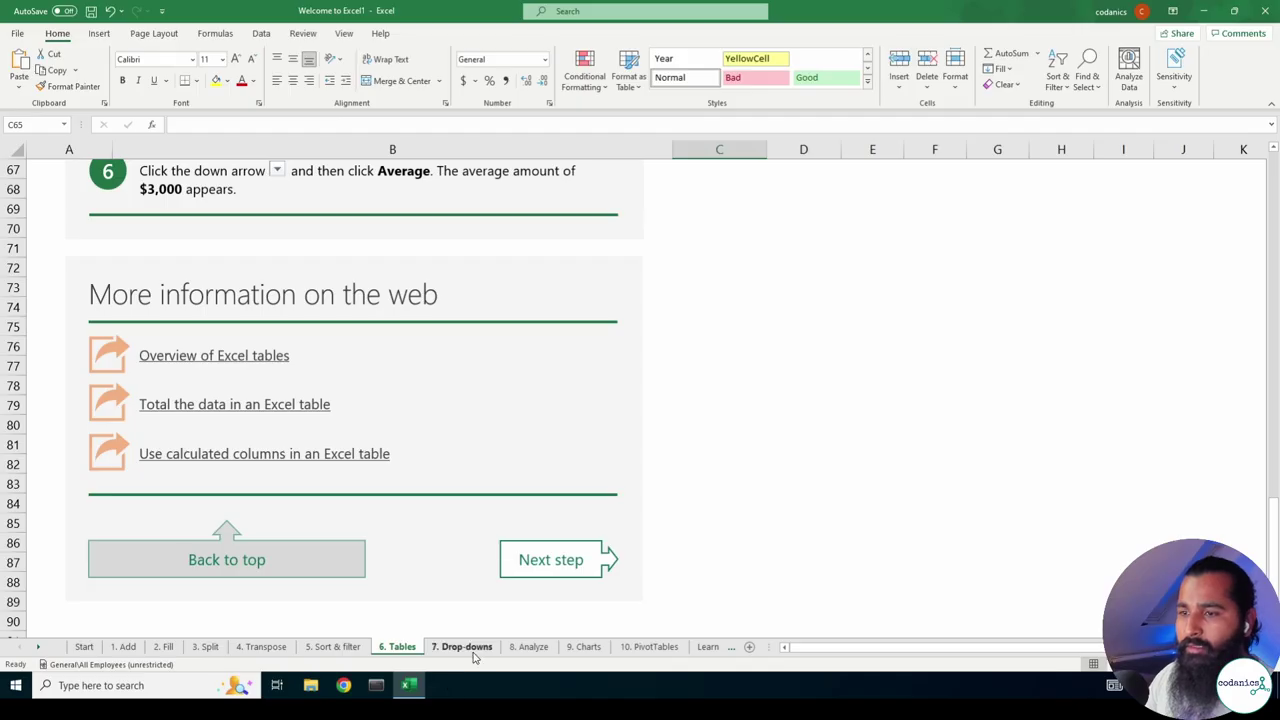
Open the 7. Drop-downs sheet and zoom in on the Insert a drop-down list lesson.
{"action": "left_click", "coordinate": [472, 650]}
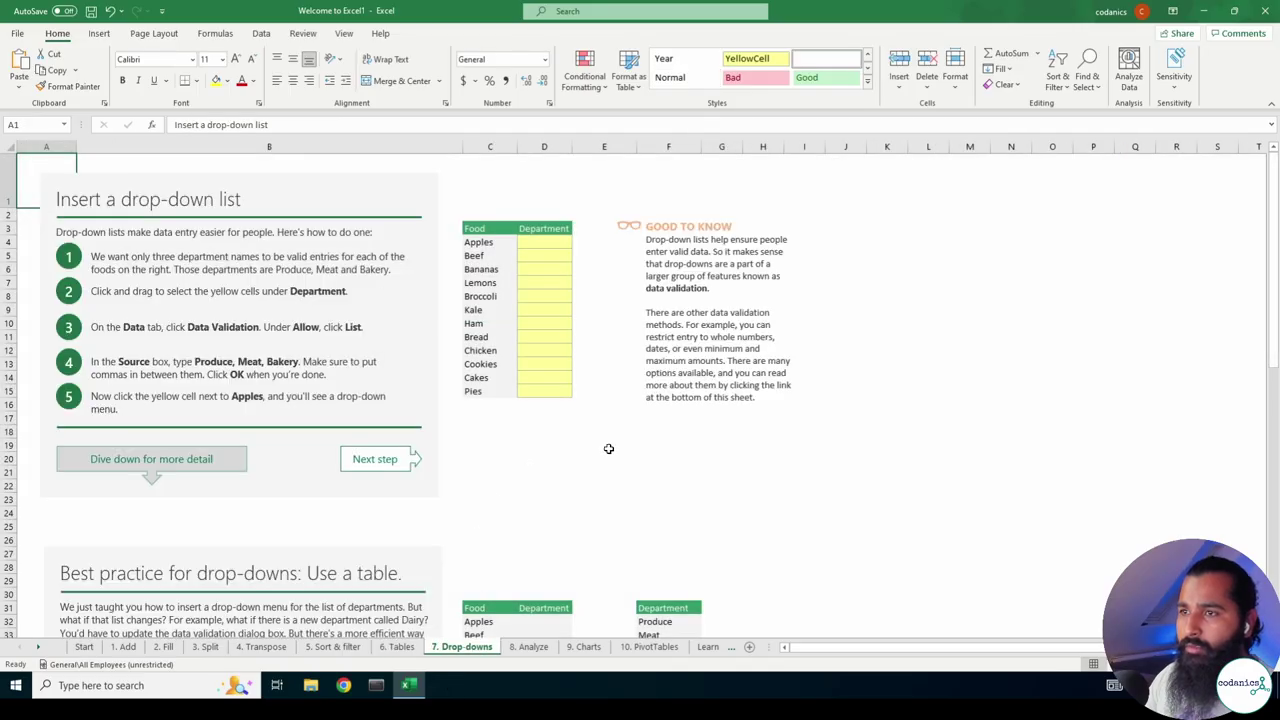
{"action": "scroll", "coordinate": [483, 283], "scroll_direction": "up", "scroll_amount": 1}
{"action": "scroll", "coordinate": [483, 283], "scroll_direction": "up", "scroll_amount": 1}
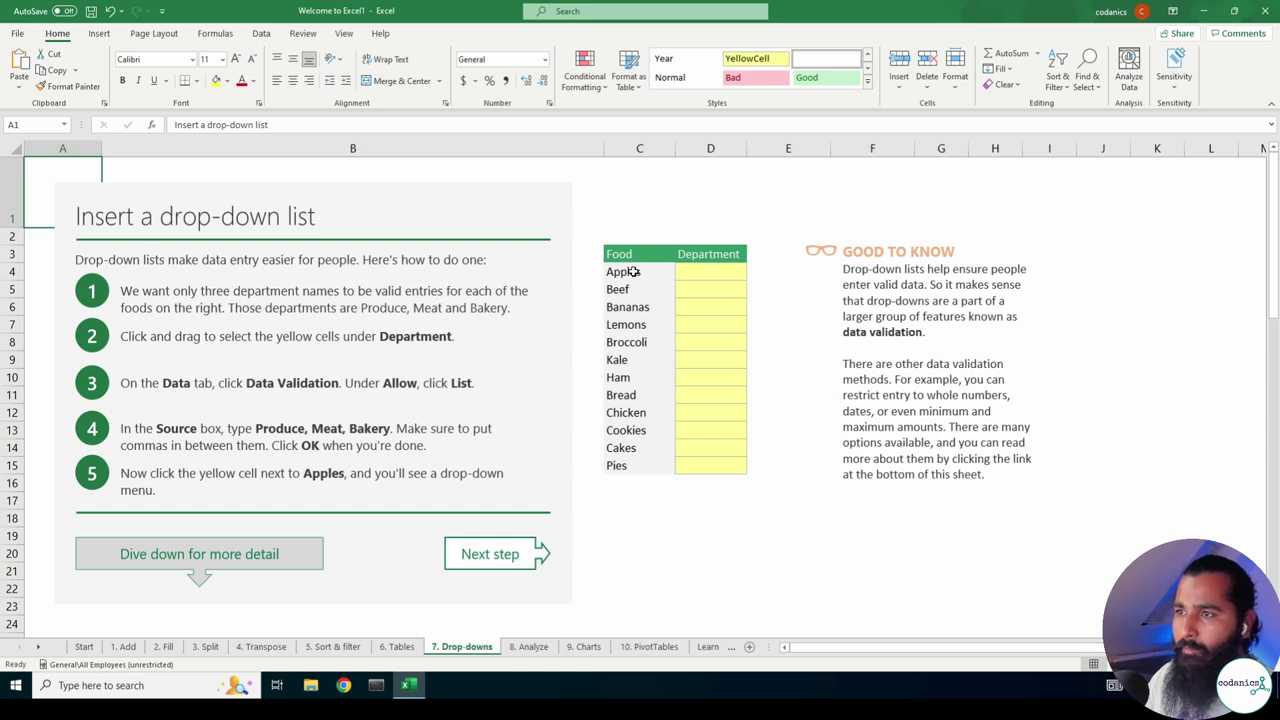
Select the yellow Department cells D4:D15 and open Data Validation from the Data tab.
{"action": "left_click", "coordinate": [697, 253]}
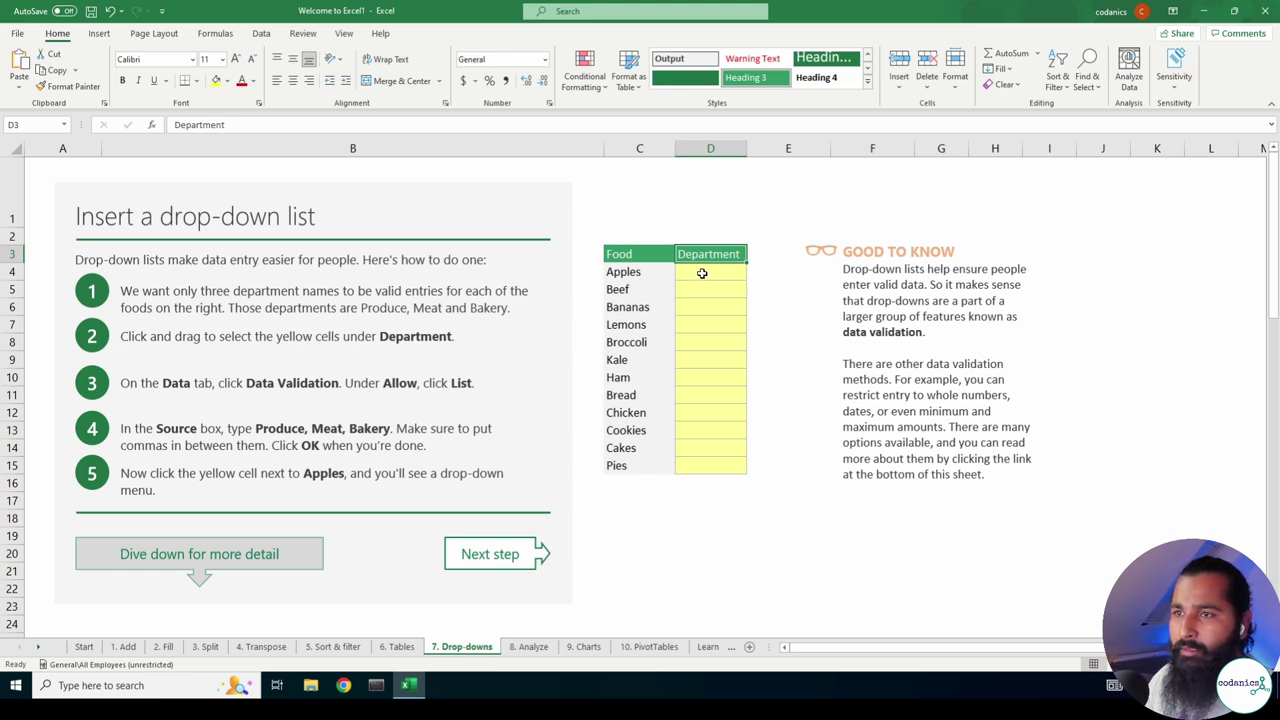
{"action": "left_click", "coordinate": [703, 272]}
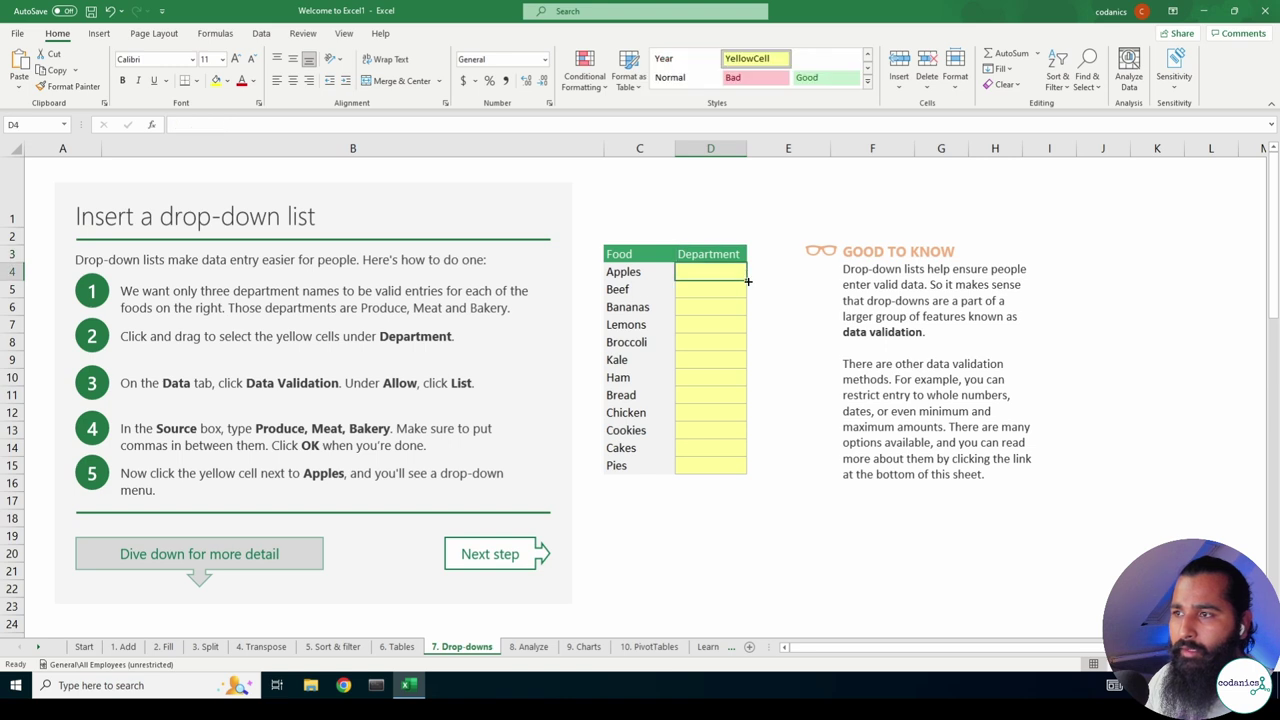
{"action": "left_click_drag", "start_coordinate": [746, 279], "coordinate": [740, 468]}
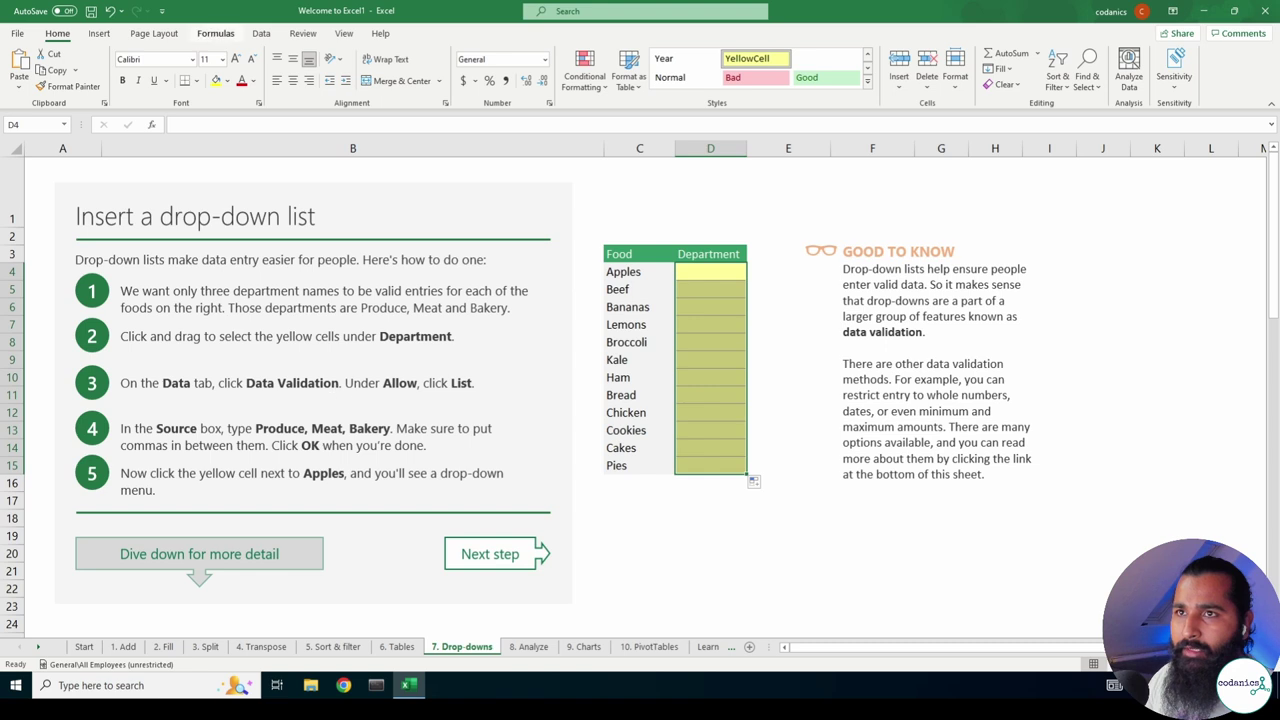
{"action": "left_click", "coordinate": [262, 33]}
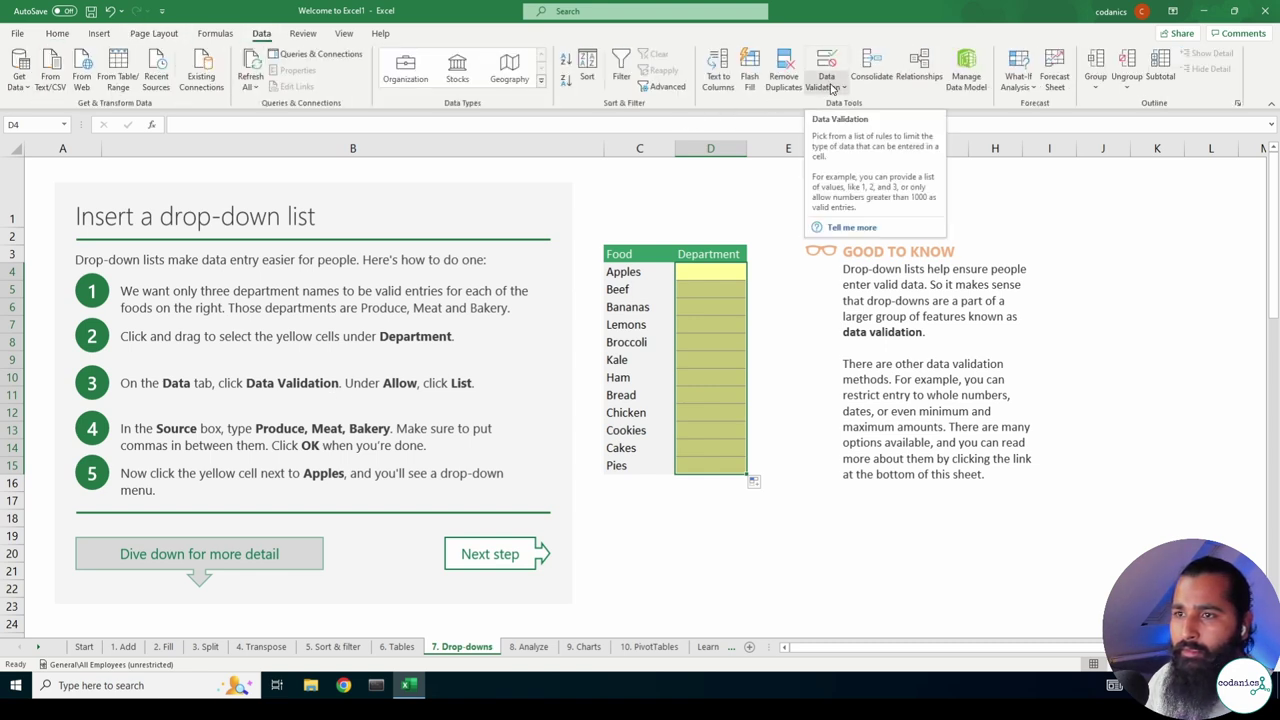
{"action": "left_click", "coordinate": [842, 91]}
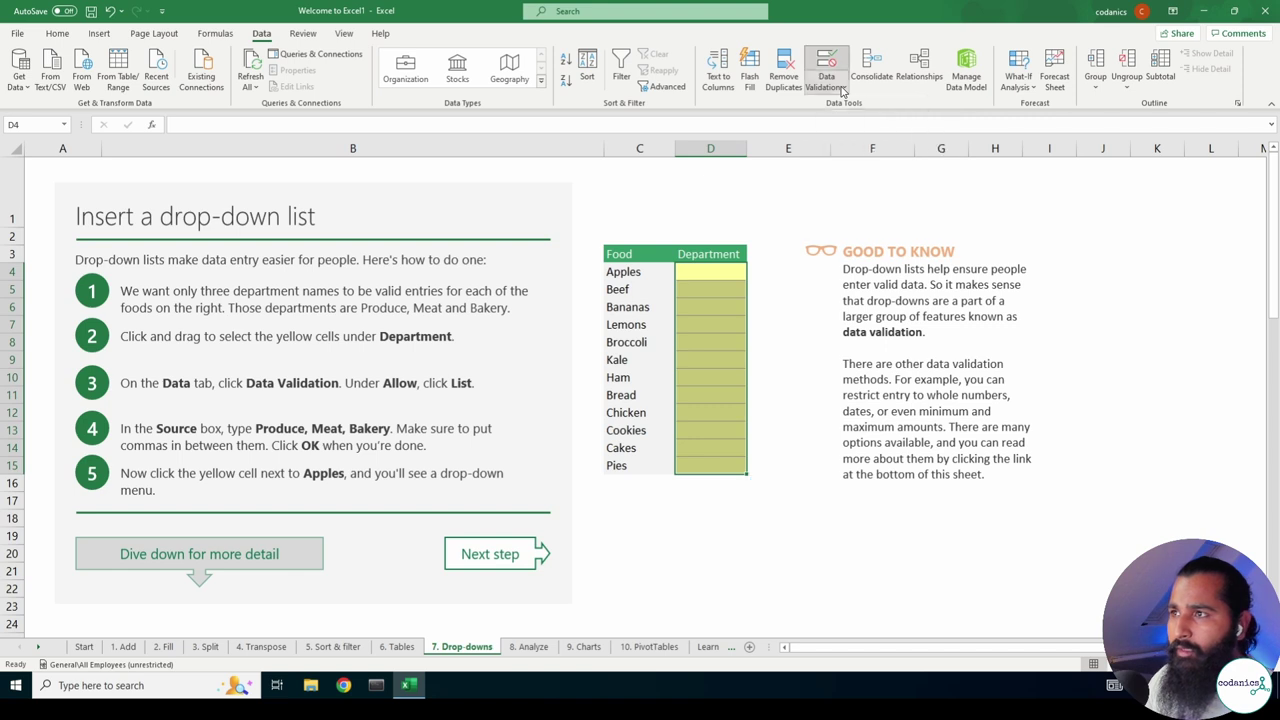
Set D4:D15 validation to a List allowing only Produce, Meat, Bakery.
{"action": "left_click", "coordinate": [857, 108]}
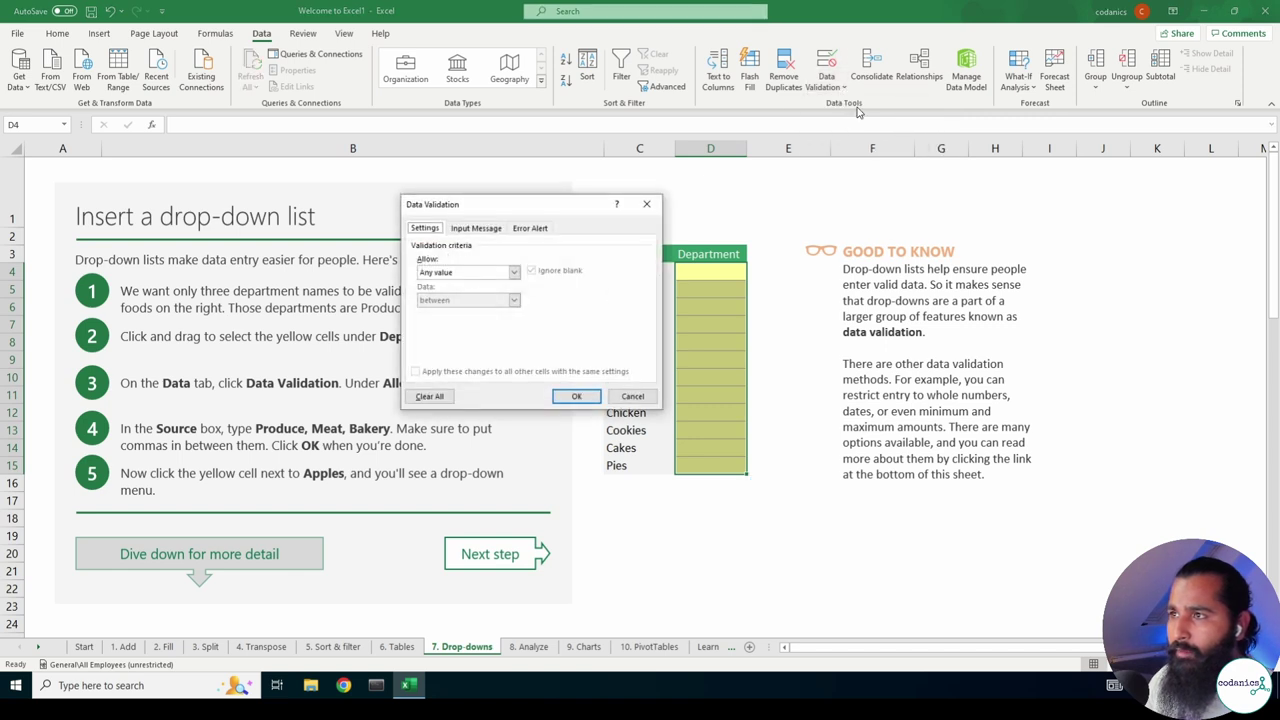
{"action": "left_click", "coordinate": [505, 271]}
{"action": "left_click", "coordinate": [466, 316]}
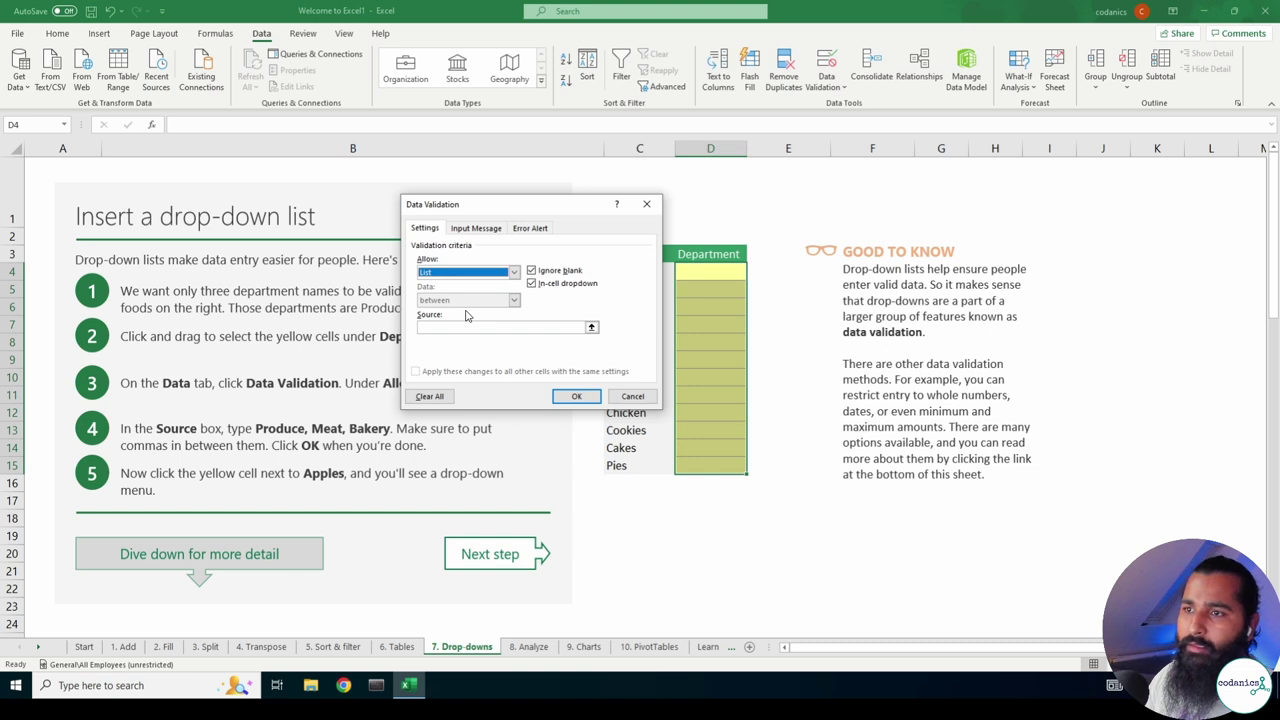
{"action": "left_click_drag", "start_coordinate": [487, 206], "coordinate": [808, 199]}
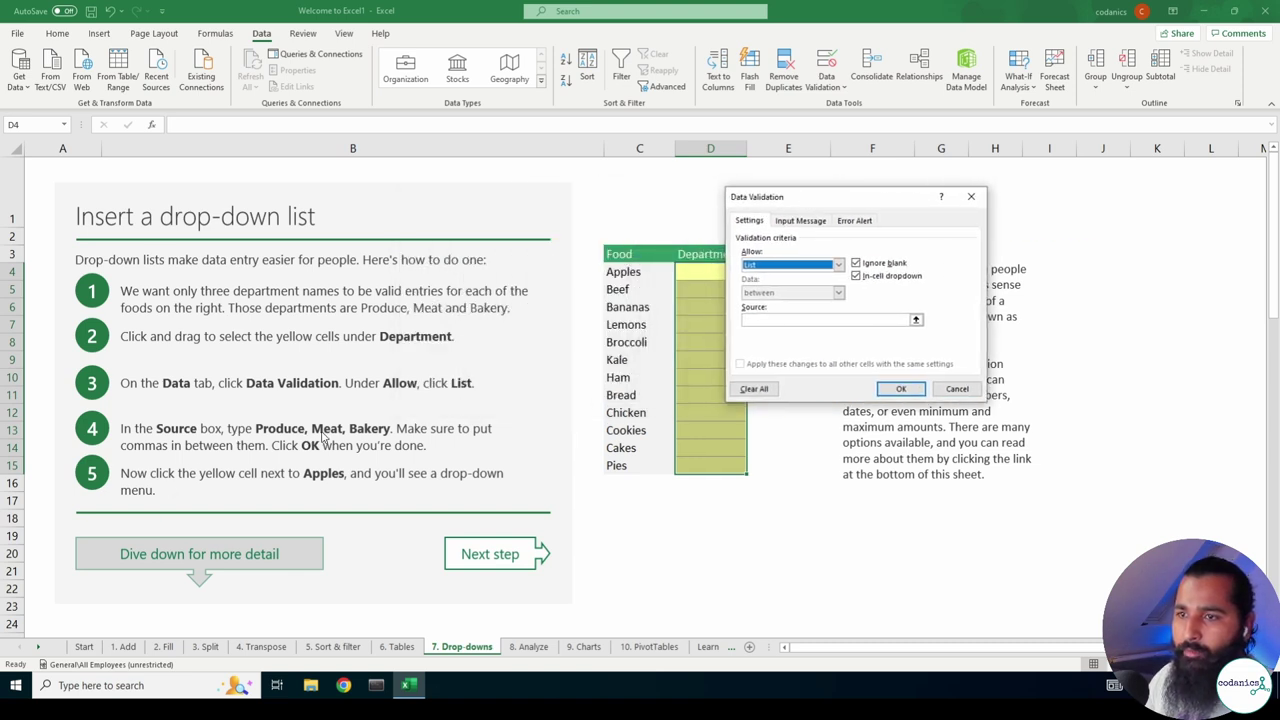
{"action": "left_click", "coordinate": [769, 320]}
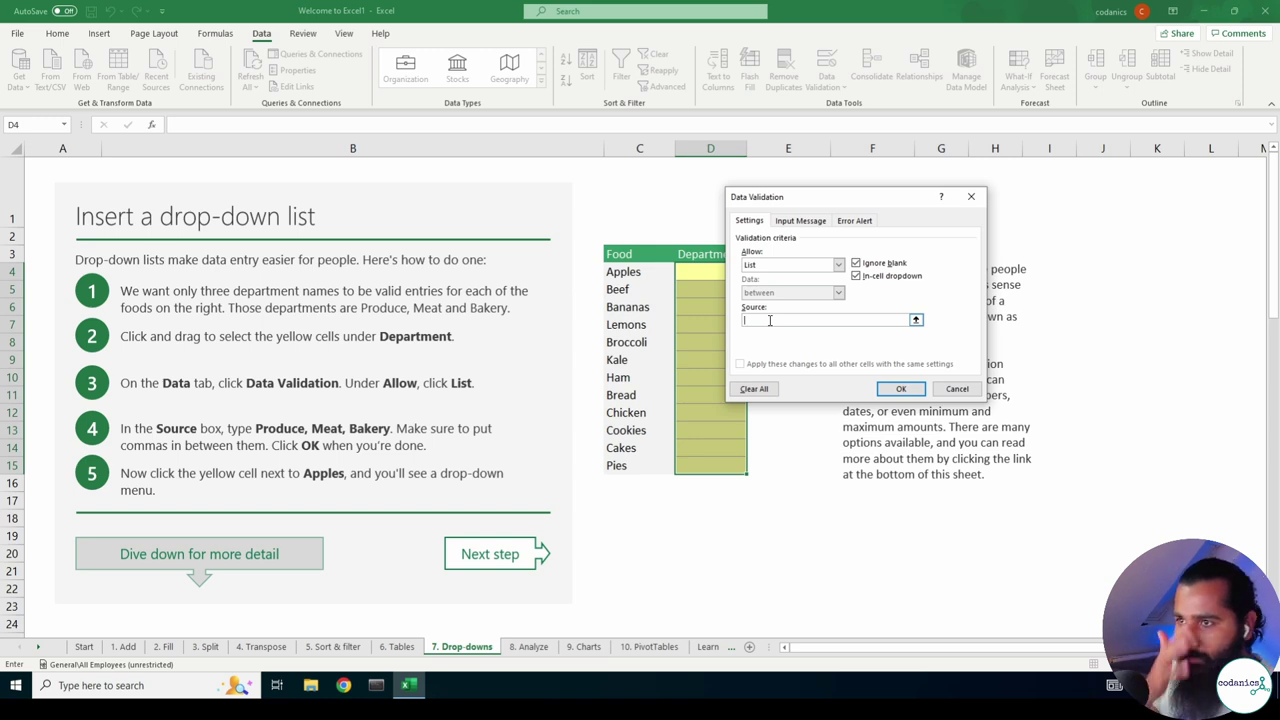
{"action": "type", "text": "P"}
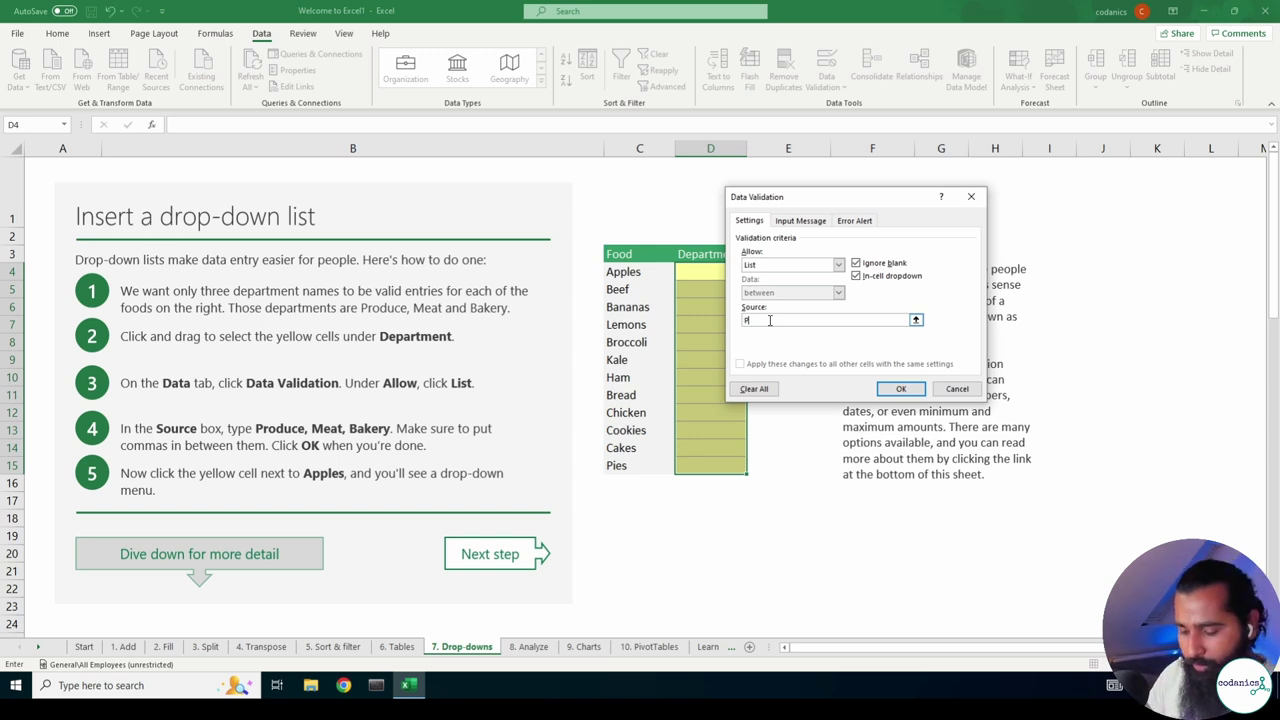
{"action": "type", "text": "roduce, Meat,"}
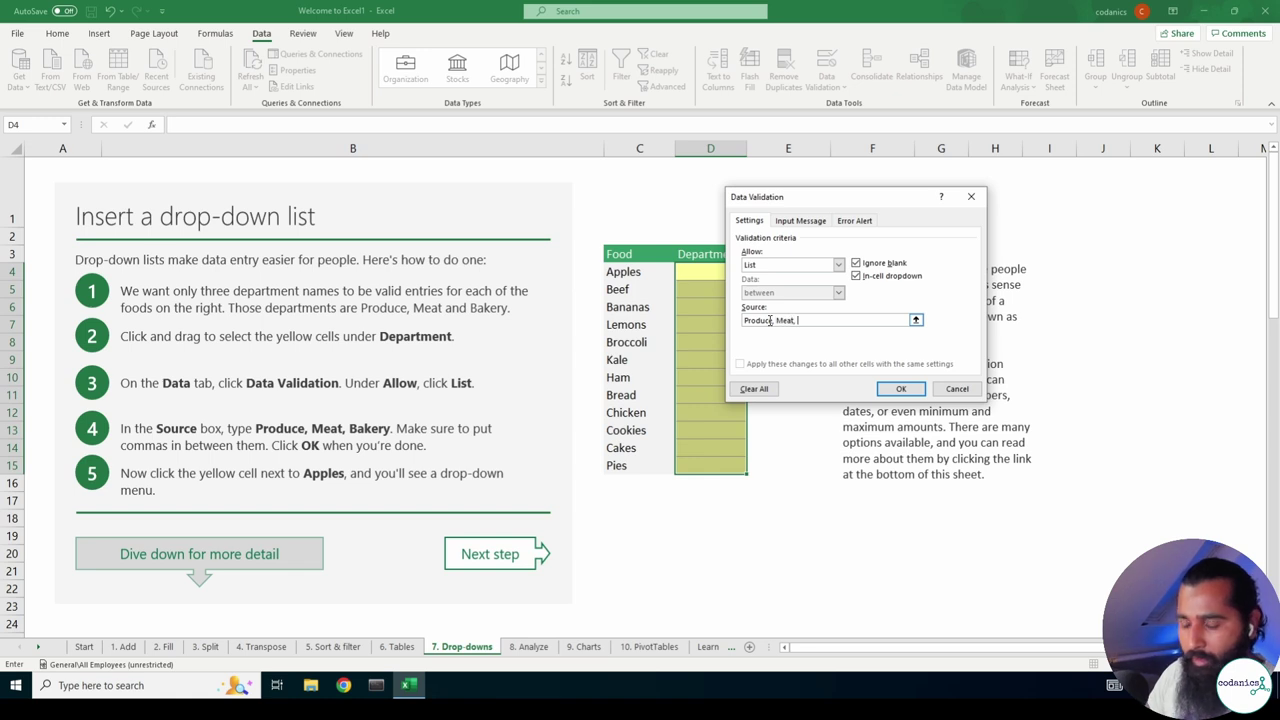
{"action": "type", "text": "kery"}
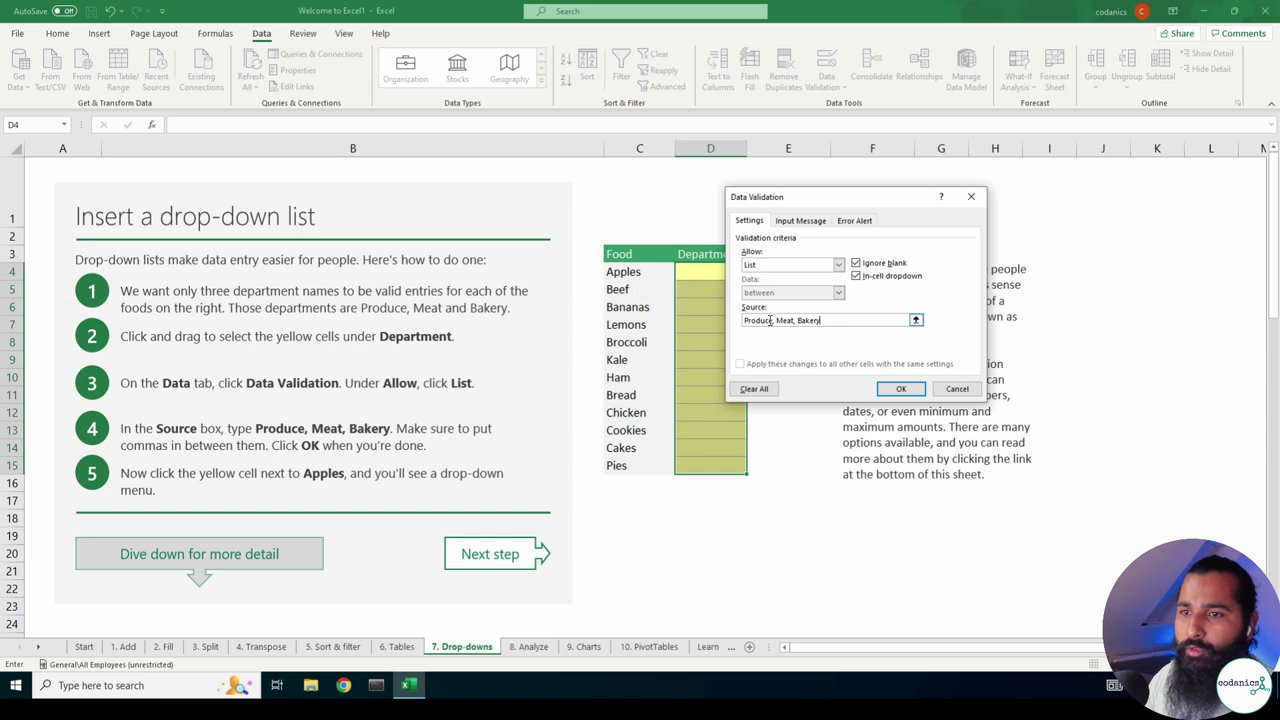
{"action": "left_click", "coordinate": [908, 390]}
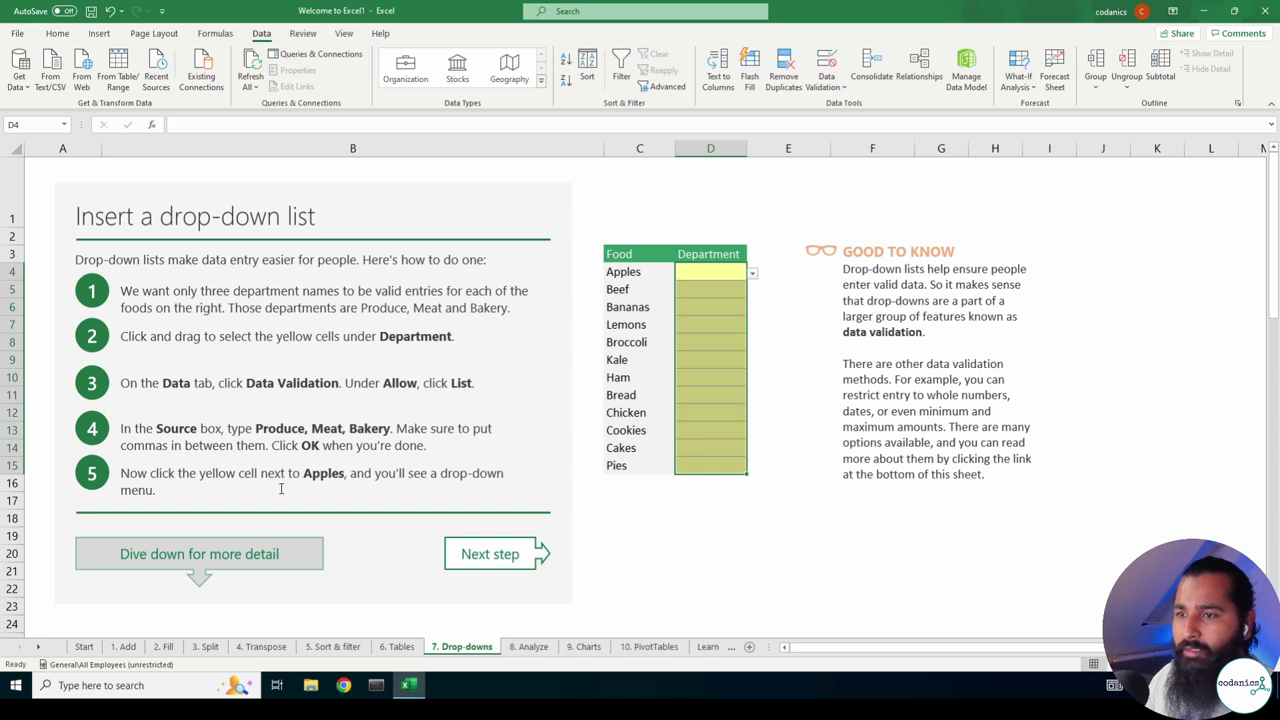
Choose Produce for Apples and Meat for Beef from the Department drop-downs.
{"action": "left_click", "coordinate": [704, 275]}
{"action": "left_click", "coordinate": [752, 274]}
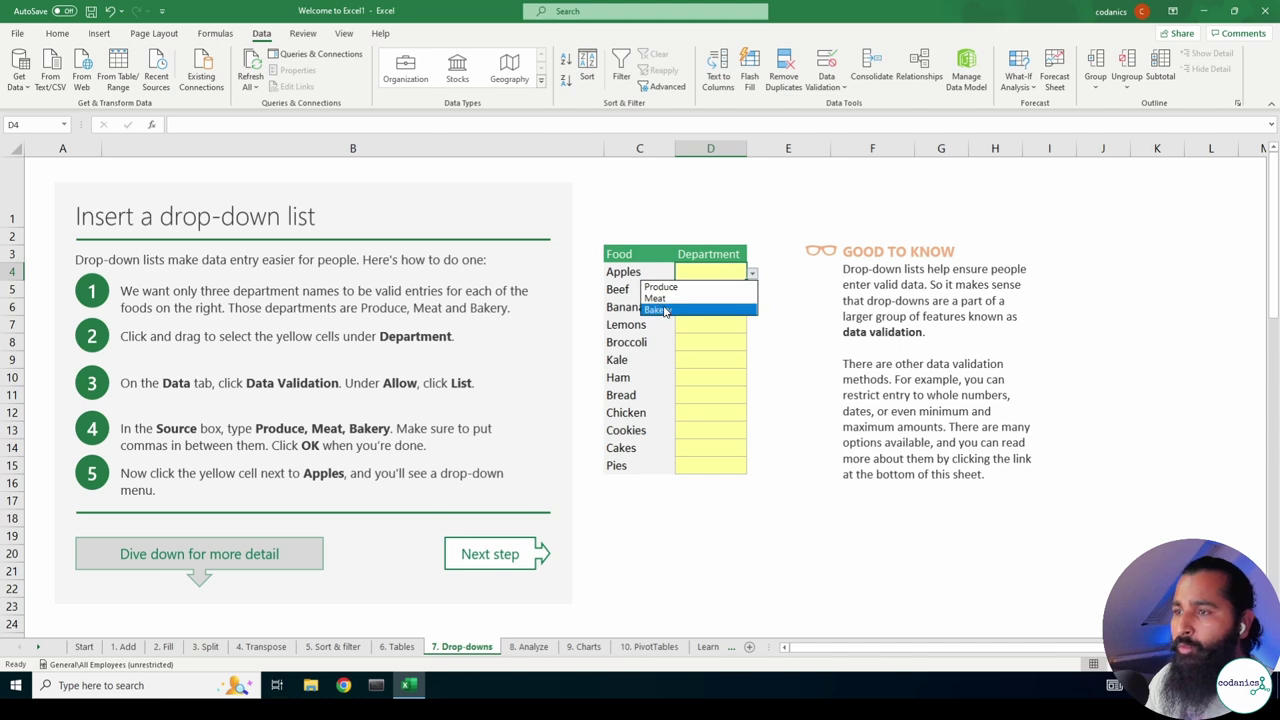
{"action": "key", "text": "Escape"}
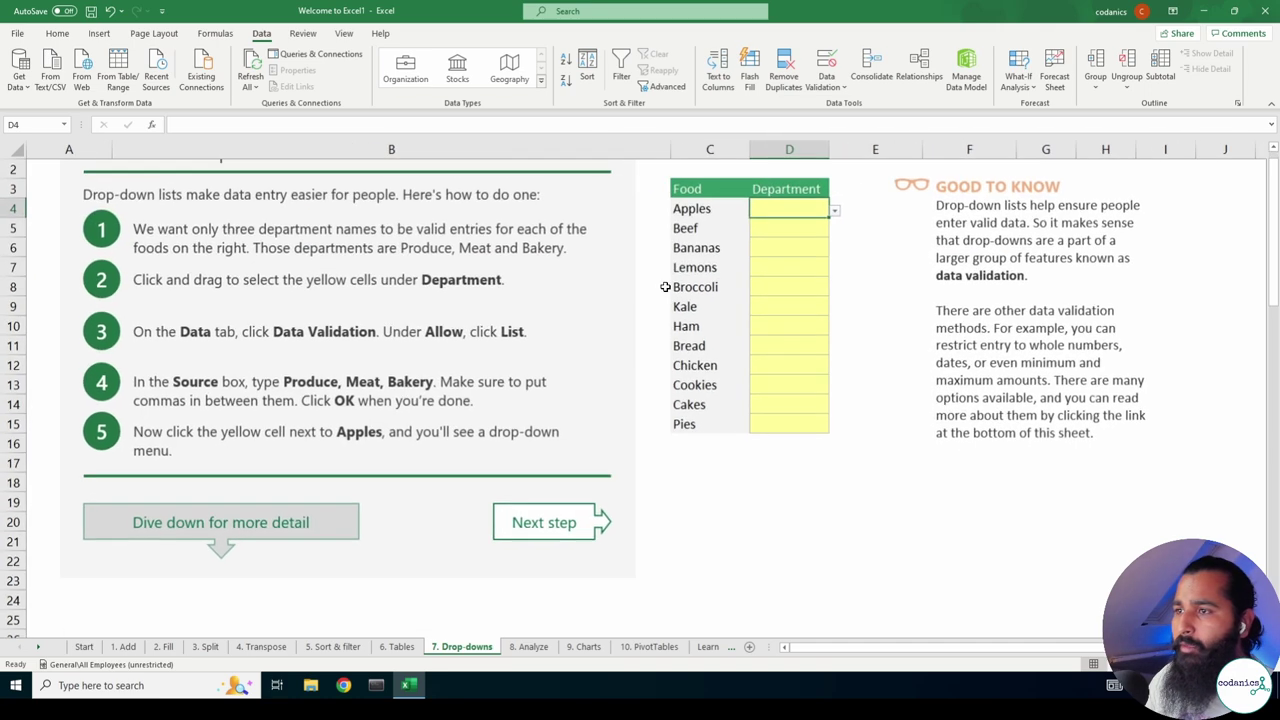
{"action": "left_click", "coordinate": [838, 213]}
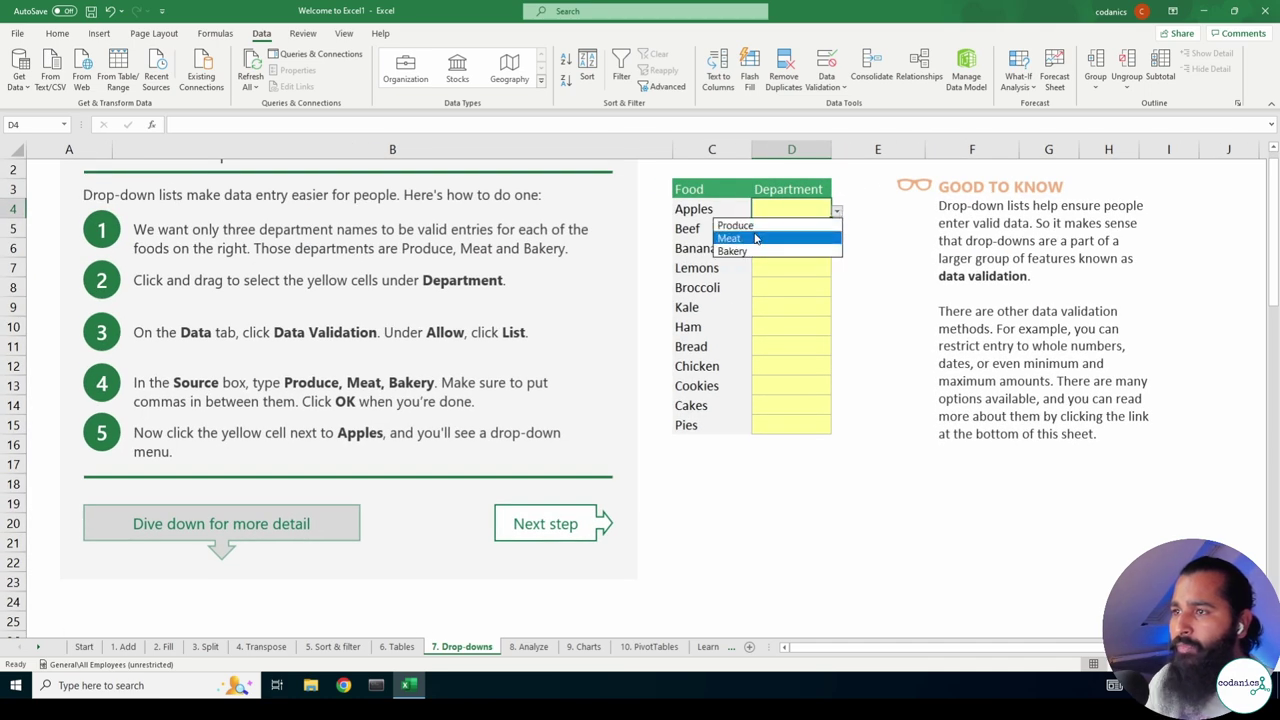
{"action": "left_click", "coordinate": [838, 213]}
{"action": "left_click", "coordinate": [836, 214]}
{"action": "left_click", "coordinate": [800, 229]}
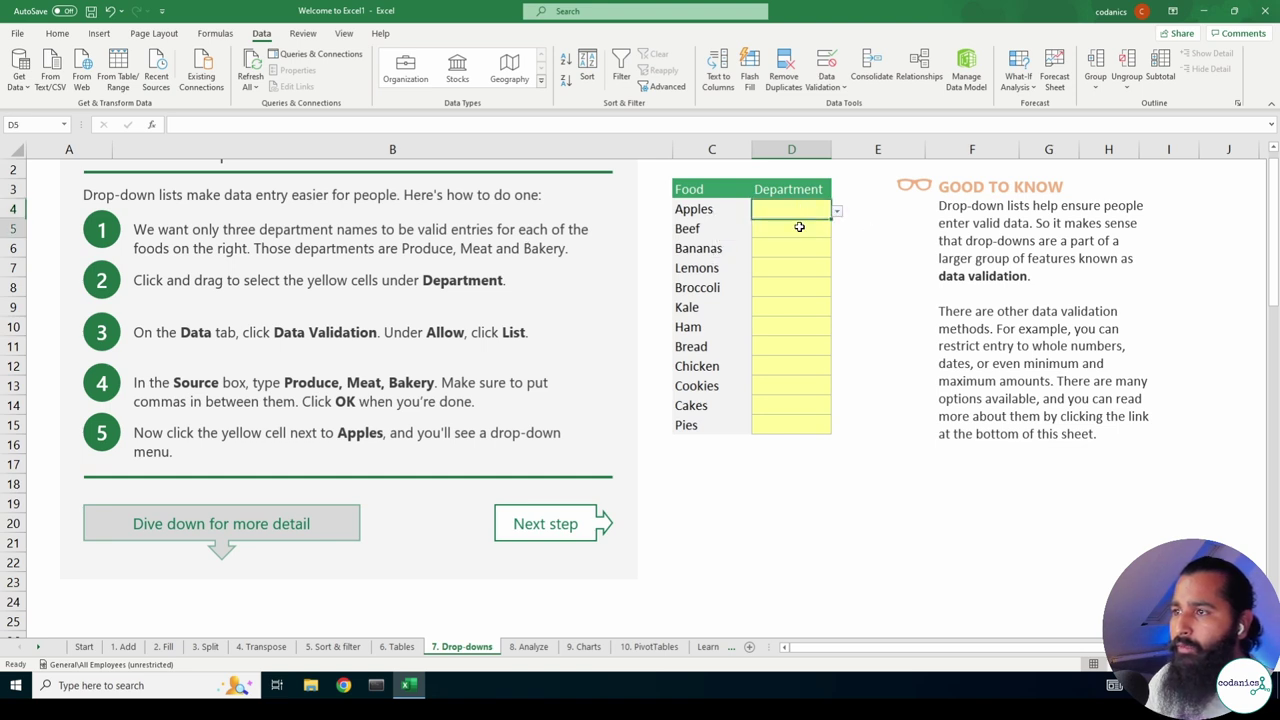
{"action": "left_click", "coordinate": [837, 231]}
{"action": "left_click", "coordinate": [794, 204]}
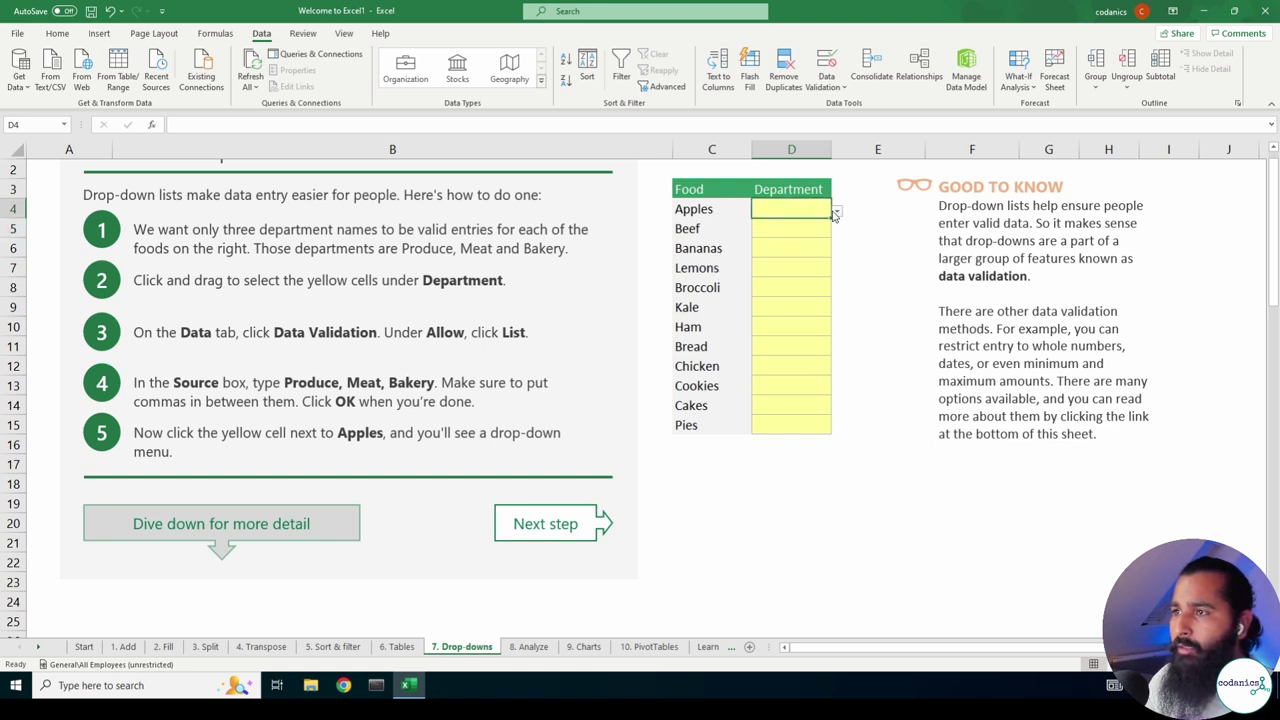
{"action": "left_click", "coordinate": [836, 214]}
{"action": "left_click", "coordinate": [789, 228]}
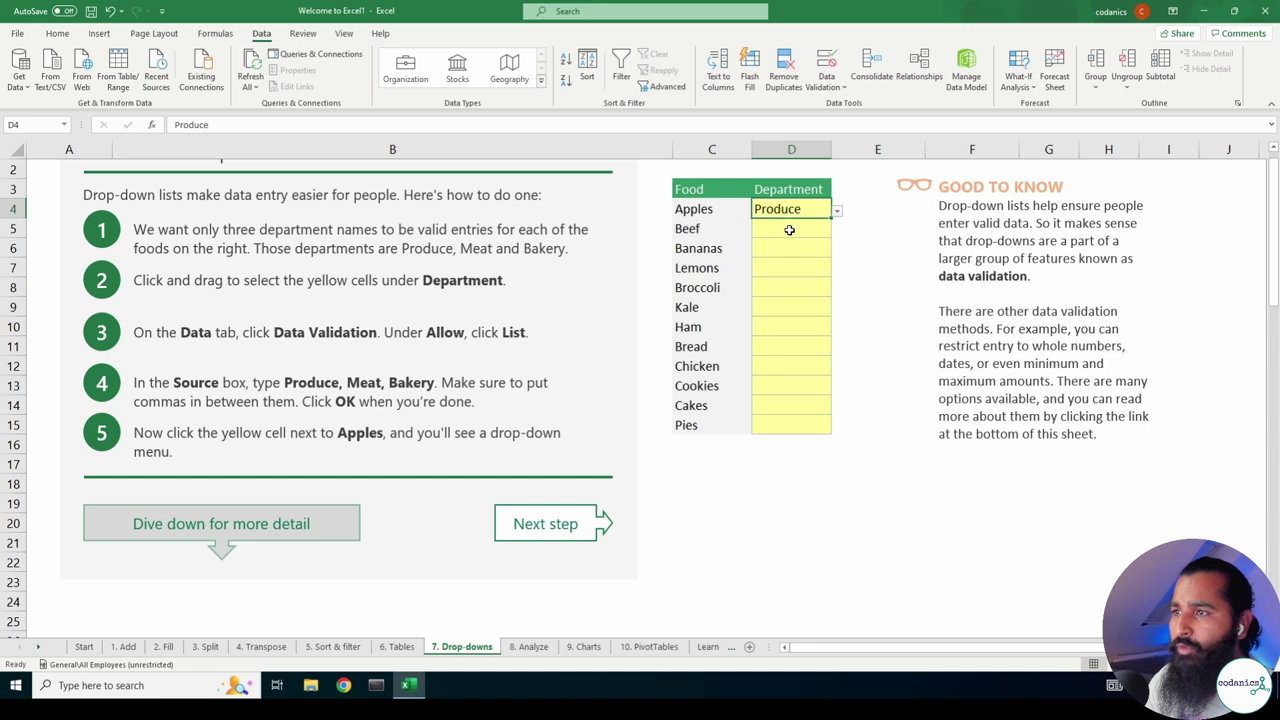
{"action": "left_click", "coordinate": [789, 230]}
{"action": "left_click", "coordinate": [838, 232]}
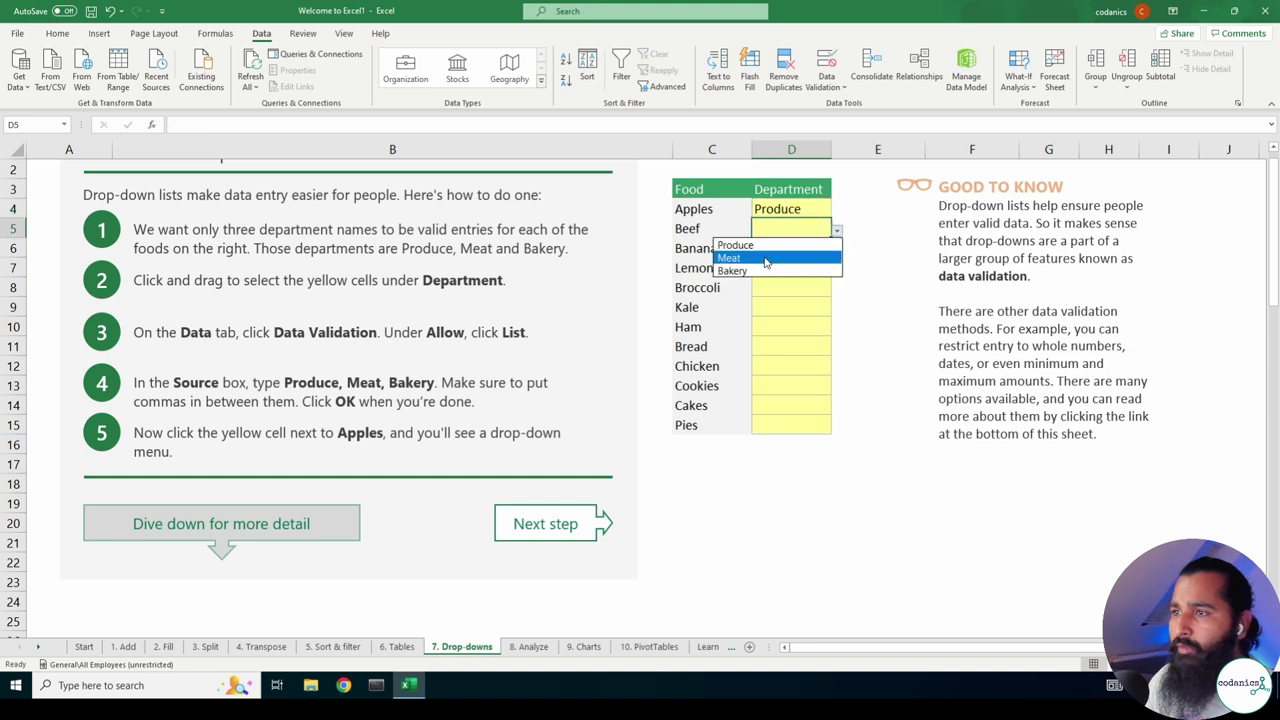
{"action": "left_click", "coordinate": [729, 258]}
Set Bananas, Lemons, Broccoli and Kale to Produce and Ham to Meat.
{"action": "left_click", "coordinate": [774, 248]}
{"action": "left_click", "coordinate": [836, 254]}
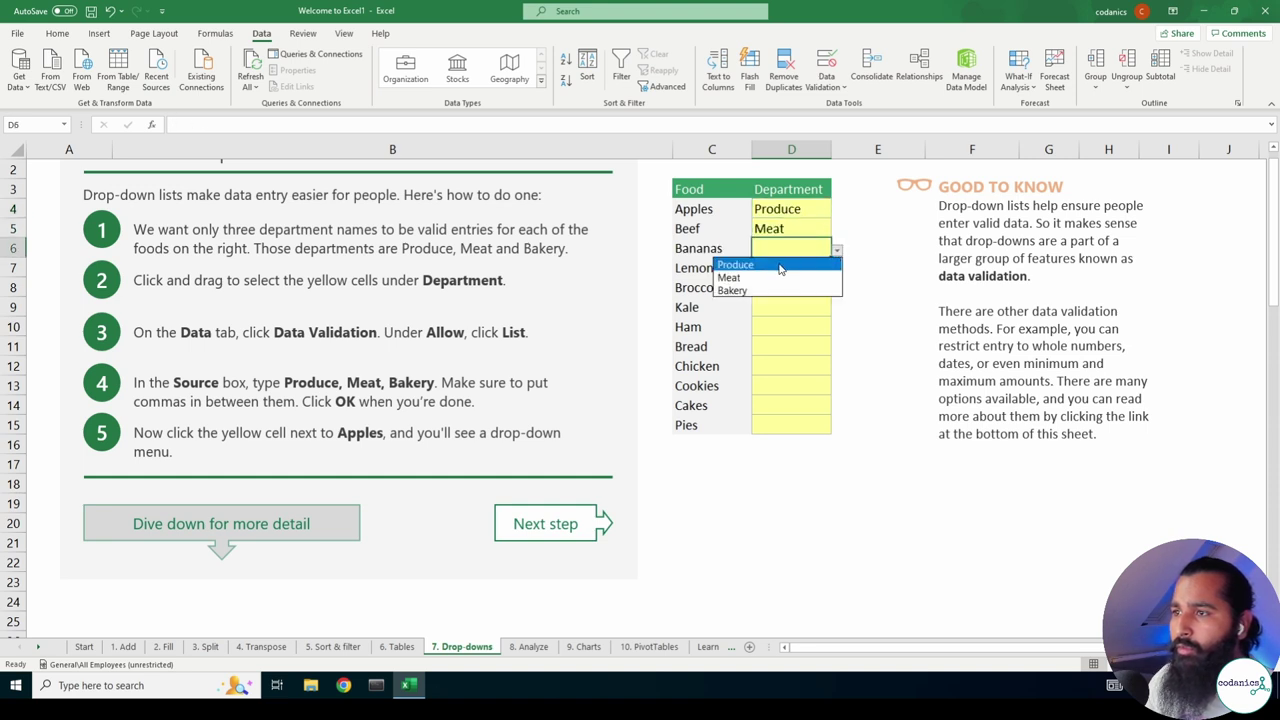
{"action": "left_click", "coordinate": [779, 265]}
{"action": "left_click", "coordinate": [777, 268]}
{"action": "left_click", "coordinate": [836, 270]}
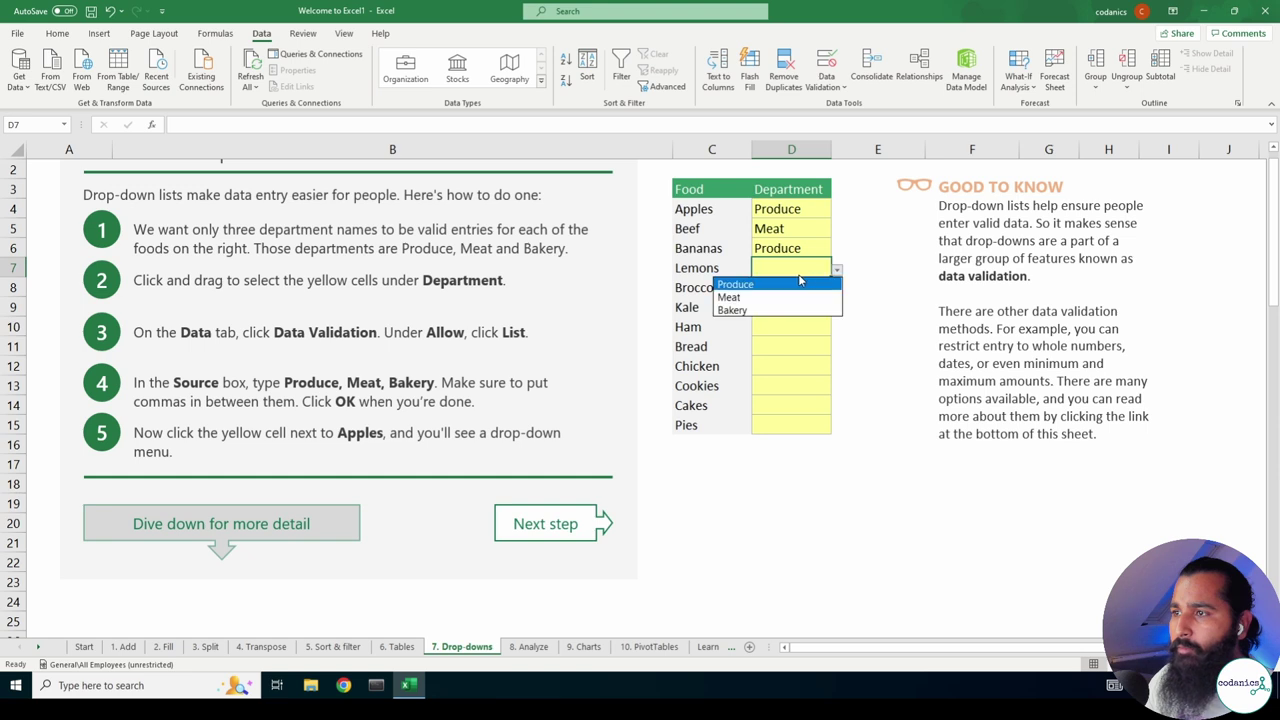
{"action": "left_click", "coordinate": [768, 285]}
{"action": "left_click", "coordinate": [768, 287]}
{"action": "left_click", "coordinate": [837, 293]}
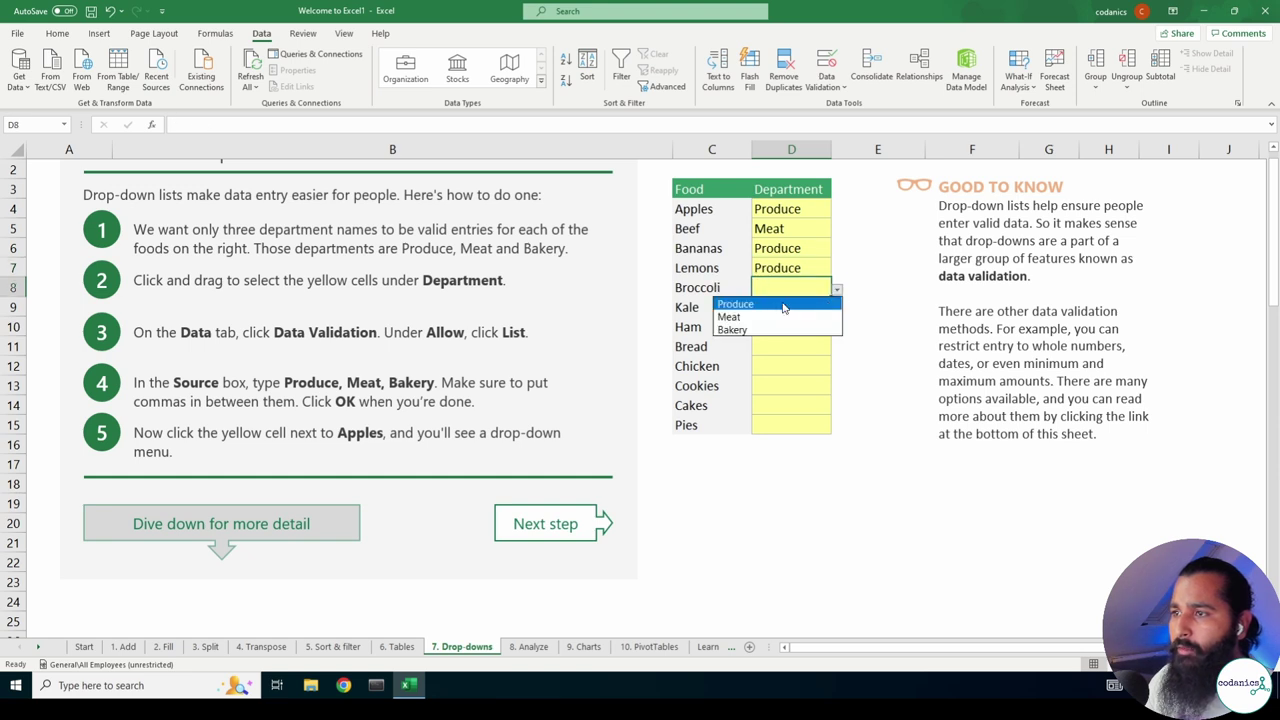
{"action": "left_click", "coordinate": [784, 305]}
{"action": "left_click", "coordinate": [769, 309]}
{"action": "left_click", "coordinate": [838, 312]}
{"action": "left_click", "coordinate": [790, 324]}
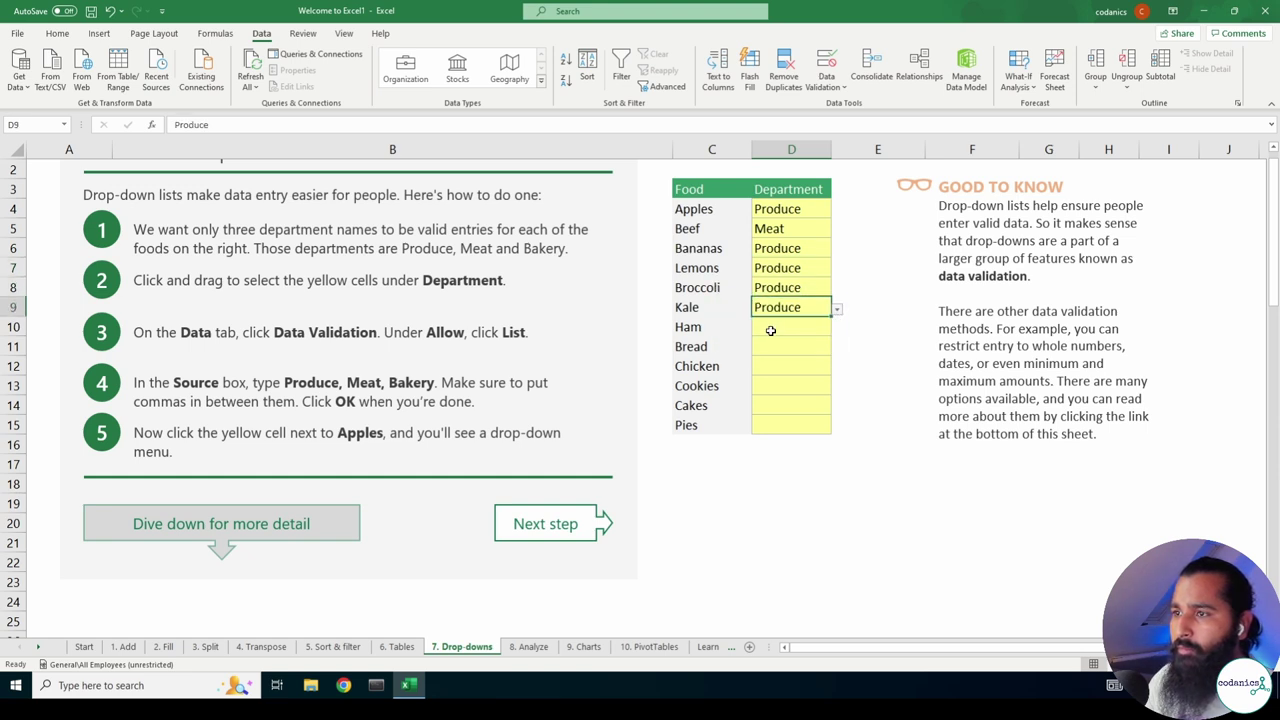
{"action": "left_click", "coordinate": [770, 330]}
{"action": "left_click", "coordinate": [837, 329]}
{"action": "left_click", "coordinate": [772, 356]}
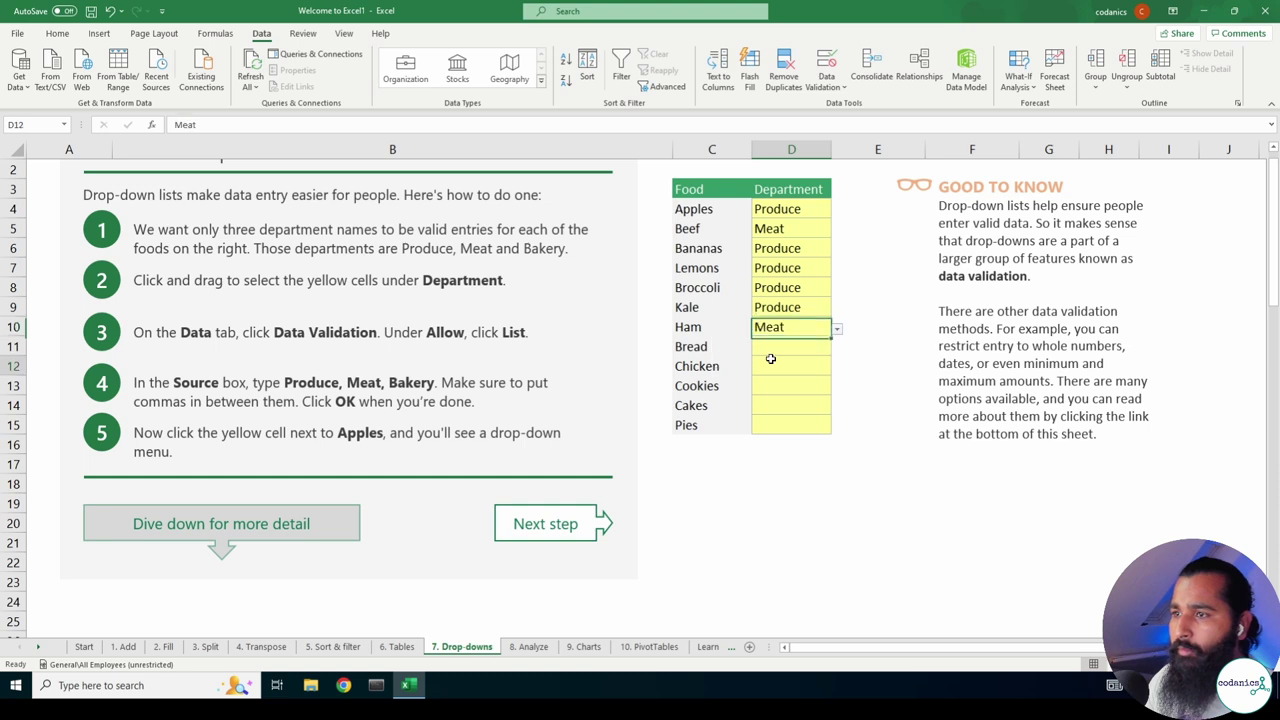
Set Bread to Bakery, correcting an initial Produce pick, and Chicken to Meat.
{"action": "left_click", "coordinate": [775, 347]}
{"action": "left_click", "coordinate": [837, 348]}
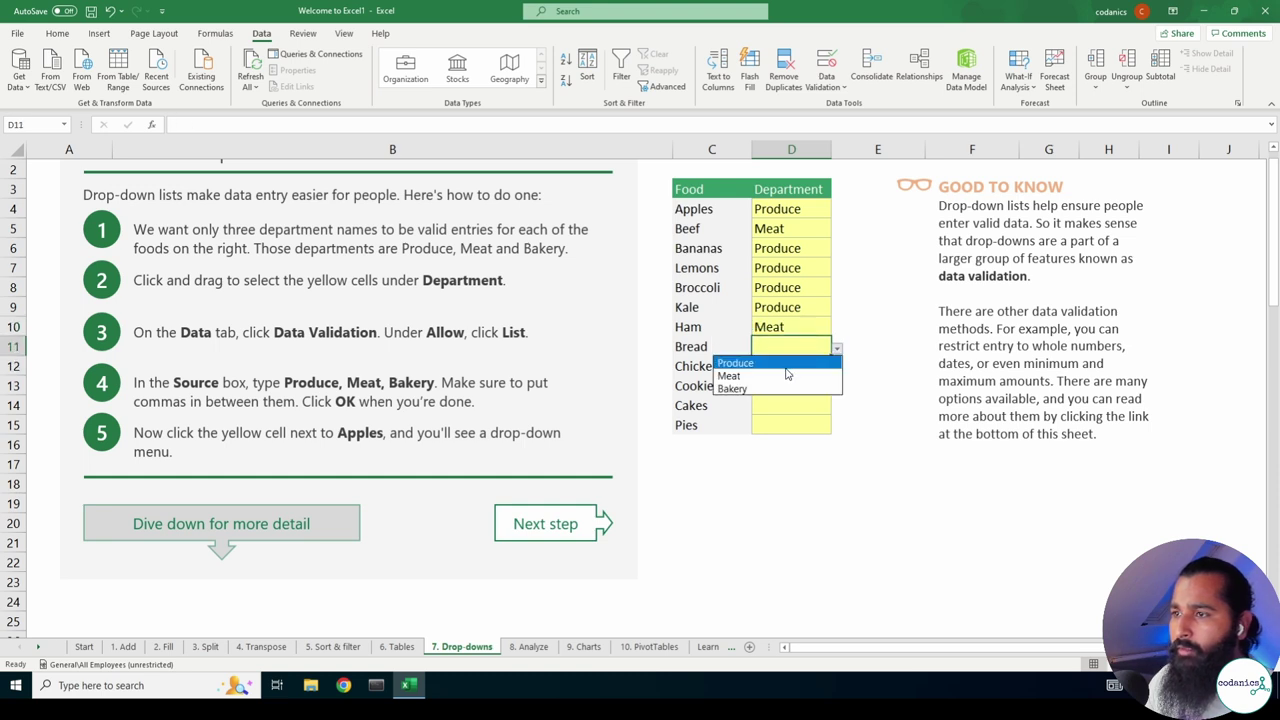
{"action": "left_click", "coordinate": [786, 367]}
{"action": "left_click", "coordinate": [846, 350]}
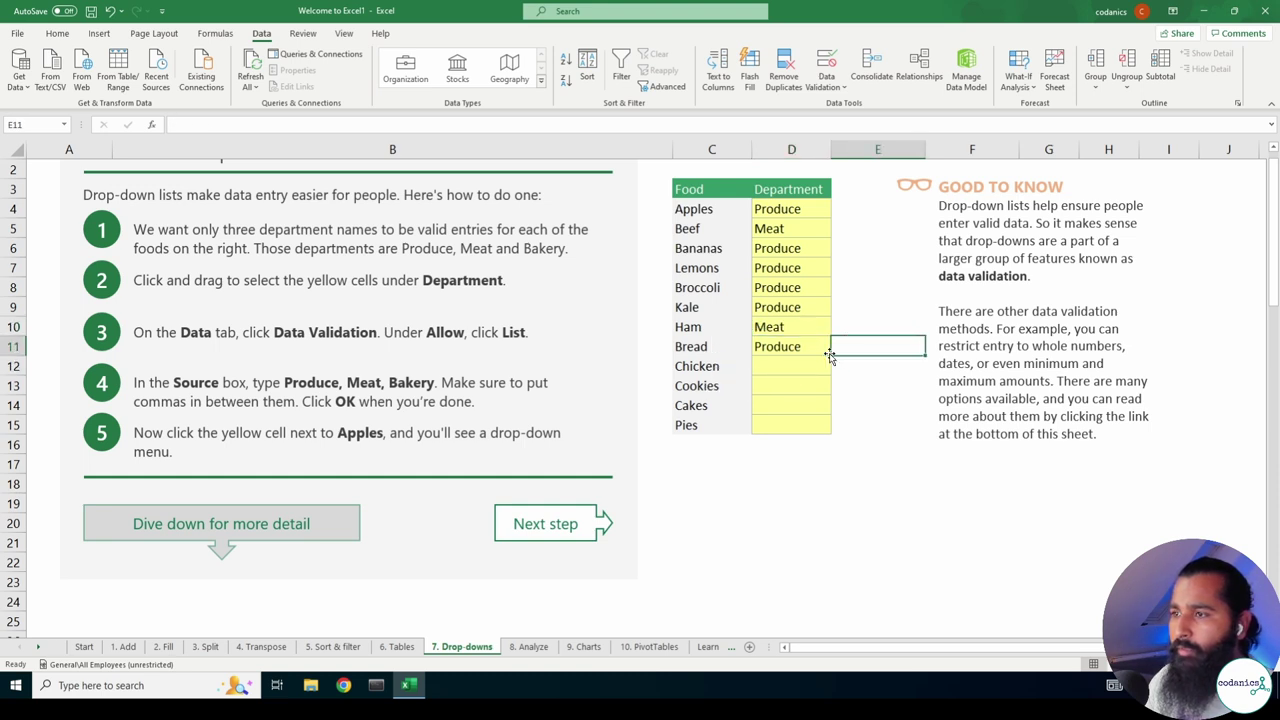
{"action": "left_click", "coordinate": [826, 349]}
{"action": "left_click", "coordinate": [837, 348]}
{"action": "left_click", "coordinate": [762, 388]}
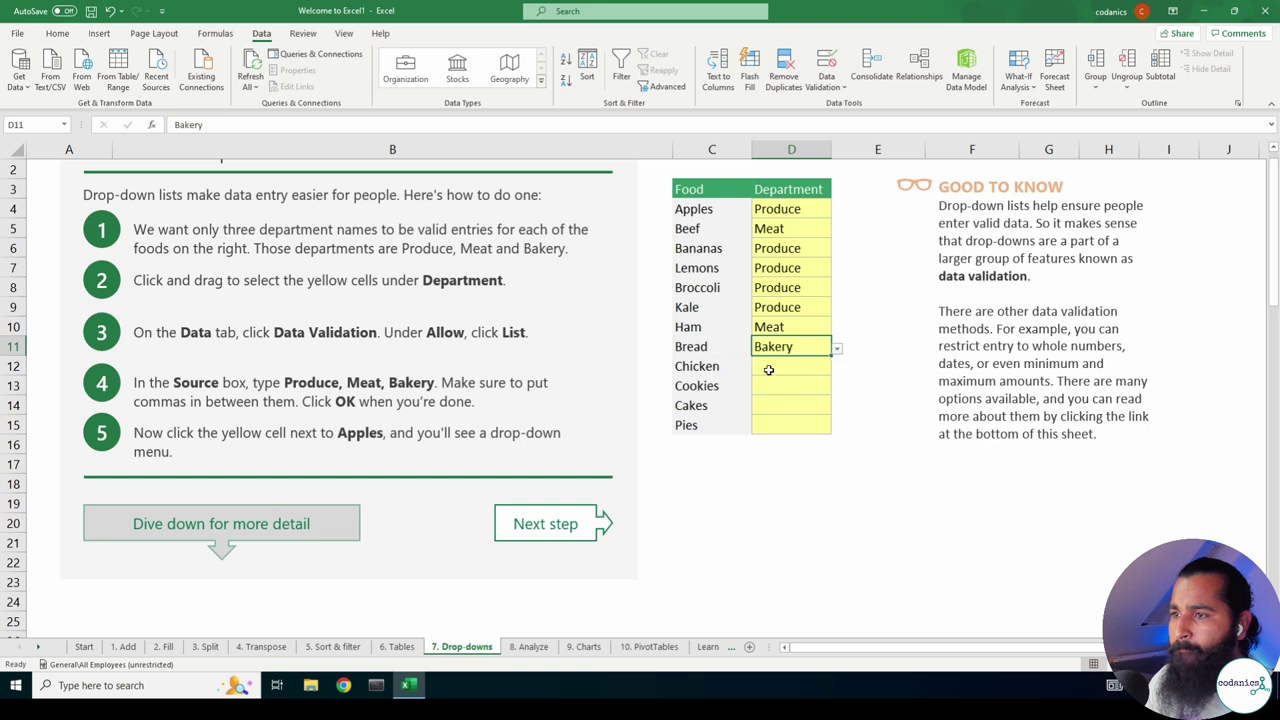
{"action": "left_click", "coordinate": [768, 366]}
{"action": "left_click", "coordinate": [837, 368]}
{"action": "left_click", "coordinate": [750, 397]}
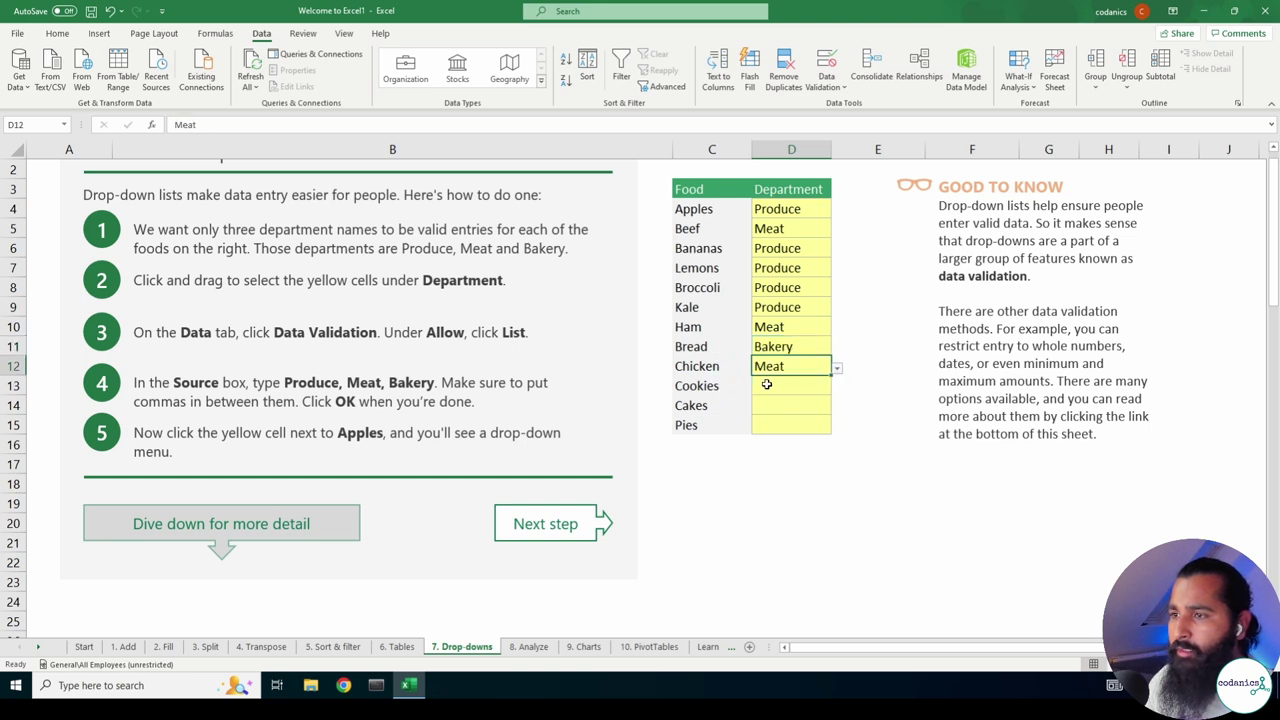
Set Cookies, Cakes and Pies to Bakery.
{"action": "left_click", "coordinate": [766, 385]}
{"action": "left_click", "coordinate": [837, 388]}
{"action": "left_click", "coordinate": [773, 428]}
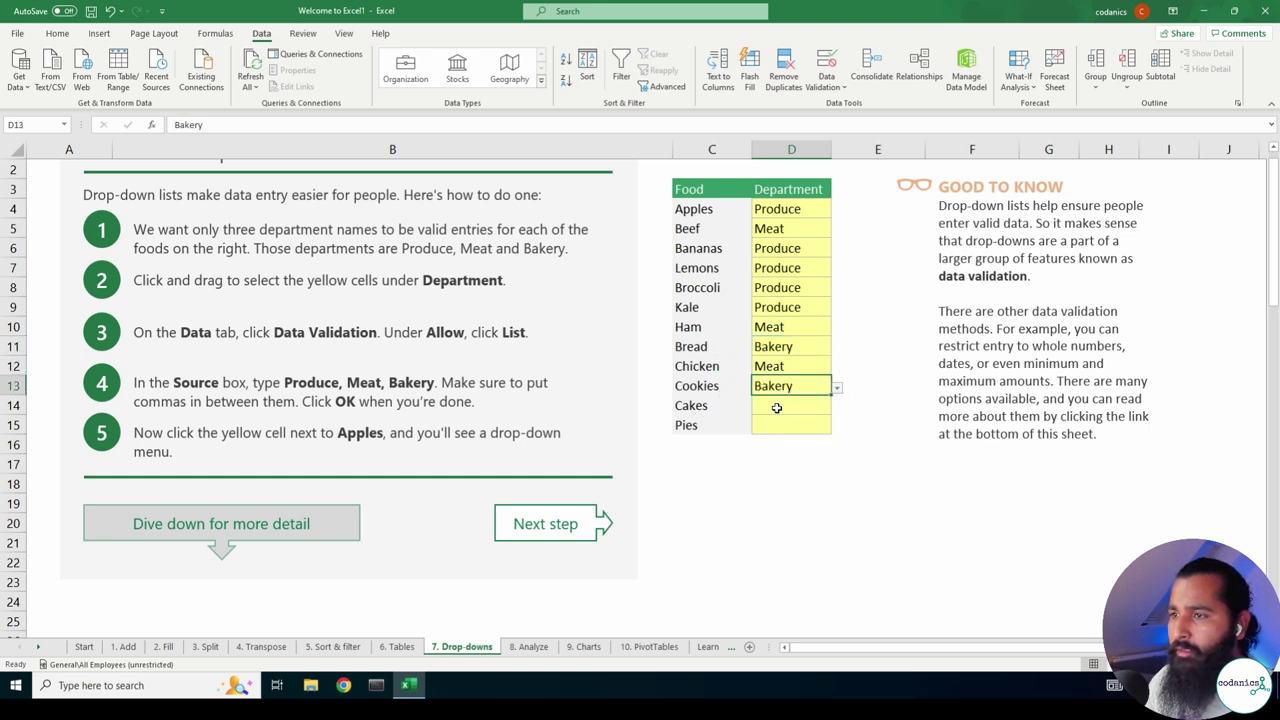
{"action": "left_click", "coordinate": [774, 406]}
{"action": "left_click", "coordinate": [837, 408]}
{"action": "left_click", "coordinate": [762, 449]}
{"action": "left_click", "coordinate": [826, 430]}
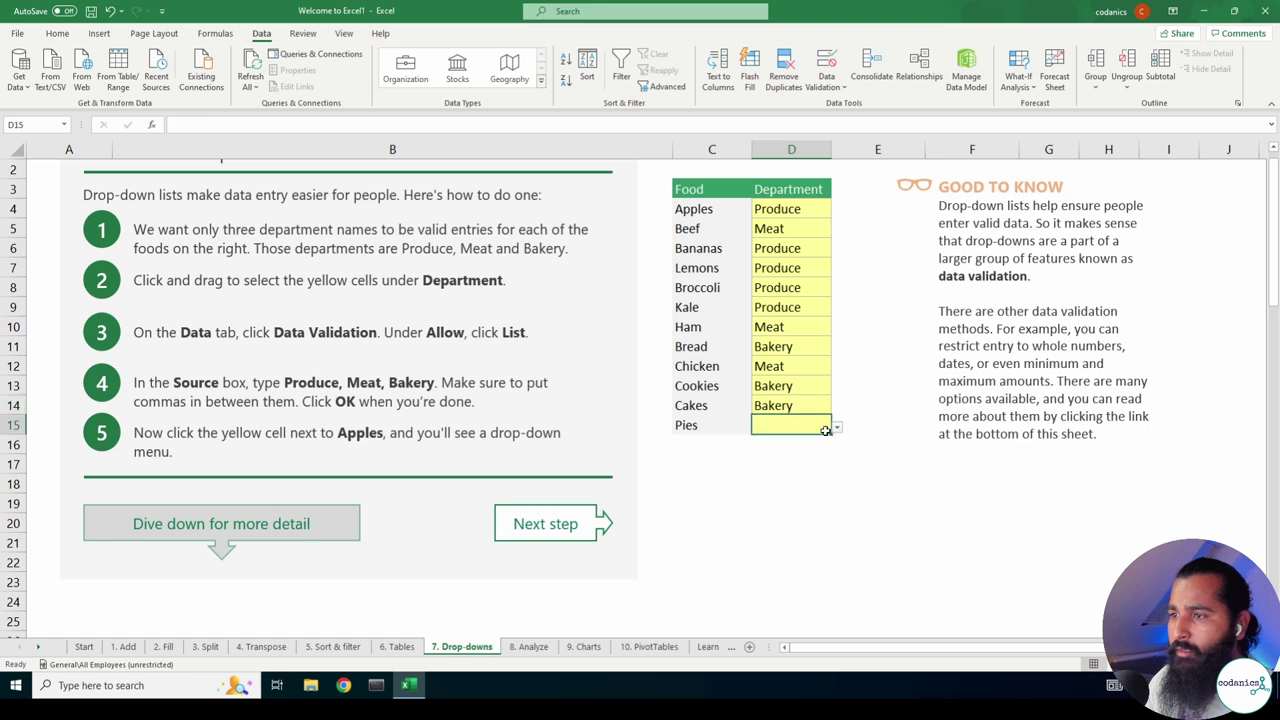
{"action": "left_click", "coordinate": [837, 429]}
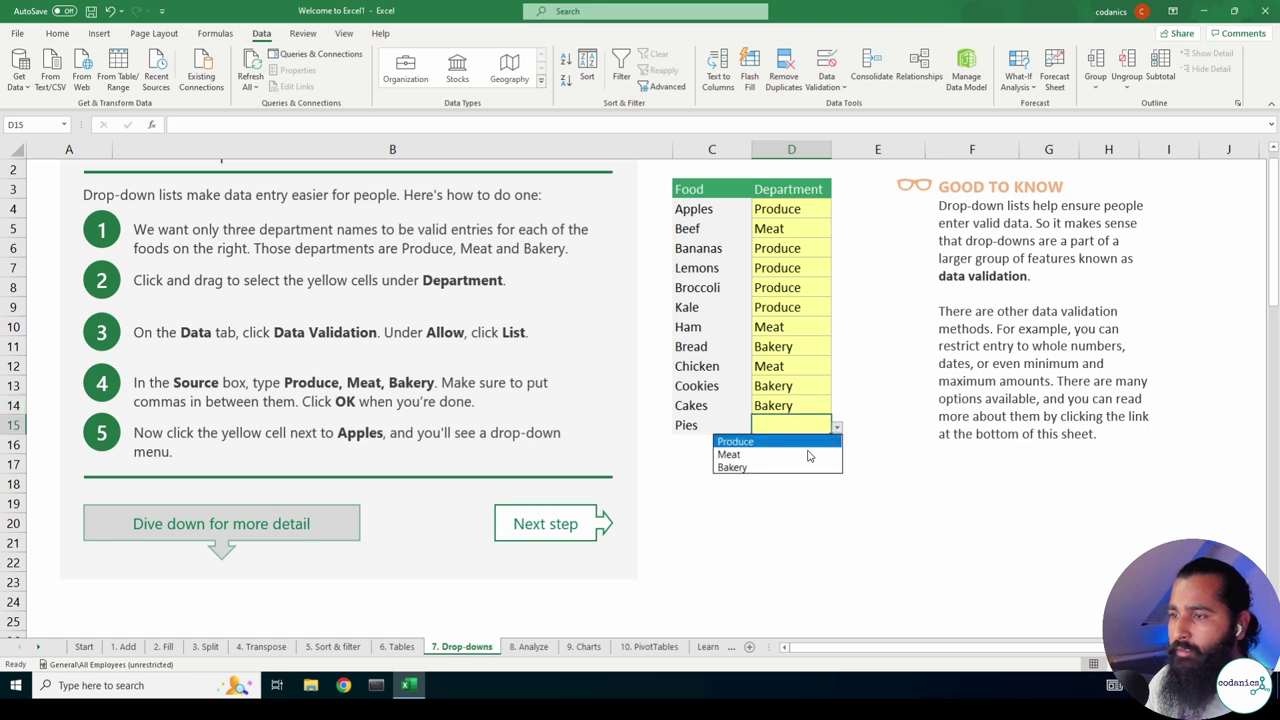
{"action": "left_click", "coordinate": [758, 467]}
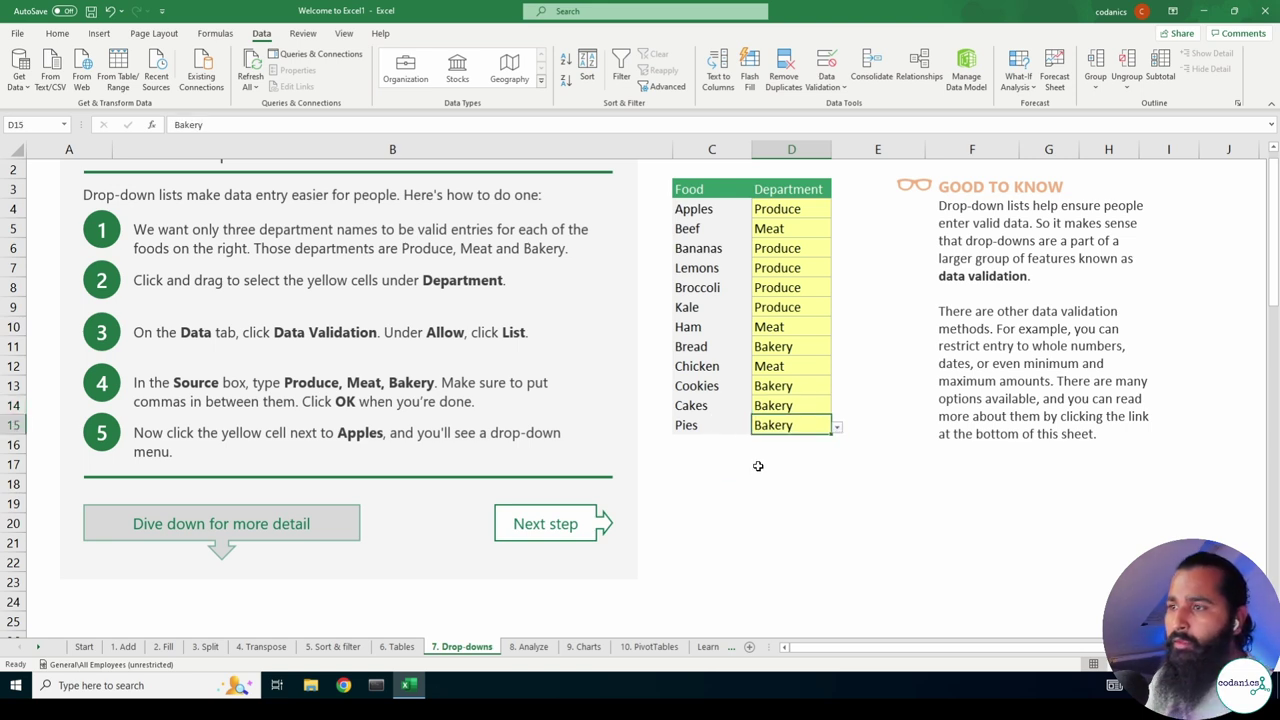
Select the Department entries D4:D15, then header D3, and go to the Home ribbon.
{"action": "left_click", "coordinate": [782, 209]}
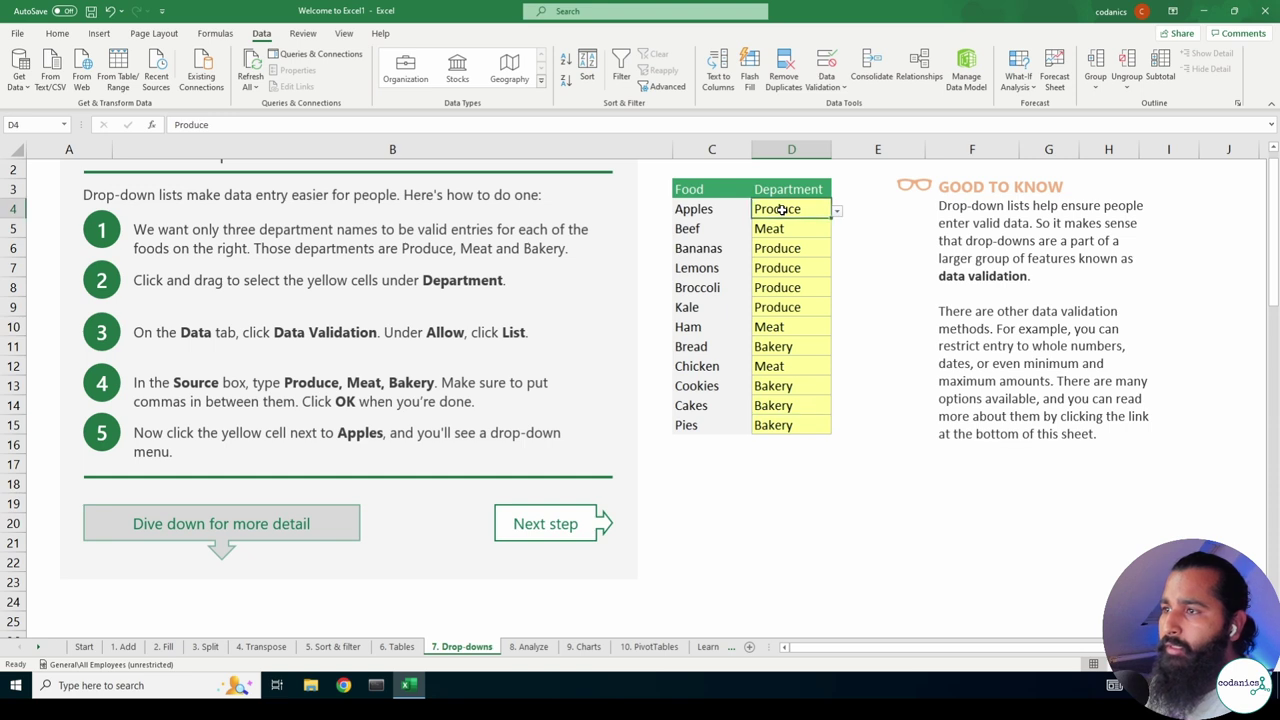
{"action": "left_click_drag", "start_coordinate": [782, 209], "coordinate": [780, 426]}
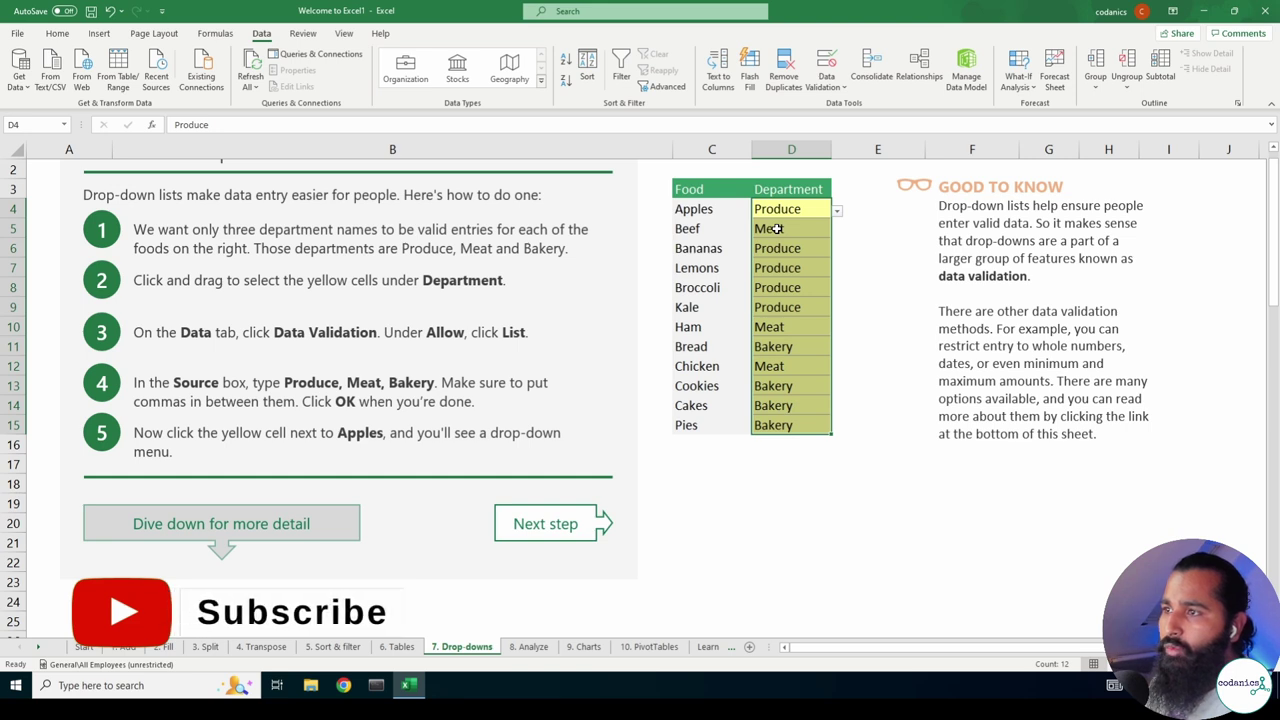
{"action": "left_click", "coordinate": [777, 191]}
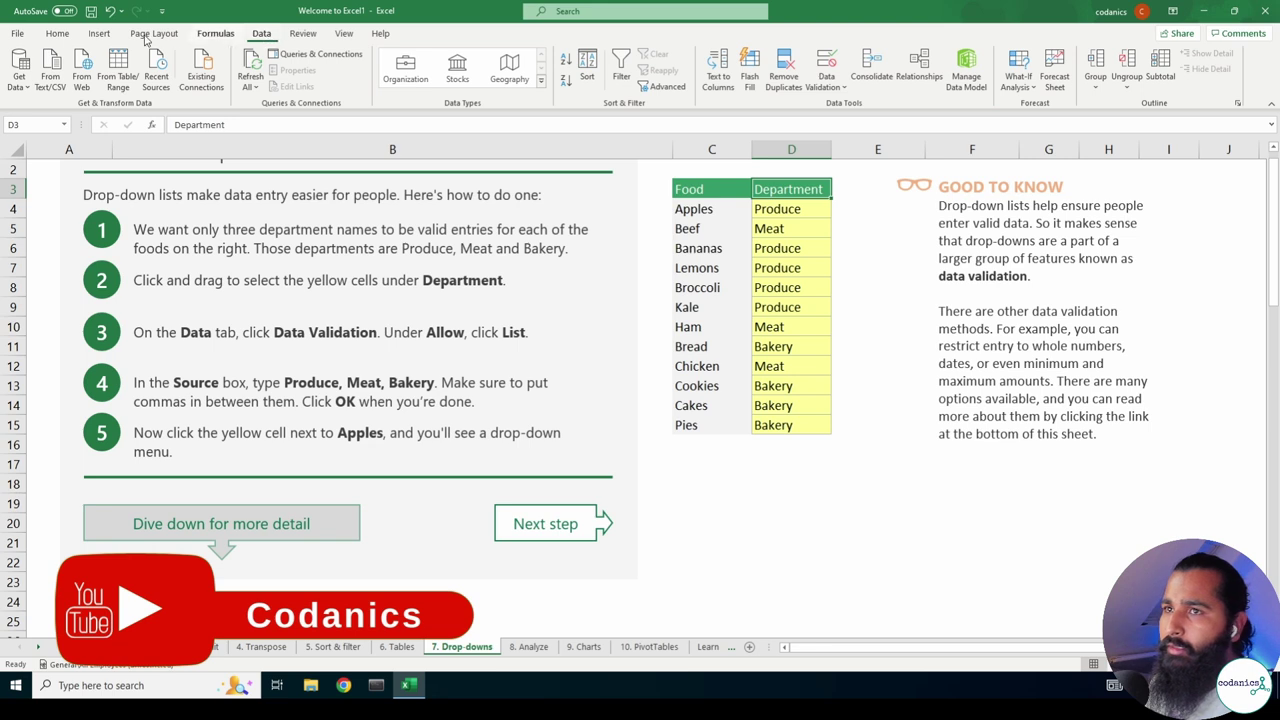
{"action": "left_click", "coordinate": [57, 33]}
Turn on filtering for the Food/Department table through Sort & Filter.
{"action": "left_click", "coordinate": [1057, 78]}
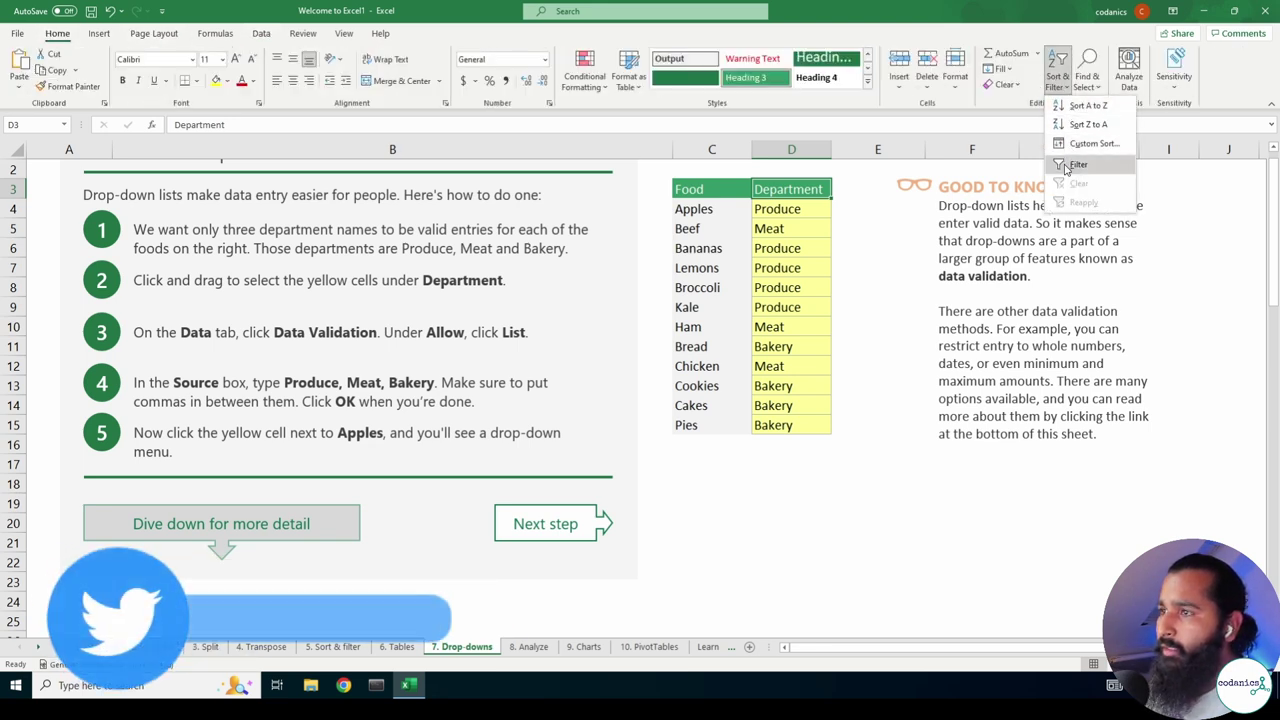
{"action": "left_click", "coordinate": [1076, 163]}
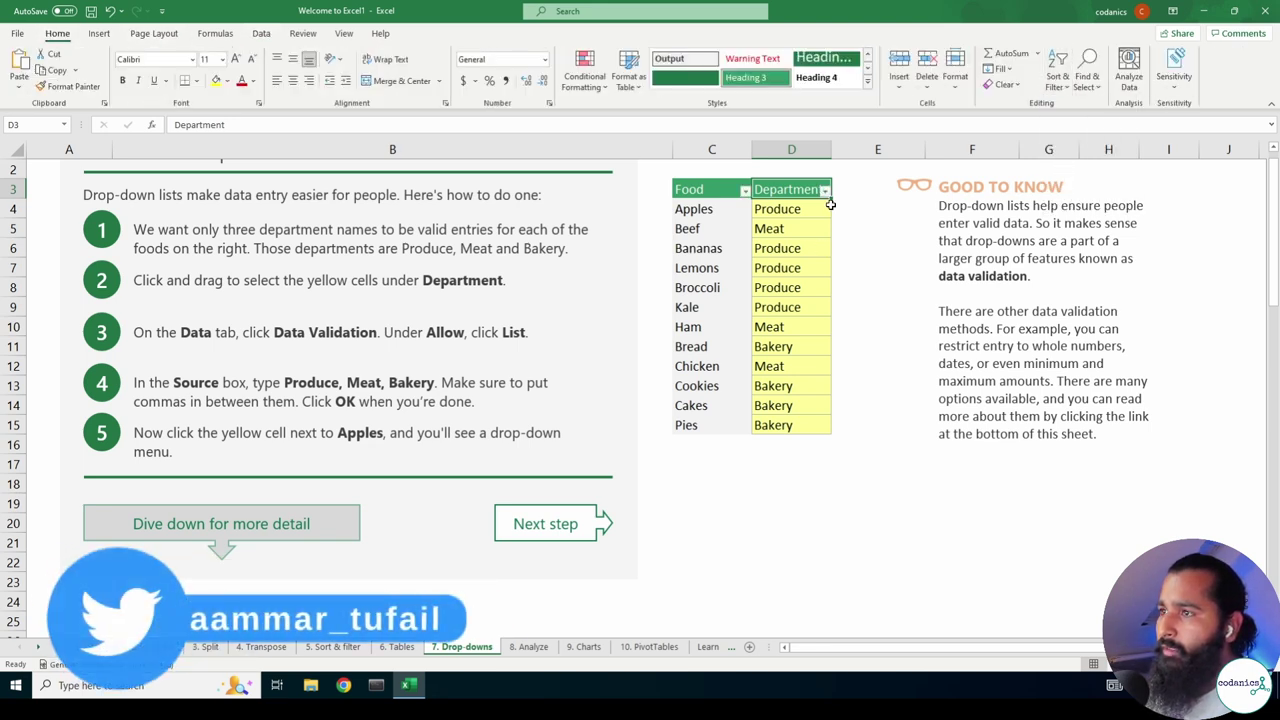
{"action": "left_click", "coordinate": [824, 190]}
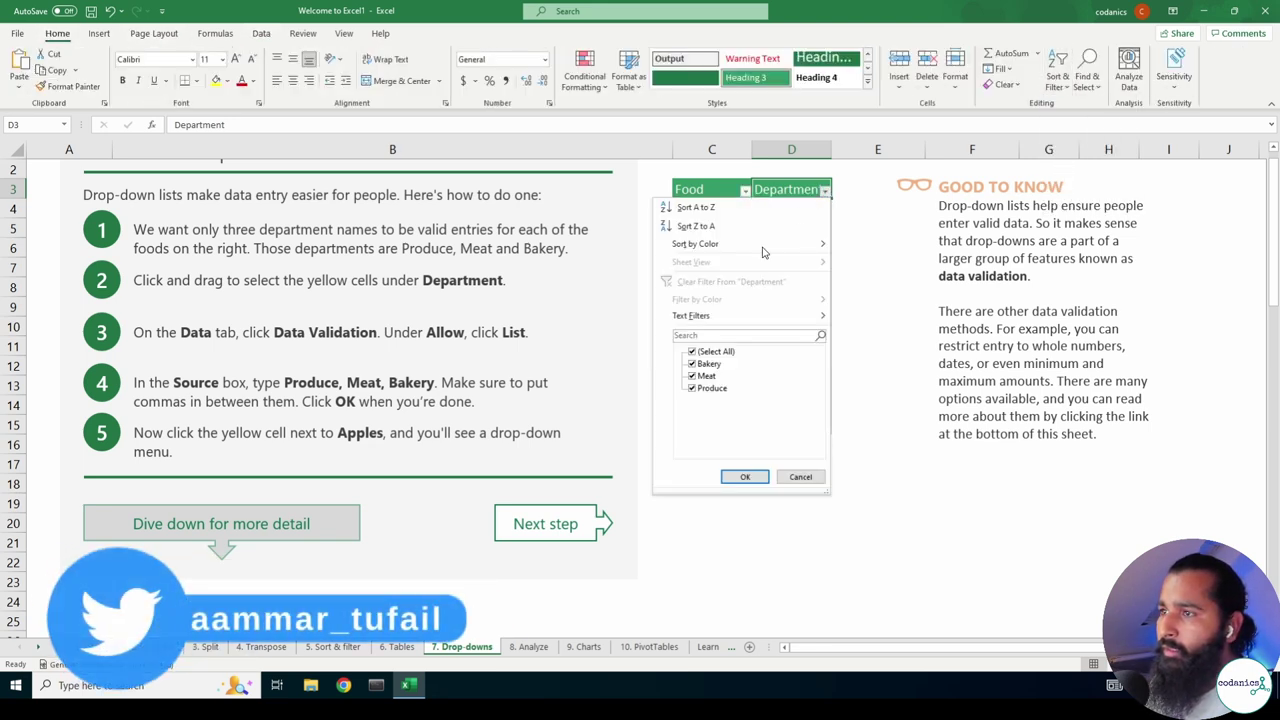
{"action": "left_click", "coordinate": [800, 476]}
Try entering 'produces' for Kale and cancel the validation error so it stays Produce.
{"action": "double_click", "coordinate": [763, 307]}
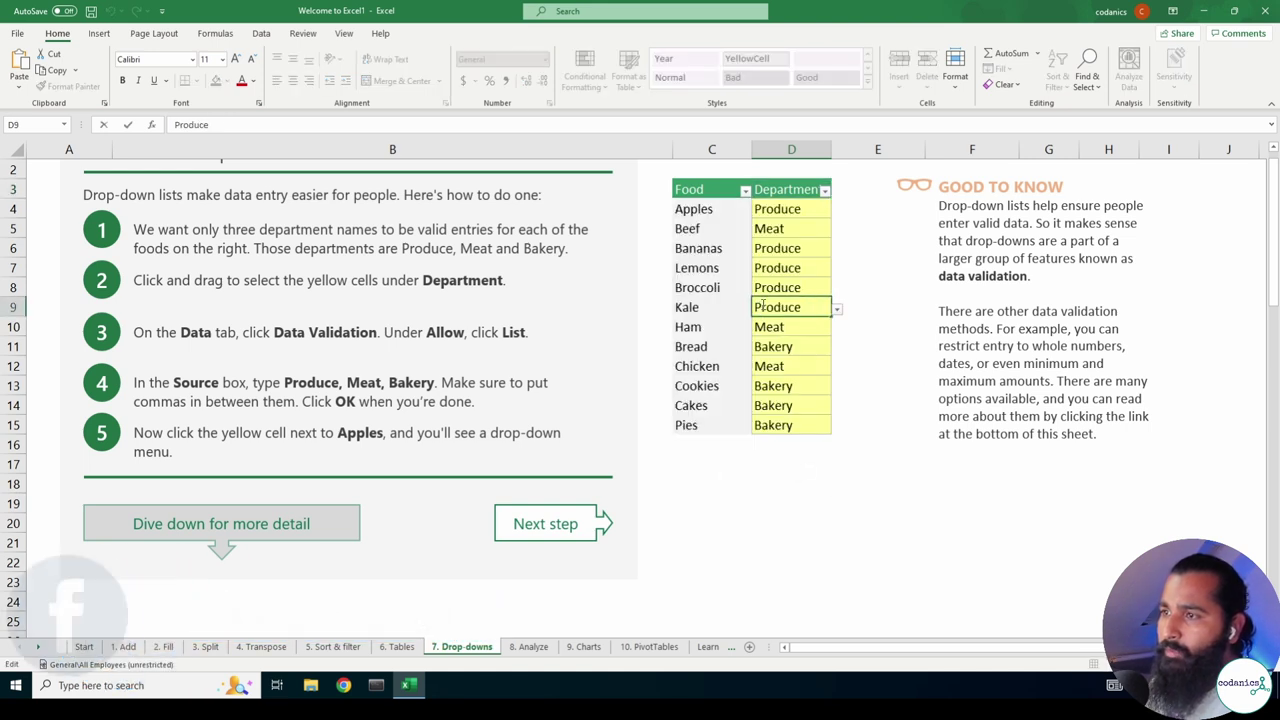
{"action": "key", "text": "BackSpace"}
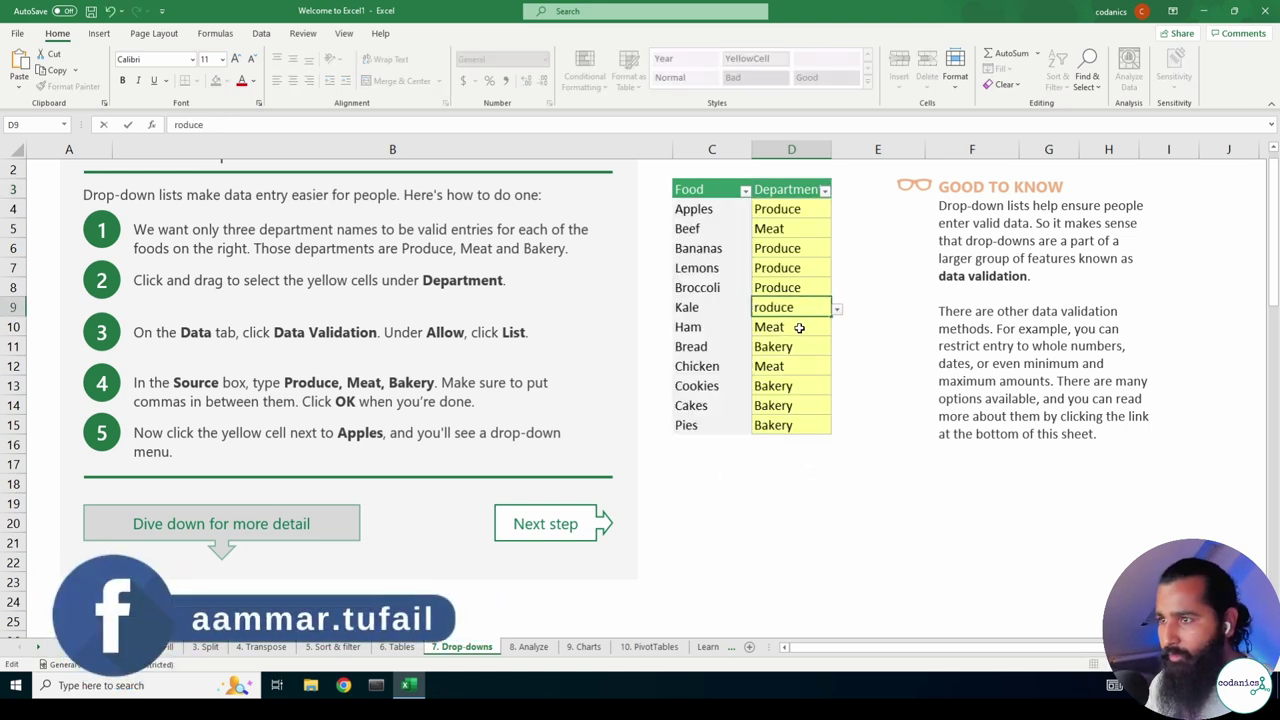
{"action": "type", "text": "p"}
{"action": "key", "text": "End"}
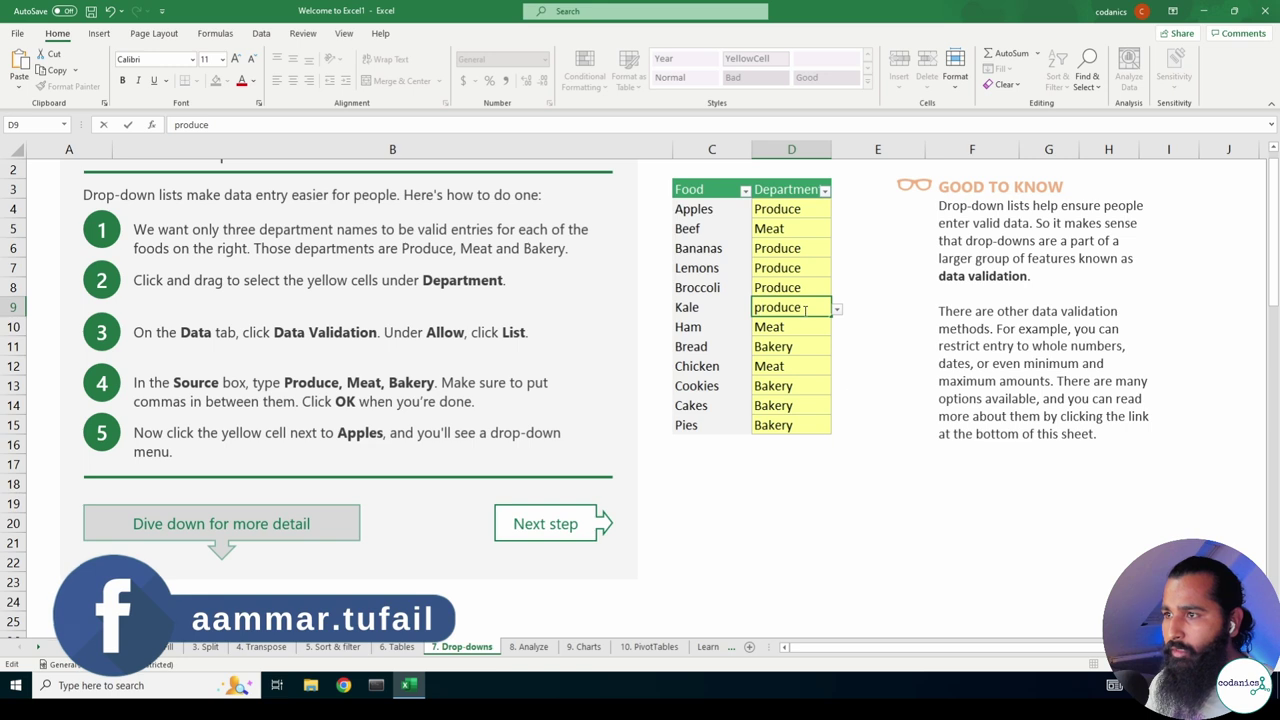
{"action": "type", "text": "s"}
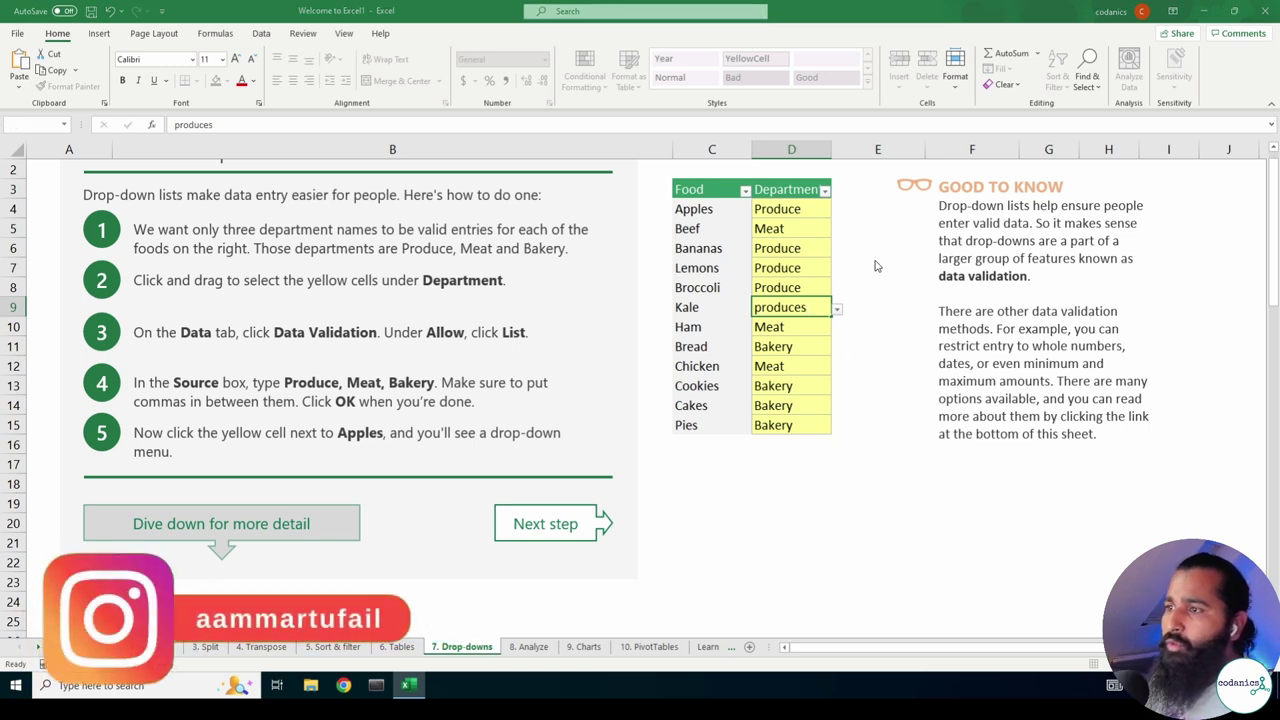
{"action": "key", "text": "Return"}
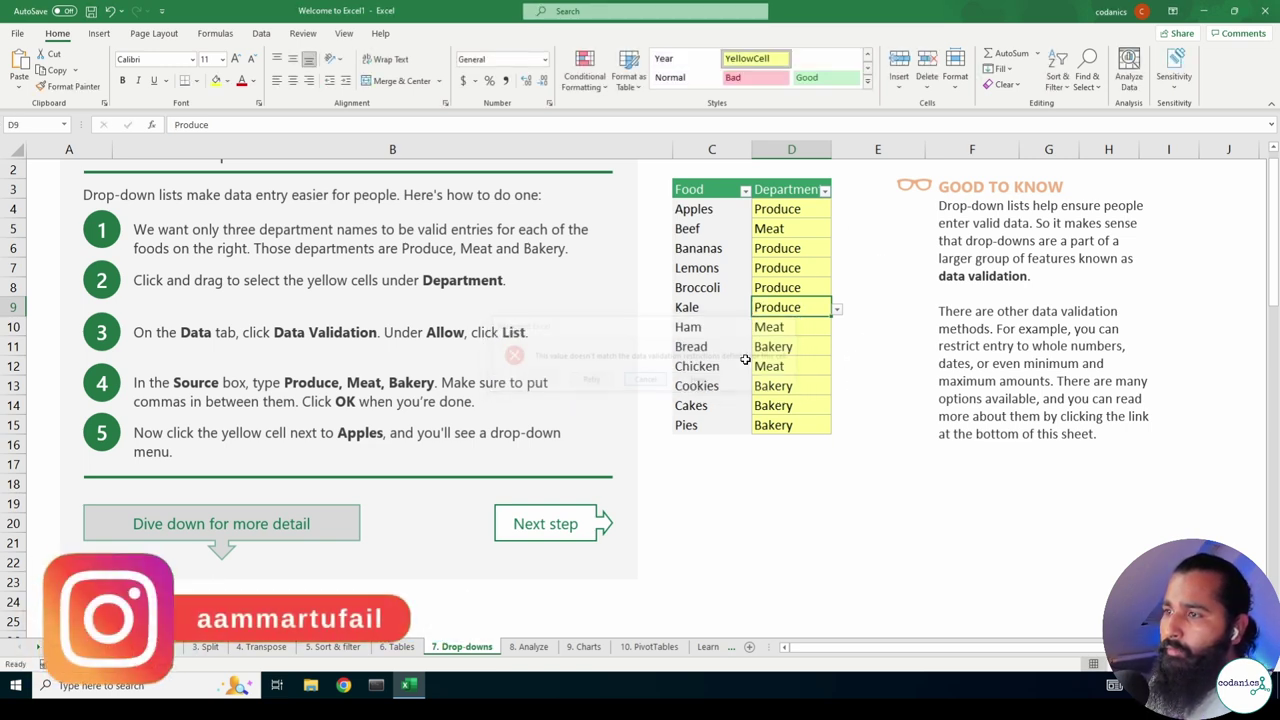
{"action": "left_click", "coordinate": [646, 381]}
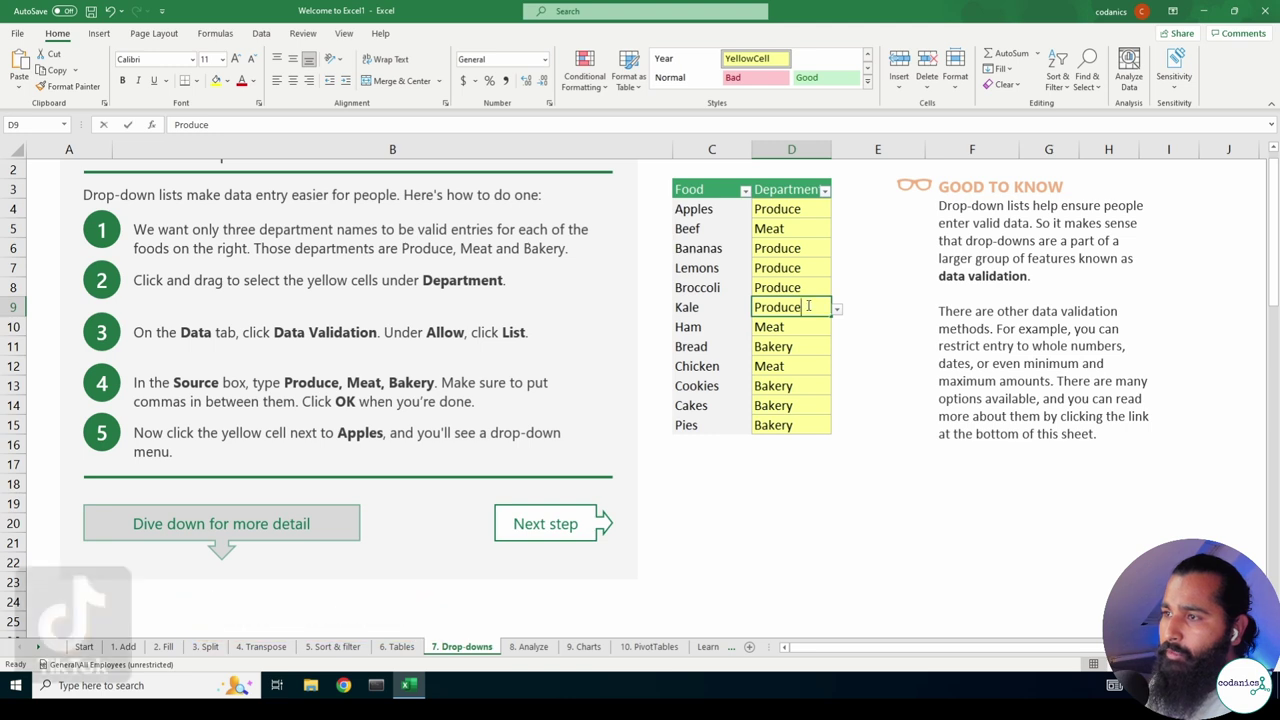
{"action": "left_click_drag", "start_coordinate": [808, 306], "coordinate": [863, 352]}
Select the twelve Department cells D4:D15 and look over the Department filter list.
{"action": "left_click", "coordinate": [795, 442]}
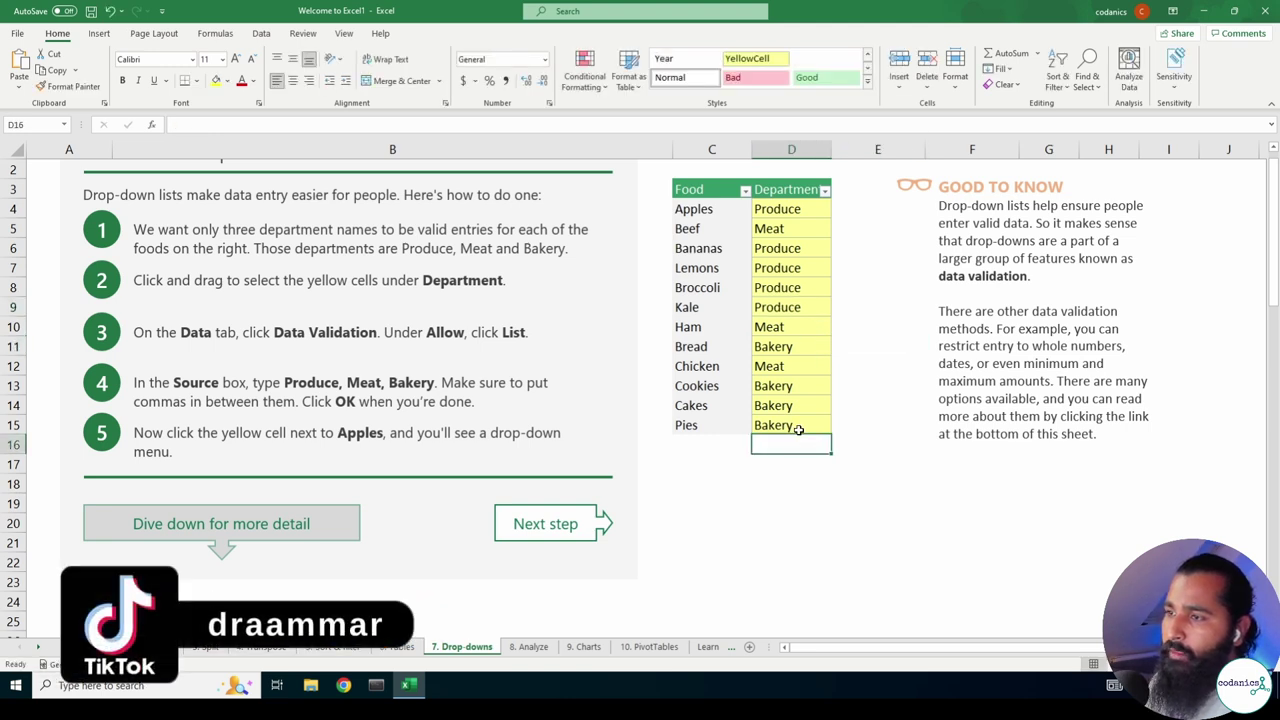
{"action": "left_click", "coordinate": [789, 228]}
{"action": "left_click_drag", "start_coordinate": [788, 210], "coordinate": [768, 424]}
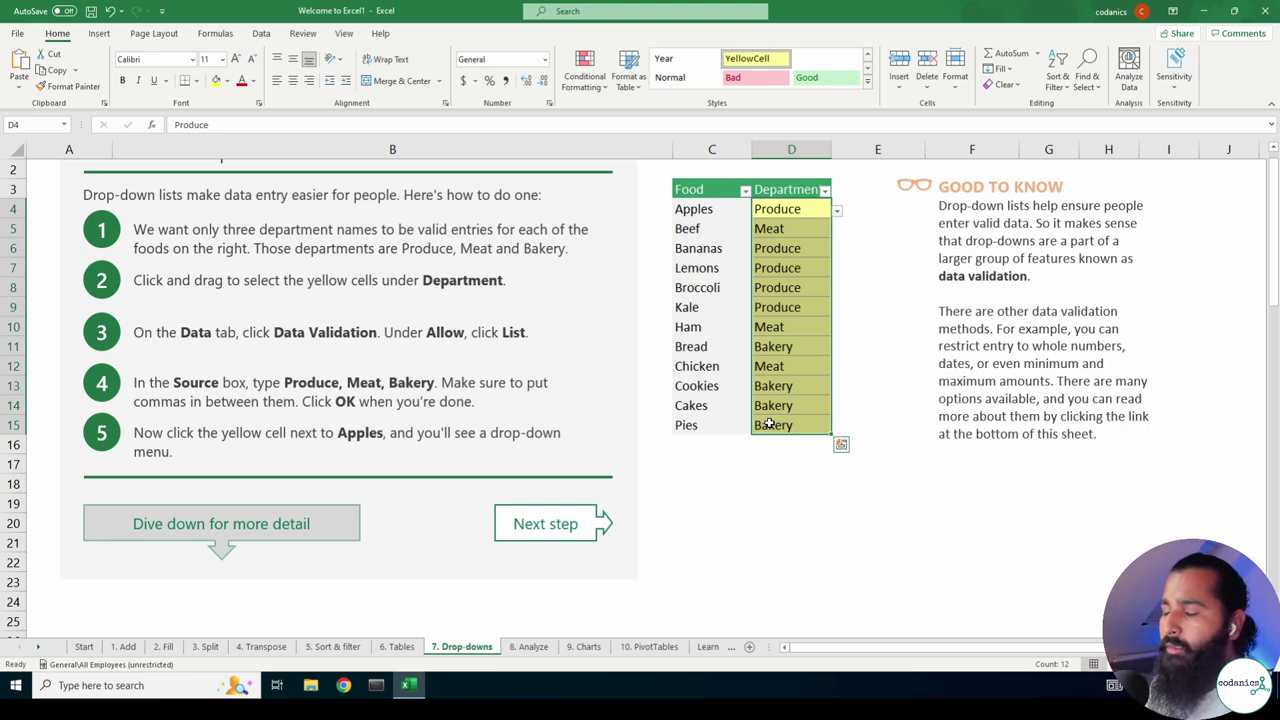
{"action": "left_click", "coordinate": [824, 190]}
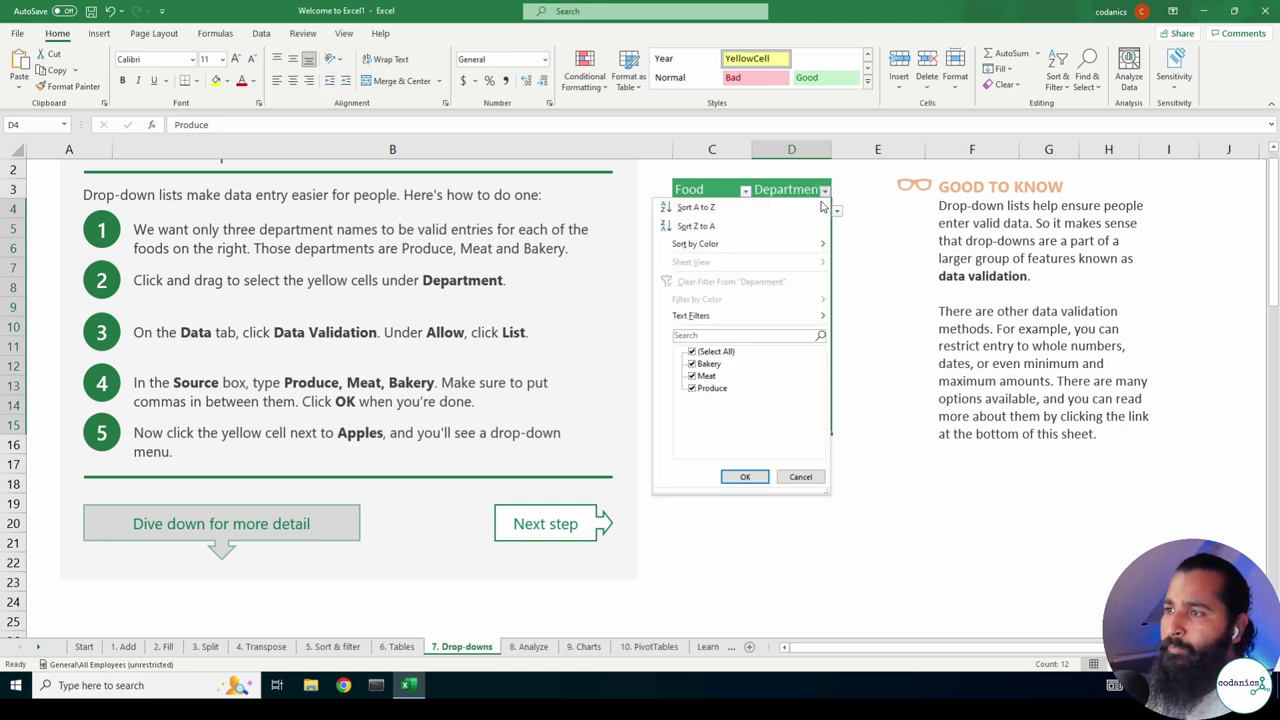
{"action": "left_click", "coordinate": [745, 477]}
Filter the Department column to show only Produce, excluding Bakery and Meat.
{"action": "left_click", "coordinate": [824, 191]}
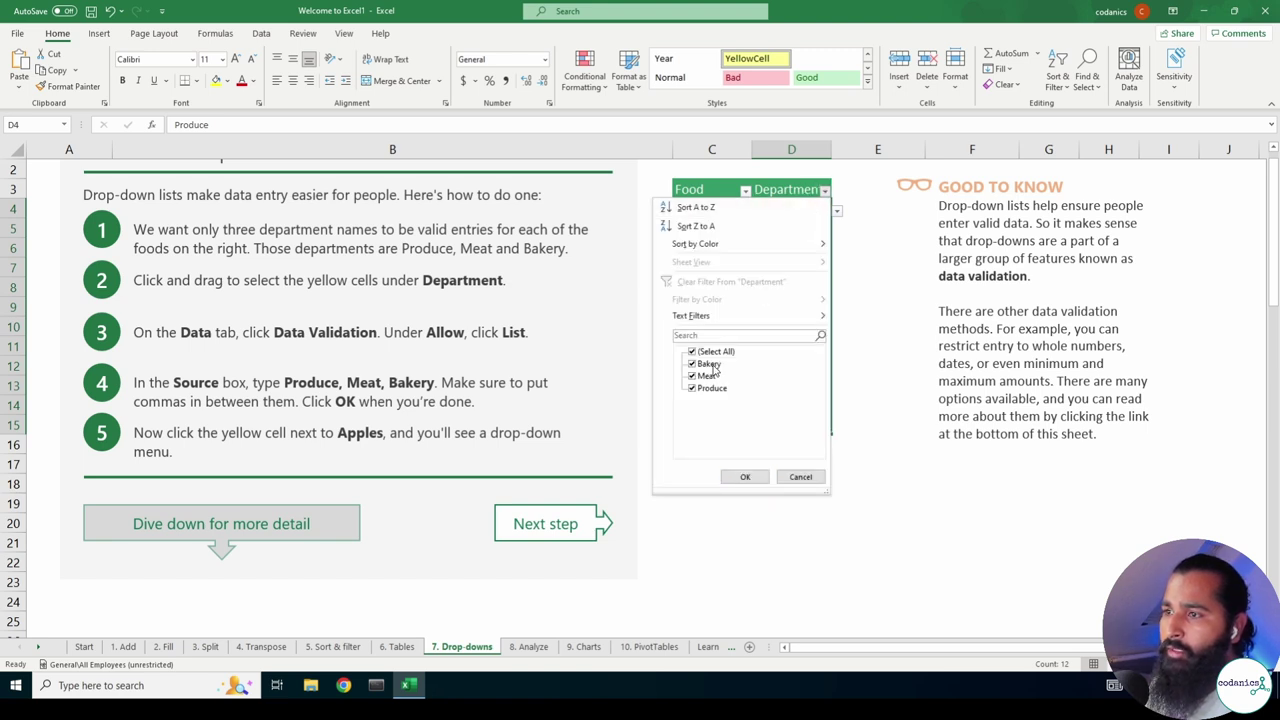
{"action": "left_click", "coordinate": [708, 364]}
{"action": "left_click", "coordinate": [706, 376]}
{"action": "left_click", "coordinate": [745, 477]}
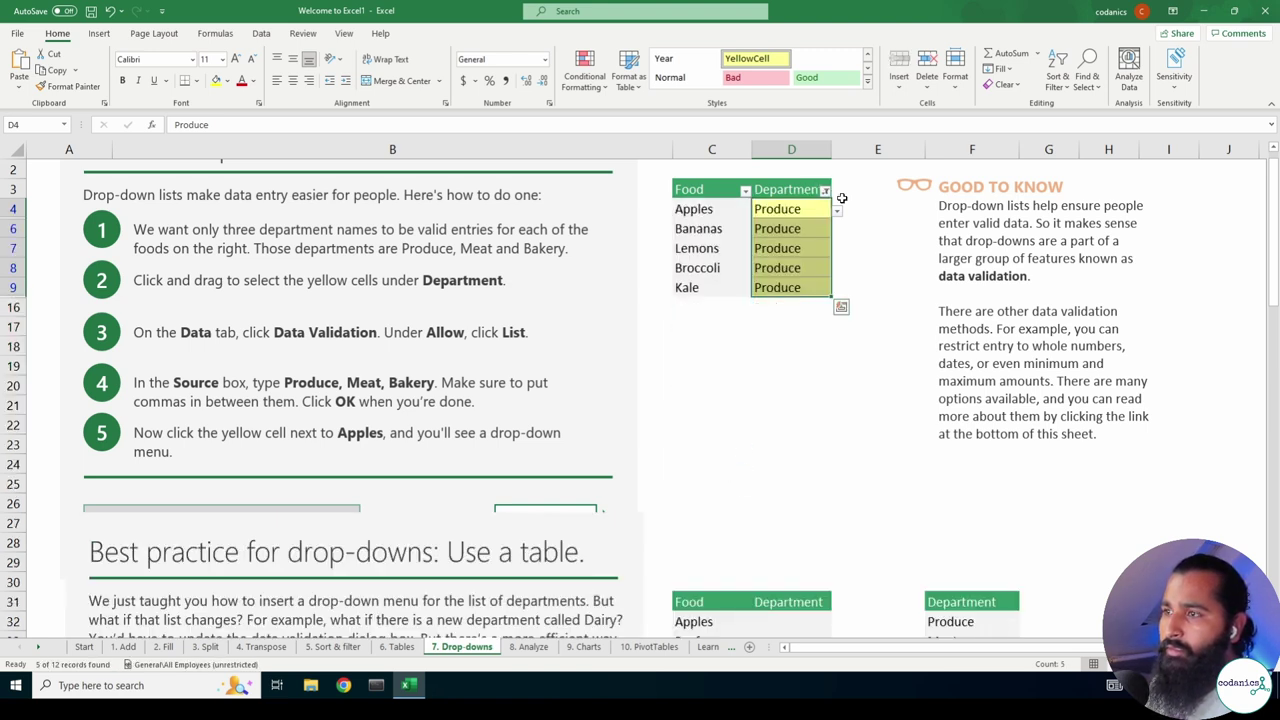
Reselect all departments so every food shows again.
{"action": "left_click", "coordinate": [824, 191]}
{"action": "left_click", "coordinate": [714, 355]}
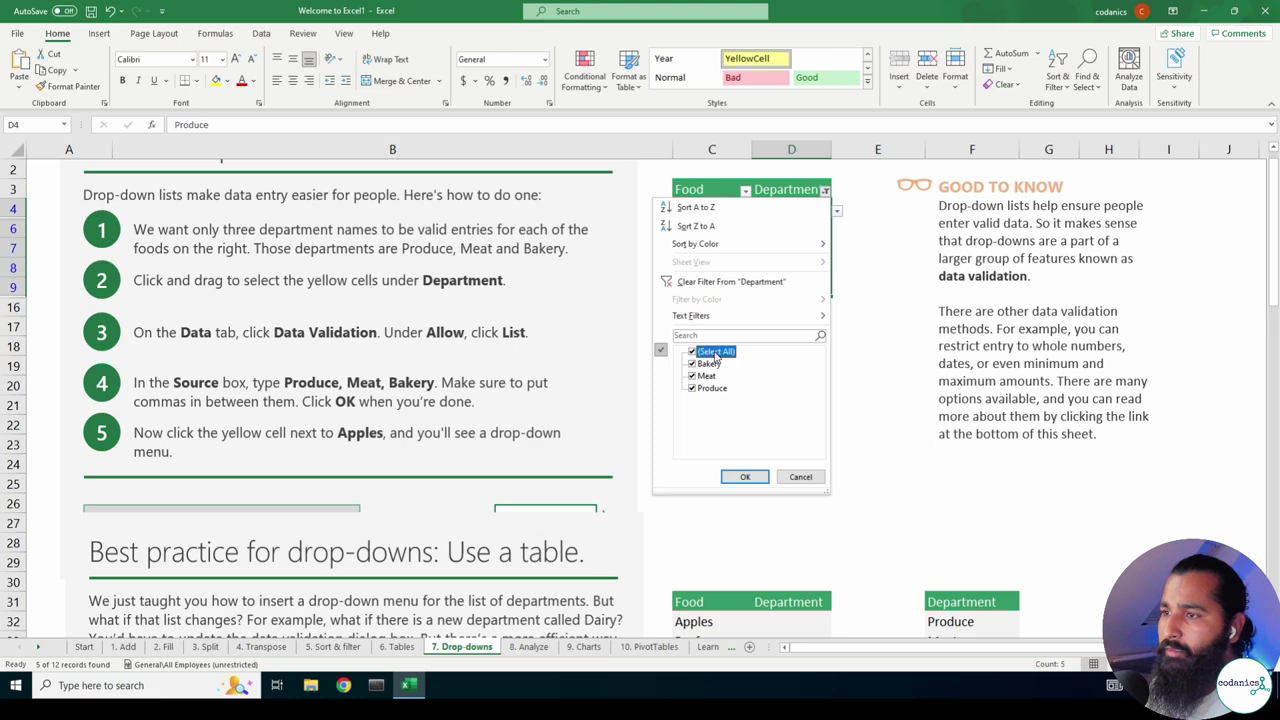
{"action": "left_click", "coordinate": [741, 477]}
{"action": "scroll", "coordinate": [821, 422], "scroll_direction": "down", "scroll_amount": 3}
Convert the Produce, Meat, Bakery list in column F into a table with headers via Ctrl+T.
{"action": "scroll", "coordinate": [821, 422], "scroll_direction": "down", "scroll_amount": 4}
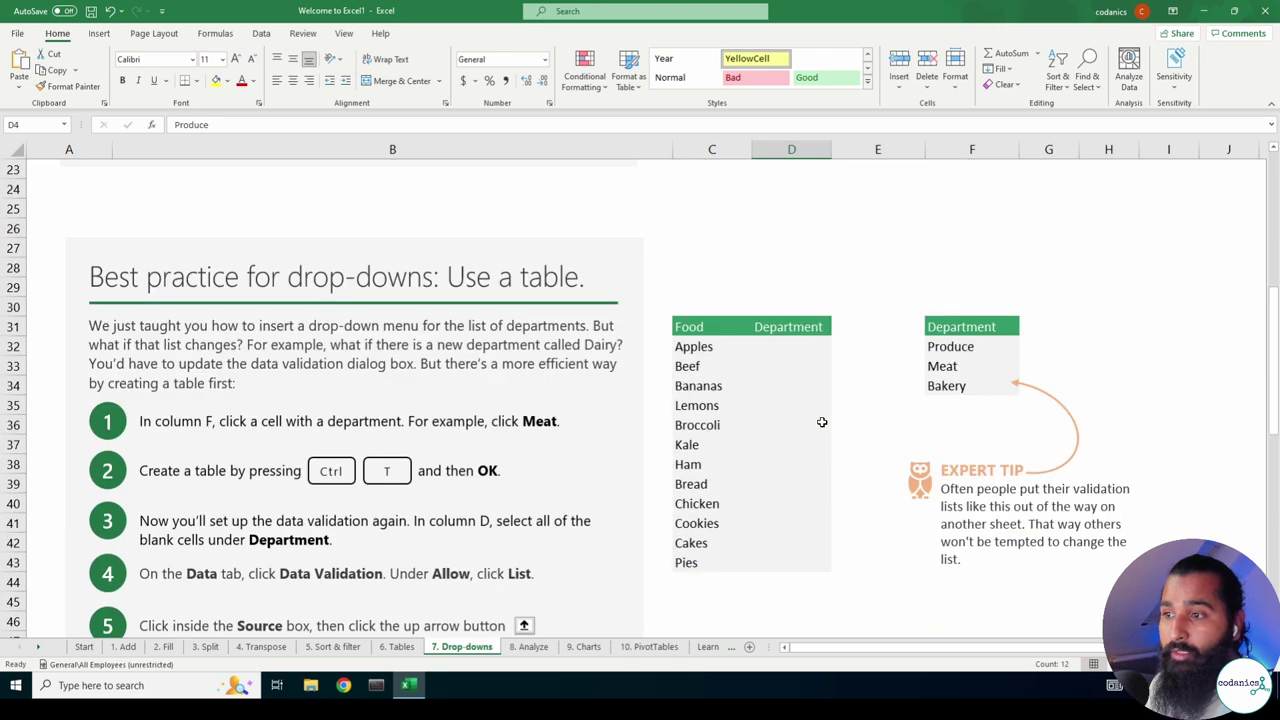
{"action": "scroll", "coordinate": [821, 422], "scroll_direction": "down", "scroll_amount": 2}
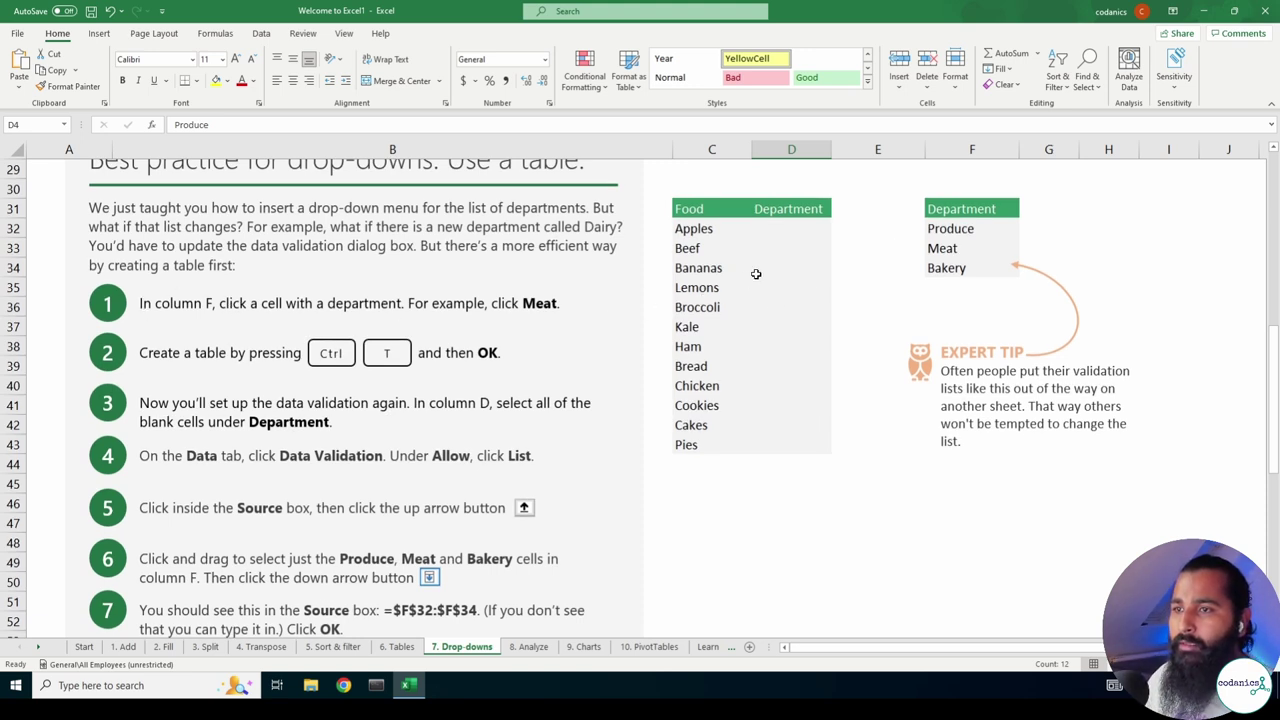
{"action": "left_click", "coordinate": [806, 232]}
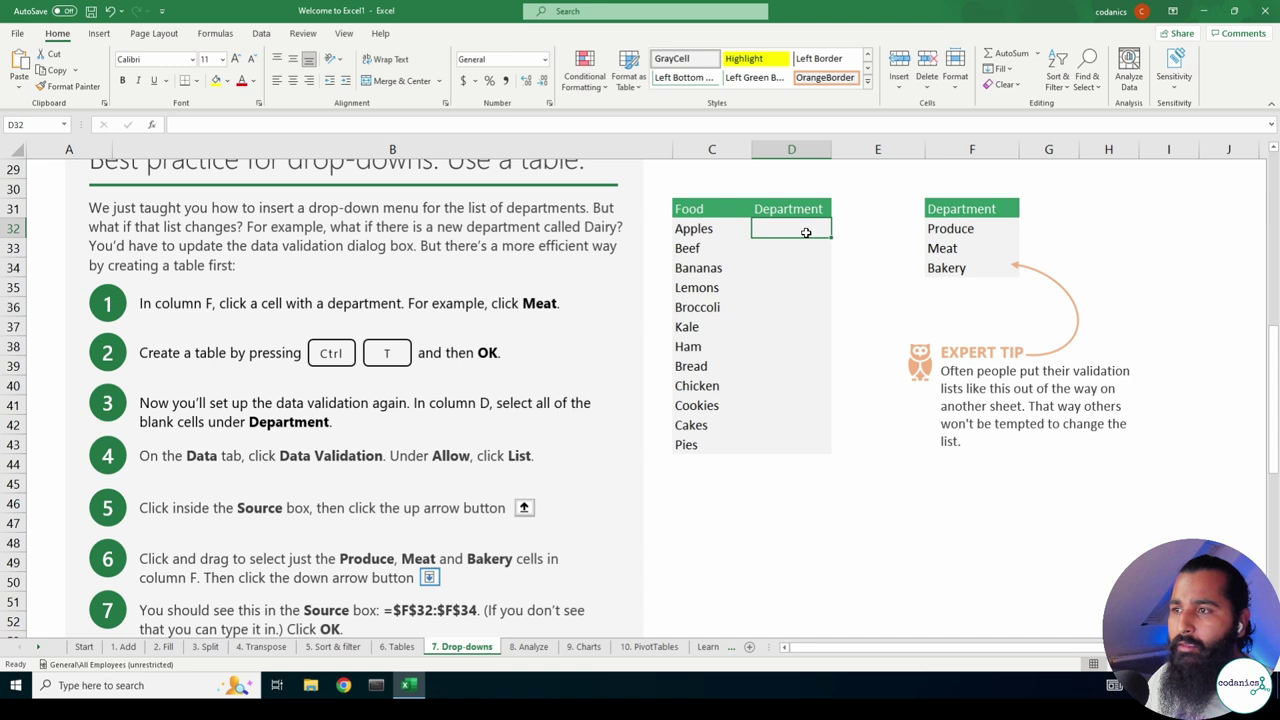
{"action": "left_click", "coordinate": [955, 247]}
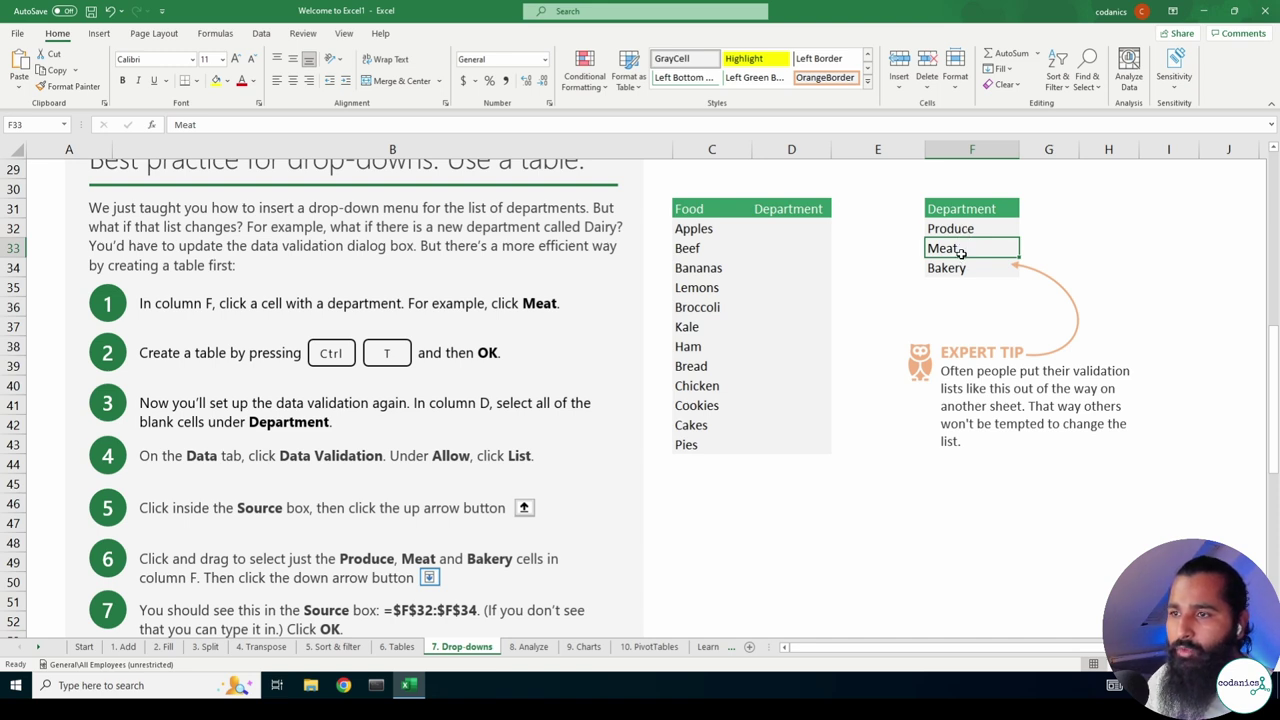
{"action": "key", "text": "ctrl+t"}
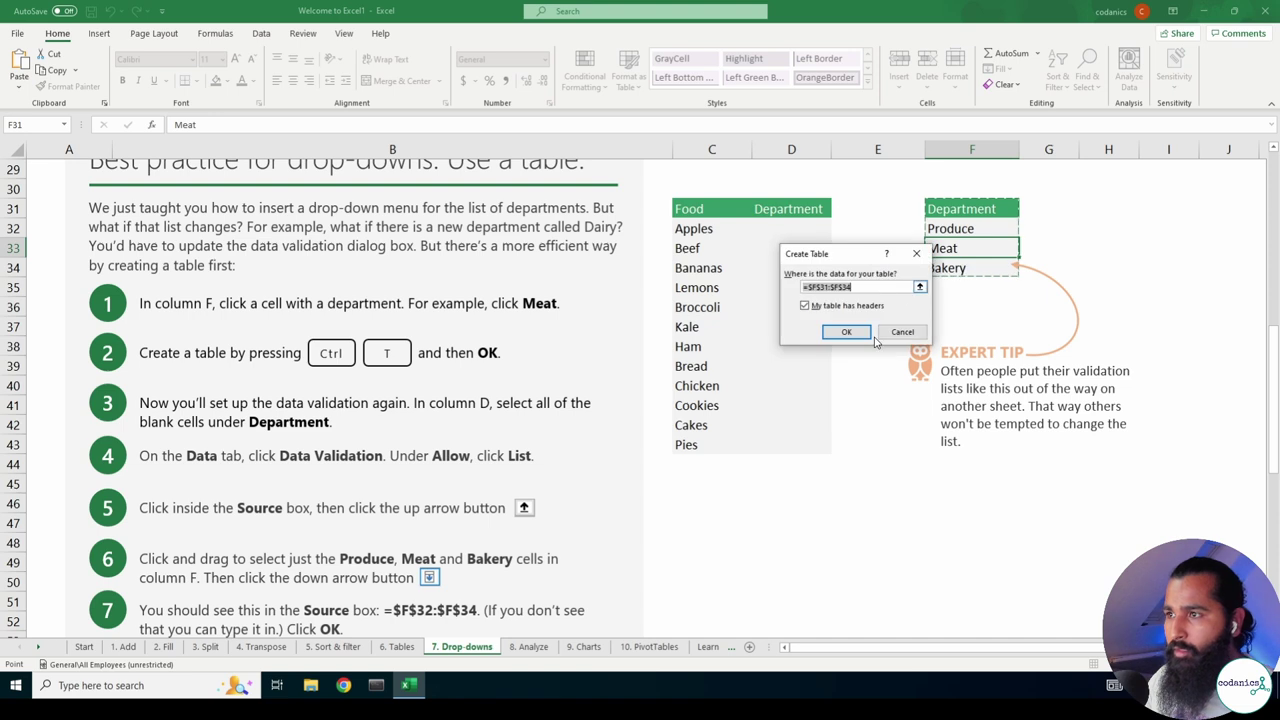
{"action": "left_click", "coordinate": [846, 331]}
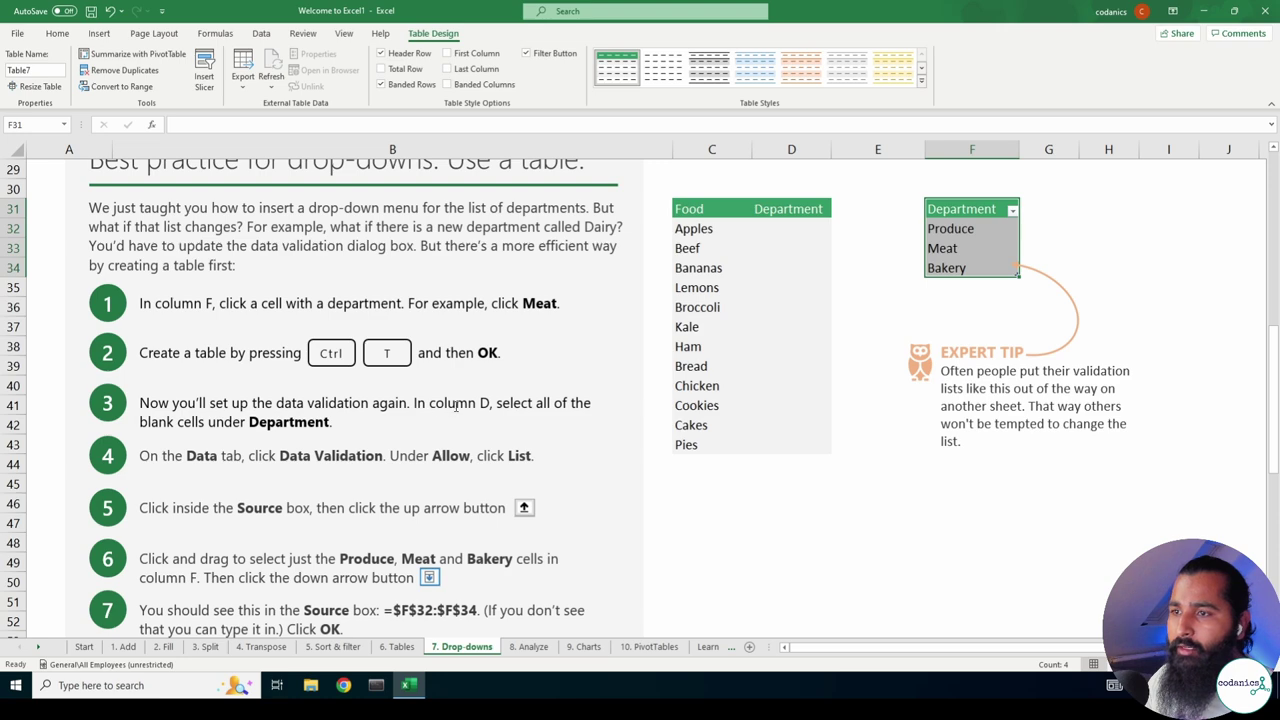
Give D32:D43 a List validation sourced from =$F$32:$F$34.
{"action": "left_click_drag", "start_coordinate": [768, 228], "coordinate": [771, 446]}
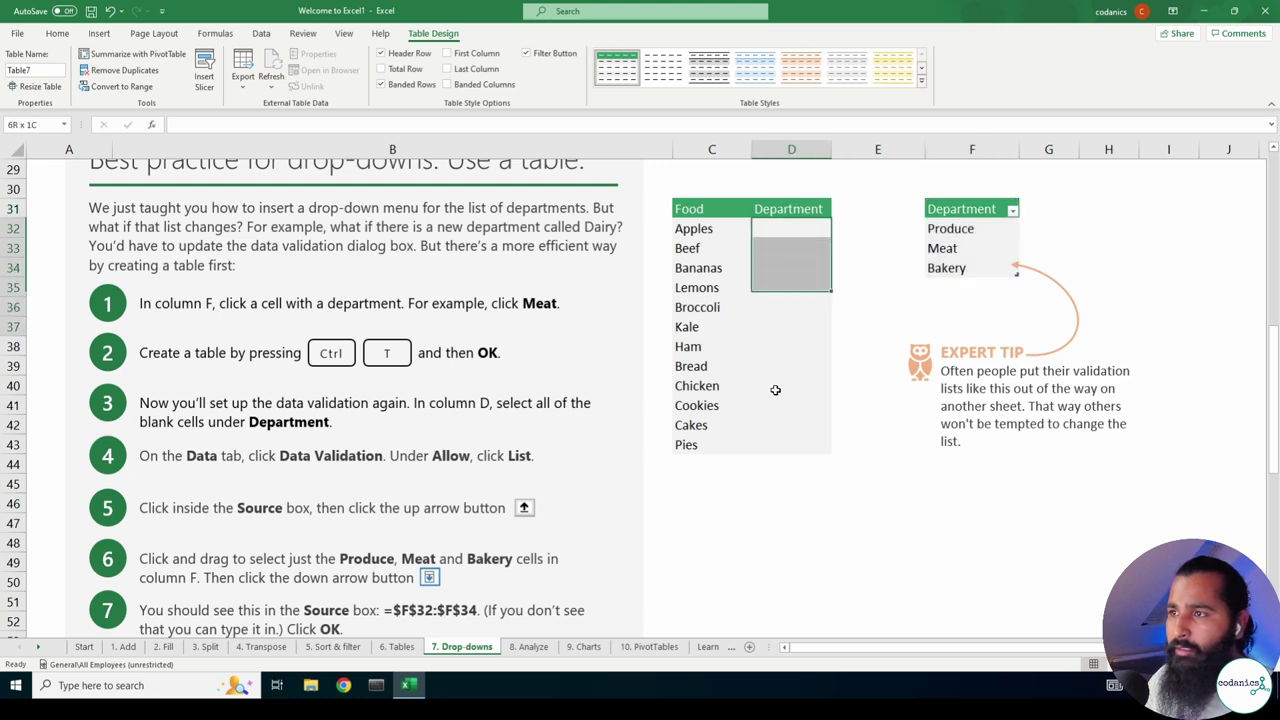
{"action": "left_click", "coordinate": [261, 33]}
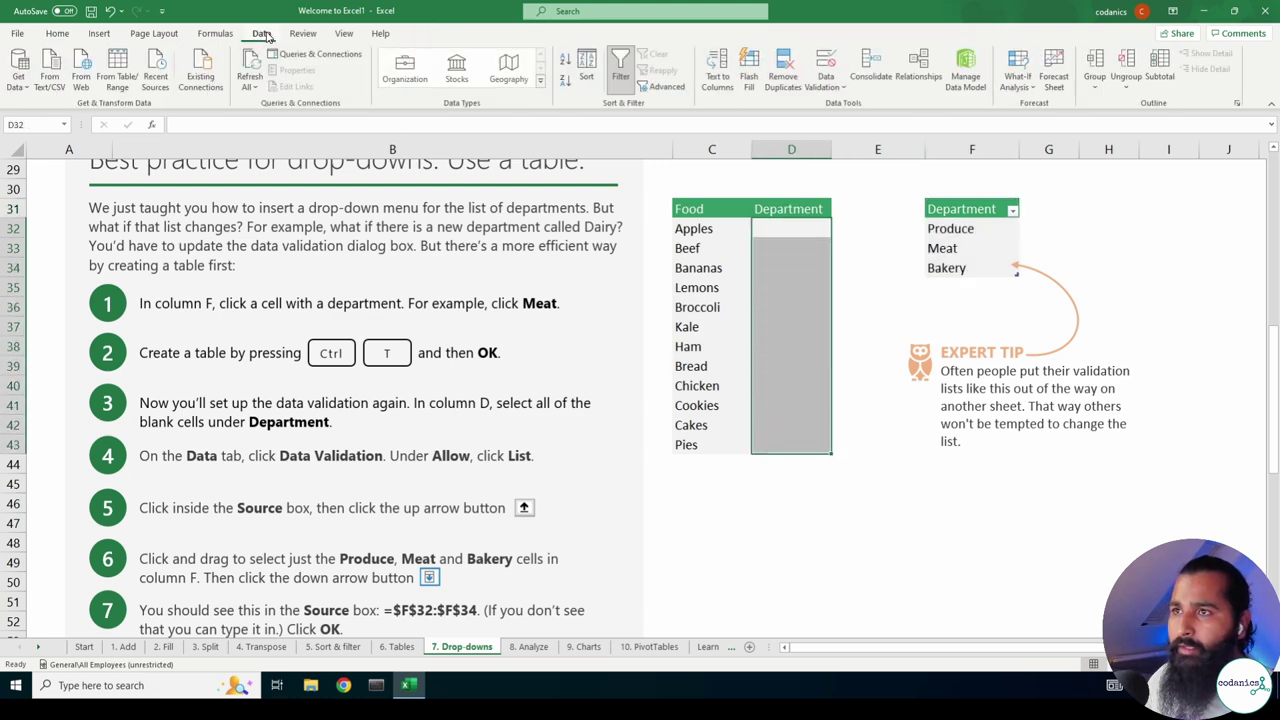
{"action": "left_click", "coordinate": [826, 80]}
{"action": "left_click", "coordinate": [838, 108]}
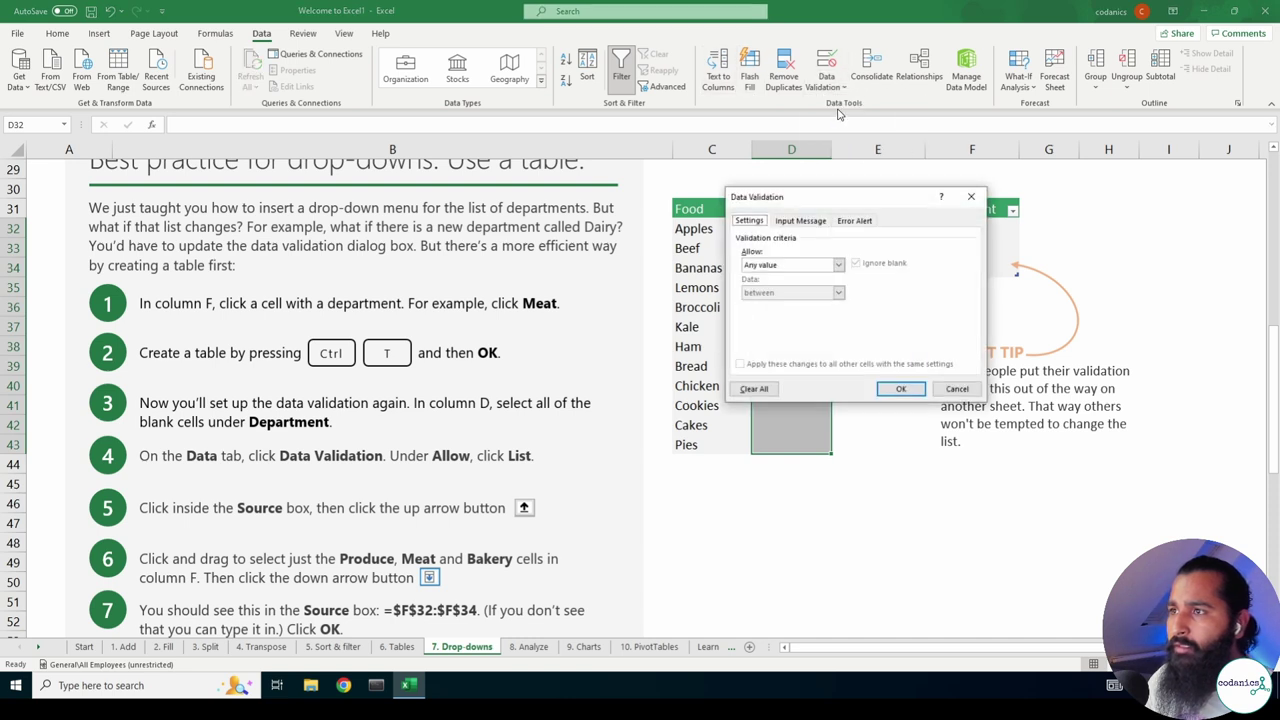
{"action": "left_click", "coordinate": [818, 266]}
{"action": "left_click", "coordinate": [792, 302]}
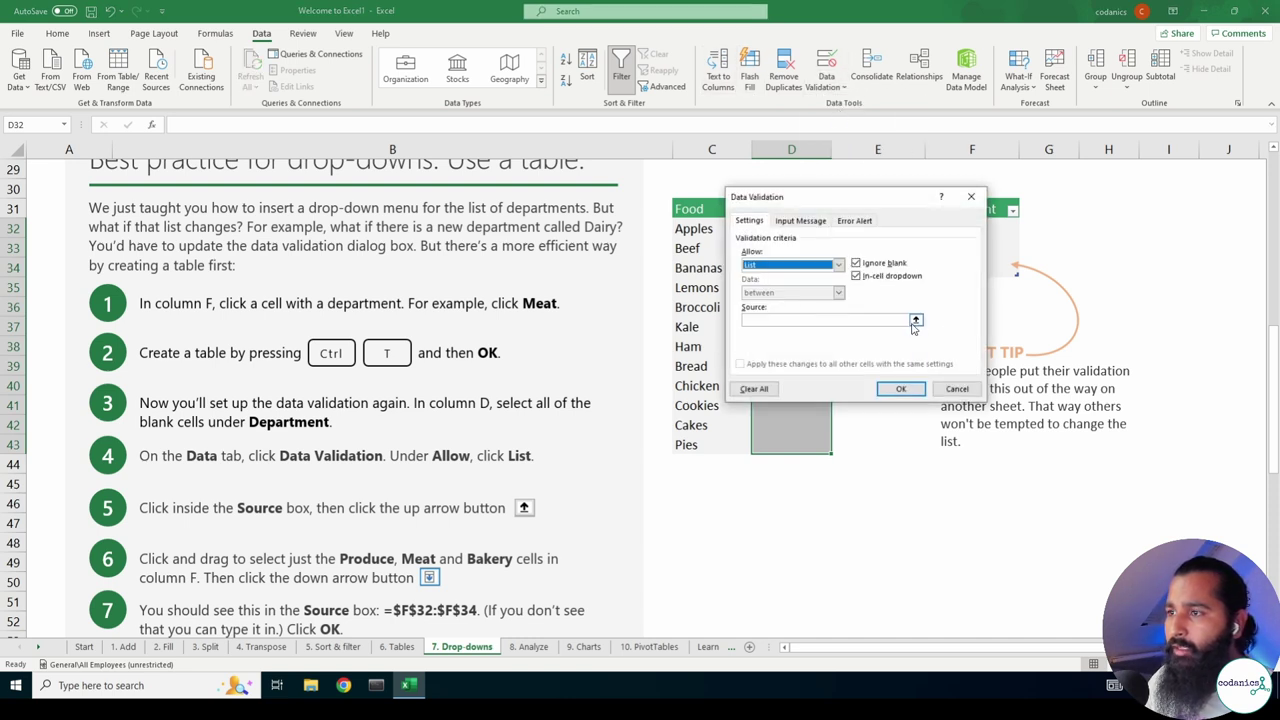
{"action": "left_click_drag", "start_coordinate": [893, 205], "coordinate": [636, 186]}
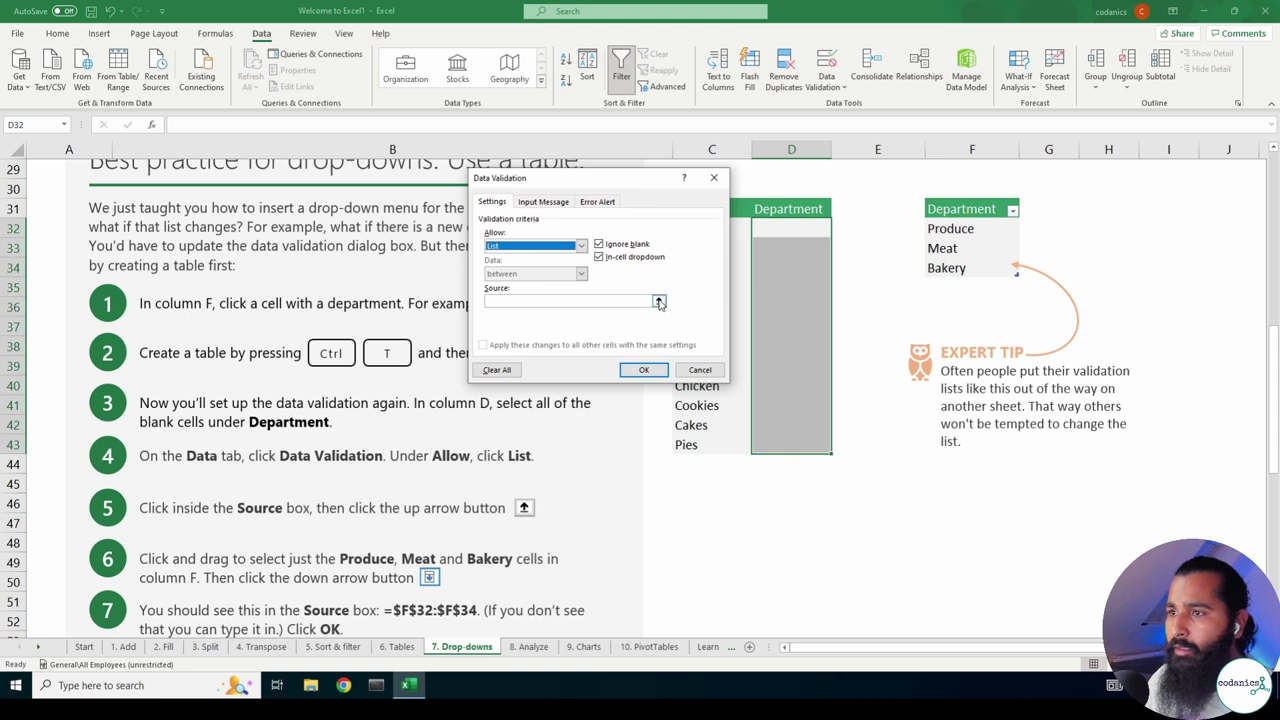
{"action": "left_click", "coordinate": [659, 302]}
{"action": "left_click_drag", "start_coordinate": [933, 227], "coordinate": [946, 268]}
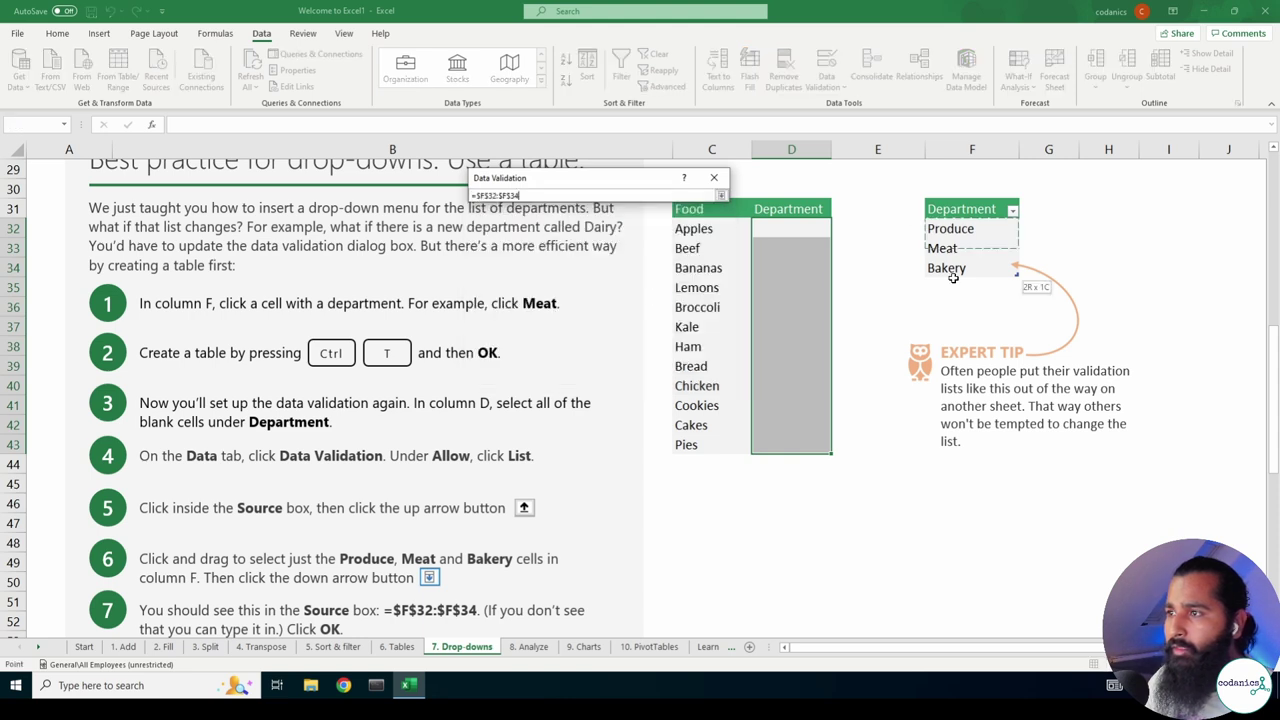
{"action": "left_click", "coordinate": [721, 195]}
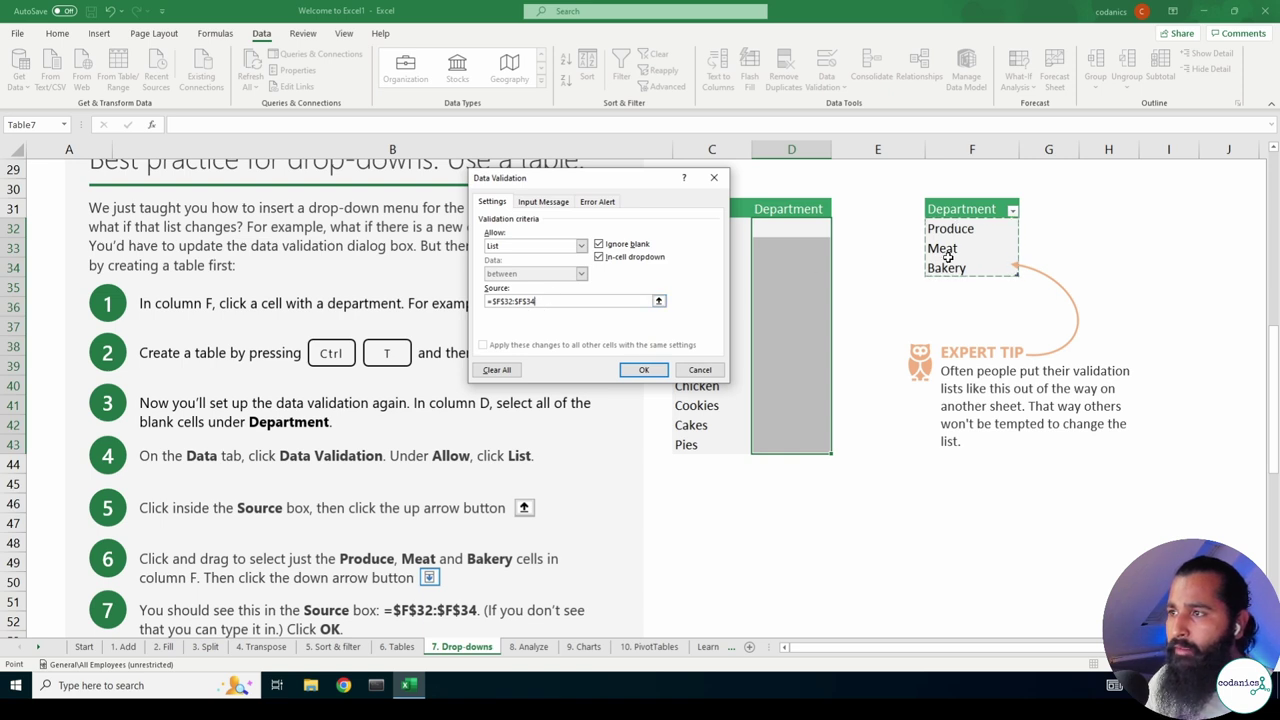
{"action": "left_click", "coordinate": [642, 371]}
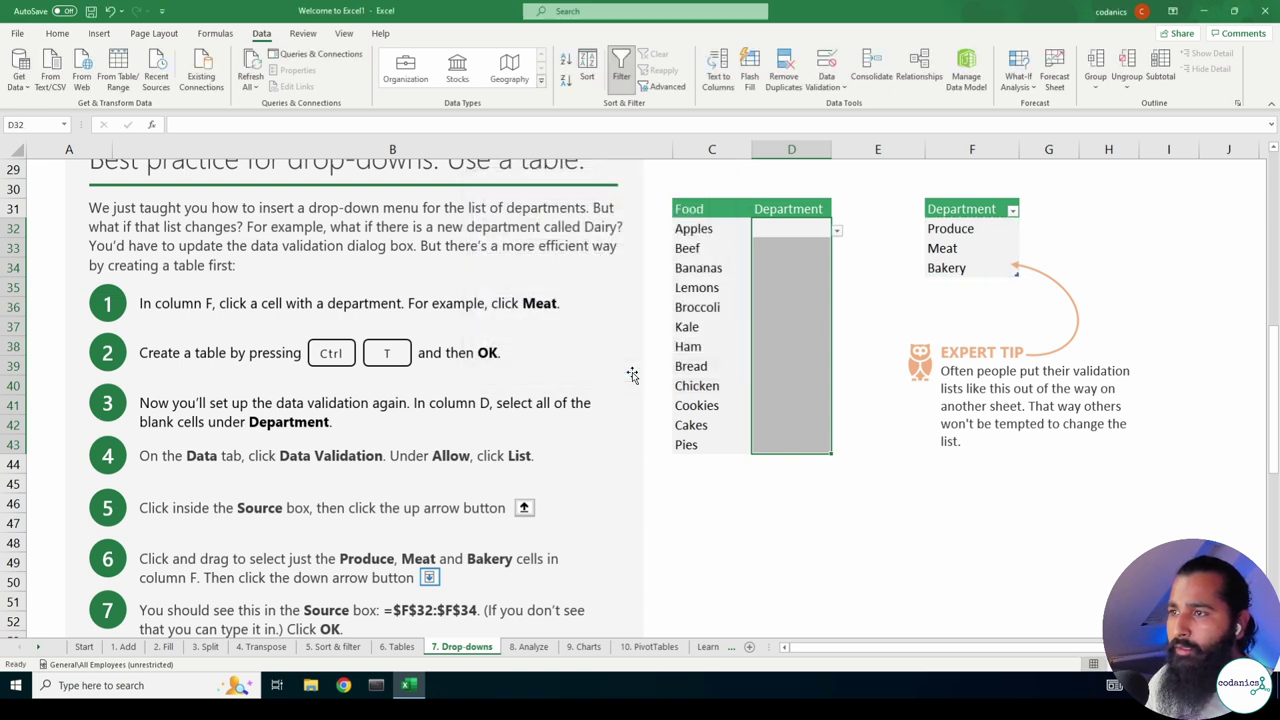
Test the D32 and D33 drop-downs, then select the department cells F32:F34.
{"action": "left_click", "coordinate": [828, 231]}
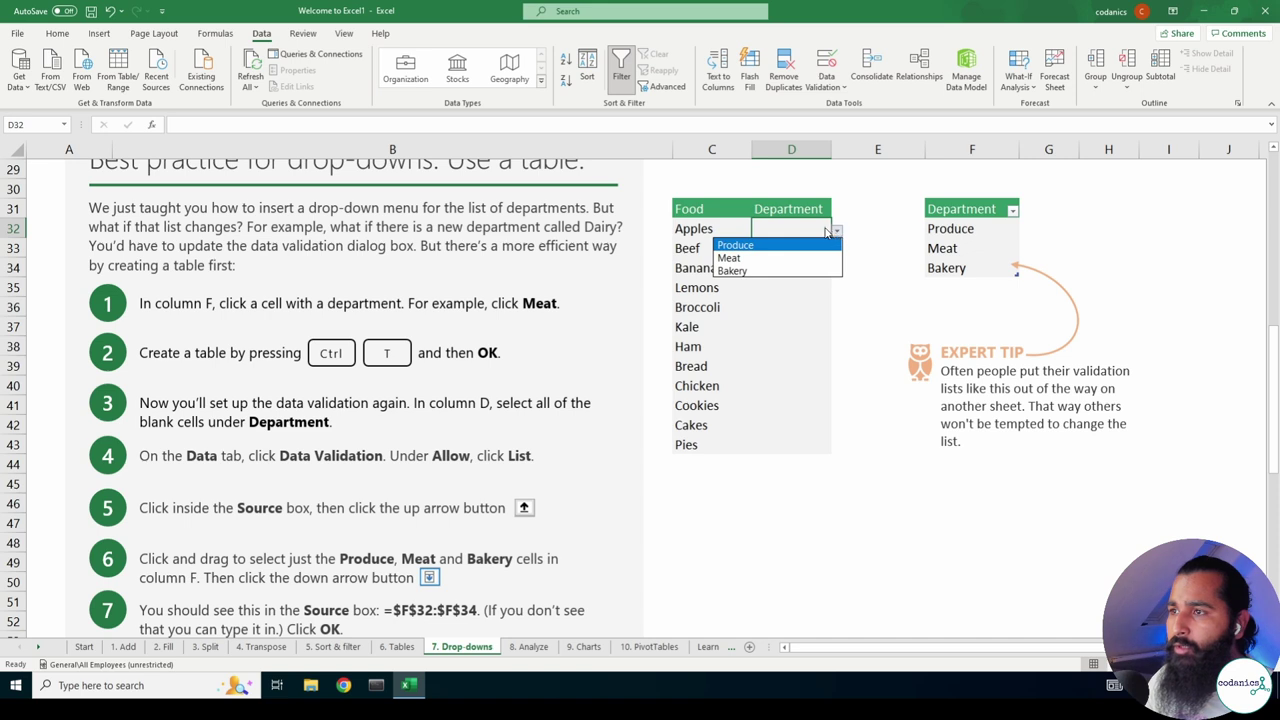
{"action": "left_click", "coordinate": [835, 231]}
{"action": "left_click", "coordinate": [826, 247]}
{"action": "left_click", "coordinate": [836, 250]}
{"action": "left_click", "coordinate": [836, 250]}
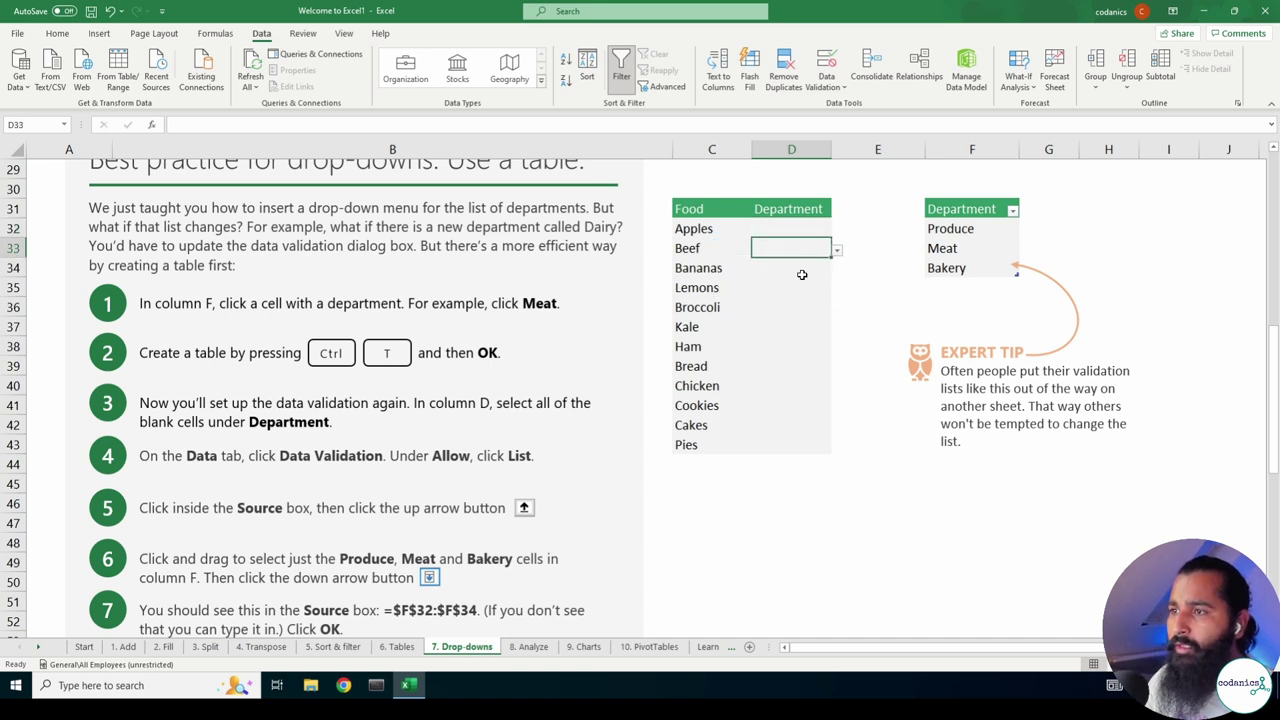
{"action": "left_click", "coordinate": [836, 250]}
{"action": "left_click", "coordinate": [836, 250]}
{"action": "left_click", "coordinate": [953, 232]}
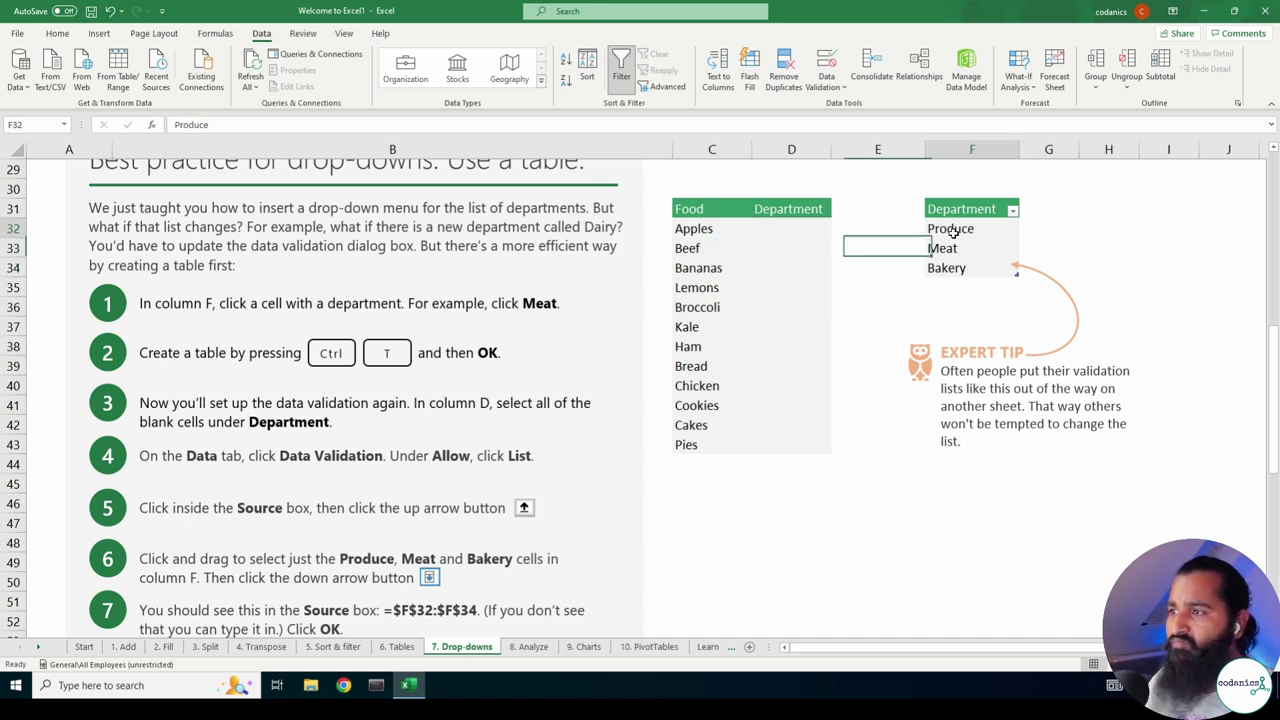
{"action": "left_click_drag", "start_coordinate": [953, 232], "coordinate": [950, 270]}
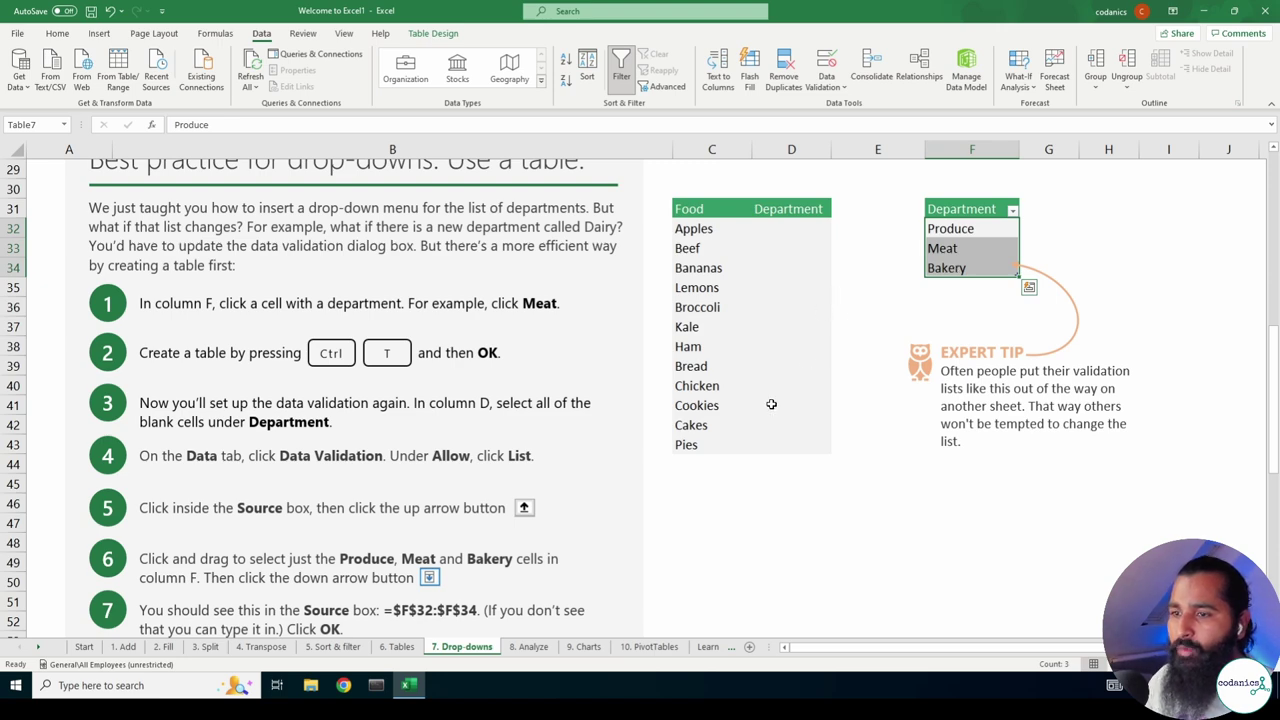
{"action": "scroll", "coordinate": [771, 404], "scroll_direction": "down", "scroll_amount": 2}
{"action": "scroll", "coordinate": [764, 460], "scroll_direction": "down", "scroll_amount": 2}
{"action": "scroll", "coordinate": [768, 460], "scroll_direction": "down", "scroll_amount": 3}
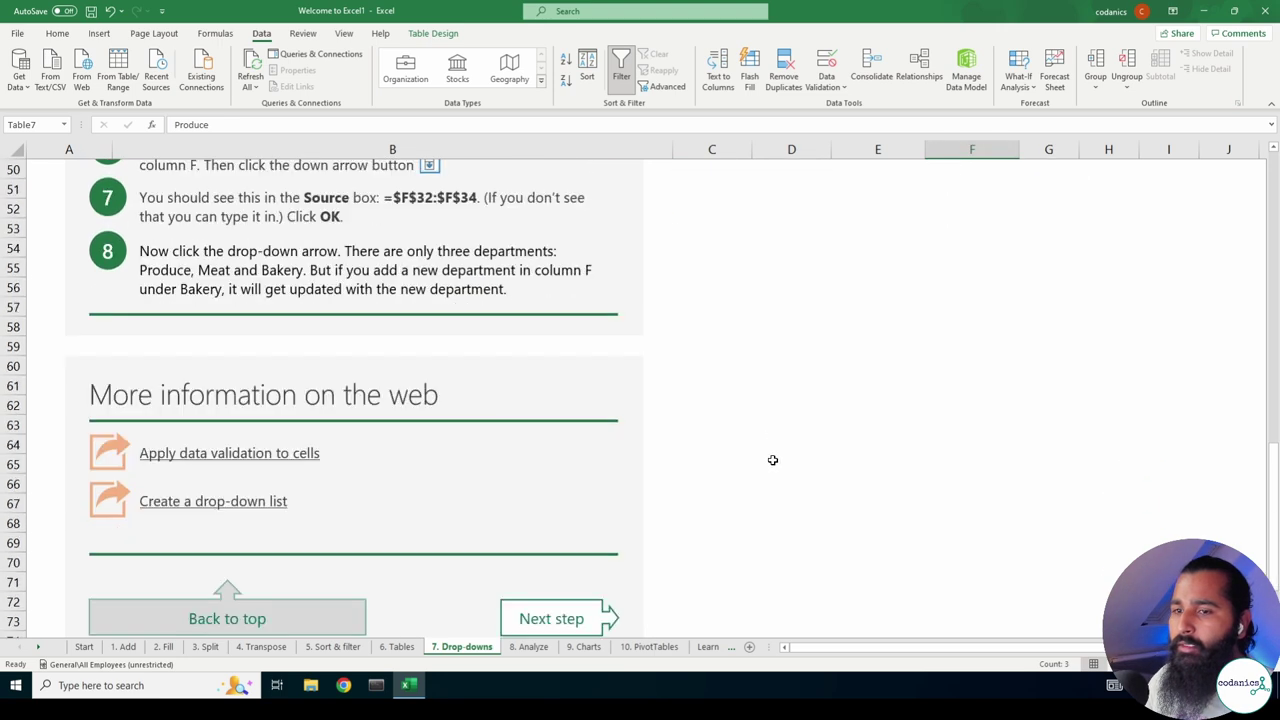
{"action": "scroll", "coordinate": [772, 460], "scroll_direction": "down", "scroll_amount": 2}
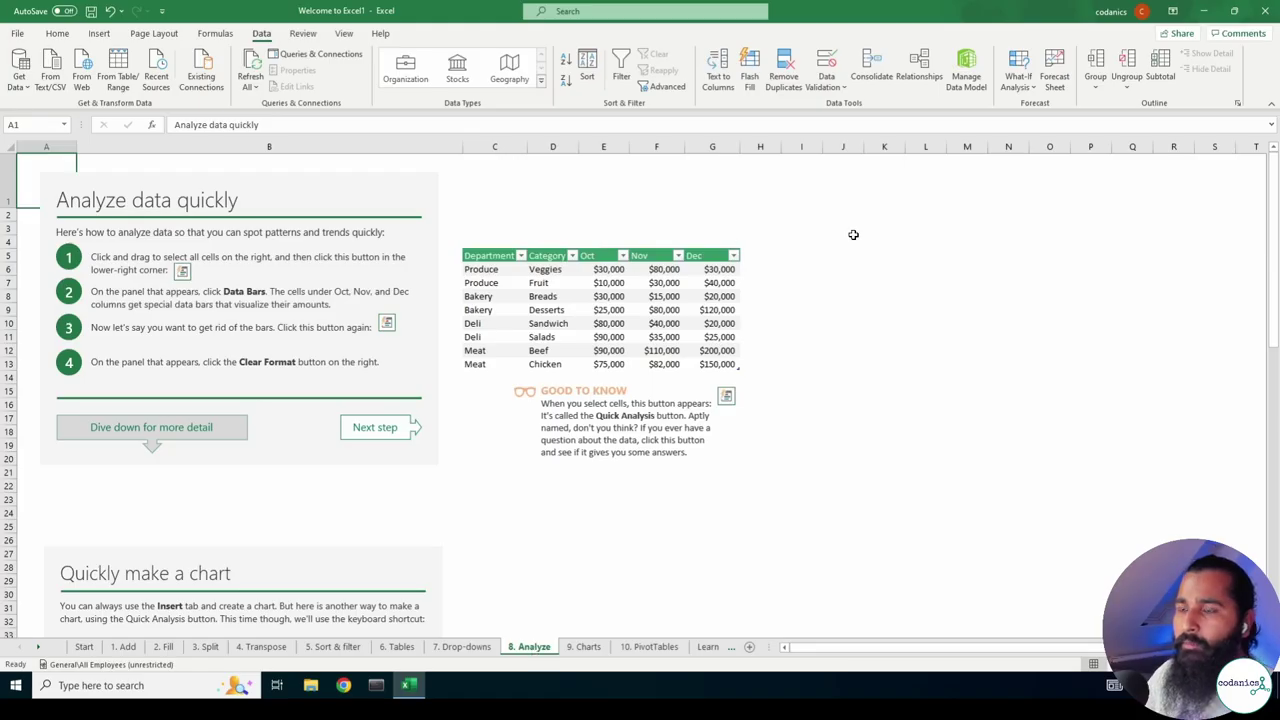
{"action": "scroll", "coordinate": [480, 323], "scroll_direction": "up", "scroll_amount": 1, "text": "ctrl"}
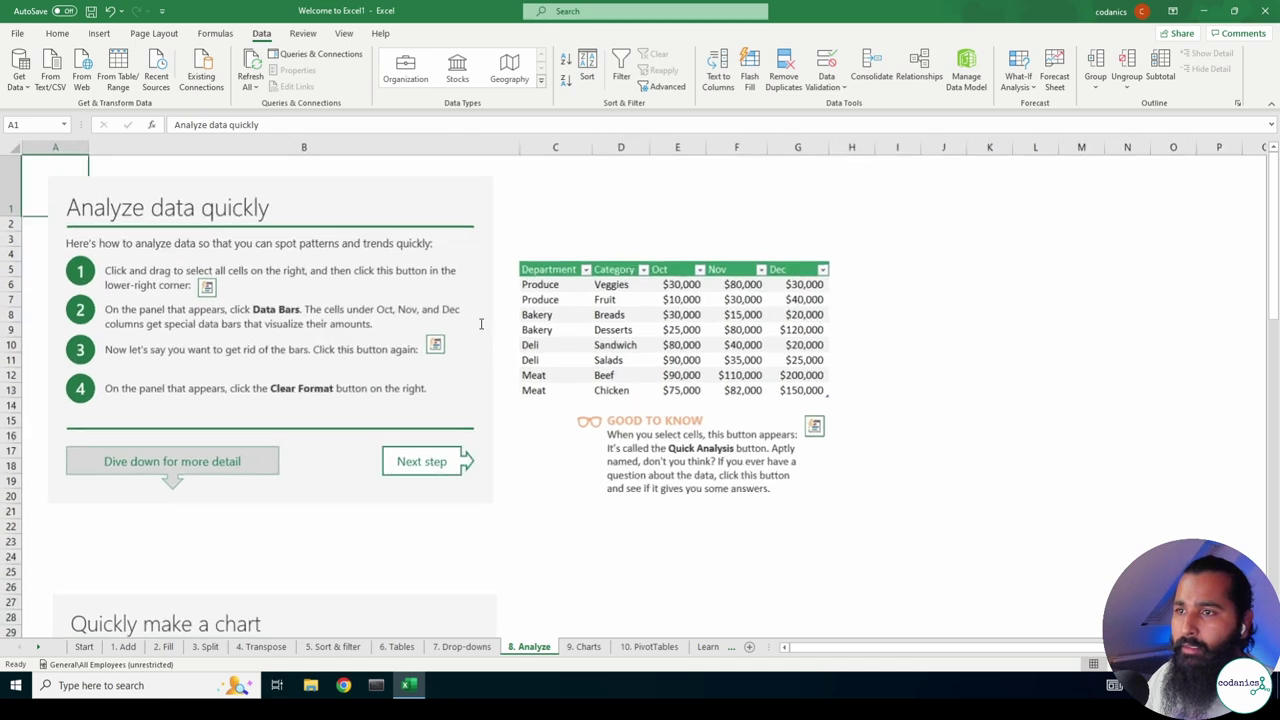
{"action": "scroll", "coordinate": [480, 323], "scroll_direction": "up", "scroll_amount": 1, "text": "ctrl"}
{"action": "scroll", "coordinate": [480, 323], "scroll_direction": "up", "scroll_amount": 1, "text": "ctrl"}
{"action": "scroll", "coordinate": [480, 323], "scroll_direction": "up", "scroll_amount": 1, "text": "ctrl"}
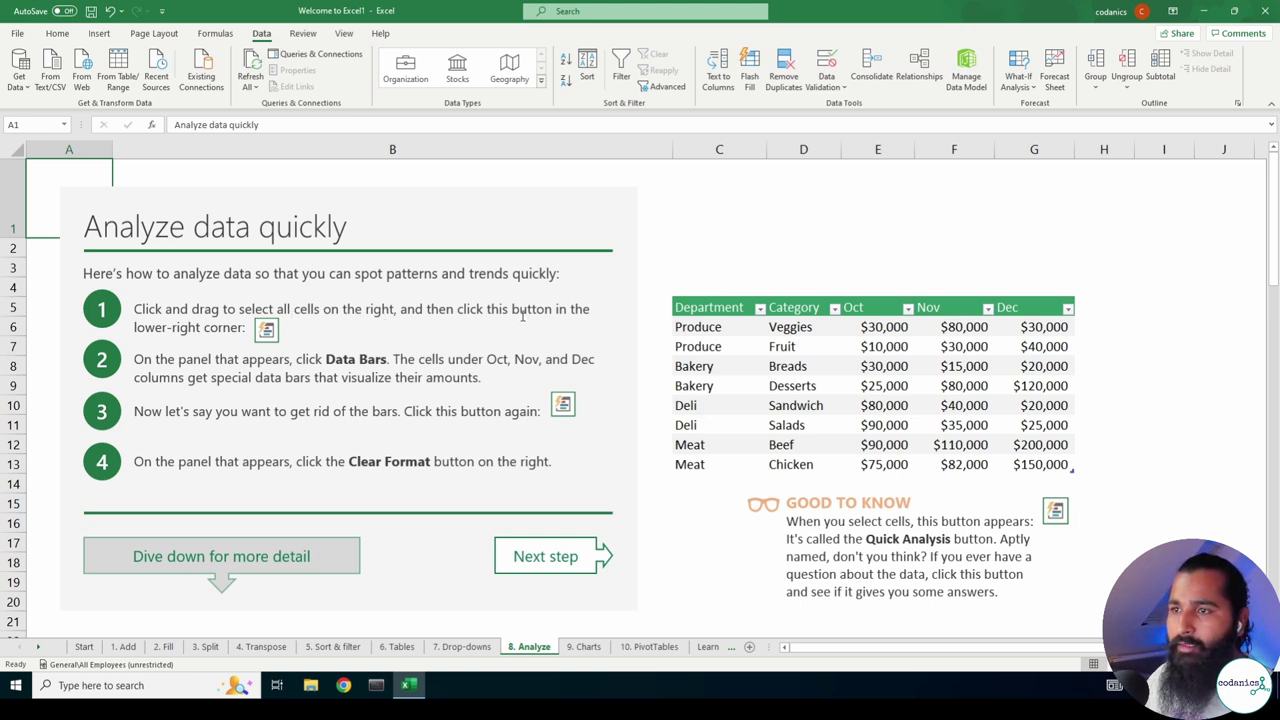
{"action": "left_click", "coordinate": [1112, 504]}
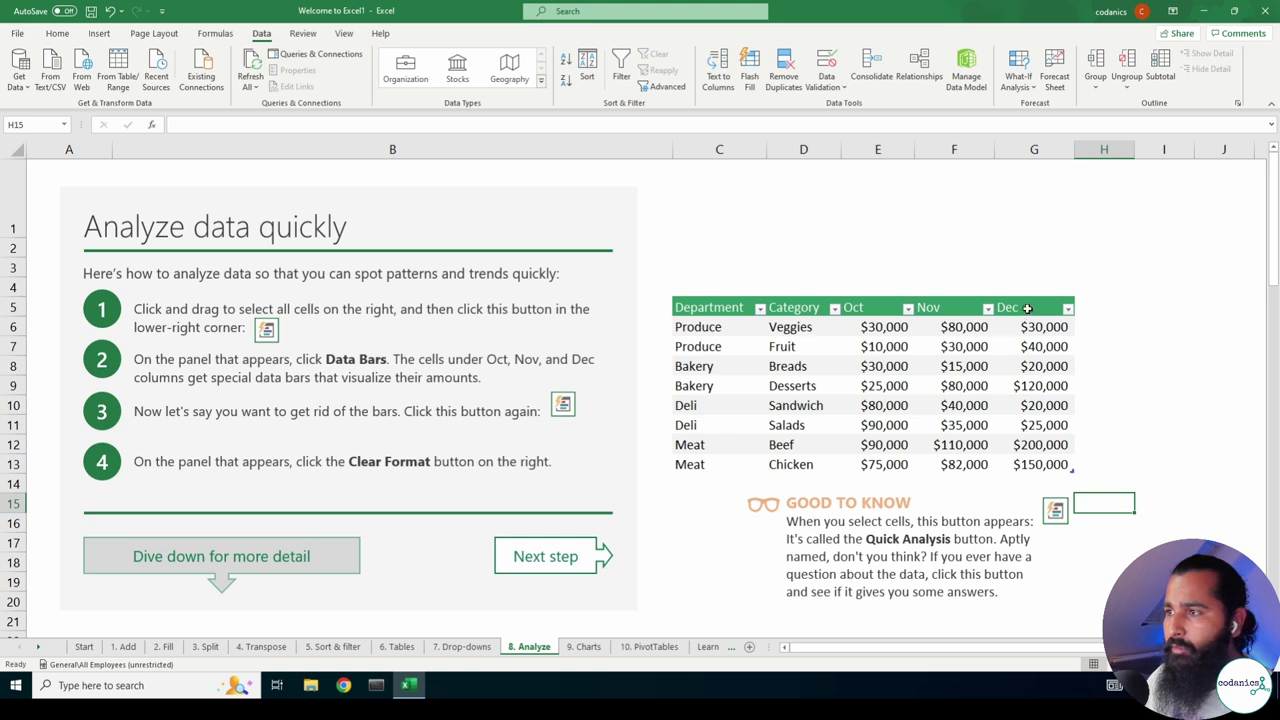
Add data bars to the Dec values through Quick Analysis.
{"action": "left_click_drag", "start_coordinate": [1030, 310], "coordinate": [1040, 464]}
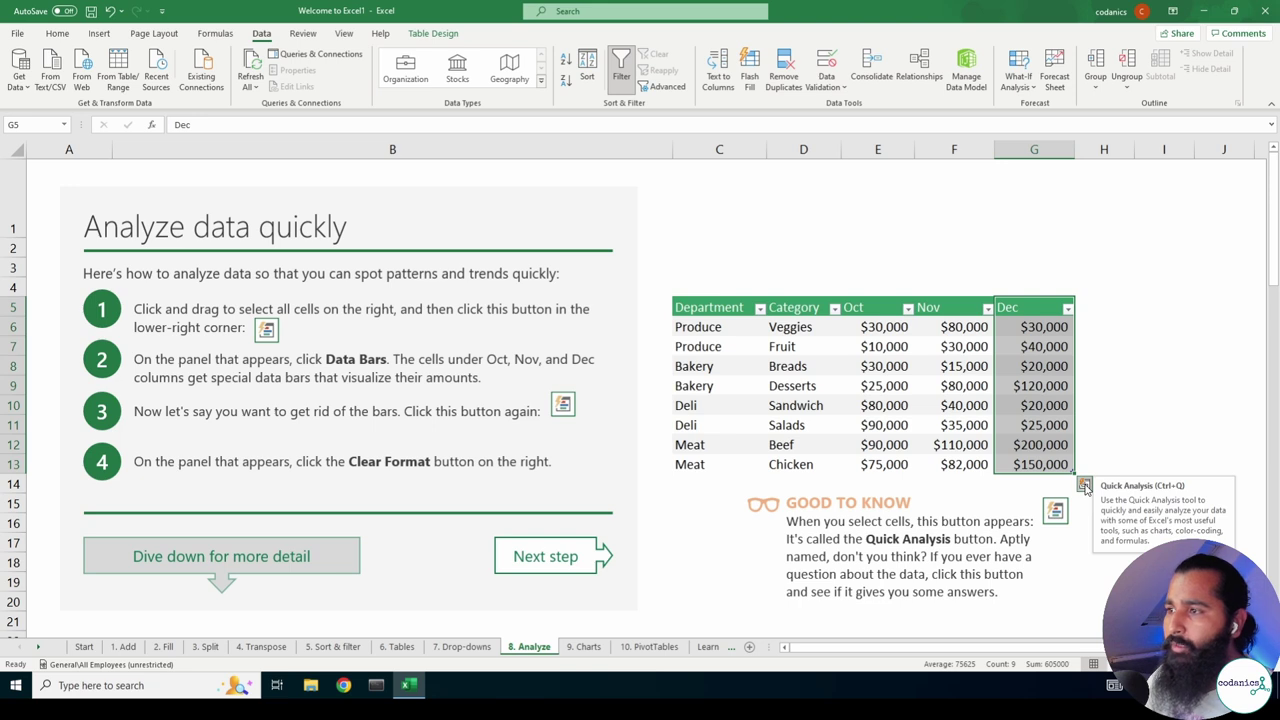
{"action": "left_click_drag", "start_coordinate": [1025, 308], "coordinate": [1040, 466]}
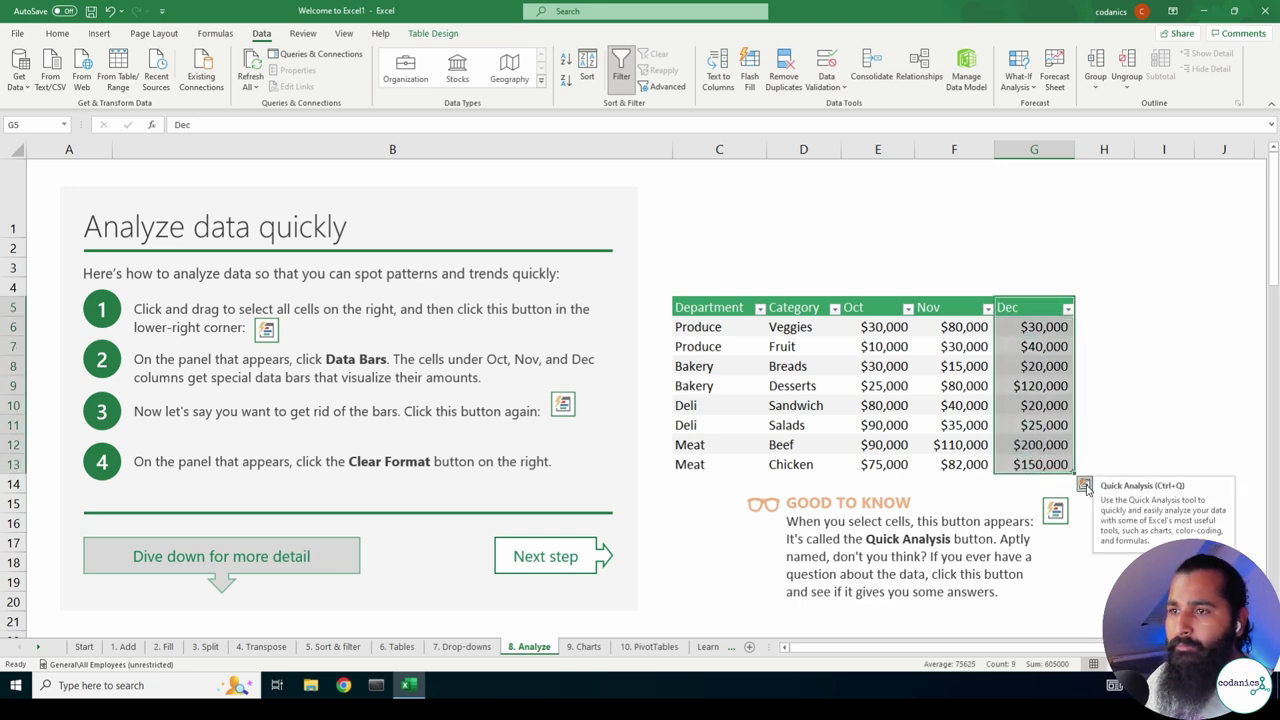
{"action": "left_click", "coordinate": [1085, 486]}
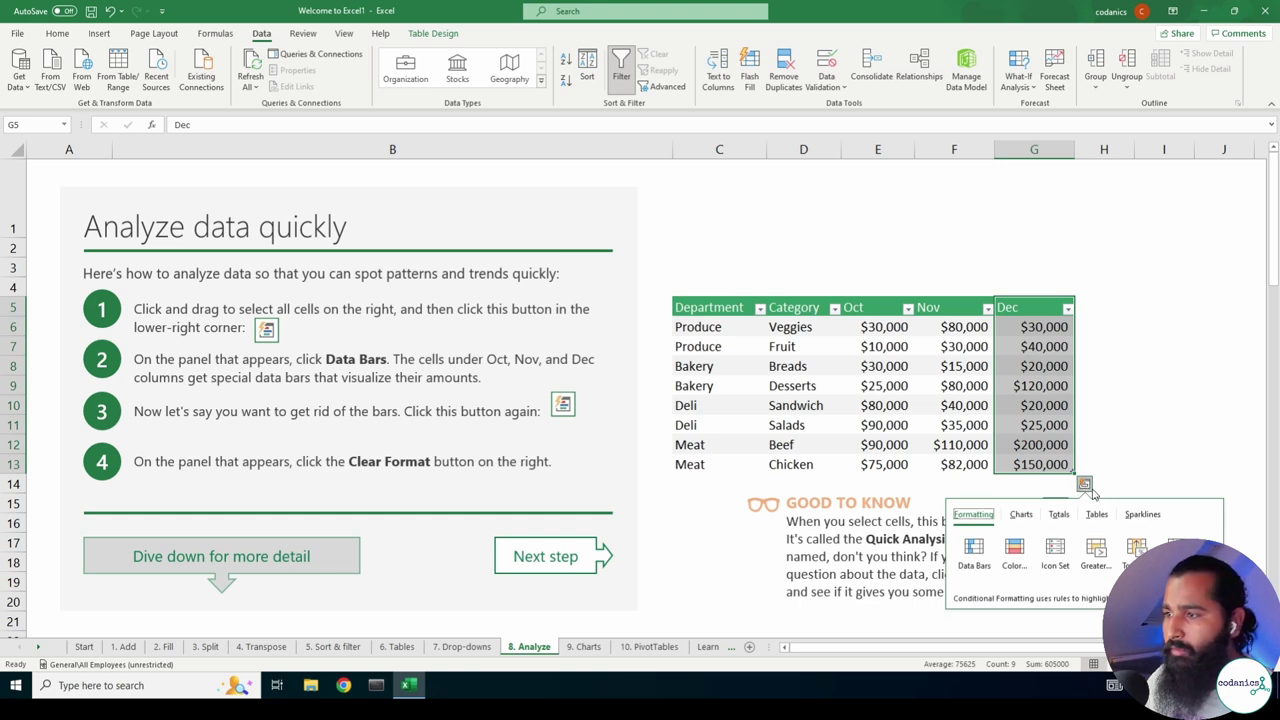
{"action": "left_click", "coordinate": [973, 557]}
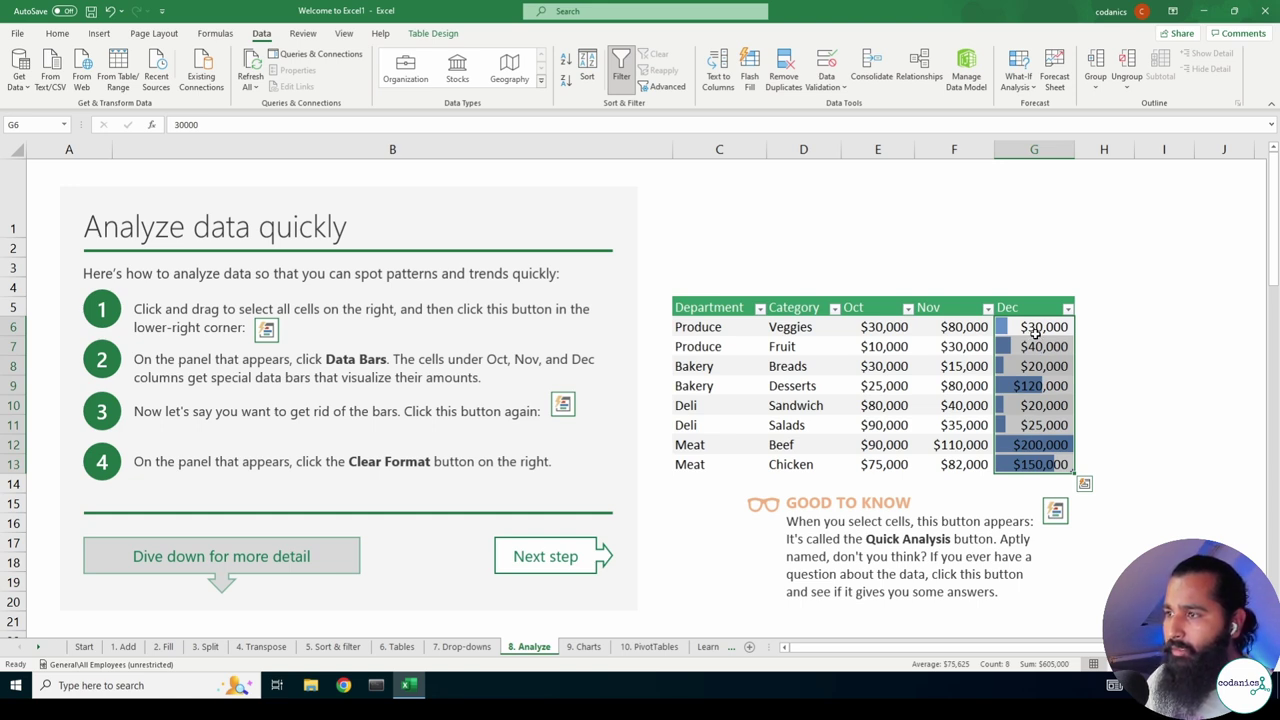
Shade the Nov values with a red-to-green colour scale.
{"action": "left_click_drag", "start_coordinate": [952, 311], "coordinate": [953, 485]}
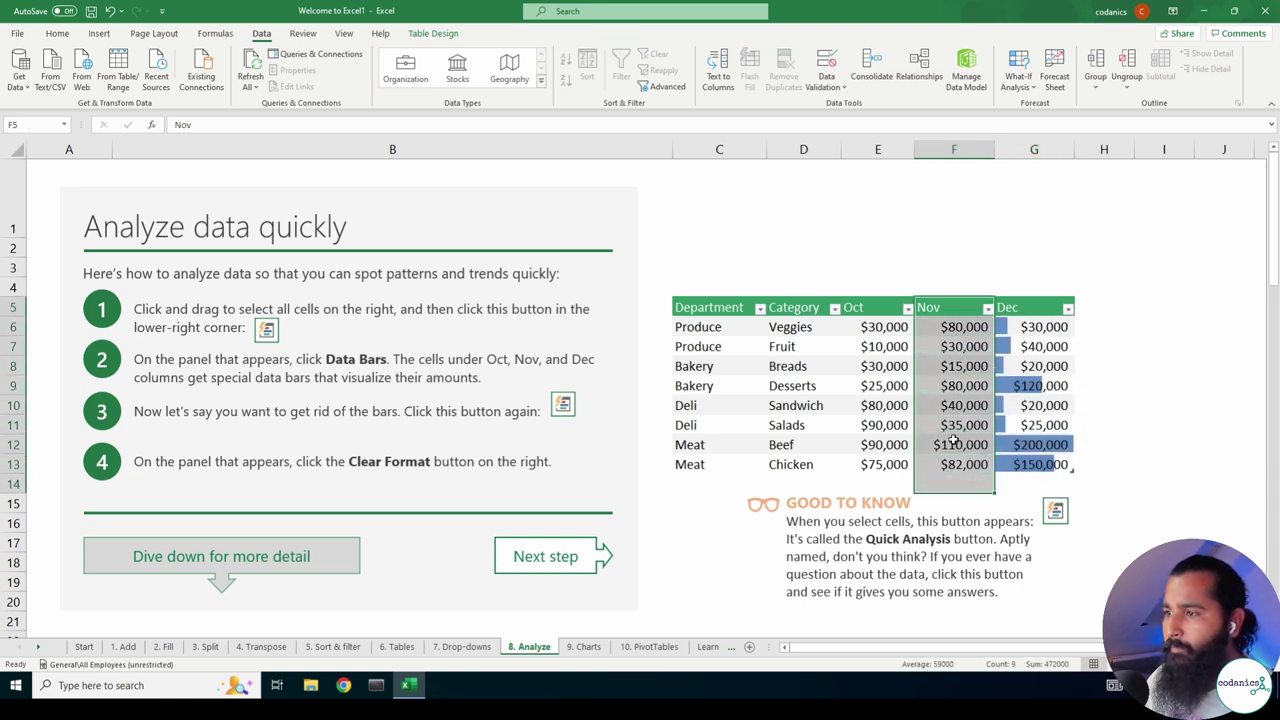
{"action": "left_click_drag", "start_coordinate": [950, 314], "coordinate": [955, 486]}
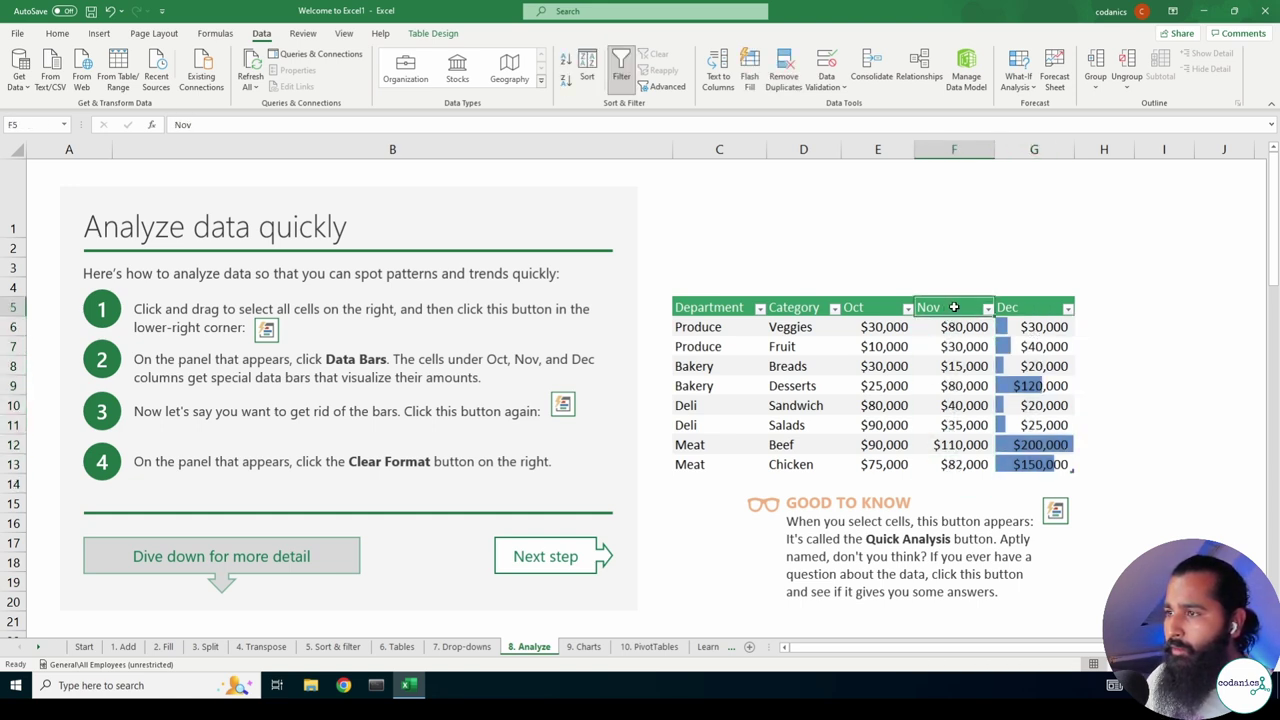
{"action": "left_click", "coordinate": [1004, 485]}
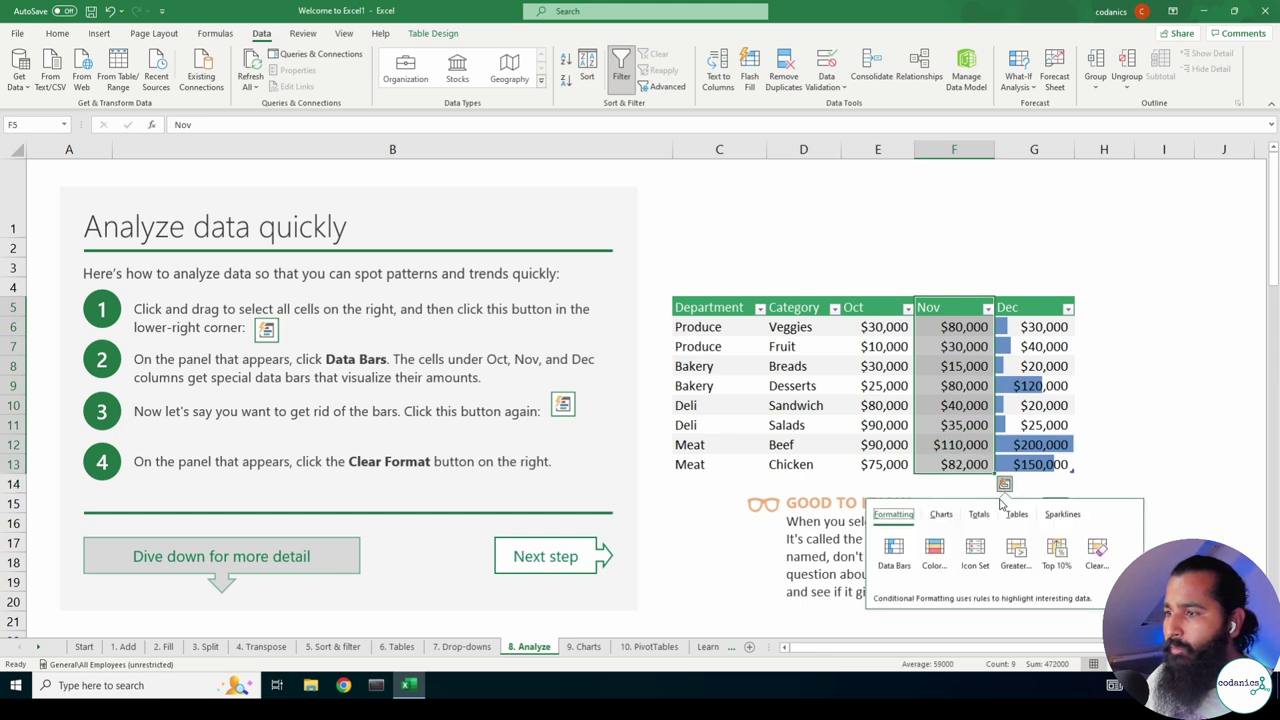
{"action": "left_click", "coordinate": [940, 553]}
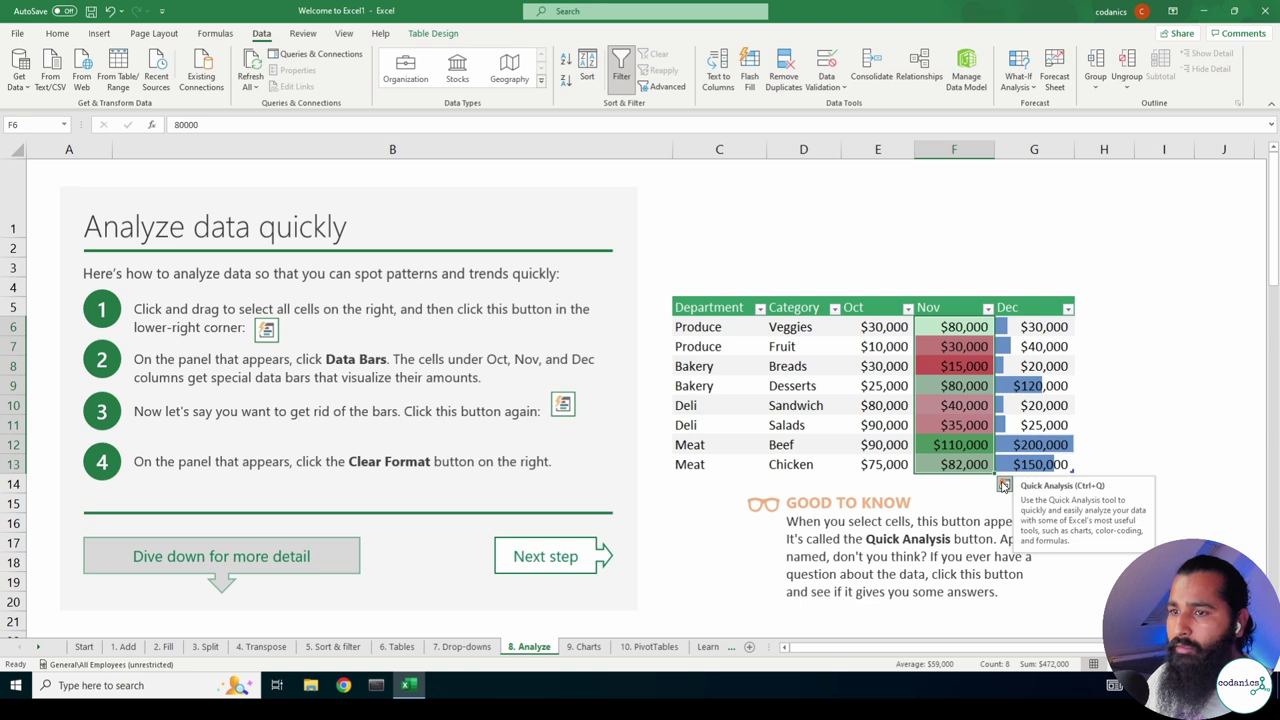
Try data bars and an icon set on Nov, then undo both to keep the colour scale.
{"action": "left_click", "coordinate": [1004, 485]}
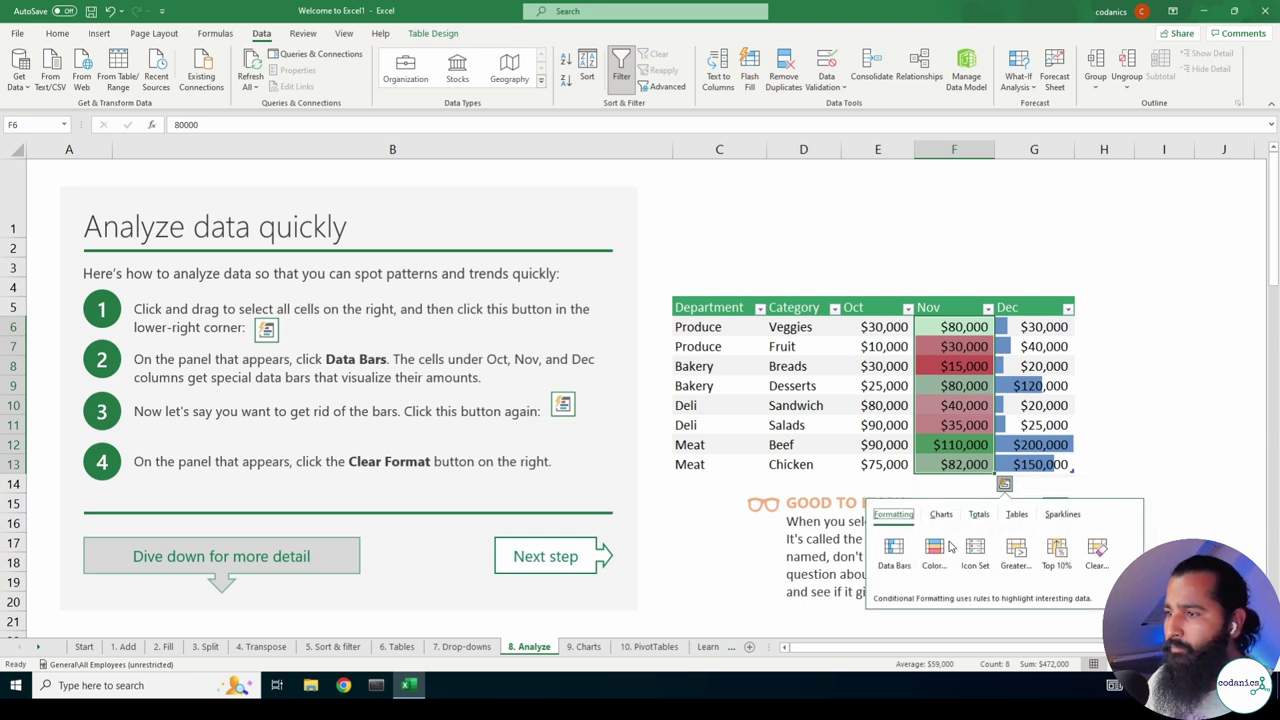
{"action": "left_click", "coordinate": [898, 553]}
{"action": "left_click", "coordinate": [1004, 487]}
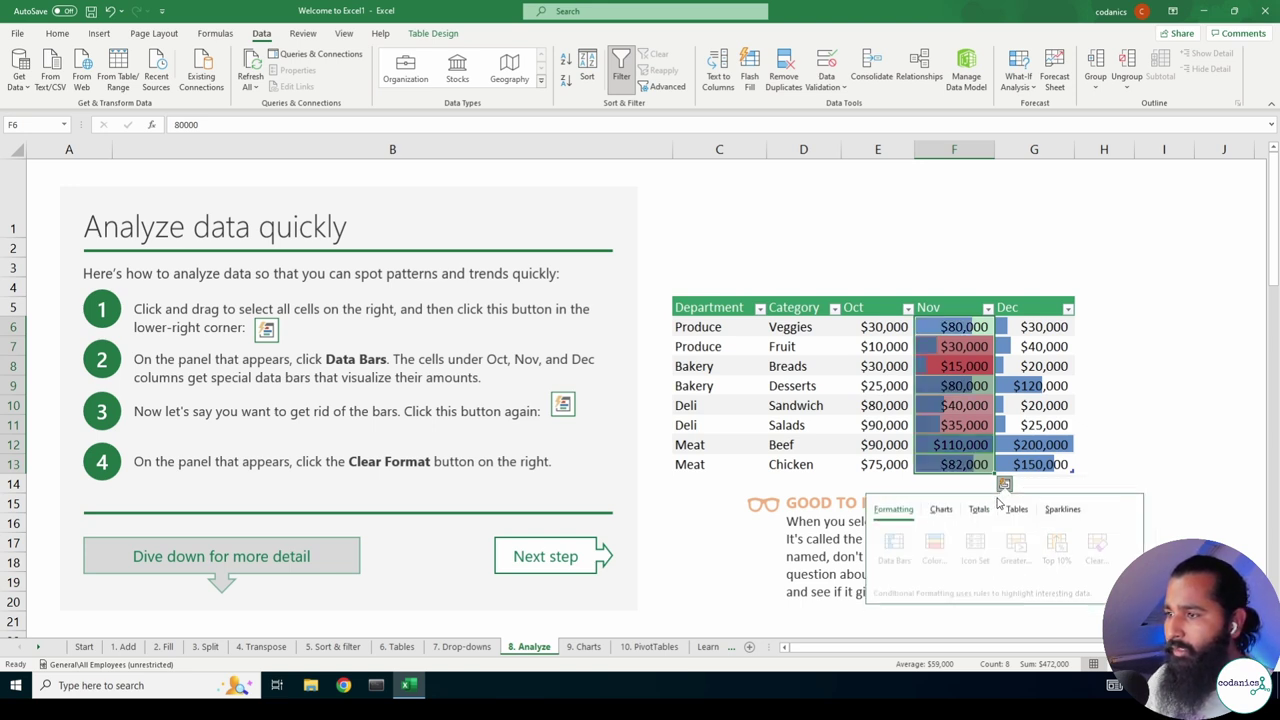
{"action": "key", "text": "Escape"}
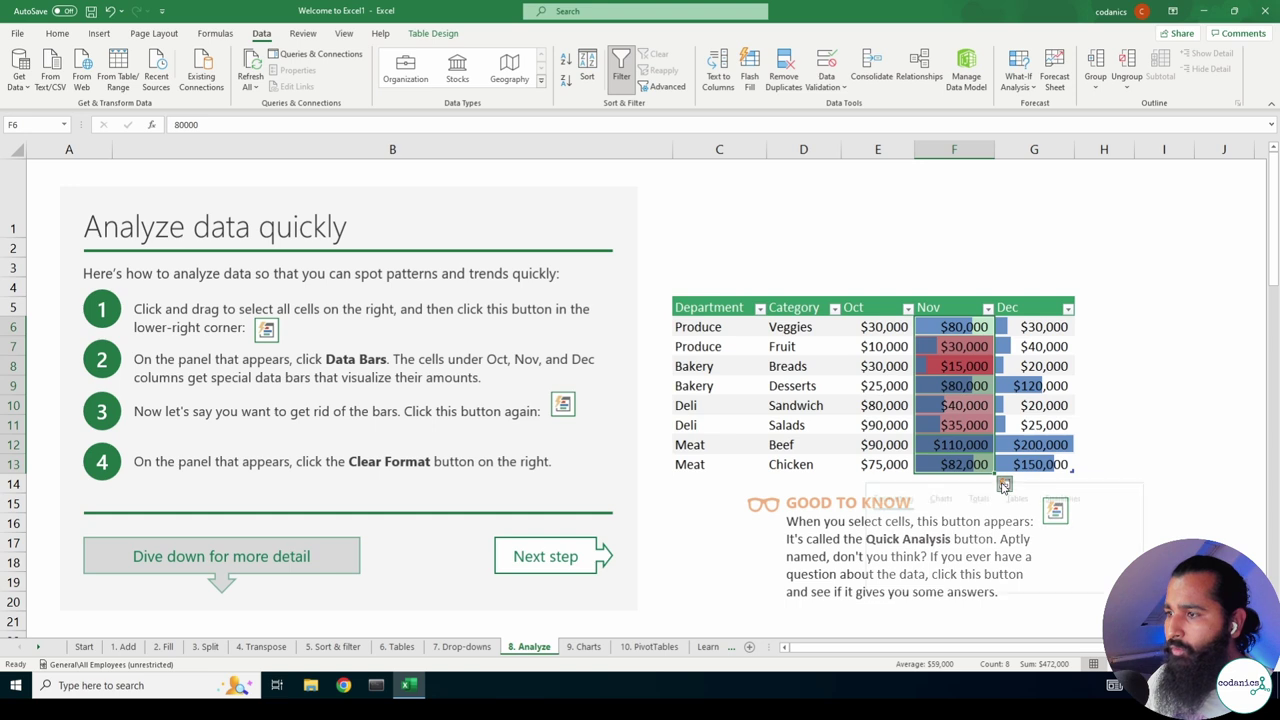
{"action": "left_click", "coordinate": [1004, 485]}
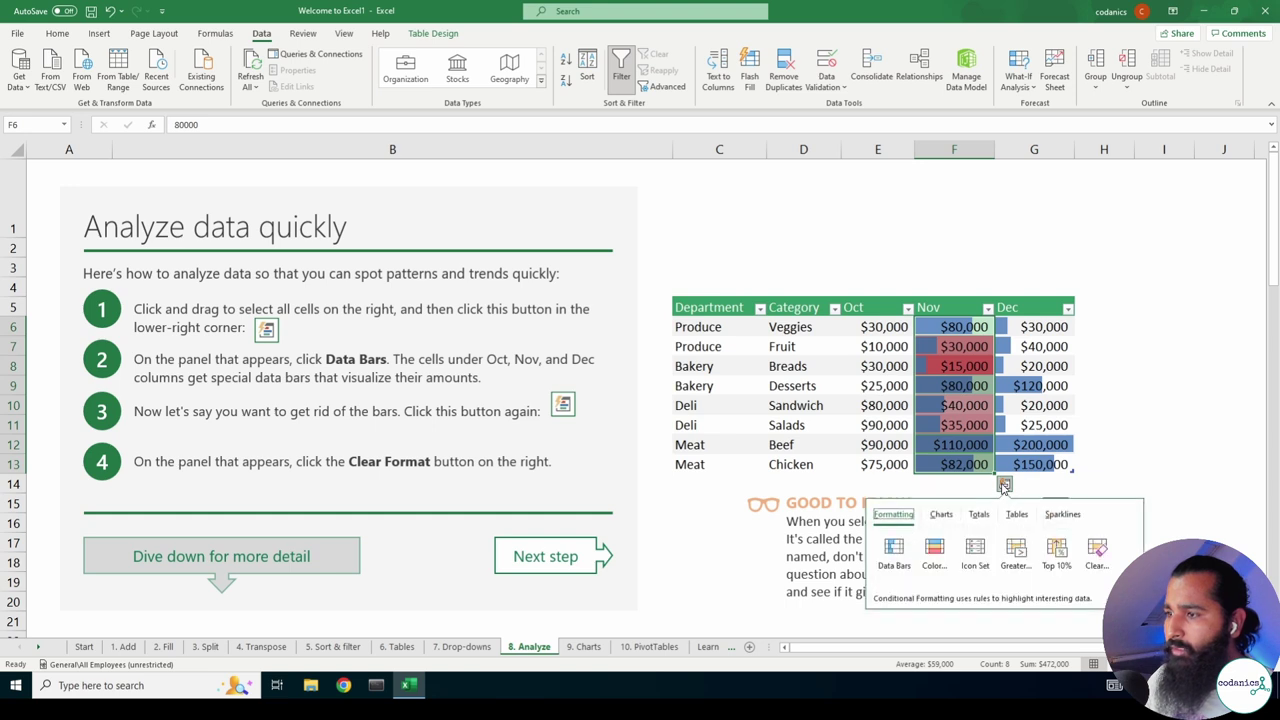
{"action": "left_click", "coordinate": [983, 553]}
{"action": "left_click", "coordinate": [1150, 363]}
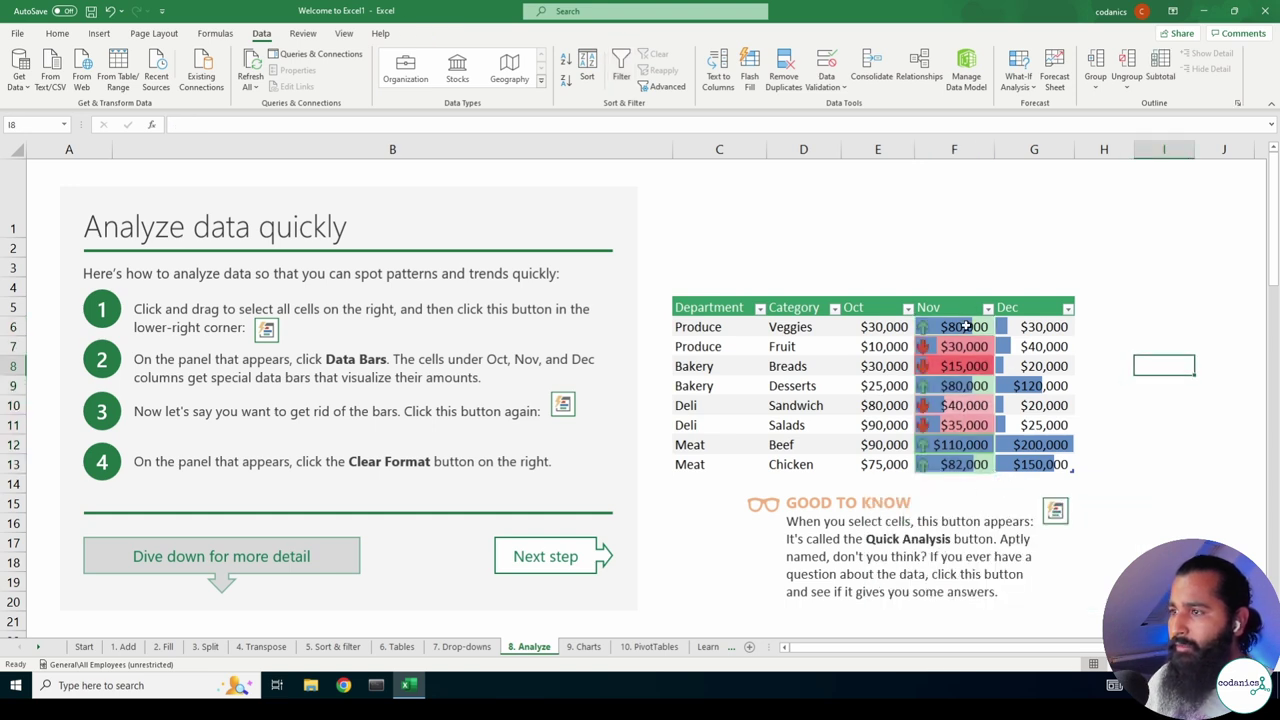
{"action": "key", "text": "ctrl+z"}
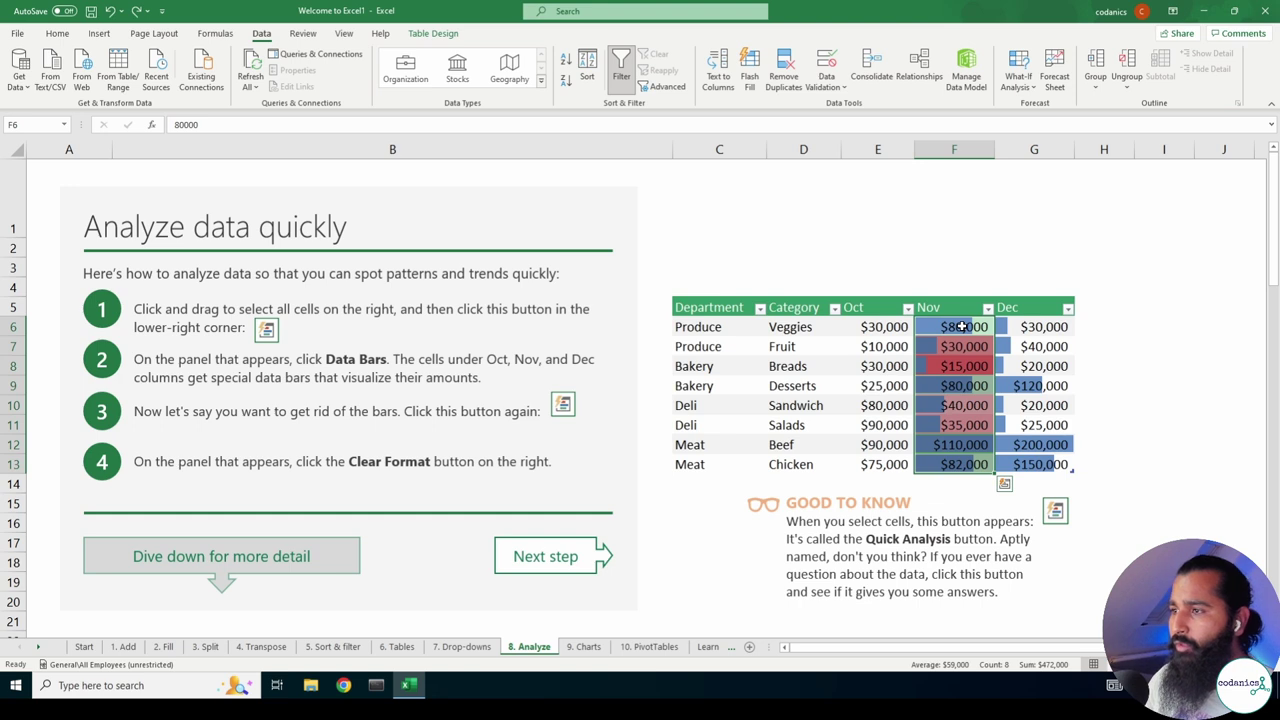
{"action": "key", "text": "ctrl+z"}
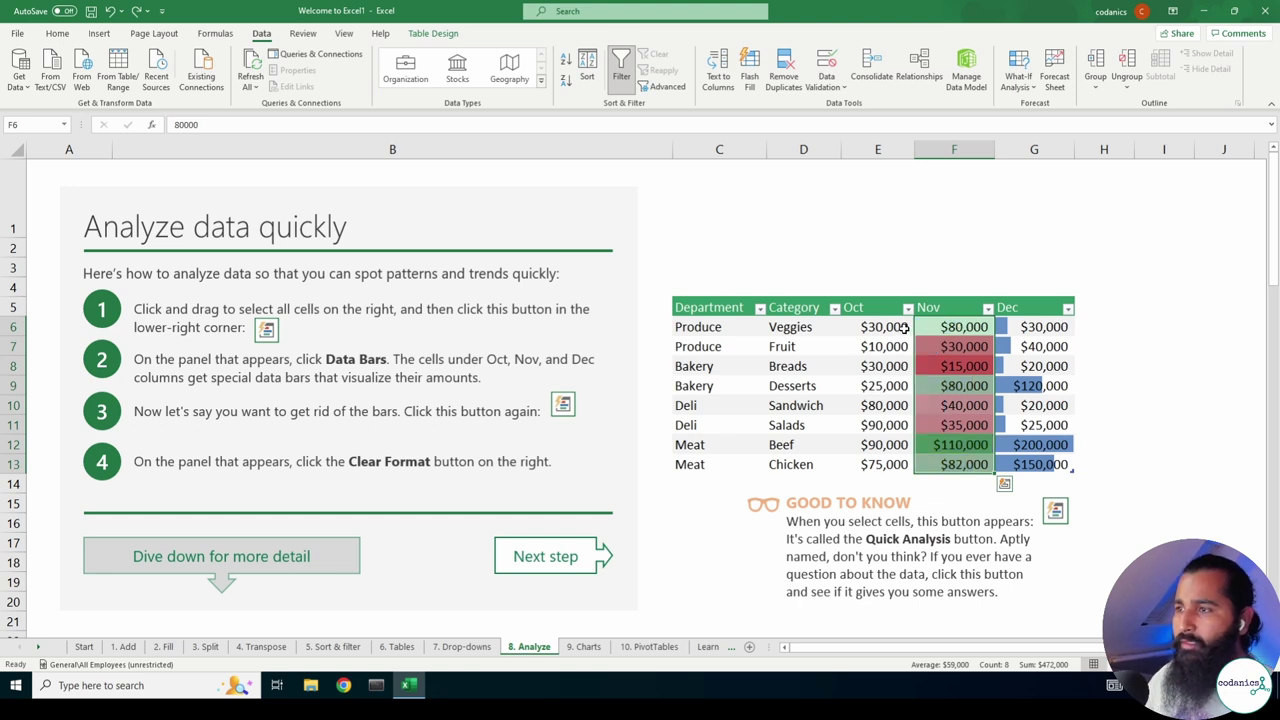
Preview Quick Analysis for Oct without formatting it, then select the Nov and Dec values.
{"action": "left_click_drag", "start_coordinate": [900, 327], "coordinate": [895, 464]}
{"action": "left_click", "coordinate": [924, 484]}
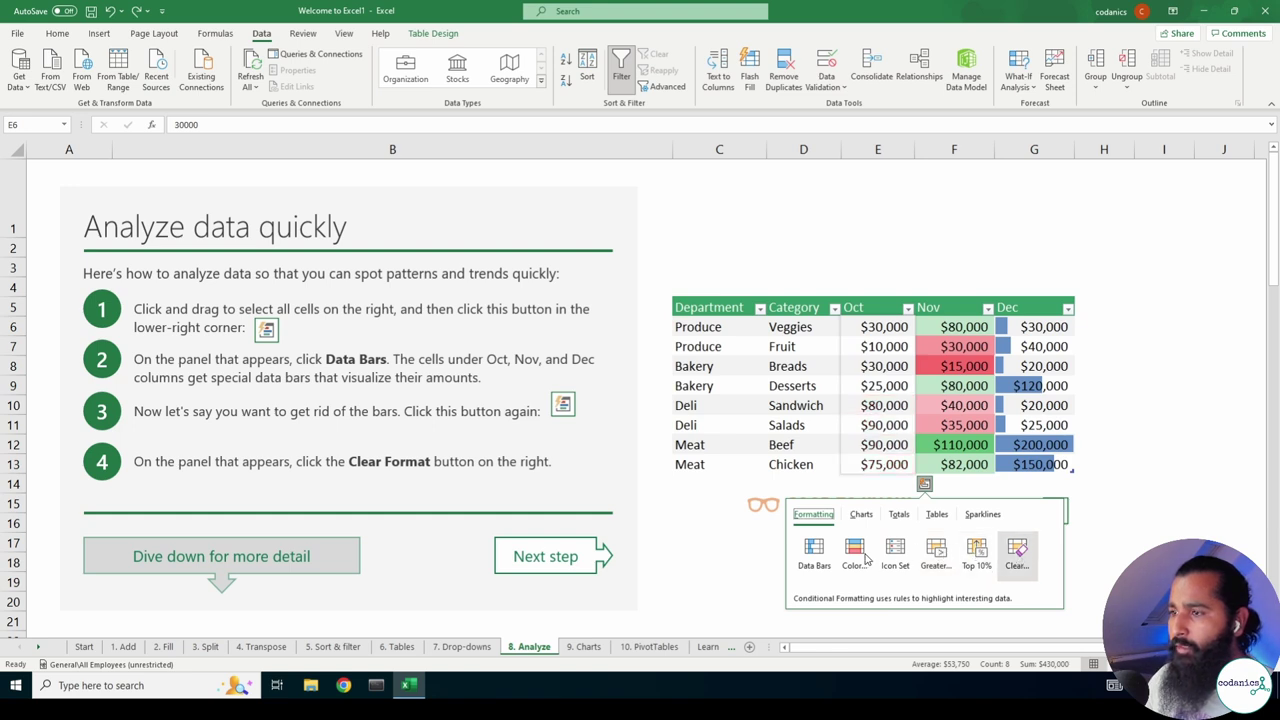
{"action": "left_click", "coordinate": [1157, 492]}
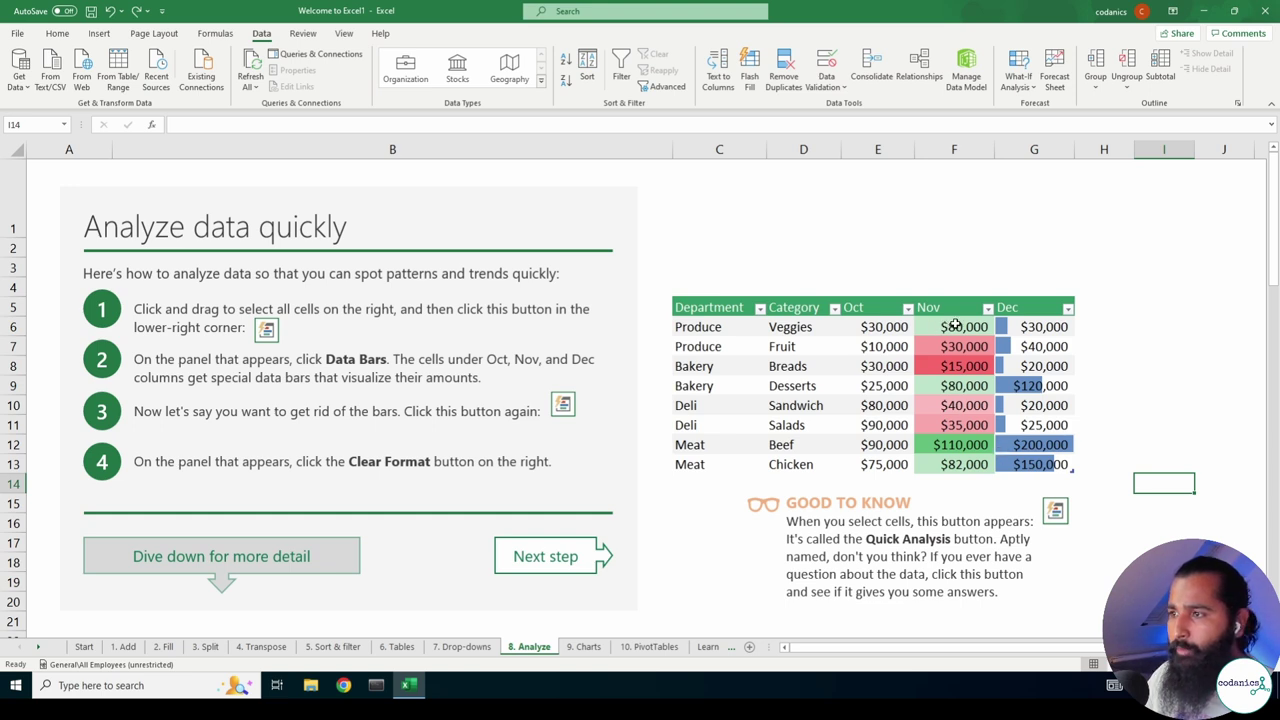
{"action": "left_click_drag", "start_coordinate": [955, 326], "coordinate": [1055, 464]}
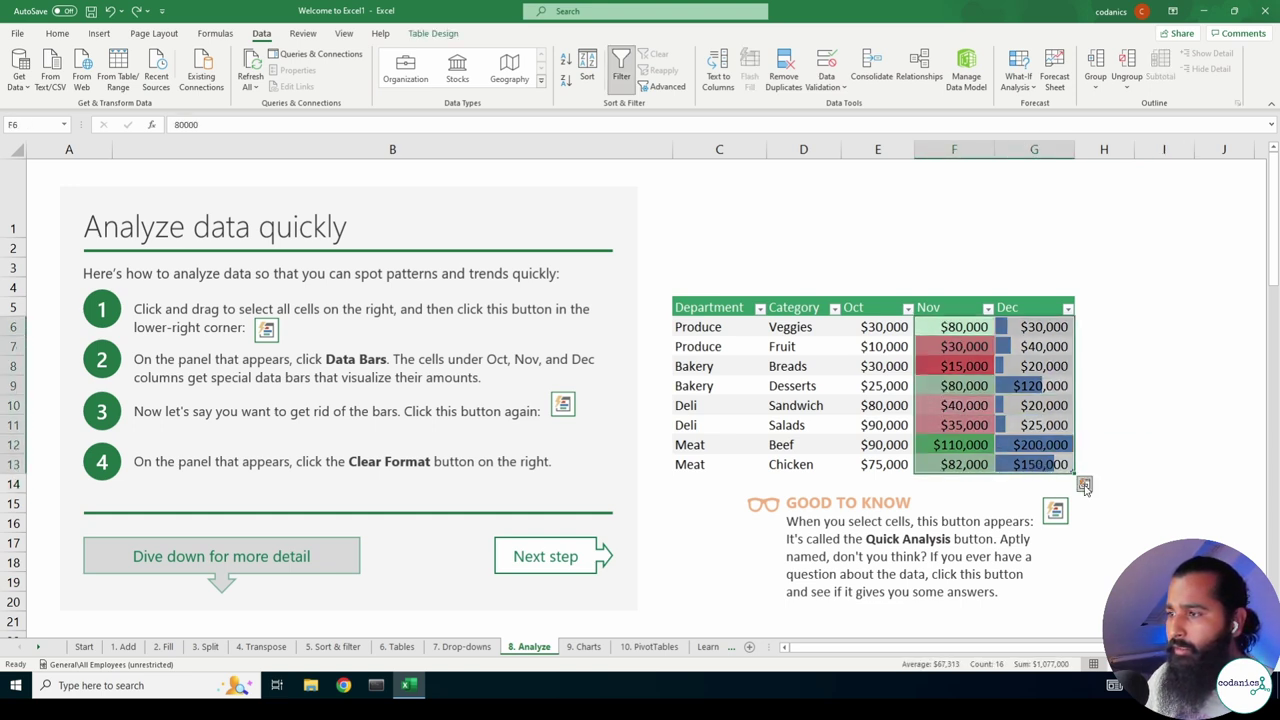
Clear the formatting from Nov and Dec, then put data bars back on Dec.
{"action": "left_click", "coordinate": [1084, 485]}
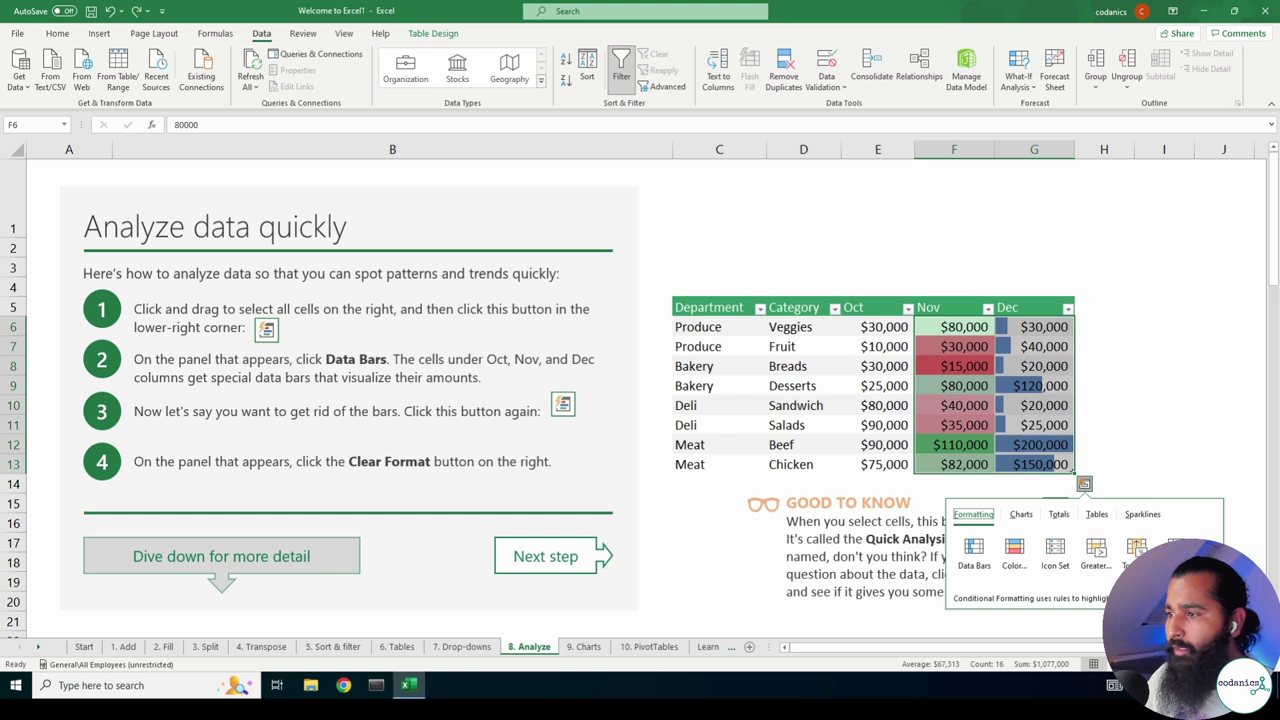
{"action": "left_click", "coordinate": [1164, 464]}
{"action": "left_click", "coordinate": [1037, 320]}
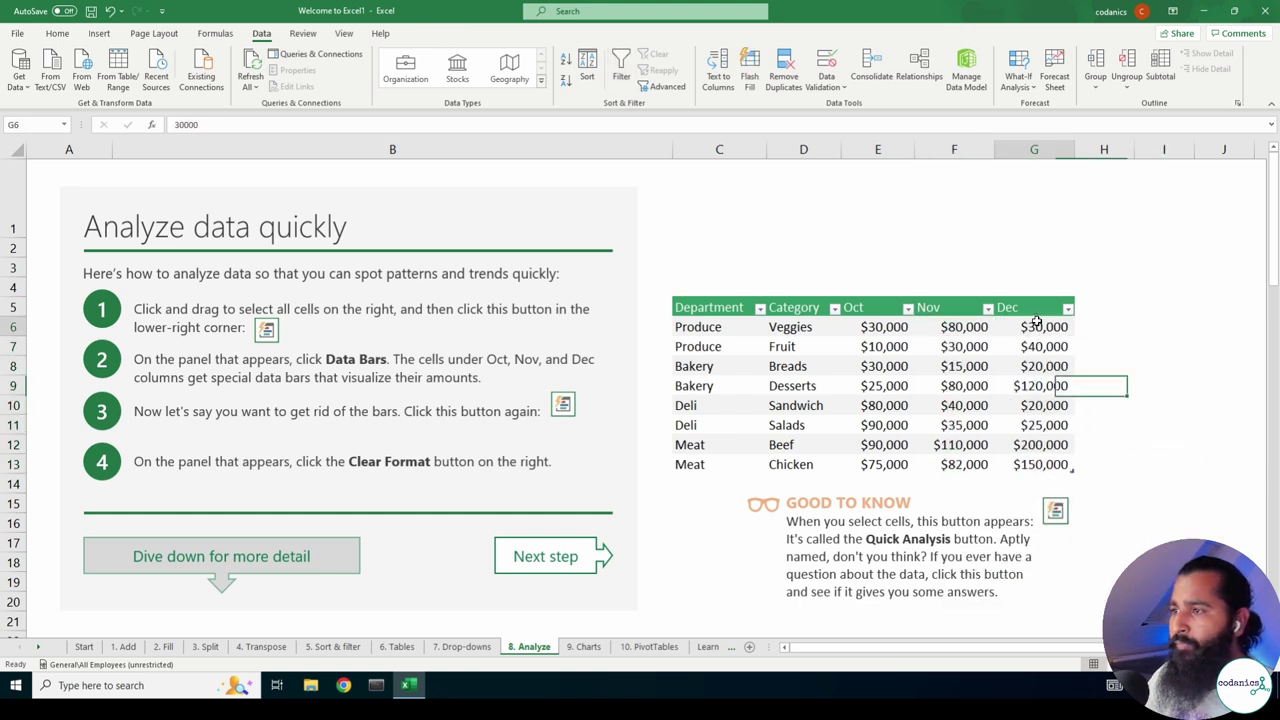
{"action": "left_click_drag", "start_coordinate": [1037, 320], "coordinate": [1045, 464]}
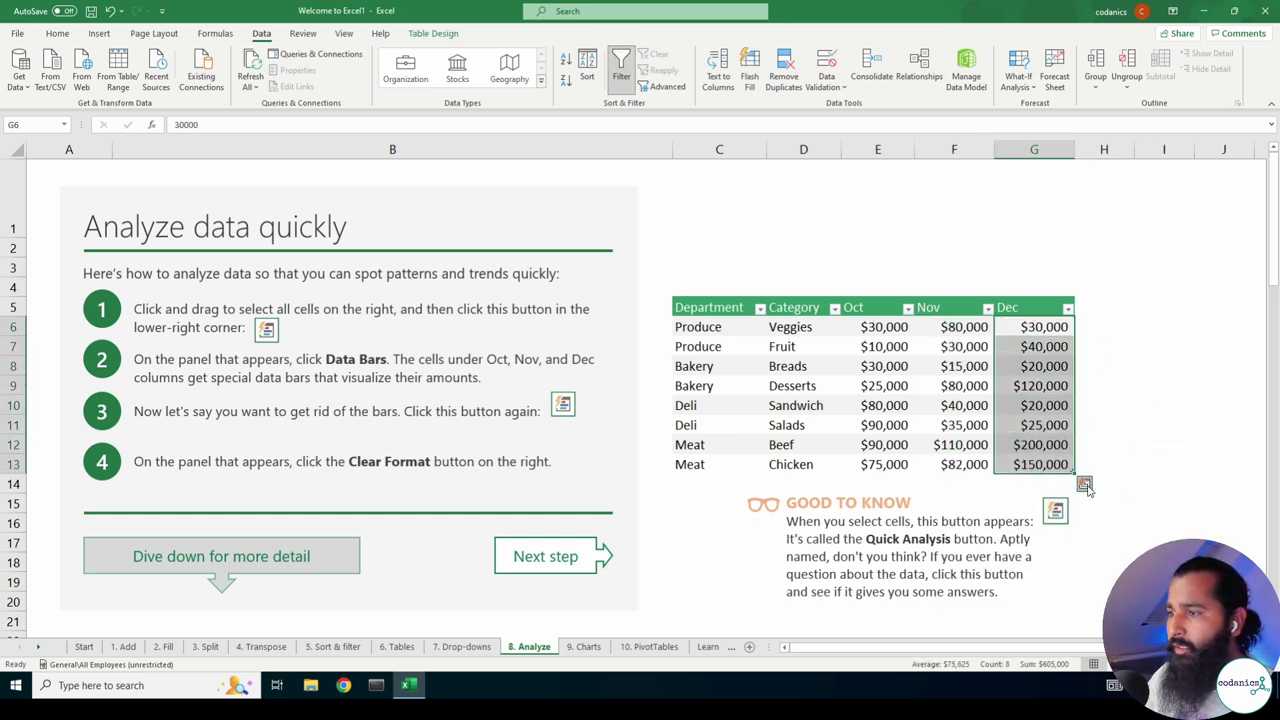
{"action": "left_click", "coordinate": [1085, 485]}
{"action": "left_click", "coordinate": [976, 556]}
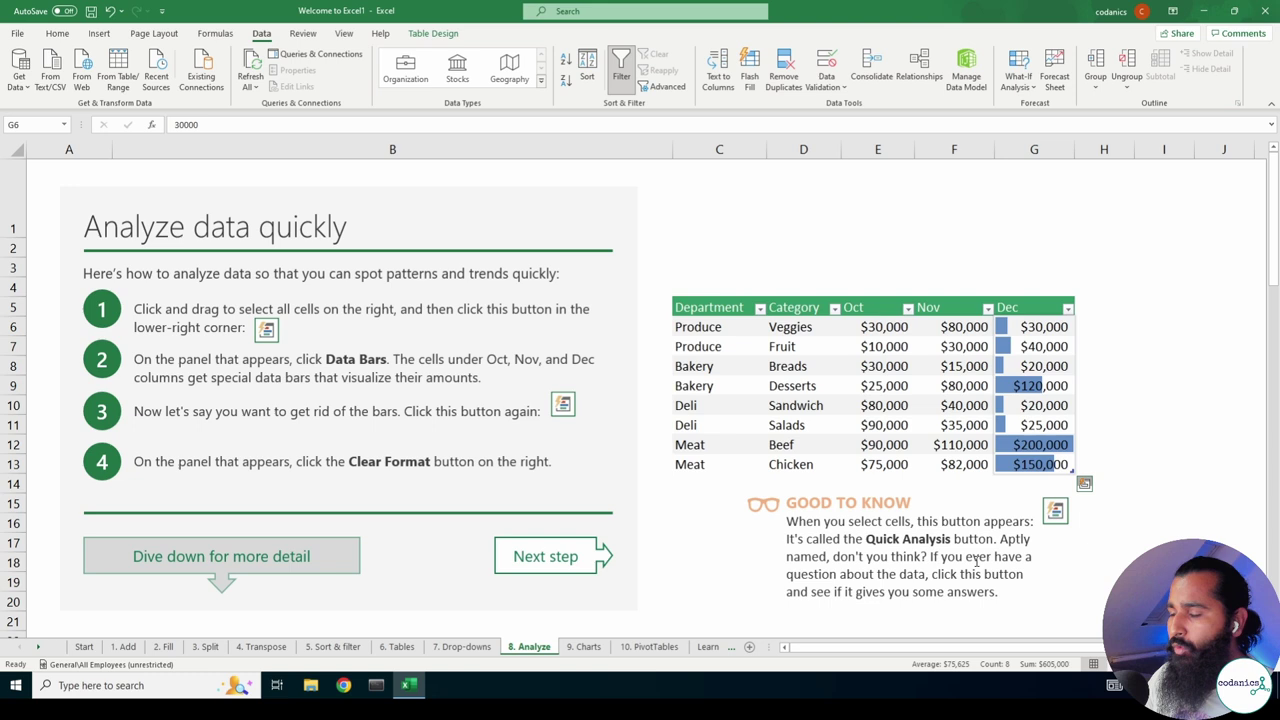
Insert a clustered column chart of the Dec values, then undo it.
{"action": "left_click", "coordinate": [1110, 453]}
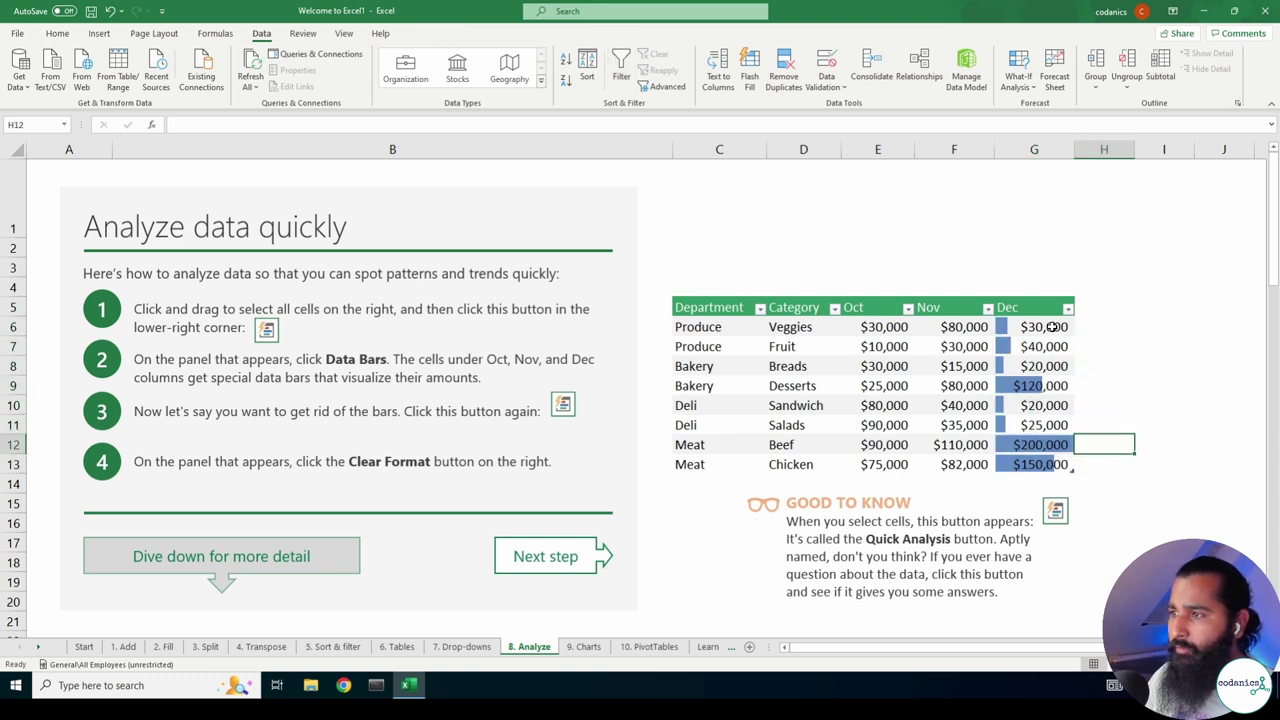
{"action": "left_click_drag", "start_coordinate": [1052, 327], "coordinate": [1045, 464]}
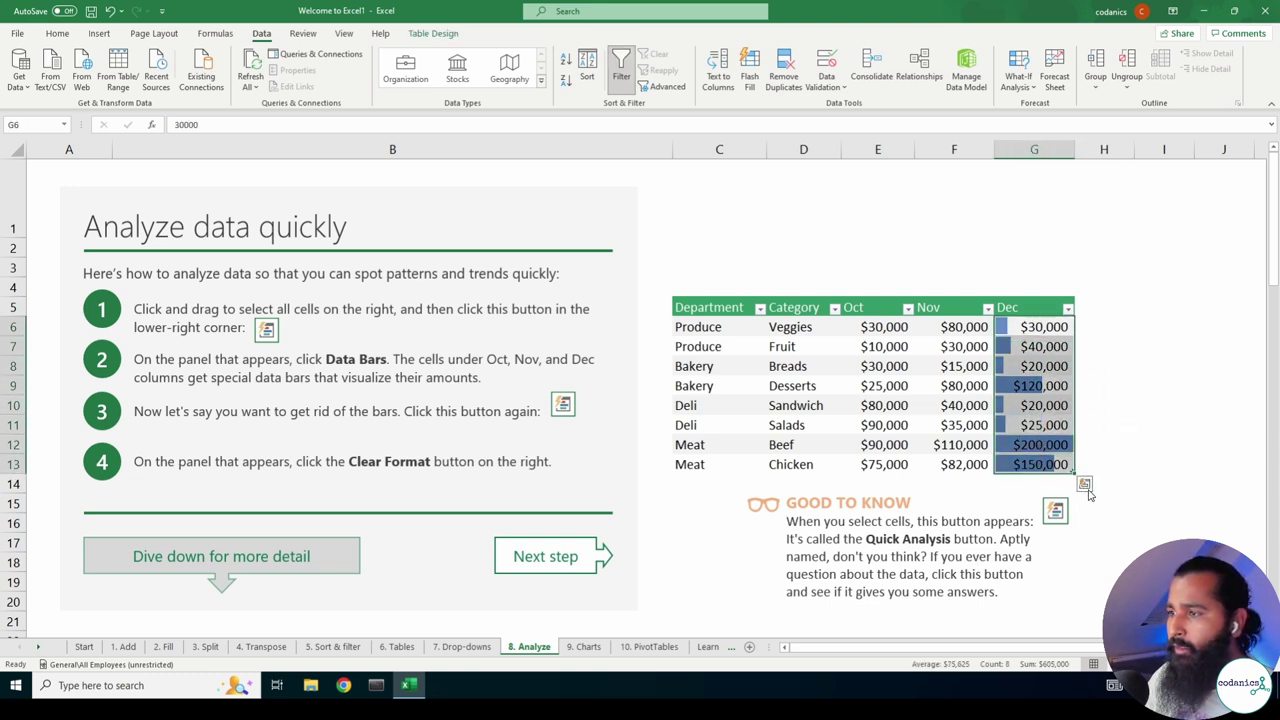
{"action": "left_click", "coordinate": [1084, 484]}
{"action": "left_click", "coordinate": [1021, 514]}
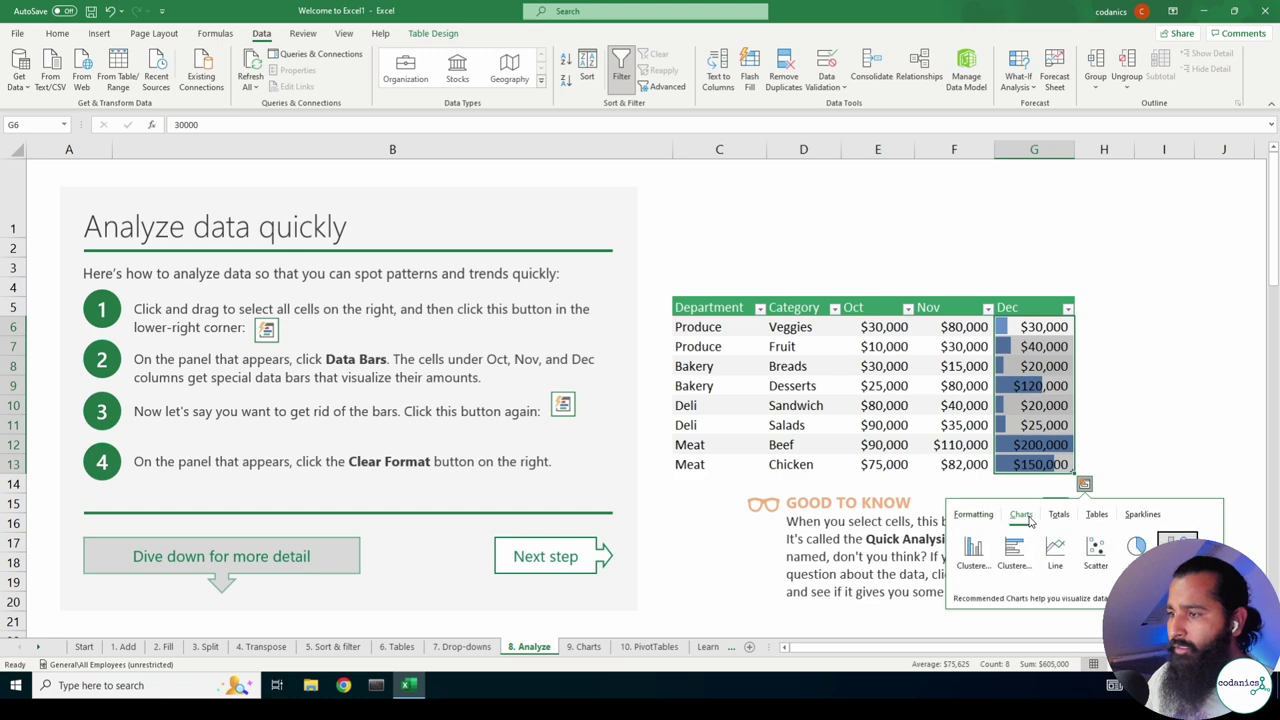
{"action": "left_click", "coordinate": [975, 550]}
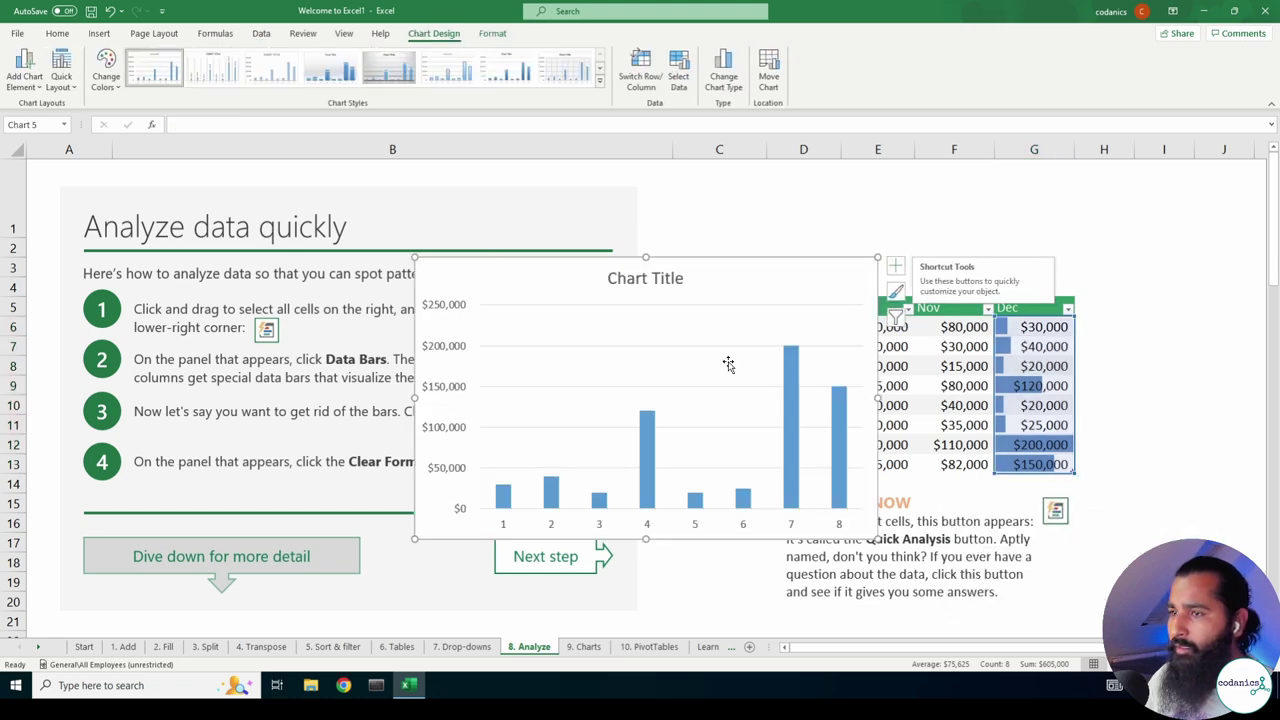
{"action": "key", "text": "ctrl+z"}
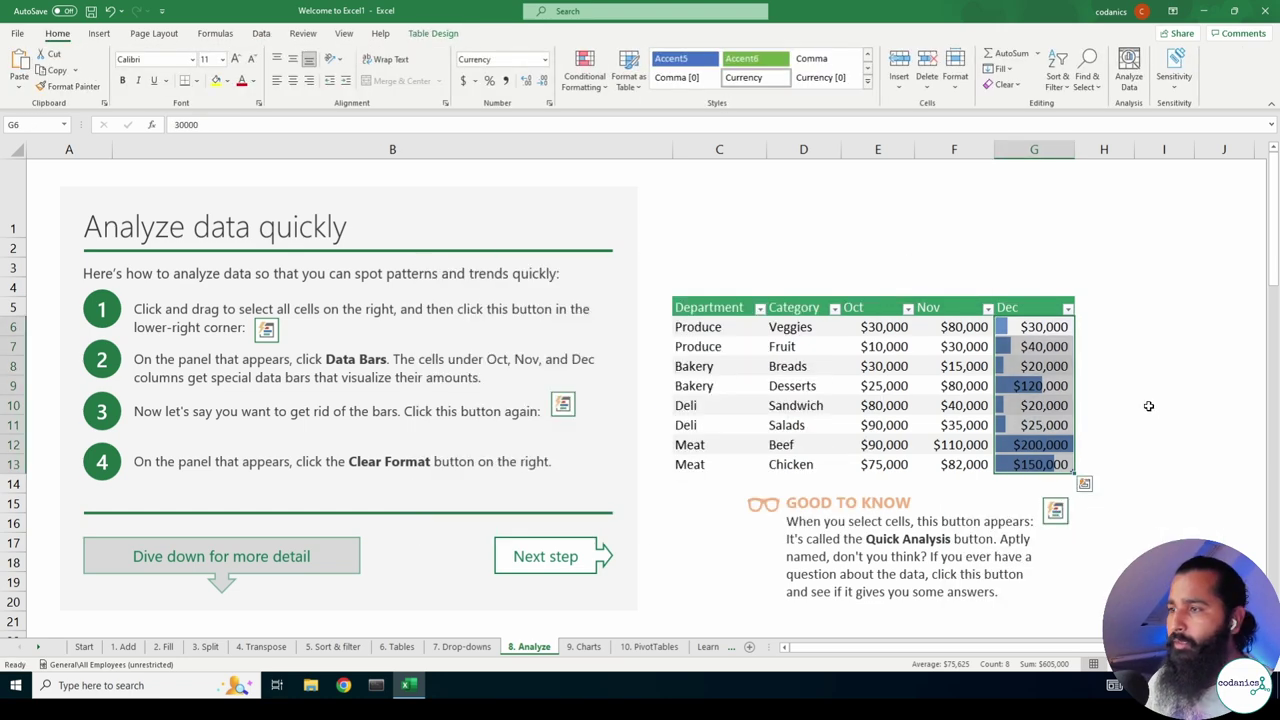
Clear the data bars from Dec G6:G13 and reapply data bars there.
{"action": "scroll", "coordinate": [1128, 393], "scroll_direction": "down", "scroll_amount": 2}
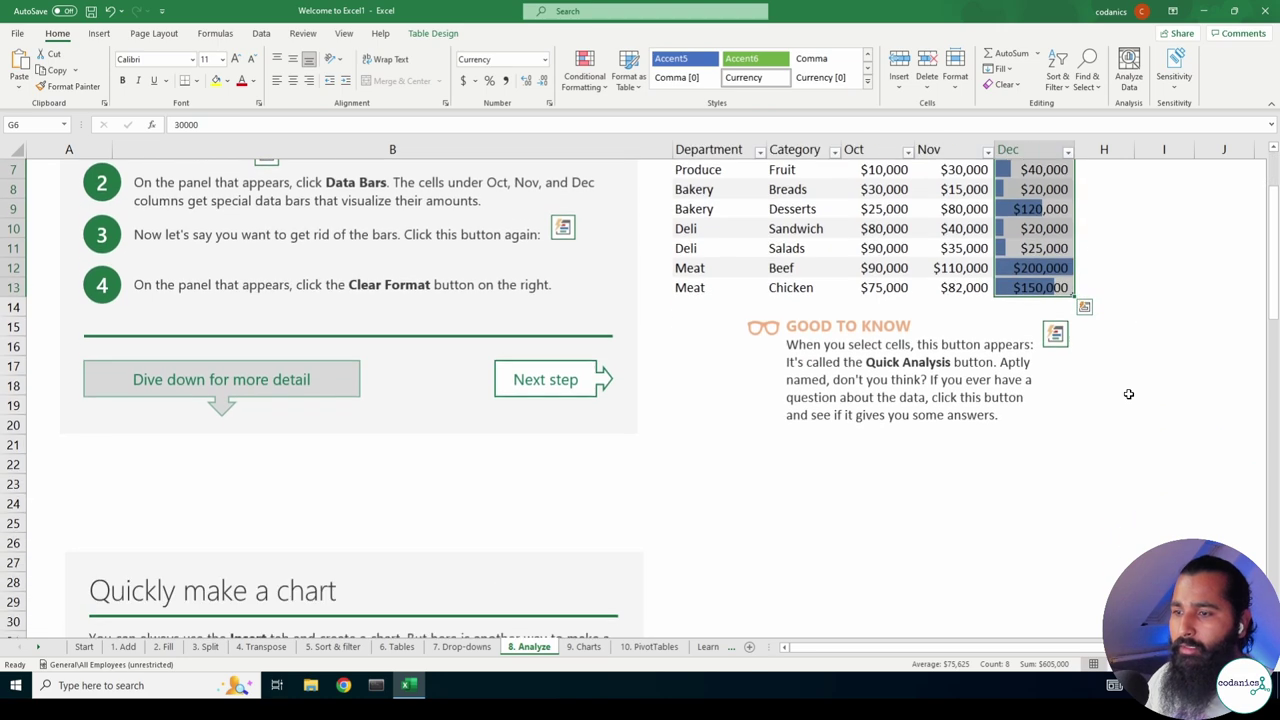
{"action": "scroll", "coordinate": [1003, 458], "scroll_direction": "down", "scroll_amount": 1}
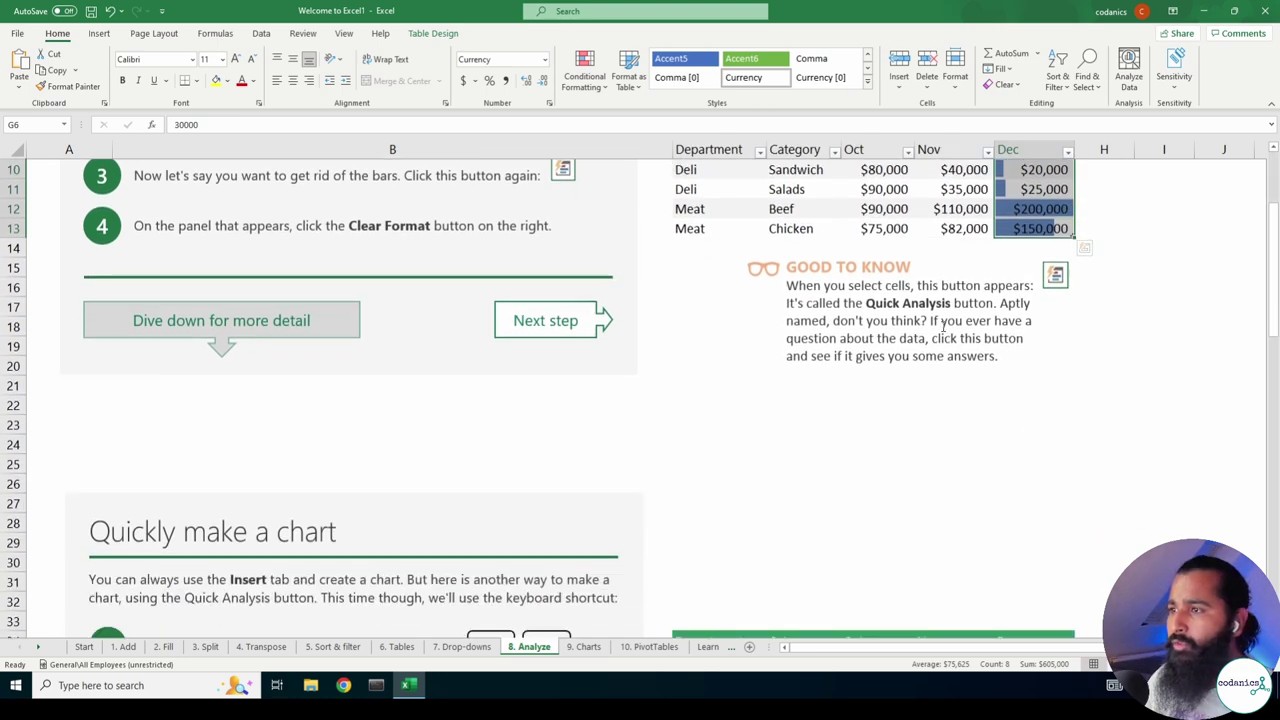
{"action": "scroll", "coordinate": [942, 326], "scroll_direction": "up", "scroll_amount": 2}
{"action": "left_click", "coordinate": [1084, 366]}
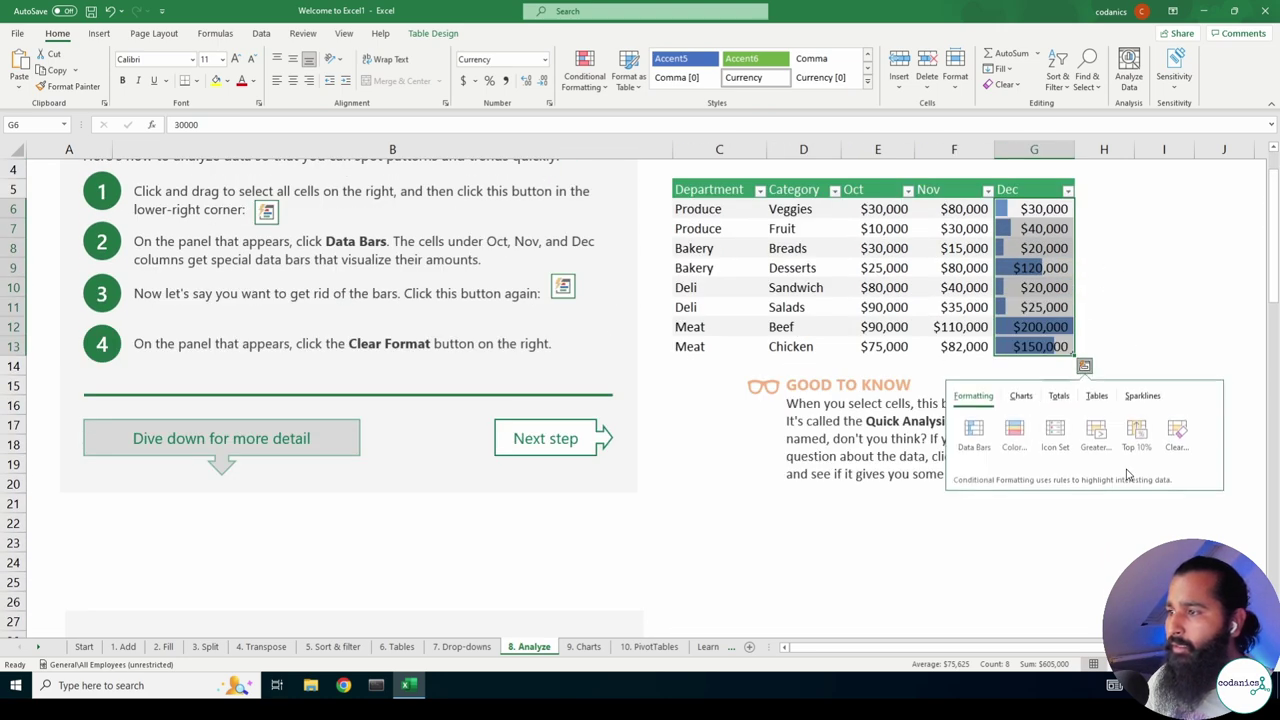
{"action": "left_click", "coordinate": [1176, 432]}
{"action": "left_click_drag", "start_coordinate": [1050, 215], "coordinate": [1045, 347]}
{"action": "left_click", "coordinate": [1084, 366]}
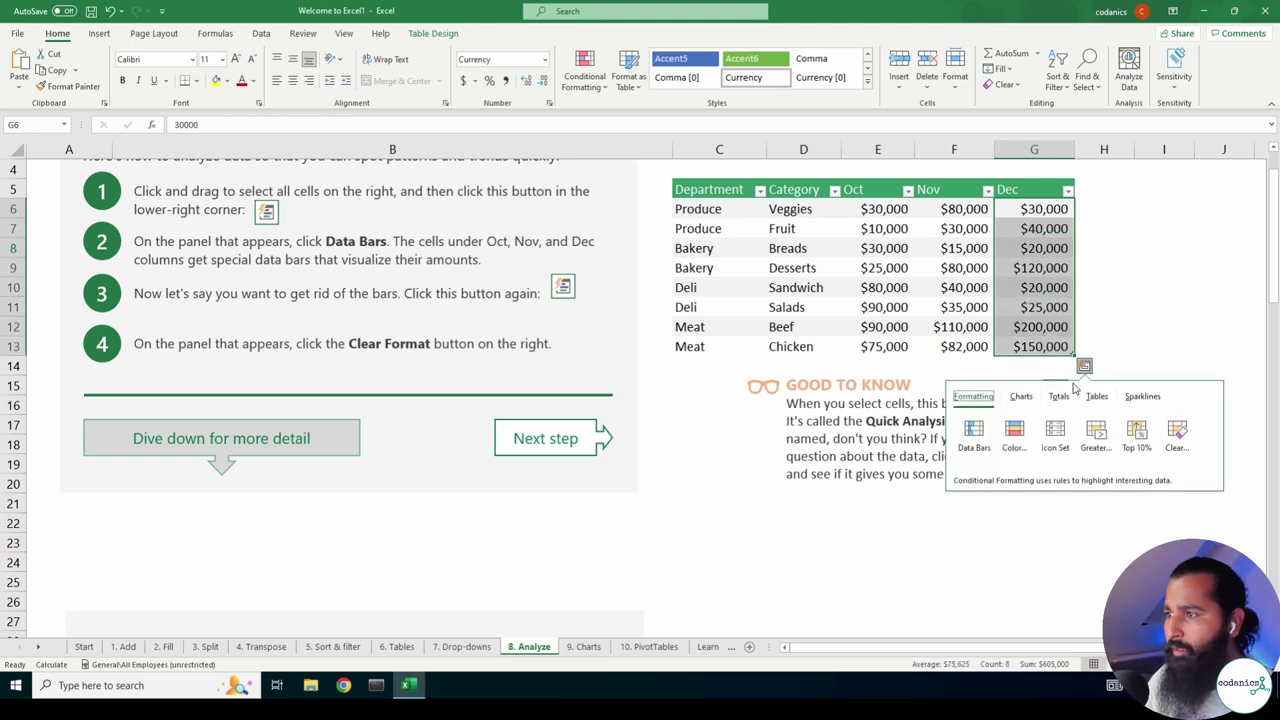
{"action": "left_click", "coordinate": [973, 432]}
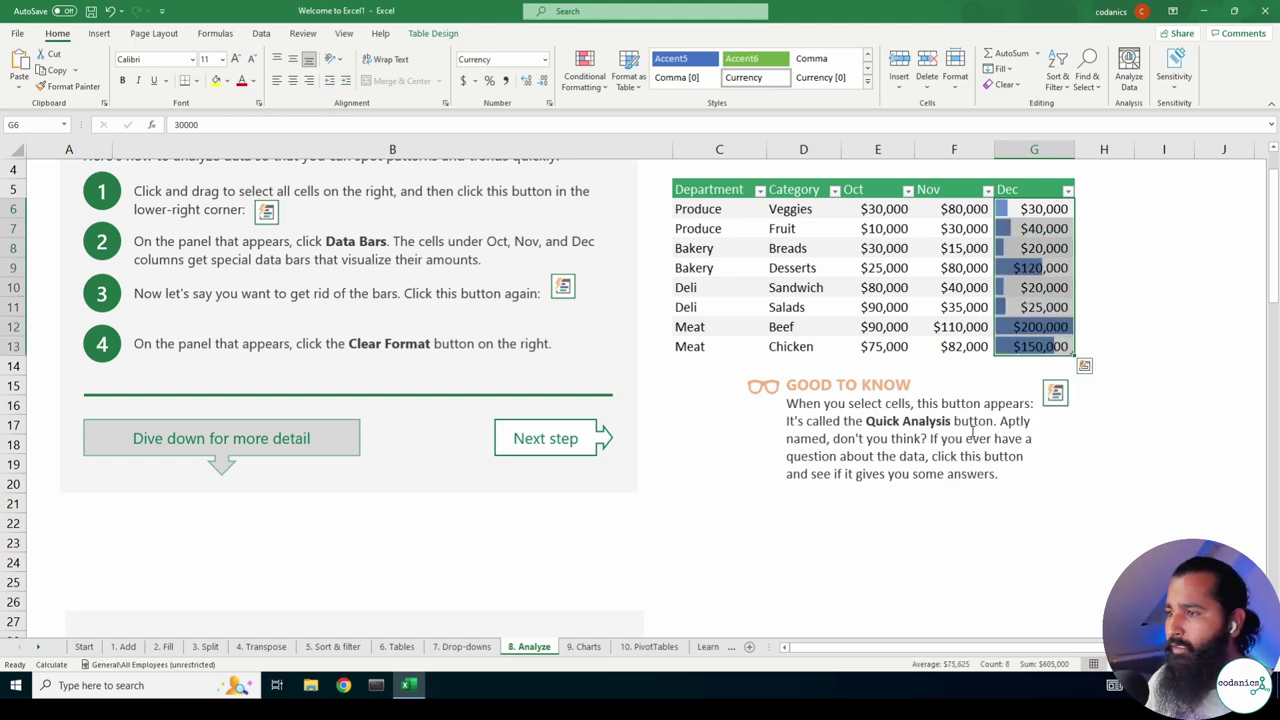
{"action": "left_click", "coordinate": [1120, 400]}
{"action": "scroll", "coordinate": [1120, 400], "scroll_direction": "down", "scroll_amount": 2}
{"action": "scroll", "coordinate": [1122, 399], "scroll_direction": "down", "scroll_amount": 3}
Insert a clustered PivotChart of the sales table via Ctrl+Q, giving Sum of Dec by Department.
{"action": "scroll", "coordinate": [1122, 399], "scroll_direction": "down", "scroll_amount": 2}
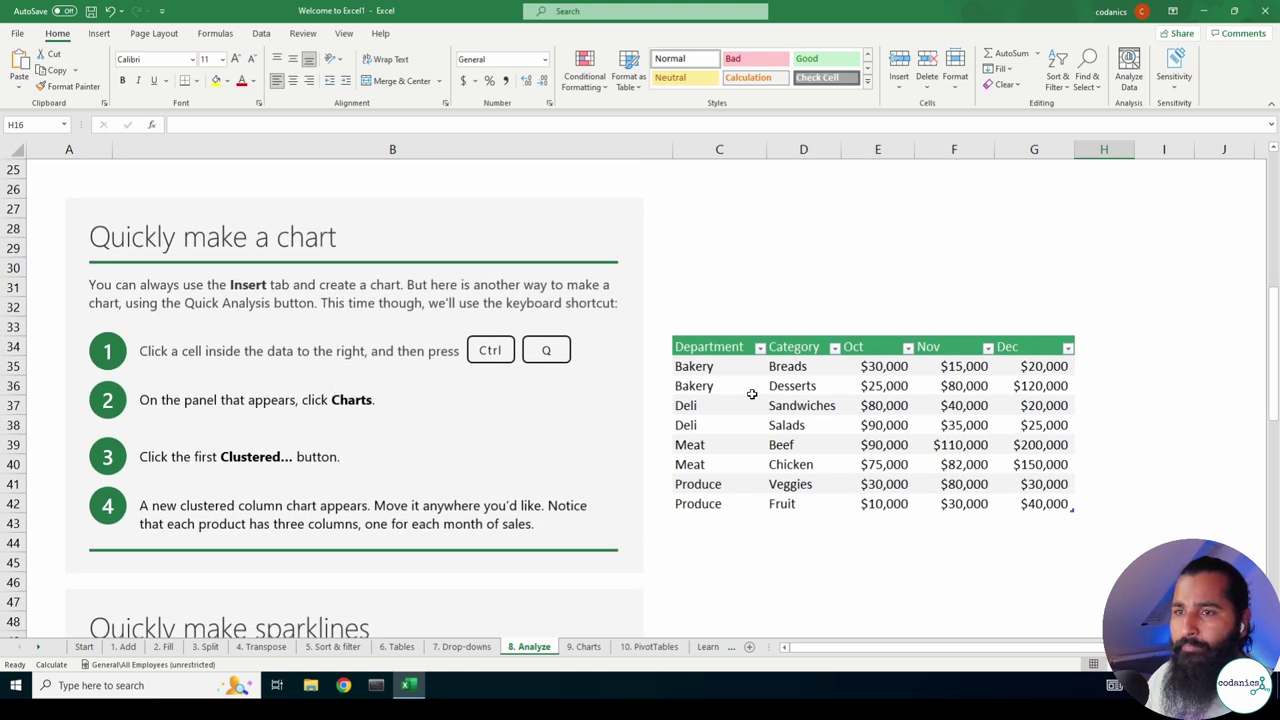
{"action": "left_click", "coordinate": [1028, 367]}
{"action": "key", "text": "ctrl+q"}
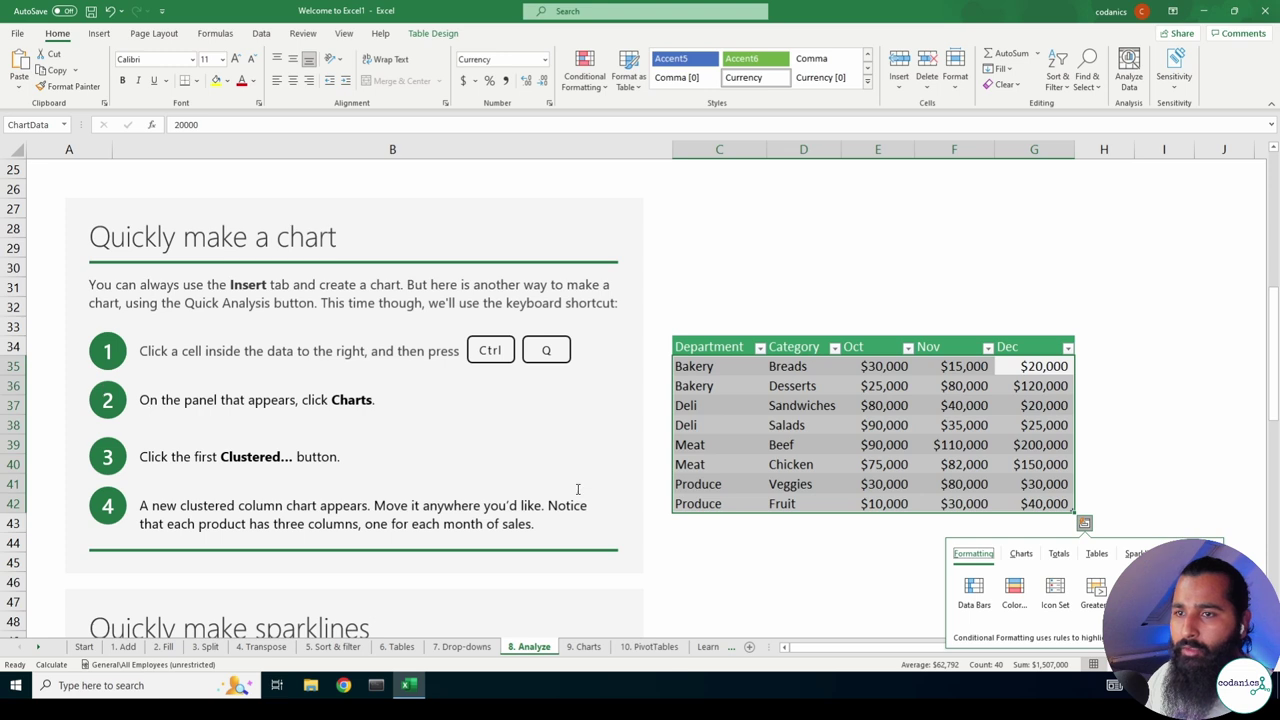
{"action": "left_click", "coordinate": [1021, 553]}
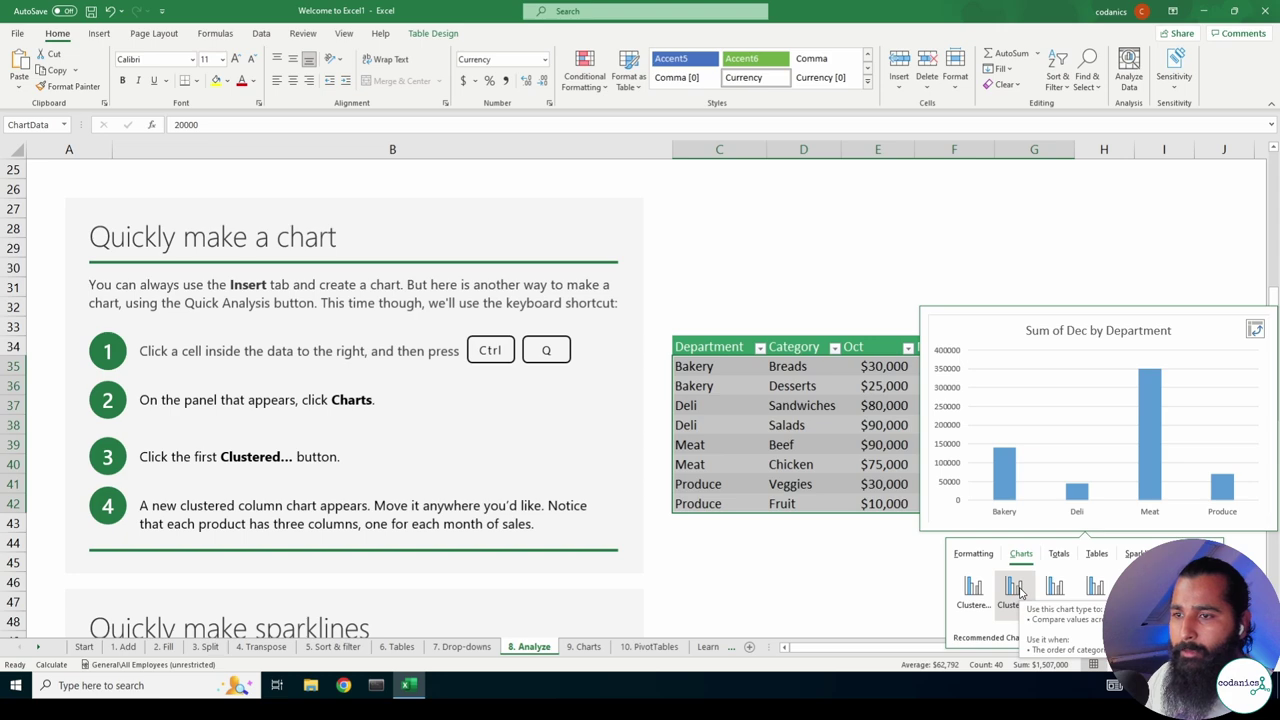
{"action": "left_click", "coordinate": [1016, 590]}
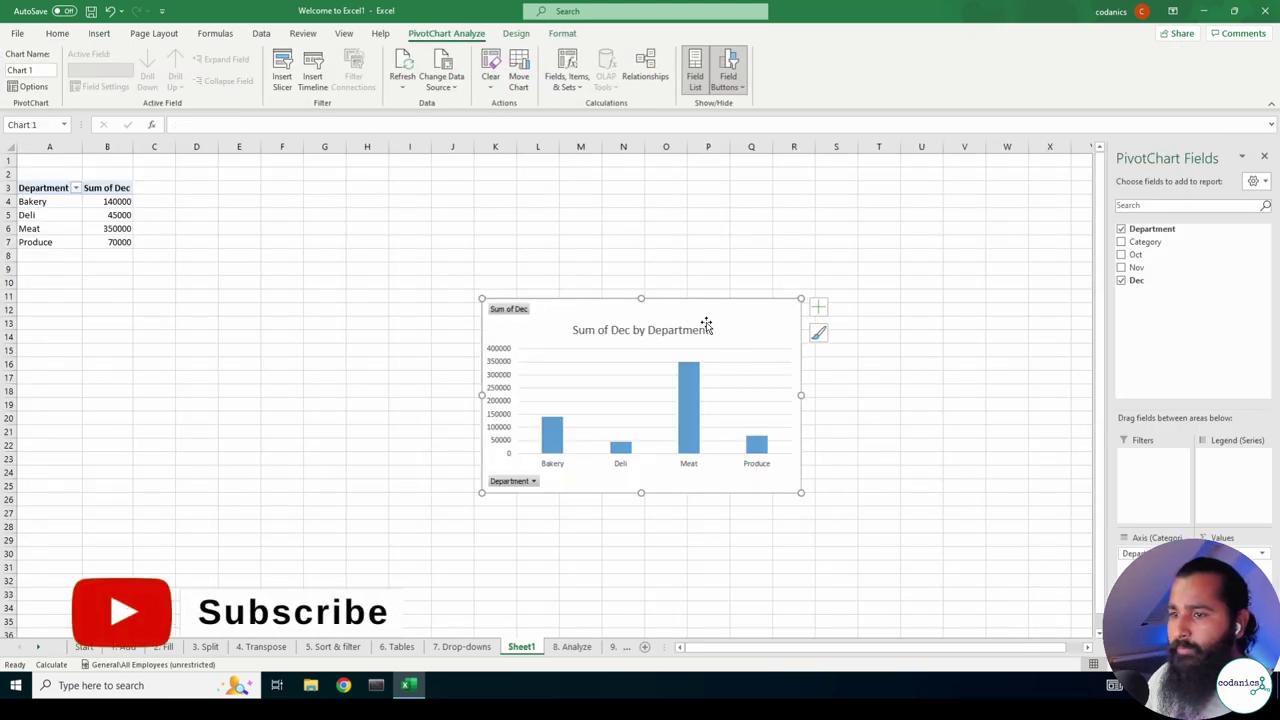
Move the PivotChart and add the Category, Oct and Nov fields alongside Dec.
{"action": "left_click_drag", "start_coordinate": [704, 314], "coordinate": [672, 281]}
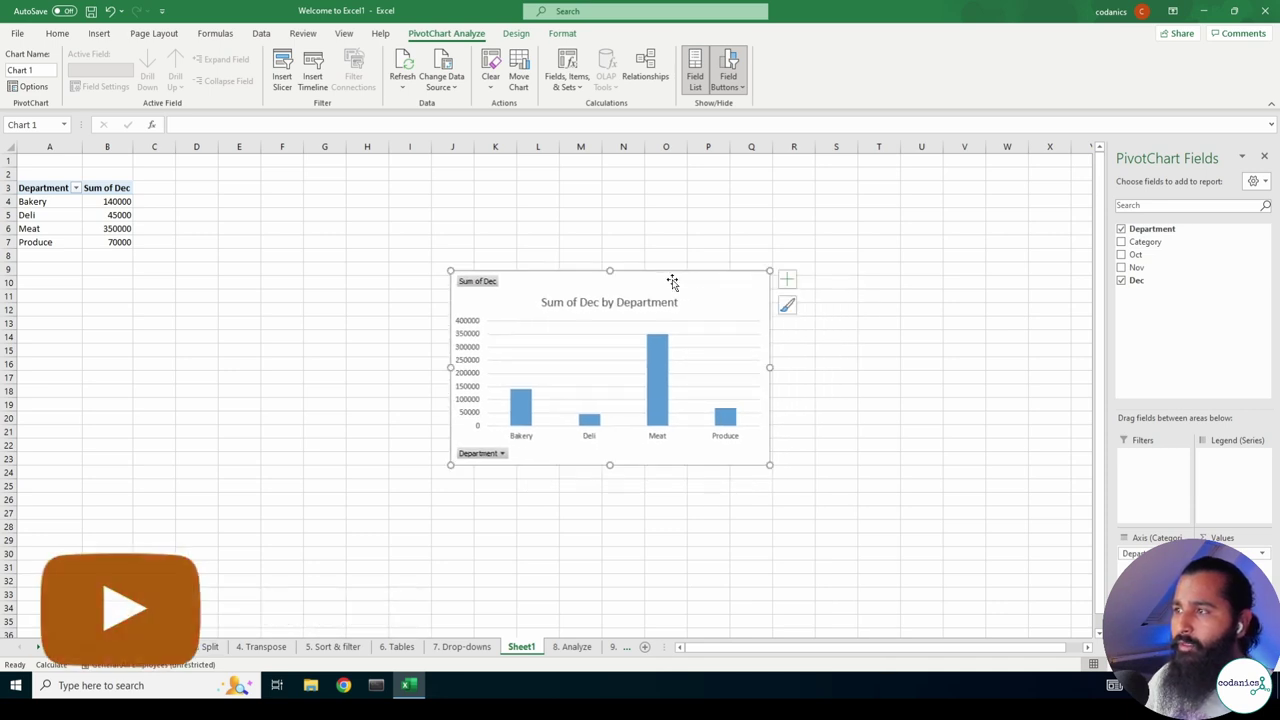
{"action": "left_click", "coordinate": [1122, 243]}
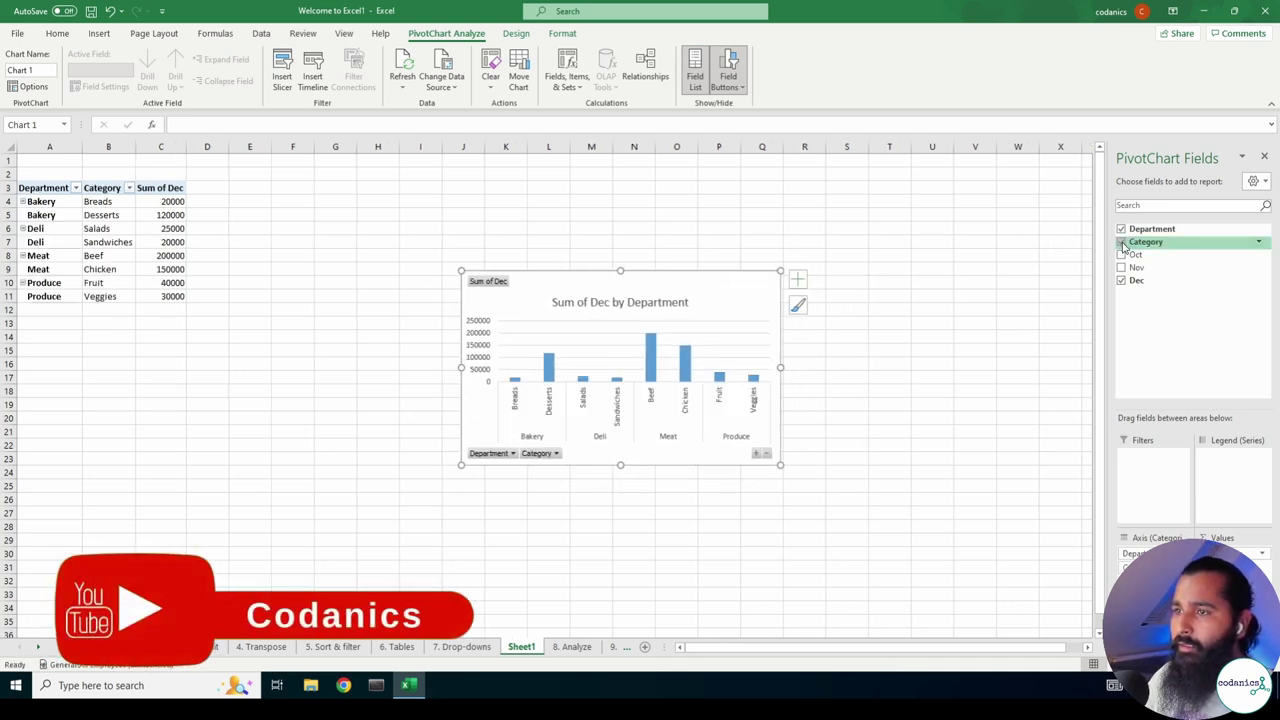
{"action": "left_click", "coordinate": [1122, 242]}
{"action": "left_click", "coordinate": [1122, 255]}
{"action": "left_click", "coordinate": [1122, 242]}
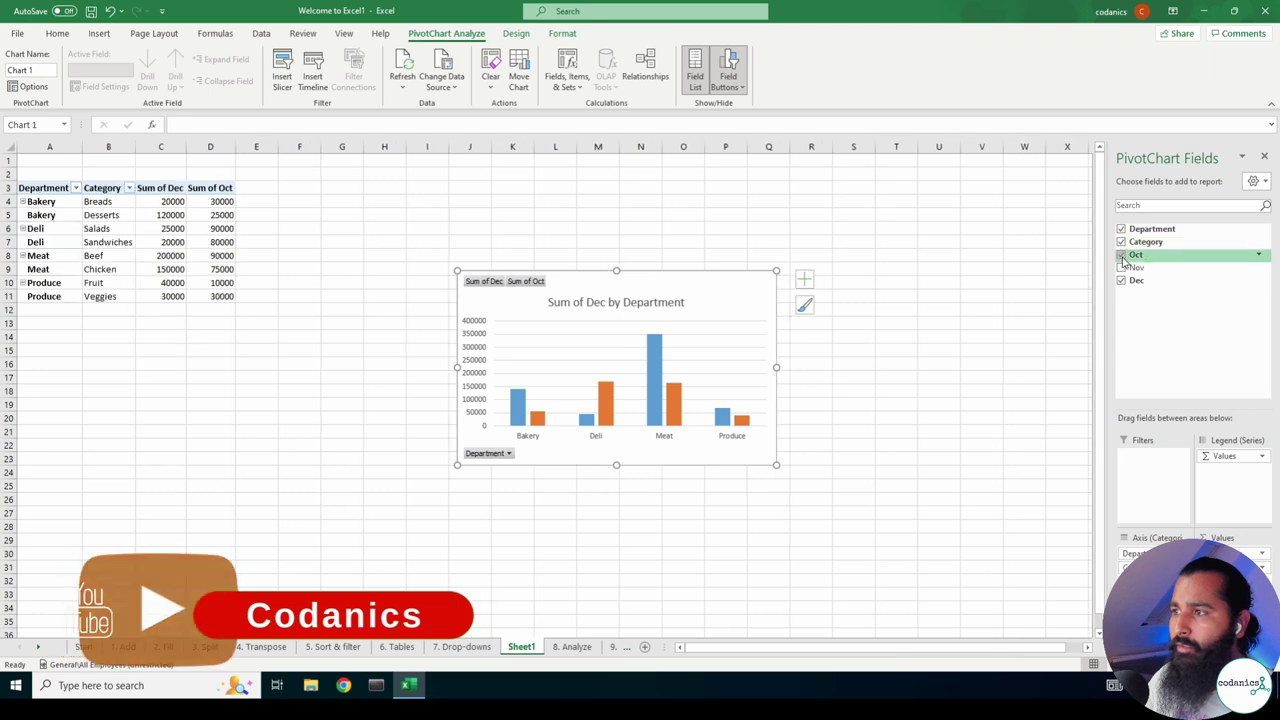
{"action": "left_click", "coordinate": [1122, 255]}
{"action": "left_click", "coordinate": [1122, 242]}
{"action": "left_click", "coordinate": [1122, 255]}
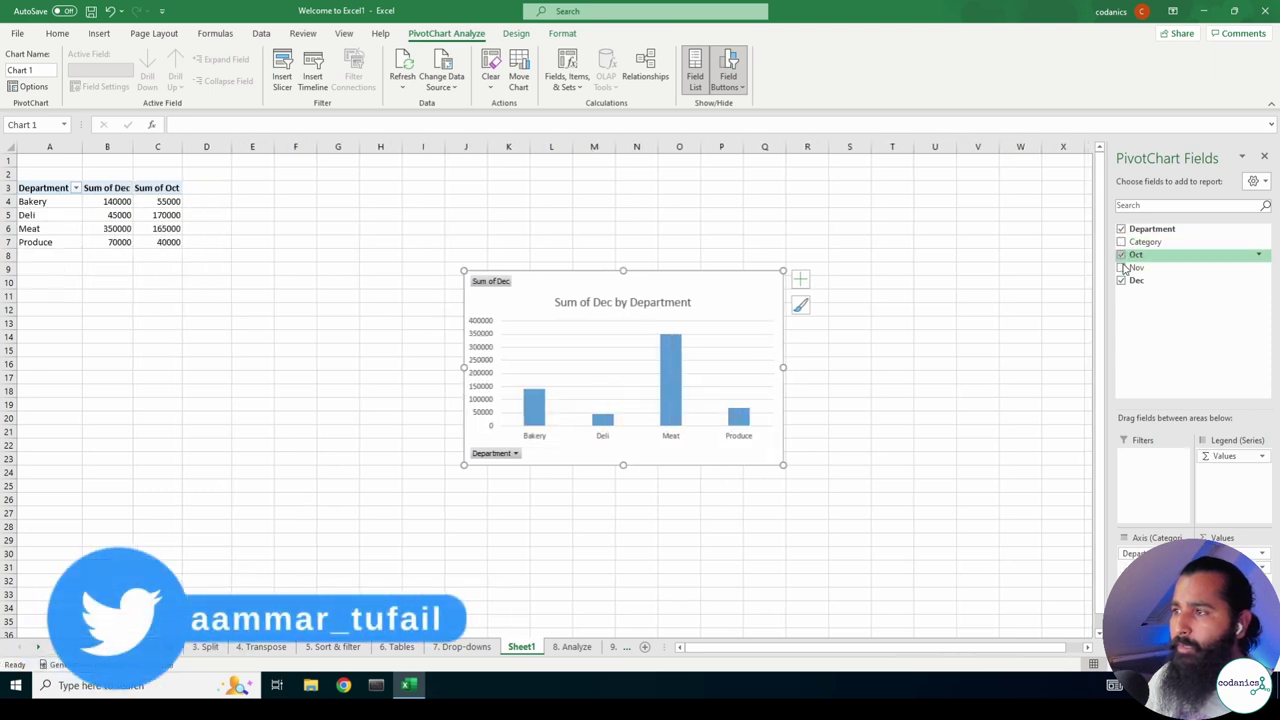
{"action": "left_click", "coordinate": [1122, 268]}
{"action": "left_click", "coordinate": [1122, 243]}
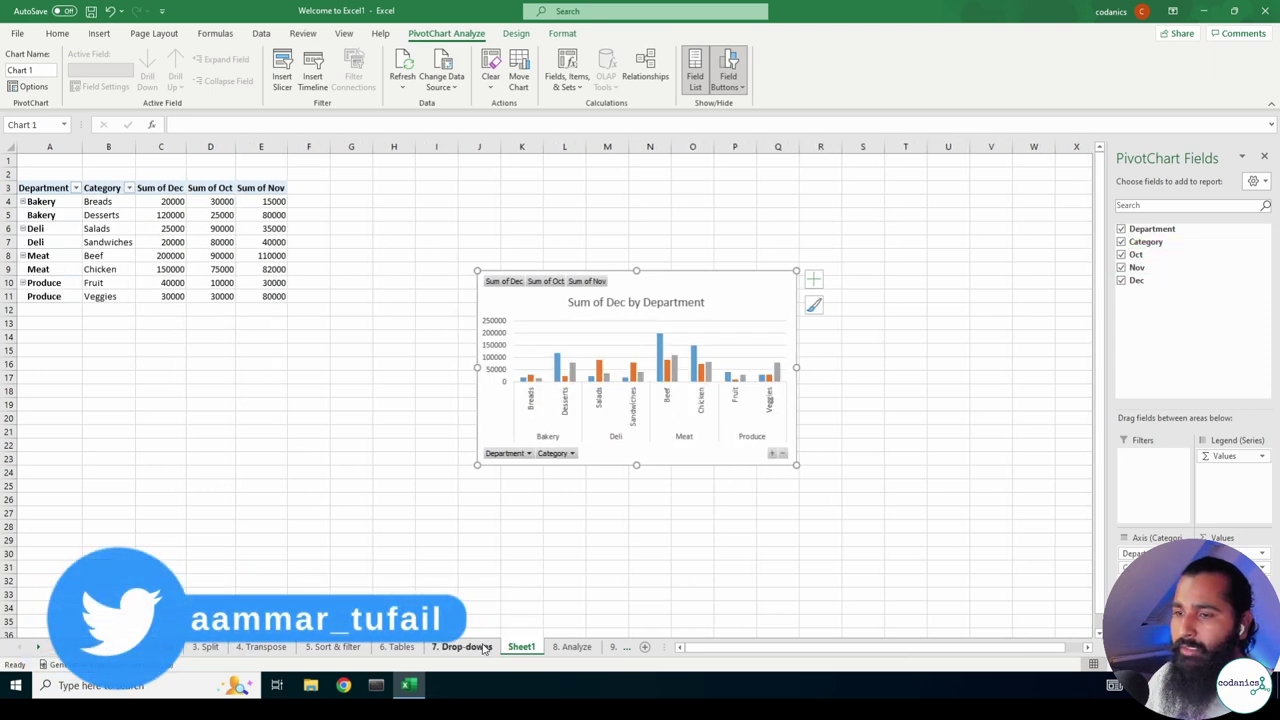
Browse the 6. Tables, 7. Drop-downs and Sheet1 tabs, ending on 8. Analyze.
{"action": "left_click", "coordinate": [432, 648]}
{"action": "left_click", "coordinate": [398, 648]}
{"action": "left_click", "coordinate": [447, 648]}
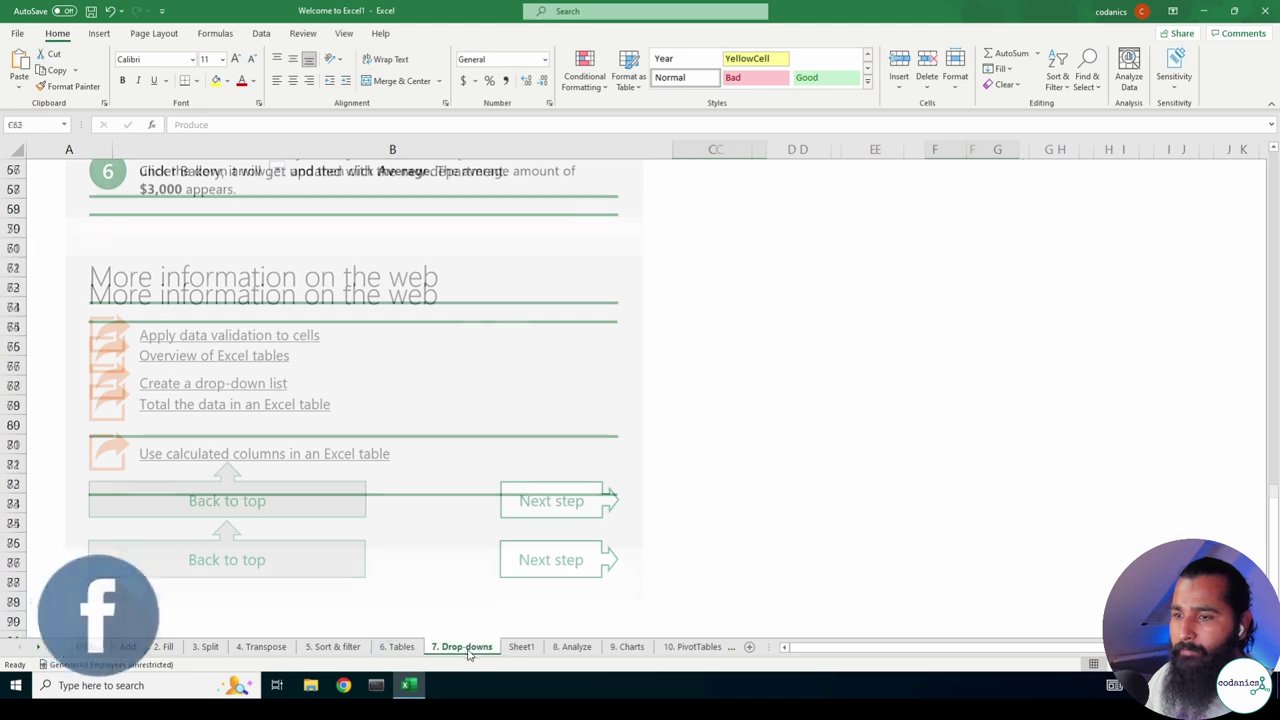
{"action": "left_click", "coordinate": [521, 648]}
{"action": "left_click", "coordinate": [462, 647]}
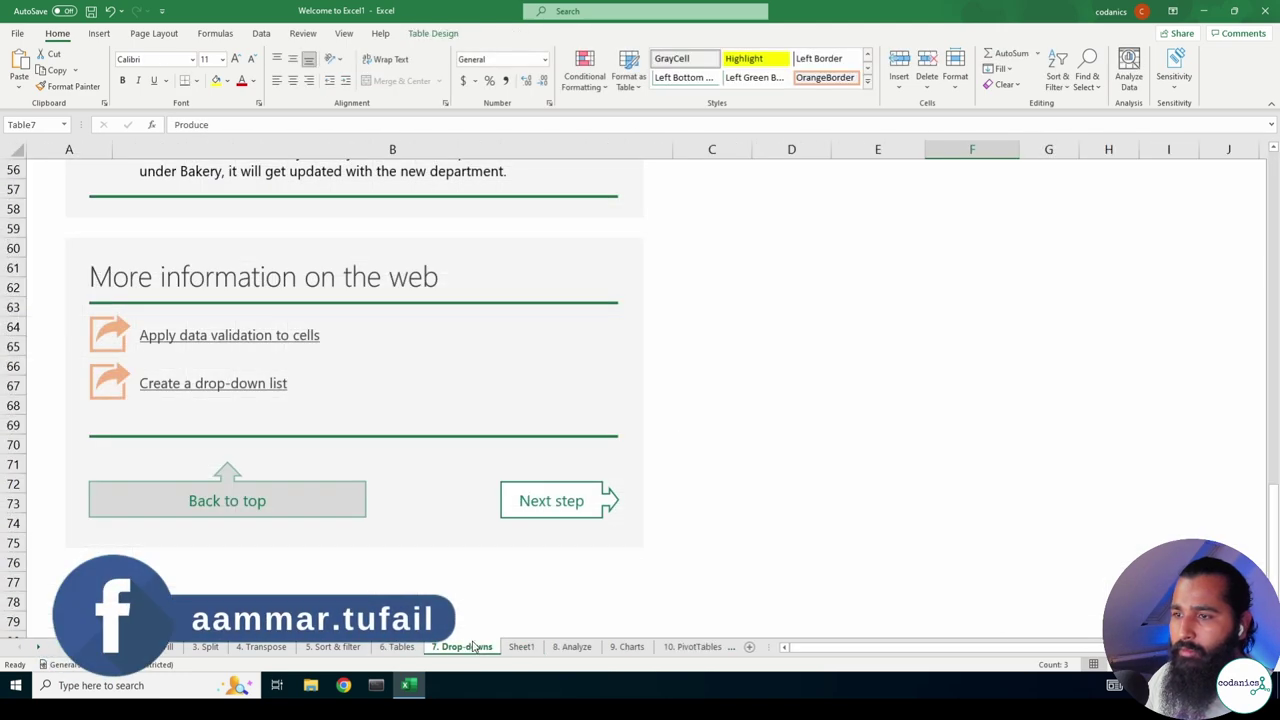
{"action": "scroll", "coordinate": [712, 513], "scroll_direction": "up", "scroll_amount": 6}
{"action": "left_click", "coordinate": [521, 647]}
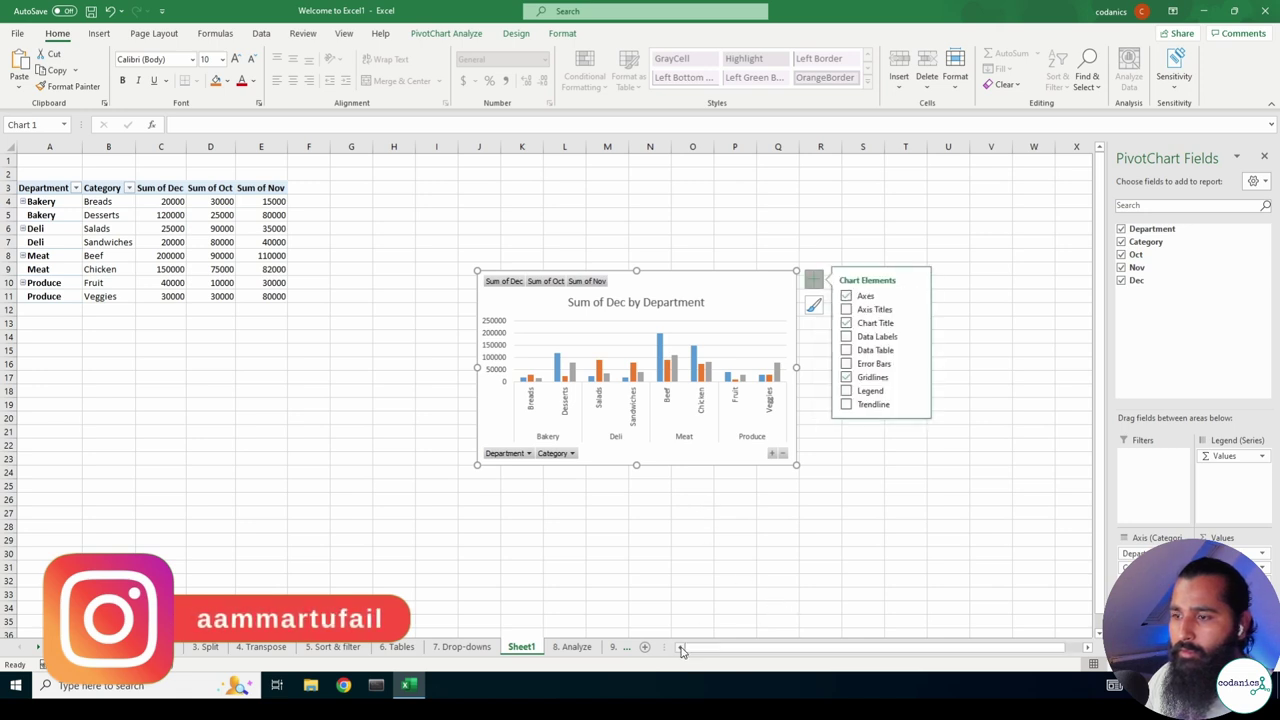
{"action": "left_click", "coordinate": [573, 647]}
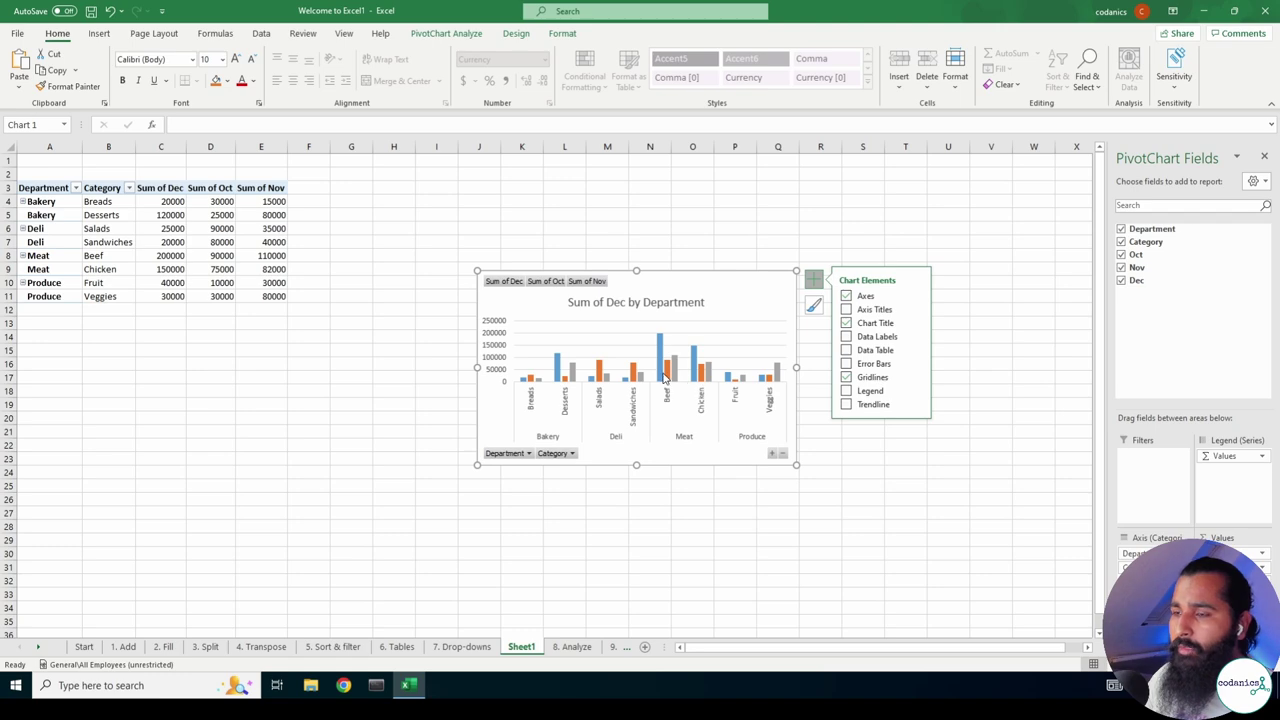
{"action": "scroll", "coordinate": [663, 375], "scroll_direction": "up", "scroll_amount": 2}
{"action": "scroll", "coordinate": [663, 375], "scroll_direction": "up", "scroll_amount": 1}
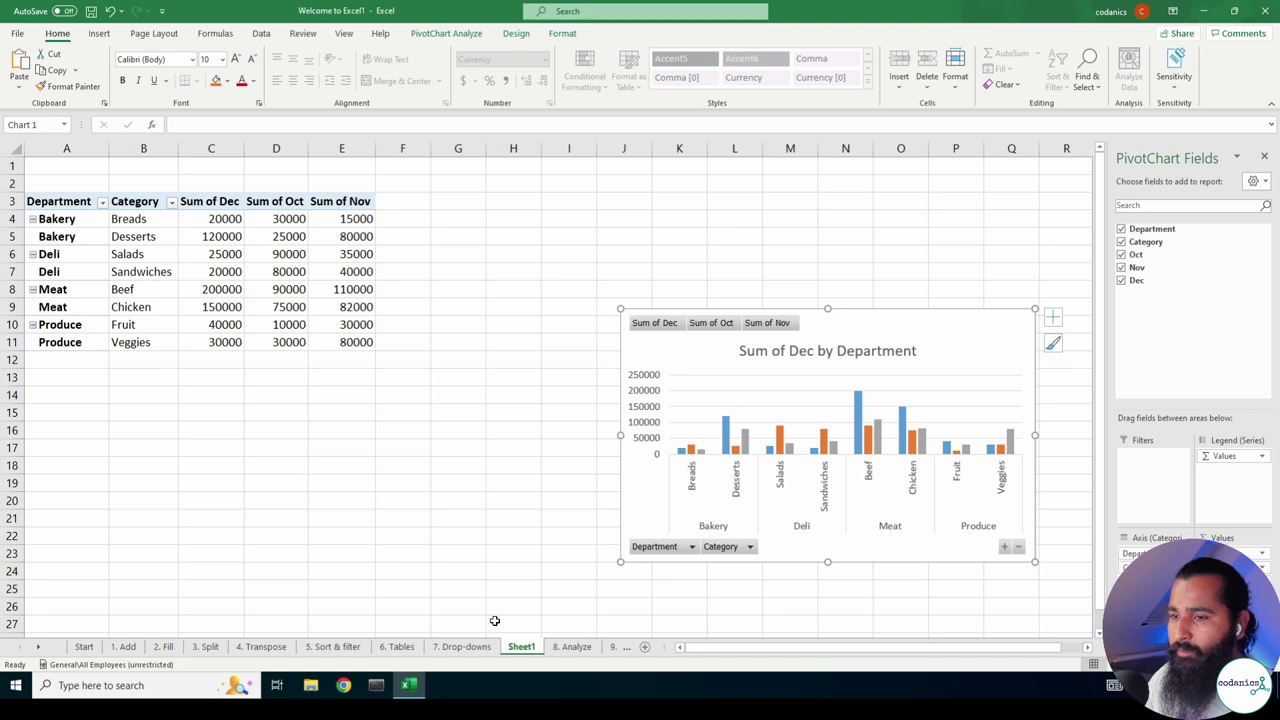
{"action": "left_click", "coordinate": [568, 647]}
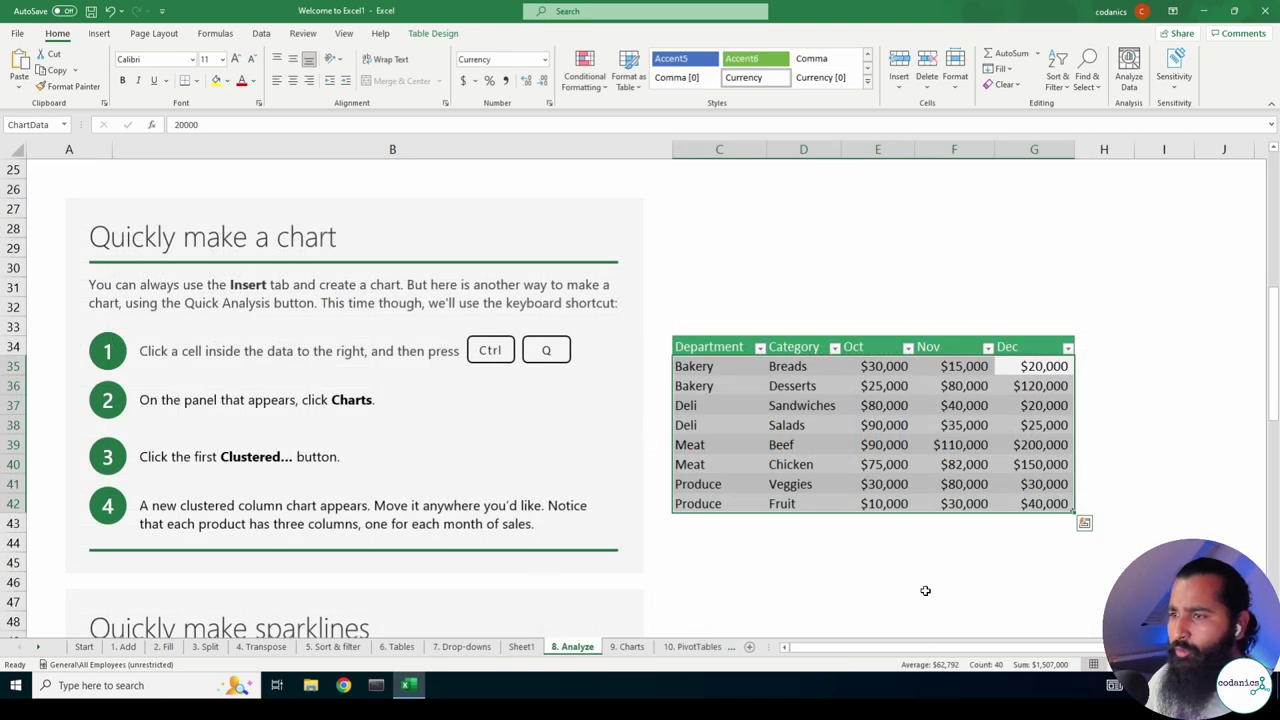
Insert Line sparklines in column H beside the eight Department sales rows.
{"action": "left_click", "coordinate": [913, 560]}
{"action": "scroll", "coordinate": [784, 480], "scroll_direction": "down", "scroll_amount": 3}
{"action": "scroll", "coordinate": [784, 480], "scroll_direction": "down", "scroll_amount": 2}
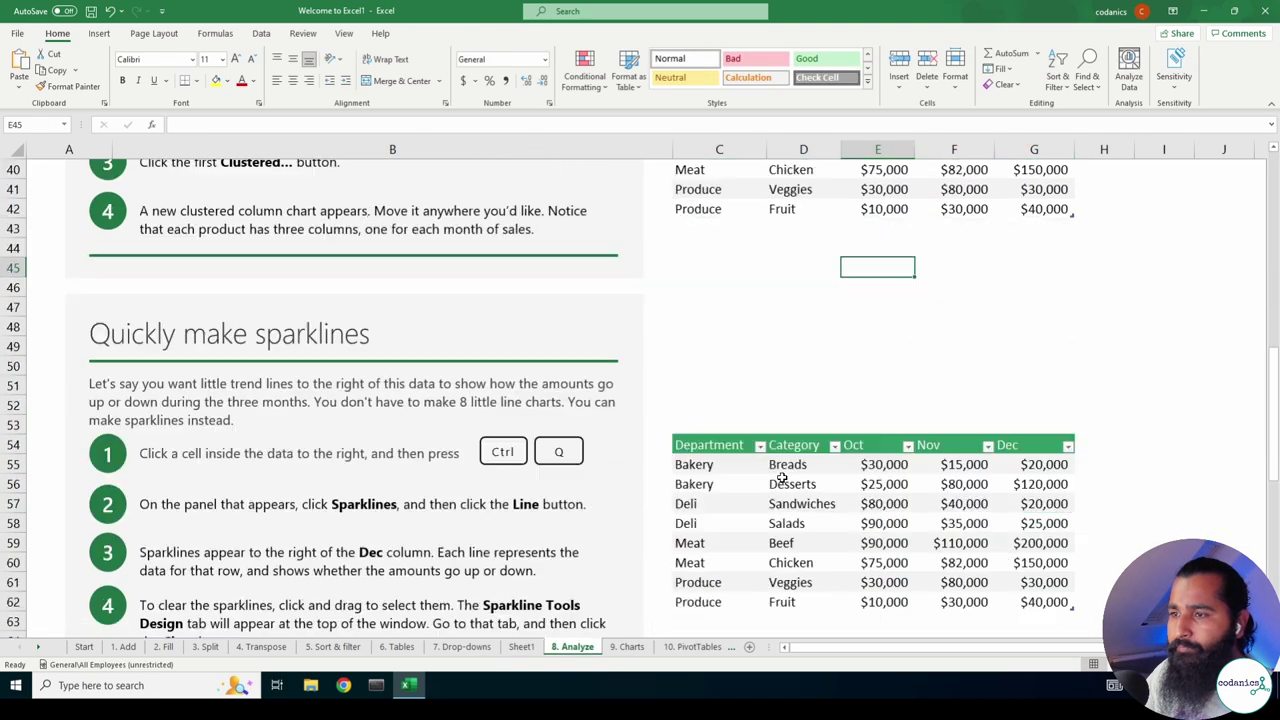
{"action": "scroll", "coordinate": [784, 480], "scroll_direction": "down", "scroll_amount": 1}
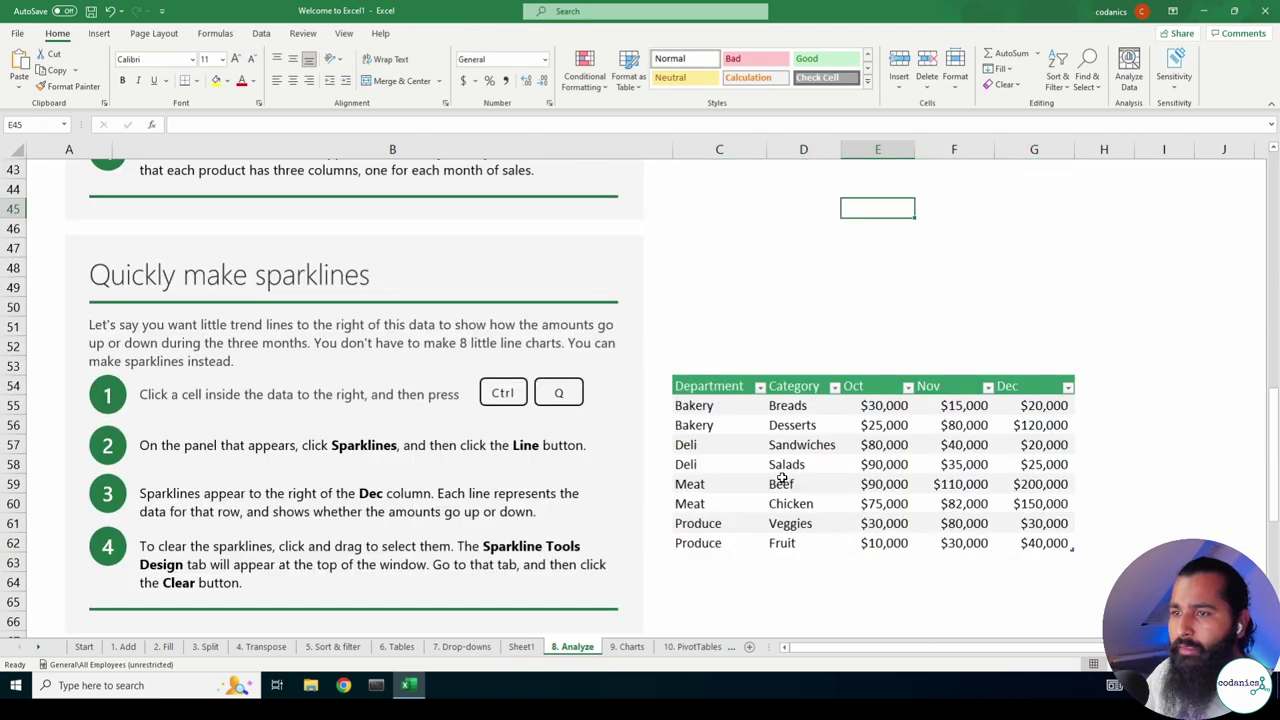
{"action": "left_click", "coordinate": [735, 408]}
{"action": "key", "text": "ctrl+q"}
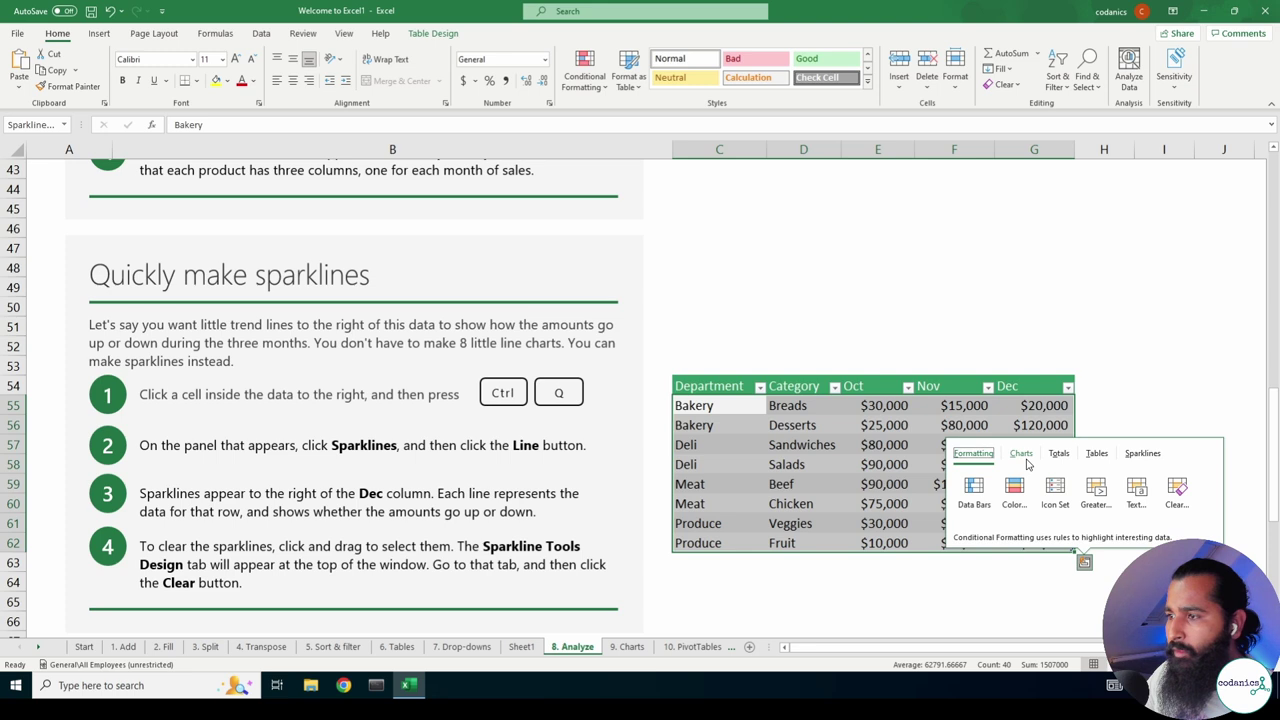
{"action": "left_click", "coordinate": [1138, 456]}
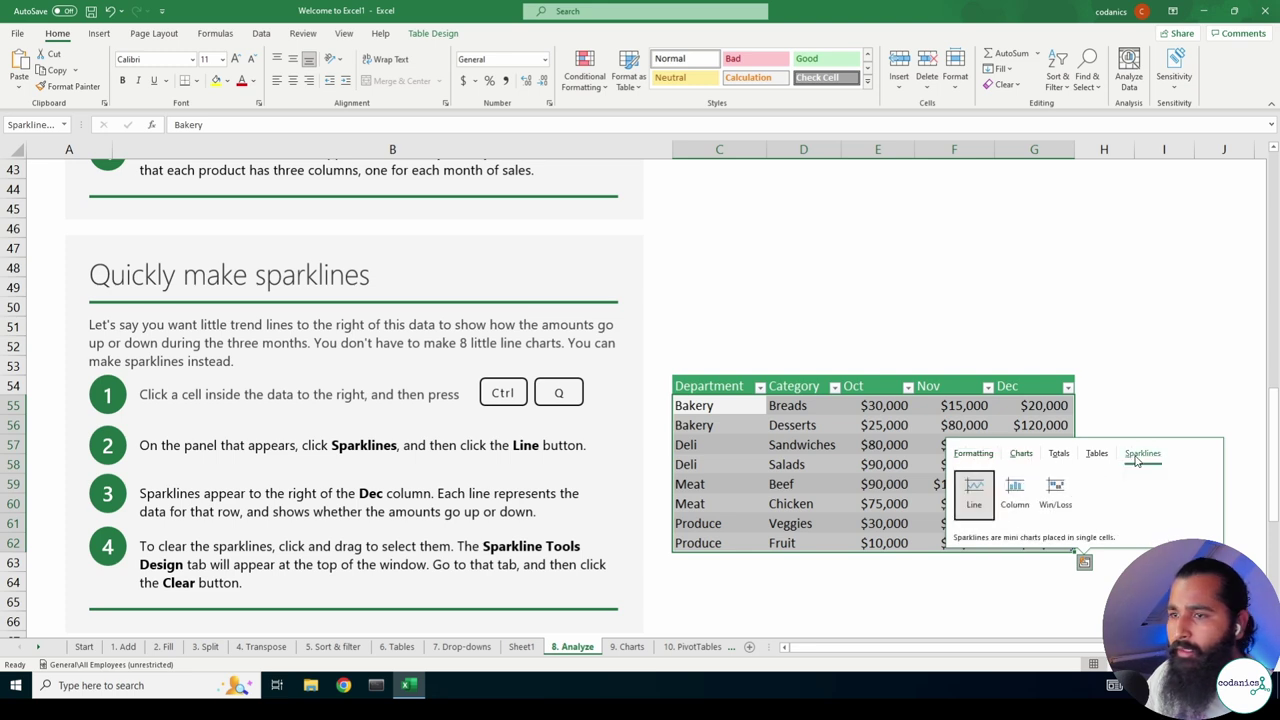
{"action": "left_click", "coordinate": [974, 488]}
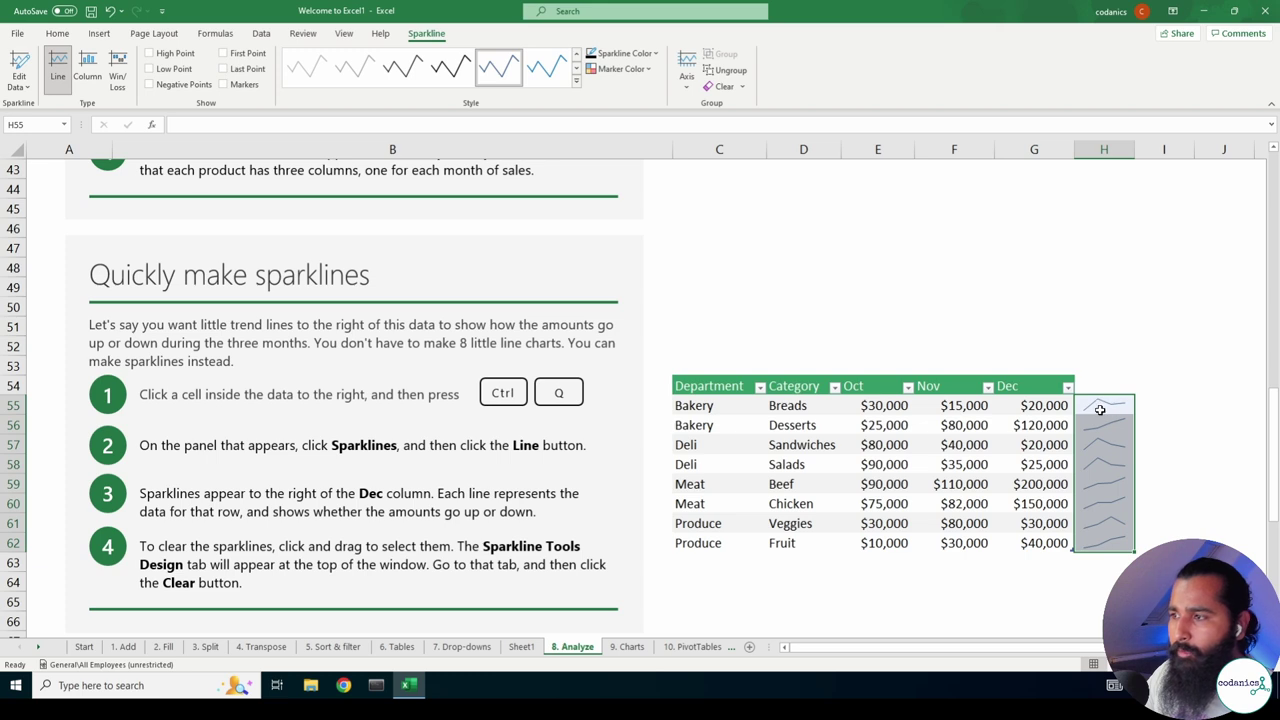
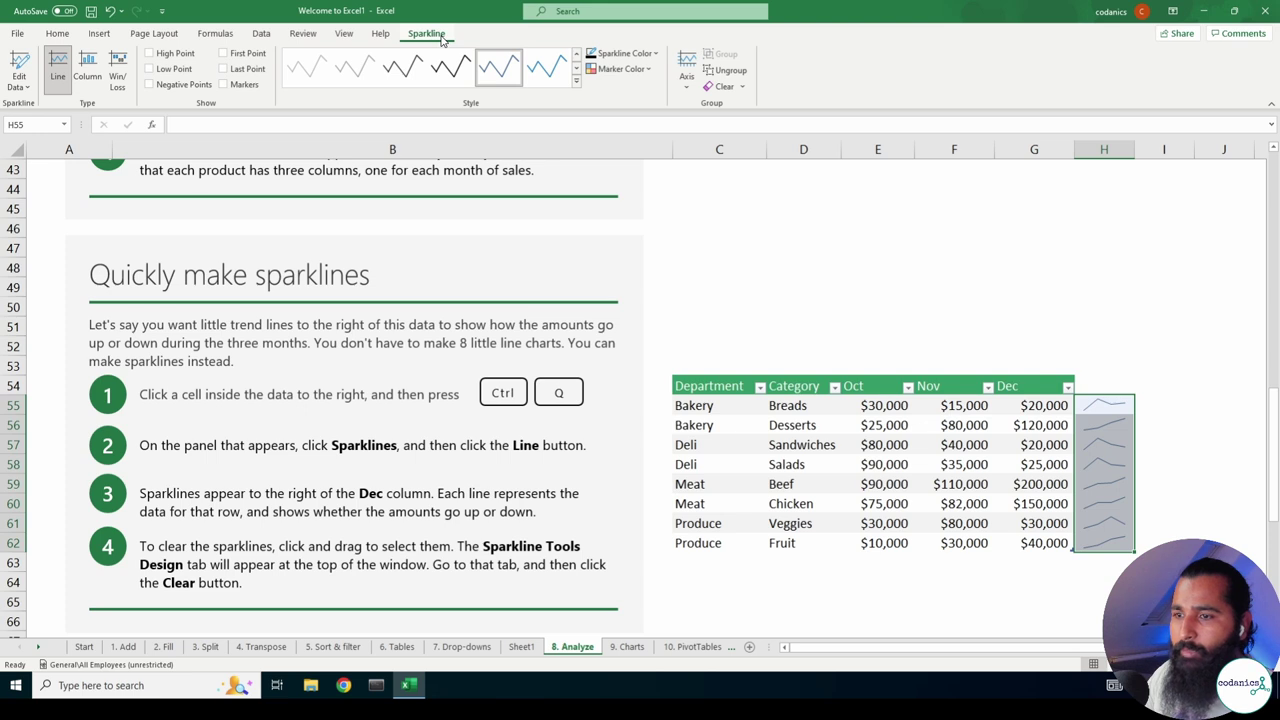
Try Column and Win/Loss sparkline types, then clear the sparklines from column H.
{"action": "left_click", "coordinate": [86, 68]}
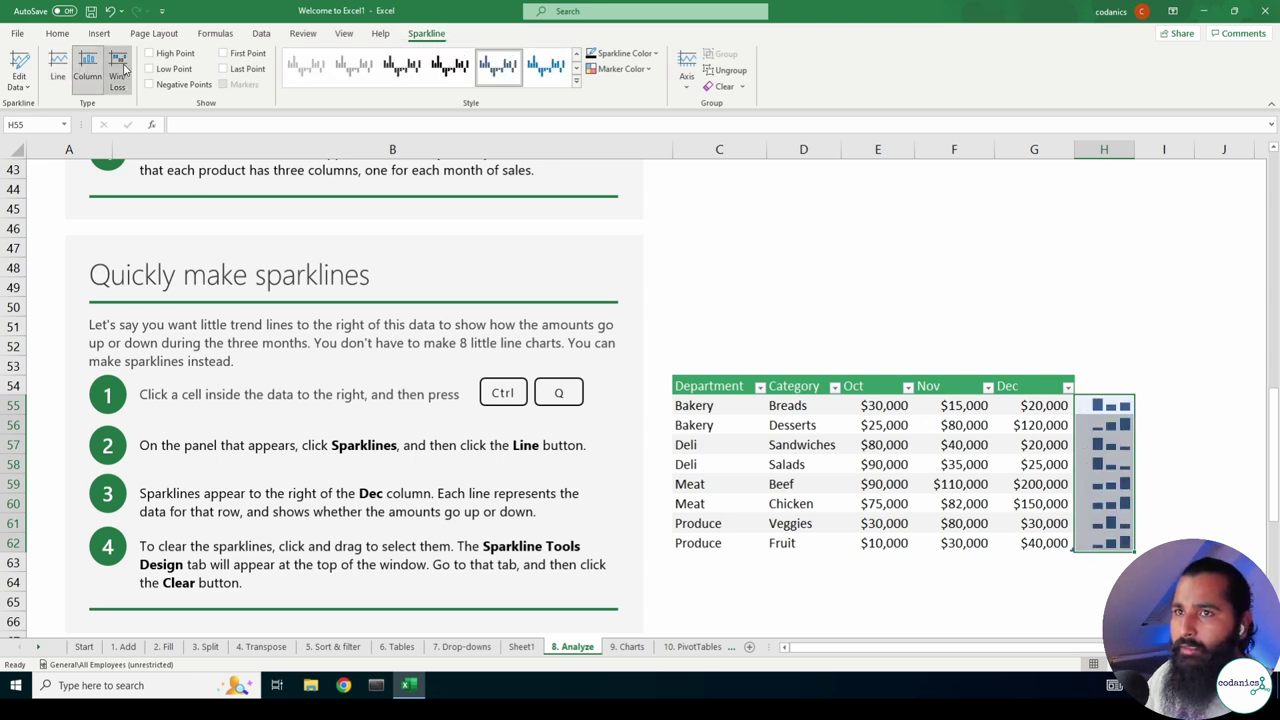
{"action": "left_click", "coordinate": [120, 67]}
{"action": "left_click", "coordinate": [88, 68]}
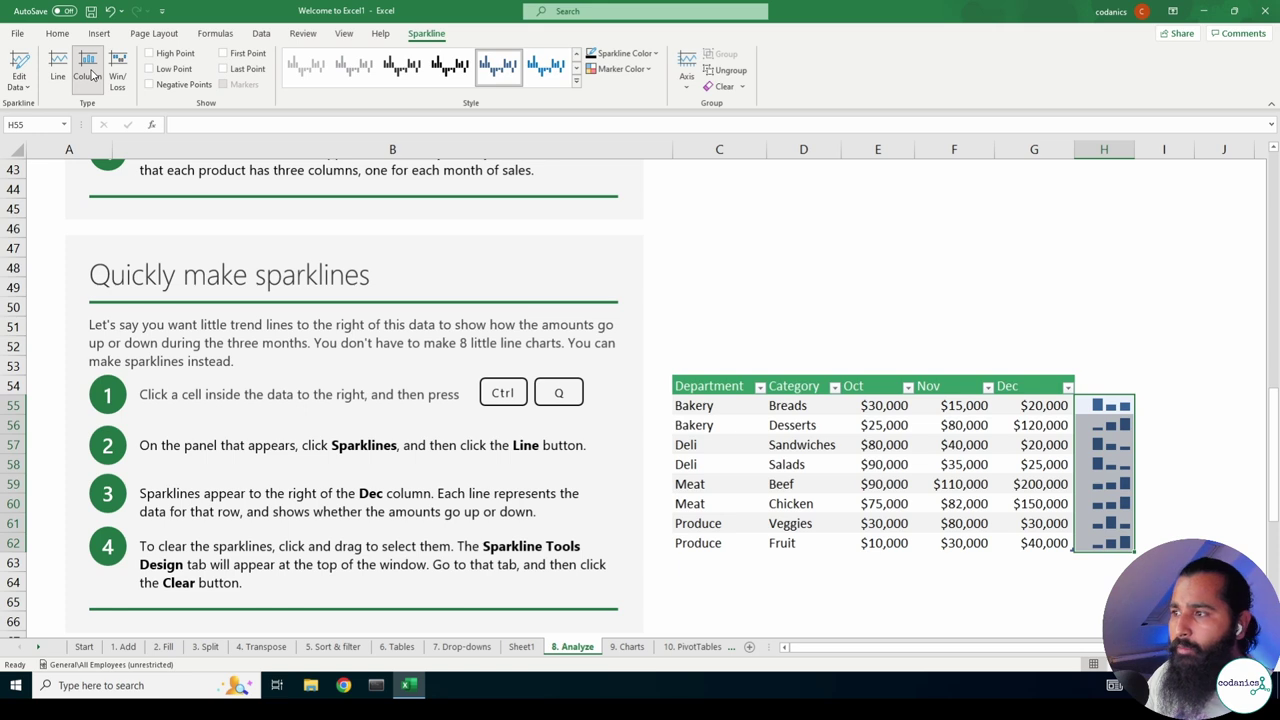
{"action": "left_click", "coordinate": [716, 87]}
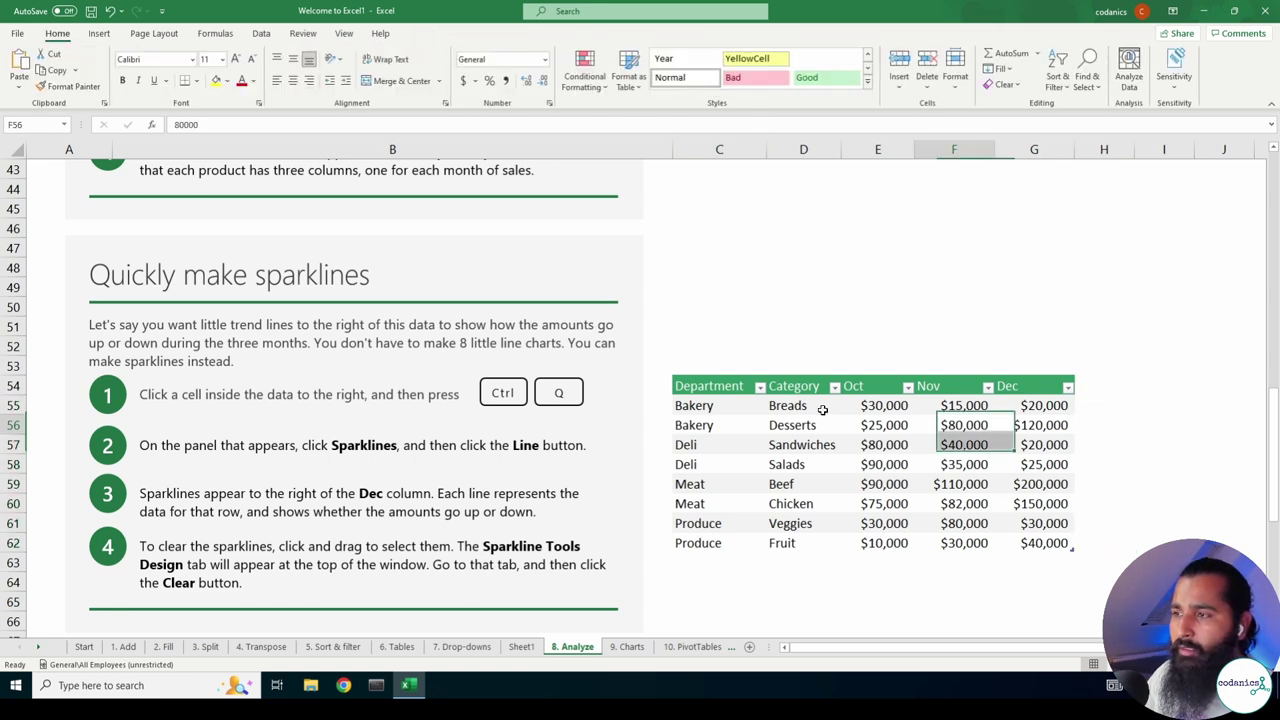
Add column sparklines beside every row of the sales table via Quick Analysis (Ctrl+Q).
{"action": "left_click", "coordinate": [729, 406]}
{"action": "key", "text": "ctrl+q"}
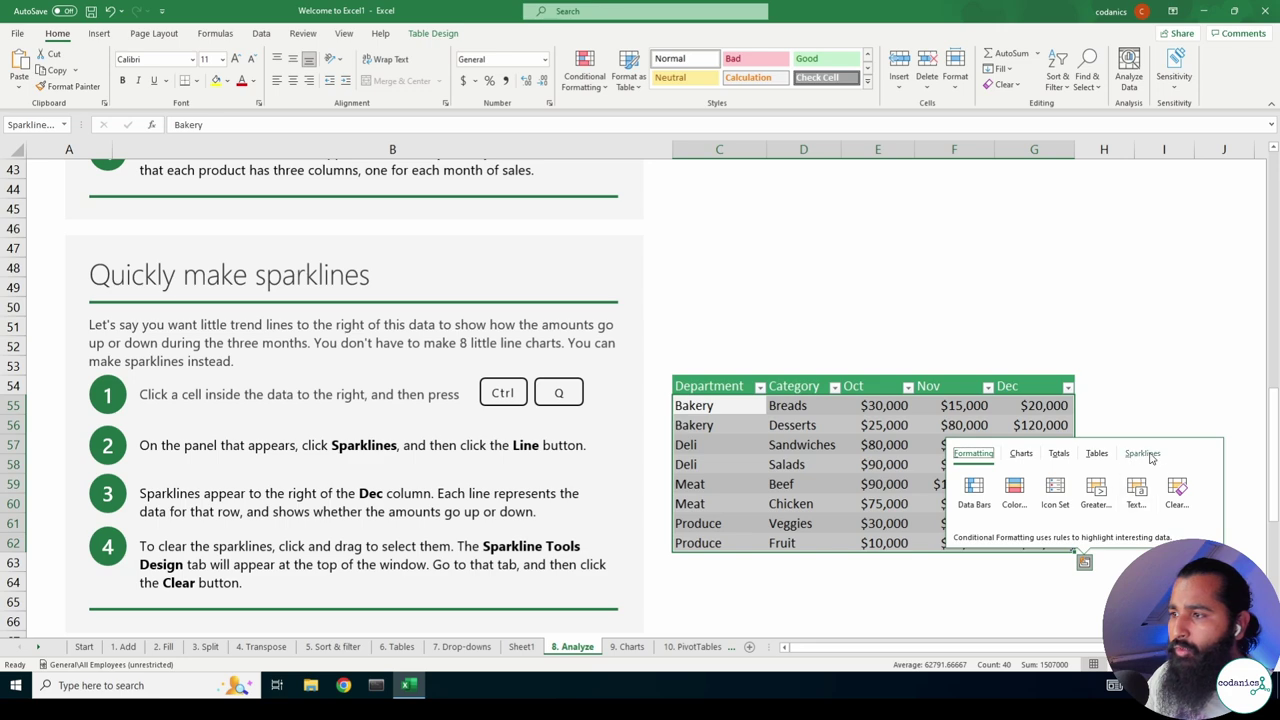
{"action": "left_click", "coordinate": [1141, 453]}
{"action": "left_click", "coordinate": [1012, 506]}
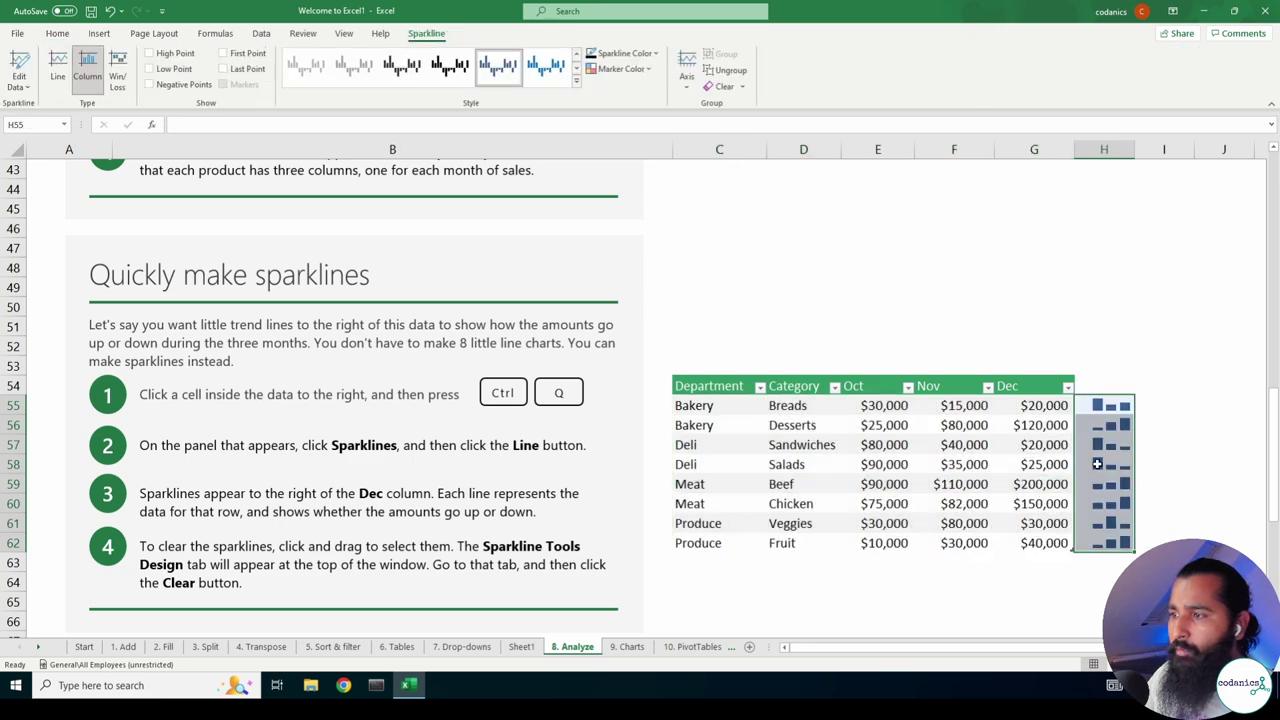
Select sparkline cells H55:H62, try black and blue styles, then apply the green style.
{"action": "left_click", "coordinate": [1040, 405]}
{"action": "left_click_drag", "start_coordinate": [1090, 406], "coordinate": [1110, 543]}
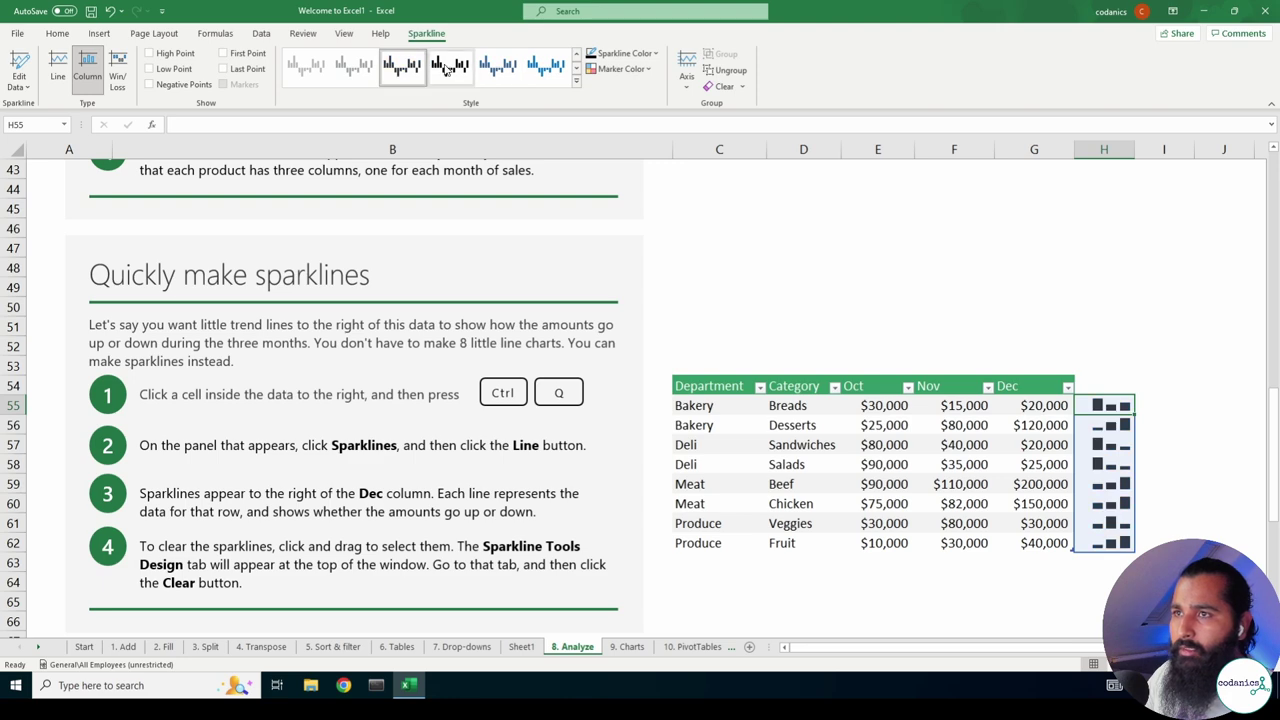
{"action": "left_click", "coordinate": [450, 70]}
{"action": "left_click", "coordinate": [545, 70]}
{"action": "left_click", "coordinate": [576, 81]}
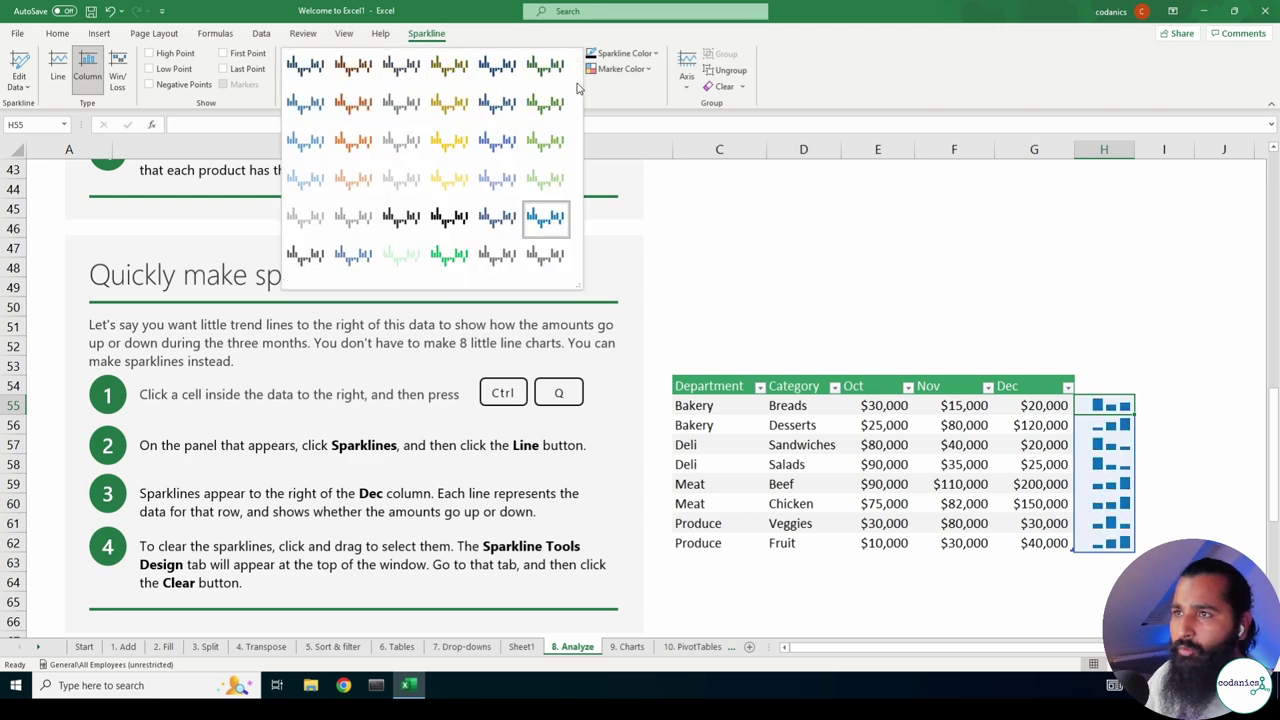
{"action": "left_click", "coordinate": [561, 107]}
{"action": "left_click", "coordinate": [475, 146]}
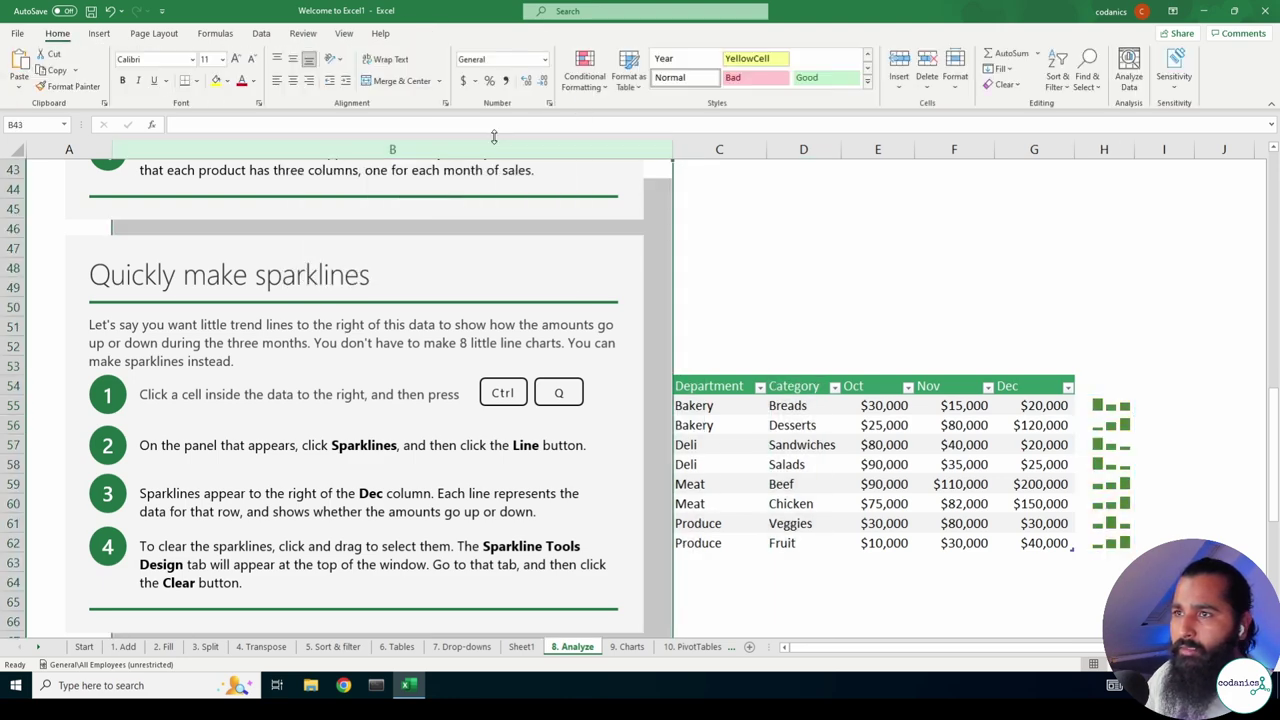
Mark high, low, negative, first and last points, switch sparklines to Line, and apply another colour style.
{"action": "left_click", "coordinate": [1125, 445]}
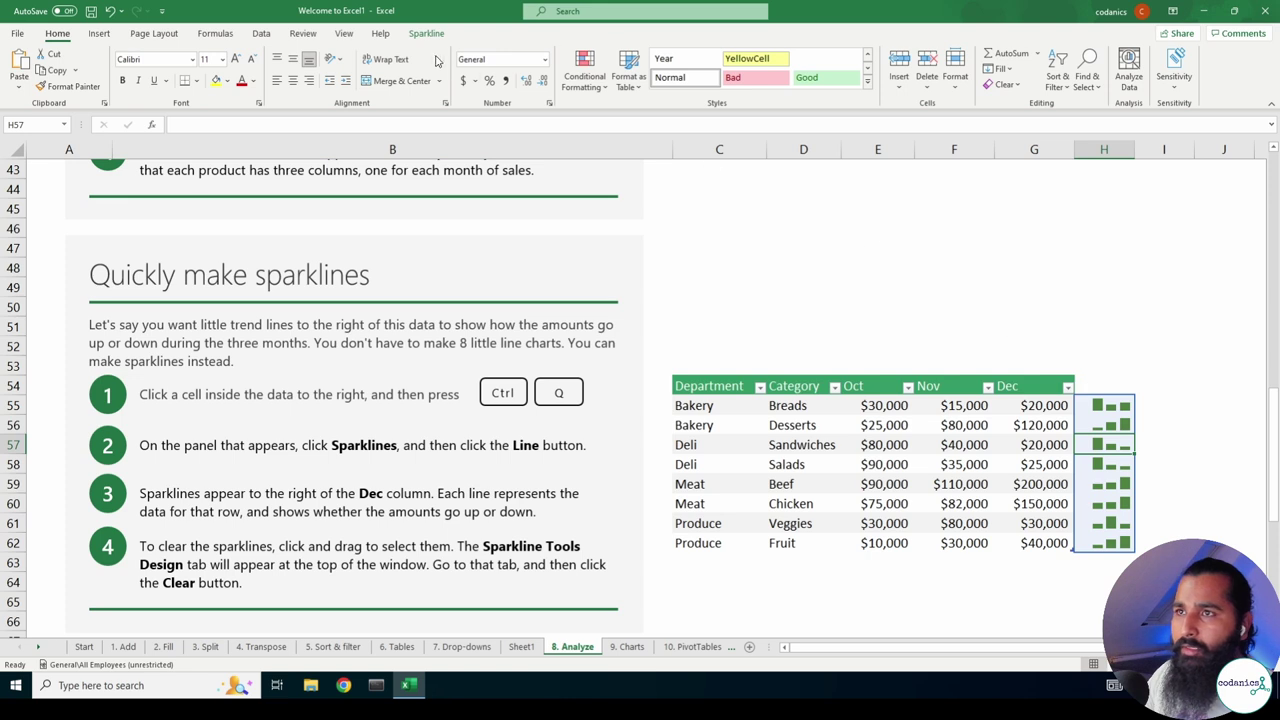
{"action": "left_click", "coordinate": [426, 33]}
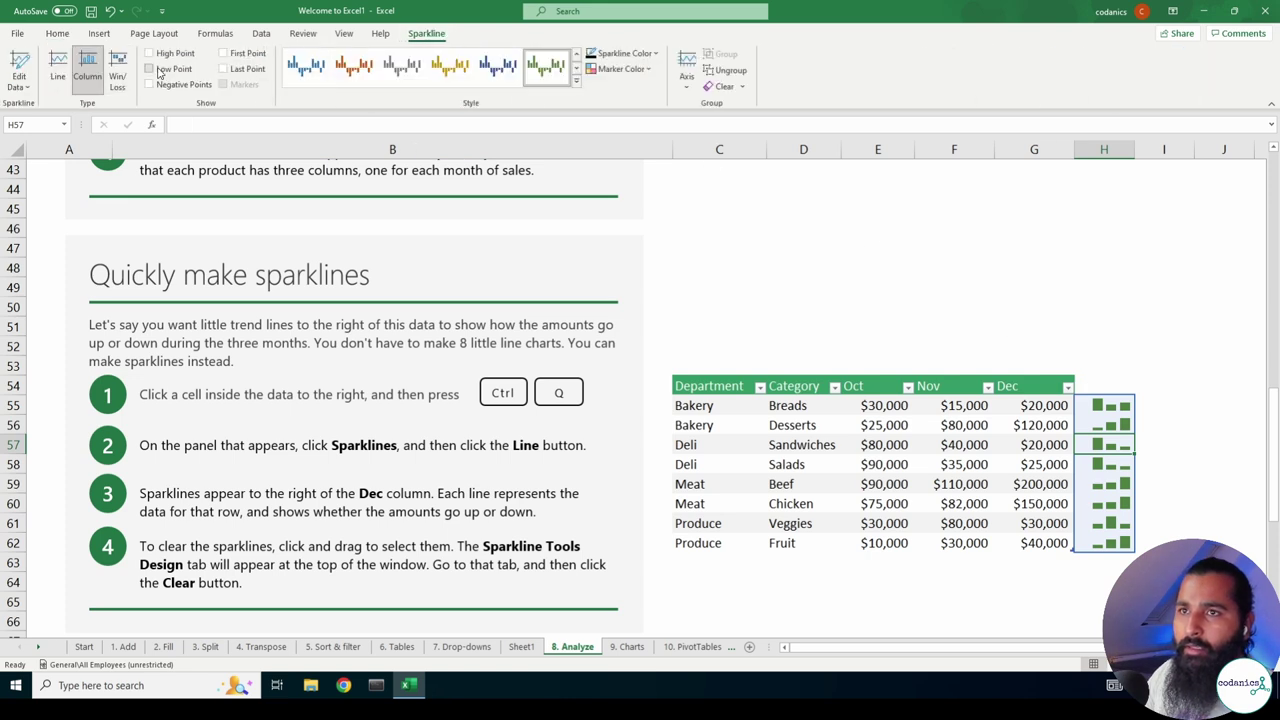
{"action": "left_click", "coordinate": [152, 69]}
{"action": "left_click", "coordinate": [150, 53]}
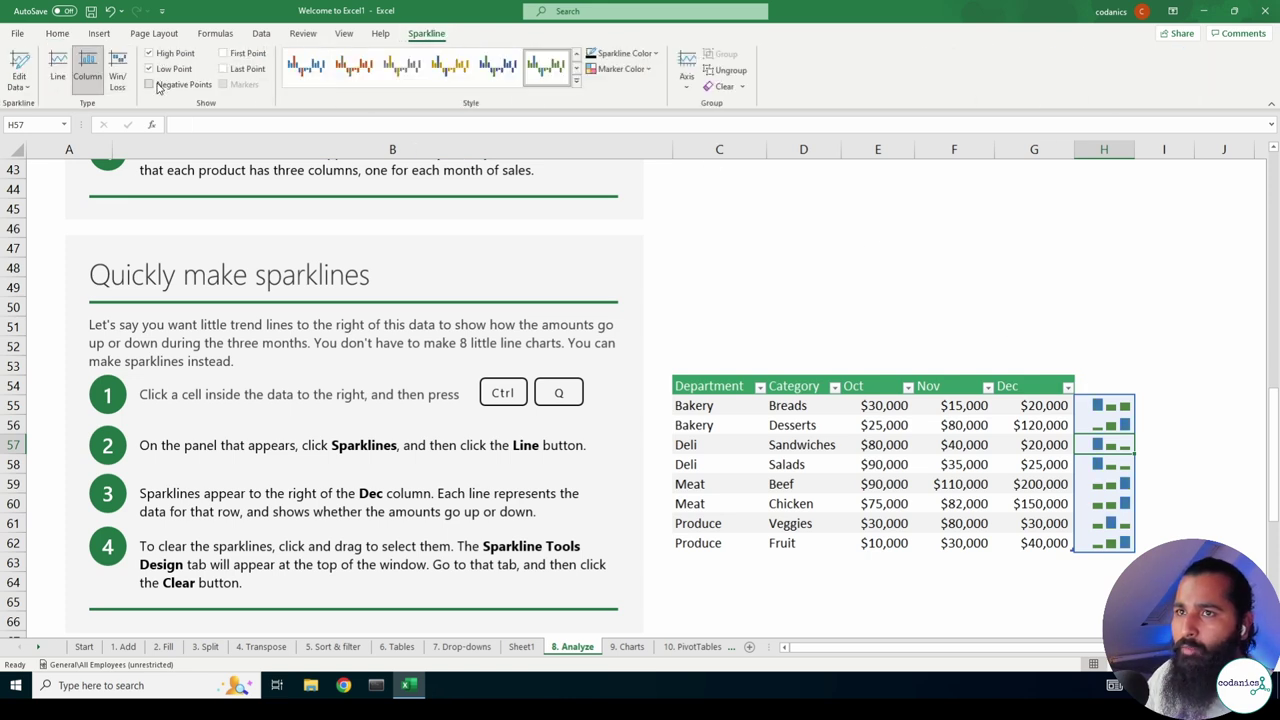
{"action": "left_click", "coordinate": [152, 85]}
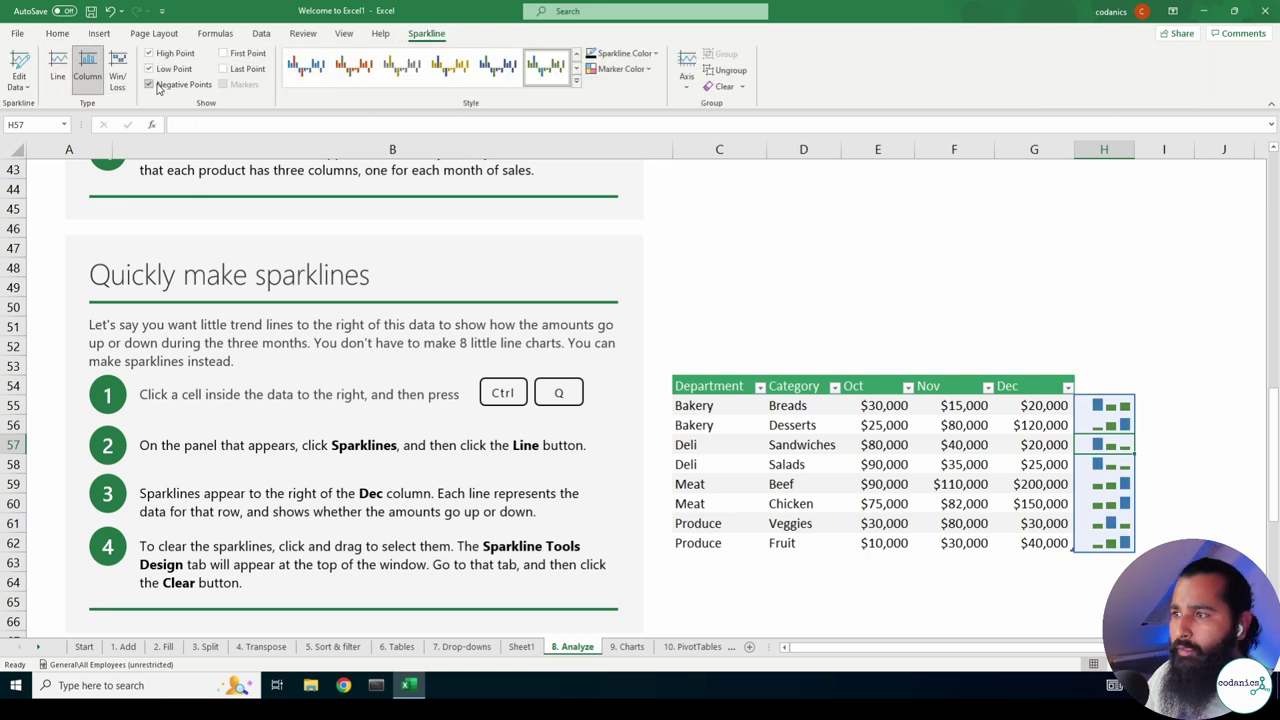
{"action": "left_click", "coordinate": [223, 53]}
{"action": "left_click", "coordinate": [223, 69]}
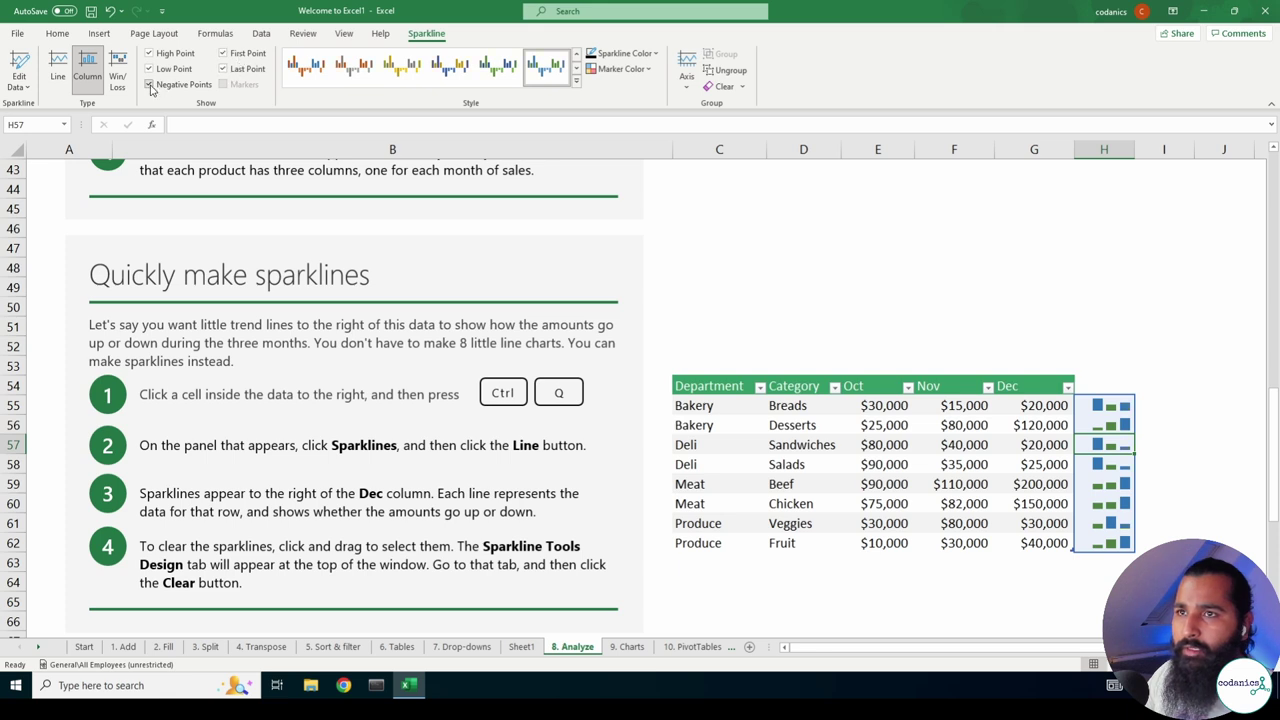
{"action": "left_click", "coordinate": [58, 68]}
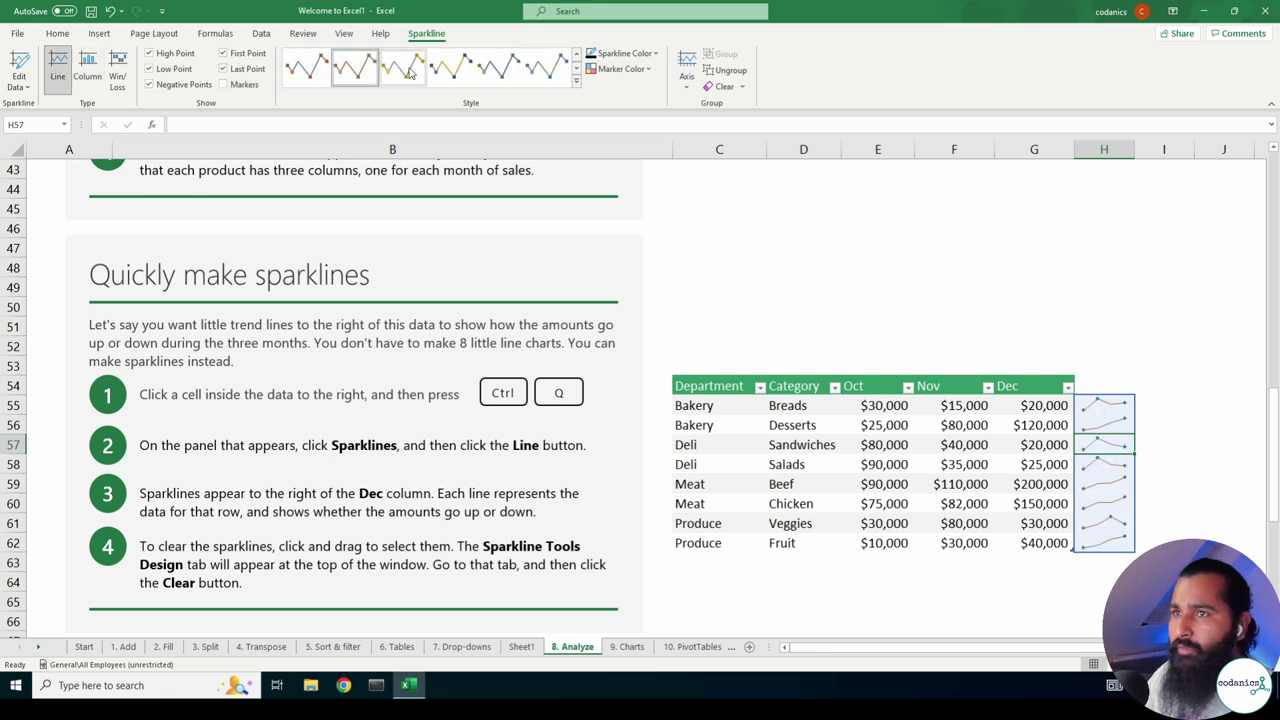
{"action": "left_click", "coordinate": [498, 68]}
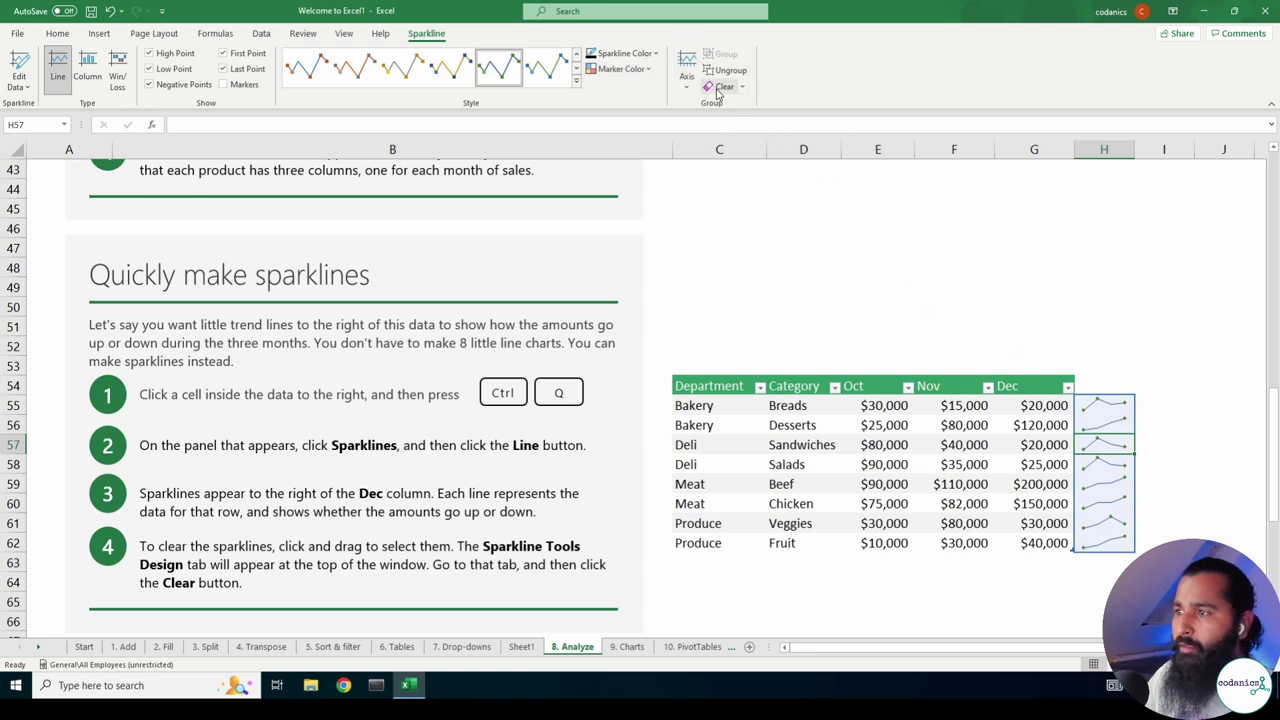
Clear all sparklines in H55:H62 and scroll down the sheet.
{"action": "left_click", "coordinate": [718, 87]}
{"action": "left_click_drag", "start_coordinate": [1120, 403], "coordinate": [1112, 545]}
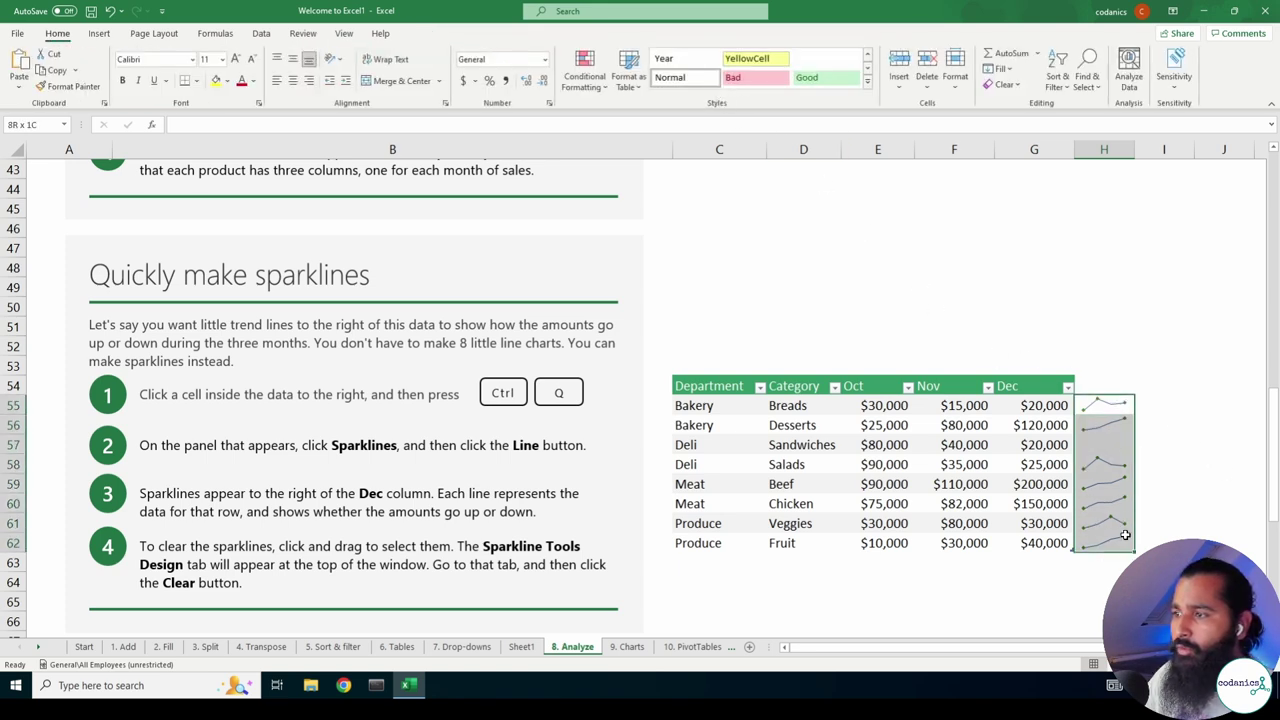
{"action": "left_click", "coordinate": [718, 87]}
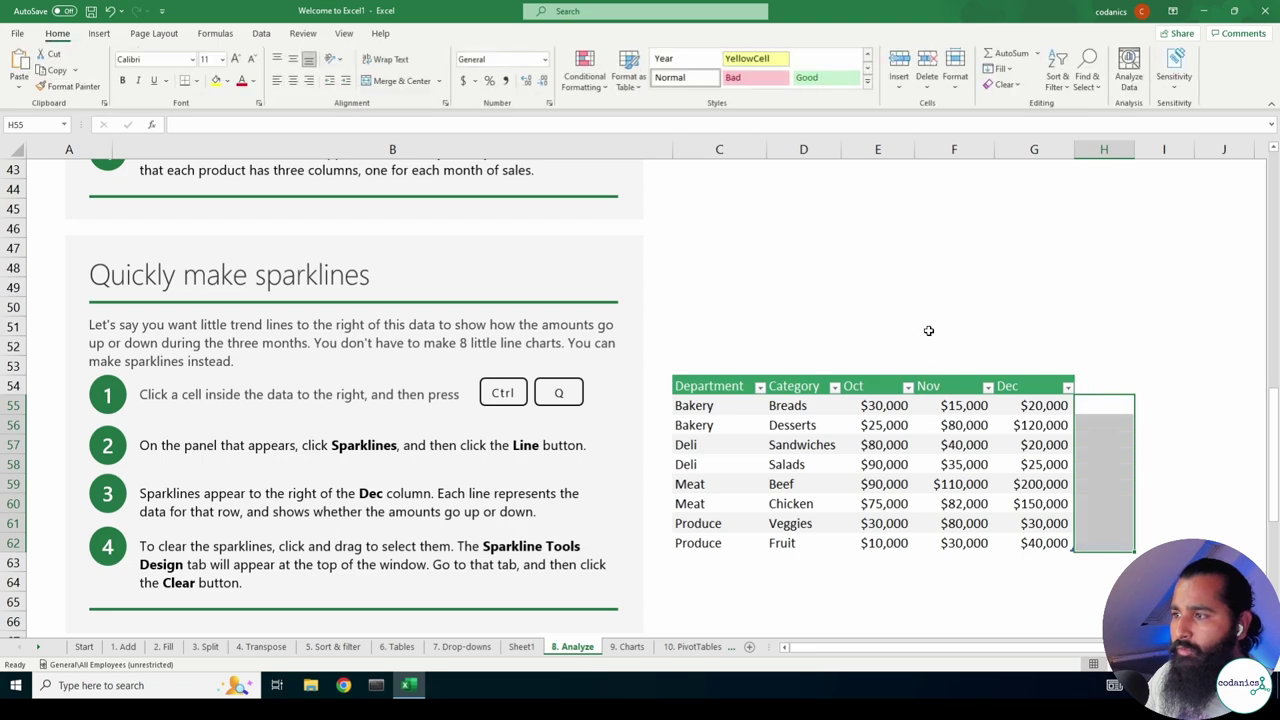
{"action": "left_click", "coordinate": [926, 330]}
{"action": "scroll", "coordinate": [920, 340], "scroll_direction": "down", "scroll_amount": 4}
{"action": "scroll", "coordinate": [909, 354], "scroll_direction": "down", "scroll_amount": 2}
{"action": "scroll", "coordinate": [909, 354], "scroll_direction": "down", "scroll_amount": 4}
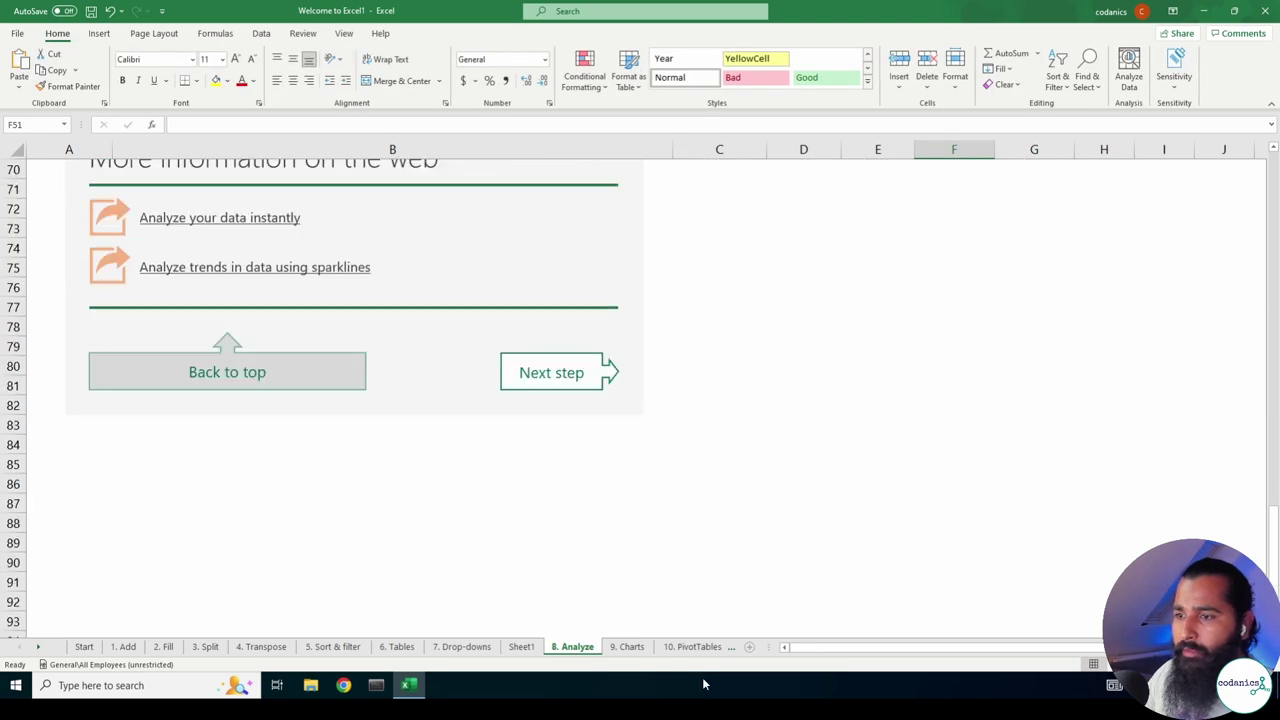
Switch to the 9. Charts sheet and select a cell in the attendance table.
{"action": "left_click", "coordinate": [628, 647]}
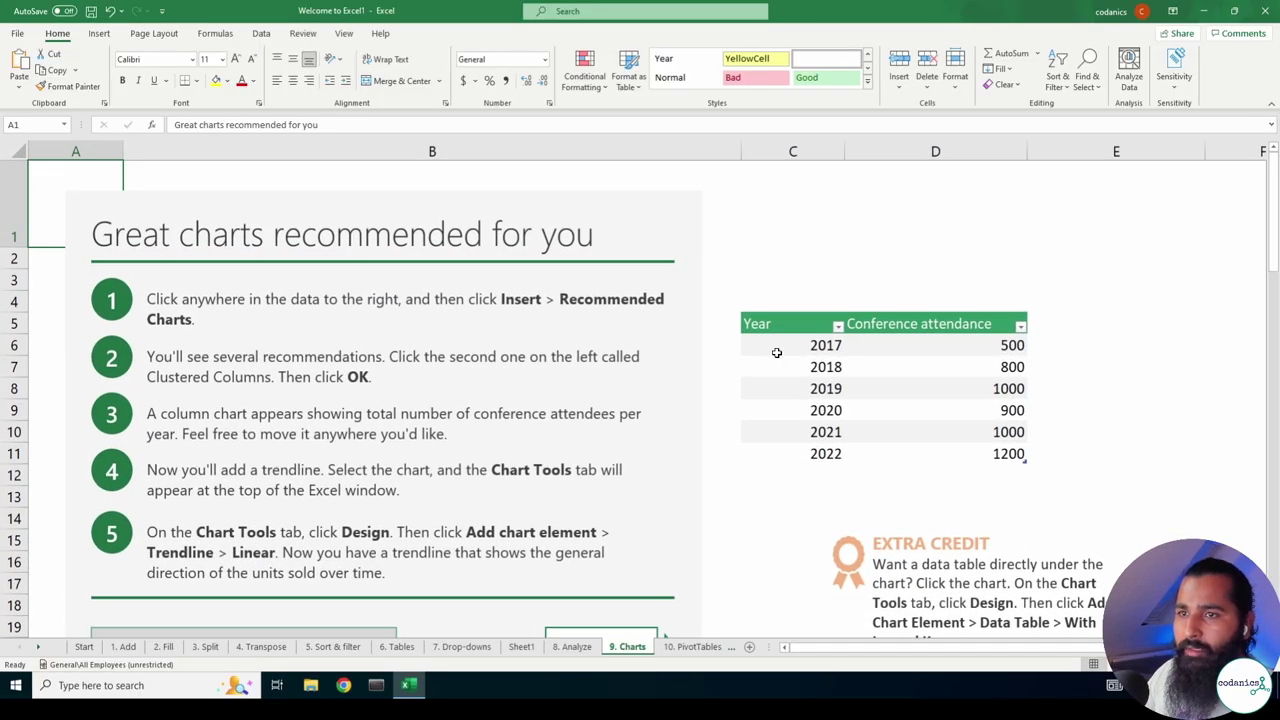
{"action": "left_click", "coordinate": [776, 352]}
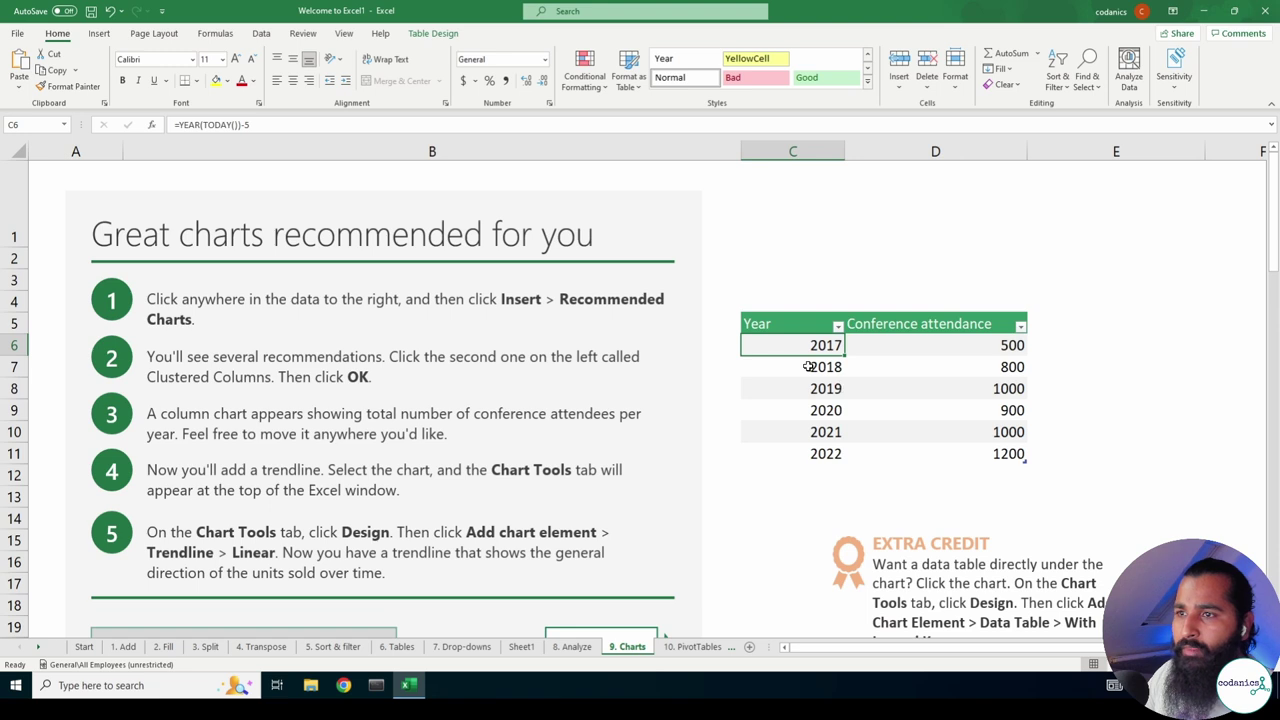
{"action": "right_click", "coordinate": [792, 346]}
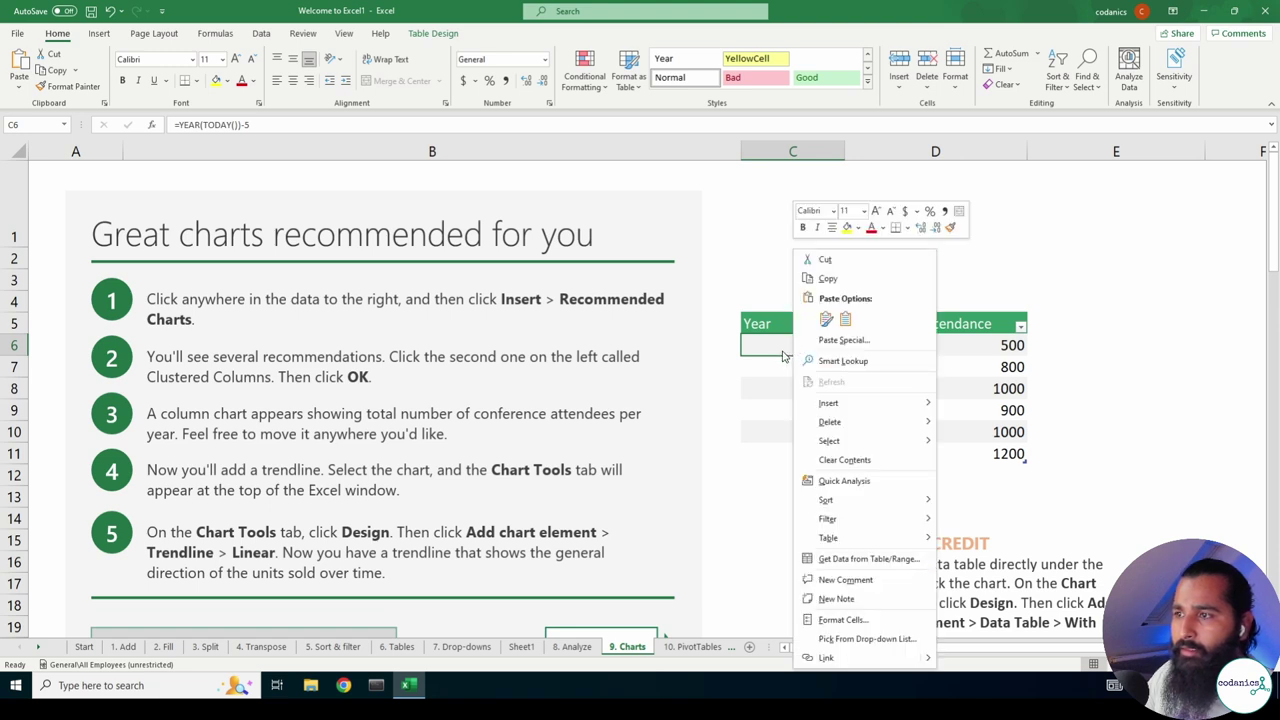
{"action": "mouse_move", "coordinate": [864, 410]}
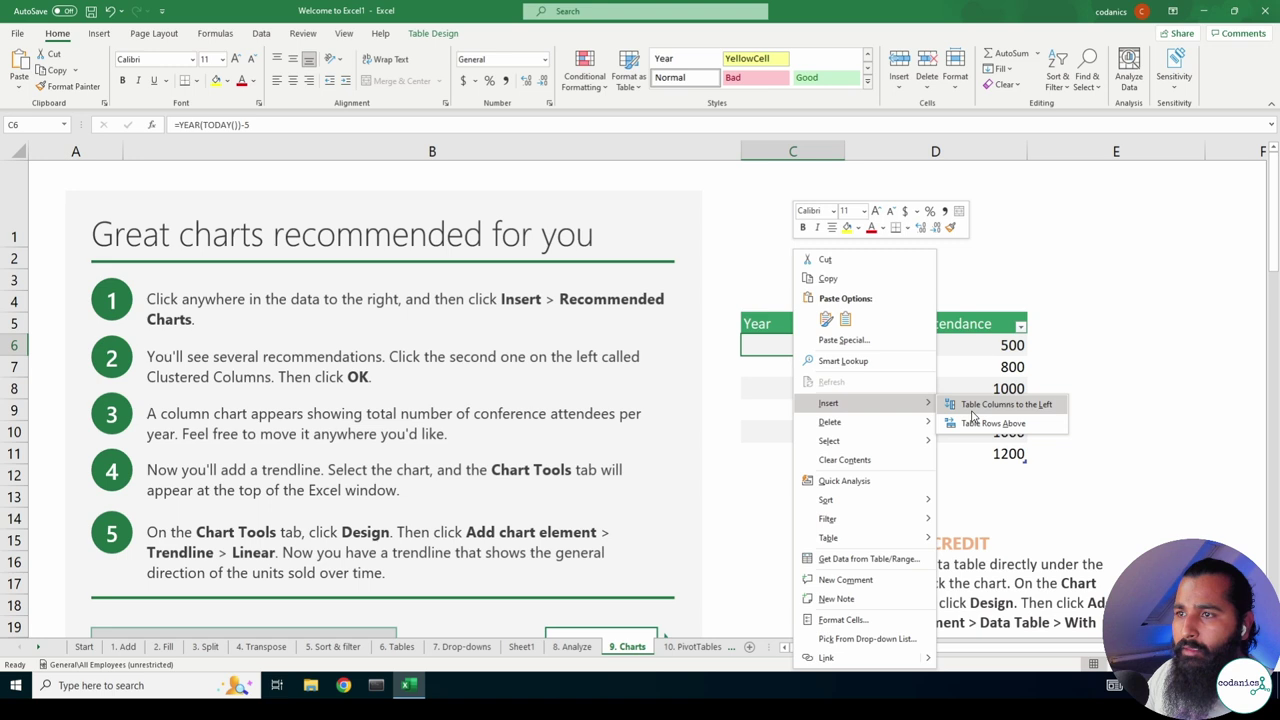
Insert the recommended Clustered Column chart of attendance by year.
{"action": "left_click", "coordinate": [98, 35]}
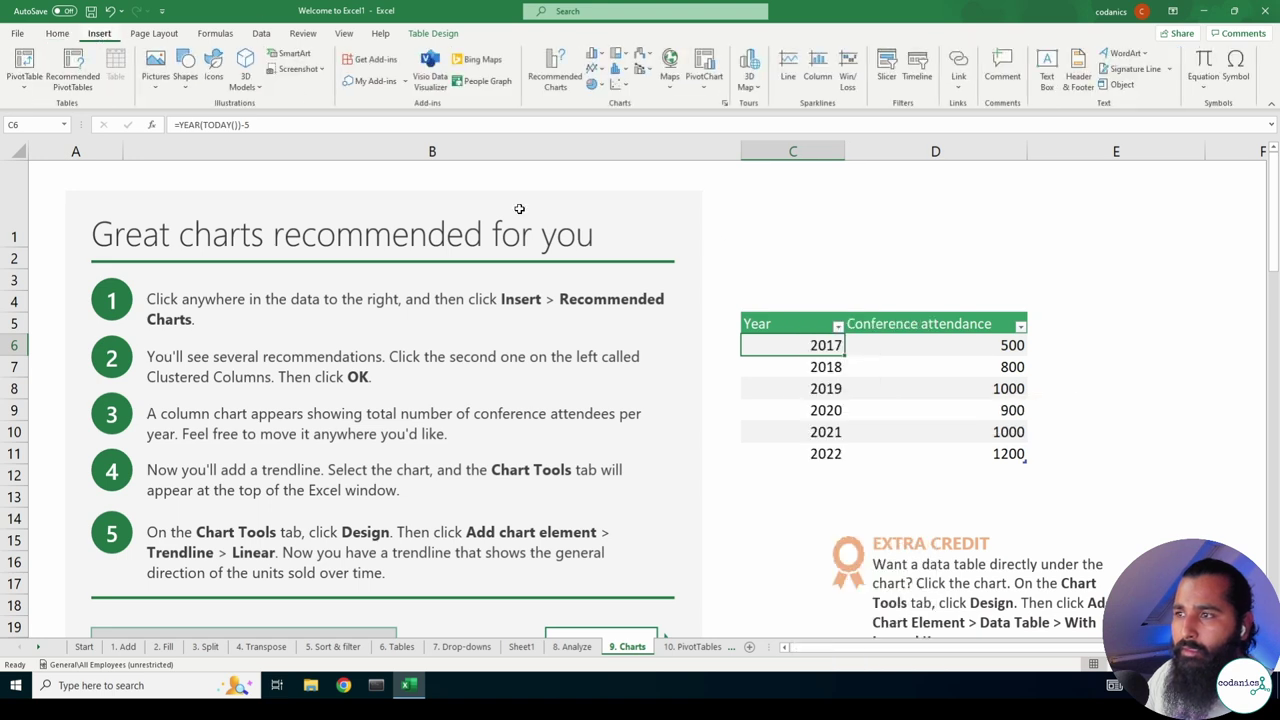
{"action": "left_click", "coordinate": [771, 323]}
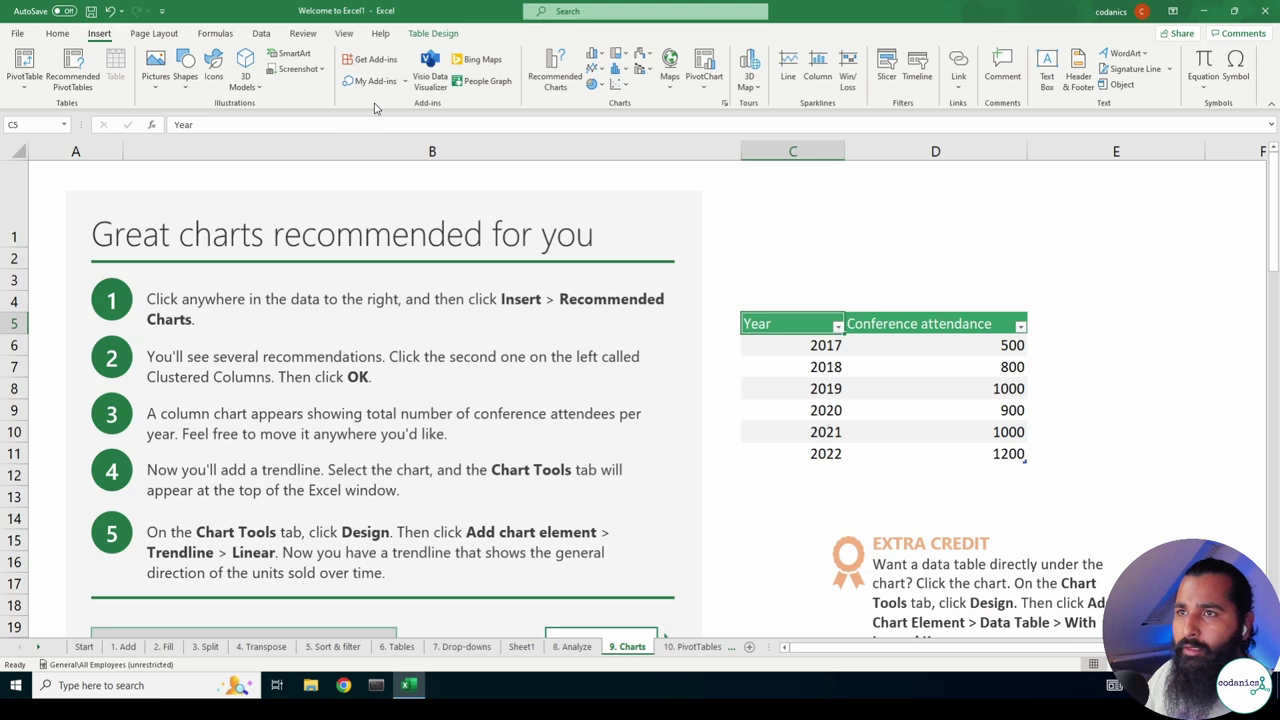
{"action": "left_click", "coordinate": [563, 63]}
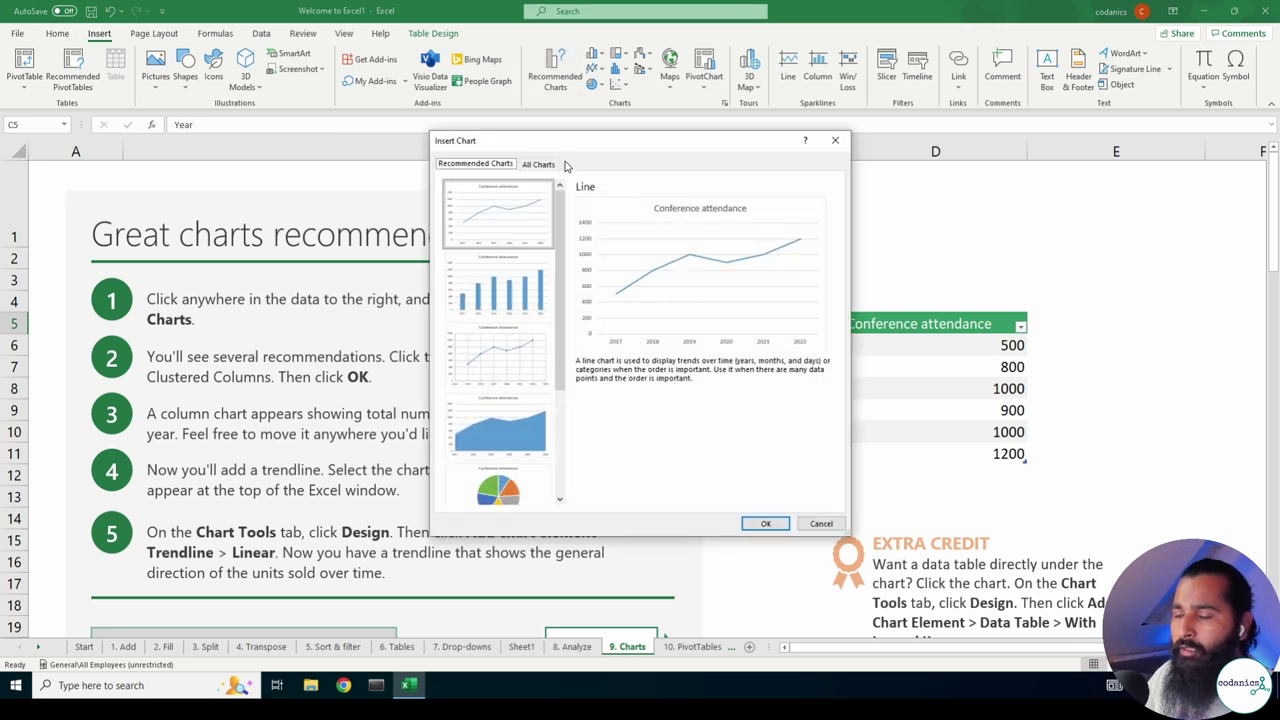
{"action": "left_click_drag", "start_coordinate": [565, 135], "coordinate": [583, 153]}
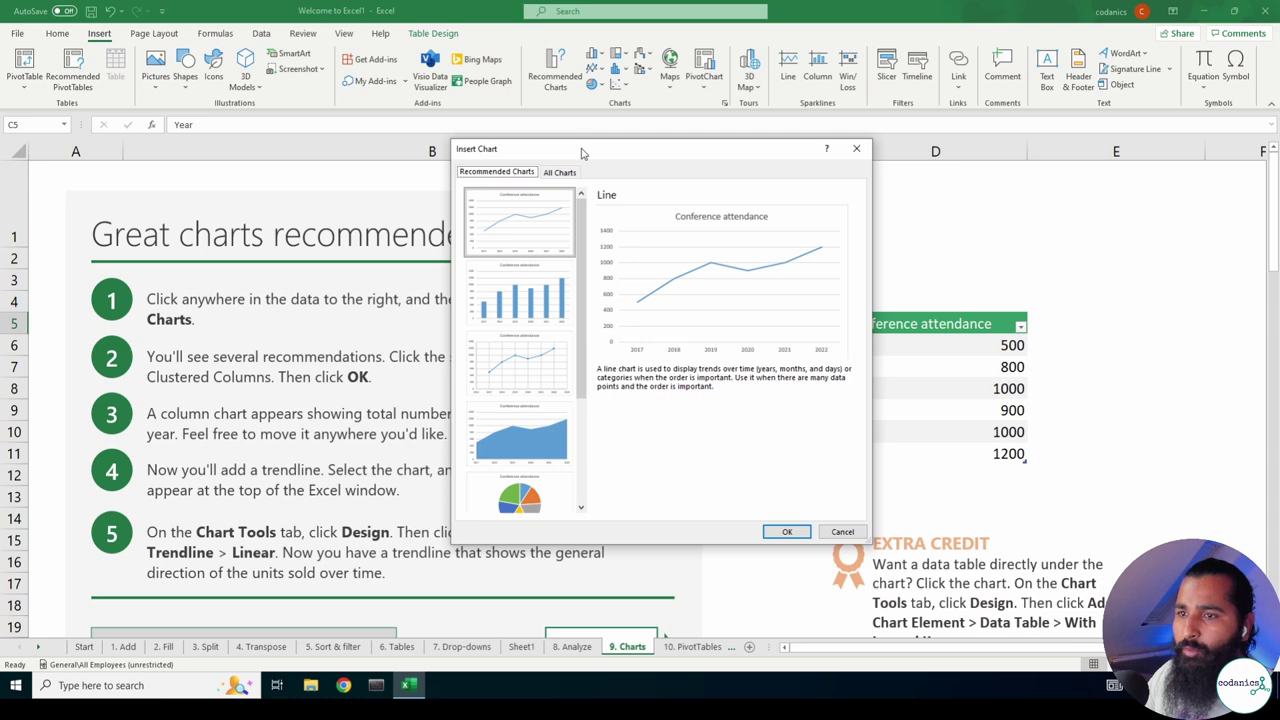
{"action": "left_click", "coordinate": [517, 305]}
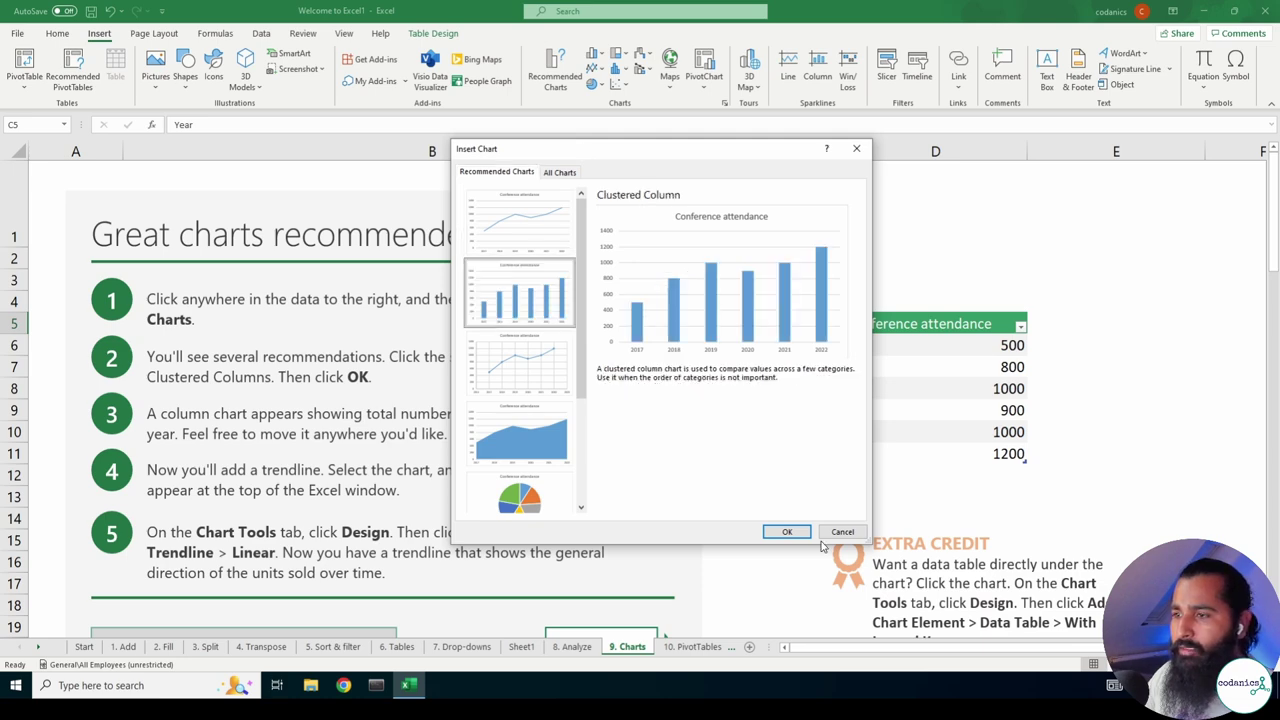
{"action": "left_click", "coordinate": [785, 531]}
Move the chart up-left and try blue, gradient and dark chart styles, ending on plain white.
{"action": "left_click_drag", "start_coordinate": [754, 265], "coordinate": [678, 251]}
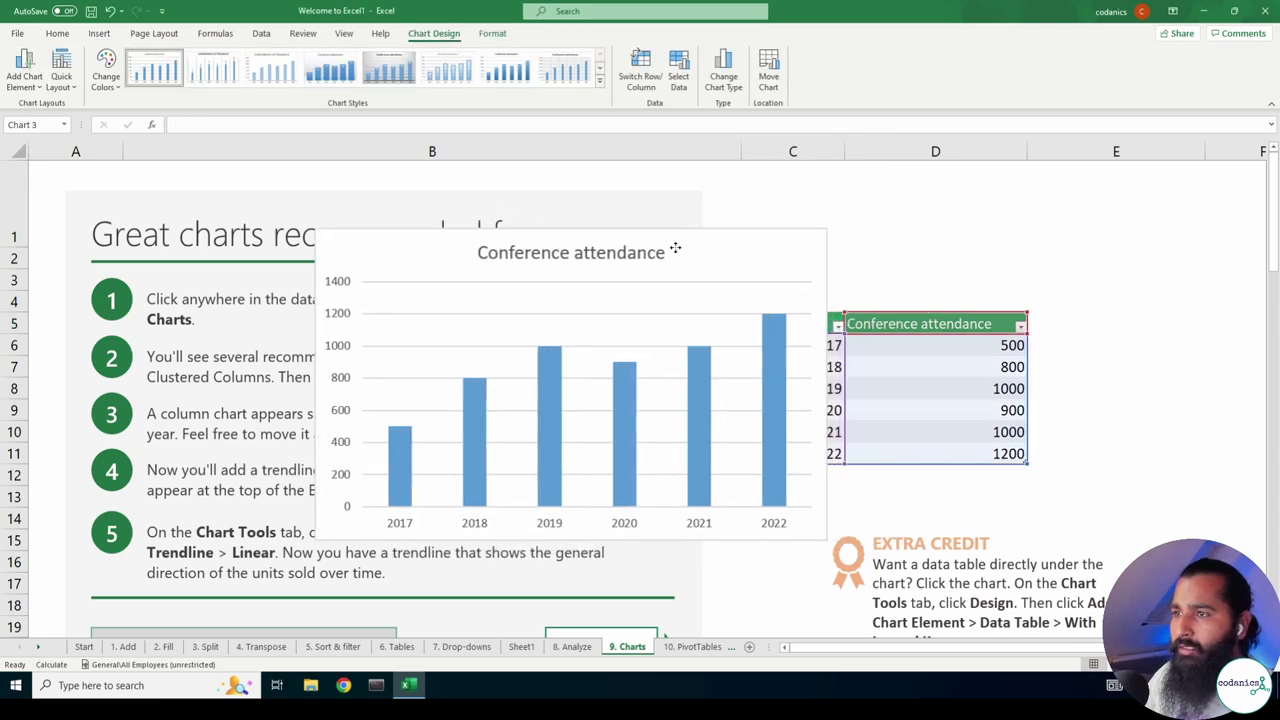
{"action": "left_click", "coordinate": [600, 84]}
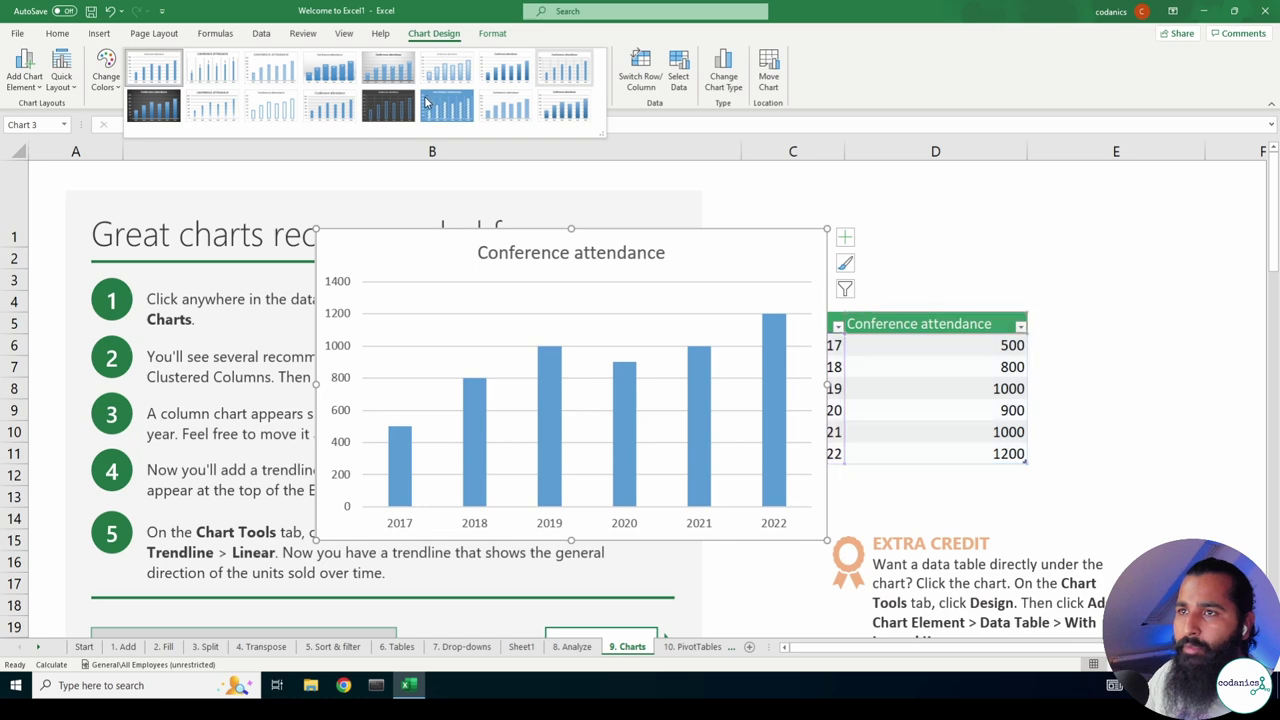
{"action": "left_click", "coordinate": [447, 105]}
{"action": "left_click", "coordinate": [593, 100]}
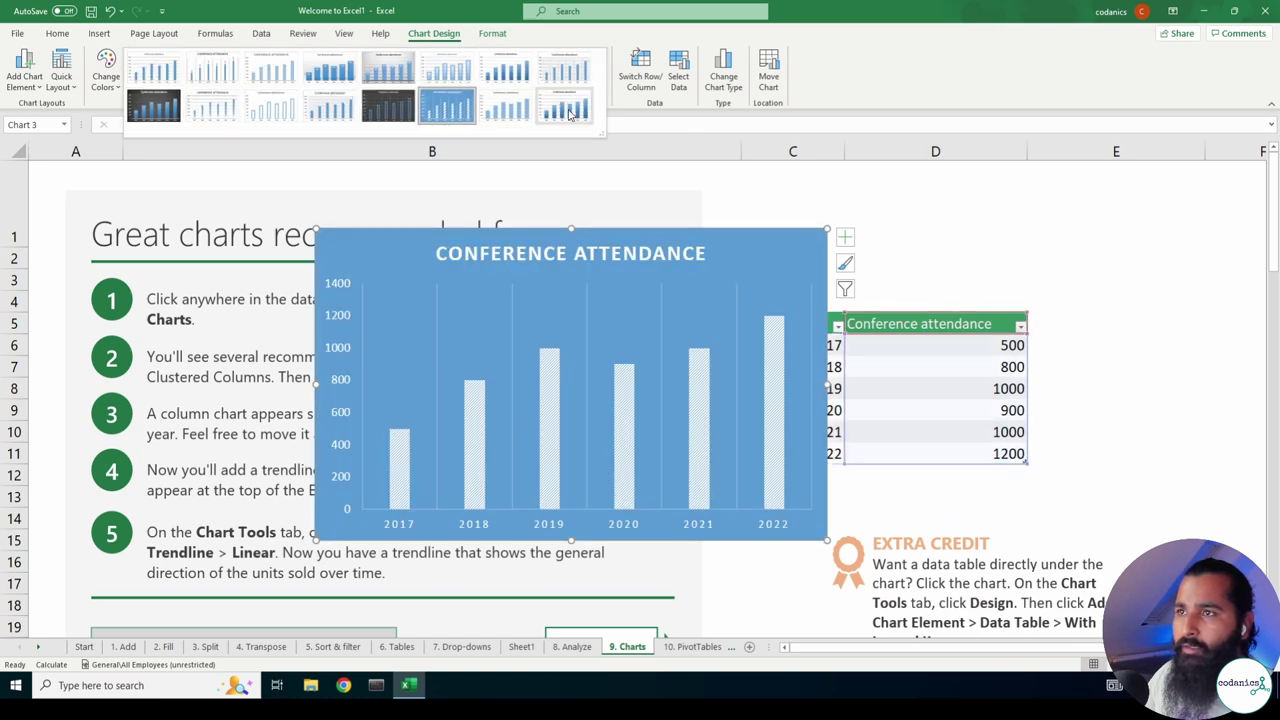
{"action": "left_click", "coordinate": [574, 108]}
{"action": "left_click", "coordinate": [600, 84]}
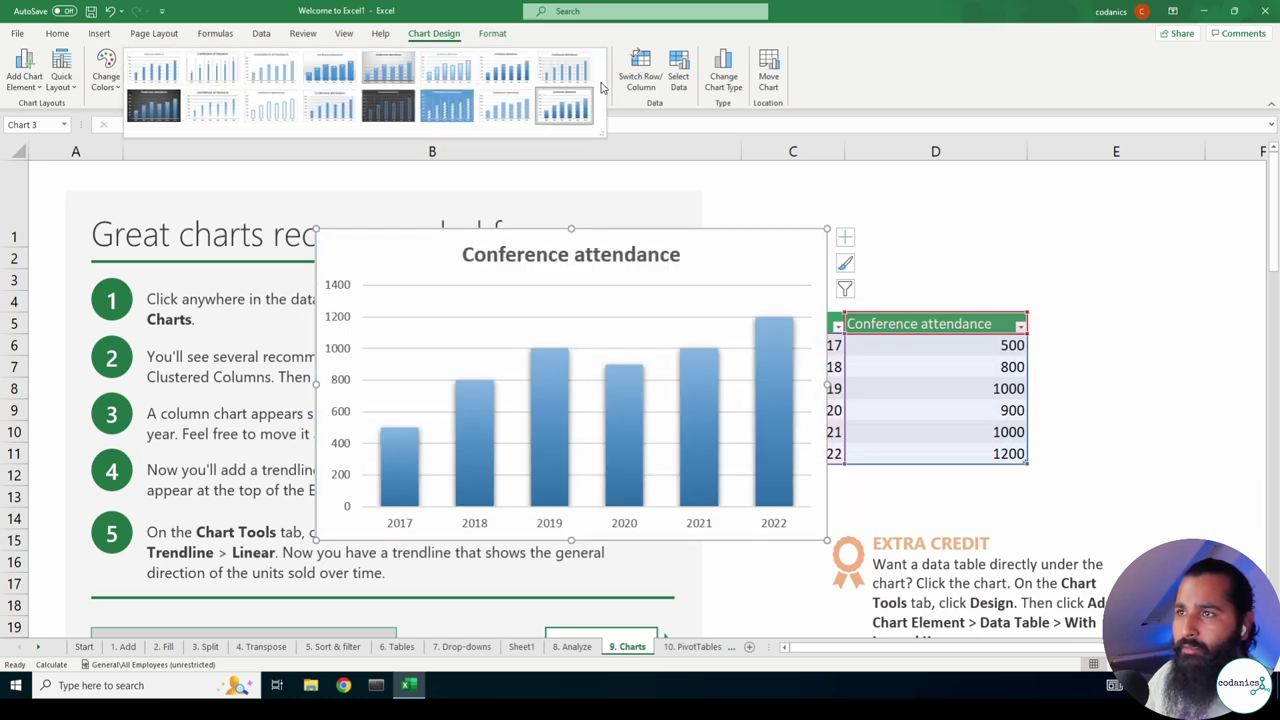
{"action": "left_click", "coordinate": [211, 111]}
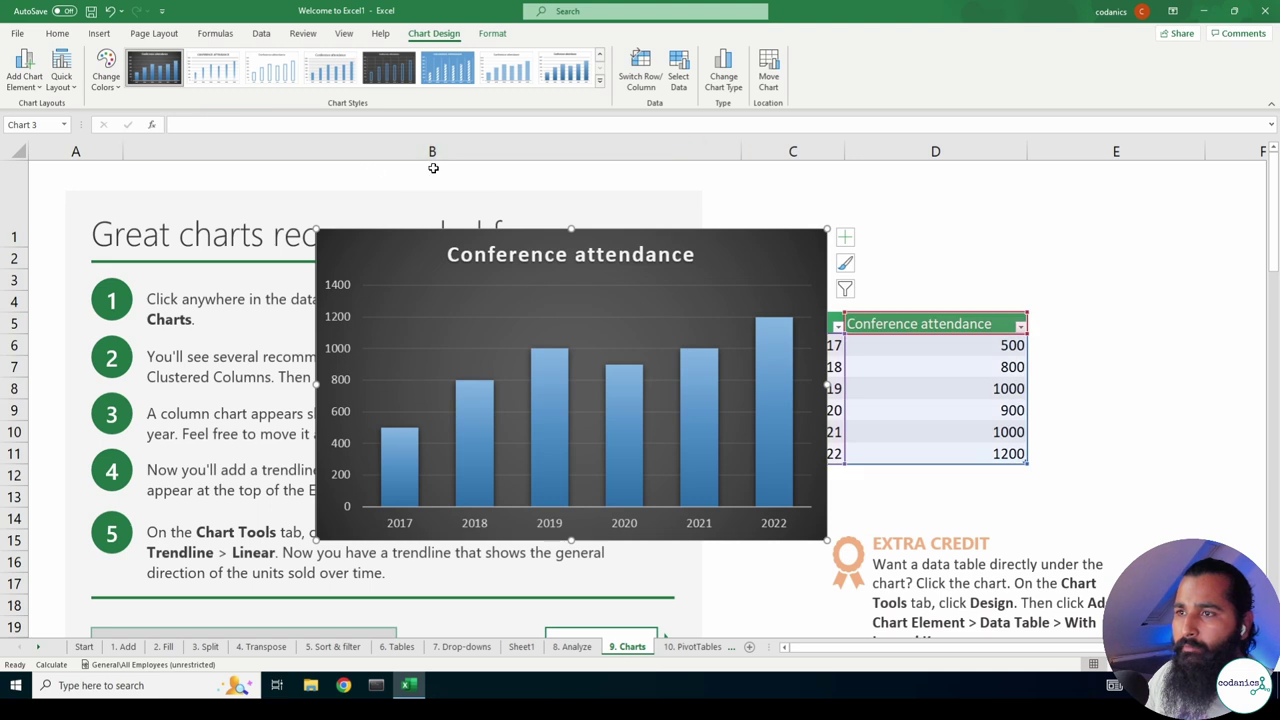
{"action": "left_click", "coordinate": [599, 56]}
{"action": "left_click", "coordinate": [153, 70]}
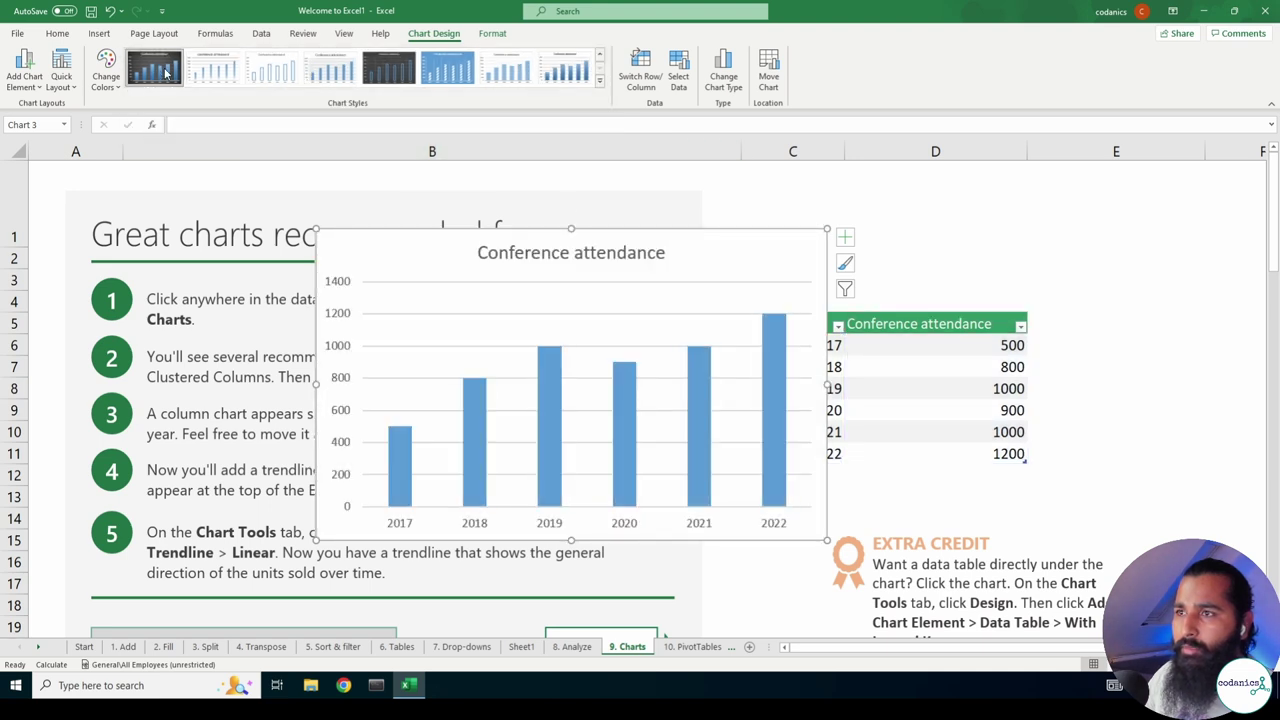
Open Change Colors without changing anything, and toggle Switch Row/Column back and forth.
{"action": "left_click", "coordinate": [106, 75]}
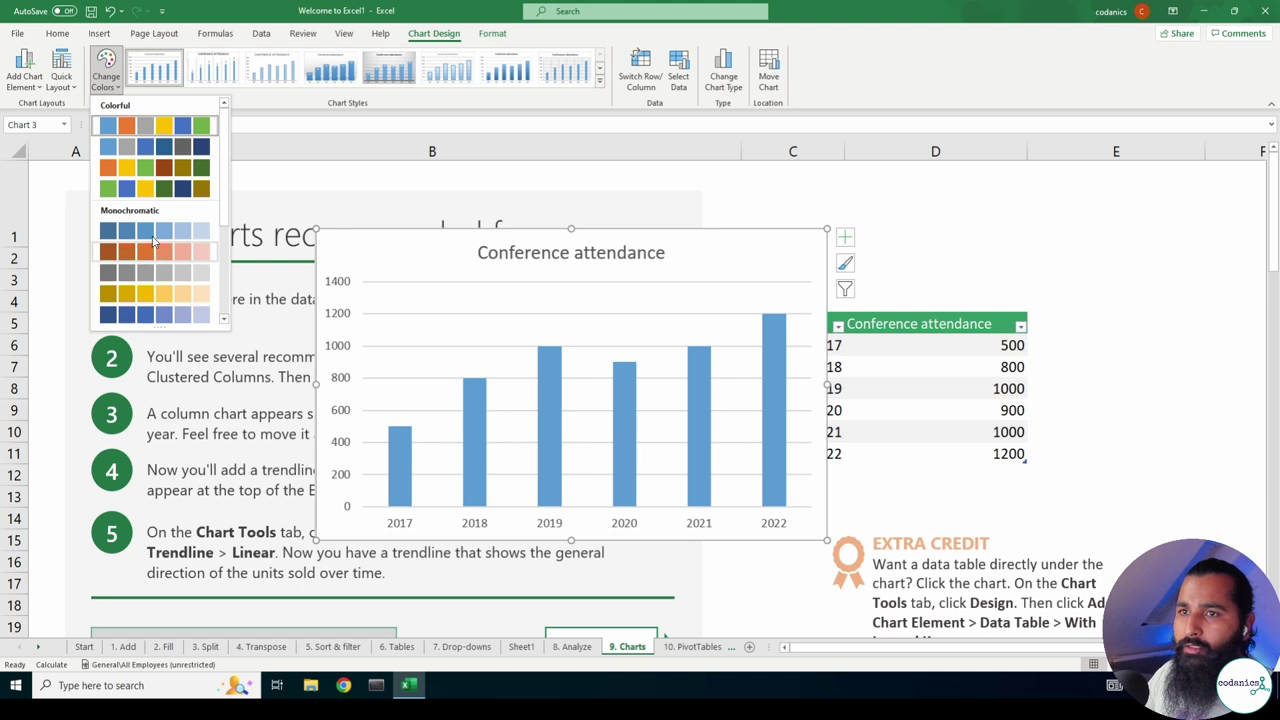
{"action": "left_click", "coordinate": [106, 75]}
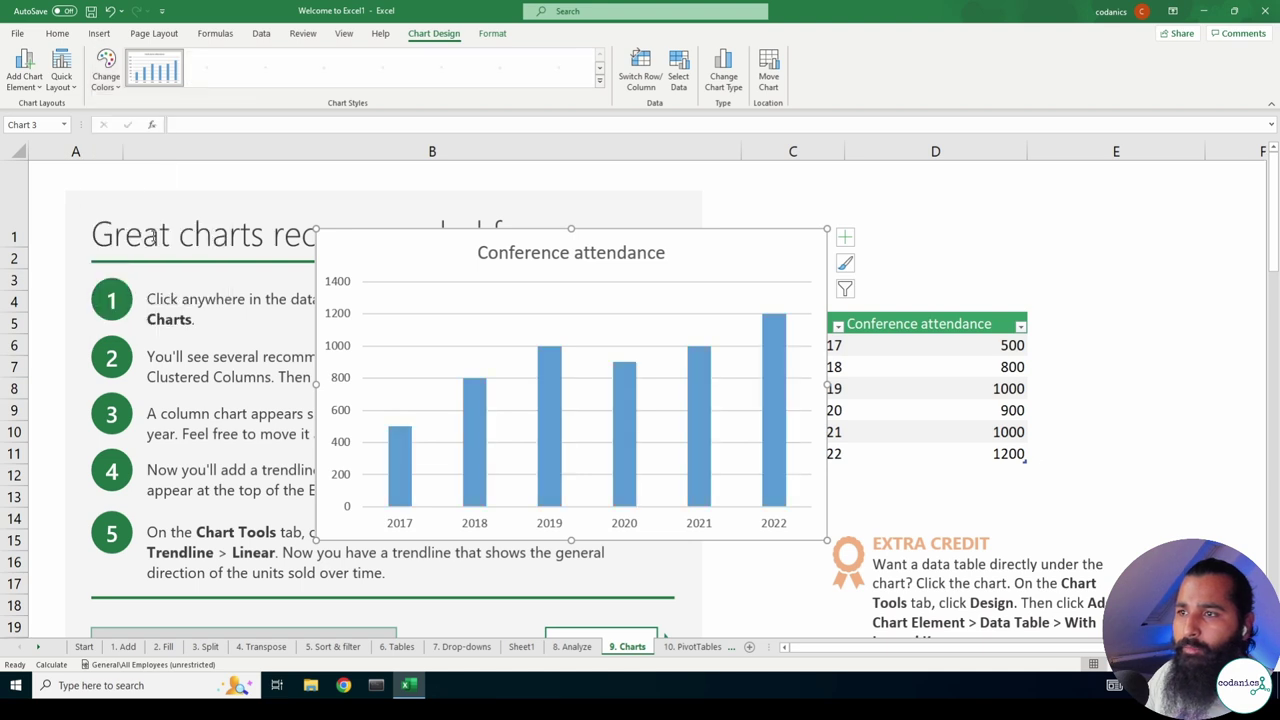
{"action": "left_click", "coordinate": [641, 70]}
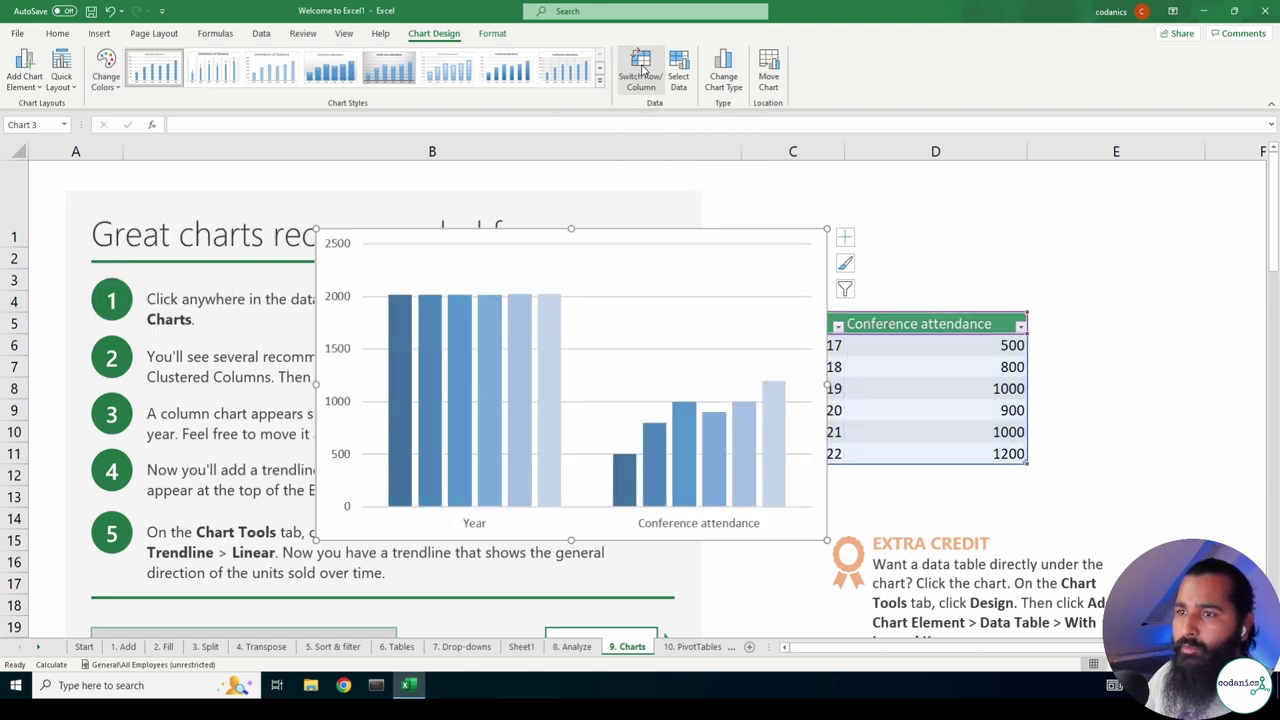
{"action": "left_click", "coordinate": [643, 79]}
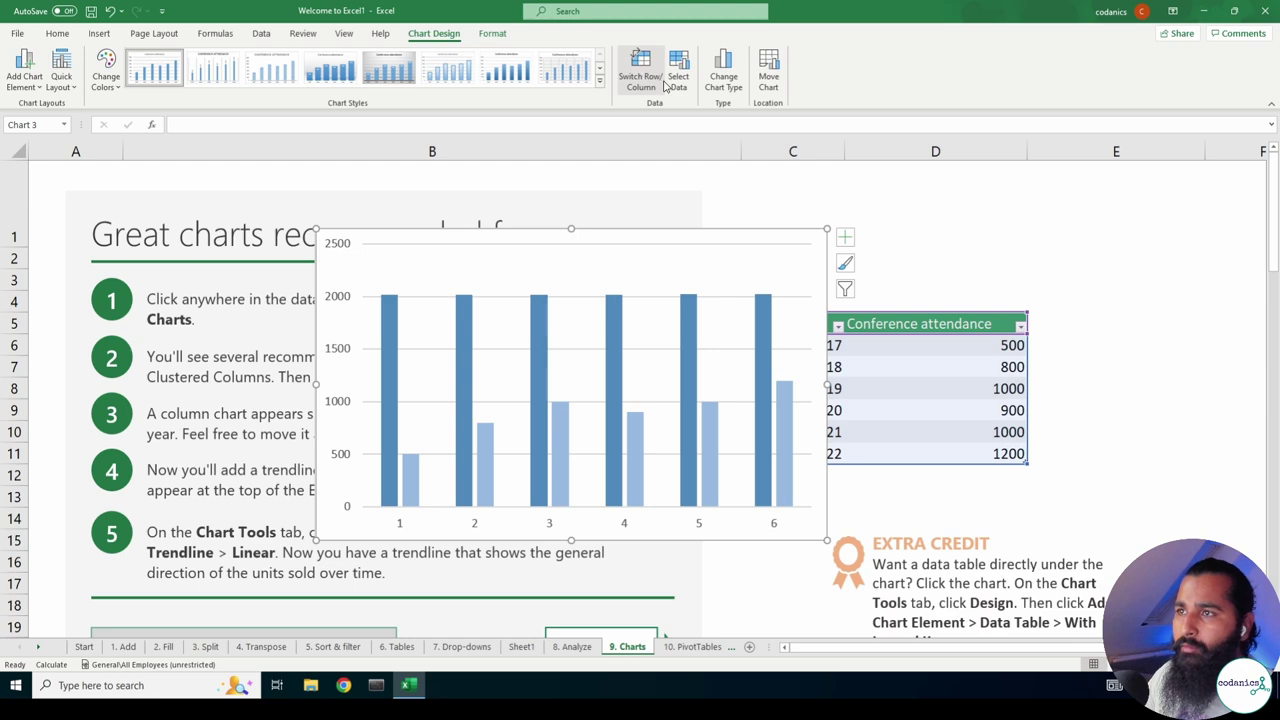
{"action": "left_click", "coordinate": [655, 87]}
{"action": "left_click", "coordinate": [655, 87]}
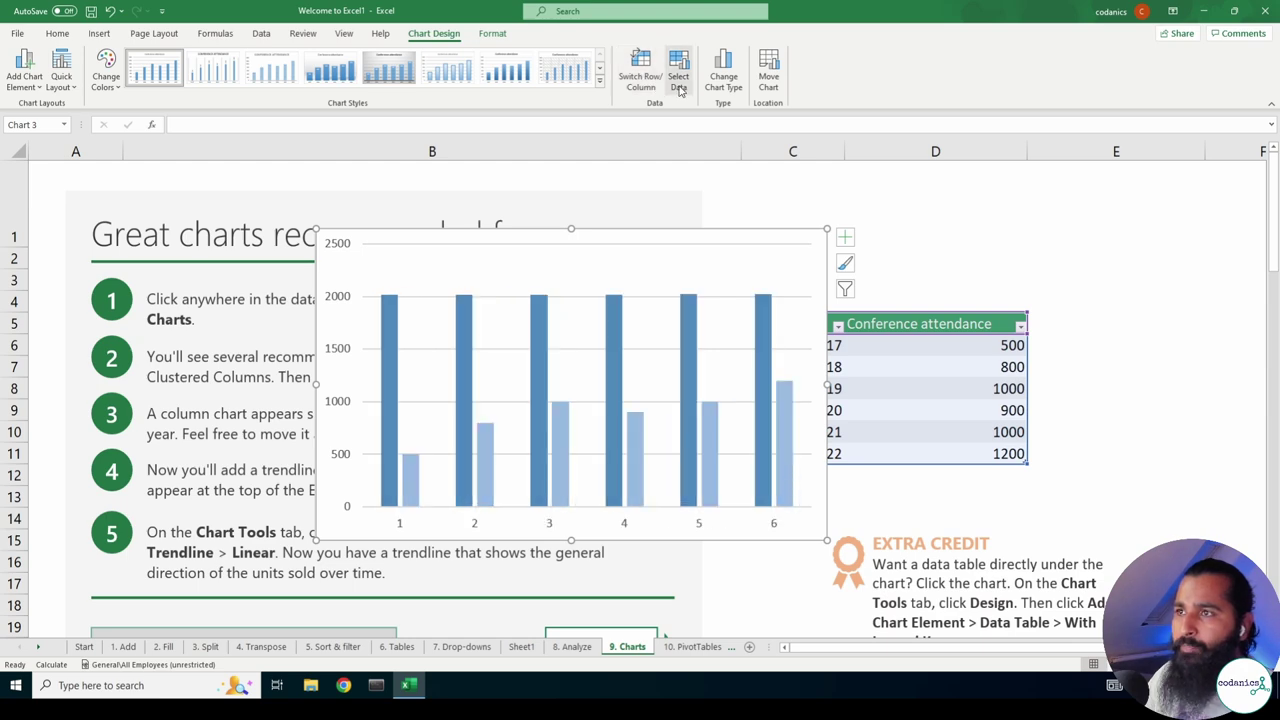
Change the chart type to Line with Markers, then delete the chart.
{"action": "left_click", "coordinate": [730, 87]}
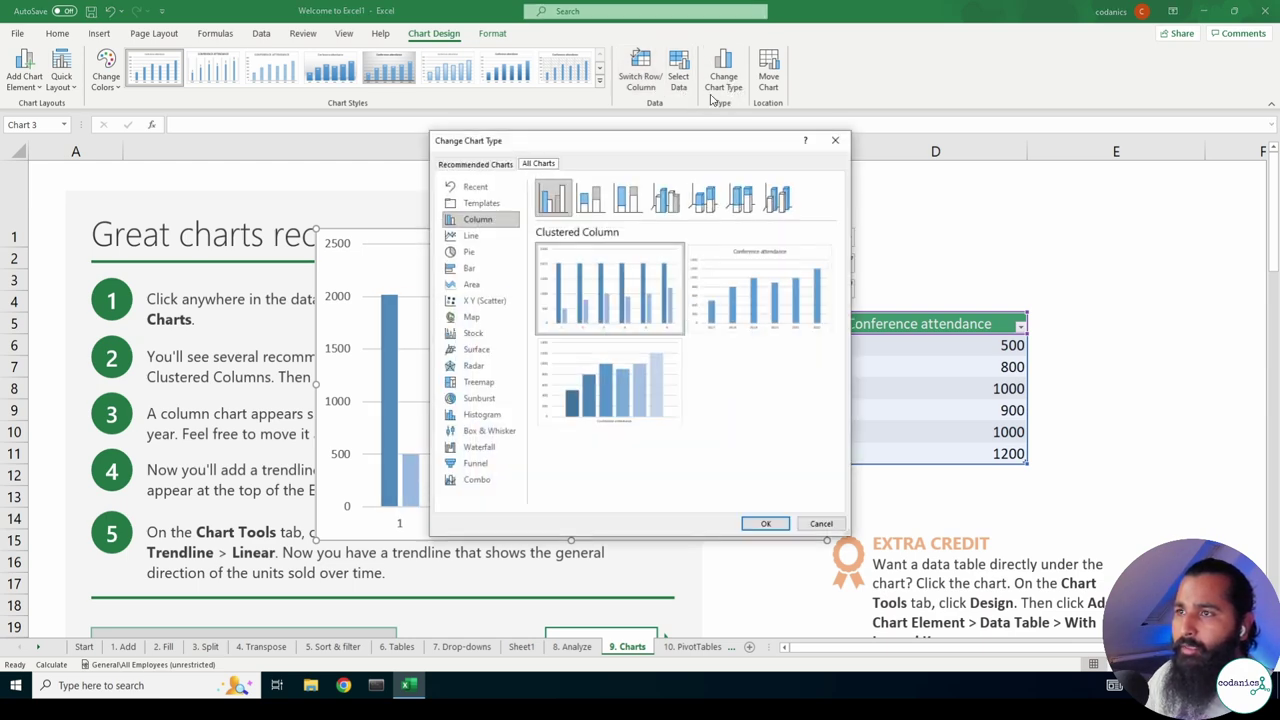
{"action": "left_click", "coordinate": [480, 238]}
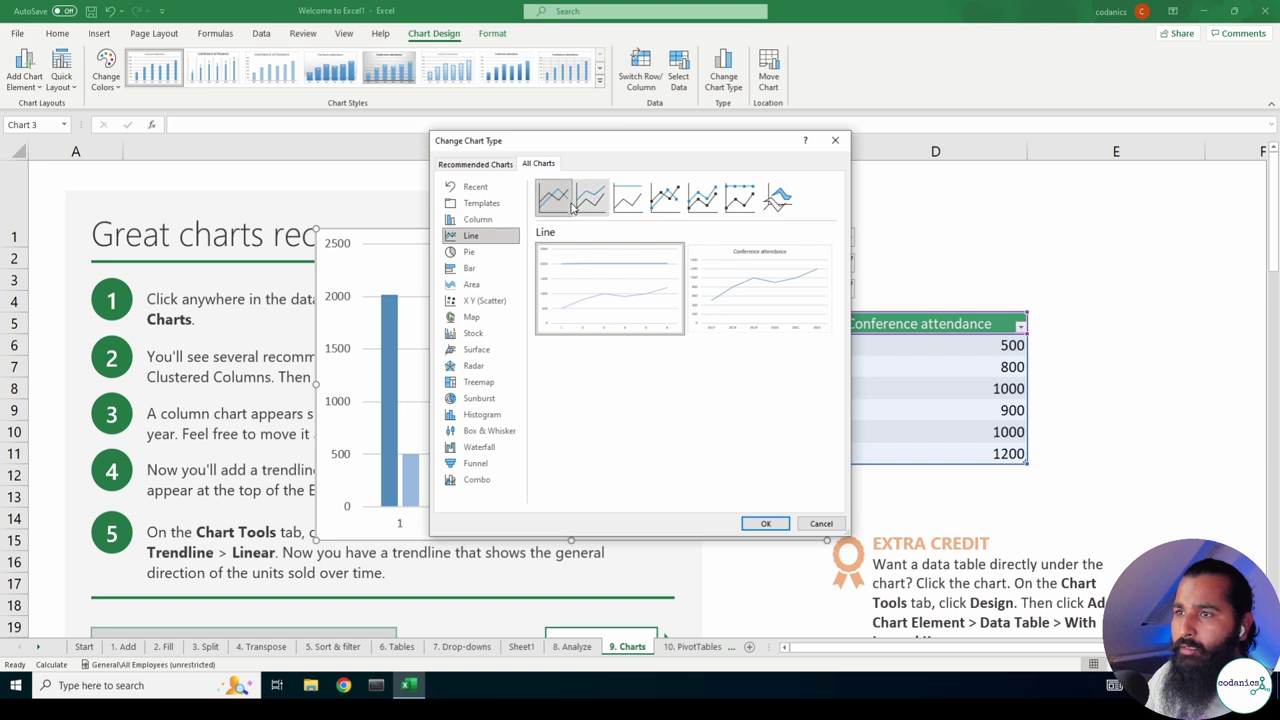
{"action": "left_click", "coordinate": [665, 198]}
{"action": "left_click", "coordinate": [765, 523]}
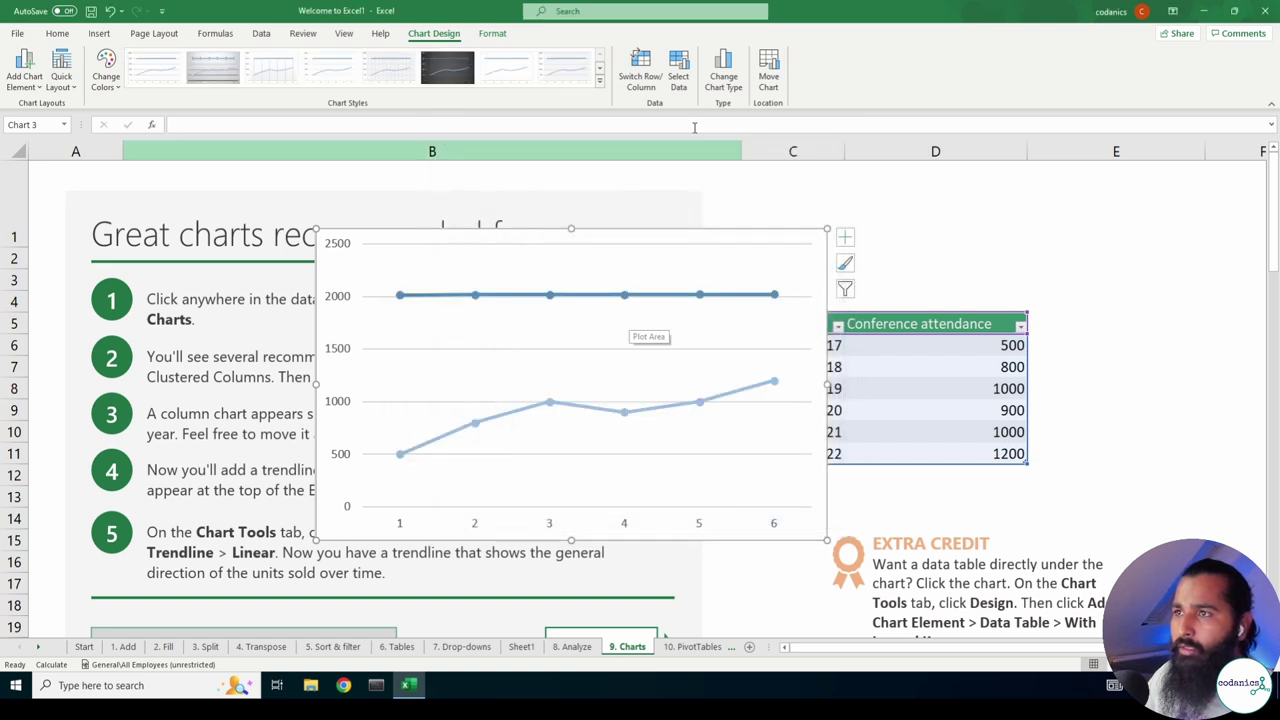
{"action": "left_click", "coordinate": [762, 244]}
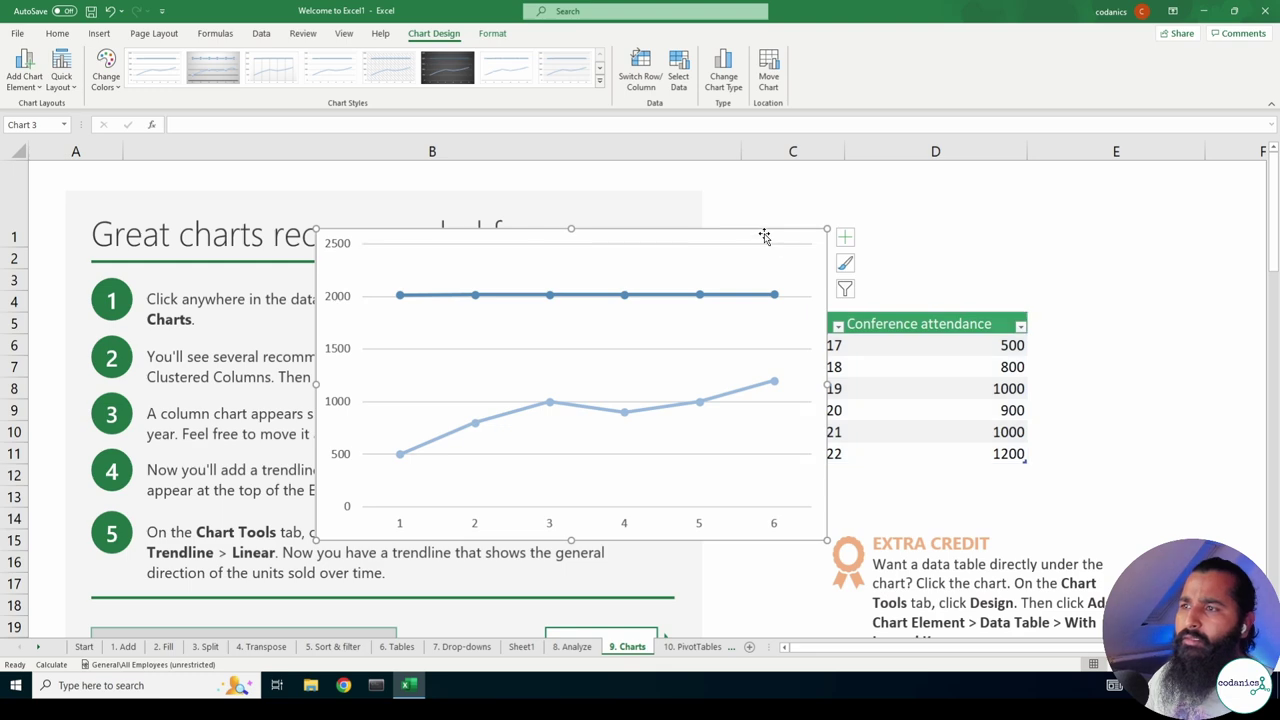
{"action": "key", "text": "Delete"}
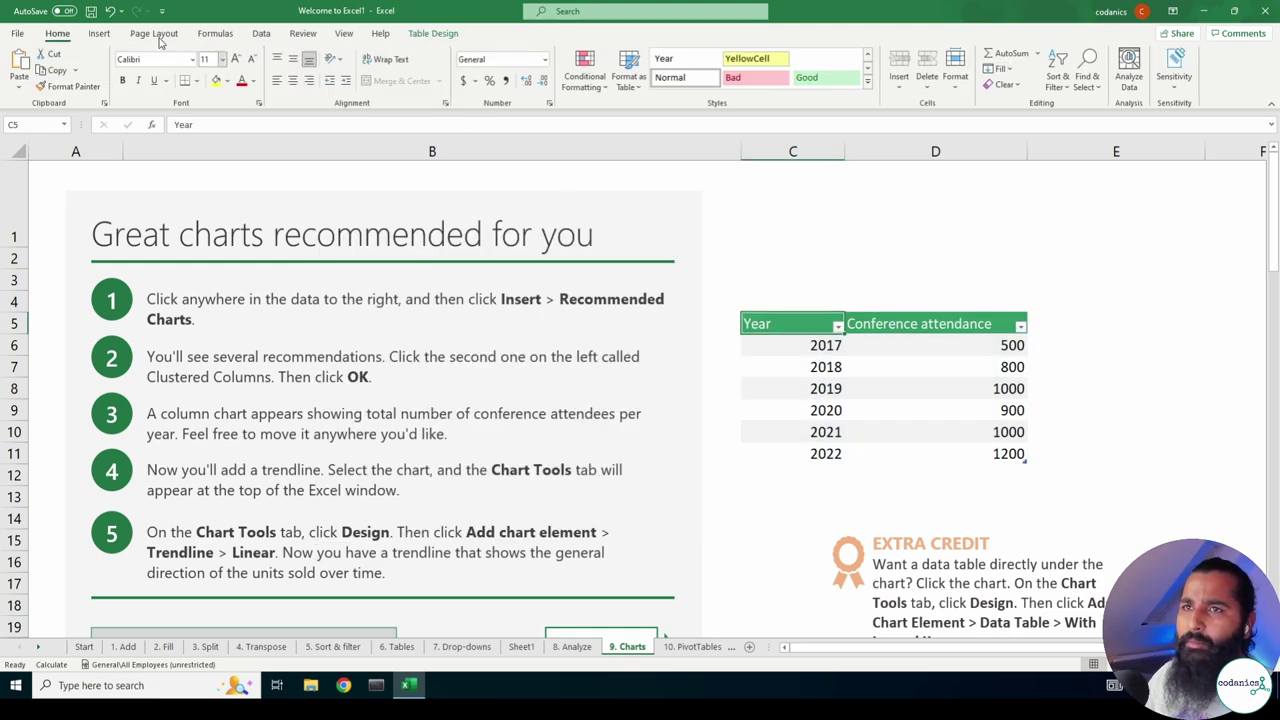
Insert the recommended line chart of attendance and drag it beside the table.
{"action": "left_click", "coordinate": [104, 36]}
{"action": "left_click", "coordinate": [553, 70]}
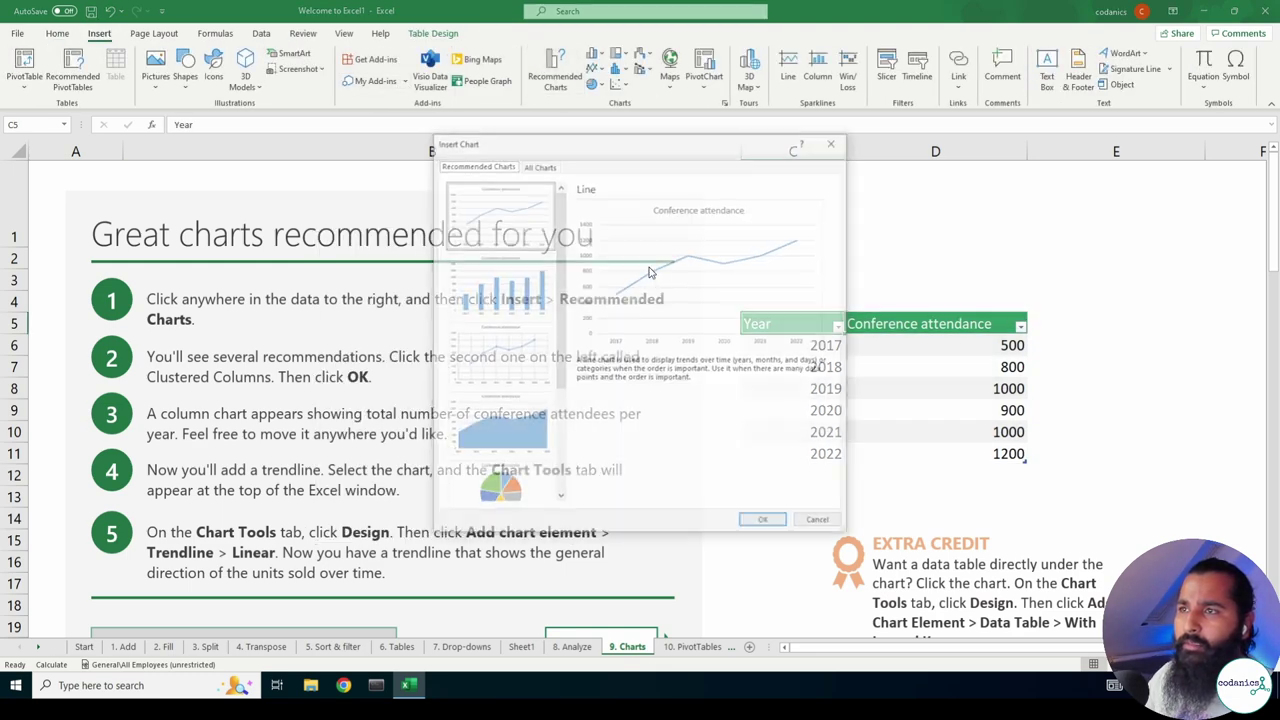
{"action": "left_click", "coordinate": [766, 524]}
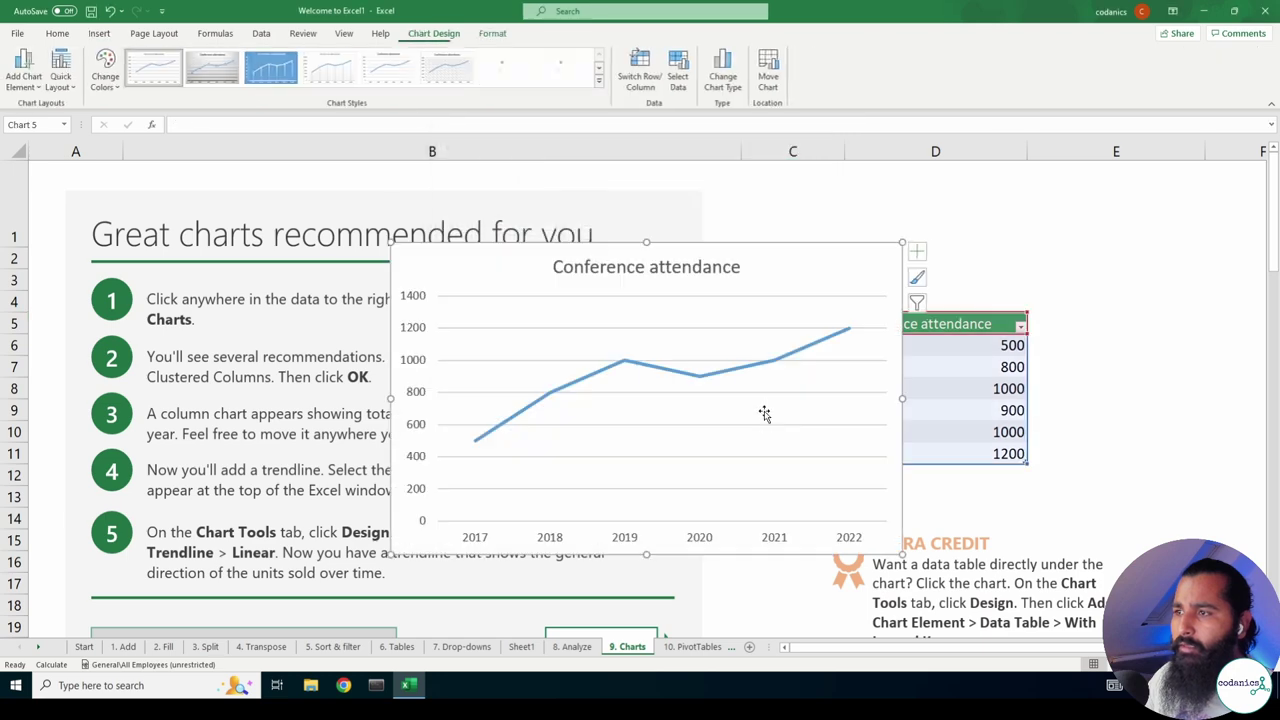
{"action": "mouse_move", "coordinate": [749, 283]}
{"action": "left_mouse_down"}
{"action": "mouse_move", "coordinate": [1035, 470]}
{"action": "mouse_move", "coordinate": [1002, 255]}
{"action": "left_mouse_up"}
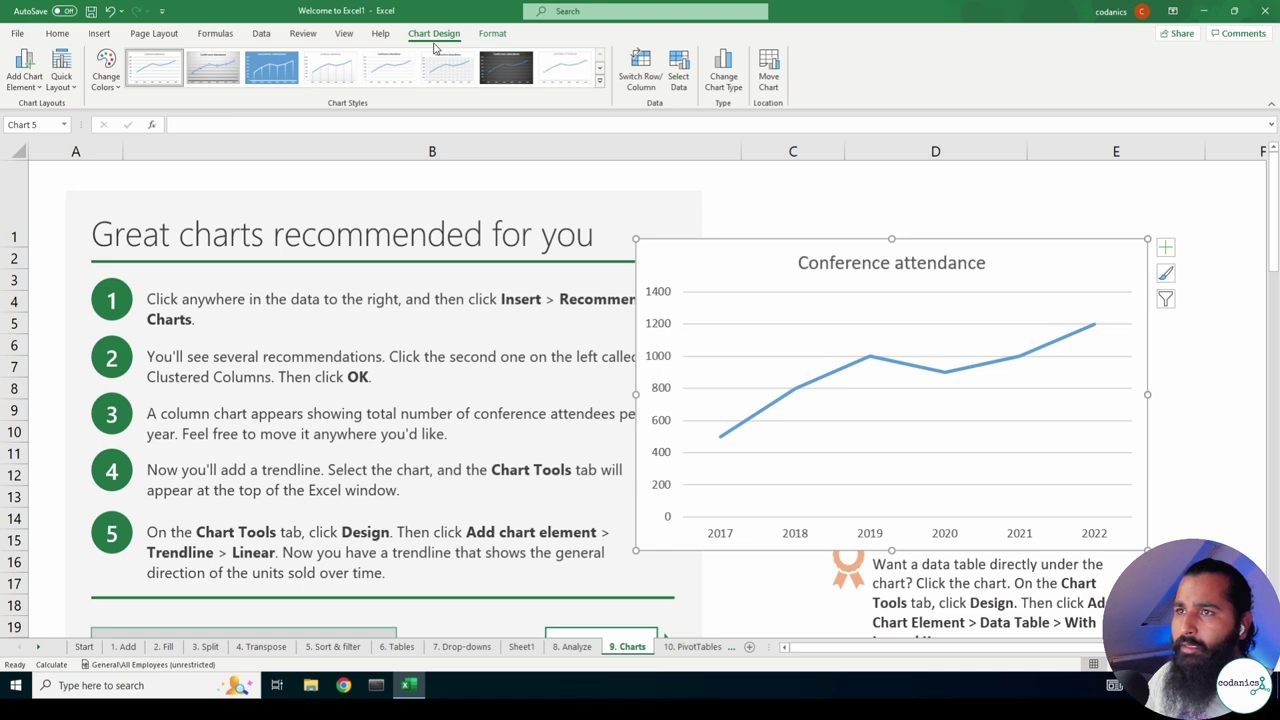
Browse the Add Chart Element list without choosing, then move the chart up and left.
{"action": "left_click", "coordinate": [24, 70]}
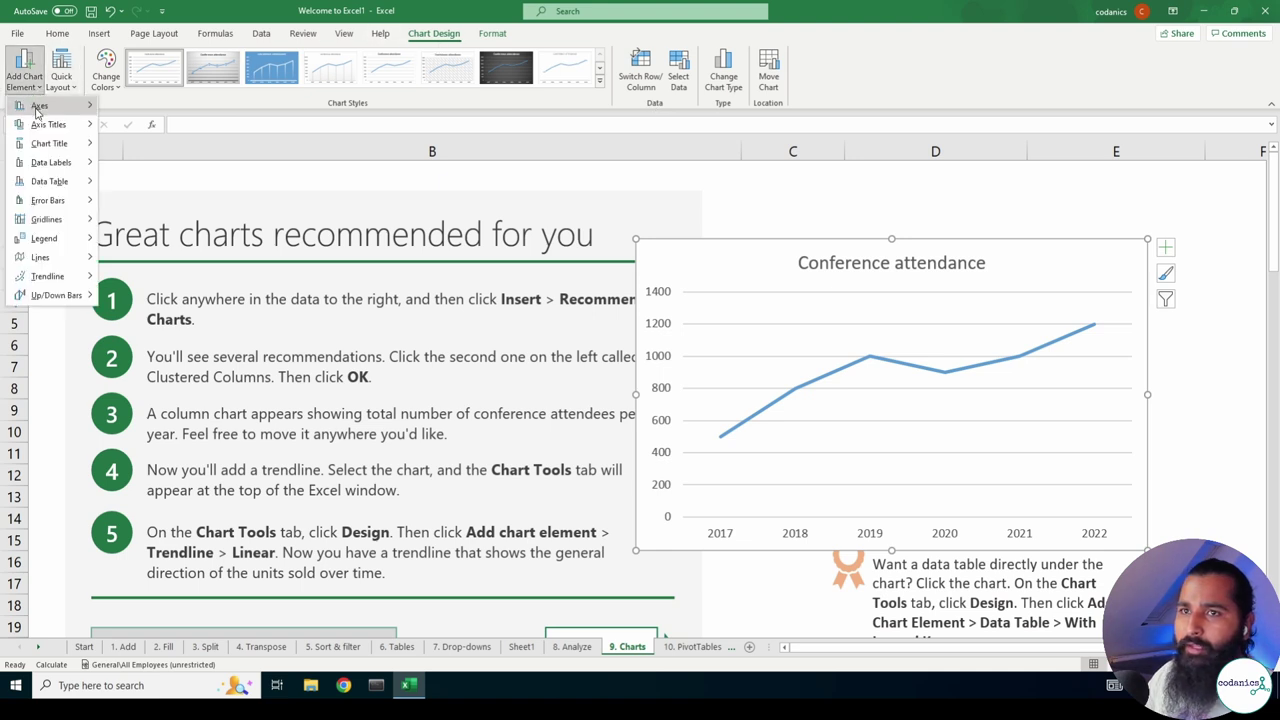
{"action": "mouse_move", "coordinate": [40, 105]}
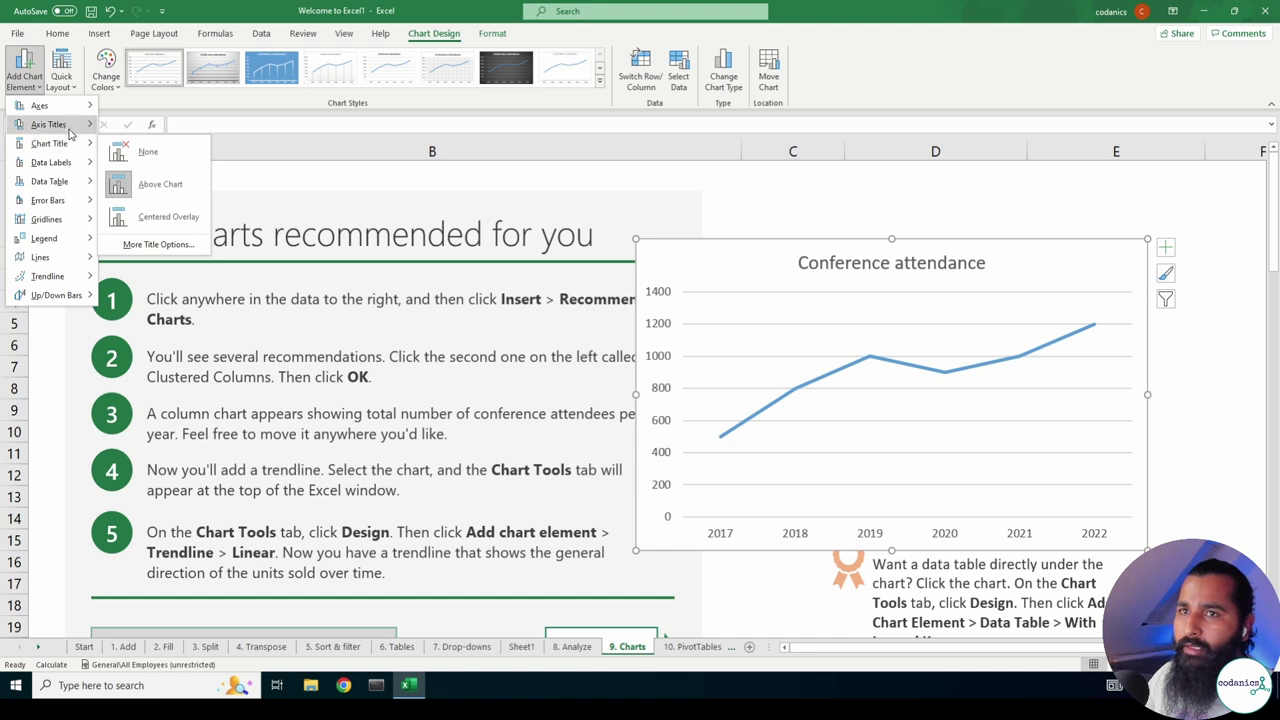
{"action": "mouse_move", "coordinate": [70, 130]}
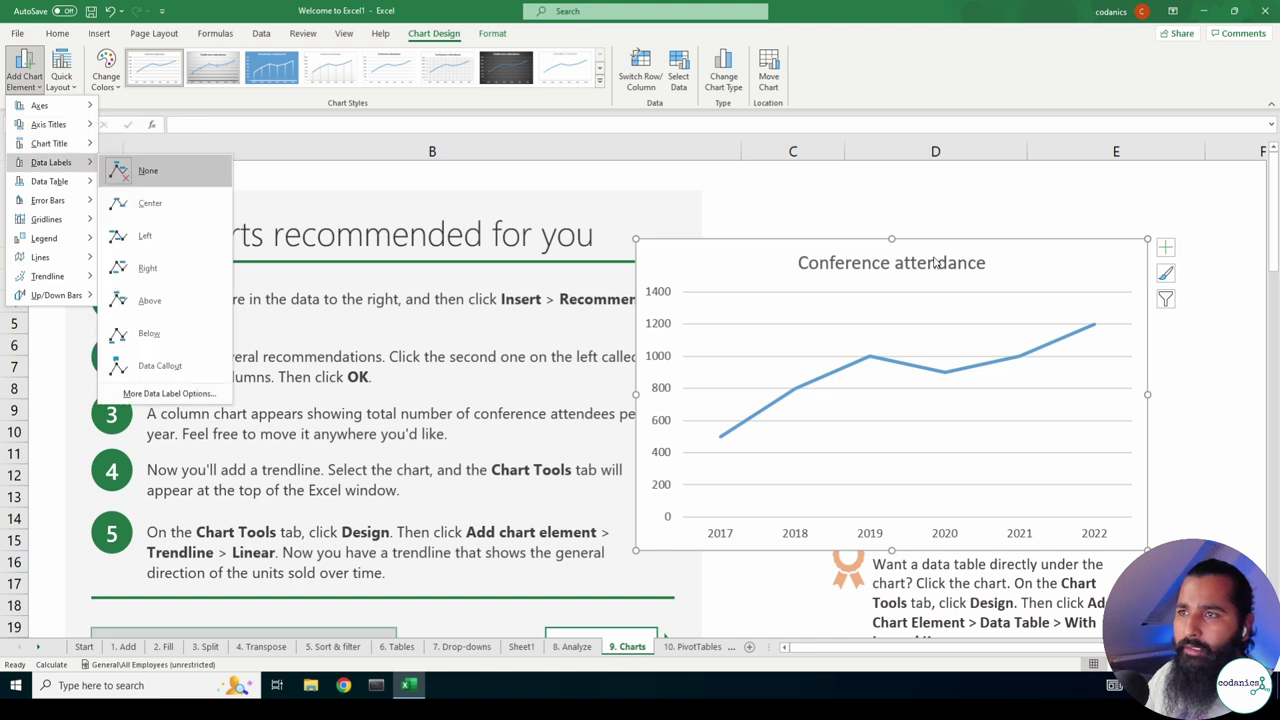
{"action": "left_click", "coordinate": [1035, 244]}
{"action": "left_click_drag", "start_coordinate": [1035, 244], "coordinate": [794, 223]}
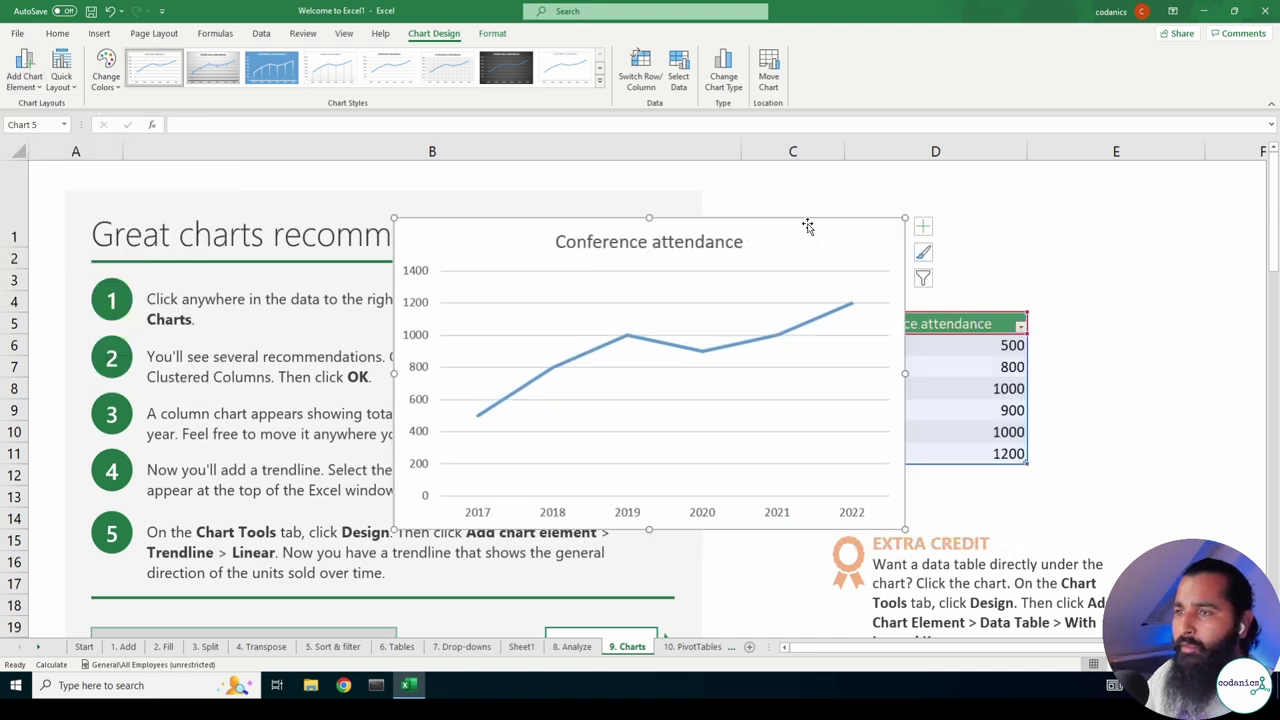
Add axis titles, data labels, error bars and a legend; add then remove a data table.
{"action": "left_click", "coordinate": [922, 226]}
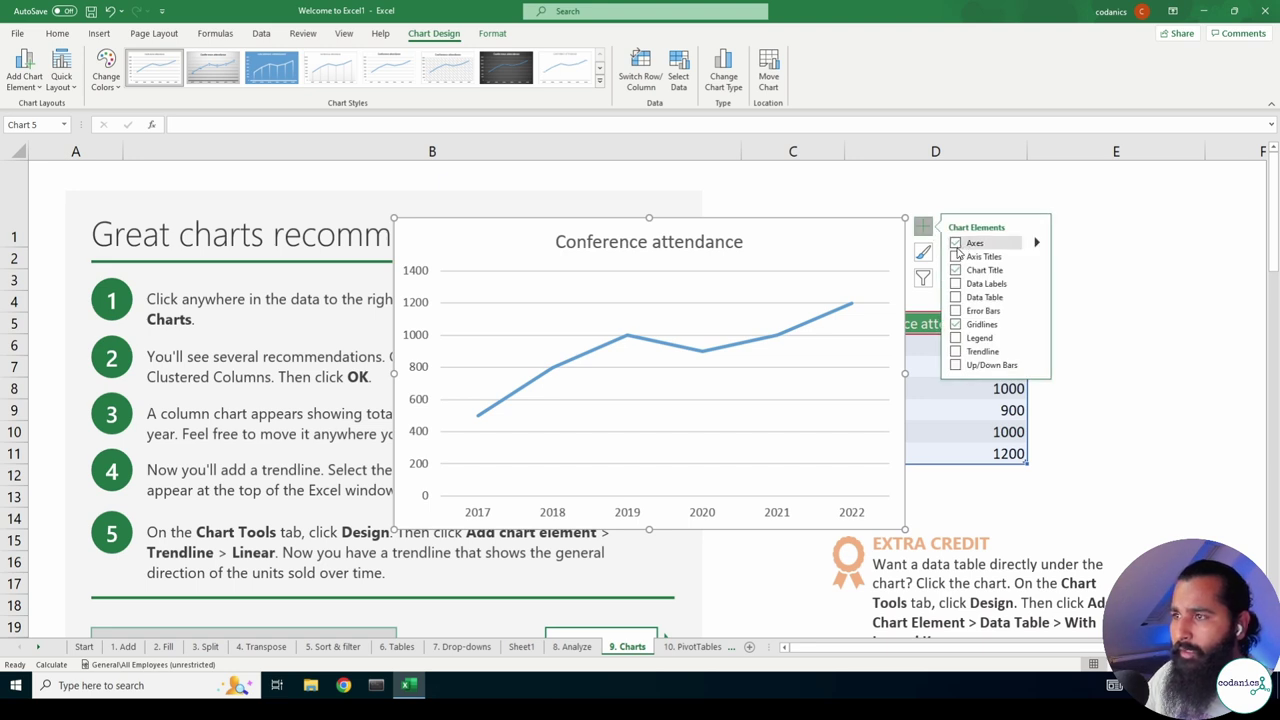
{"action": "left_click", "coordinate": [955, 257]}
{"action": "left_click", "coordinate": [955, 284]}
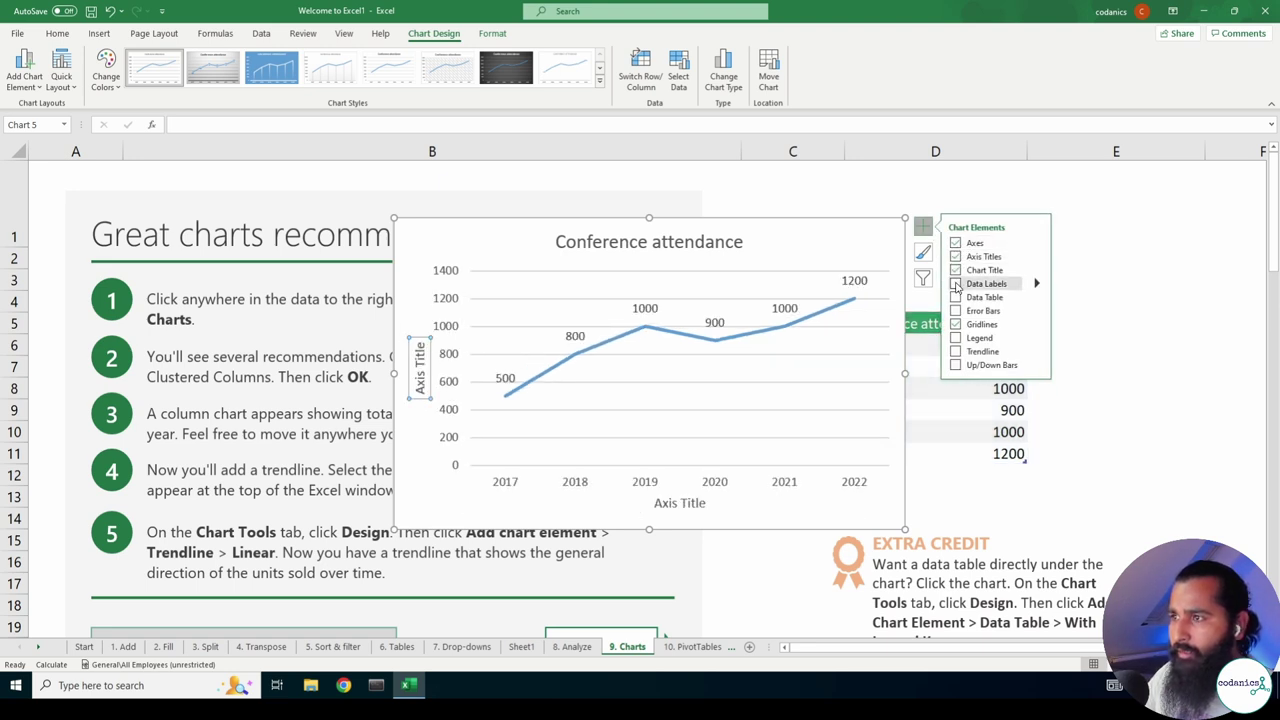
{"action": "left_click", "coordinate": [955, 297]}
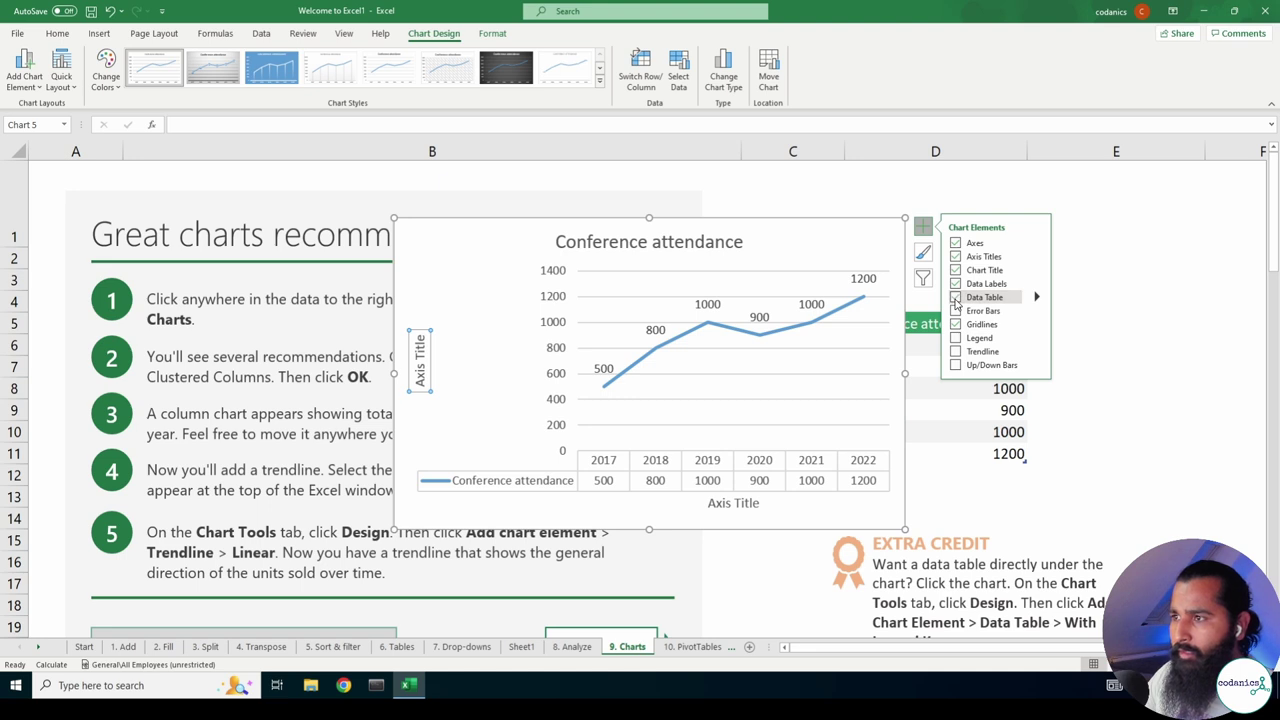
{"action": "left_click", "coordinate": [955, 298]}
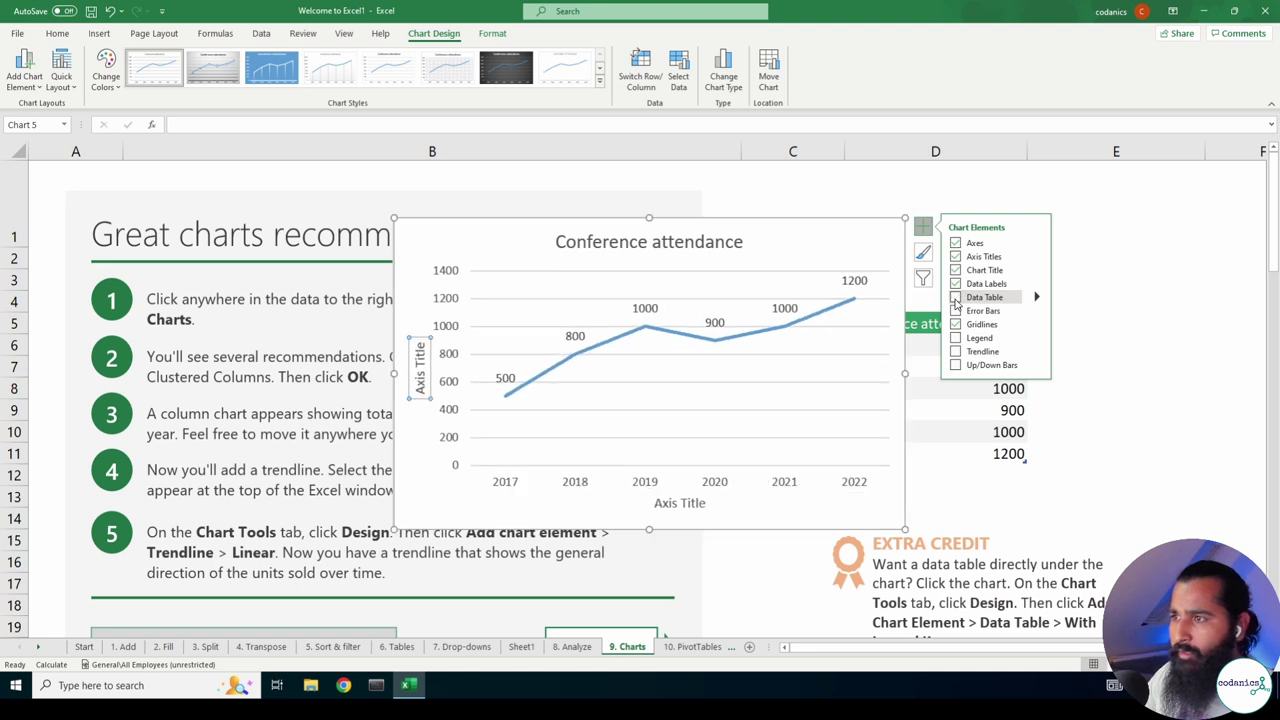
{"action": "left_click", "coordinate": [955, 311]}
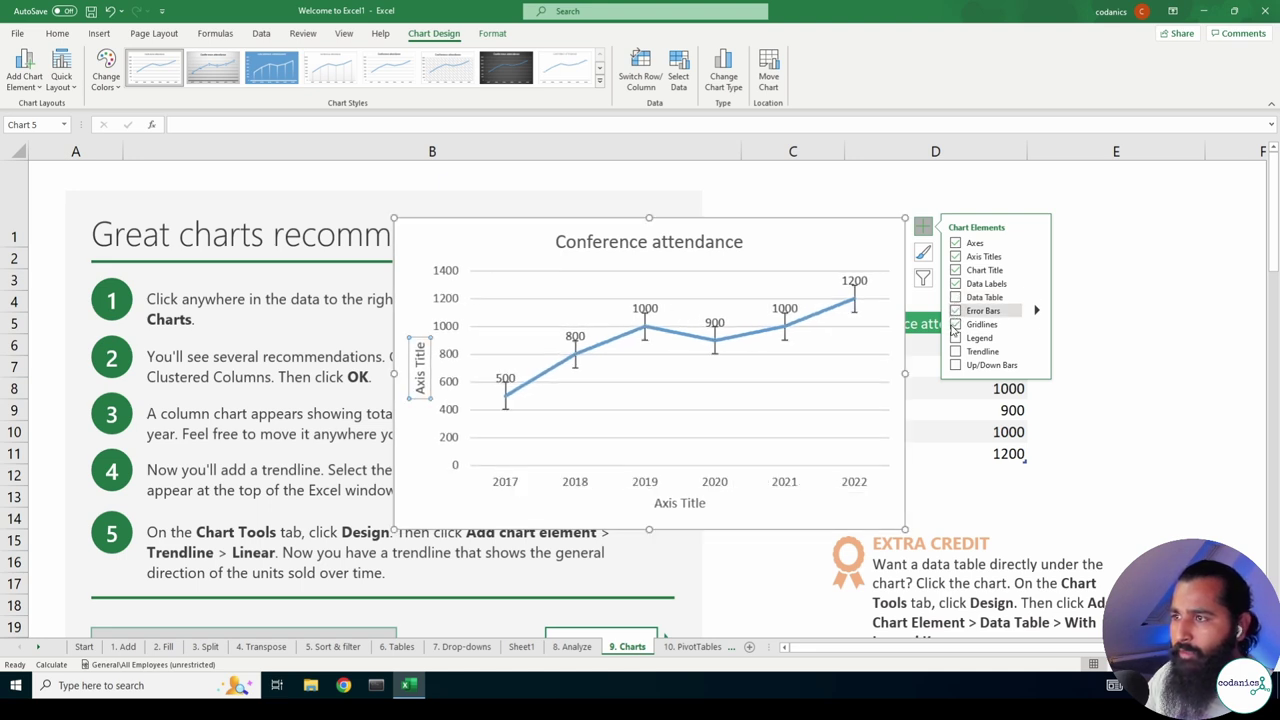
{"action": "left_click", "coordinate": [955, 338]}
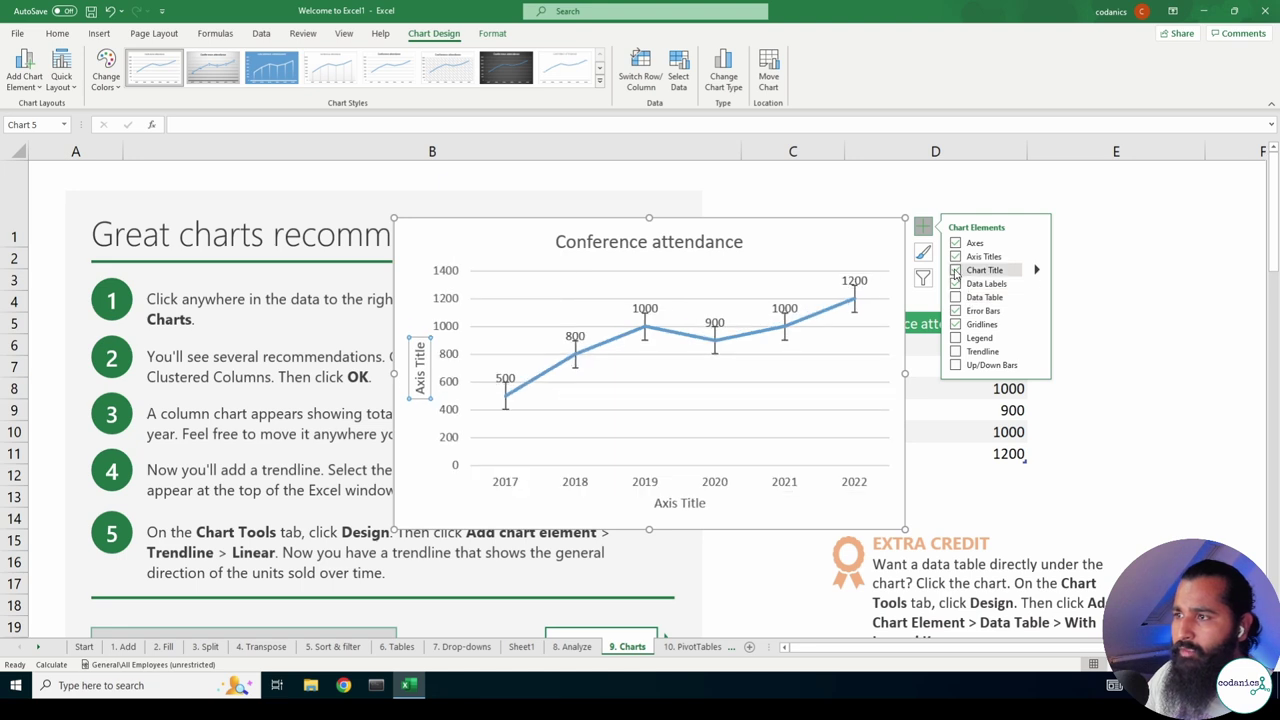
Retitle the vertical axis Price and the horizontal axis Year, then delete the chart.
{"action": "left_click", "coordinate": [420, 362]}
{"action": "triple_click", "coordinate": [420, 362]}
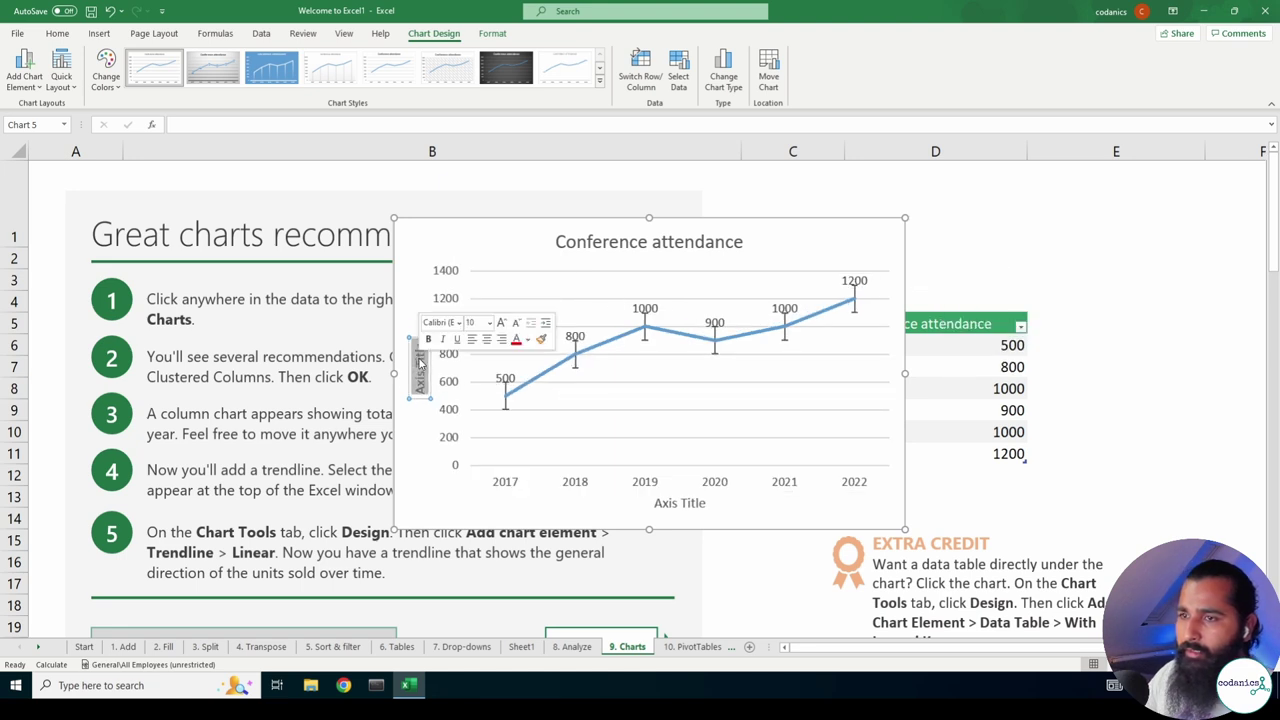
{"action": "type", "text": "Peice"}
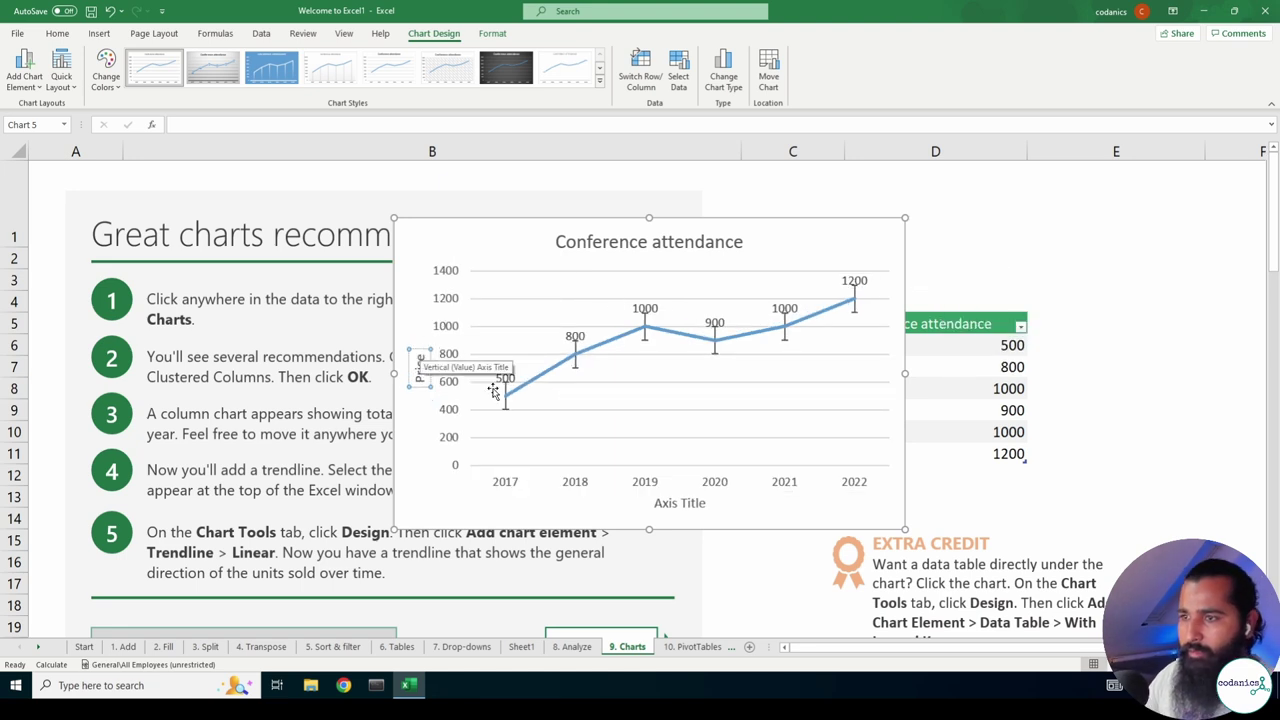
{"action": "left_click", "coordinate": [676, 503]}
{"action": "double_click", "coordinate": [676, 503]}
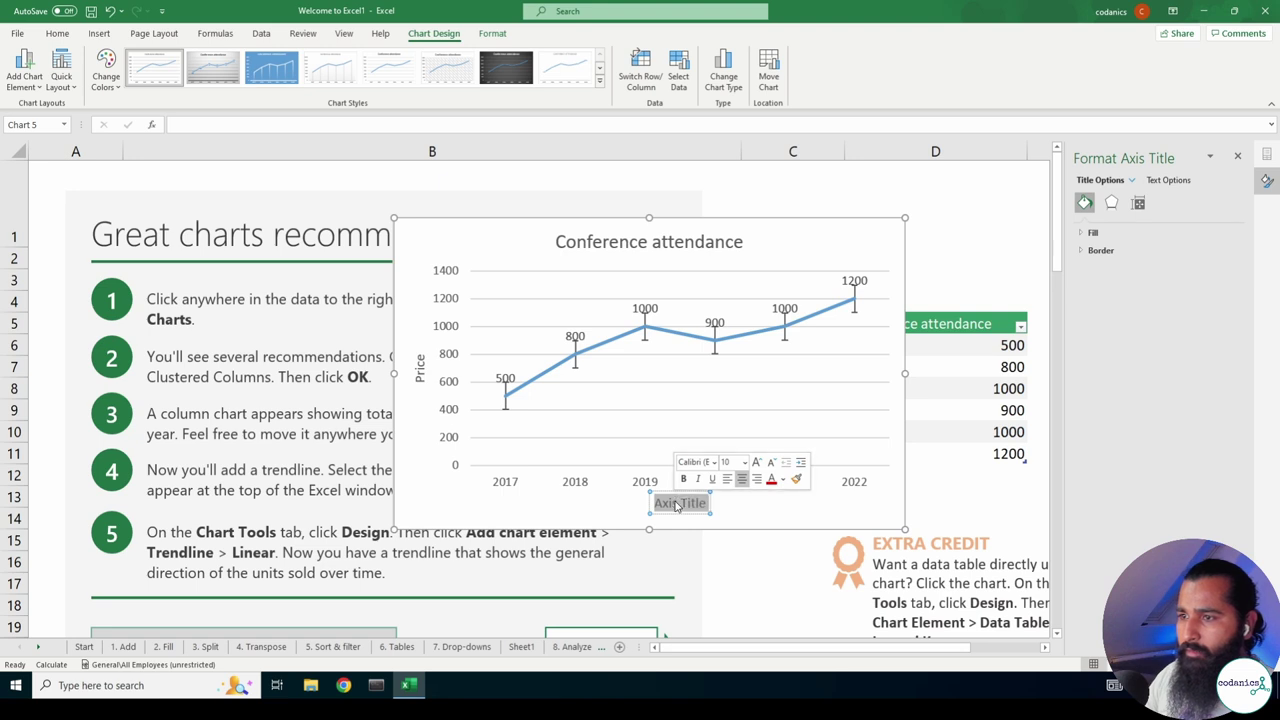
{"action": "triple_click", "coordinate": [673, 503]}
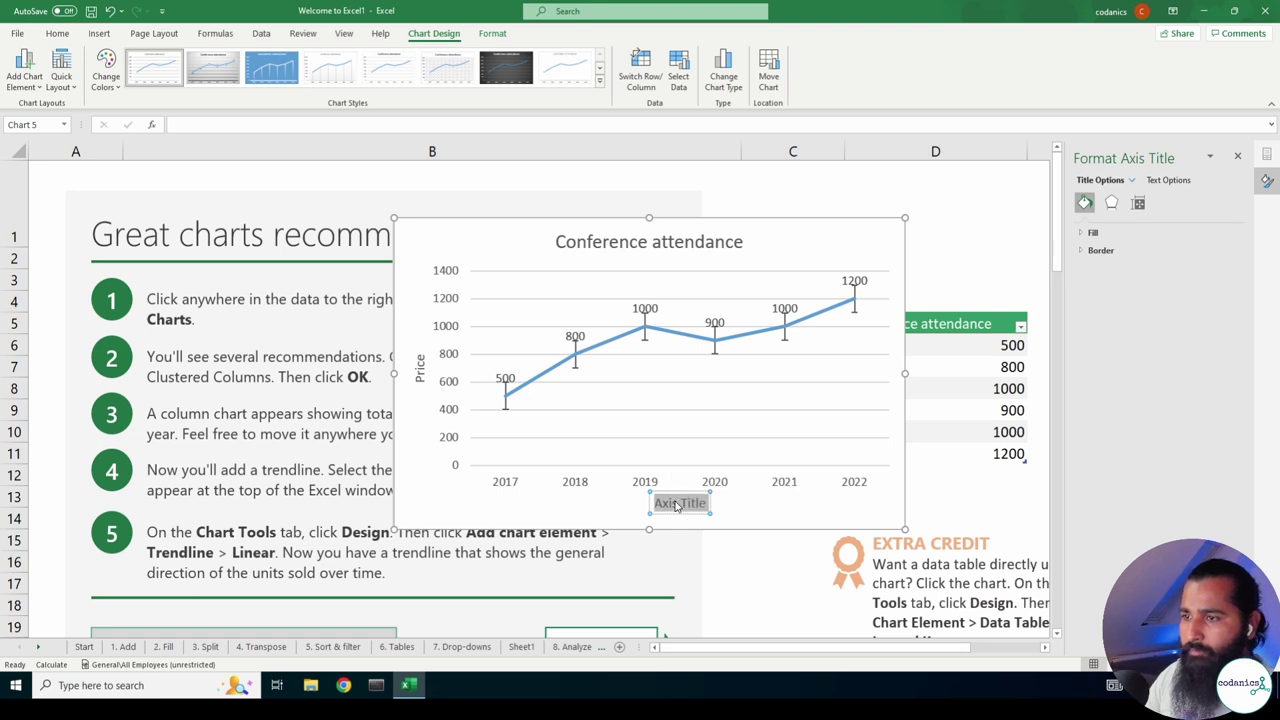
{"action": "type", "text": "Year"}
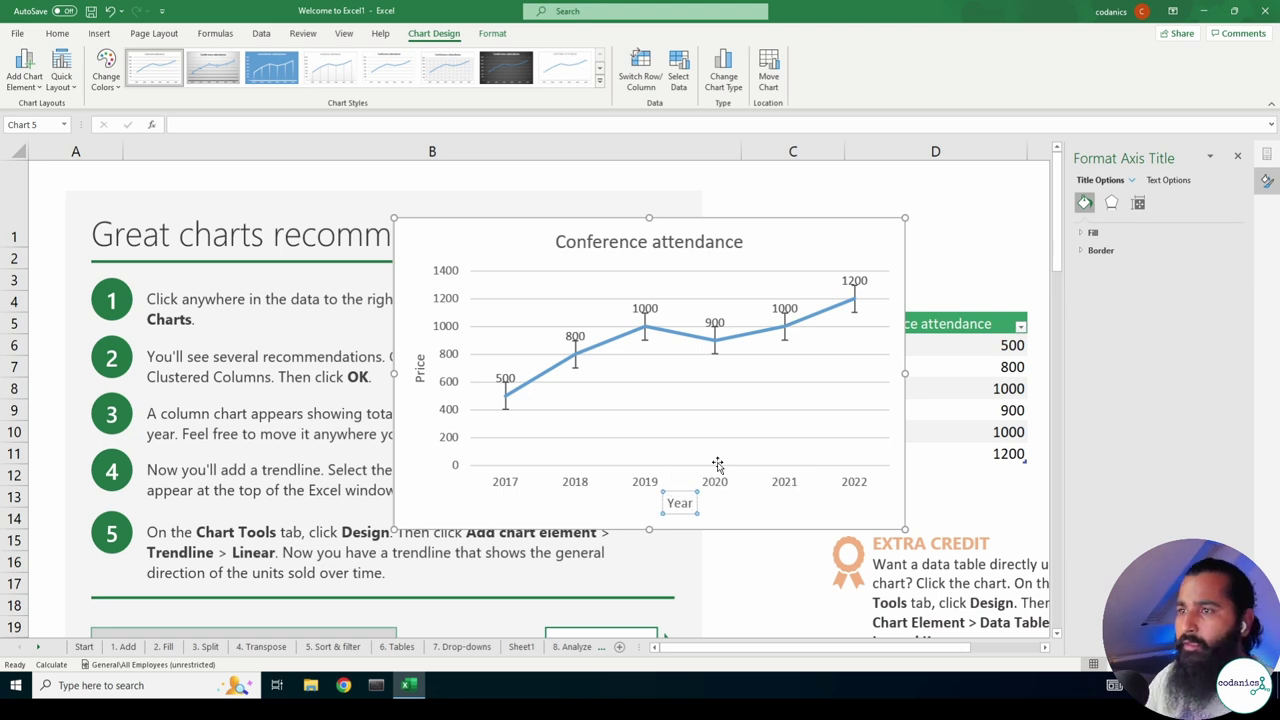
{"action": "left_click", "coordinate": [817, 228]}
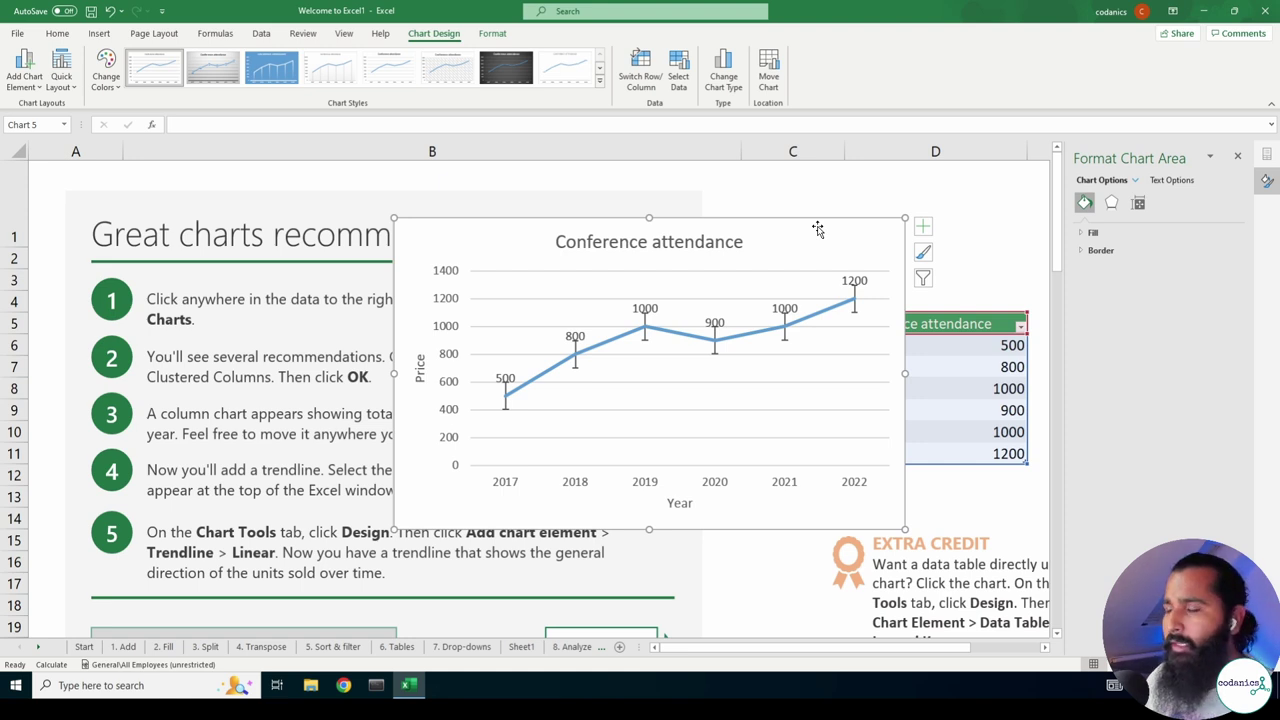
{"action": "key", "text": "Delete"}
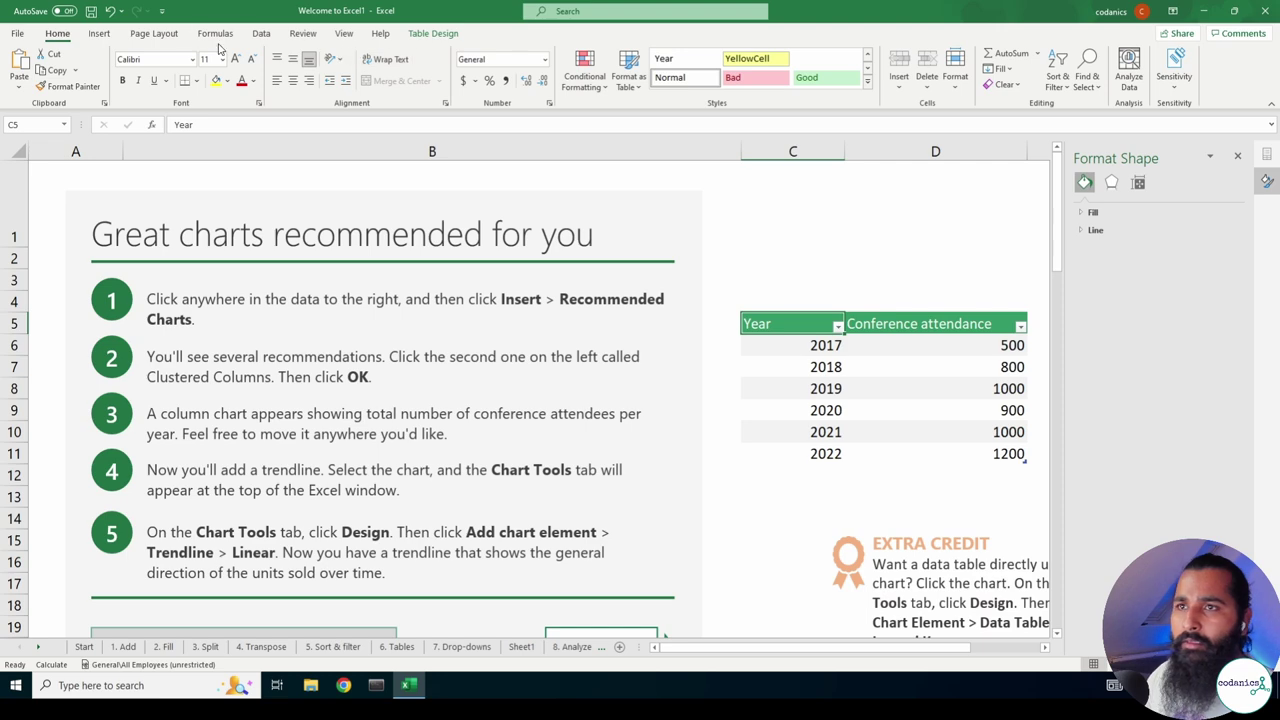
Insert the recommended pie chart of attendance and apply a 3D gradient style.
{"action": "left_click", "coordinate": [99, 33]}
{"action": "left_click", "coordinate": [555, 72]}
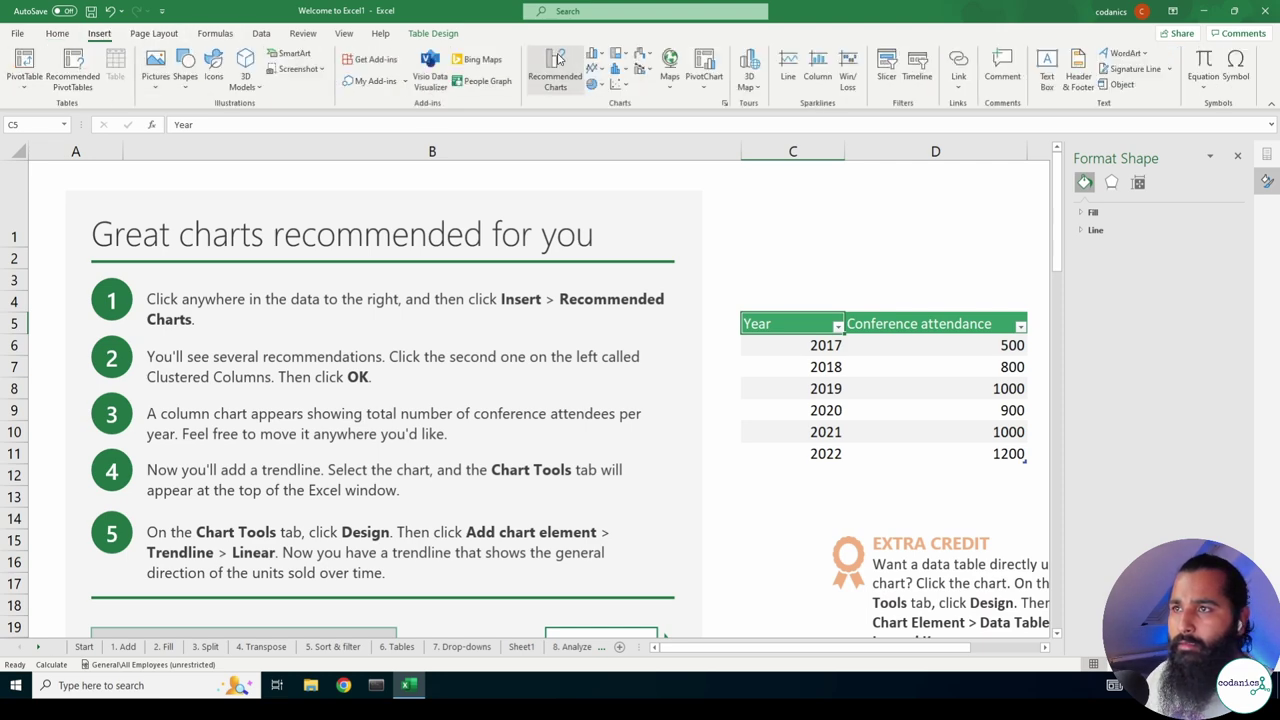
{"action": "left_click", "coordinate": [494, 486]}
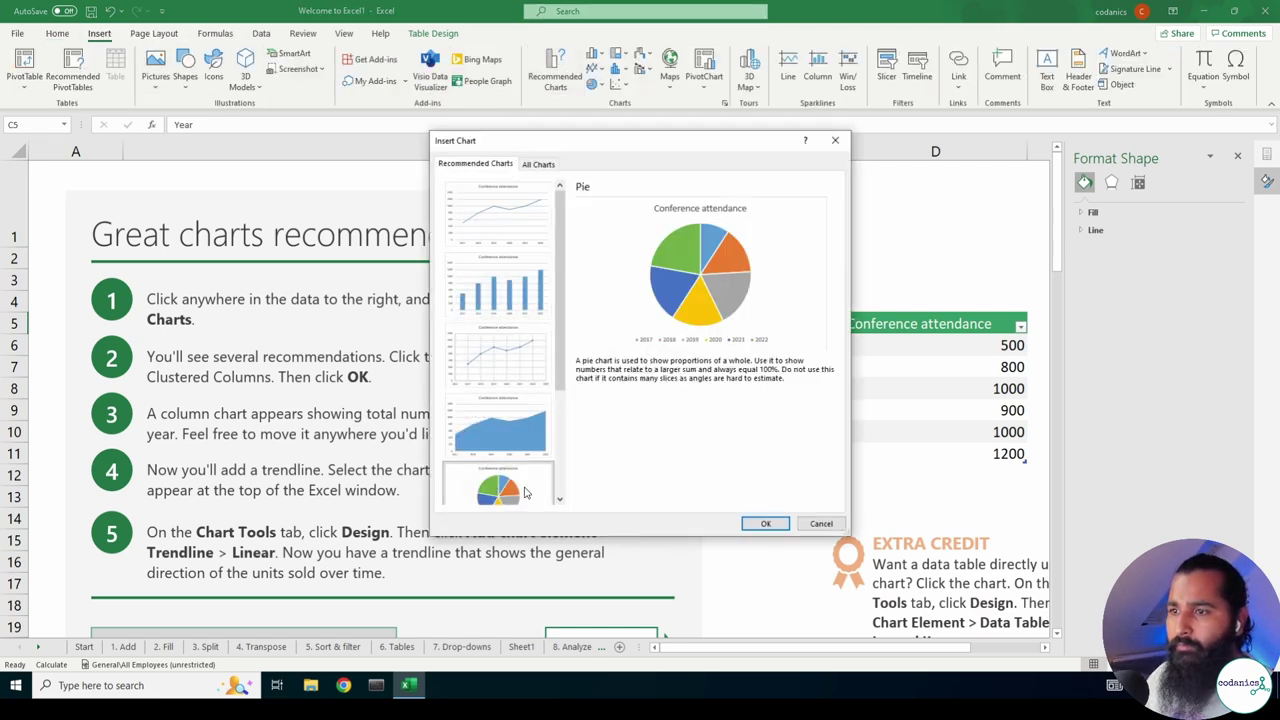
{"action": "left_click", "coordinate": [763, 522]}
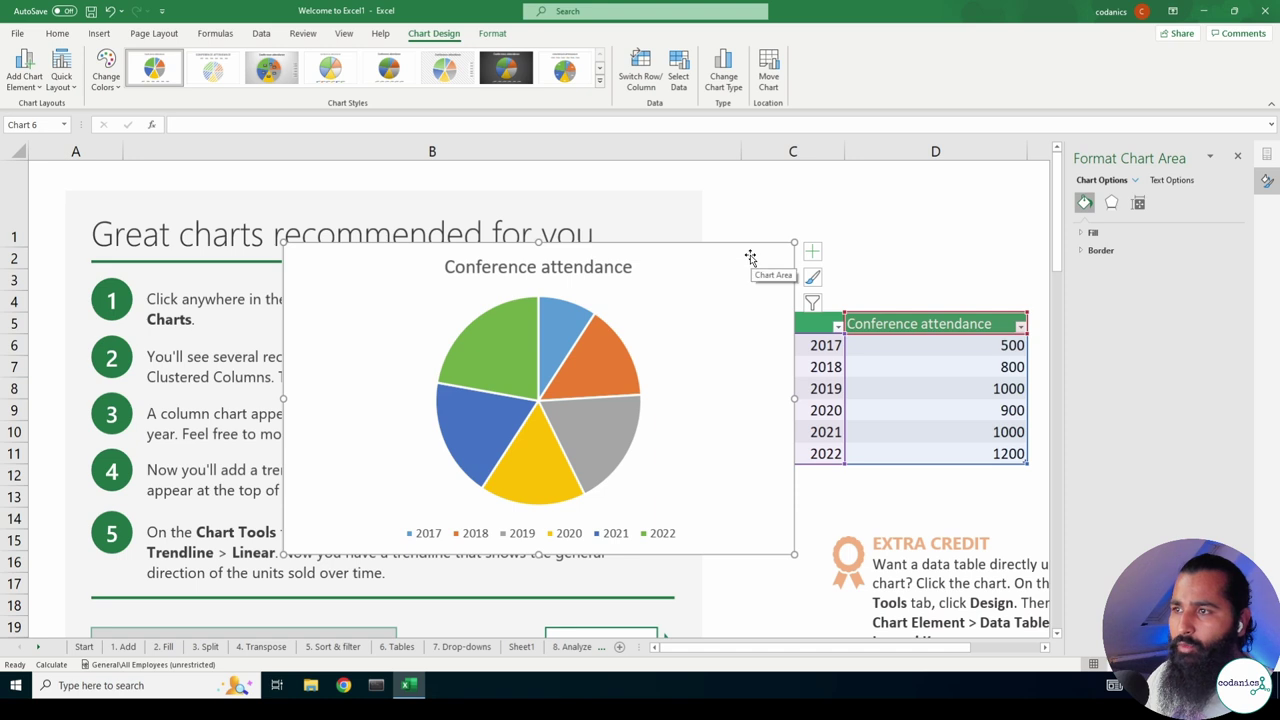
{"action": "left_click", "coordinate": [600, 82]}
{"action": "left_click", "coordinate": [330, 107]}
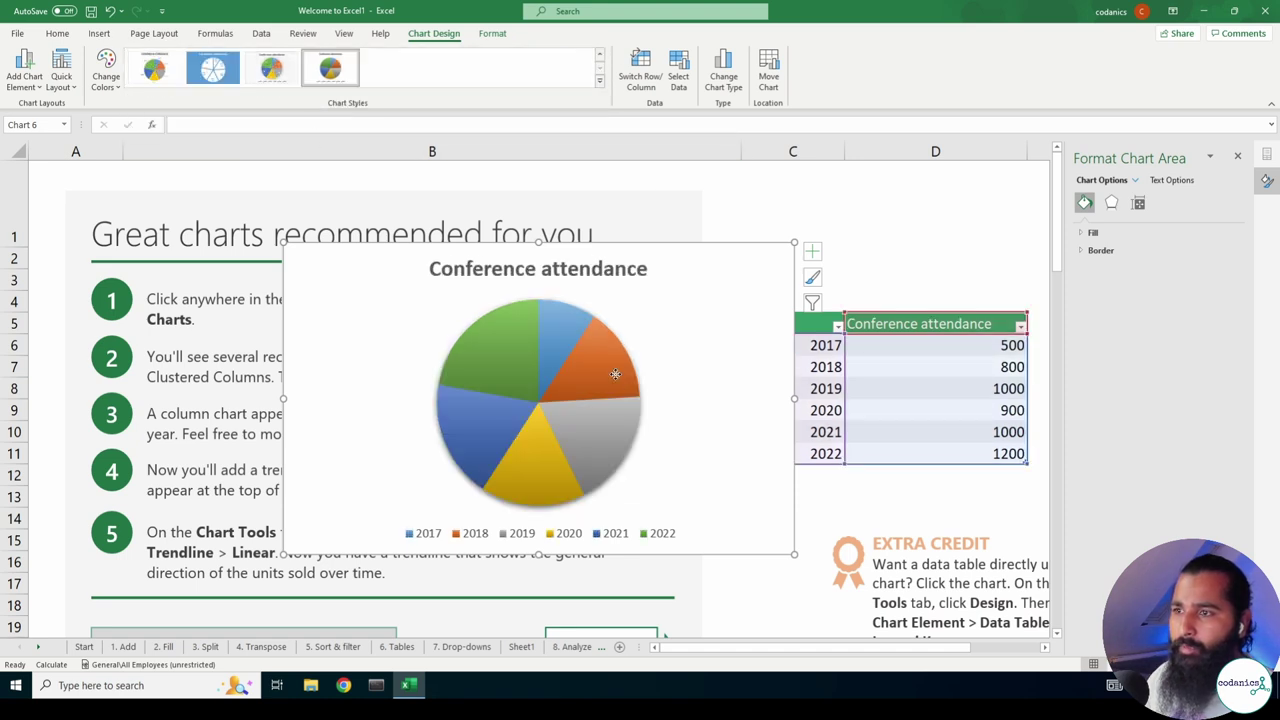
Pull all six year slices out of the pie, and toggle data labels on and off.
{"action": "left_click_drag", "start_coordinate": [593, 345], "coordinate": [623, 368]}
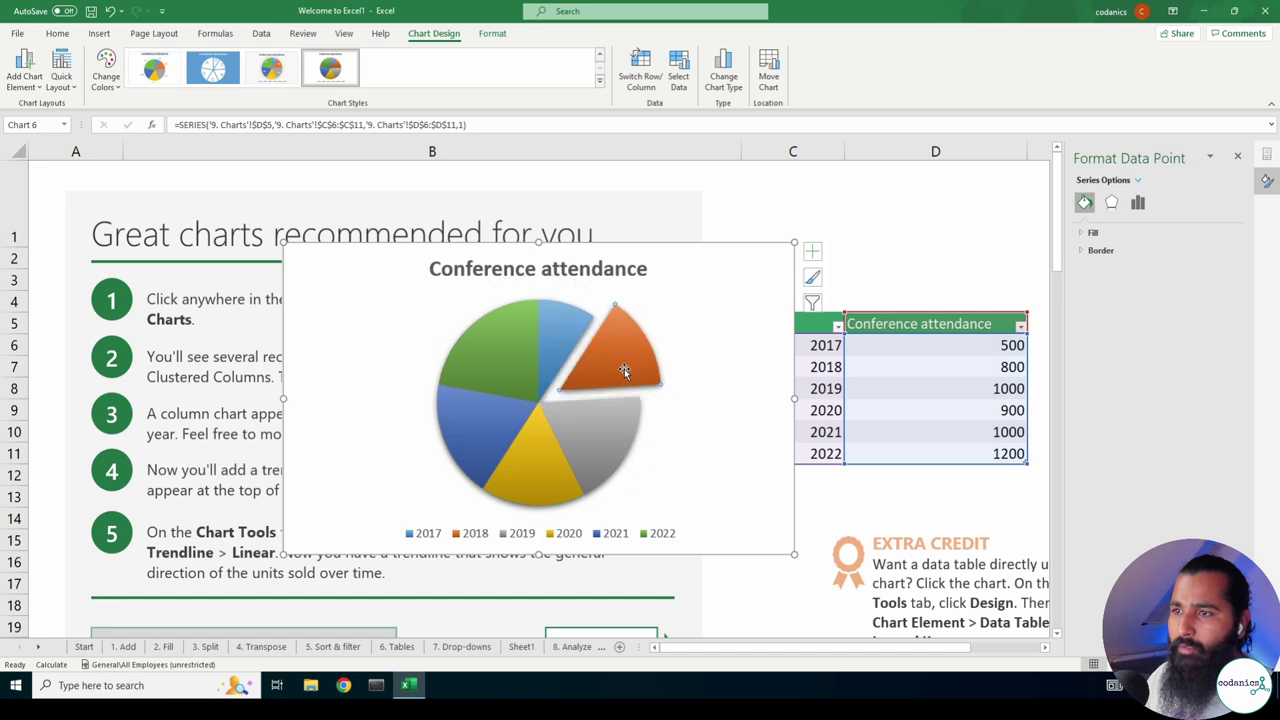
{"action": "left_click_drag", "start_coordinate": [591, 418], "coordinate": [610, 460]}
{"action": "mouse_move", "coordinate": [531, 457]}
{"action": "left_mouse_down"}
{"action": "mouse_move", "coordinate": [531, 482]}
{"action": "mouse_move", "coordinate": [484, 434]}
{"action": "left_mouse_up"}
{"action": "left_click_drag", "start_coordinate": [503, 375], "coordinate": [490, 362]}
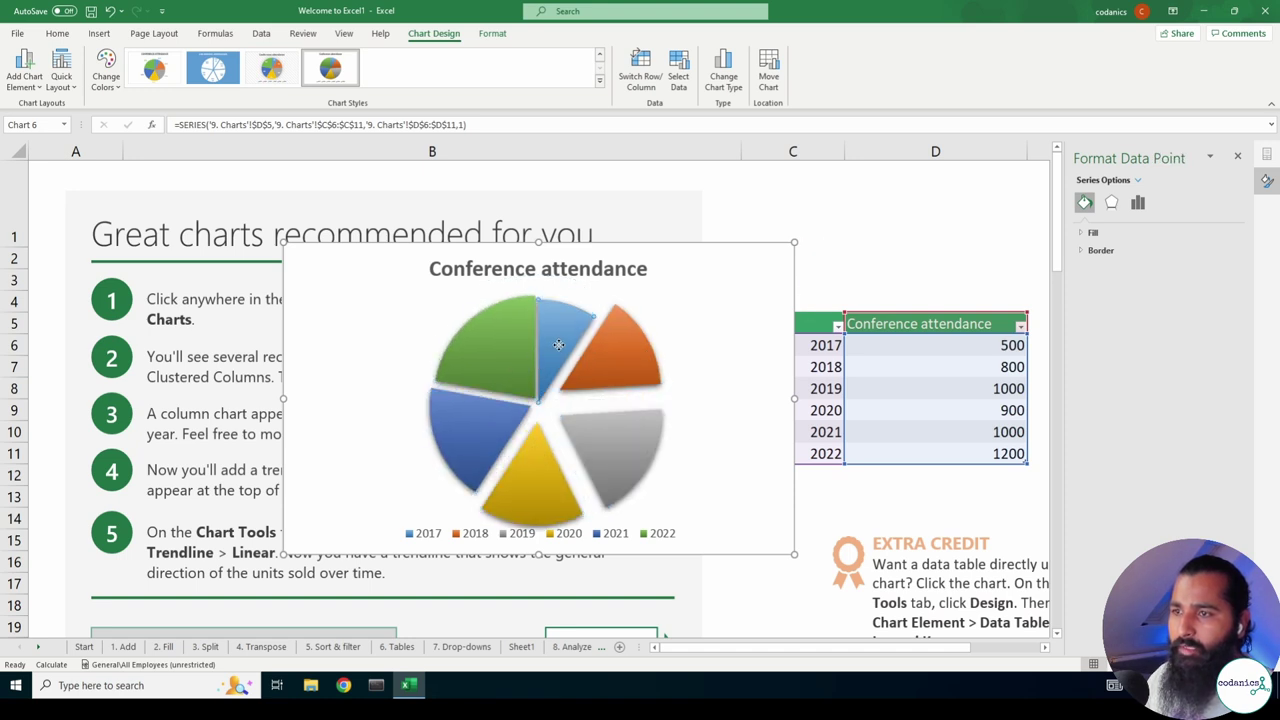
{"action": "left_click_drag", "start_coordinate": [562, 330], "coordinate": [565, 310]}
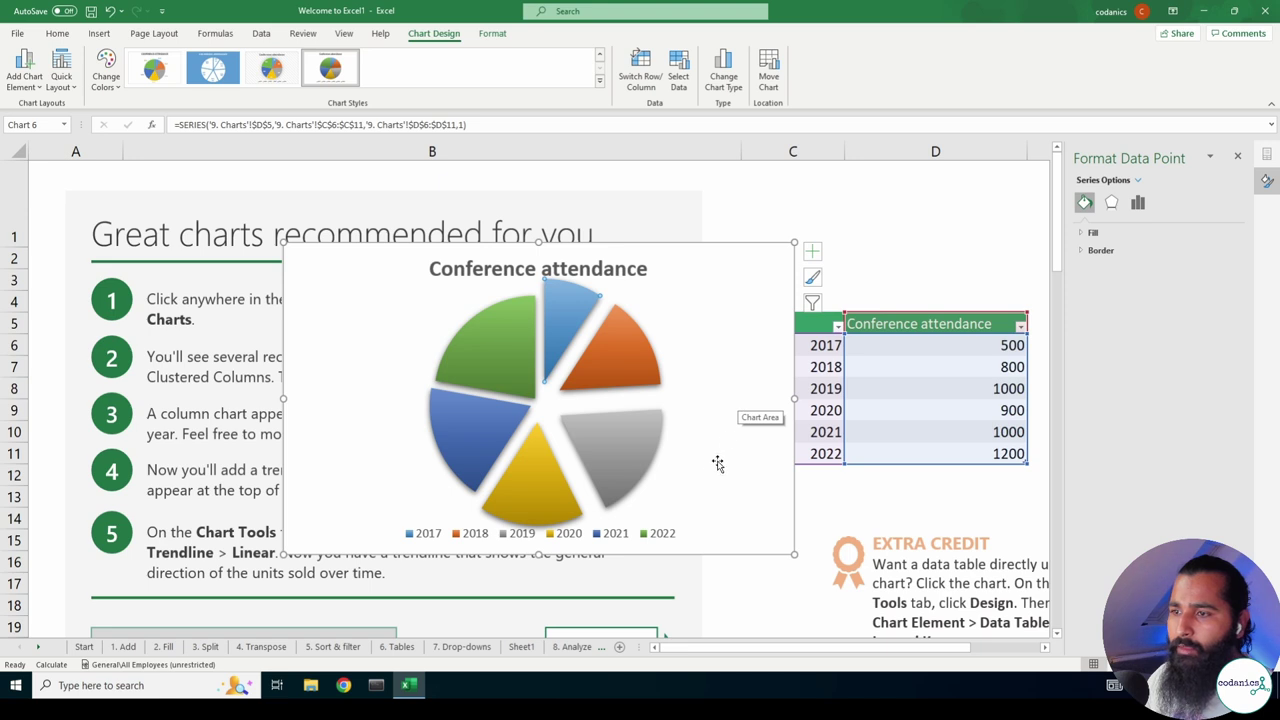
{"action": "left_click", "coordinate": [814, 258]}
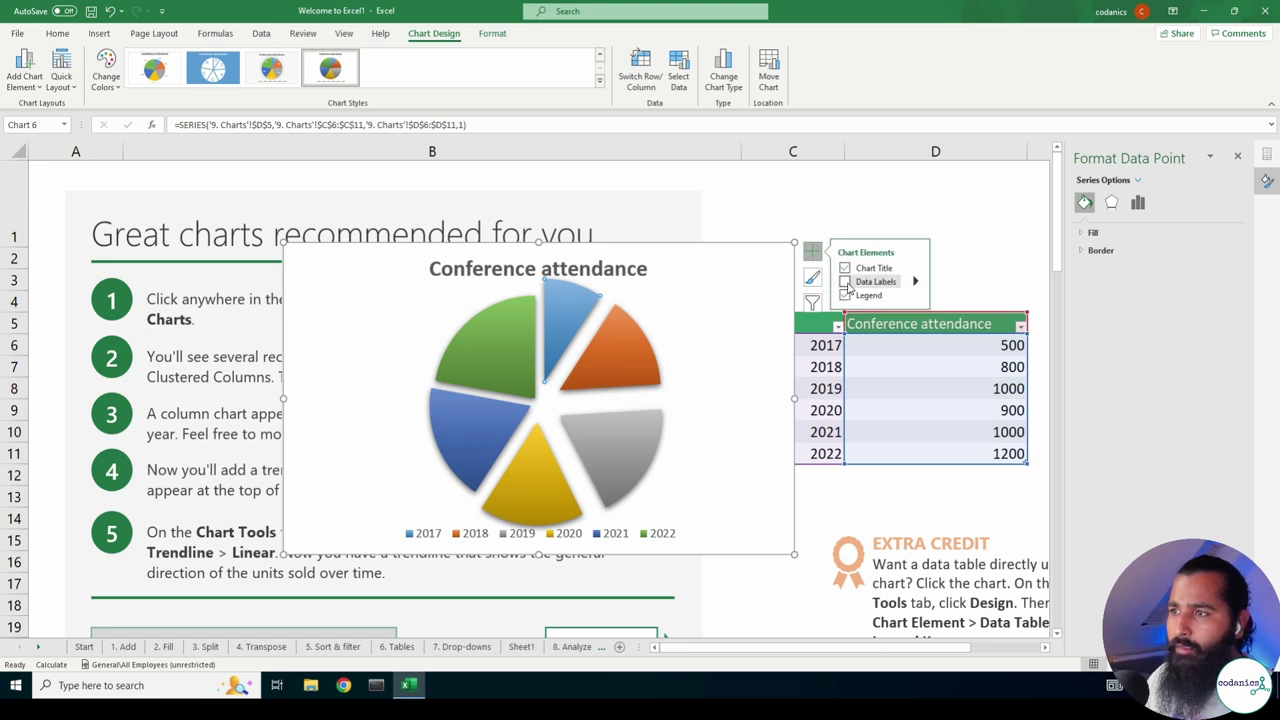
{"action": "left_click", "coordinate": [845, 282]}
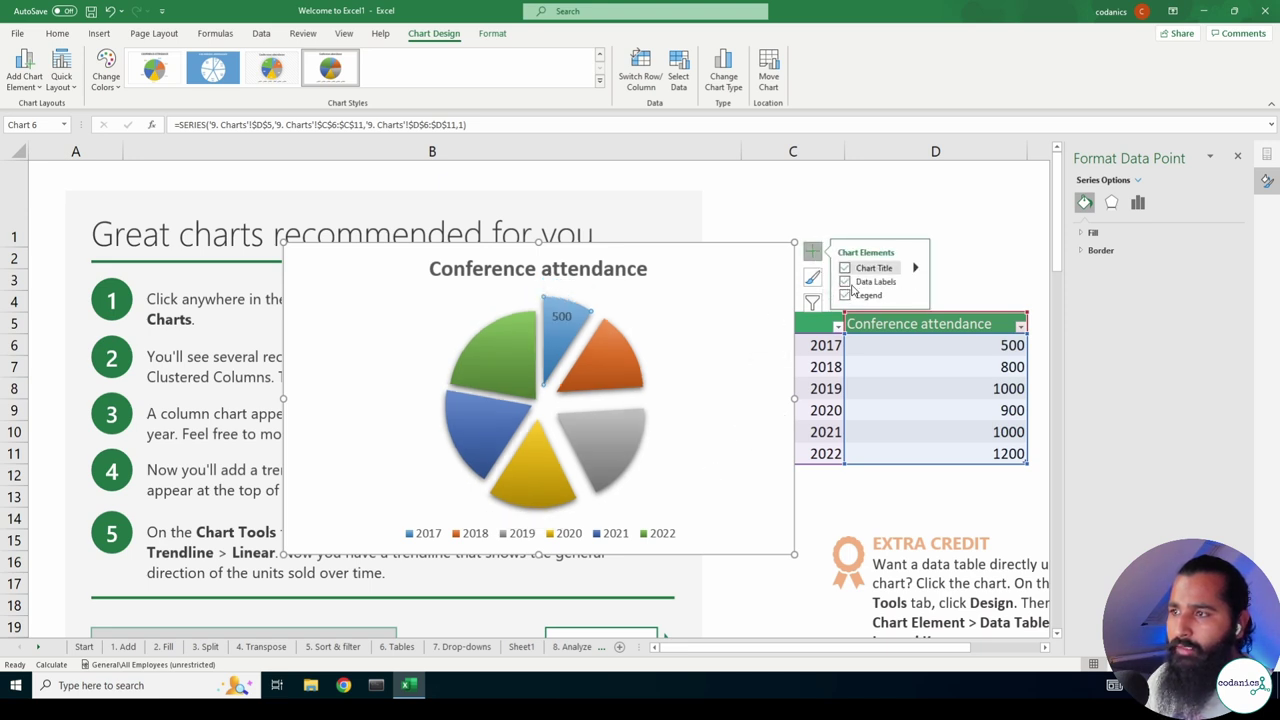
{"action": "left_click", "coordinate": [845, 282]}
{"action": "left_click", "coordinate": [703, 340]}
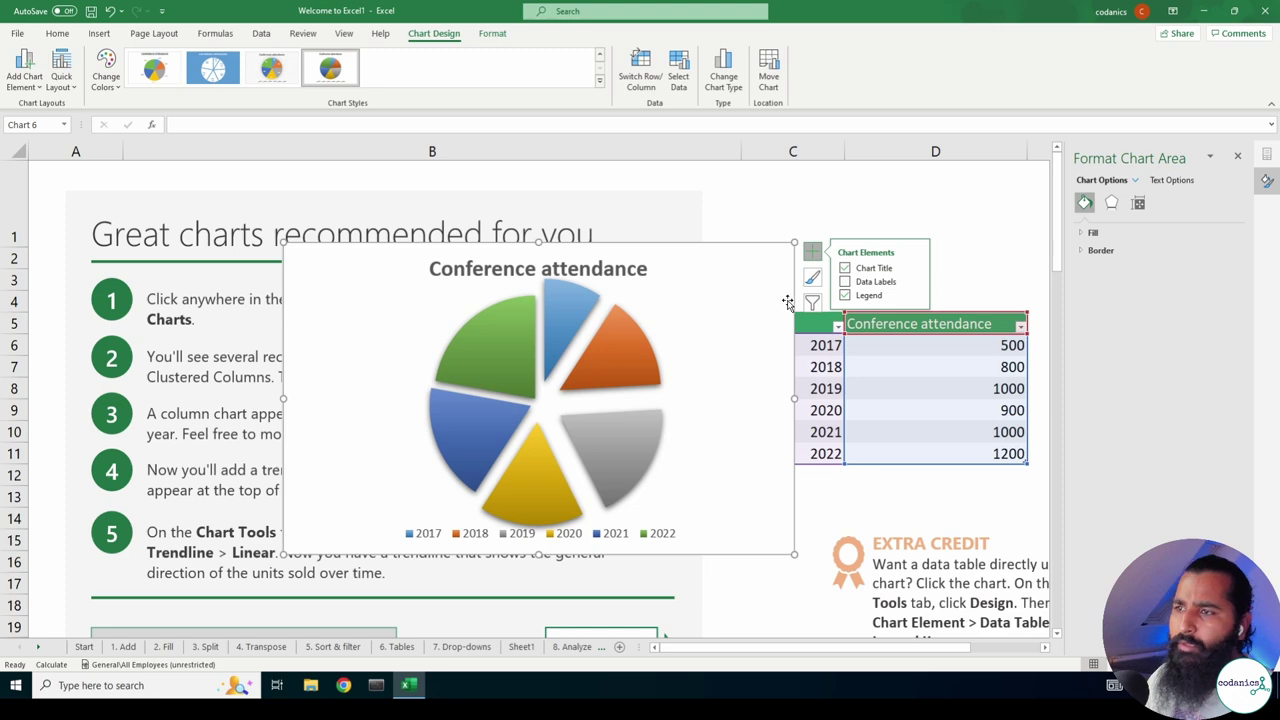
Delete the pie chart and scroll down the Charts sheet.
{"action": "key", "text": "Escape"}
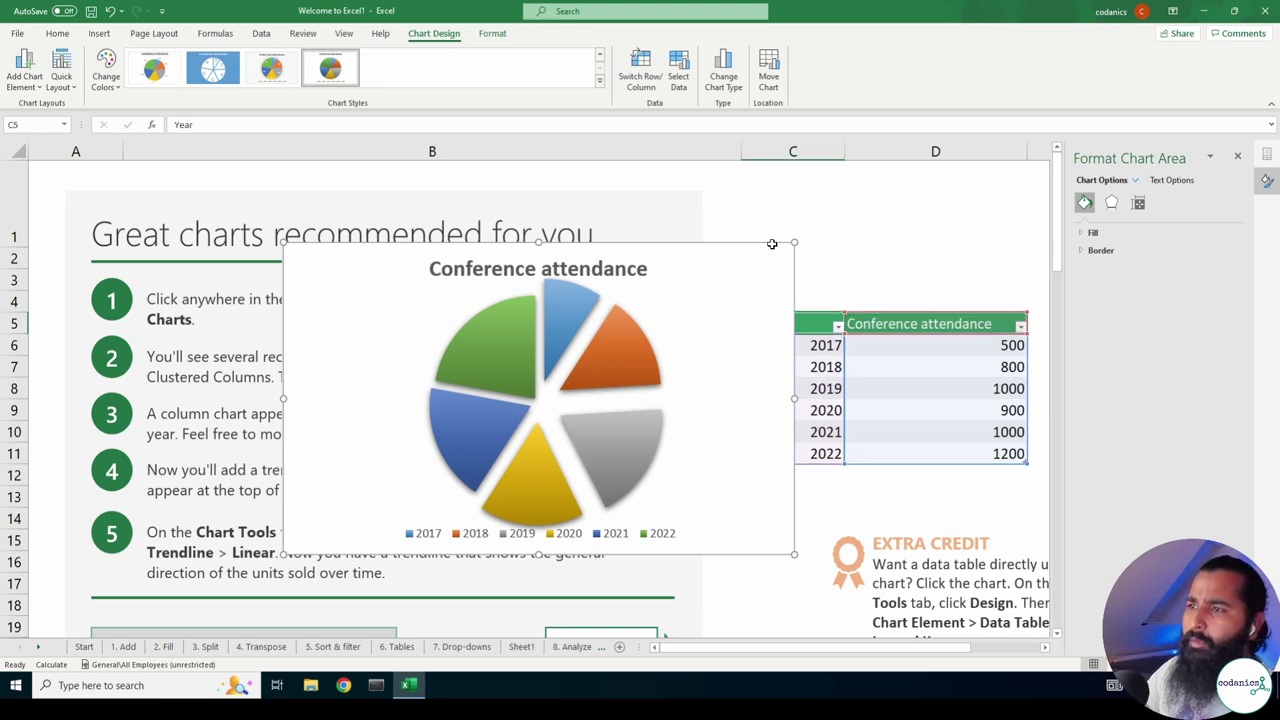
{"action": "key", "text": "Delete"}
{"action": "scroll", "coordinate": [805, 392], "scroll_direction": "down", "scroll_amount": 3}
{"action": "scroll", "coordinate": [836, 428], "scroll_direction": "down", "scroll_amount": 2}
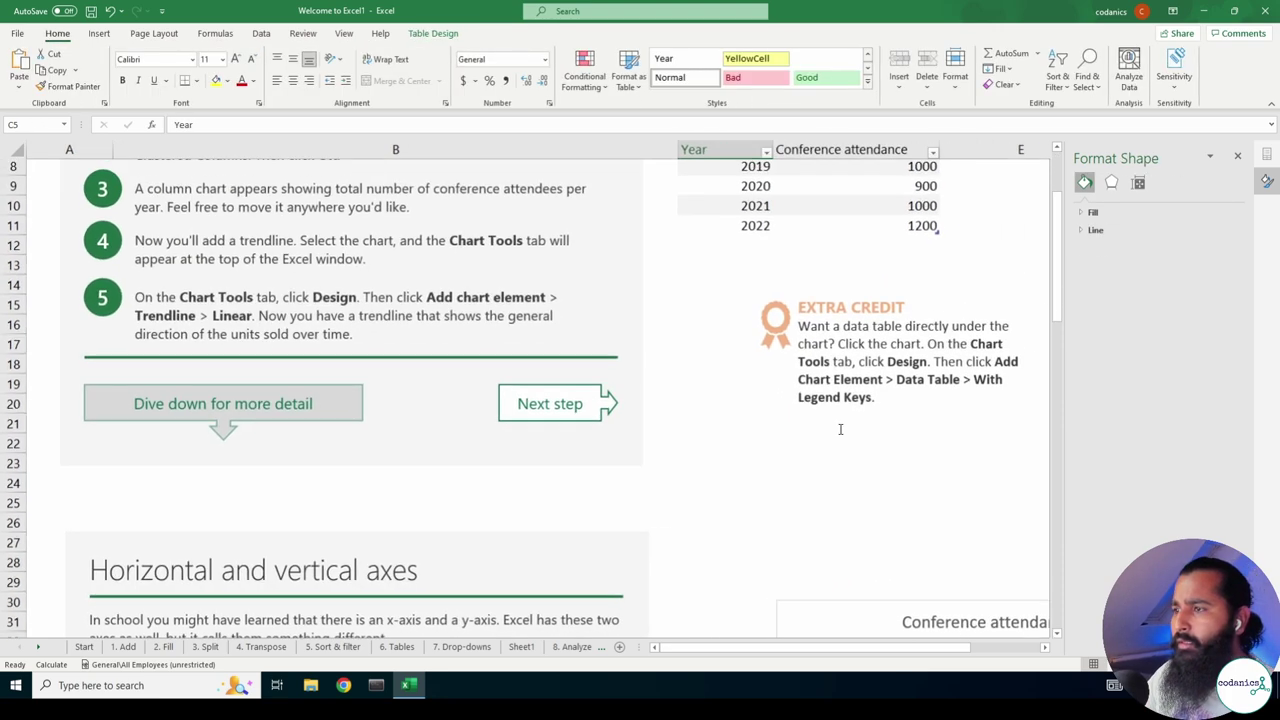
{"action": "scroll", "coordinate": [840, 430], "scroll_direction": "down", "scroll_amount": 4}
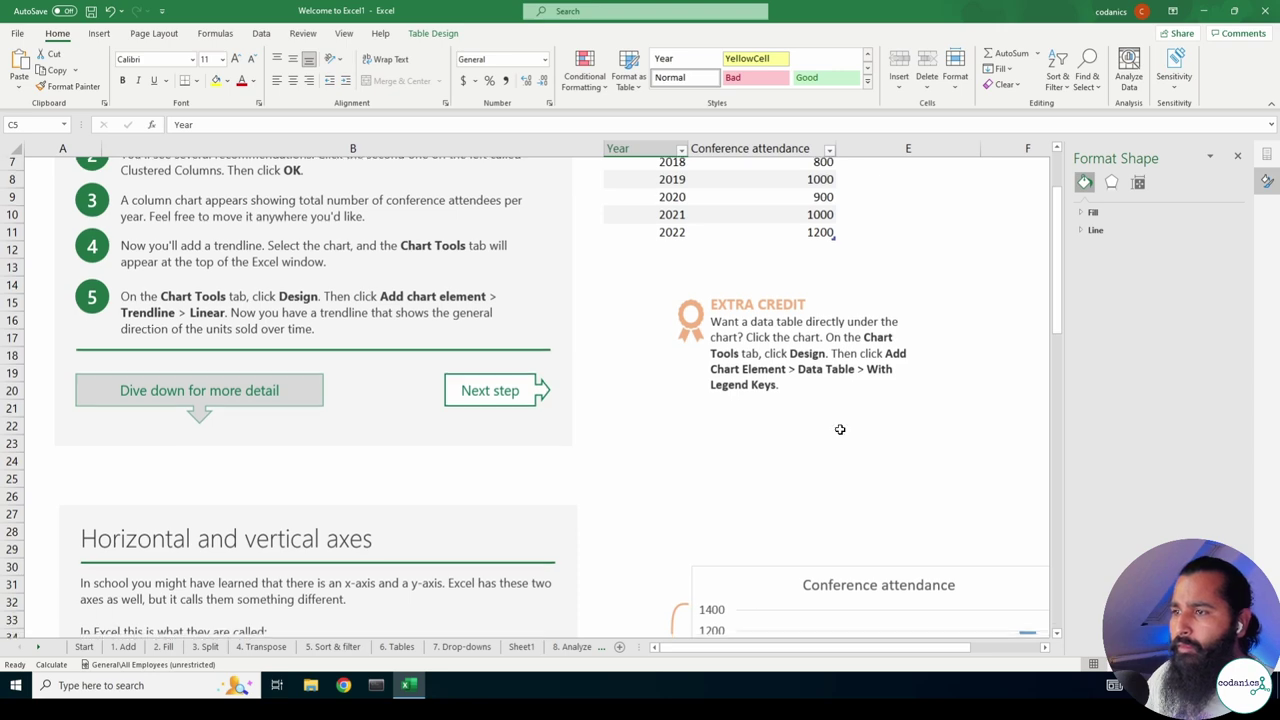
{"action": "scroll", "coordinate": [840, 436], "scroll_direction": "down", "scroll_amount": 1}
{"action": "scroll", "coordinate": [840, 436], "scroll_direction": "down", "scroll_amount": 1}
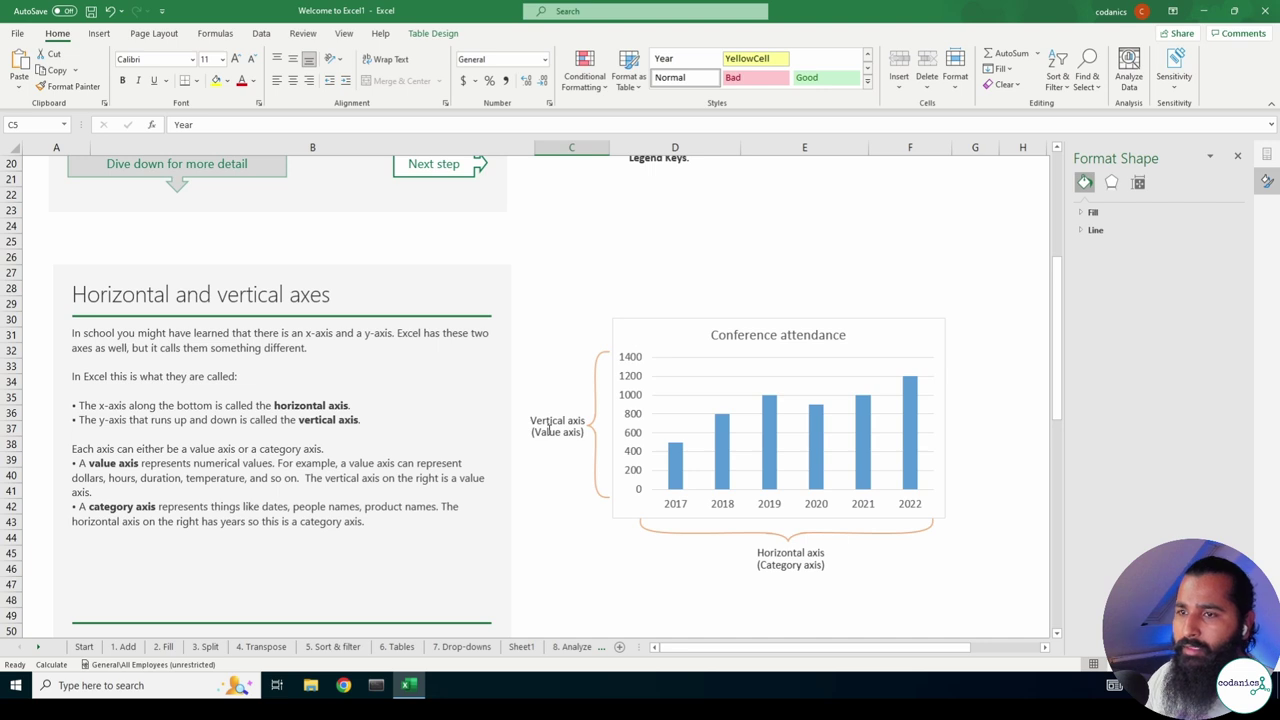
{"action": "scroll", "coordinate": [755, 405], "scroll_direction": "up", "scroll_amount": 1}
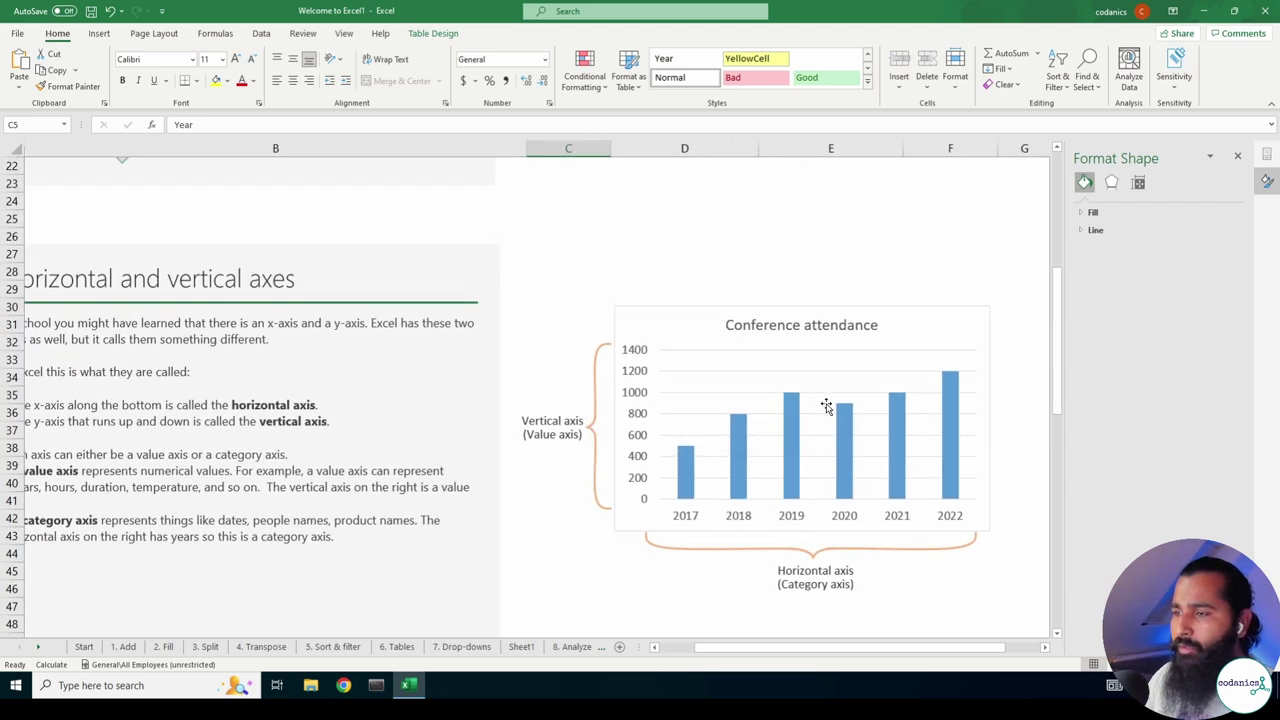
{"action": "scroll", "coordinate": [830, 408], "scroll_direction": "up", "scroll_amount": 1}
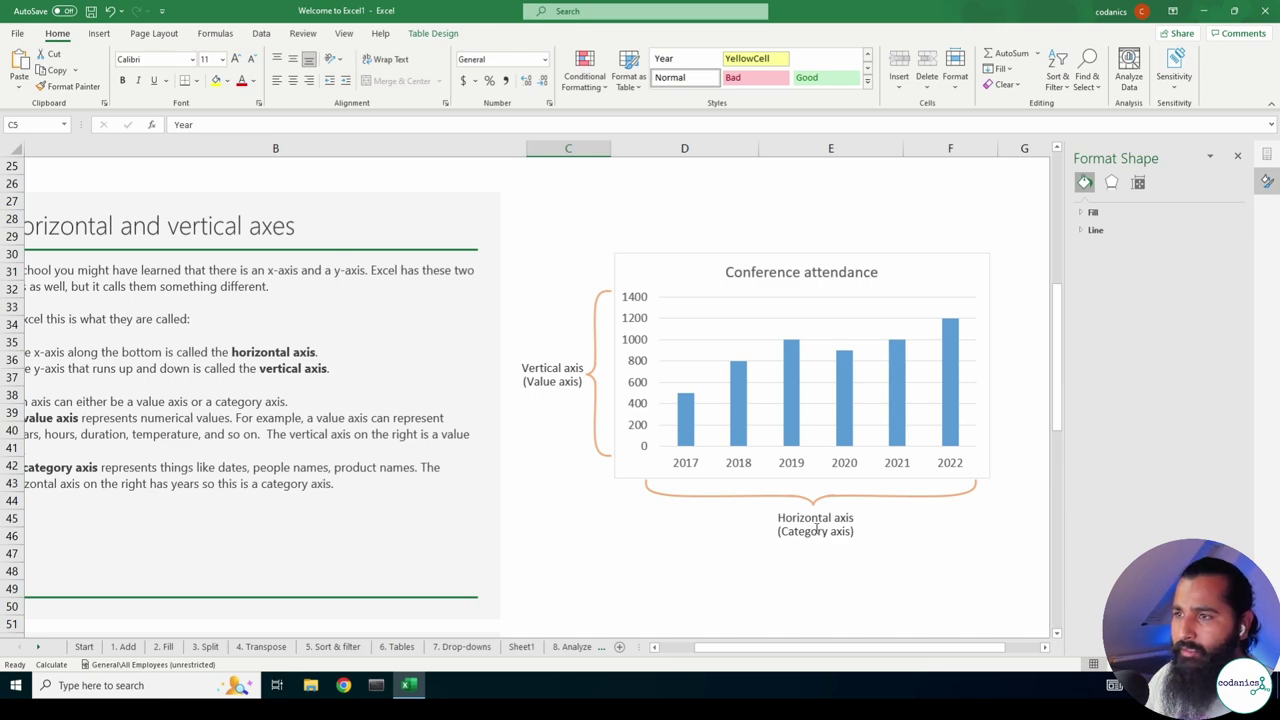
Scroll further to the secondary-axis combo chart and the More information on the web links.
{"action": "scroll", "coordinate": [788, 520], "scroll_direction": "down", "scroll_amount": 1}
{"action": "scroll", "coordinate": [788, 520], "scroll_direction": "down", "scroll_amount": 1}
{"action": "scroll", "coordinate": [788, 520], "scroll_direction": "down", "scroll_amount": 1}
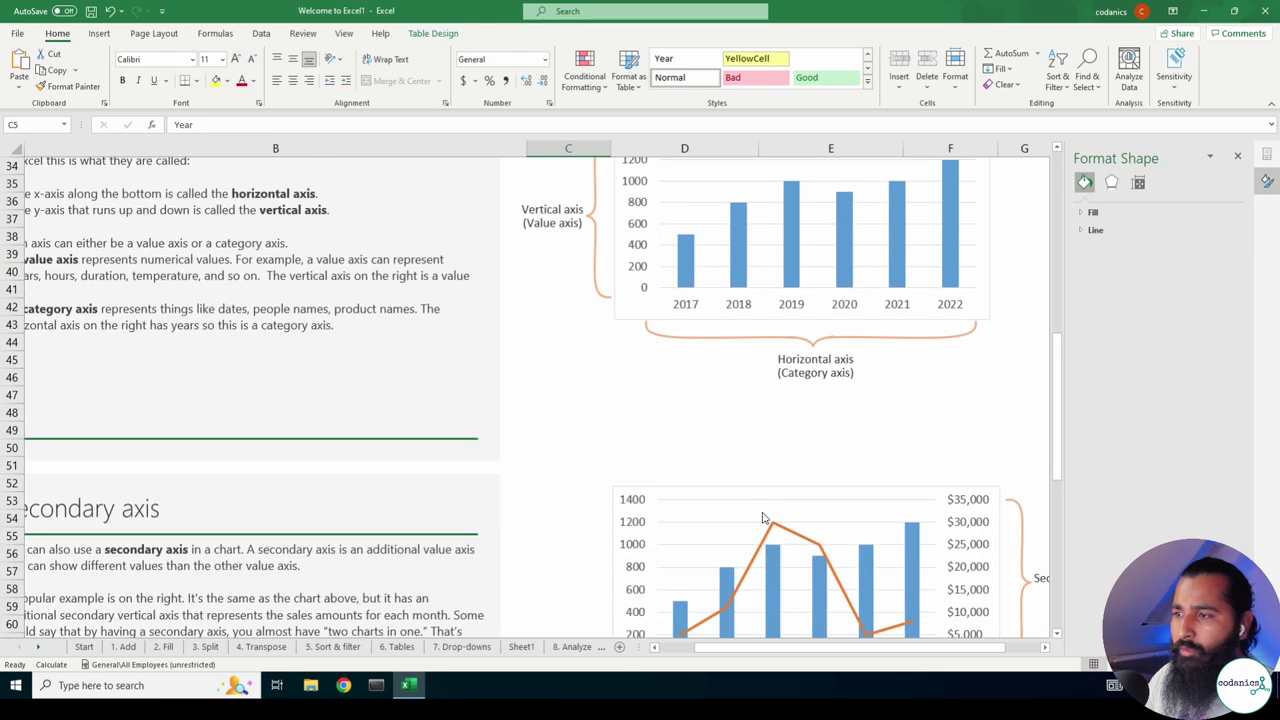
{"action": "scroll", "coordinate": [770, 518], "scroll_direction": "down", "scroll_amount": 3}
{"action": "scroll", "coordinate": [770, 518], "scroll_direction": "down", "scroll_amount": 1}
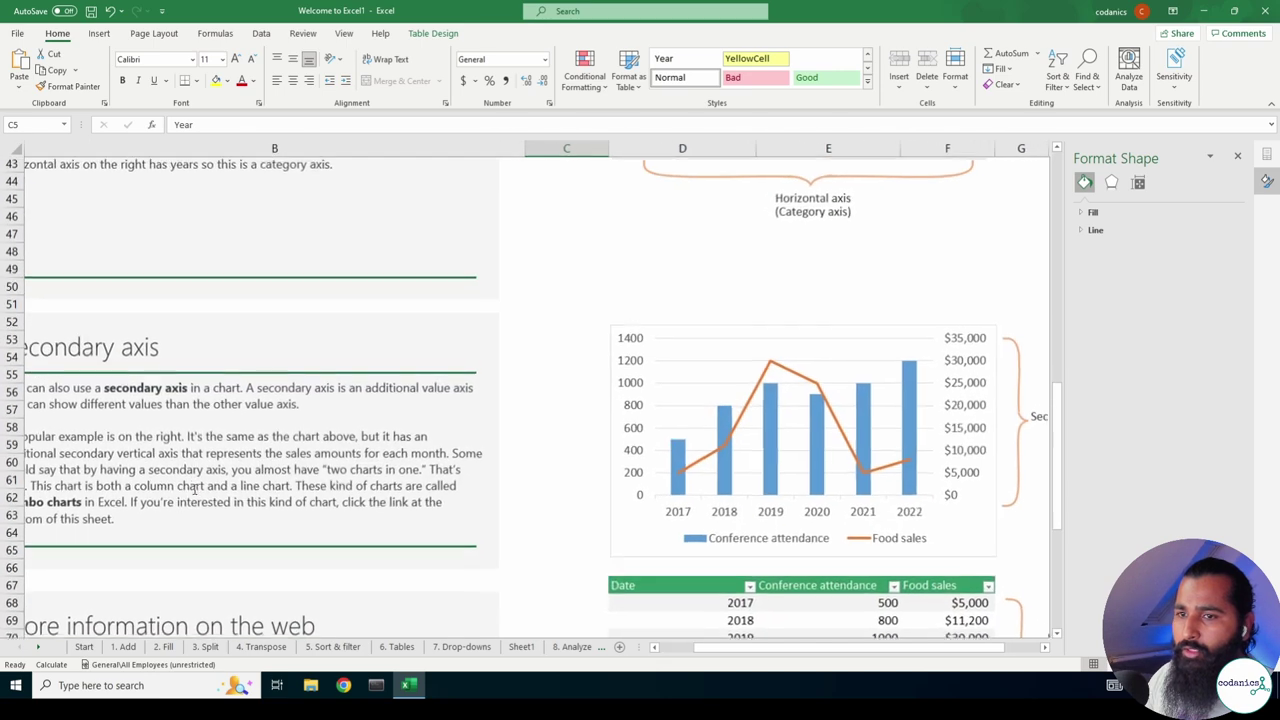
{"action": "scroll", "coordinate": [793, 467], "scroll_direction": "down", "scroll_amount": 1}
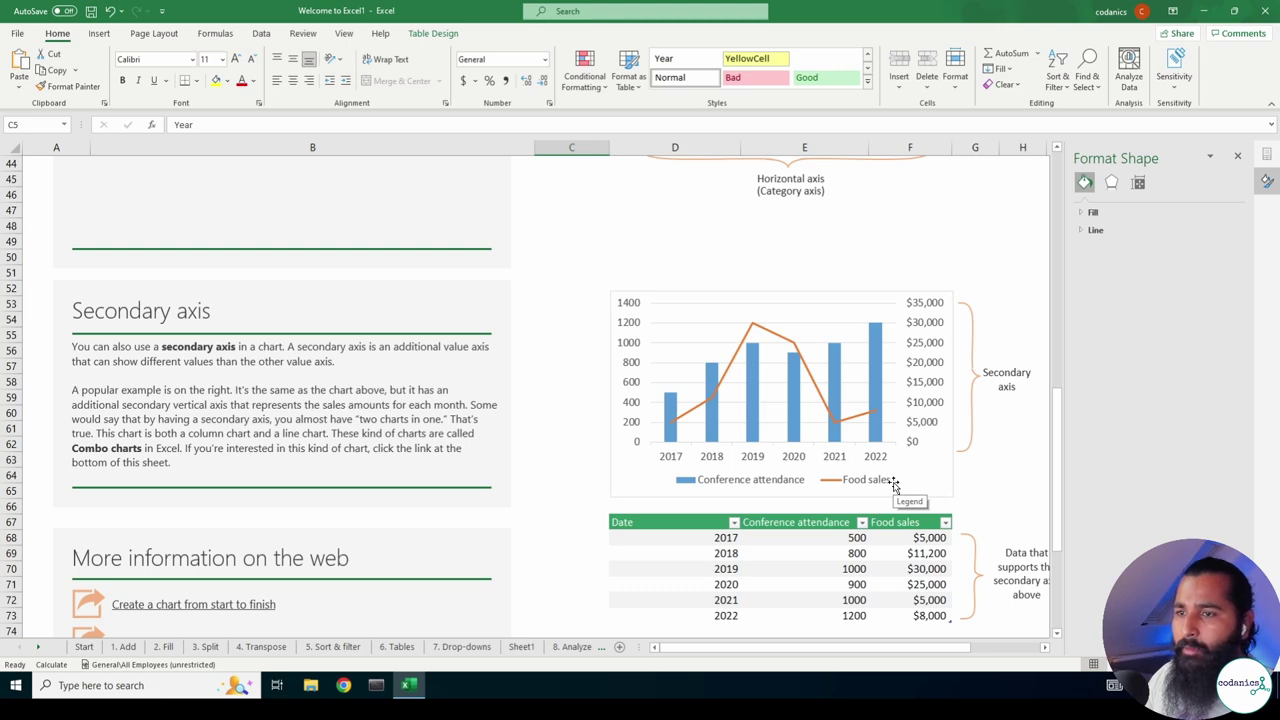
{"action": "scroll", "coordinate": [894, 484], "scroll_direction": "down", "scroll_amount": 3}
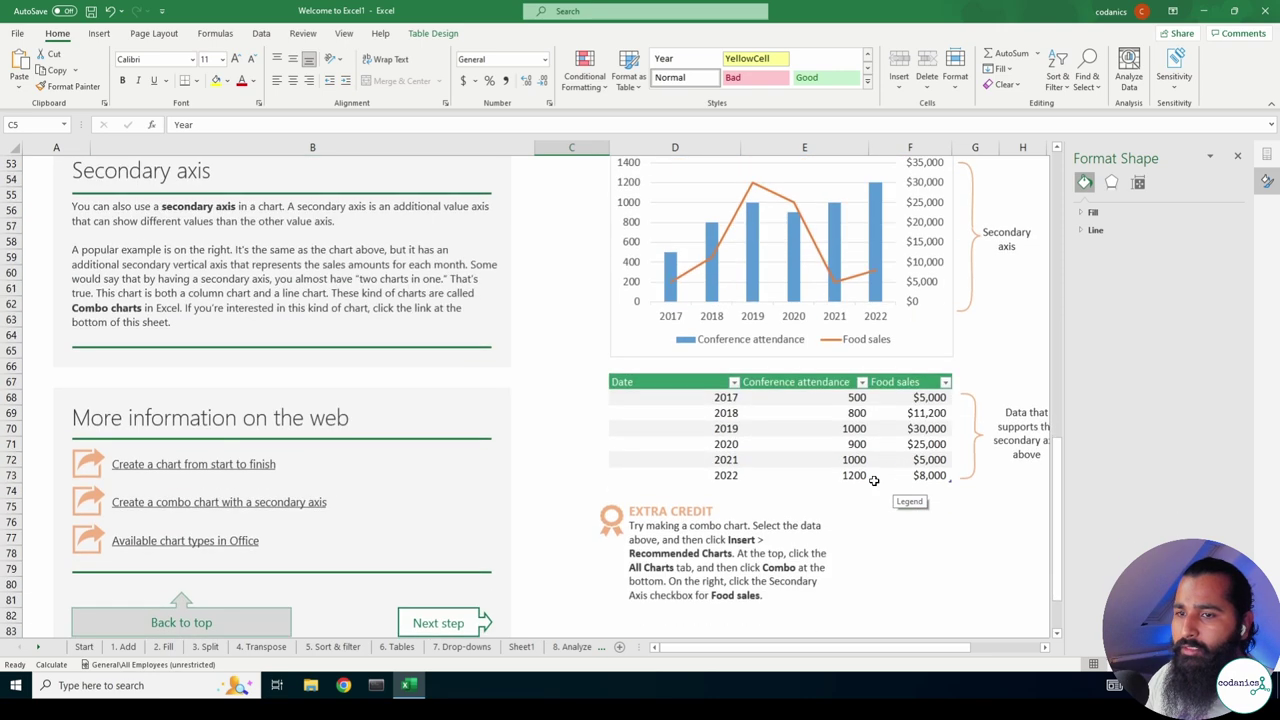
{"action": "scroll", "coordinate": [868, 478], "scroll_direction": "down", "scroll_amount": 2}
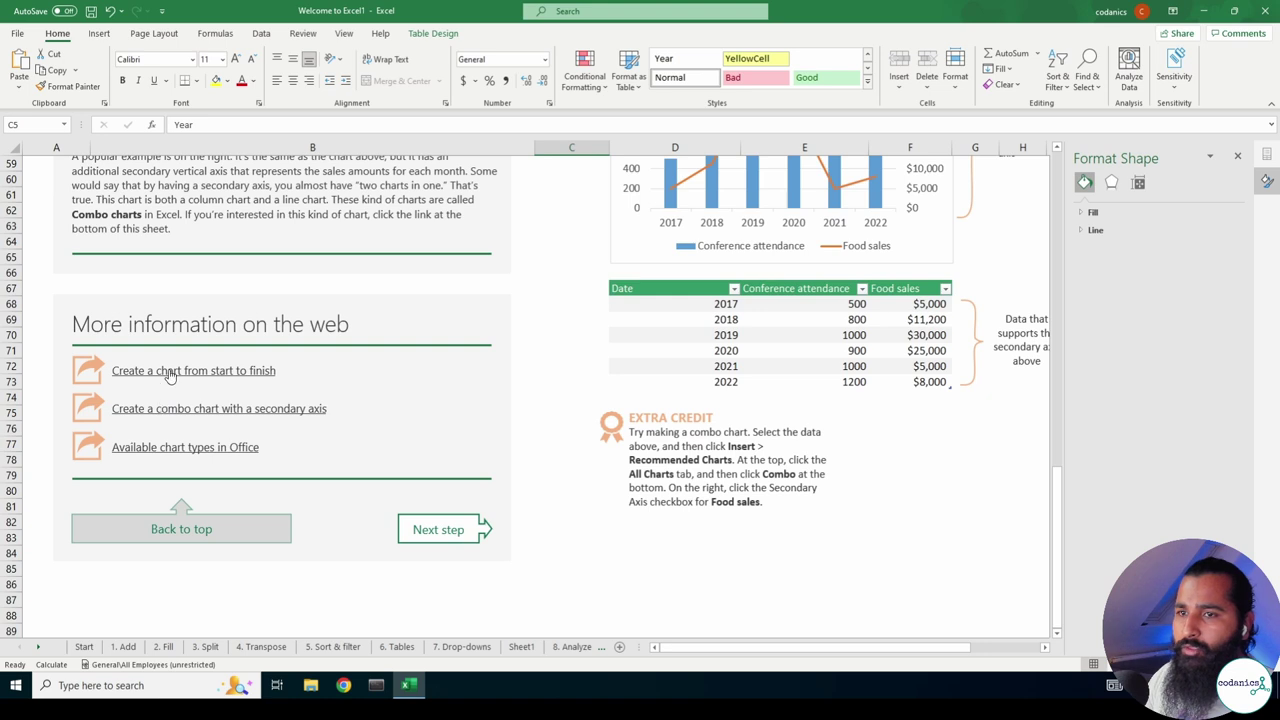
{"action": "left_click", "coordinate": [170, 372]}
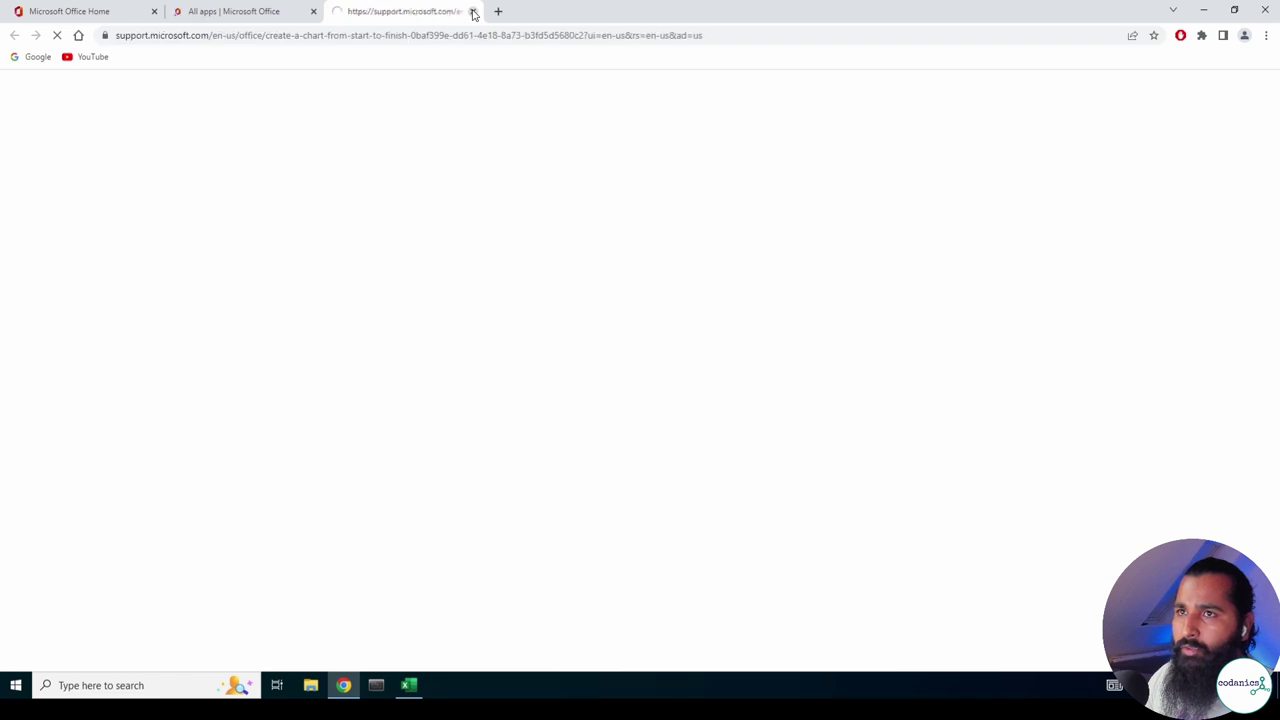
{"action": "scroll", "coordinate": [748, 362], "scroll_direction": "down", "scroll_amount": 3}
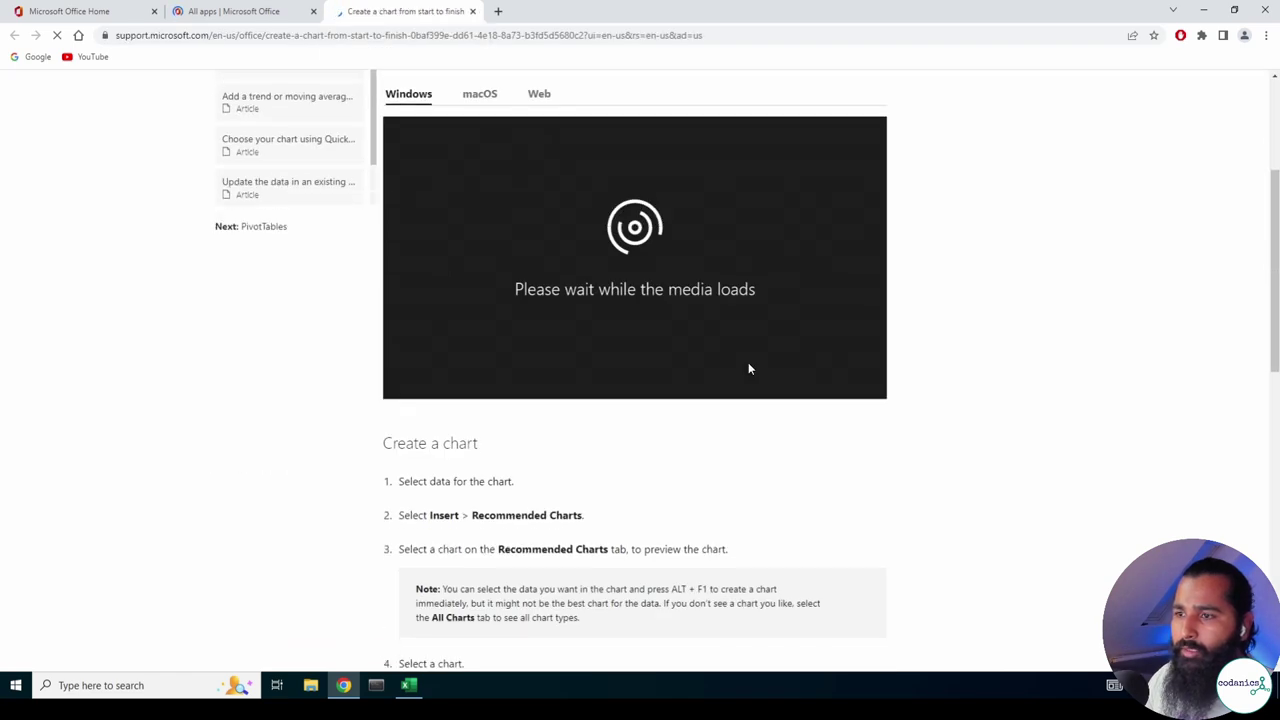
{"action": "scroll", "coordinate": [700, 289], "scroll_direction": "down", "scroll_amount": 2}
{"action": "left_click", "coordinate": [474, 11]}
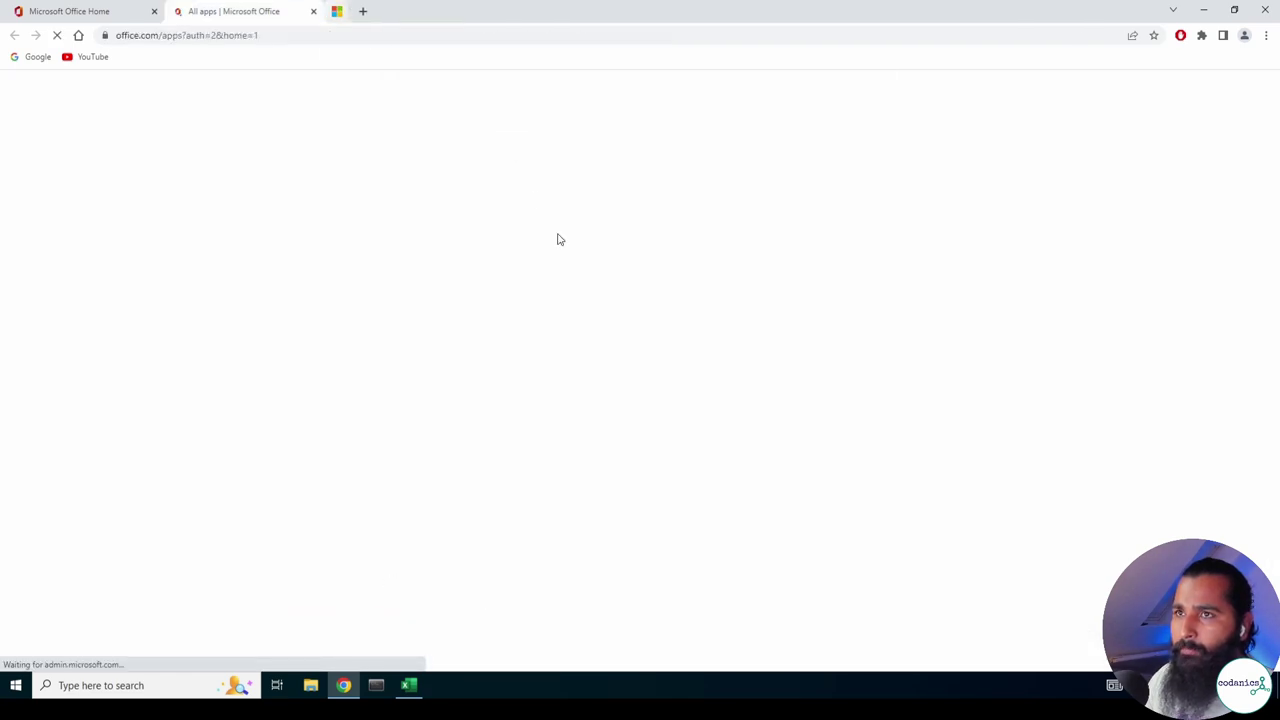
{"action": "key", "text": "alt+Tab"}
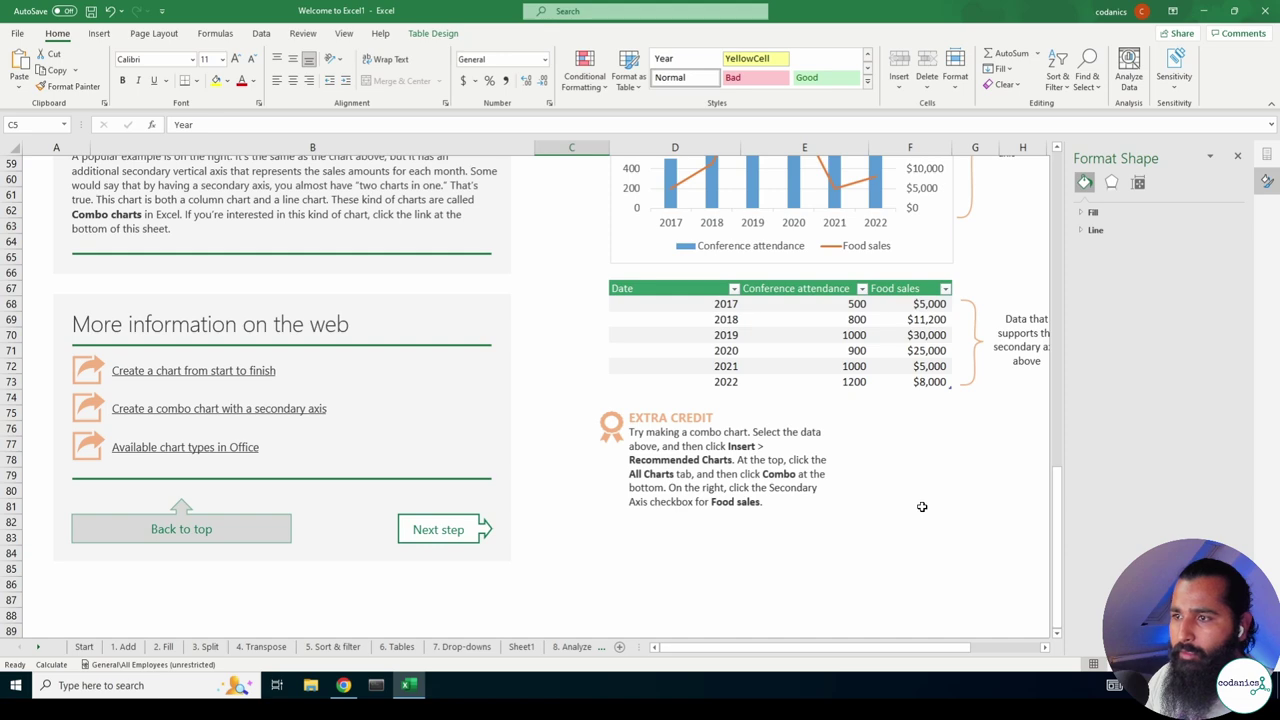
Open the 10. PivotTables sheet and select header row C3:F3 and the 1,400 amount in F4.
{"action": "scroll", "coordinate": [922, 507], "scroll_direction": "down", "scroll_amount": 2}
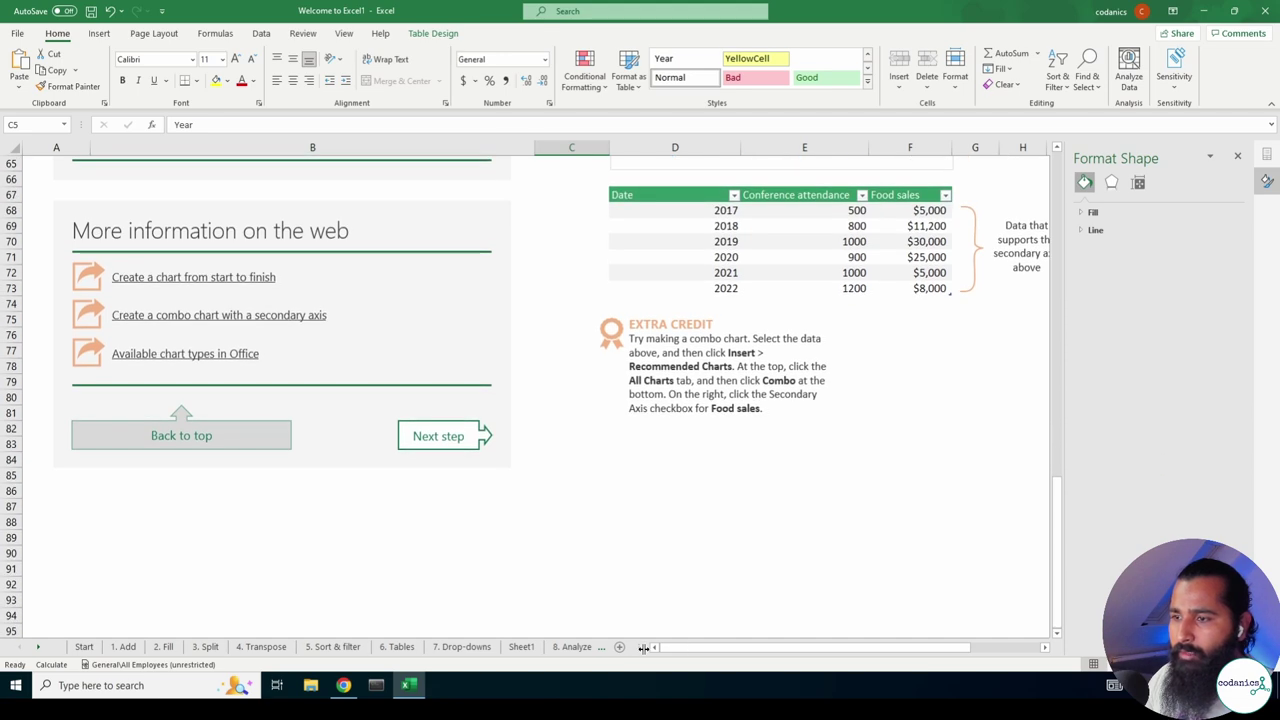
{"action": "left_click_drag", "start_coordinate": [645, 648], "coordinate": [780, 648]}
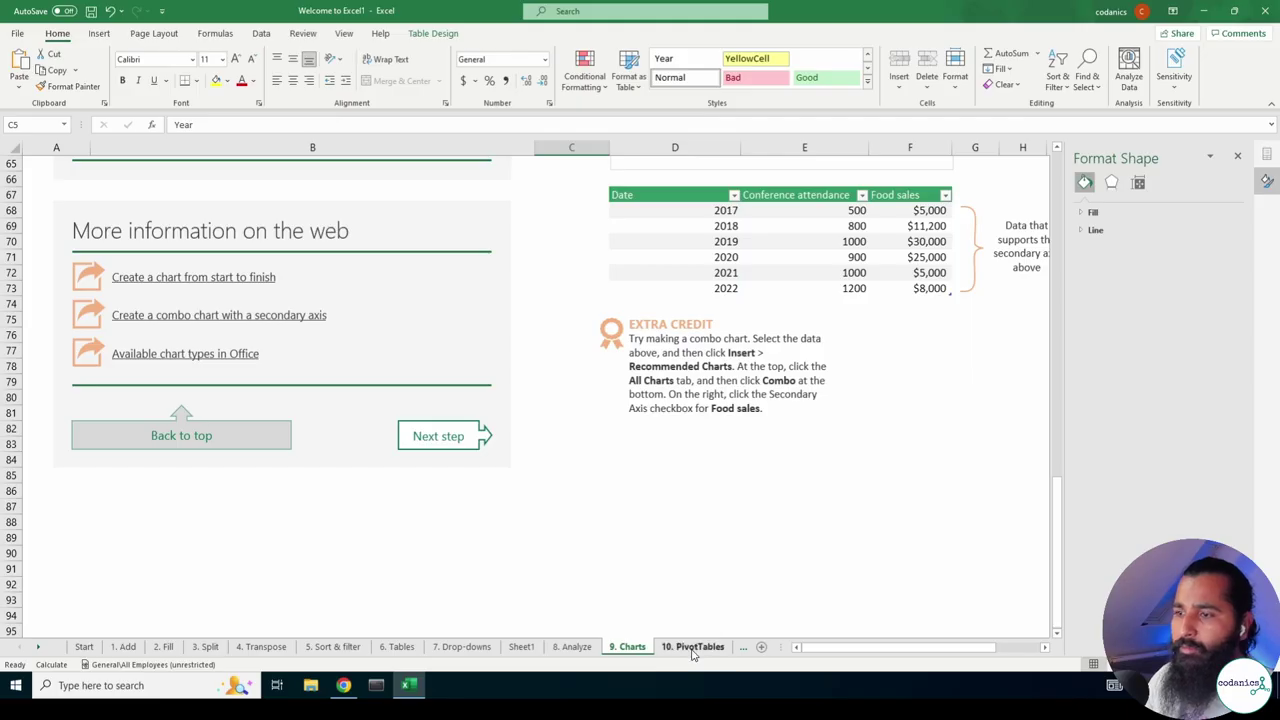
{"action": "left_click", "coordinate": [693, 648]}
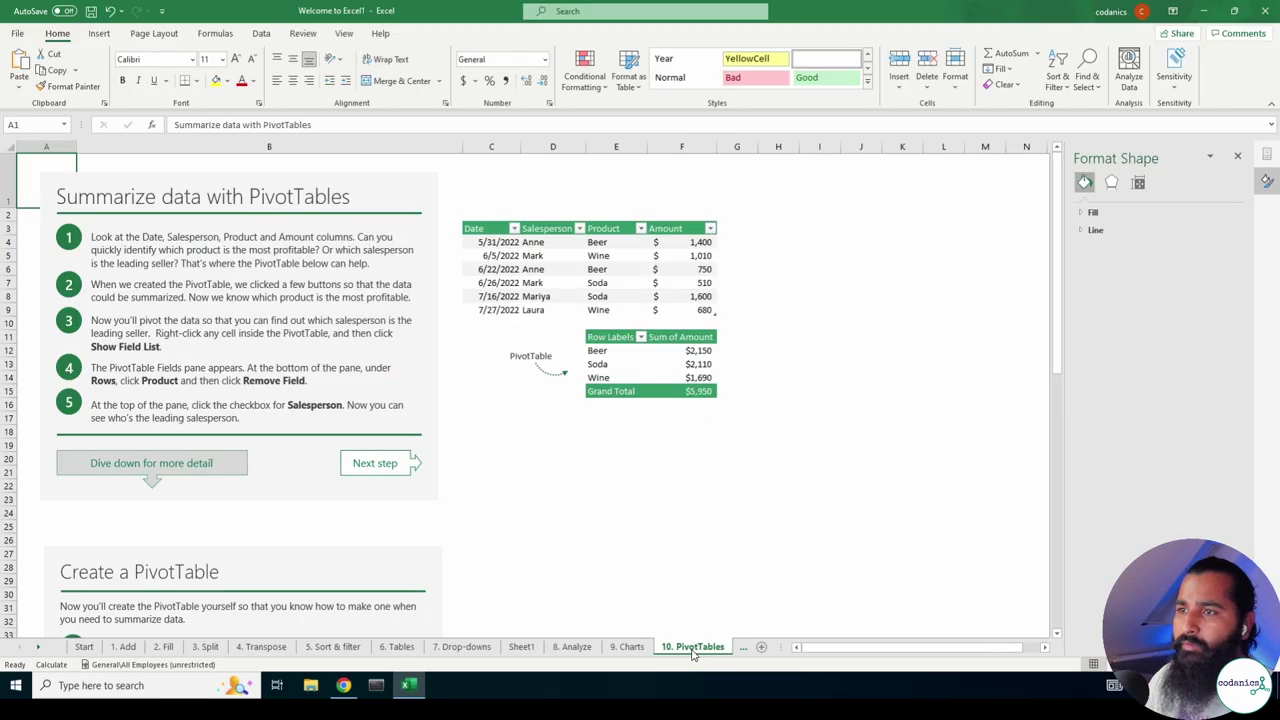
{"action": "scroll", "coordinate": [497, 316], "scroll_direction": "up", "scroll_amount": 3, "text": "ctrl"}
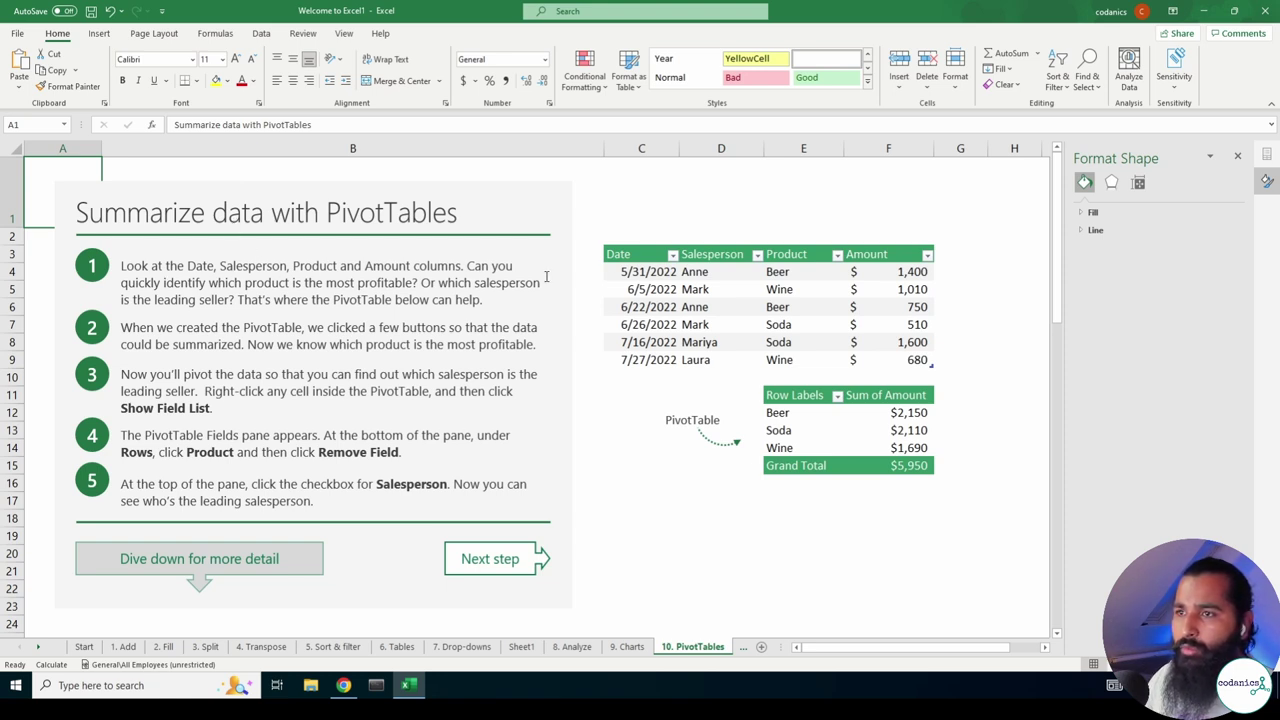
{"action": "left_click_drag", "start_coordinate": [636, 258], "coordinate": [881, 258]}
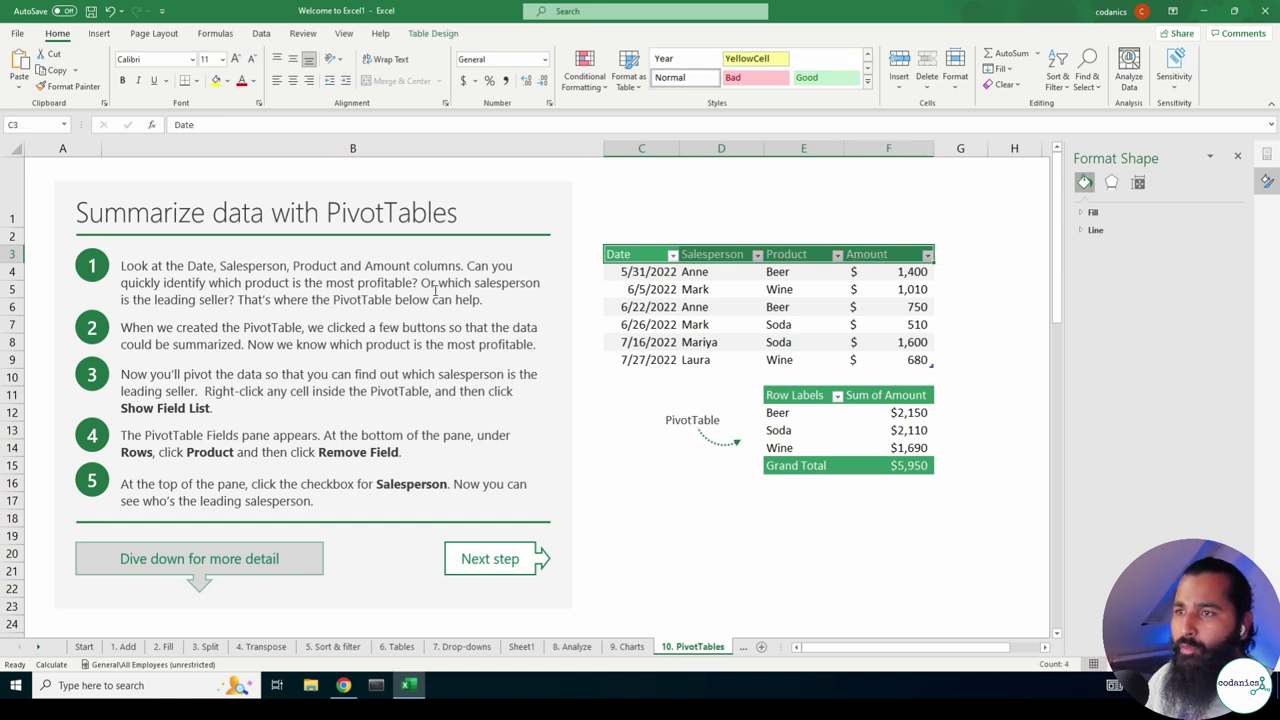
{"action": "left_click", "coordinate": [900, 276]}
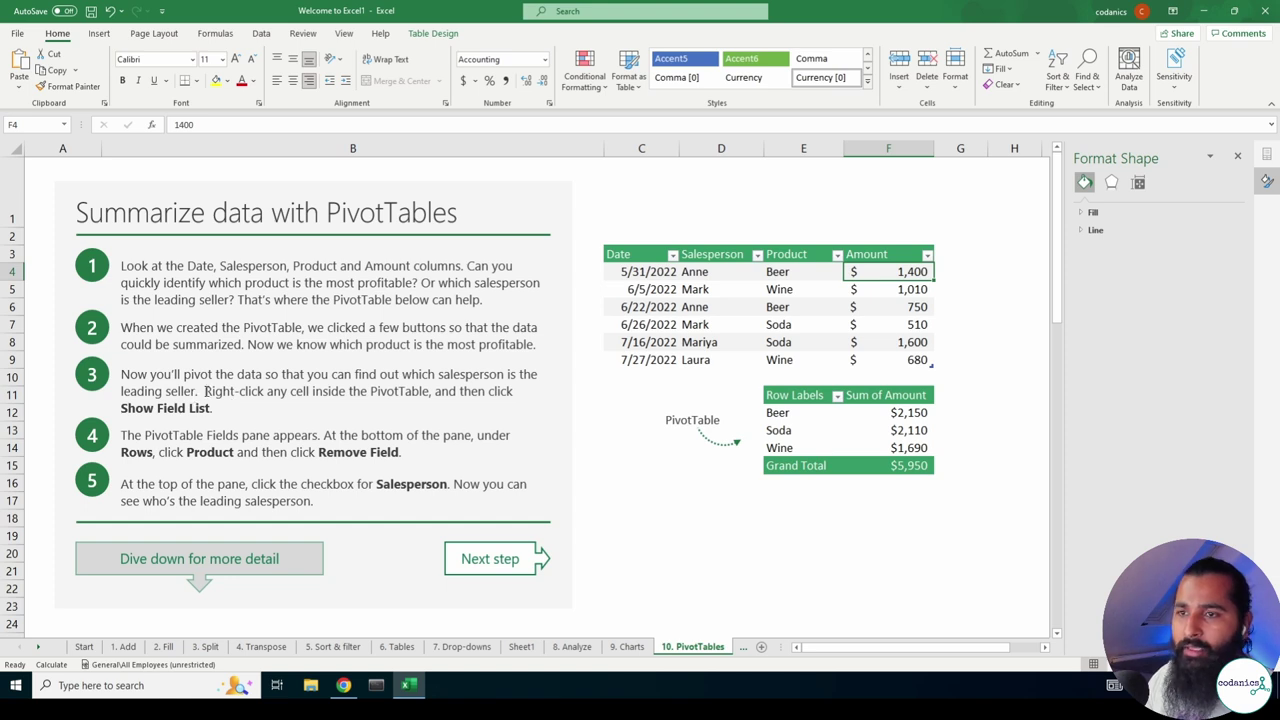
Show the PivotTable's shortcut menu on the Beer cell, with its Show/Hide Field List option.
{"action": "right_click", "coordinate": [667, 271]}
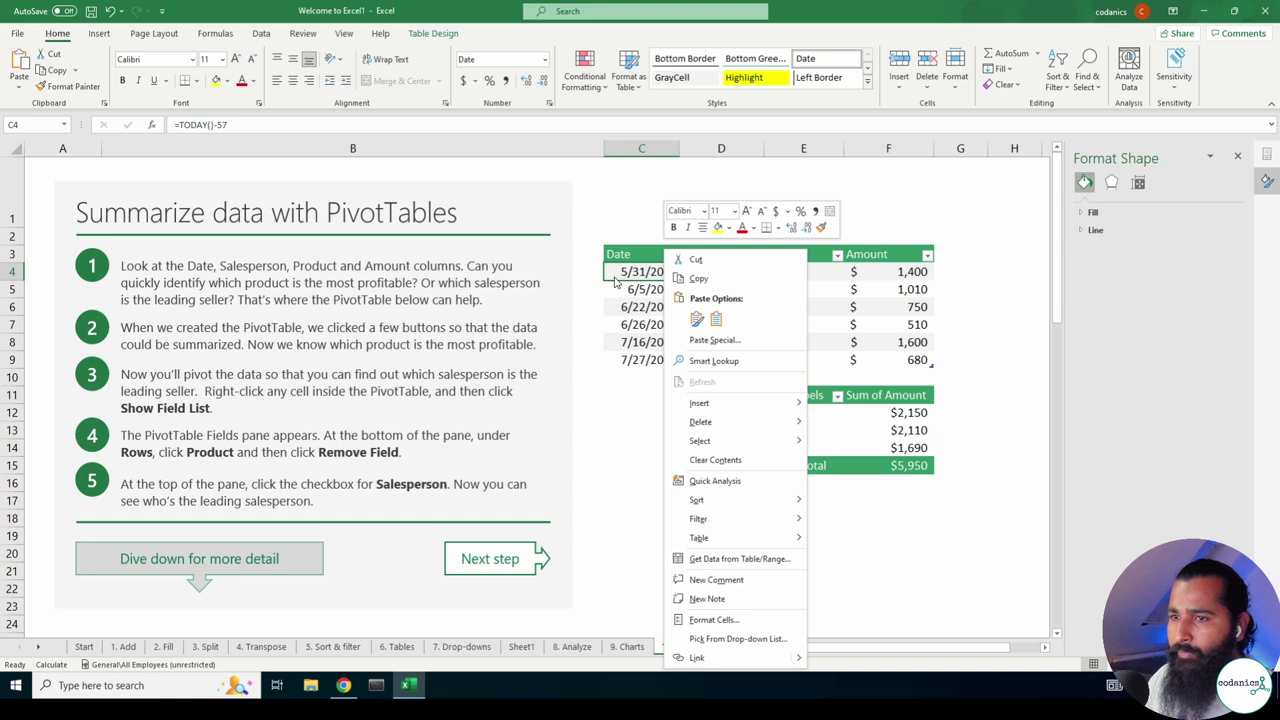
{"action": "left_click", "coordinate": [615, 281]}
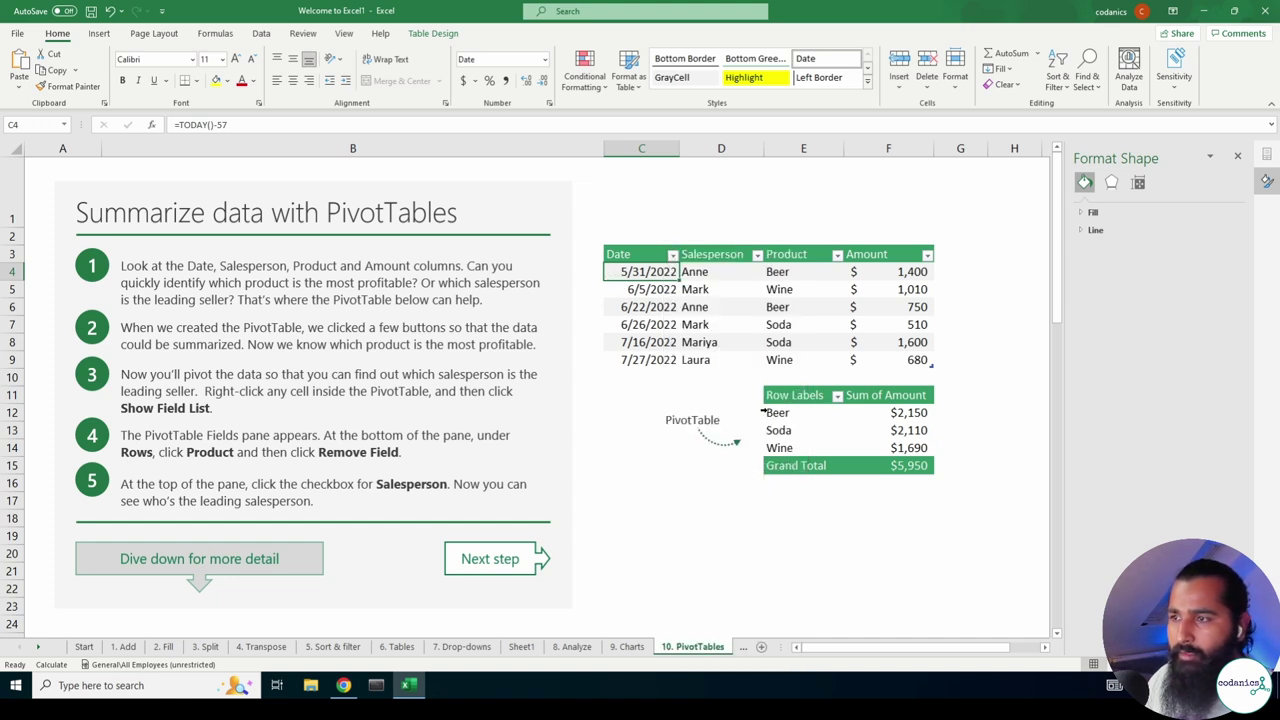
{"action": "right_click", "coordinate": [793, 418]}
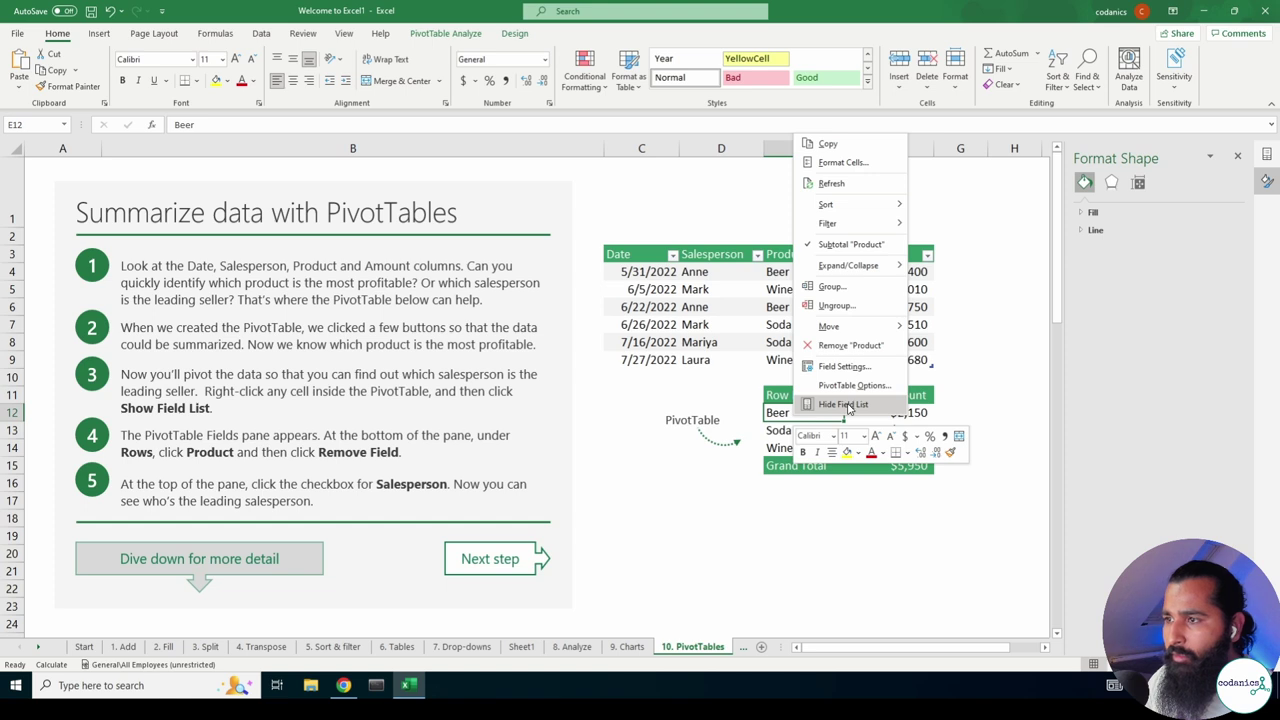
Add Date to the PivotTable to create May, Jun and Jul month rows, then remove Date so only Months remain.
{"action": "left_click", "coordinate": [842, 405]}
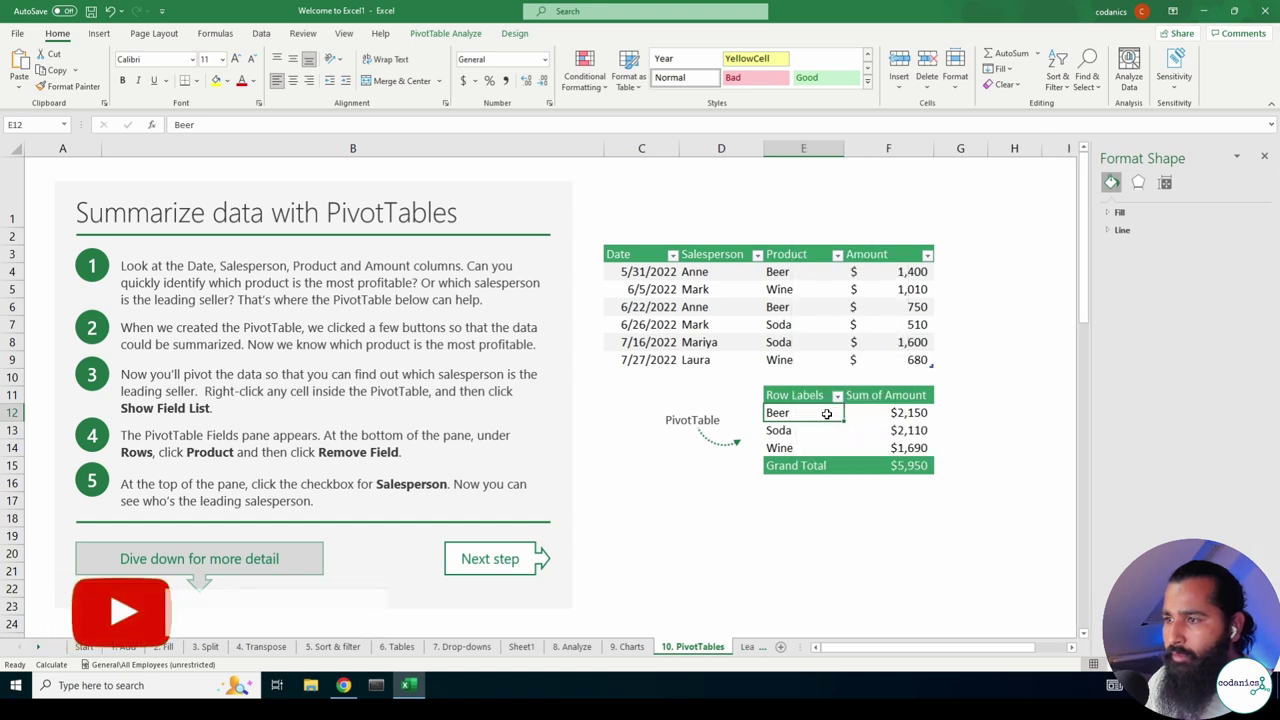
{"action": "right_click", "coordinate": [838, 410]}
{"action": "left_click", "coordinate": [842, 403]}
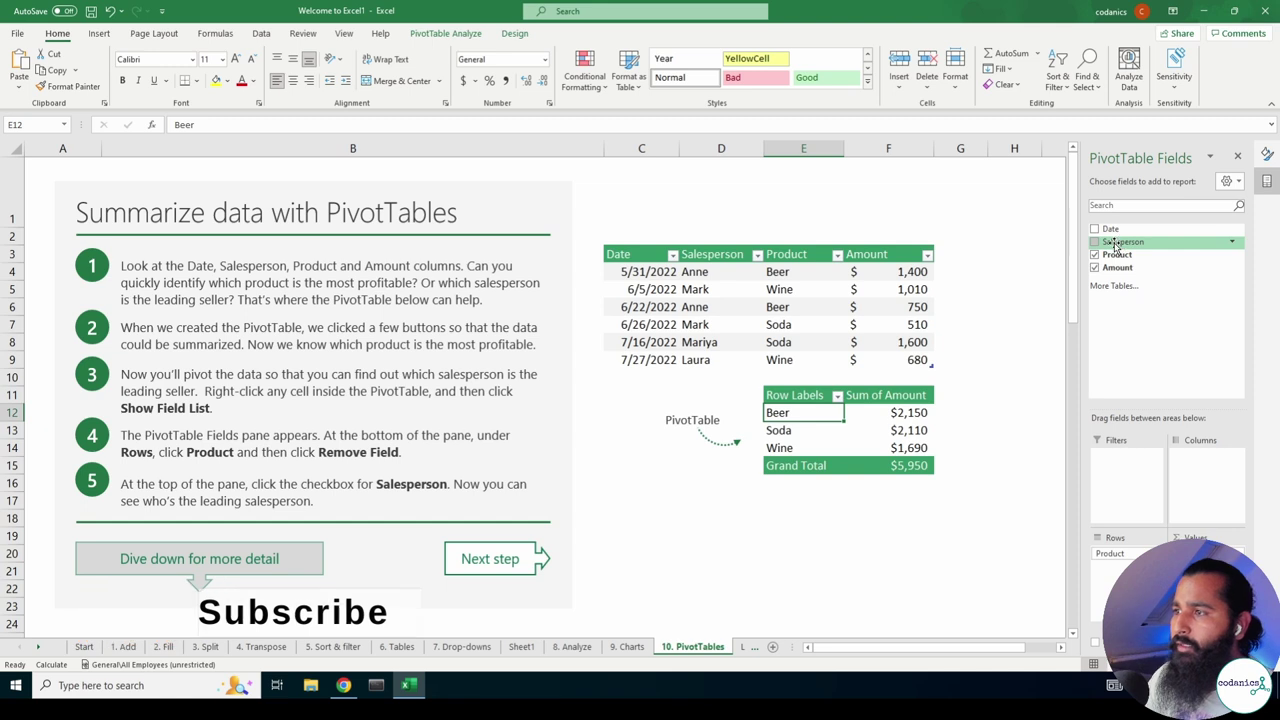
{"action": "left_click", "coordinate": [1095, 230]}
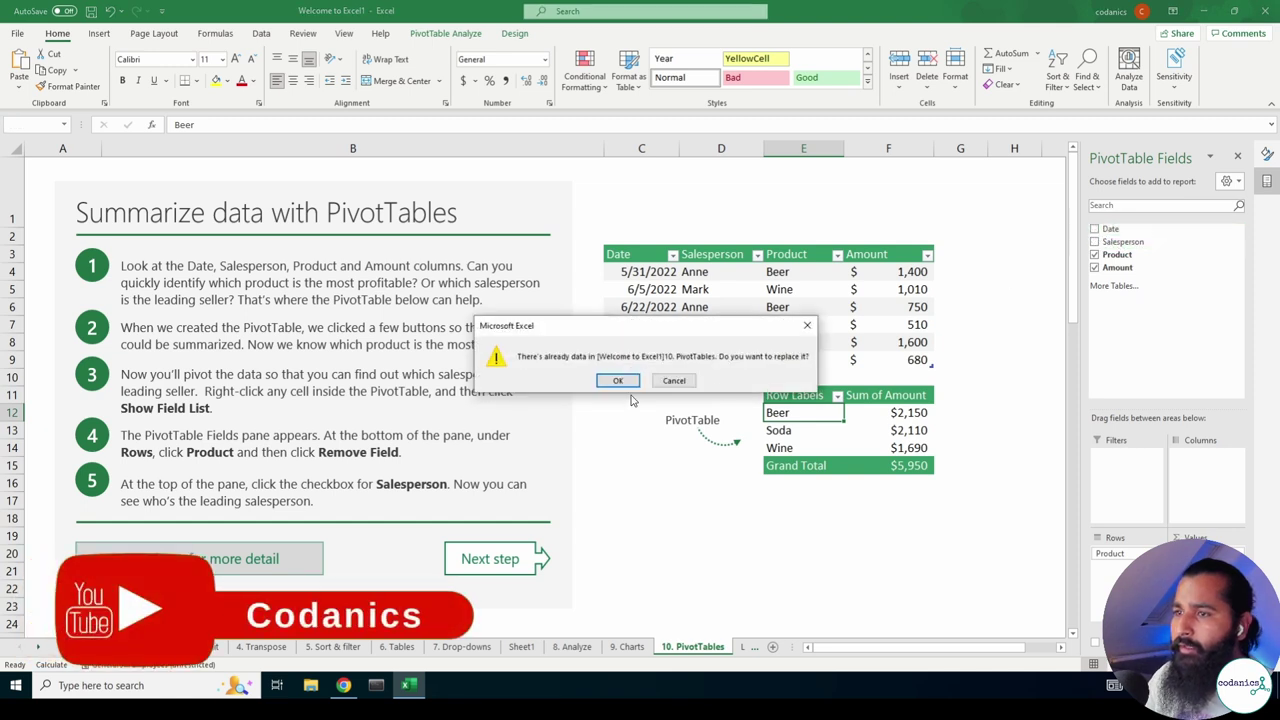
{"action": "left_click", "coordinate": [619, 380]}
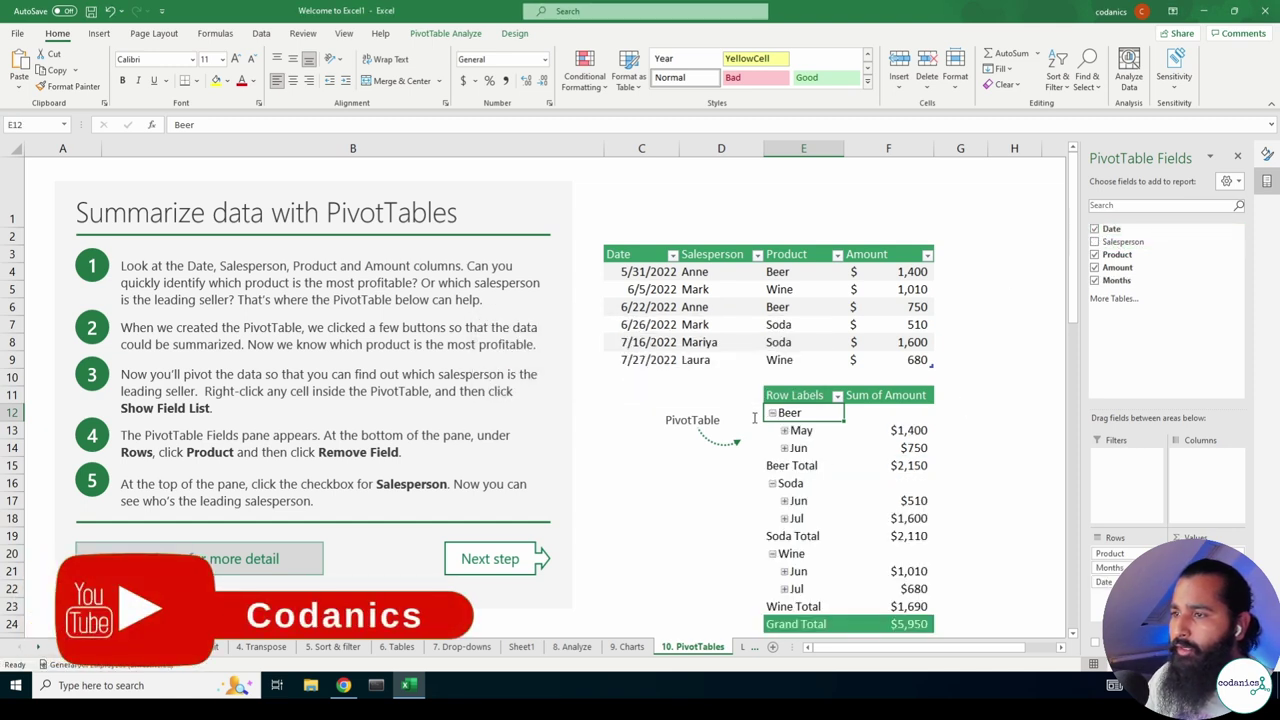
{"action": "left_click", "coordinate": [772, 413]}
{"action": "left_click", "coordinate": [772, 413]}
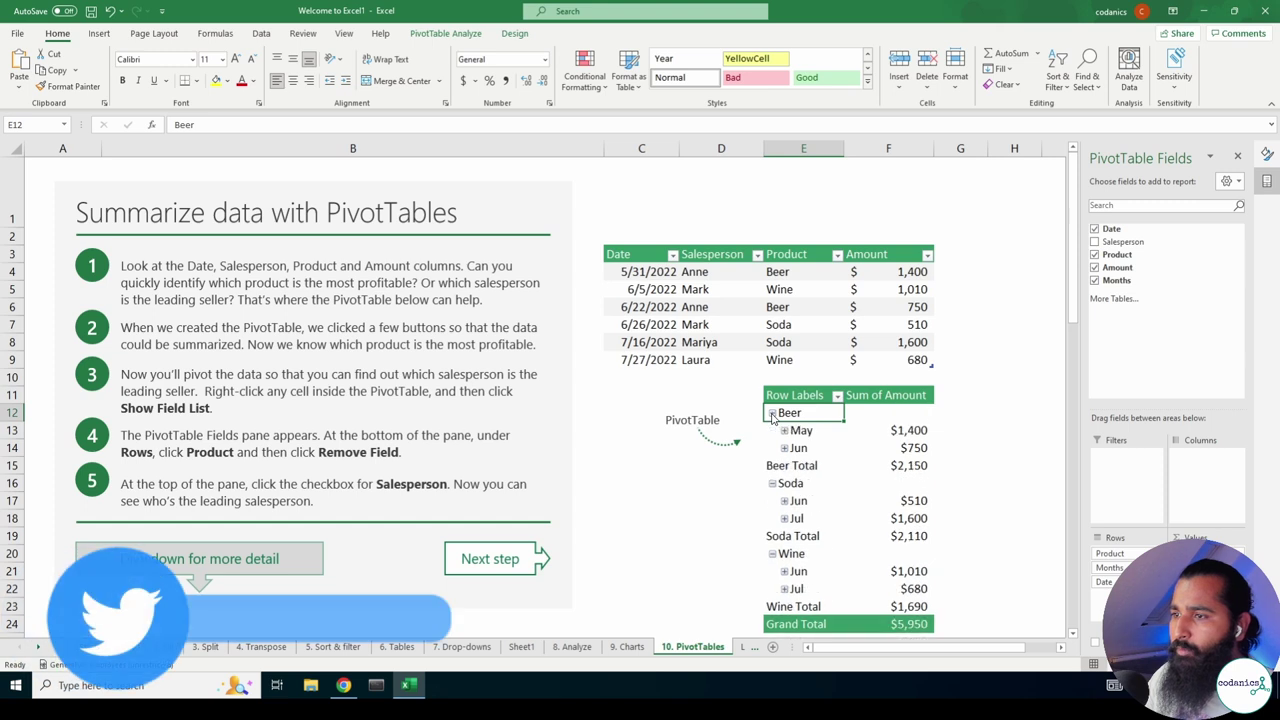
{"action": "scroll", "coordinate": [775, 336], "scroll_direction": "down", "scroll_amount": 1}
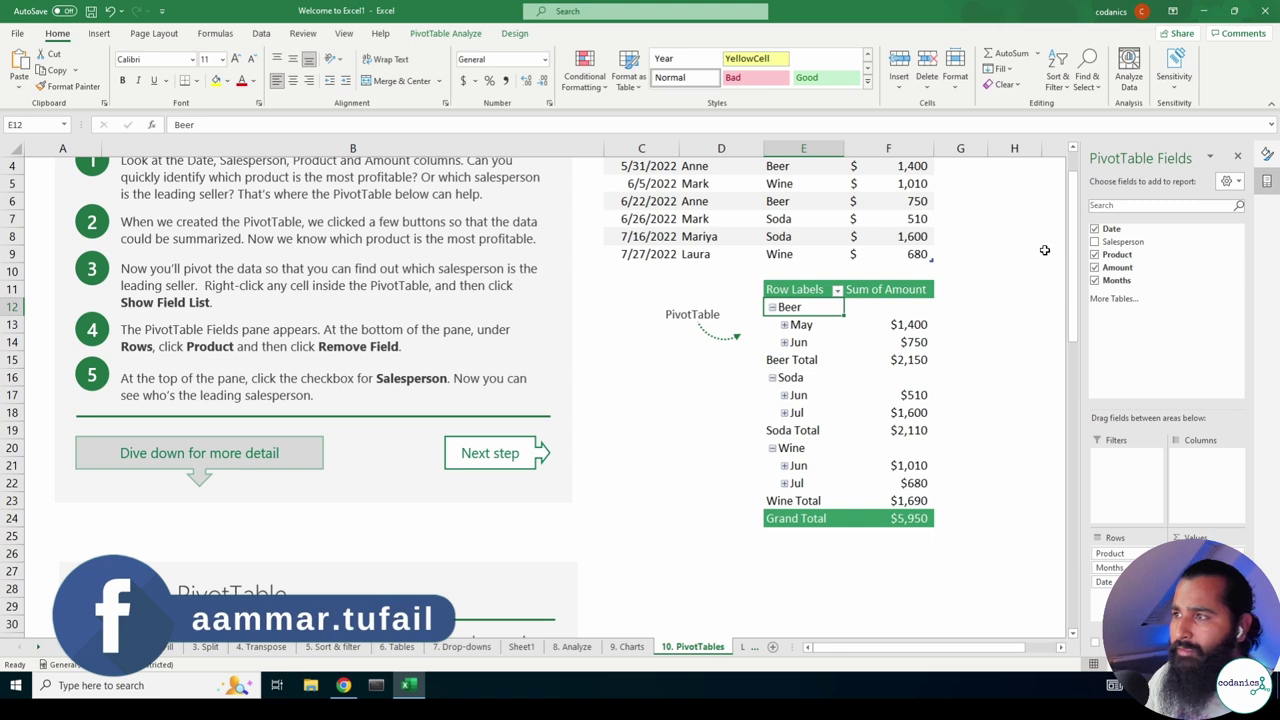
{"action": "left_click", "coordinate": [1096, 230]}
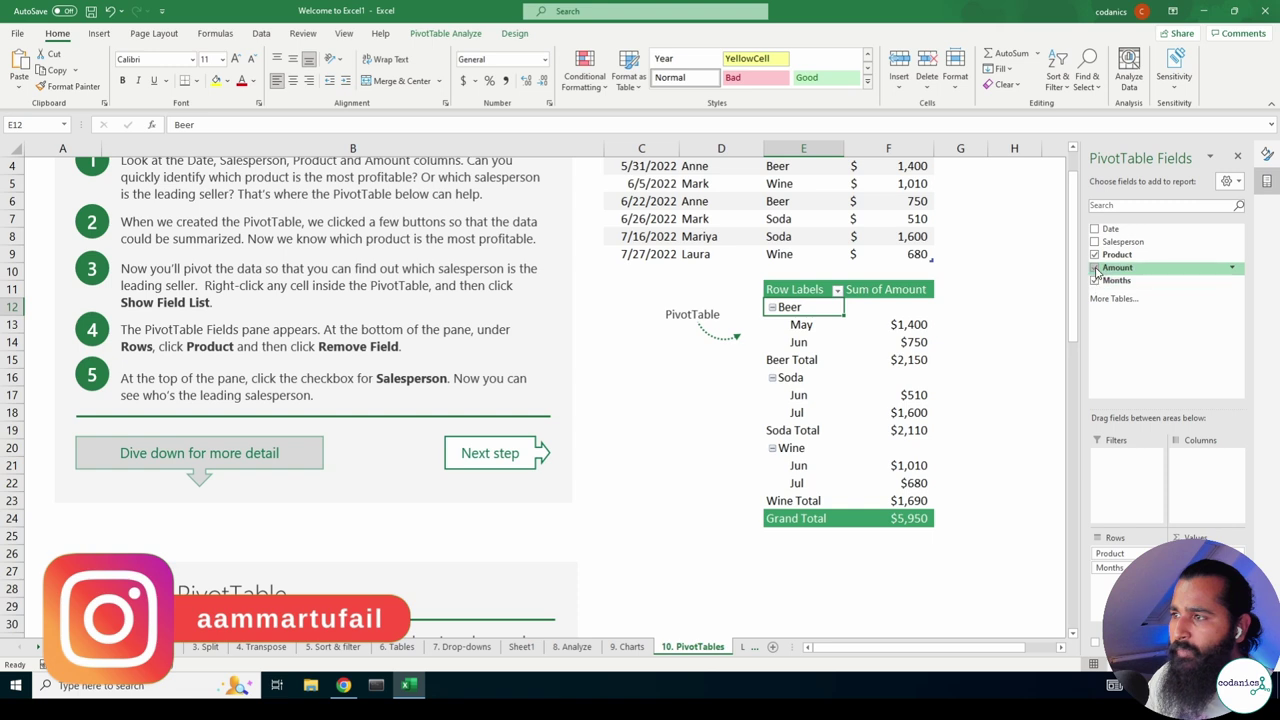
Add the Salesperson field to the PivotTable rows beneath the months.
{"action": "left_click", "coordinate": [672, 392]}
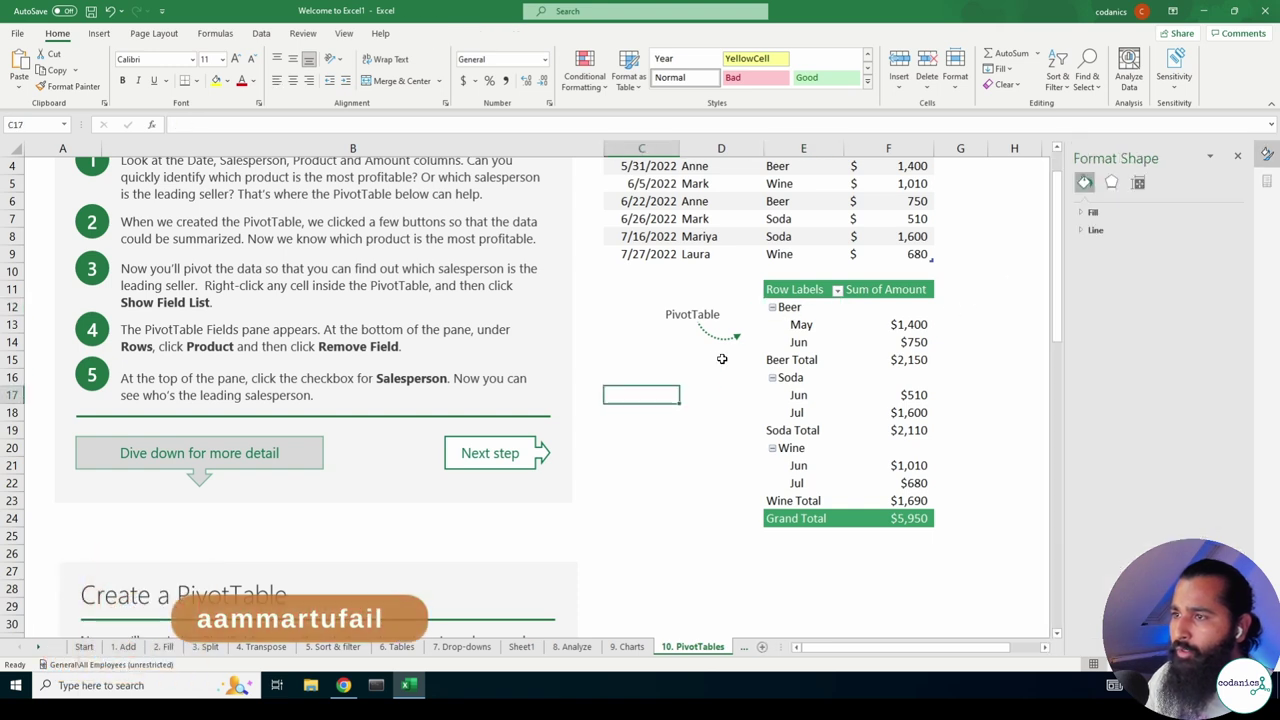
{"action": "left_click", "coordinate": [808, 308]}
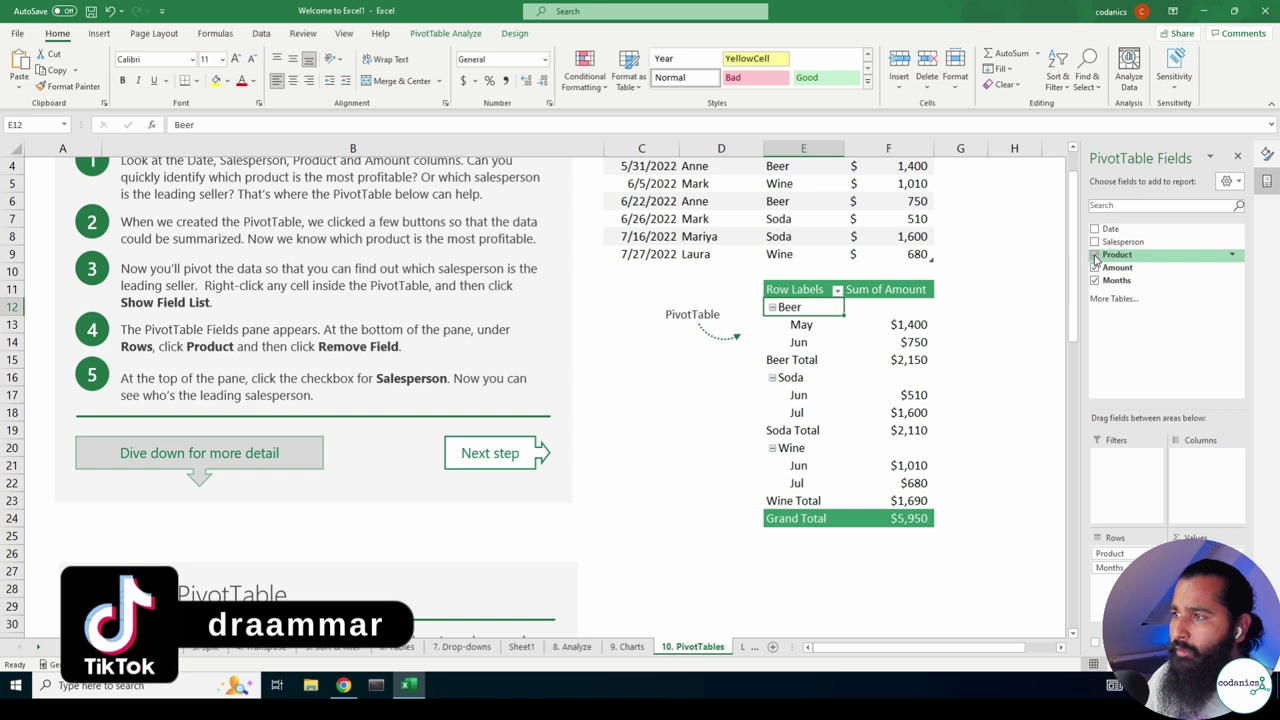
{"action": "left_click", "coordinate": [1231, 255]}
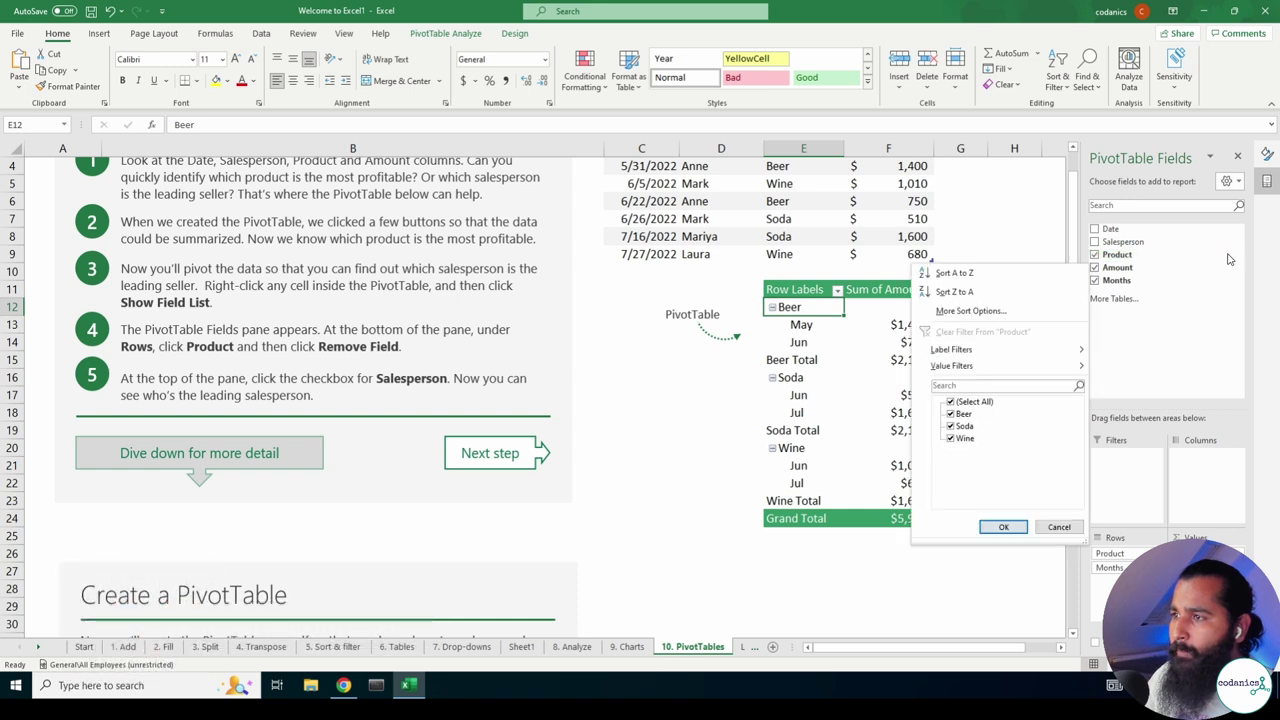
{"action": "left_click", "coordinate": [1059, 527]}
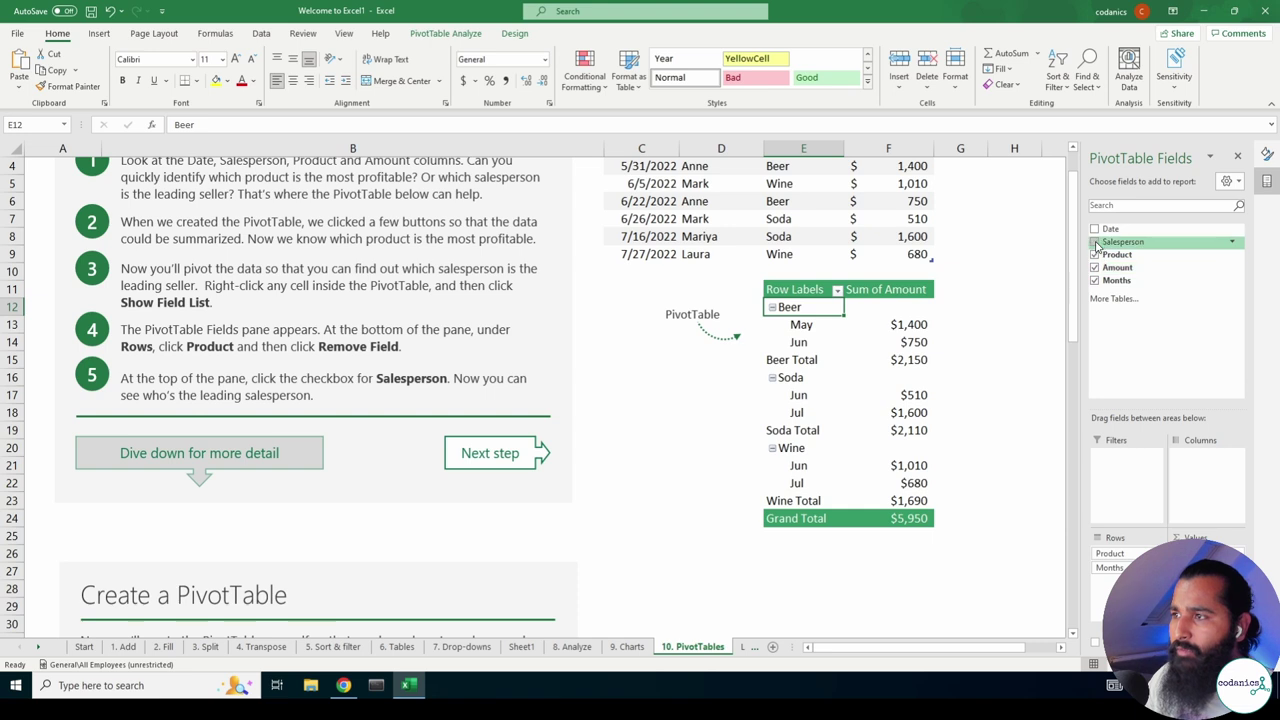
{"action": "left_click", "coordinate": [1096, 245]}
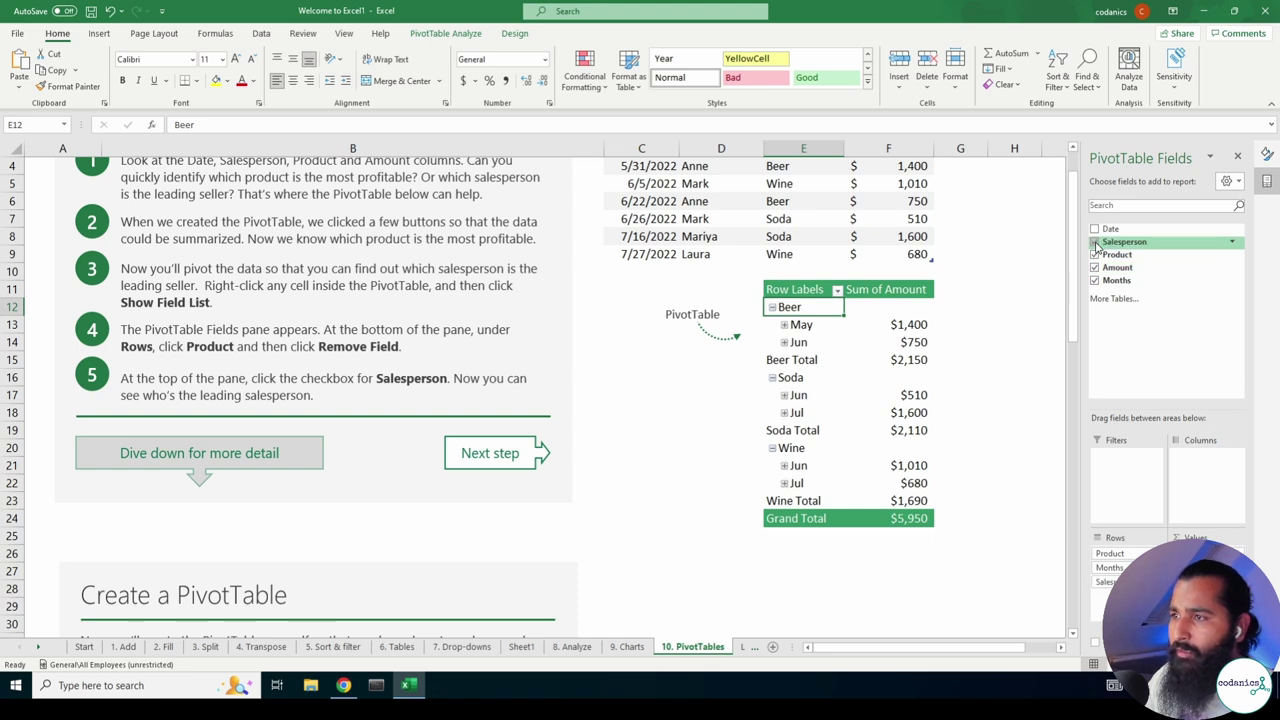
Expand and collapse the May, Jun and Jul groups to view each month's salespeople.
{"action": "left_click", "coordinate": [785, 326]}
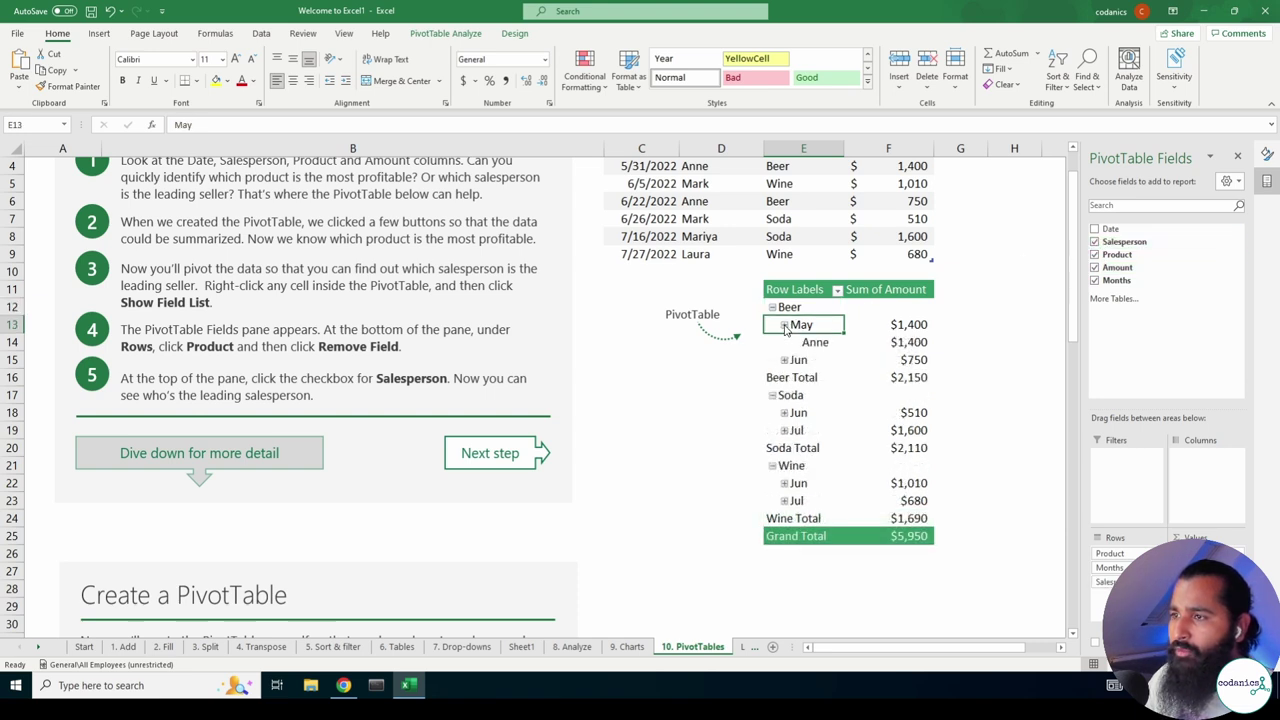
{"action": "left_click", "coordinate": [785, 326]}
{"action": "left_click", "coordinate": [785, 343]}
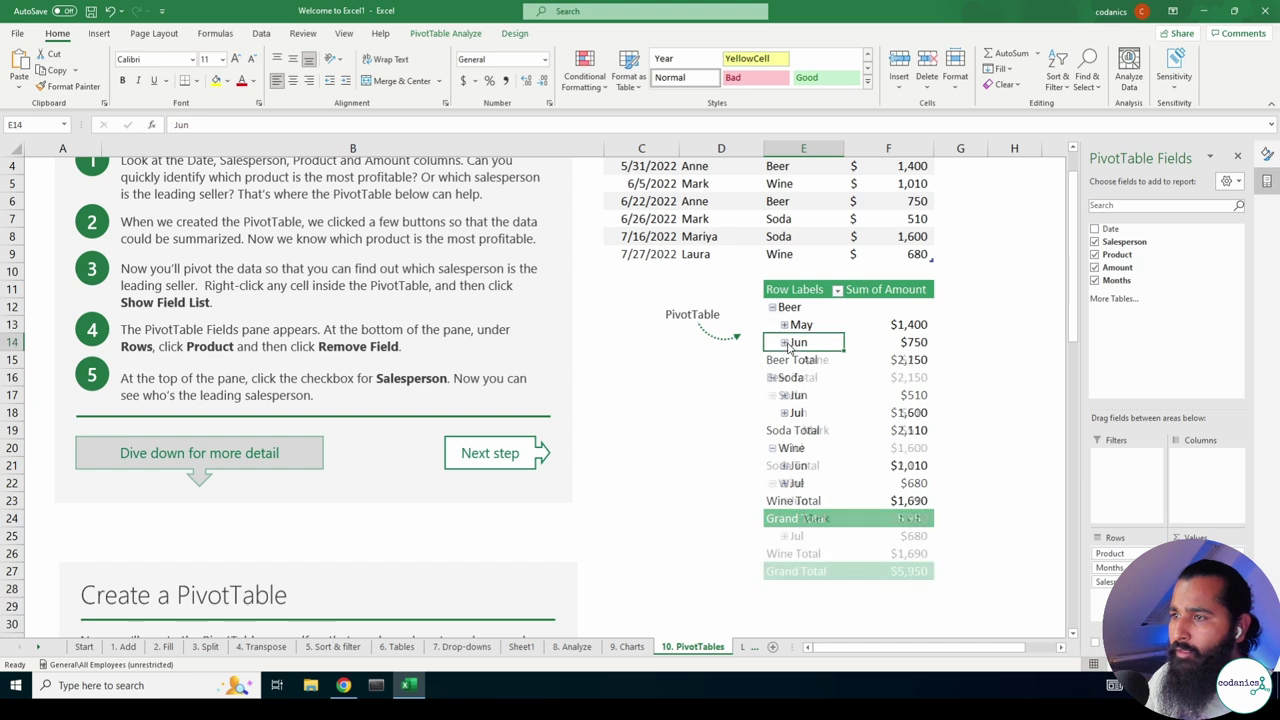
{"action": "left_click", "coordinate": [772, 378]}
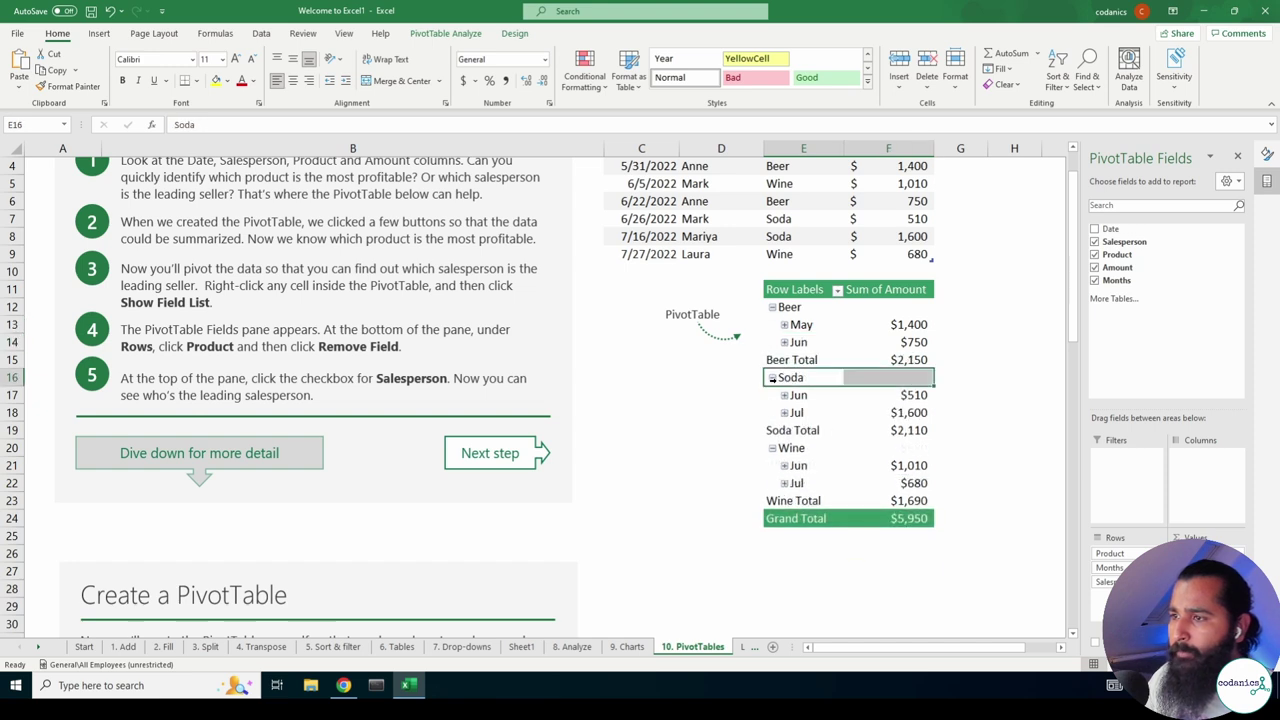
{"action": "left_click", "coordinate": [785, 396]}
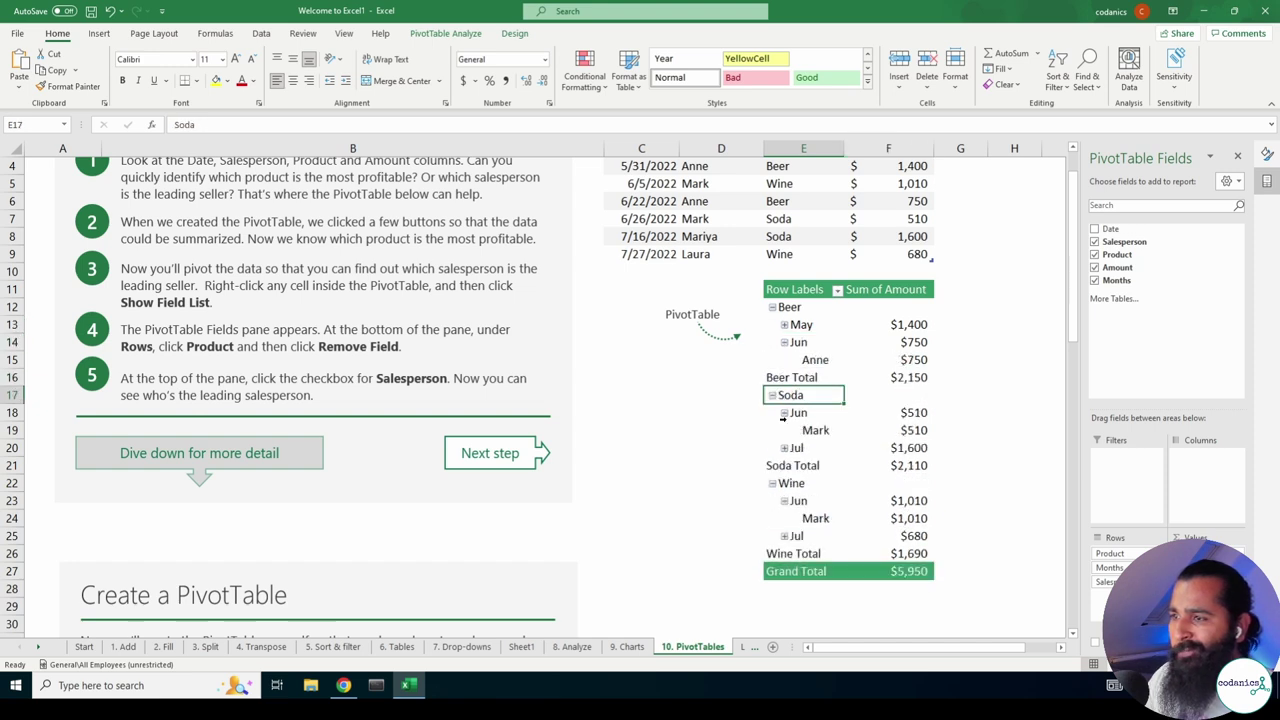
{"action": "left_click", "coordinate": [785, 413]}
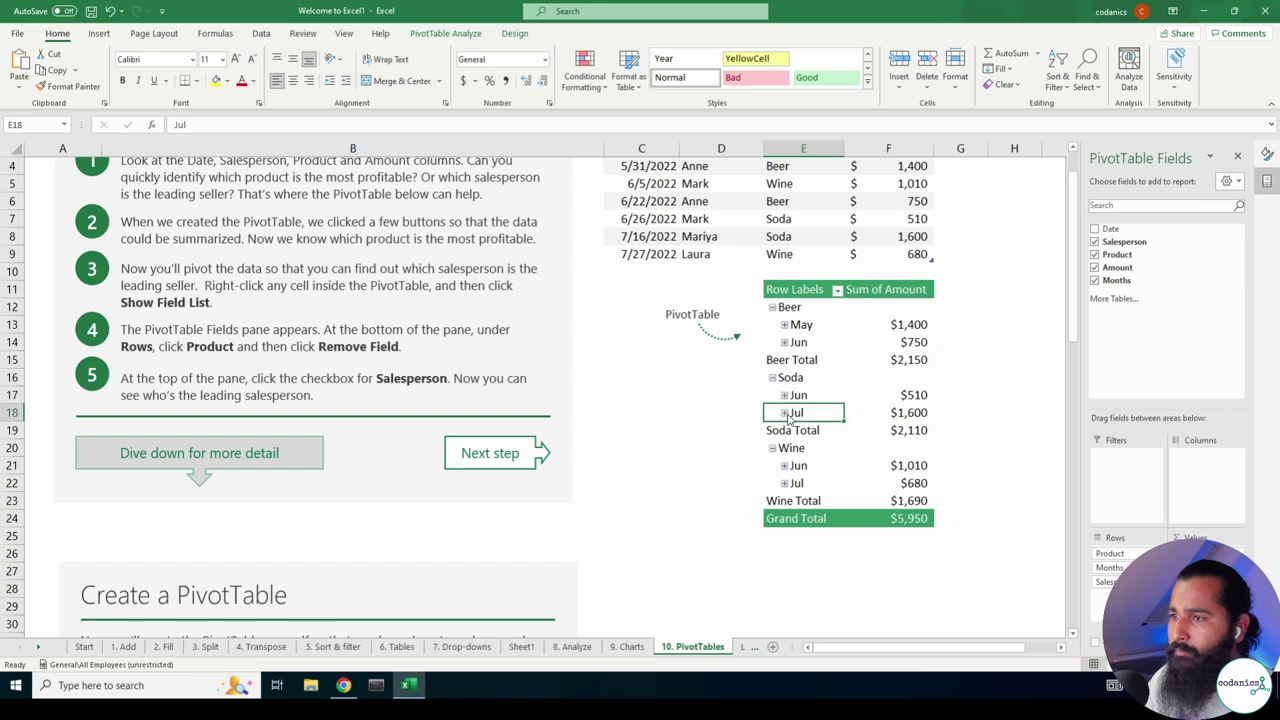
{"action": "left_click", "coordinate": [785, 413]}
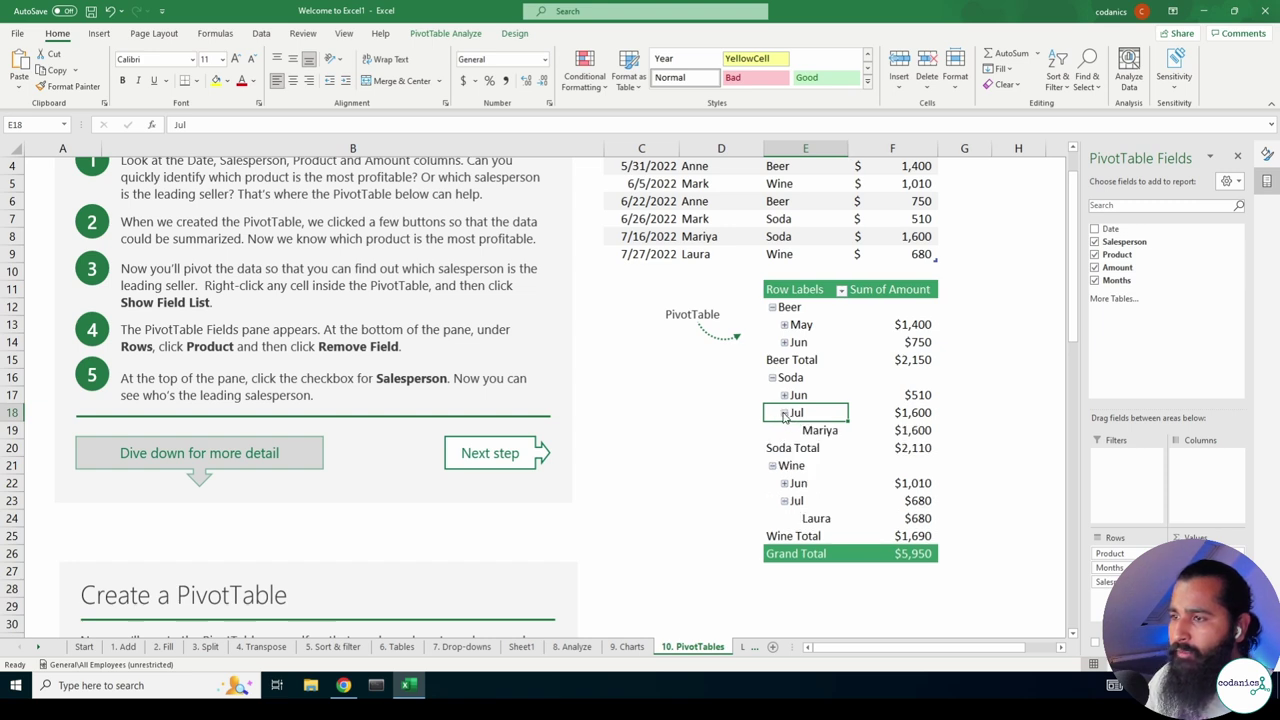
{"action": "left_click", "coordinate": [785, 413]}
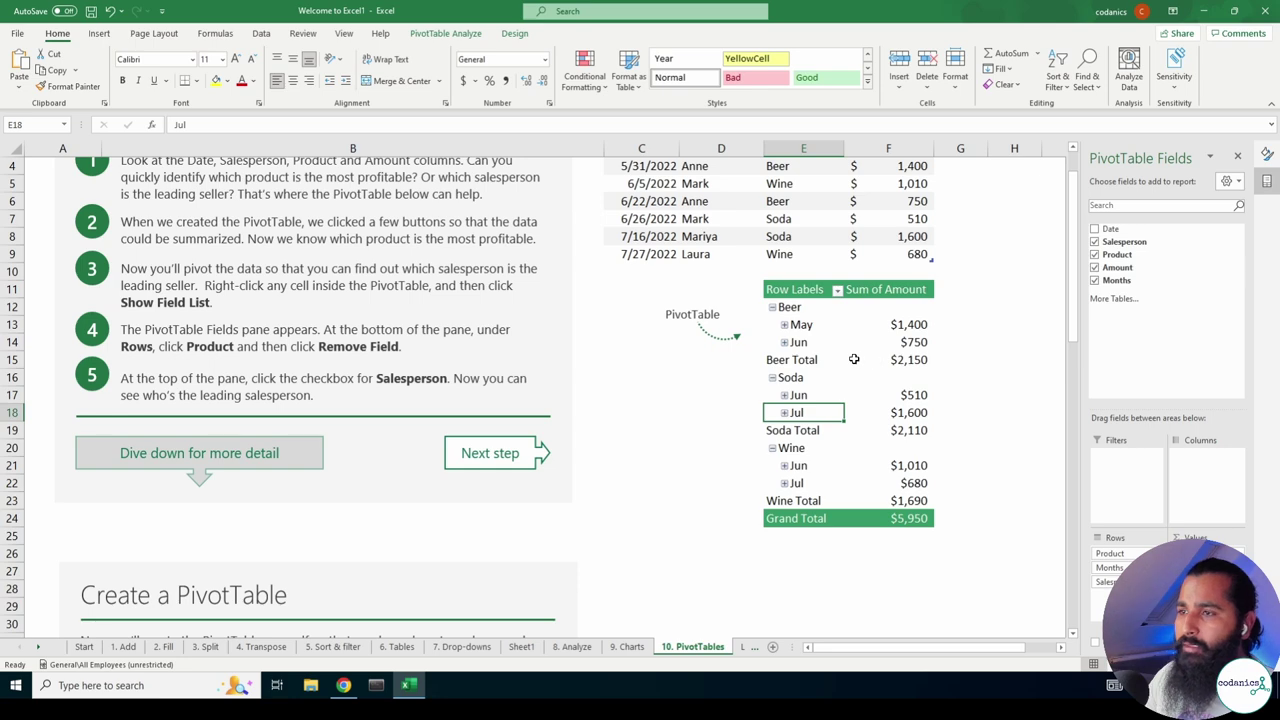
Scroll down to the Create a PivotTable exercise and select cell C35 in its sales data.
{"action": "scroll", "coordinate": [852, 362], "scroll_direction": "down", "scroll_amount": 3}
{"action": "scroll", "coordinate": [852, 362], "scroll_direction": "down", "scroll_amount": 2}
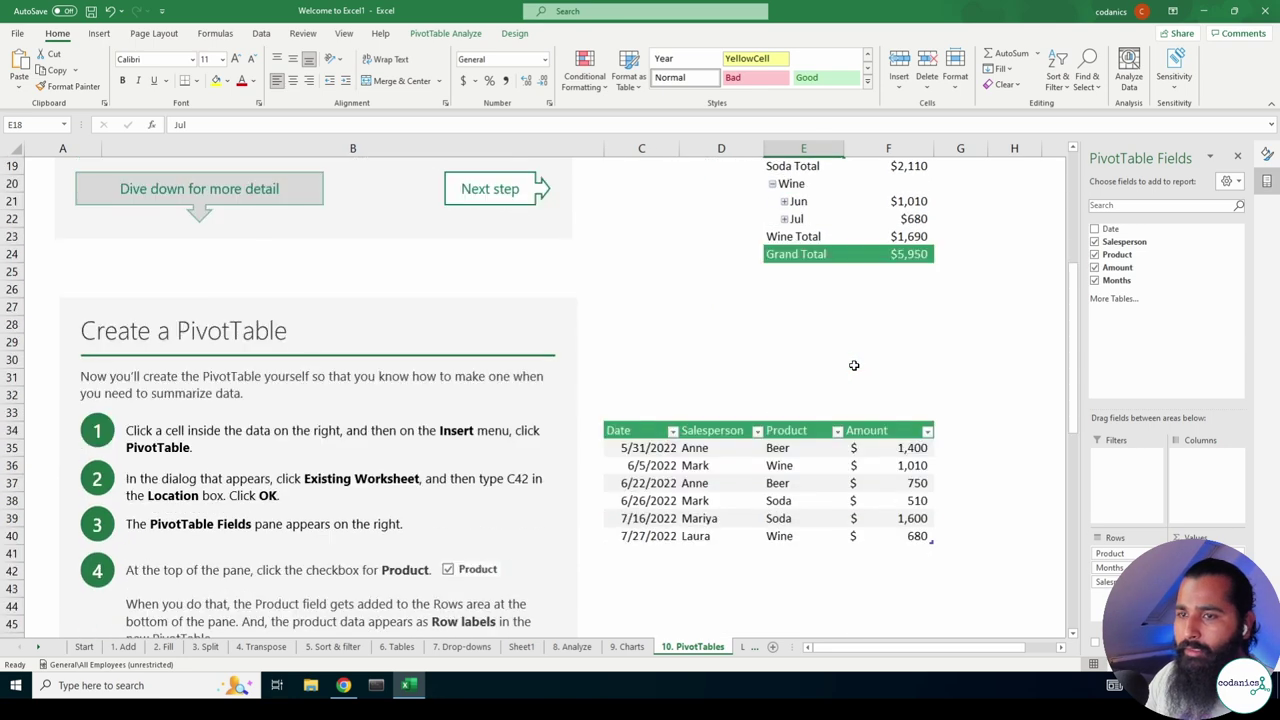
{"action": "scroll", "coordinate": [577, 318], "scroll_direction": "down", "scroll_amount": 2}
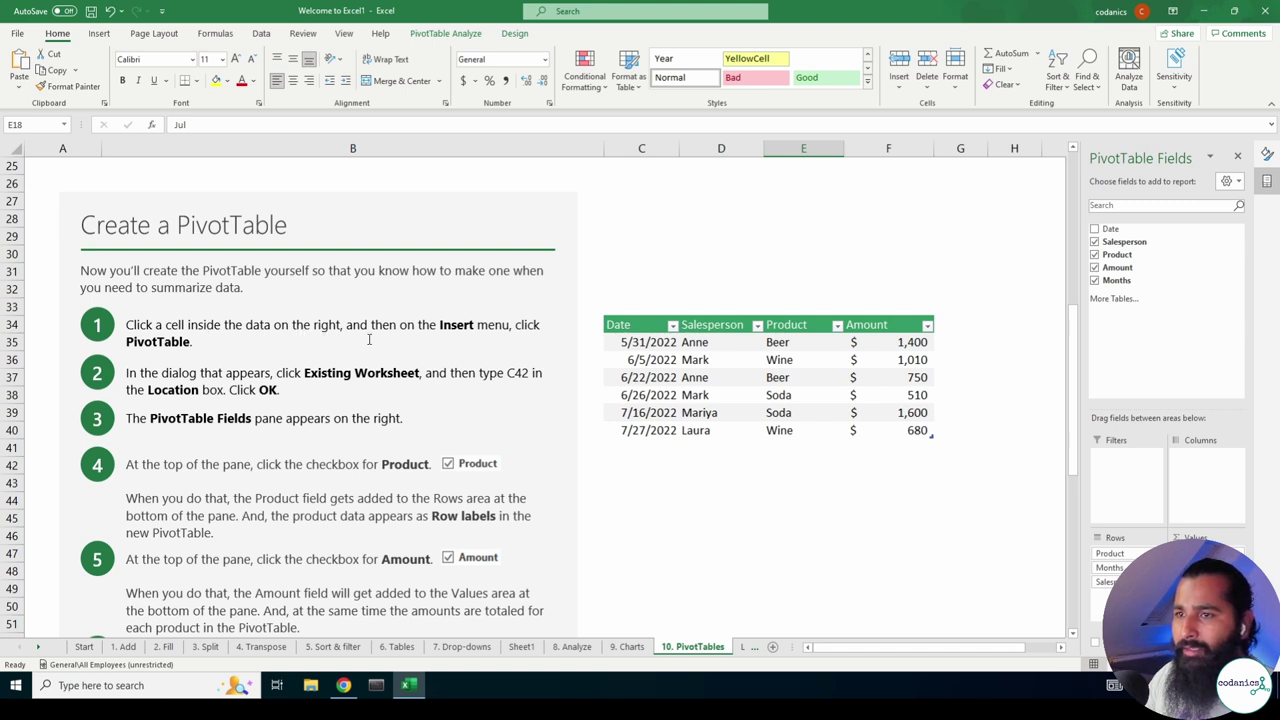
{"action": "left_click", "coordinate": [649, 348]}
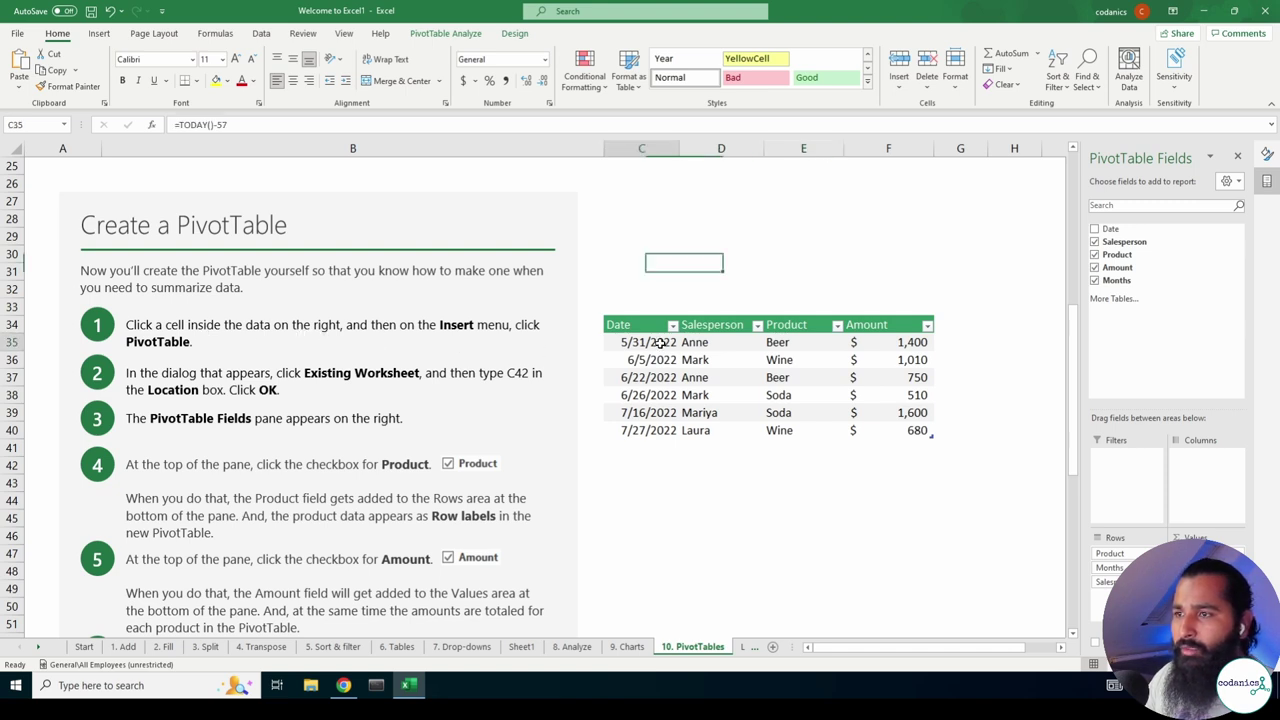
{"action": "left_click", "coordinate": [100, 34]}
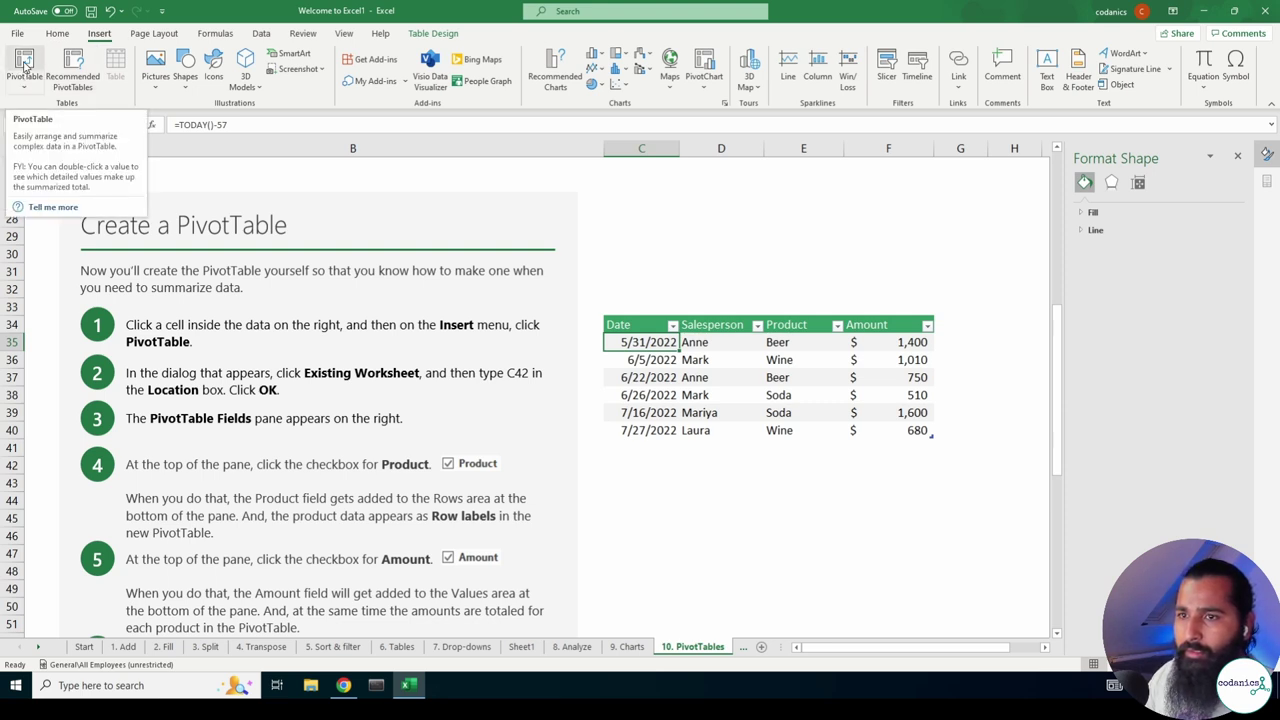
Start a PivotTable from the sales table, placing it on the Existing Worksheet.
{"action": "left_click", "coordinate": [25, 88]}
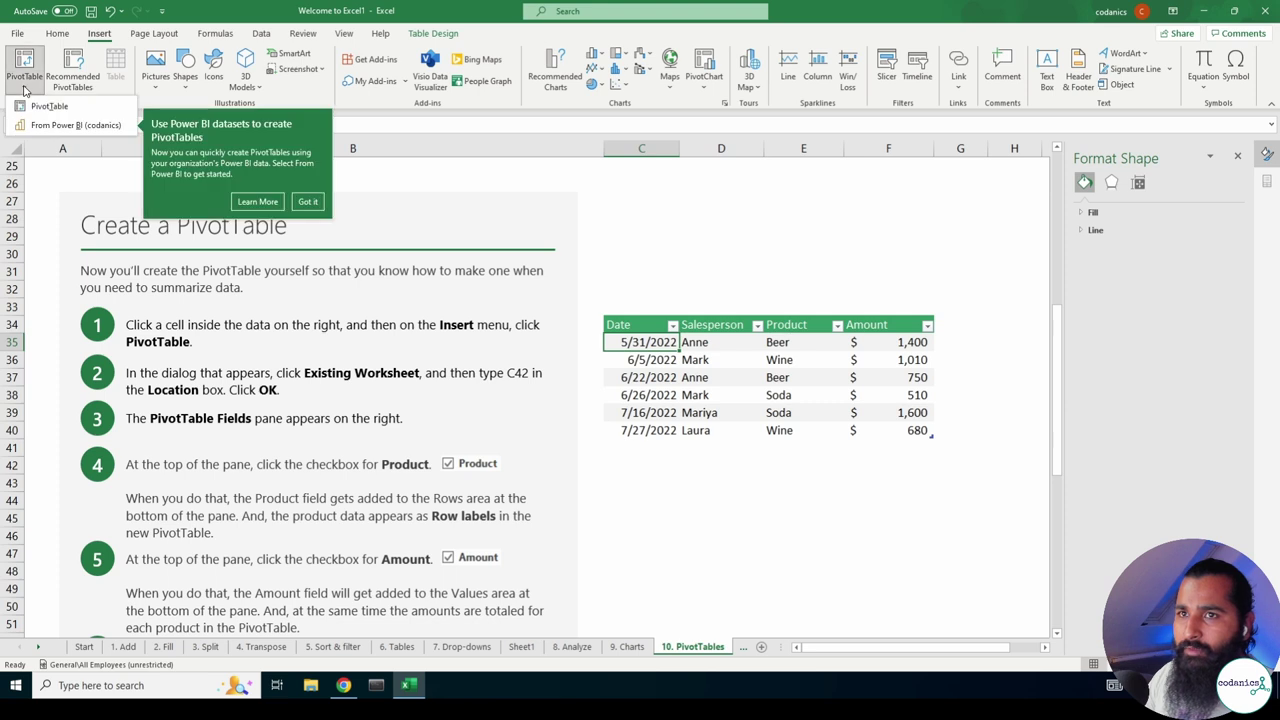
{"action": "left_click", "coordinate": [38, 106]}
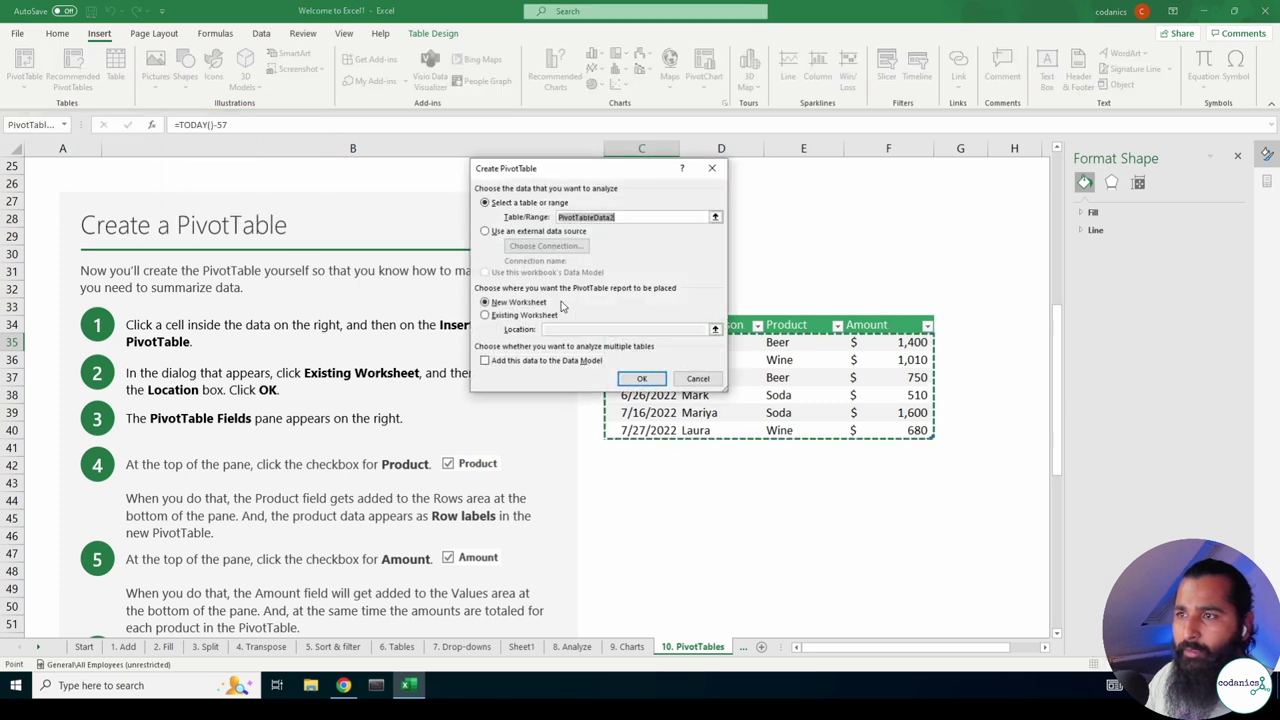
{"action": "left_click_drag", "start_coordinate": [572, 170], "coordinate": [471, 154]}
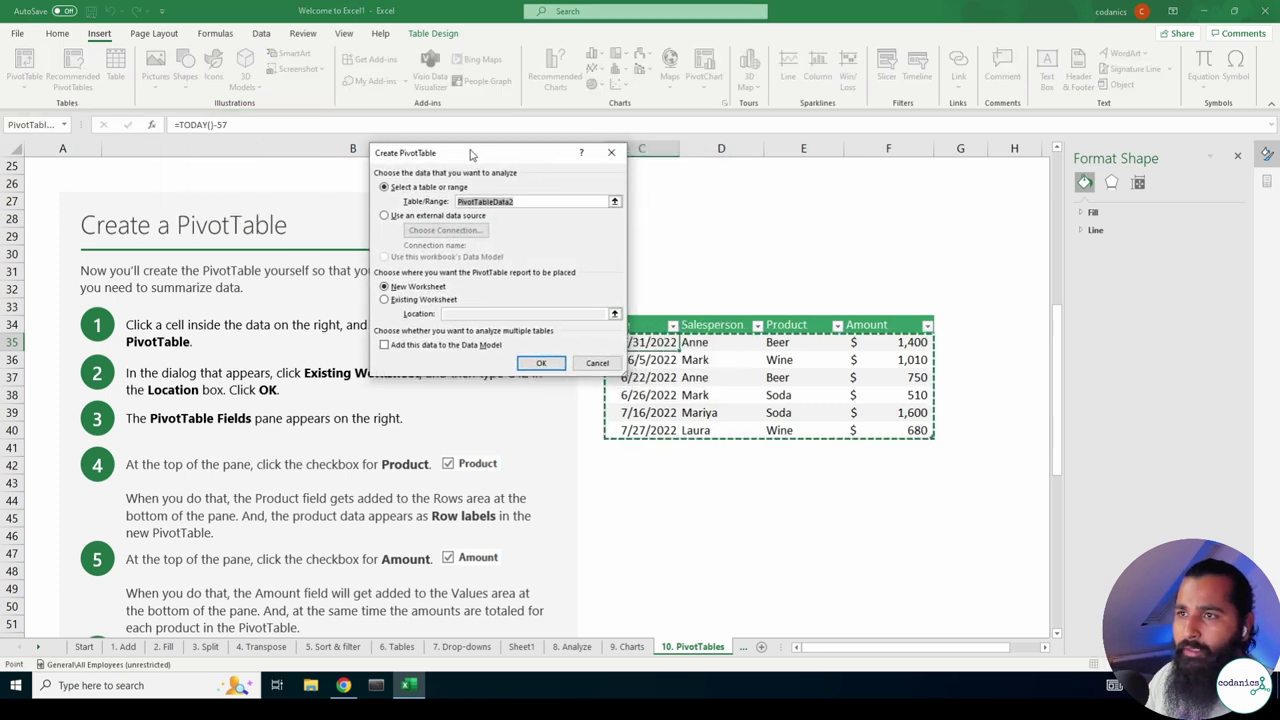
{"action": "left_click", "coordinate": [398, 302]}
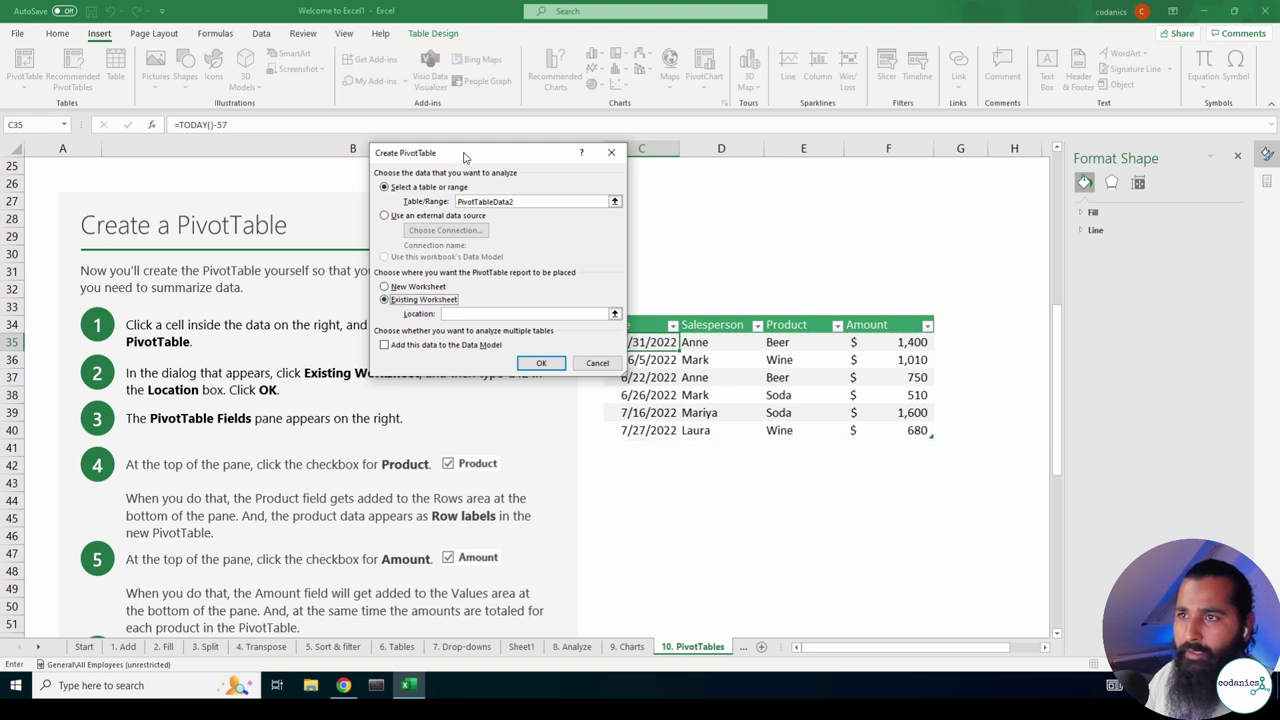
{"action": "left_click_drag", "start_coordinate": [464, 157], "coordinate": [390, 107]}
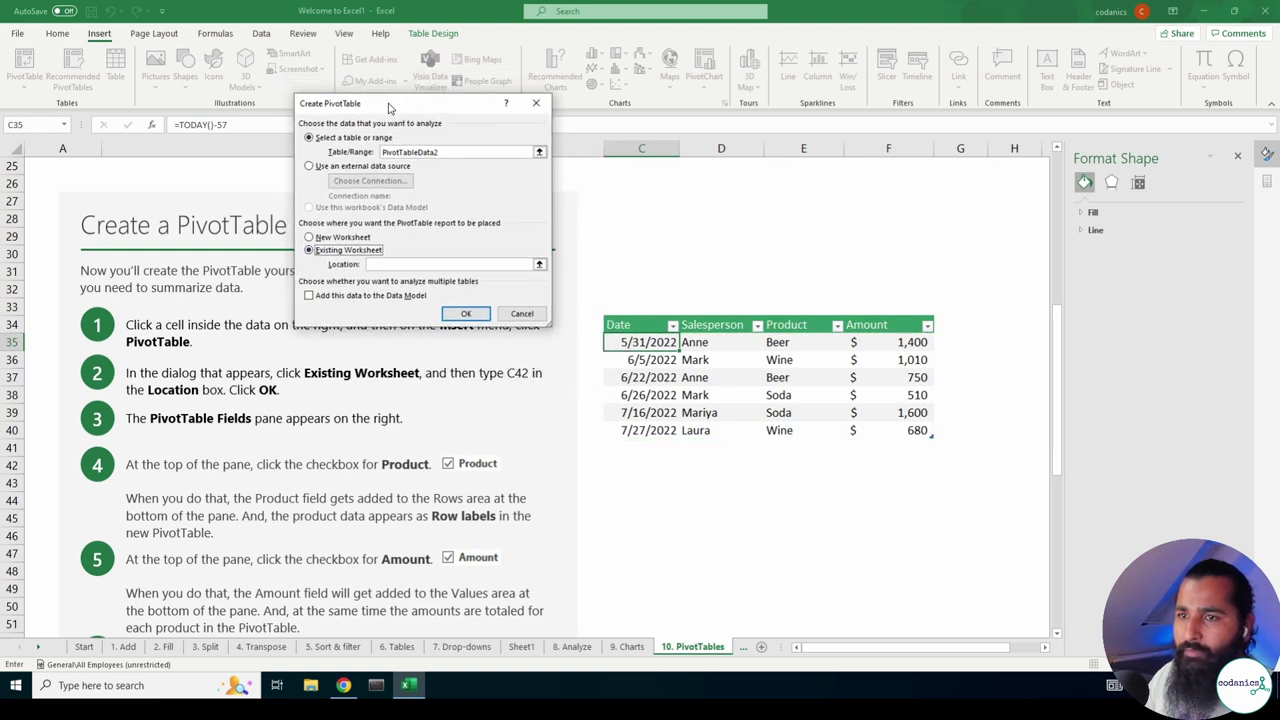
Set the PivotTable location to C42 and create the empty PivotTable.
{"action": "left_click", "coordinate": [404, 264]}
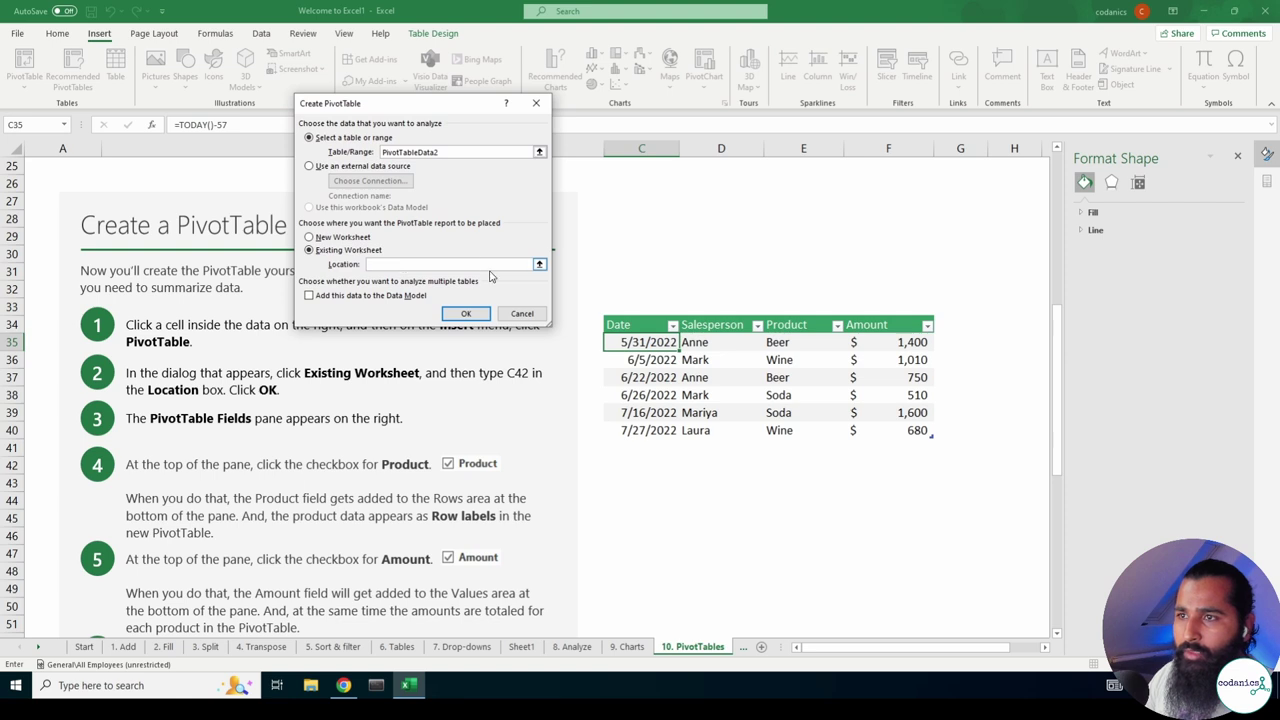
{"action": "left_click", "coordinate": [539, 265]}
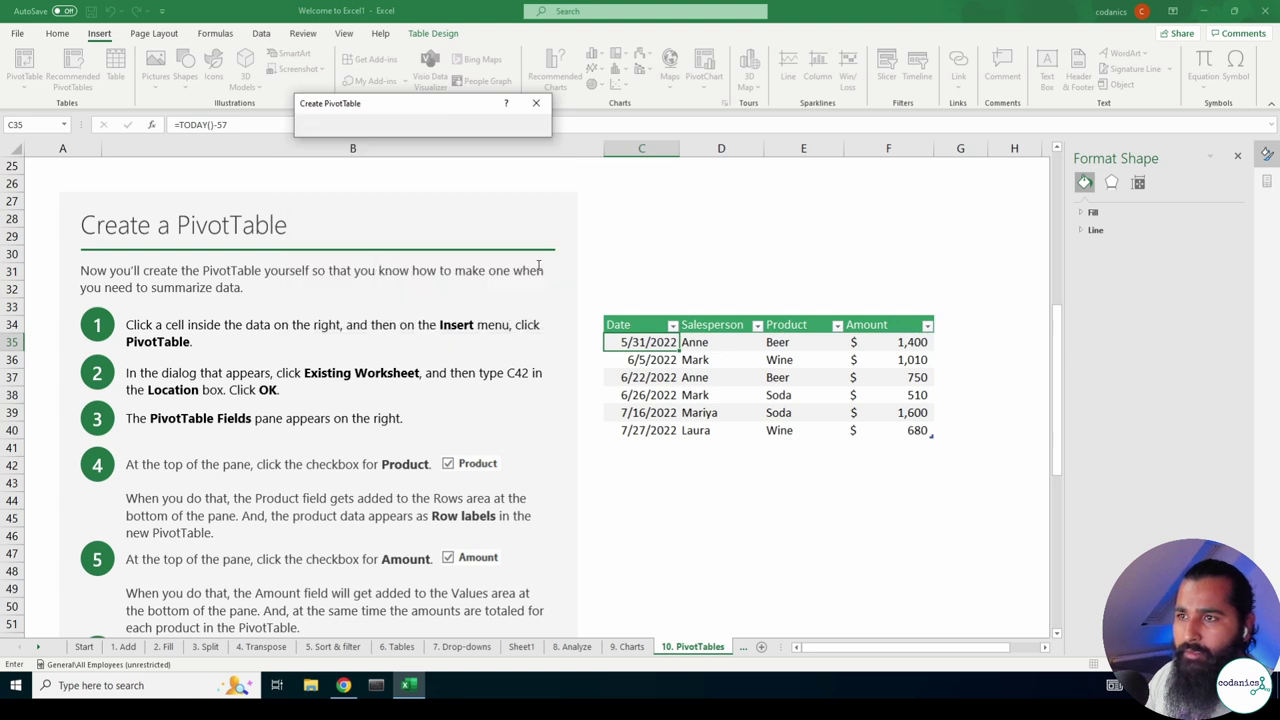
{"action": "left_click", "coordinate": [632, 342]}
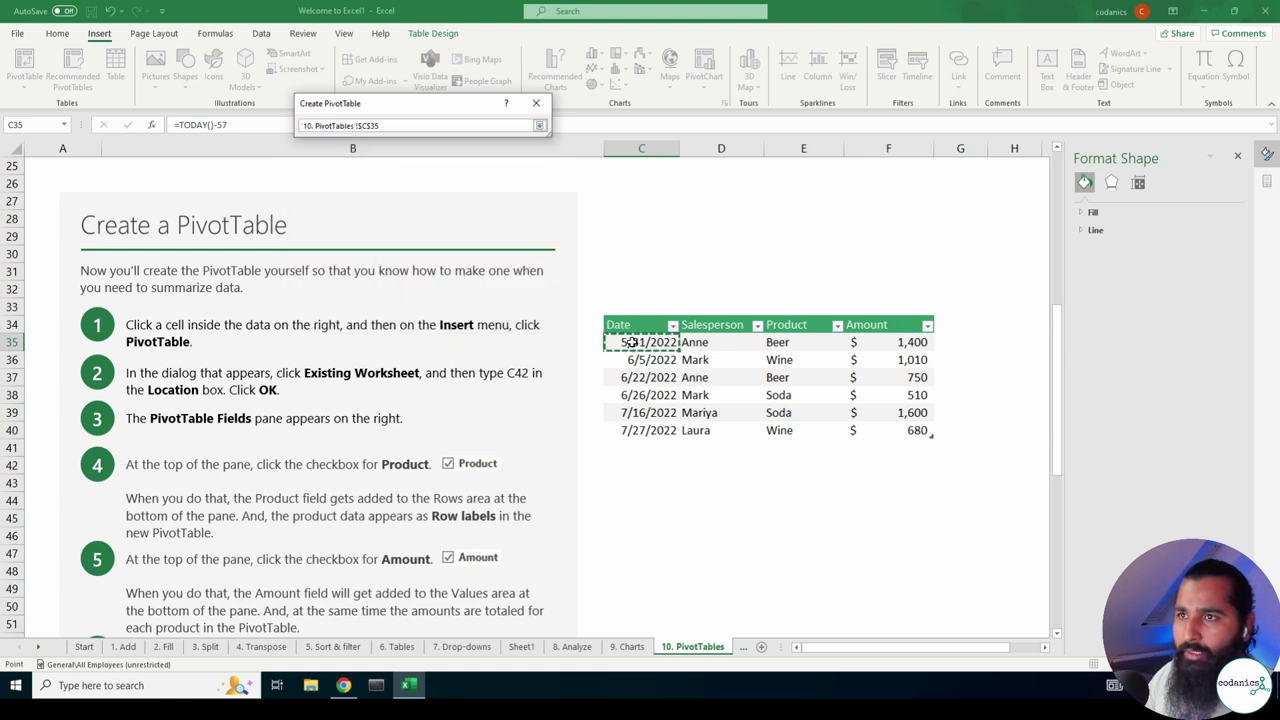
{"action": "left_click", "coordinate": [949, 324]}
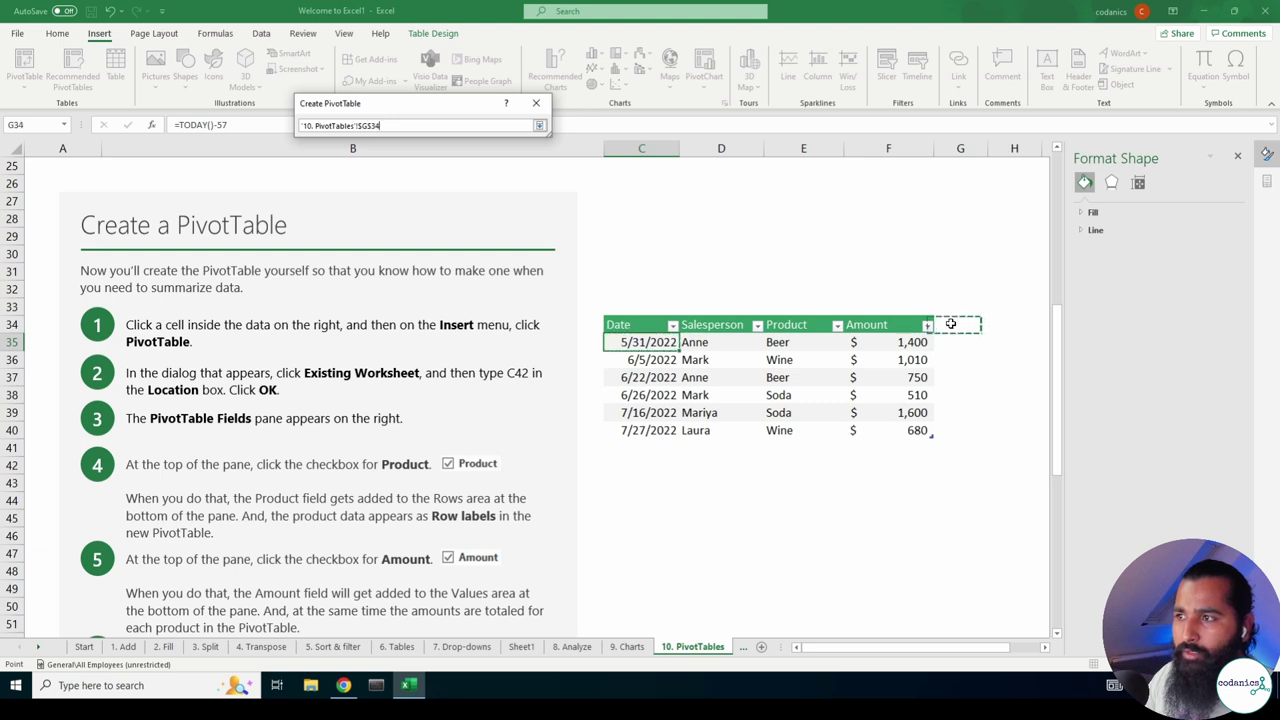
{"action": "left_click", "coordinate": [955, 430]}
{"action": "left_click", "coordinate": [960, 448]}
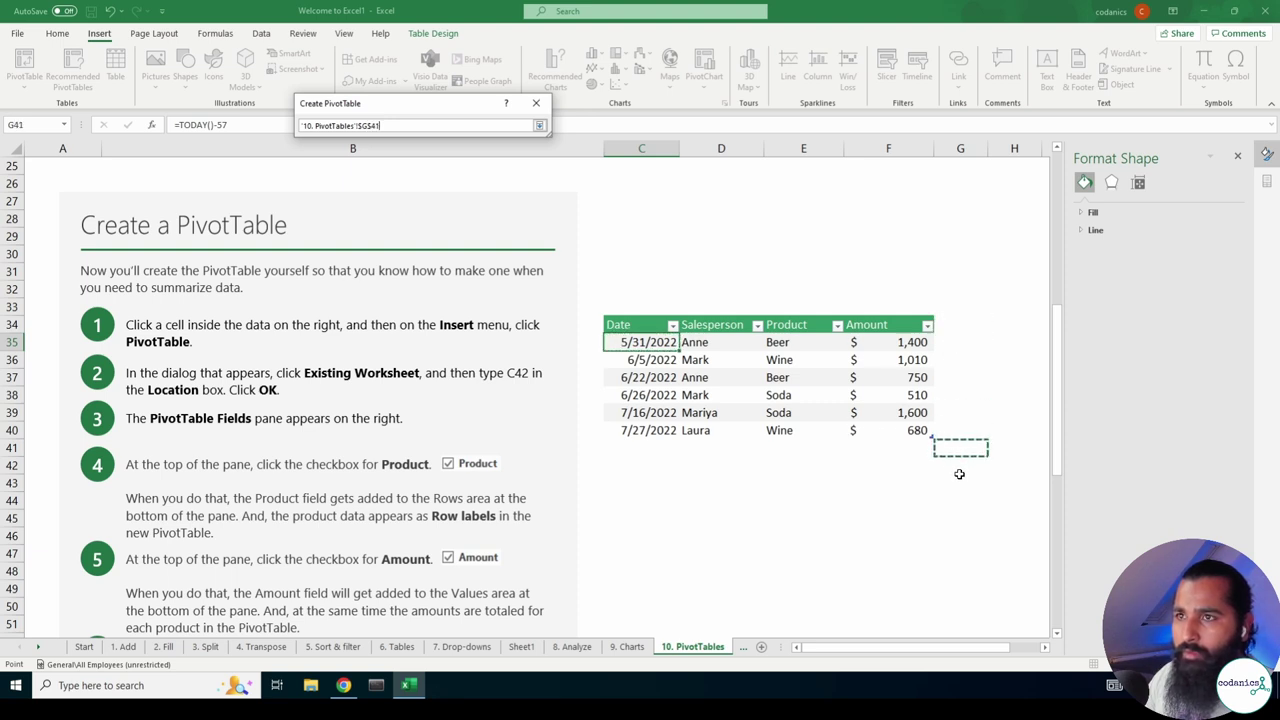
{"action": "left_click", "coordinate": [964, 467]}
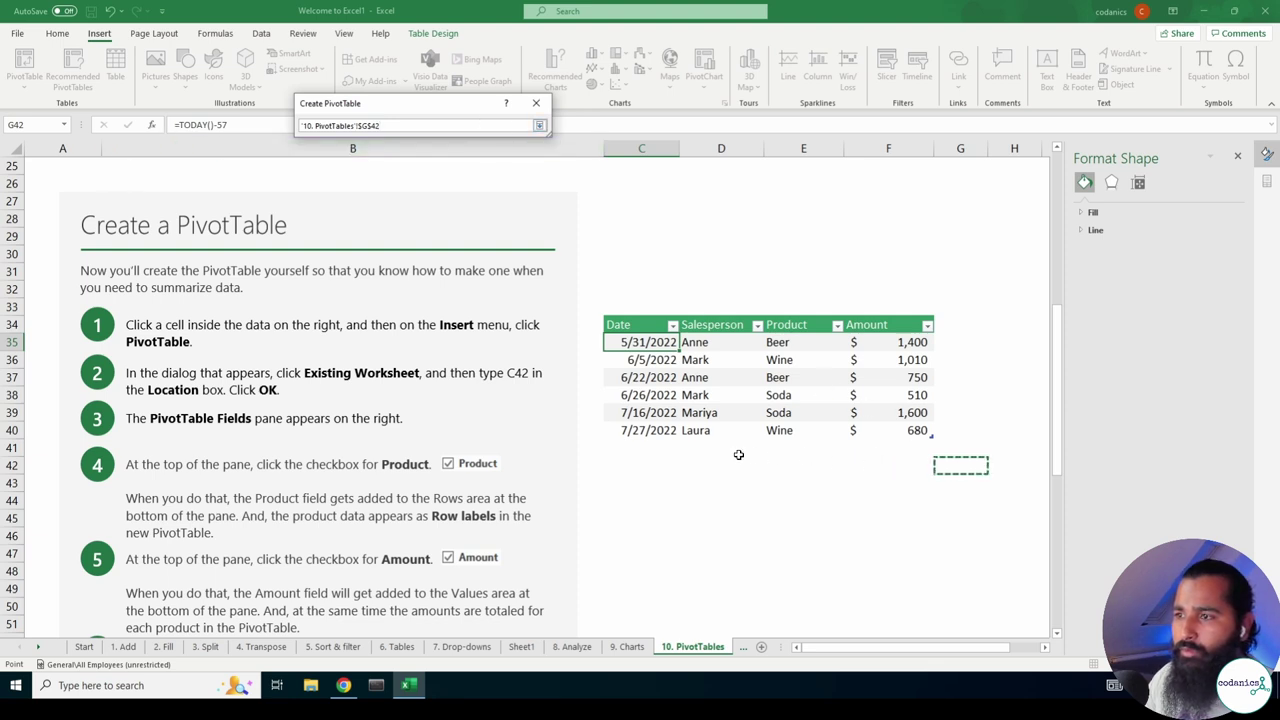
{"action": "left_click", "coordinate": [654, 466]}
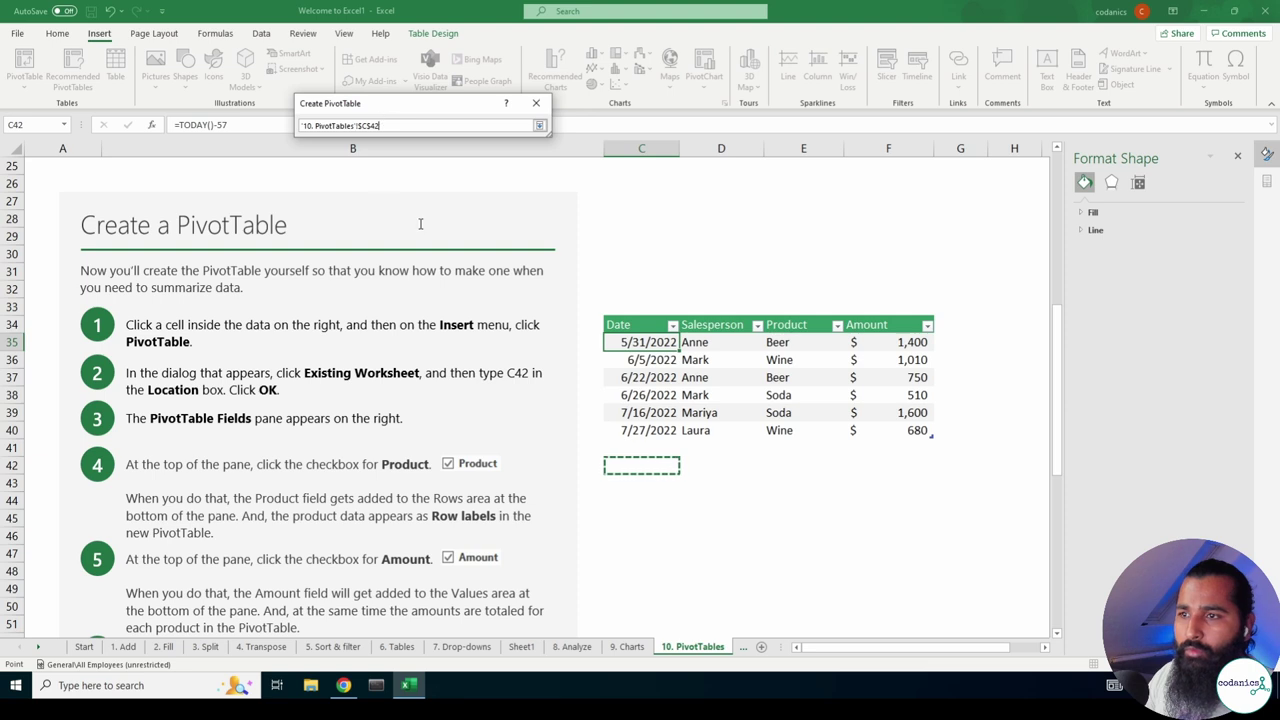
{"action": "left_click", "coordinate": [539, 125]}
{"action": "type", "text": "C42"}
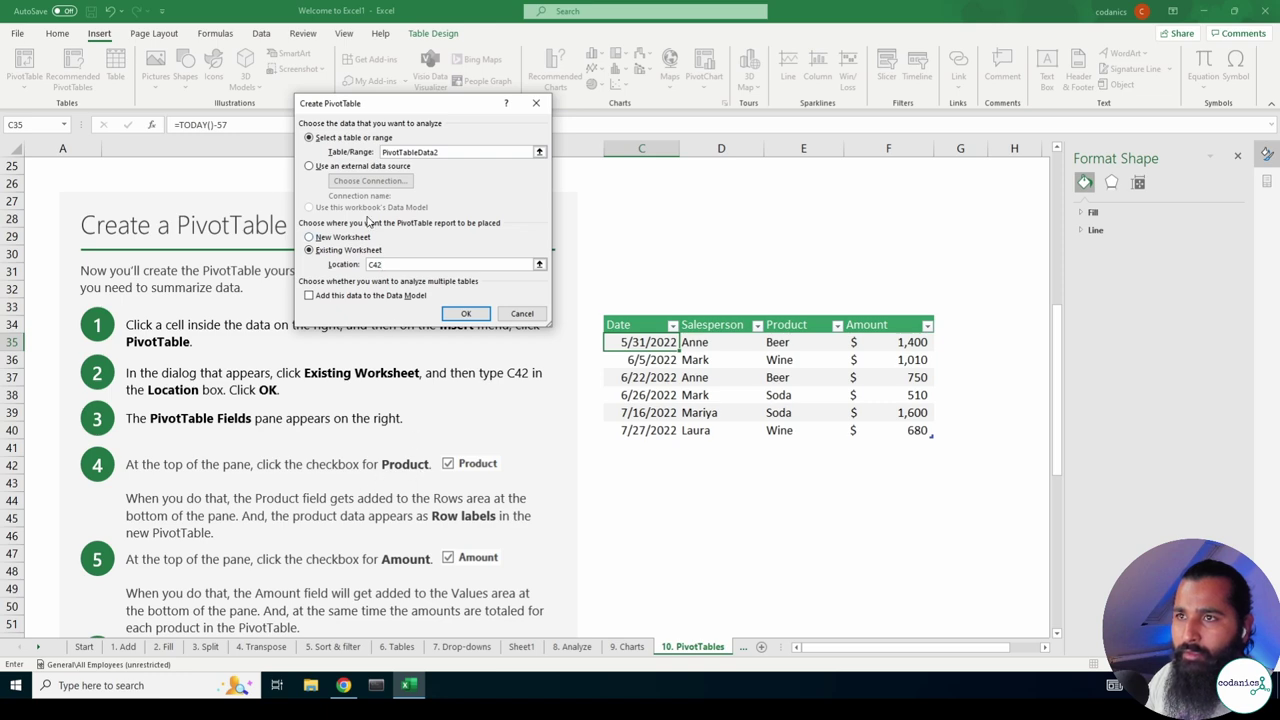
{"action": "left_click", "coordinate": [466, 313]}
{"action": "scroll", "coordinate": [759, 504], "scroll_direction": "down", "scroll_amount": 2}
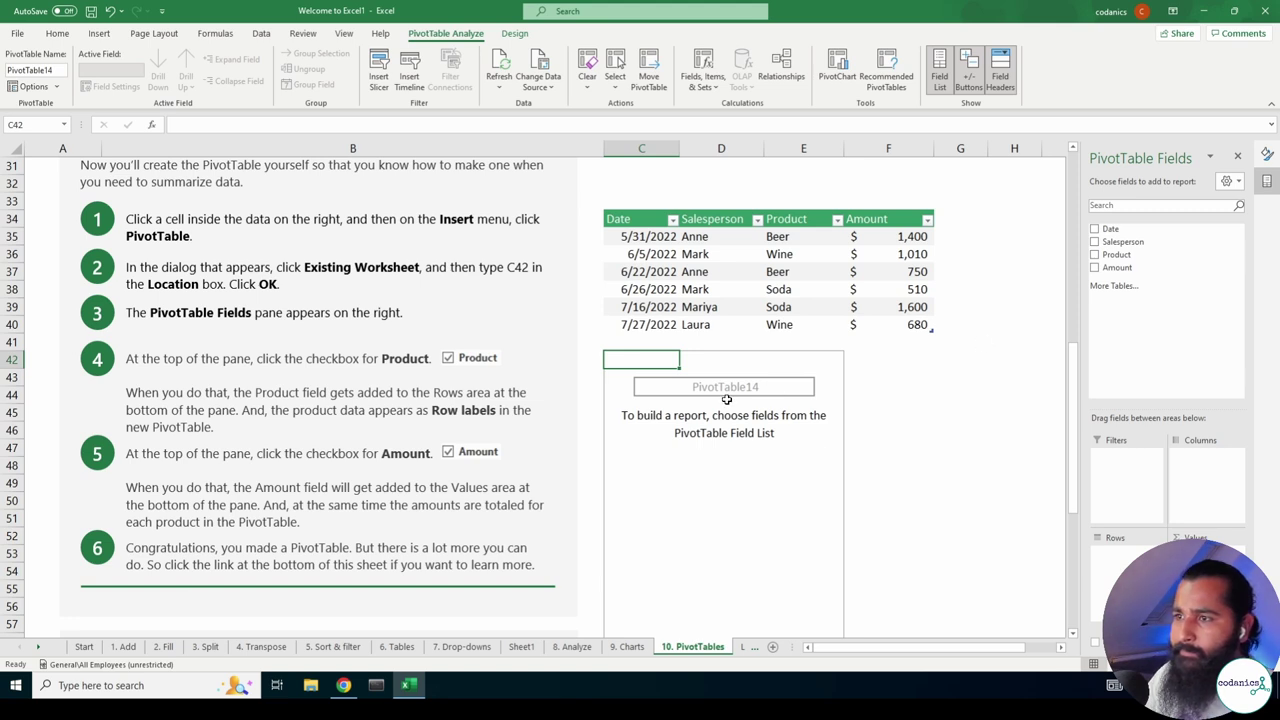
Tick Product, Amount and Salesperson to sum Amount per product by salesperson.
{"action": "left_click", "coordinate": [1095, 256]}
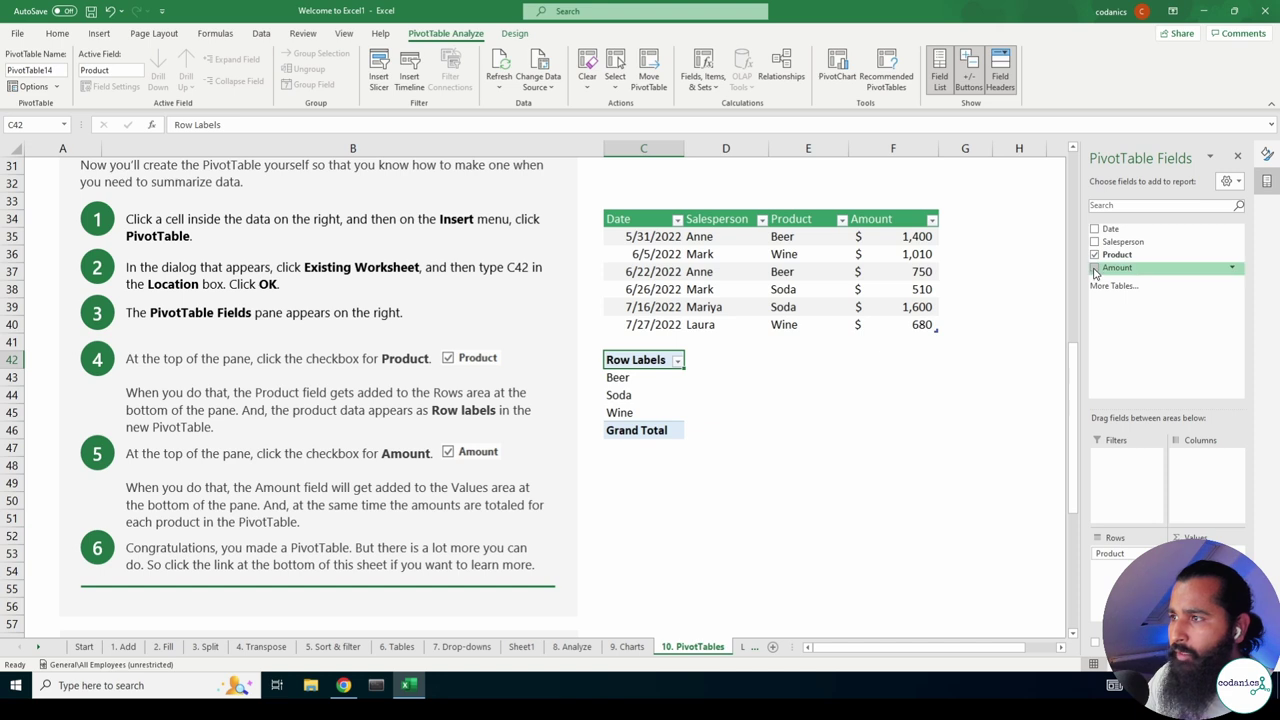
{"action": "left_click", "coordinate": [1095, 269]}
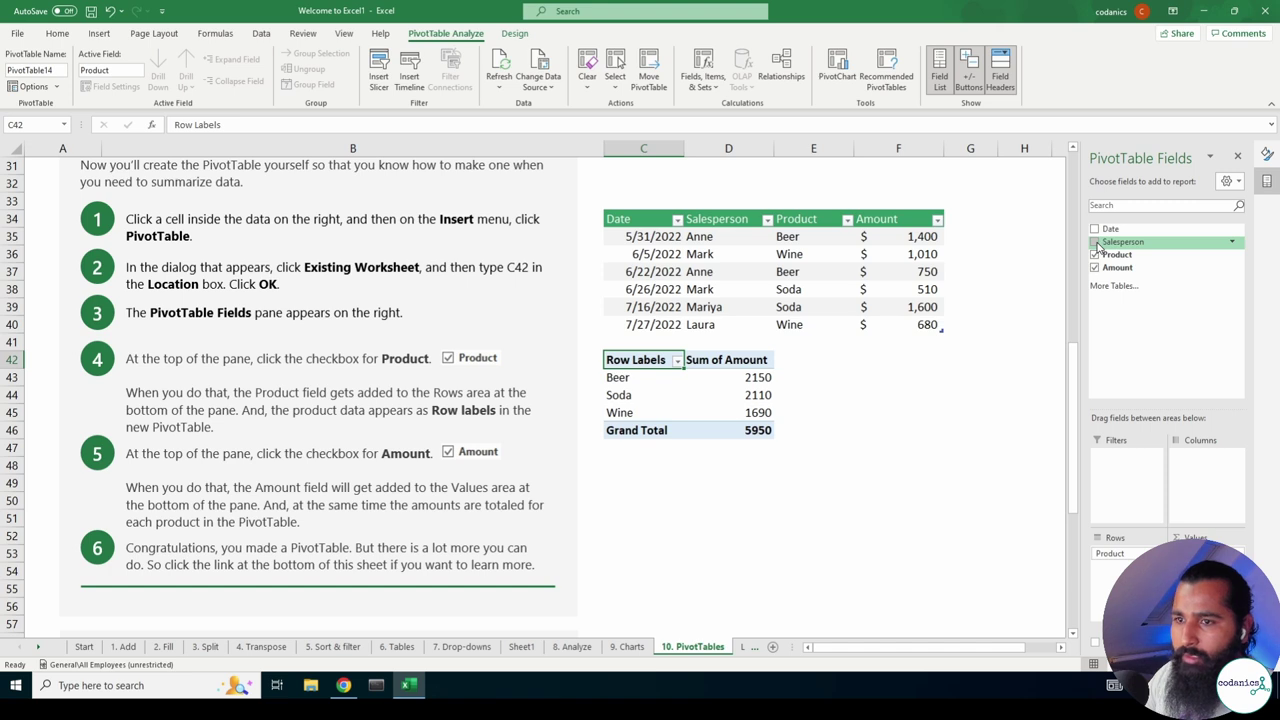
{"action": "left_click", "coordinate": [1095, 242]}
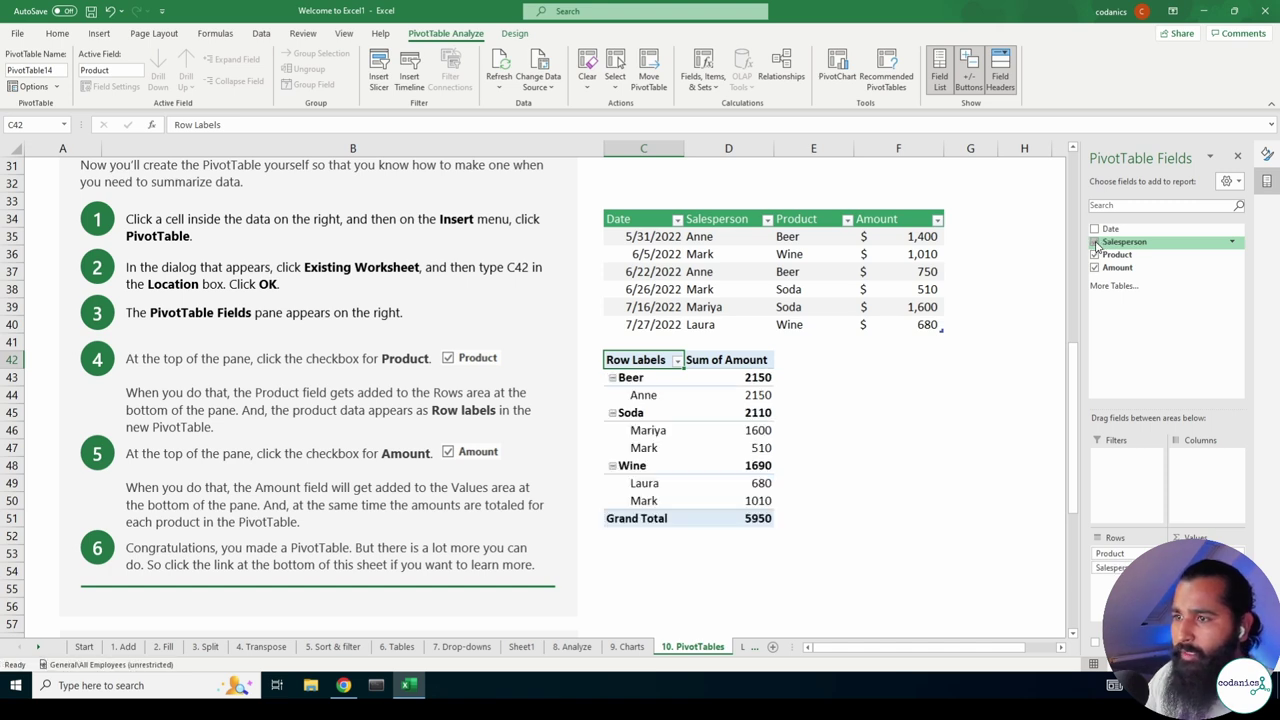
Try adding Date and Months breakdowns, then remove them to keep Product and Salesperson rows.
{"action": "left_click", "coordinate": [1095, 242]}
{"action": "left_click", "coordinate": [1095, 229]}
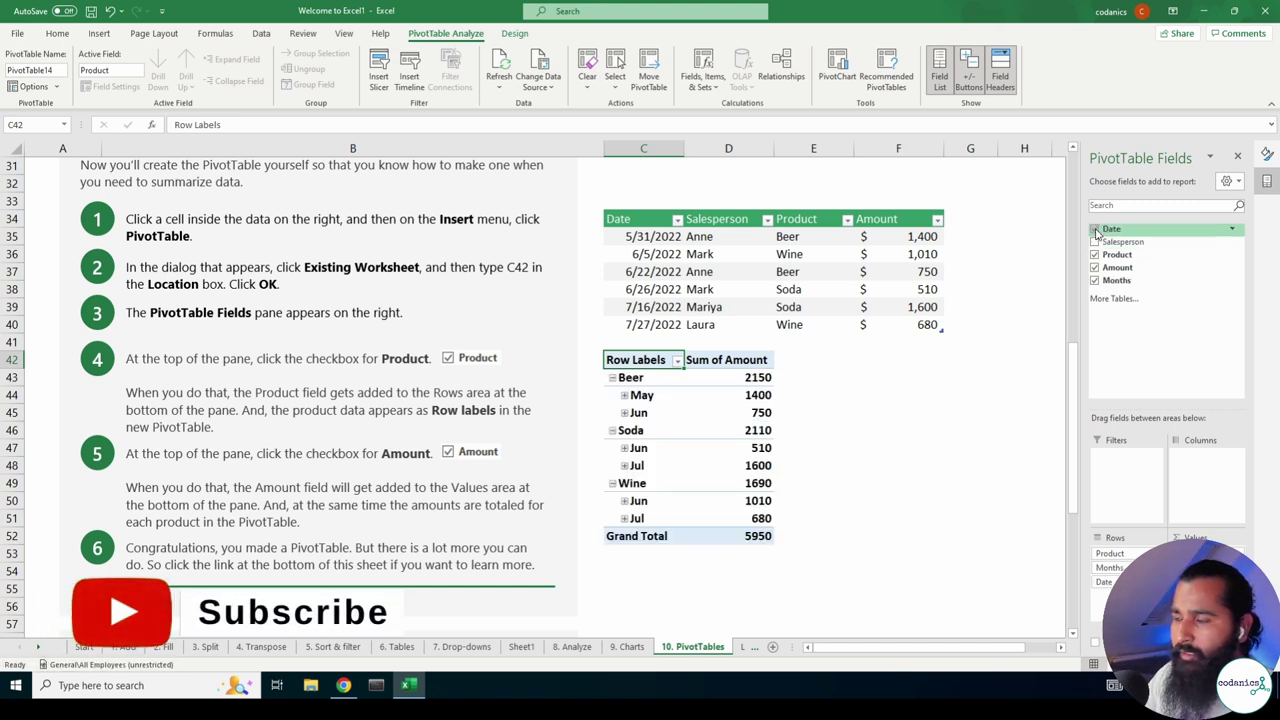
{"action": "left_click", "coordinate": [1095, 229]}
{"action": "left_click", "coordinate": [1095, 242]}
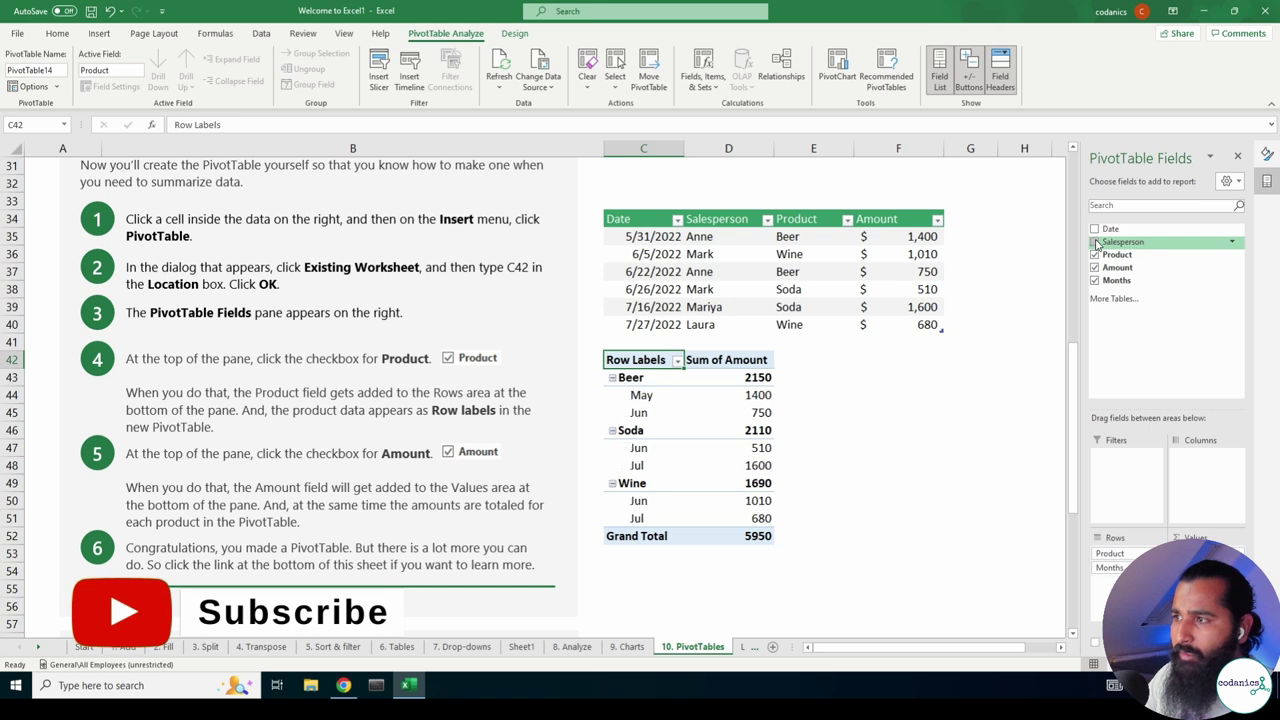
{"action": "left_click", "coordinate": [1095, 281]}
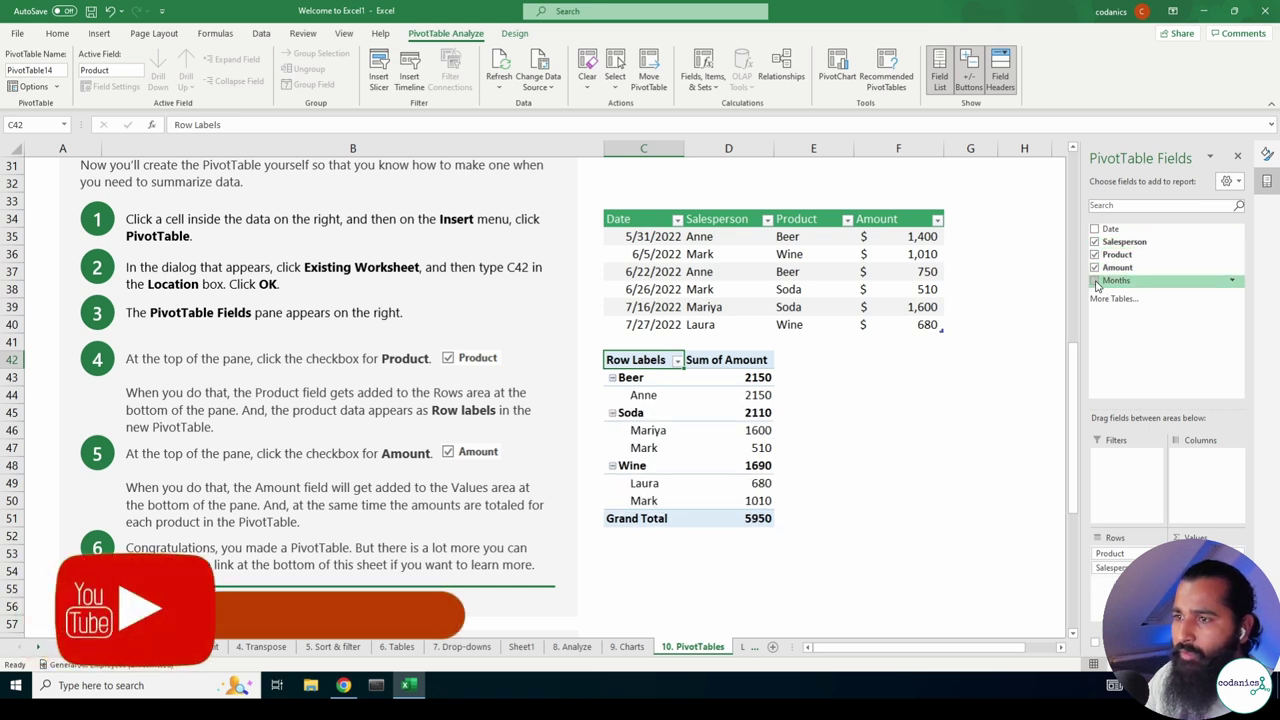
{"action": "left_click", "coordinate": [1095, 281]}
{"action": "left_click", "coordinate": [1095, 281]}
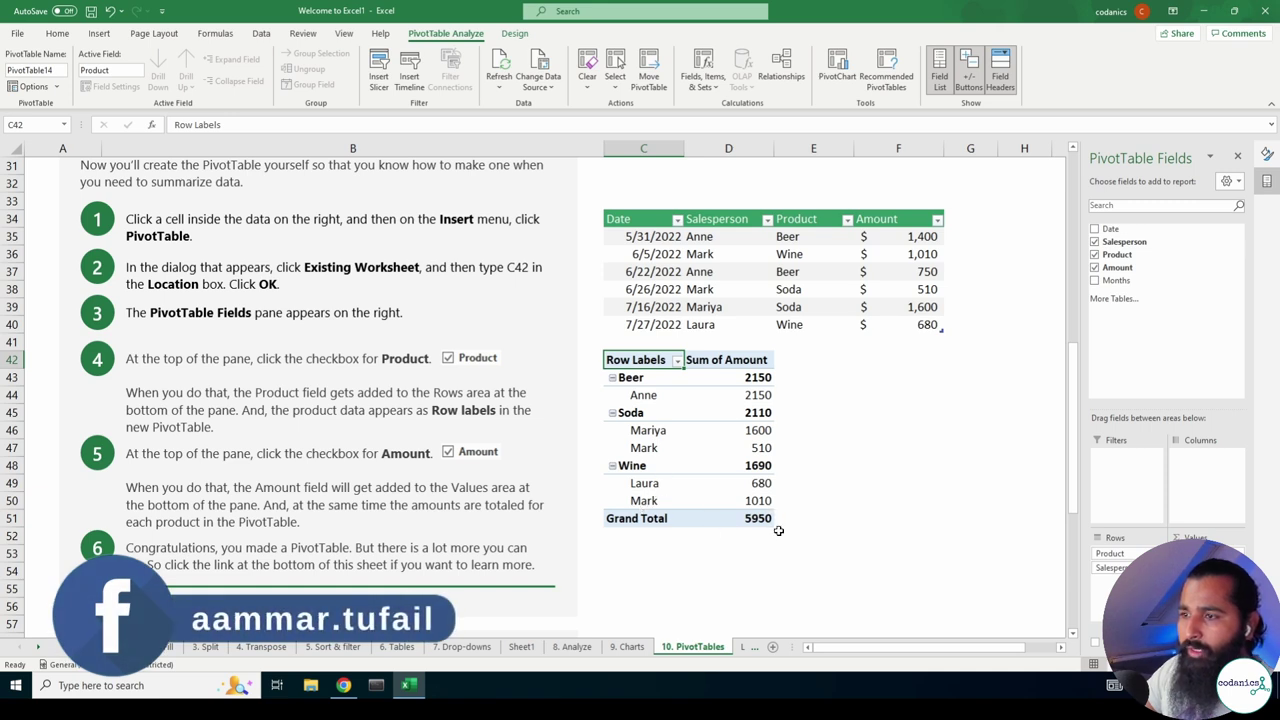
{"action": "left_click", "coordinate": [1095, 281]}
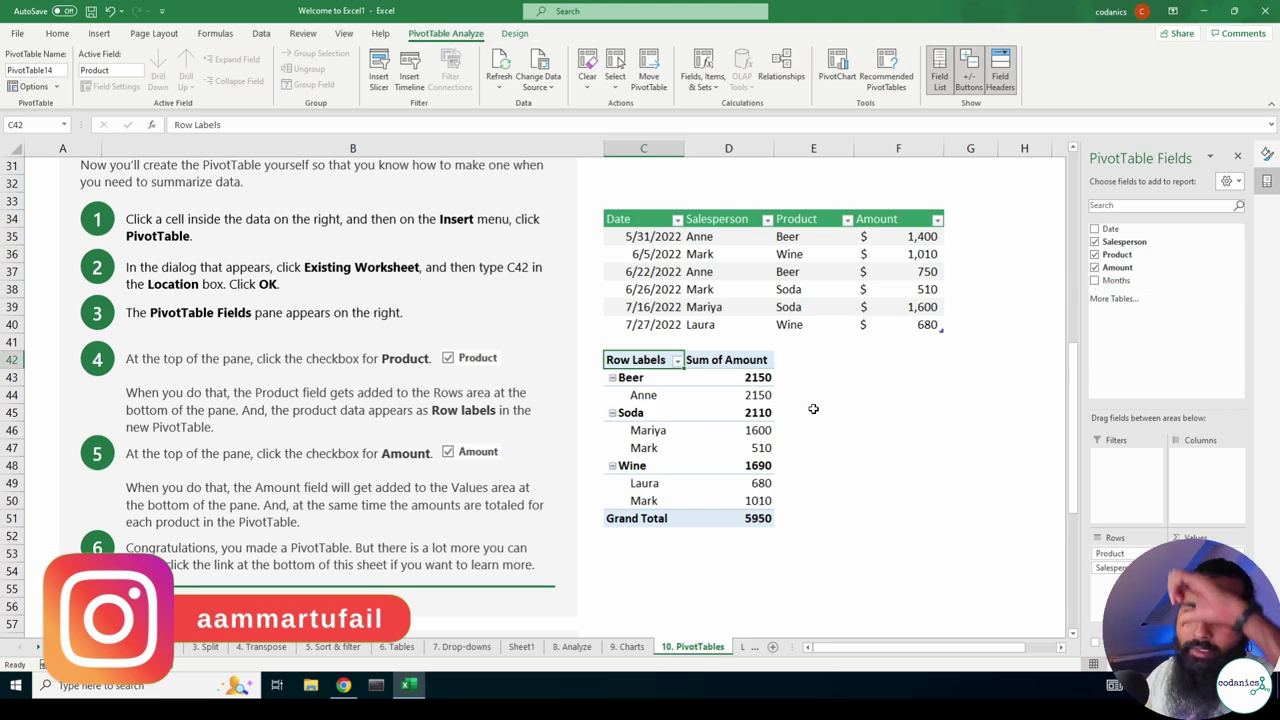
Save the workbook, replacing the existing Welcome to Excel1.xlsx.
{"action": "scroll", "coordinate": [813, 409], "scroll_direction": "down", "scroll_amount": 2}
{"action": "scroll", "coordinate": [812, 411], "scroll_direction": "down", "scroll_amount": 2}
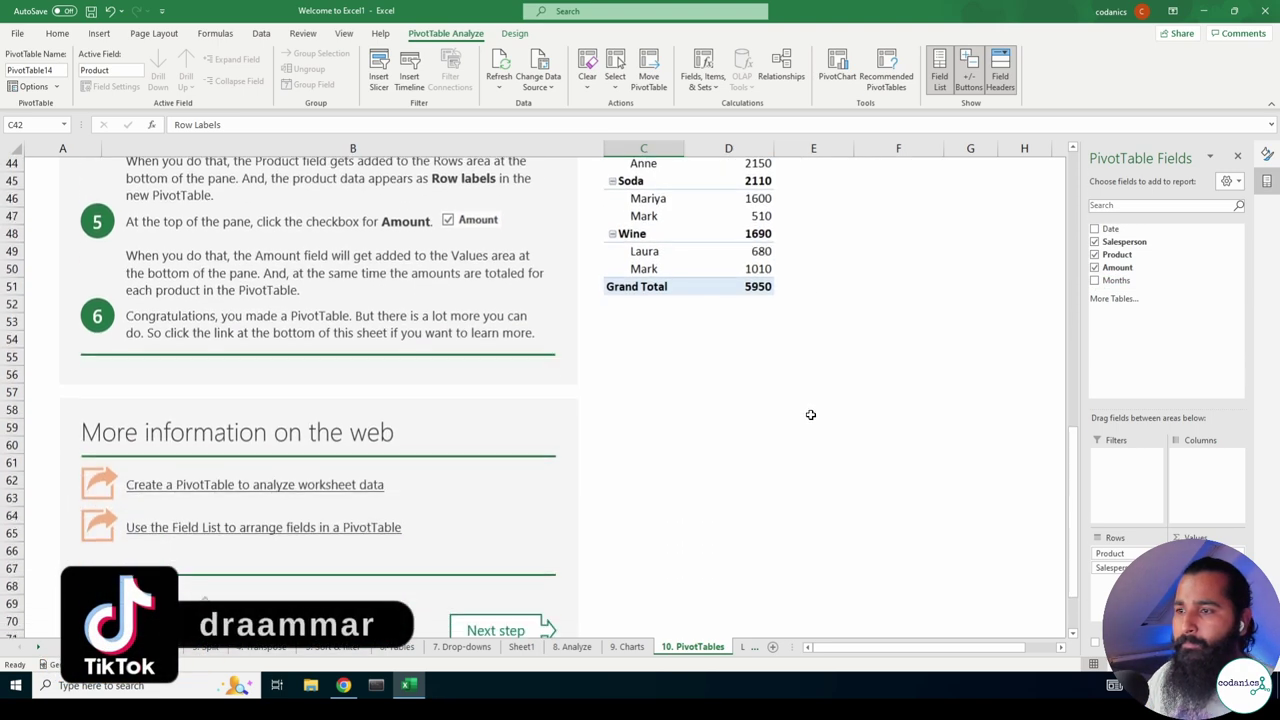
{"action": "scroll", "coordinate": [812, 412], "scroll_direction": "down", "scroll_amount": 1}
{"action": "scroll", "coordinate": [810, 415], "scroll_direction": "down", "scroll_amount": 4}
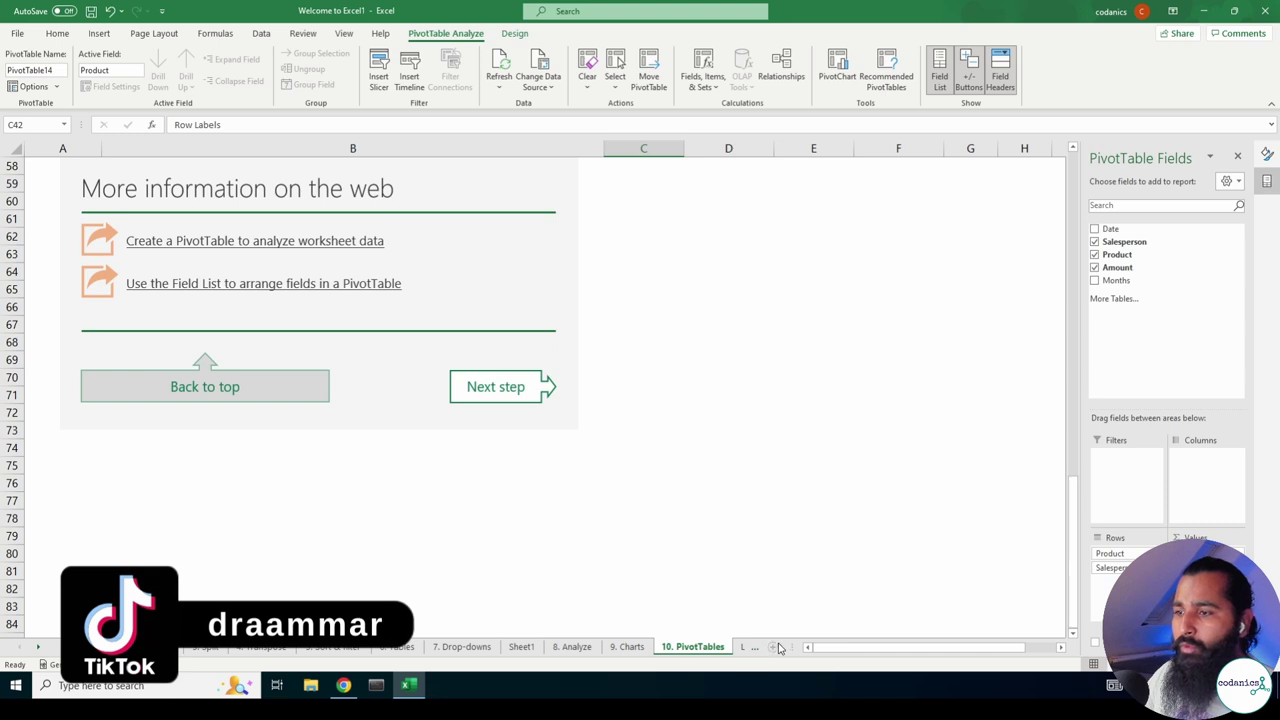
{"action": "left_click_drag", "start_coordinate": [790, 646], "coordinate": [934, 646]}
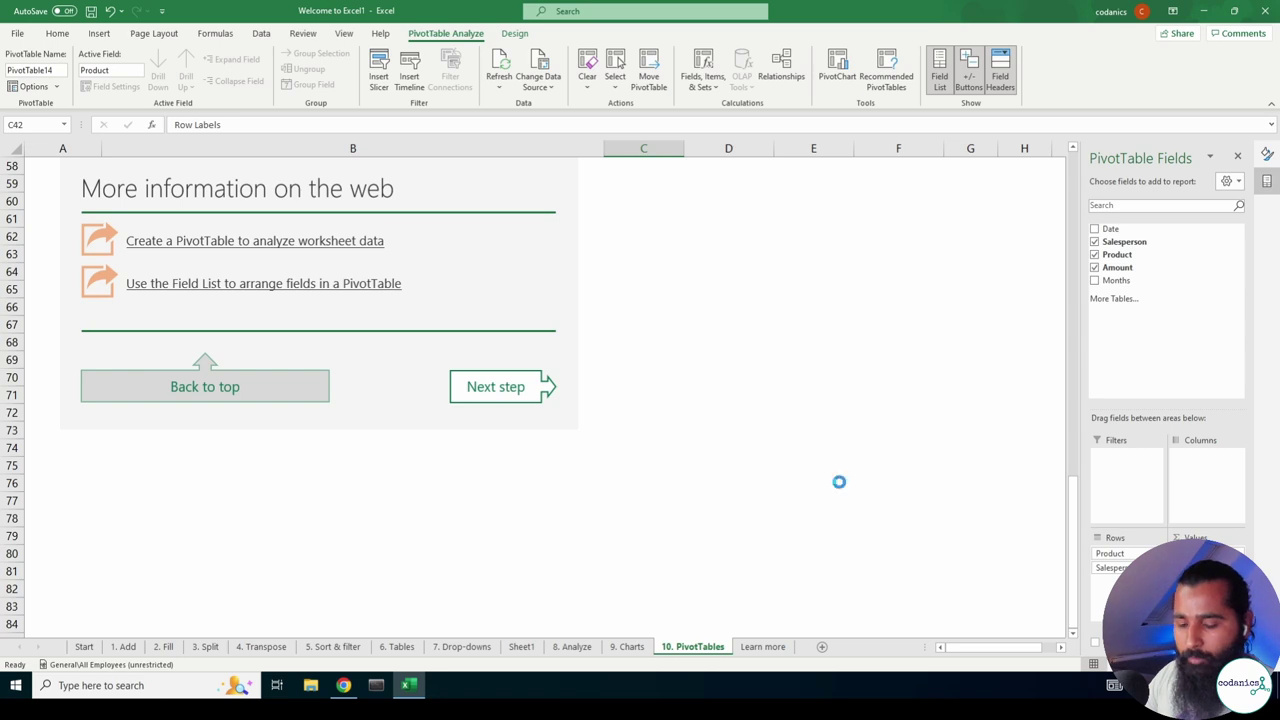
{"action": "key", "text": "ctrl+s"}
{"action": "left_click", "coordinate": [703, 452]}
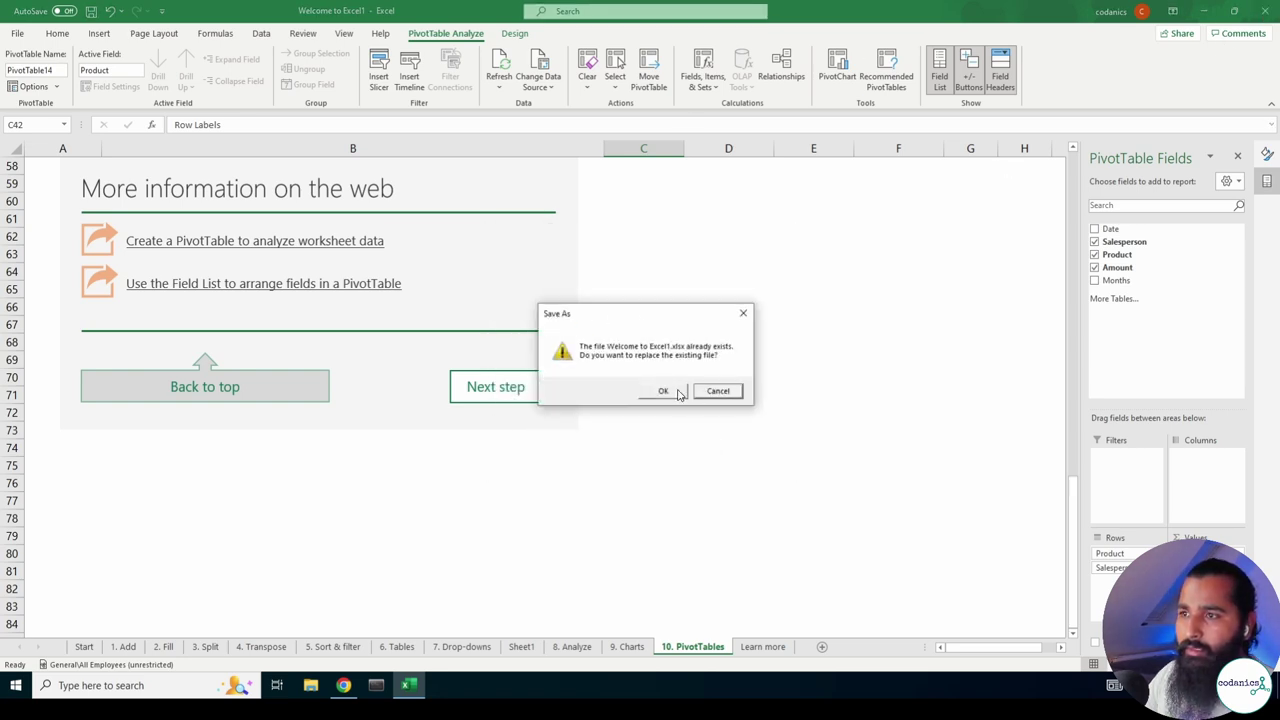
{"action": "left_click", "coordinate": [664, 391]}
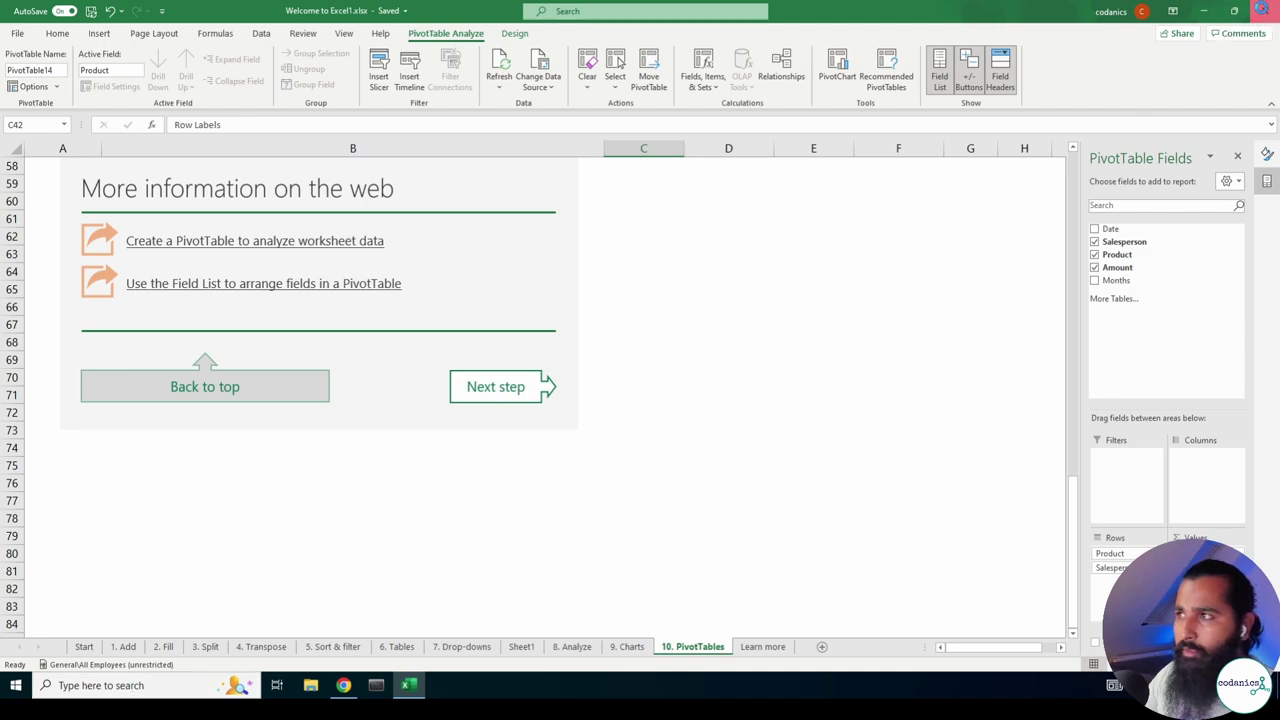
Close Excel and the browser, then relaunch Excel from Windows search.
{"action": "left_click", "coordinate": [1264, 11]}
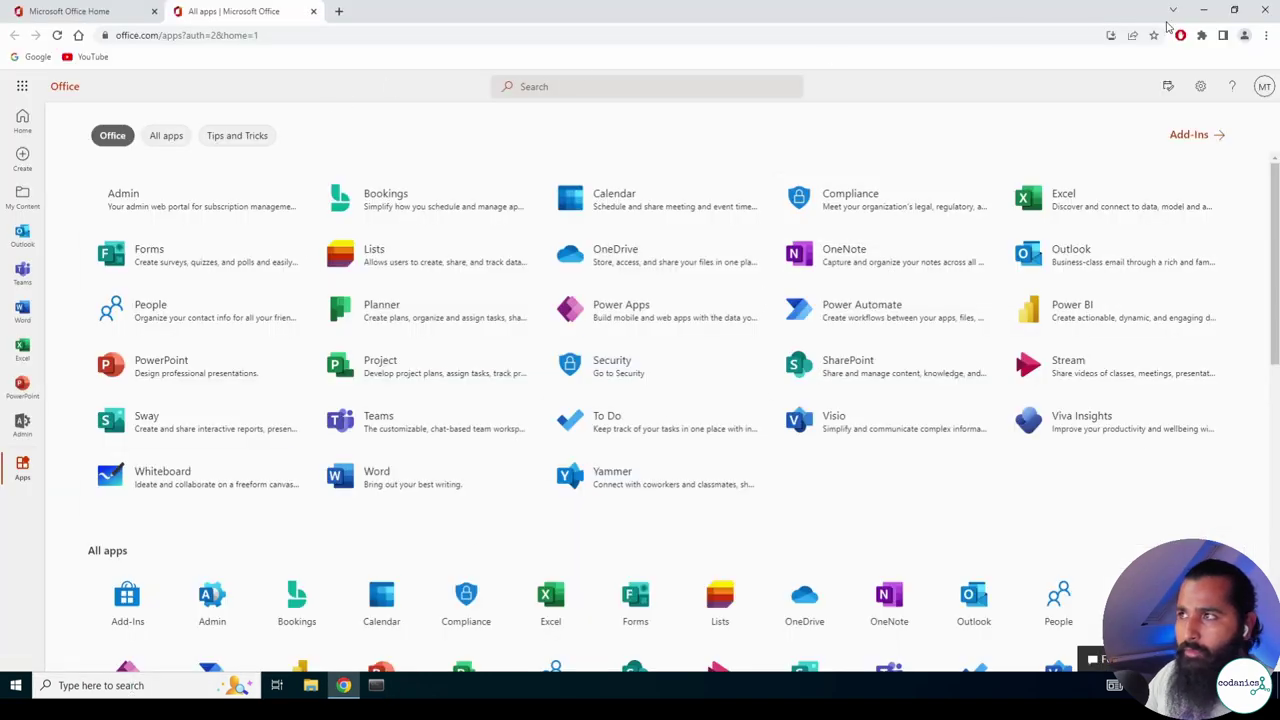
{"action": "left_click", "coordinate": [1267, 11]}
{"action": "left_click", "coordinate": [120, 685]}
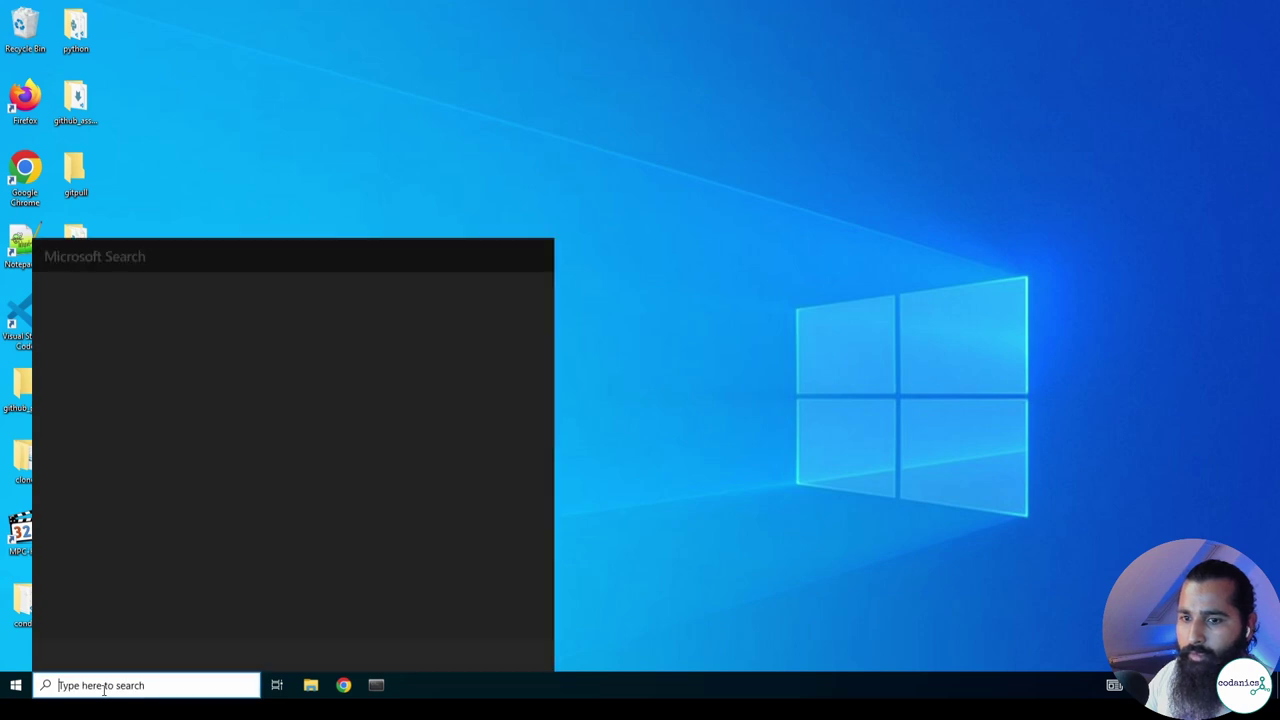
{"action": "left_click", "coordinate": [103, 362]}
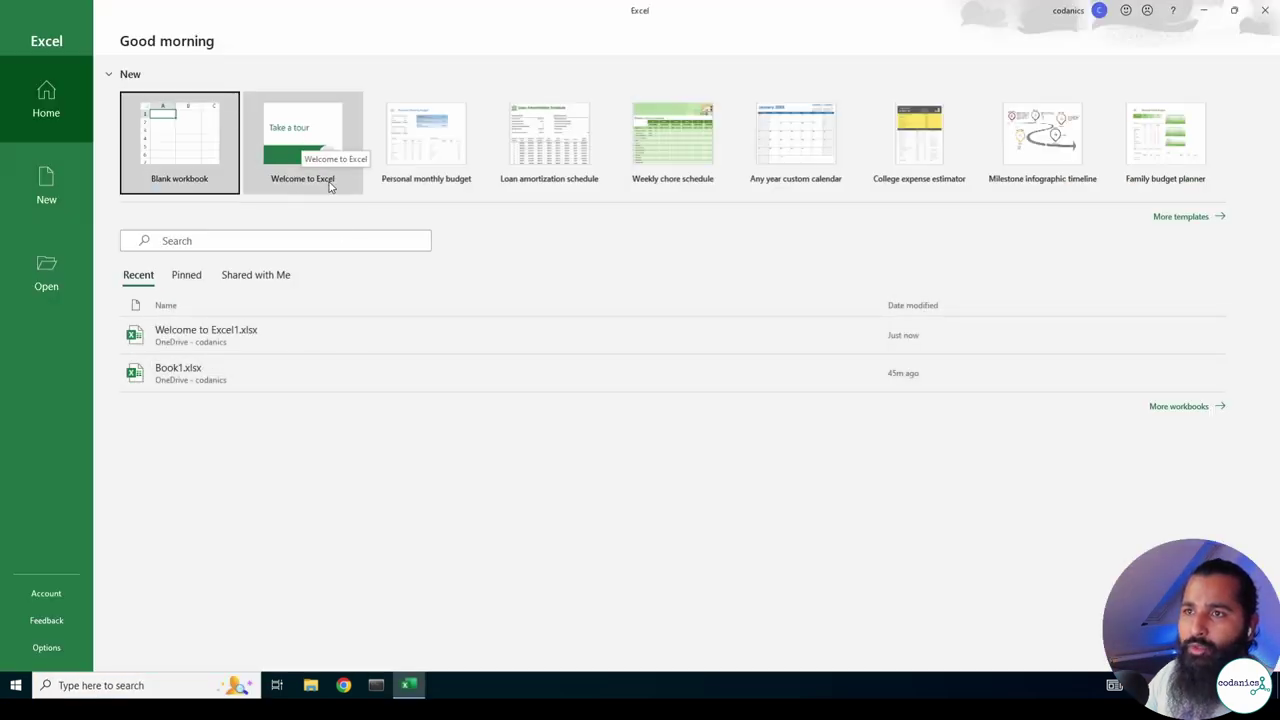
Create a new workbook from the Welcome to Excel template and begin paging through its sheets.
{"action": "left_click", "coordinate": [296, 133]}
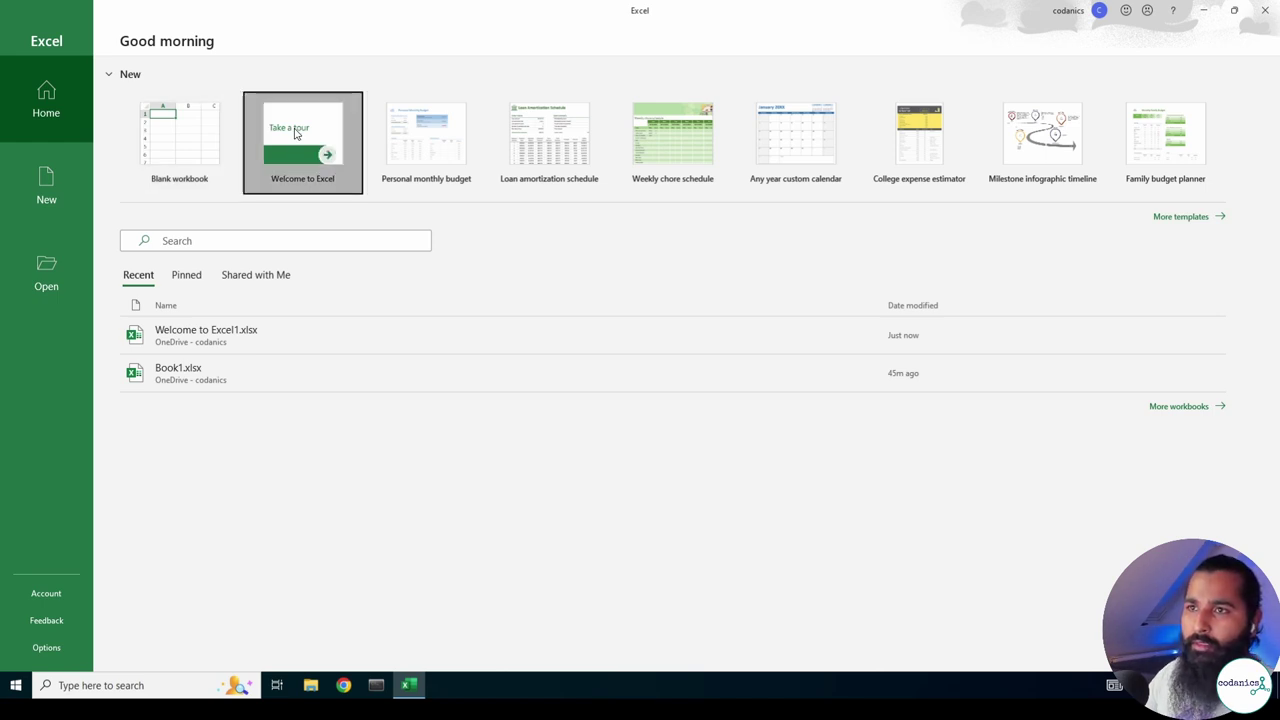
{"action": "left_click", "coordinate": [718, 387]}
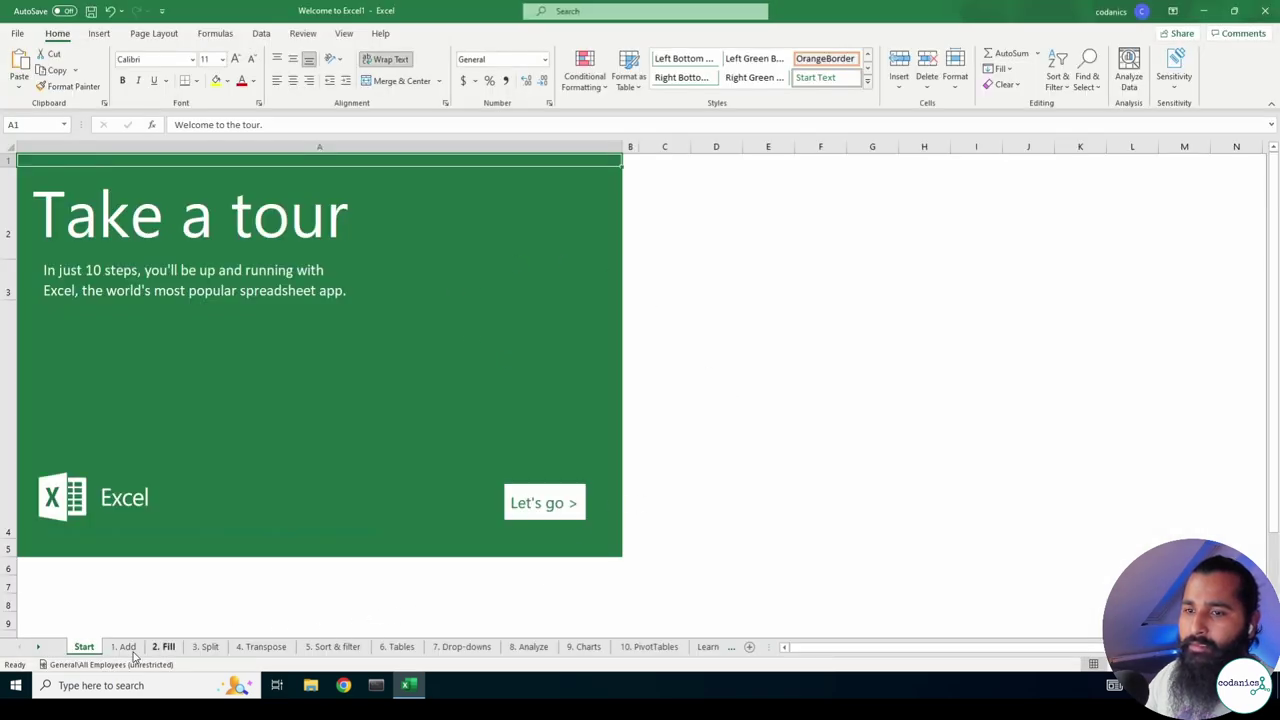
{"action": "left_click", "coordinate": [123, 647]}
{"action": "left_click", "coordinate": [163, 647]}
{"action": "left_click", "coordinate": [205, 647]}
{"action": "left_click", "coordinate": [261, 647]}
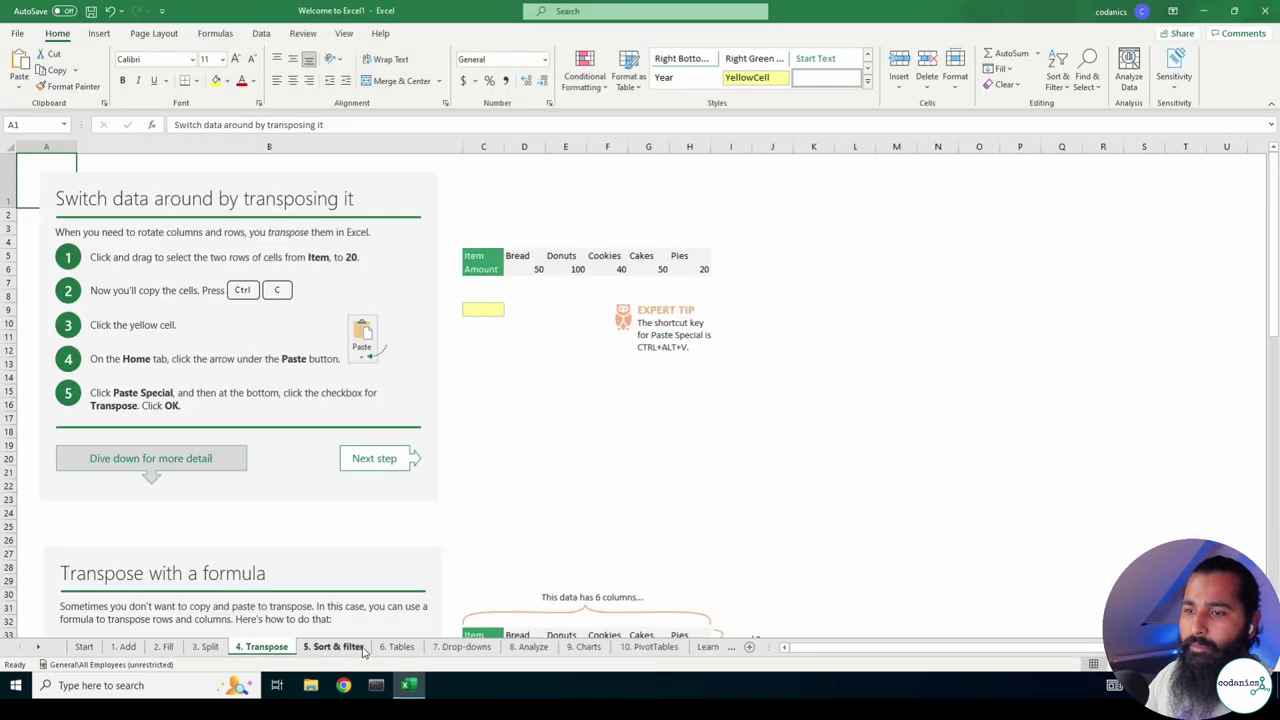
Continue through the 9. Charts and 10. PivotTables sheets to the final Learn more sheet.
{"action": "left_click", "coordinate": [333, 647]}
{"action": "left_click", "coordinate": [396, 647]}
{"action": "left_click", "coordinate": [461, 647]}
{"action": "left_click", "coordinate": [533, 647]}
{"action": "left_click", "coordinate": [598, 650]}
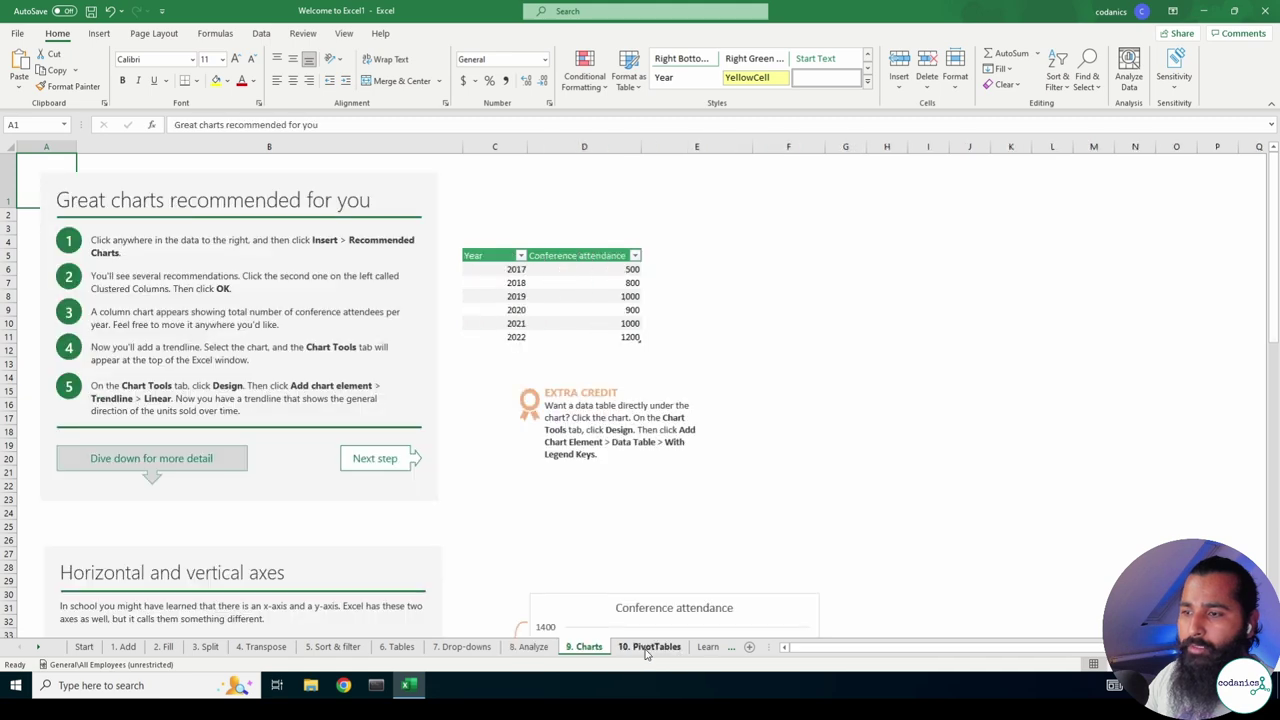
{"action": "left_click", "coordinate": [650, 650]}
{"action": "left_click", "coordinate": [703, 650]}
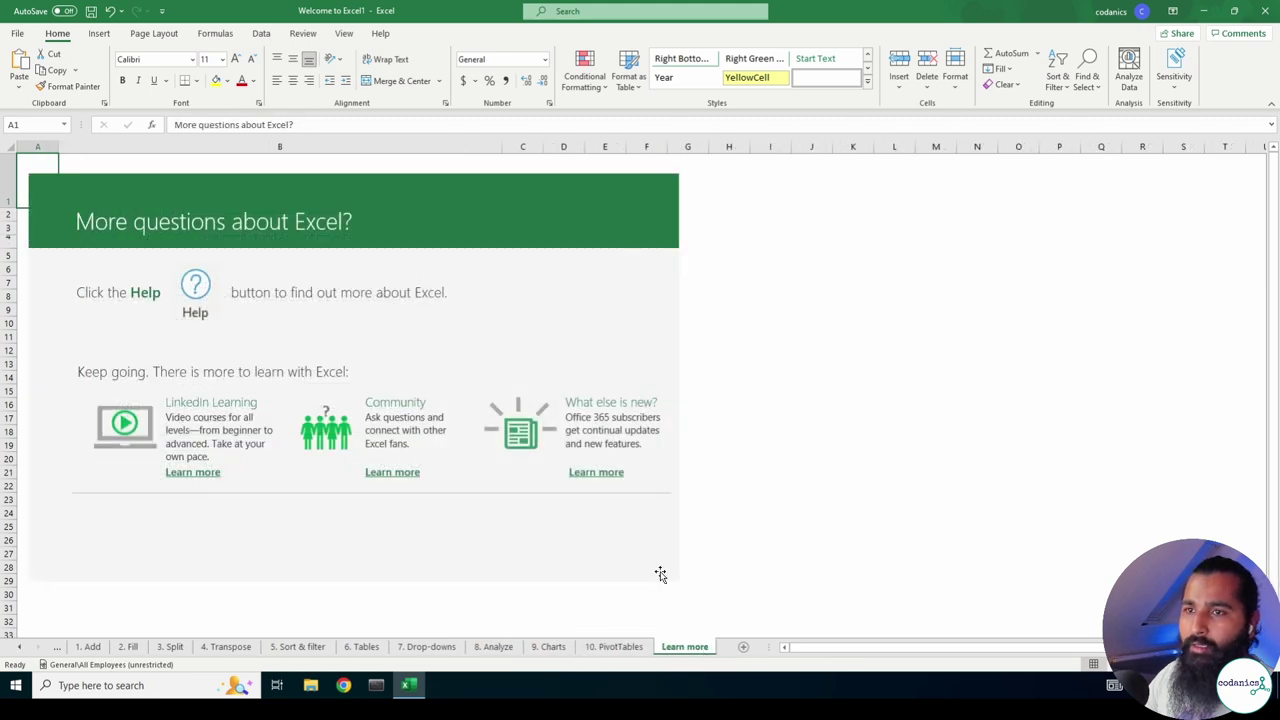
{"action": "mouse_move", "coordinate": [414, 688]}
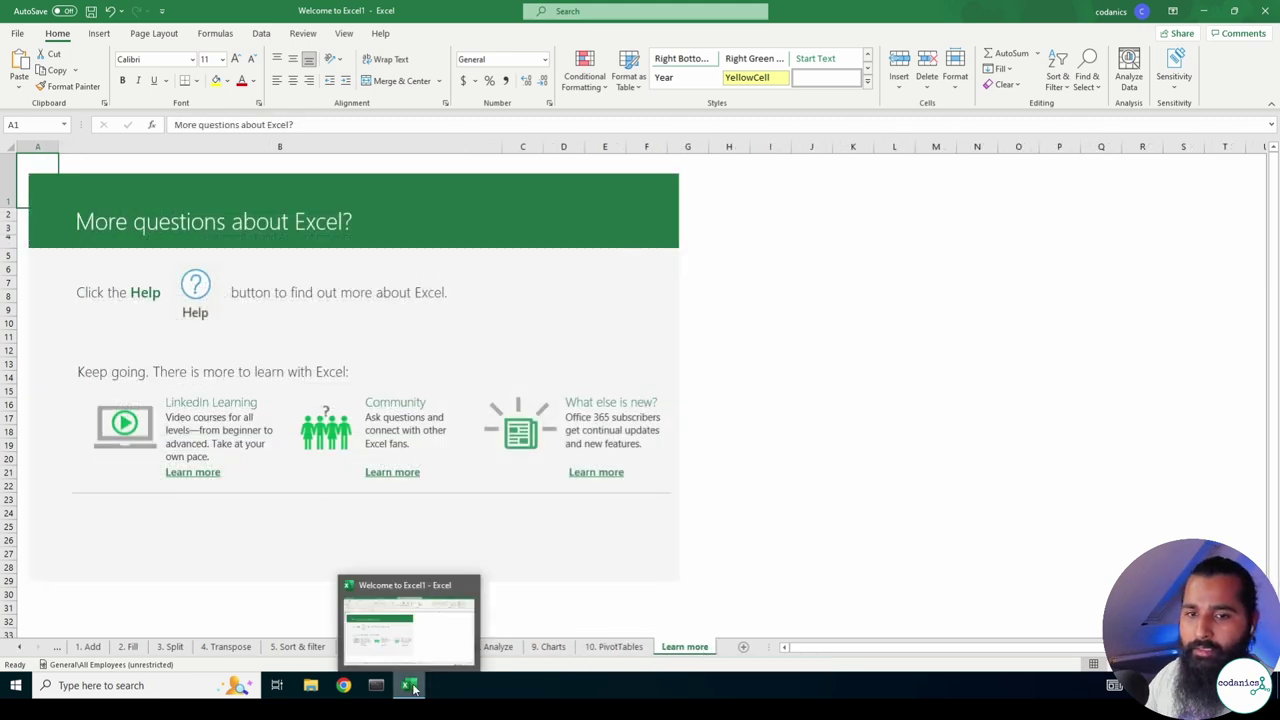